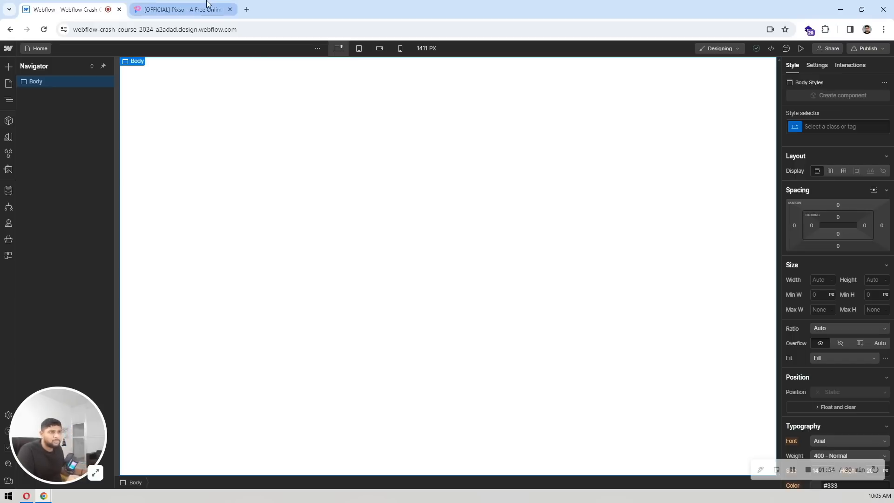
Switch to the Pixso website and examine the homepage hero's heading, description, call-to-action and product illustration
{"action": "left_click", "coordinate": [208, 5]}
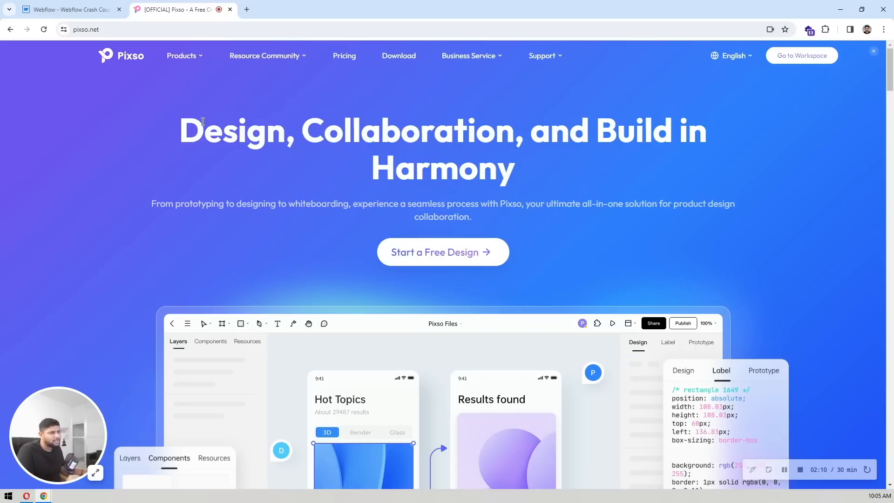
{"action": "left_click_drag", "start_coordinate": [187, 128], "coordinate": [381, 182]}
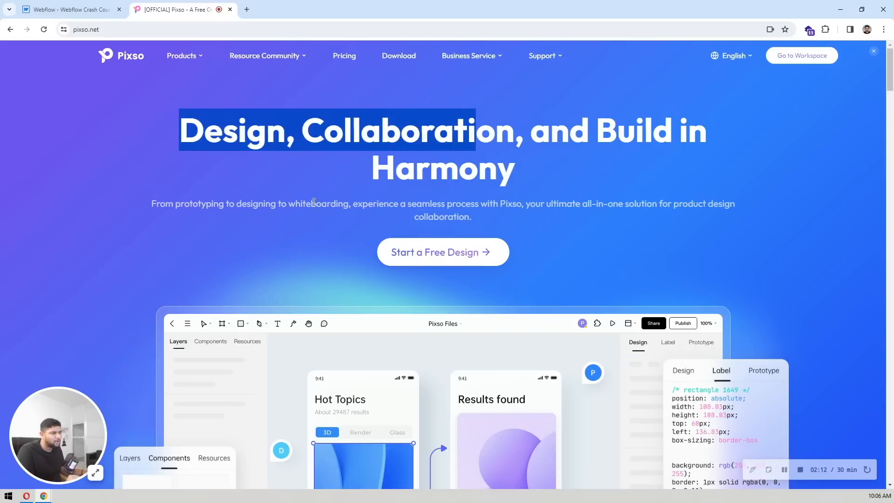
{"action": "left_click_drag", "start_coordinate": [313, 204], "coordinate": [461, 205]}
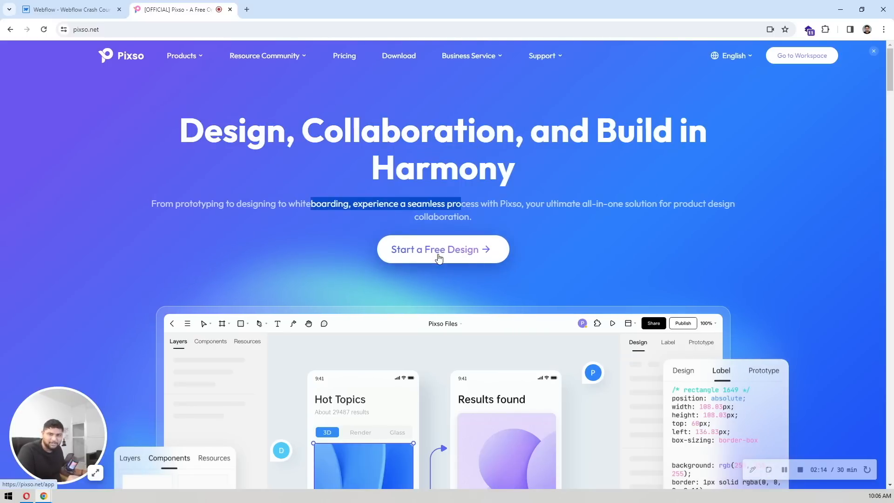
{"action": "left_click", "coordinate": [513, 182]}
{"action": "scroll", "coordinate": [528, 165], "scroll_direction": "down", "scroll_amount": 4}
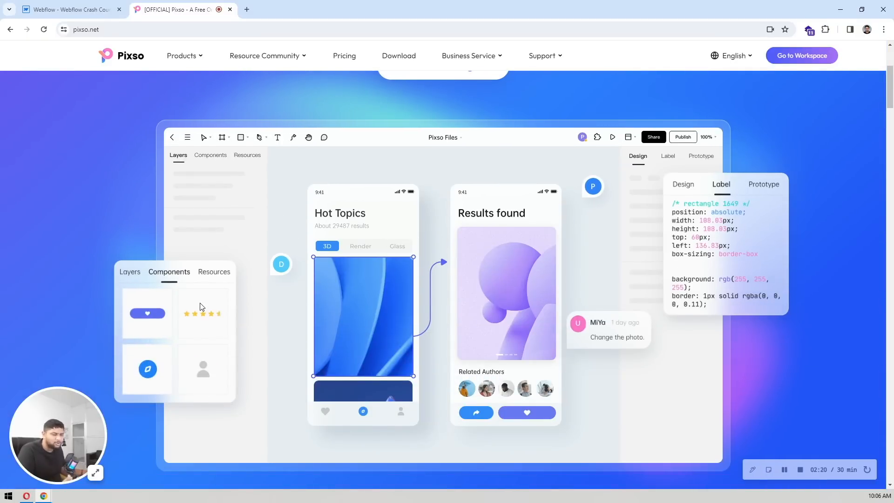
{"action": "scroll", "coordinate": [358, 255], "scroll_direction": "down", "scroll_amount": 4}
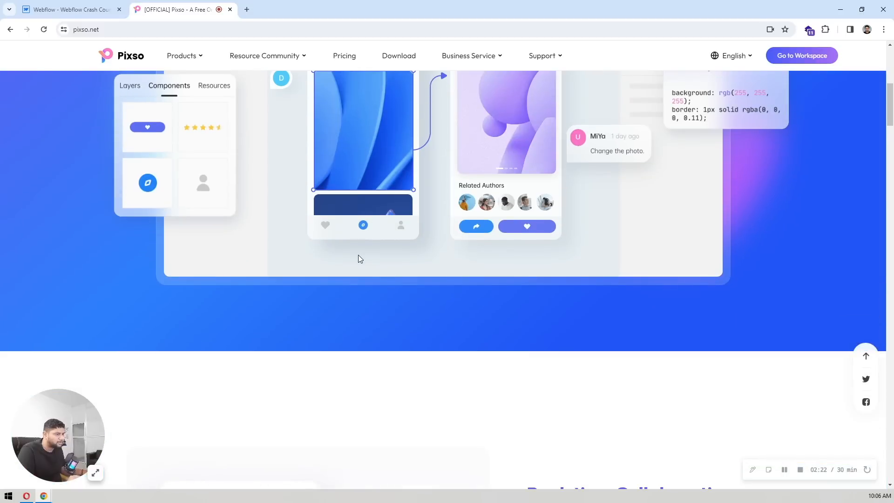
{"action": "scroll", "coordinate": [359, 255], "scroll_direction": "up", "scroll_amount": 8}
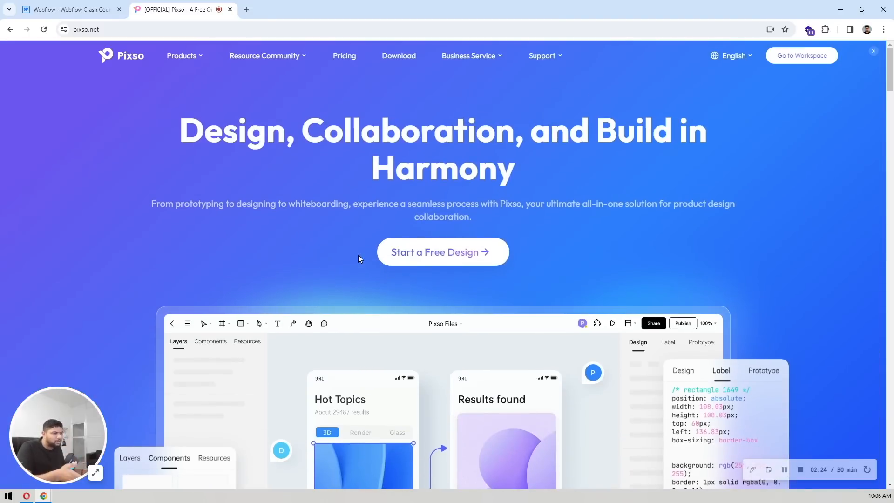
Examine the Pixso homepage's feature sections, from Real-time Collaboration through High-fidelity Prototype to the delivery workflows
{"action": "scroll", "coordinate": [359, 255], "scroll_direction": "down", "scroll_amount": 5}
{"action": "scroll", "coordinate": [358, 255], "scroll_direction": "down", "scroll_amount": 9}
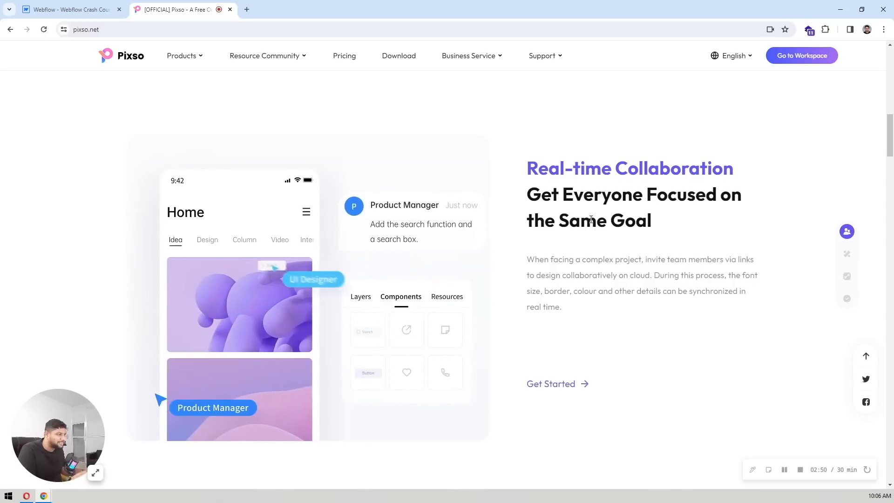
{"action": "scroll", "coordinate": [591, 220], "scroll_direction": "down", "scroll_amount": 3}
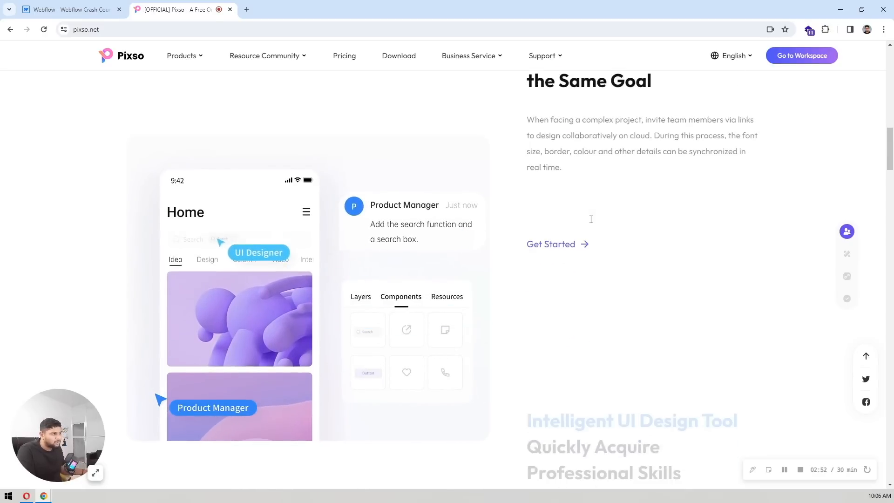
{"action": "scroll", "coordinate": [590, 220], "scroll_direction": "down", "scroll_amount": 5}
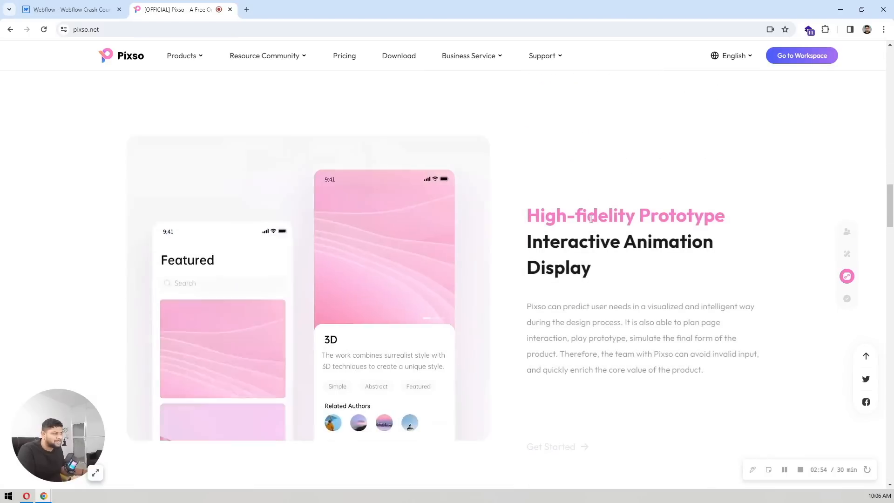
{"action": "scroll", "coordinate": [530, 200], "scroll_direction": "down", "scroll_amount": 10}
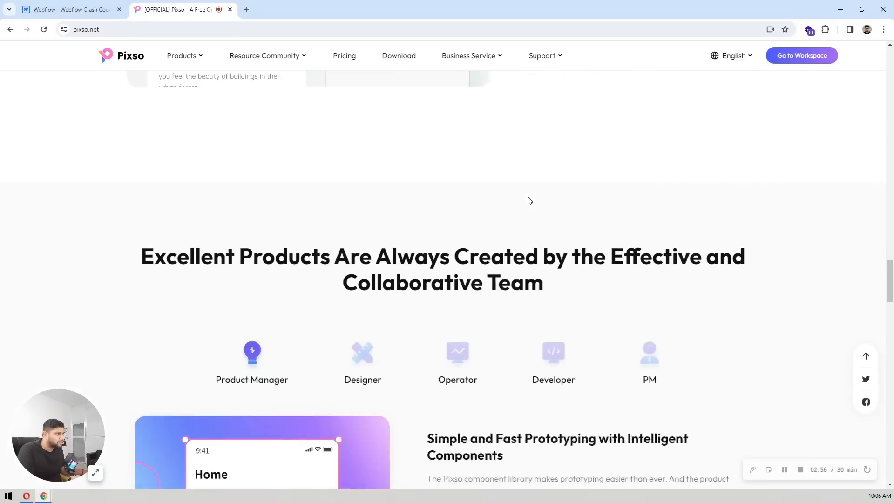
{"action": "scroll", "coordinate": [529, 200], "scroll_direction": "up", "scroll_amount": 8}
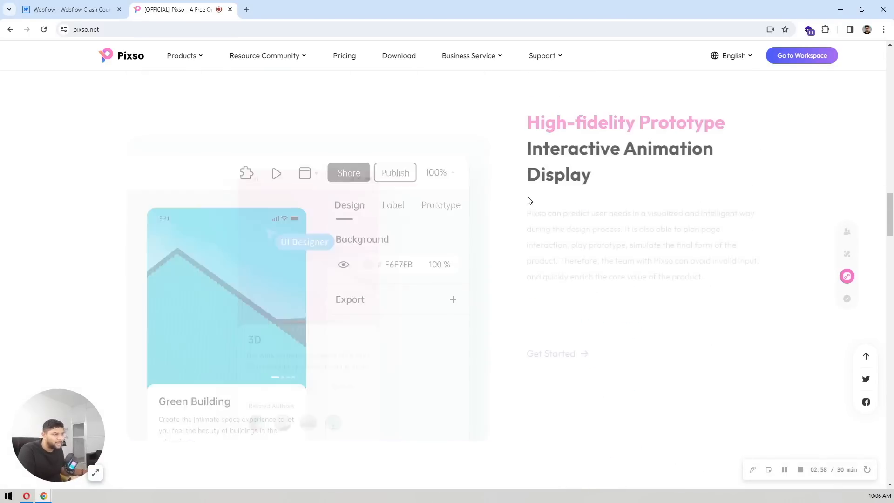
{"action": "scroll", "coordinate": [529, 200], "scroll_direction": "down", "scroll_amount": 8}
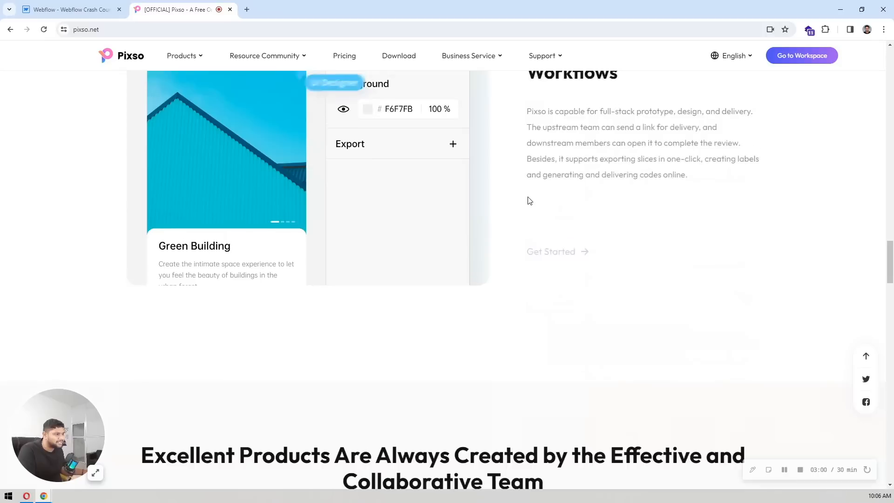
{"action": "scroll", "coordinate": [529, 200], "scroll_direction": "down", "scroll_amount": 5}
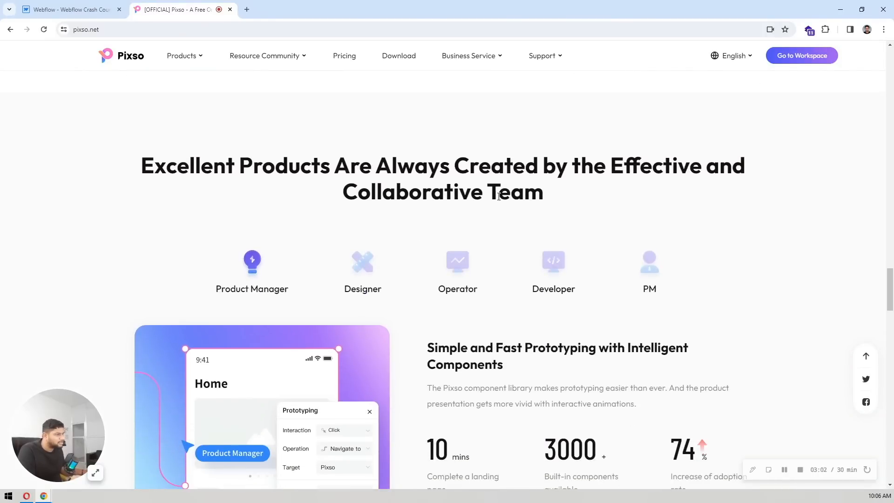
Examine the Pixso homepage's team role showcase, supported file format cards and design resource gallery
{"action": "scroll", "coordinate": [694, 186], "scroll_direction": "down", "scroll_amount": 2}
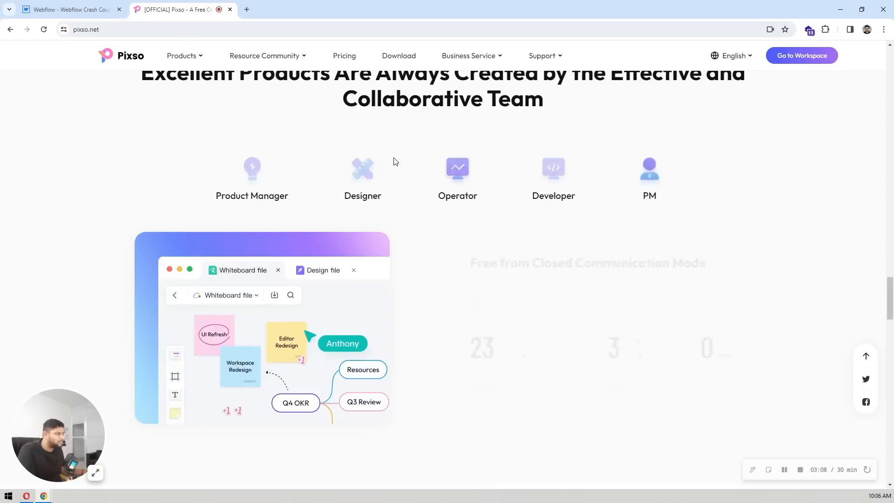
{"action": "scroll", "coordinate": [291, 196], "scroll_direction": "down", "scroll_amount": 2}
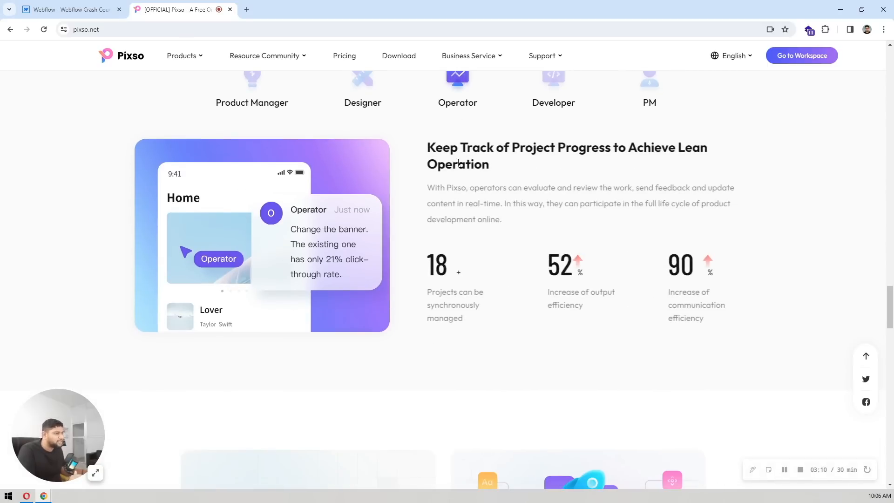
{"action": "scroll", "coordinate": [412, 315], "scroll_direction": "down", "scroll_amount": 8}
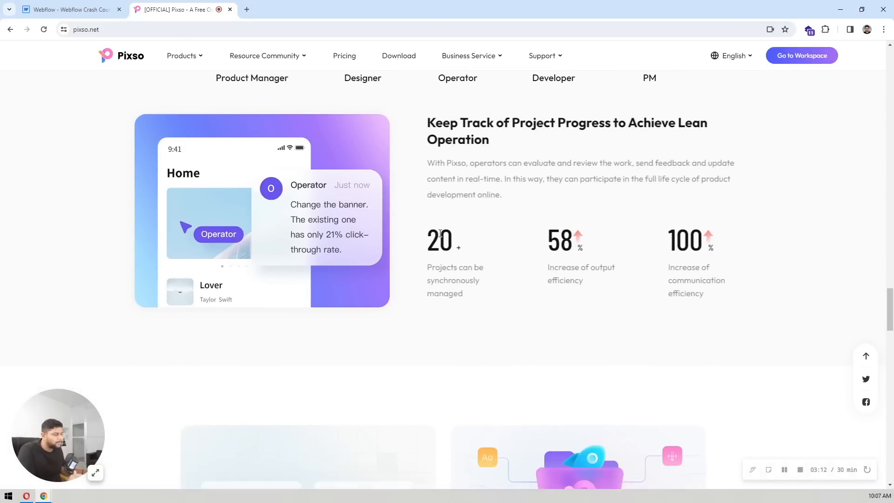
{"action": "scroll", "coordinate": [408, 208], "scroll_direction": "down", "scroll_amount": 1}
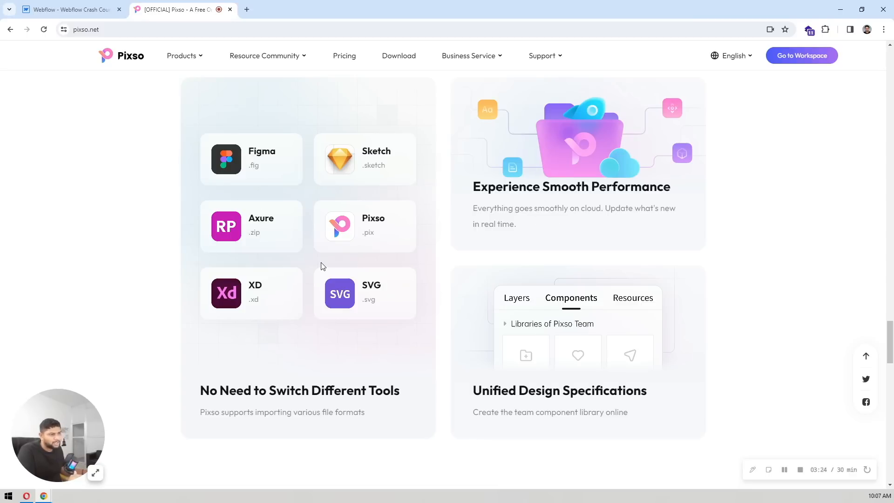
{"action": "scroll", "coordinate": [322, 266], "scroll_direction": "down", "scroll_amount": 10}
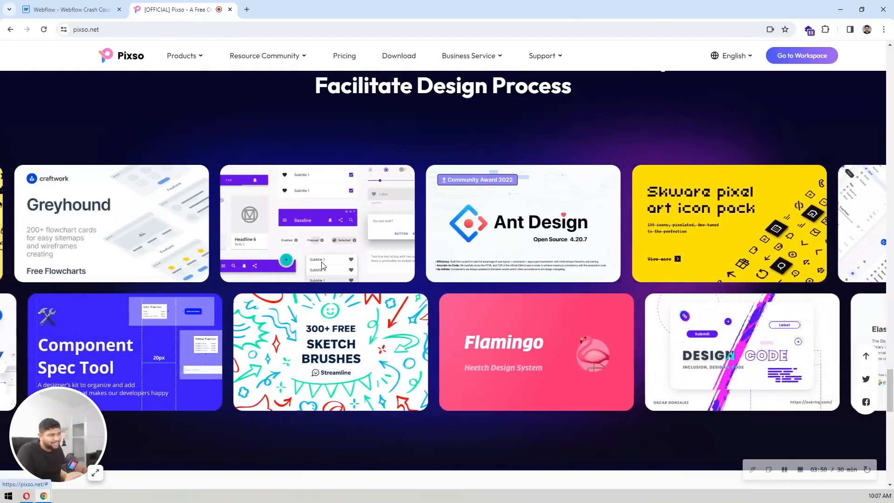
{"action": "scroll", "coordinate": [323, 266], "scroll_direction": "up", "scroll_amount": 7}
{"action": "scroll", "coordinate": [323, 266], "scroll_direction": "up", "scroll_amount": 4}
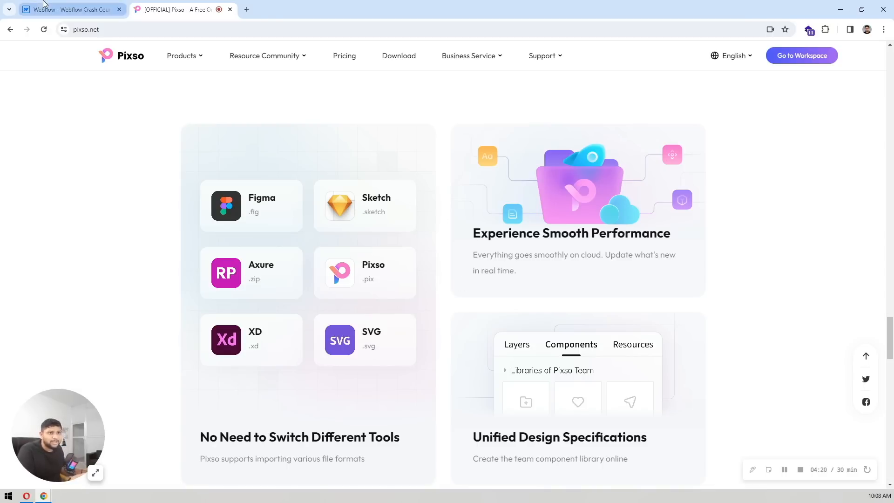
Switch back to the Webflow Designer and review the canvas breakpoint options and the Designing and Editing modes
{"action": "left_click", "coordinate": [70, 9]}
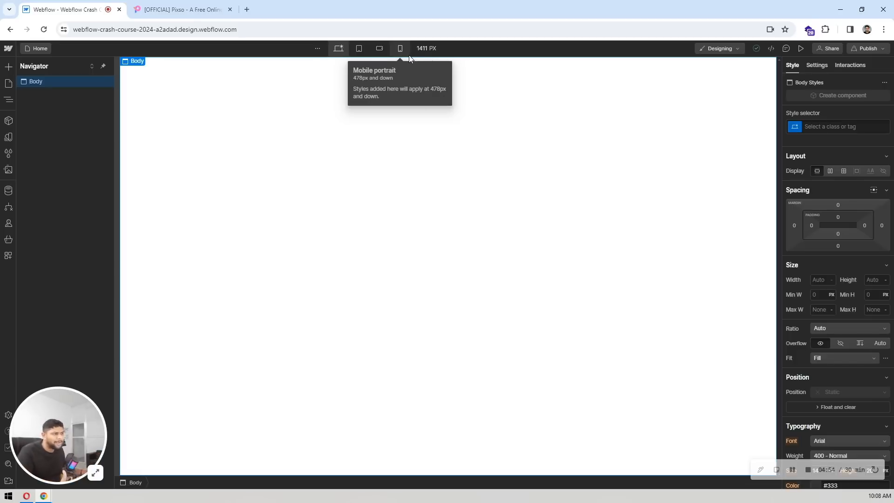
{"action": "left_click", "coordinate": [317, 49]}
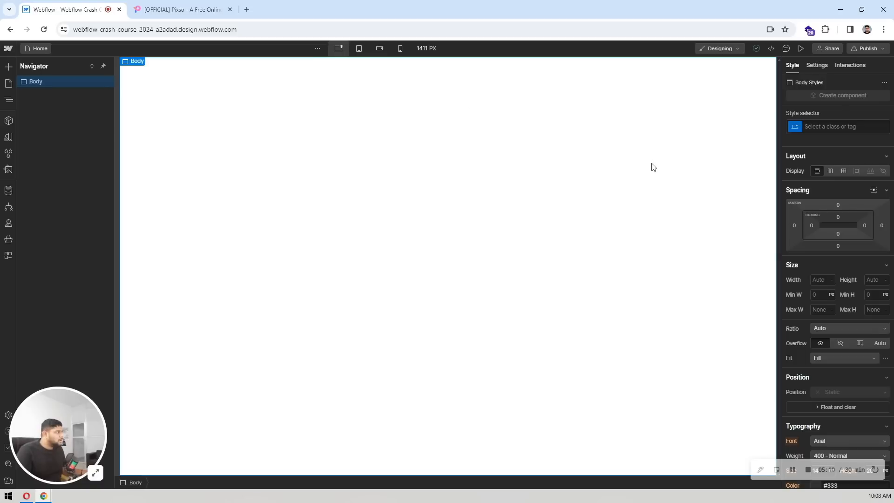
{"action": "left_click", "coordinate": [720, 48]}
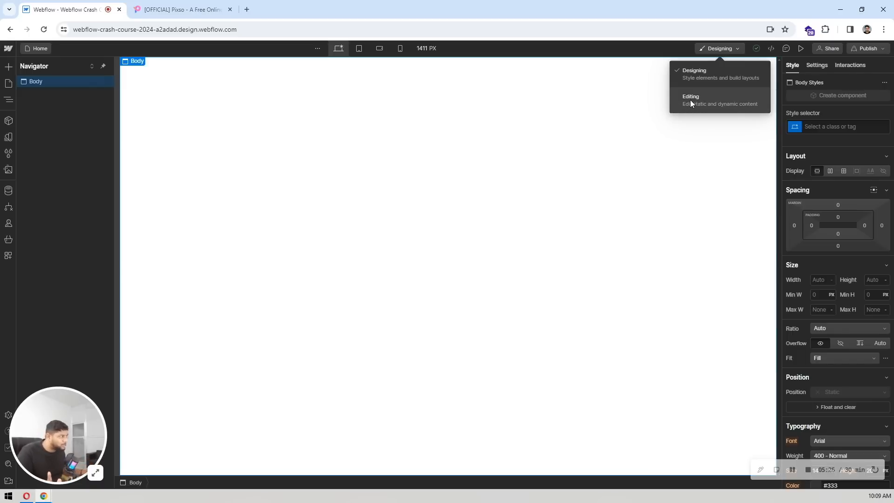
{"action": "left_click", "coordinate": [599, 129]}
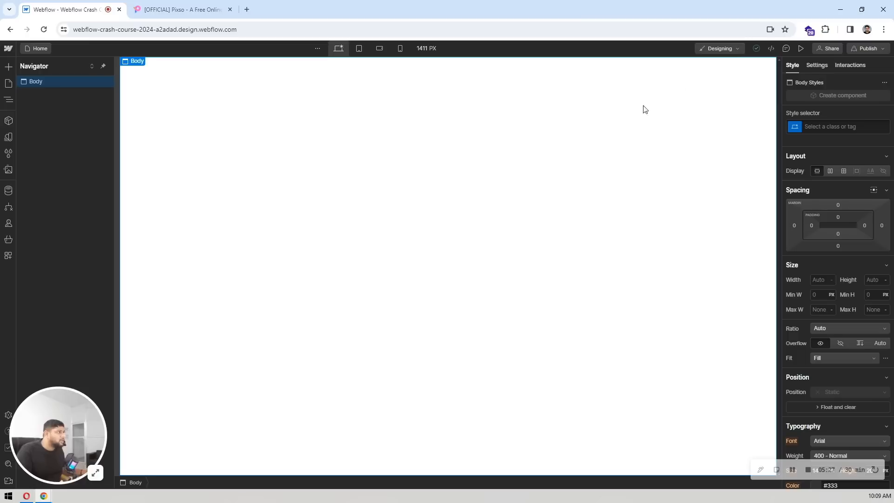
Review the site's HTML, CSS and JS in the Export Code dialog, and close it without exporting
{"action": "left_click", "coordinate": [771, 48]}
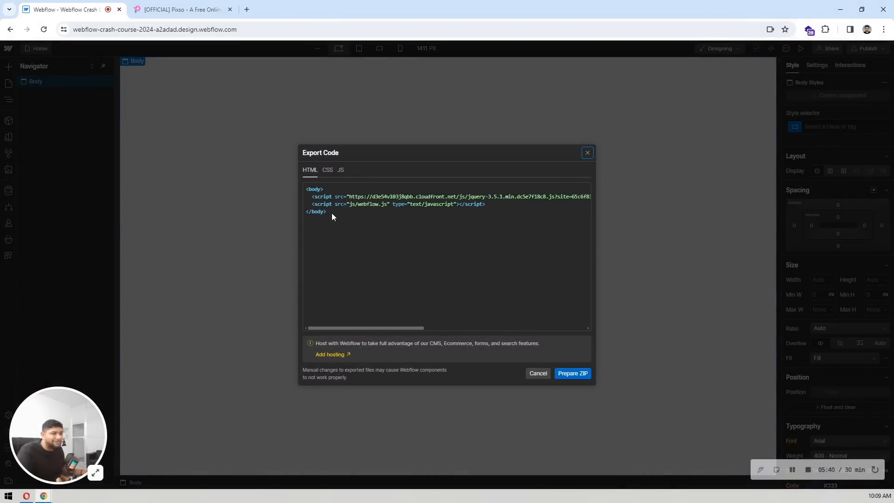
{"action": "left_click", "coordinate": [325, 170]}
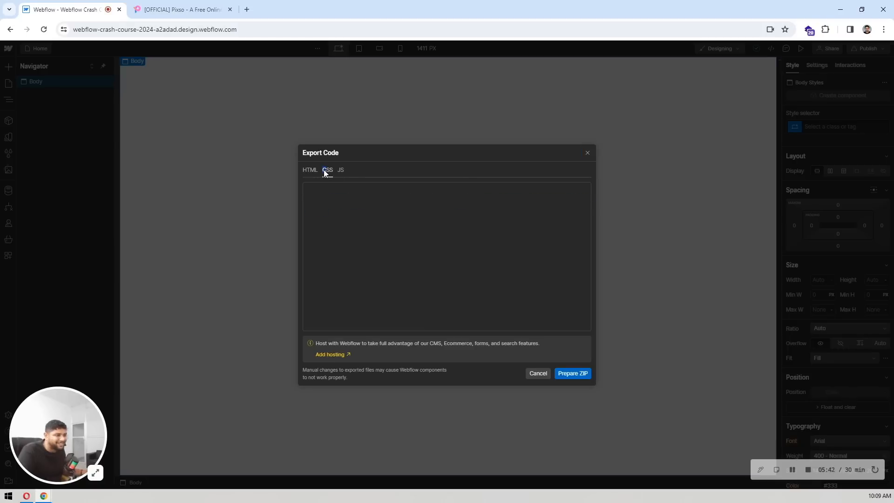
{"action": "left_click", "coordinate": [340, 170]}
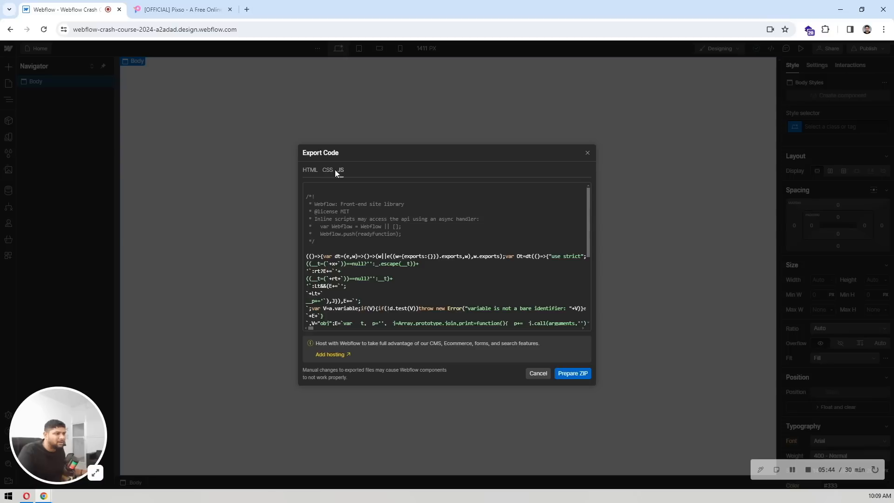
{"action": "scroll", "coordinate": [355, 233], "scroll_direction": "down", "scroll_amount": 10}
{"action": "left_click", "coordinate": [310, 170]}
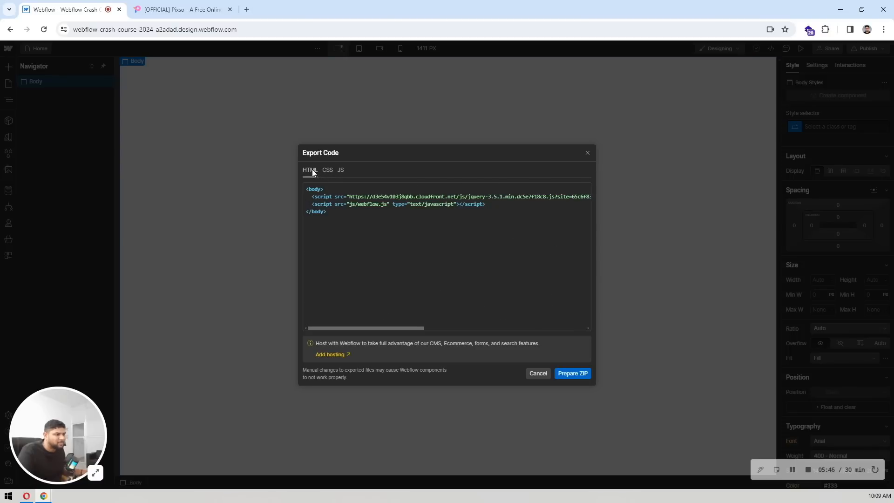
{"action": "left_click", "coordinate": [587, 152]}
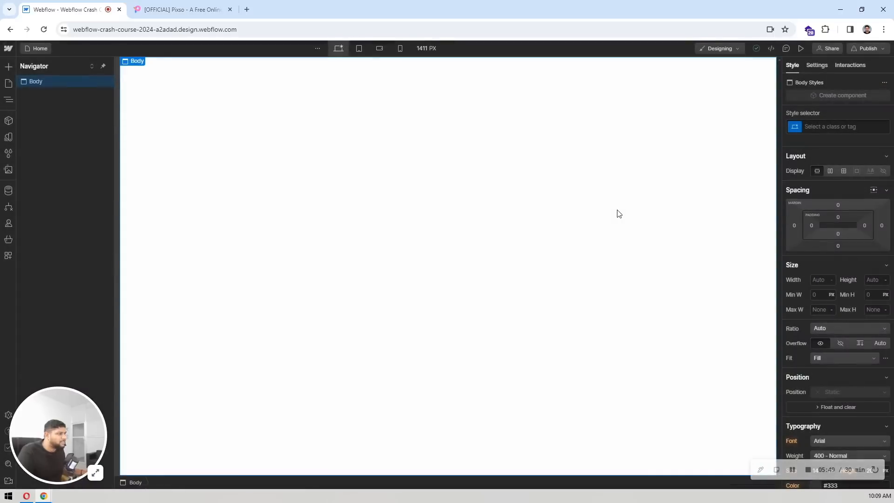
View the page in comment mode and in preview mode, returning to the design view after each
{"action": "left_click", "coordinate": [790, 51]}
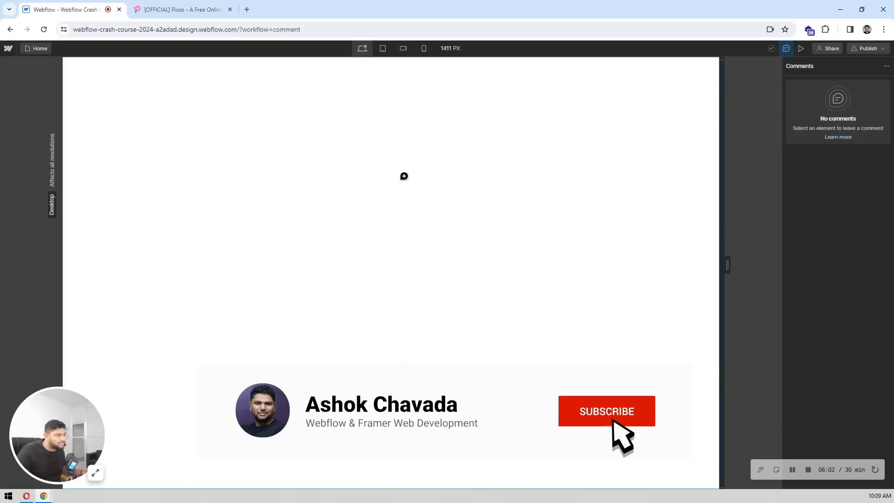
{"action": "left_click", "coordinate": [787, 50]}
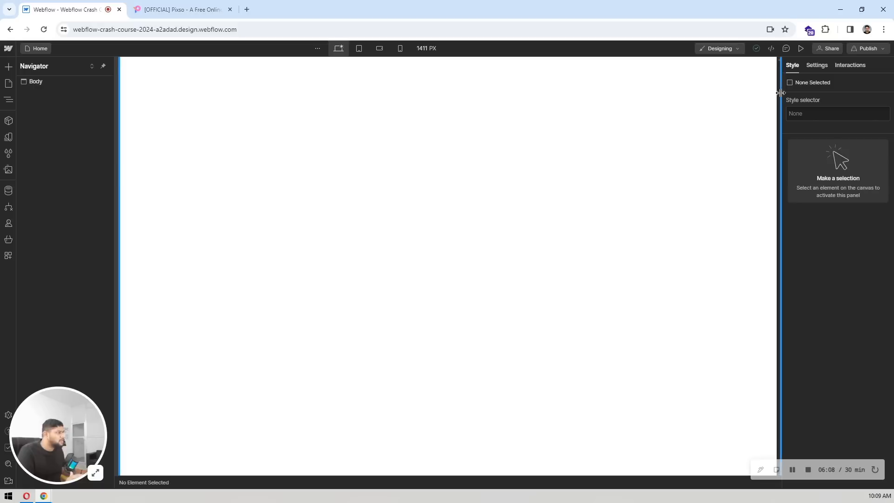
{"action": "left_click", "coordinate": [799, 50]}
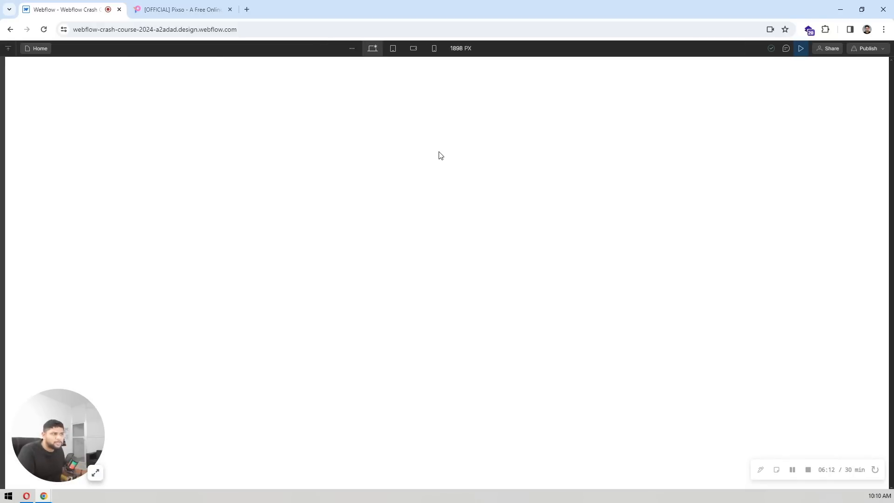
{"action": "left_click", "coordinate": [801, 46]}
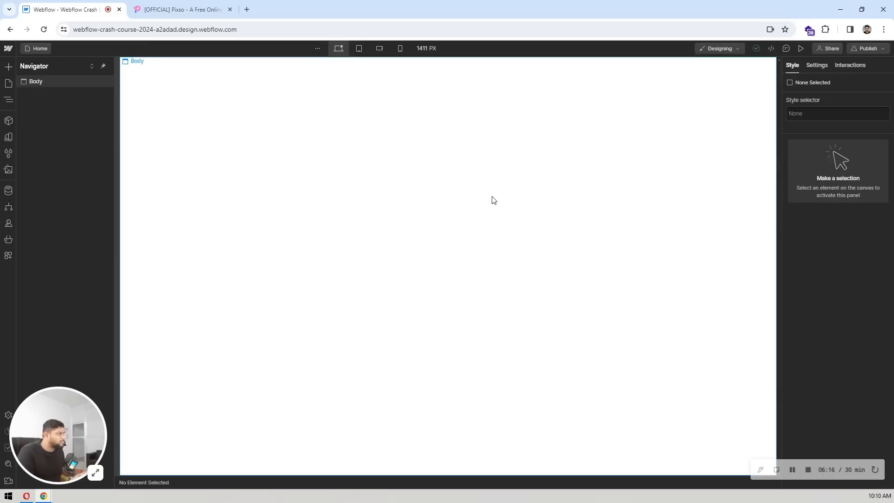
Review the site's sharing options and open its publishing options
{"action": "left_click", "coordinate": [819, 49]}
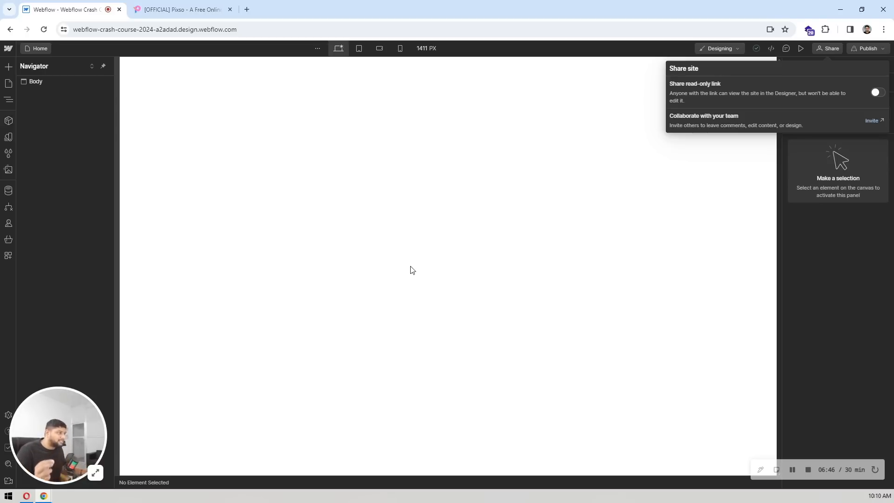
{"action": "left_click", "coordinate": [552, 213]}
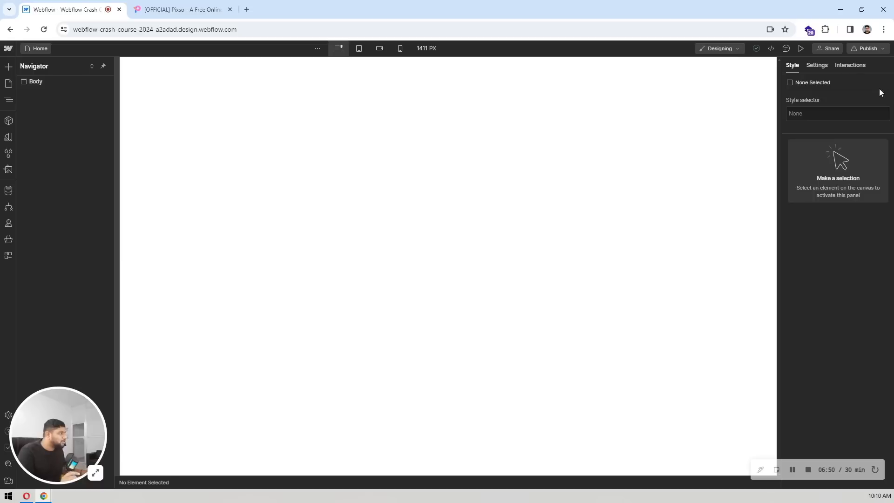
{"action": "left_click", "coordinate": [876, 49]}
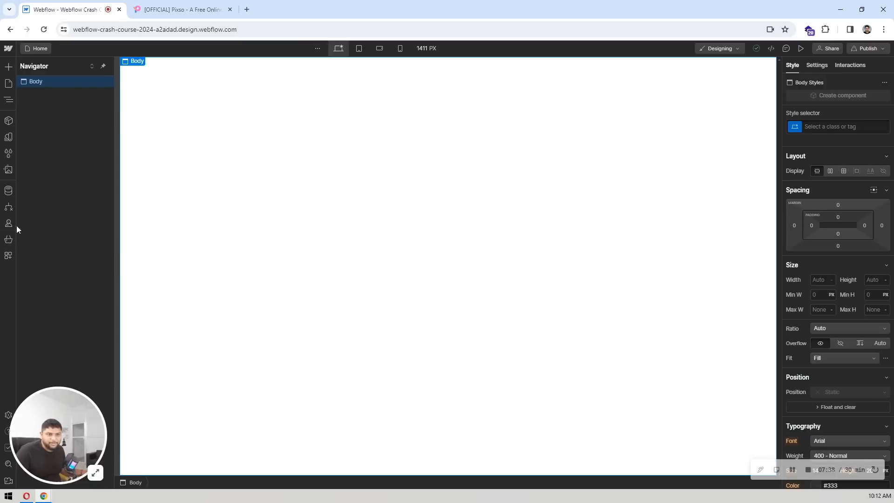
Add a Section to the page body and place a Container inside it
{"action": "left_click", "coordinate": [3, 67]}
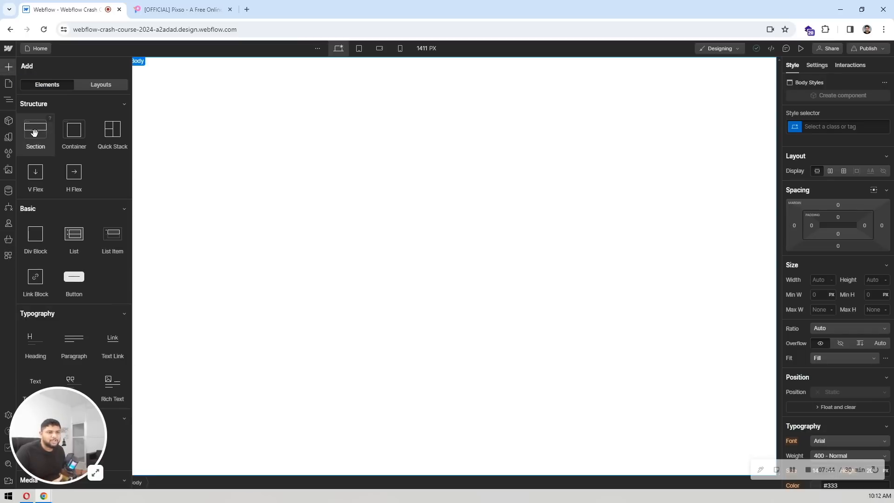
{"action": "left_click_drag", "start_coordinate": [33, 130], "coordinate": [323, 148]}
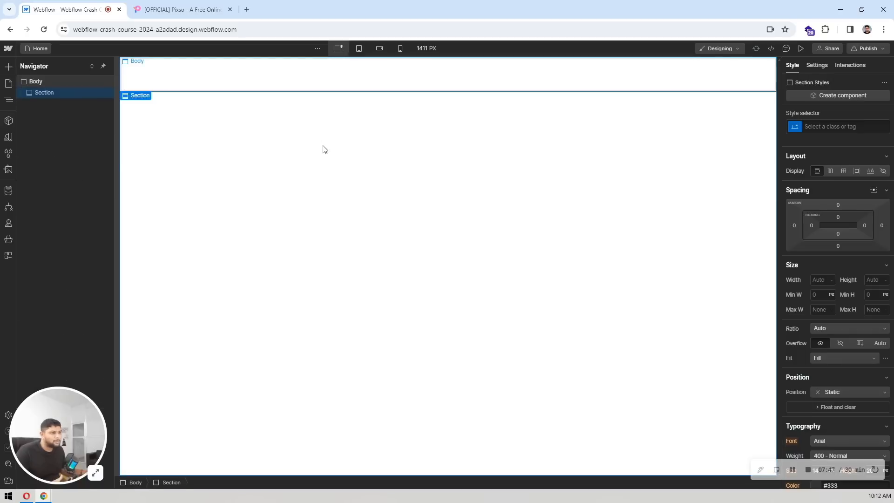
{"action": "left_click", "coordinate": [9, 67]}
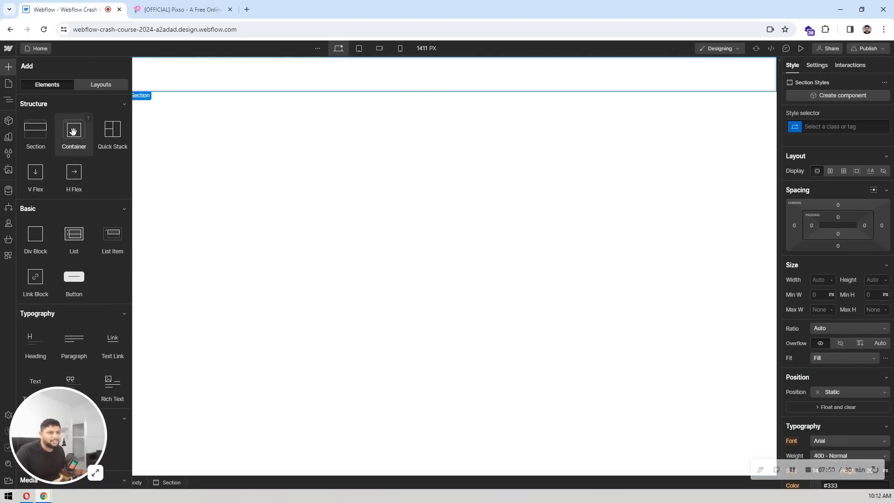
{"action": "left_click_drag", "start_coordinate": [74, 133], "coordinate": [210, 86]}
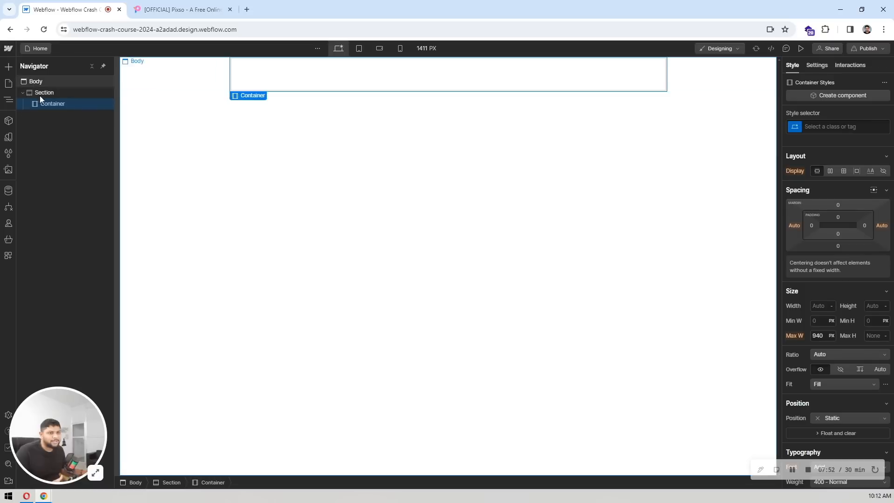
Review the available Structure, Basic, Typography, CMS, Media, Forms and Advanced elements in the element library
{"action": "left_click", "coordinate": [8, 66]}
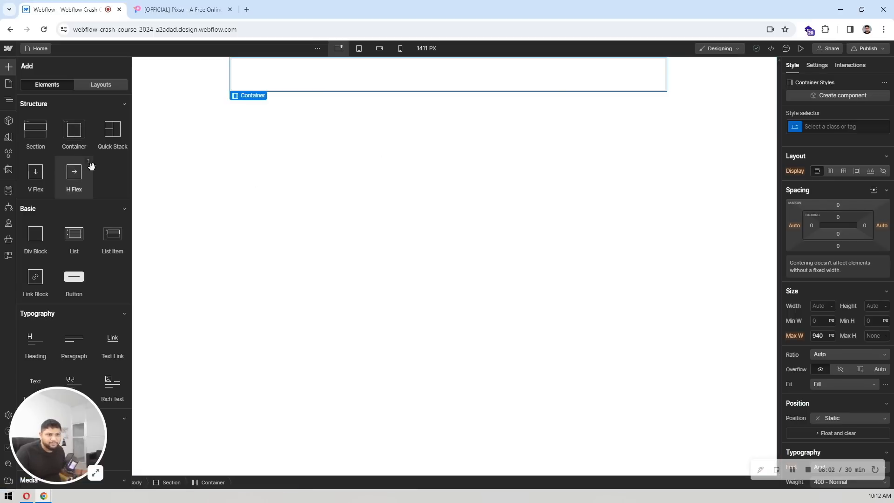
{"action": "scroll", "coordinate": [55, 194], "scroll_direction": "down", "scroll_amount": 1}
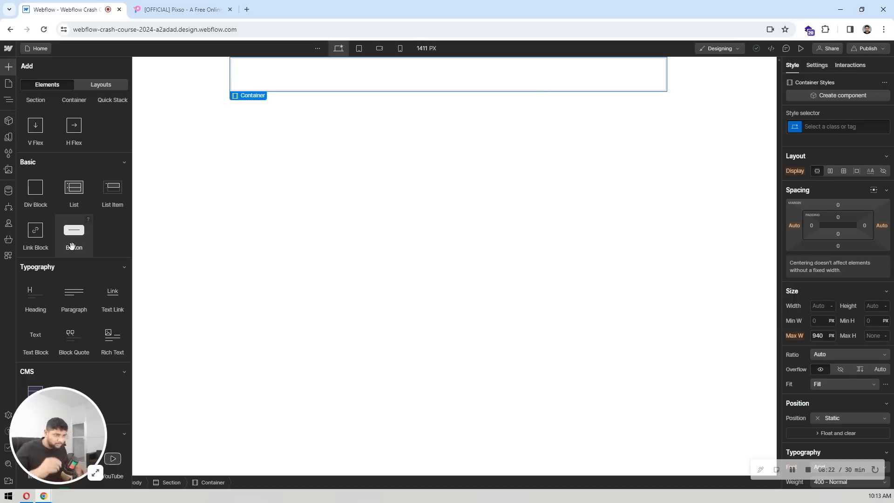
{"action": "scroll", "coordinate": [71, 245], "scroll_direction": "down", "scroll_amount": 2}
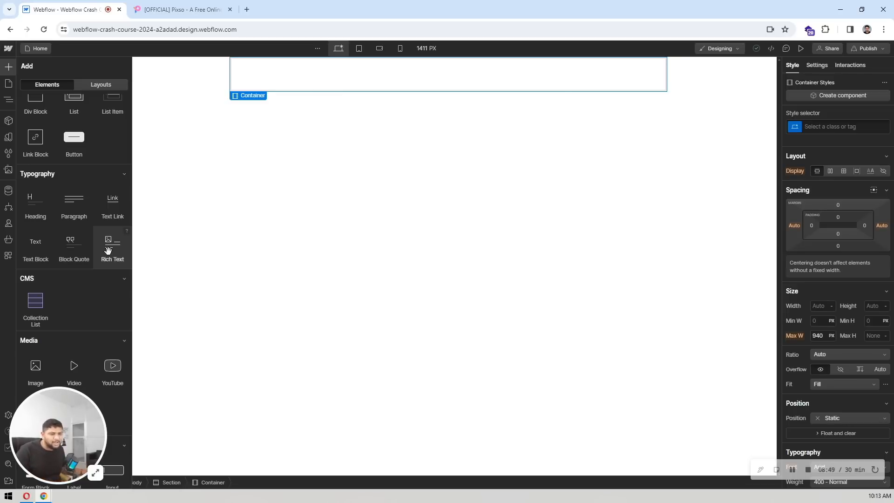
{"action": "scroll", "coordinate": [81, 199], "scroll_direction": "down", "scroll_amount": 1}
{"action": "scroll", "coordinate": [65, 233], "scroll_direction": "down", "scroll_amount": 1}
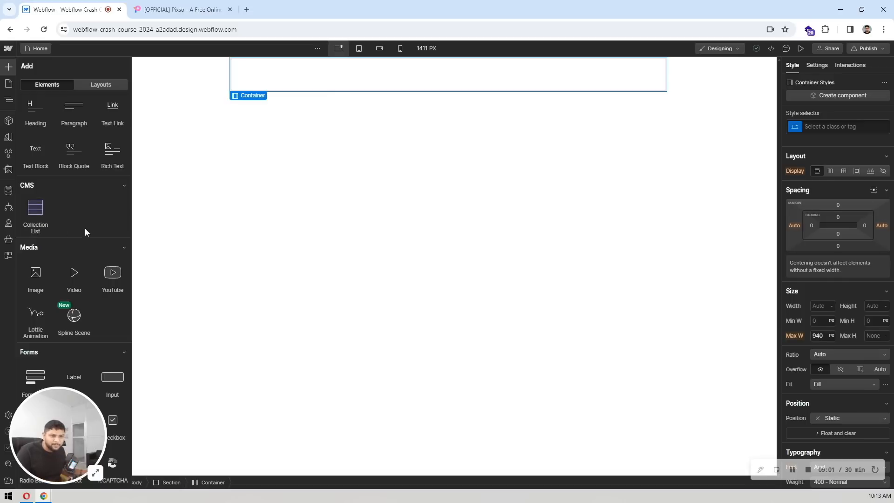
{"action": "scroll", "coordinate": [79, 211], "scroll_direction": "down", "scroll_amount": 1}
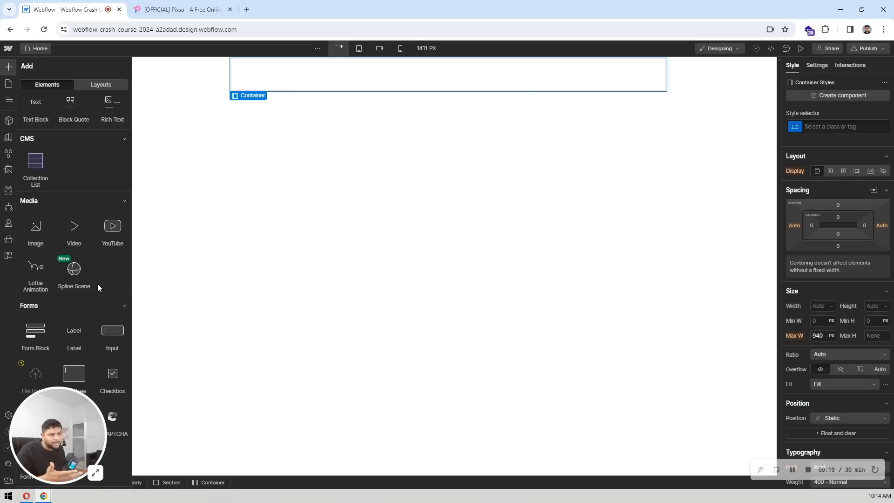
{"action": "scroll", "coordinate": [110, 254], "scroll_direction": "down", "scroll_amount": 2}
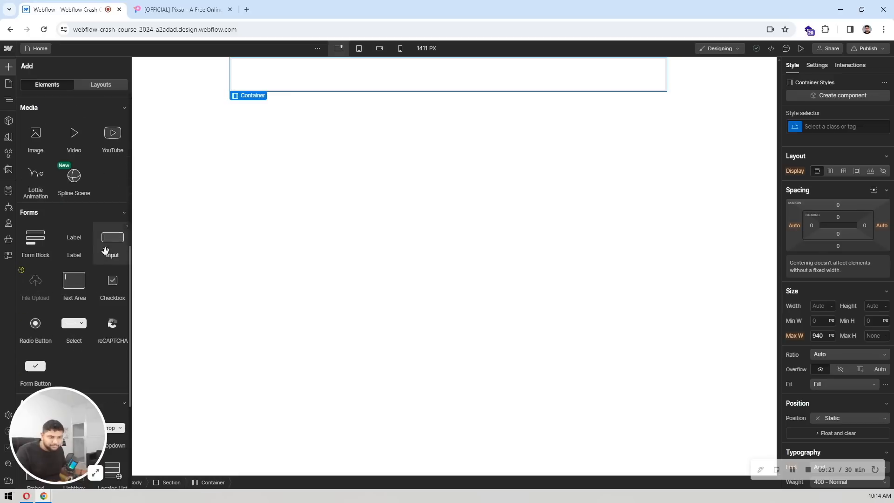
{"action": "scroll", "coordinate": [105, 251], "scroll_direction": "down", "scroll_amount": 2}
{"action": "scroll", "coordinate": [47, 190], "scroll_direction": "up", "scroll_amount": 1}
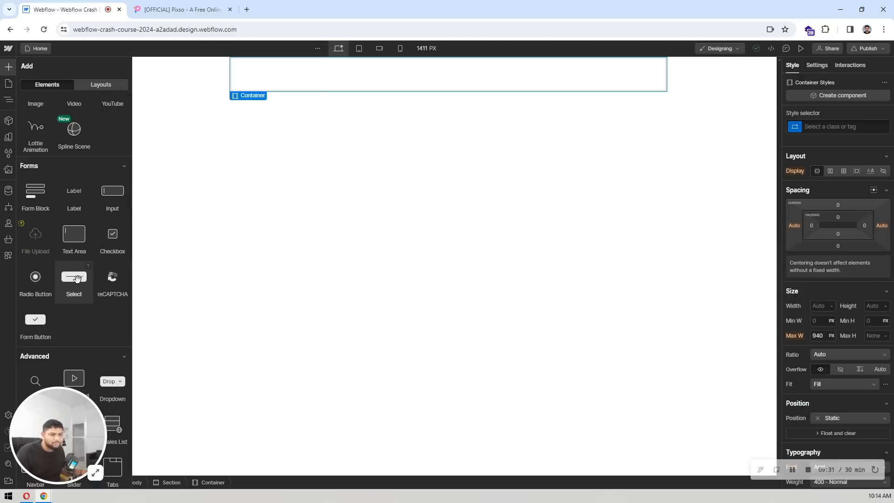
{"action": "scroll", "coordinate": [91, 257], "scroll_direction": "down", "scroll_amount": 1}
{"action": "scroll", "coordinate": [86, 249], "scroll_direction": "down", "scroll_amount": 3}
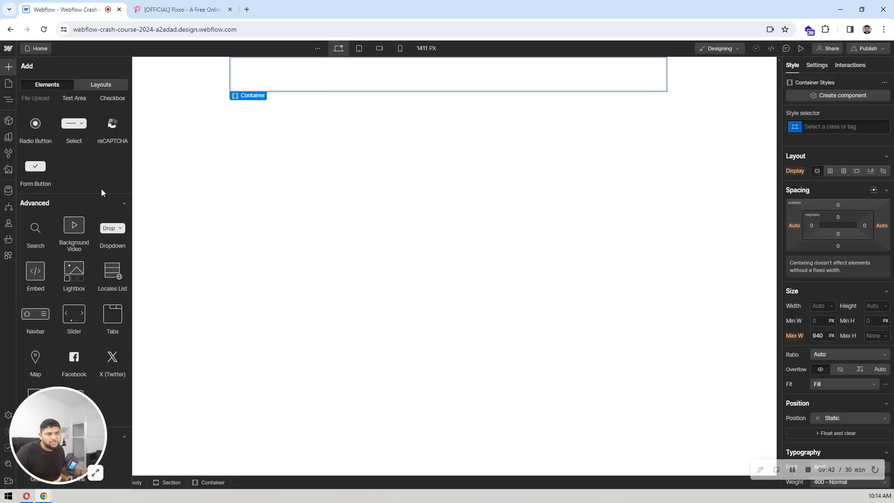
Try to place a form Input directly in the container, and return to the Forms elements in the library
{"action": "scroll", "coordinate": [101, 189], "scroll_direction": "up", "scroll_amount": 3}
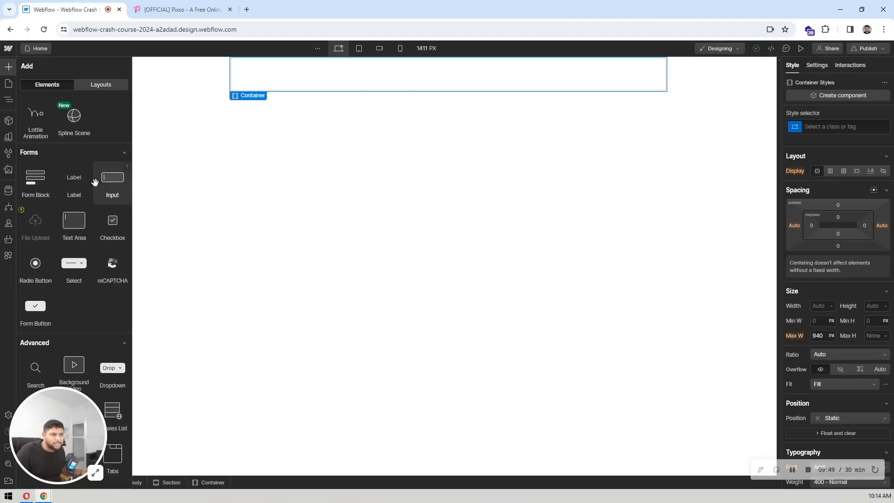
{"action": "left_click_drag", "start_coordinate": [104, 180], "coordinate": [284, 84]}
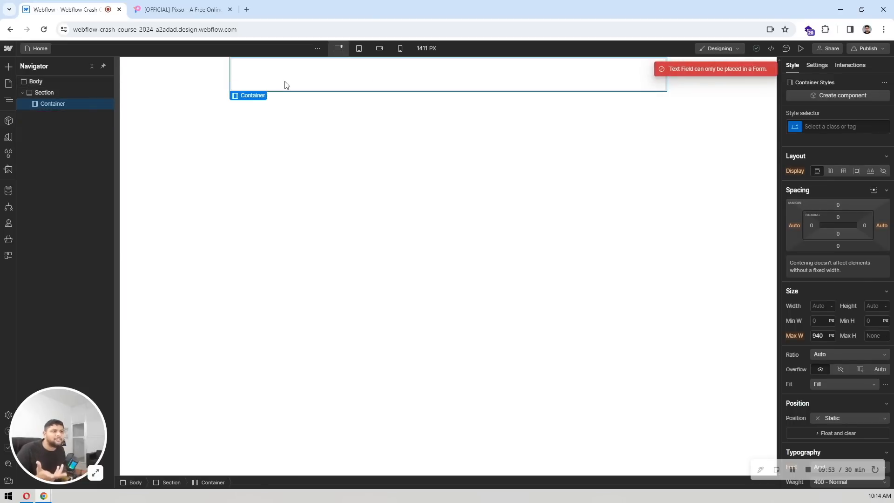
{"action": "key", "text": "a"}
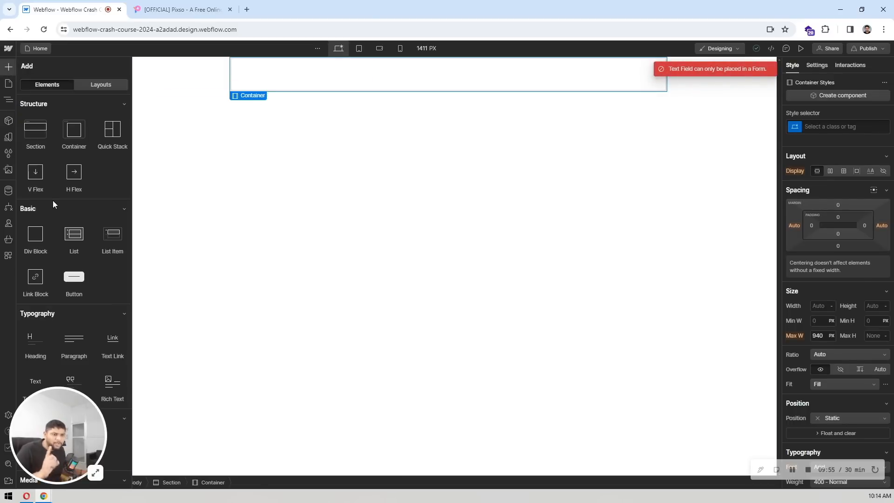
{"action": "scroll", "coordinate": [53, 200], "scroll_direction": "down", "scroll_amount": 10}
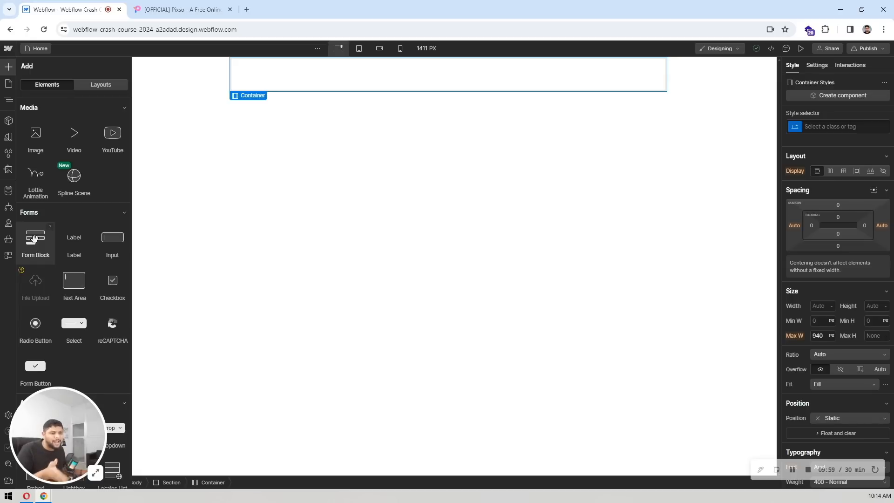
Place a Navbar inside the container and dismiss its settings
{"action": "scroll", "coordinate": [68, 246], "scroll_direction": "down", "scroll_amount": 5}
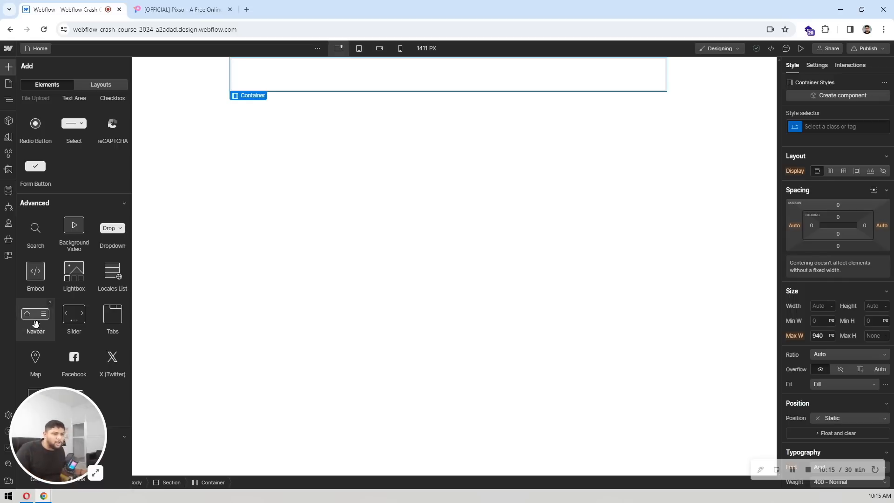
{"action": "left_click_drag", "start_coordinate": [35, 322], "coordinate": [299, 81]}
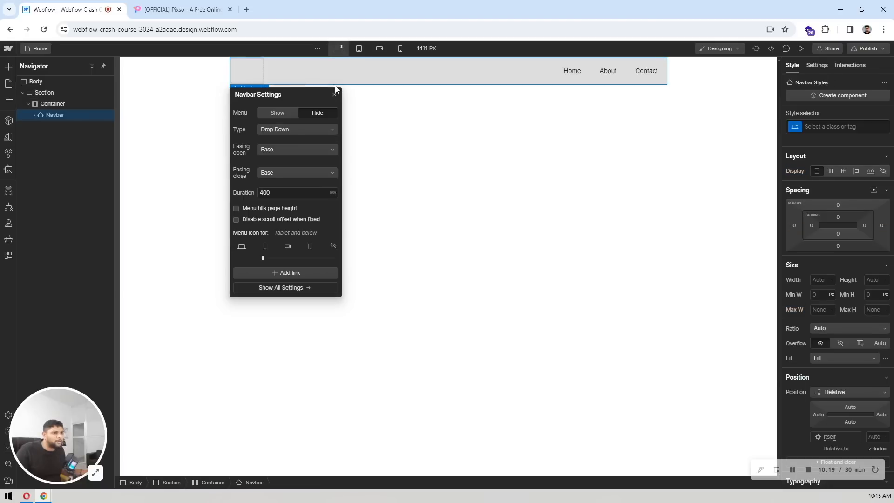
{"action": "left_click", "coordinate": [480, 114]}
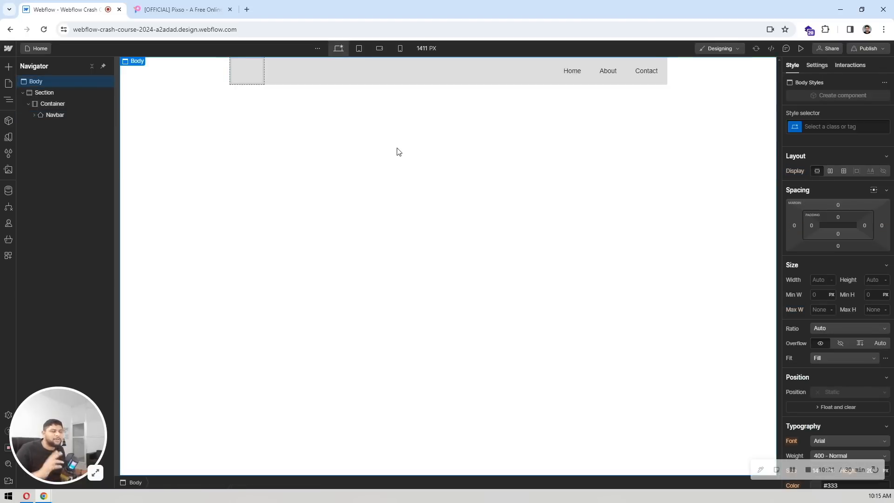
Look through the Advanced elements in the element library again and close it without adding anything
{"action": "left_click", "coordinate": [7, 70]}
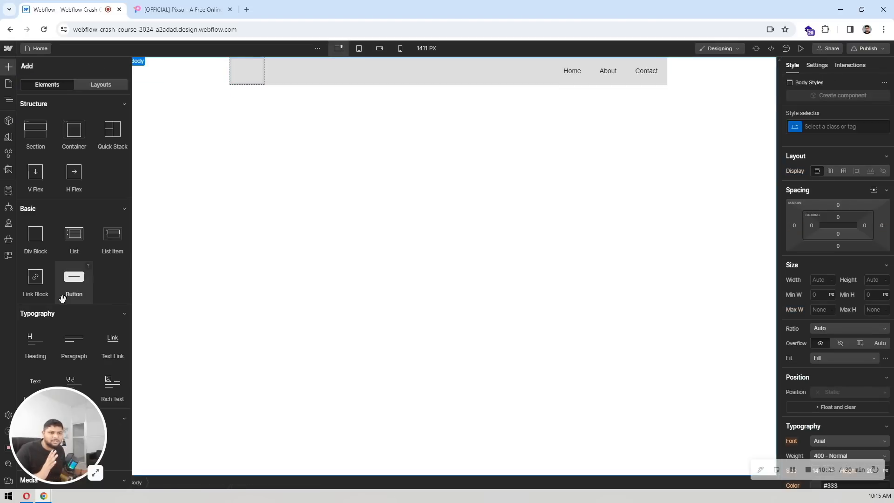
{"action": "scroll", "coordinate": [65, 297], "scroll_direction": "down", "scroll_amount": 10}
{"action": "scroll", "coordinate": [68, 298], "scroll_direction": "down", "scroll_amount": 1}
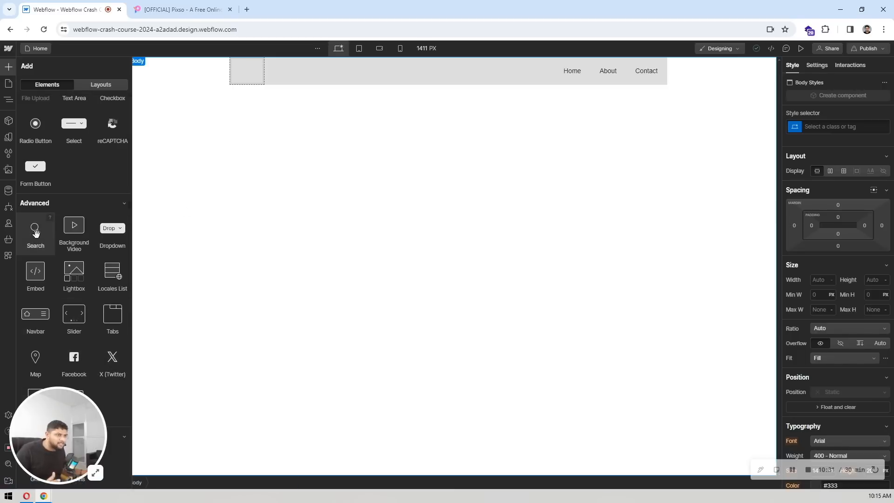
{"action": "key", "text": "z"}
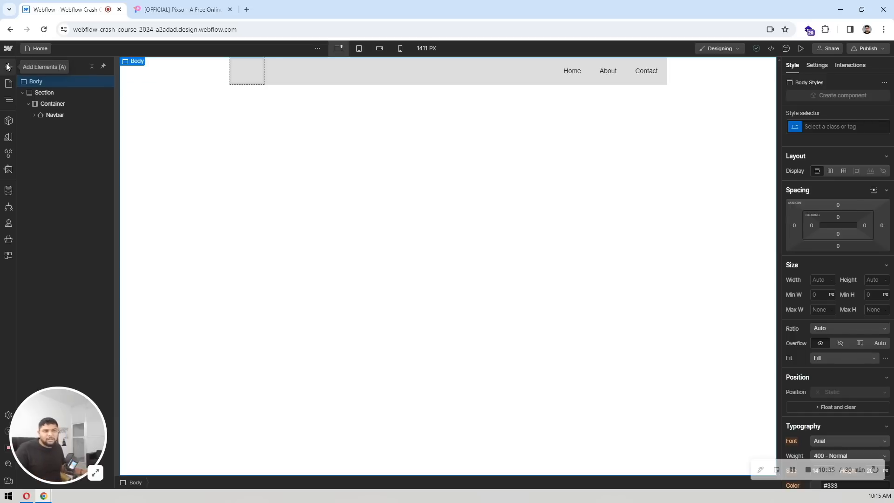
Show the site's page list and collapse the User, Ecommerce and CMS Collection page groups
{"action": "left_click", "coordinate": [9, 84]}
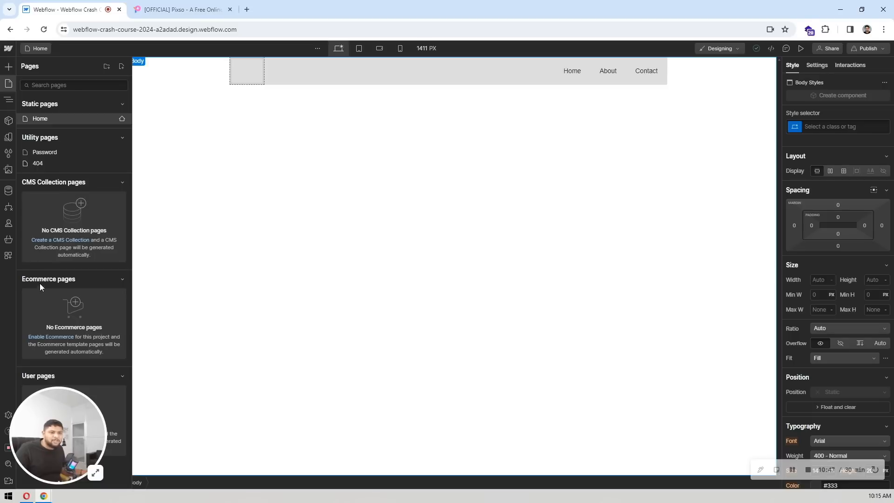
{"action": "left_click", "coordinate": [119, 376]}
{"action": "left_click", "coordinate": [122, 278]}
{"action": "left_click", "coordinate": [118, 185]}
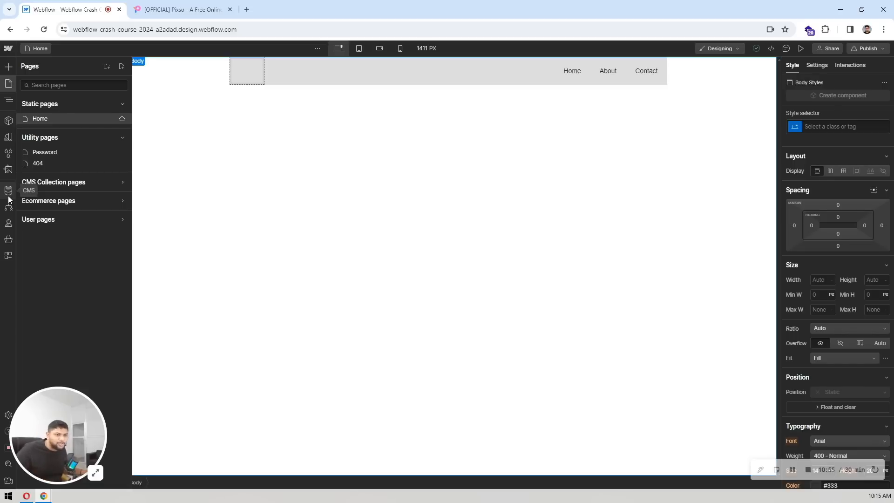
Examine the User, Ecommerce and CMS Collection page groups one at a time, collapsing each again
{"action": "left_click", "coordinate": [52, 223]}
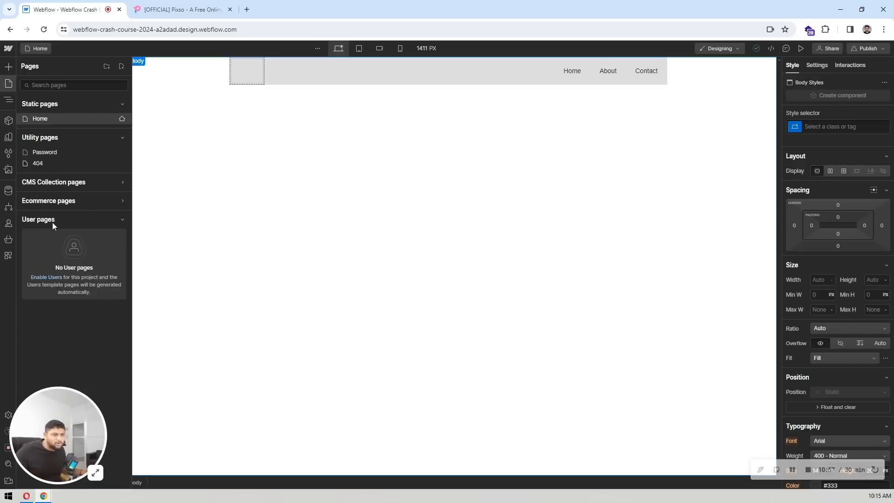
{"action": "left_click", "coordinate": [56, 219]}
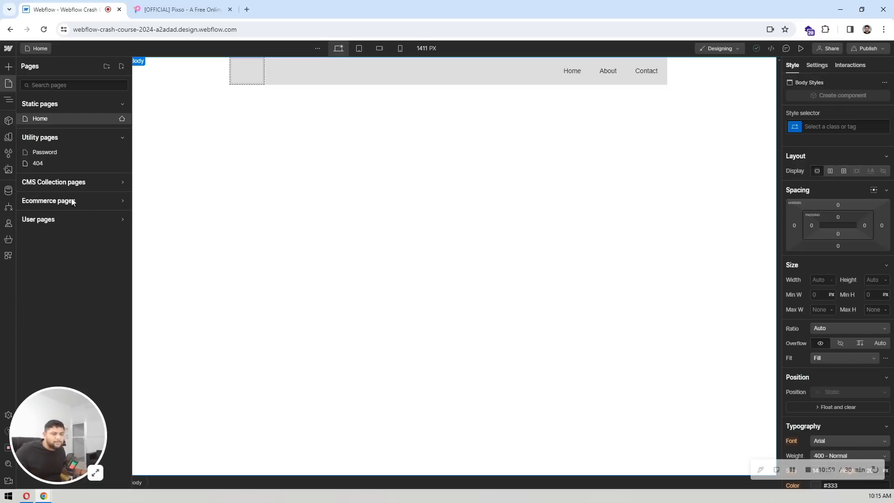
{"action": "left_click", "coordinate": [77, 204]}
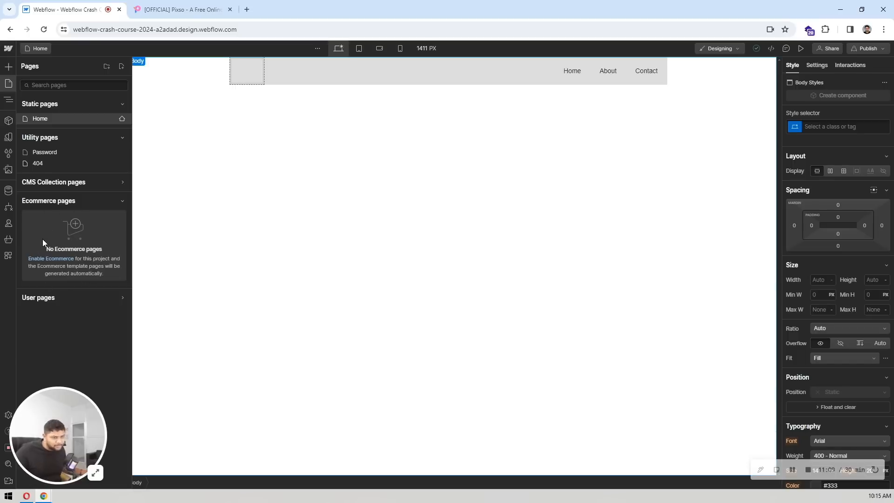
{"action": "left_click", "coordinate": [77, 201]}
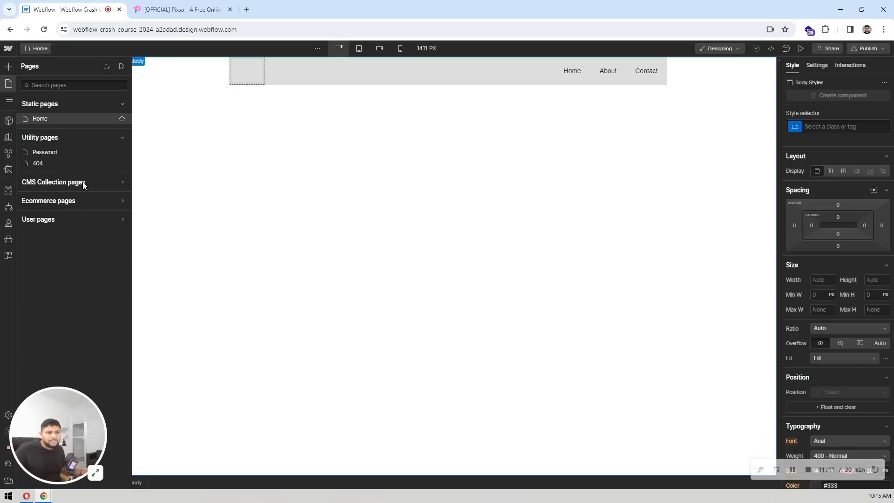
{"action": "left_click", "coordinate": [82, 182]}
{"action": "left_click", "coordinate": [94, 185]}
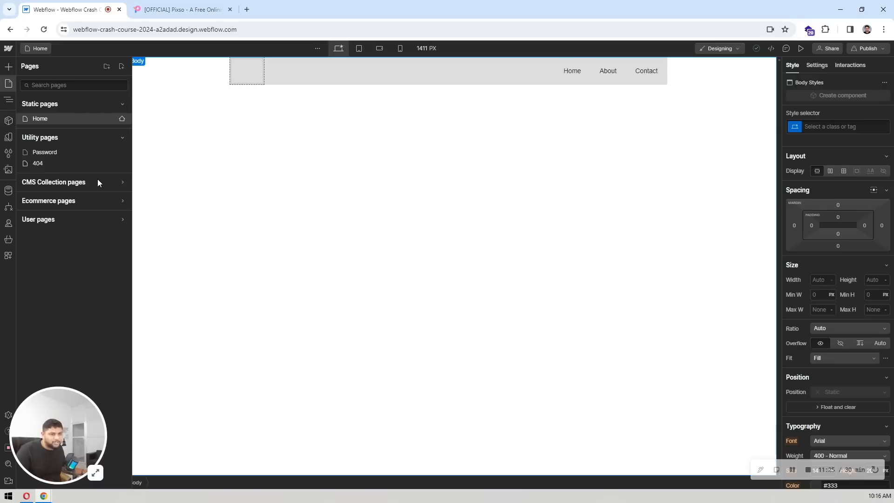
Inspect the page's element hierarchy by selecting the Section, Container and Navbar in turn
{"action": "left_click", "coordinate": [12, 99]}
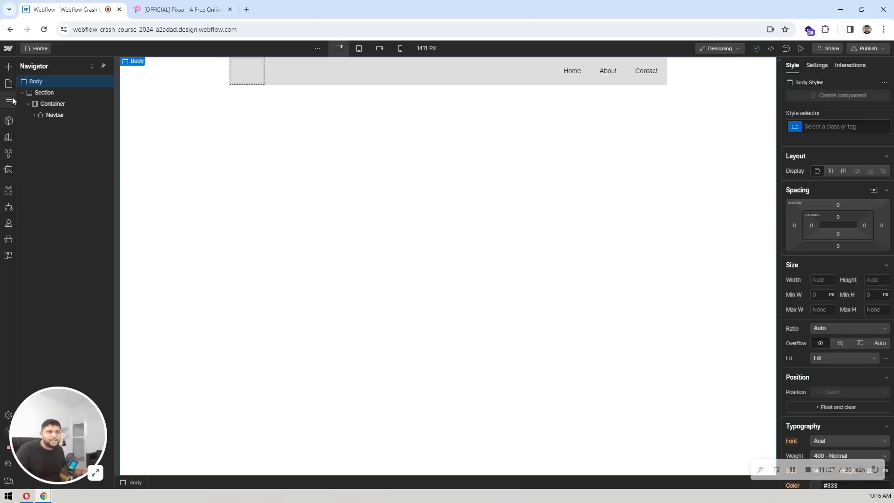
{"action": "left_click", "coordinate": [41, 93]}
{"action": "left_click", "coordinate": [48, 104]}
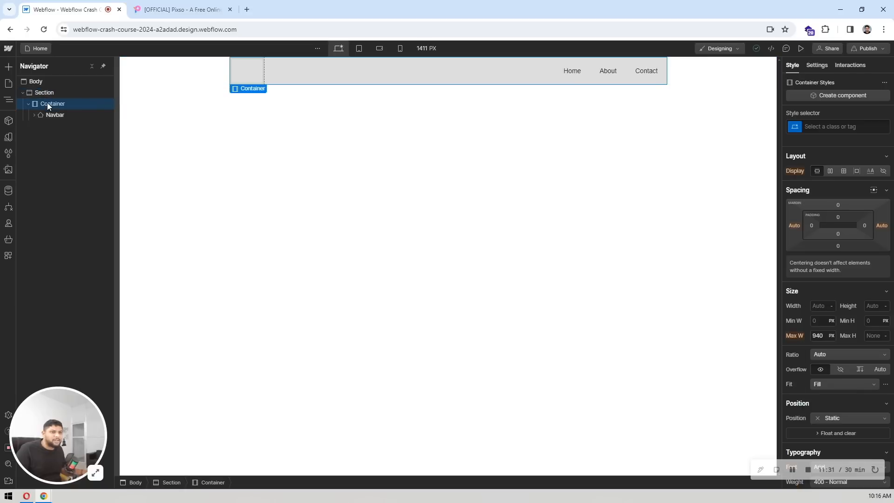
{"action": "left_click", "coordinate": [54, 115]}
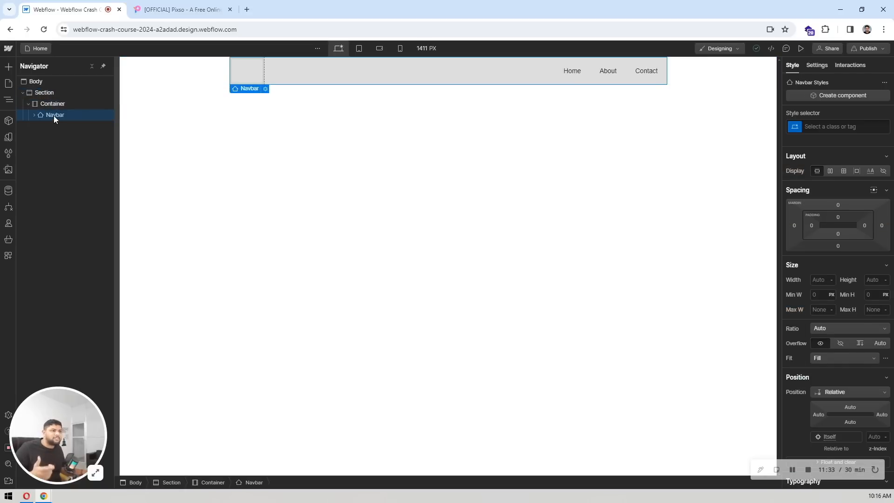
Duplicate the Section that holds the navbar and select the second Section
{"action": "left_click", "coordinate": [41, 94]}
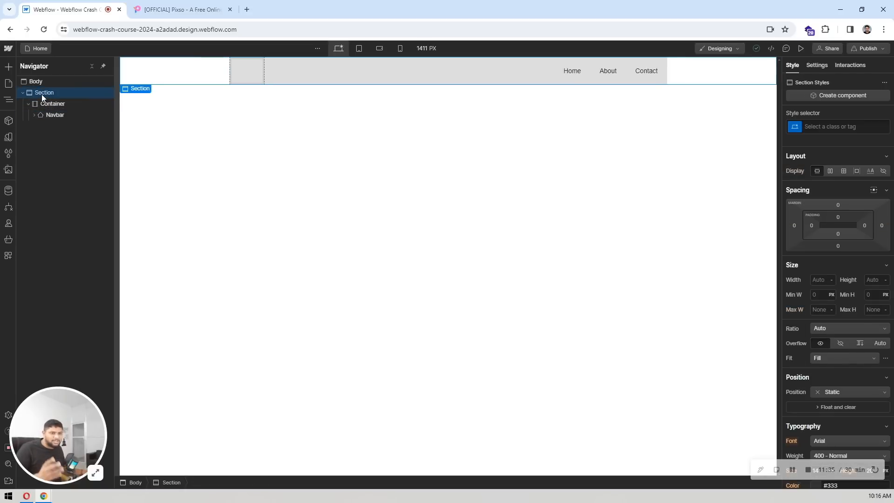
{"action": "key", "text": "ctrl+d"}
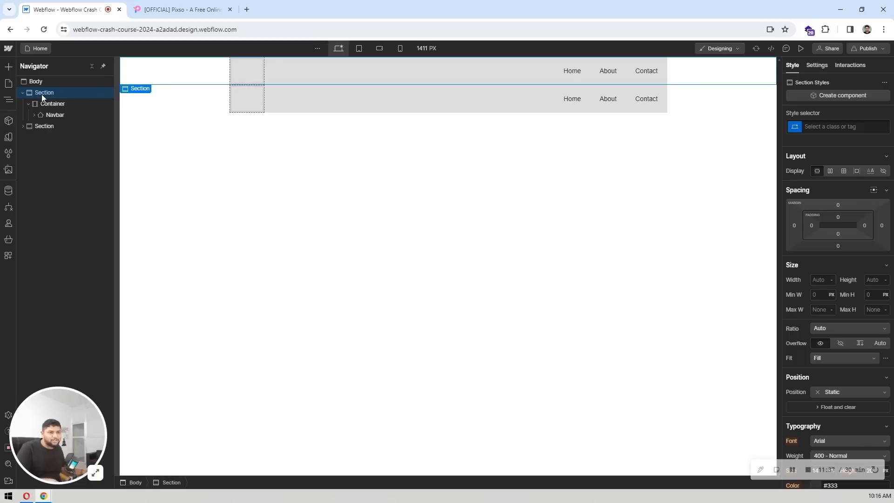
{"action": "left_click", "coordinate": [31, 130]}
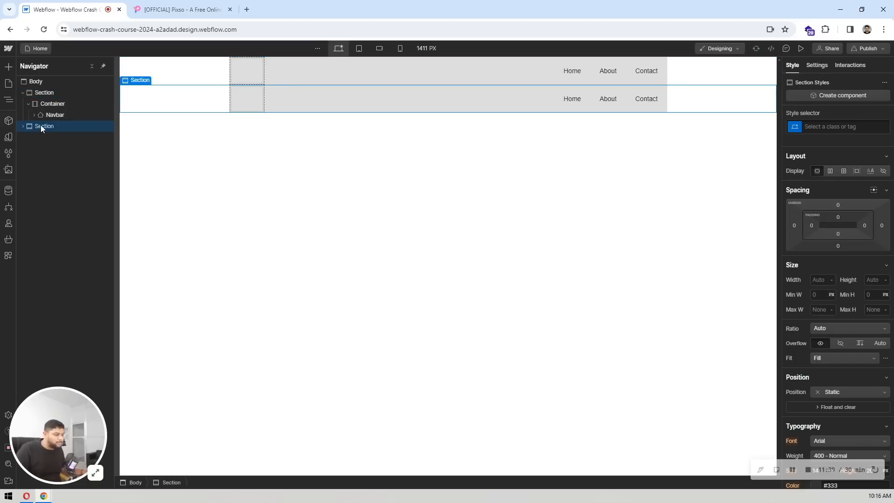
Delete the second Section and check the site's list of components
{"action": "key", "text": "Delete"}
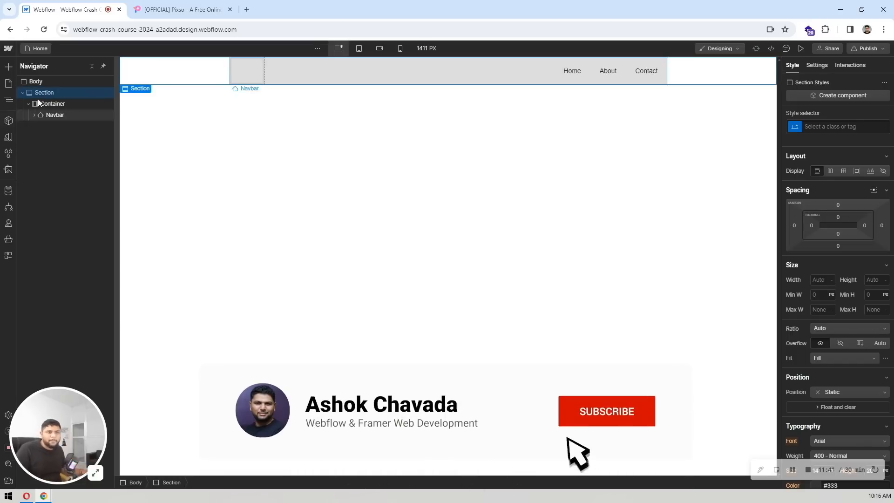
{"action": "left_click", "coordinate": [10, 125]}
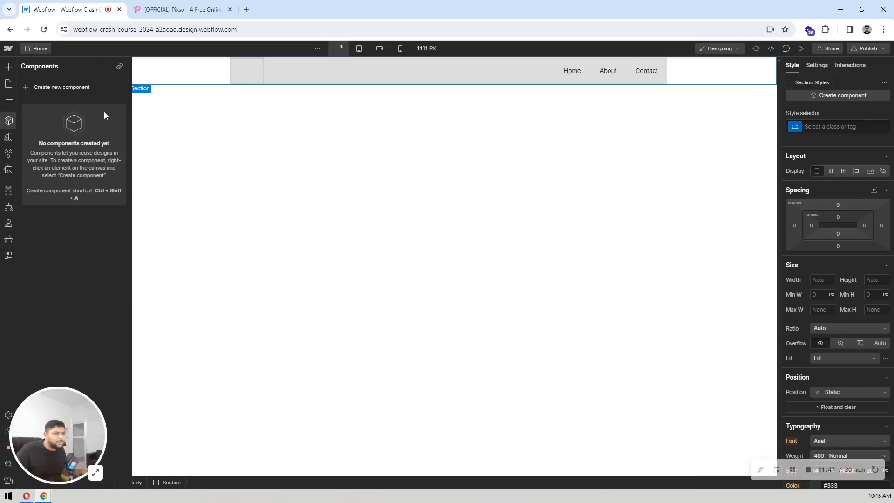
{"action": "left_click", "coordinate": [415, 78]}
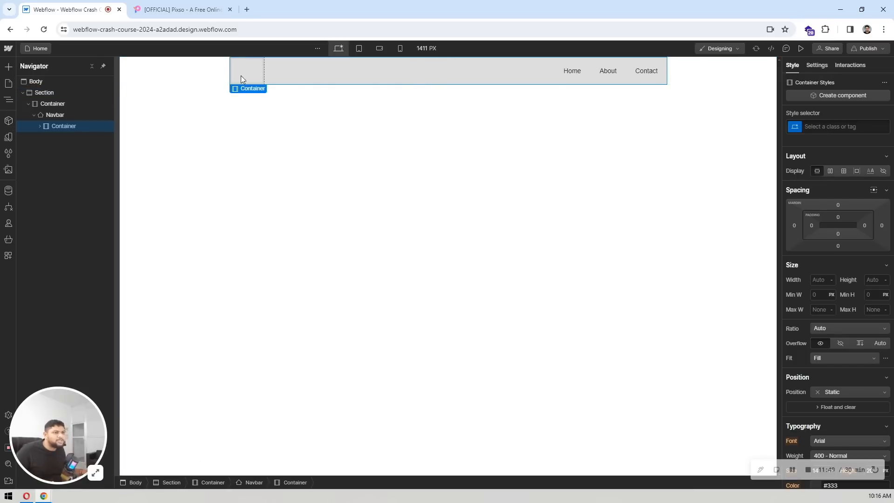
Turn the Section holding the navbar into a reusable component named header
{"action": "left_click", "coordinate": [208, 74]}
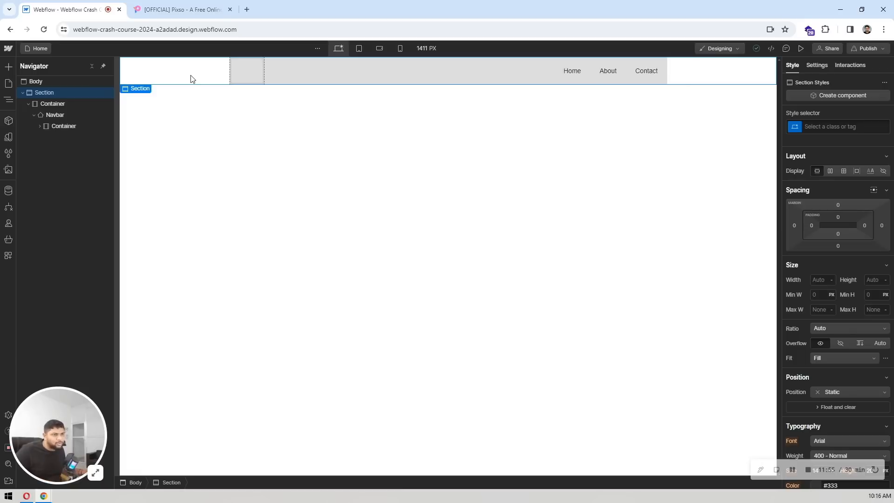
{"action": "left_click", "coordinate": [828, 96]}
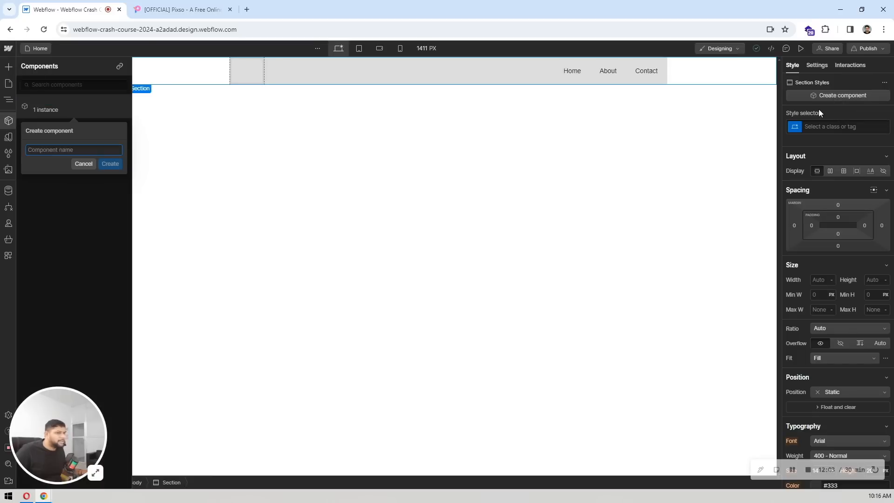
{"action": "type", "text": "header"}
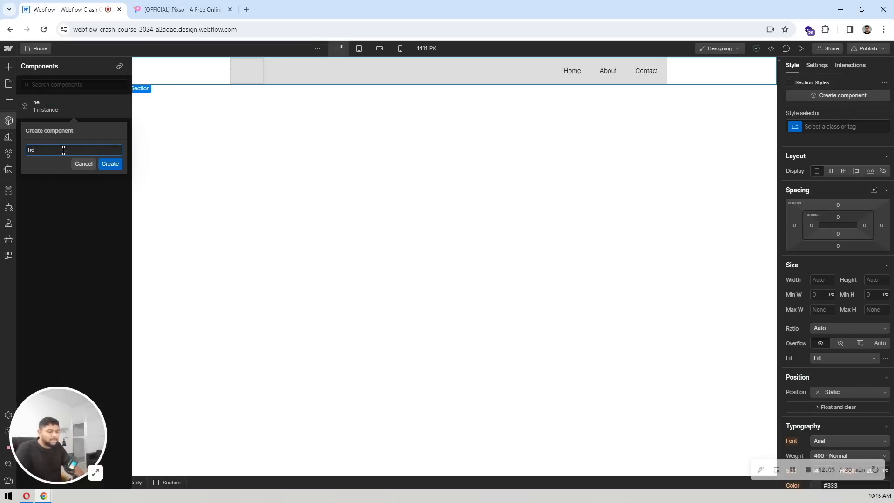
{"action": "left_click", "coordinate": [104, 164]}
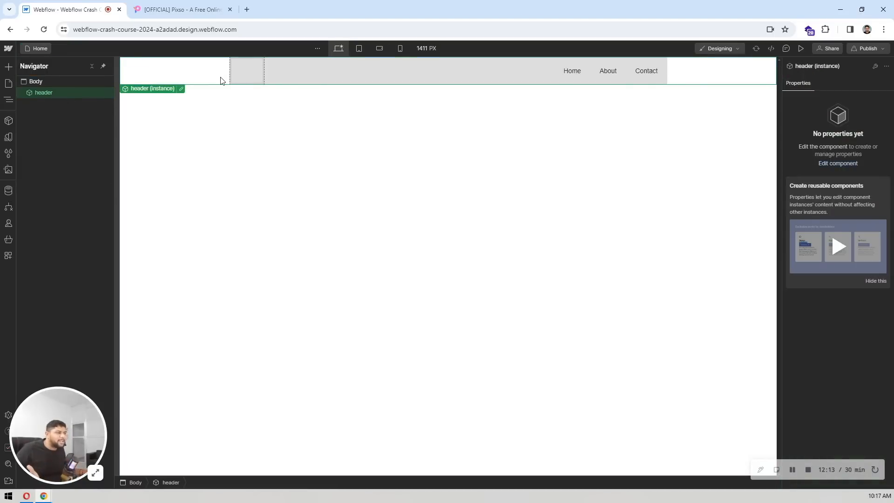
Search for "hea" in the quick finder and insert a second instance of the header component into the page body
{"action": "left_click", "coordinate": [264, 128]}
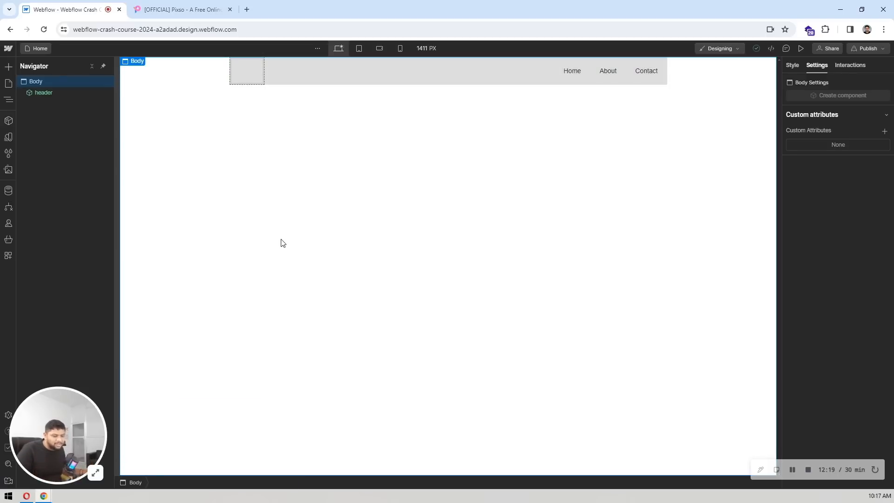
{"action": "key", "text": "ctrl+k"}
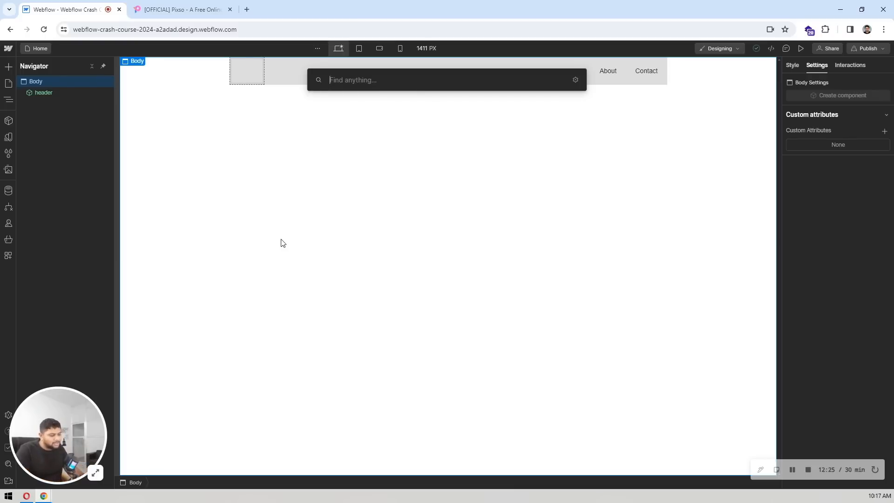
{"action": "type", "text": "hea"}
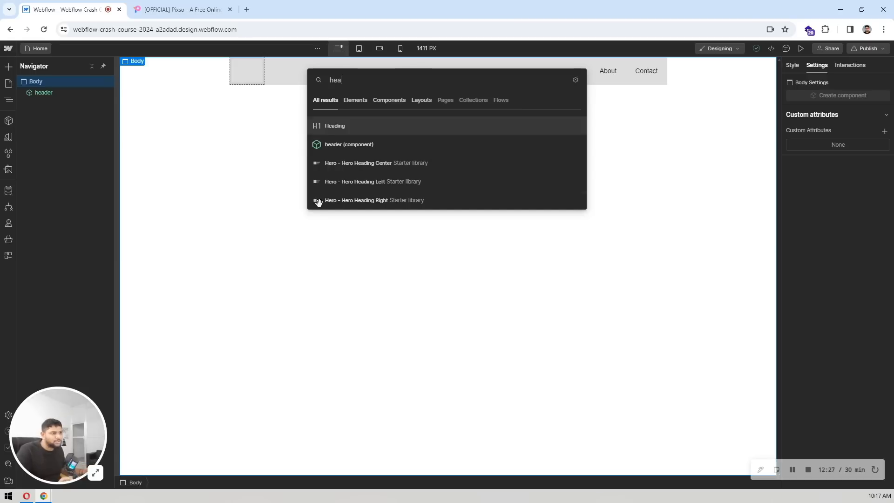
{"action": "left_click", "coordinate": [341, 146]}
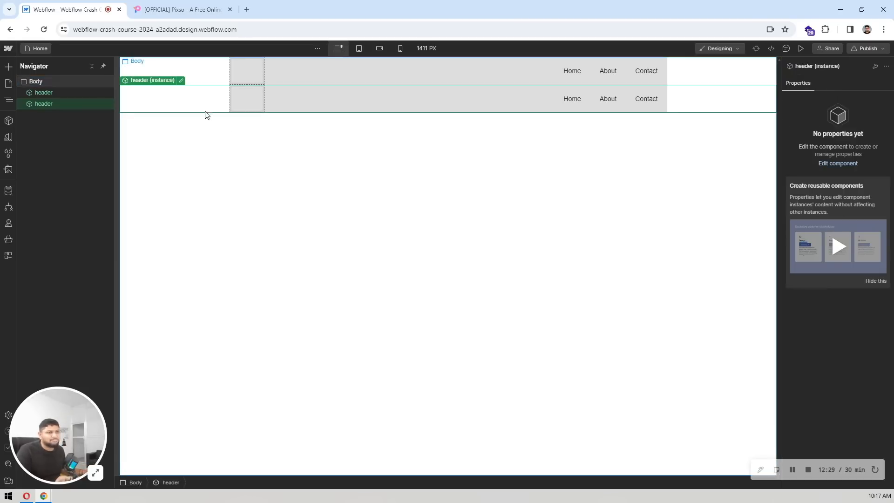
Edit the main header component so its Home link reads Homes, and return to the page
{"action": "left_click", "coordinate": [574, 72]}
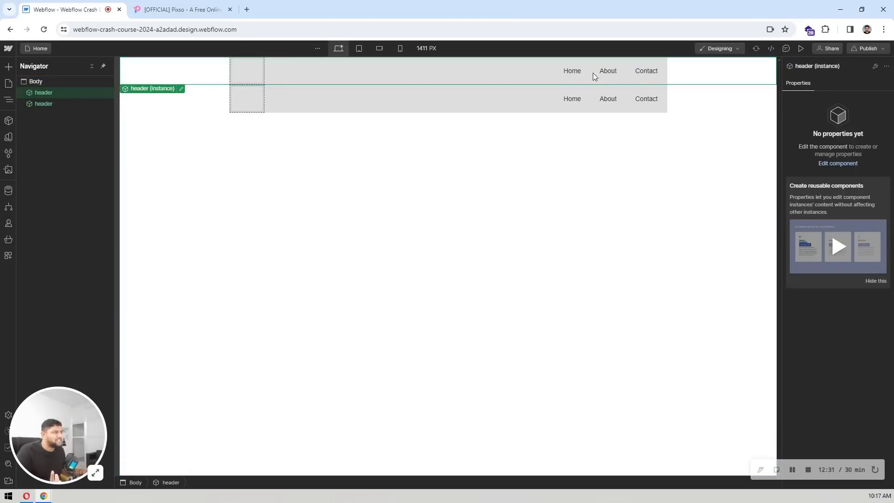
{"action": "left_click", "coordinate": [876, 66]}
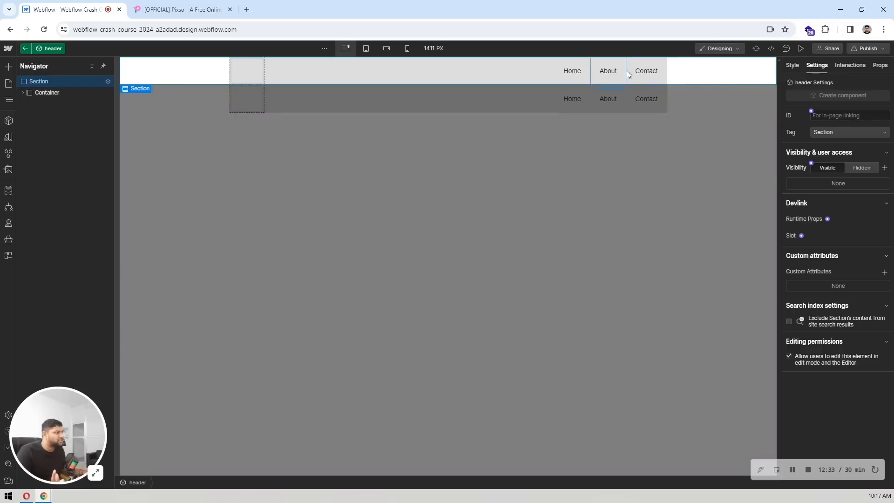
{"action": "double_click", "coordinate": [565, 71]}
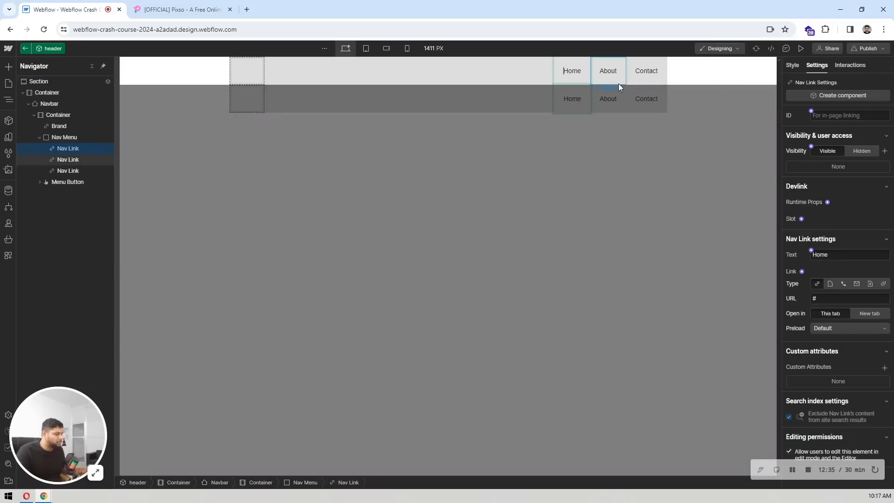
{"action": "type", "text": "s"}
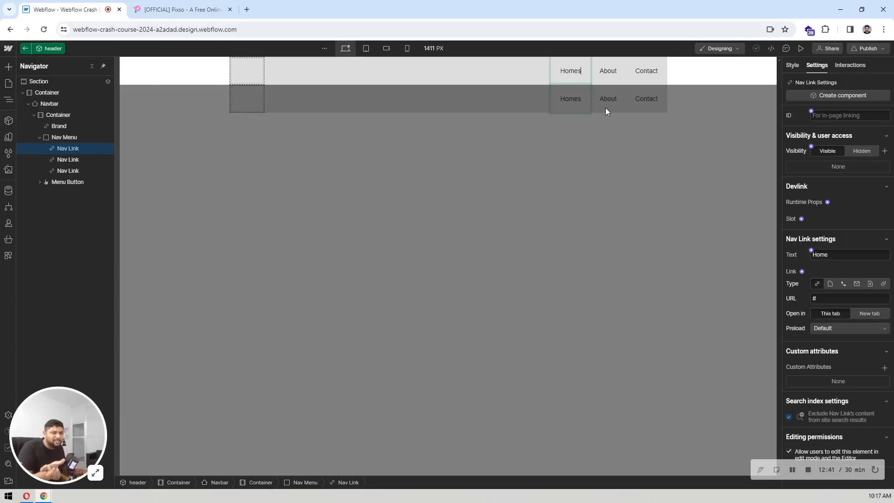
{"action": "left_click", "coordinate": [539, 140]}
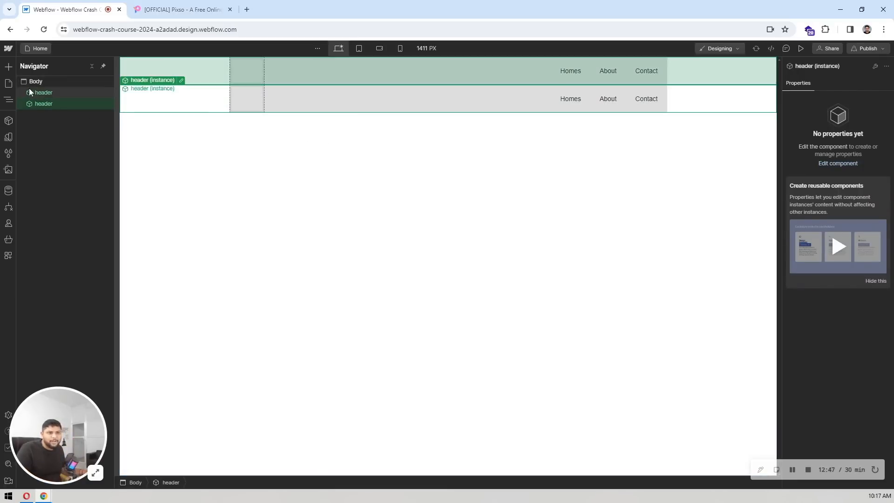
Review the header component's entry and instances in the site's component list
{"action": "left_click", "coordinate": [10, 83]}
{"action": "left_click", "coordinate": [9, 99]}
{"action": "left_click", "coordinate": [8, 120]}
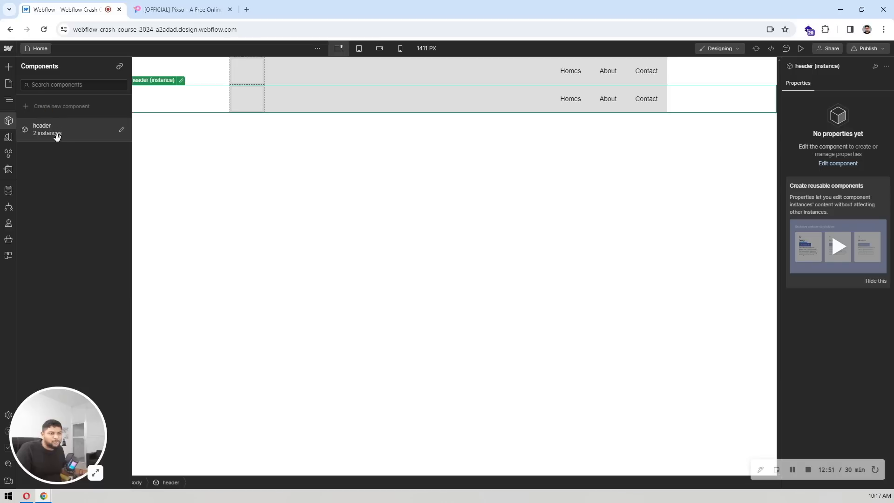
Create a size variable in the site's variables, try naming it H2, and set its value to 72 px
{"action": "left_click", "coordinate": [12, 139]}
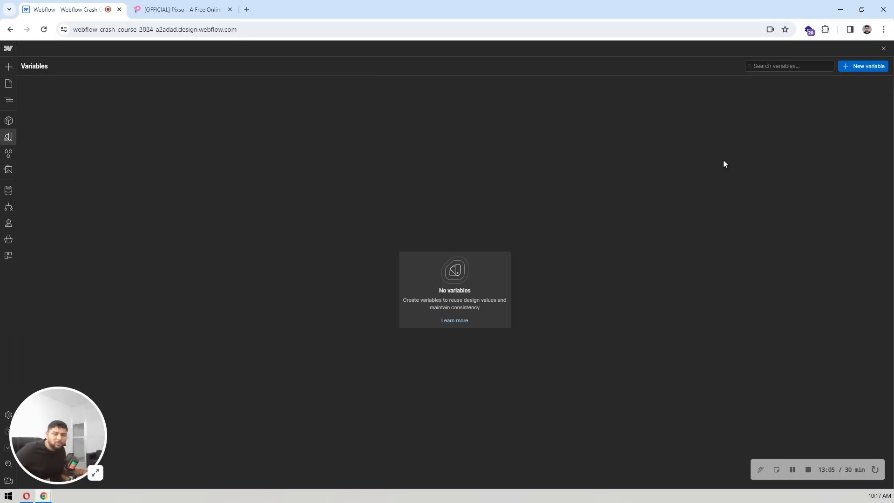
{"action": "left_click", "coordinate": [859, 65]}
{"action": "left_click", "coordinate": [841, 85]}
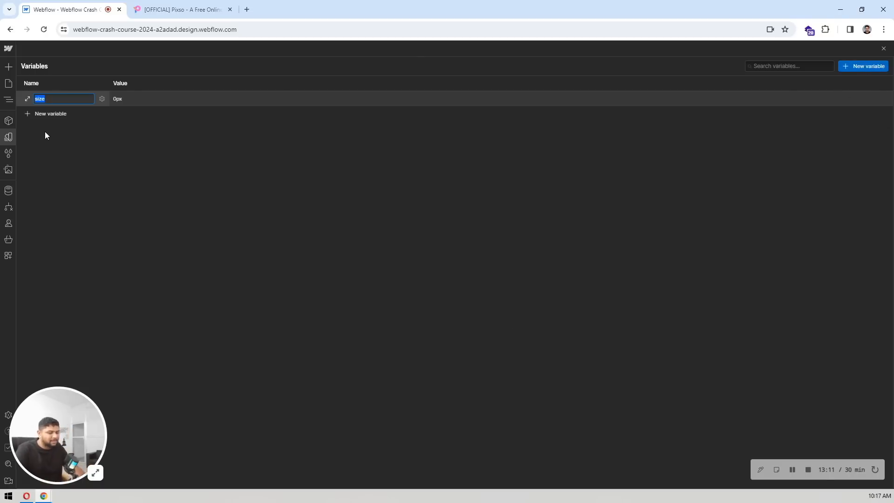
{"action": "type", "text": "H2"}
{"action": "left_click", "coordinate": [117, 99]}
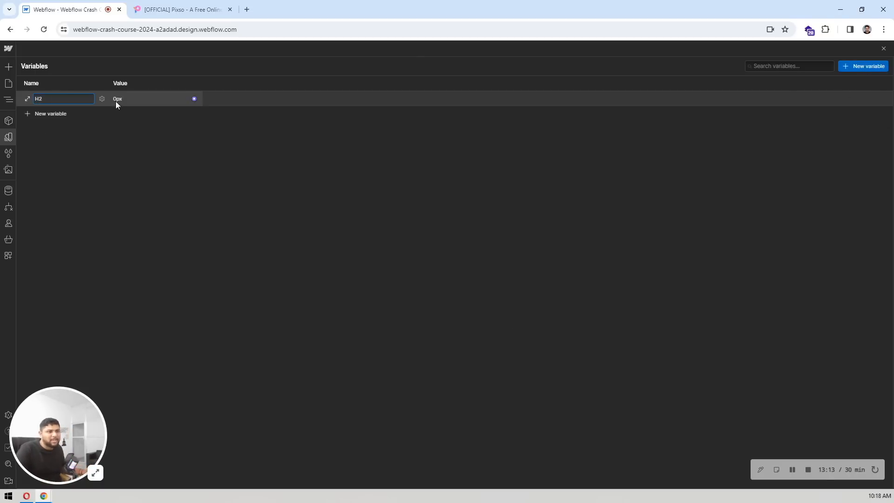
{"action": "left_click", "coordinate": [181, 98]}
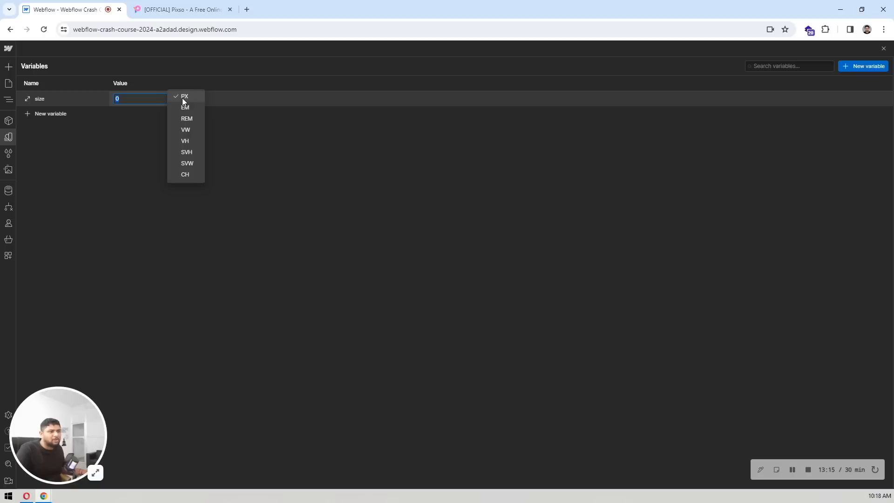
{"action": "left_click", "coordinate": [189, 95]}
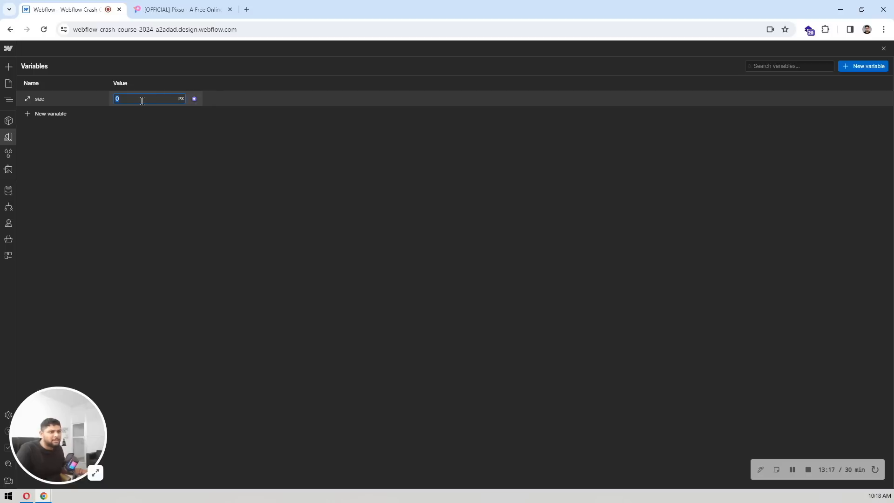
{"action": "type", "text": "72"}
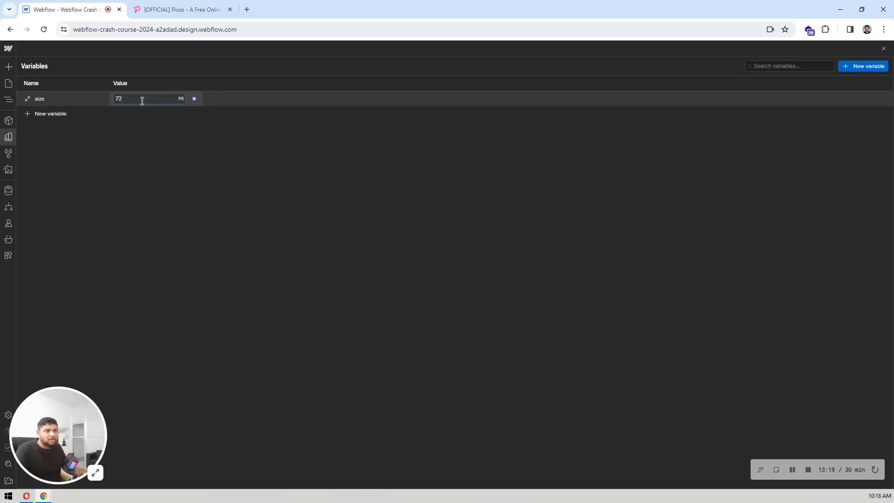
{"action": "left_click", "coordinate": [158, 147]}
Rename the 72 px size variable as H1
{"action": "left_click", "coordinate": [41, 98]}
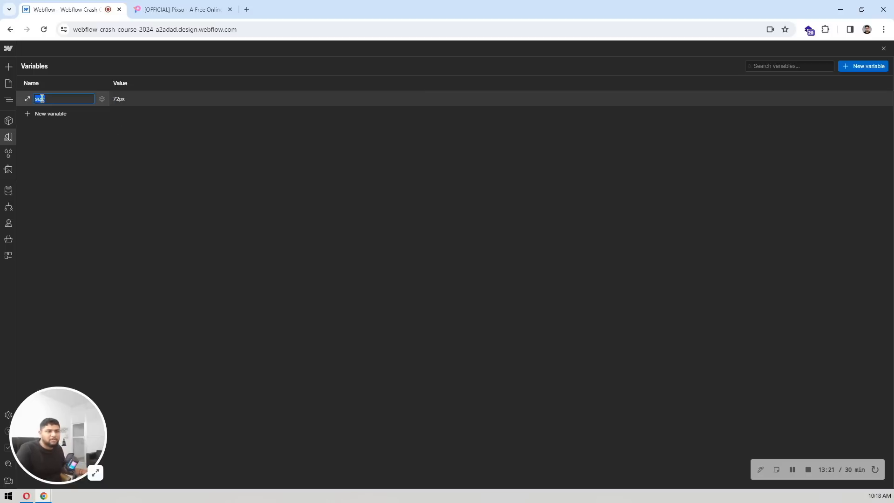
{"action": "type", "text": "H1"}
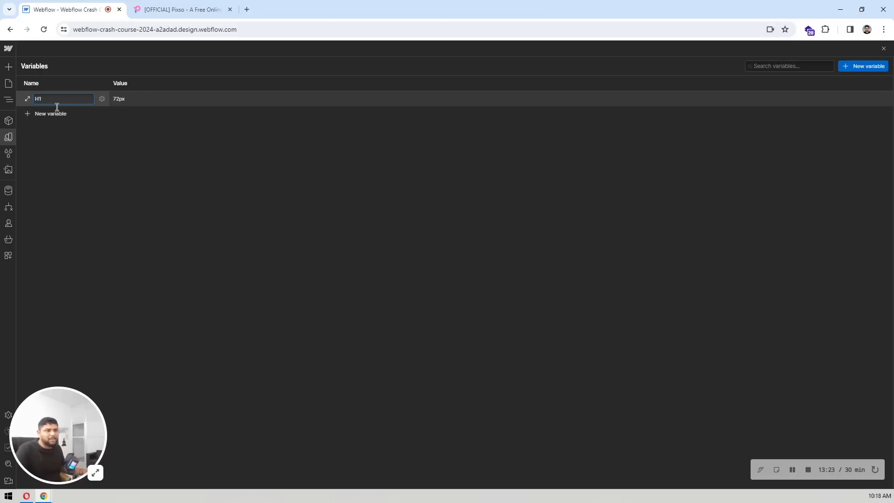
{"action": "left_click", "coordinate": [209, 199]}
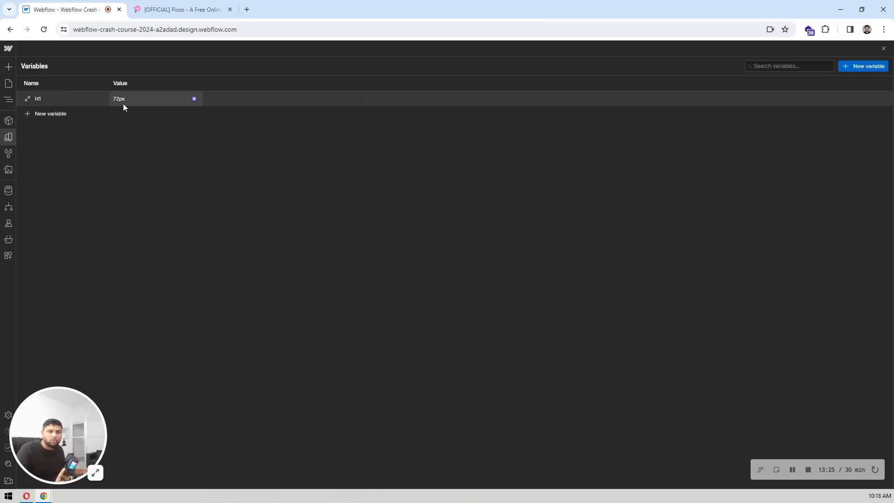
Add another size variable named p with a value of 16 px
{"action": "left_click", "coordinate": [56, 114]}
{"action": "left_click", "coordinate": [46, 129]}
{"action": "type", "text": "p"}
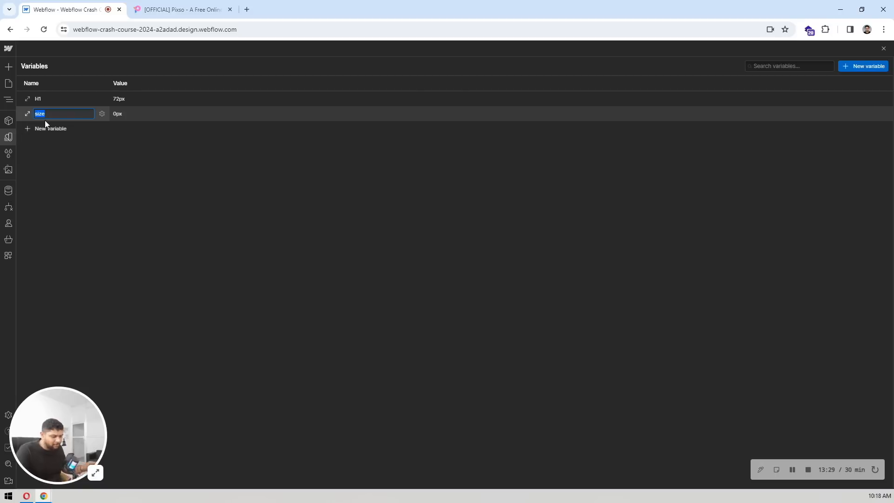
{"action": "key", "text": "Return"}
{"action": "left_click", "coordinate": [120, 116]}
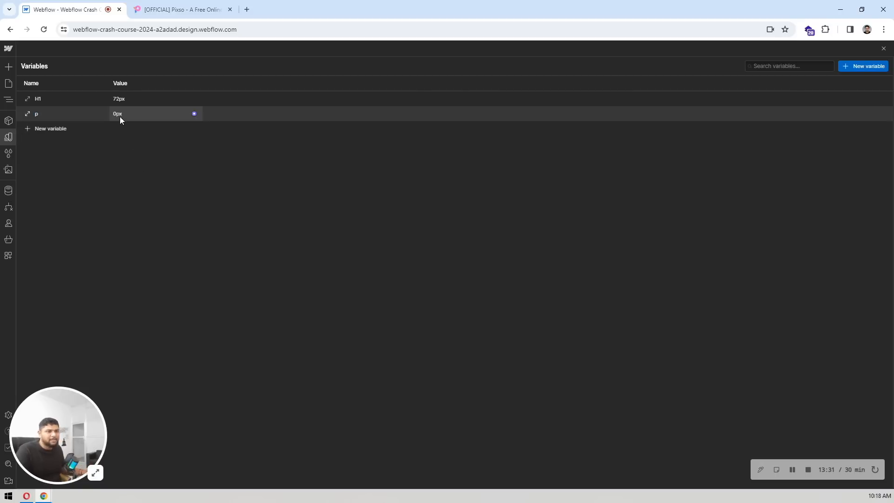
{"action": "type", "text": "16"}
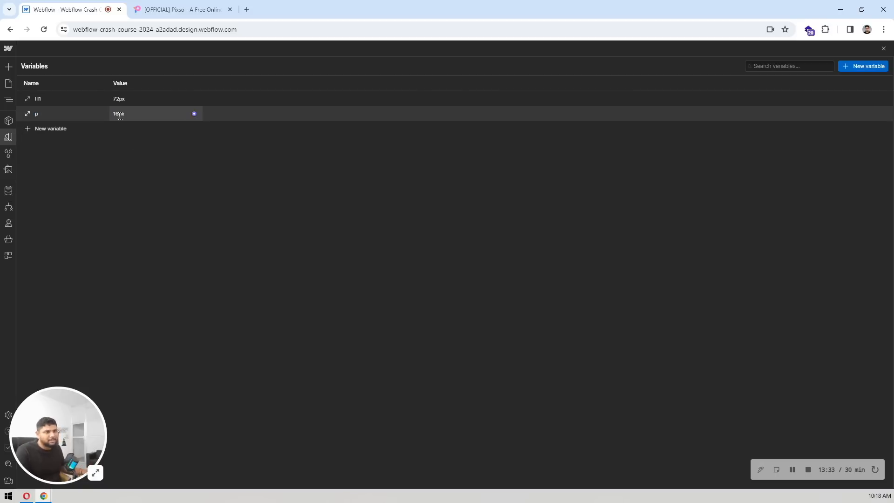
{"action": "key", "text": "Return"}
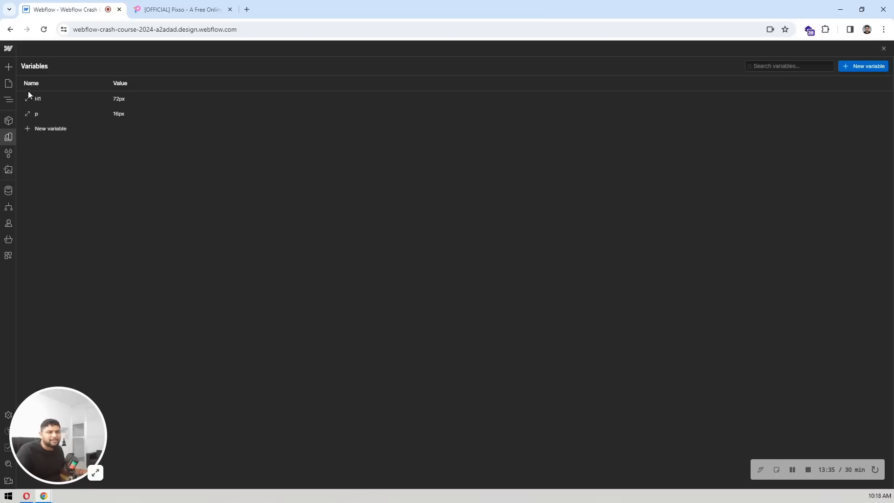
Close the variables and delete the second header instance from the page
{"action": "left_click", "coordinate": [9, 139]}
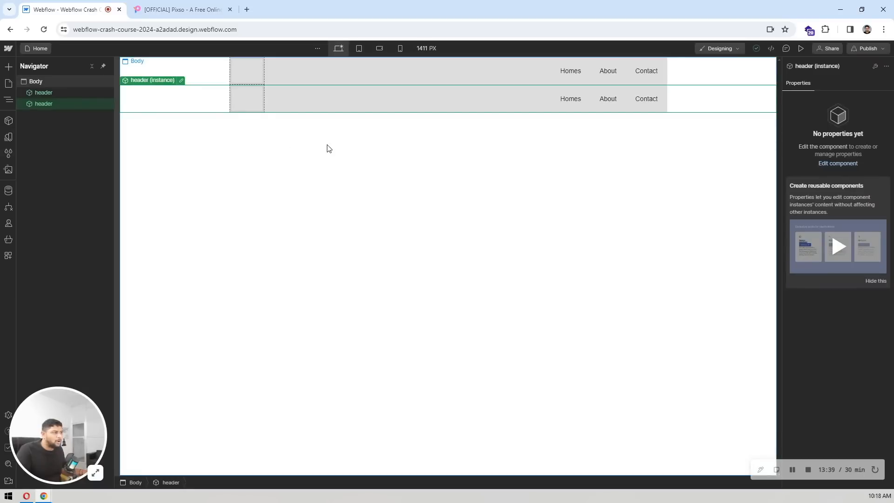
{"action": "key", "text": "Delete"}
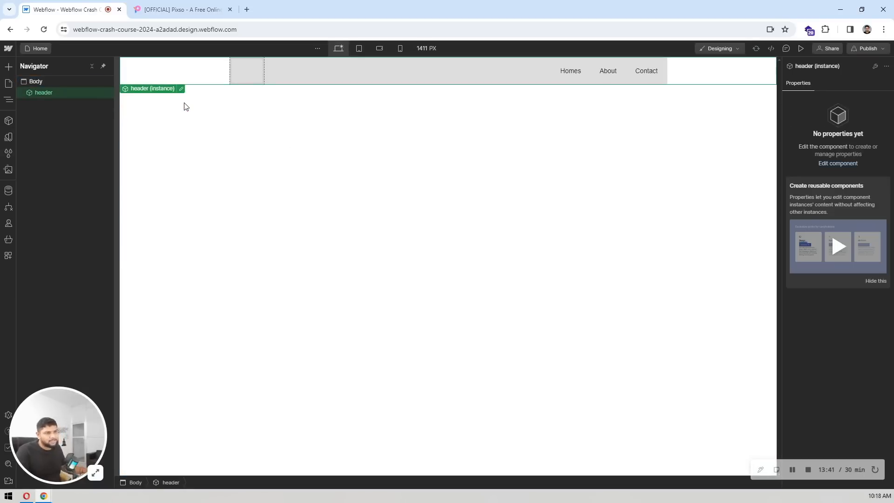
{"action": "left_click", "coordinate": [323, 168]}
Add a new Section below the header and place a Container inside it
{"action": "left_click", "coordinate": [9, 67]}
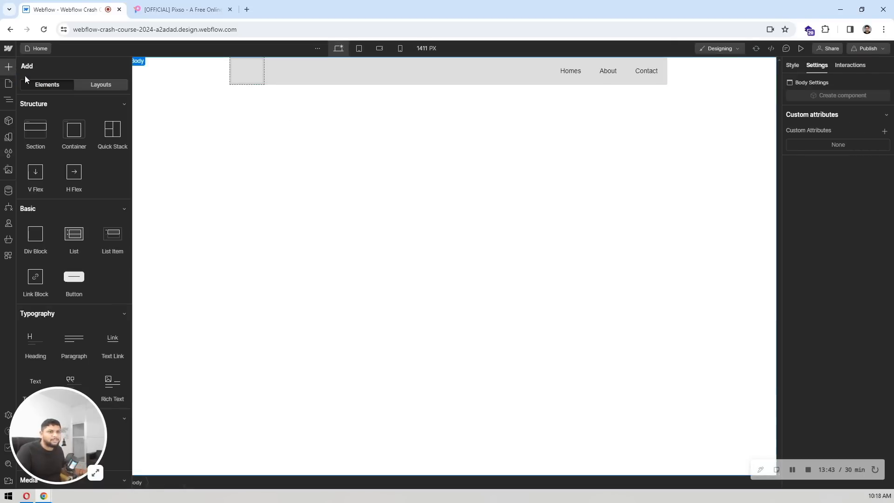
{"action": "left_click_drag", "start_coordinate": [32, 134], "coordinate": [322, 195]}
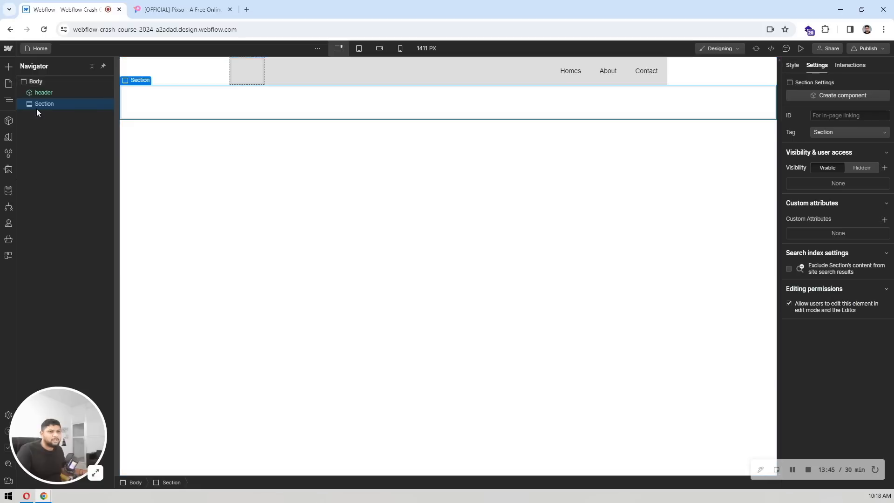
{"action": "left_click", "coordinate": [9, 66]}
{"action": "left_click_drag", "start_coordinate": [74, 134], "coordinate": [263, 108]}
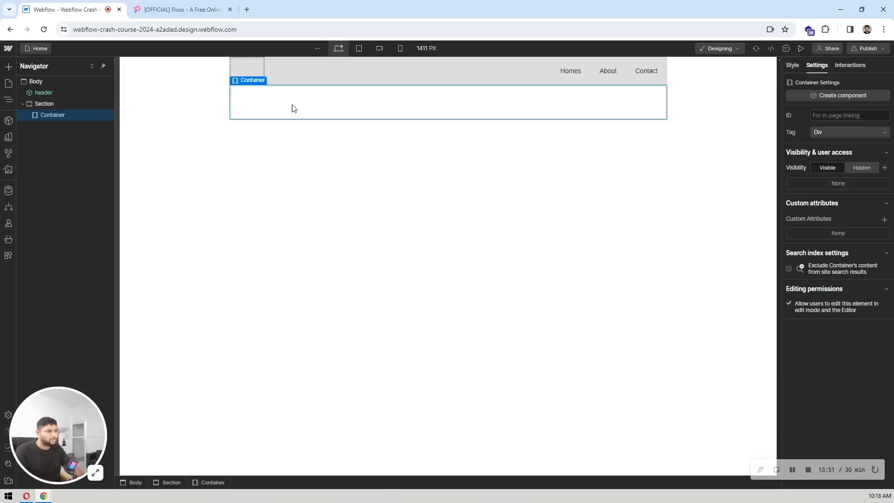
Add an H1 Heading element inside the Container of the new Section and dismiss its heading type choices
{"action": "key", "text": "ctrl+k"}
{"action": "type", "text": "h"}
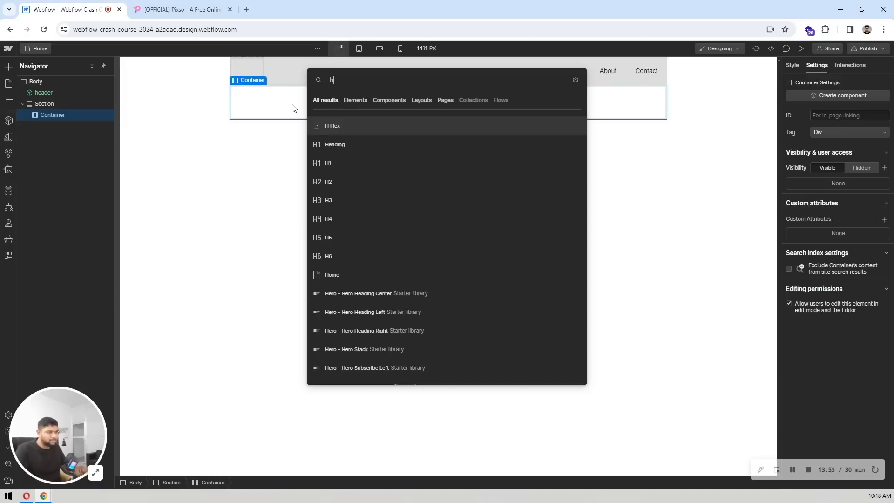
{"action": "type", "text": "e"}
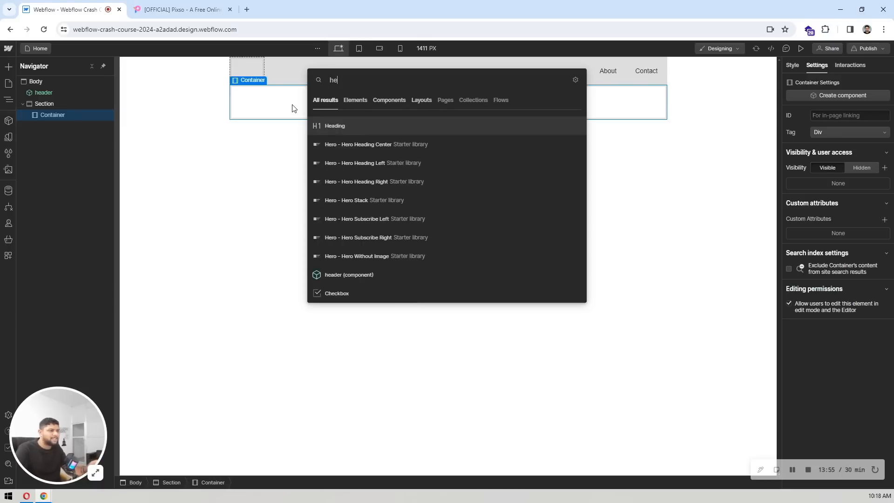
{"action": "type", "text": "ad"}
{"action": "key", "text": "Return"}
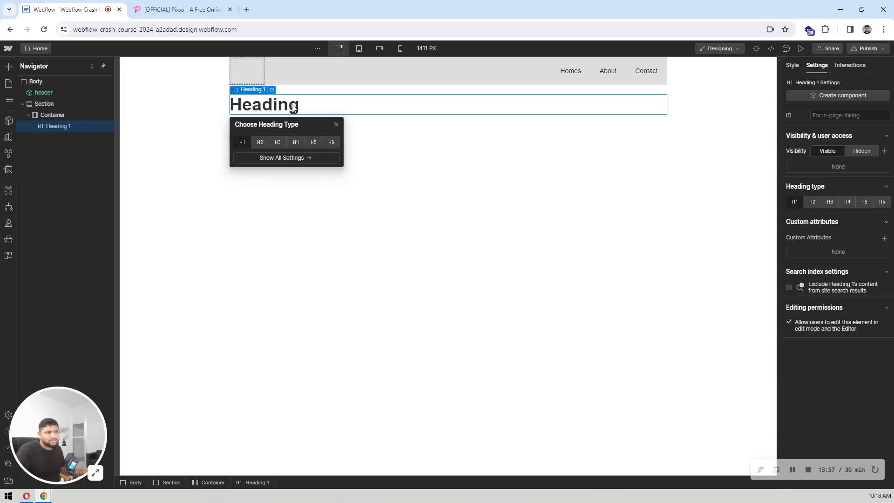
{"action": "left_click", "coordinate": [256, 106]}
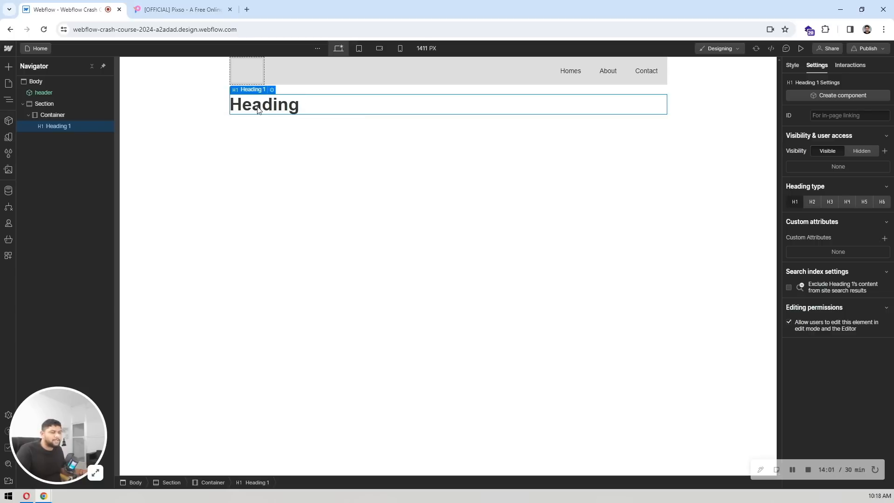
Apply the H1 size variable to both the font size and the line height of the heading
{"action": "left_click", "coordinate": [793, 65]}
{"action": "scroll", "coordinate": [850, 206], "scroll_direction": "down", "scroll_amount": 5}
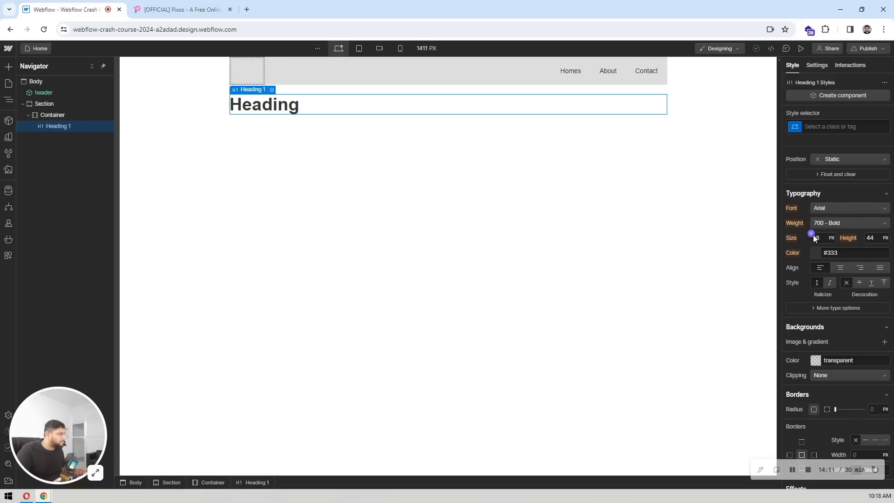
{"action": "left_click", "coordinate": [811, 234]}
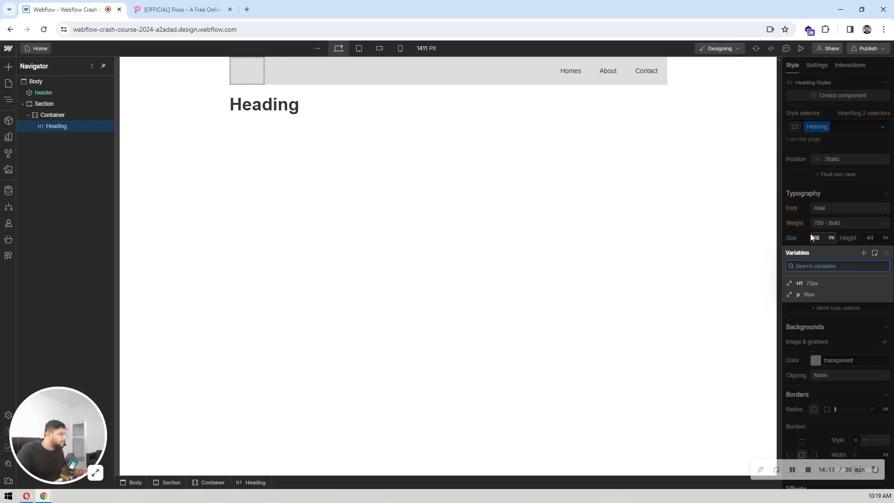
{"action": "left_click", "coordinate": [802, 284]}
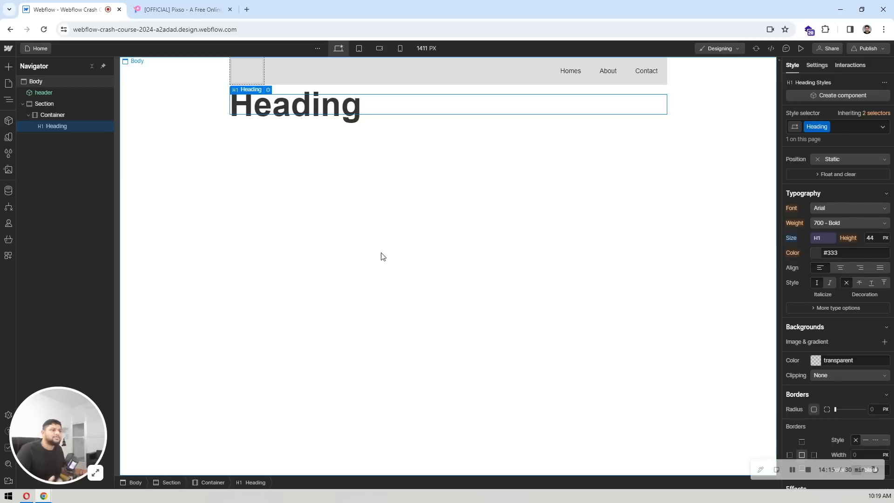
{"action": "left_click", "coordinate": [864, 234]}
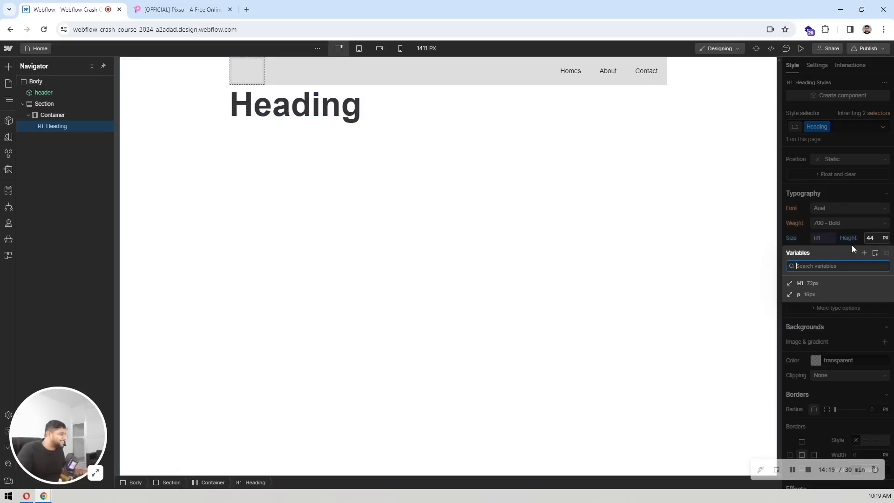
{"action": "left_click", "coordinate": [806, 282]}
{"action": "left_click", "coordinate": [360, 226]}
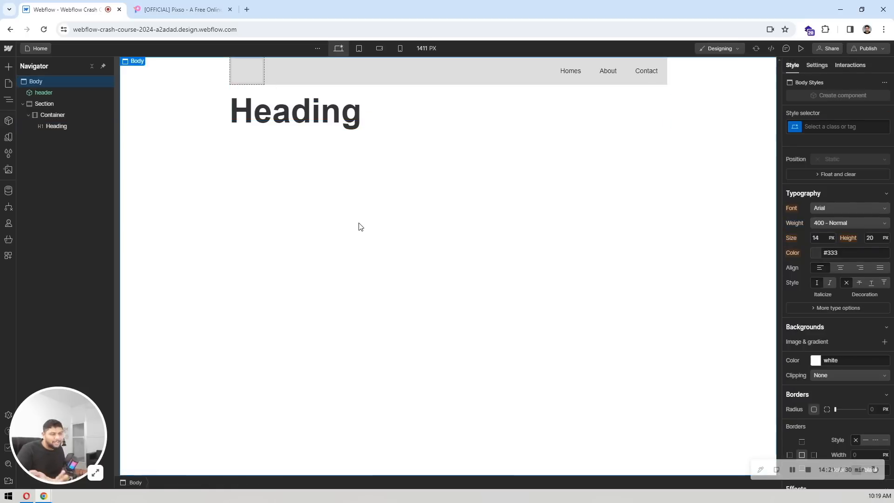
Review the site's variables and inspect the Heading class properties in the style selectors
{"action": "left_click", "coordinate": [311, 117]}
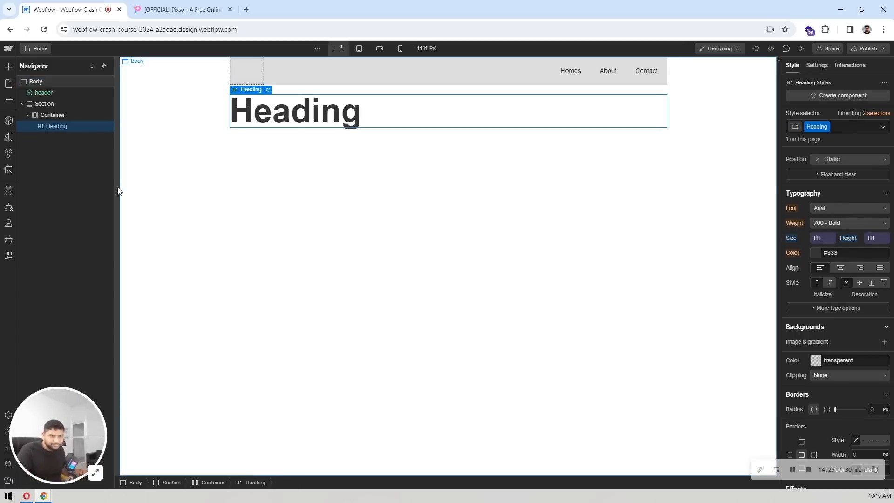
{"action": "left_click", "coordinate": [9, 138]}
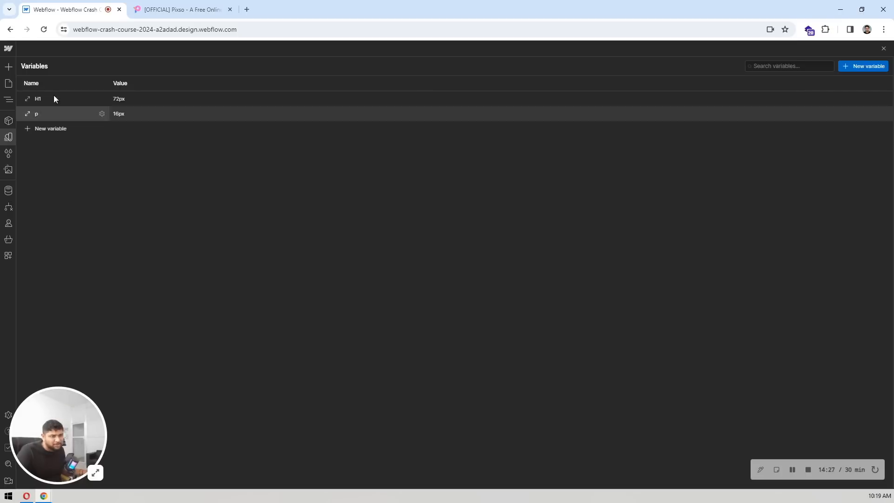
{"action": "left_click", "coordinate": [9, 144]}
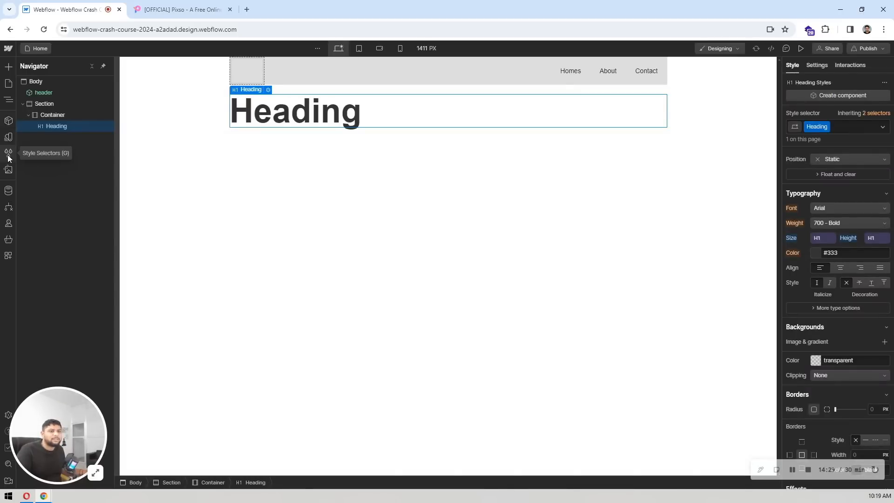
{"action": "left_click", "coordinate": [8, 155]}
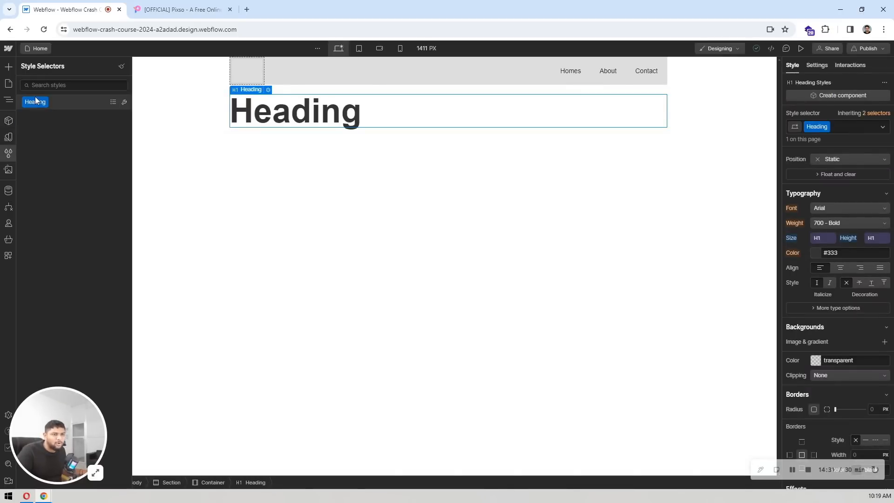
{"action": "left_click", "coordinate": [317, 124]}
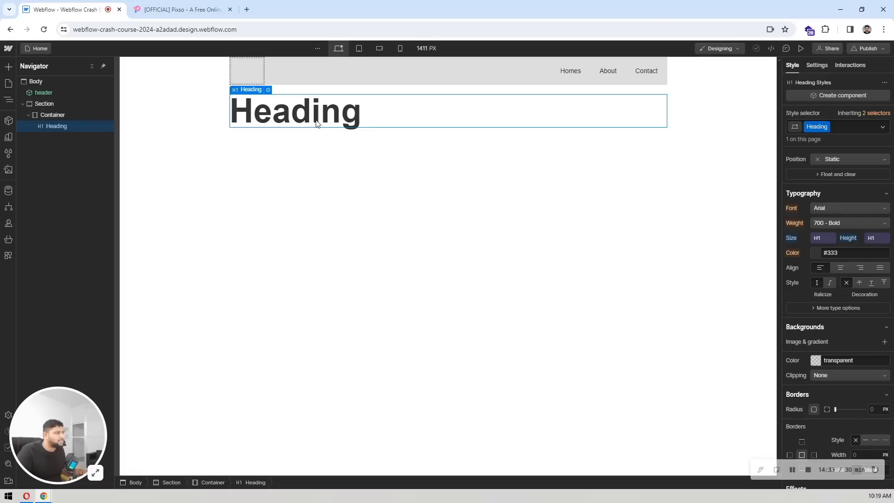
{"action": "left_click", "coordinate": [8, 153]}
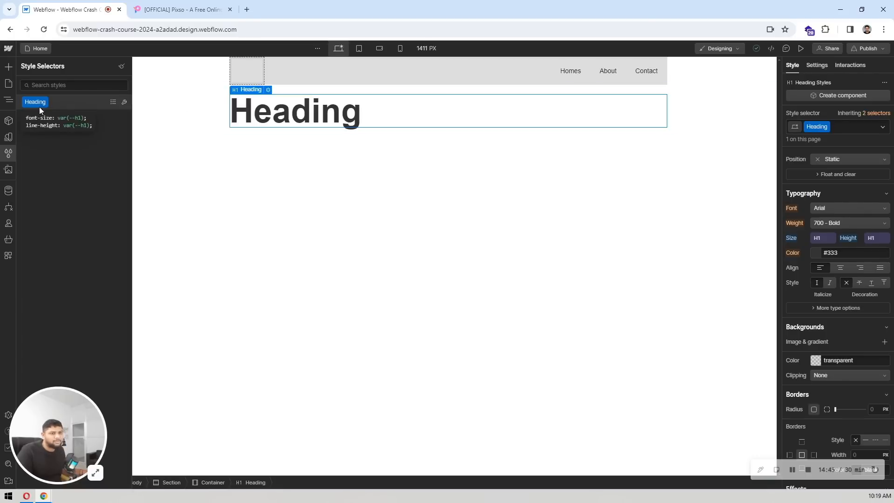
Look through the site's assets, CMS collections and logic flows, and decline enabling Users on the site
{"action": "left_click", "coordinate": [10, 170]}
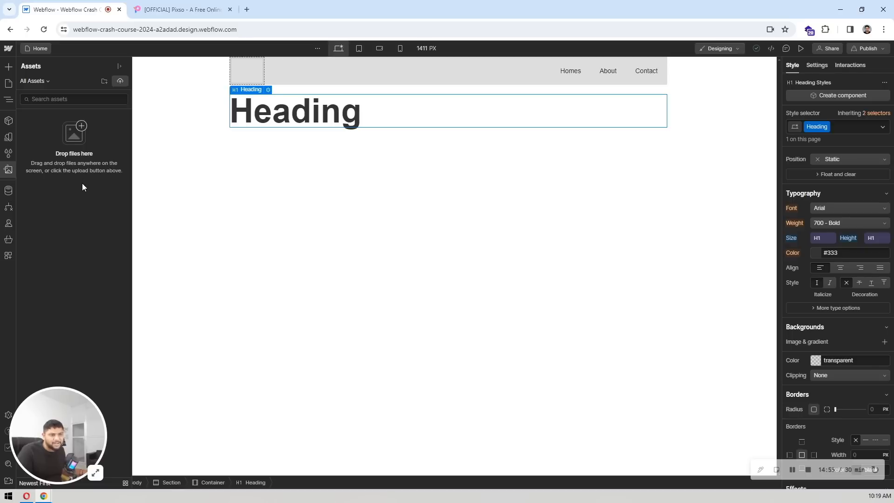
{"action": "left_click", "coordinate": [9, 191]}
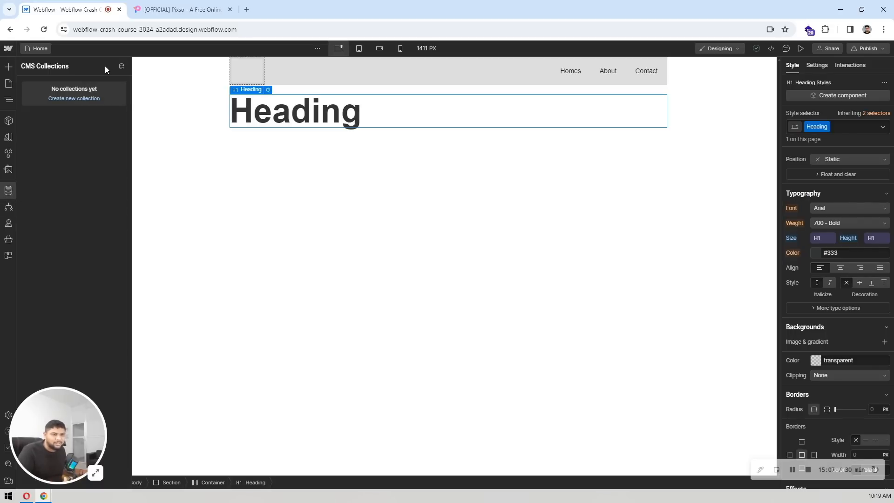
{"action": "left_click", "coordinate": [9, 207]}
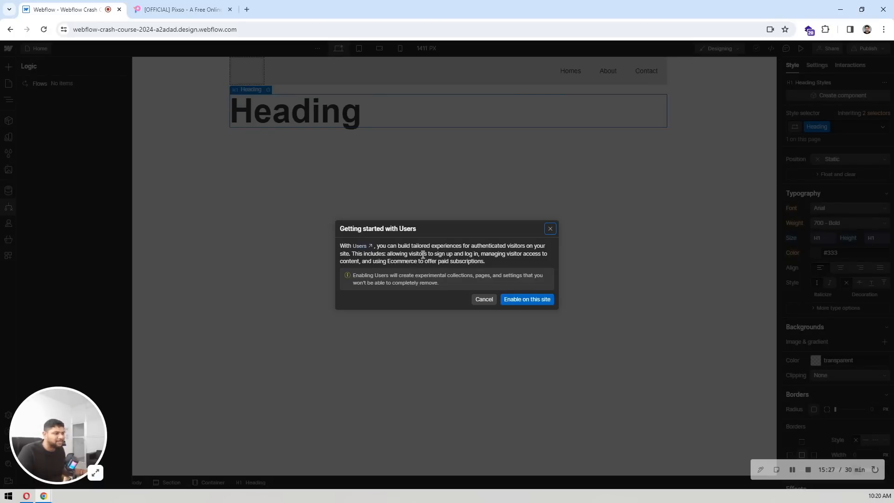
{"action": "left_click_drag", "start_coordinate": [422, 254], "coordinate": [472, 254]}
{"action": "left_click", "coordinate": [500, 251]}
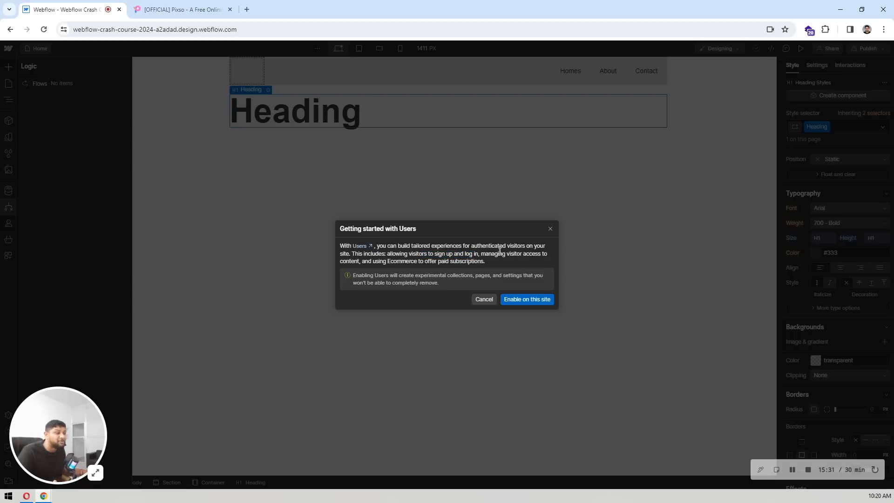
{"action": "left_click", "coordinate": [485, 299]}
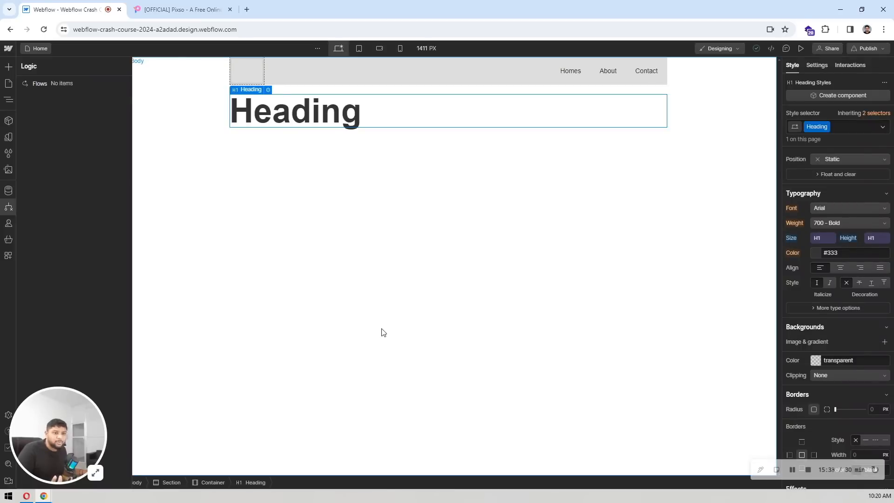
Enable Ecommerce with the Products and Categories collections, look through the store setup guide and close it
{"action": "left_click", "coordinate": [8, 239]}
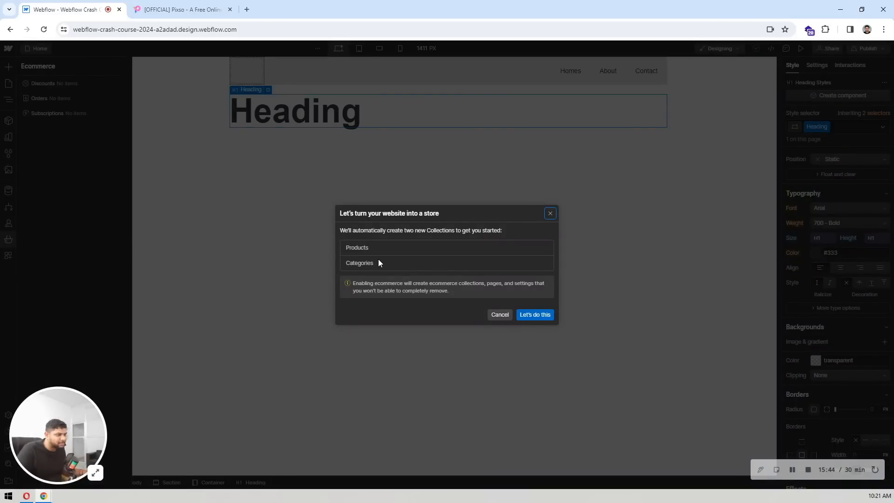
{"action": "left_click", "coordinate": [536, 316]}
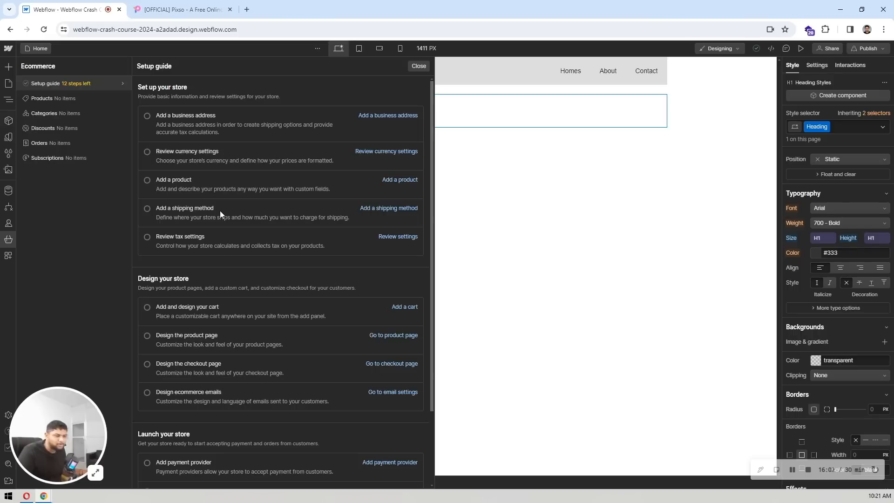
{"action": "scroll", "coordinate": [220, 211], "scroll_direction": "down", "scroll_amount": 2}
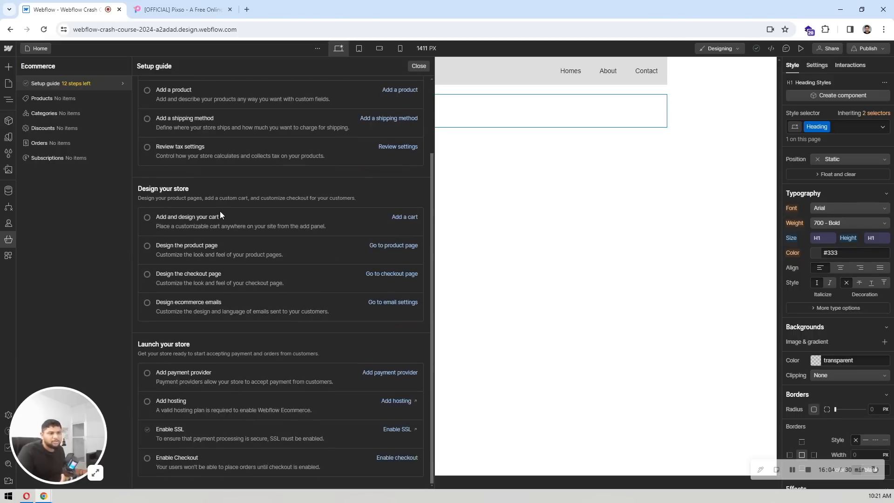
{"action": "scroll", "coordinate": [225, 194], "scroll_direction": "down", "scroll_amount": 2}
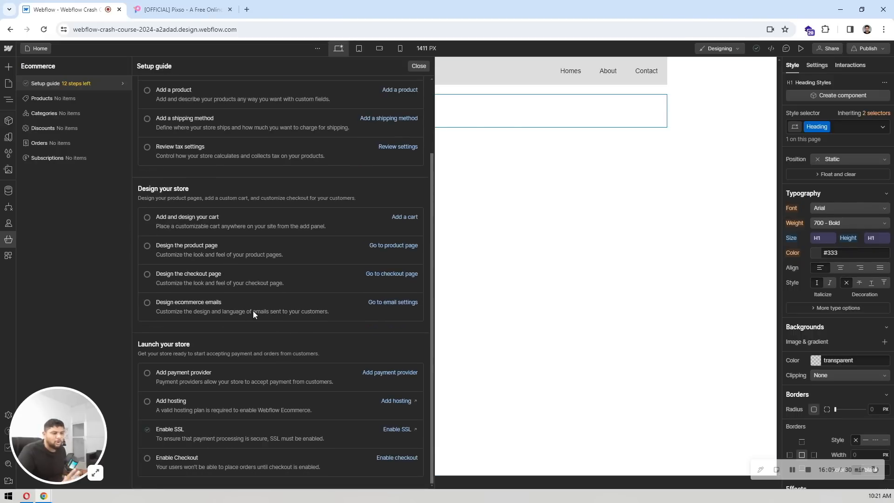
{"action": "scroll", "coordinate": [263, 303], "scroll_direction": "up", "scroll_amount": 4}
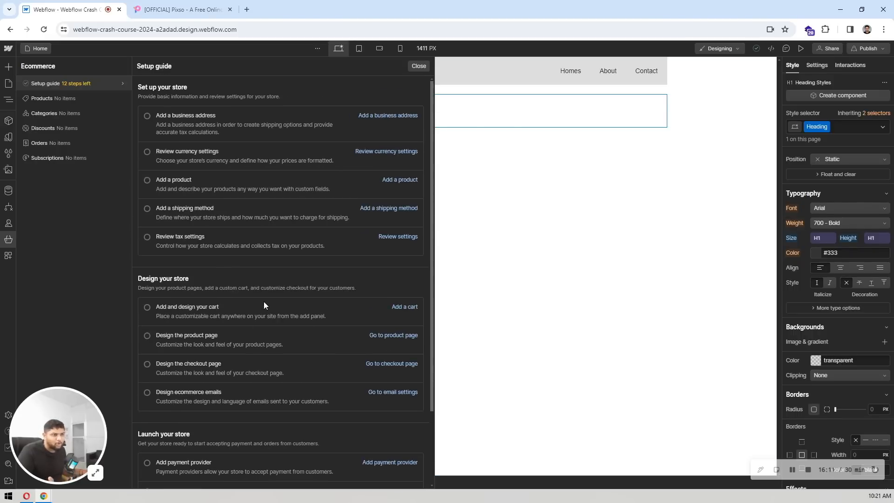
{"action": "left_click", "coordinate": [413, 67]}
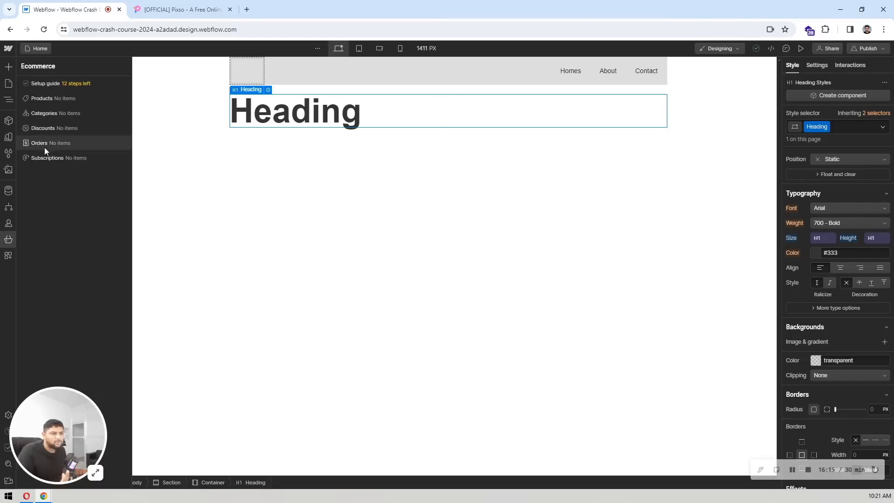
Look over the connected apps and the site's page list, and return to the Navigator
{"action": "left_click", "coordinate": [8, 257]}
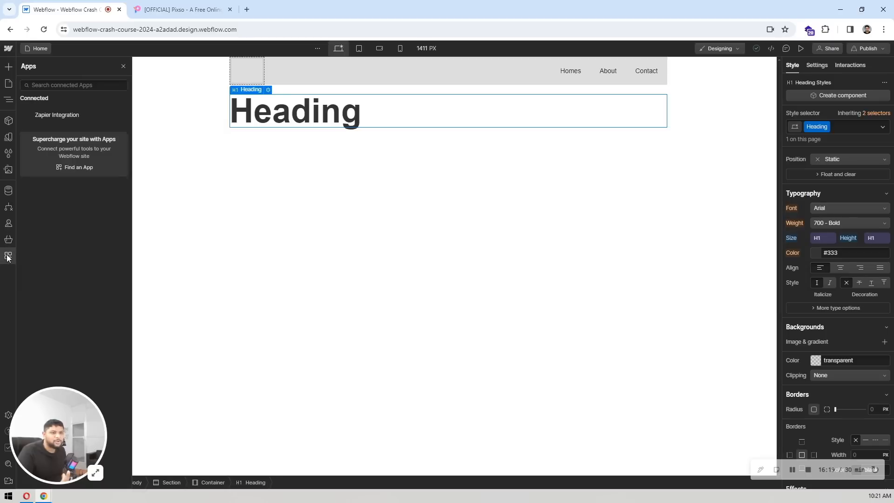
{"action": "left_click", "coordinate": [68, 83]}
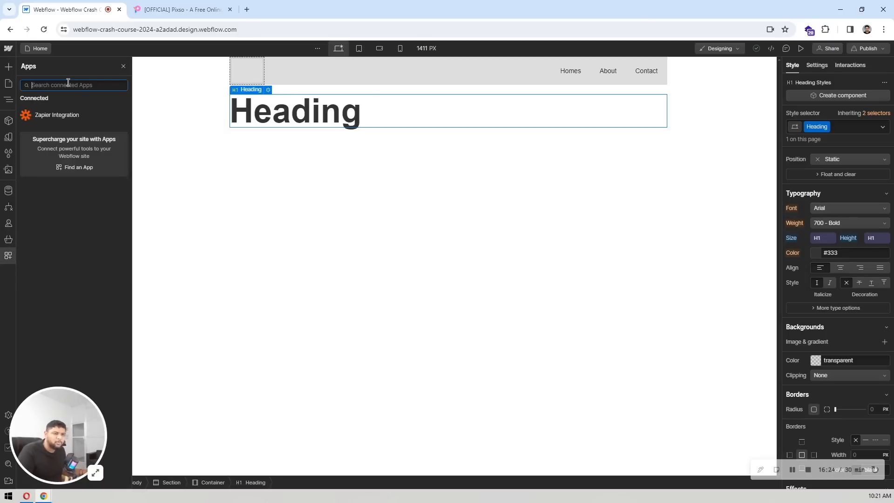
{"action": "left_click", "coordinate": [123, 66]}
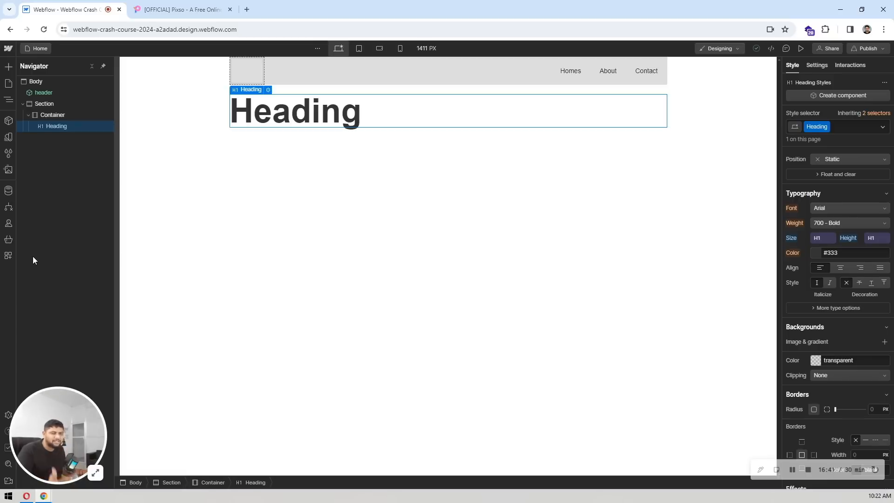
{"action": "left_click", "coordinate": [8, 83]}
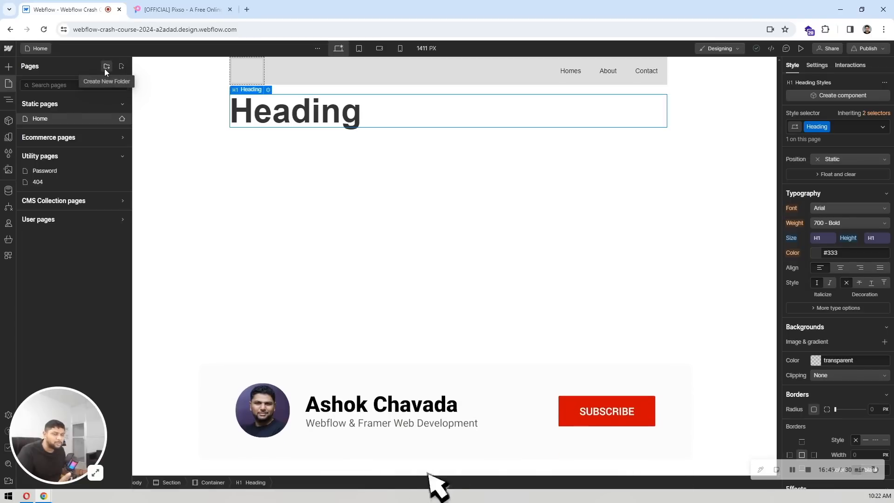
{"action": "key", "text": "z"}
Delete the Section with the heading and the header instance, leaving the page body empty
{"action": "left_click", "coordinate": [184, 122]}
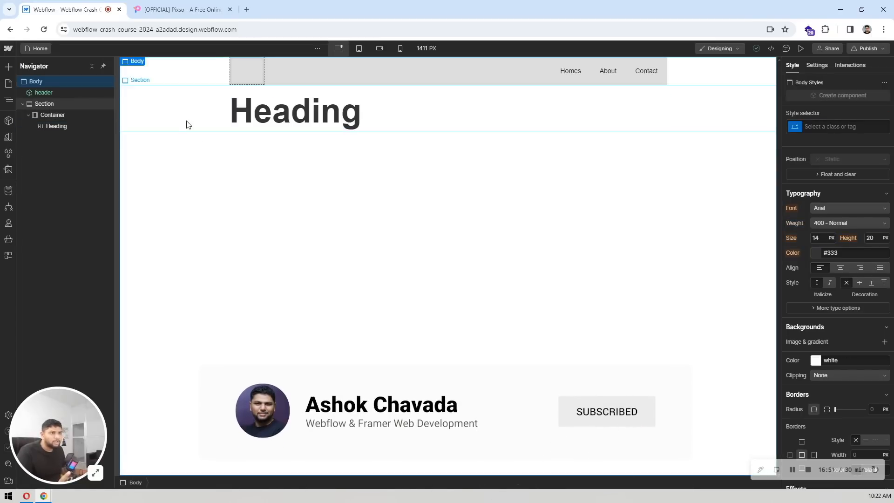
{"action": "key", "text": "Delete"}
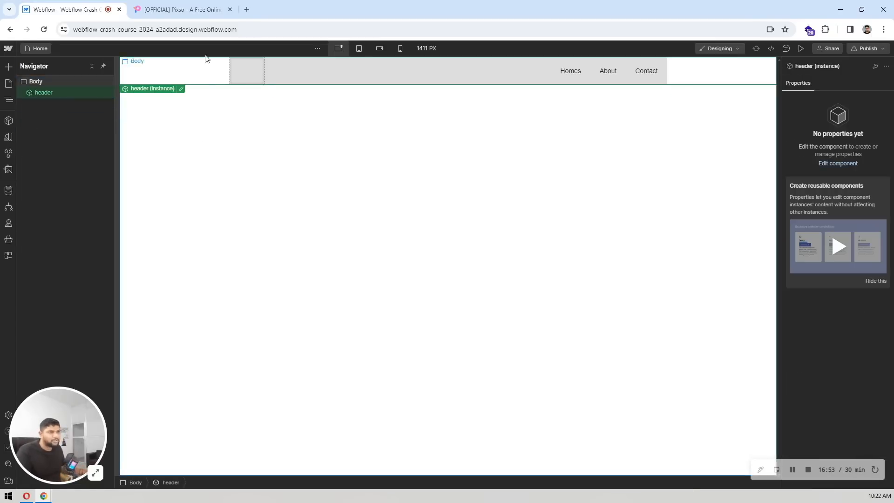
{"action": "key", "text": "Delete"}
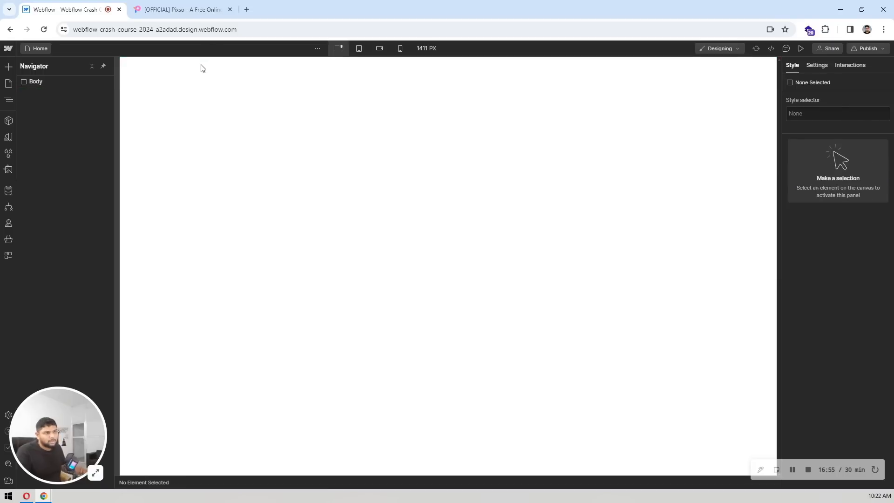
Create a new class named h1 on the page's Body
{"action": "left_click", "coordinate": [521, 177]}
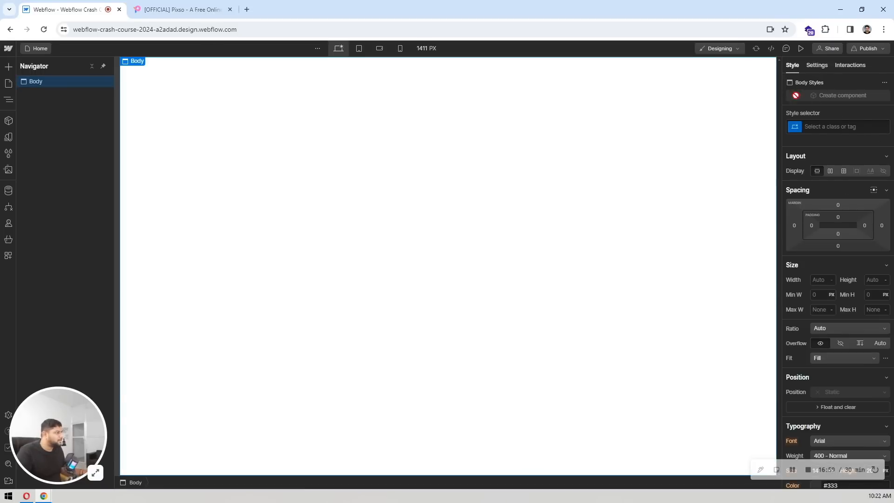
{"action": "left_click", "coordinate": [827, 130]}
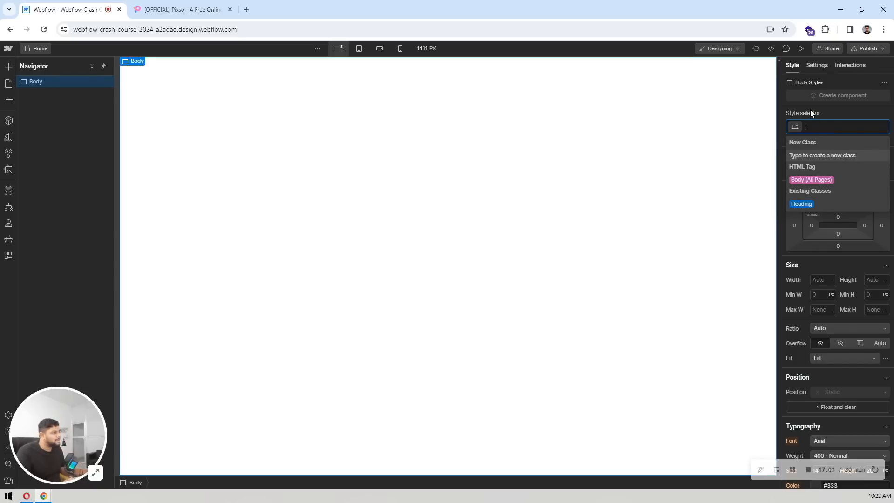
{"action": "left_click", "coordinate": [811, 114]}
{"action": "left_click", "coordinate": [823, 127]}
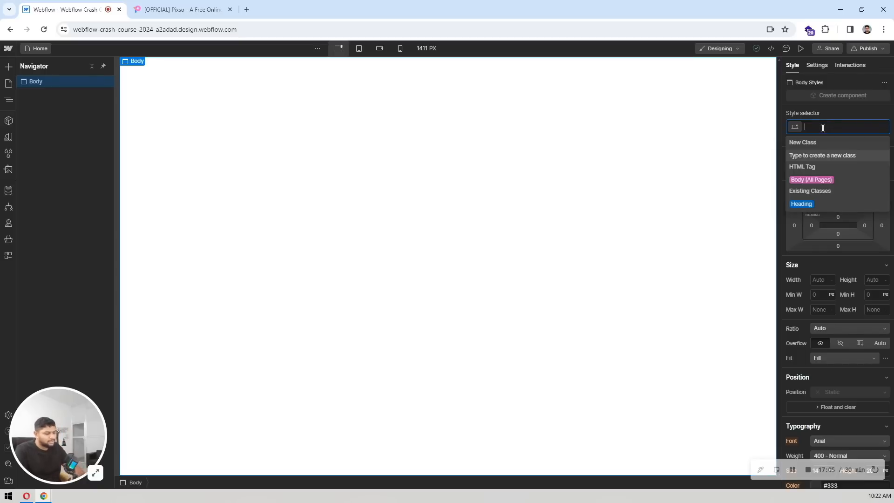
{"action": "type", "text": "h1"}
{"action": "key", "text": "Return"}
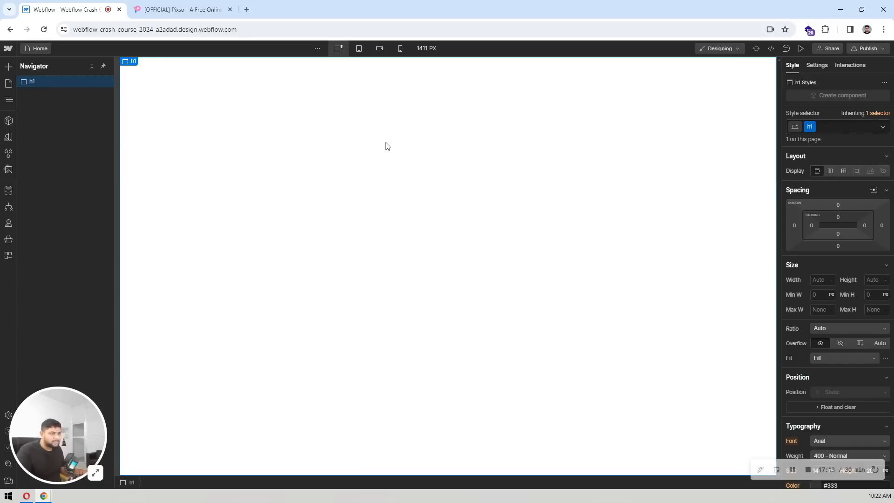
Add a Section to the page body and place a Container inside it
{"action": "key", "text": "ctrl+k"}
{"action": "type", "text": "sect"}
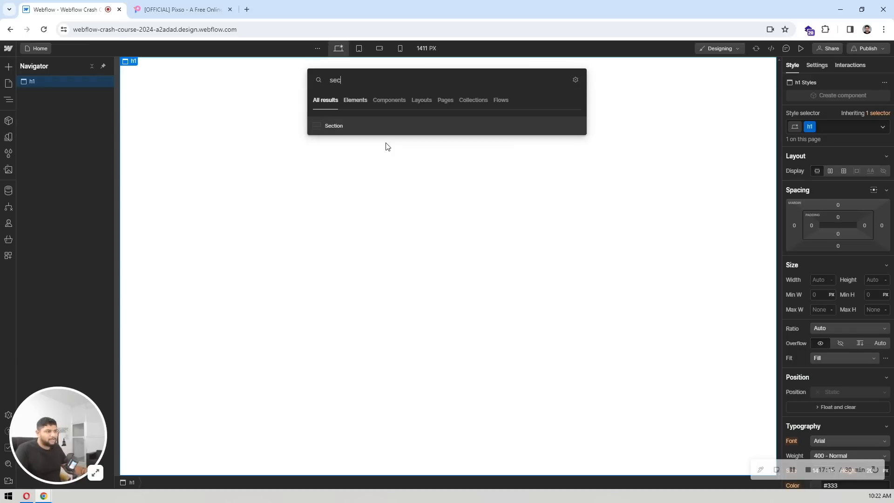
{"action": "key", "text": "Return"}
{"action": "key", "text": "ctrl+k"}
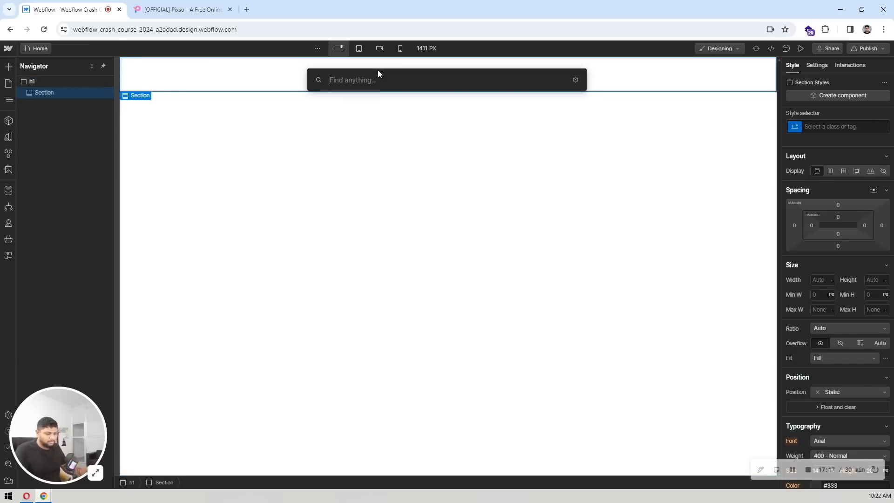
{"action": "type", "text": "co0"}
{"action": "key", "text": "BackSpace"}
{"action": "key", "text": "BackSpace"}
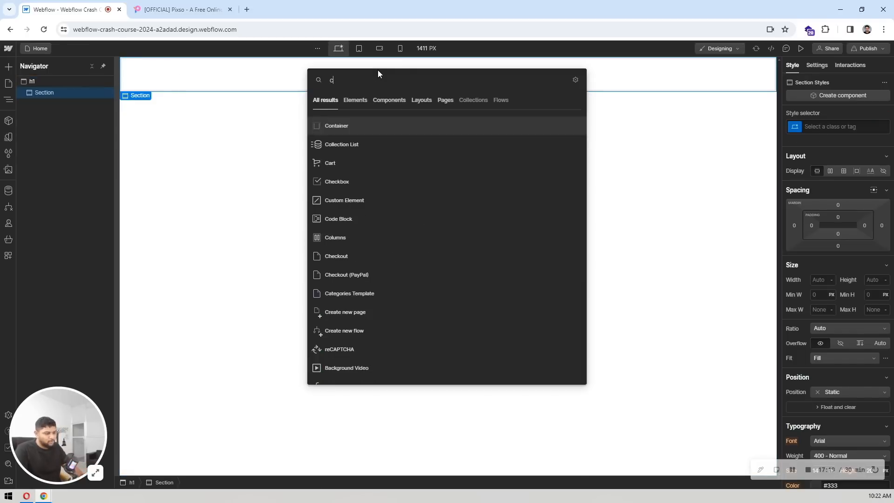
{"action": "type", "text": "on"}
{"action": "key", "text": "Return"}
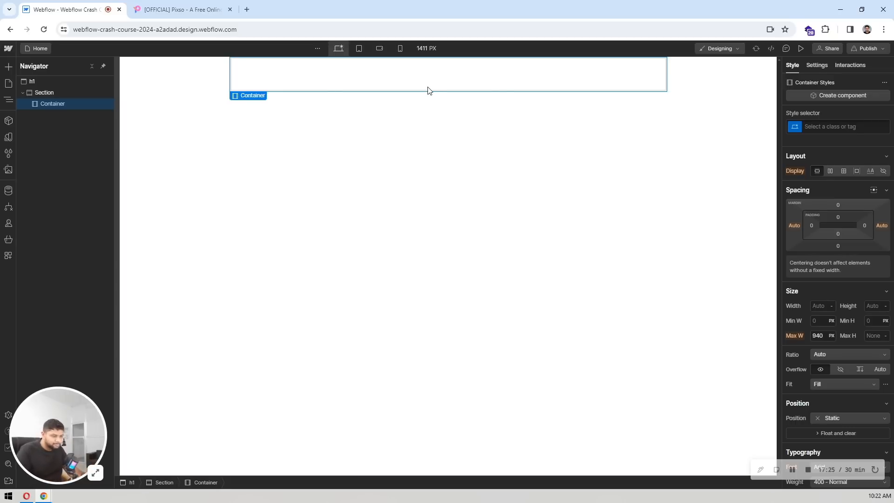
Add a Heading element inside the Container
{"action": "key", "text": "ctrl+k"}
{"action": "type", "text": "hea"}
{"action": "key", "text": "Return"}
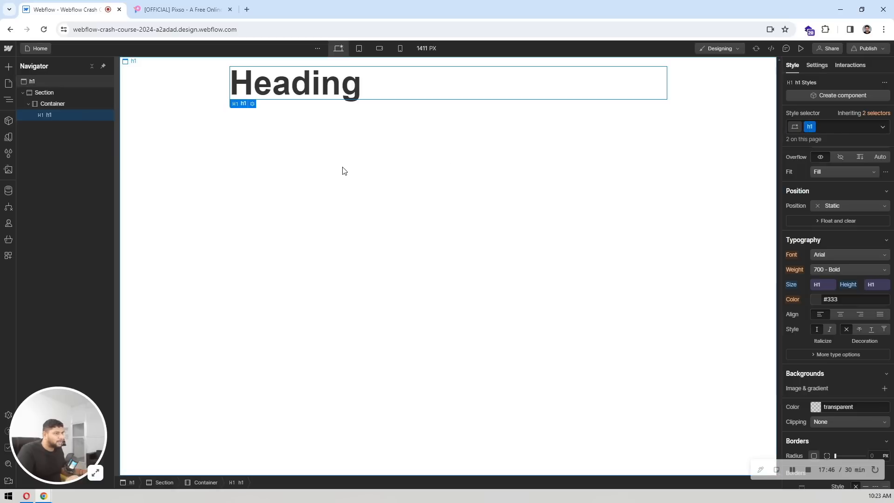
Add a Paragraph below the Section in the page body and apply the existing h1 class to it
{"action": "left_click", "coordinate": [353, 108]}
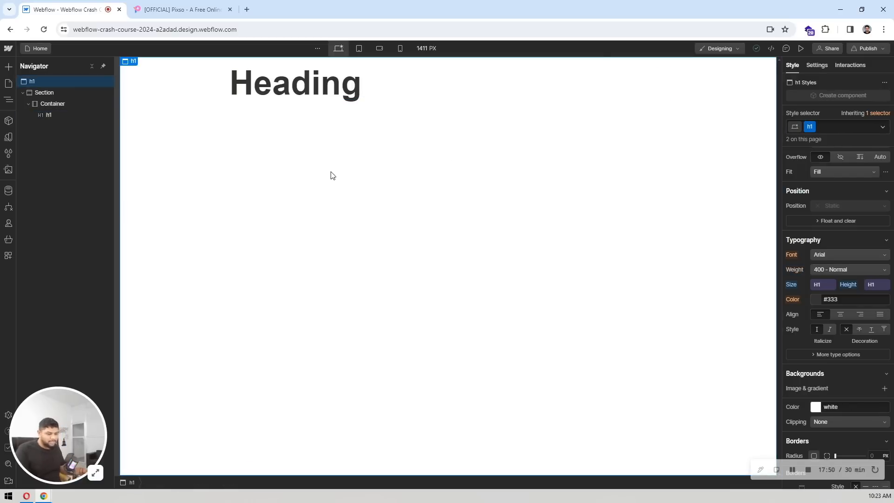
{"action": "key", "text": "ctrl+k"}
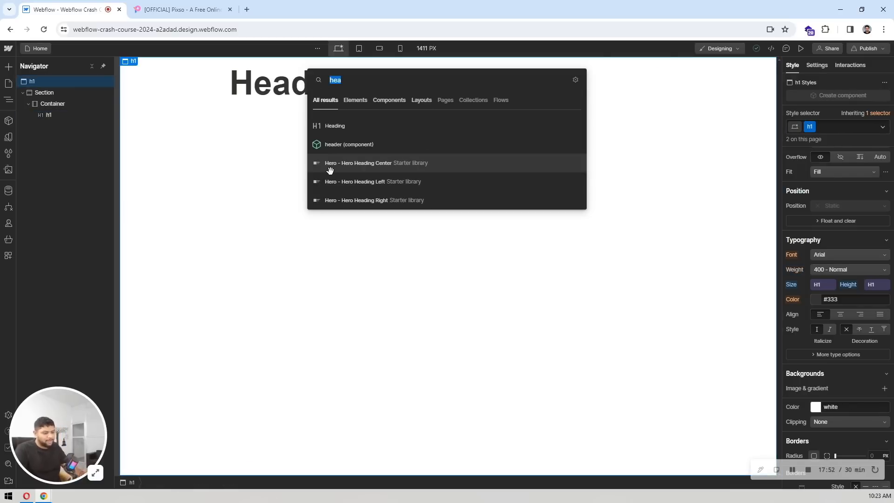
{"action": "type", "text": "para"}
{"action": "key", "text": "Return"}
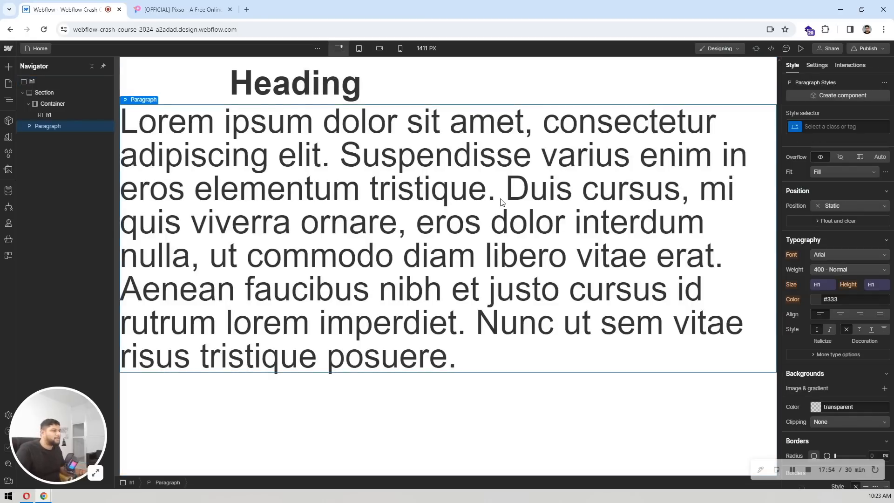
{"action": "left_click", "coordinate": [854, 126]}
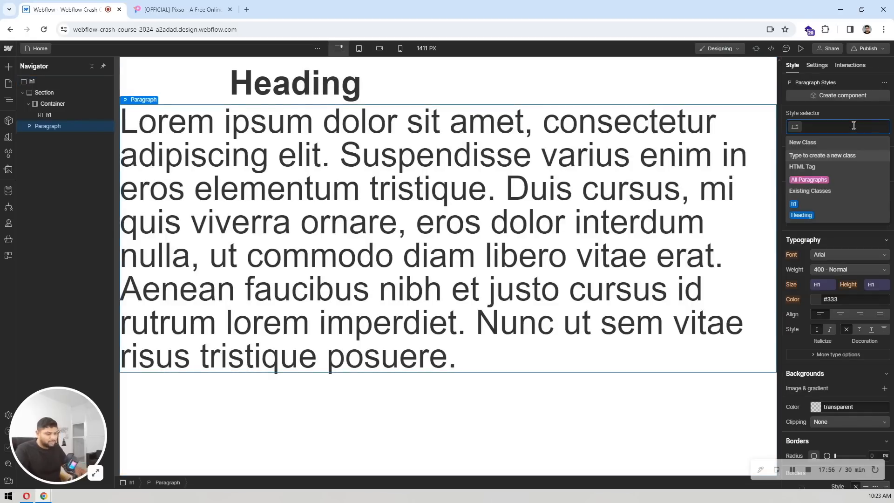
{"action": "type", "text": "h1"}
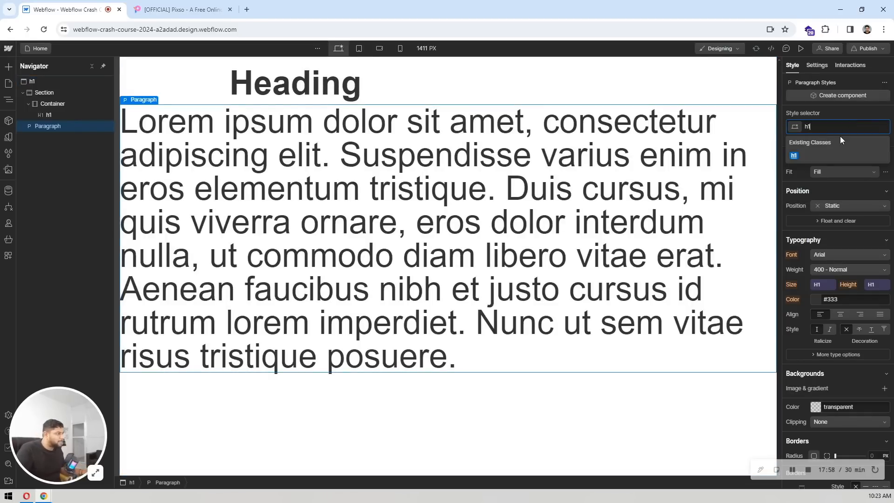
{"action": "left_click", "coordinate": [798, 156]}
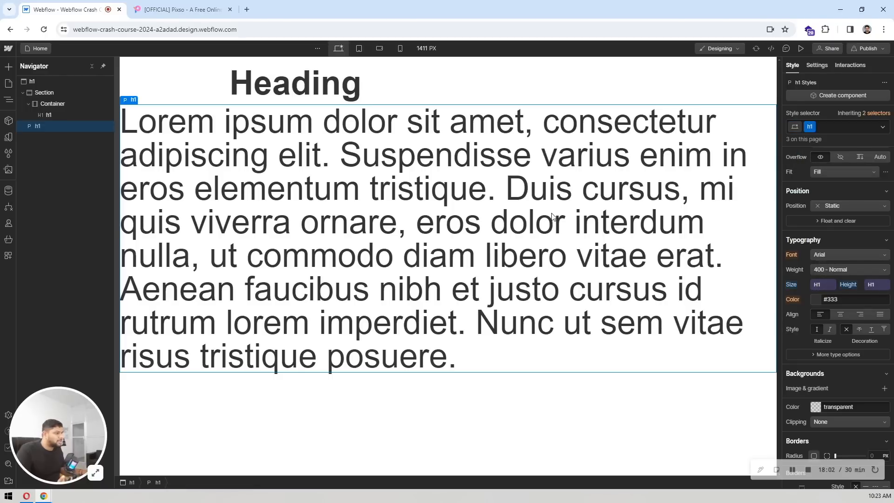
Delete the paragraph below the Section and the heading inside the Container
{"action": "key", "text": "Delete"}
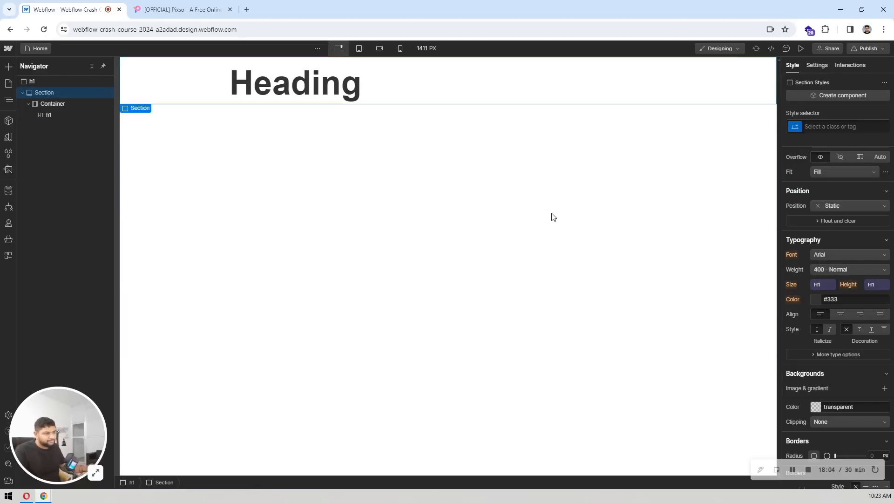
{"action": "left_click", "coordinate": [338, 92]}
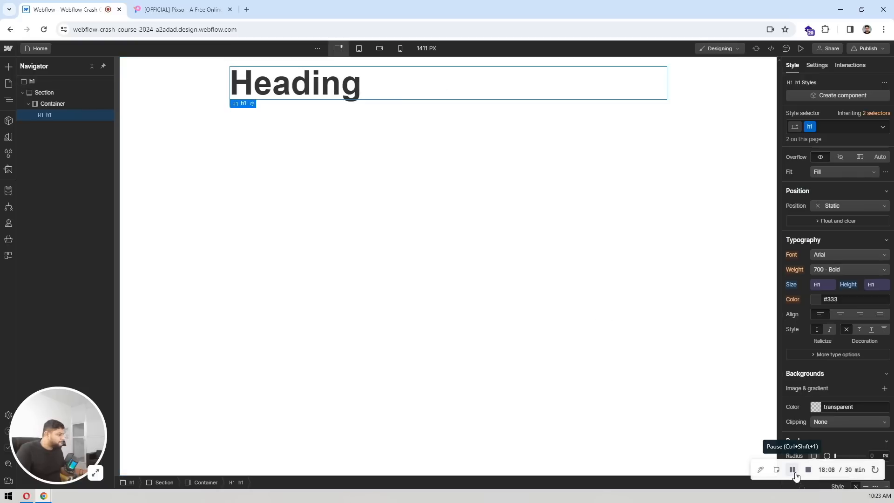
{"action": "scroll", "coordinate": [850, 301], "scroll_direction": "up", "scroll_amount": 4}
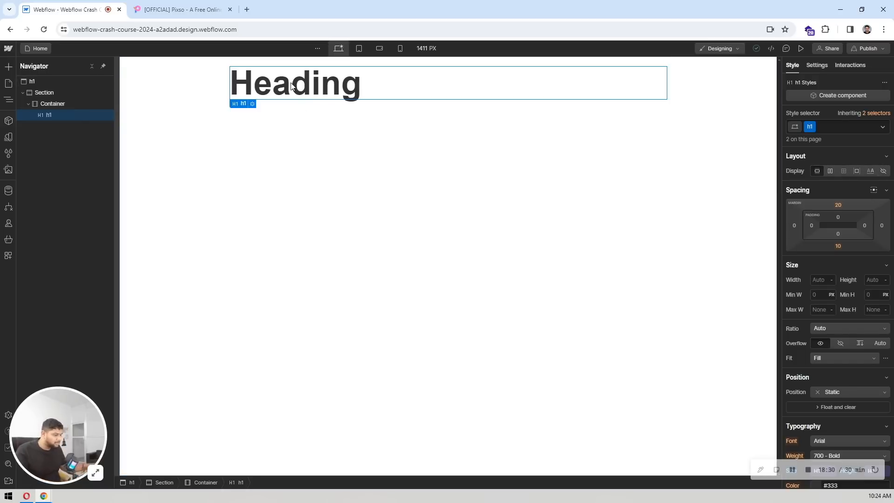
{"action": "key", "text": "Delete"}
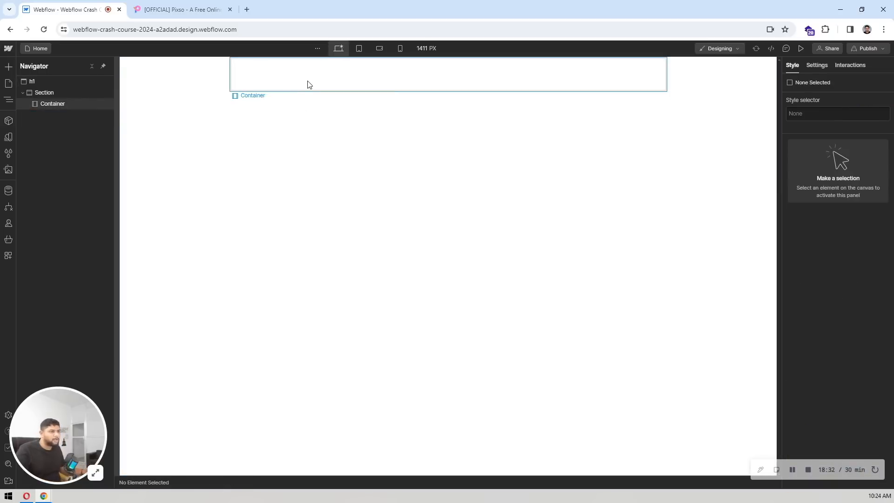
Add a Grid inside the Container and remove its second row to make a two-column, one-row layout
{"action": "left_click", "coordinate": [307, 85]}
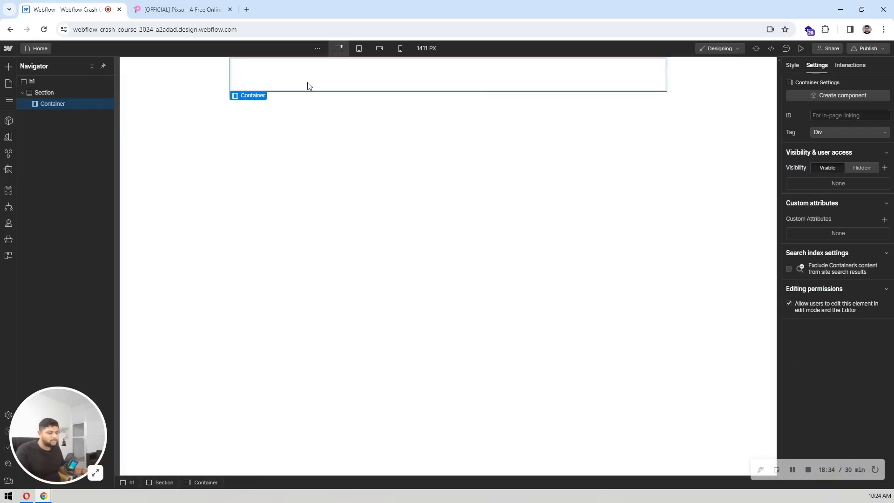
{"action": "key", "text": "ctrl+k"}
{"action": "type", "text": "gri"}
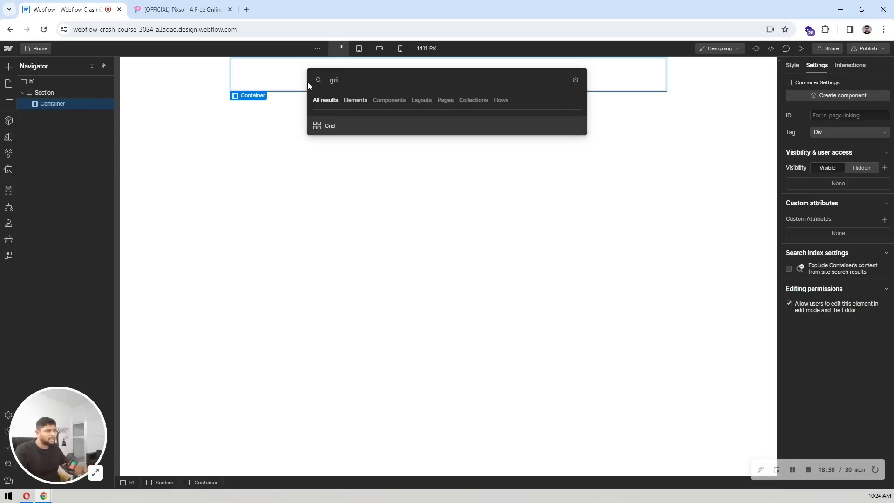
{"action": "key", "text": "Return"}
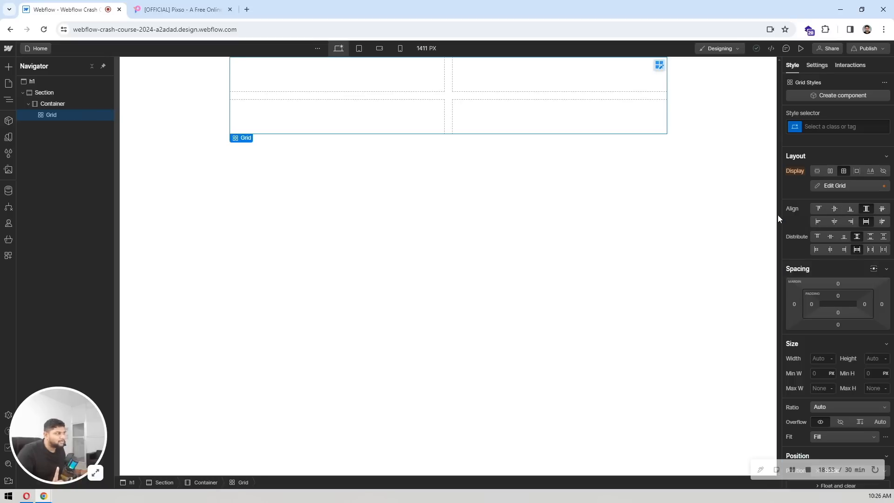
{"action": "left_click", "coordinate": [659, 66]}
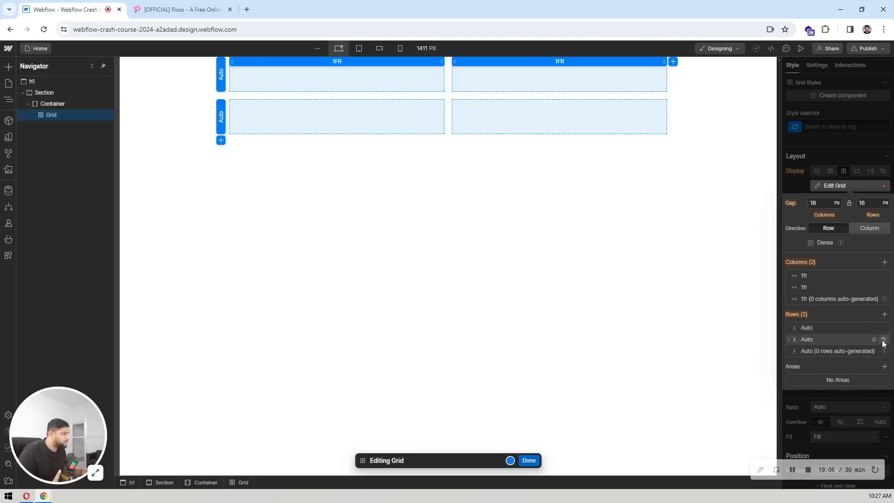
{"action": "left_click", "coordinate": [883, 342]}
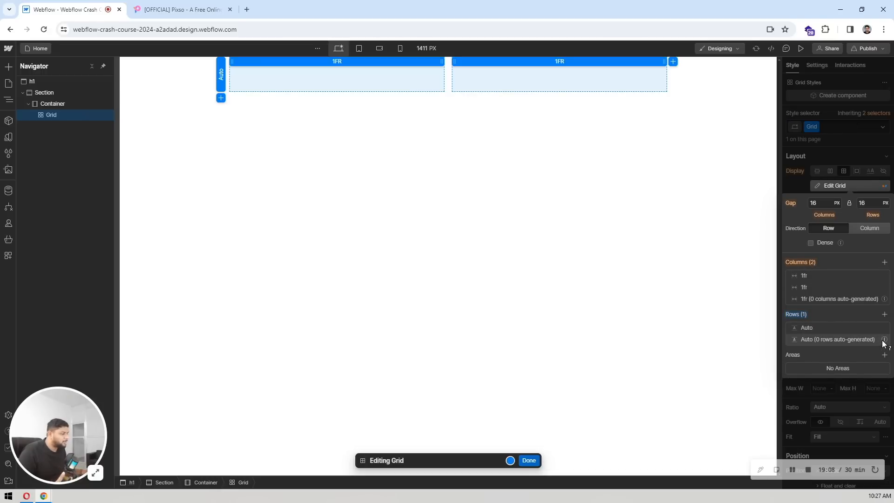
{"action": "left_click", "coordinate": [525, 458]}
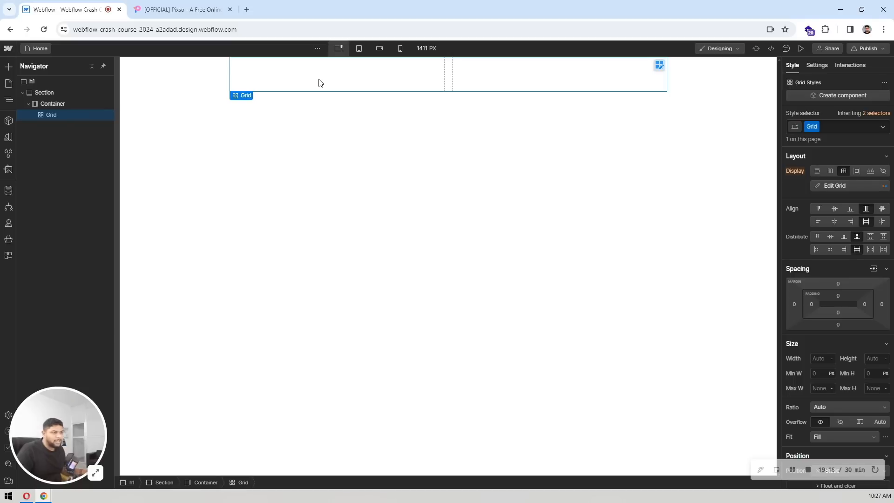
Add a Div Block to the Grid and duplicate it so each of the two columns holds one
{"action": "key", "text": "ctrl+k"}
{"action": "type", "text": "div"}
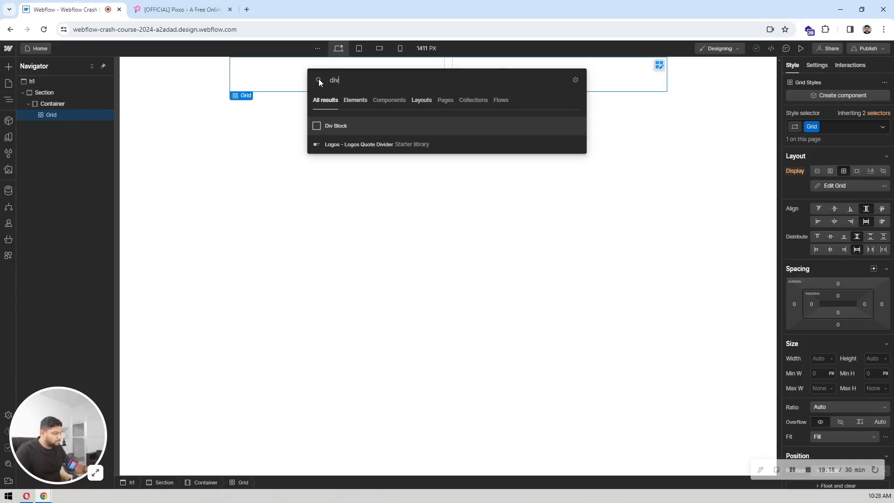
{"action": "key", "text": "Return"}
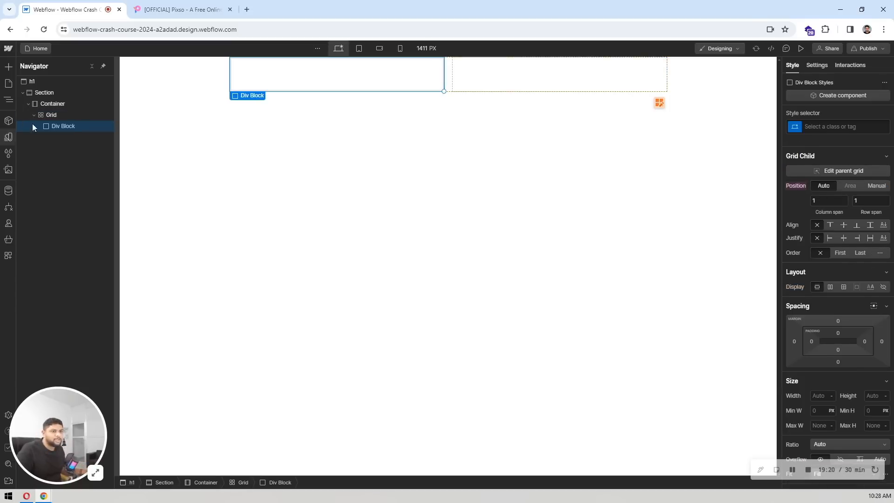
{"action": "left_click", "coordinate": [52, 119]}
{"action": "left_click", "coordinate": [62, 127]}
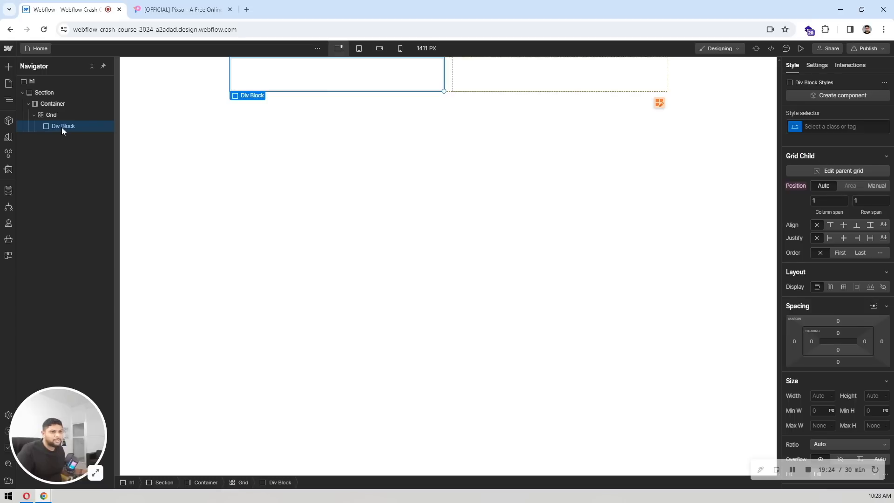
{"action": "key", "text": "ctrl+d"}
{"action": "left_click", "coordinate": [68, 137]}
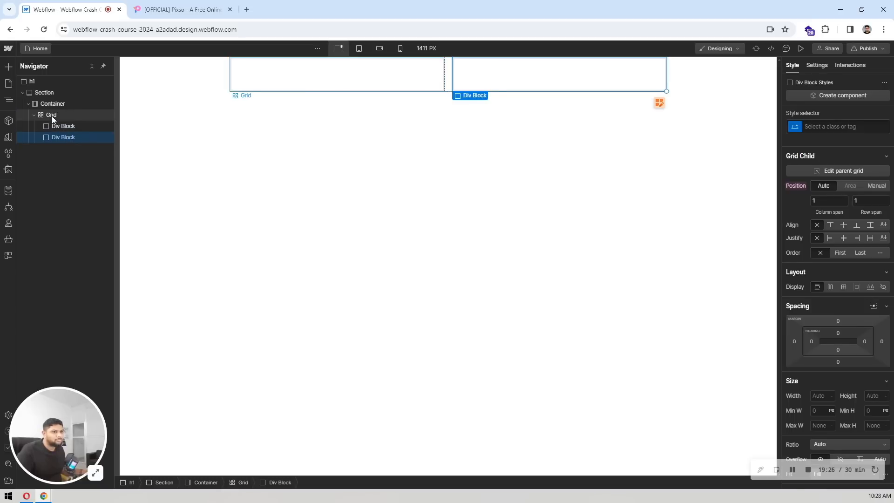
{"action": "left_click", "coordinate": [52, 116]}
{"action": "left_click", "coordinate": [62, 129]}
{"action": "left_click", "coordinate": [63, 135]}
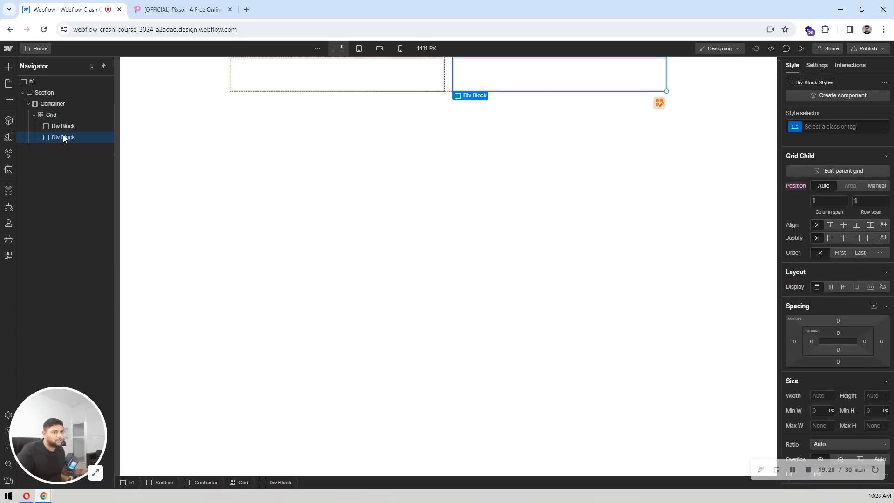
Insert an Image into the first Div Block and set its source to the smooth1.png asset
{"action": "left_click", "coordinate": [64, 128]}
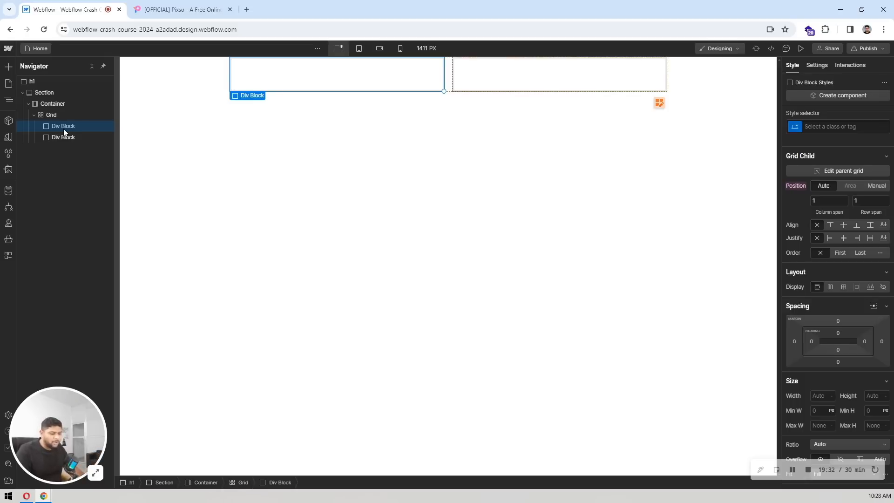
{"action": "key", "text": "ctrl+e"}
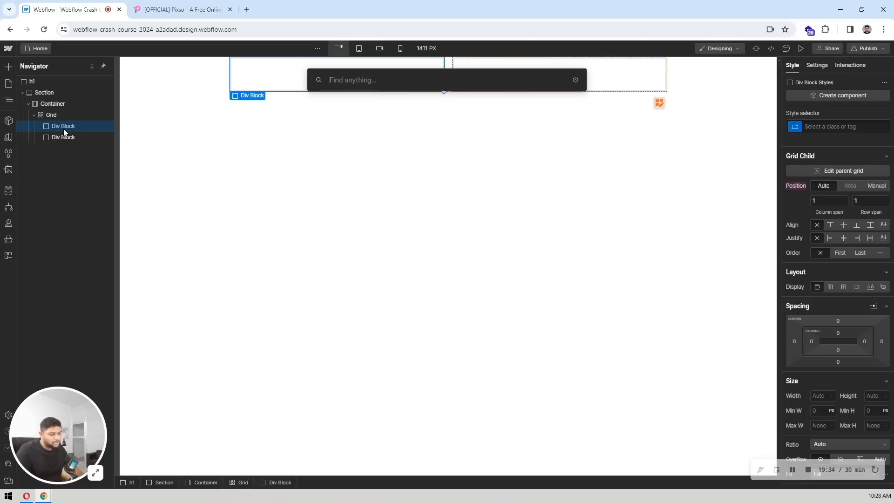
{"action": "type", "text": "ima"}
{"action": "key", "text": "Return"}
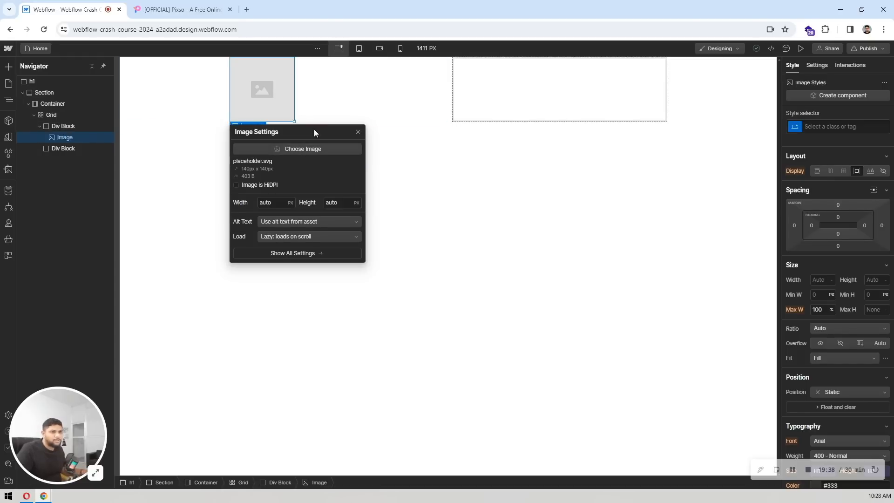
{"action": "left_click", "coordinate": [309, 153]}
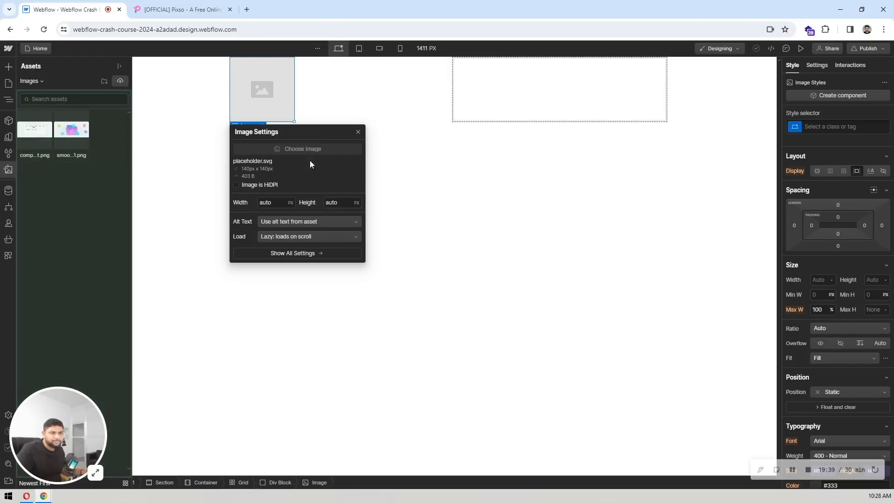
{"action": "left_click", "coordinate": [69, 133]}
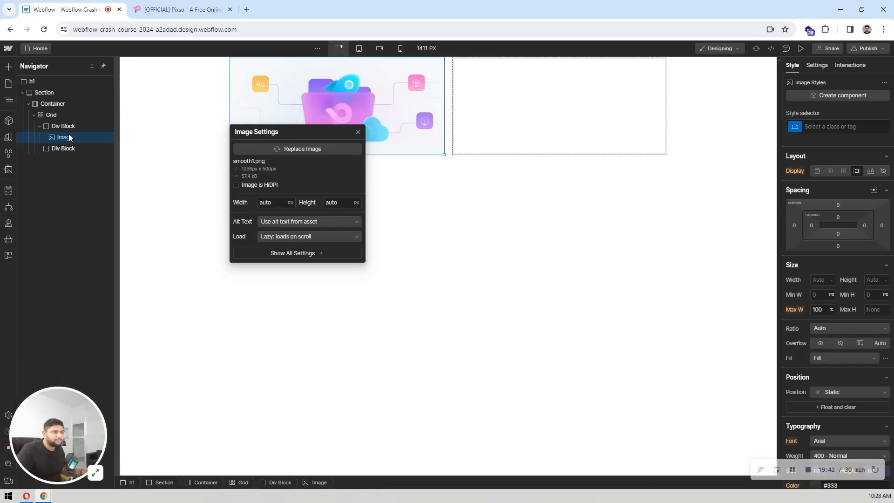
Add an H1 Heading to the second Div Block and insert a Paragraph below it
{"action": "left_click", "coordinate": [546, 97]}
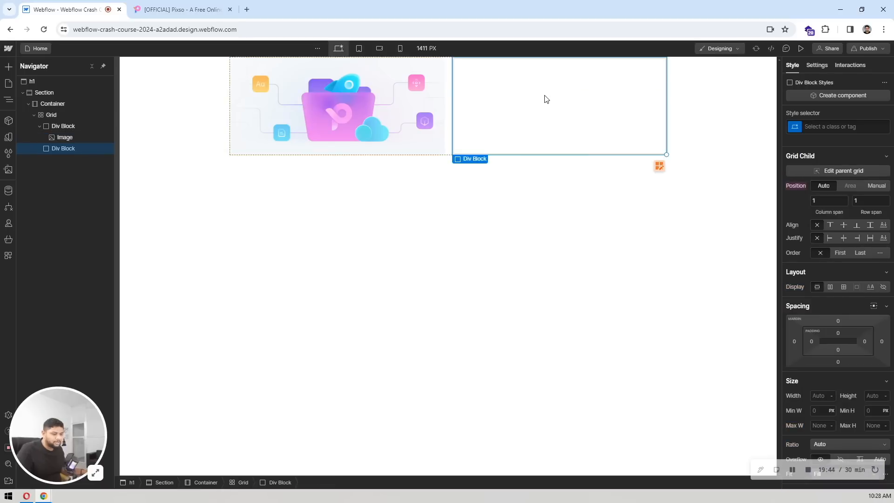
{"action": "key", "text": "ctrl+e"}
{"action": "type", "text": "head"}
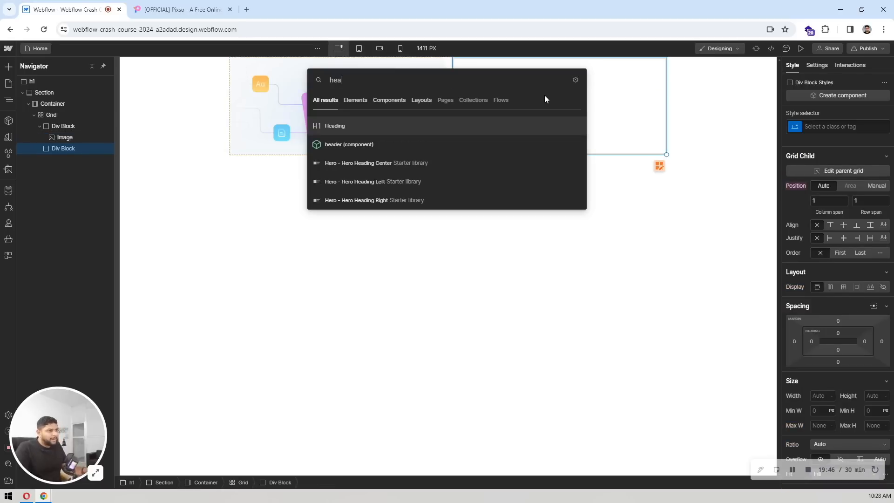
{"action": "key", "text": "Return"}
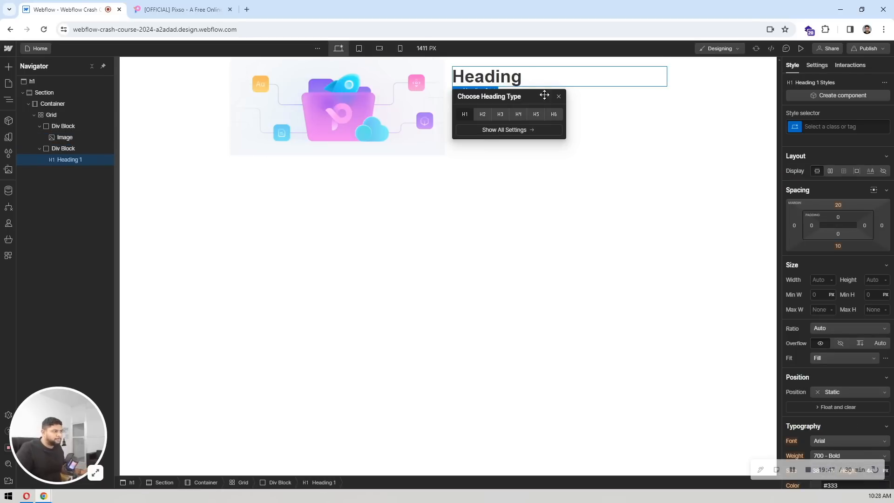
{"action": "left_click", "coordinate": [513, 82]}
{"action": "key", "text": "ctrl+e"}
{"action": "type", "text": "para"}
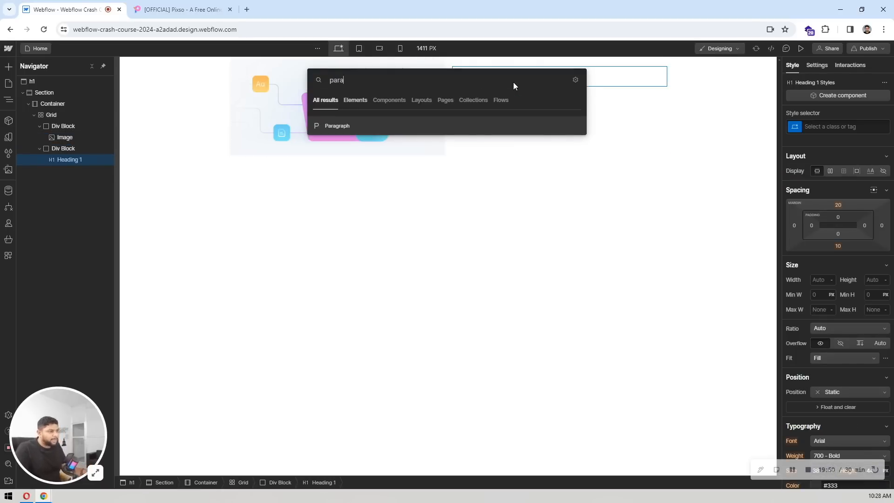
{"action": "key", "text": "Return"}
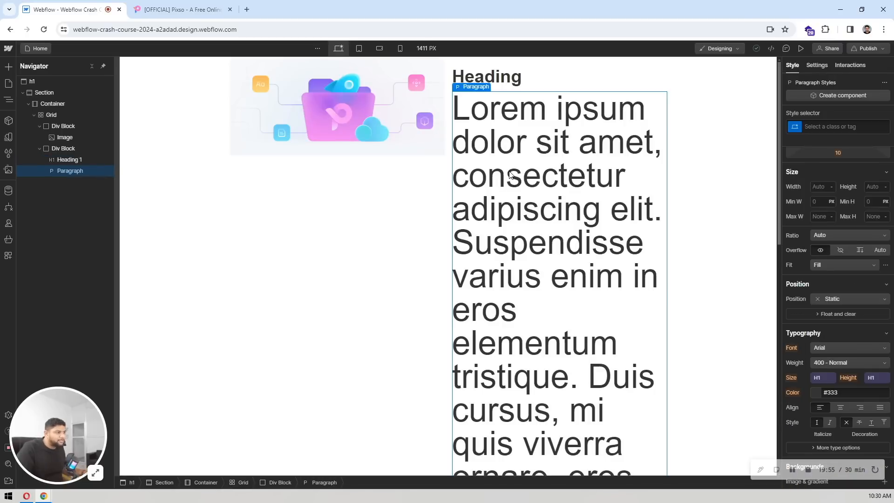
Remove the h1 class from the page's Body element
{"action": "left_click", "coordinate": [62, 83]}
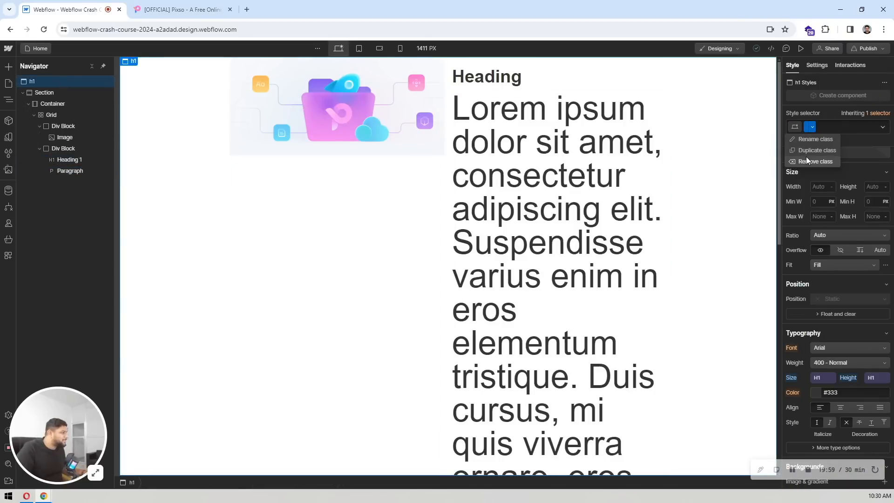
{"action": "left_click", "coordinate": [812, 162]}
Add a Button below the paragraph in the second Div Block
{"action": "left_click", "coordinate": [495, 118]}
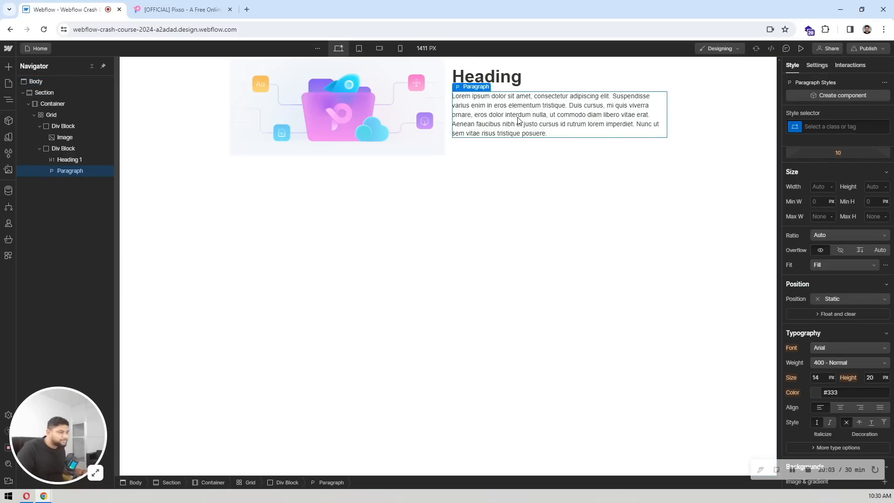
{"action": "key", "text": "ctrl+e"}
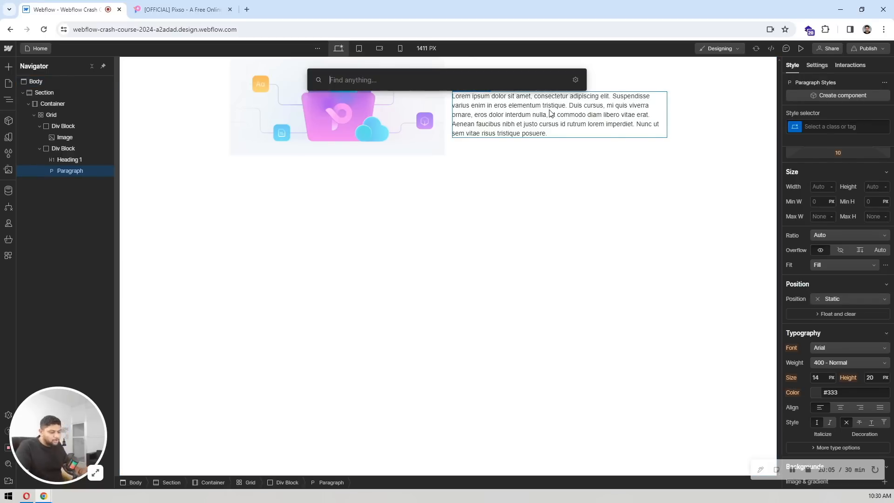
{"action": "type", "text": "butt"}
{"action": "key", "text": "Return"}
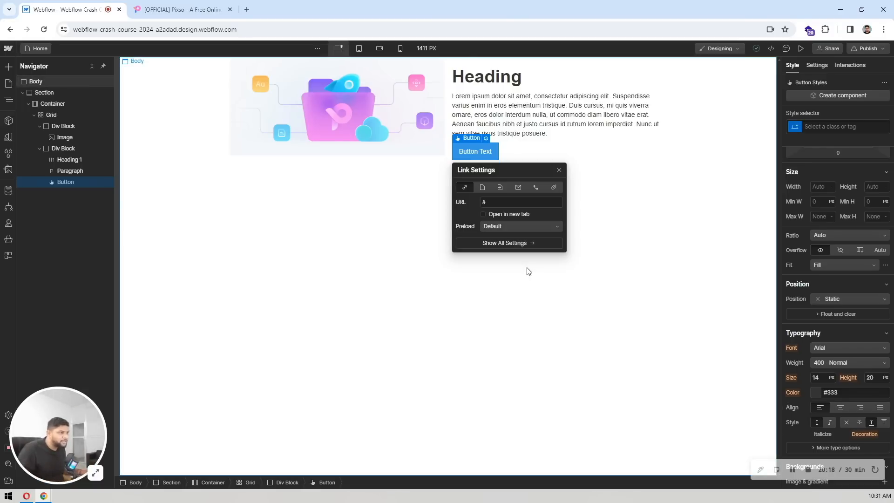
Try a 40 px gap on the Grid and settle on 80 px for both columns and rows
{"action": "left_click", "coordinate": [449, 97]}
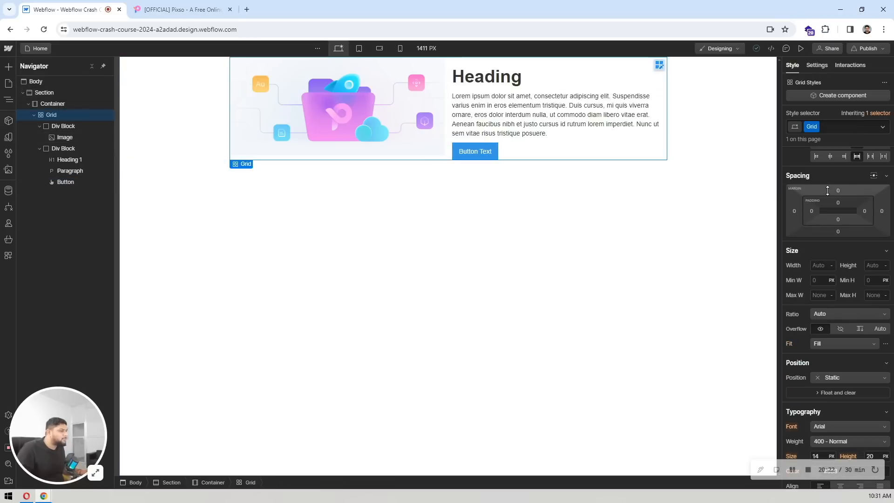
{"action": "scroll", "coordinate": [833, 196], "scroll_direction": "up", "scroll_amount": 2}
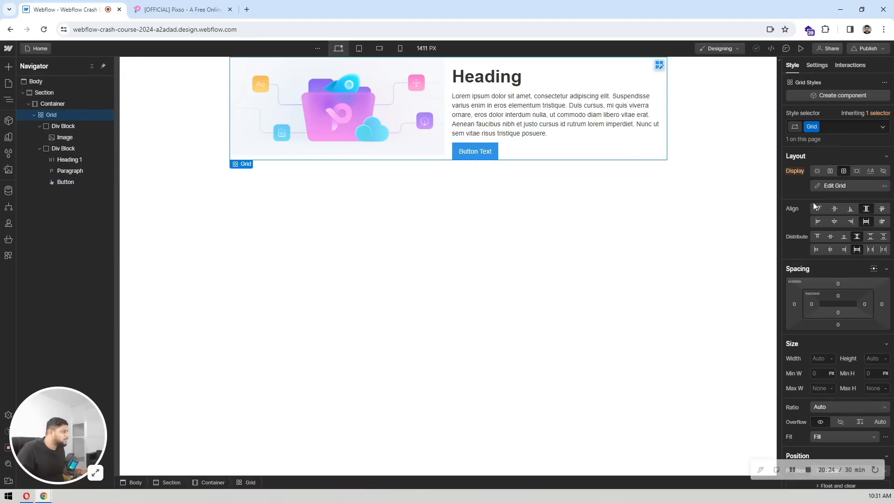
{"action": "left_click", "coordinate": [845, 185]}
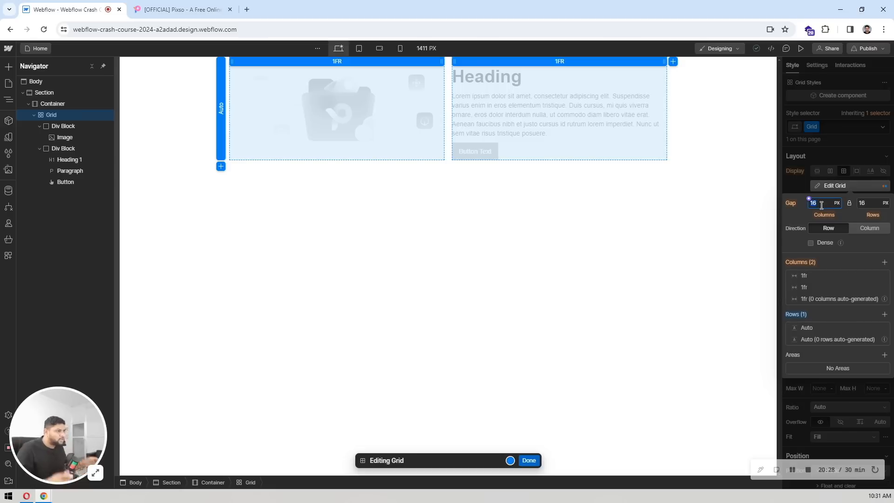
{"action": "type", "text": "40"}
{"action": "key", "text": "Return"}
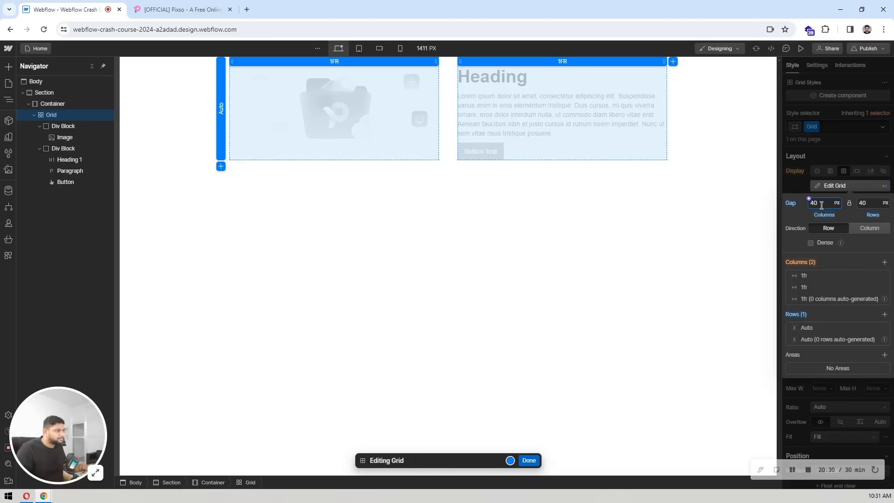
{"action": "type", "text": "80"}
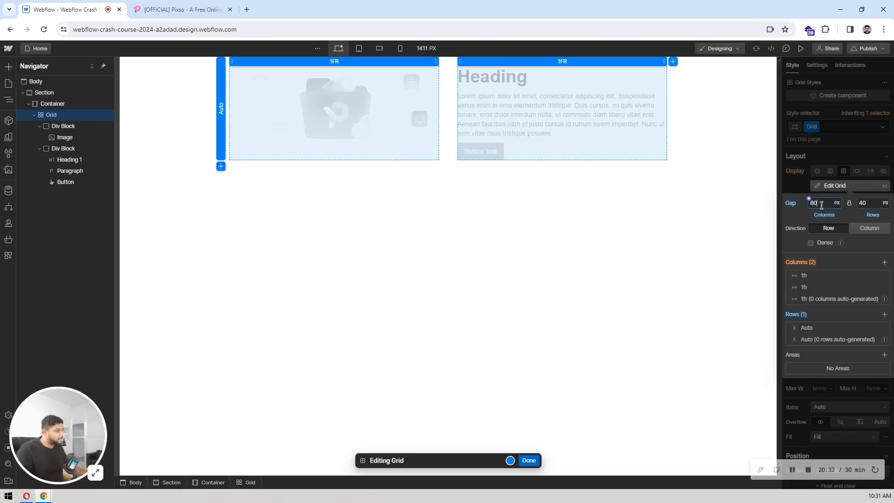
{"action": "key", "text": "Return"}
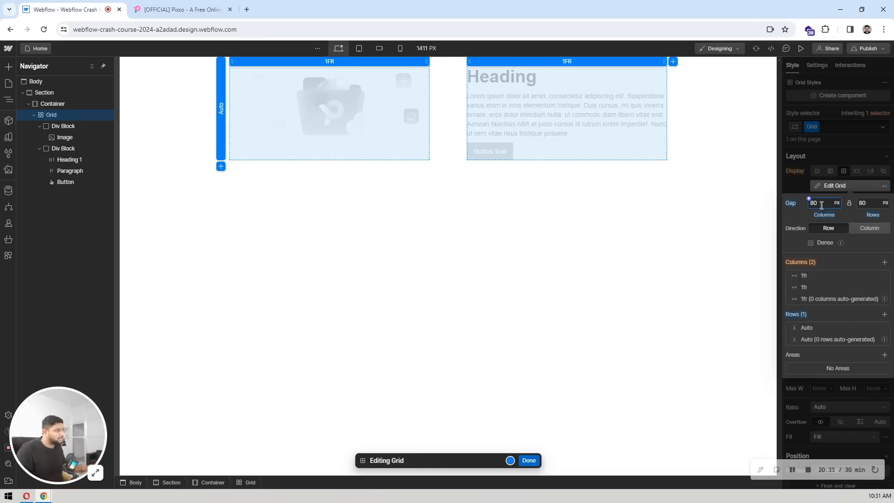
{"action": "left_click", "coordinate": [530, 463]}
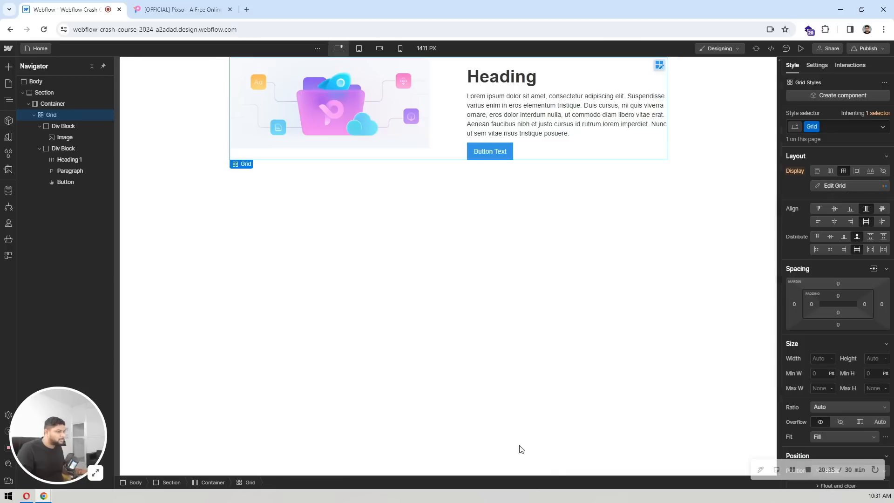
Align the first Div Block, which holds the image, to the vertical center of its grid cell
{"action": "left_click", "coordinate": [428, 155]}
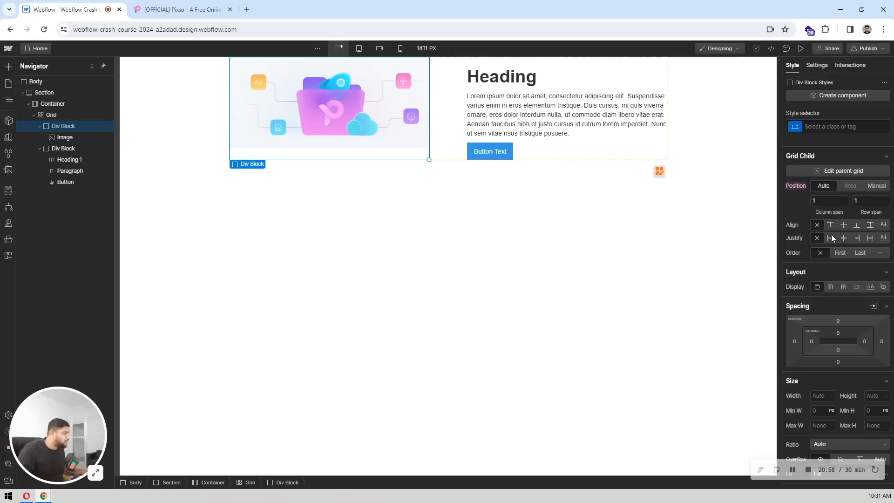
{"action": "left_click", "coordinate": [841, 227]}
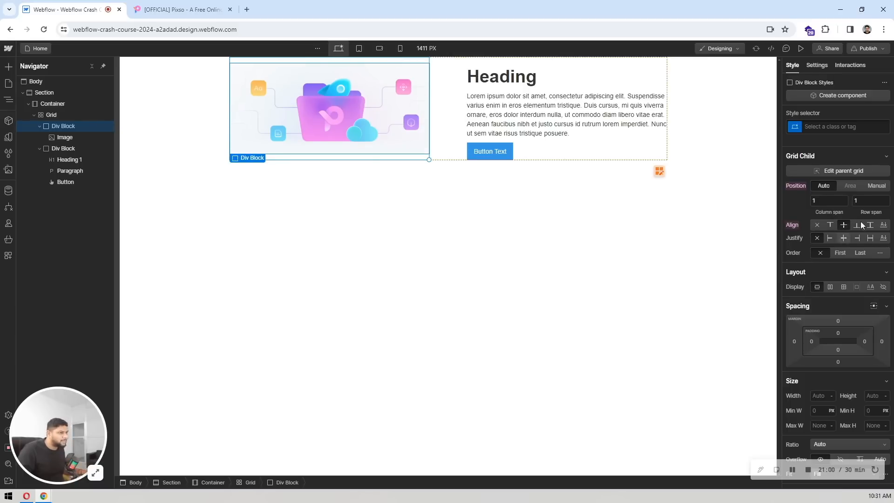
{"action": "left_click", "coordinate": [412, 200]}
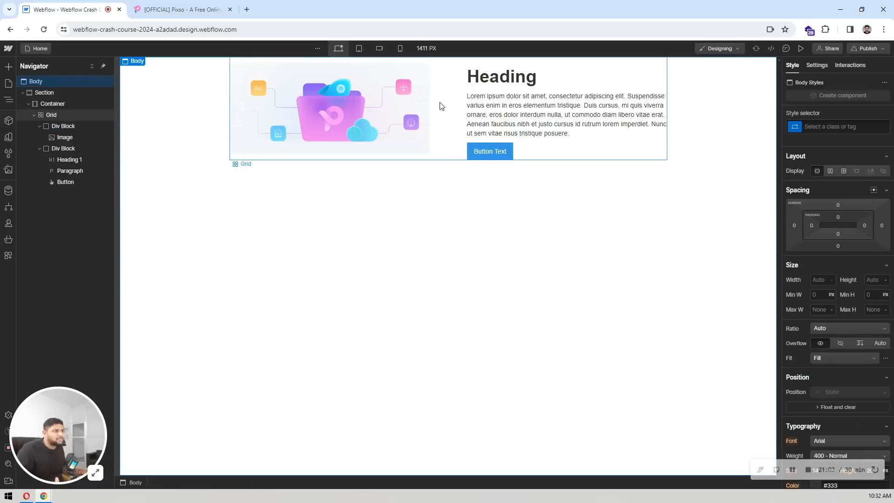
Collapse the Grid in the element tree and add a Quick Stack inside the Container above it
{"action": "left_click", "coordinate": [439, 124]}
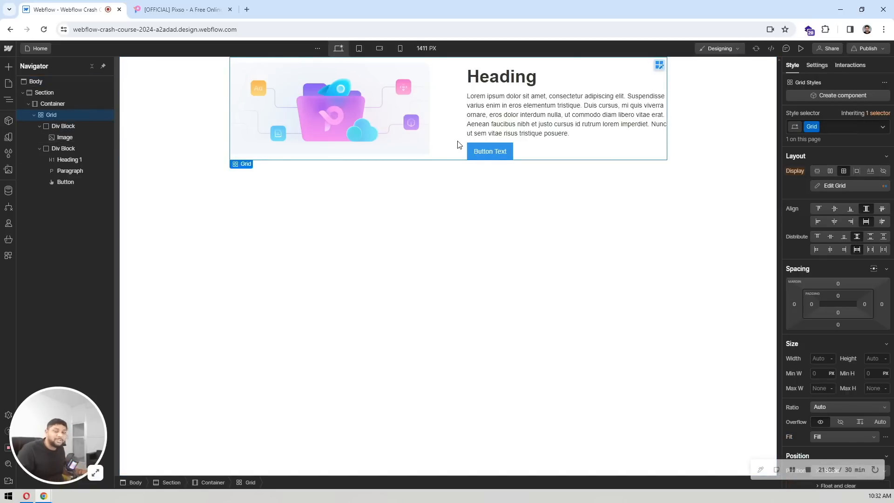
{"action": "left_click", "coordinate": [34, 115]}
{"action": "left_click", "coordinate": [51, 107]}
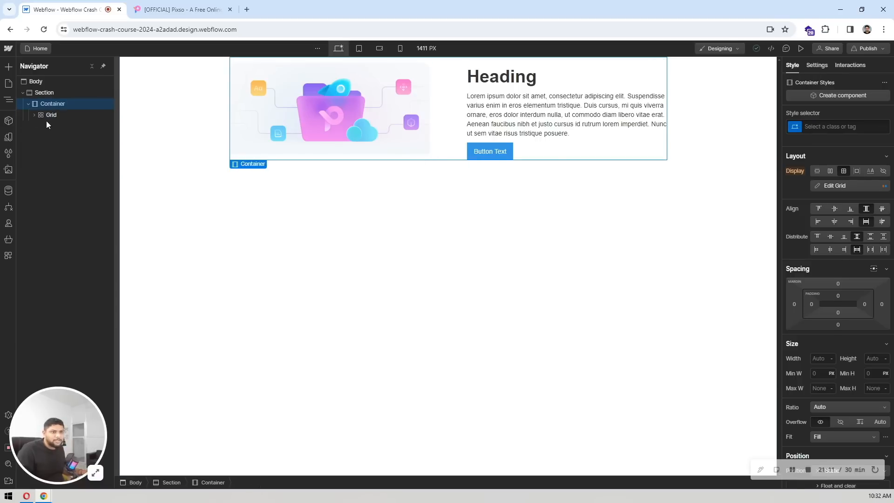
{"action": "left_click", "coordinate": [8, 69]}
{"action": "left_click_drag", "start_coordinate": [111, 133], "coordinate": [73, 115]}
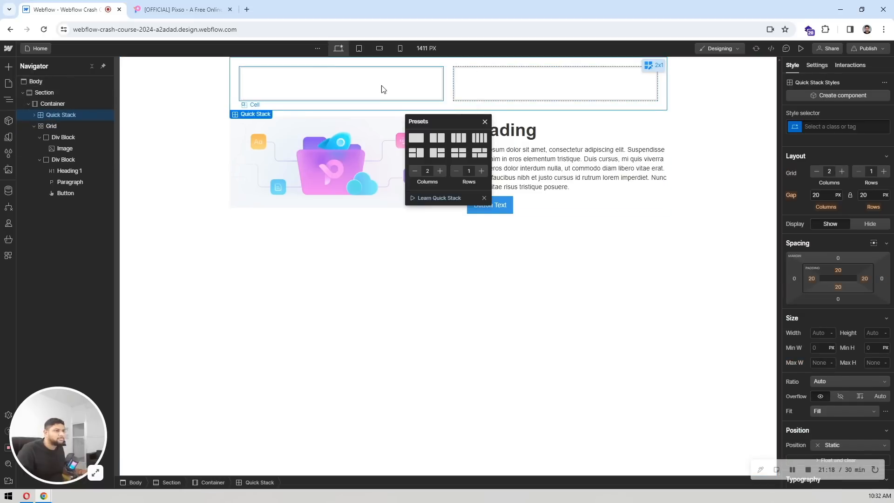
Copy the Grid's image into the first Cell of the Quick Stack
{"action": "left_click", "coordinate": [304, 144]}
{"action": "left_click", "coordinate": [74, 136]}
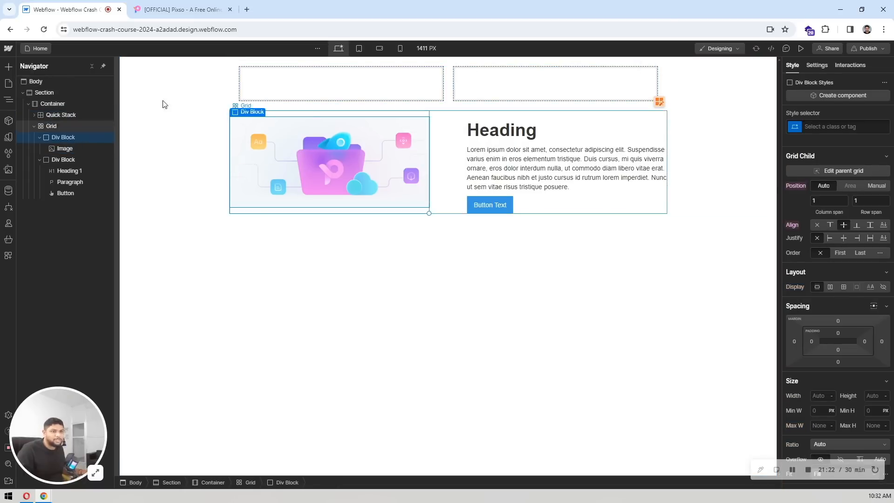
{"action": "left_click", "coordinate": [412, 77]}
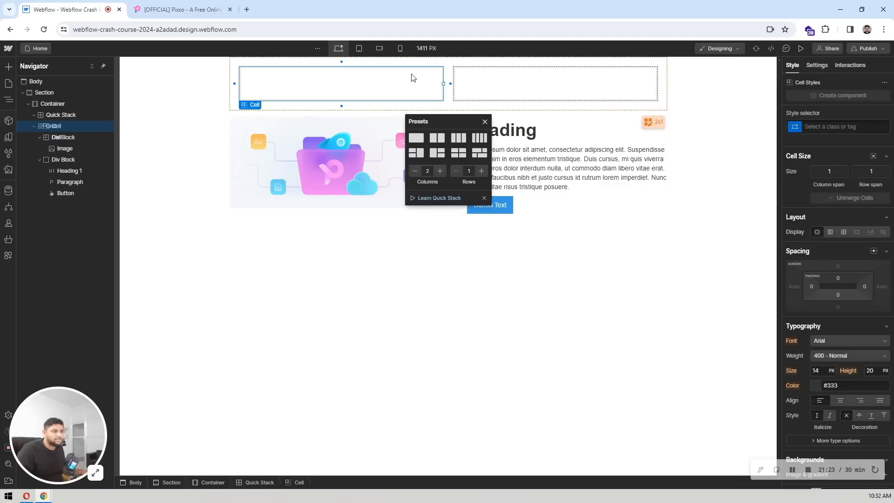
{"action": "left_click", "coordinate": [317, 144]}
{"action": "left_click", "coordinate": [329, 97]}
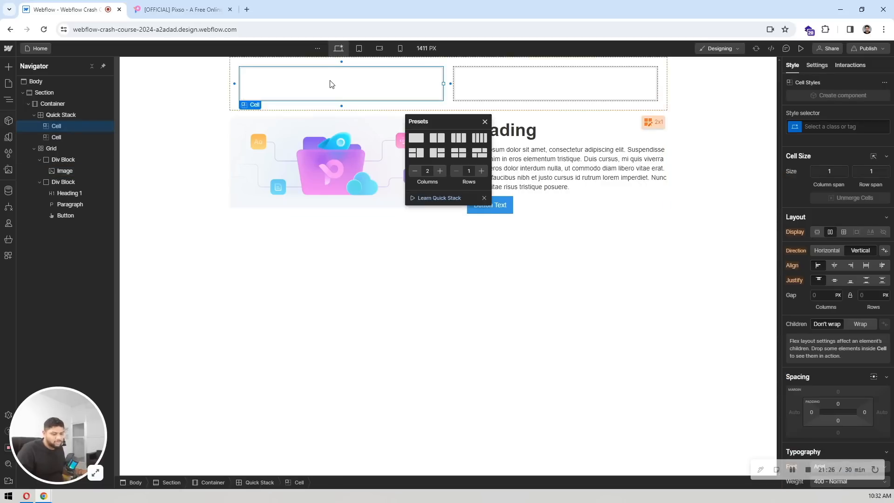
{"action": "key", "text": "ctrl+v"}
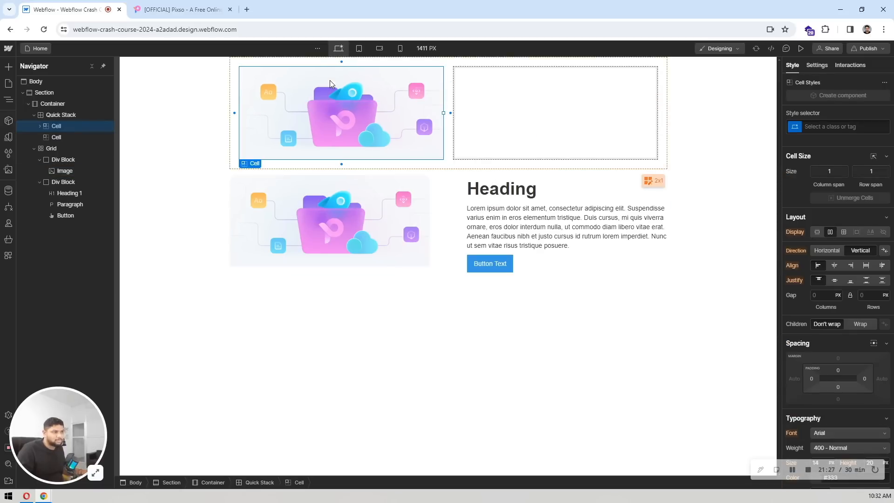
Copy the Grid's heading, paragraph and button content into the second Cell of the Quick Stack
{"action": "left_click", "coordinate": [487, 201]}
{"action": "left_click", "coordinate": [512, 105]}
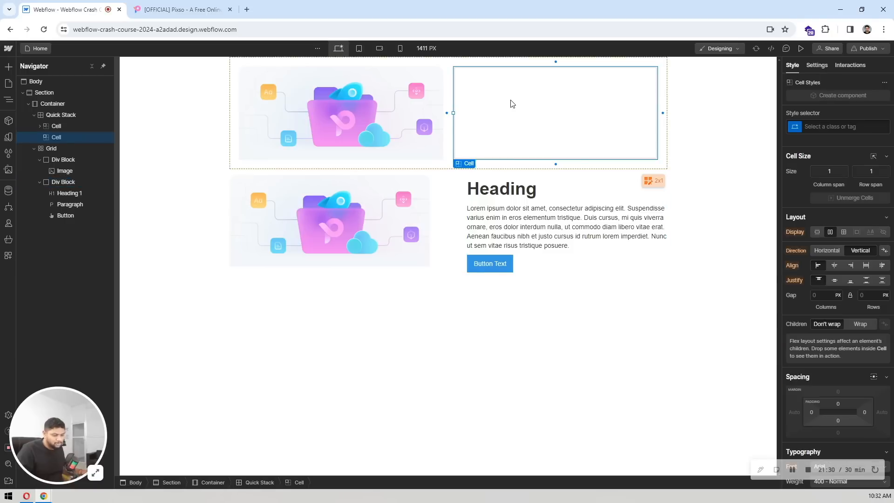
{"action": "key", "text": "ctrl+v"}
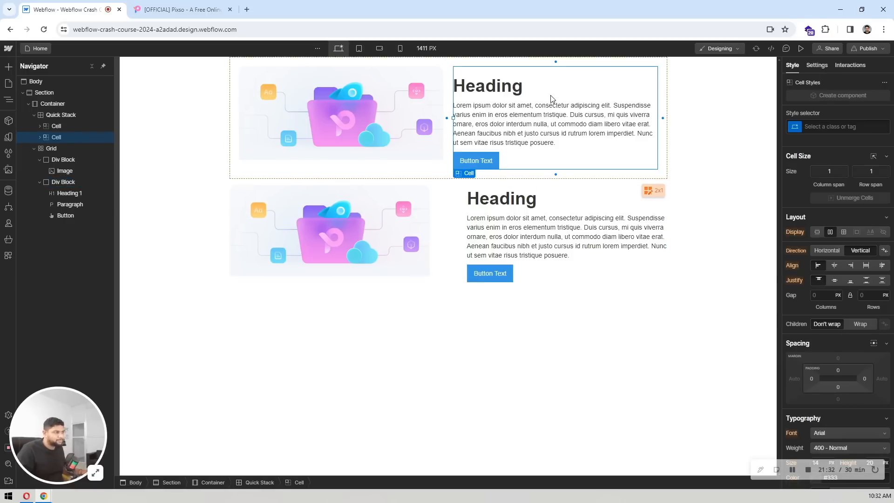
Set the Quick Stack's column and row gaps to 80 px
{"action": "left_click", "coordinate": [198, 194]}
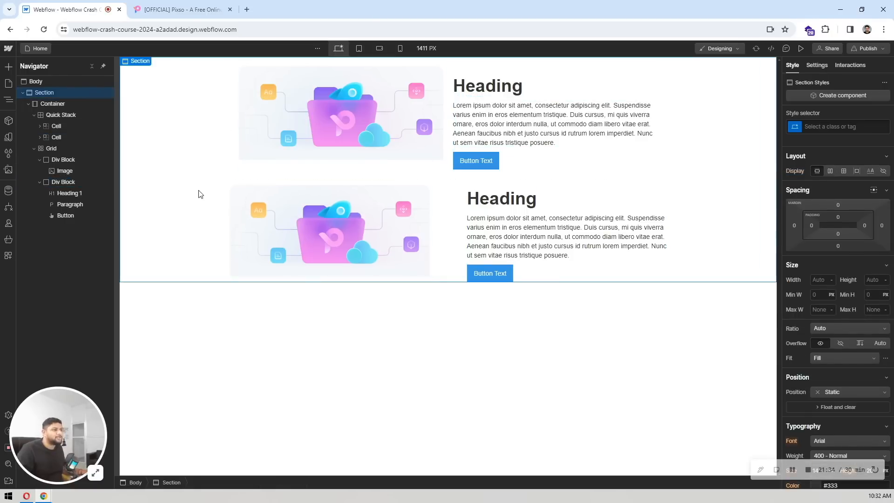
{"action": "left_click", "coordinate": [450, 166]}
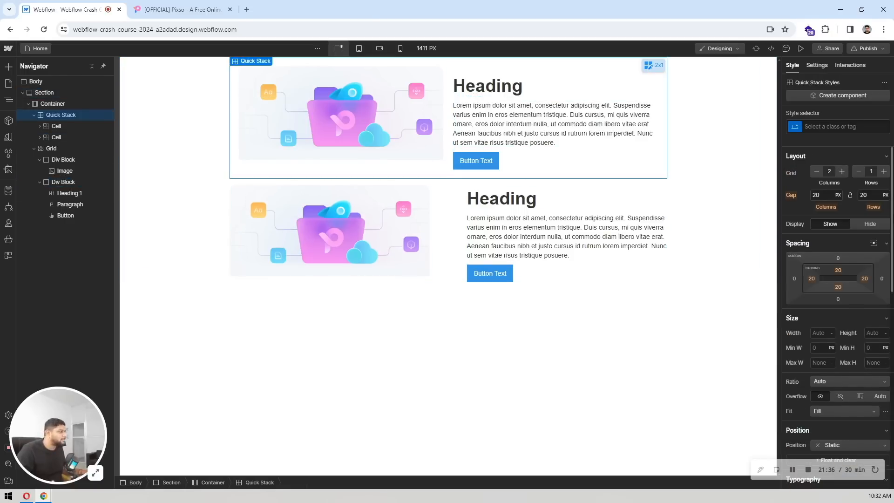
{"action": "left_click", "coordinate": [819, 194]}
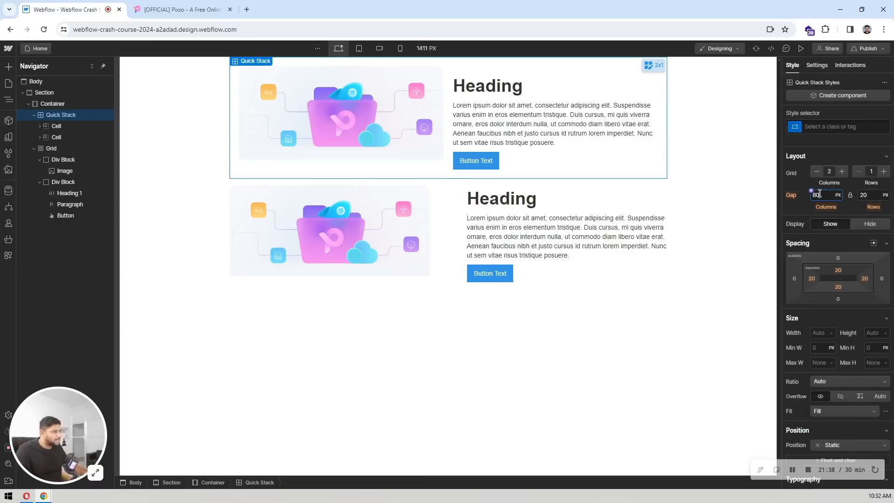
{"action": "type", "text": "80"}
{"action": "key", "text": "Return"}
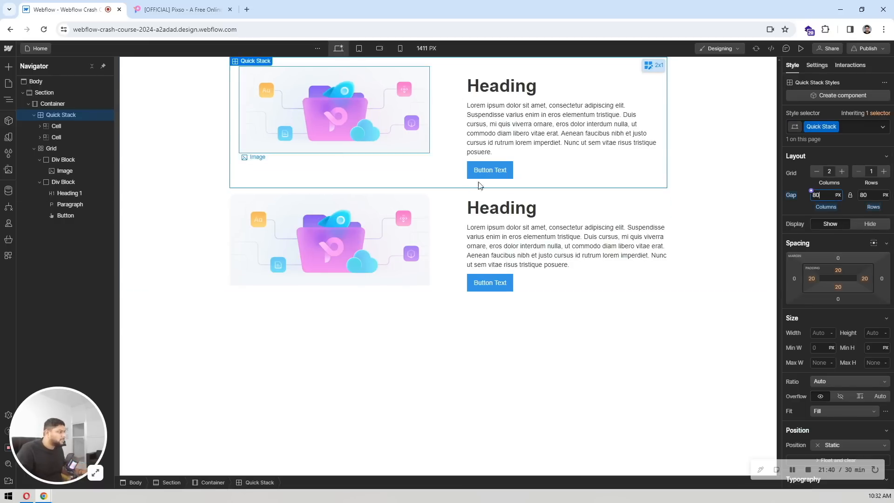
Set the Quick Stack's left and right padding to 0
{"action": "left_click", "coordinate": [812, 279]}
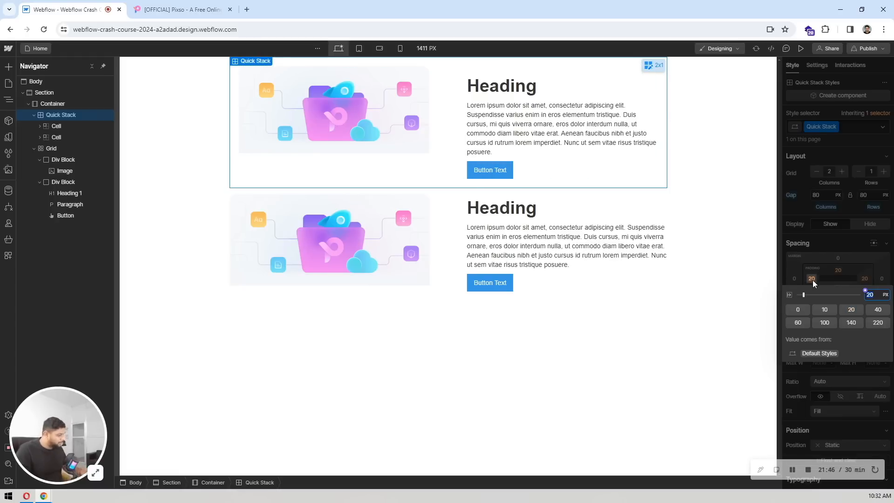
{"action": "type", "text": "0"}
{"action": "key", "text": "Return"}
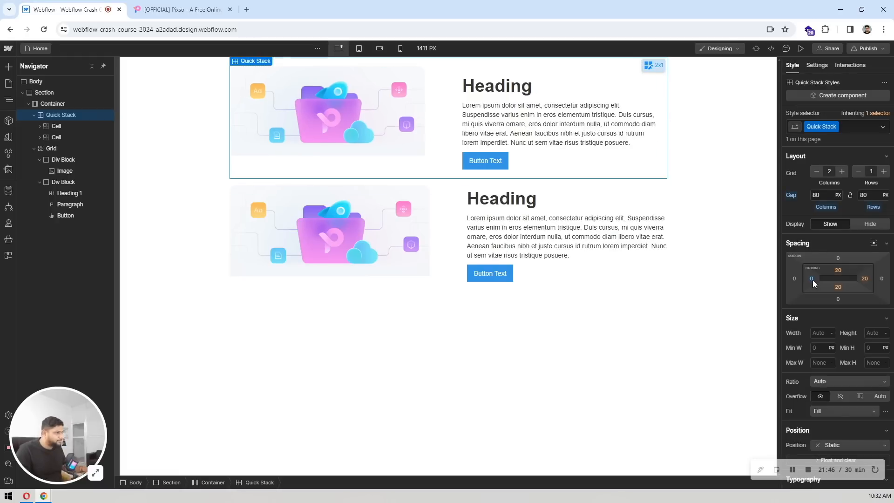
{"action": "left_click", "coordinate": [865, 278]}
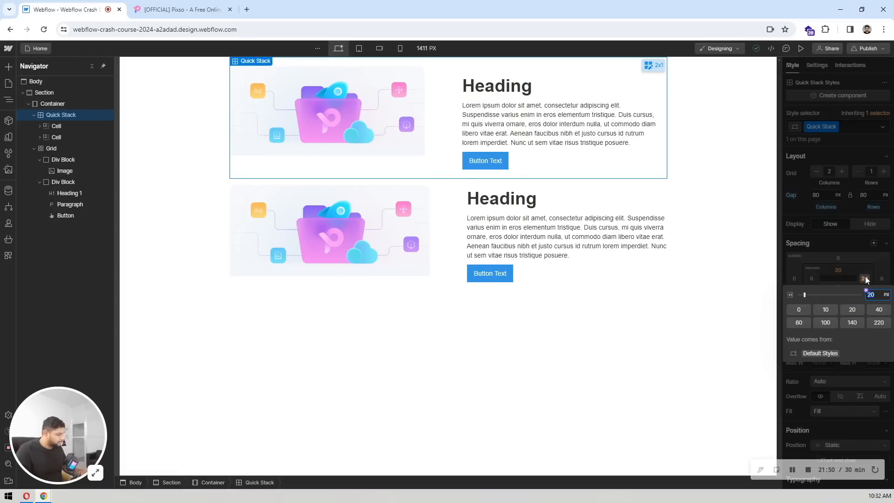
{"action": "key", "text": "Return"}
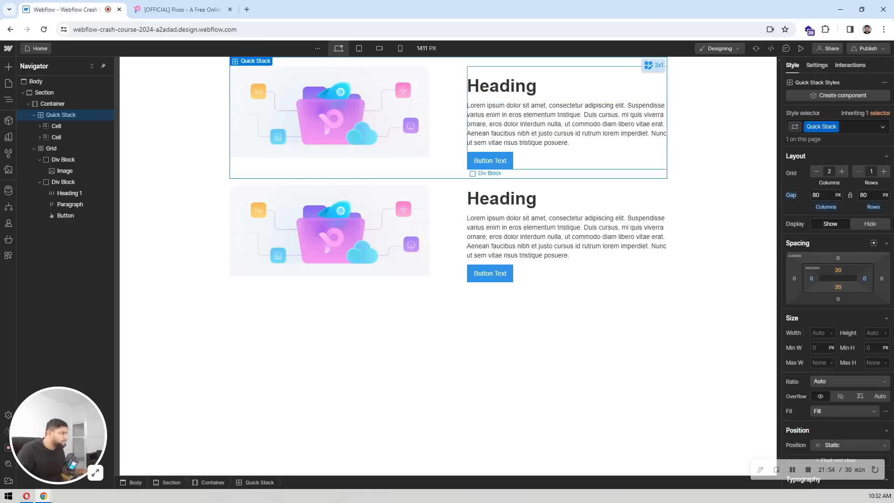
Justify the content of the Quick Stack's image Cell to the center so the image is vertically centered
{"action": "left_click", "coordinate": [338, 166]}
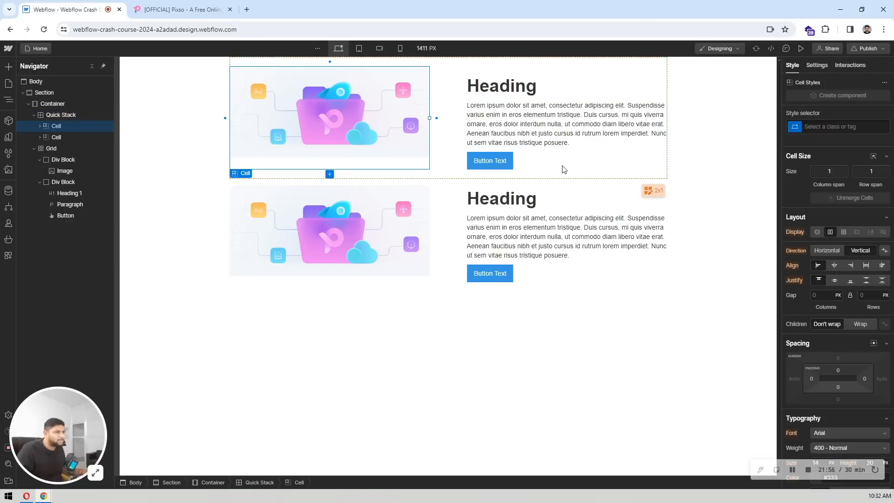
{"action": "left_click", "coordinate": [836, 282]}
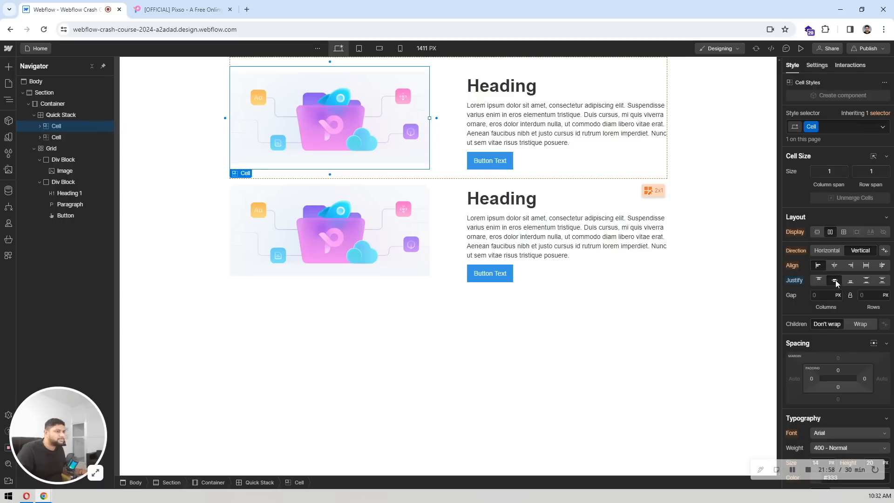
{"action": "left_click", "coordinate": [365, 340]}
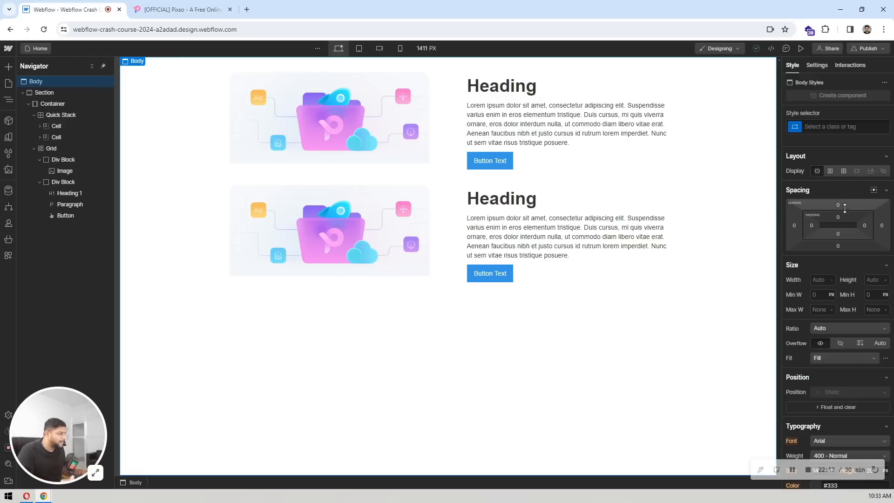
Set the text color of the Grid's heading to red
{"action": "scroll", "coordinate": [843, 175], "scroll_direction": "down", "scroll_amount": 1}
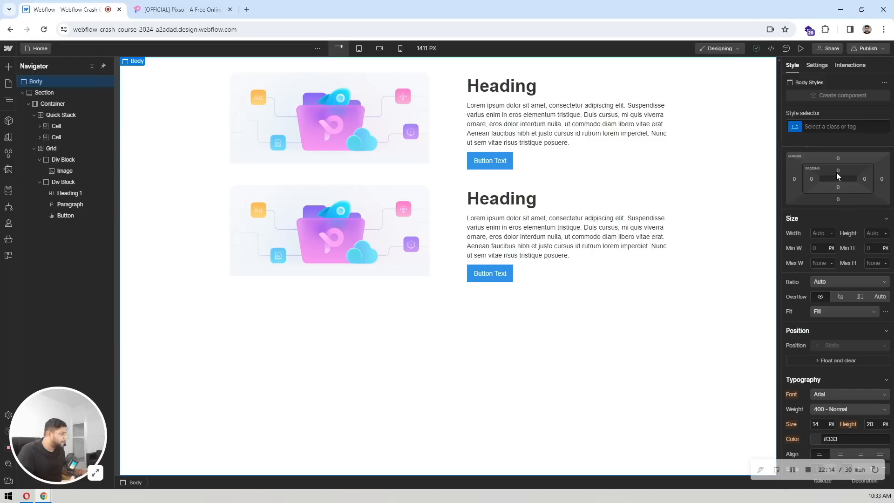
{"action": "scroll", "coordinate": [835, 200], "scroll_direction": "down", "scroll_amount": 1}
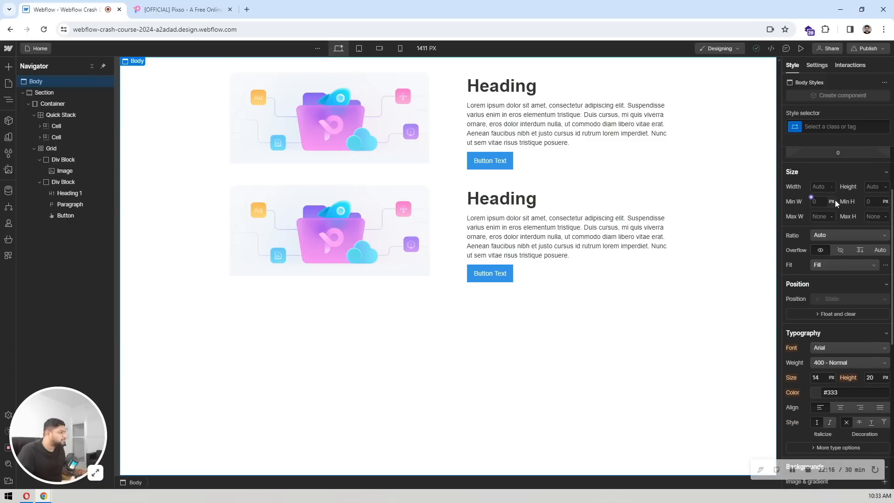
{"action": "scroll", "coordinate": [822, 211], "scroll_direction": "down", "scroll_amount": 1}
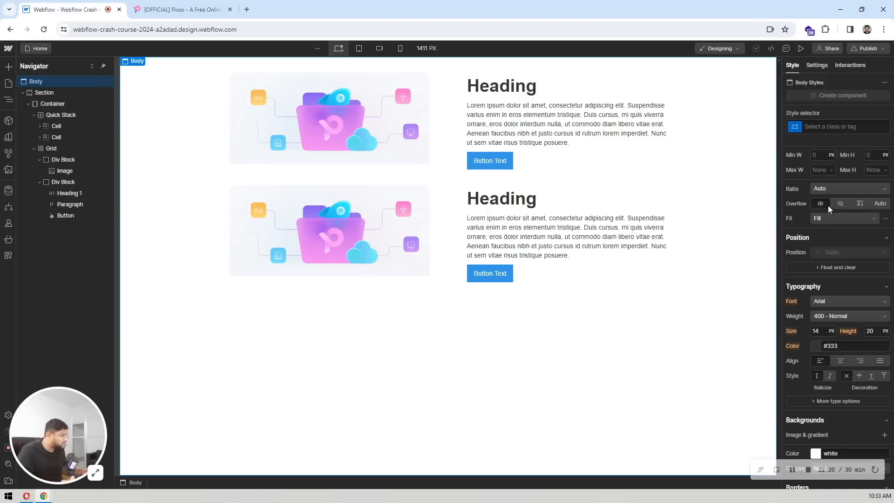
{"action": "scroll", "coordinate": [821, 228], "scroll_direction": "down", "scroll_amount": 1}
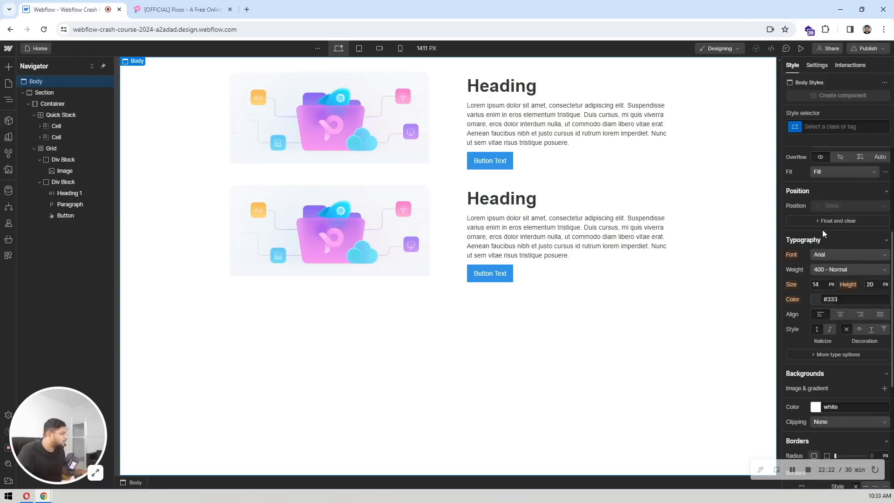
{"action": "scroll", "coordinate": [822, 230], "scroll_direction": "down", "scroll_amount": 1}
{"action": "scroll", "coordinate": [823, 230], "scroll_direction": "up", "scroll_amount": 1}
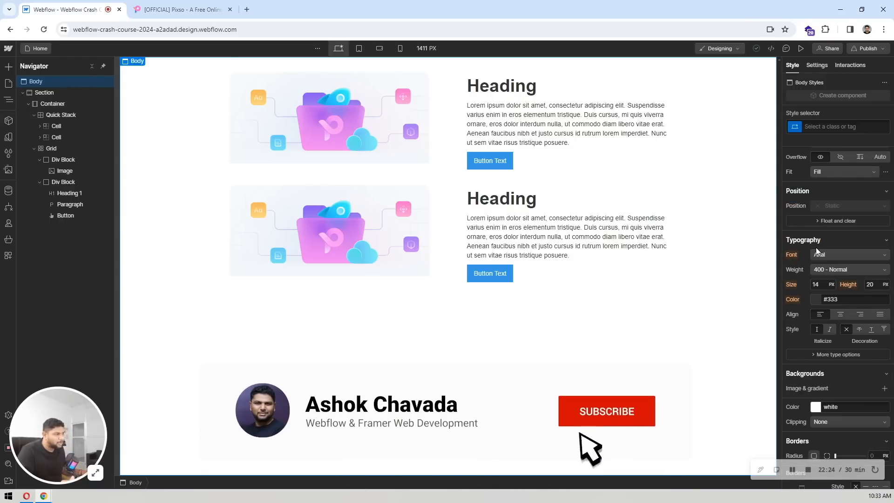
{"action": "left_click", "coordinate": [652, 198]}
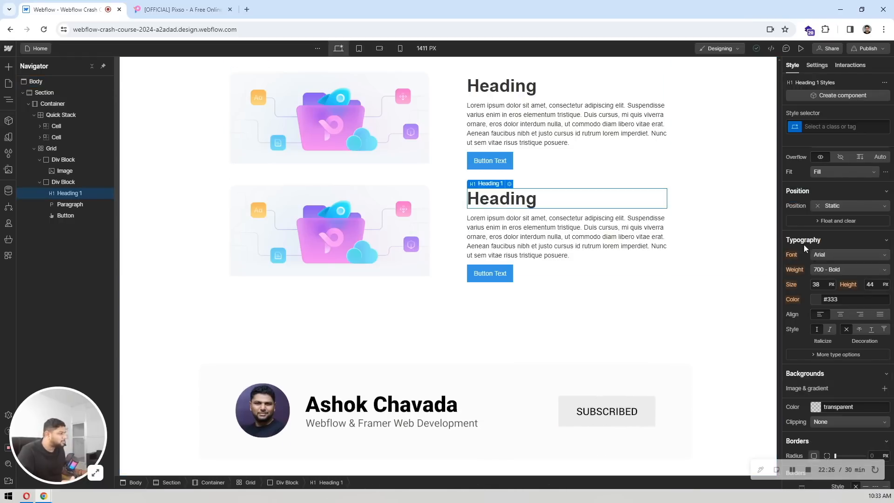
{"action": "left_click", "coordinate": [826, 300]}
{"action": "type", "text": "red"}
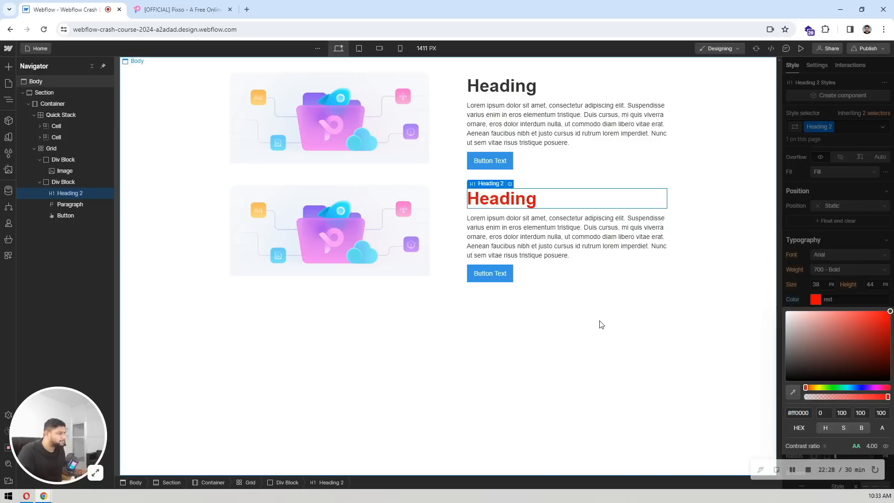
{"action": "left_click", "coordinate": [599, 325]}
Give the Grid's text Div Block a light pink background color, #fff5f5
{"action": "scroll", "coordinate": [808, 231], "scroll_direction": "down", "scroll_amount": 3}
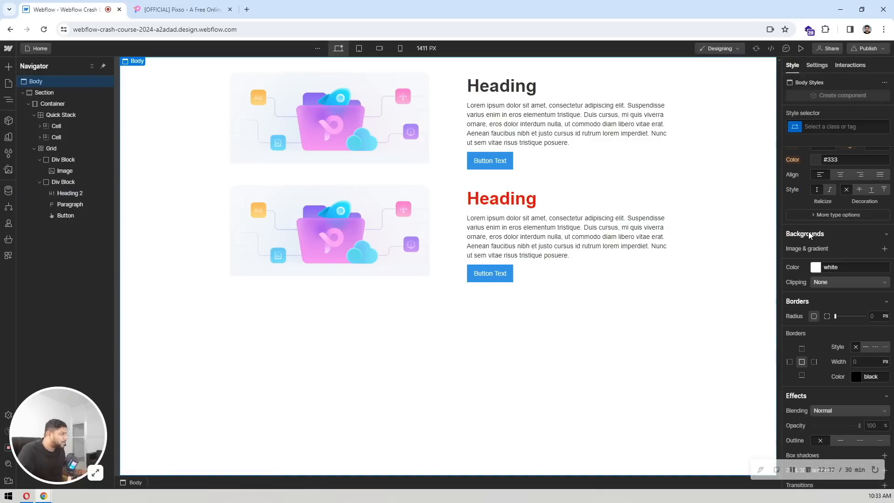
{"action": "scroll", "coordinate": [808, 231], "scroll_direction": "down", "scroll_amount": 1}
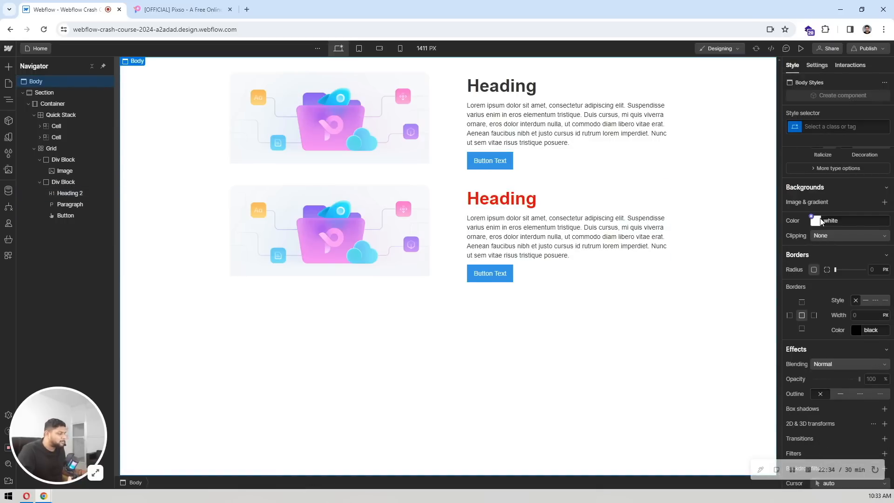
{"action": "left_click", "coordinate": [562, 213]}
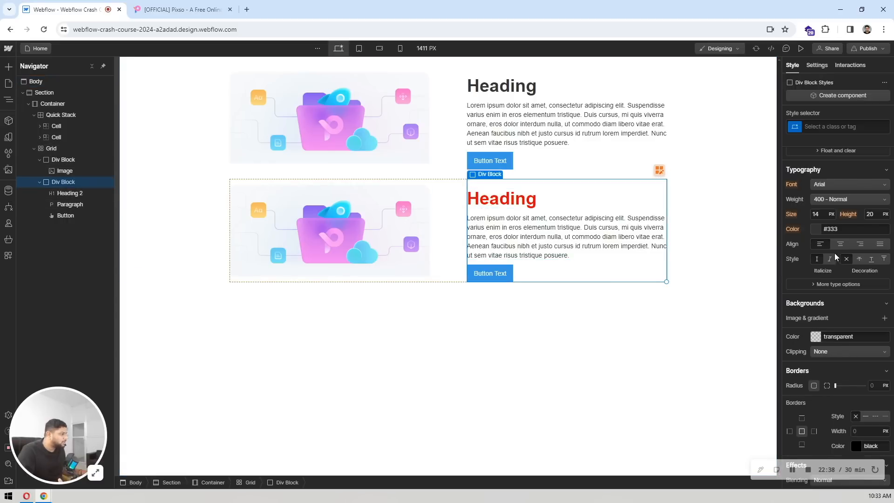
{"action": "scroll", "coordinate": [836, 253], "scroll_direction": "down", "scroll_amount": 3}
{"action": "scroll", "coordinate": [822, 266], "scroll_direction": "up", "scroll_amount": 2}
{"action": "left_click", "coordinate": [818, 280]}
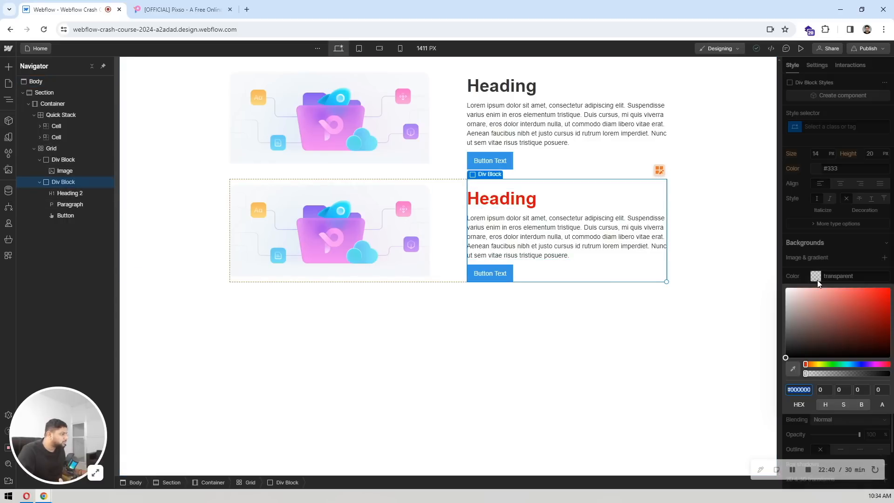
{"action": "left_click", "coordinate": [793, 288]}
{"action": "left_click_drag", "start_coordinate": [793, 284], "coordinate": [789, 278]}
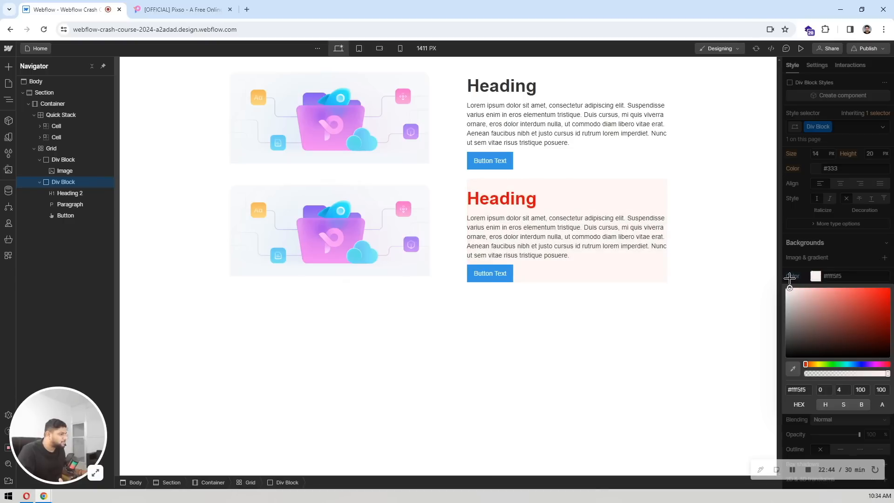
{"action": "left_click", "coordinate": [834, 238]}
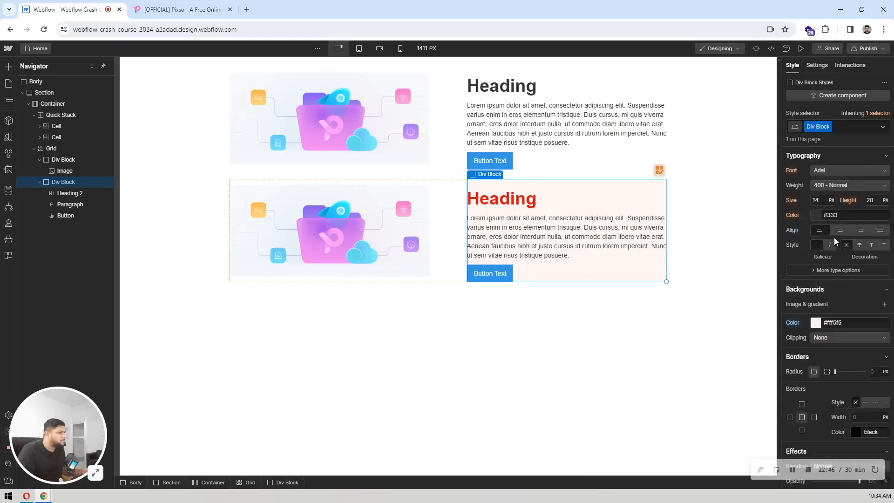
Set the left, right and bottom padding of the Grid's text Div Block to 26 px
{"action": "scroll", "coordinate": [838, 279], "scroll_direction": "up", "scroll_amount": 5}
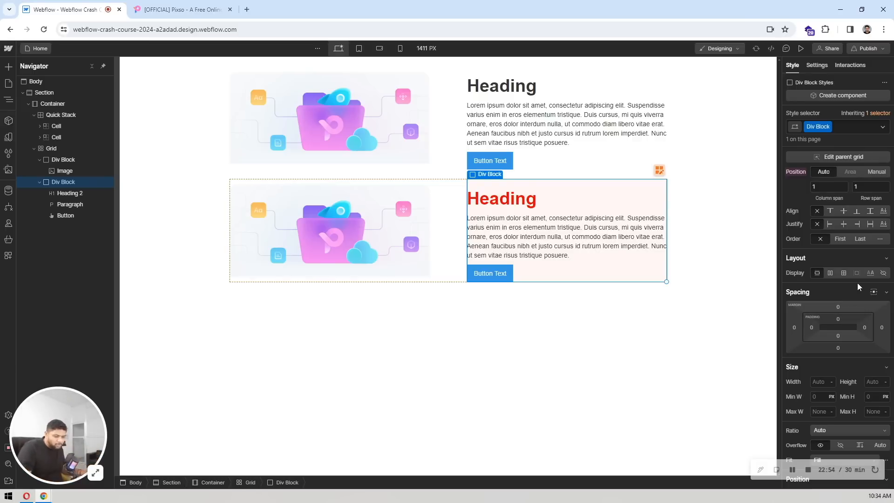
{"action": "left_click_drag", "start_coordinate": [811, 333], "coordinate": [823, 334]}
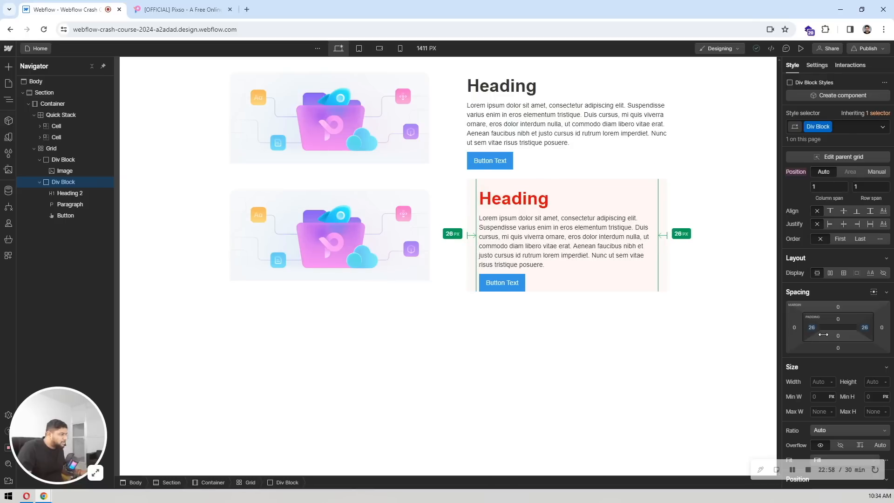
{"action": "left_click", "coordinate": [838, 336]}
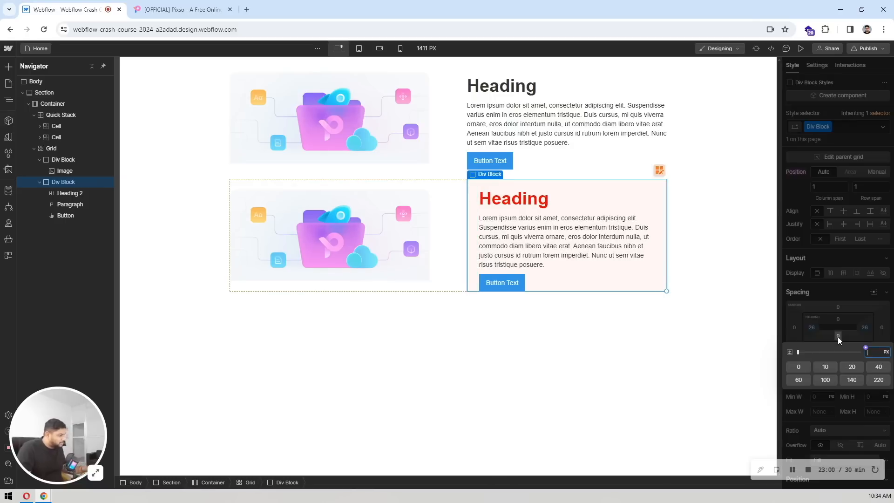
{"action": "type", "text": "26"}
{"action": "key", "text": "Return"}
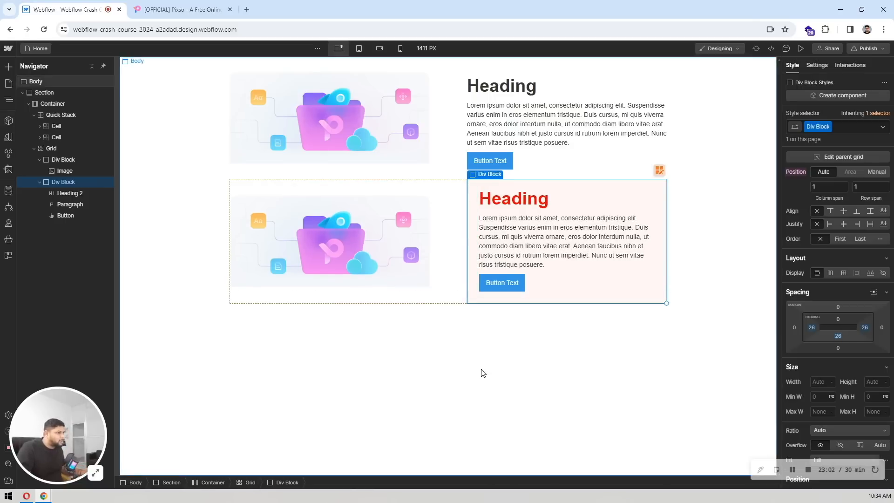
{"action": "left_click", "coordinate": [478, 357]}
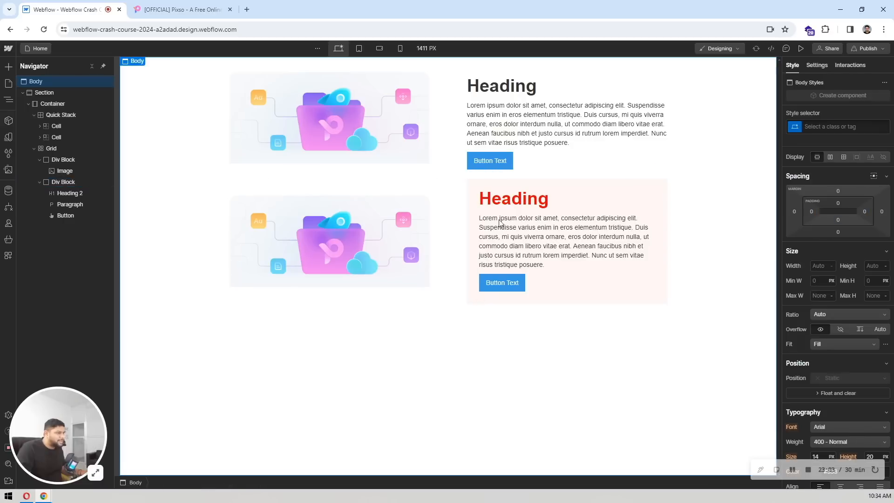
{"action": "left_click", "coordinate": [536, 199]}
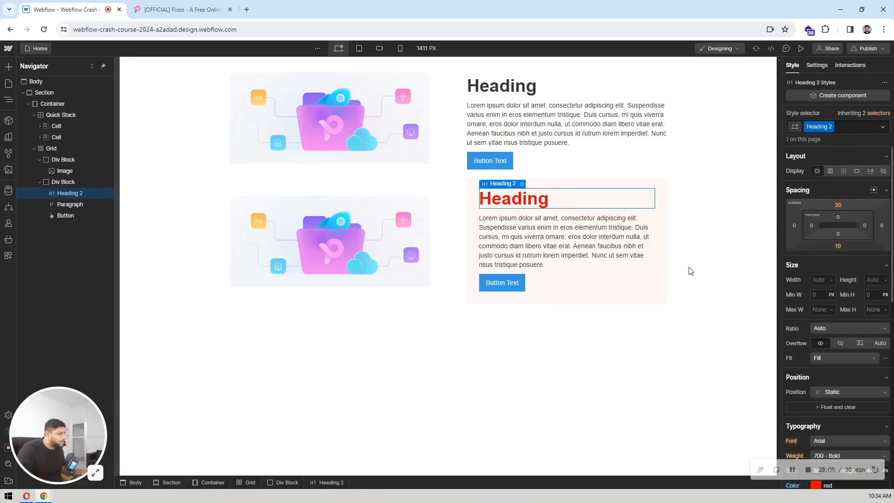
{"action": "left_click", "coordinate": [562, 299]}
{"action": "left_click", "coordinate": [359, 346]}
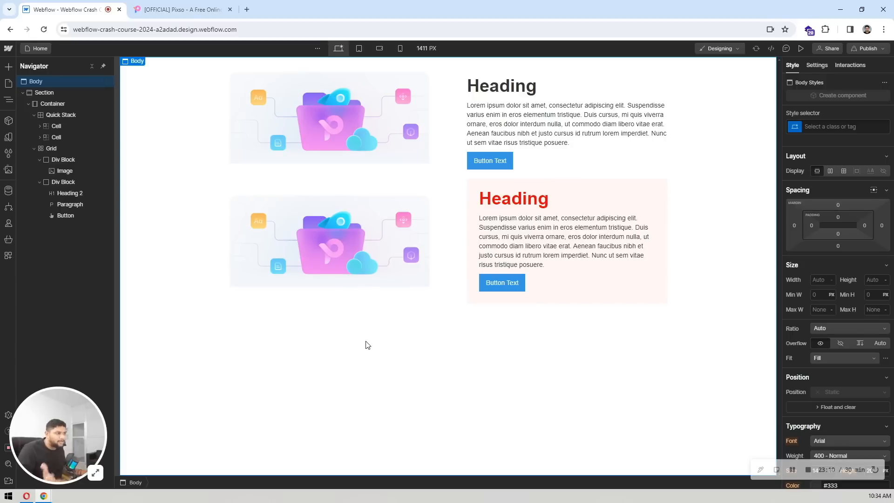
Add a dashed border 2 px wide in color #ff5b5b around the Grid's text Div Block
{"action": "left_click", "coordinate": [491, 301]}
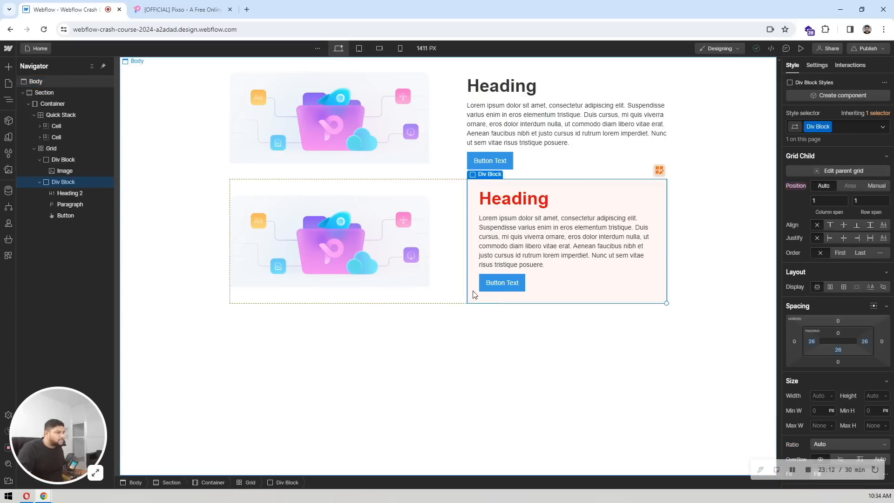
{"action": "scroll", "coordinate": [876, 240], "scroll_direction": "down", "scroll_amount": 10}
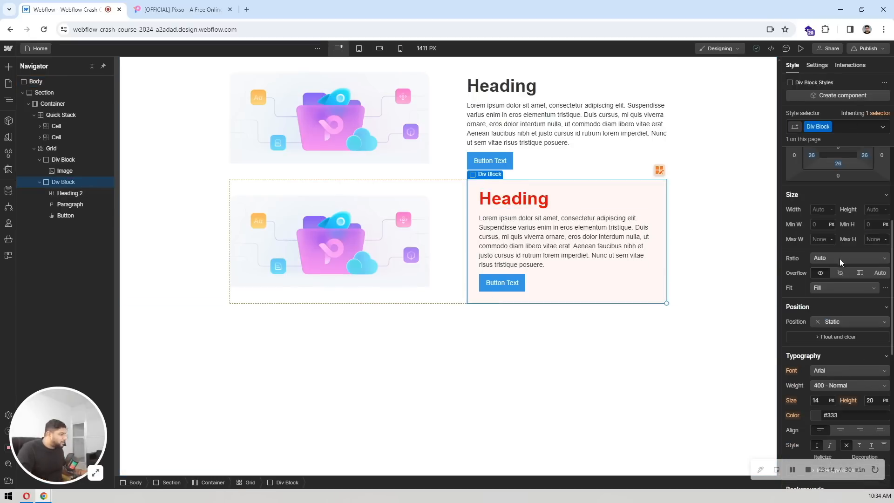
{"action": "scroll", "coordinate": [834, 246], "scroll_direction": "down", "scroll_amount": 1}
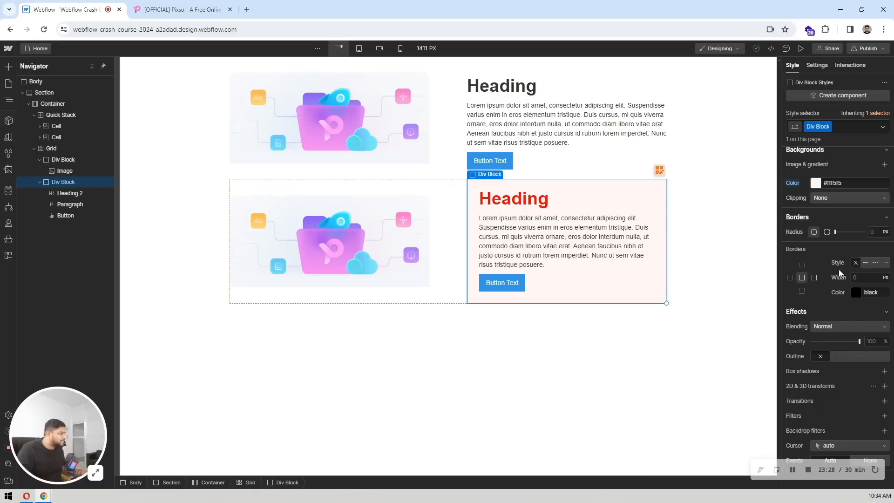
{"action": "left_click", "coordinate": [864, 263]}
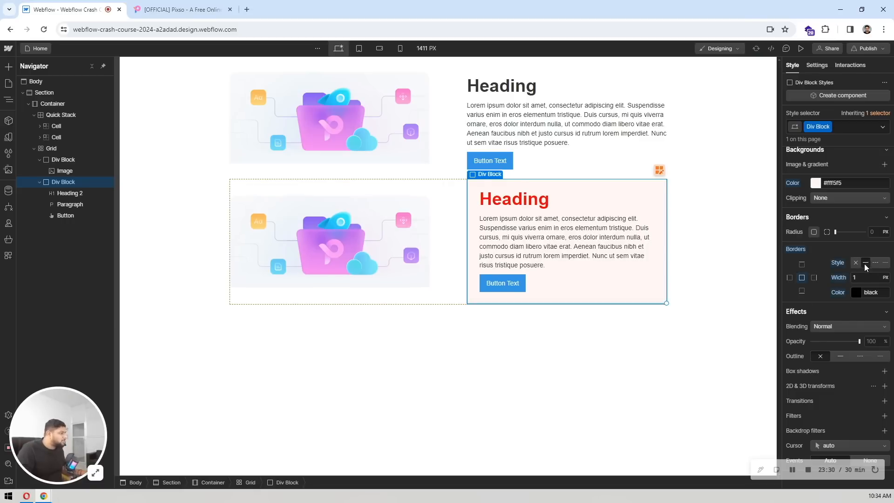
{"action": "left_click", "coordinate": [871, 263]}
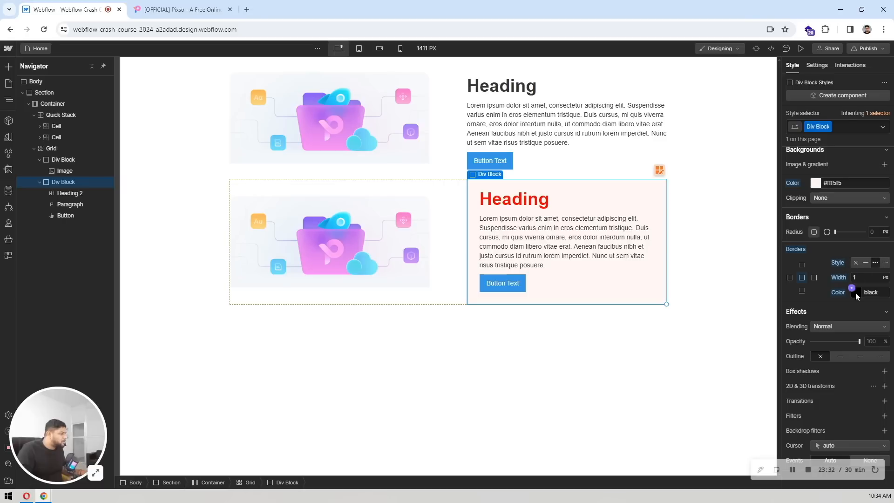
{"action": "left_click", "coordinate": [856, 292]}
{"action": "left_click", "coordinate": [852, 305]}
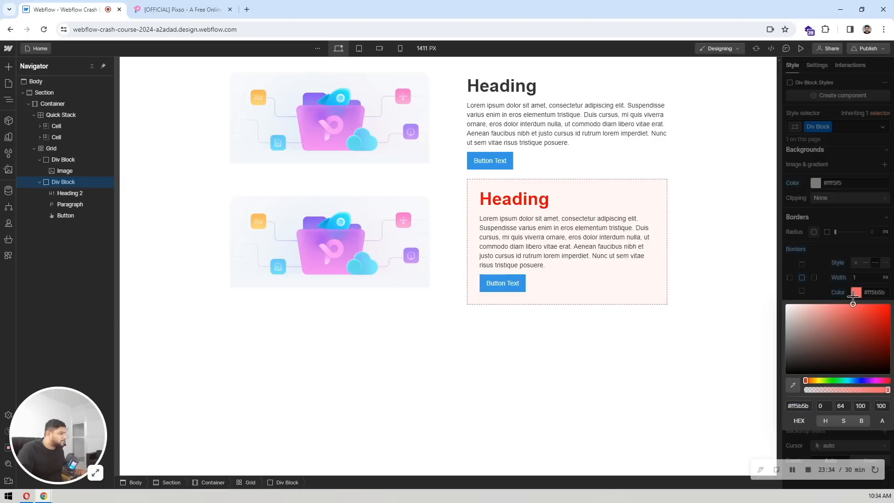
{"action": "left_click", "coordinate": [842, 267]}
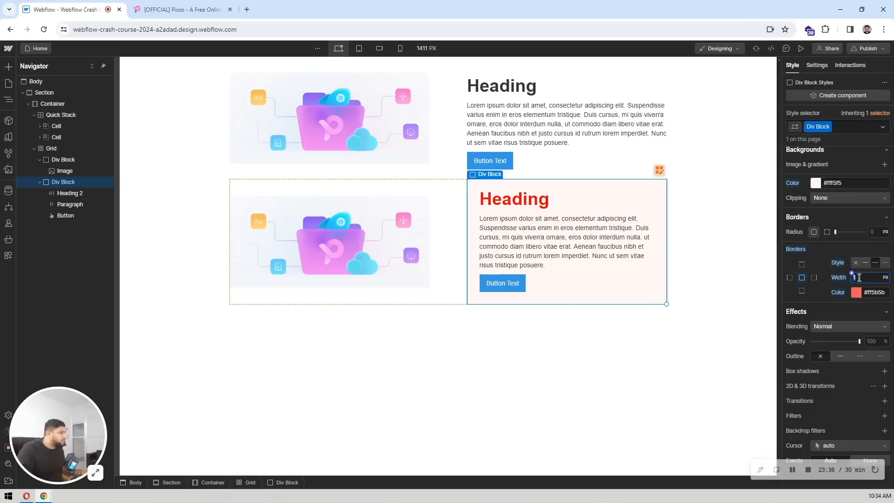
{"action": "left_click", "coordinate": [860, 277]}
{"action": "type", "text": "2"}
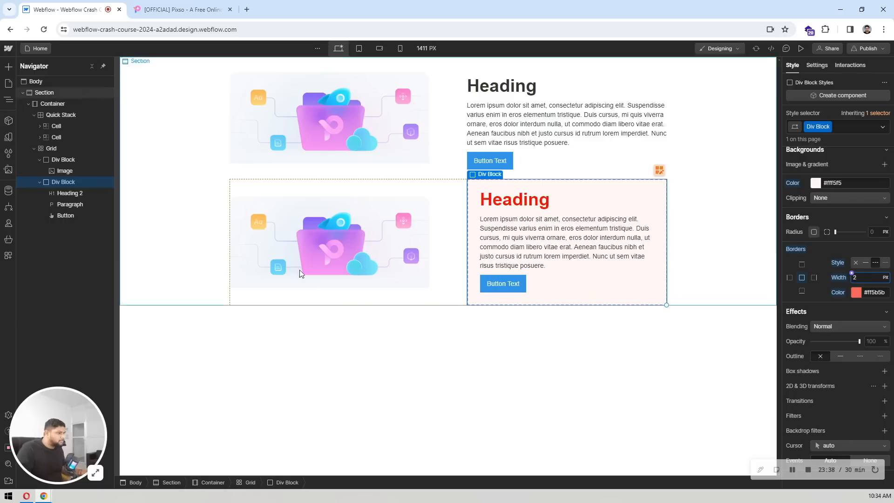
Round the corners of the Grid's text Div Block with a 16 px border radius
{"action": "left_click", "coordinate": [352, 174]}
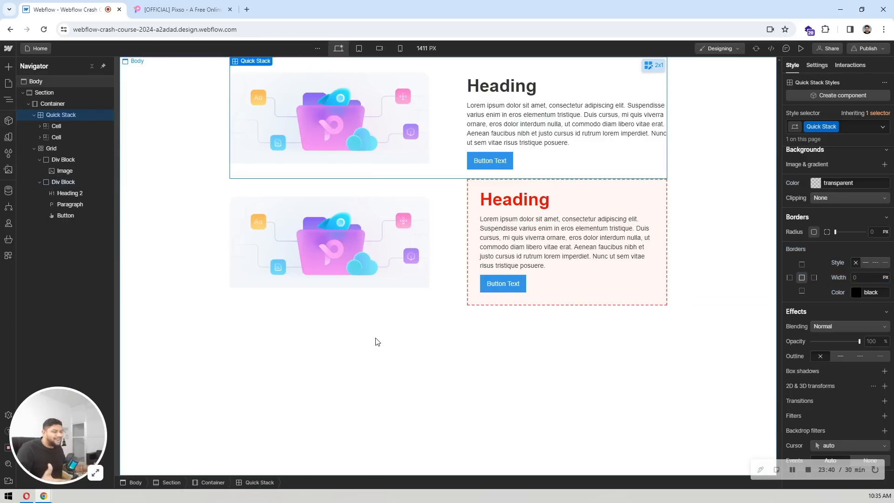
{"action": "left_click", "coordinate": [628, 292]}
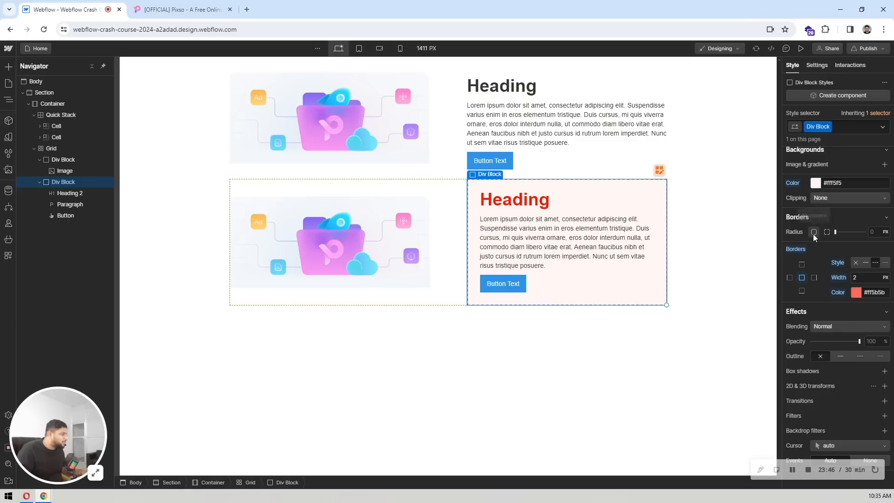
{"action": "left_click", "coordinate": [876, 235]}
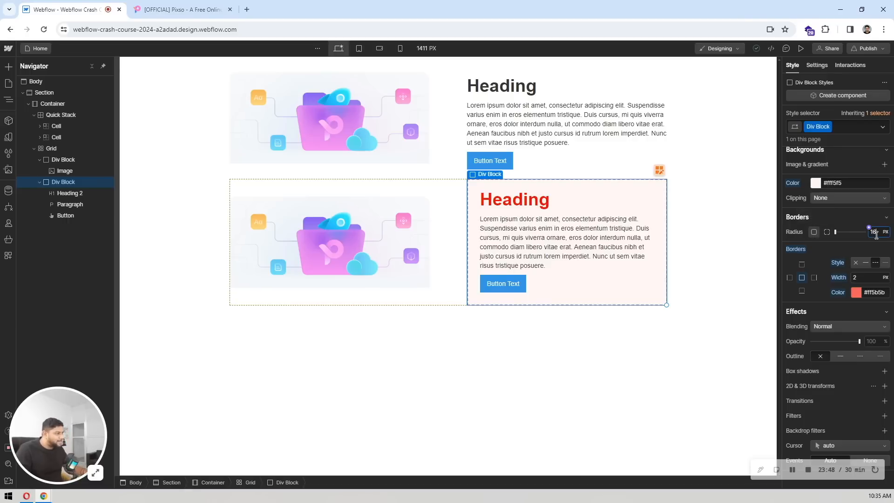
{"action": "type", "text": "16"}
{"action": "left_click", "coordinate": [558, 110]}
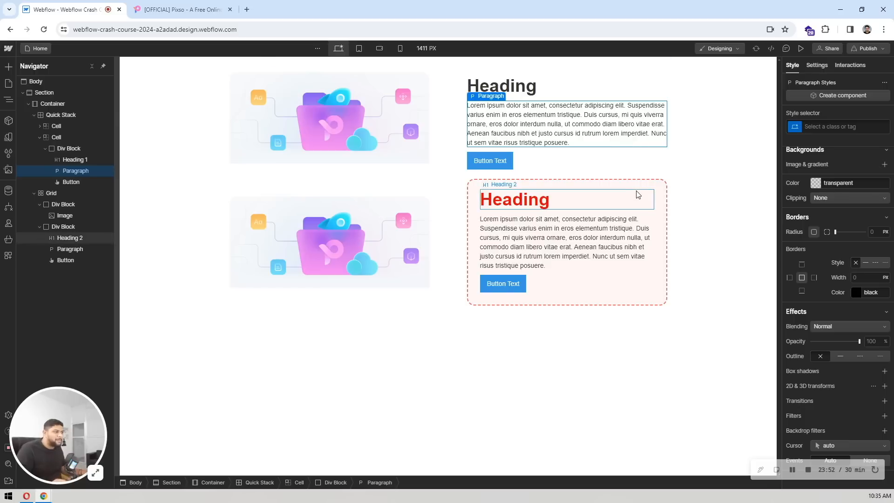
Try adding a Move transform to the Grid's text Div Block and reset it
{"action": "left_click", "coordinate": [660, 195]}
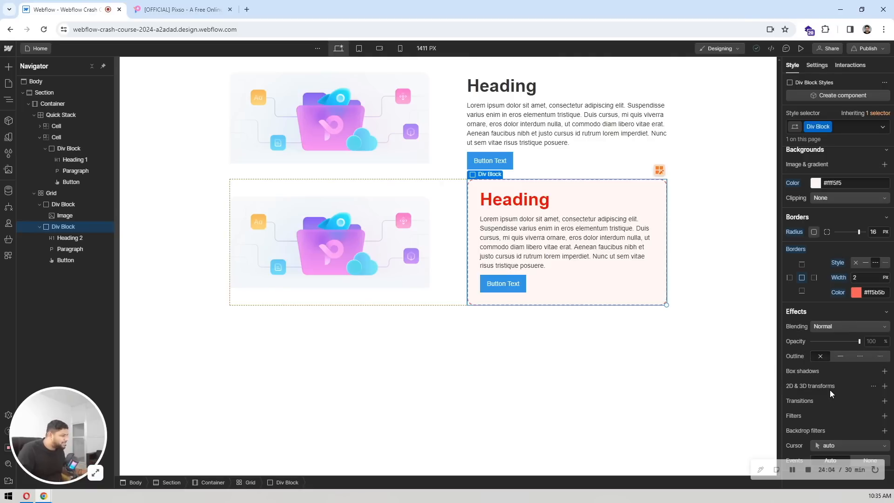
{"action": "left_click", "coordinate": [884, 387]}
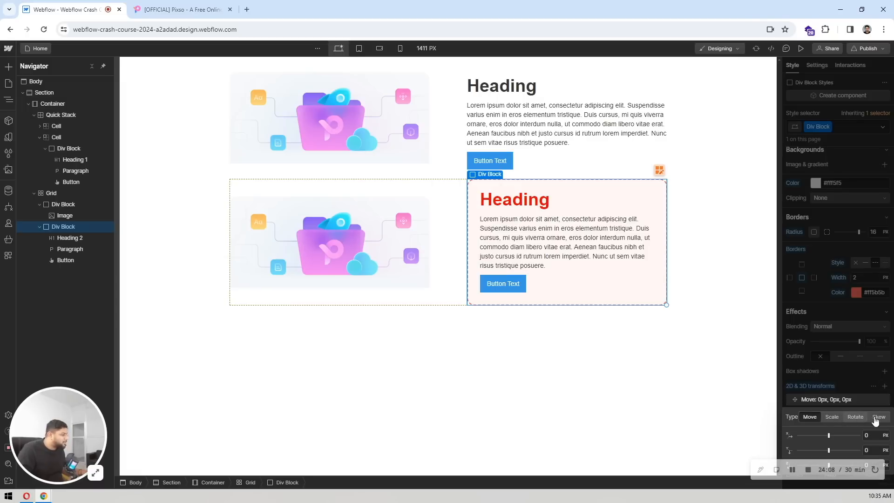
{"action": "left_click", "coordinate": [843, 380]}
{"action": "left_click", "coordinate": [822, 388]}
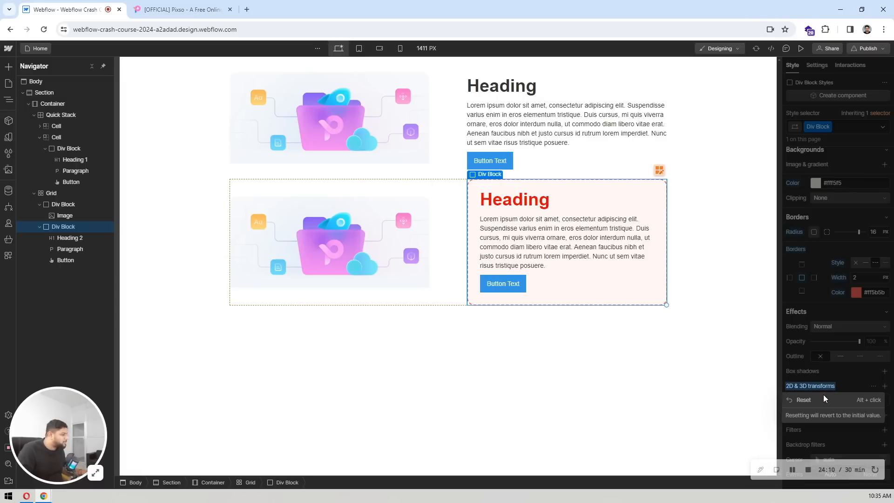
{"action": "left_click", "coordinate": [823, 395]}
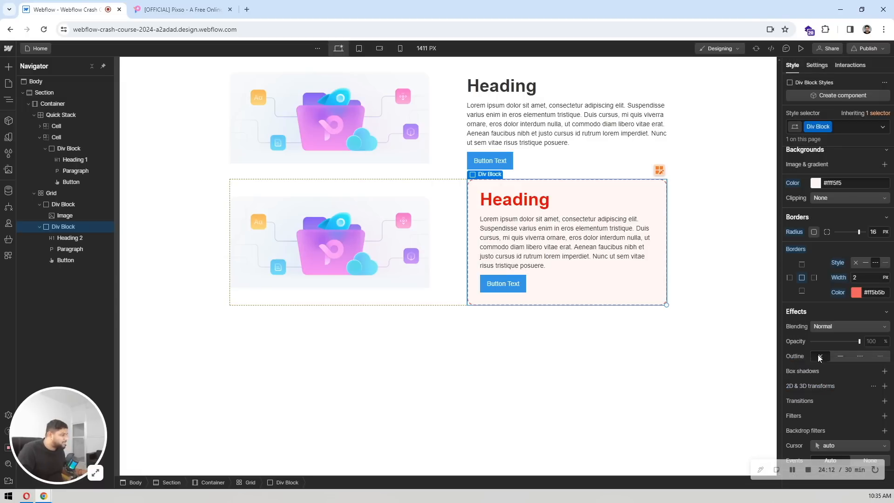
{"action": "left_click", "coordinate": [796, 249]}
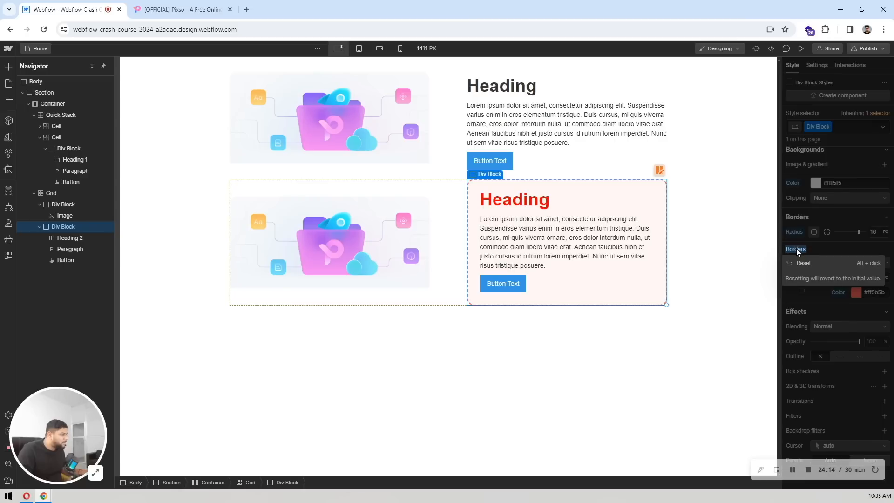
{"action": "left_click", "coordinate": [793, 311]}
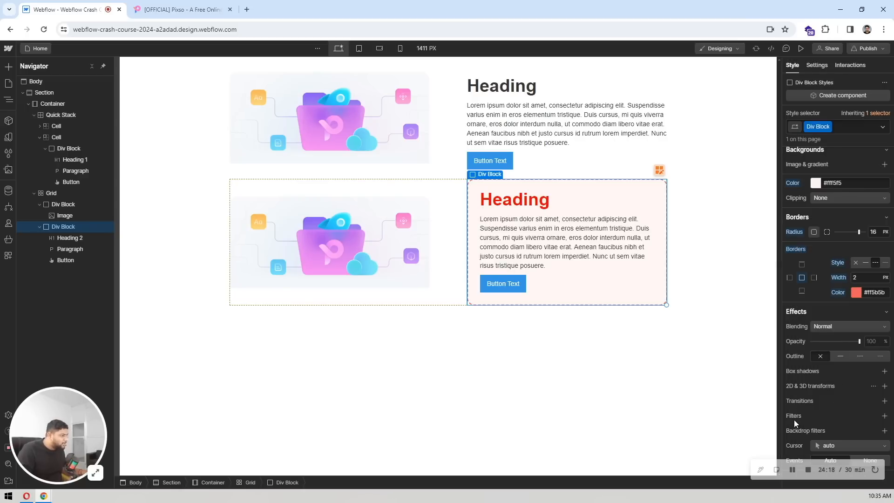
Try a 5 px Blur filter on the Grid's text Div Block and reset the filters
{"action": "left_click", "coordinate": [884, 416]}
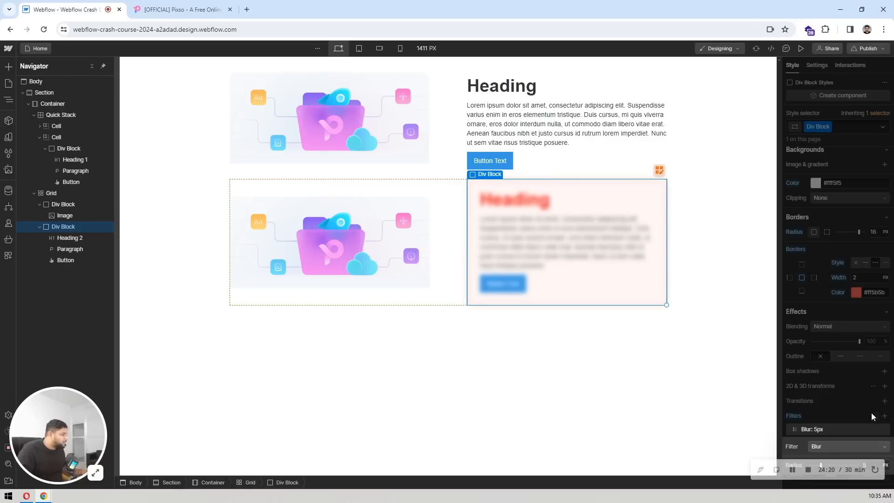
{"action": "left_click", "coordinate": [823, 443]}
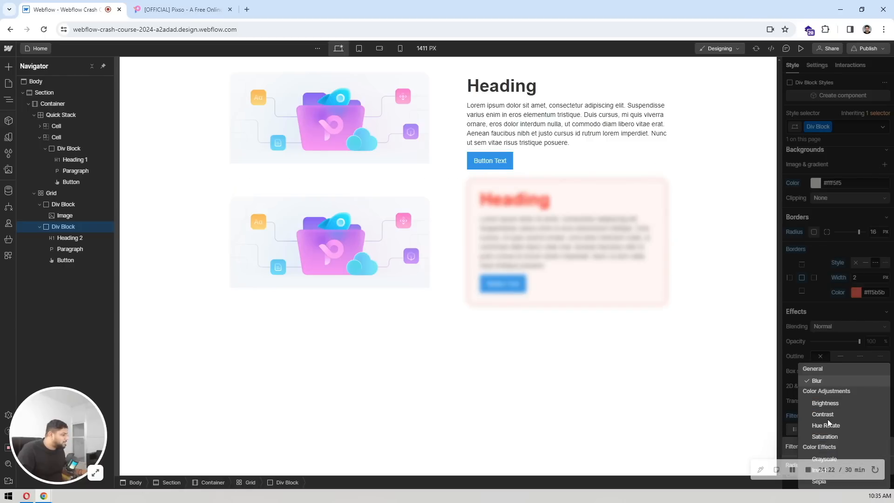
{"action": "left_click", "coordinate": [834, 350]}
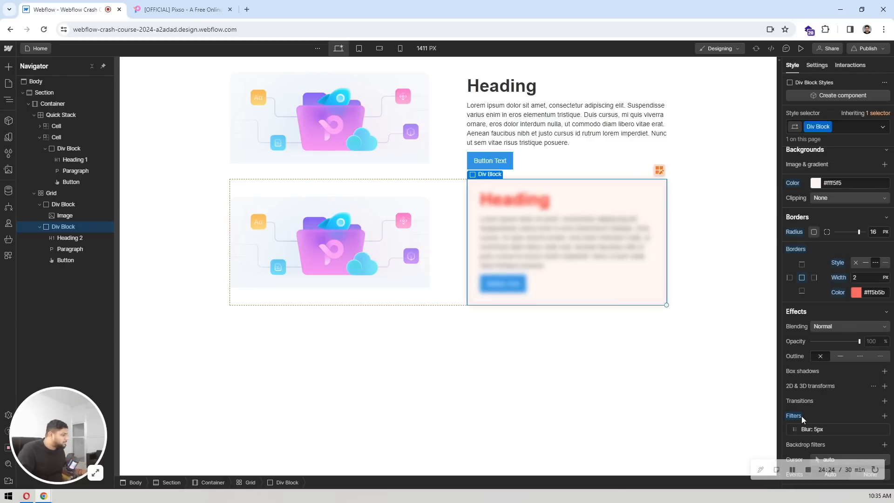
{"action": "left_click", "coordinate": [800, 416]}
{"action": "left_click", "coordinate": [817, 430]}
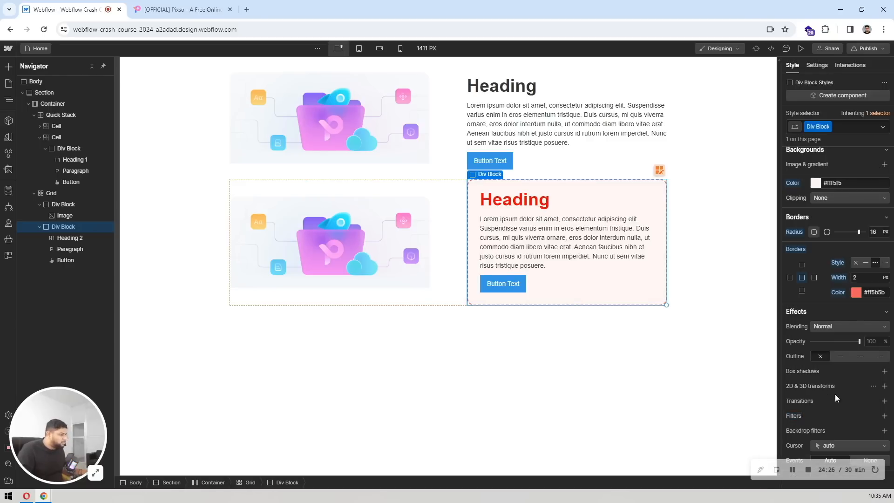
Try the pointer cursor on the Grid's text Div Block, preview the page, and reset the cursor setting
{"action": "left_click", "coordinate": [820, 445]}
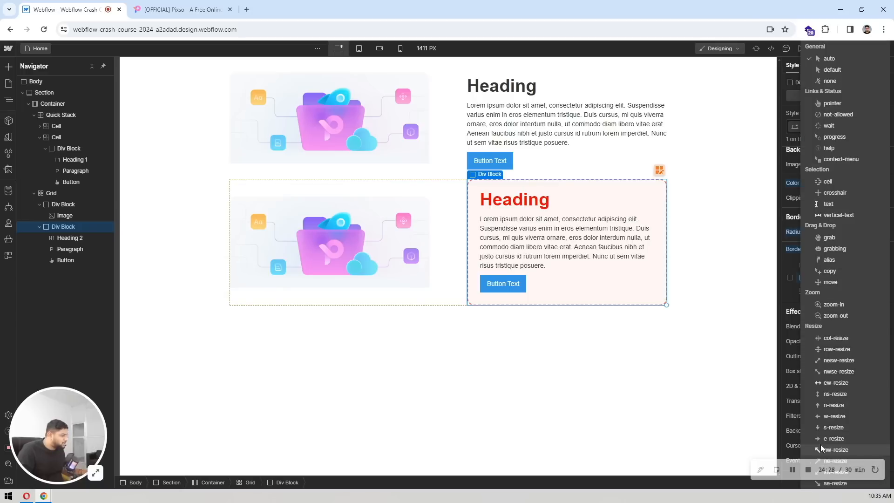
{"action": "left_click", "coordinate": [828, 103]}
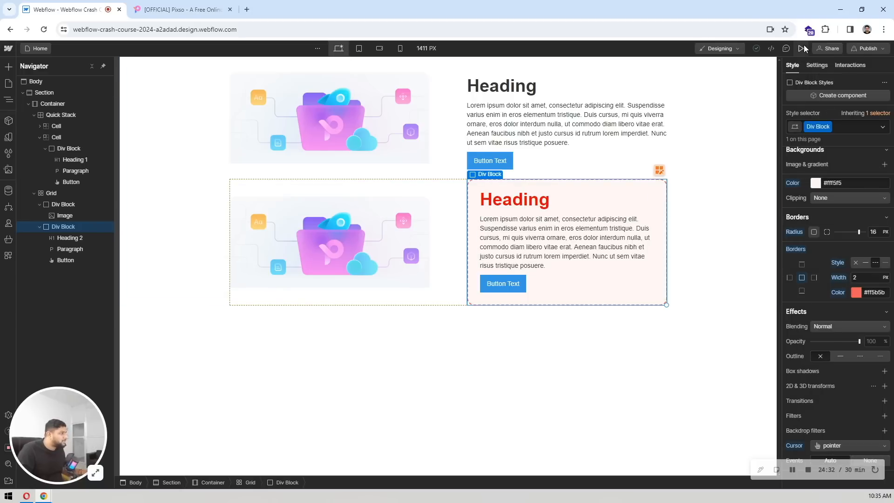
{"action": "left_click", "coordinate": [801, 48]}
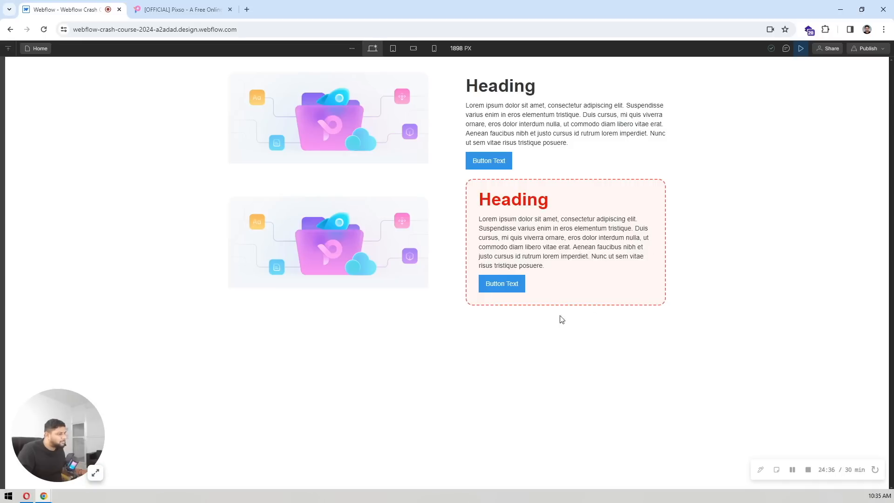
{"action": "left_click", "coordinate": [801, 48]}
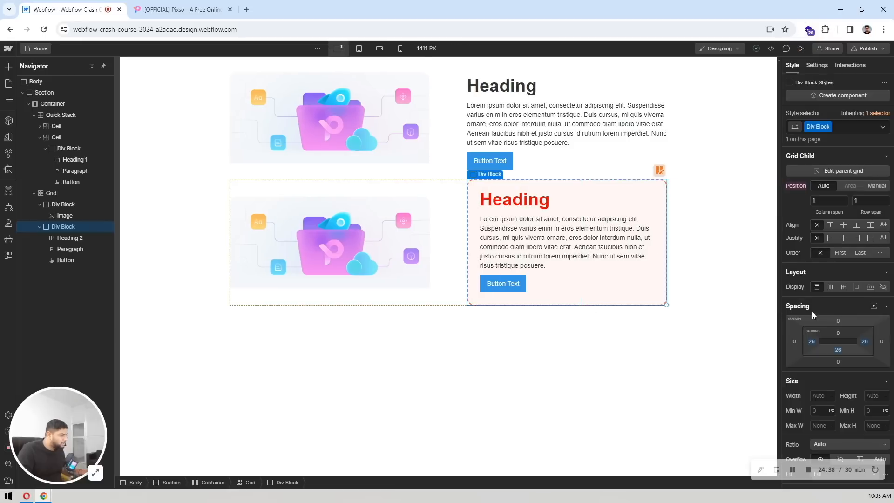
{"action": "scroll", "coordinate": [834, 396], "scroll_direction": "down", "scroll_amount": 5}
{"action": "left_click", "coordinate": [793, 446]}
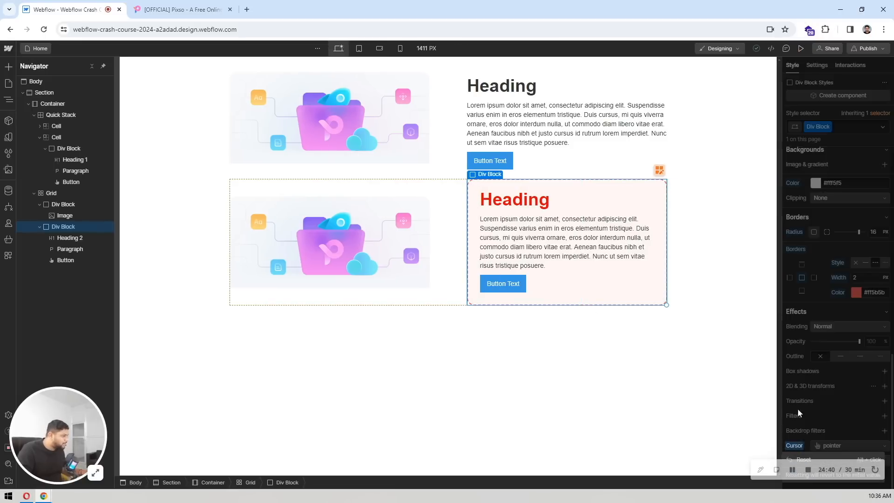
{"action": "left_click", "coordinate": [809, 456]}
Open the settings of the Grid's text Div Block, hide the element and make it visible again
{"action": "scroll", "coordinate": [826, 410], "scroll_direction": "up", "scroll_amount": 10}
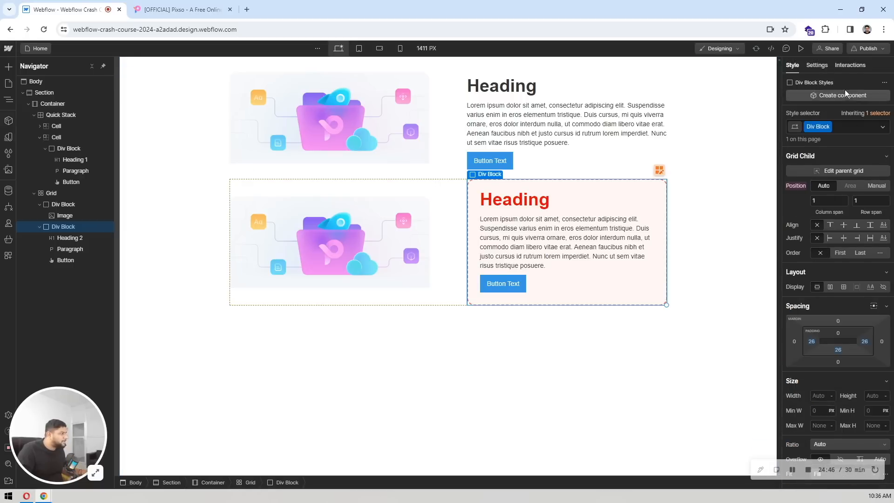
{"action": "left_click", "coordinate": [816, 64]}
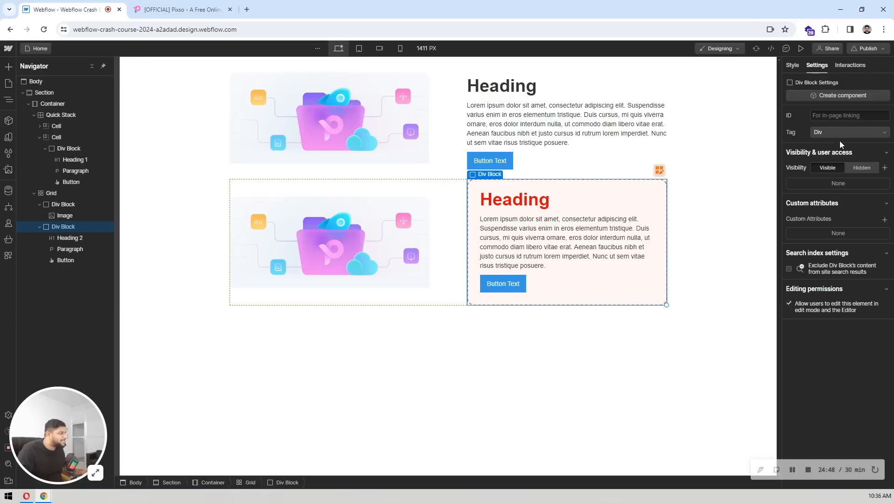
{"action": "left_click", "coordinate": [831, 116]}
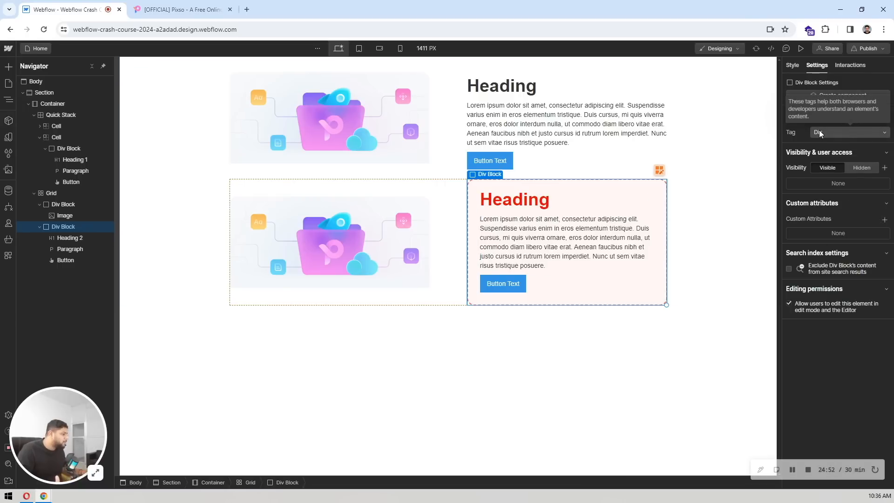
{"action": "left_click", "coordinate": [861, 169]}
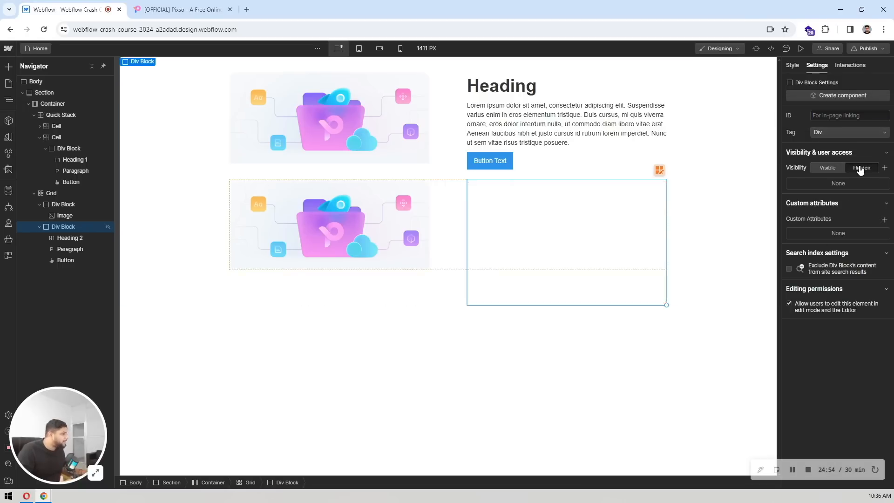
{"action": "left_click", "coordinate": [826, 168]}
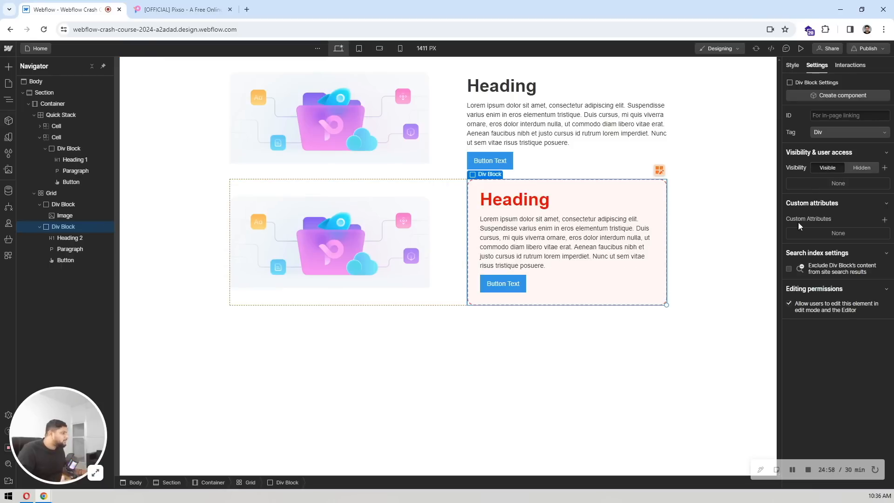
Add an empty custom attribute to the Grid's text Div Block and remove it
{"action": "left_click", "coordinate": [884, 219]}
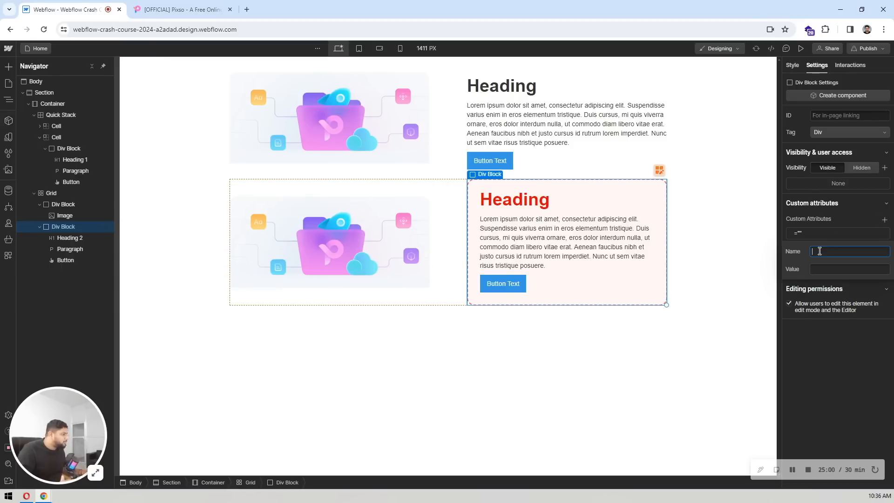
{"action": "left_click", "coordinate": [825, 373]}
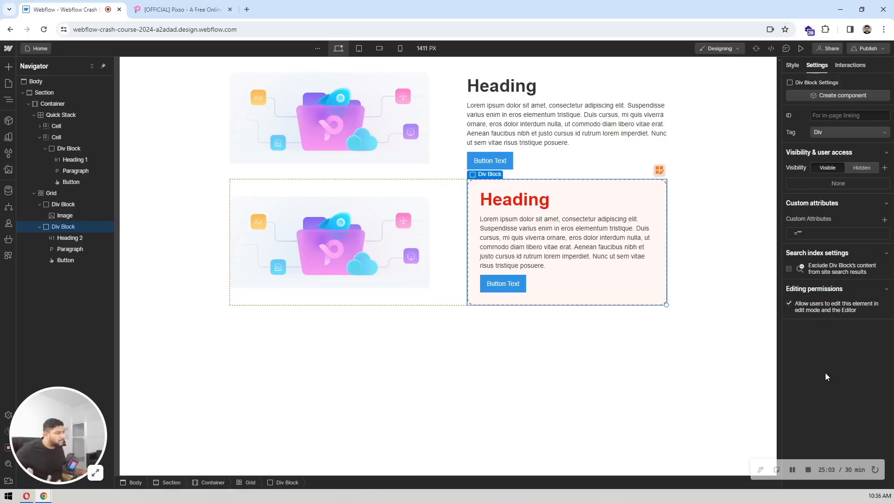
{"action": "left_click", "coordinate": [882, 233]}
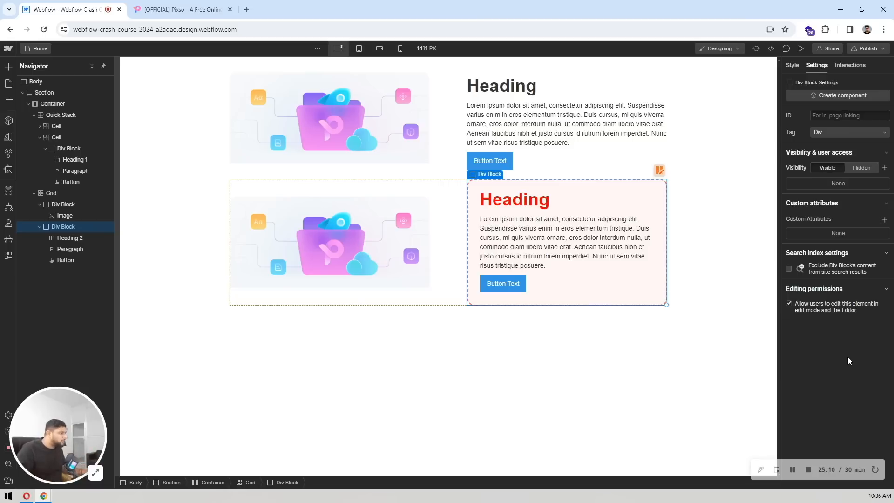
Add a Scroll into view interaction to the Grid's text Div Block with a Slide in action from the bottom
{"action": "left_click", "coordinate": [851, 68]}
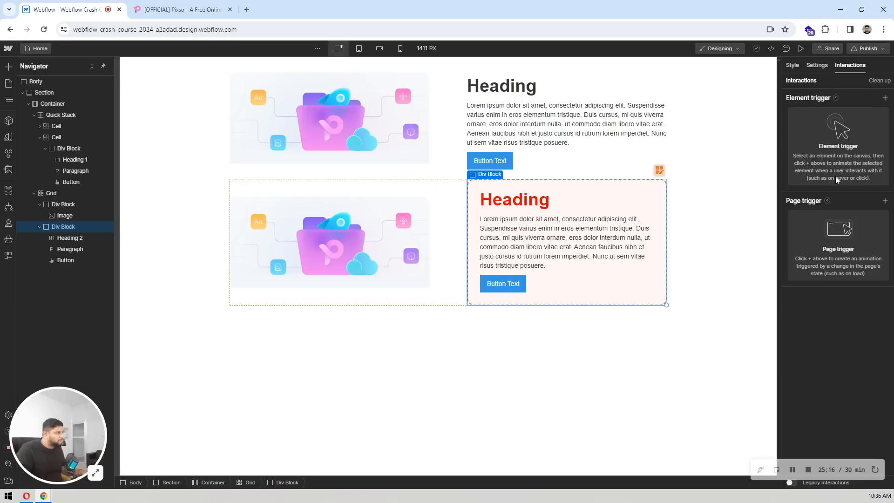
{"action": "left_click", "coordinate": [885, 98]}
{"action": "left_click", "coordinate": [814, 147]}
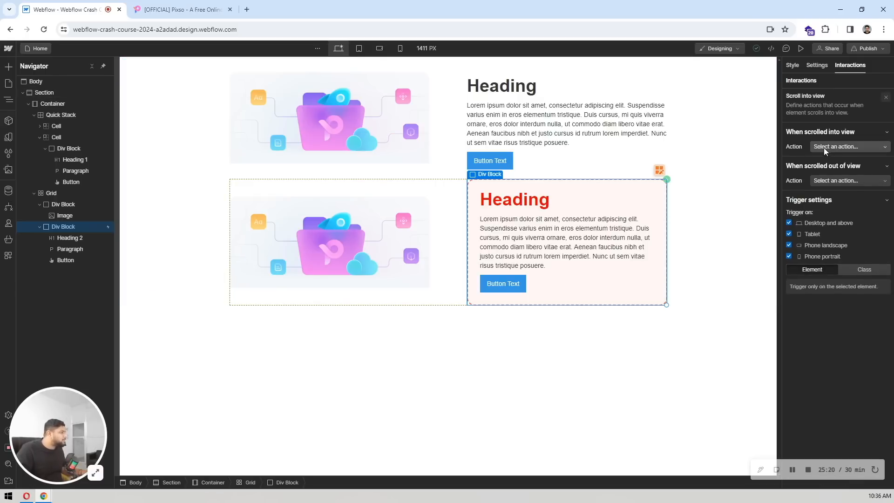
{"action": "left_click", "coordinate": [823, 147]}
{"action": "left_click", "coordinate": [824, 201]}
{"action": "left_click", "coordinate": [833, 175]}
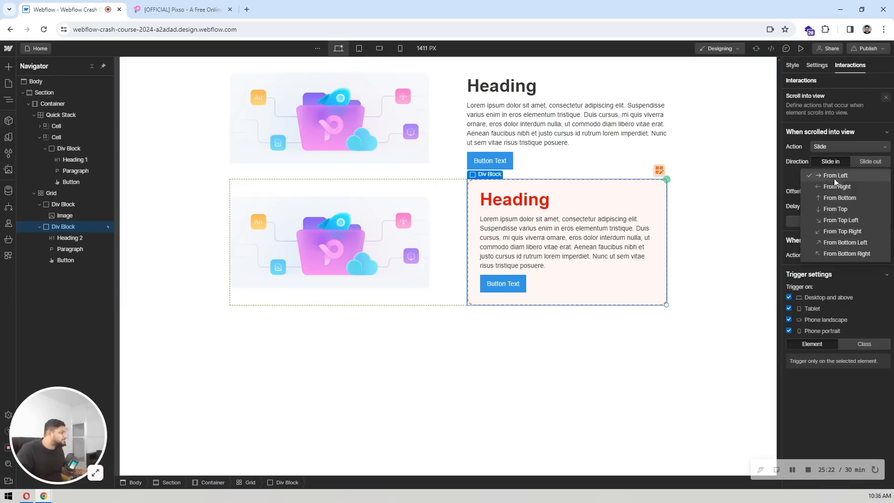
{"action": "left_click", "coordinate": [831, 198]}
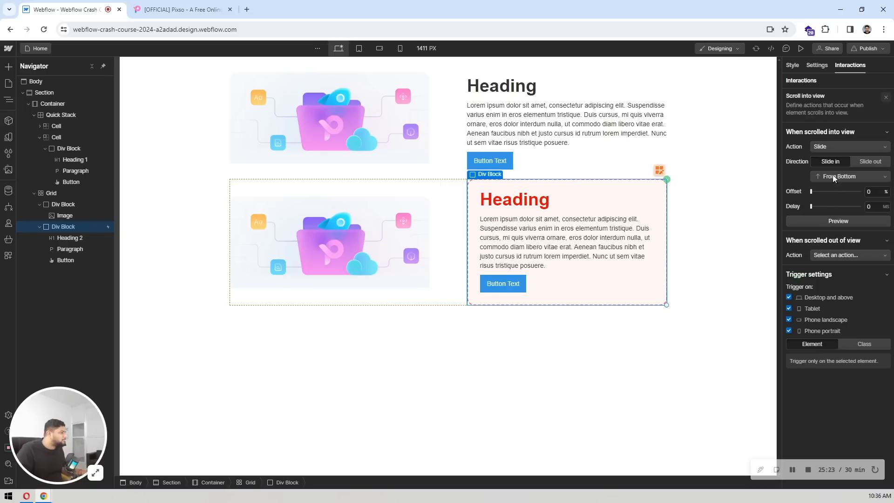
Preview the page to watch the text Div Block's slide-in animation, and return to the design view
{"action": "left_click", "coordinate": [799, 49]}
{"action": "left_click", "coordinate": [800, 50]}
{"action": "left_click", "coordinate": [800, 50]}
{"action": "left_click", "coordinate": [800, 49]}
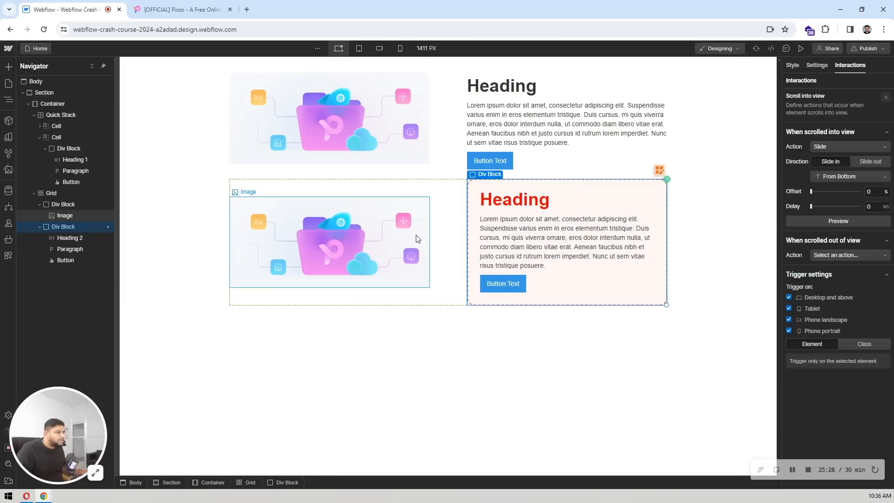
{"action": "left_click", "coordinate": [406, 195]}
{"action": "left_click", "coordinate": [885, 98]}
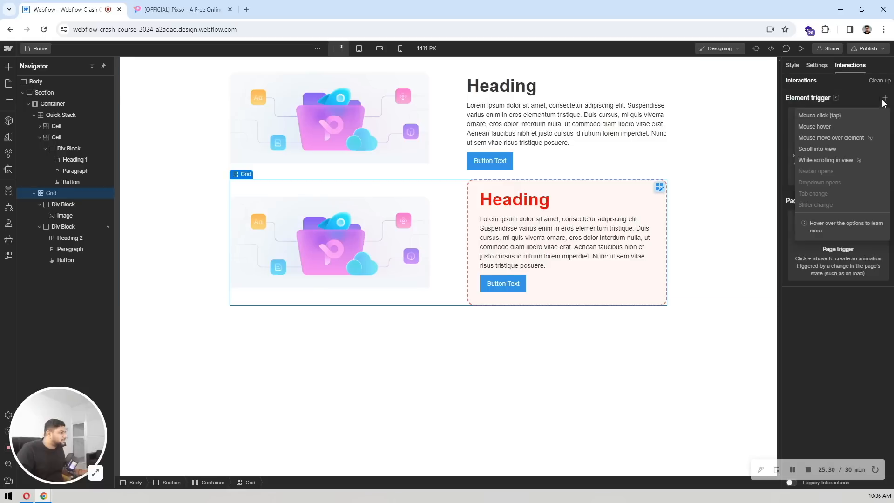
{"action": "left_click", "coordinate": [829, 147]}
{"action": "left_click", "coordinate": [828, 147]}
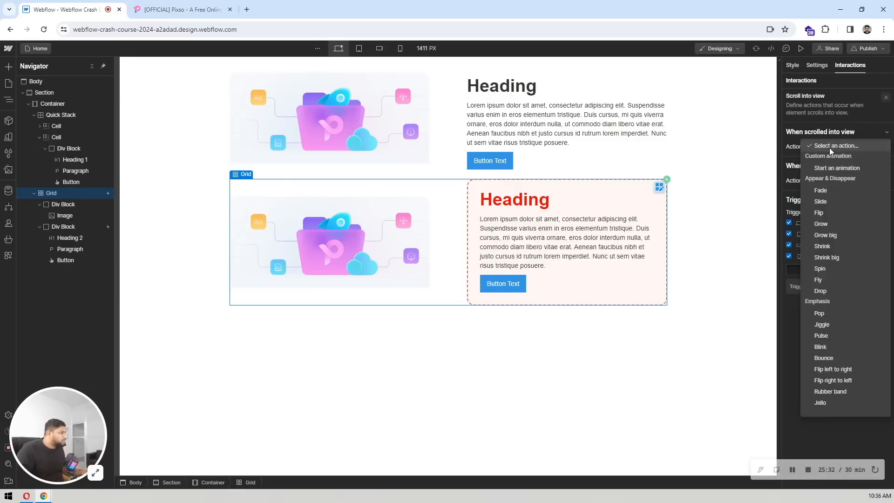
{"action": "left_click", "coordinate": [821, 202]}
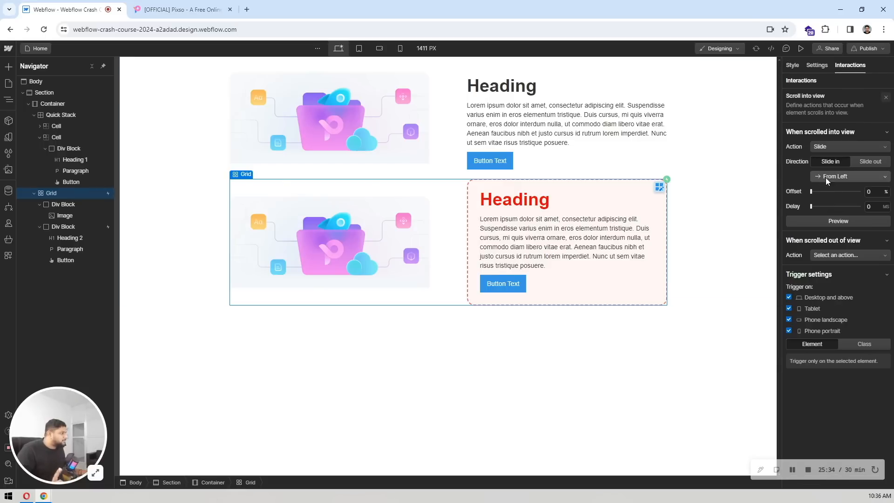
{"action": "left_click", "coordinate": [838, 221]}
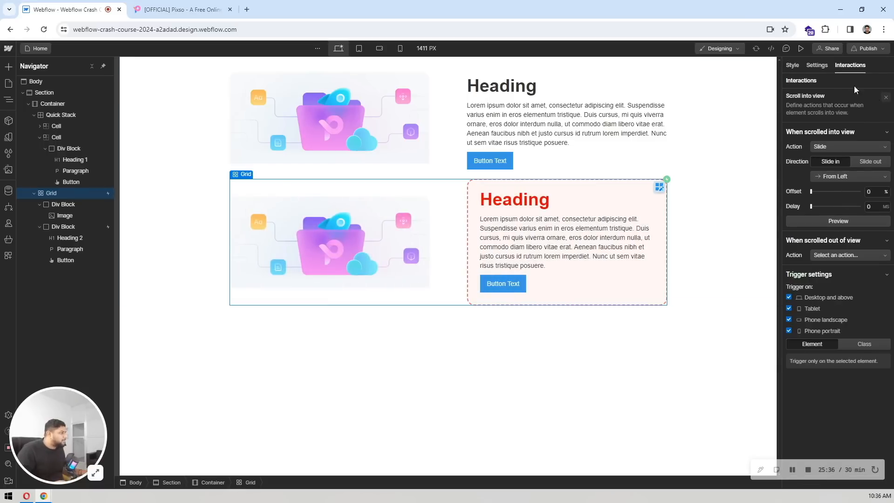
{"action": "left_click", "coordinate": [885, 98]}
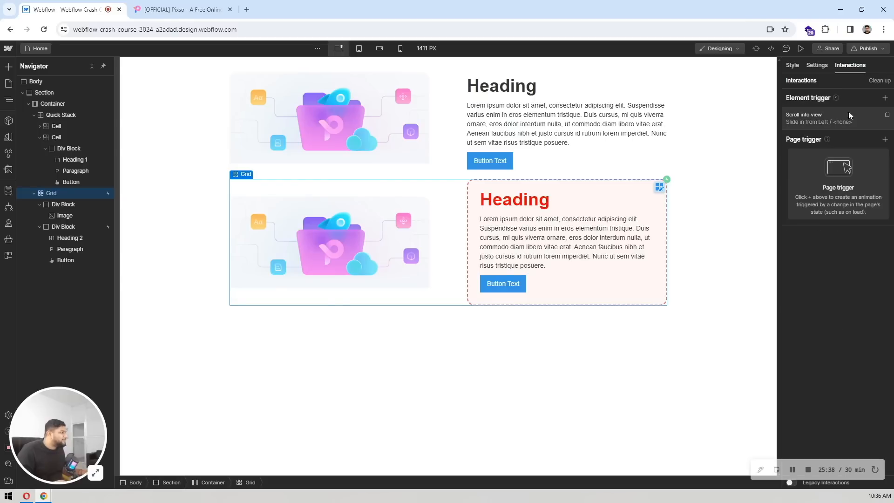
{"action": "left_click", "coordinate": [888, 116]}
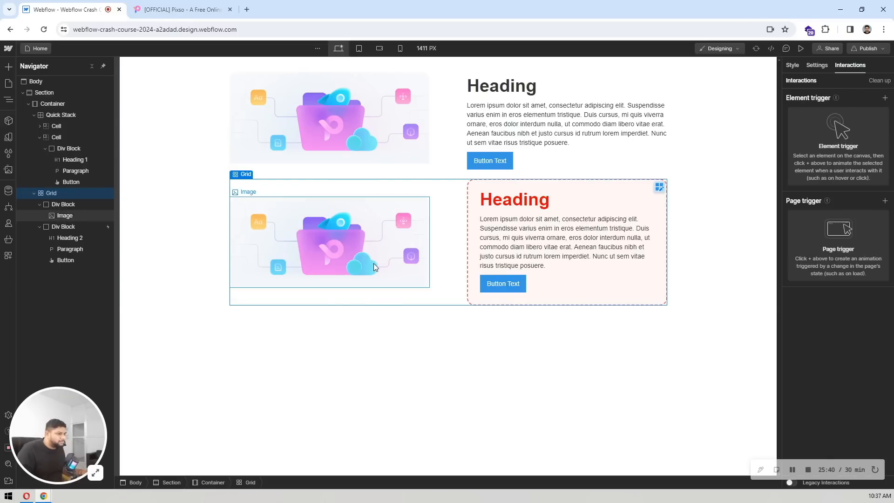
Add a Scroll into view interaction to the Grid's Image with a Slide in action from the left, and preview it
{"action": "left_click", "coordinate": [392, 267]}
{"action": "left_click", "coordinate": [885, 98]}
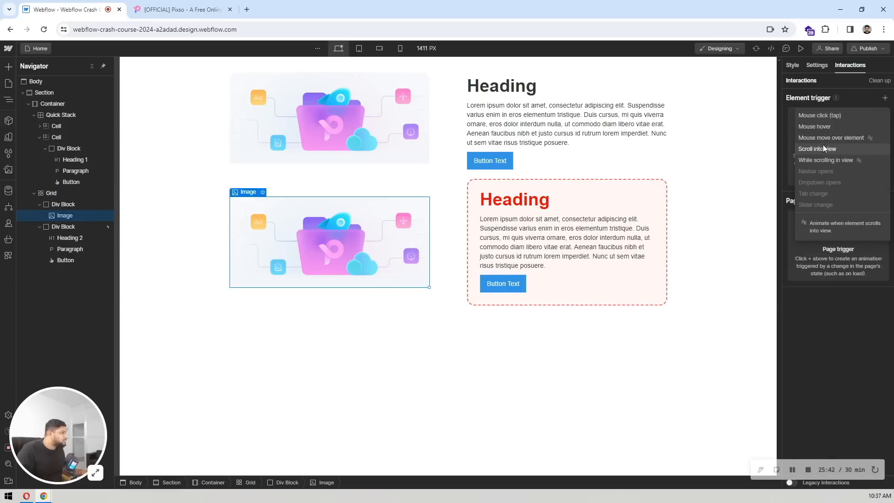
{"action": "left_click", "coordinate": [823, 144]}
{"action": "left_click", "coordinate": [829, 144]}
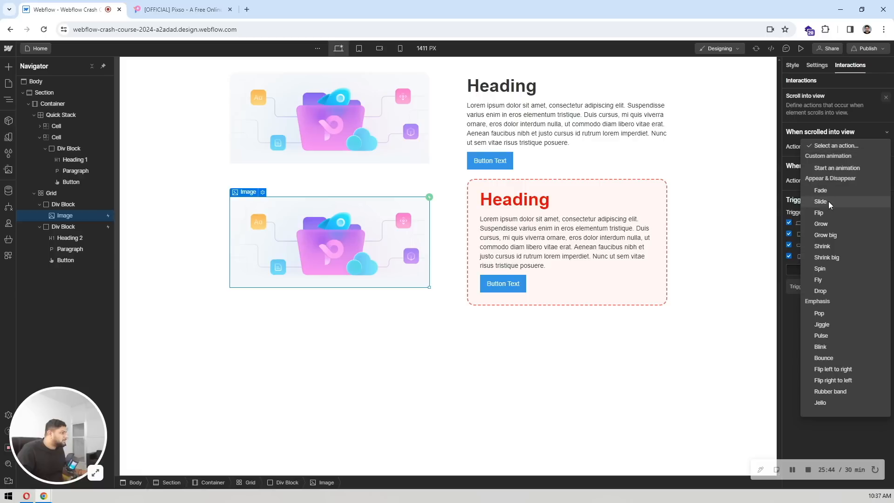
{"action": "left_click", "coordinate": [828, 201]}
{"action": "left_click", "coordinate": [845, 219]}
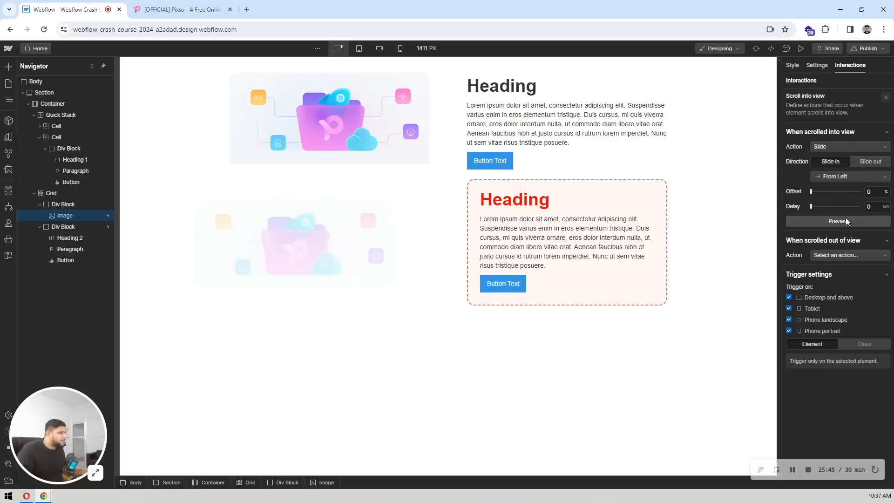
Preview the page to watch the Grid's image and text block slide in, and return to the design view
{"action": "left_click", "coordinate": [802, 49]}
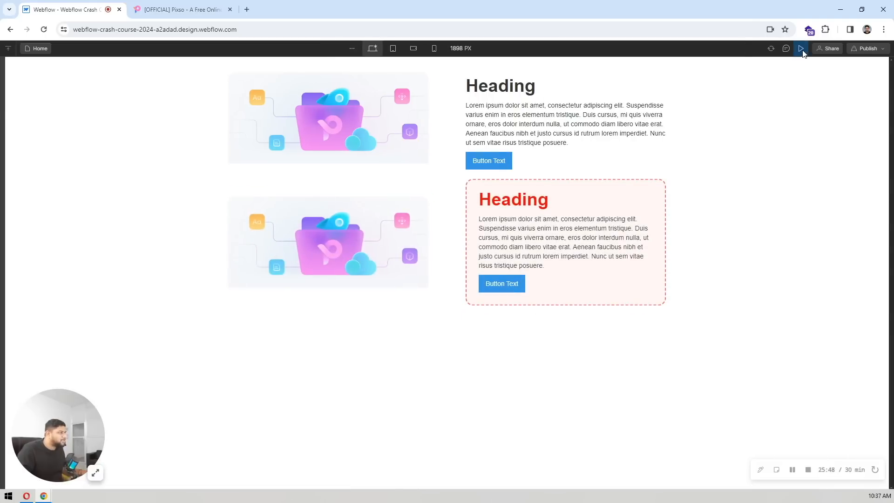
{"action": "left_click", "coordinate": [802, 51]}
{"action": "left_click", "coordinate": [802, 50]}
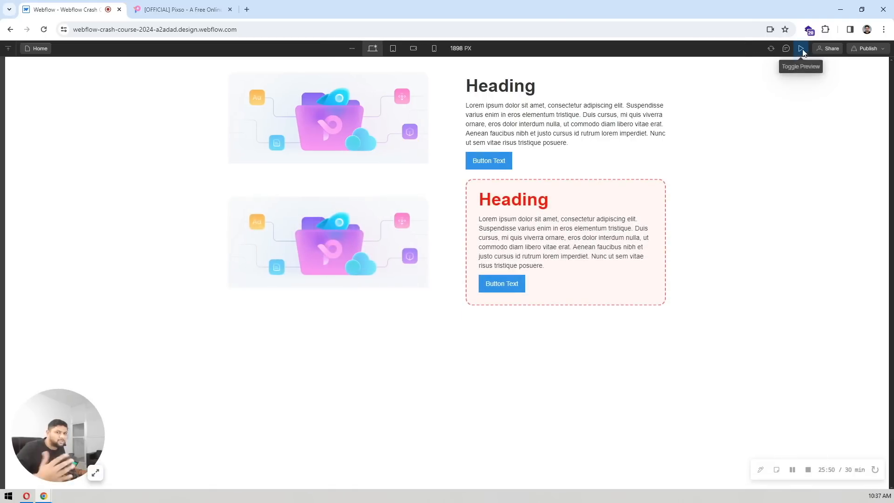
{"action": "left_click", "coordinate": [802, 49]}
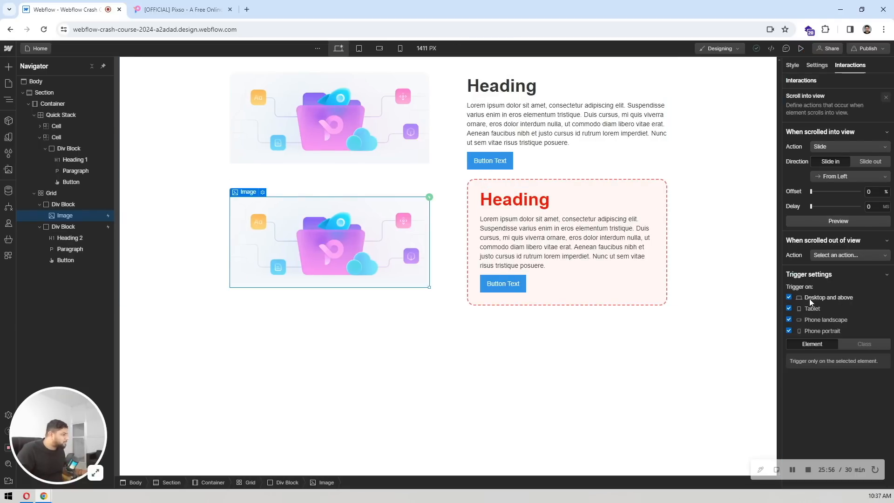
Disable the Image interaction's trigger for phone landscape and phone portrait, and deselect the image
{"action": "left_click", "coordinate": [816, 331]}
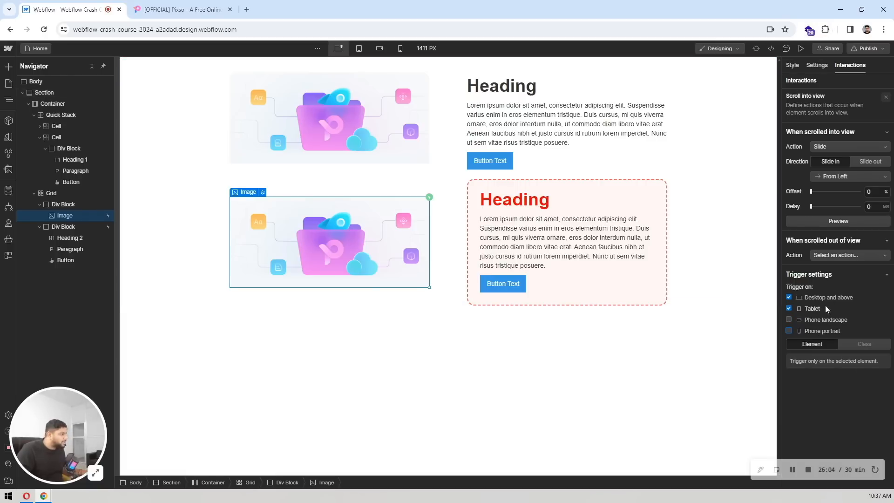
{"action": "left_click", "coordinate": [728, 184]}
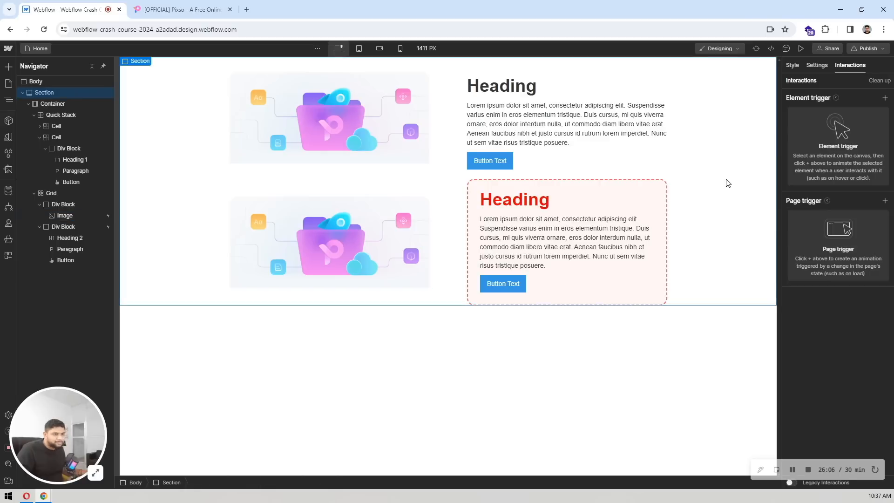
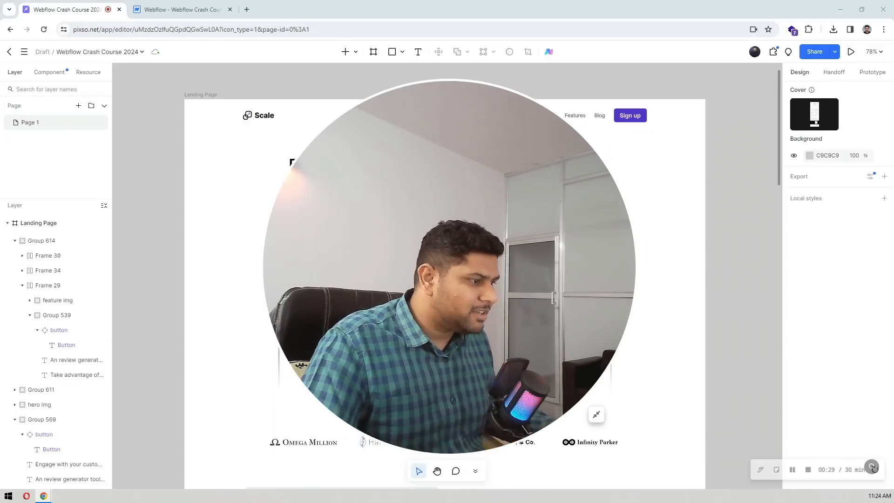
In the Pixso landing page design, deselect the client logos and dismiss the component properties tip
{"action": "left_click", "coordinate": [598, 415]}
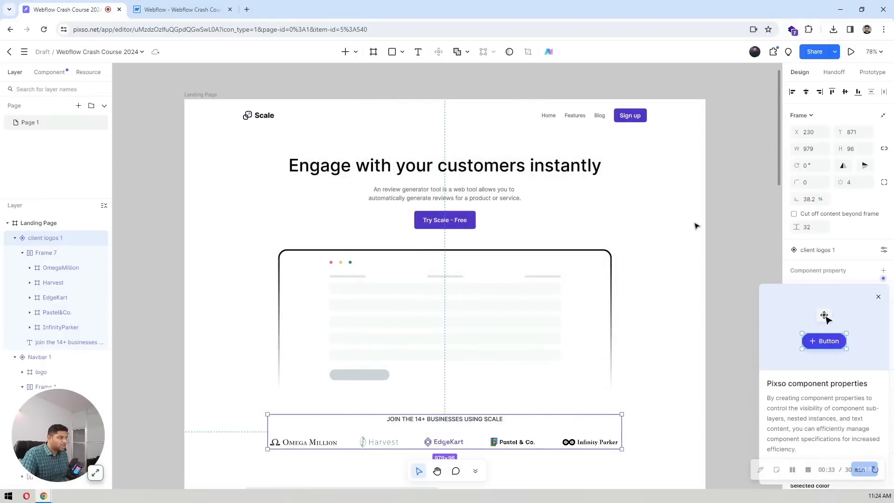
{"action": "left_click", "coordinate": [722, 199]}
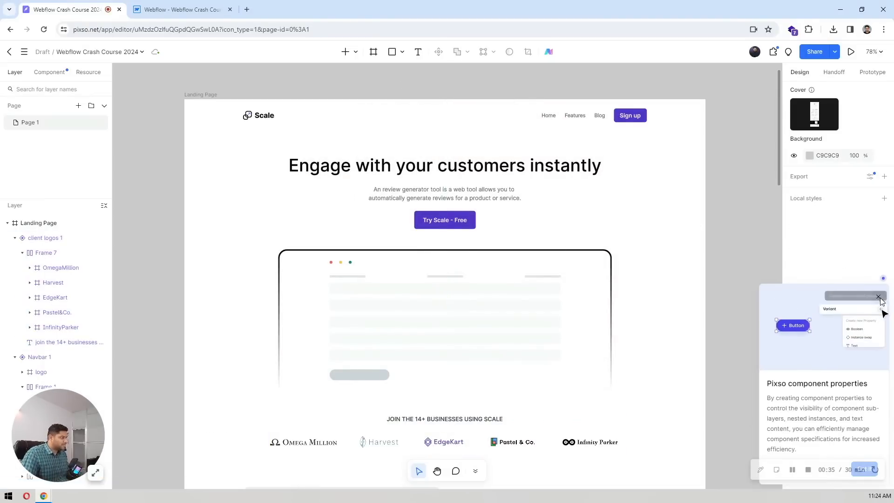
{"action": "left_click", "coordinate": [879, 299]}
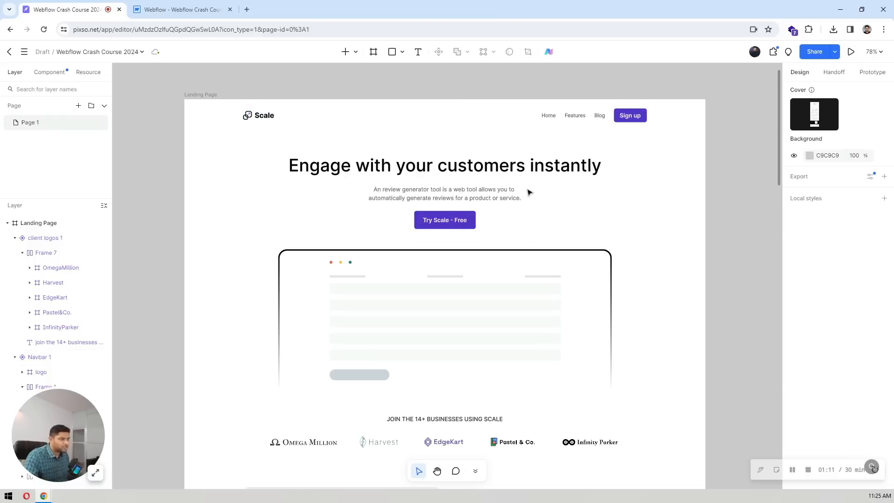
Examine the Landing Page design from the hero through the client logos, feature rows, Latest News, call-to-action banner and footer
{"action": "scroll", "coordinate": [529, 191], "scroll_direction": "down", "scroll_amount": 3}
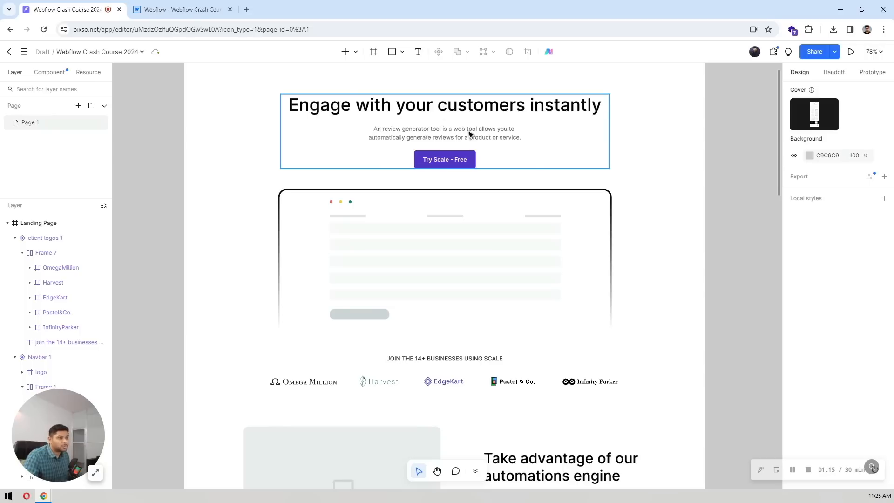
{"action": "scroll", "coordinate": [480, 130], "scroll_direction": "down", "scroll_amount": 2}
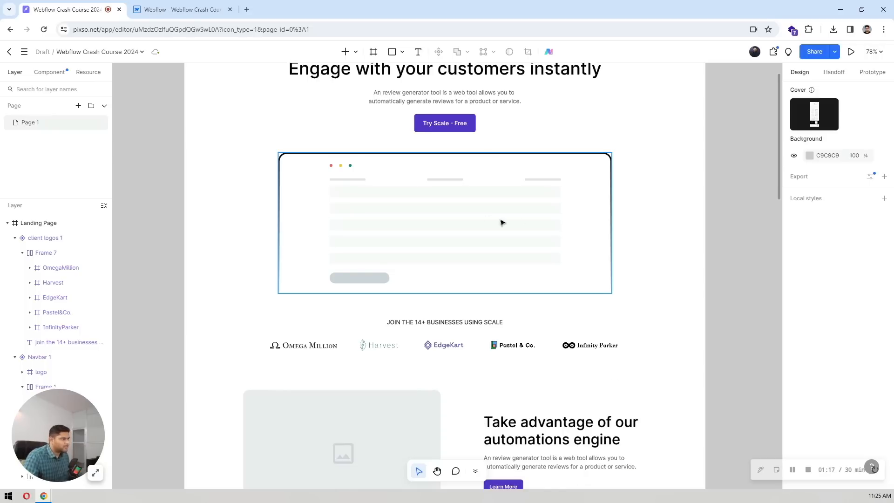
{"action": "scroll", "coordinate": [443, 167], "scroll_direction": "down", "scroll_amount": 5}
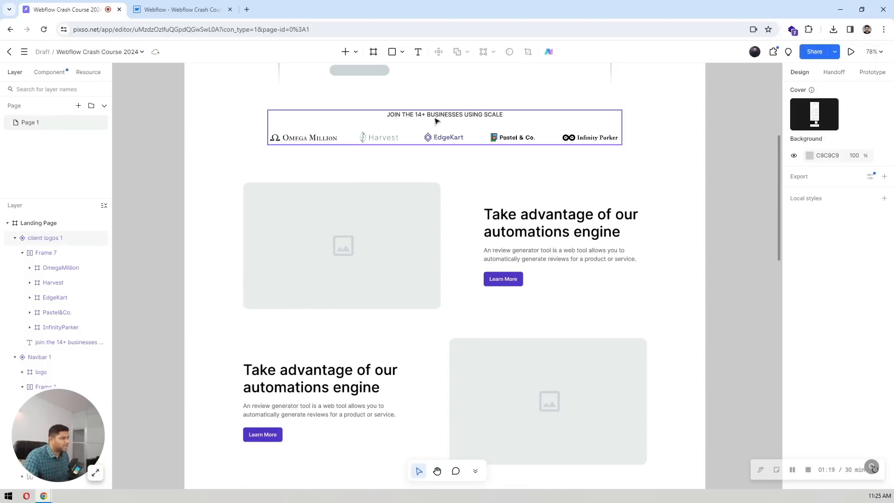
{"action": "scroll", "coordinate": [511, 140], "scroll_direction": "down", "scroll_amount": 2}
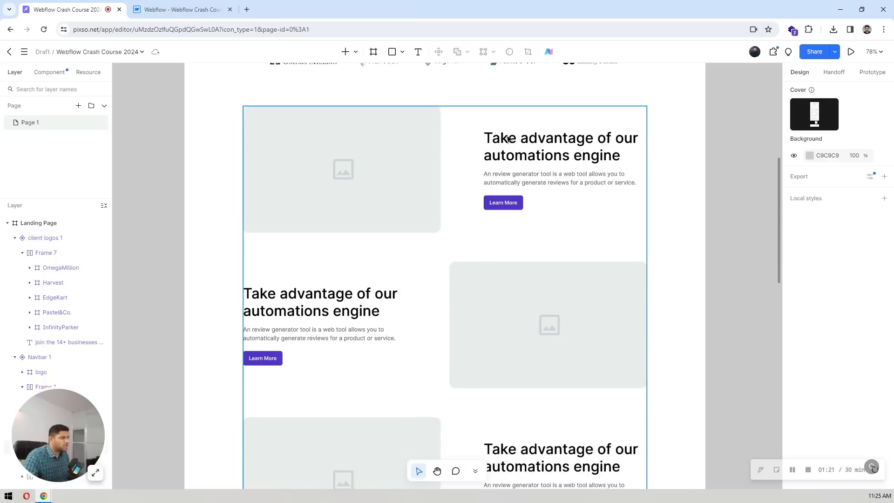
{"action": "scroll", "coordinate": [455, 215], "scroll_direction": "down", "scroll_amount": 2}
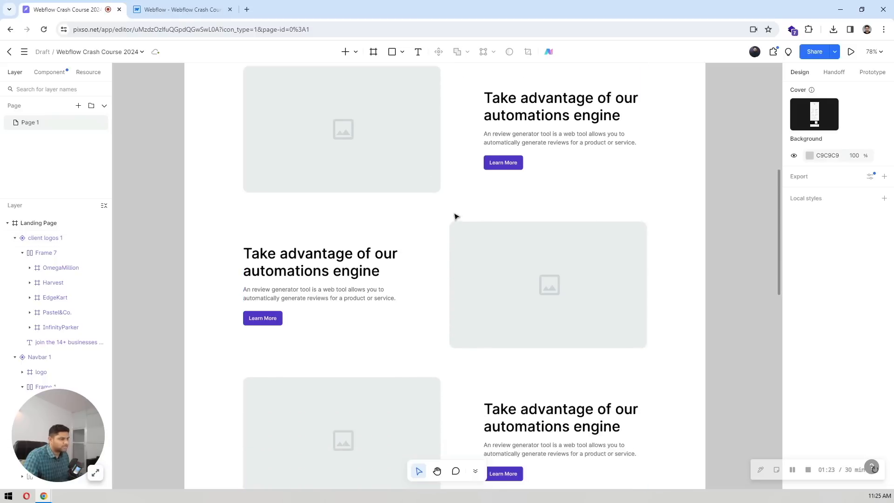
{"action": "scroll", "coordinate": [395, 188], "scroll_direction": "up", "scroll_amount": 1}
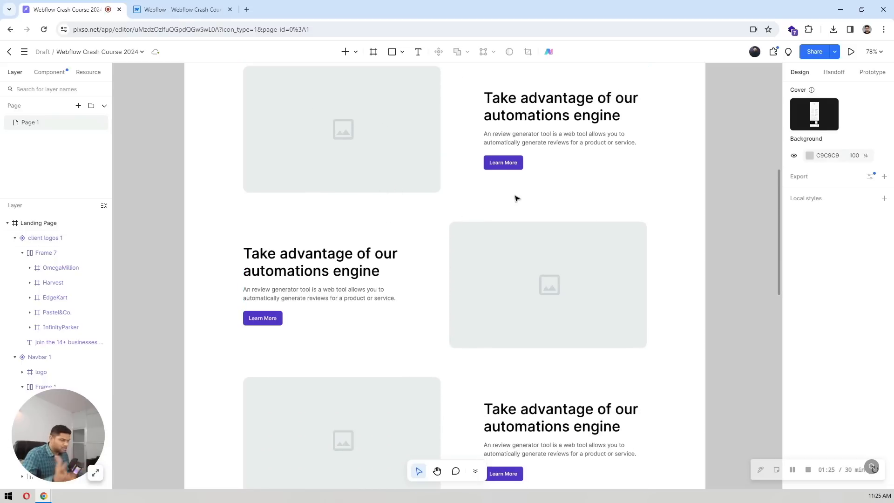
{"action": "scroll", "coordinate": [497, 189], "scroll_direction": "down", "scroll_amount": 5}
{"action": "scroll", "coordinate": [494, 187], "scroll_direction": "down", "scroll_amount": 5}
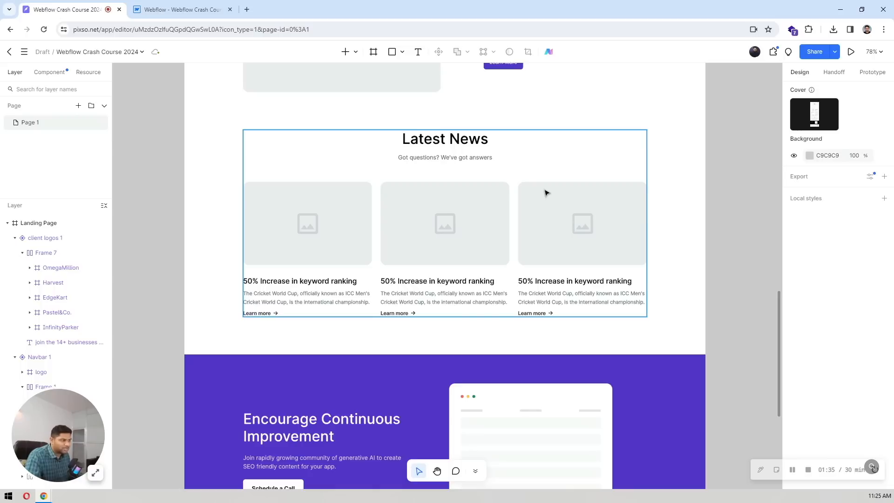
{"action": "scroll", "coordinate": [550, 189], "scroll_direction": "down", "scroll_amount": 5}
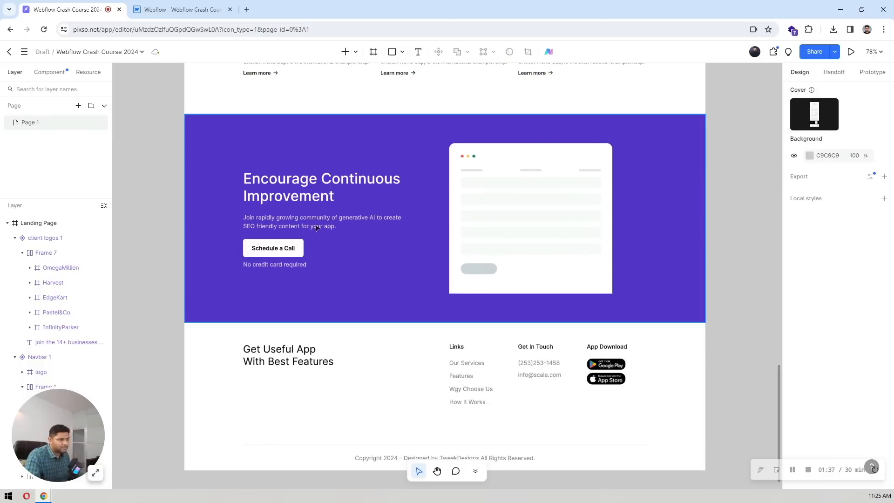
{"action": "scroll", "coordinate": [400, 218], "scroll_direction": "down", "scroll_amount": 1}
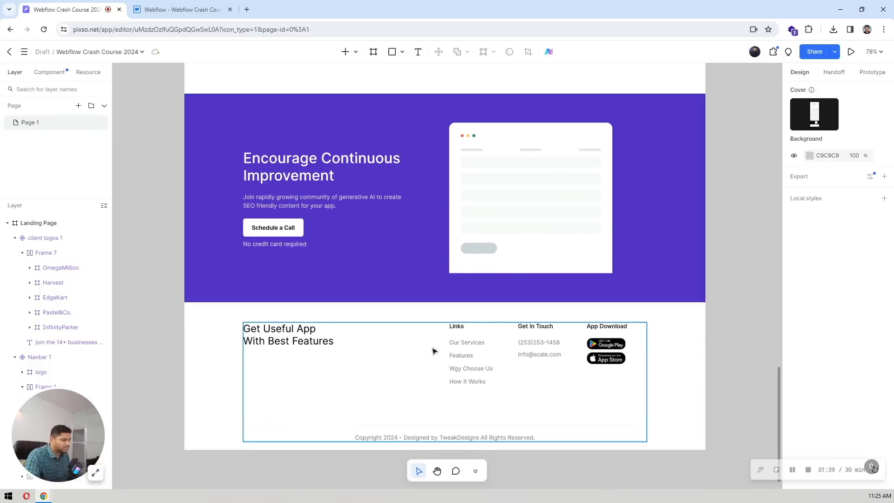
{"action": "scroll", "coordinate": [479, 172], "scroll_direction": "up", "scroll_amount": 20}
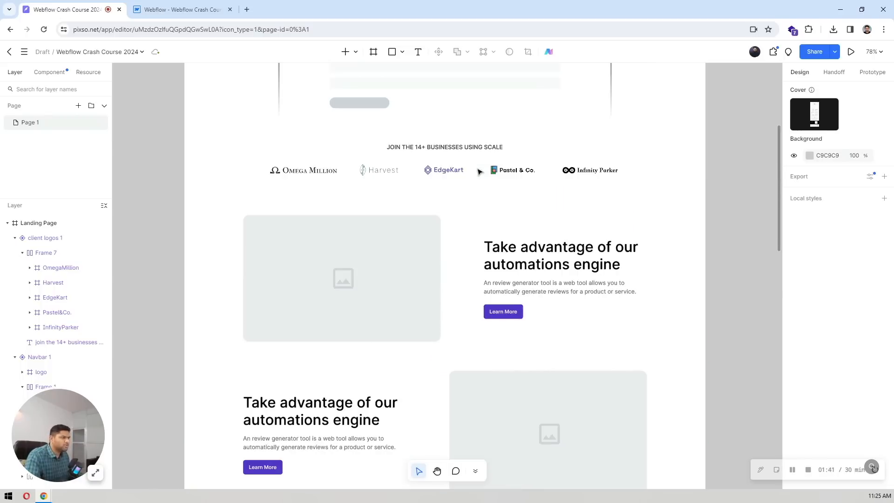
{"action": "scroll", "coordinate": [479, 171], "scroll_direction": "up", "scroll_amount": 1}
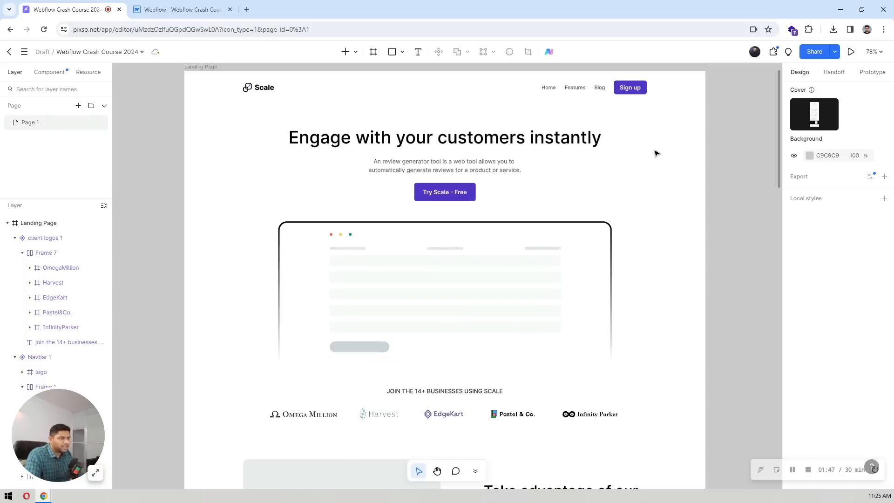
Review the Landing Page's hero, client logos and alternating image-and-text feature sections once more, ending back at the navbar
{"action": "scroll", "coordinate": [655, 154], "scroll_direction": "down", "scroll_amount": 3}
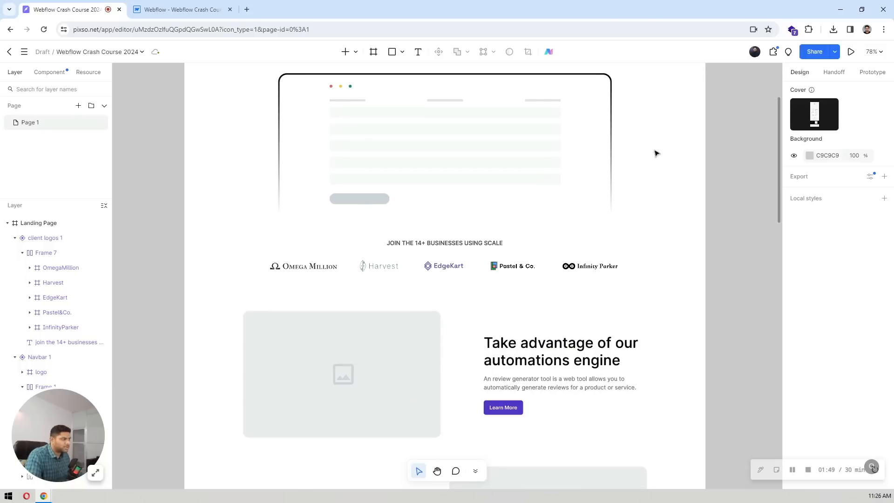
{"action": "scroll", "coordinate": [656, 153], "scroll_direction": "up", "scroll_amount": 3}
{"action": "scroll", "coordinate": [656, 153], "scroll_direction": "down", "scroll_amount": 6}
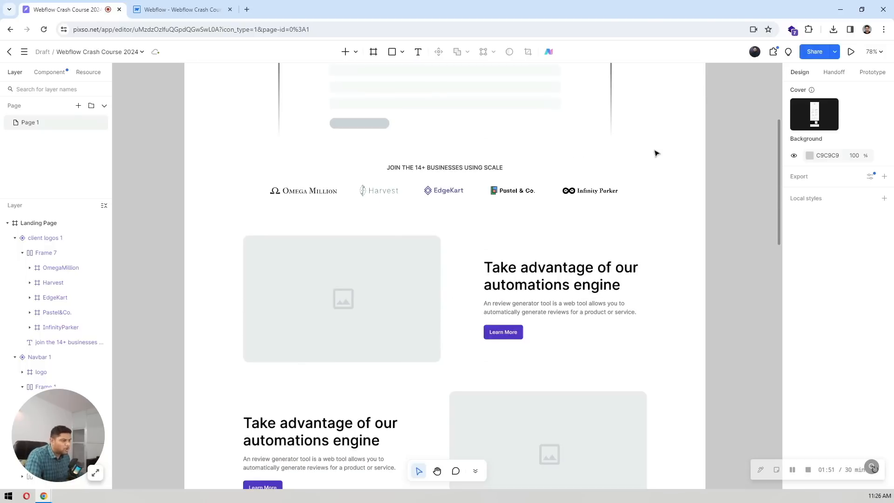
{"action": "scroll", "coordinate": [655, 154], "scroll_direction": "up", "scroll_amount": 6}
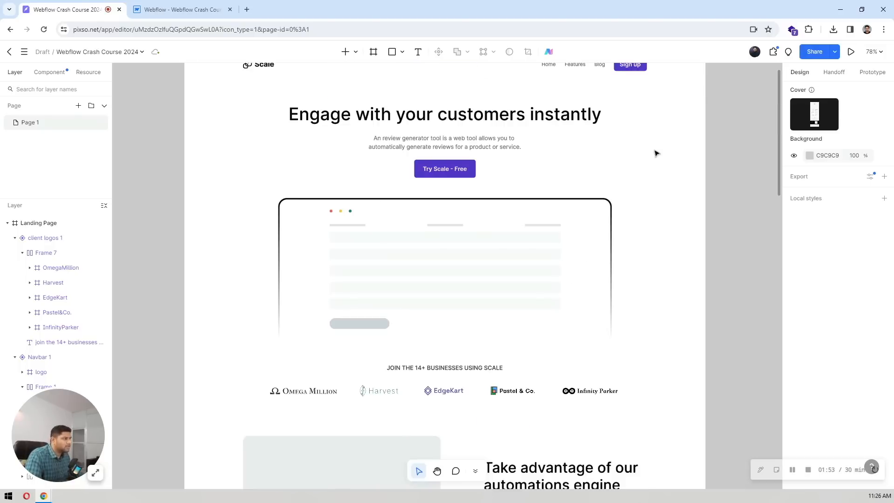
{"action": "scroll", "coordinate": [656, 153], "scroll_direction": "down", "scroll_amount": 4}
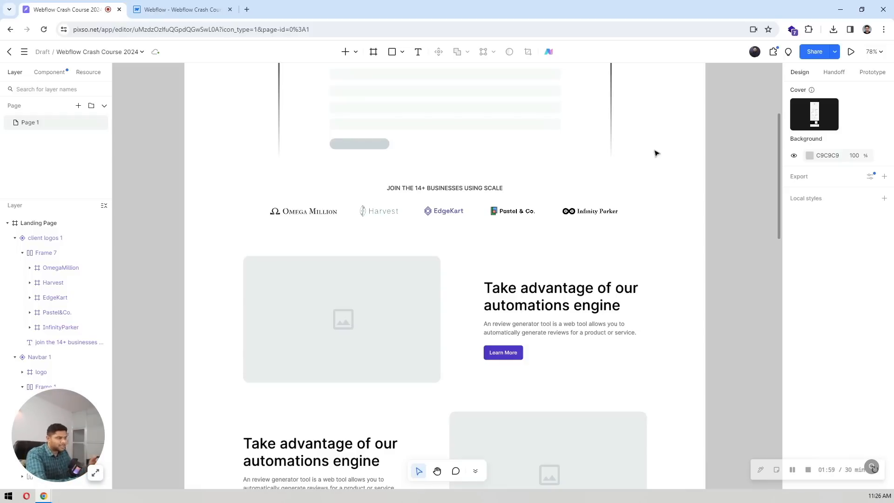
{"action": "scroll", "coordinate": [656, 153], "scroll_direction": "down", "scroll_amount": 6}
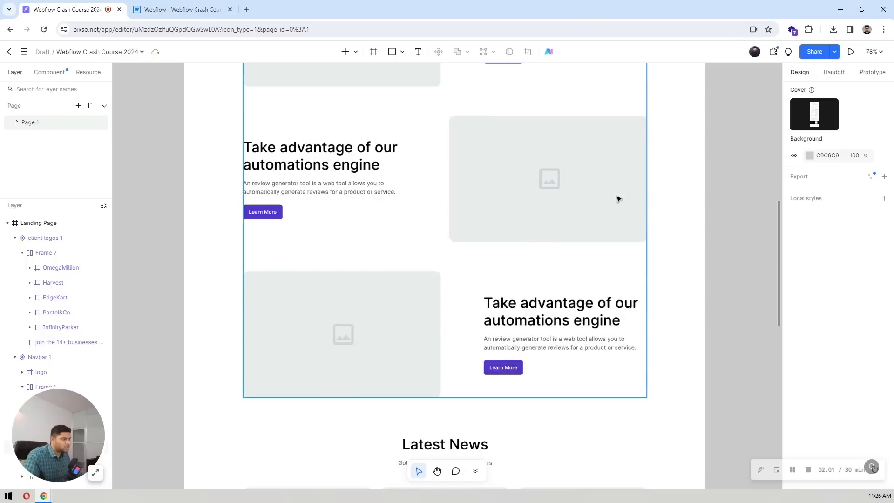
{"action": "scroll", "coordinate": [618, 199], "scroll_direction": "down", "scroll_amount": 6}
{"action": "scroll", "coordinate": [619, 199], "scroll_direction": "up", "scroll_amount": 20}
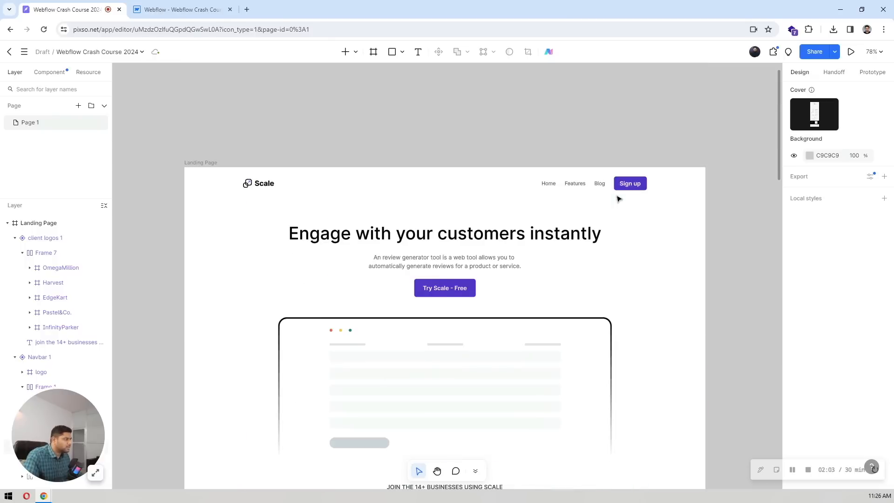
Inspect the text properties of the hero heading "Engage with your customers instantly" in the landing page design
{"action": "scroll", "coordinate": [618, 199], "scroll_direction": "down", "scroll_amount": 3}
{"action": "scroll", "coordinate": [619, 199], "scroll_direction": "up", "scroll_amount": 1}
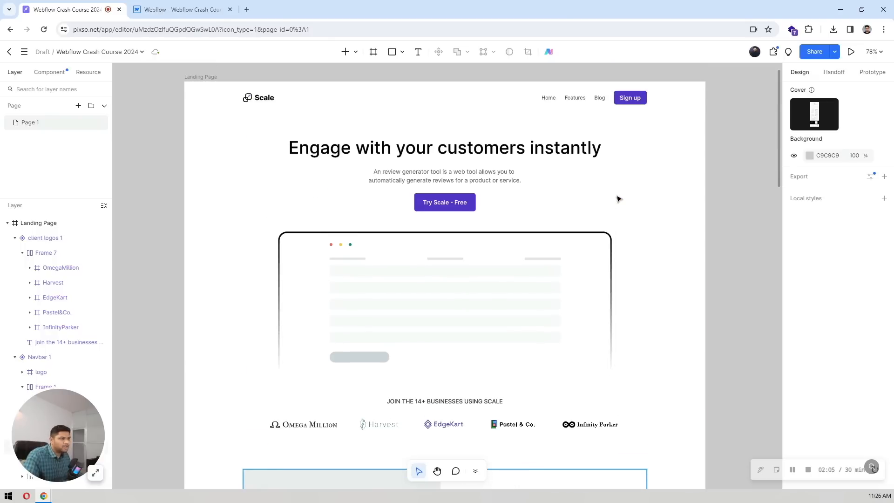
{"action": "left_click", "coordinate": [525, 155]}
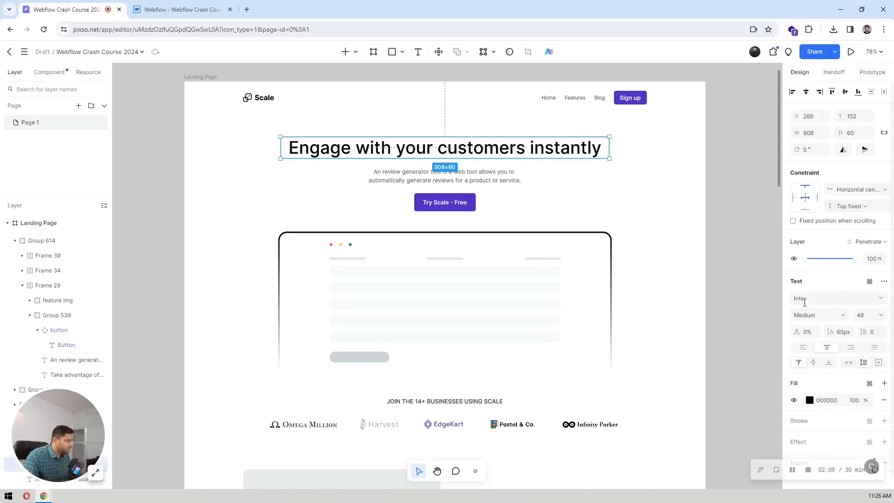
Switch to Webflow and open the site's font settings from the Body's font choices
{"action": "left_click", "coordinate": [182, 9]}
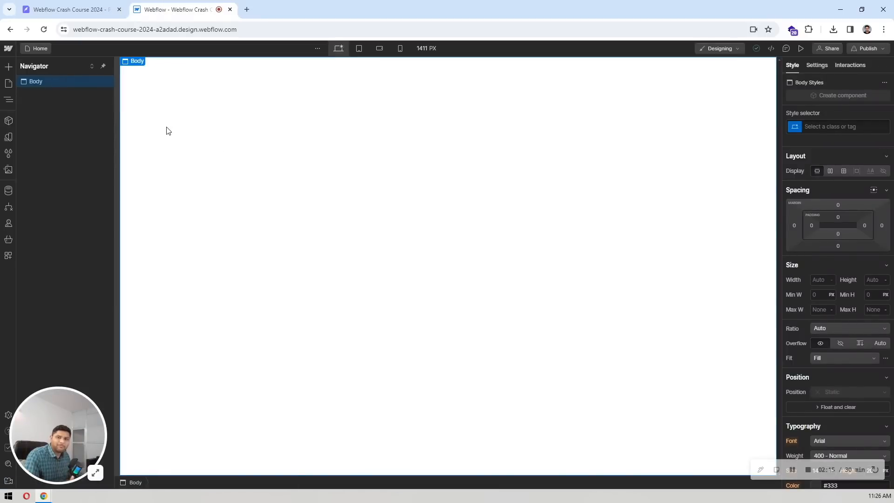
{"action": "scroll", "coordinate": [858, 259], "scroll_direction": "down", "scroll_amount": 3}
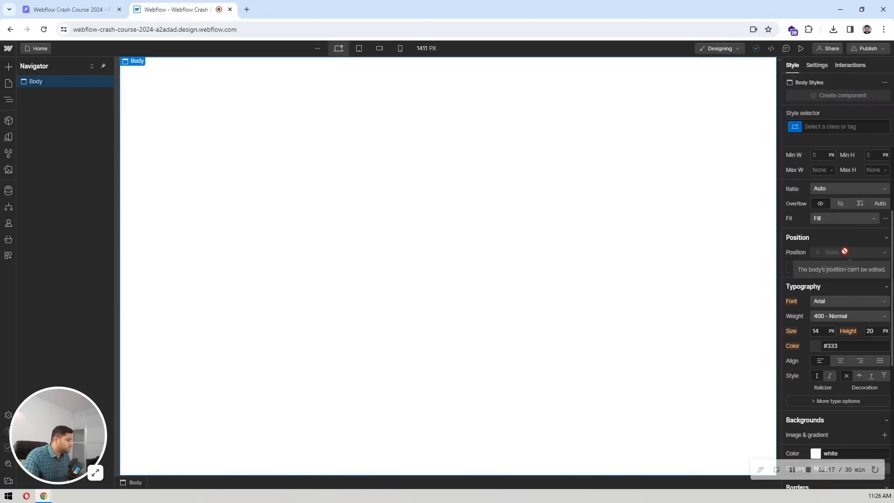
{"action": "left_click", "coordinate": [843, 300]}
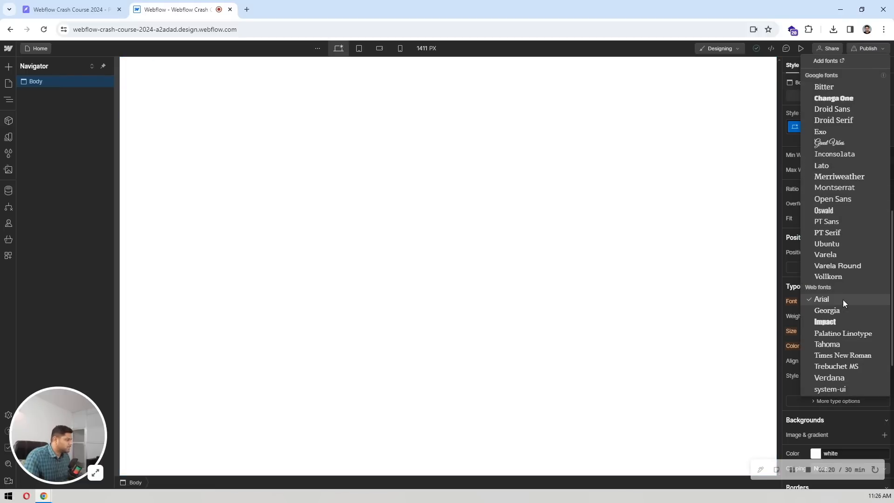
{"action": "left_click", "coordinate": [821, 60]}
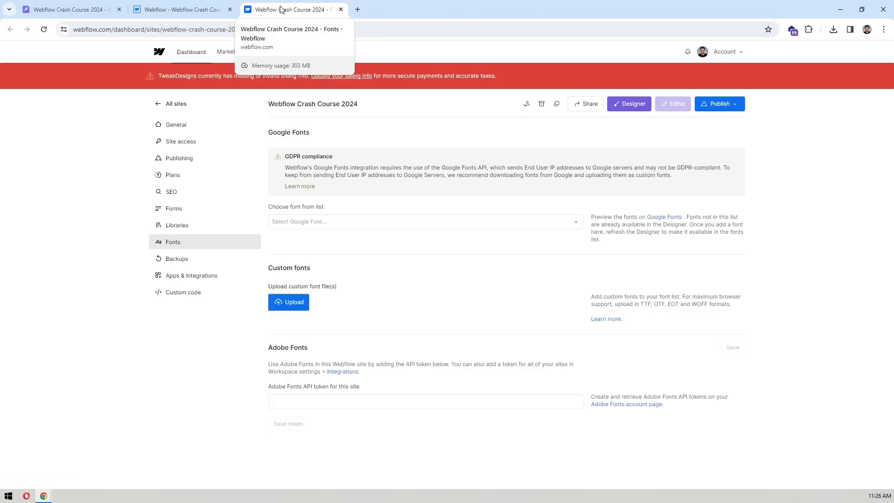
Add the Google font Inter with variants 300, Regular, 500, 600, 700 and 800 for the latin script
{"action": "left_click", "coordinate": [364, 226]}
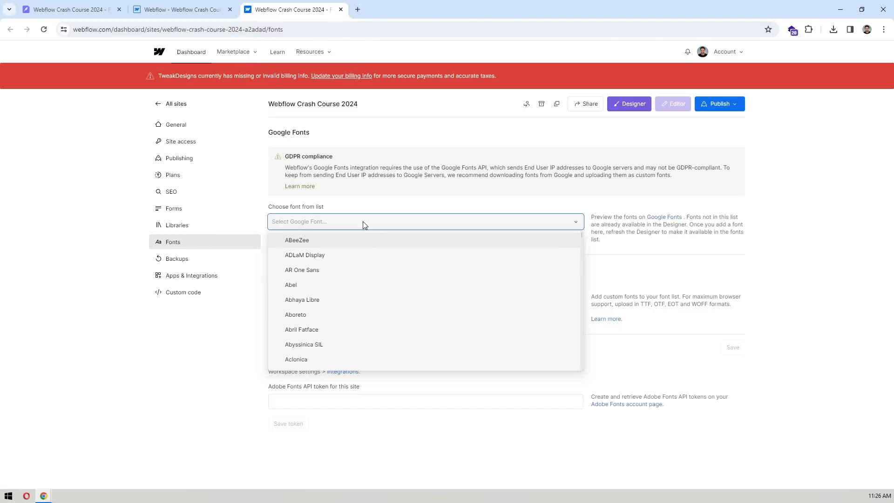
{"action": "type", "text": "inter"}
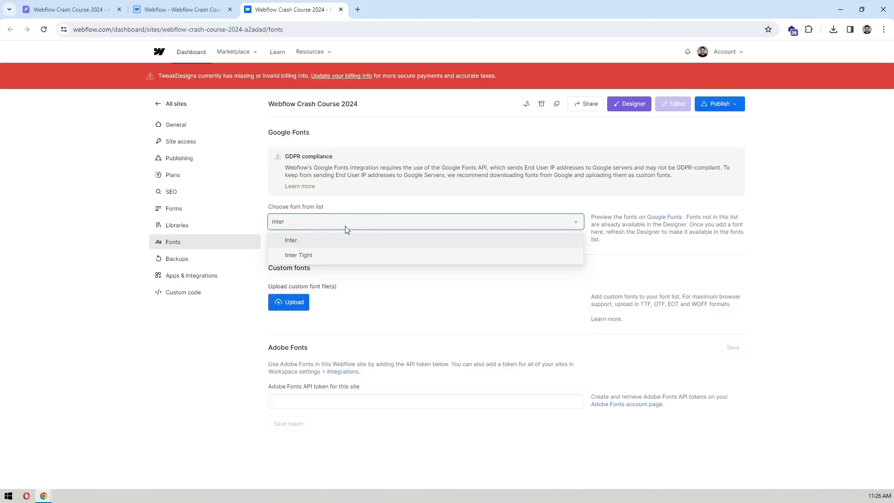
{"action": "left_click", "coordinate": [325, 240]}
{"action": "scroll", "coordinate": [338, 273], "scroll_direction": "down", "scroll_amount": 1}
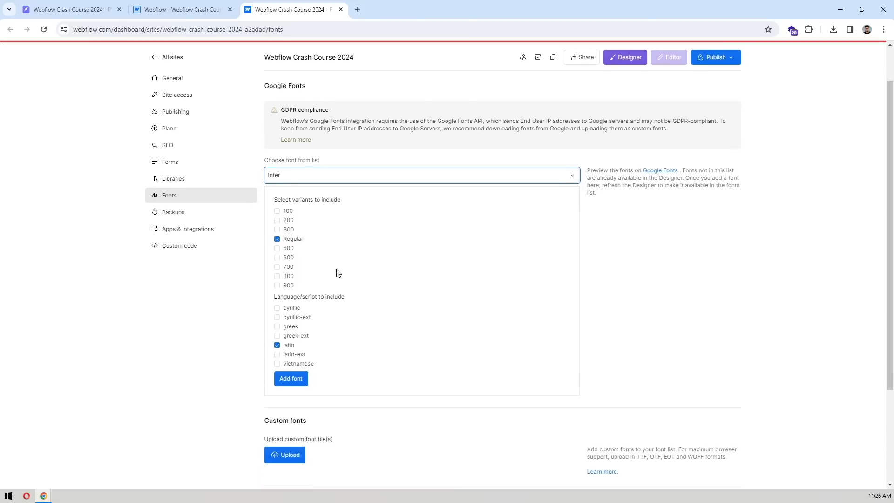
{"action": "left_click", "coordinate": [288, 248]}
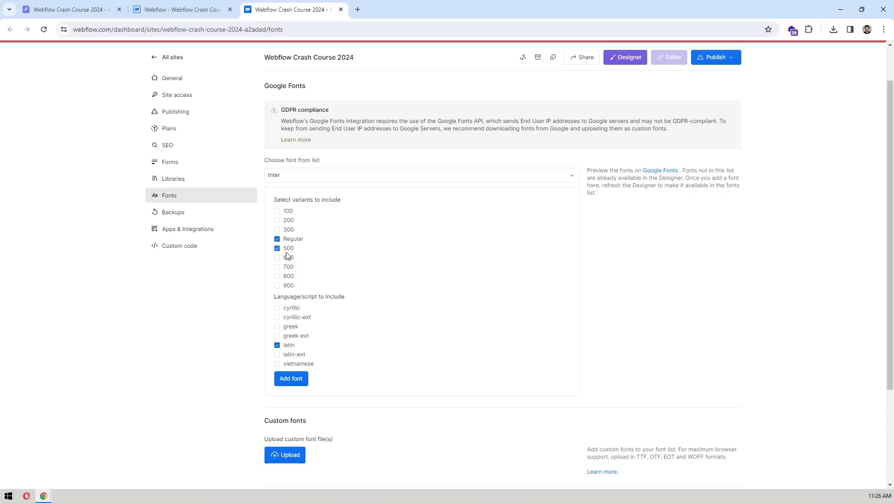
{"action": "left_click", "coordinate": [289, 258]}
{"action": "left_click", "coordinate": [289, 266]}
{"action": "left_click", "coordinate": [289, 276]}
{"action": "left_click", "coordinate": [289, 230]}
{"action": "left_click", "coordinate": [300, 378]}
{"action": "scroll", "coordinate": [538, 281], "scroll_direction": "up", "scroll_amount": 1}
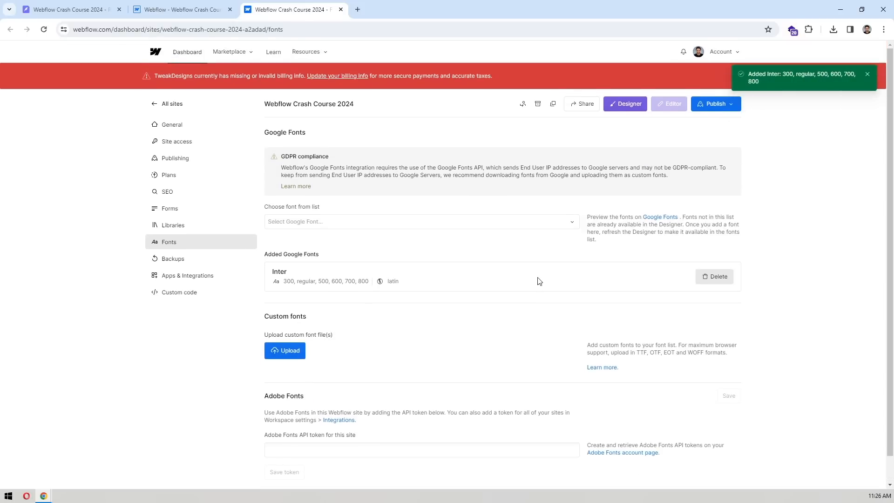
Close the old Designer tab and reopen the site in the Designer from its settings page
{"action": "left_click", "coordinate": [230, 9]}
{"action": "left_click", "coordinate": [625, 103]}
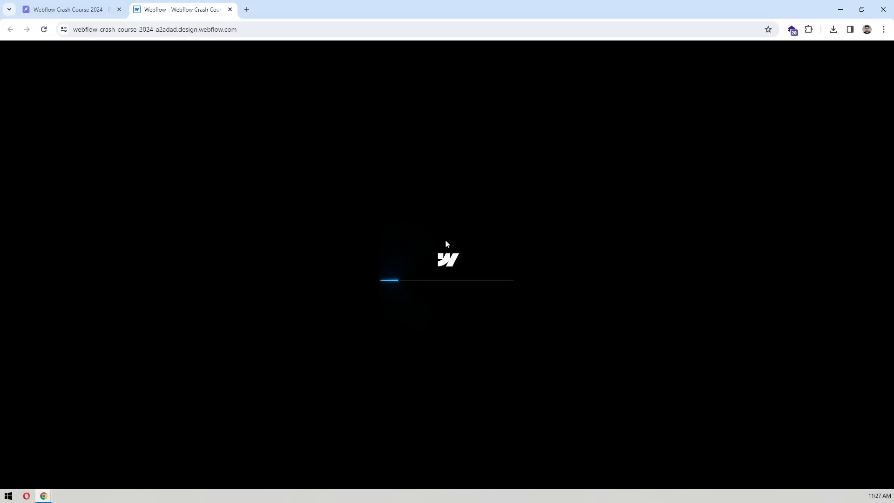
Switch to the Pixso design and look over the images in the hero, client logos, feature rows and Latest News sections
{"action": "left_click", "coordinate": [74, 8]}
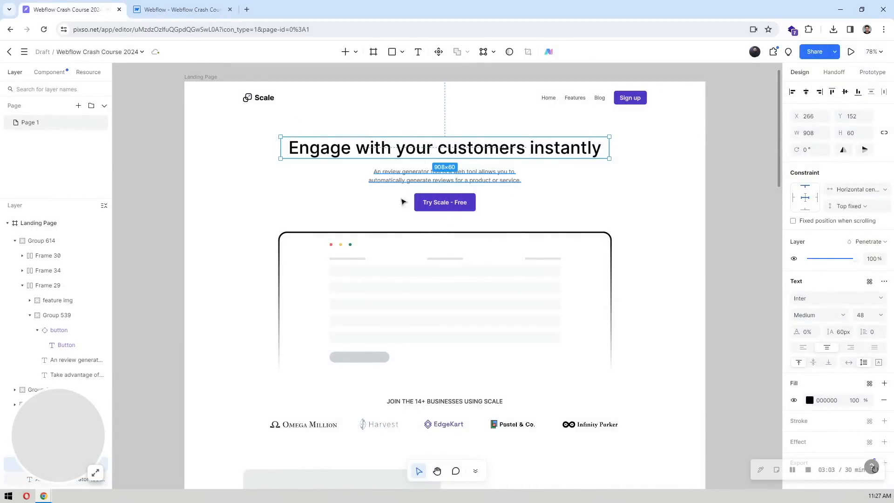
{"action": "scroll", "coordinate": [240, 156], "scroll_direction": "down", "scroll_amount": 4}
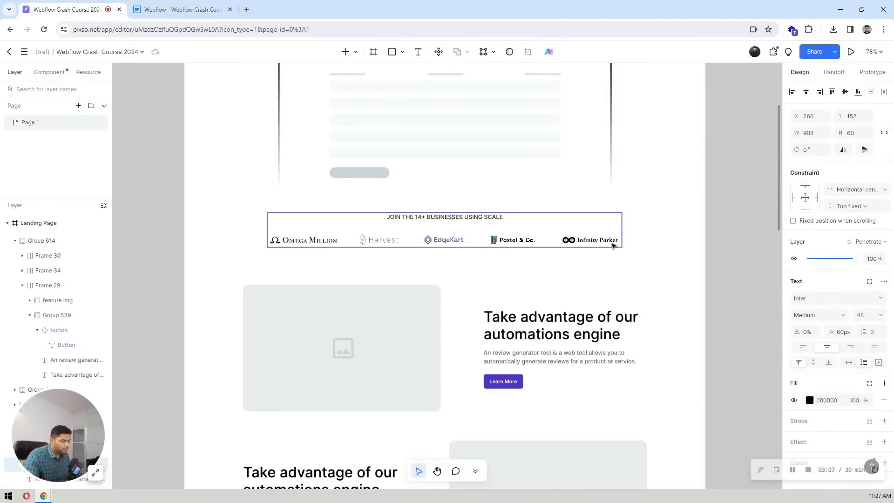
{"action": "scroll", "coordinate": [610, 245], "scroll_direction": "down", "scroll_amount": 4}
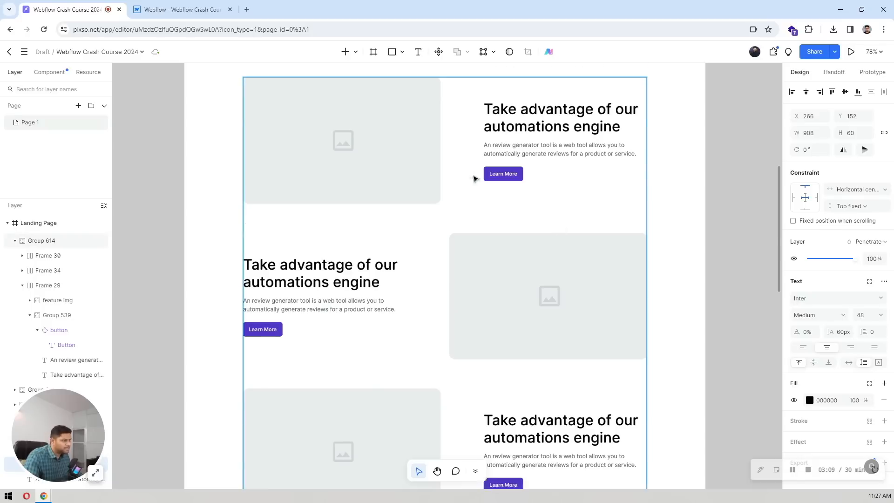
{"action": "scroll", "coordinate": [547, 166], "scroll_direction": "down", "scroll_amount": 2}
{"action": "scroll", "coordinate": [484, 289], "scroll_direction": "down", "scroll_amount": 5}
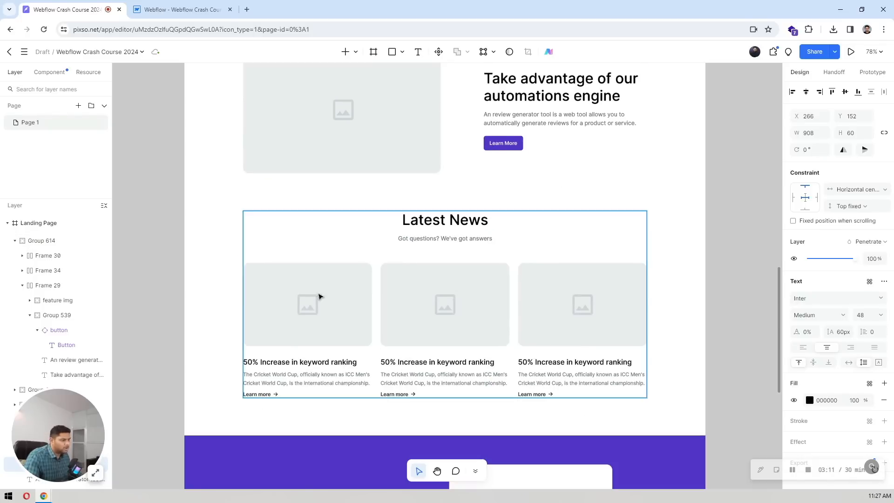
{"action": "scroll", "coordinate": [605, 279], "scroll_direction": "down", "scroll_amount": 3}
{"action": "scroll", "coordinate": [600, 260], "scroll_direction": "up", "scroll_amount": 20}
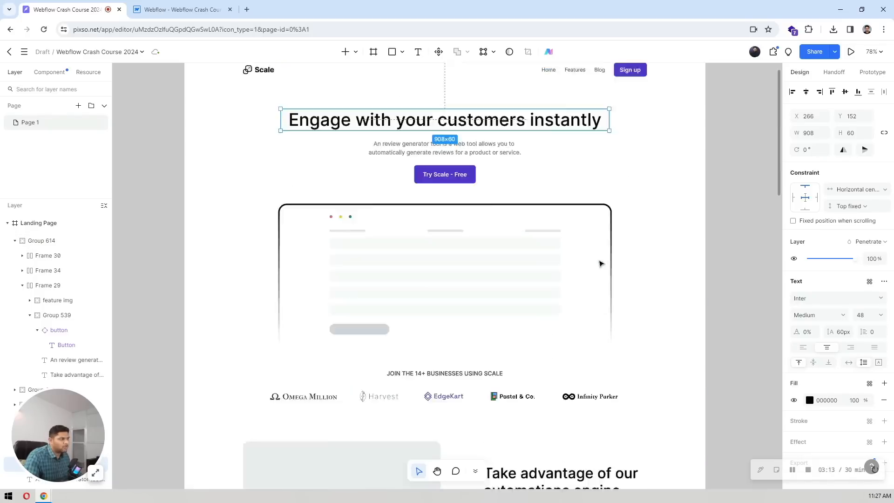
{"action": "scroll", "coordinate": [593, 224], "scroll_direction": "down", "scroll_amount": 3}
Switch to Webflow and view the image assets uploaded to the site
{"action": "left_click", "coordinate": [177, 9]}
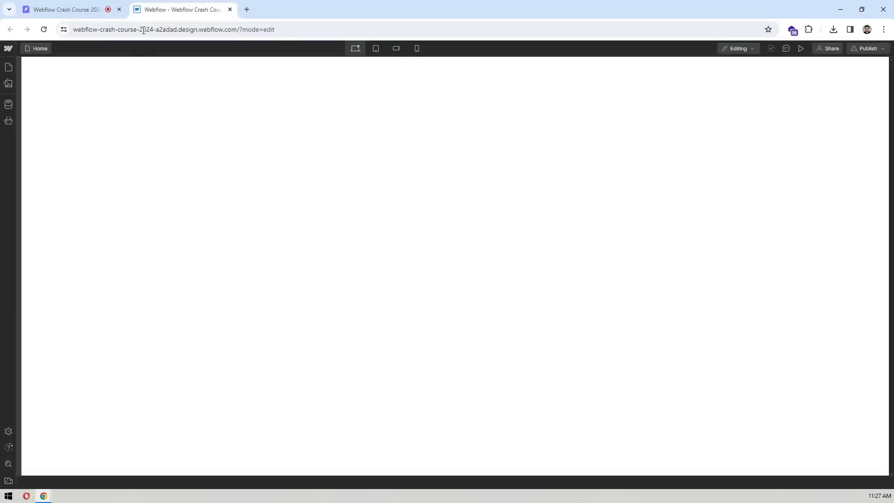
{"action": "left_click", "coordinate": [9, 86]}
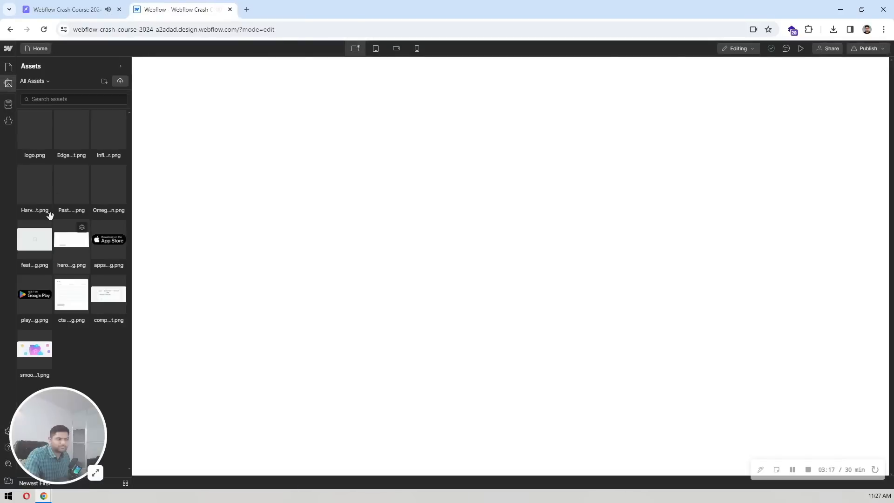
{"action": "left_click", "coordinate": [737, 139]}
Change from Editing to Designing mode, take over design control here and dismiss the notice
{"action": "left_click", "coordinate": [733, 53]}
{"action": "left_click", "coordinate": [724, 73]}
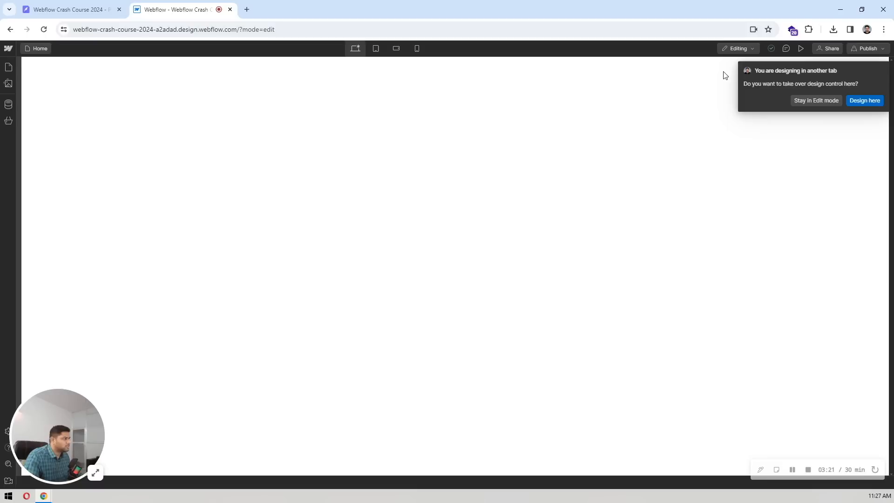
{"action": "left_click", "coordinate": [856, 101]}
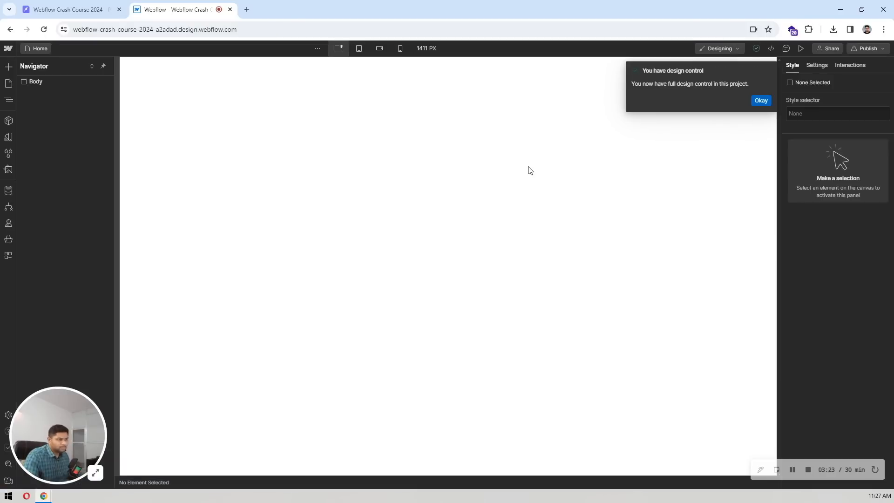
{"action": "left_click", "coordinate": [767, 100]}
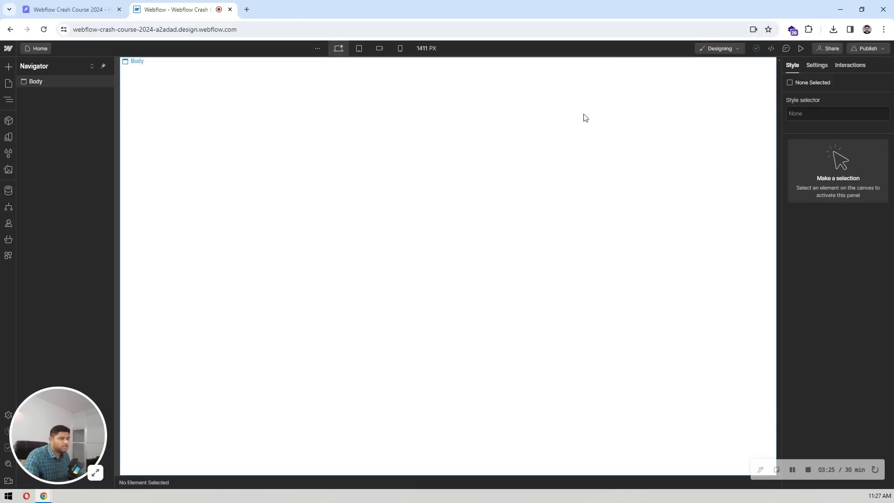
Select the Body element and apply the Body (All Pages) HTML tag as its style selector
{"action": "left_click", "coordinate": [65, 83]}
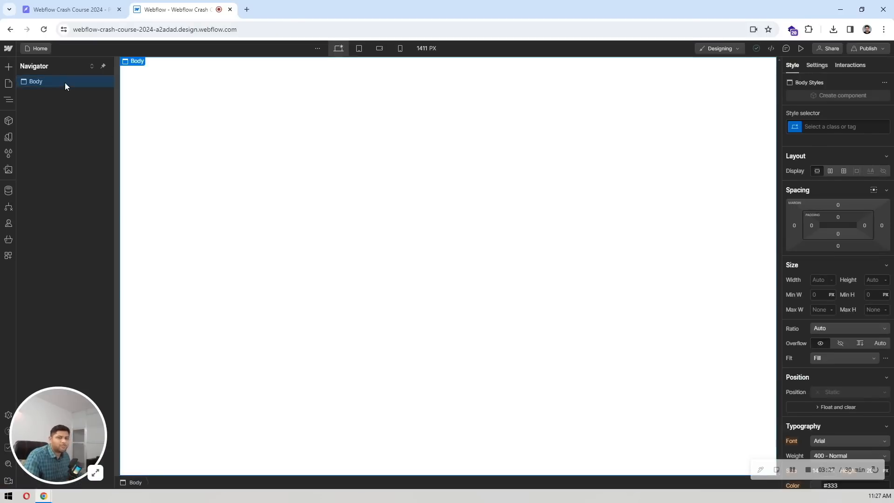
{"action": "scroll", "coordinate": [848, 233], "scroll_direction": "down", "scroll_amount": 3}
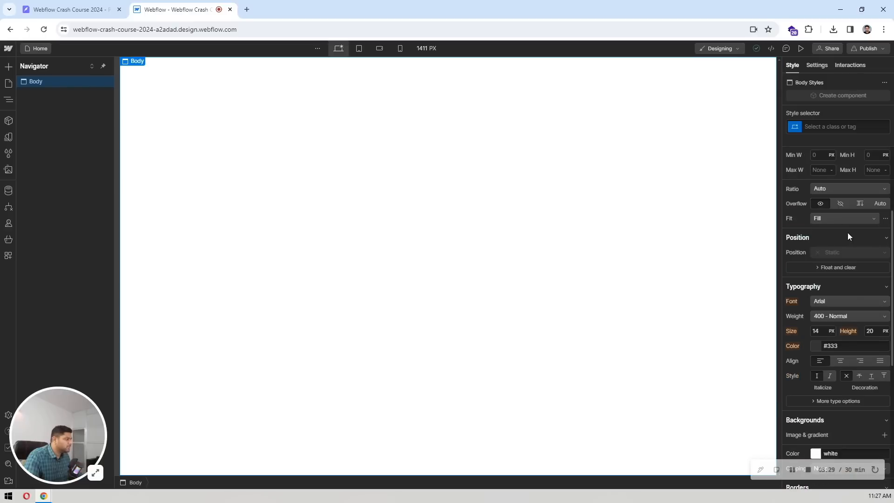
{"action": "scroll", "coordinate": [822, 187], "scroll_direction": "up", "scroll_amount": 3}
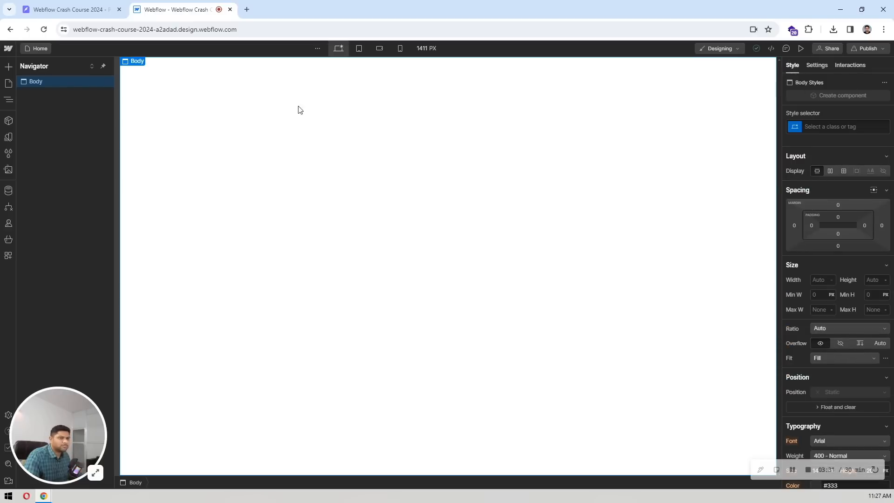
{"action": "left_click", "coordinate": [819, 126]}
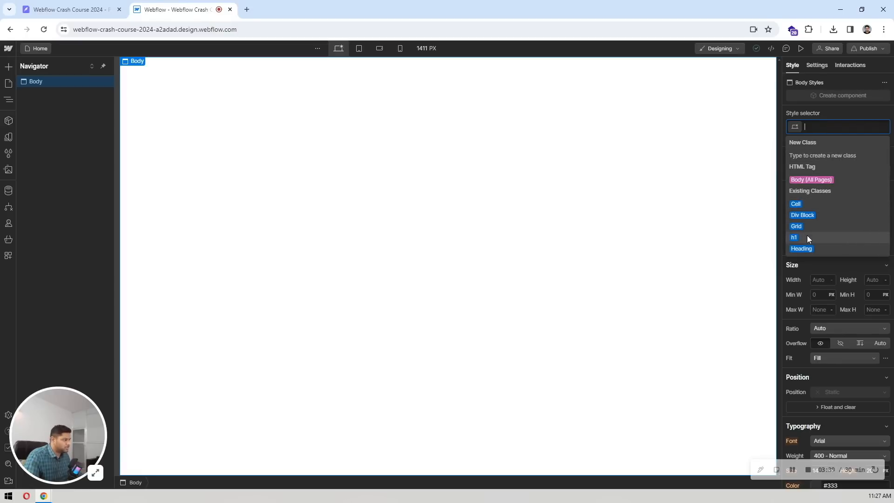
{"action": "left_click", "coordinate": [818, 182]}
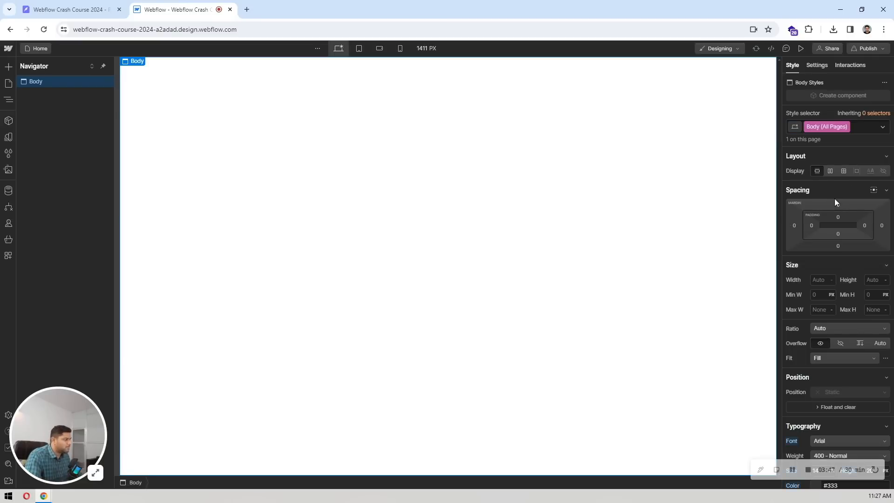
Set the Body (All Pages) typography to the Inter font, size 16 px and line height 24 px
{"action": "scroll", "coordinate": [834, 199], "scroll_direction": "down", "scroll_amount": 4}
{"action": "left_click", "coordinate": [827, 255]}
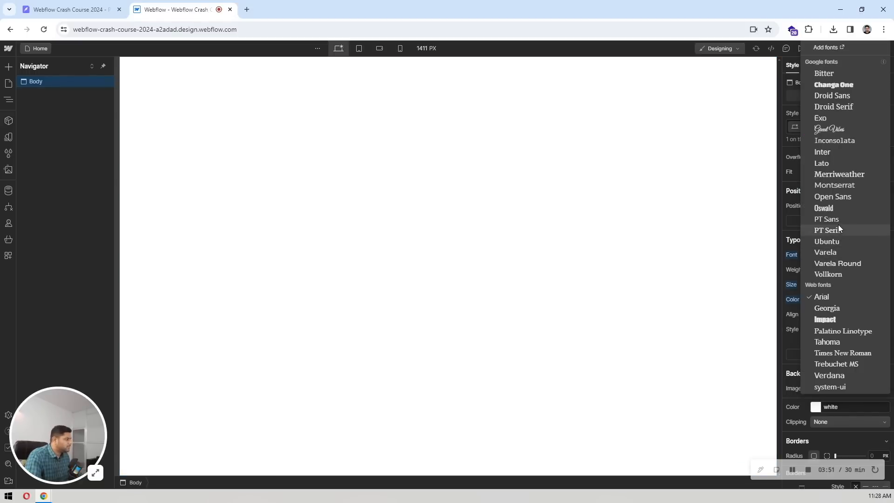
{"action": "left_click", "coordinate": [822, 152]}
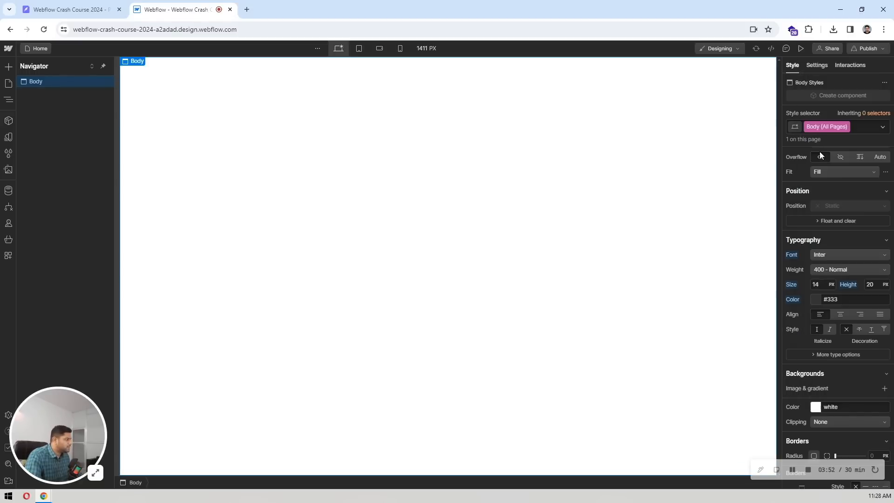
{"action": "left_click", "coordinate": [820, 286]}
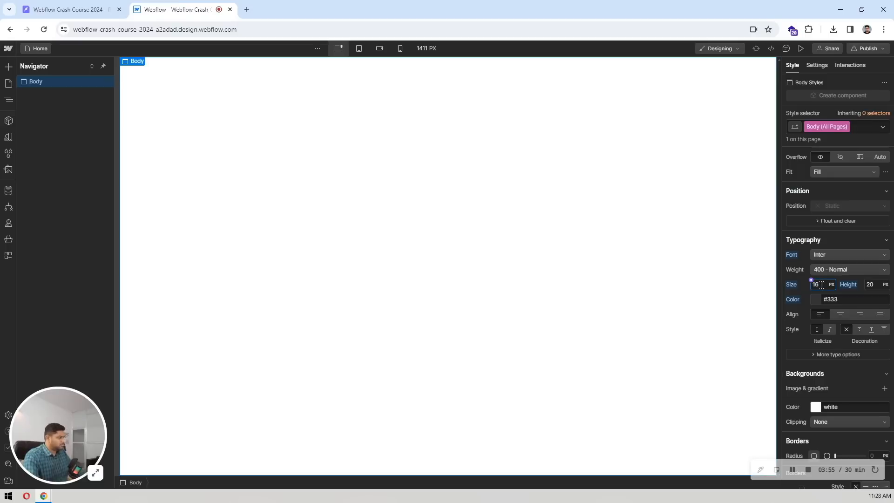
{"action": "left_click", "coordinate": [871, 285]}
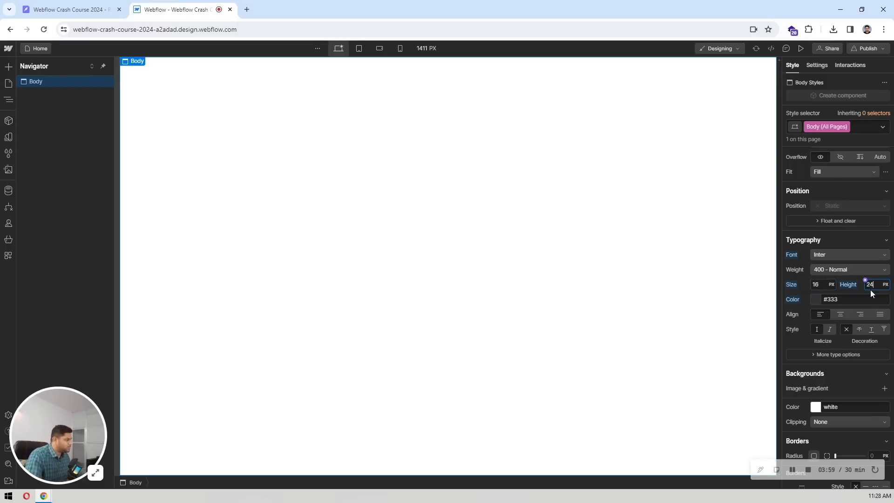
Switch to the Pixso design and copy the fill color 495057 of the paragraph below the hero heading
{"action": "left_click", "coordinate": [70, 9]}
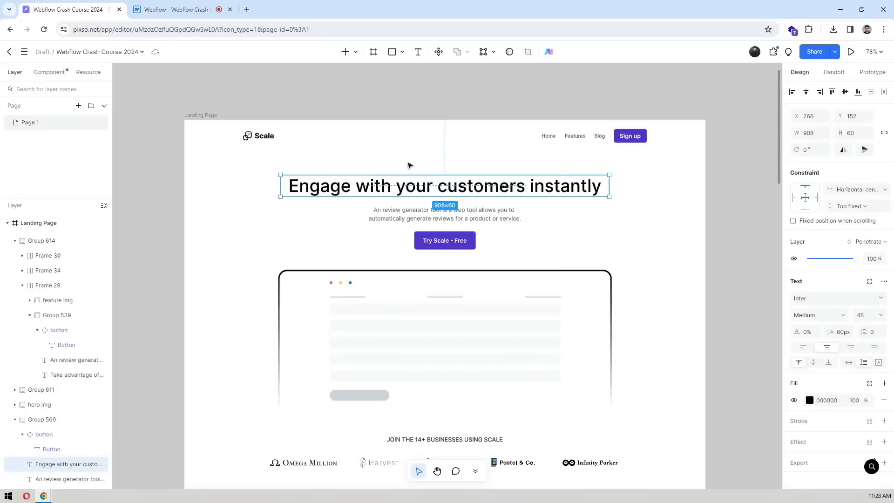
{"action": "left_click", "coordinate": [498, 223]}
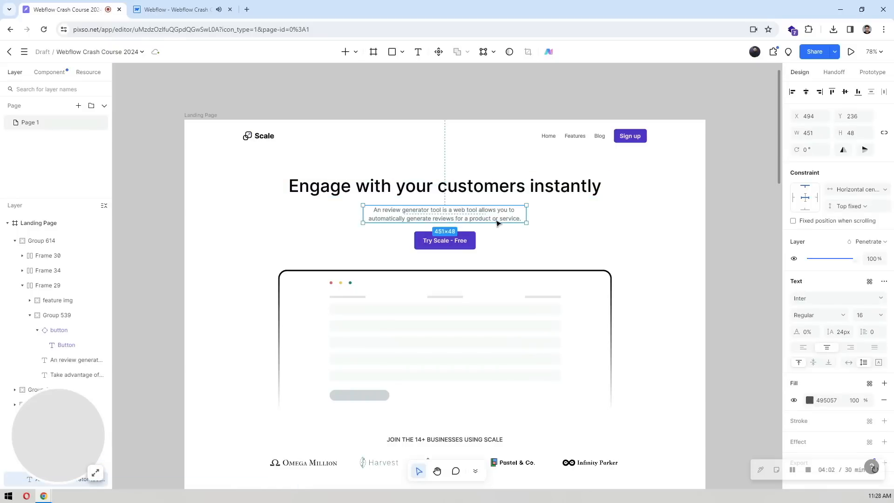
{"action": "left_click", "coordinate": [838, 400]}
{"action": "key", "text": "ctrl+c"}
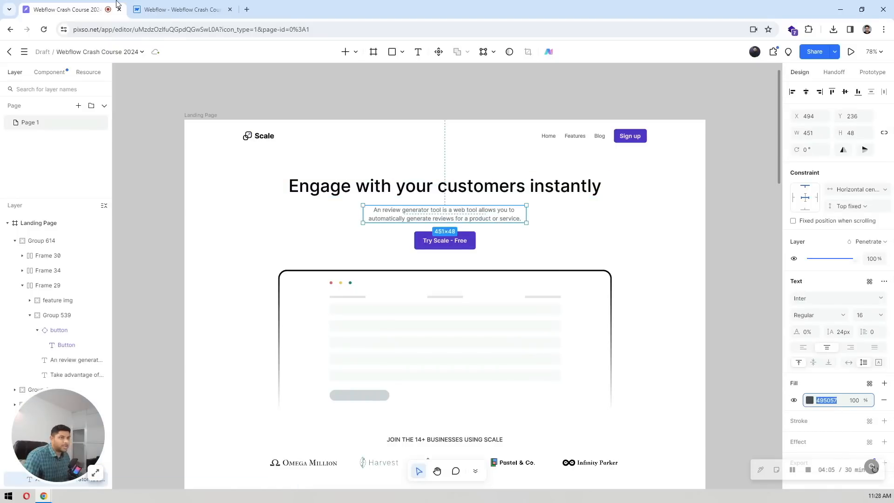
Switch to Webflow and set the Body (All Pages) text color to #495057
{"action": "key", "text": "ctrl+Tab"}
{"action": "left_click", "coordinate": [832, 300]}
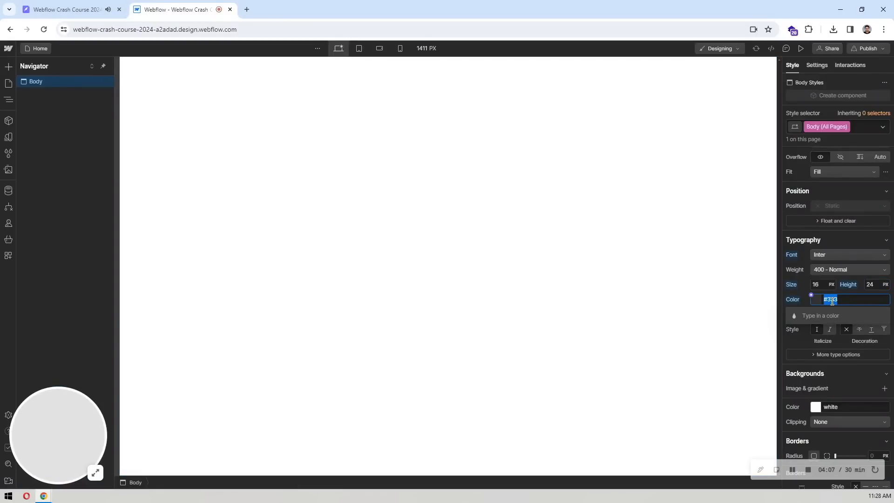
{"action": "key", "text": "ctrl+v"}
{"action": "key", "text": "Return"}
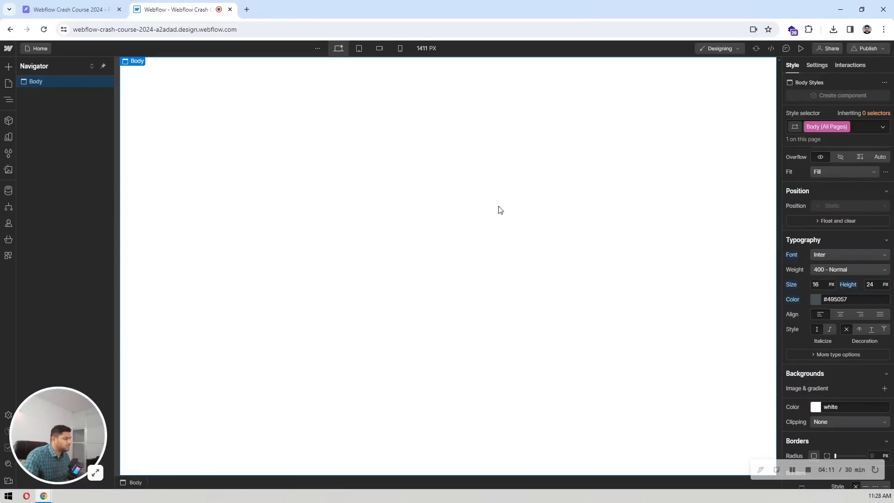
{"action": "left_click", "coordinate": [479, 205]}
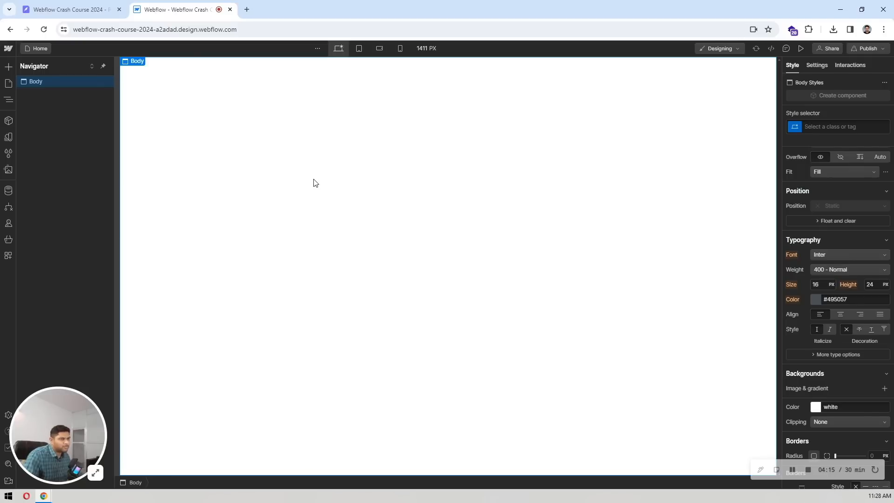
Examine the buttons across the Pixso landing page design, including Sign up in the navigation bar, and return to Webflow
{"action": "left_click", "coordinate": [99, 5]}
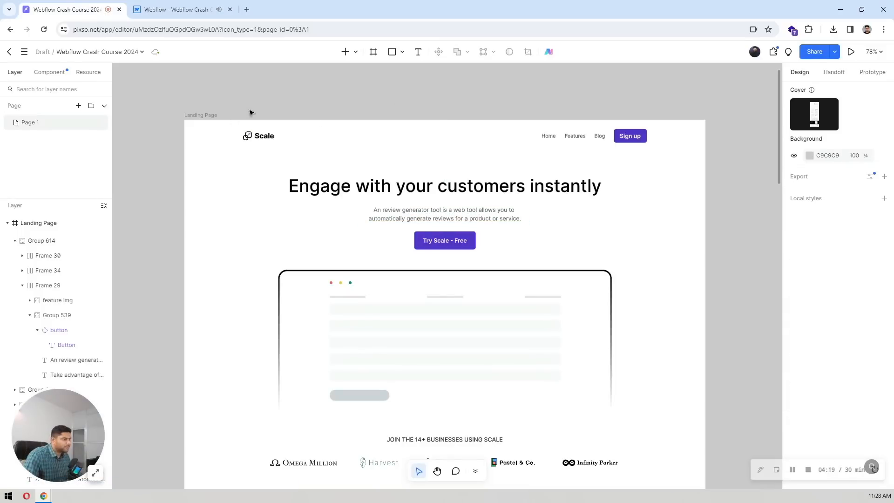
{"action": "left_click", "coordinate": [153, 6]}
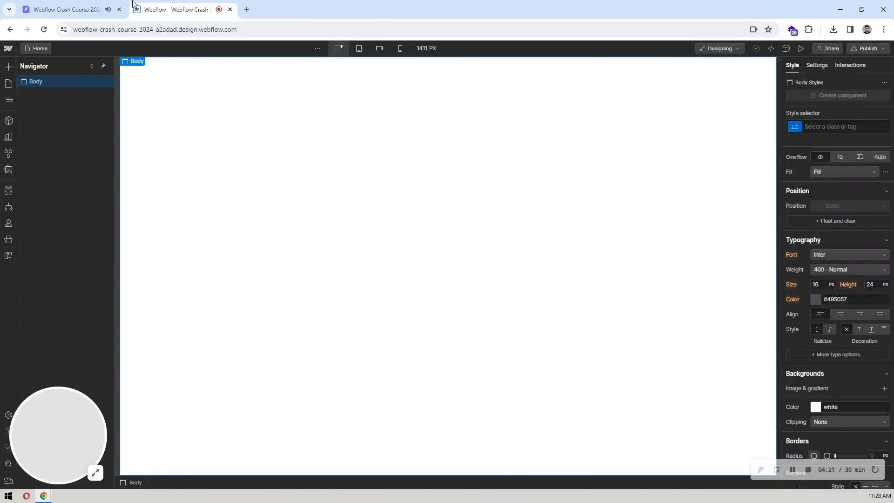
{"action": "left_click", "coordinate": [93, 3]}
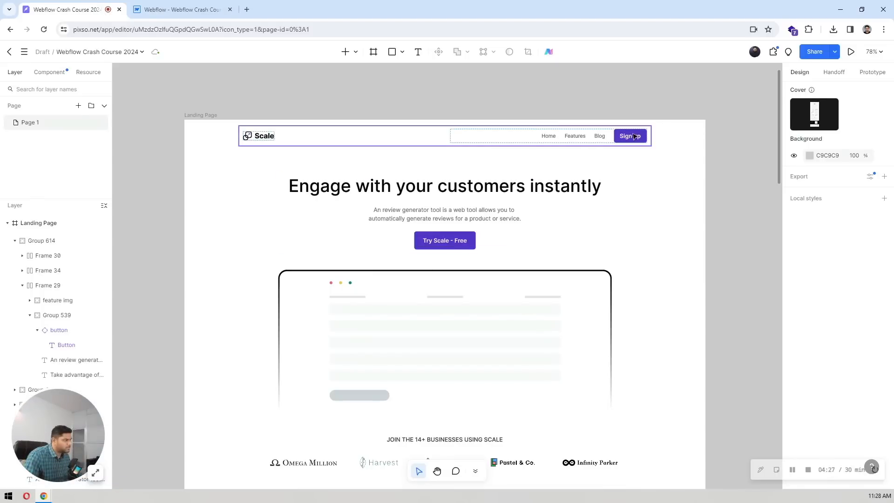
{"action": "scroll", "coordinate": [561, 156], "scroll_direction": "down", "scroll_amount": 9}
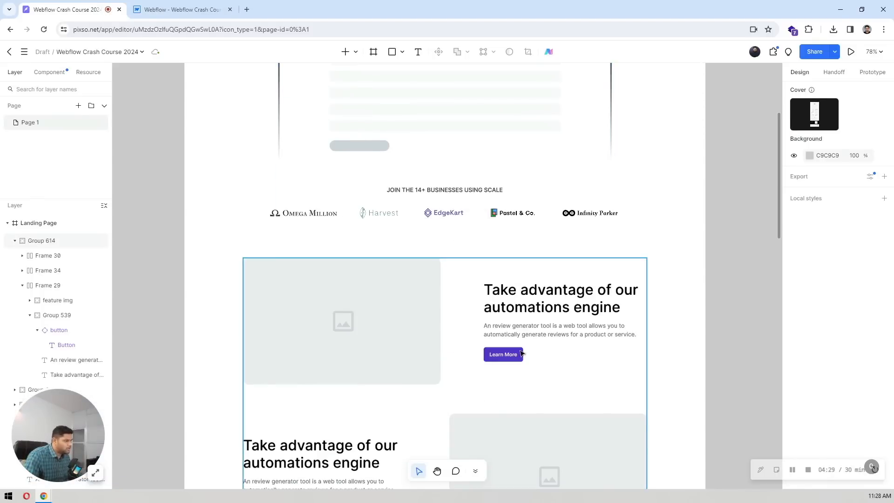
{"action": "scroll", "coordinate": [546, 319], "scroll_direction": "down", "scroll_amount": 14}
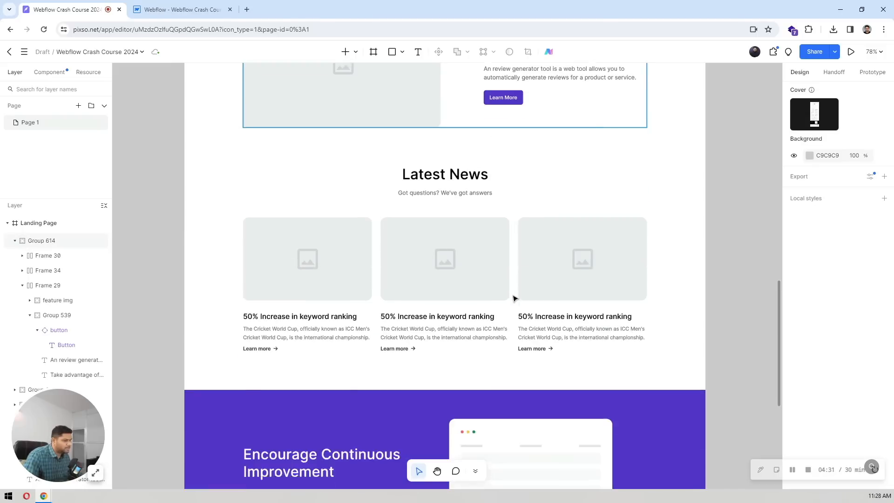
{"action": "scroll", "coordinate": [484, 251], "scroll_direction": "up", "scroll_amount": 18}
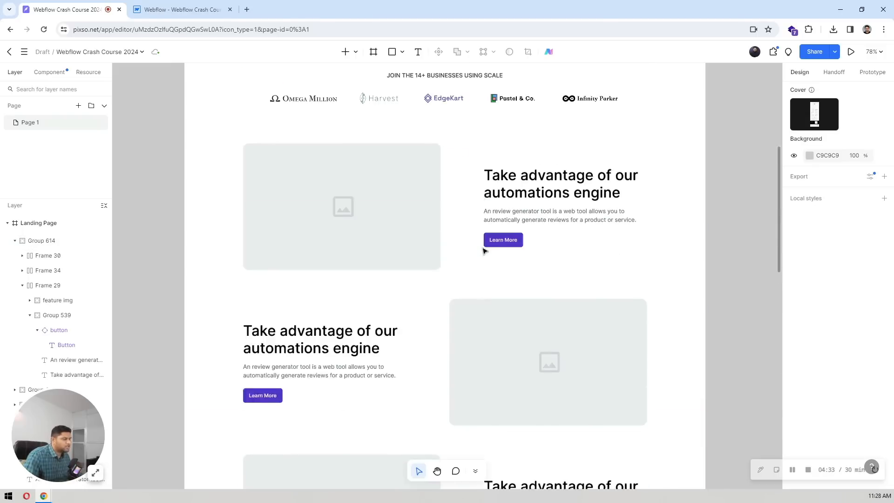
{"action": "scroll", "coordinate": [484, 251], "scroll_direction": "up", "scroll_amount": 6}
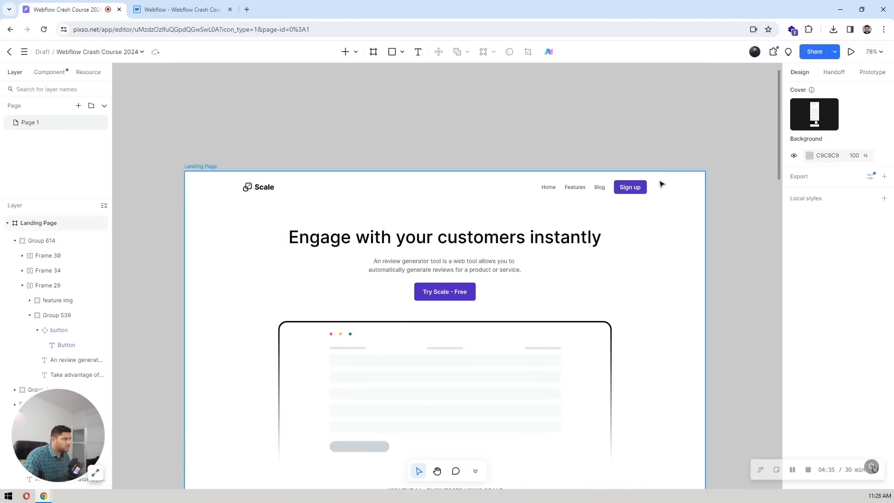
{"action": "scroll", "coordinate": [661, 184], "scroll_direction": "up", "scroll_amount": 4}
{"action": "scroll", "coordinate": [683, 186], "scroll_direction": "up", "scroll_amount": 5}
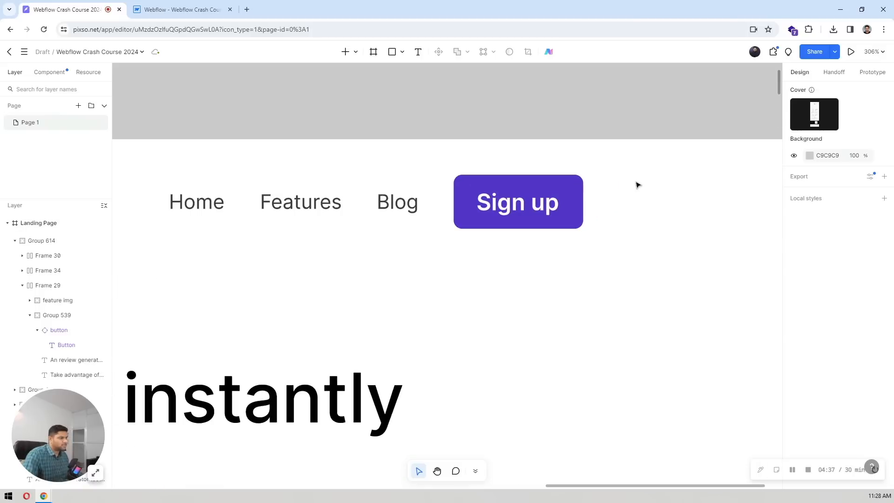
{"action": "left_click", "coordinate": [518, 202]}
{"action": "left_click", "coordinate": [167, 4]}
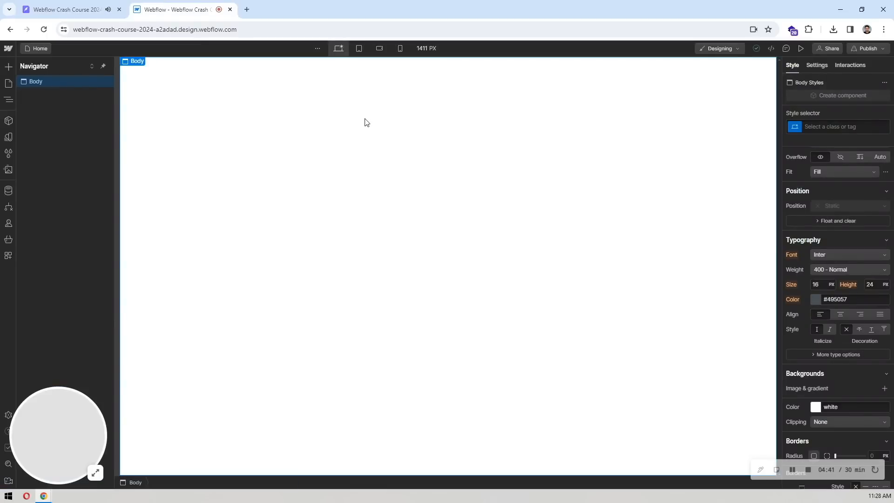
{"action": "key", "text": "ctrl+k"}
{"action": "type", "text": "butt"}
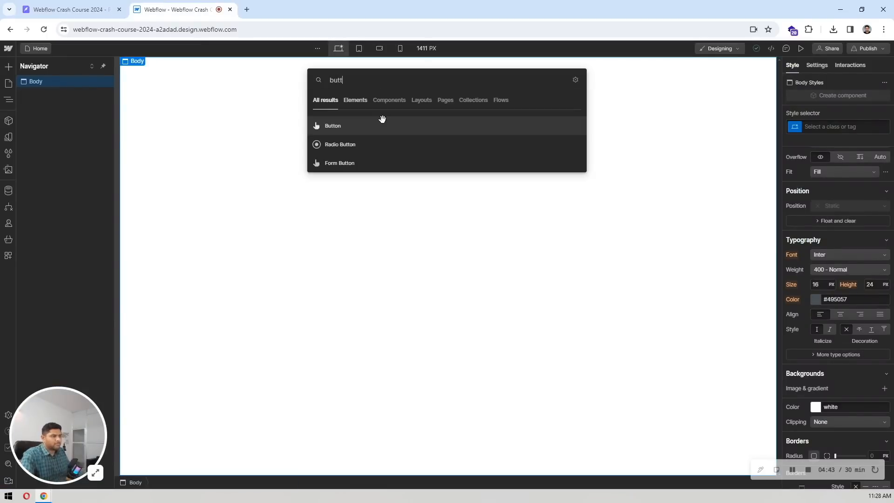
{"action": "left_click", "coordinate": [383, 125]}
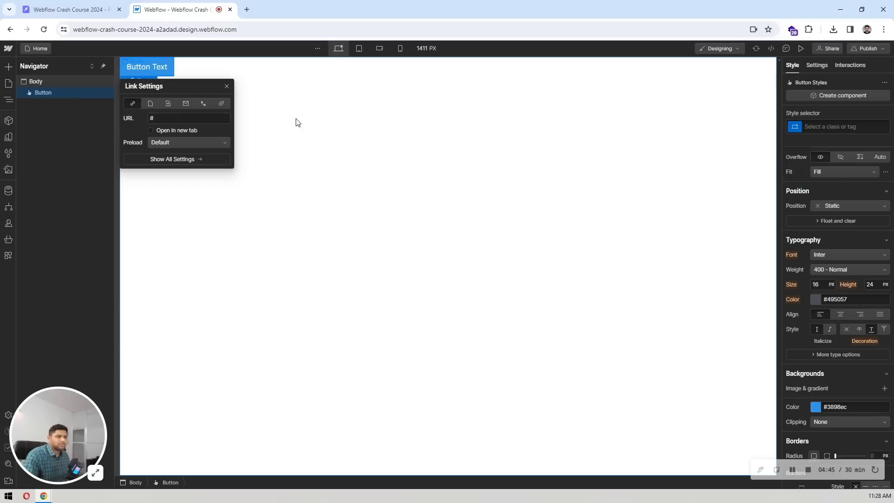
{"action": "left_click", "coordinate": [194, 71]}
{"action": "left_click", "coordinate": [157, 73]}
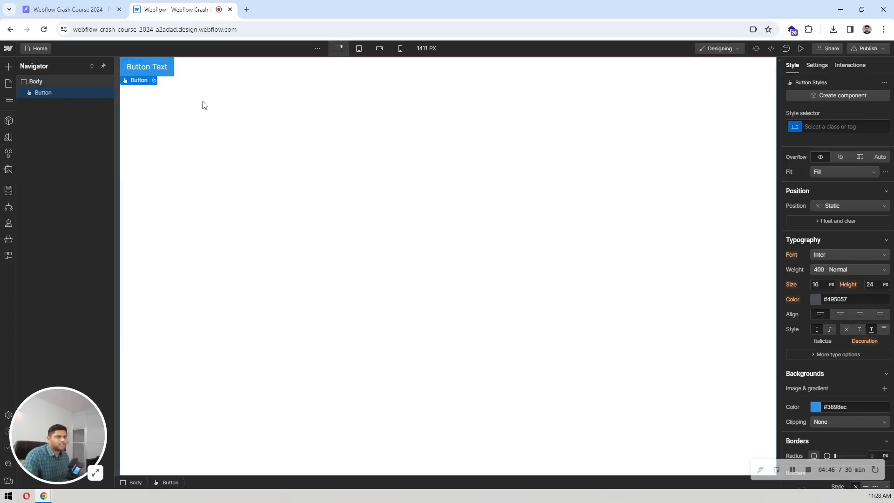
{"action": "left_click", "coordinate": [61, 83]}
{"action": "left_click", "coordinate": [127, 75]}
{"action": "key", "text": "Delete"}
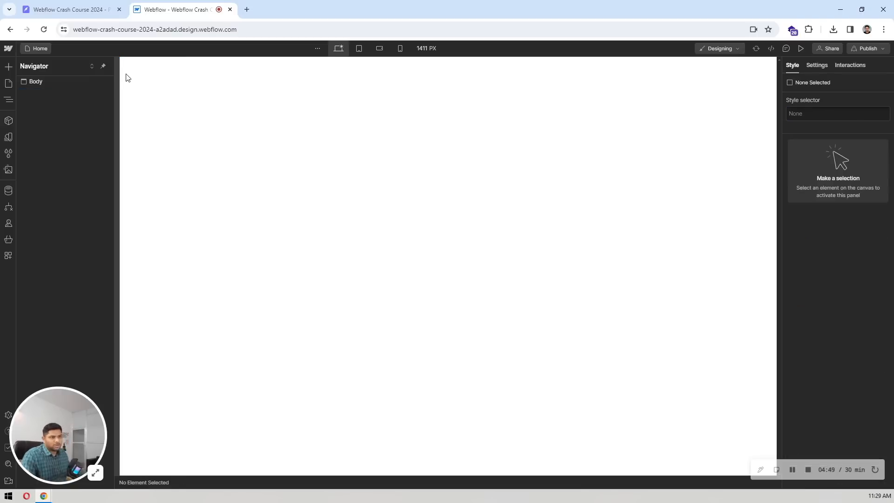
Add a Section element inside the Body
{"action": "left_click", "coordinate": [59, 84]}
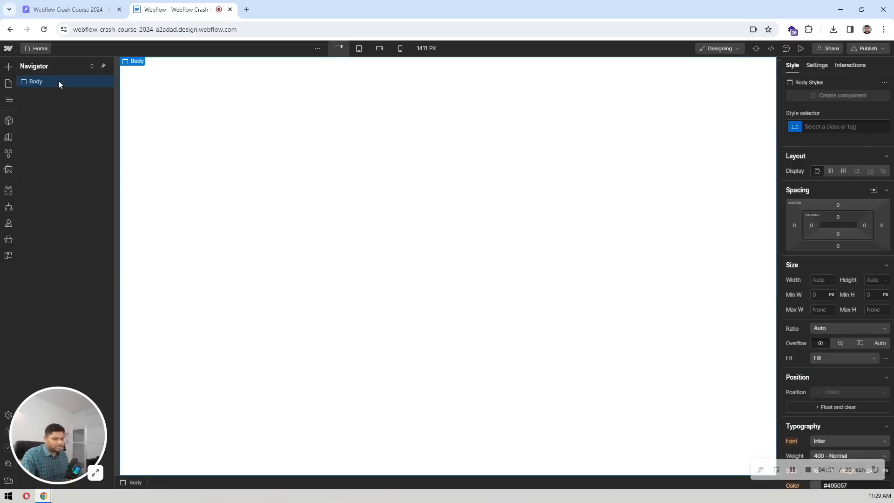
{"action": "key", "text": "ctrl+k"}
{"action": "type", "text": "se"}
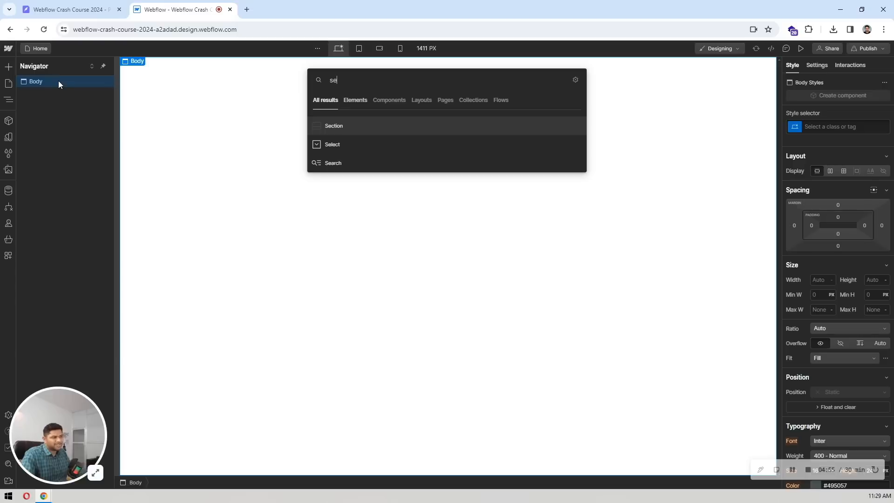
{"action": "key", "text": "Return"}
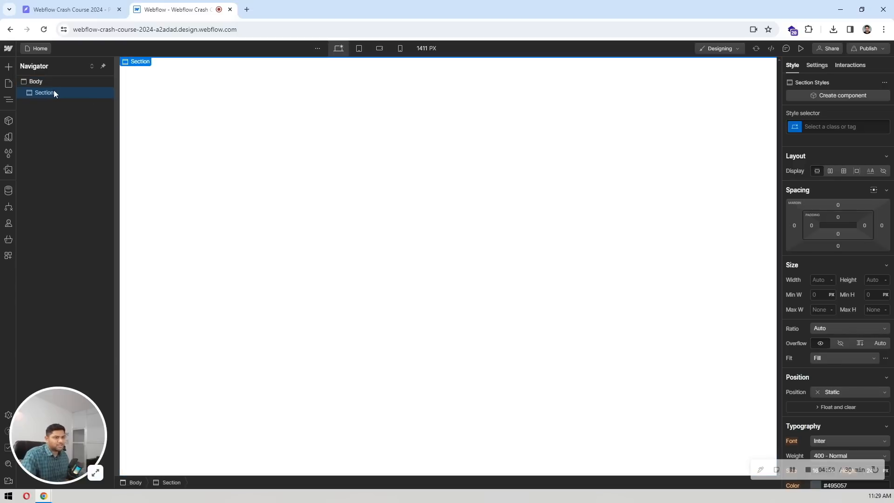
Add a Container element inside the Section
{"action": "key", "text": "ctrl+k"}
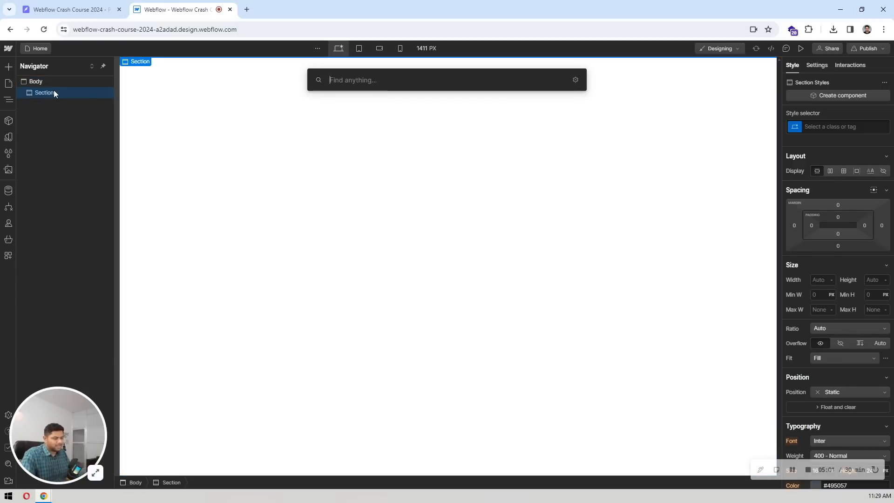
{"action": "type", "text": "cont"}
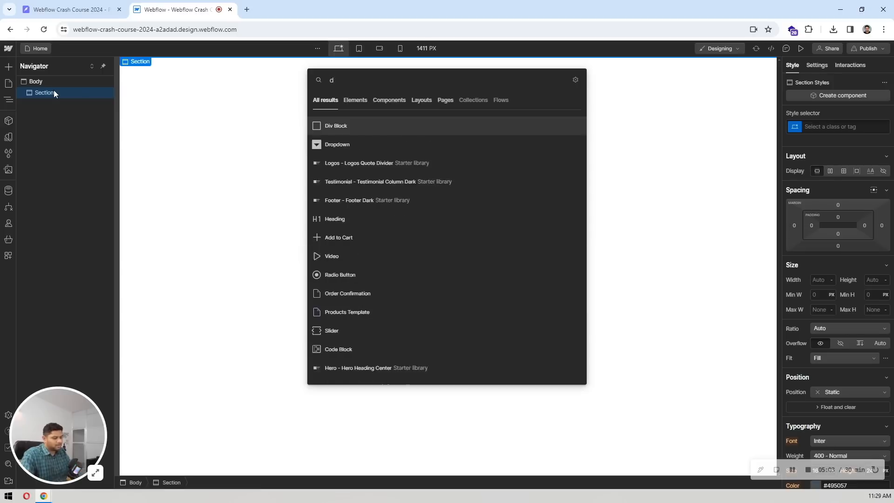
{"action": "type", "text": "a"}
{"action": "key", "text": "Return"}
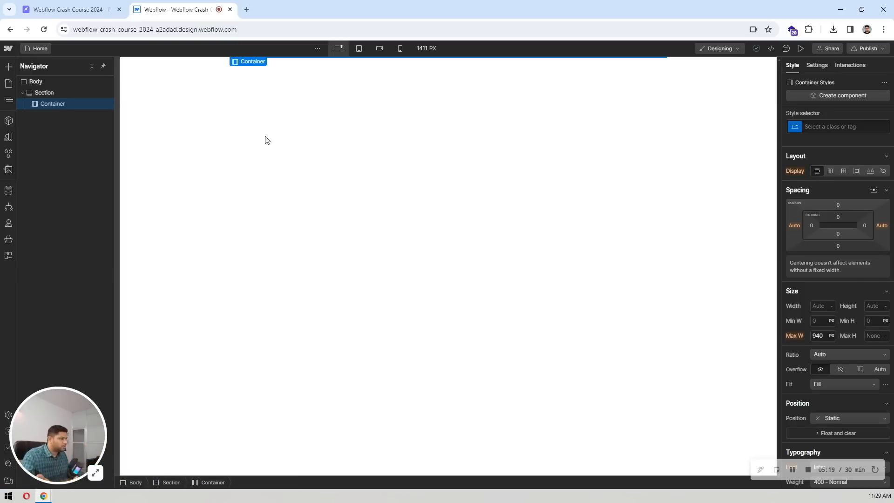
Switch to the Pixso landing page design, examine the navbar frame's width and padding, and return to Webflow
{"action": "scroll", "coordinate": [839, 286], "scroll_direction": "down", "scroll_amount": 3}
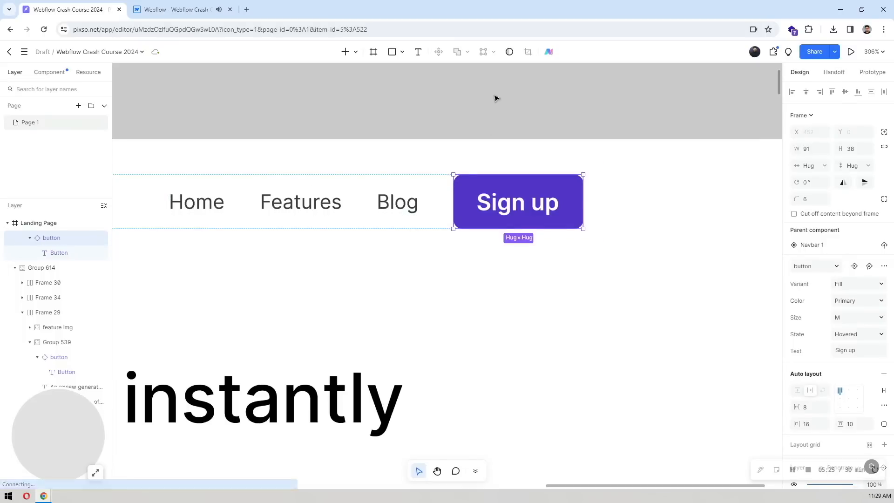
{"action": "scroll", "coordinate": [492, 130], "scroll_direction": "down", "scroll_amount": 8, "text": "ctrl"}
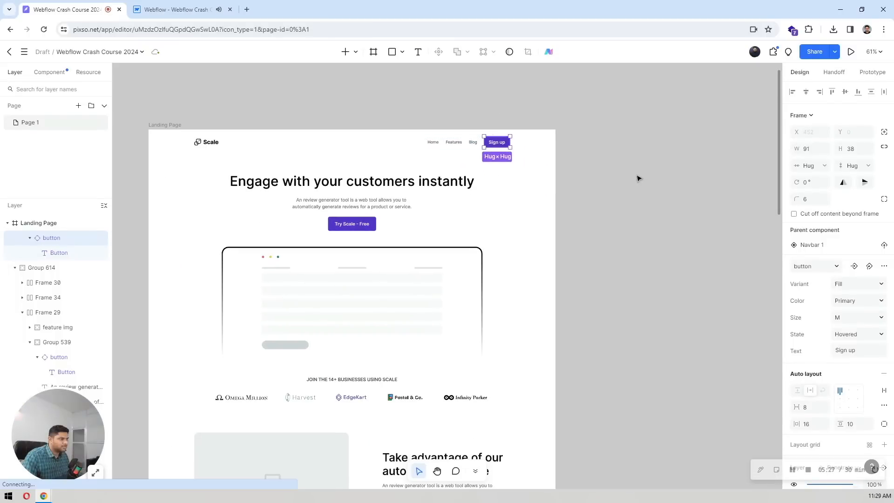
{"action": "left_click", "coordinate": [639, 176]}
{"action": "left_click", "coordinate": [389, 145]}
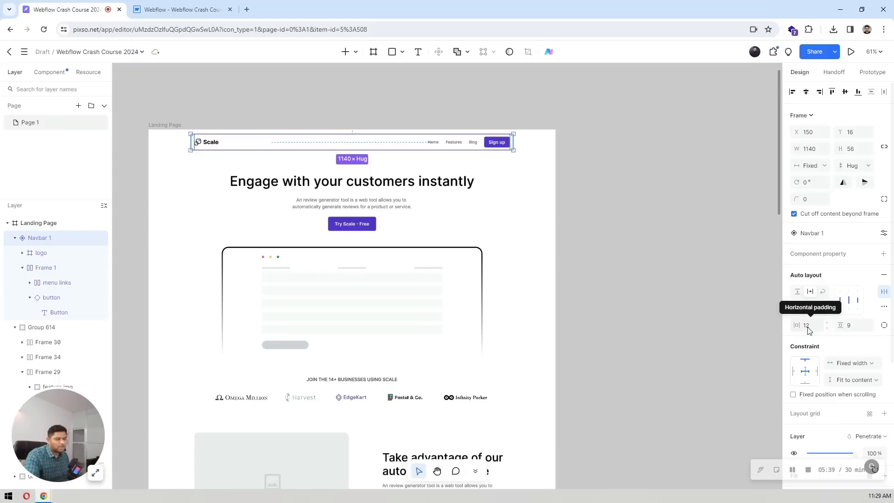
{"action": "left_click", "coordinate": [181, 10]}
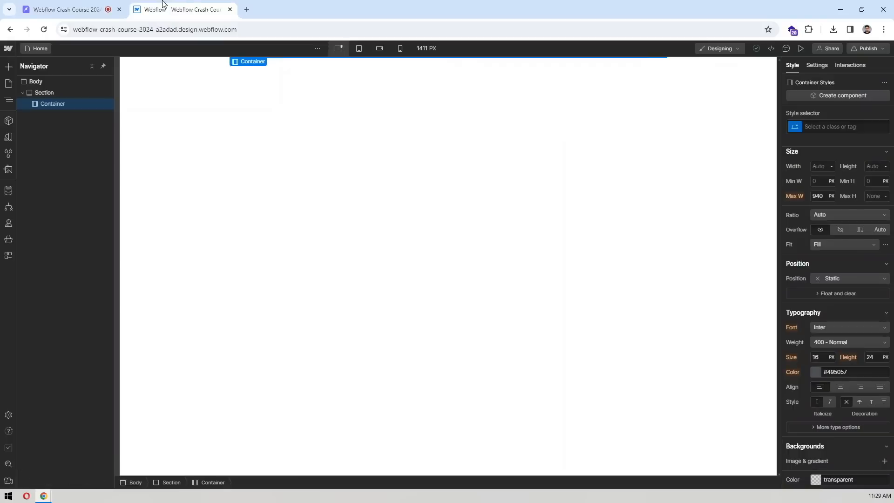
{"action": "left_click", "coordinate": [830, 129]}
{"action": "left_click", "coordinate": [824, 129]}
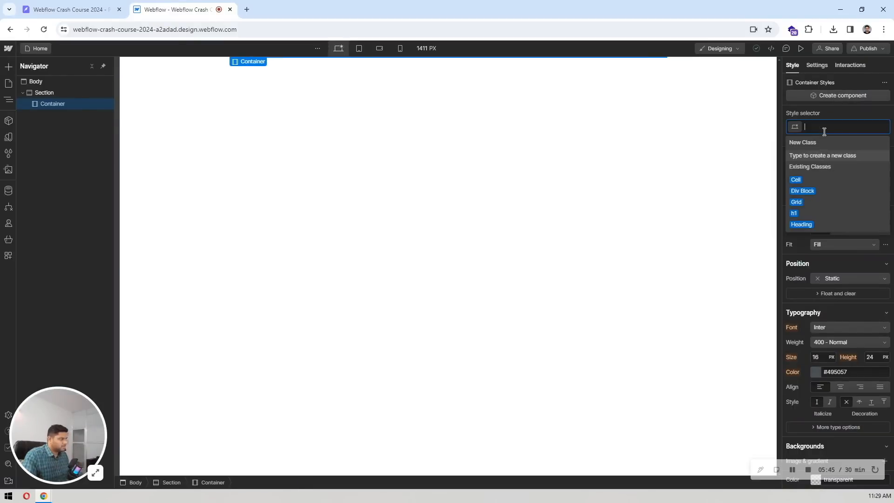
{"action": "type", "text": "con"}
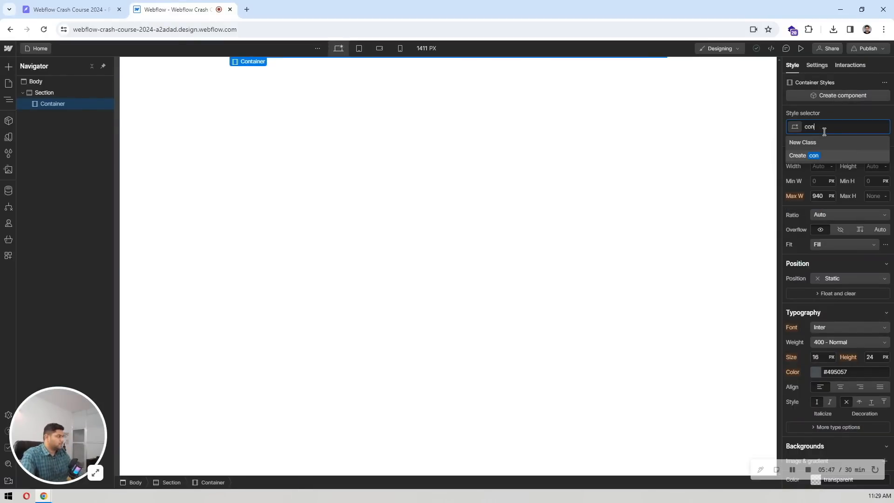
{"action": "key", "text": "BackSpace"}
{"action": "key", "text": "BackSpace"}
{"action": "key", "text": "BackSpace"}
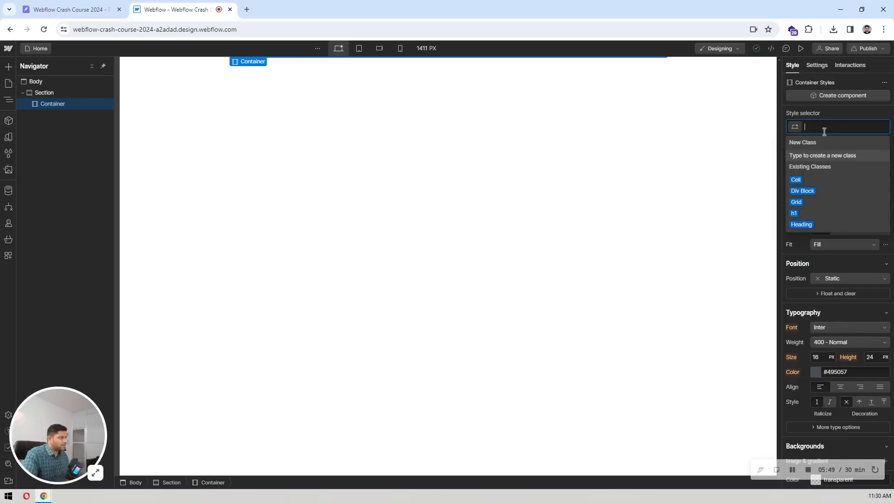
{"action": "left_click", "coordinate": [475, 194]}
{"action": "left_click", "coordinate": [482, 180]}
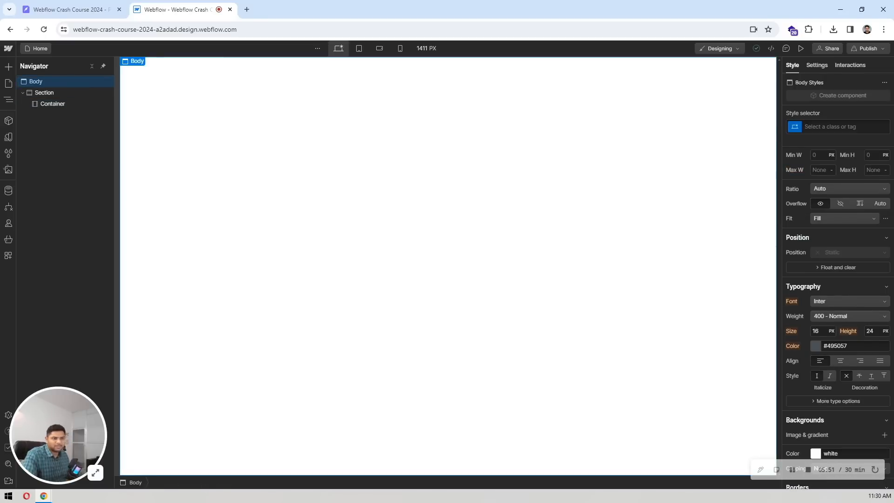
Clean up the project's unused style classes and return to the element structure
{"action": "left_click", "coordinate": [9, 154]}
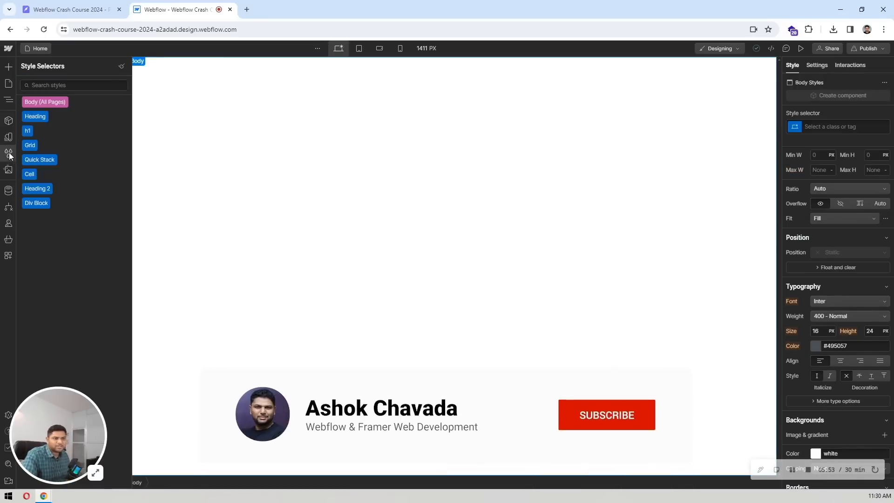
{"action": "left_click", "coordinate": [121, 67]}
{"action": "left_click", "coordinate": [41, 240]}
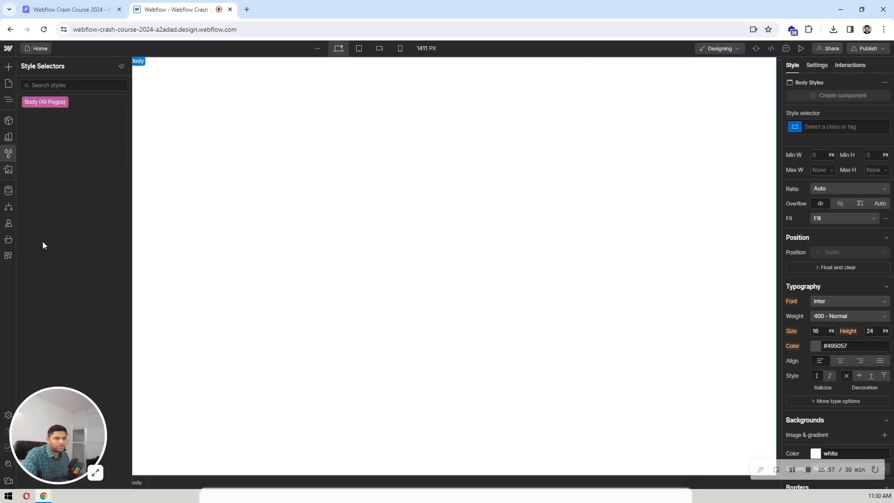
{"action": "key", "text": "z"}
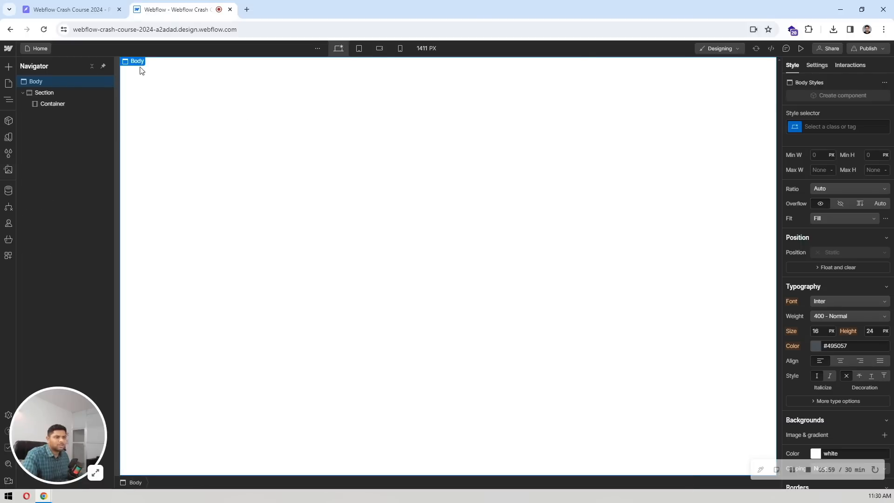
Create a class named container on the Container element and set its maximum width to 1140 px
{"action": "left_click", "coordinate": [65, 105]}
{"action": "left_click", "coordinate": [830, 128]}
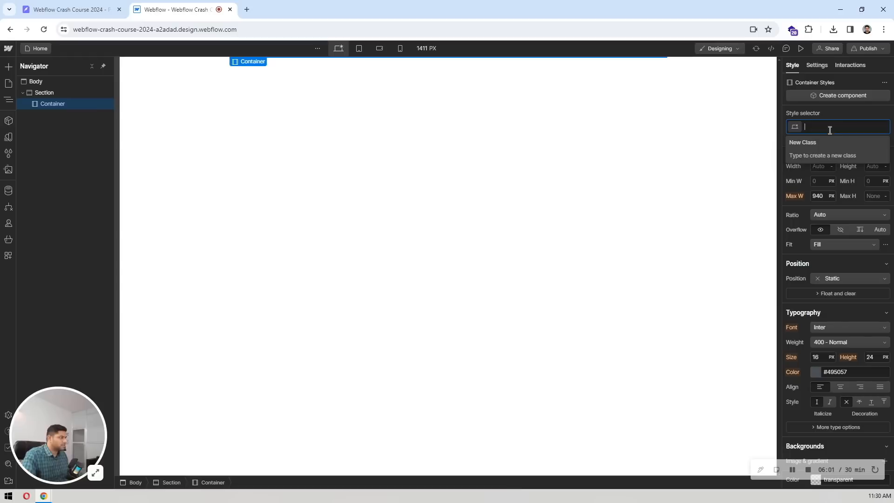
{"action": "type", "text": "container"}
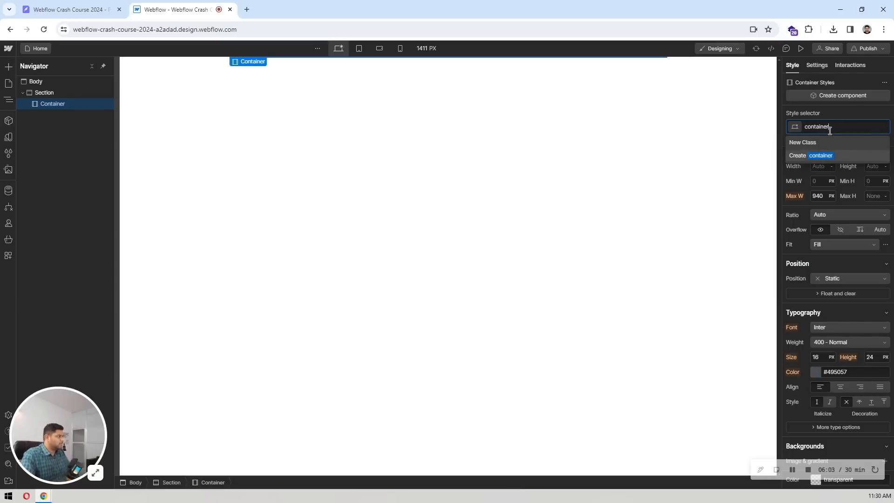
{"action": "key", "text": "Return"}
{"action": "left_click", "coordinate": [824, 196]}
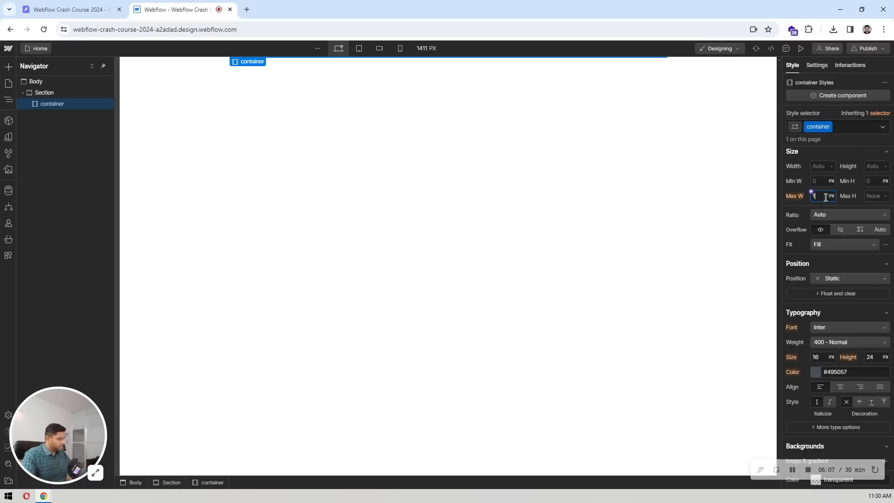
{"action": "key", "text": "Return"}
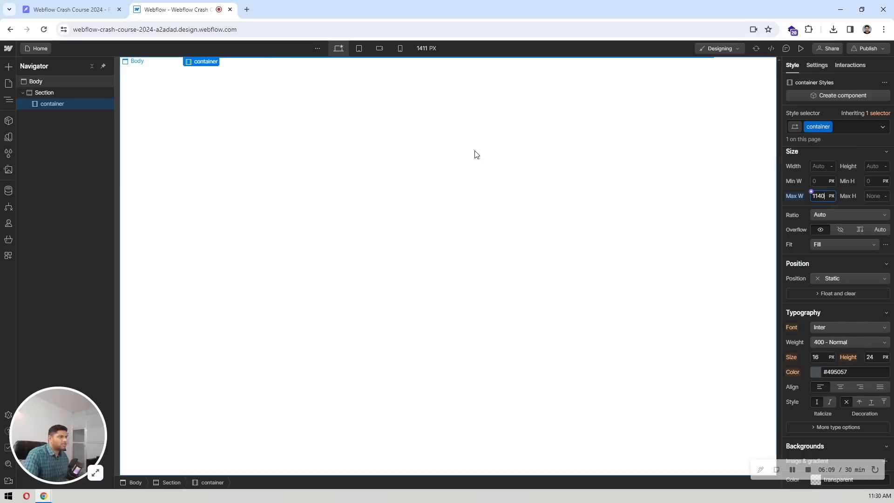
Glance at the navbar in the Pixso design and add a Button element inside the Webflow container
{"action": "left_click", "coordinate": [110, 4]}
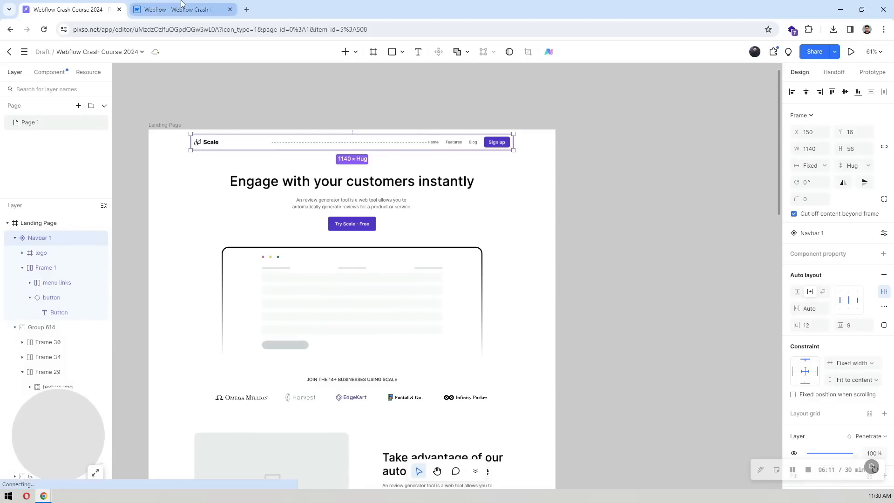
{"action": "left_click", "coordinate": [181, 4]}
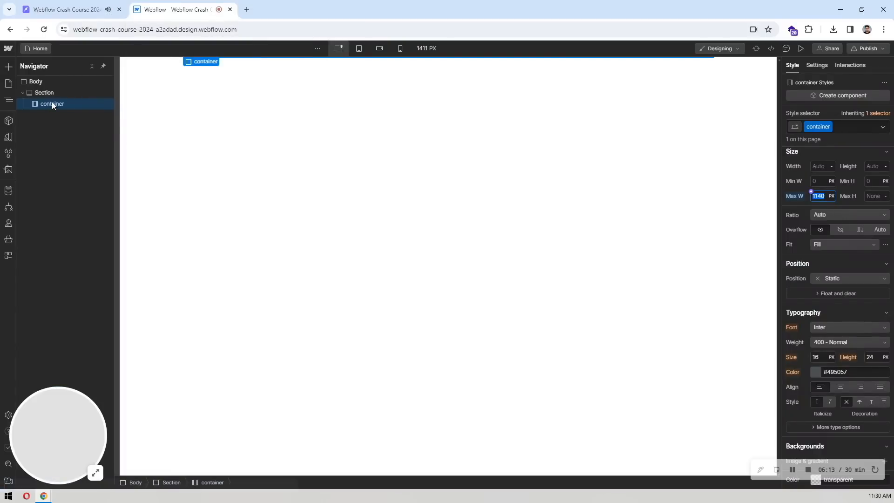
{"action": "key", "text": "ctrl+e"}
{"action": "type", "text": "butt"}
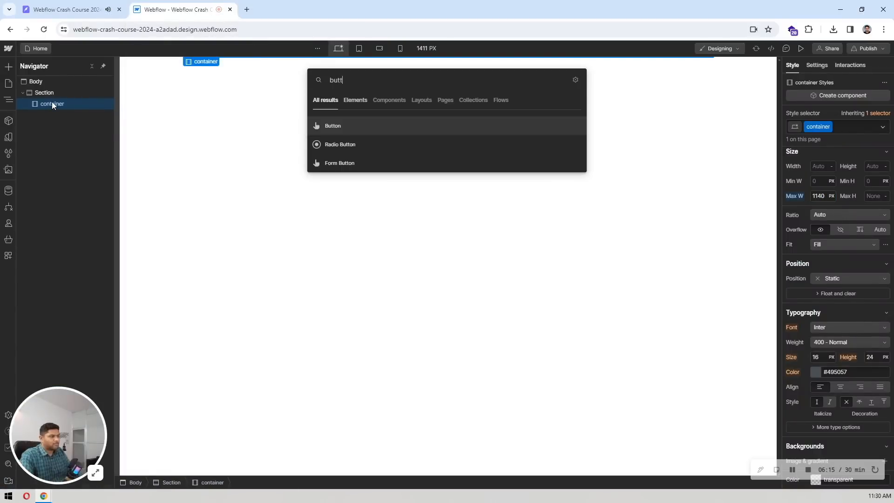
{"action": "key", "text": "Return"}
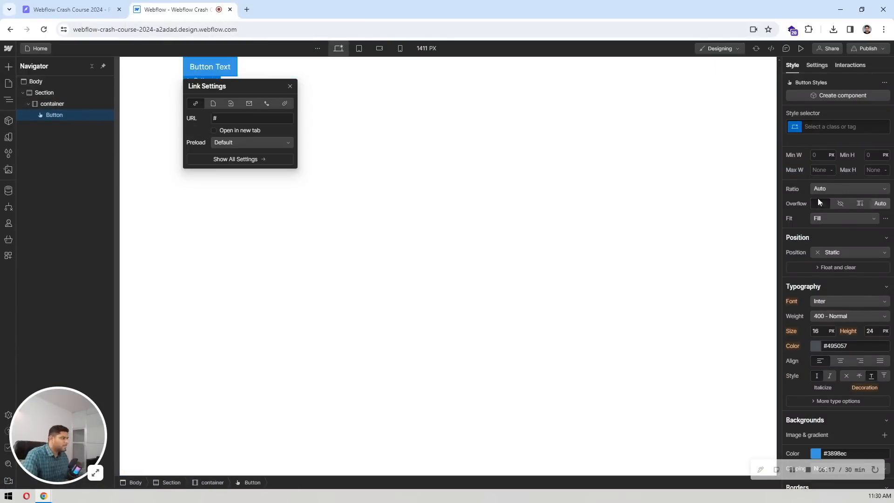
Copy the Sign up button's fill colour from Pixso and set the Webflow button's background colour to #5227cc
{"action": "left_click", "coordinate": [112, 5]}
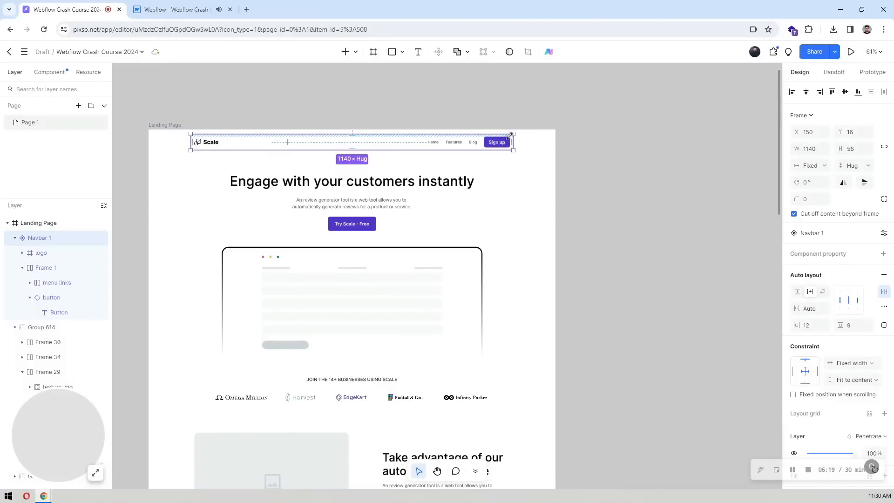
{"action": "left_click", "coordinate": [506, 141], "text": "ctrl"}
{"action": "scroll", "coordinate": [828, 280], "scroll_direction": "down", "scroll_amount": 5}
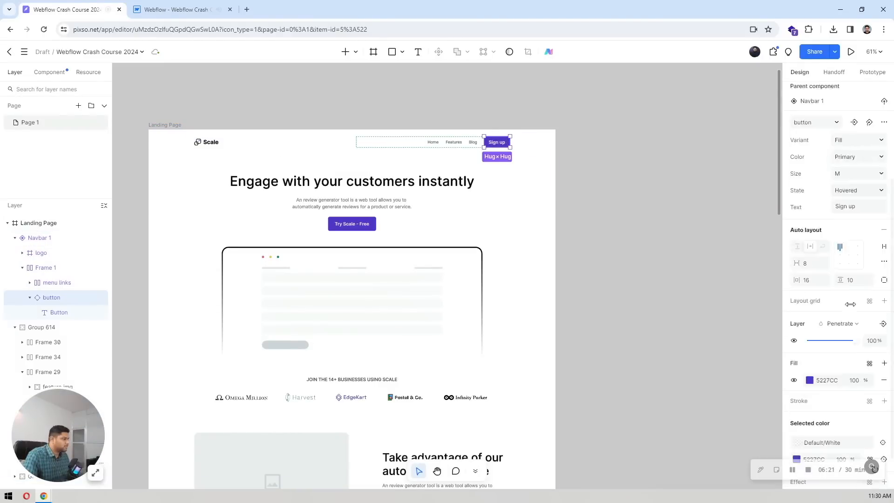
{"action": "left_click", "coordinate": [828, 312]}
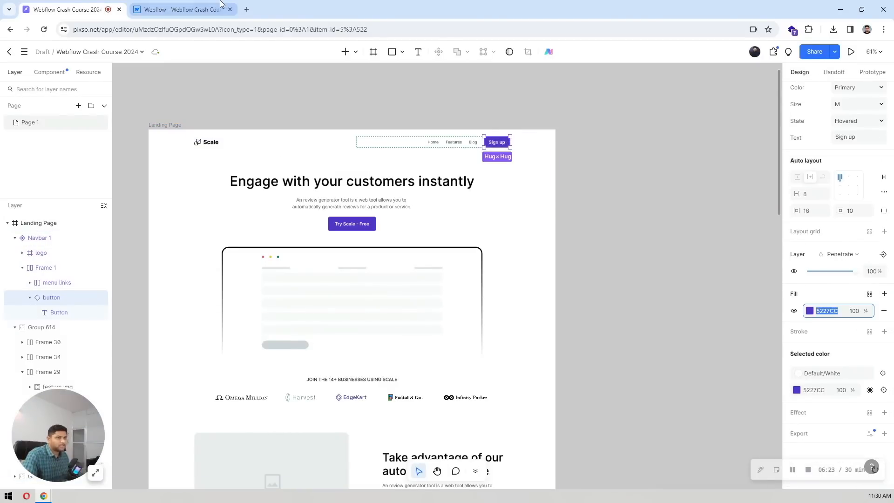
{"action": "left_click", "coordinate": [182, 9]}
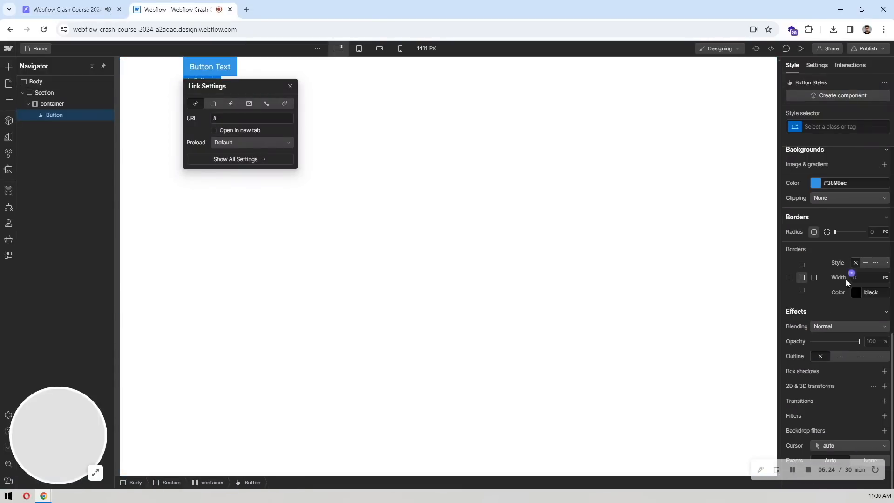
{"action": "left_click", "coordinate": [844, 183]}
{"action": "type", "text": "#5227cc"}
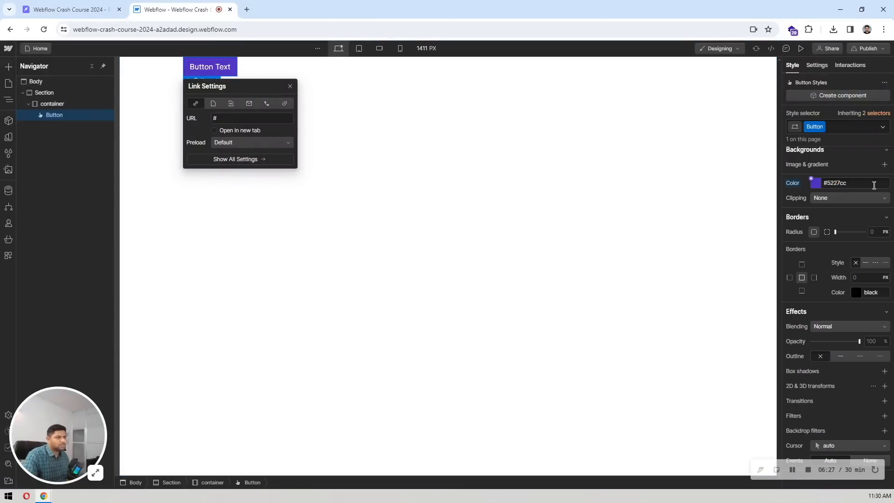
Check the Sign up button's corner radius in Pixso and round the Webflow button's corners to 6 px to match
{"action": "left_click", "coordinate": [47, 5]}
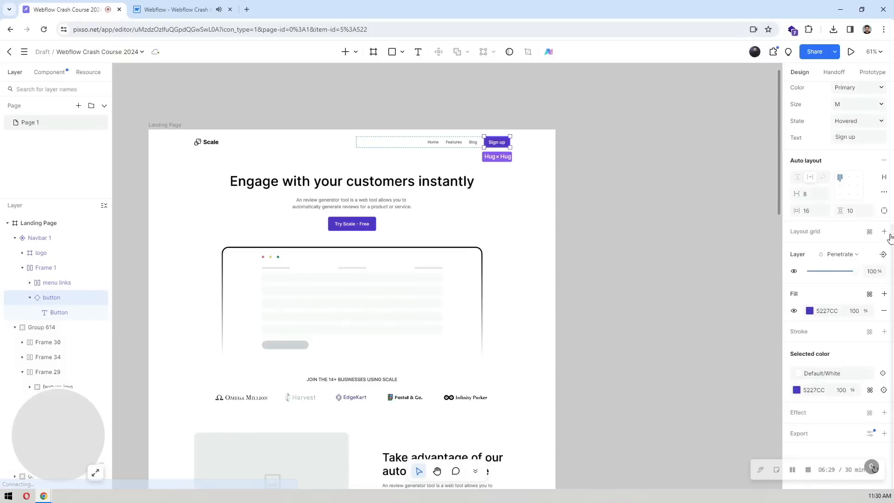
{"action": "scroll", "coordinate": [841, 218], "scroll_direction": "up", "scroll_amount": 5}
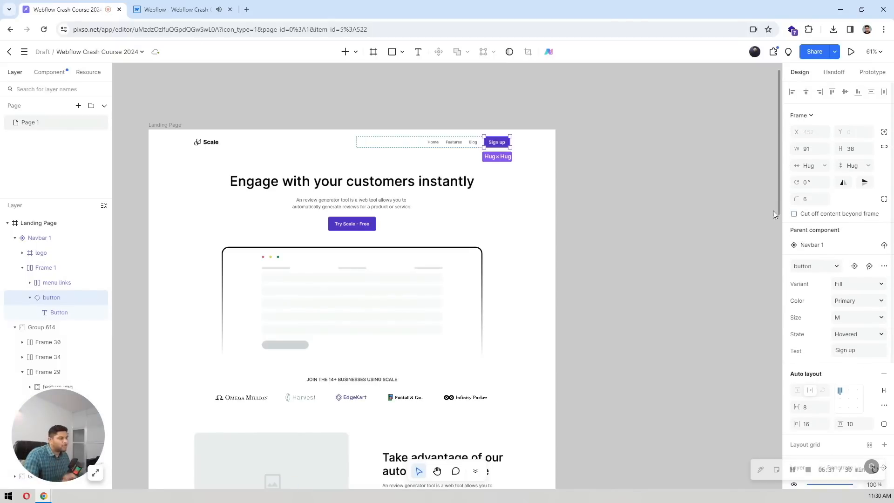
{"action": "scroll", "coordinate": [509, 140], "scroll_direction": "up", "scroll_amount": 6}
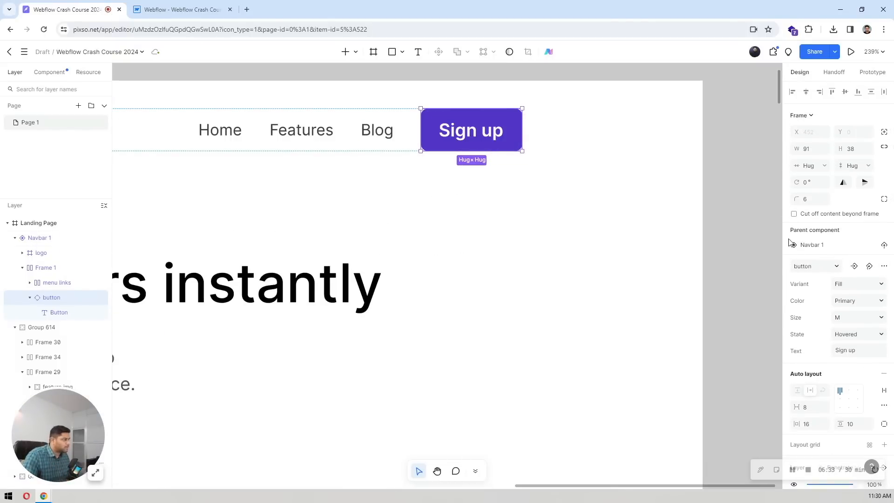
{"action": "key", "text": "ctrl+Tab"}
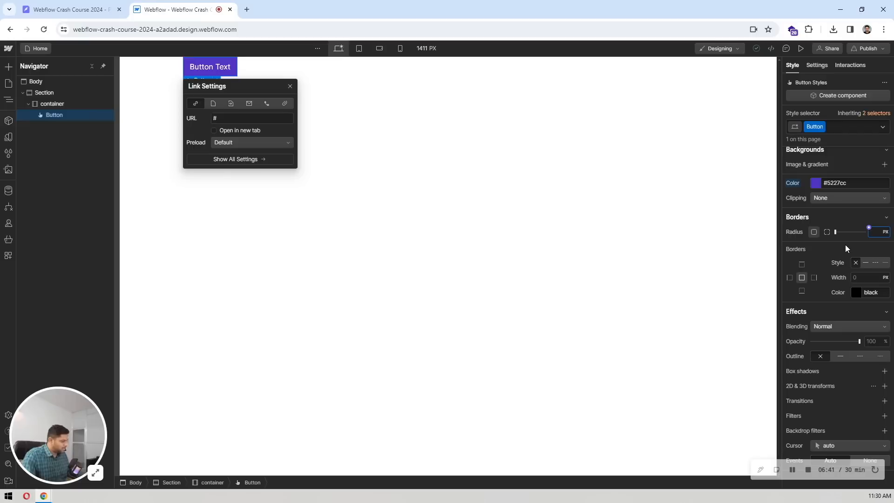
{"action": "left_click", "coordinate": [328, 200]}
Examine the Sign up label's font, weight, size and line height in the Pixso design, and return to Webflow
{"action": "left_click", "coordinate": [65, 9]}
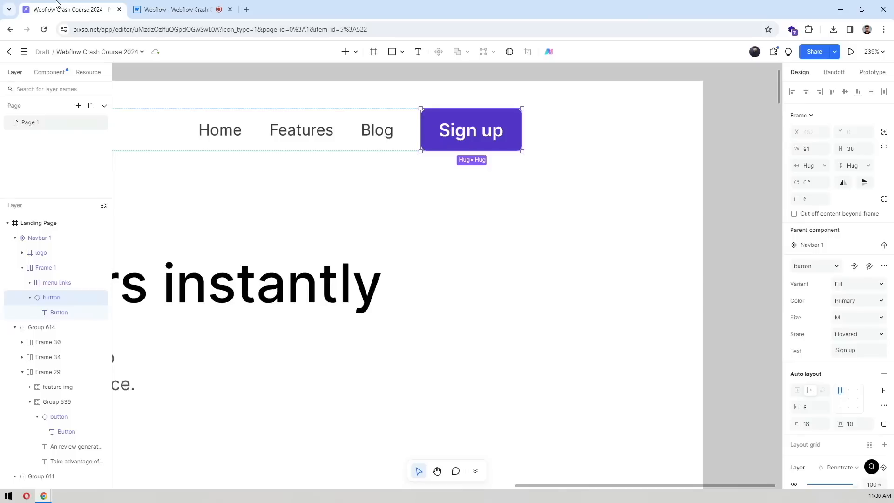
{"action": "double_click", "coordinate": [489, 138]}
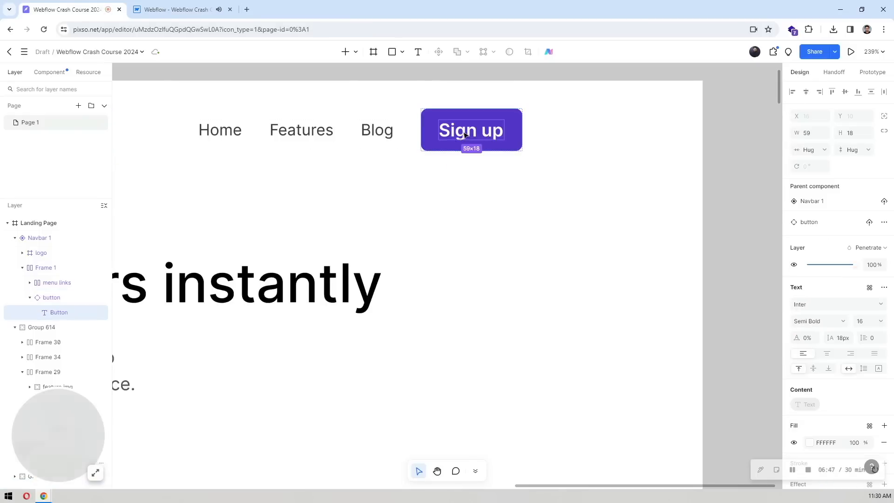
{"action": "scroll", "coordinate": [852, 242], "scroll_direction": "down", "scroll_amount": 2}
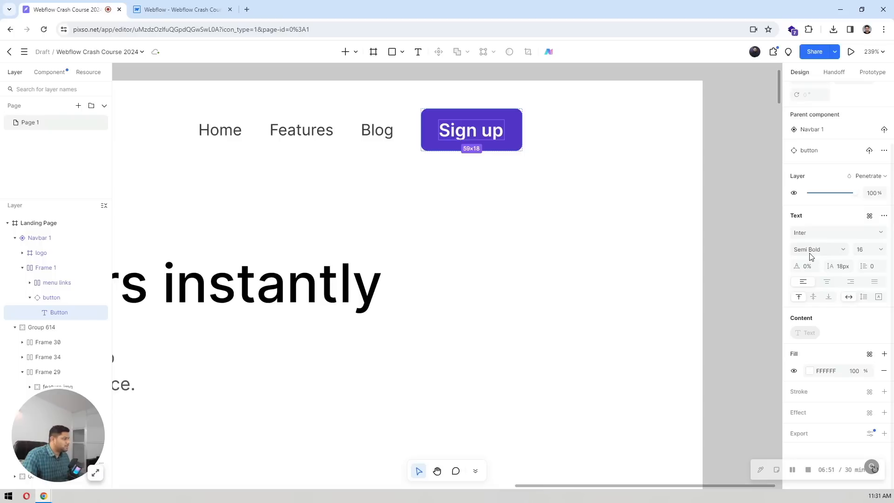
{"action": "left_click", "coordinate": [182, 9]}
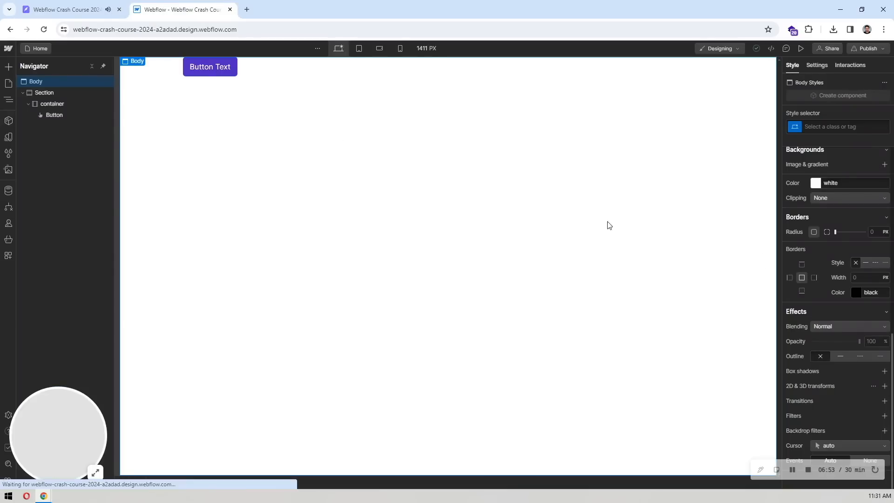
Set the Webflow button's font weight to 600 - Semi Bold
{"action": "left_click", "coordinate": [191, 65]}
{"action": "scroll", "coordinate": [833, 189], "scroll_direction": "up", "scroll_amount": 5}
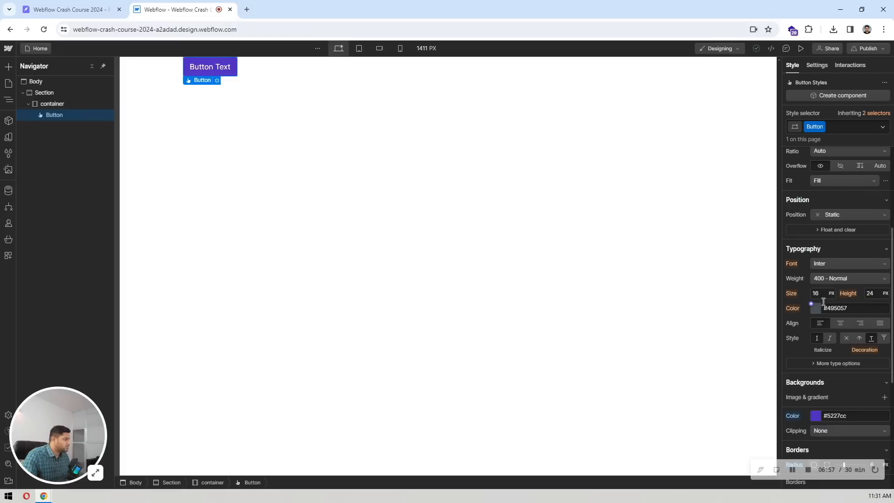
{"action": "left_click", "coordinate": [823, 276]}
{"action": "left_click", "coordinate": [840, 301]}
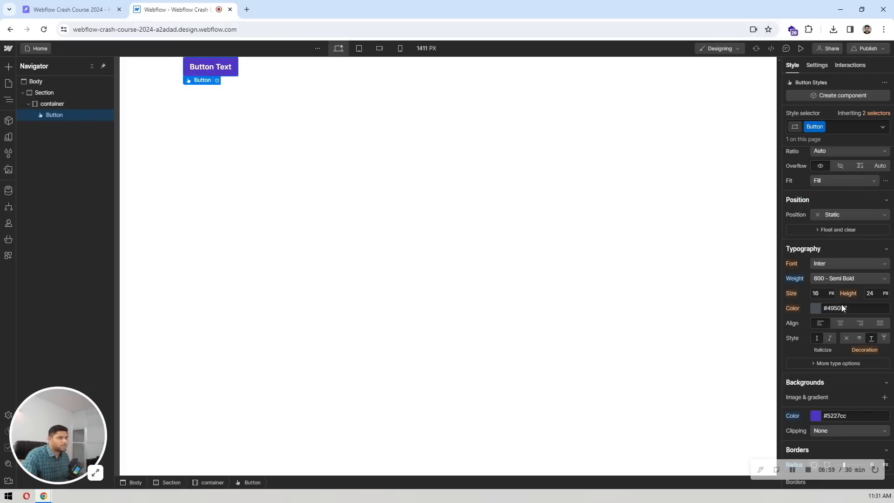
Copy the Sign up label from the Pixso design and replace the Webflow button's text with it
{"action": "left_click", "coordinate": [70, 9]}
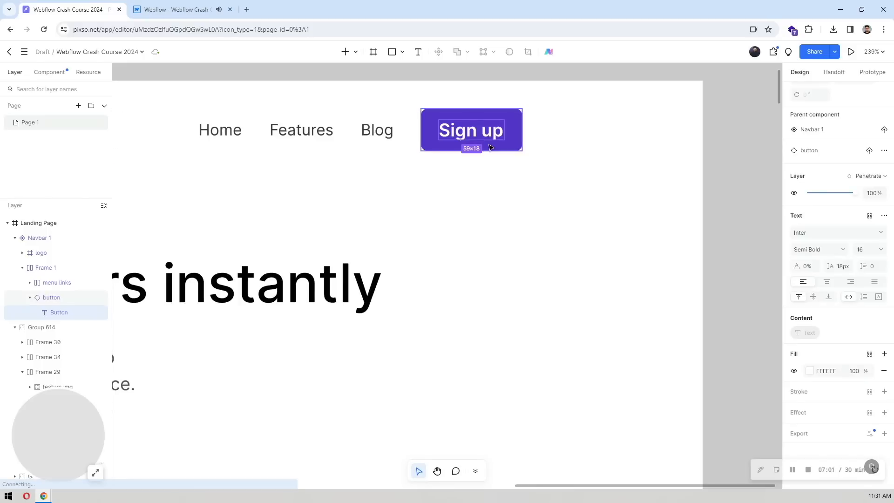
{"action": "double_click", "coordinate": [479, 134]}
{"action": "key", "text": "ctrl+c"}
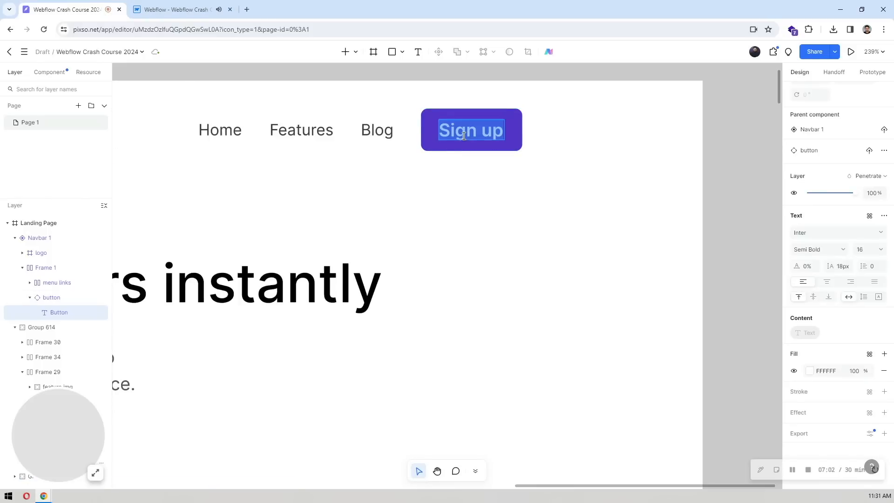
{"action": "left_click", "coordinate": [158, 9]}
{"action": "double_click", "coordinate": [205, 67]}
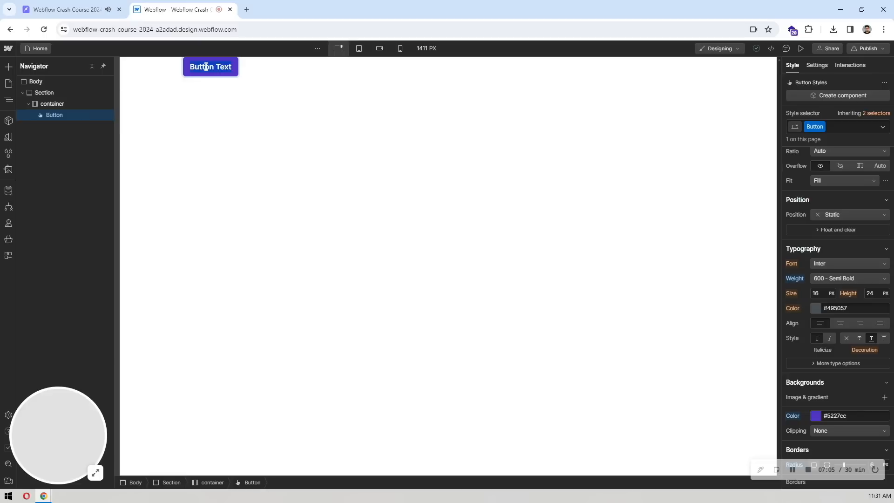
{"action": "key", "text": "ctrl+a"}
{"action": "key", "text": "ctrl+v"}
{"action": "left_click", "coordinate": [293, 90]}
{"action": "left_click", "coordinate": [322, 126]}
Check the Sign up label's line height in Pixso and set the Webflow button's line height to 18 px
{"action": "left_click", "coordinate": [125, 4]}
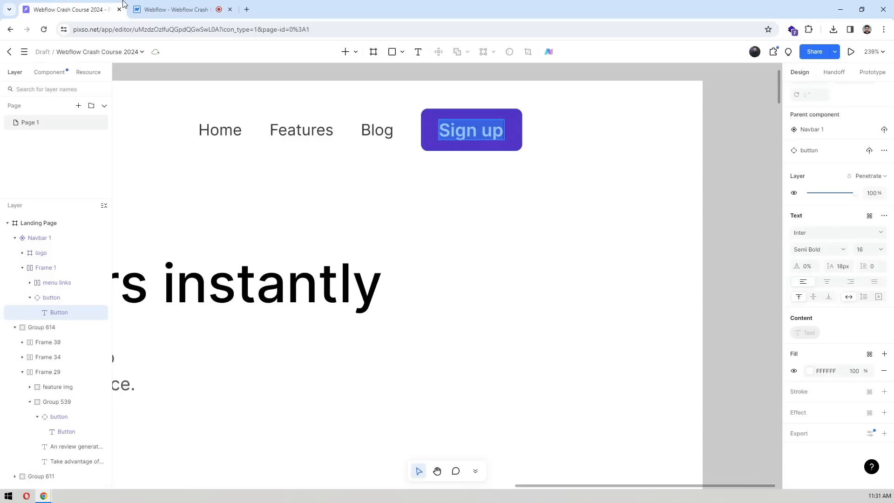
{"action": "left_click", "coordinate": [141, 3]}
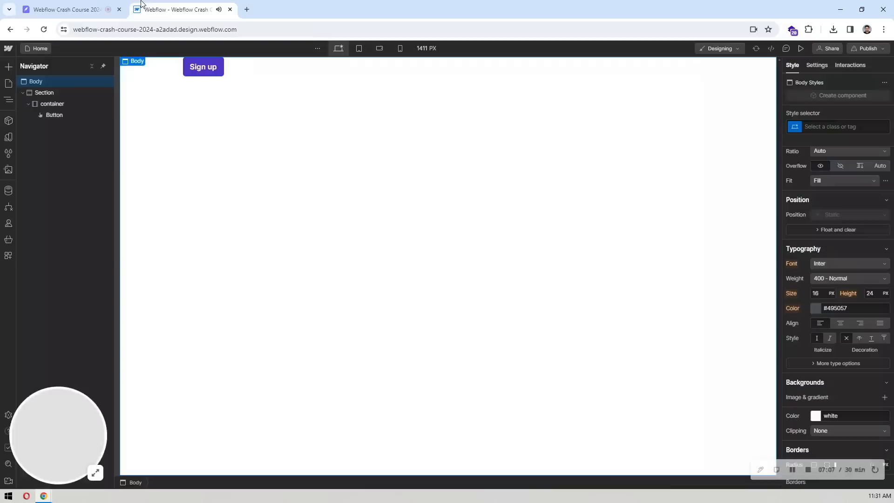
{"action": "left_click", "coordinate": [216, 69]}
{"action": "left_click", "coordinate": [121, 3]}
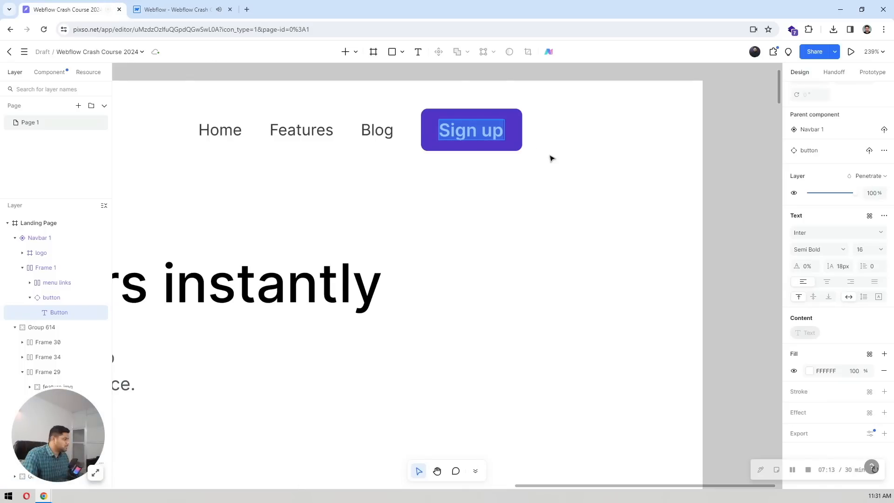
{"action": "left_click", "coordinate": [210, 5]}
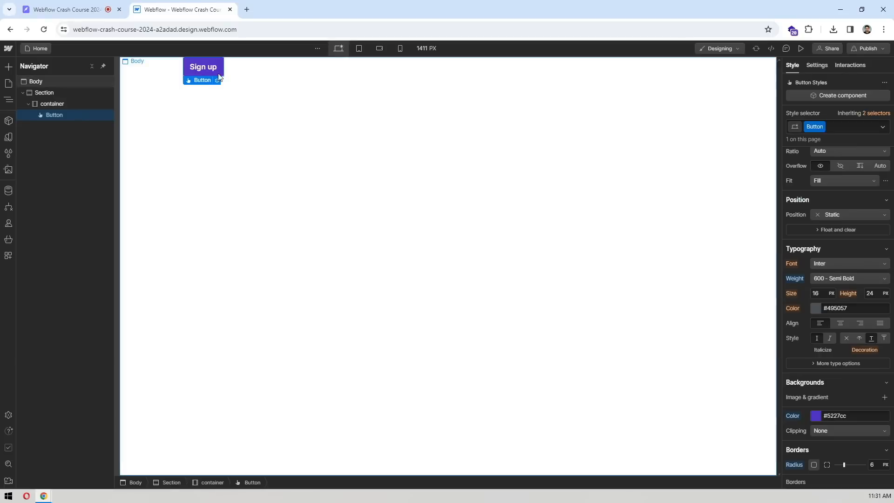
{"action": "left_click", "coordinate": [871, 294]}
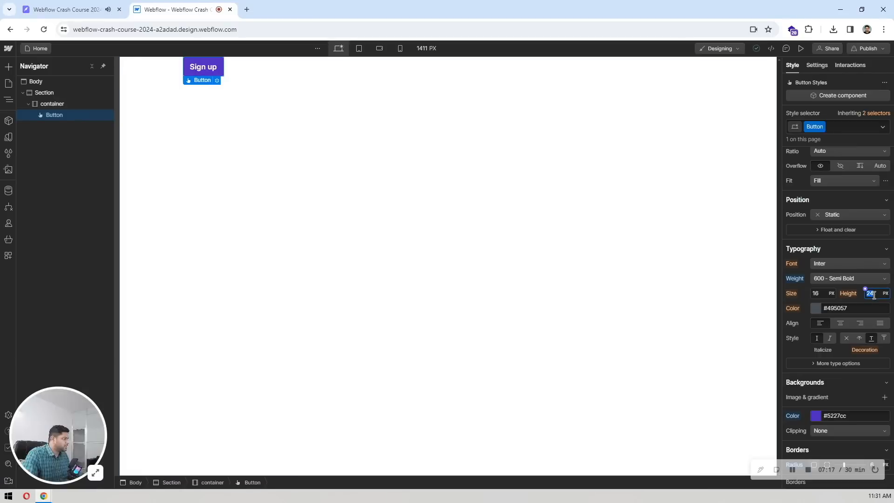
{"action": "type", "text": "18"}
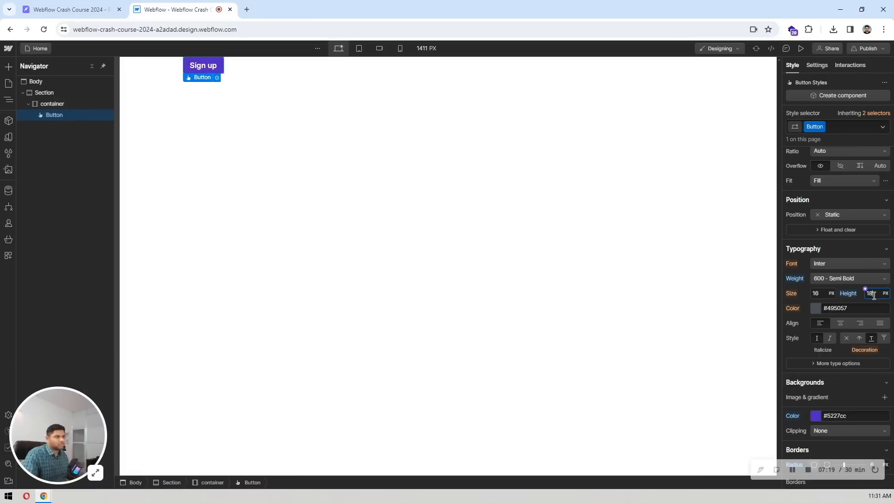
Check the Sign up button's padding in Pixso and set the Webflow button's top and bottom padding to 10 px
{"action": "left_click", "coordinate": [99, 5]}
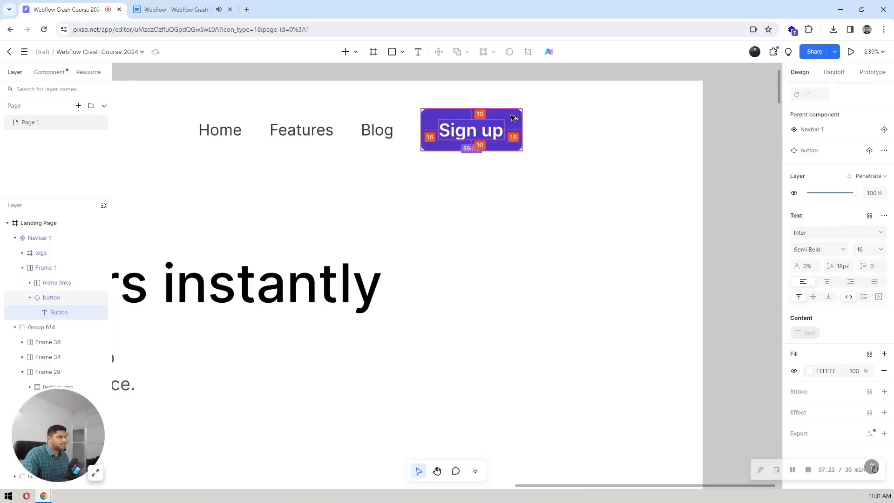
{"action": "left_click", "coordinate": [185, 6]}
{"action": "scroll", "coordinate": [867, 213], "scroll_direction": "up", "scroll_amount": 4}
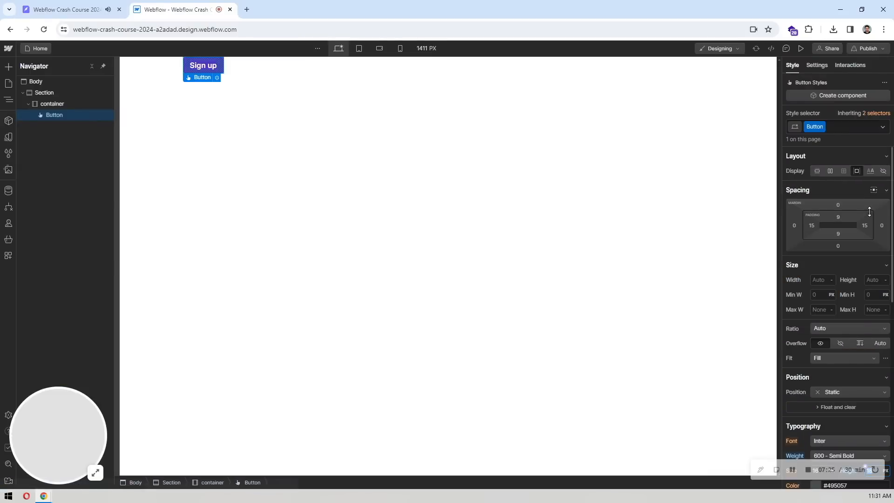
{"action": "left_click", "coordinate": [839, 217]}
{"action": "left_click", "coordinate": [832, 248]}
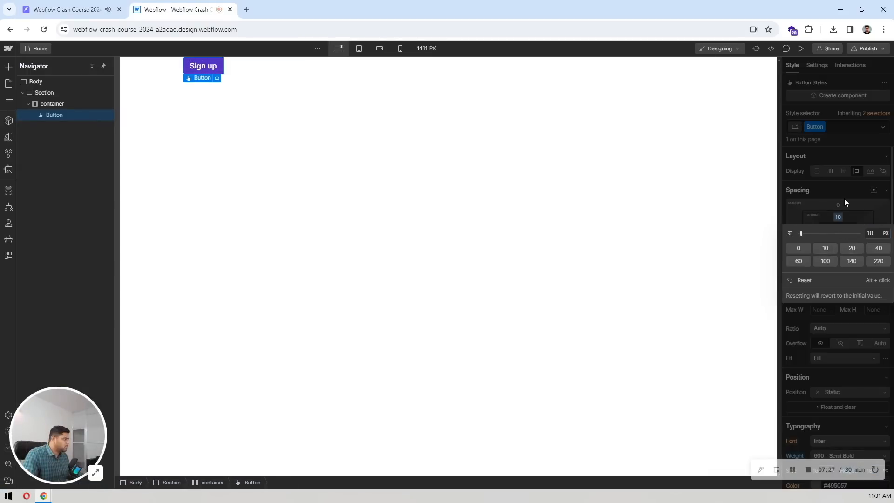
{"action": "left_click", "coordinate": [838, 234]}
{"action": "left_click", "coordinate": [822, 260]}
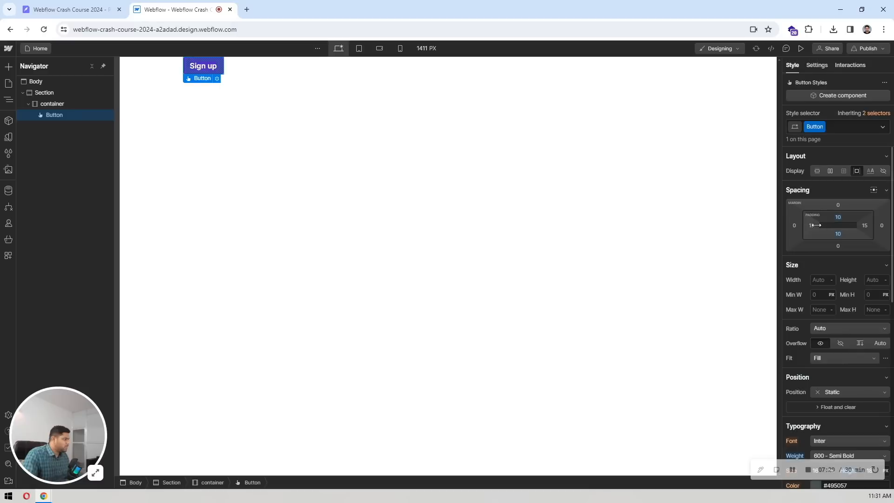
Set the button's left and right padding to 16 px
{"action": "left_click", "coordinate": [812, 227]}
{"action": "type", "text": "16"}
{"action": "key", "text": "Return"}
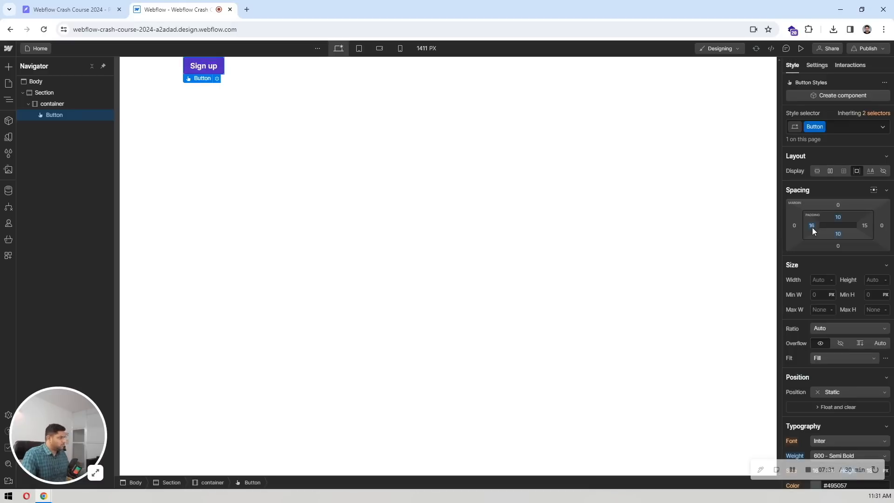
{"action": "left_click", "coordinate": [865, 226]}
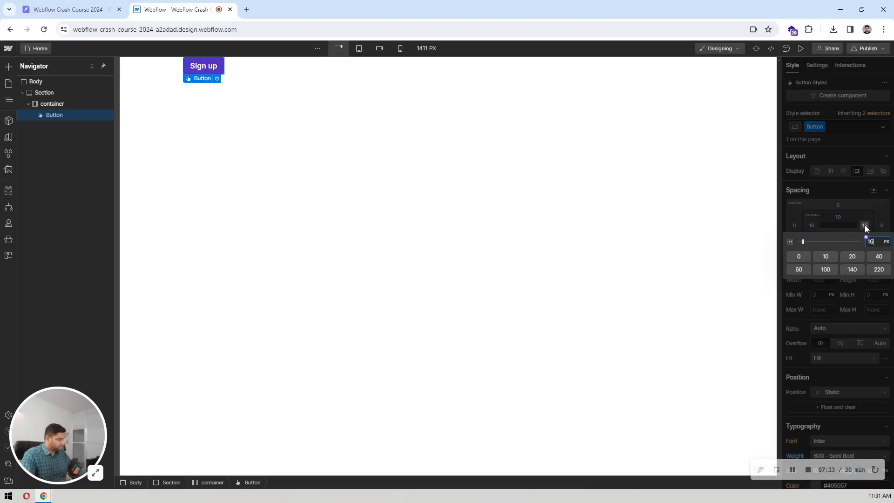
{"action": "type", "text": "16"}
{"action": "key", "text": "Return"}
{"action": "left_click", "coordinate": [225, 183]}
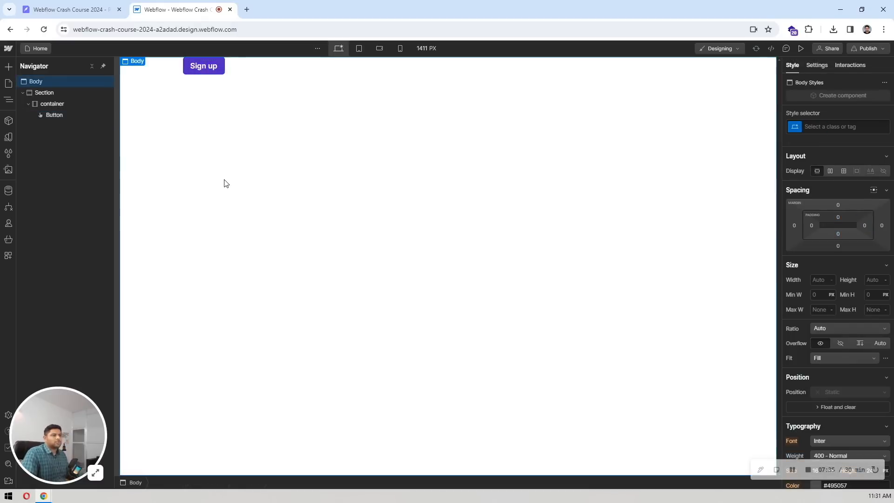
Duplicate the Sign up button inside the container and select the copy
{"action": "left_click", "coordinate": [222, 70]}
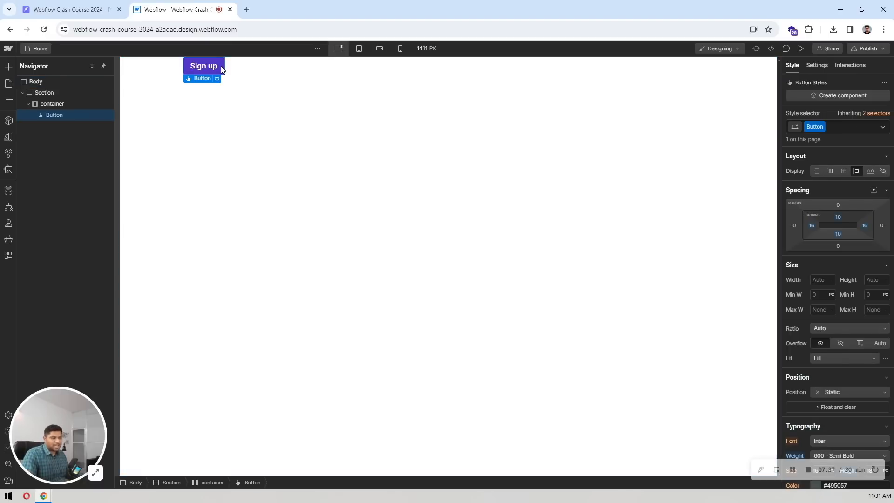
{"action": "key", "text": "ctrl+d"}
{"action": "left_click", "coordinate": [246, 93]}
{"action": "left_click", "coordinate": [208, 66]}
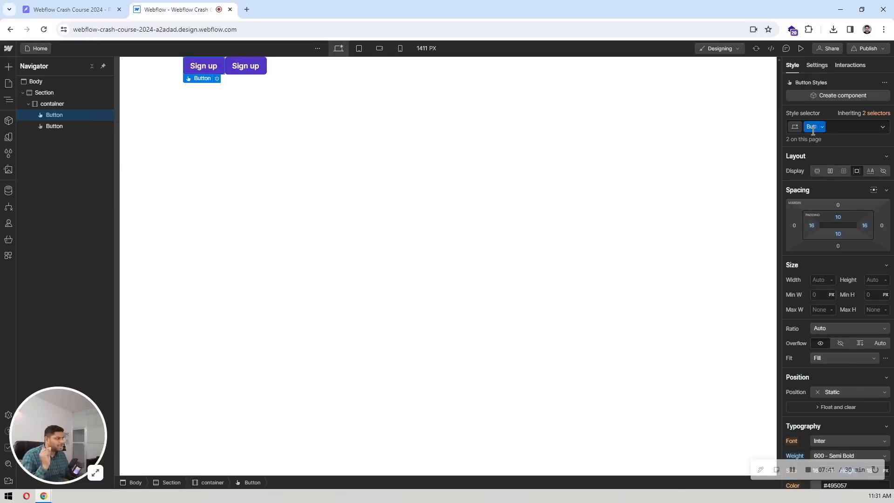
{"action": "left_click", "coordinate": [245, 67]}
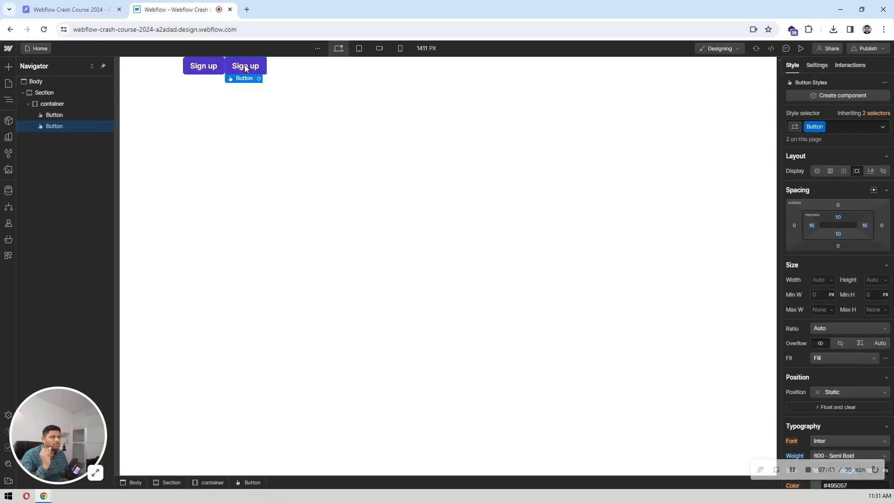
Add a combo class named Large to the duplicated button
{"action": "left_click", "coordinate": [835, 123]}
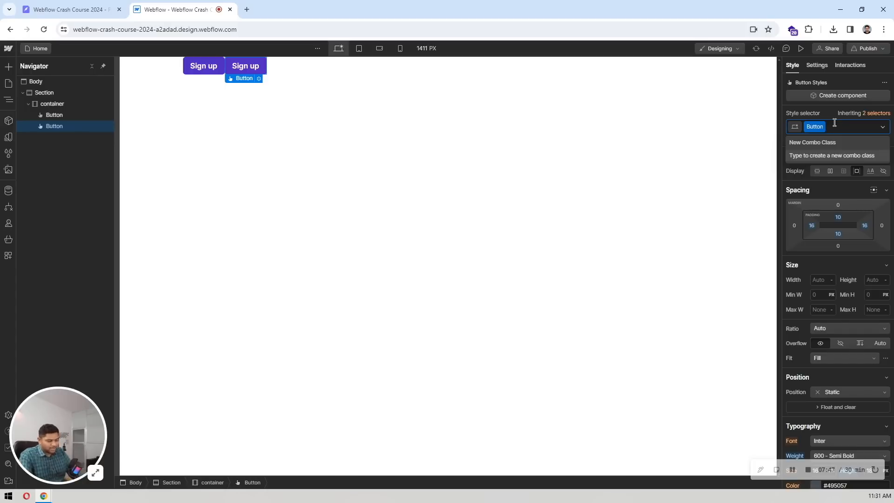
{"action": "type", "text": "Lag"}
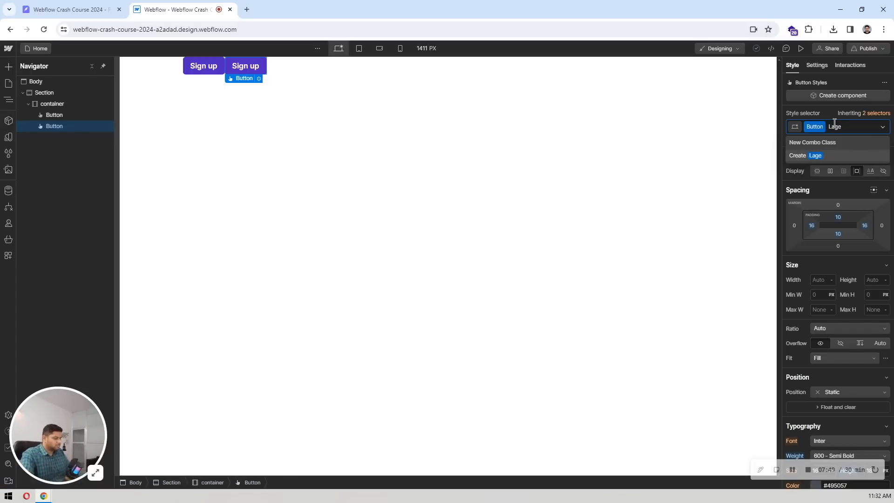
{"action": "type", "text": "e"}
{"action": "key", "text": "Return"}
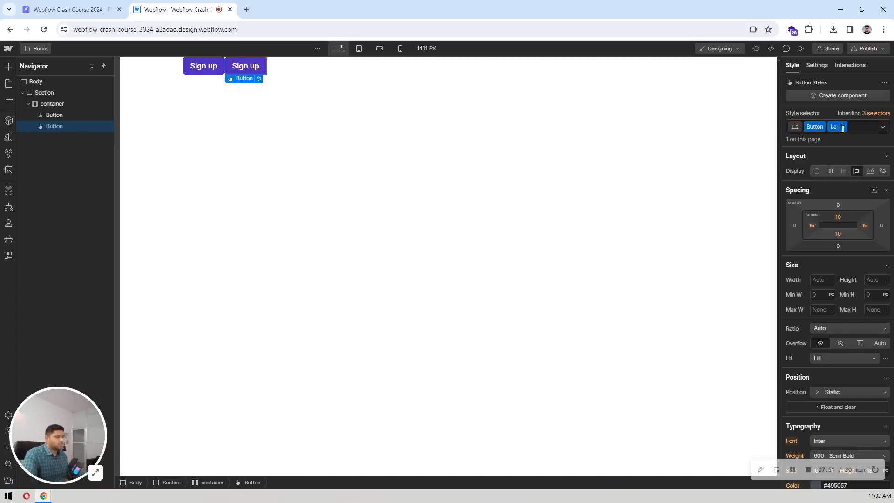
Examine the padding around the Try Scale - Free button's label in the Pixso design, and return to Webflow
{"action": "left_click", "coordinate": [70, 10]}
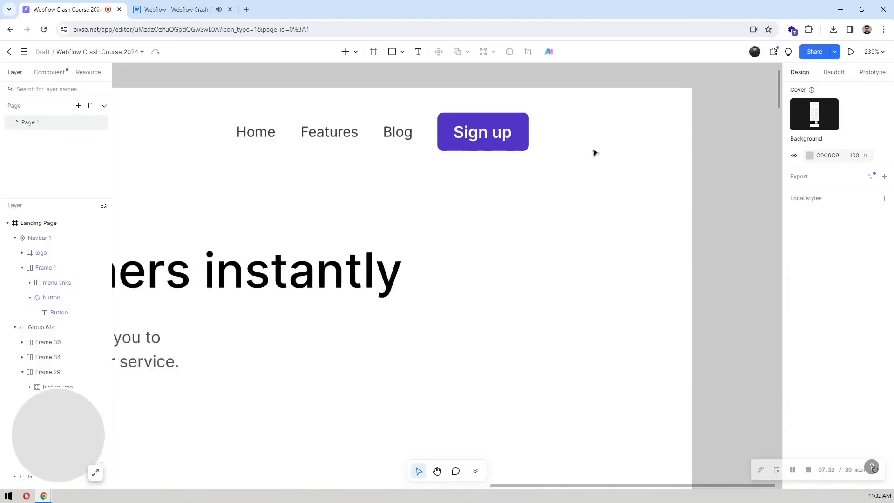
{"action": "scroll", "coordinate": [595, 153], "scroll_direction": "down", "scroll_amount": 5}
{"action": "scroll", "coordinate": [338, 268], "scroll_direction": "up", "scroll_amount": 5}
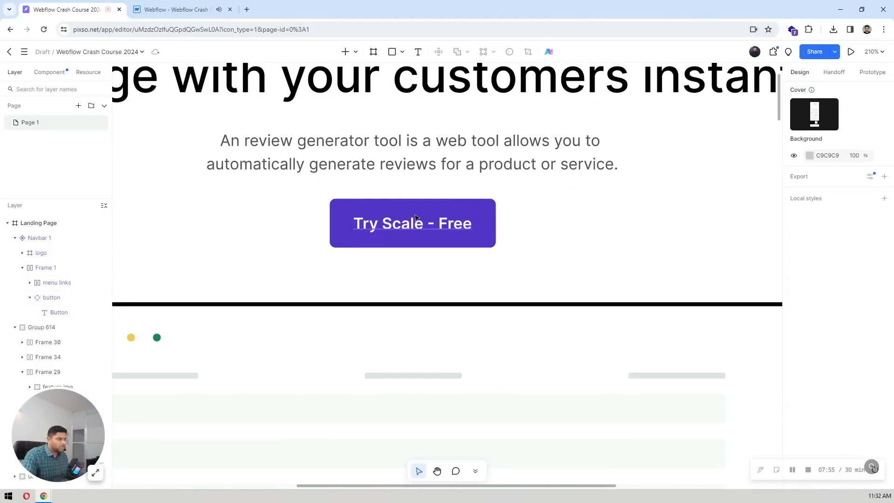
{"action": "double_click", "coordinate": [402, 229]}
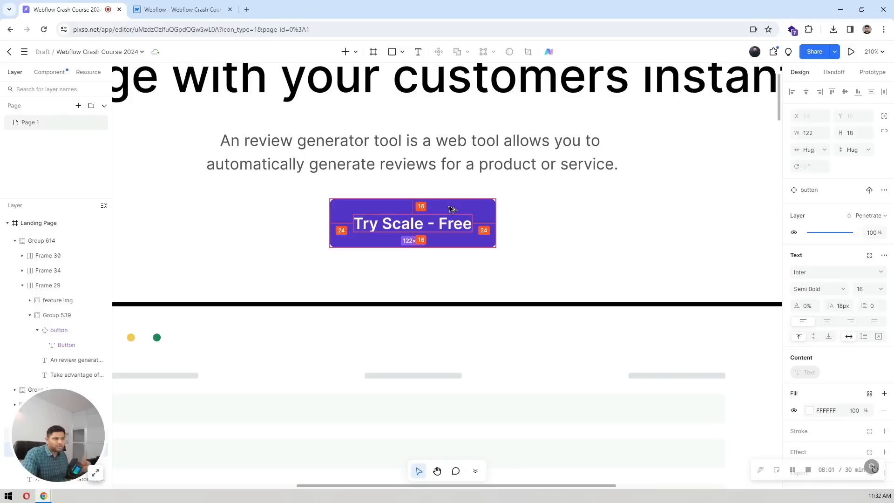
{"action": "left_click", "coordinate": [182, 9]}
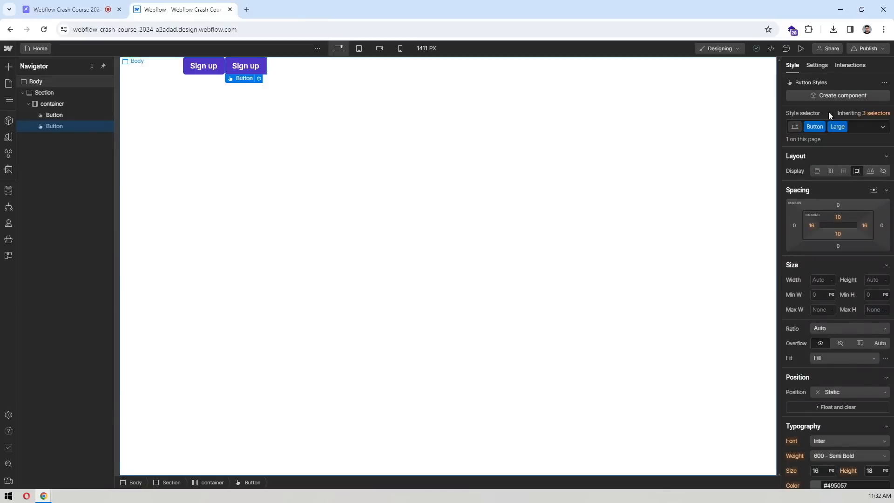
Set the Large button's top and bottom padding to 16 px
{"action": "left_click", "coordinate": [838, 217]}
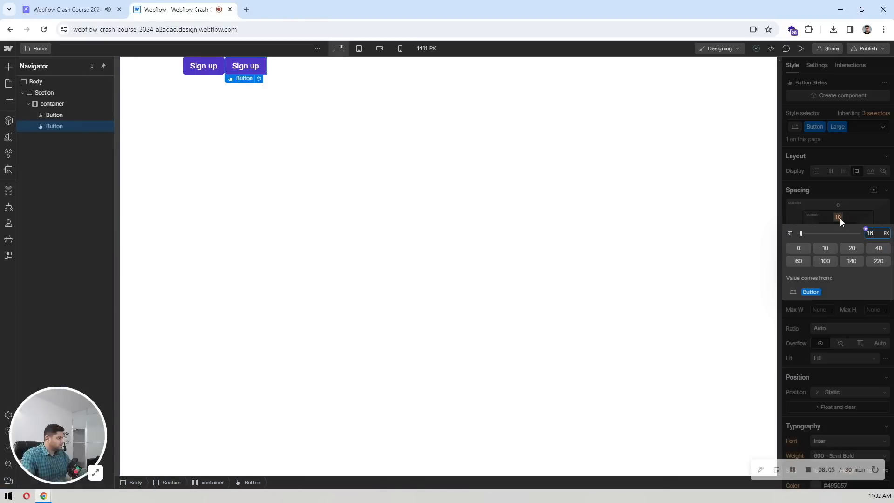
{"action": "type", "text": "16"}
{"action": "key", "text": "Return"}
{"action": "left_click", "coordinate": [839, 233]}
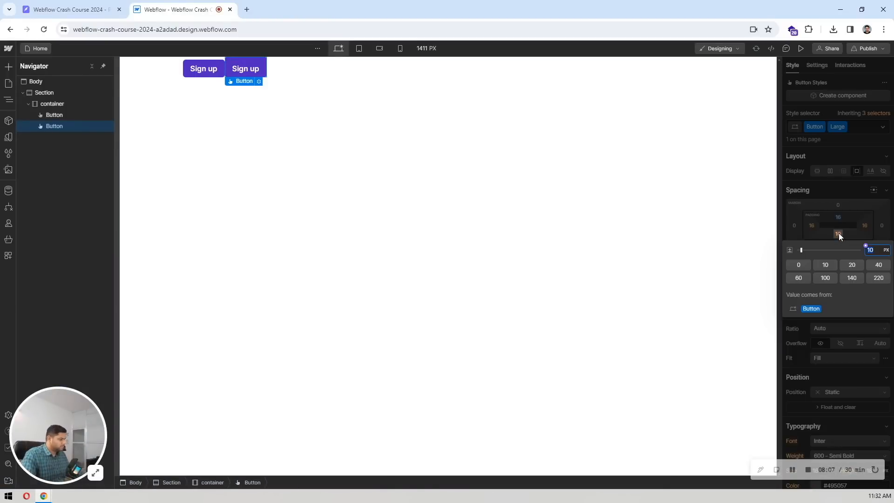
{"action": "type", "text": "16"}
{"action": "key", "text": "Return"}
Set the Large button's left and right padding to 24 px
{"action": "left_click", "coordinate": [811, 225]}
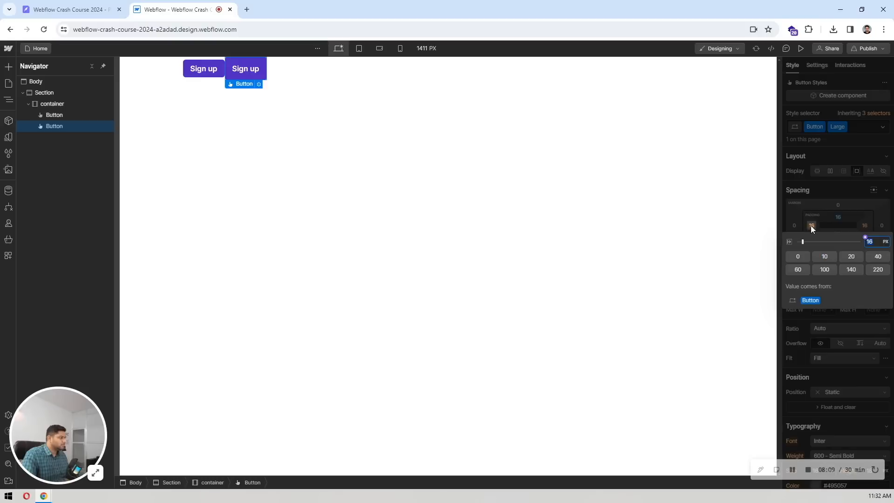
{"action": "type", "text": "24"}
{"action": "key", "text": "Return"}
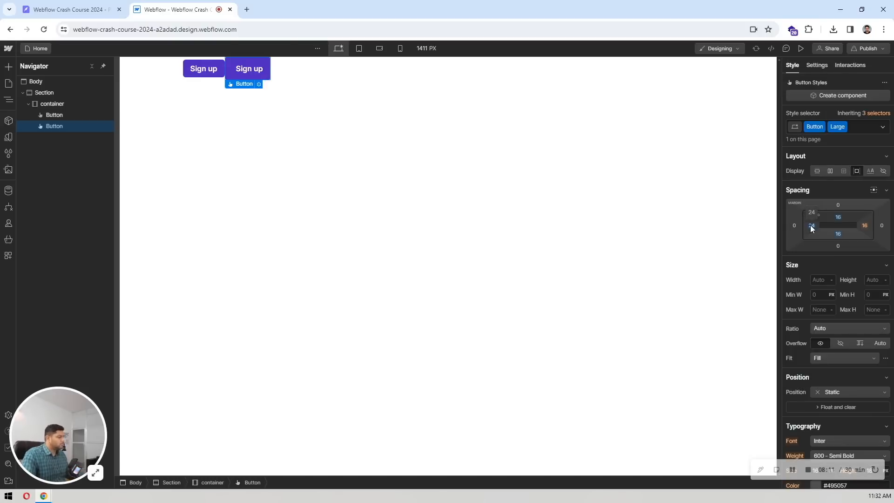
{"action": "left_click", "coordinate": [862, 227]}
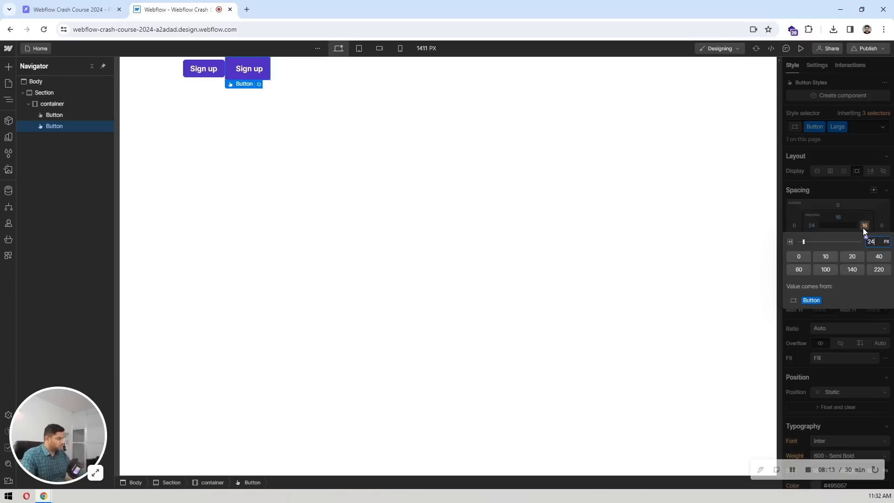
{"action": "type", "text": "24"}
{"action": "key", "text": "Return"}
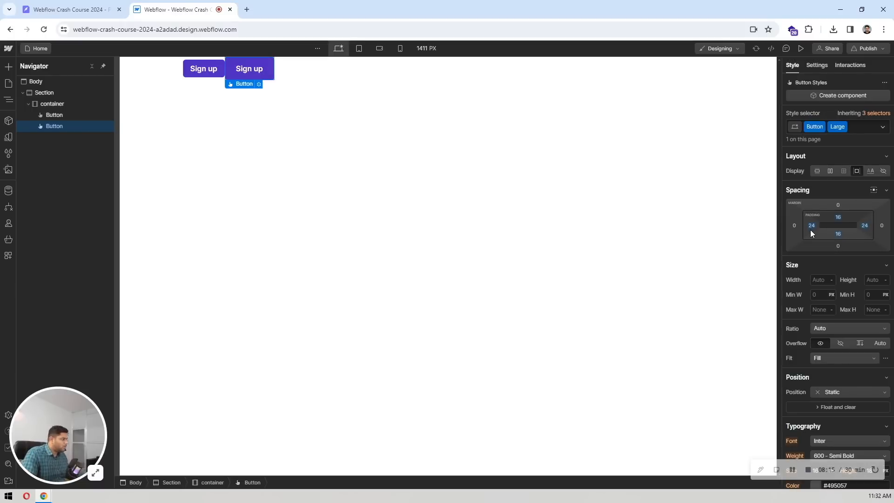
Try wider left and right padding on the Large button, and restore both sides to 24 px
{"action": "left_click_drag", "start_coordinate": [810, 230], "coordinate": [809, 222]}
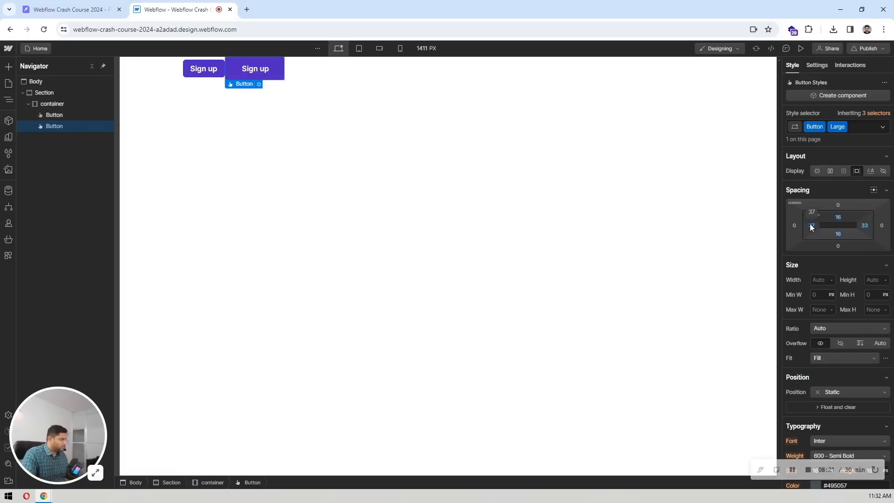
{"action": "left_click", "coordinate": [813, 225]}
{"action": "type", "text": "24"}
{"action": "key", "text": "Return"}
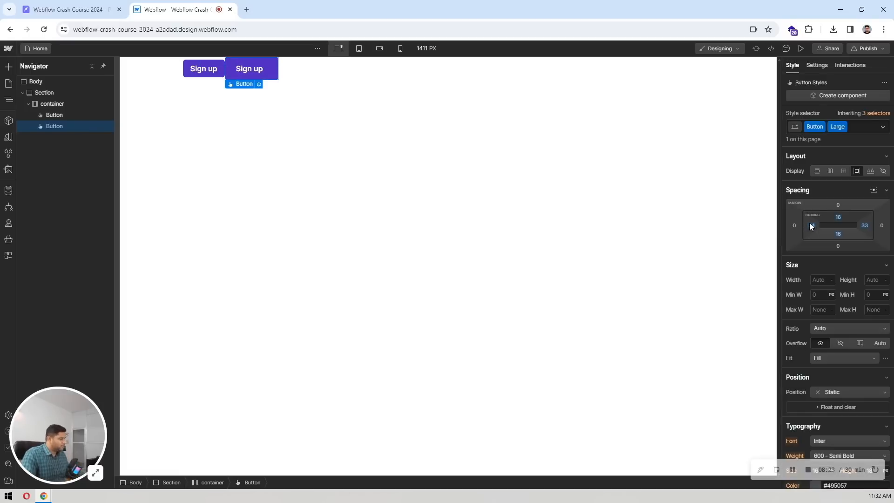
{"action": "left_click", "coordinate": [863, 225]}
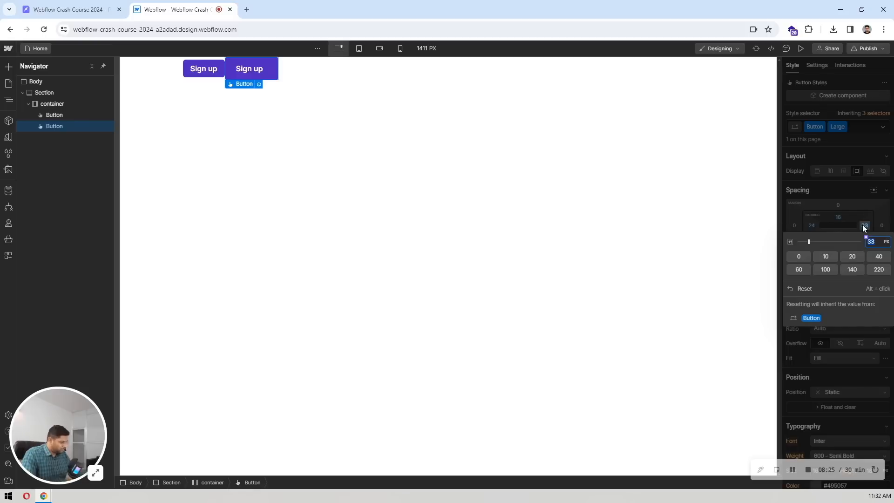
{"action": "type", "text": "24"}
{"action": "key", "text": "Return"}
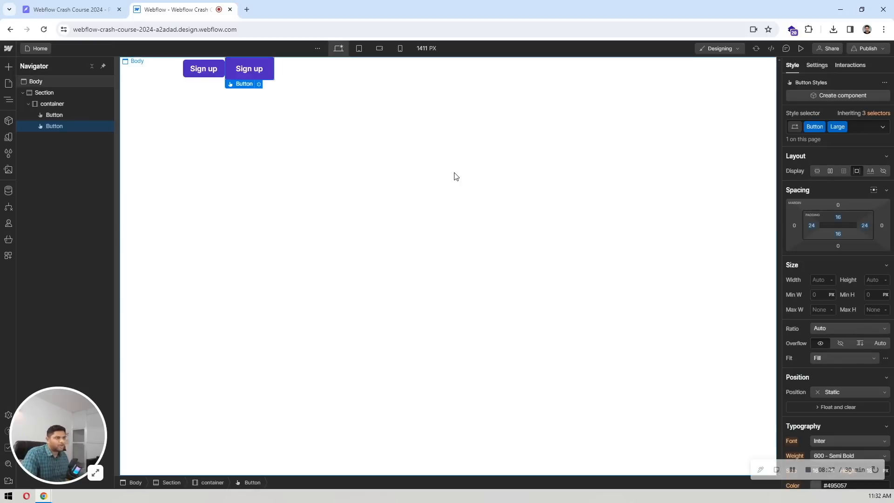
Replace the Large button's label with the text Try Scale - Free copied from the Pixso design
{"action": "left_click", "coordinate": [324, 168]}
{"action": "left_click", "coordinate": [211, 69]}
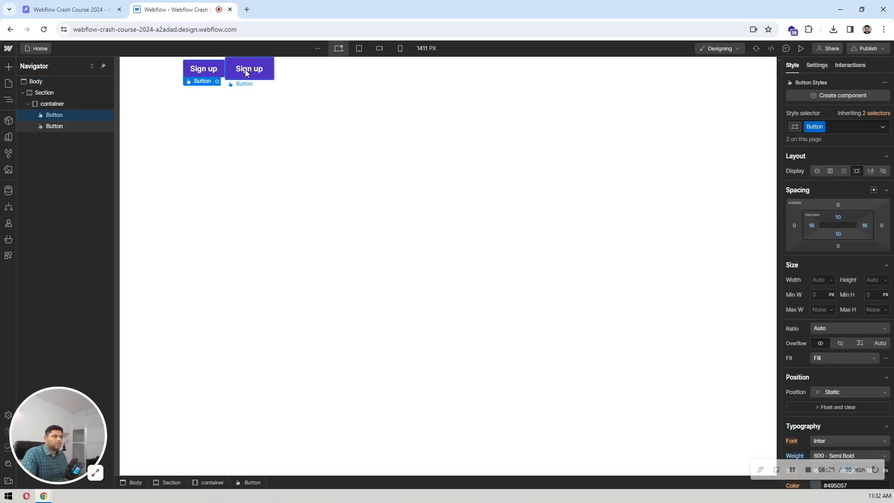
{"action": "left_click", "coordinate": [245, 69]}
{"action": "left_click", "coordinate": [69, 10]}
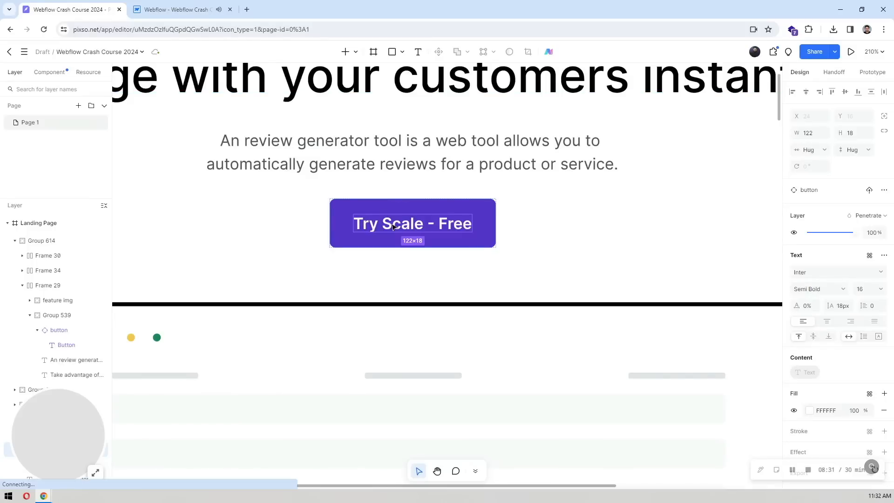
{"action": "double_click", "coordinate": [391, 225]}
{"action": "key", "text": "ctrl+c"}
{"action": "key", "text": "ctrl+Tab"}
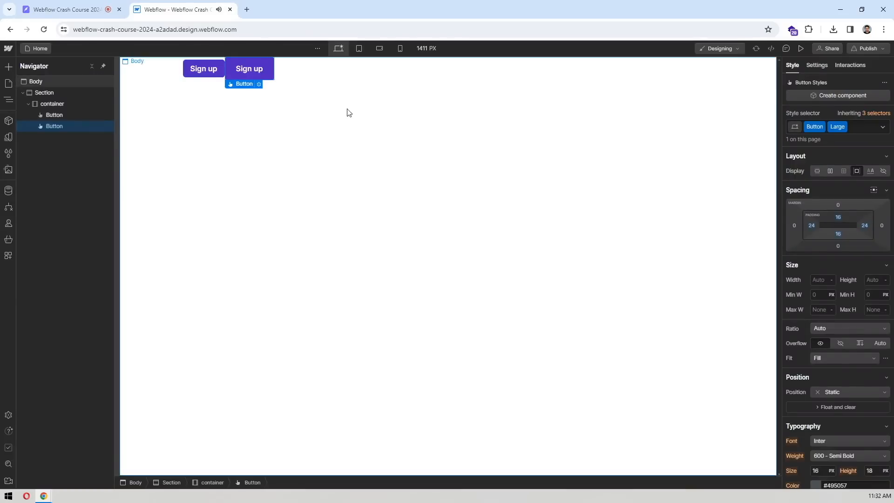
{"action": "double_click", "coordinate": [258, 70]}
{"action": "key", "text": "ctrl+v"}
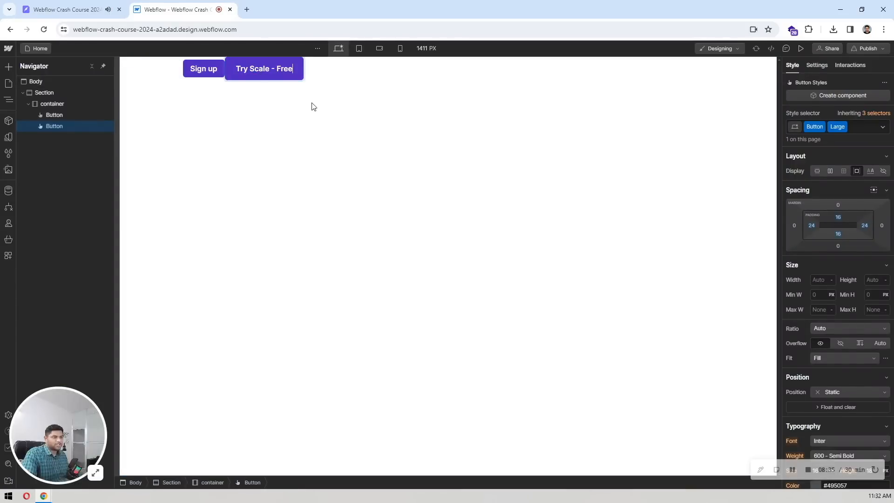
{"action": "left_click", "coordinate": [373, 122]}
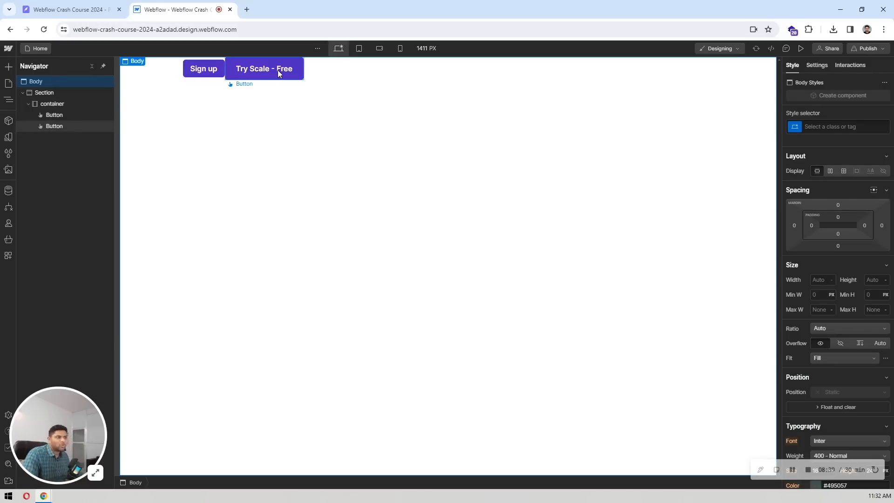
{"action": "left_click", "coordinate": [214, 72]}
{"action": "left_click", "coordinate": [254, 69]}
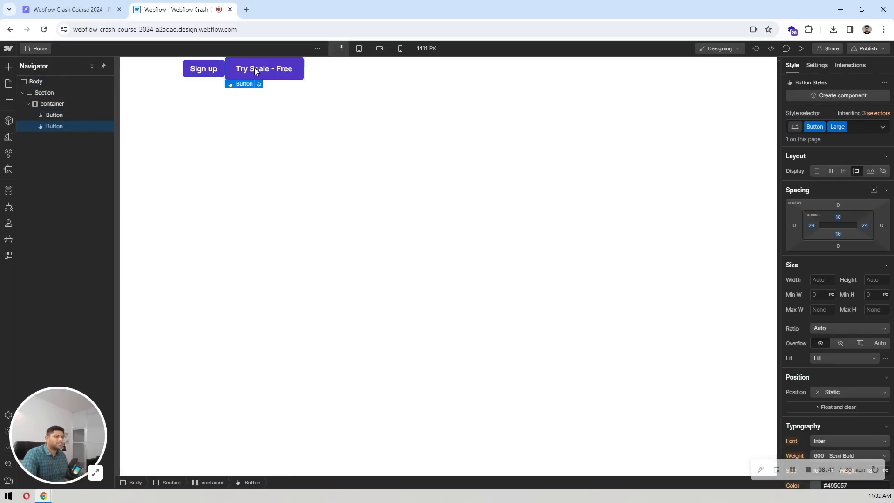
{"action": "left_click", "coordinate": [53, 113]}
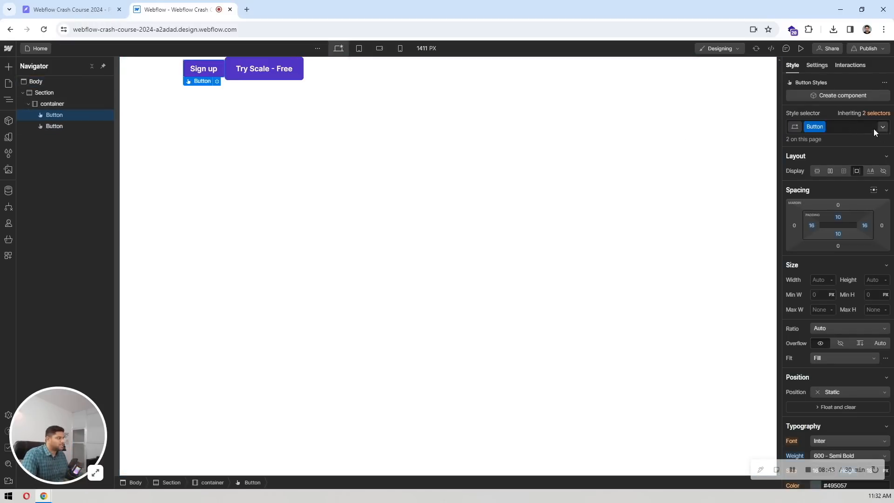
Add a new button directly to the page body and apply the existing Button class to it
{"action": "left_click", "coordinate": [393, 199]}
{"action": "key", "text": "ctrl+k"}
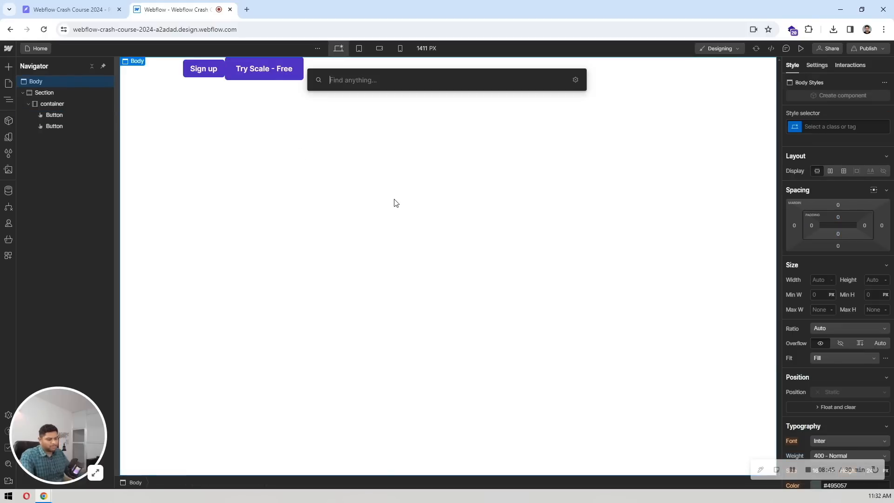
{"action": "type", "text": "button"}
{"action": "key", "text": "Return"}
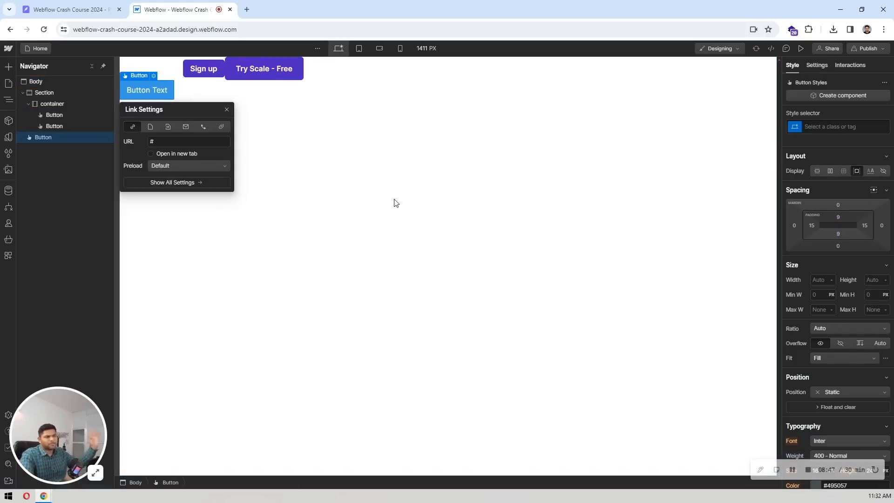
{"action": "left_click", "coordinate": [162, 90]}
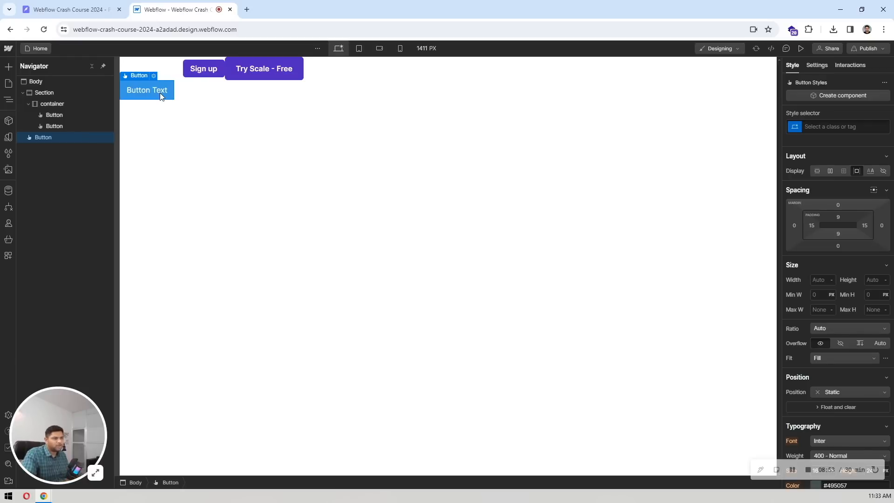
{"action": "left_click", "coordinate": [824, 128]}
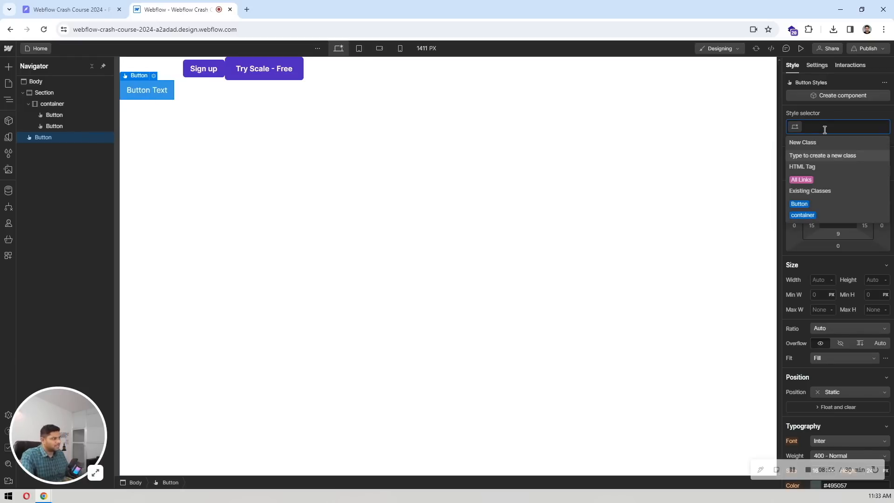
{"action": "left_click", "coordinate": [808, 205]}
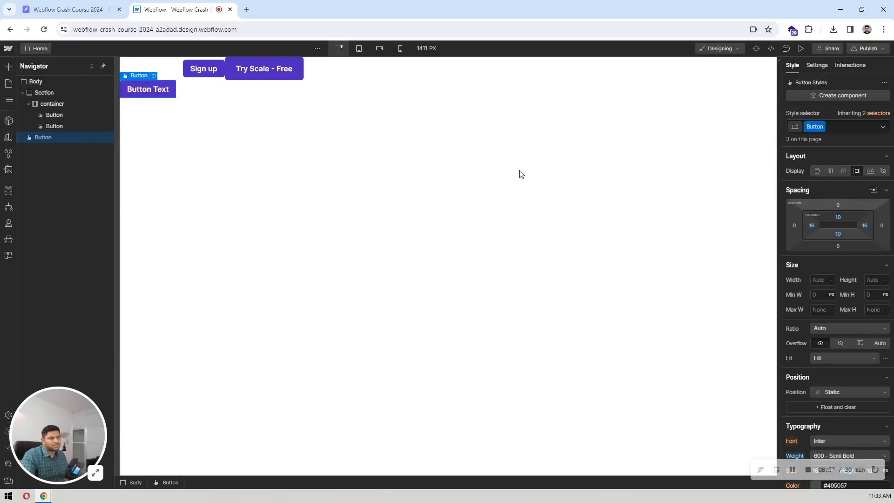
{"action": "left_click", "coordinate": [335, 149]}
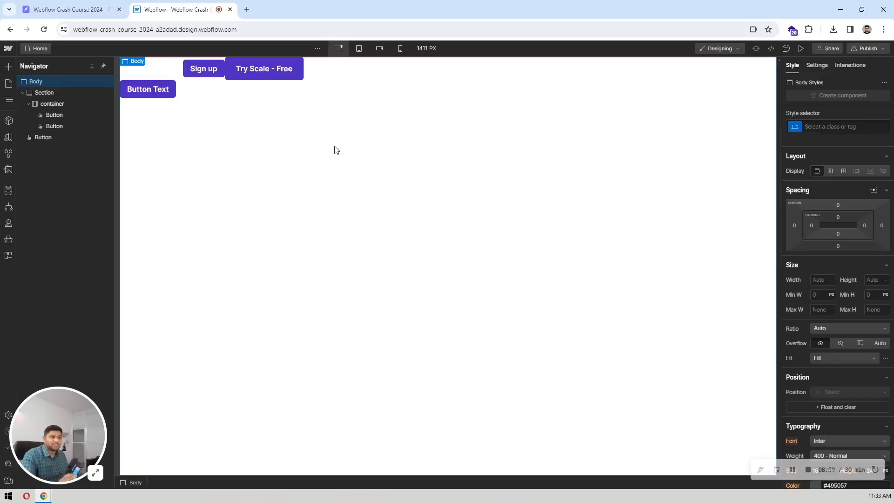
Delete the Button Text button from the body and the Sign up and Try Scale - Free buttons from the container
{"action": "left_click", "coordinate": [123, 84]}
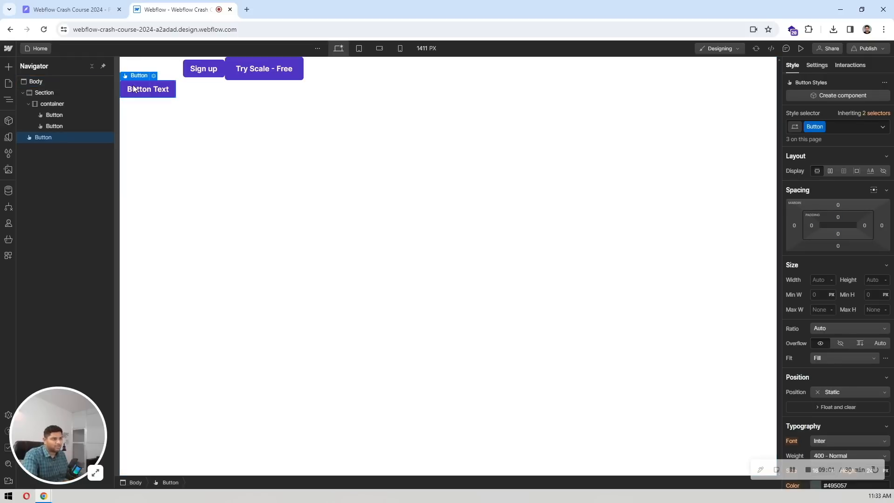
{"action": "key", "text": "Delete"}
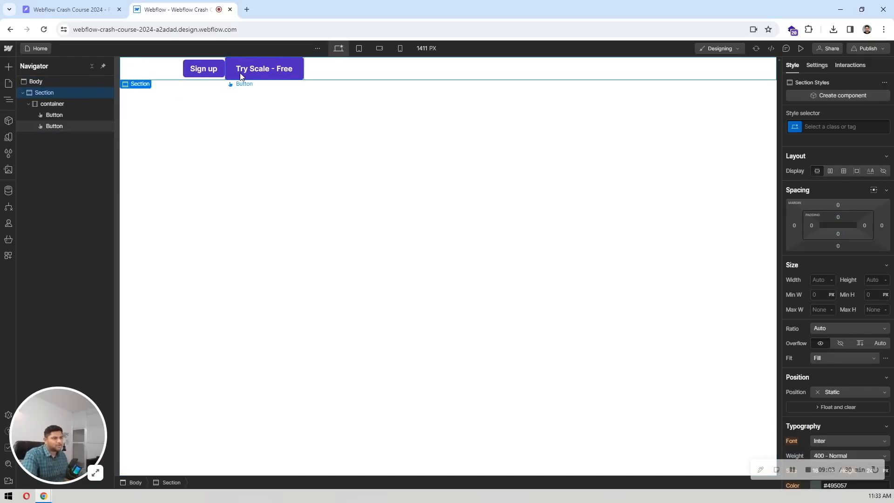
{"action": "left_click", "coordinate": [214, 66]}
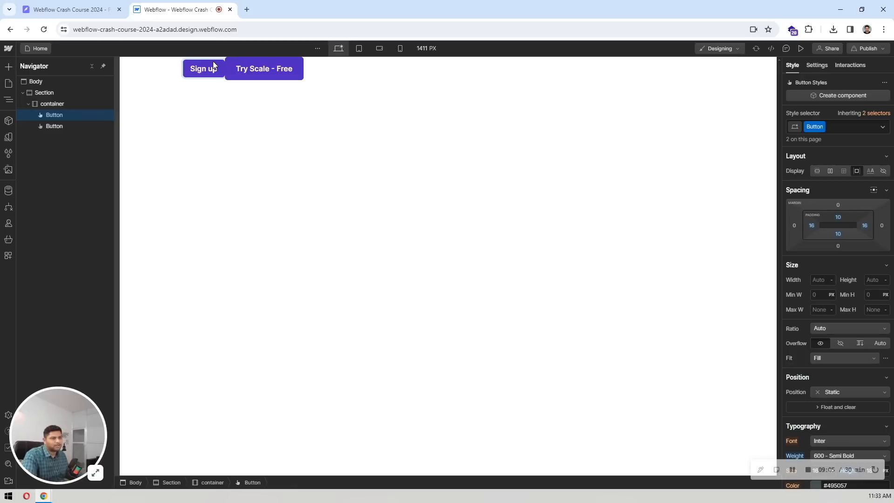
{"action": "left_click", "coordinate": [232, 87]}
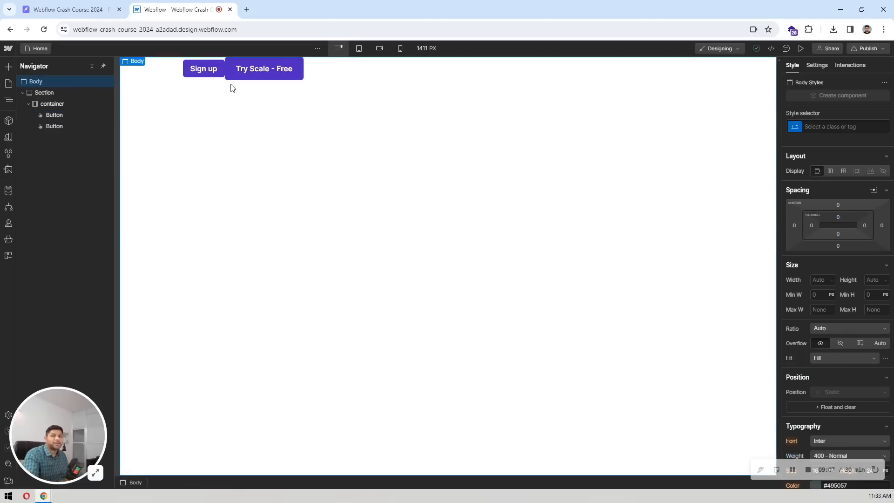
{"action": "left_click", "coordinate": [258, 69]}
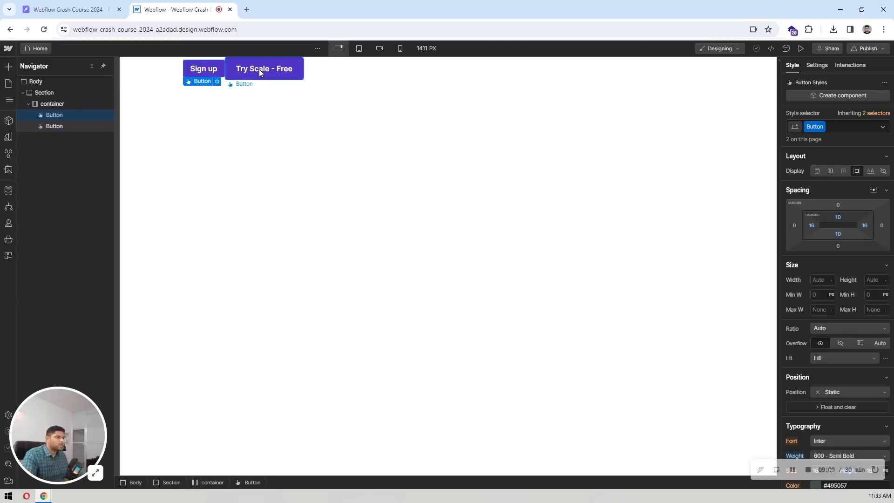
{"action": "left_click", "coordinate": [213, 68]}
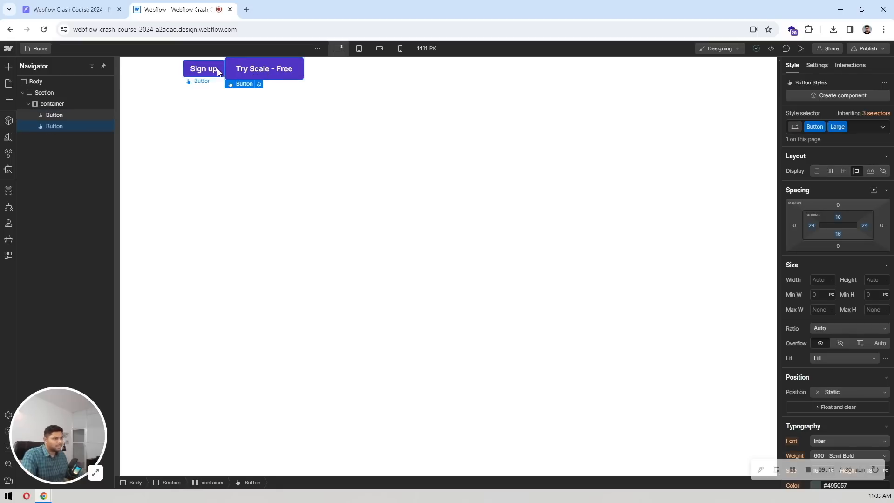
{"action": "key", "text": "Delete"}
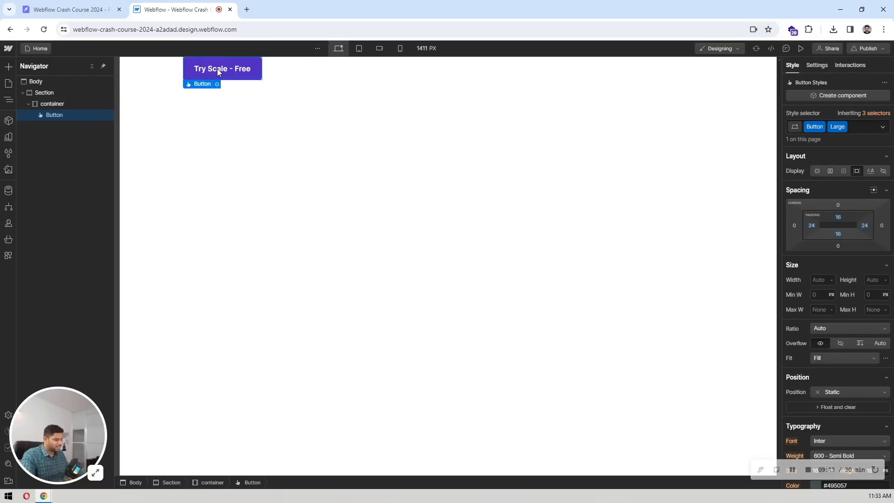
{"action": "key", "text": "Delete"}
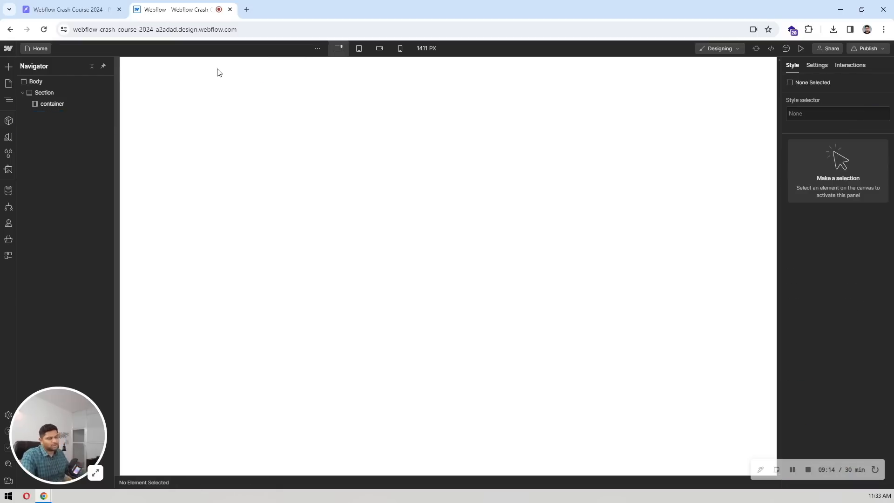
Look over the headings and text on the whole landing page in the Pixso design, and return to Webflow
{"action": "left_click", "coordinate": [73, 102]}
{"action": "left_click", "coordinate": [79, 5]}
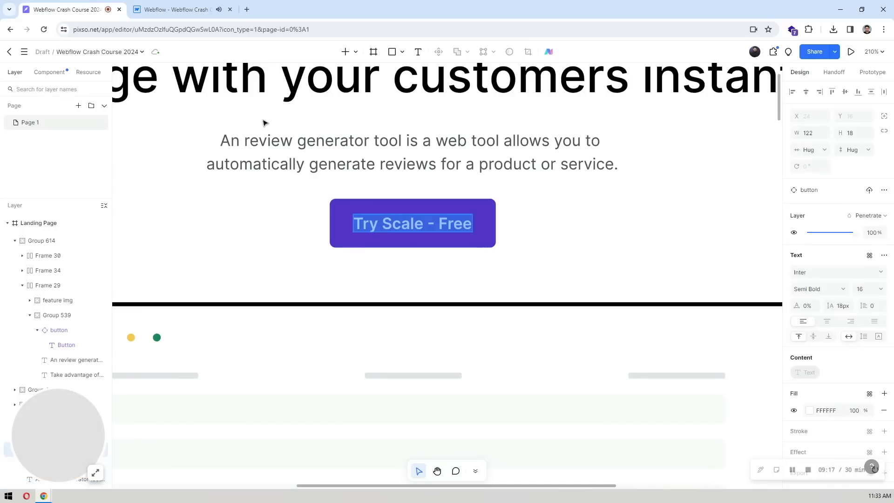
{"action": "scroll", "coordinate": [263, 125], "scroll_direction": "down", "scroll_amount": 5}
{"action": "left_click_drag", "start_coordinate": [443, 123], "coordinate": [576, 153]}
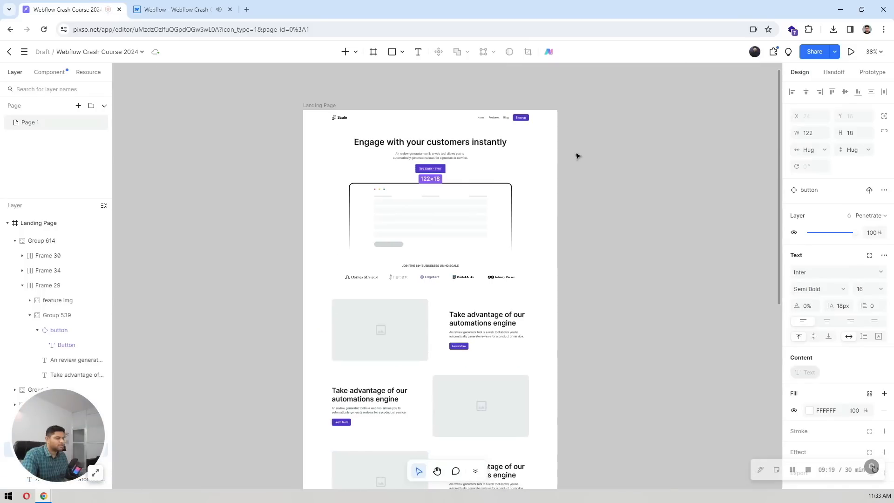
{"action": "scroll", "coordinate": [466, 149], "scroll_direction": "up", "scroll_amount": 3}
{"action": "key", "text": "ctrl+Tab"}
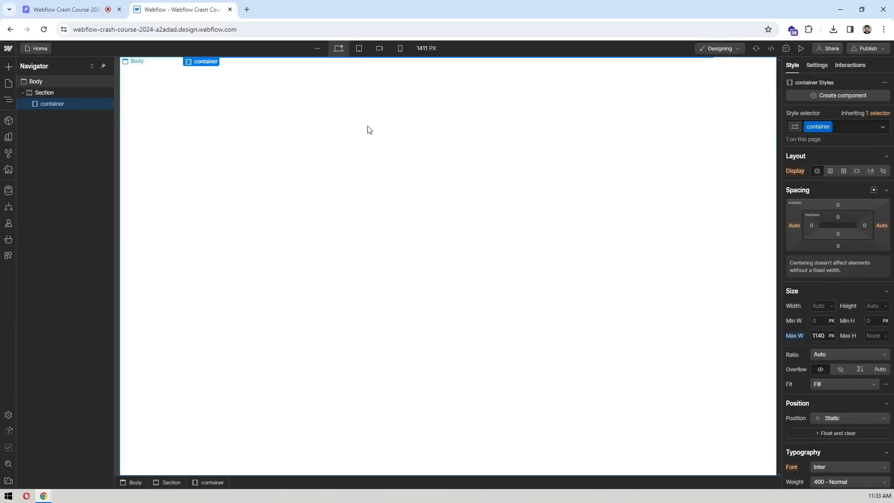
Add an H1 heading inside the container
{"action": "left_click", "coordinate": [77, 106]}
{"action": "key", "text": "ctrl+k"}
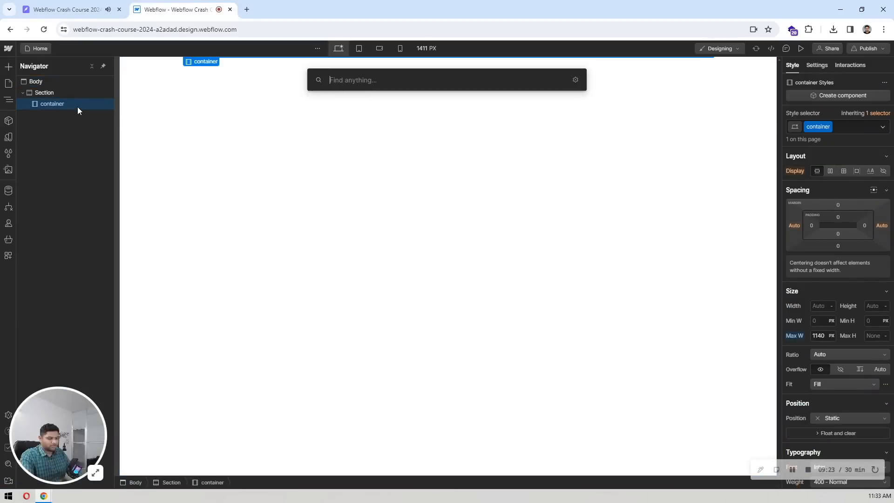
{"action": "type", "text": "hea"}
{"action": "key", "text": "Return"}
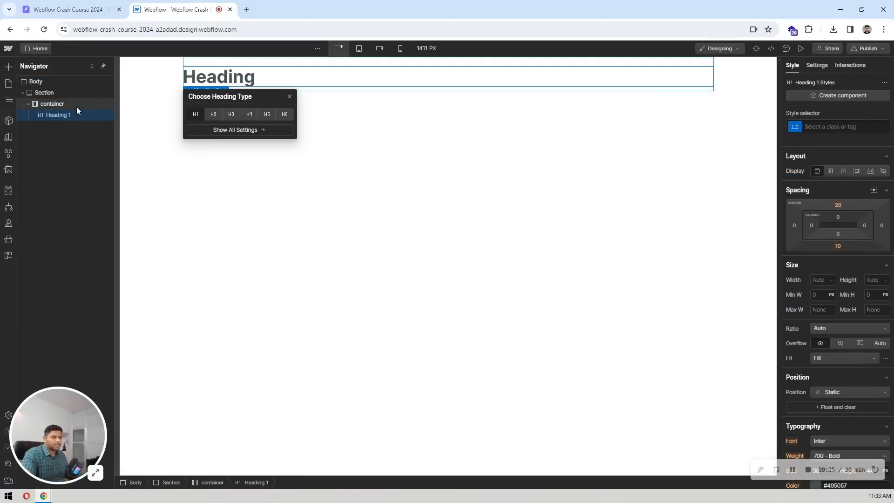
{"action": "left_click", "coordinate": [64, 114]}
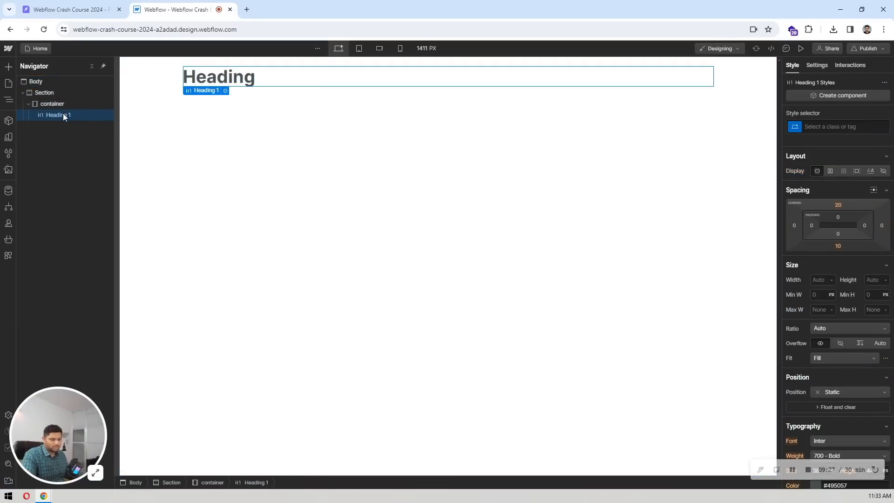
Duplicate the heading five times inside the container
{"action": "key", "text": "ctrl+d"}
{"action": "key", "text": "ctrl+d"}
{"action": "key", "text": "ctrl+d"}
{"action": "key", "text": "ctrl+d"}
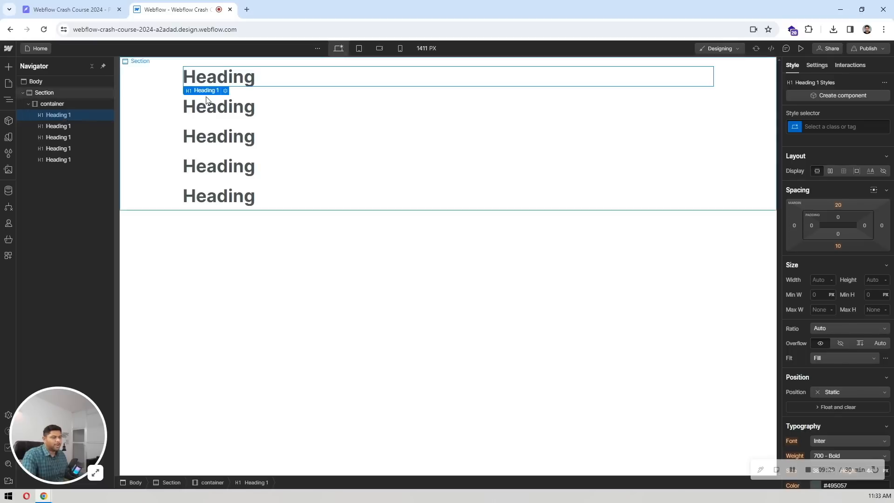
{"action": "left_click", "coordinate": [73, 159]}
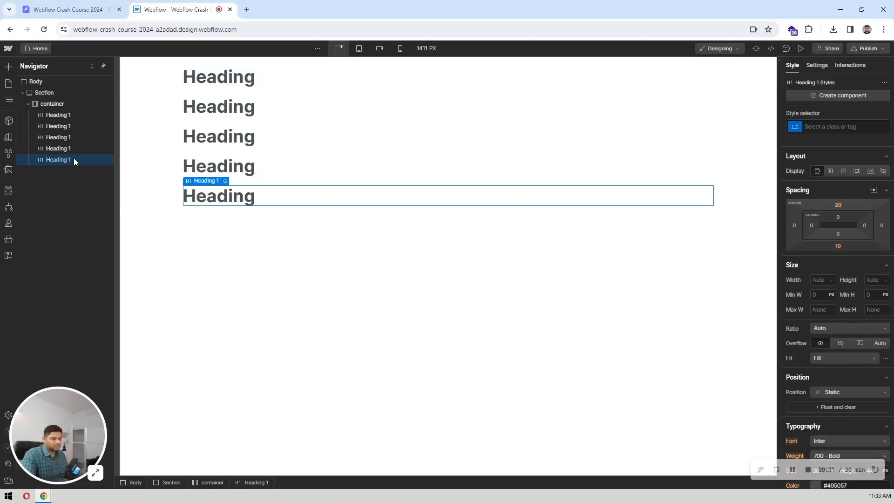
{"action": "key", "text": "ctrl+d"}
Change the heading type of the container's first heading to H2
{"action": "left_click", "coordinate": [67, 115]}
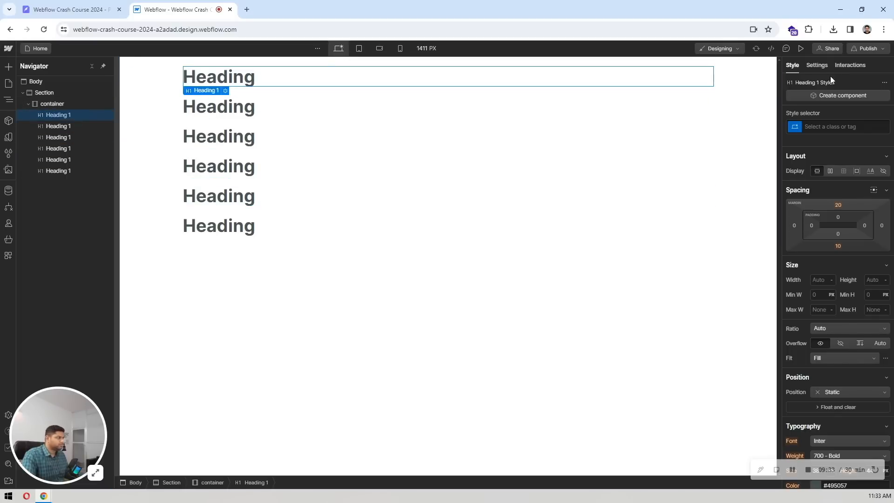
{"action": "left_click", "coordinate": [818, 66]}
{"action": "left_click", "coordinate": [809, 202]}
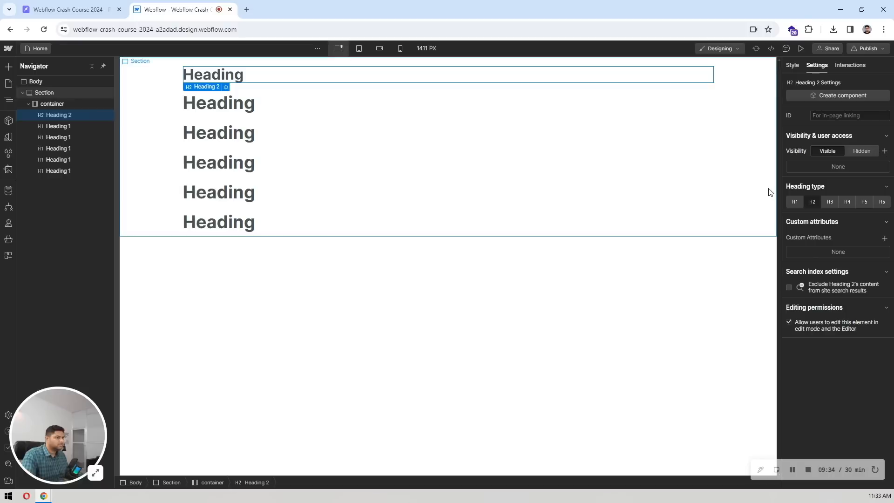
Set the container's first heading back to H1 and its second heading to H2
{"action": "left_click", "coordinate": [797, 202]}
{"action": "left_click", "coordinate": [230, 107]}
{"action": "left_click", "coordinate": [812, 202]}
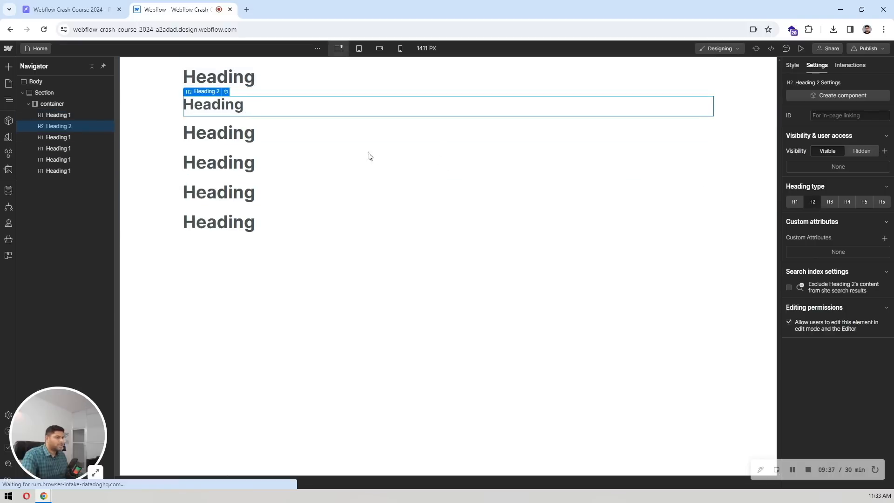
Set the heading types of the container's third through sixth headings to H3, H4, H5 and H6 respectively
{"action": "left_click", "coordinate": [243, 133]}
{"action": "left_click", "coordinate": [834, 201]}
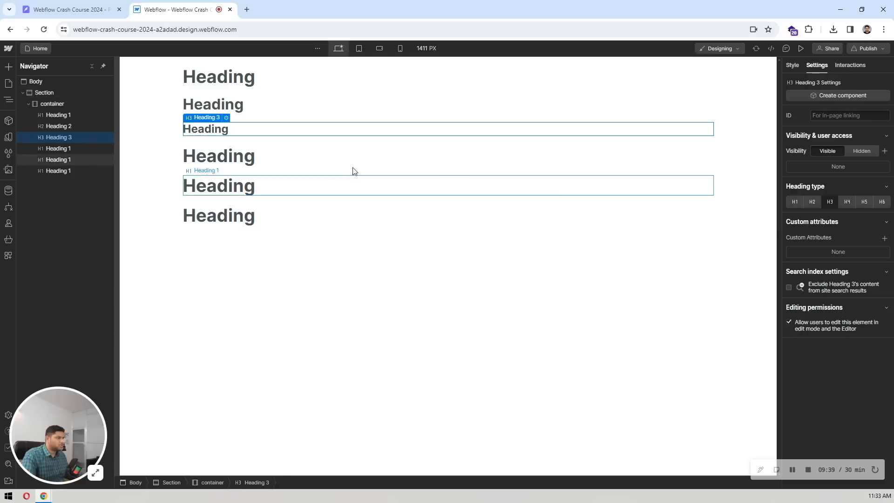
{"action": "left_click", "coordinate": [249, 156]}
{"action": "left_click", "coordinate": [847, 202]}
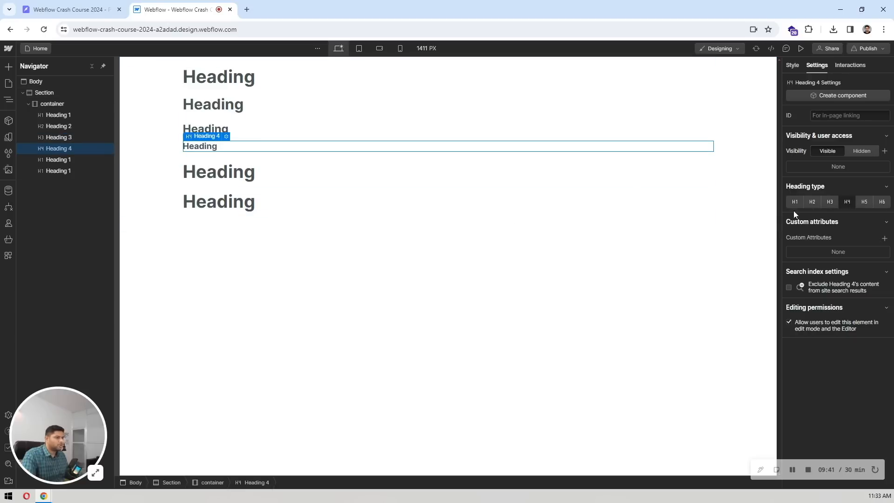
{"action": "left_click", "coordinate": [237, 177]}
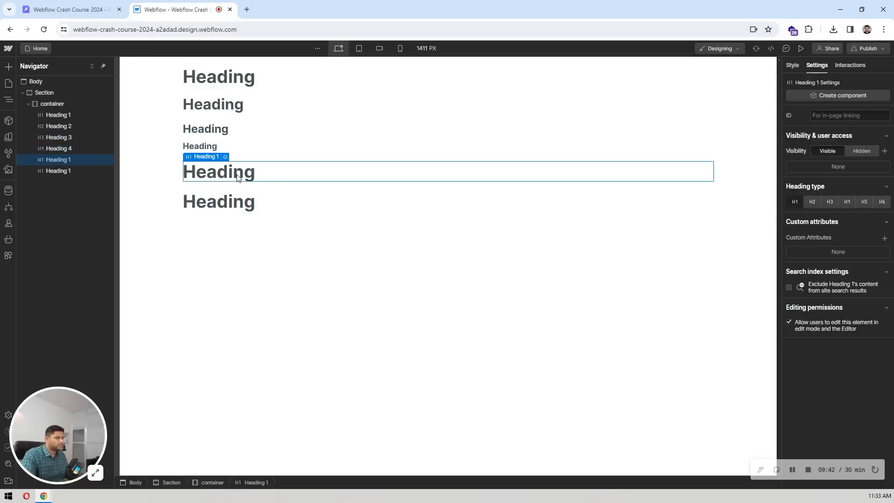
{"action": "left_click", "coordinate": [864, 201]}
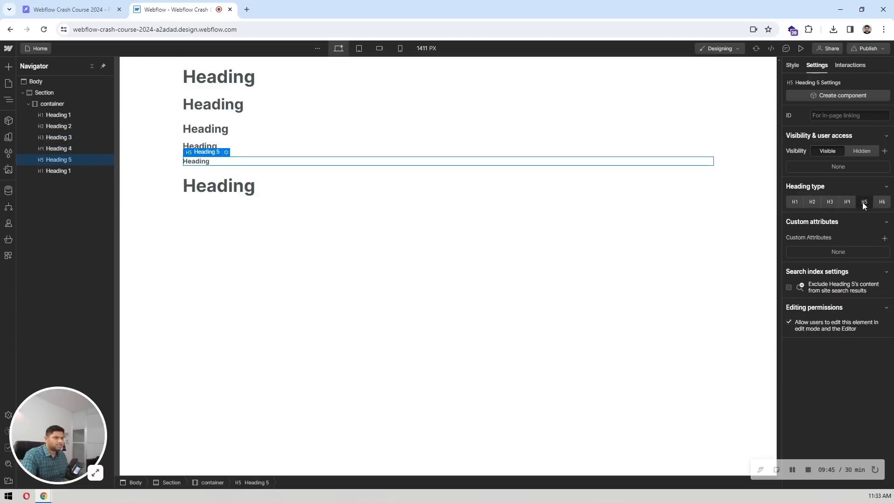
{"action": "left_click", "coordinate": [223, 183]}
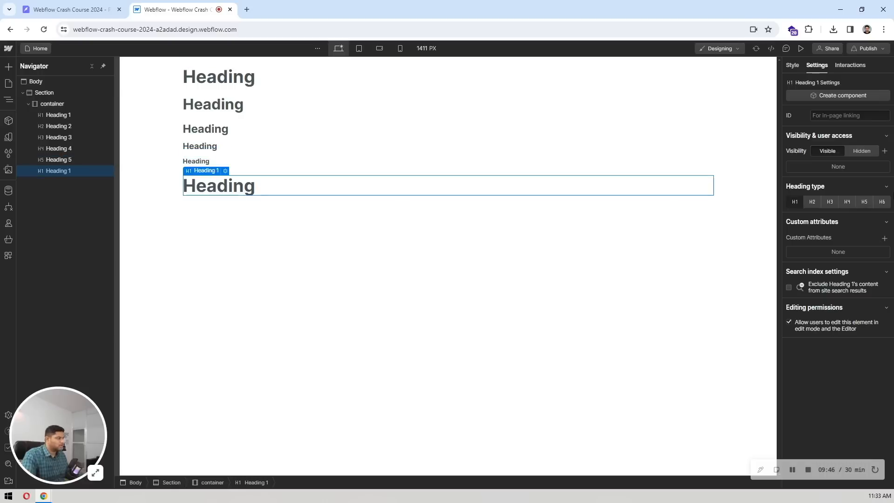
{"action": "left_click", "coordinate": [882, 202]}
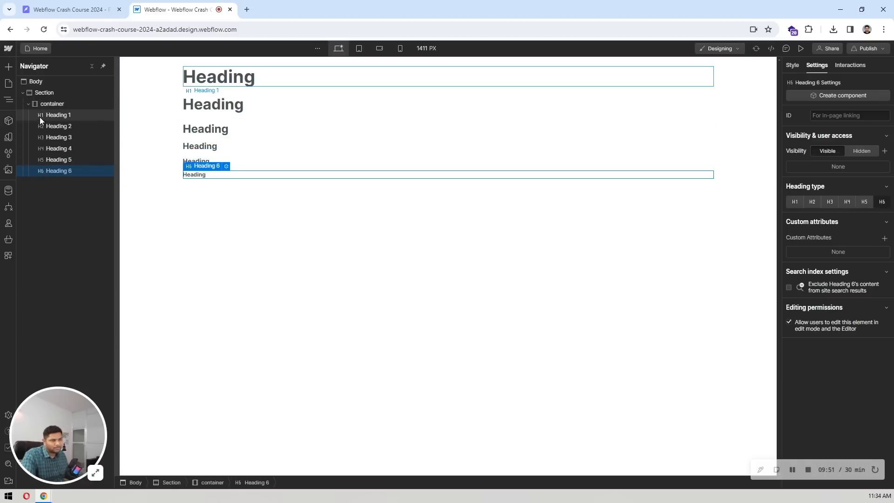
Switch to Pixso, inspect the text properties of the hero heading "Engage with your customers instantly", and return to Webflow
{"action": "left_click", "coordinate": [211, 83]}
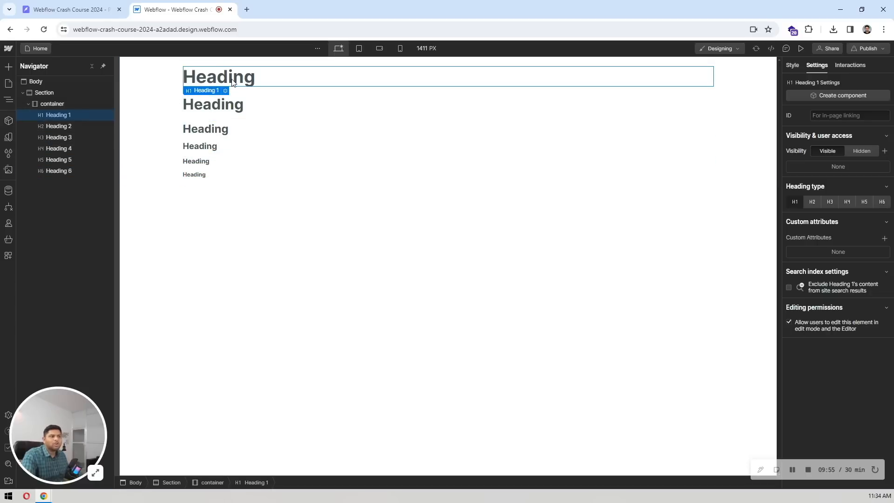
{"action": "left_click", "coordinate": [78, 14]}
{"action": "left_click", "coordinate": [697, 167]}
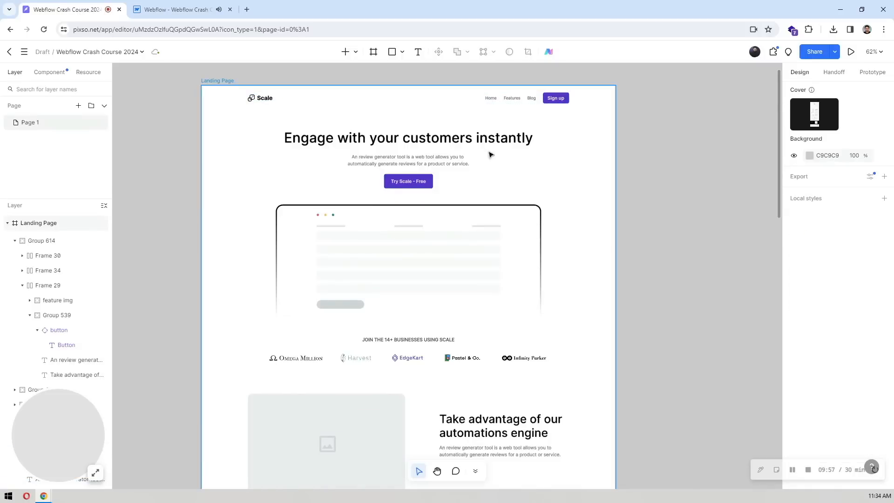
{"action": "left_click", "coordinate": [474, 142]}
{"action": "scroll", "coordinate": [838, 277], "scroll_direction": "down", "scroll_amount": 1}
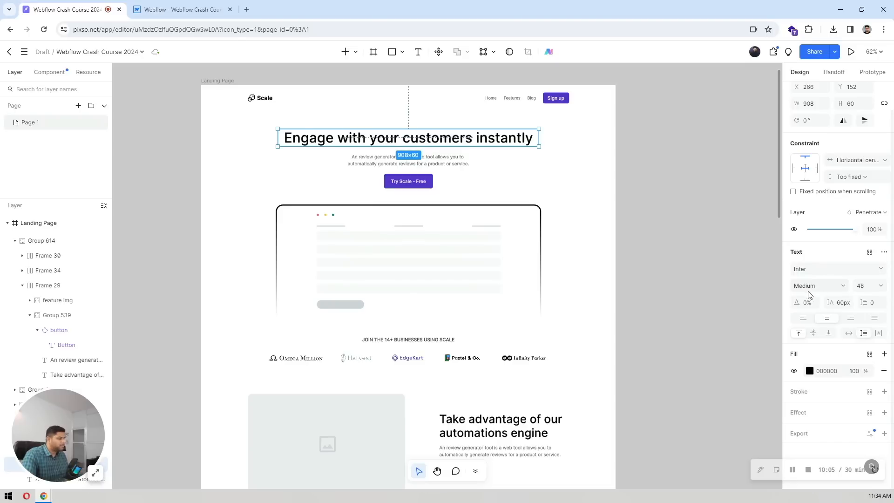
{"action": "key", "text": "ctrl+Tab"}
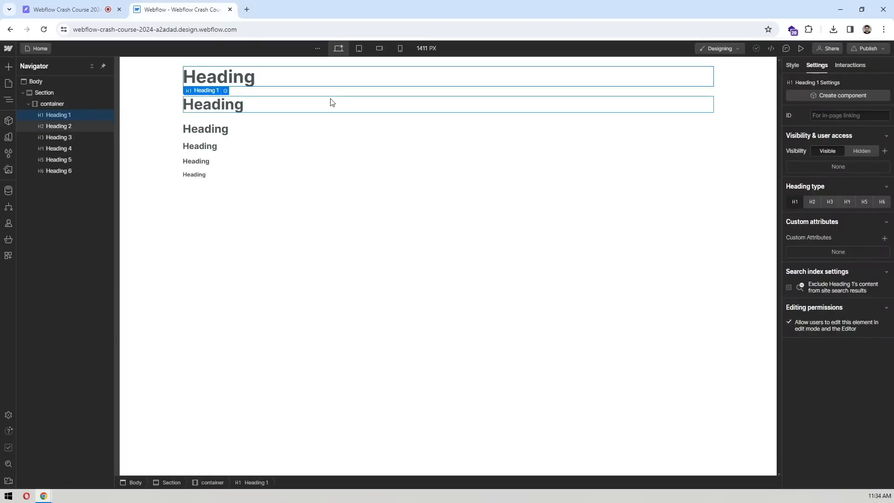
Set the font weight of the All H1 Headings tag to 500 - Medium
{"action": "left_click", "coordinate": [792, 66]}
{"action": "left_click", "coordinate": [833, 124]}
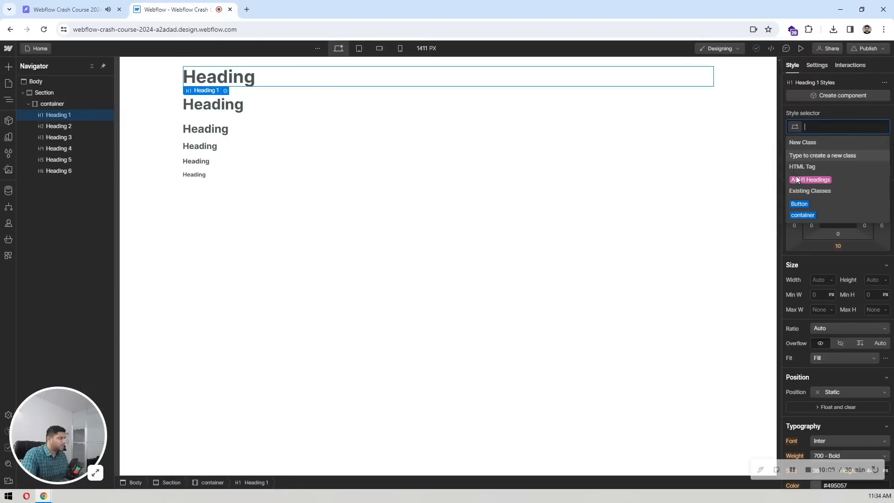
{"action": "left_click", "coordinate": [810, 178]}
{"action": "scroll", "coordinate": [858, 210], "scroll_direction": "down", "scroll_amount": 5}
{"action": "left_click", "coordinate": [836, 269]}
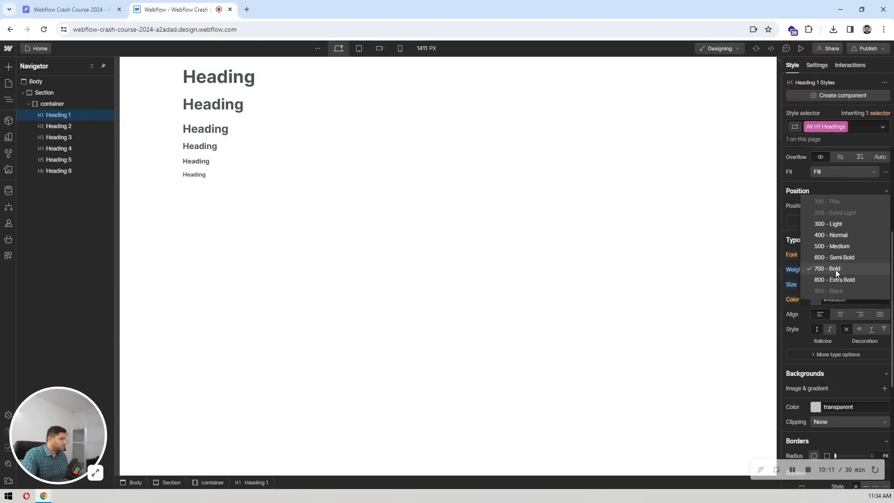
{"action": "left_click", "coordinate": [842, 247]}
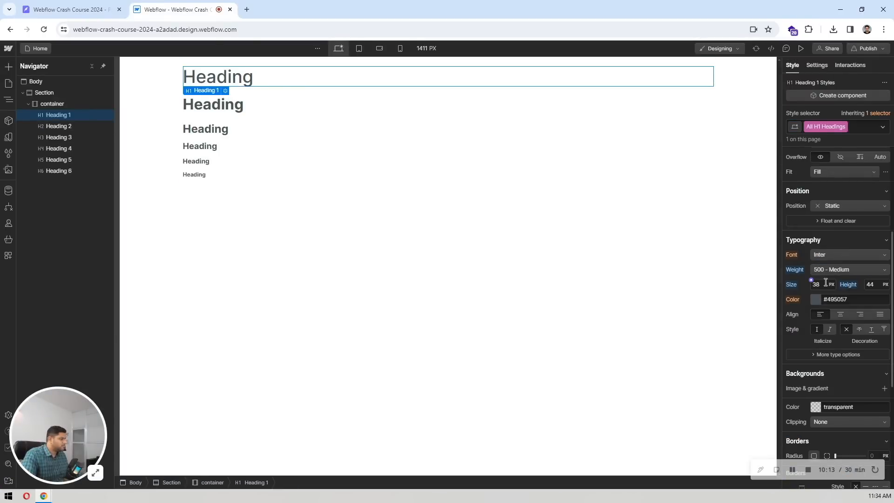
Set the text color of the All H1 Headings tag to black
{"action": "left_click", "coordinate": [811, 299]}
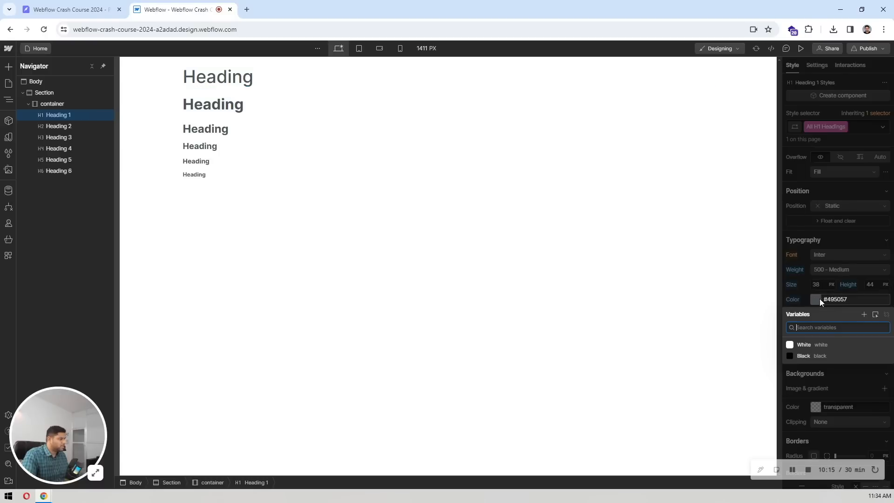
{"action": "left_click", "coordinate": [818, 300]}
{"action": "left_click", "coordinate": [816, 301]}
{"action": "type", "text": "black"}
{"action": "key", "text": "Return"}
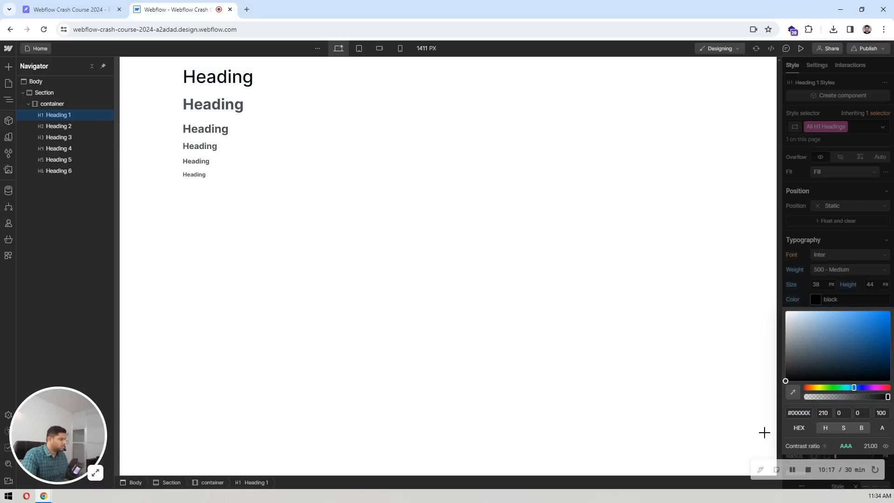
{"action": "left_click", "coordinate": [829, 246]}
Style the All H2 Headings tag with font weight 500 - Medium and black text color
{"action": "left_click", "coordinate": [298, 105]}
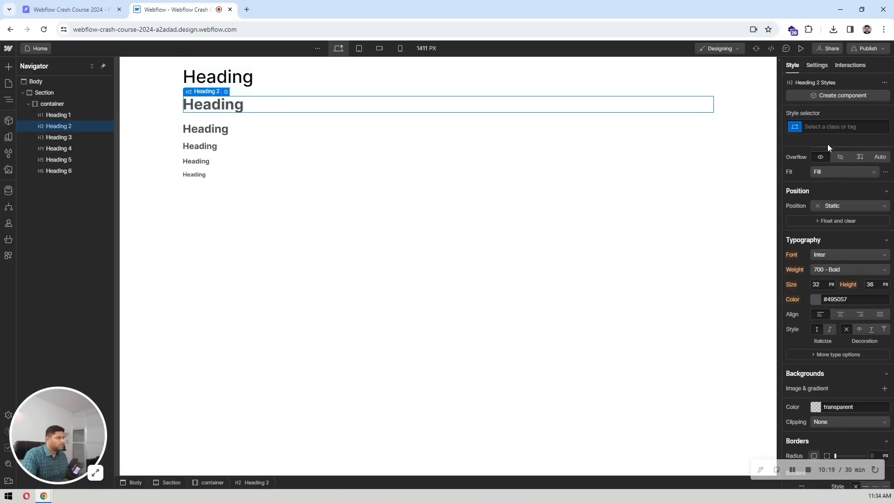
{"action": "left_click", "coordinate": [815, 131]}
{"action": "left_click", "coordinate": [812, 177]}
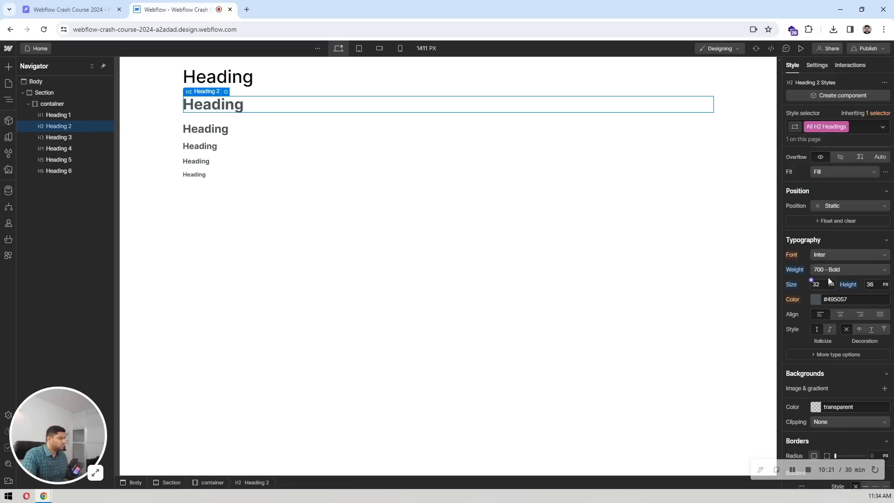
{"action": "left_click", "coordinate": [831, 269]}
{"action": "left_click", "coordinate": [835, 246]}
{"action": "left_click", "coordinate": [822, 301]}
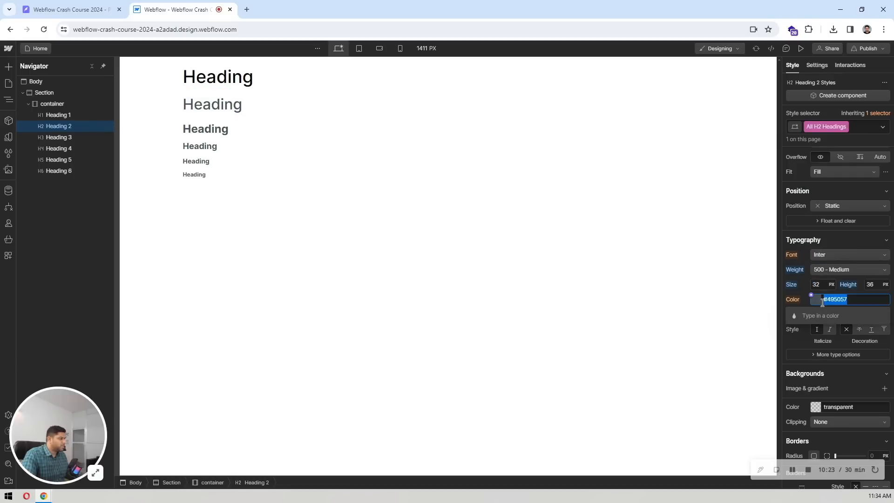
{"action": "left_click", "coordinate": [815, 299]}
{"action": "left_click_drag", "start_coordinate": [800, 311], "coordinate": [755, 415]}
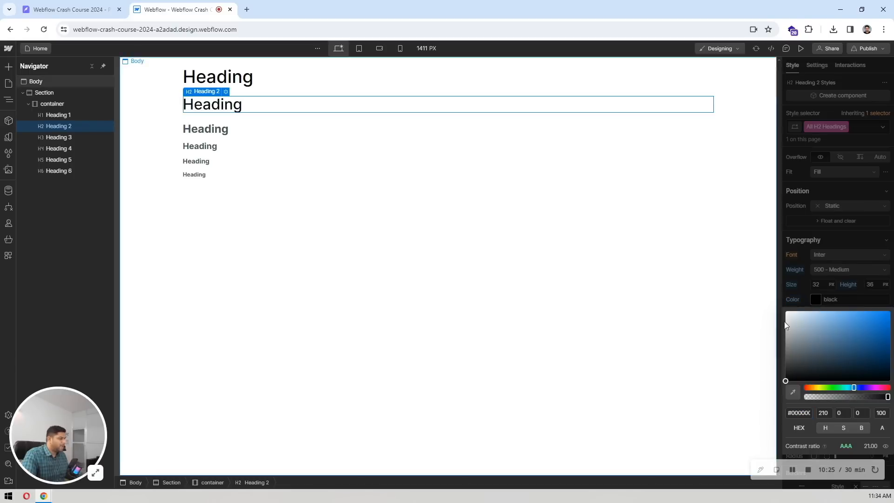
{"action": "left_click", "coordinate": [590, 218]}
Style the All H3 Headings tag with black text color and font weight 500 - Medium
{"action": "left_click", "coordinate": [204, 130]}
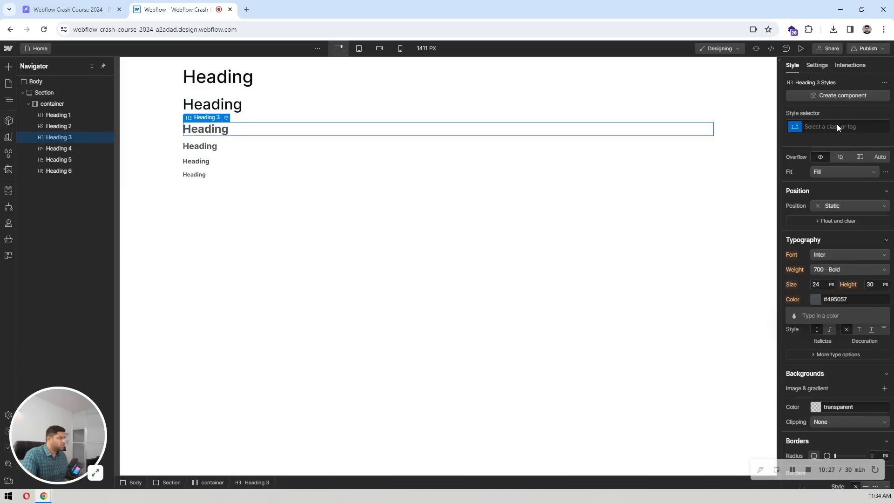
{"action": "scroll", "coordinate": [810, 163], "scroll_direction": "up", "scroll_amount": 1}
{"action": "left_click", "coordinate": [819, 132]}
{"action": "left_click", "coordinate": [812, 178]}
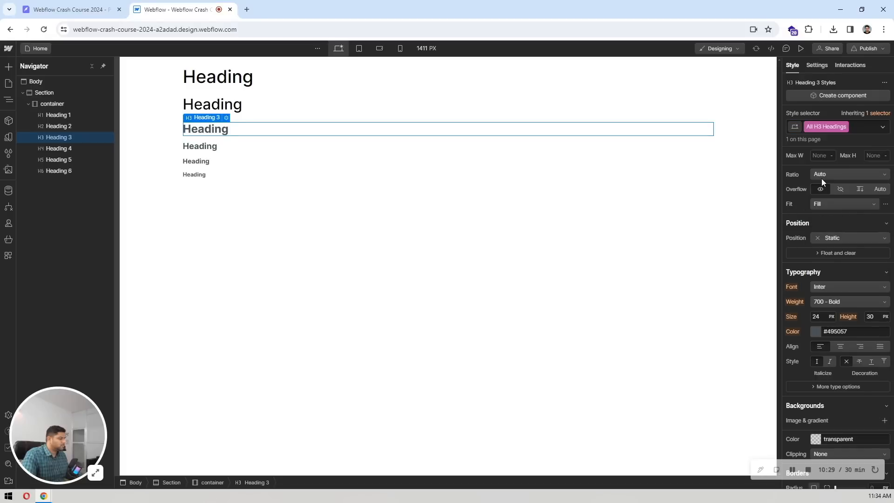
{"action": "left_click", "coordinate": [816, 332]}
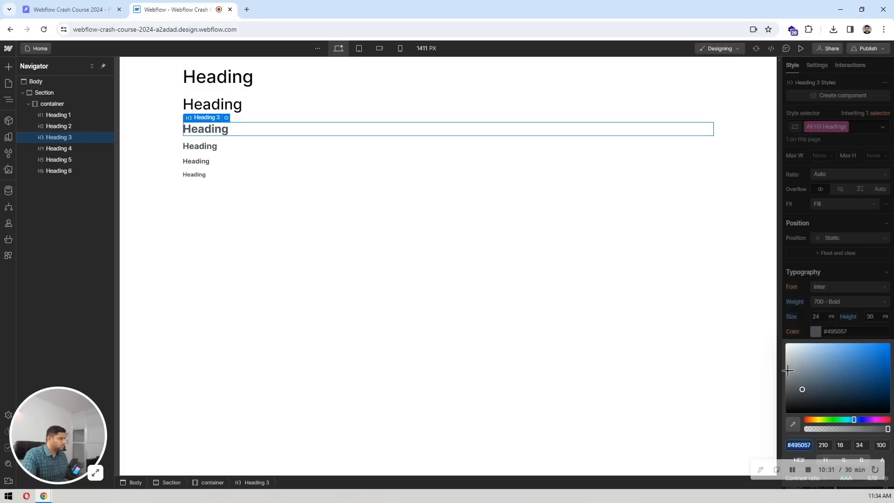
{"action": "left_click_drag", "start_coordinate": [788, 369], "coordinate": [785, 413]}
{"action": "left_click", "coordinate": [830, 301]}
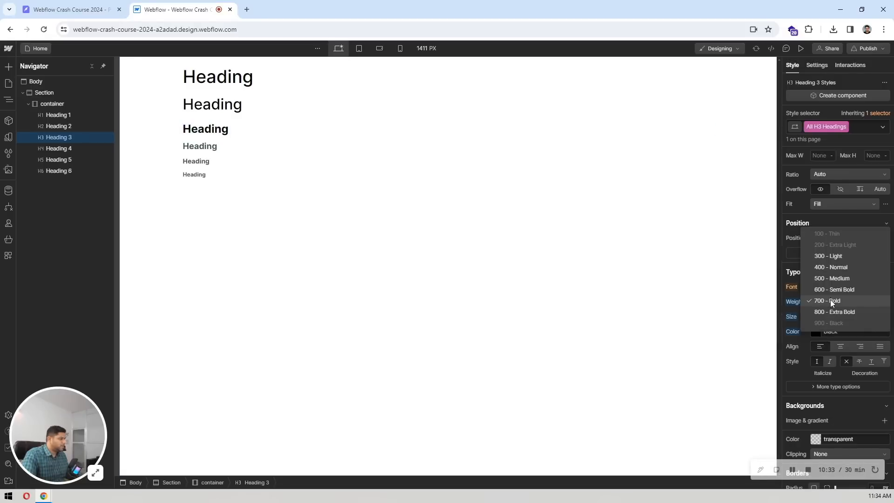
{"action": "left_click", "coordinate": [836, 278]}
Style the All H4 Headings tag with black text color and font weight 500 - Medium
{"action": "left_click", "coordinate": [652, 146]}
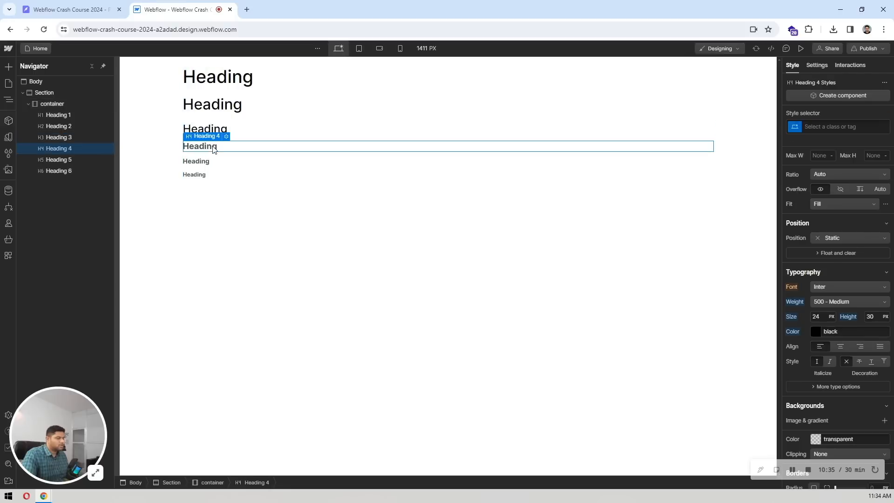
{"action": "left_click", "coordinate": [826, 127]}
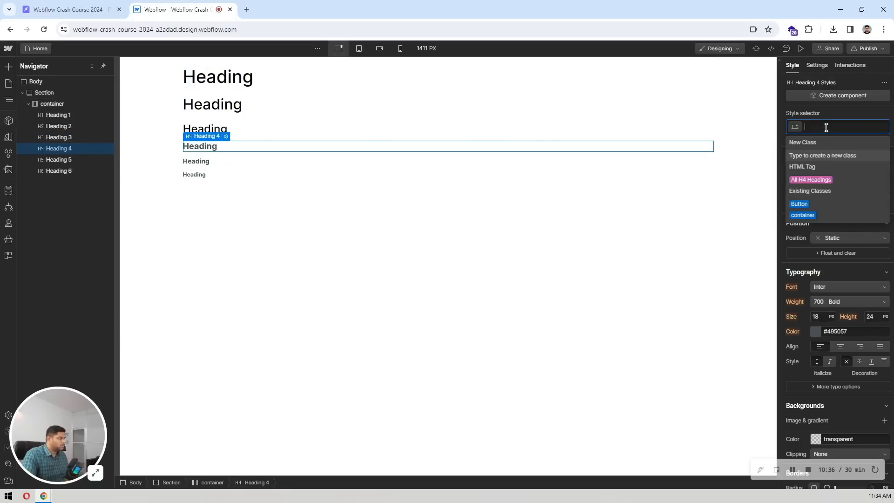
{"action": "left_click", "coordinate": [806, 179]}
{"action": "left_click", "coordinate": [817, 332]}
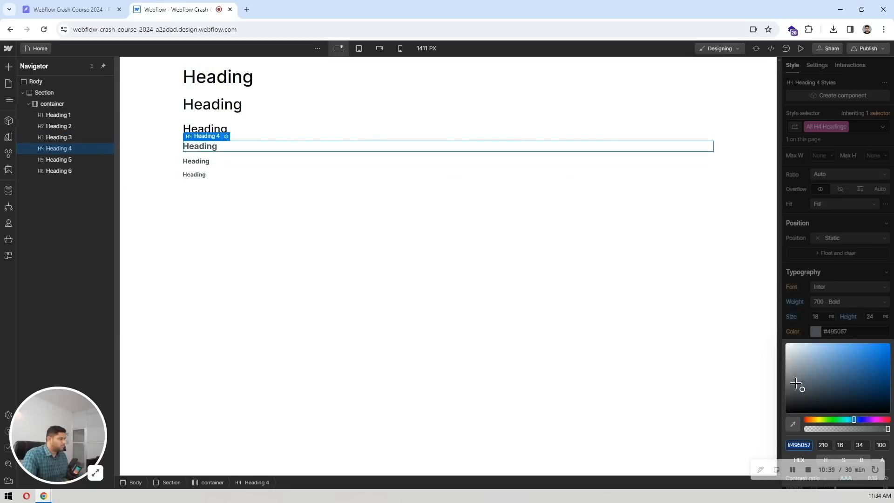
{"action": "left_click_drag", "start_coordinate": [799, 384], "coordinate": [764, 473]}
{"action": "left_click", "coordinate": [829, 301]}
{"action": "left_click", "coordinate": [828, 300]}
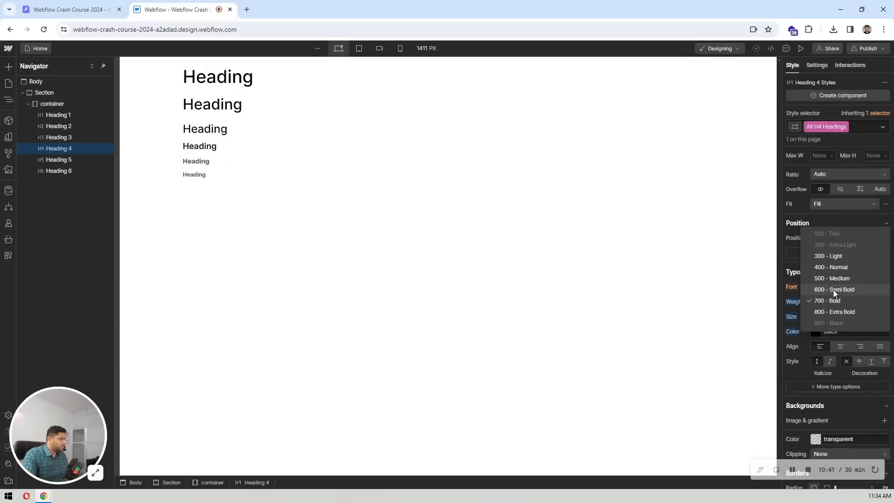
{"action": "left_click", "coordinate": [836, 278]}
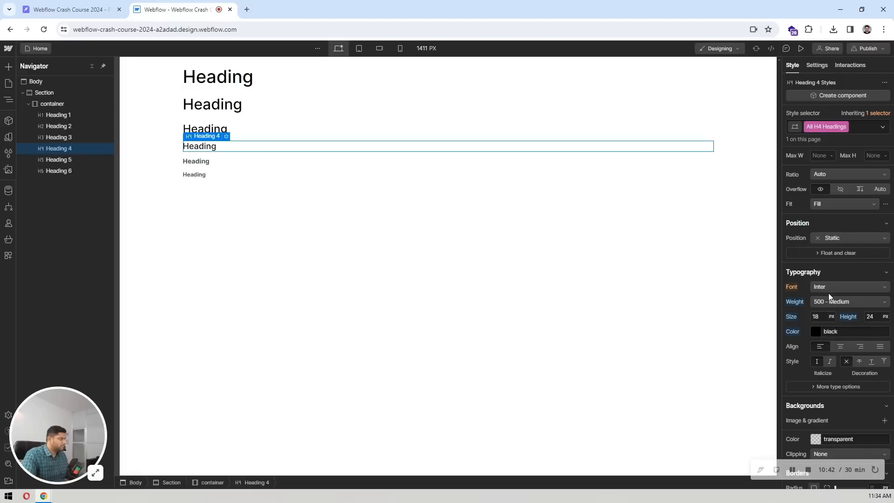
Style the All H5 Headings tag with font weight 500 - Medium and black text color
{"action": "left_click", "coordinate": [197, 161]}
{"action": "left_click", "coordinate": [831, 129]}
{"action": "left_click", "coordinate": [810, 179]}
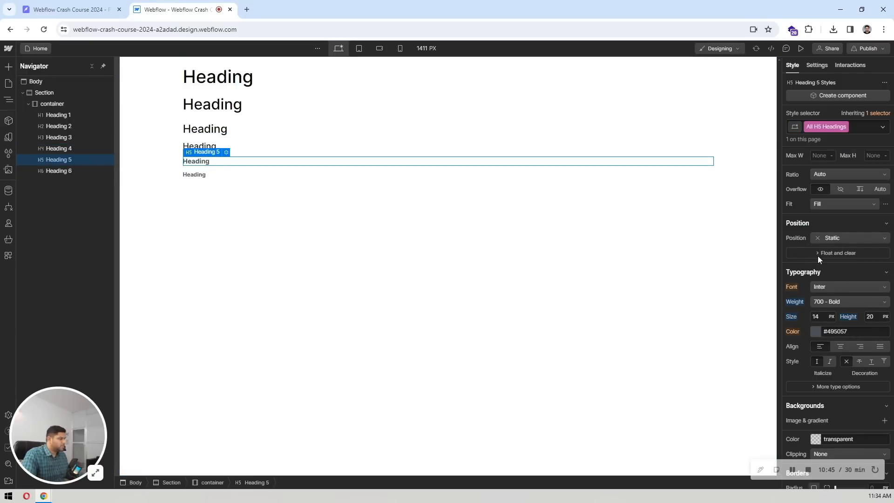
{"action": "left_click", "coordinate": [834, 302]}
{"action": "left_click", "coordinate": [834, 275]}
{"action": "left_click", "coordinate": [815, 331]}
{"action": "left_click", "coordinate": [230, 216]}
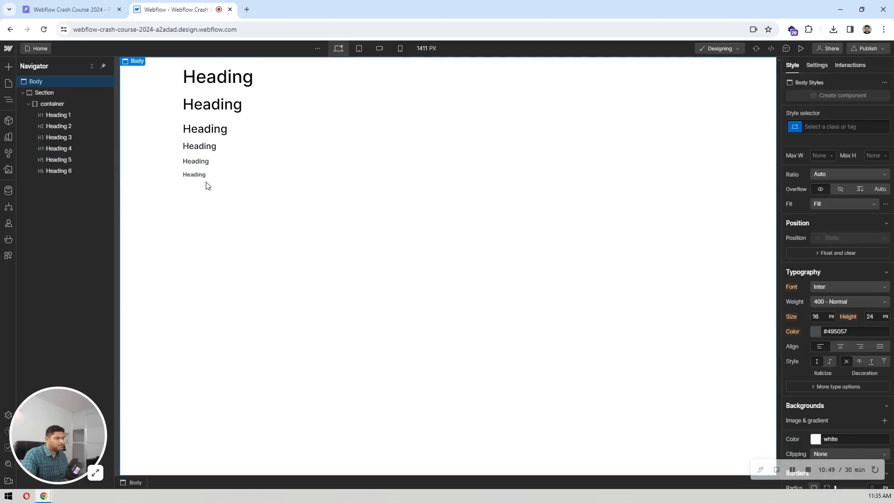
Style the All H6 Headings tag with font weight 500 - Medium and black text color
{"action": "left_click", "coordinate": [213, 176]}
{"action": "left_click", "coordinate": [838, 126]}
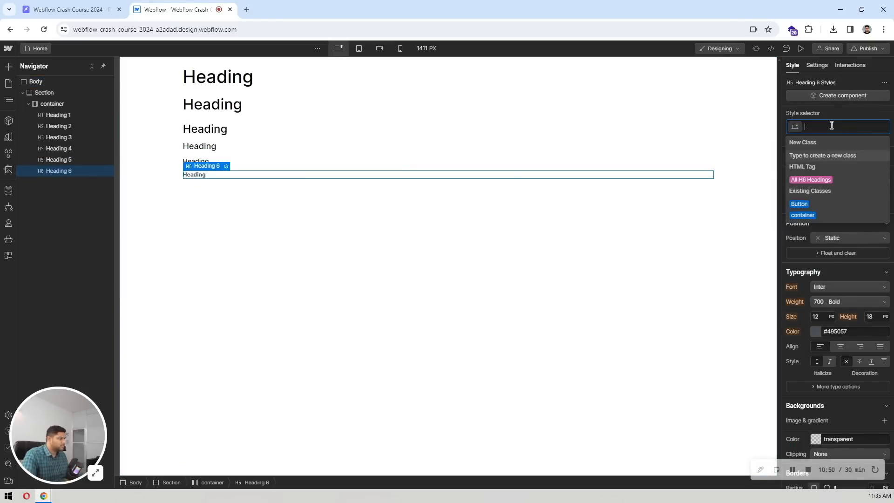
{"action": "left_click", "coordinate": [809, 179]}
{"action": "left_click", "coordinate": [830, 301]}
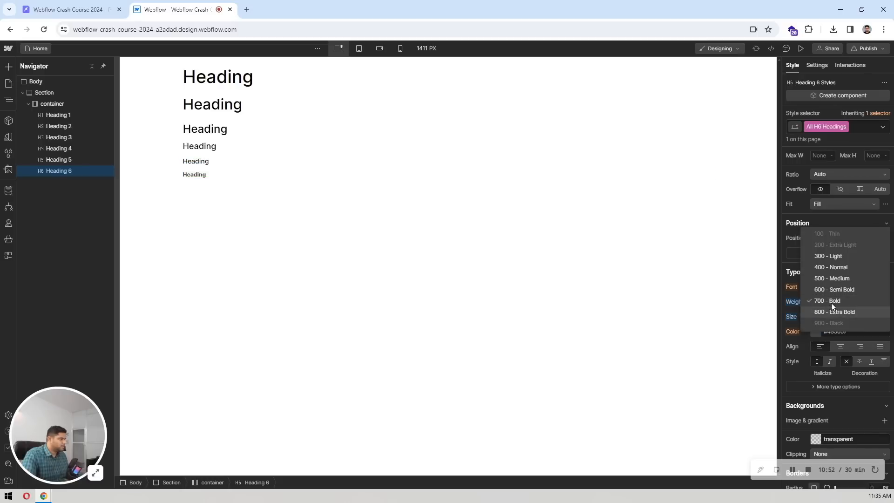
{"action": "left_click", "coordinate": [825, 278]}
{"action": "left_click", "coordinate": [817, 332]}
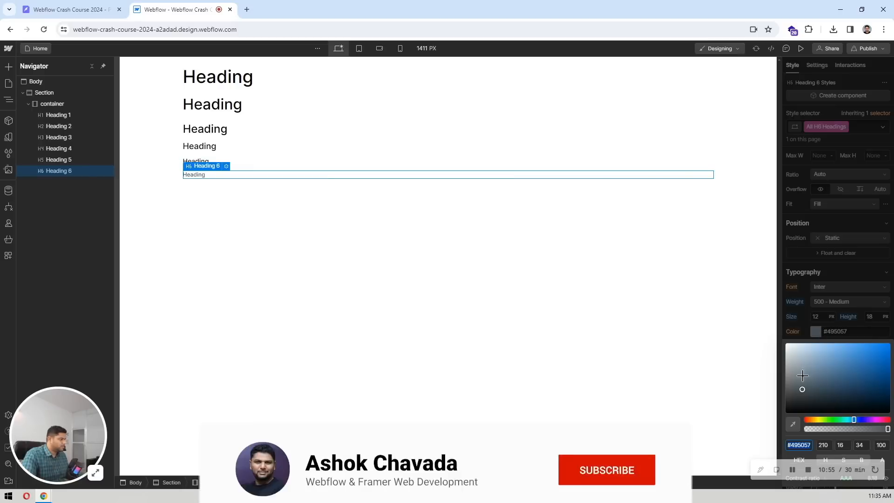
{"action": "left_click_drag", "start_coordinate": [802, 375], "coordinate": [748, 469]}
{"action": "left_click", "coordinate": [832, 266]}
{"action": "left_click", "coordinate": [270, 241]}
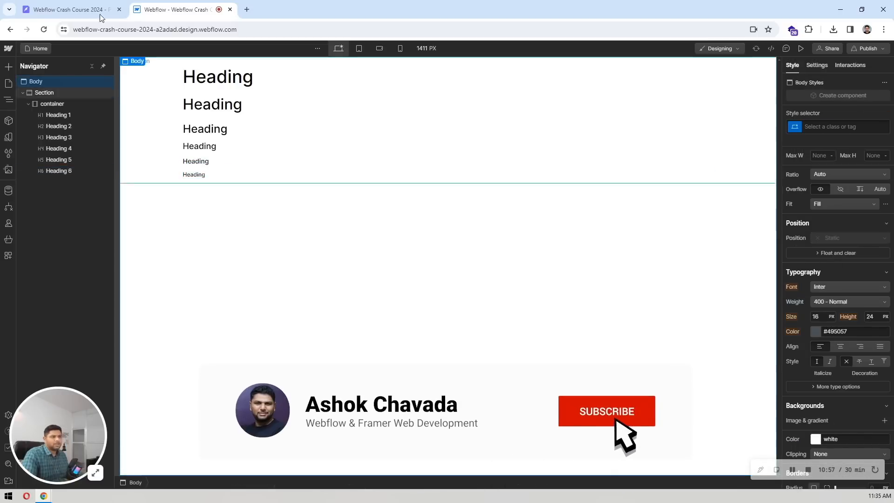
Check the hero heading in the Pixso design and give Webflow's All H1 Headings tag a 48 px size and 60 px line height
{"action": "left_click", "coordinate": [93, 11]}
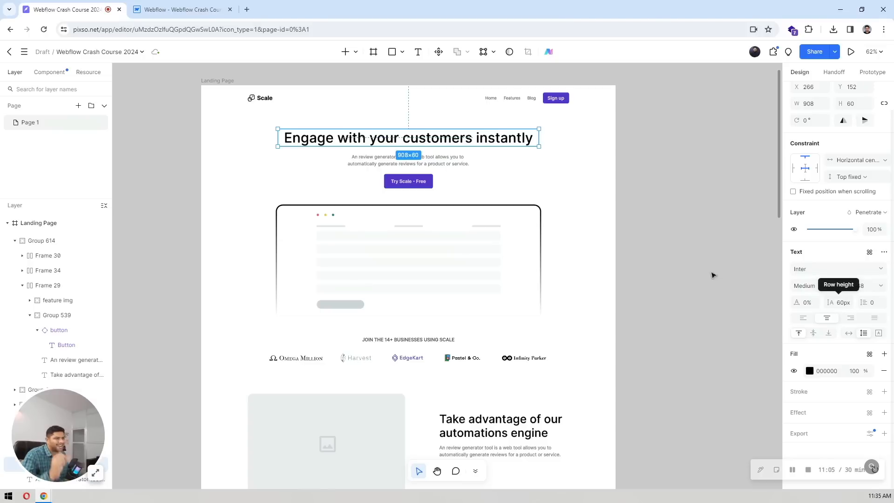
{"action": "left_click", "coordinate": [182, 5]}
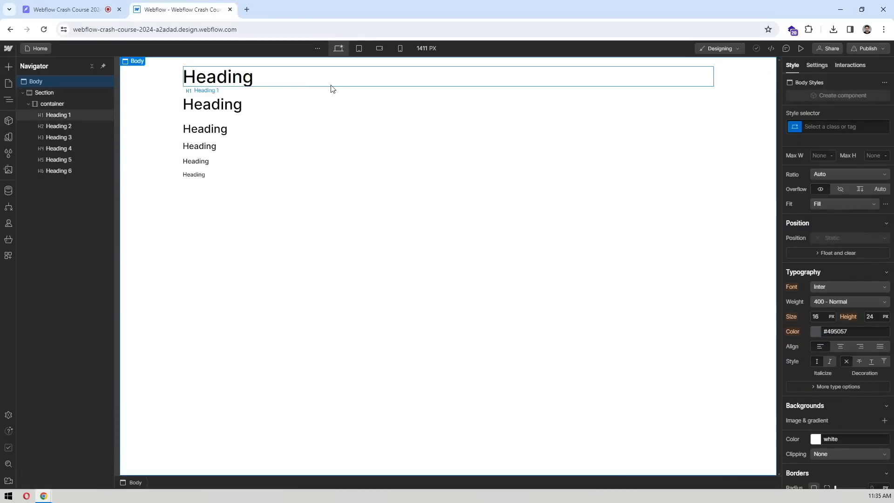
{"action": "left_click", "coordinate": [240, 83]}
{"action": "left_click", "coordinate": [835, 130]}
{"action": "left_click", "coordinate": [809, 180]}
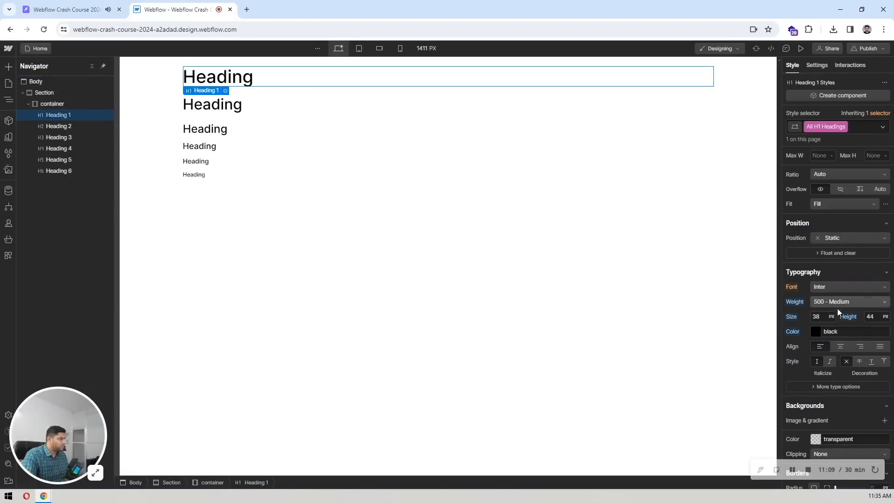
{"action": "left_click", "coordinate": [818, 318]}
{"action": "type", "text": "48"}
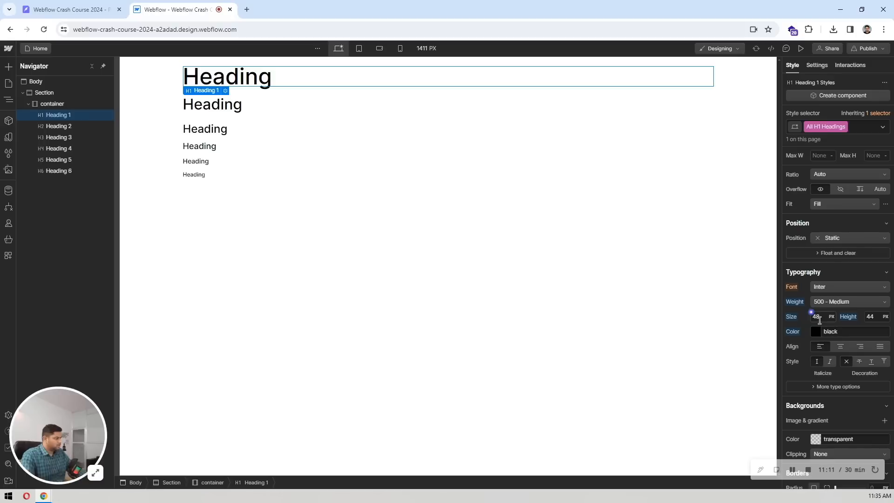
{"action": "type", "text": "60"}
{"action": "key", "text": "Return"}
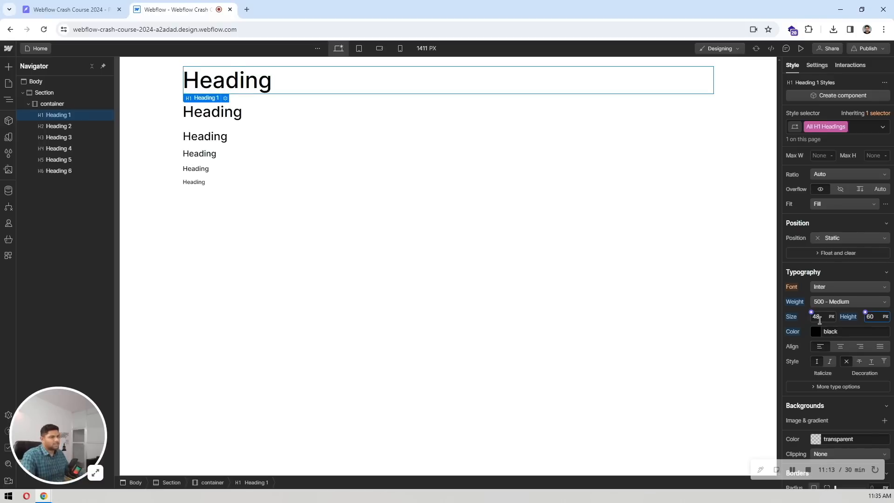
Check the first feature heading in Pixso and give Webflow's All H2 Headings tag a 40 px size and 48 px line height
{"action": "key", "text": "ctrl+Tab"}
{"action": "scroll", "coordinate": [577, 233], "scroll_direction": "down", "scroll_amount": 5}
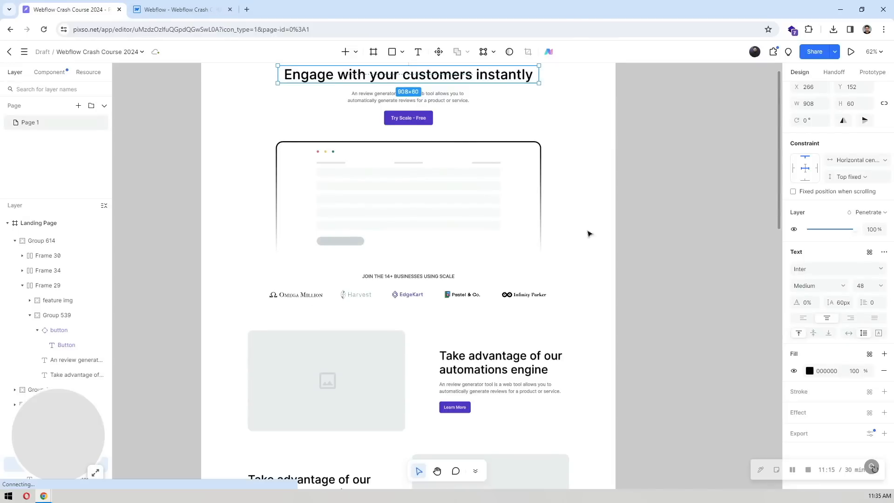
{"action": "left_click", "coordinate": [508, 254]}
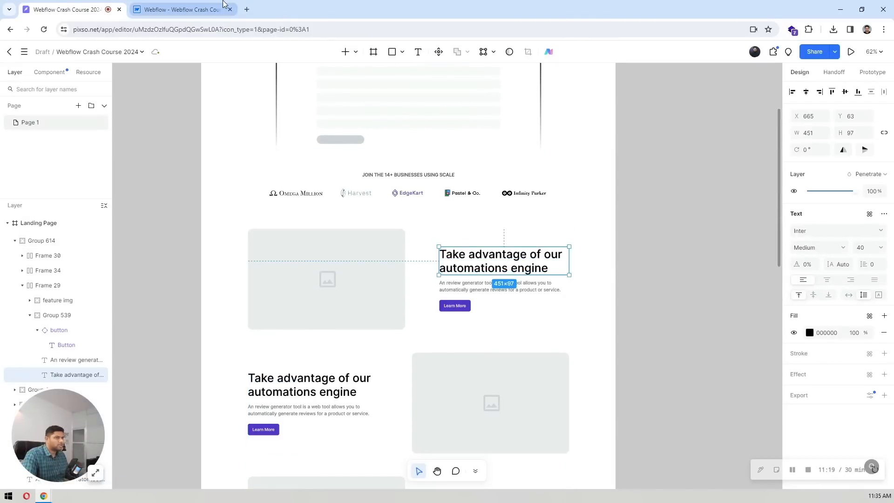
{"action": "key", "text": "ctrl+Tab"}
{"action": "left_click", "coordinate": [202, 115]}
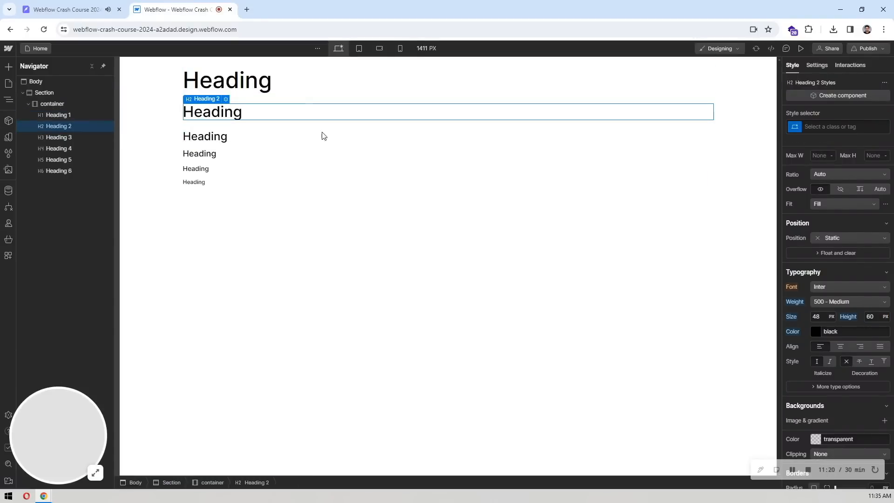
{"action": "left_click", "coordinate": [856, 124]}
{"action": "left_click", "coordinate": [809, 179]}
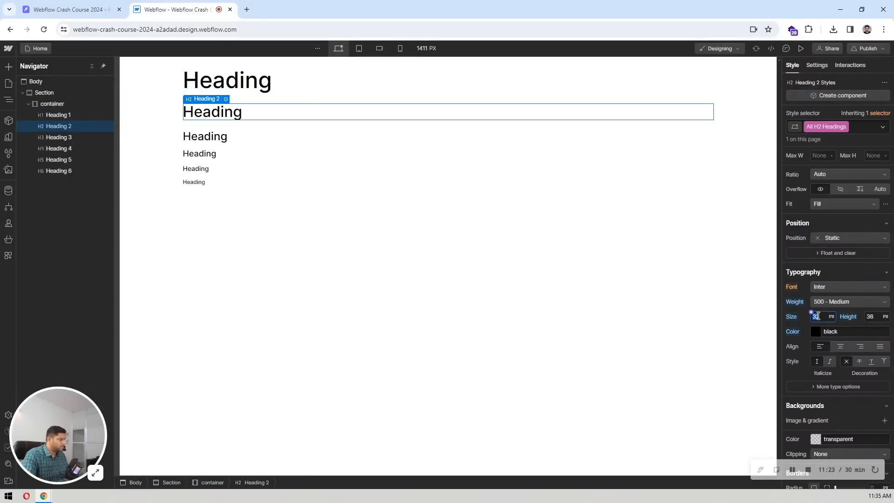
{"action": "key", "text": "Return"}
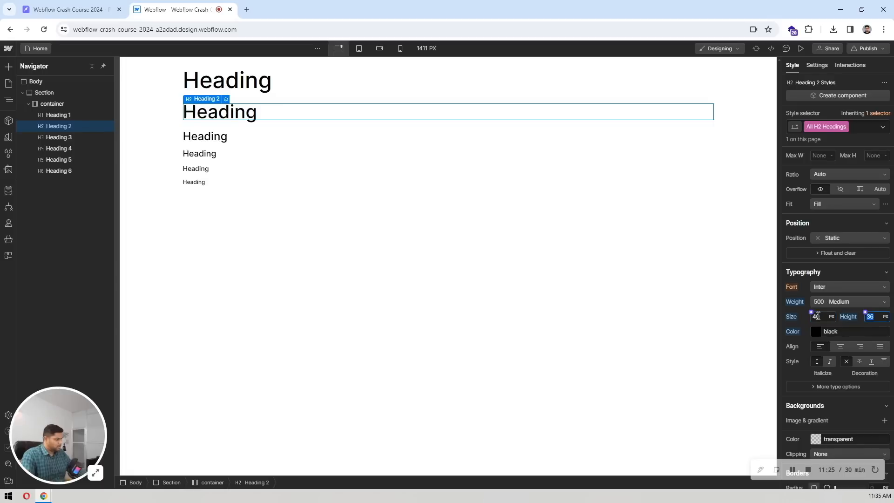
{"action": "key", "text": "Return"}
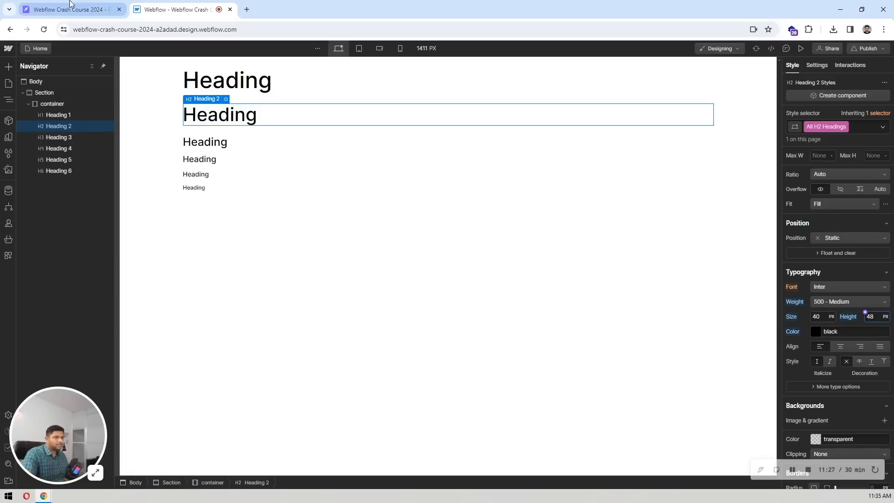
Switch to the Pixso design and examine the text style of the Latest News heading against the feature headings
{"action": "left_click", "coordinate": [72, 4]}
{"action": "scroll", "coordinate": [582, 256], "scroll_direction": "down", "scroll_amount": 4}
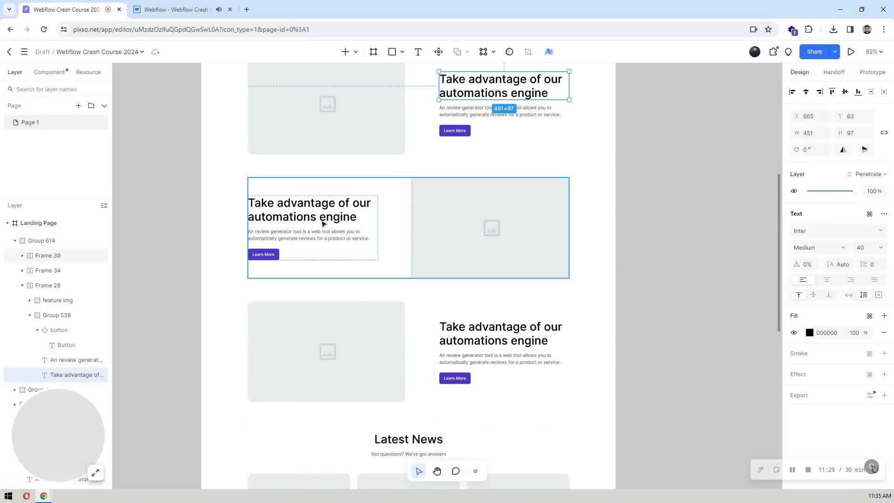
{"action": "scroll", "coordinate": [550, 246], "scroll_direction": "down", "scroll_amount": 7}
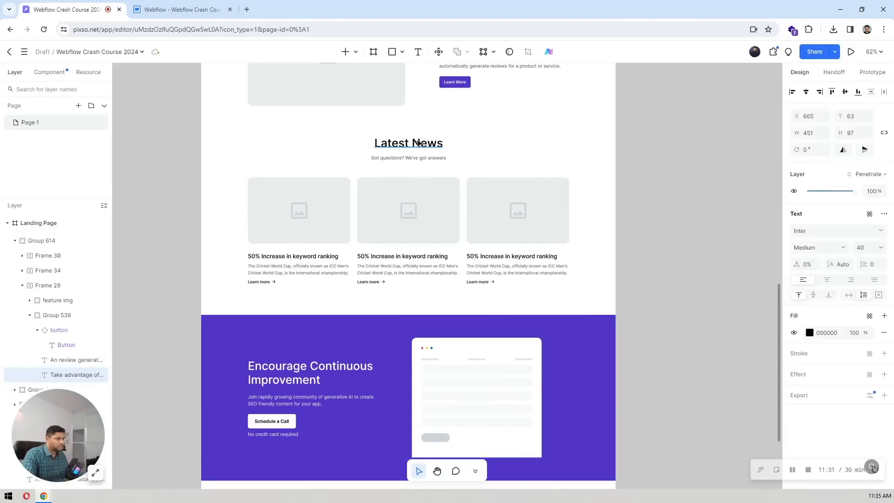
{"action": "left_click", "coordinate": [418, 143]}
{"action": "scroll", "coordinate": [653, 161], "scroll_direction": "up", "scroll_amount": 8}
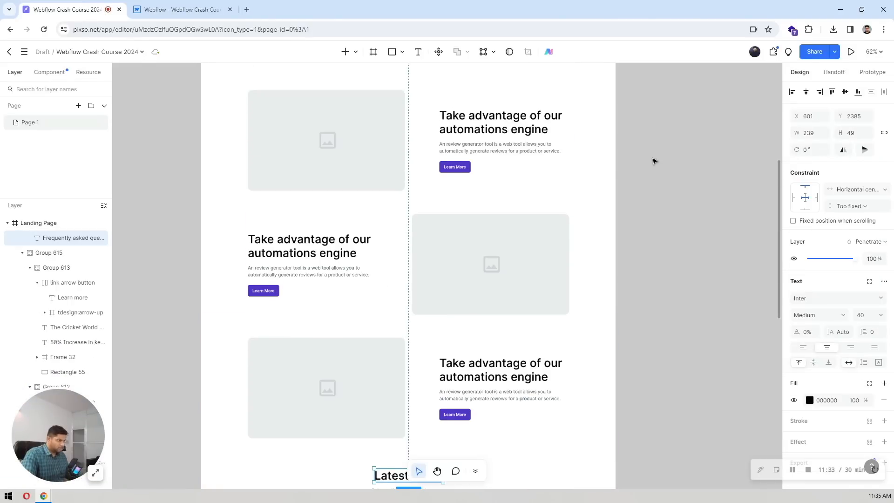
{"action": "scroll", "coordinate": [653, 161], "scroll_direction": "down", "scroll_amount": 4}
{"action": "scroll", "coordinate": [654, 161], "scroll_direction": "up", "scroll_amount": 5}
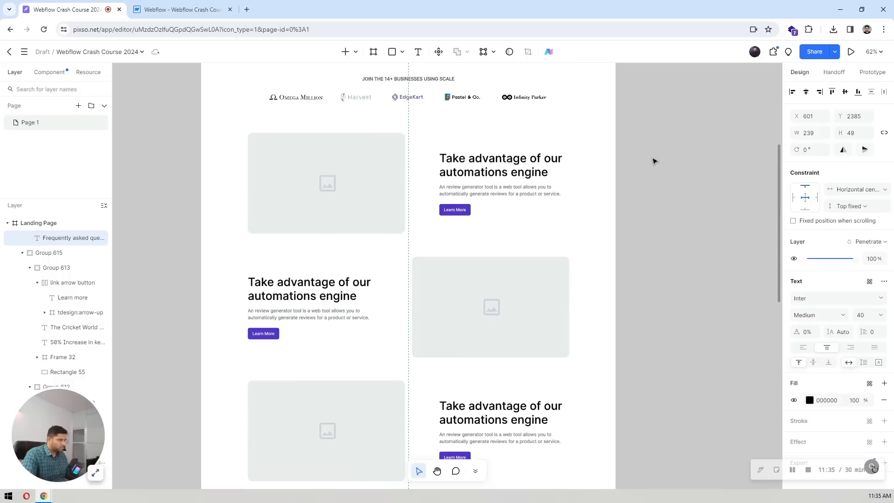
Examine the text styles of the Encourage Continuous Improvement heading, the first news card title and the footer's Get Useful App heading
{"action": "scroll", "coordinate": [653, 160], "scroll_direction": "down", "scroll_amount": 10}
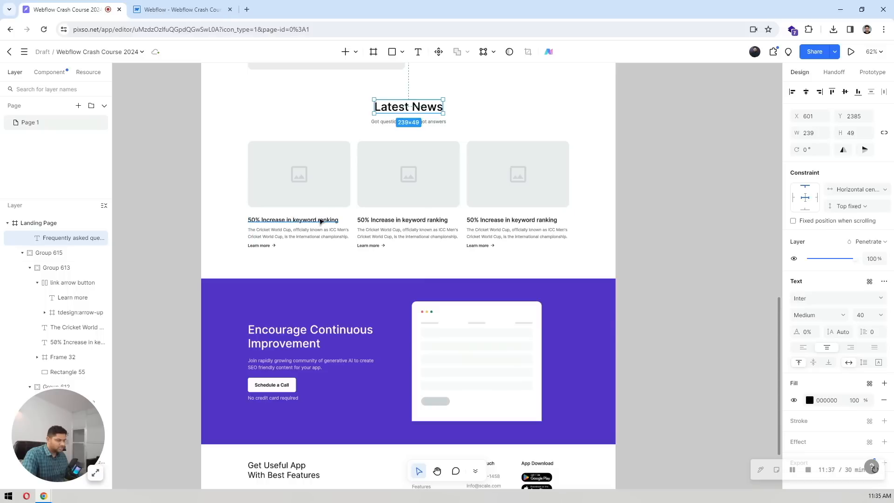
{"action": "double_click", "coordinate": [298, 334]}
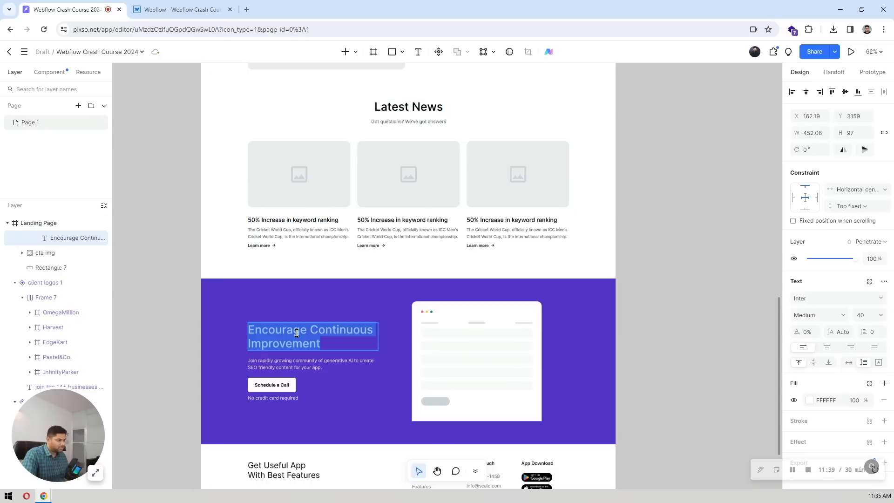
{"action": "left_click", "coordinate": [296, 332]}
{"action": "key", "text": "Escape"}
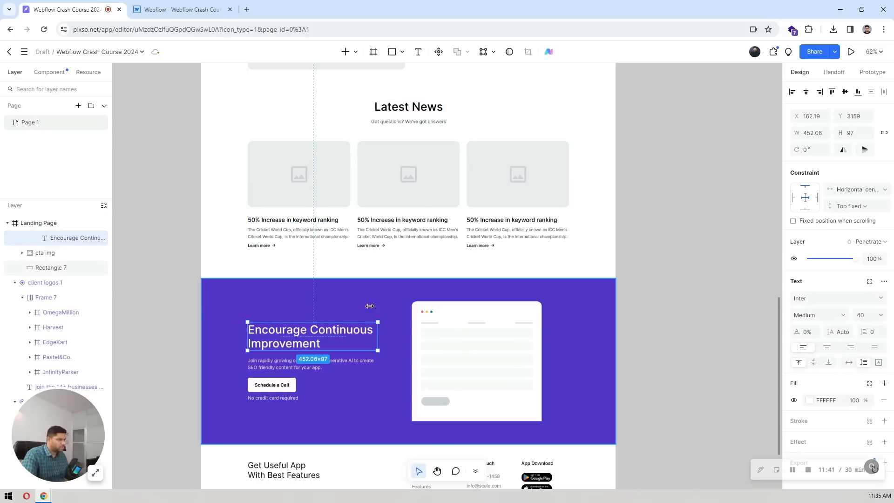
{"action": "left_click", "coordinate": [344, 270]}
{"action": "left_click", "coordinate": [326, 221]}
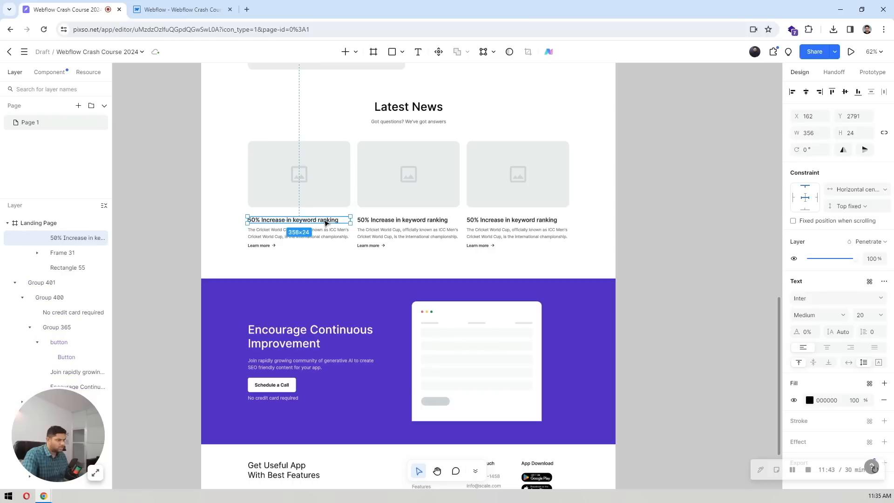
{"action": "scroll", "coordinate": [410, 226], "scroll_direction": "down", "scroll_amount": 2}
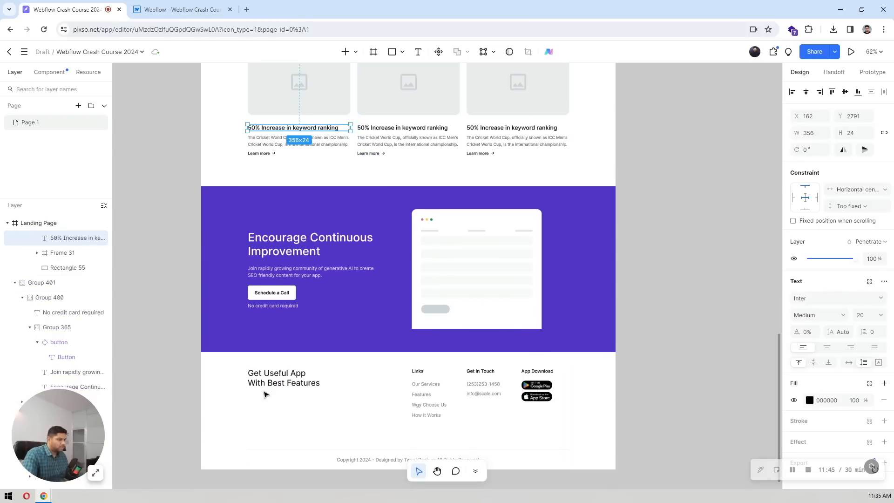
{"action": "left_click", "coordinate": [298, 383]}
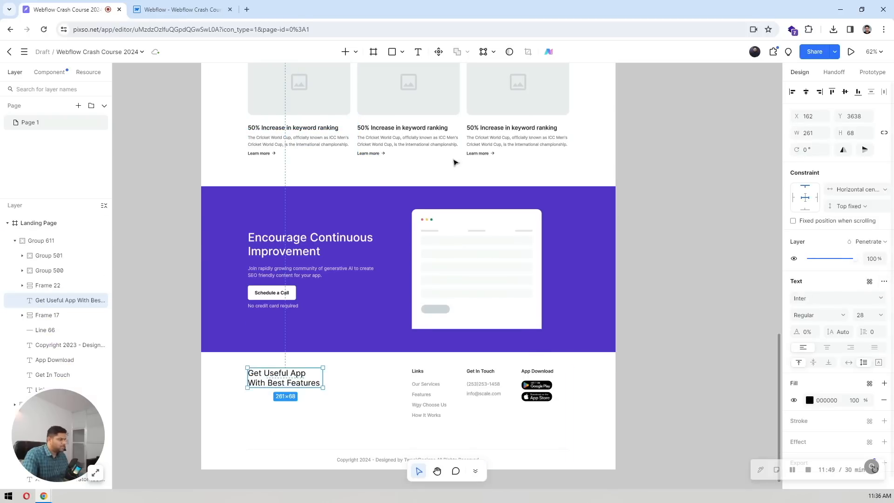
Switch to Webflow and set the All H3 Headings tag to a 28 px size and 36 px line height
{"action": "key", "text": "ctrl+Tab"}
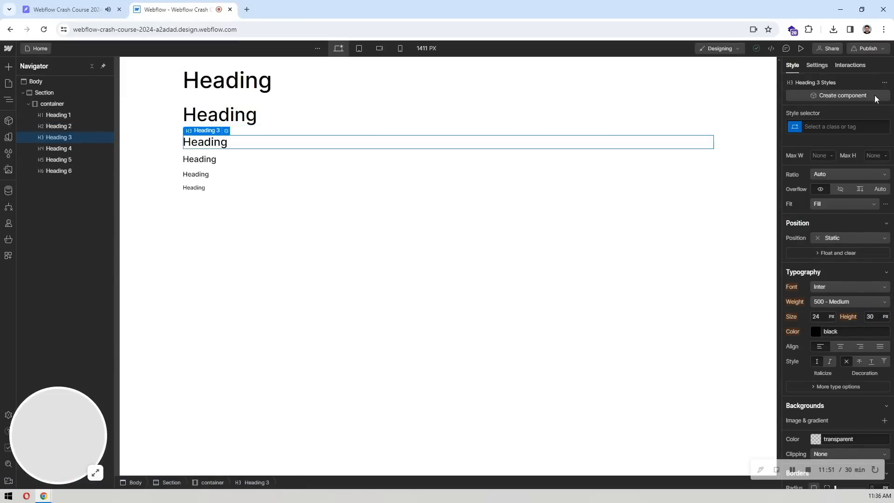
{"action": "left_click", "coordinate": [833, 127]}
{"action": "left_click", "coordinate": [808, 176]}
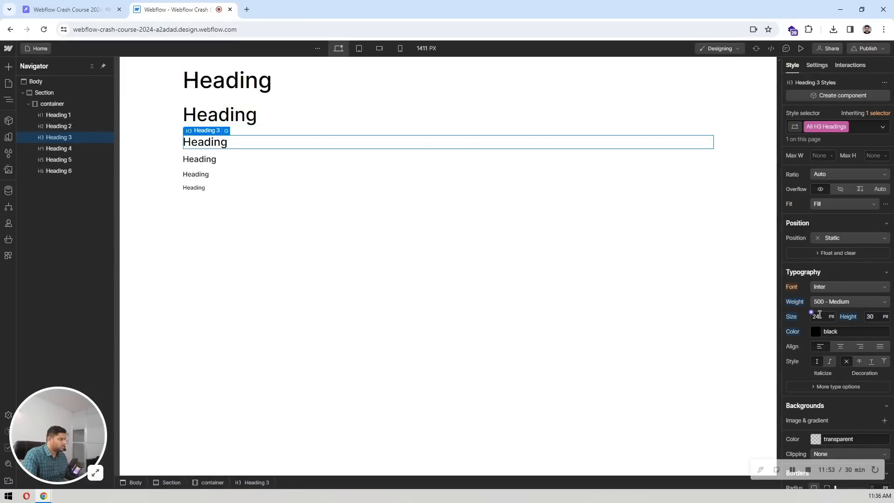
{"action": "type", "text": "2"}
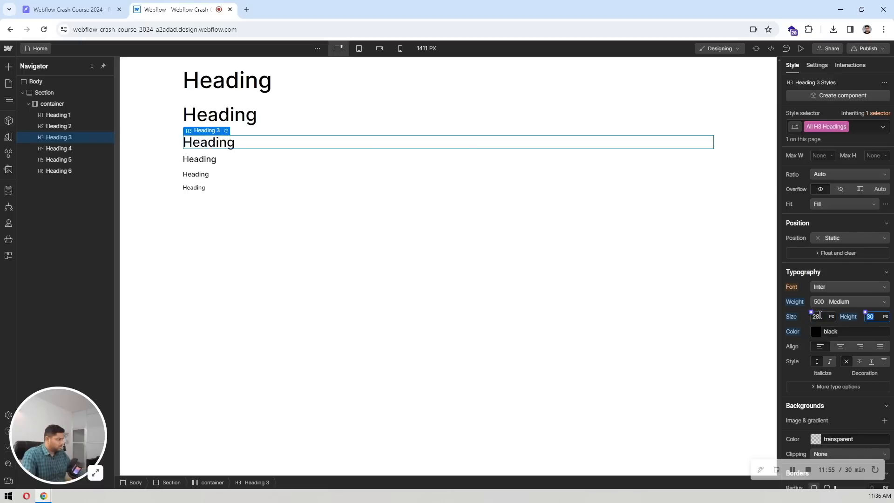
{"action": "type", "text": "36"}
Check the first news card title in Pixso and give Webflow's All H4 Headings tag a 20 px size and 28 px line height
{"action": "left_click", "coordinate": [106, 7]}
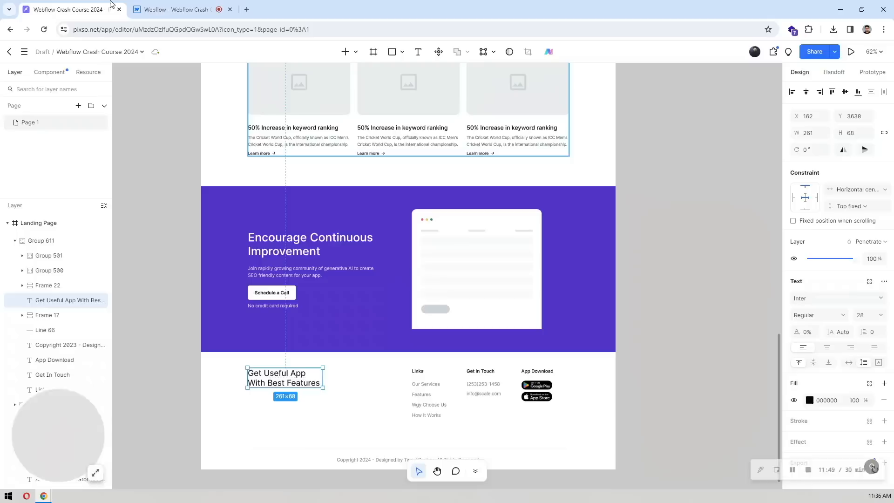
{"action": "left_click", "coordinate": [282, 132]}
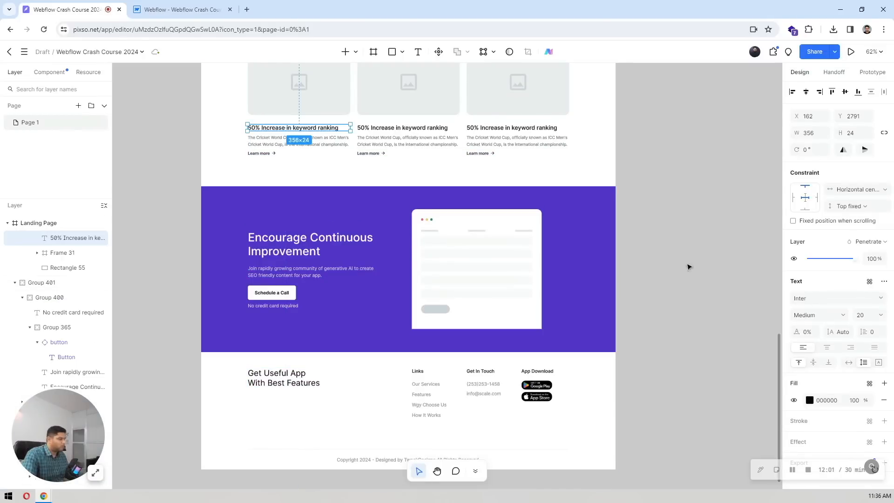
{"action": "left_click", "coordinate": [180, 10]}
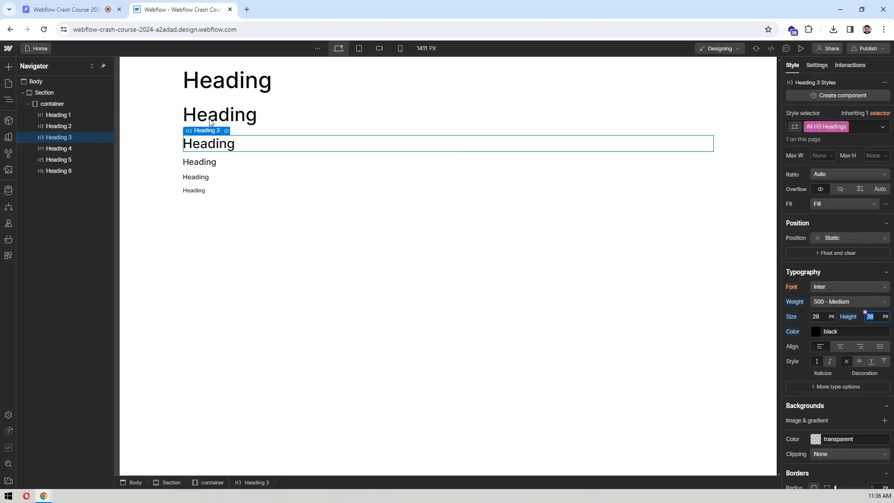
{"action": "left_click", "coordinate": [200, 162]}
{"action": "left_click", "coordinate": [822, 127]}
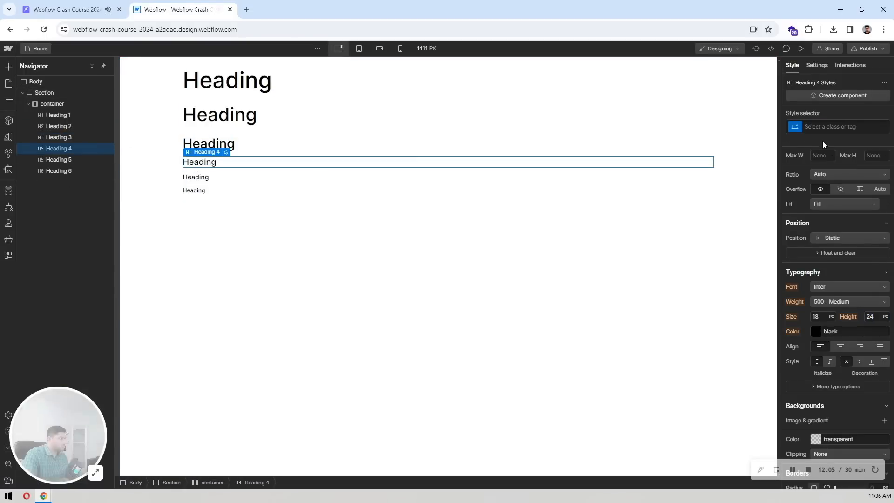
{"action": "left_click", "coordinate": [814, 179]}
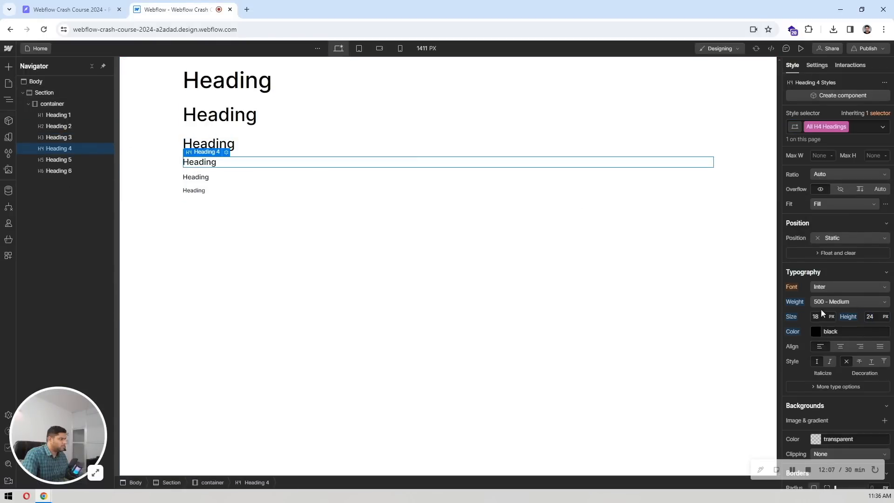
{"action": "left_click", "coordinate": [822, 318]}
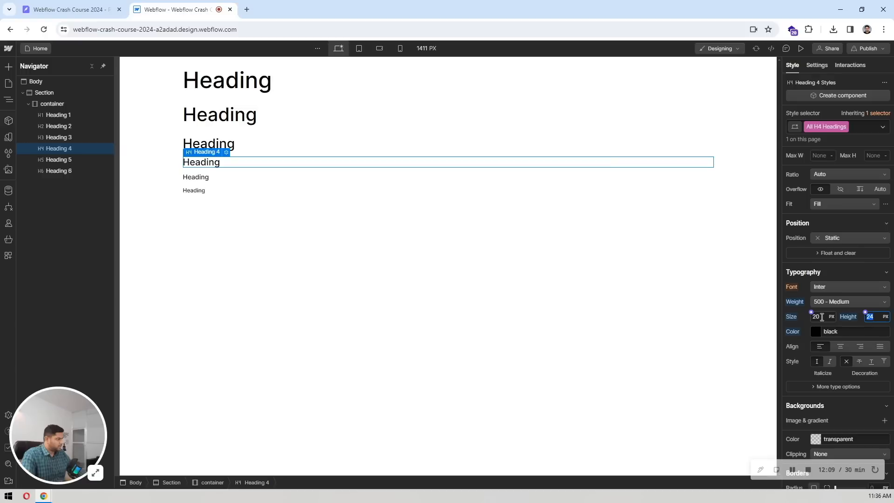
{"action": "key", "text": "Return"}
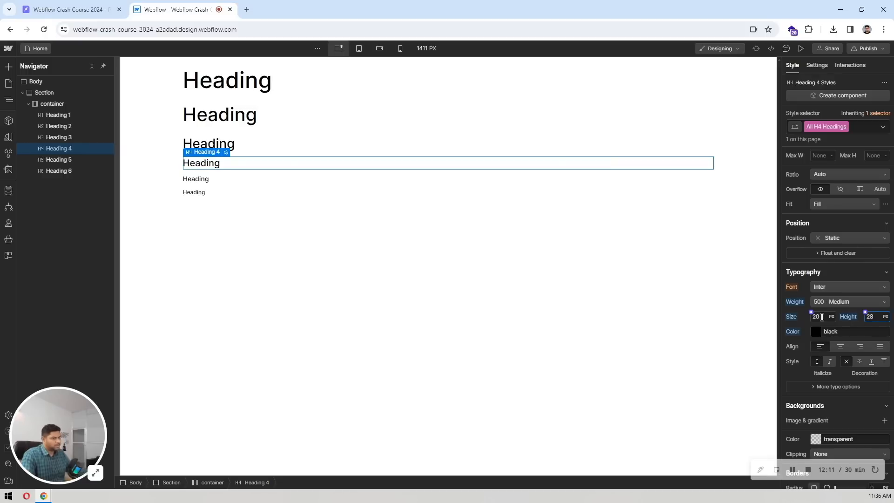
Review the margin settings of the All H1 Headings tag on the first heading
{"action": "left_click", "coordinate": [303, 303]}
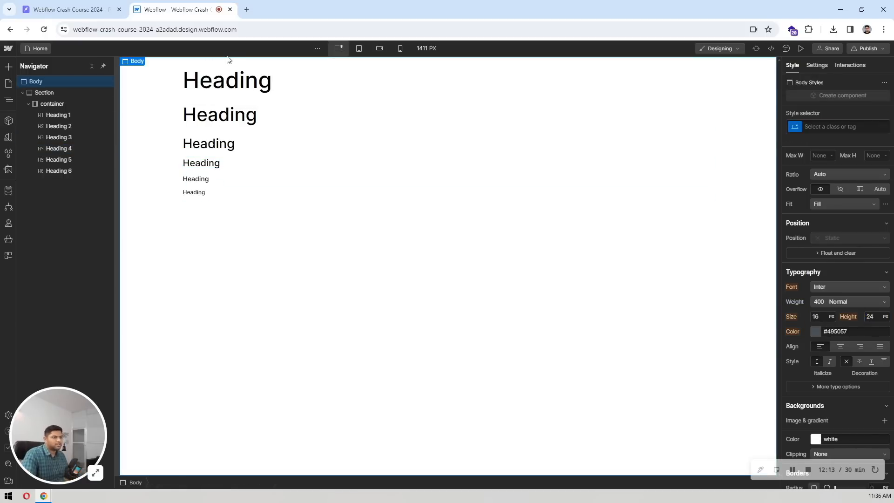
{"action": "left_click", "coordinate": [326, 80]}
{"action": "scroll", "coordinate": [892, 193], "scroll_direction": "up", "scroll_amount": 3}
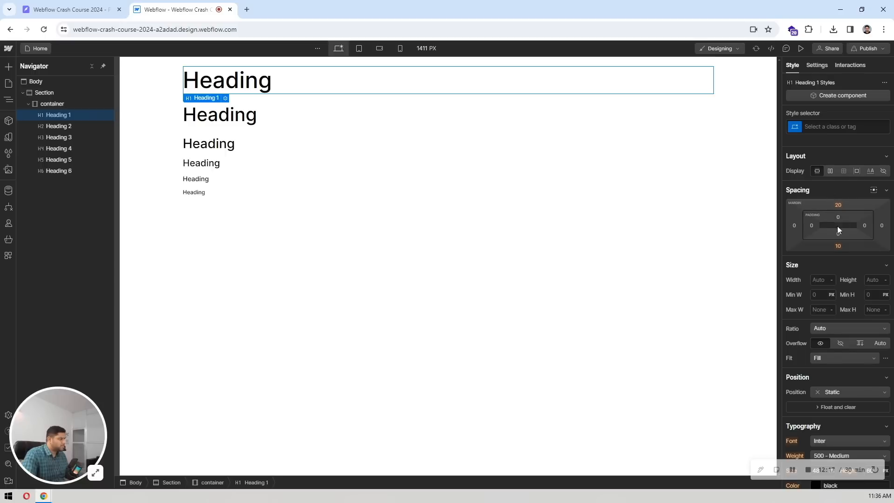
{"action": "left_click", "coordinate": [824, 127]}
{"action": "left_click", "coordinate": [812, 180]}
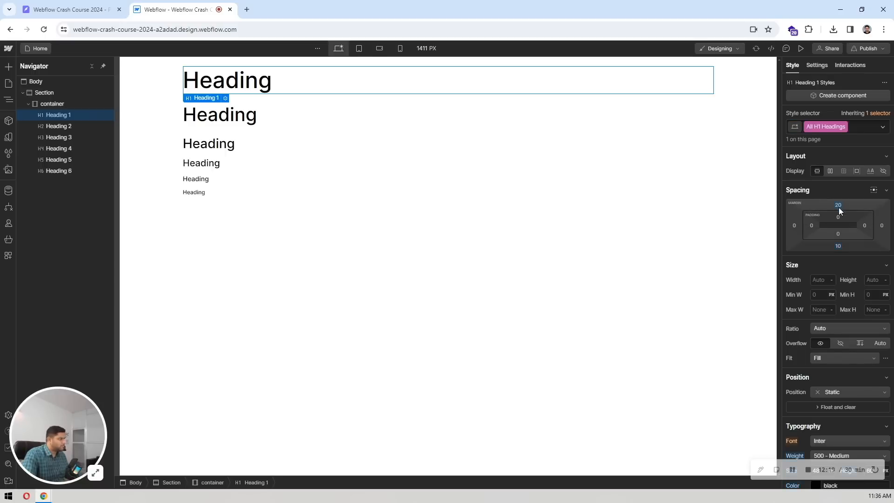
{"action": "left_click", "coordinate": [462, 198]}
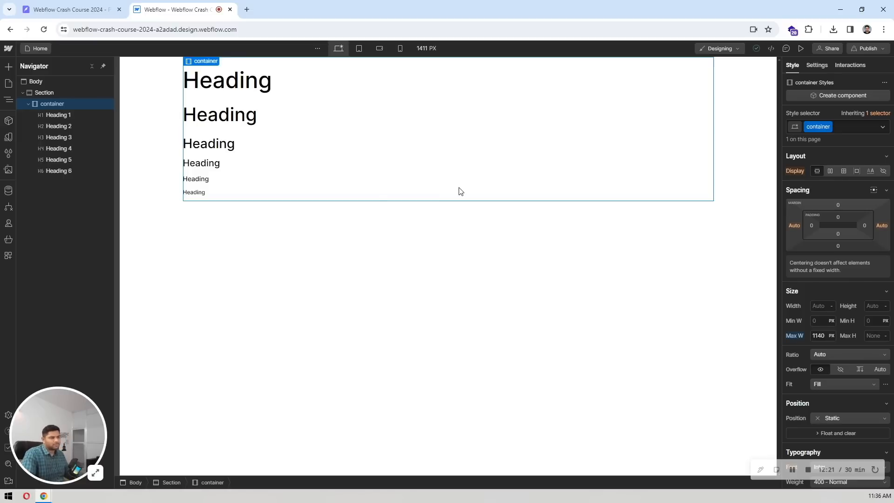
Select the first heading and look over the Pixso landing page design from the footer area up to the hero section
{"action": "left_click", "coordinate": [86, 115]}
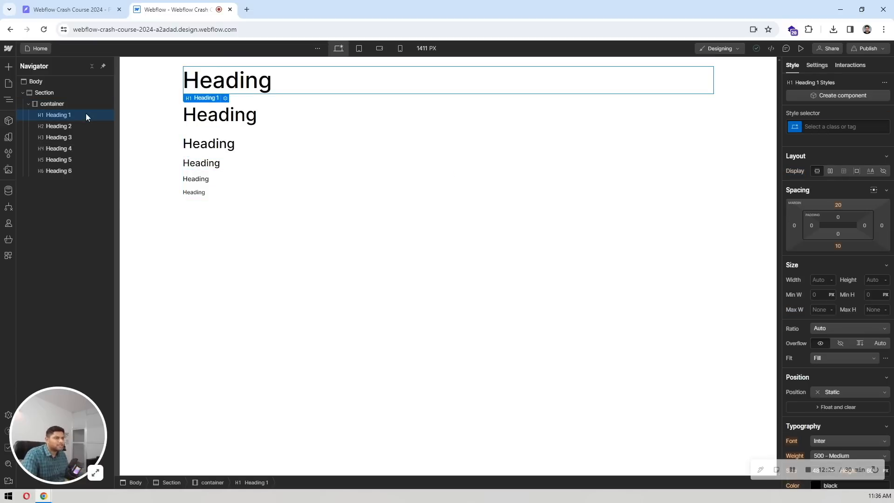
{"action": "left_click", "coordinate": [76, 11]}
{"action": "scroll", "coordinate": [392, 227], "scroll_direction": "up", "scroll_amount": 7}
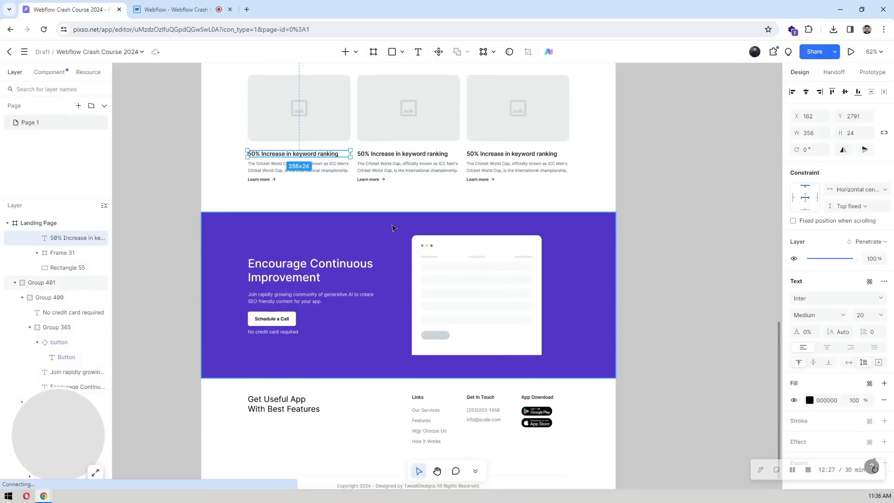
{"action": "scroll", "coordinate": [392, 228], "scroll_direction": "up", "scroll_amount": 5}
{"action": "scroll", "coordinate": [392, 228], "scroll_direction": "down", "scroll_amount": 3}
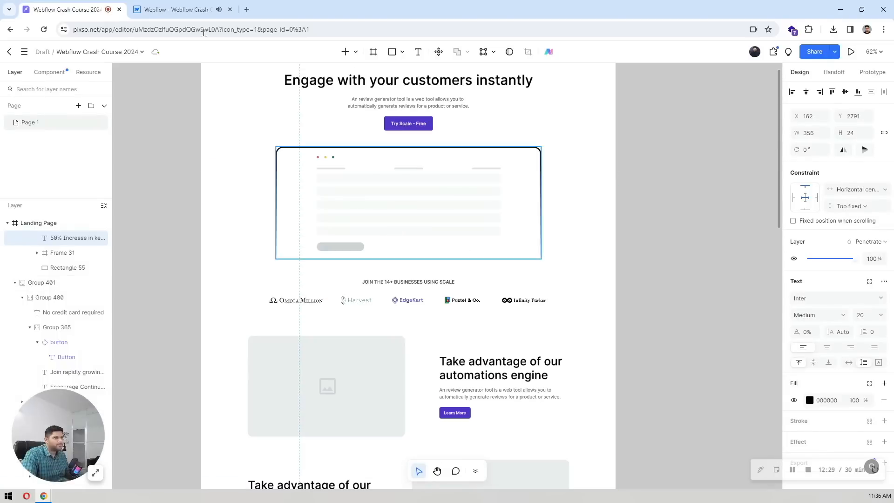
{"action": "left_click", "coordinate": [177, 9]}
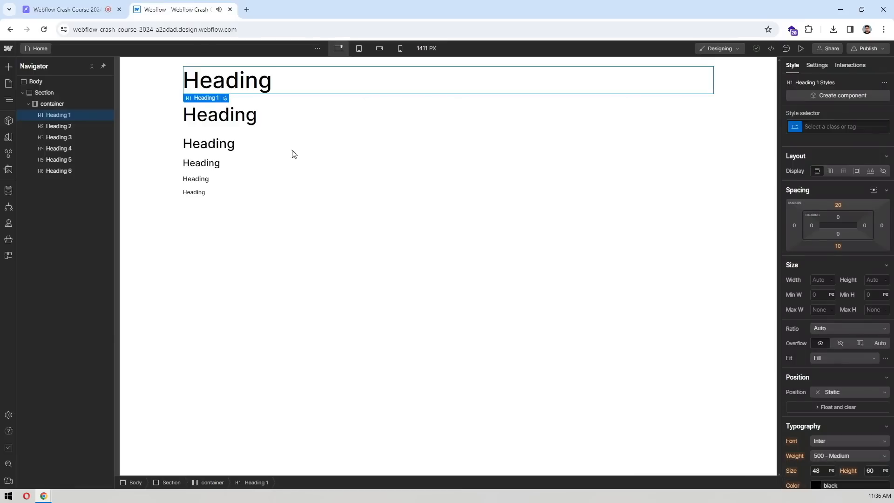
Add a Webflow color variable named brand color, using the Try Scale - Free button's fill #5227cc from the Pixso design
{"action": "left_click", "coordinate": [5, 155]}
{"action": "left_click", "coordinate": [11, 136]}
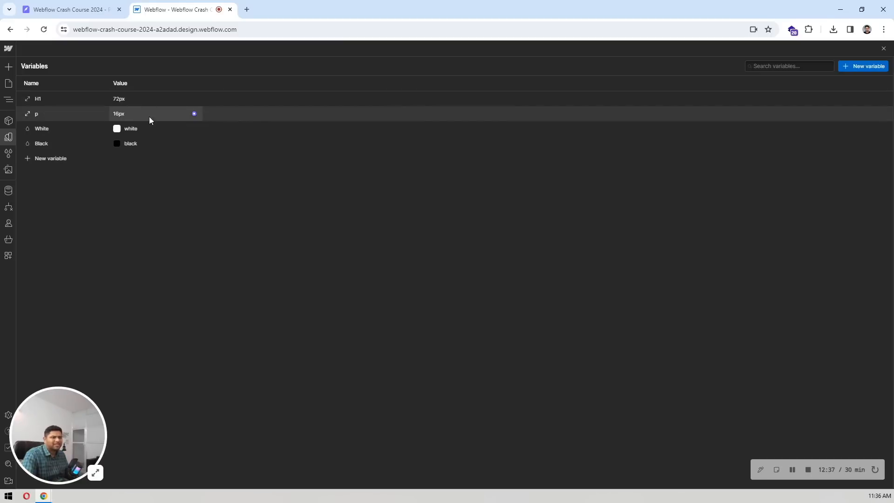
{"action": "left_click", "coordinate": [52, 158]}
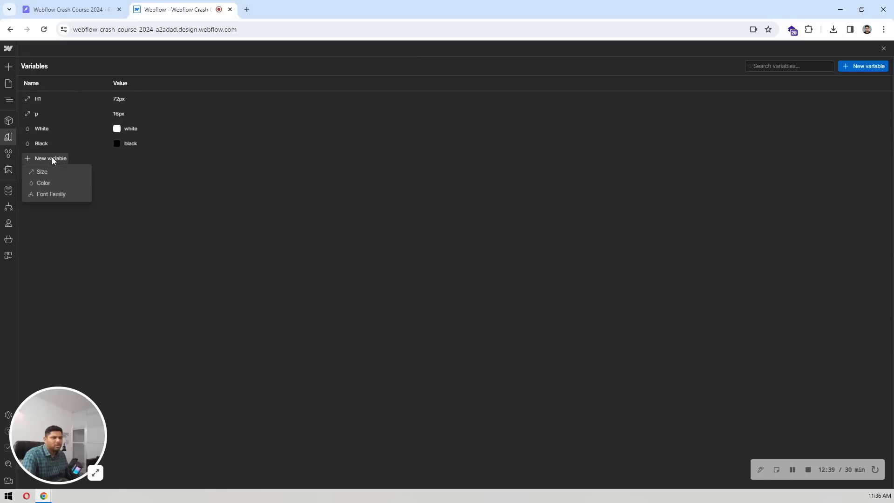
{"action": "left_click", "coordinate": [49, 182]}
{"action": "key", "text": "ctrl+Tab"}
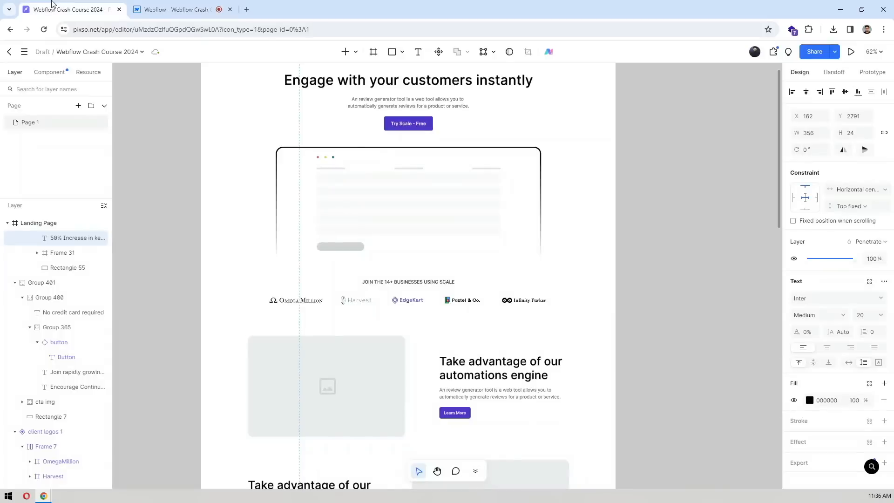
{"action": "left_click", "coordinate": [405, 119]}
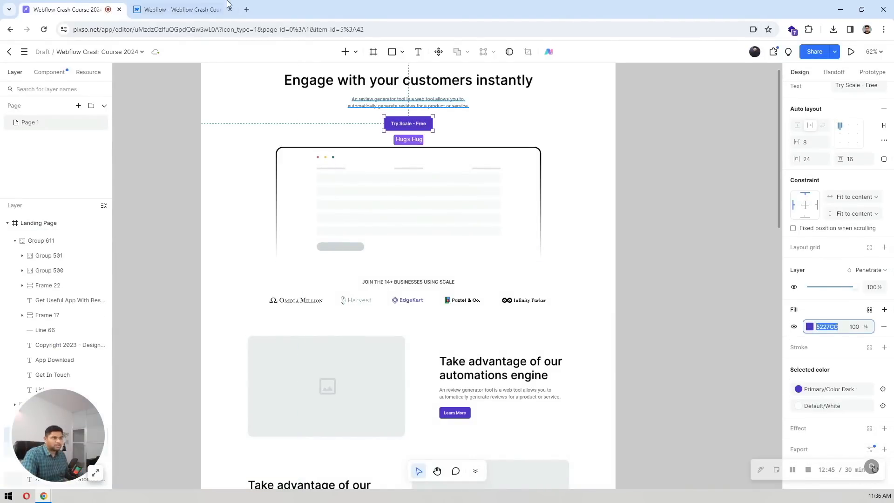
{"action": "left_click", "coordinate": [202, 11]}
{"action": "left_click", "coordinate": [133, 160]}
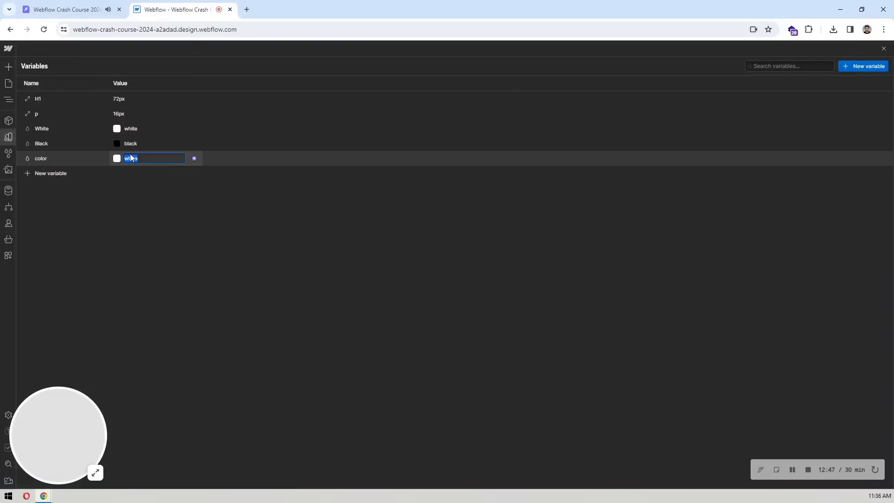
{"action": "type", "text": "#5327cc"}
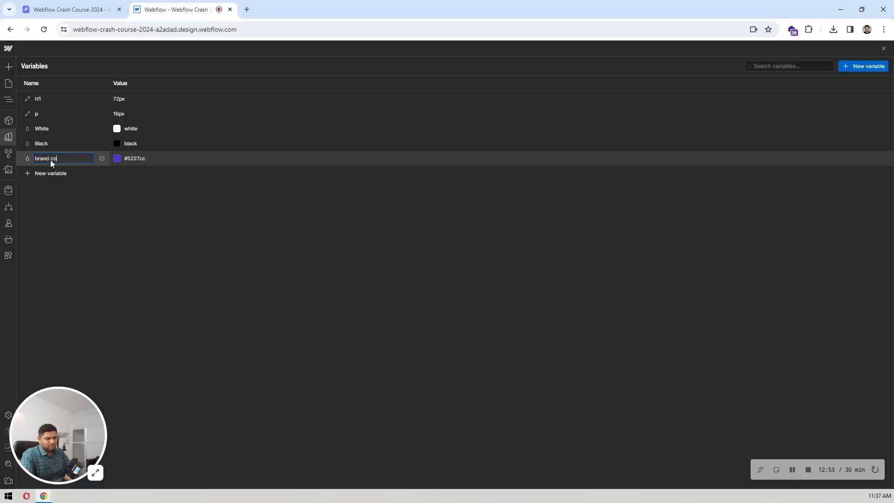
{"action": "key", "text": "Return"}
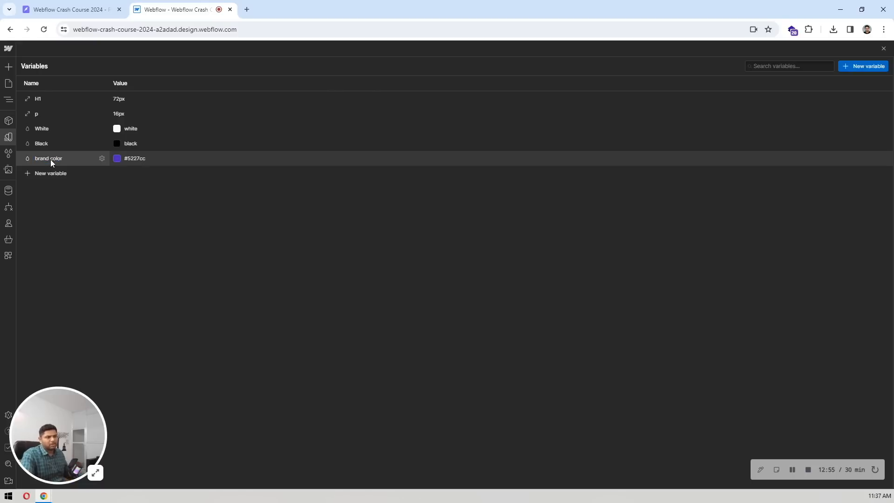
Copy the hero paragraph's fill color from Pixso and add a Webflow text color variable with the value #495057
{"action": "left_click", "coordinate": [70, 10]}
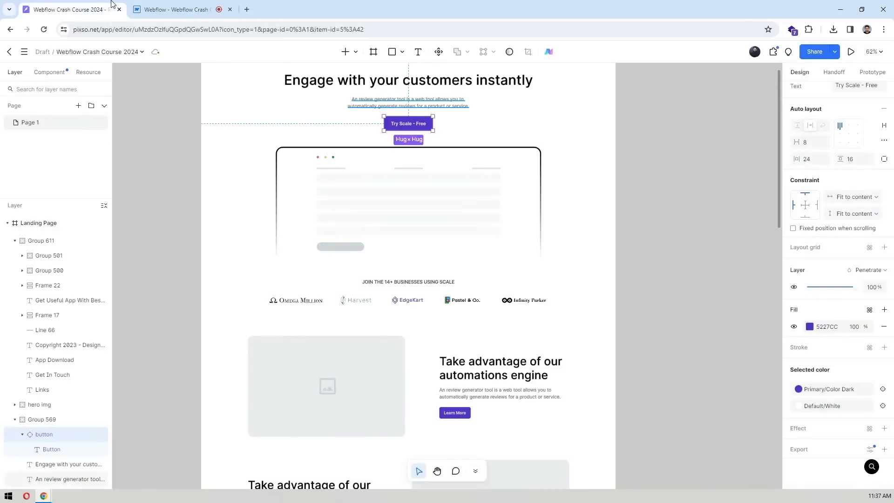
{"action": "left_click", "coordinate": [380, 87]}
{"action": "left_click", "coordinate": [427, 100]}
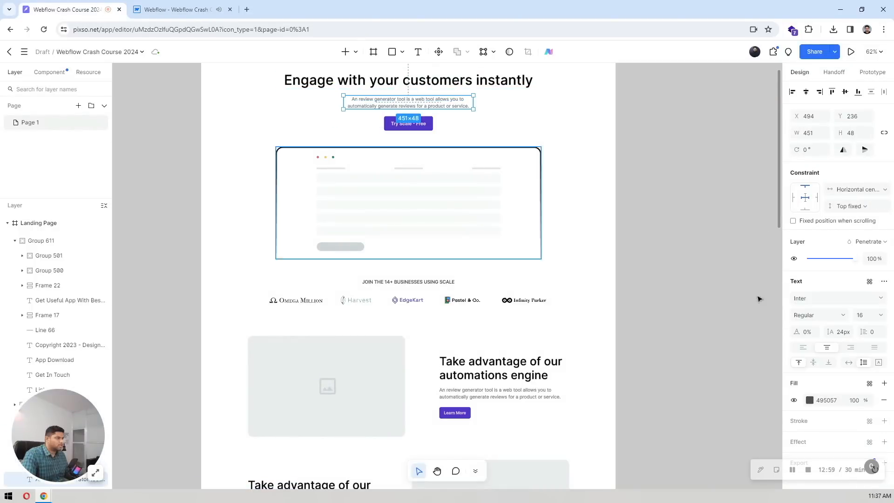
{"action": "left_click", "coordinate": [826, 399]}
{"action": "left_click", "coordinate": [138, 10]}
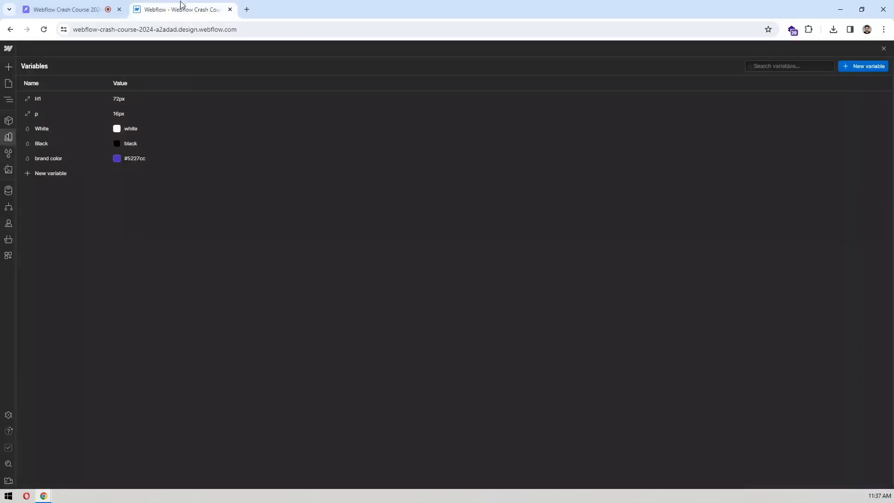
{"action": "left_click", "coordinate": [54, 176]}
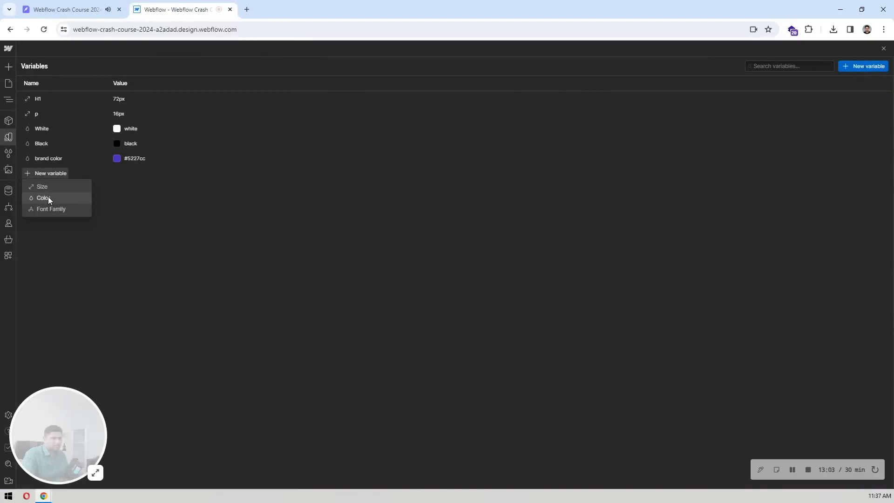
{"action": "left_click", "coordinate": [47, 198]}
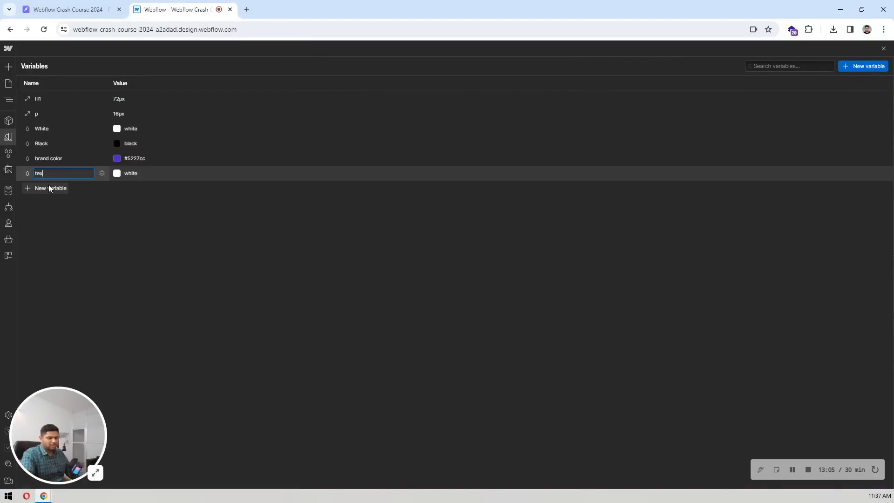
{"action": "type", "text": "text color"}
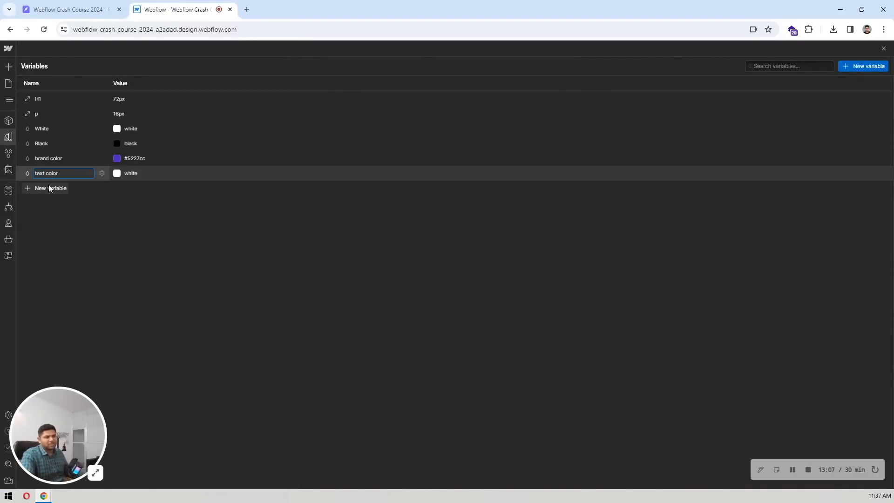
{"action": "left_click", "coordinate": [132, 173]}
{"action": "type", "text": "#495057"}
{"action": "key", "text": "Return"}
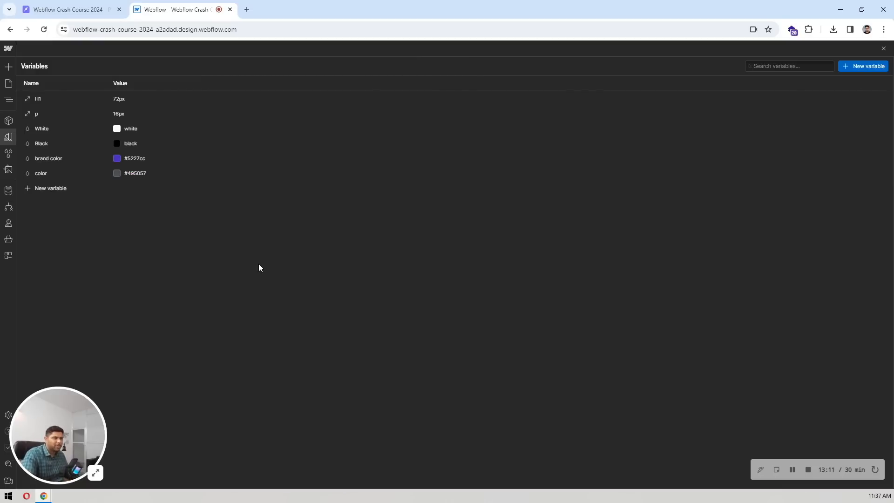
Leave the variables list and delete all six sample headings from the container
{"action": "left_click", "coordinate": [9, 137]}
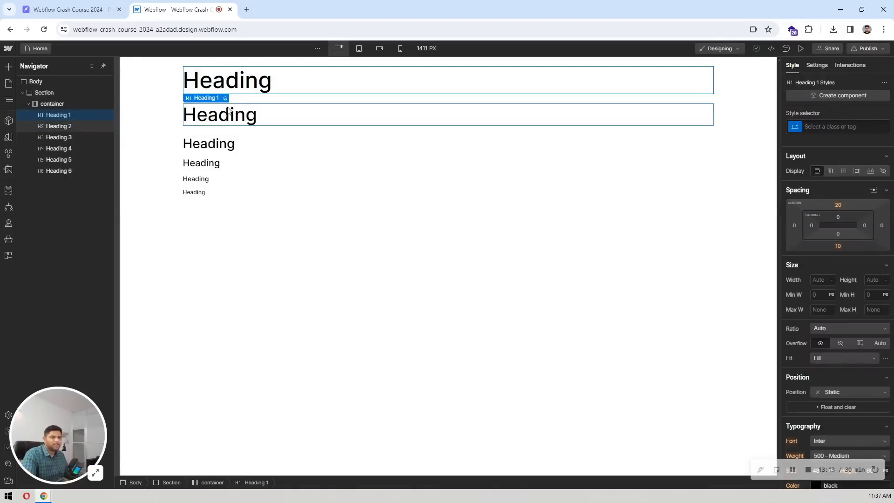
{"action": "left_click", "coordinate": [67, 96]}
{"action": "left_click", "coordinate": [66, 104]}
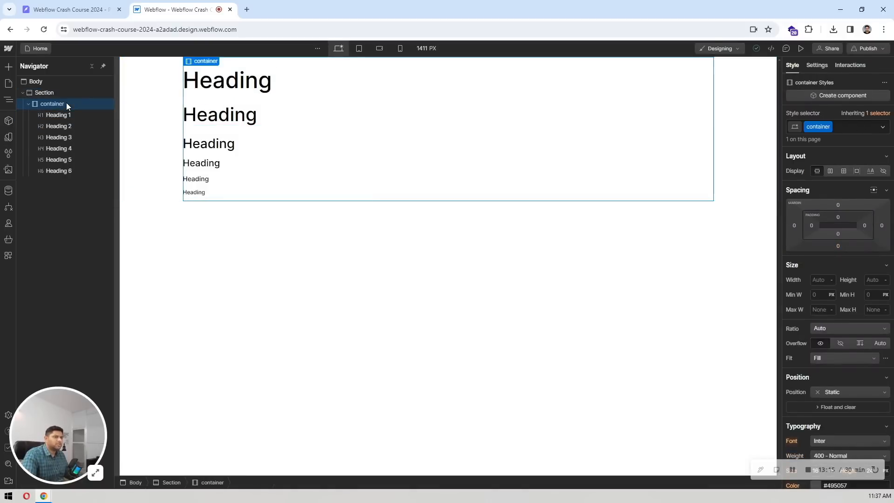
{"action": "left_click", "coordinate": [65, 115]}
{"action": "key", "text": "Delete"}
{"action": "key", "text": "Delete"}
{"action": "key", "text": "Delete"}
{"action": "key", "text": "Delete"}
{"action": "key", "text": "Delete"}
{"action": "key", "text": "Delete"}
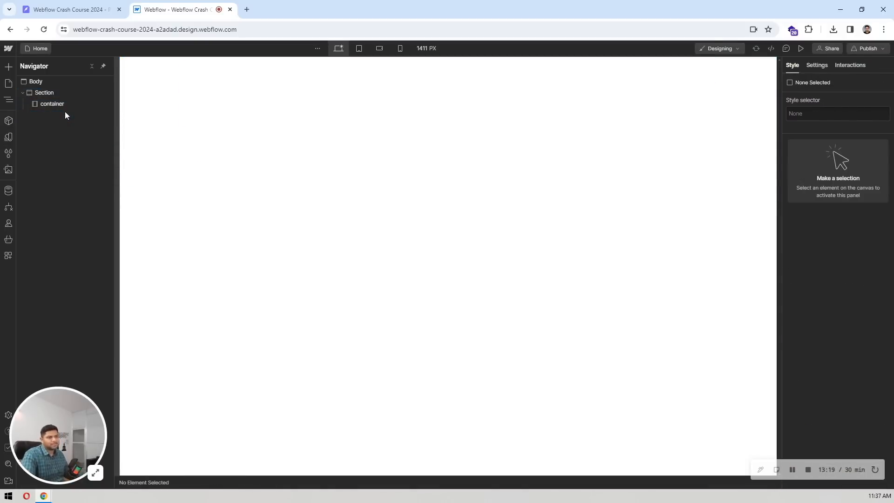
Switch to Pixso and examine the landing page header with the Scale logo, navigation links and Sign up button
{"action": "left_click", "coordinate": [58, 105]}
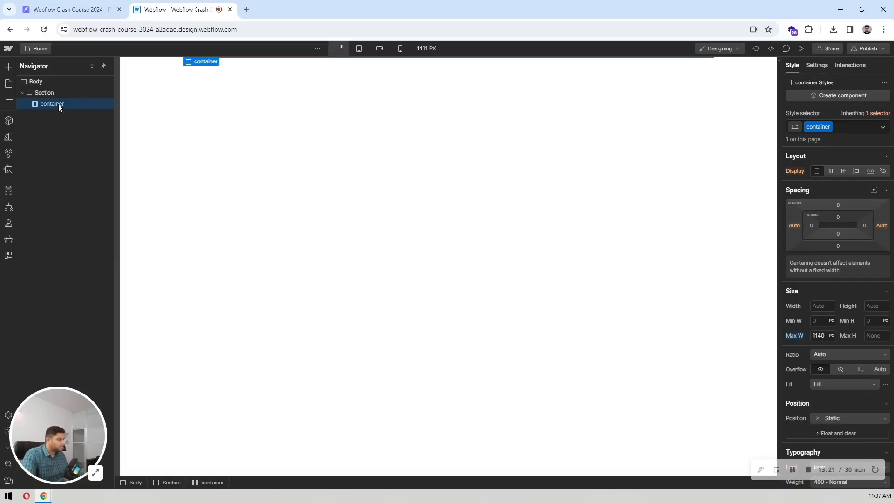
{"action": "key", "text": "ctrl+shift+Tab"}
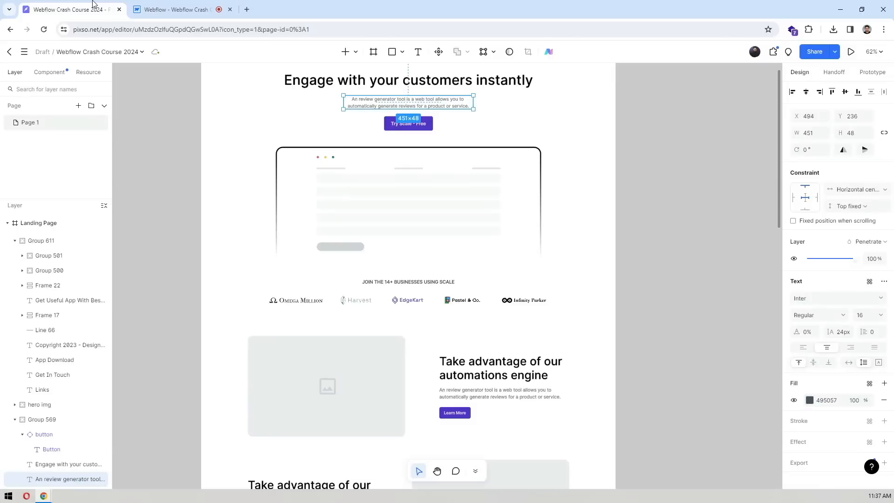
{"action": "scroll", "coordinate": [690, 149], "scroll_direction": "up", "scroll_amount": 2}
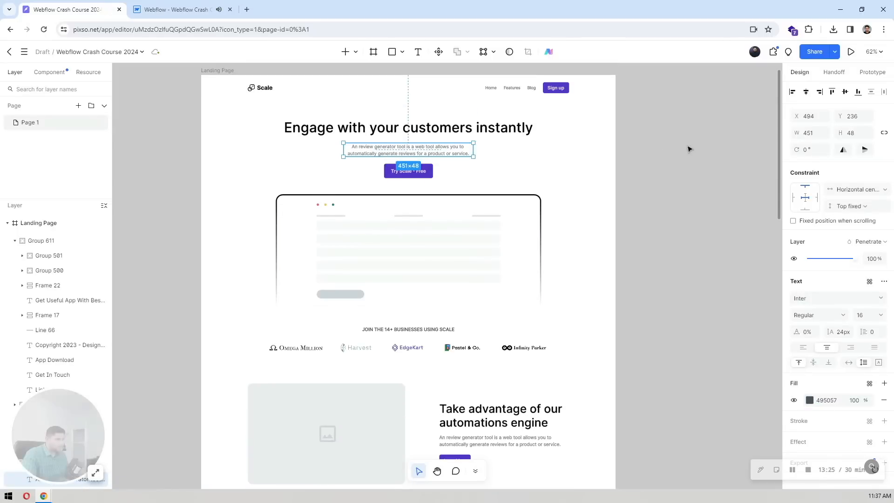
{"action": "left_click", "coordinate": [659, 131]}
{"action": "left_click_drag", "start_coordinate": [659, 130], "coordinate": [708, 180]}
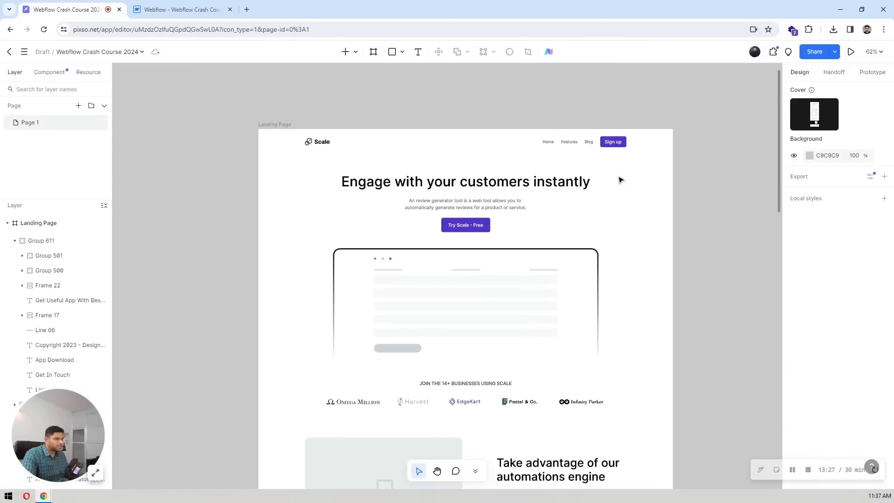
{"action": "scroll", "coordinate": [489, 135], "scroll_direction": "up", "scroll_amount": 3}
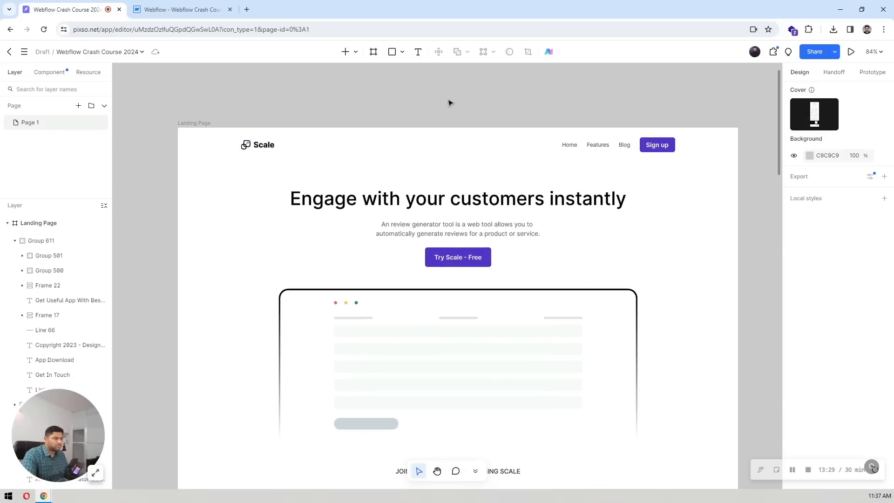
{"action": "left_click", "coordinate": [135, 5]}
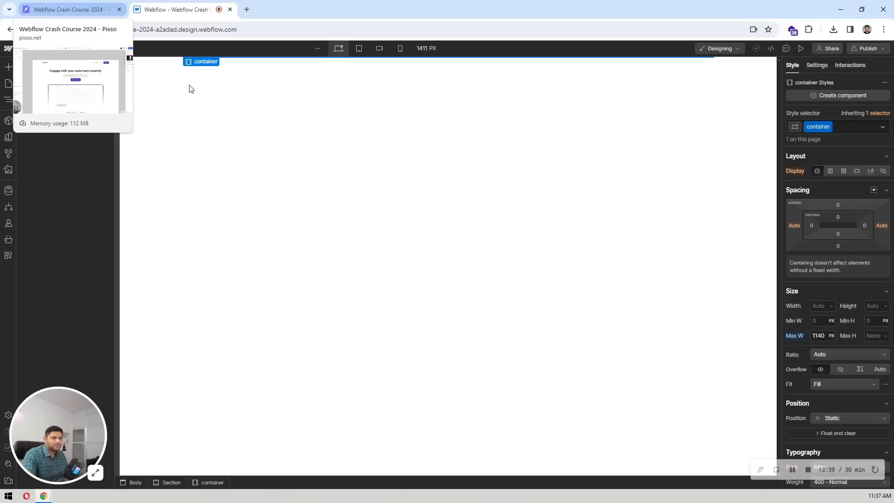
Insert the Navbar Logo Left layout from the Starter library into the page body in Webflow
{"action": "left_click", "coordinate": [344, 165]}
{"action": "left_click", "coordinate": [38, 108]}
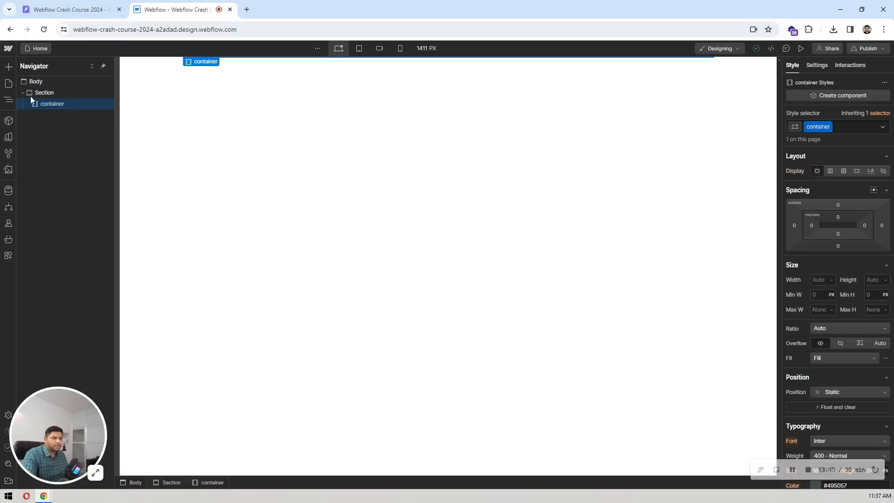
{"action": "left_click", "coordinate": [22, 93]}
{"action": "left_click", "coordinate": [31, 84]}
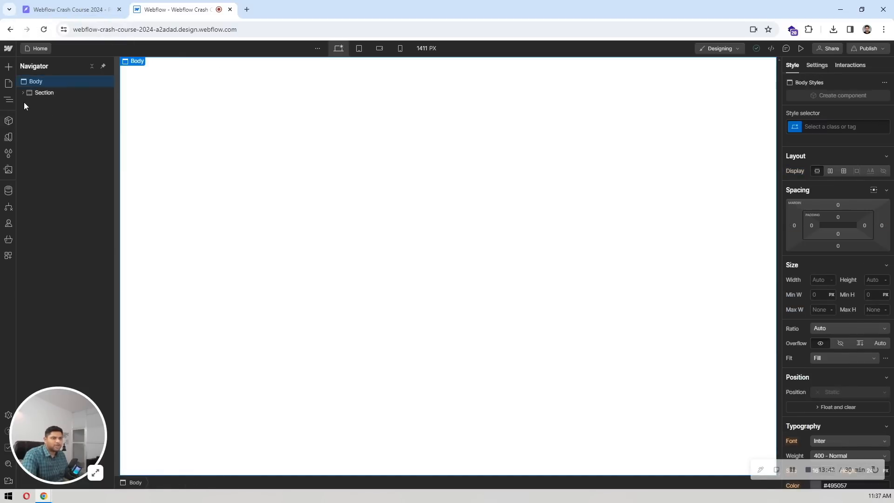
{"action": "left_click", "coordinate": [8, 67]}
{"action": "left_click", "coordinate": [82, 86]}
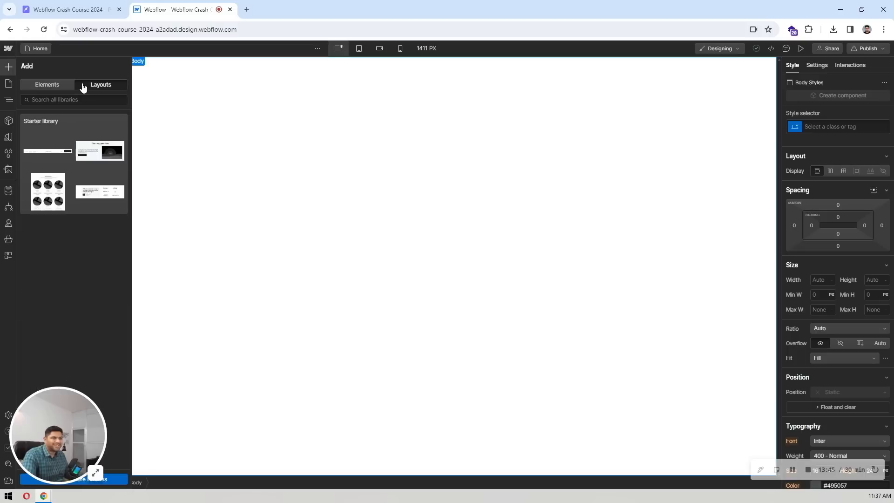
{"action": "left_click", "coordinate": [62, 159]}
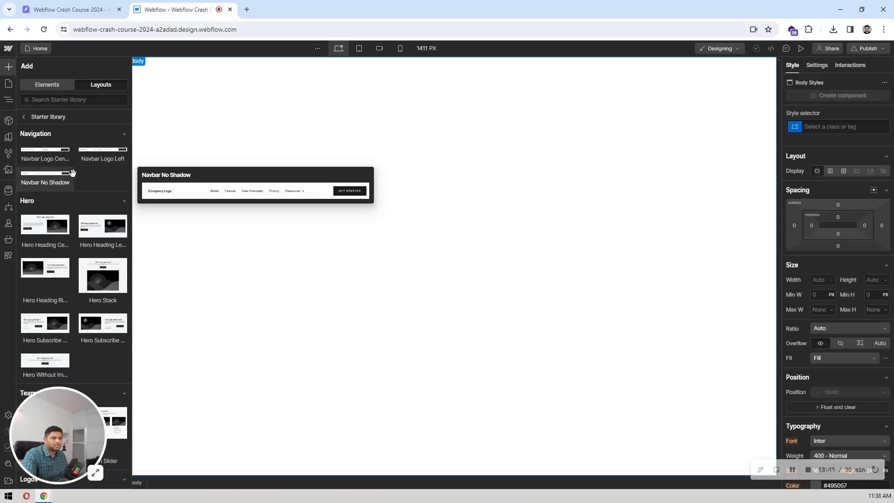
{"action": "mouse_move", "coordinate": [93, 151]}
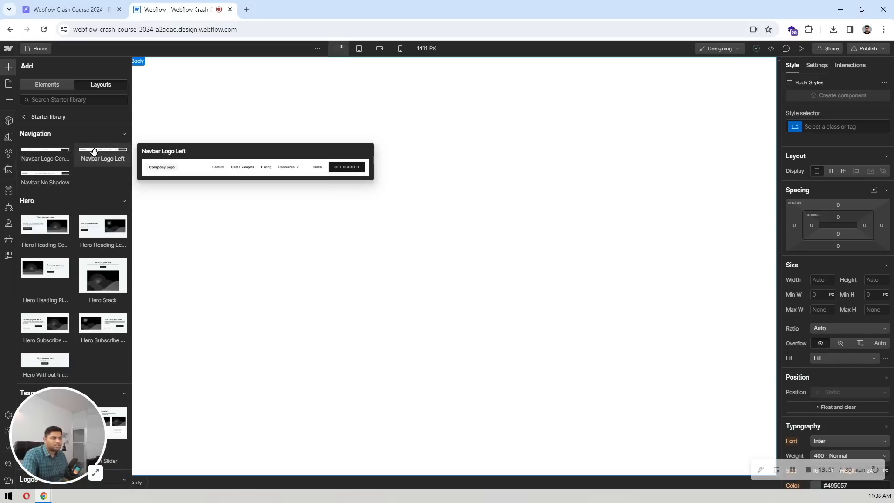
{"action": "mouse_move", "coordinate": [53, 185]}
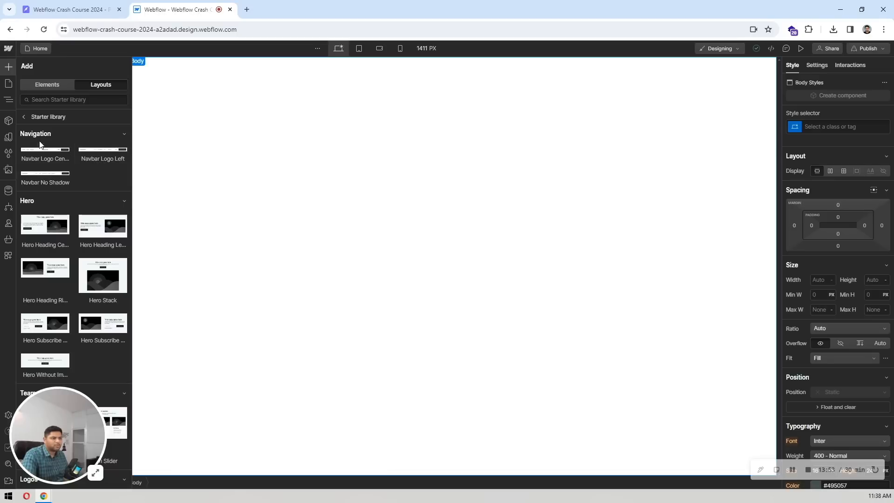
{"action": "mouse_move", "coordinate": [39, 149]}
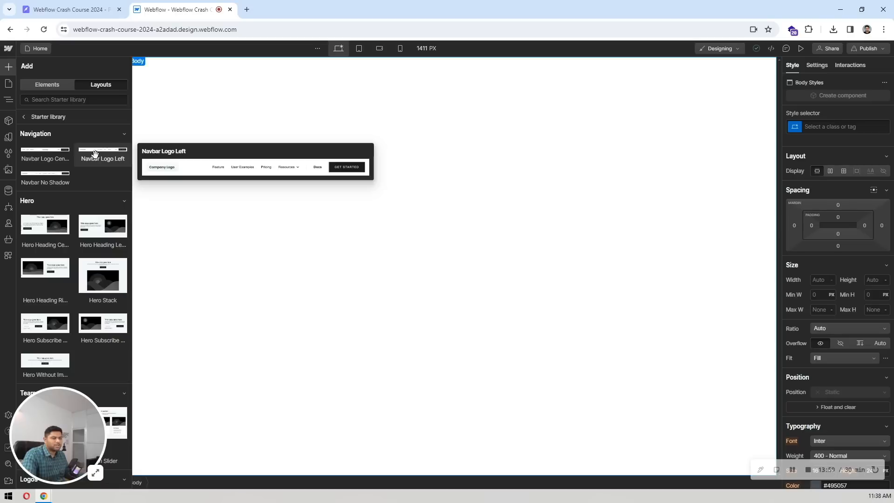
{"action": "left_click_drag", "start_coordinate": [94, 154], "coordinate": [265, 99]}
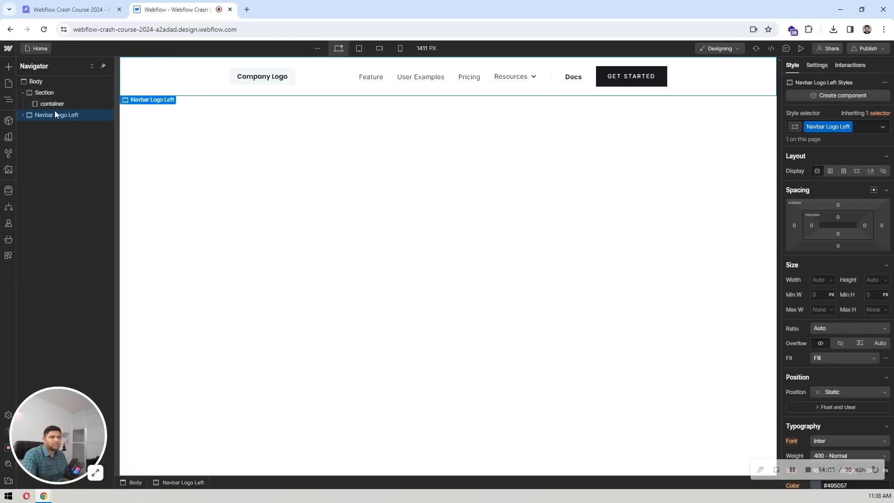
Move the Navbar Logo Left section above the empty section in the page body and select its inner navbar container
{"action": "left_click_drag", "start_coordinate": [55, 115], "coordinate": [75, 88]}
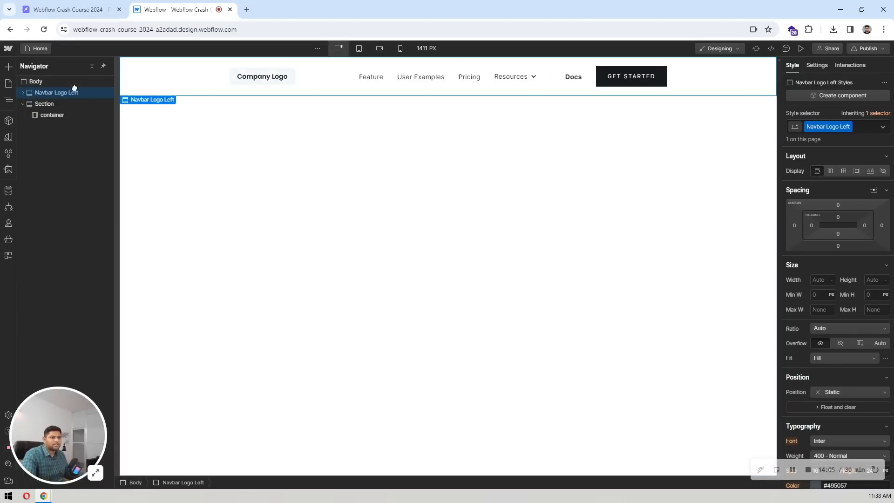
{"action": "left_click", "coordinate": [22, 92]}
{"action": "left_click", "coordinate": [53, 104]}
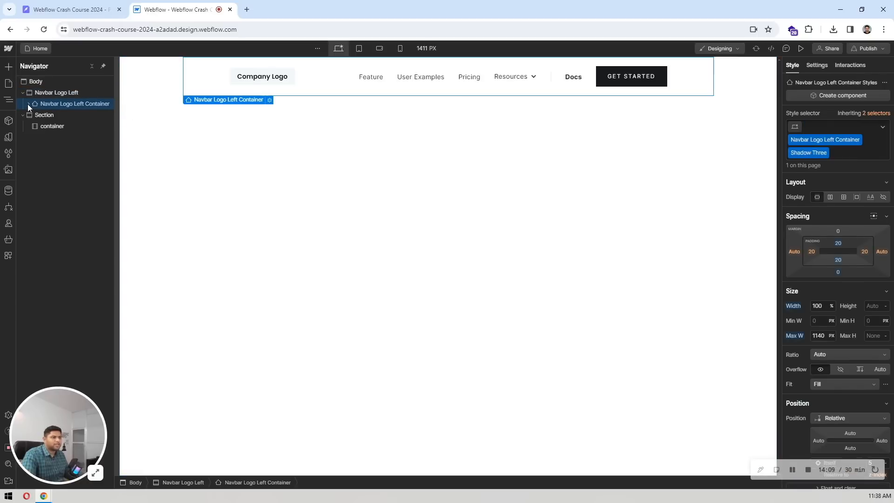
Replace the Container 2 class on the navbar's inner div with the existing container class
{"action": "left_click", "coordinate": [28, 104]}
{"action": "left_click", "coordinate": [50, 114]}
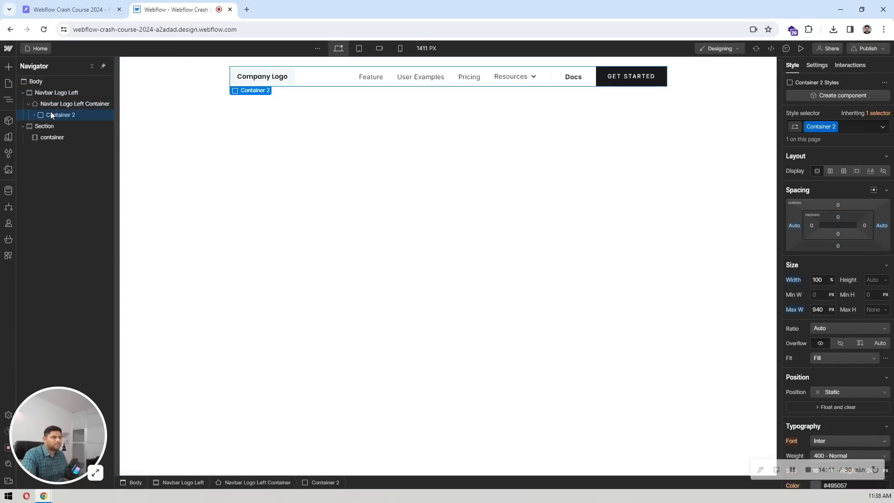
{"action": "left_click", "coordinate": [852, 125]}
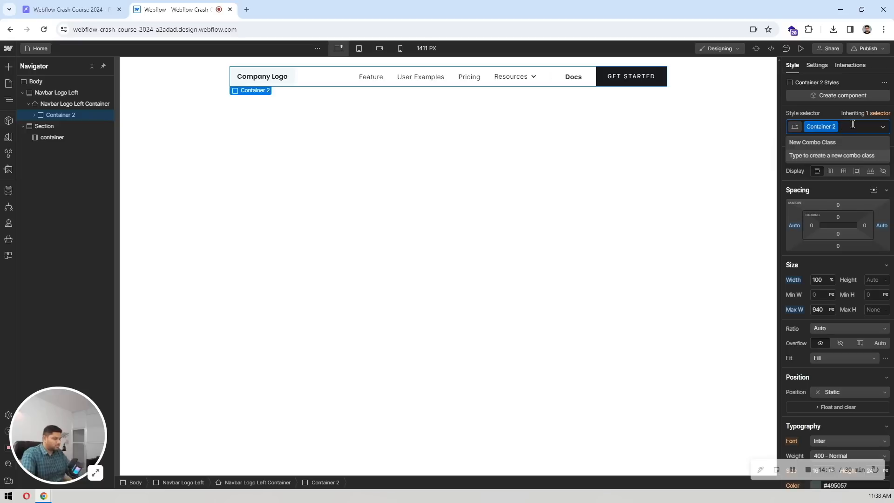
{"action": "key", "text": "BackSpace"}
{"action": "type", "text": "conta"}
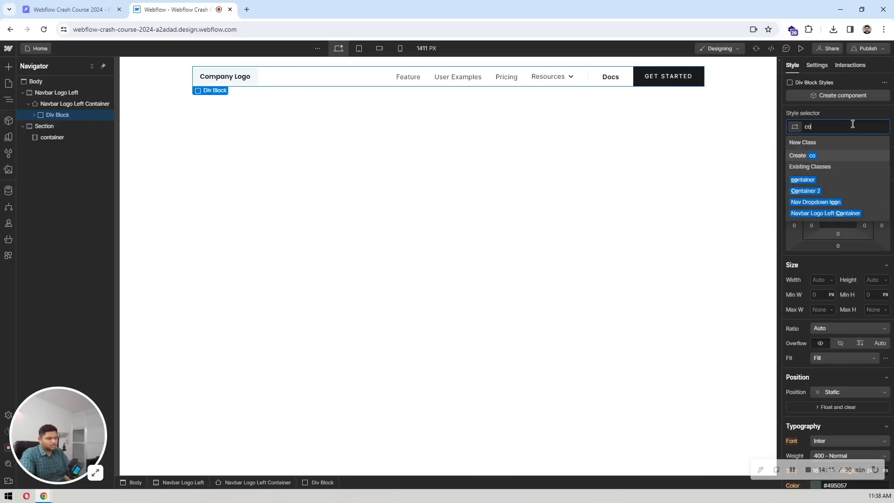
{"action": "left_click", "coordinate": [808, 183]}
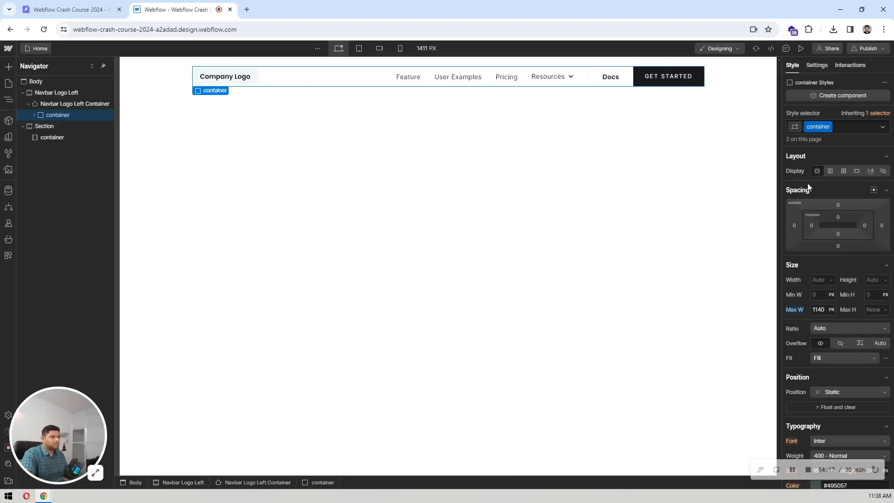
Remove the Shadow Three and Navbar Logo Left Container classes from the navbar element
{"action": "left_click", "coordinate": [189, 72]}
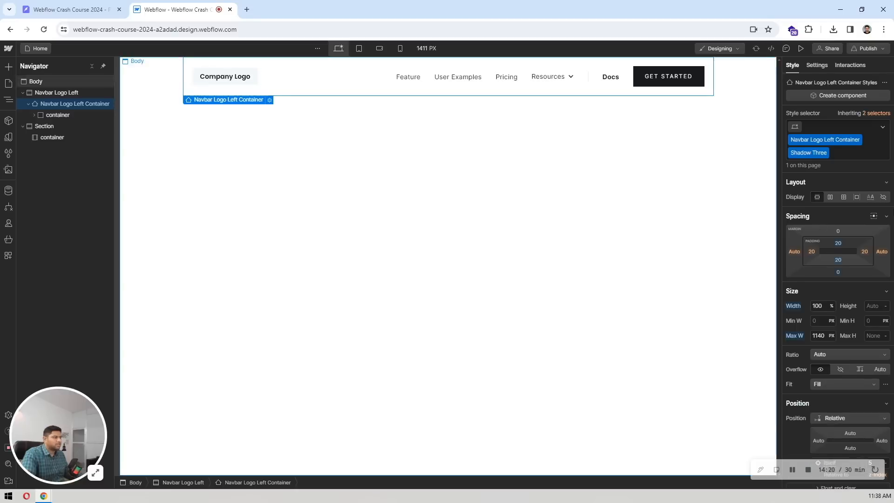
{"action": "left_click", "coordinate": [826, 153]}
{"action": "left_click", "coordinate": [808, 188]}
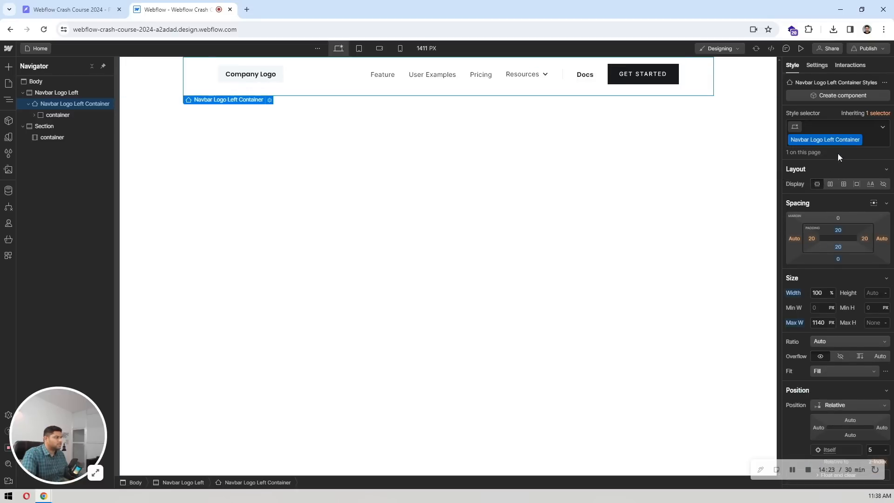
{"action": "left_click", "coordinate": [862, 139]}
{"action": "left_click", "coordinate": [859, 140]}
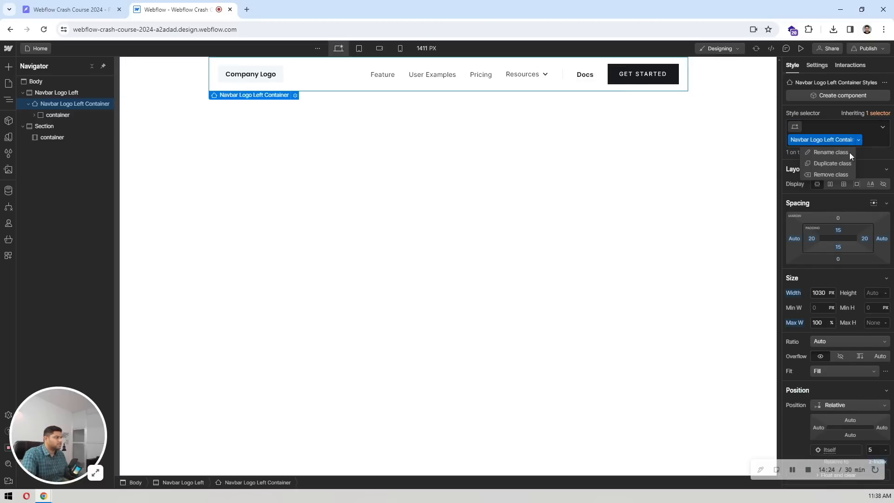
{"action": "left_click", "coordinate": [831, 173]}
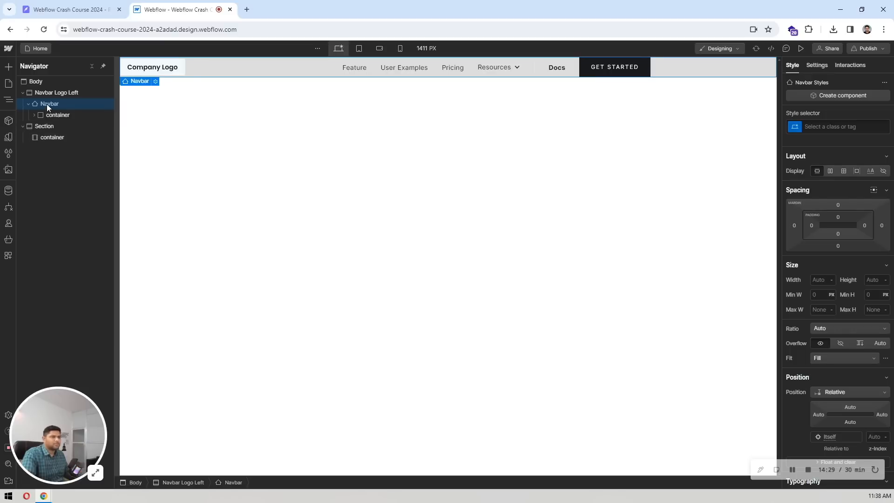
Center the navbar's container horizontally with auto margins and set the navbar's background color to white
{"action": "left_click", "coordinate": [57, 114]}
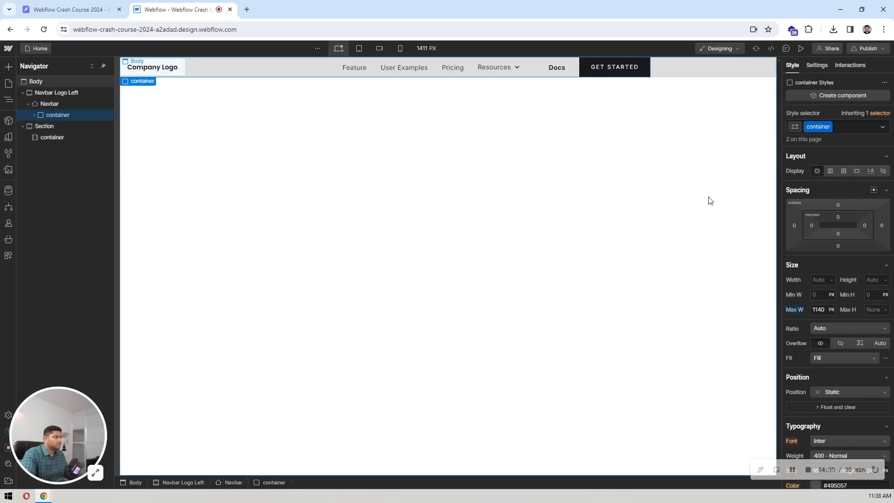
{"action": "left_click", "coordinate": [874, 190]}
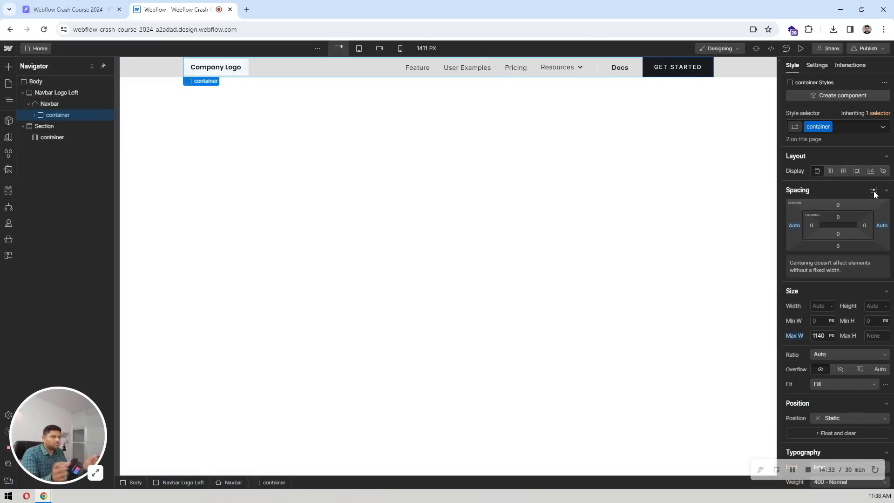
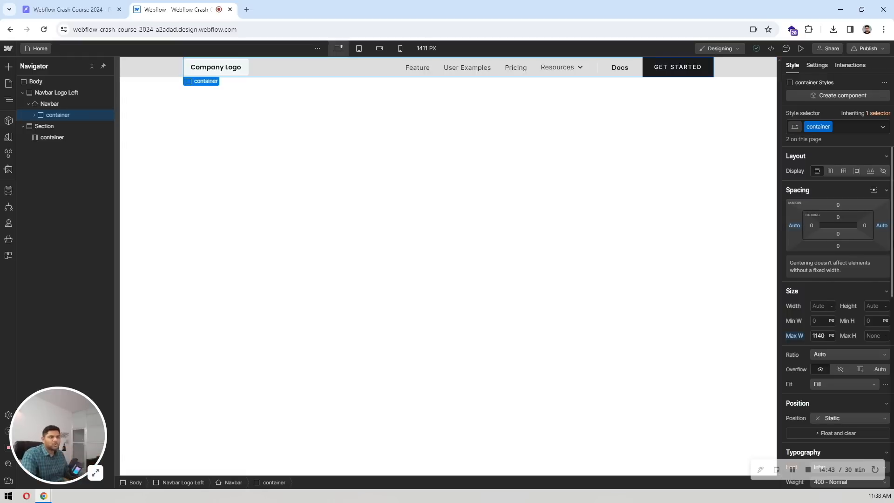
{"action": "left_click", "coordinate": [63, 101]}
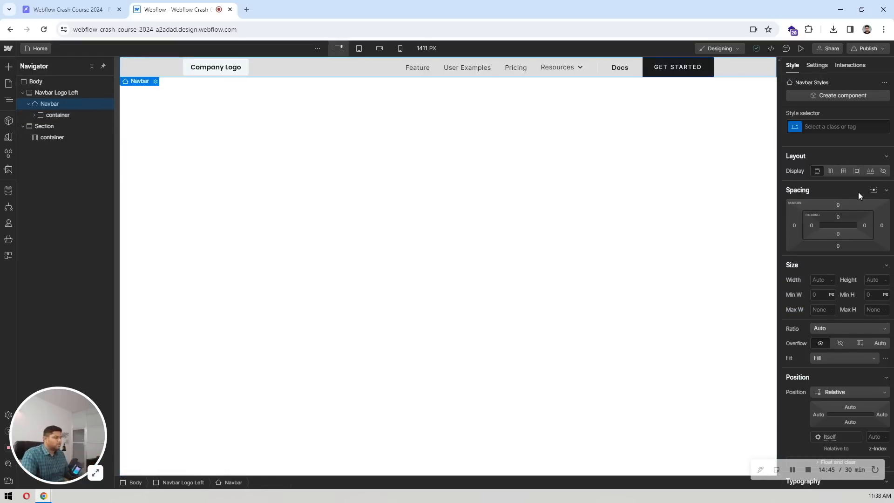
{"action": "scroll", "coordinate": [833, 198], "scroll_direction": "down", "scroll_amount": 5}
{"action": "left_click", "coordinate": [814, 277]}
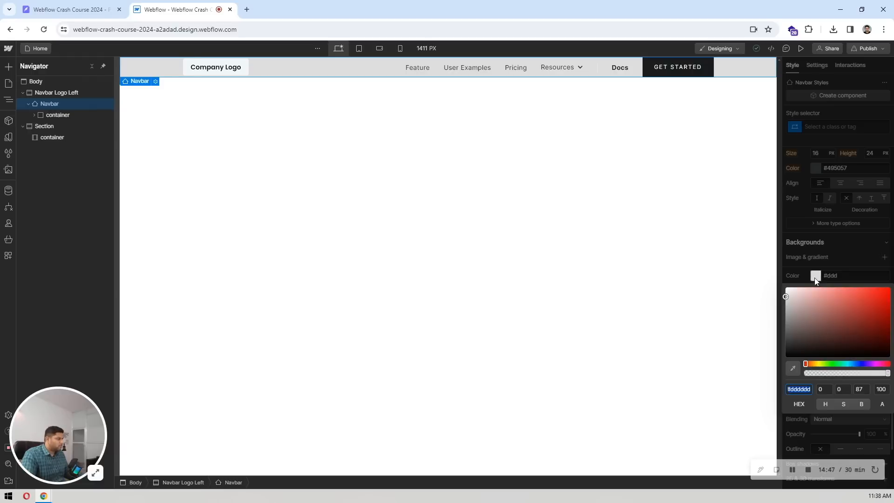
{"action": "left_click_drag", "start_coordinate": [805, 310], "coordinate": [774, 273]}
{"action": "left_click", "coordinate": [847, 252]}
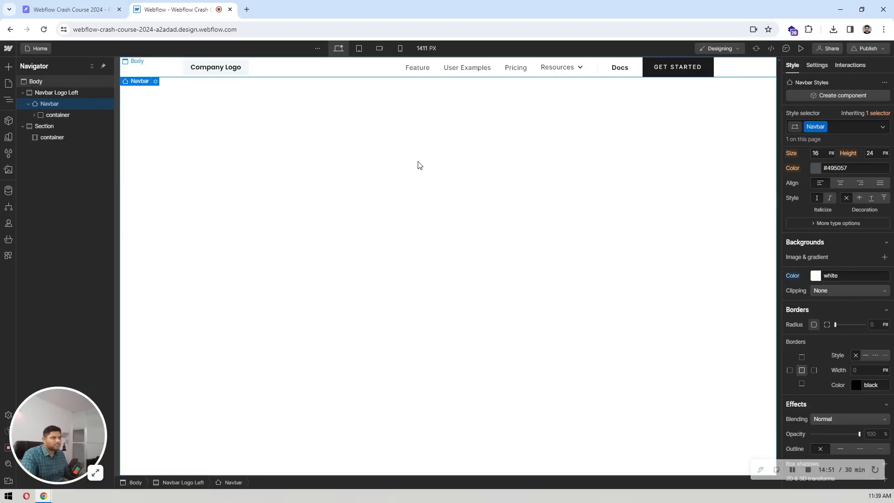
Replace the Company Logo placeholder image in the navbar with the logo.png asset
{"action": "left_click", "coordinate": [225, 72]}
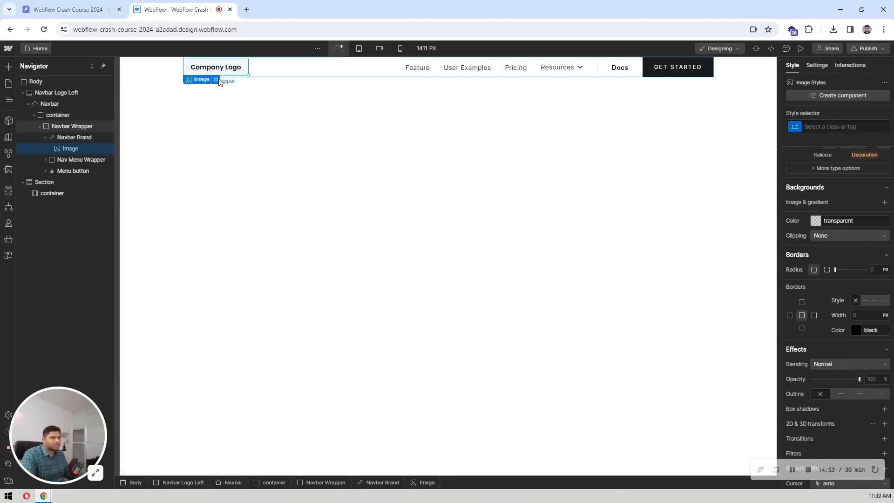
{"action": "left_click", "coordinate": [216, 80]}
{"action": "left_click", "coordinate": [227, 102]}
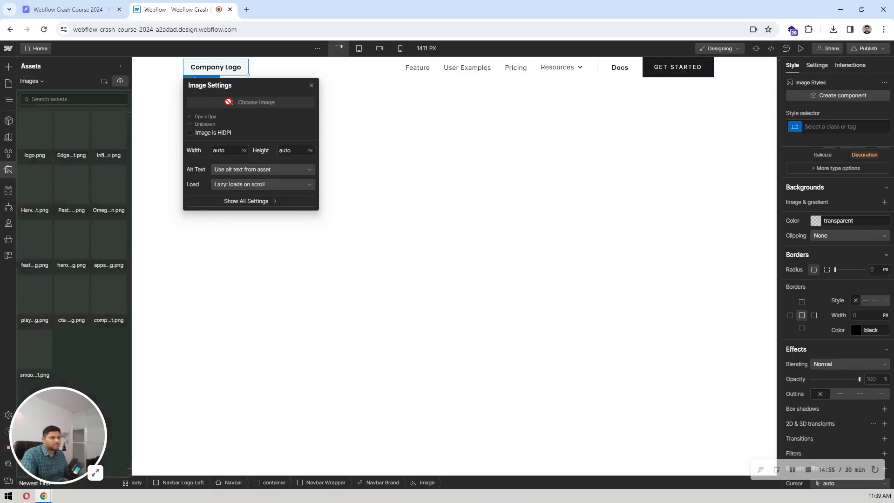
{"action": "left_click", "coordinate": [48, 124]}
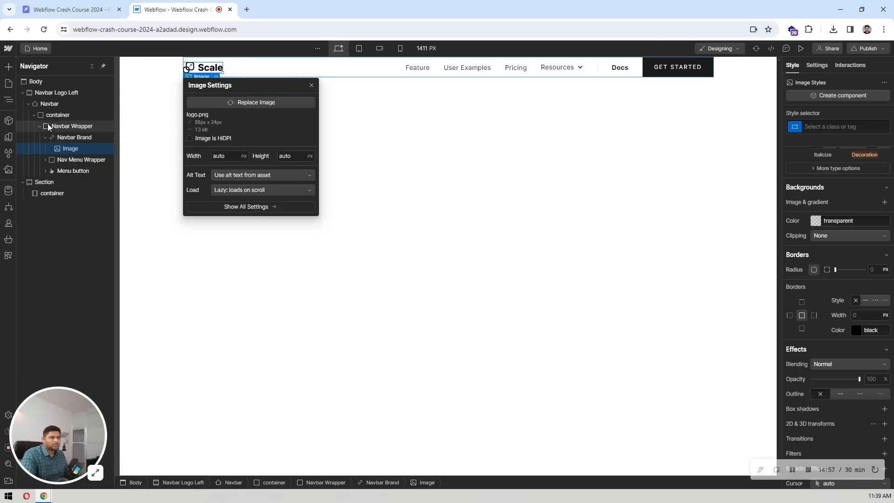
{"action": "left_click", "coordinate": [434, 115]}
Check the header's link labels in Pixso and rename the Feature link in the Webflow navbar to Home
{"action": "left_click", "coordinate": [70, 9]}
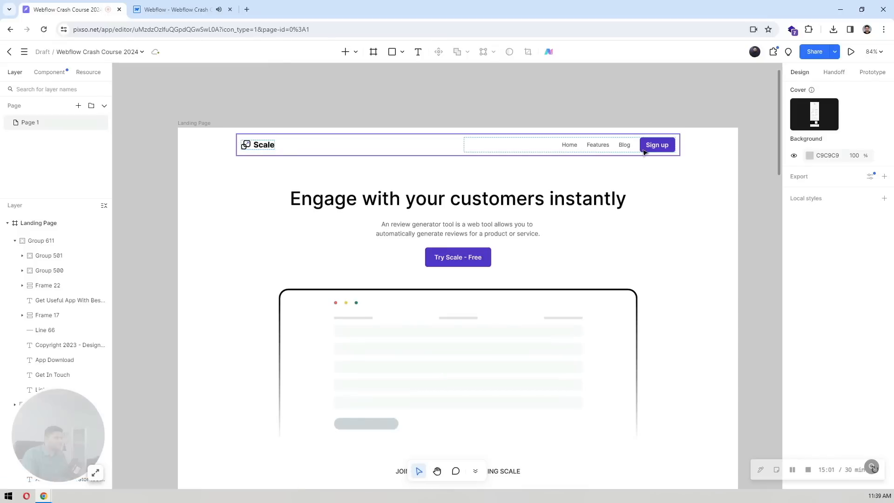
{"action": "left_click", "coordinate": [187, 9]}
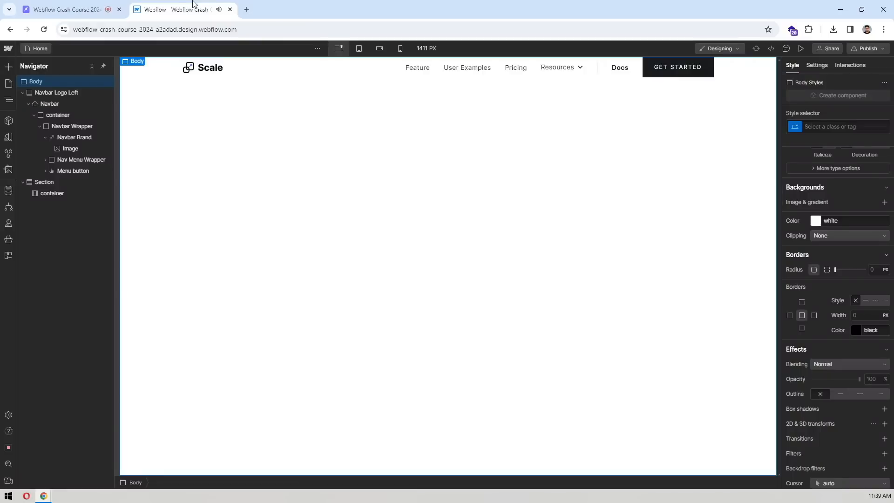
{"action": "left_click", "coordinate": [424, 68]}
{"action": "double_click", "coordinate": [425, 68]}
{"action": "type", "text": "Home"}
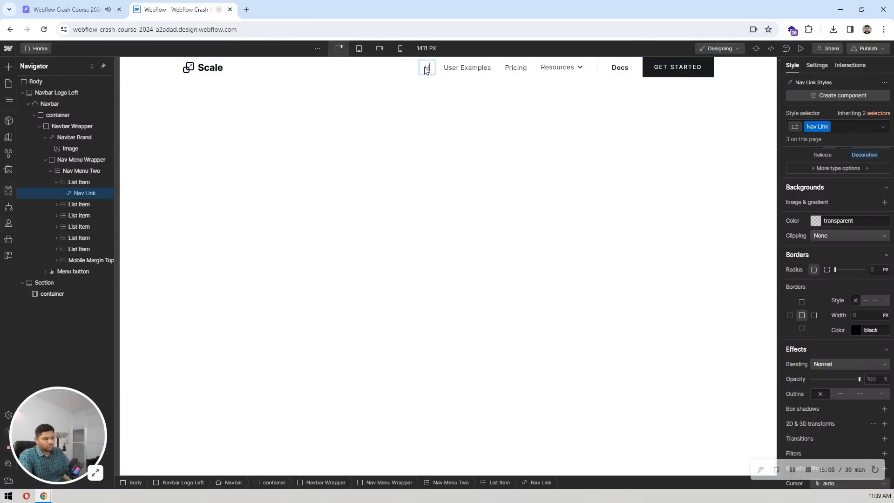
Rename the User Examples link to Features and the Pricing link to Blog
{"action": "left_click", "coordinate": [484, 69]}
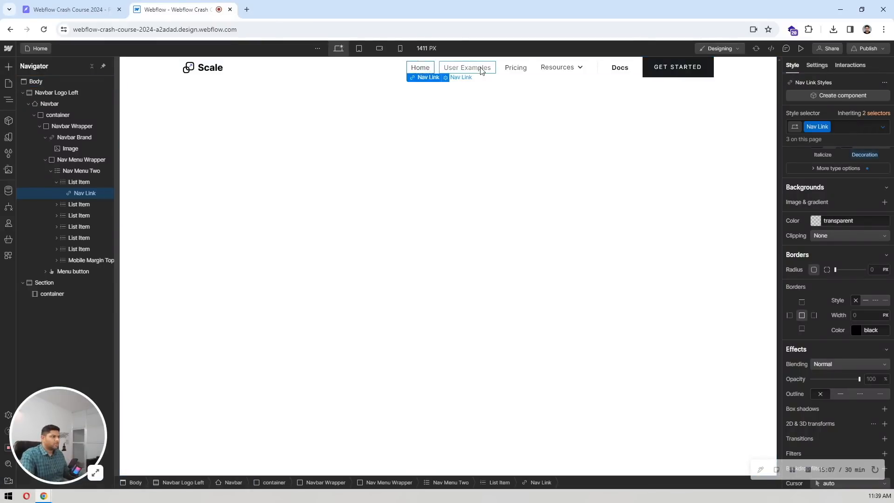
{"action": "double_click", "coordinate": [481, 68]}
{"action": "type", "text": "Feat"}
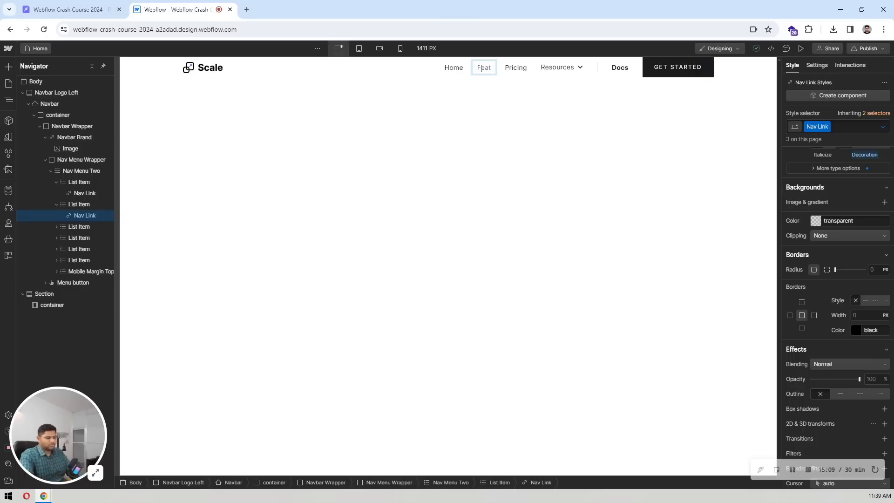
{"action": "type", "text": "ures"}
{"action": "left_click", "coordinate": [515, 70]}
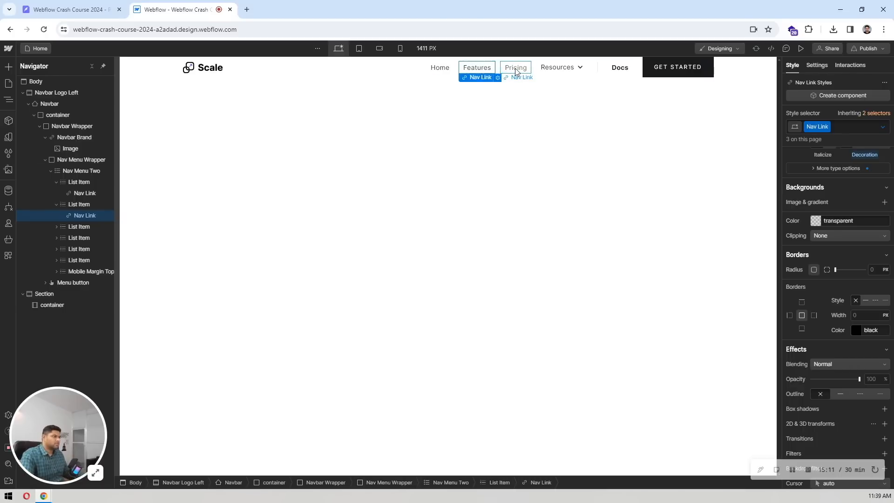
{"action": "left_click", "coordinate": [516, 70]}
{"action": "double_click", "coordinate": [516, 69]}
{"action": "type", "text": "Blog"}
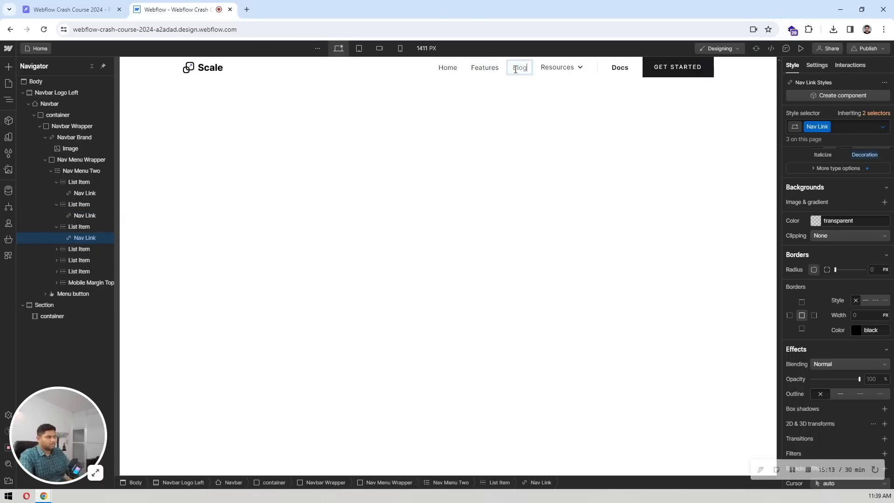
Delete the Resources dropdown, the divider and the Docs link list items from the navbar menu
{"action": "left_click", "coordinate": [552, 76]}
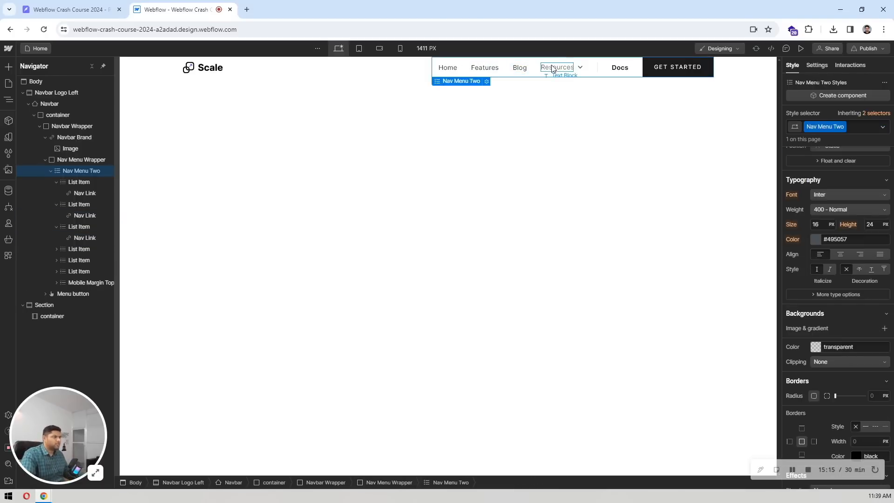
{"action": "left_click", "coordinate": [553, 68]}
{"action": "left_click", "coordinate": [81, 250]}
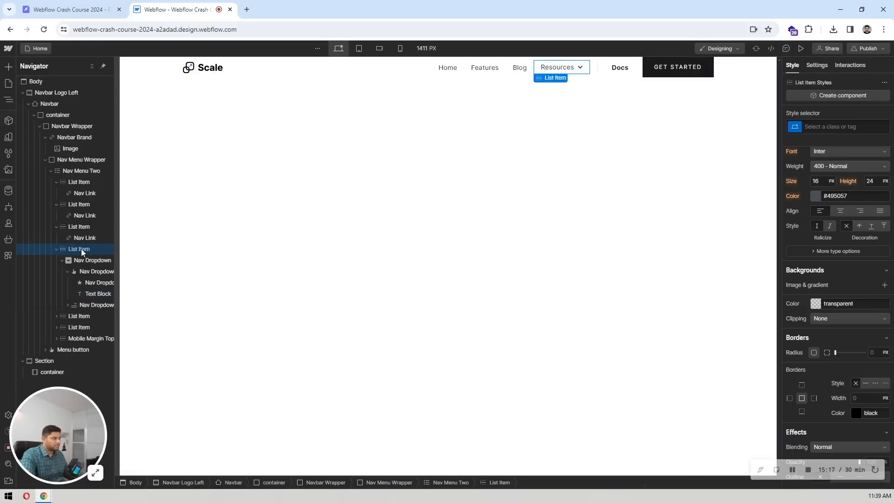
{"action": "key", "text": "Delete"}
{"action": "key", "text": "Delete"}
{"action": "key", "text": "Delete"}
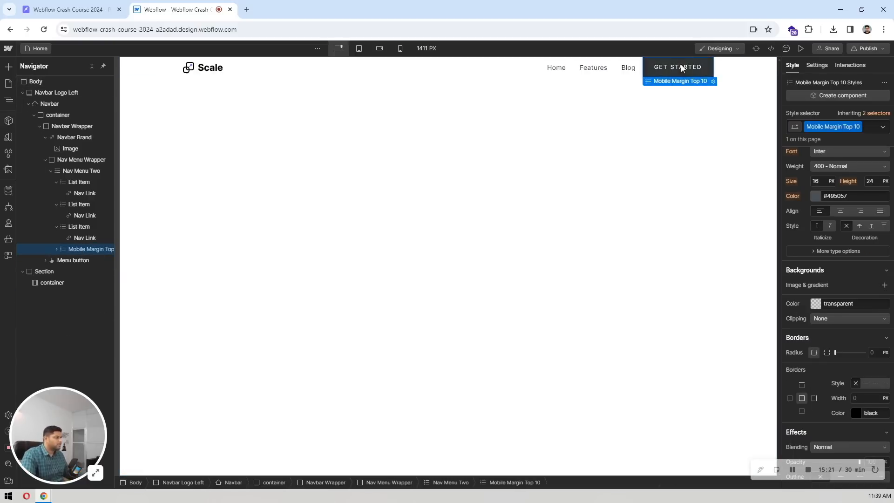
Replace the Button Primary class on the Get Started button with the existing Button class
{"action": "left_click", "coordinate": [698, 67]}
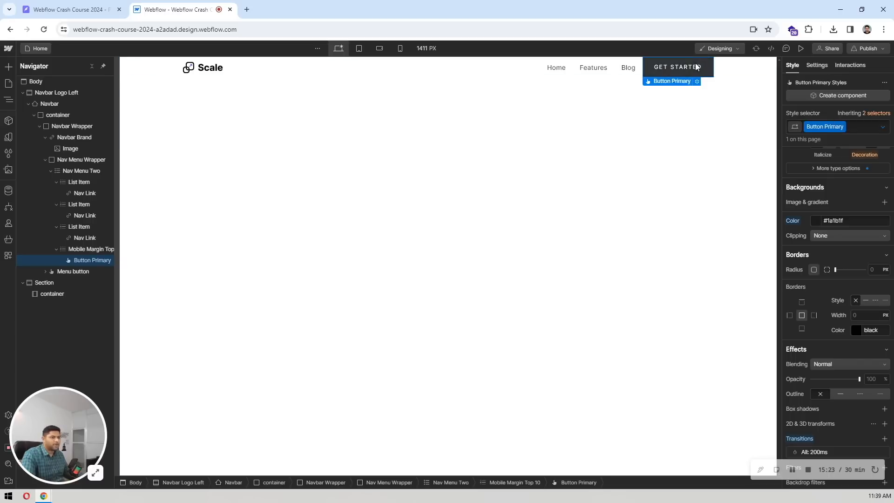
{"action": "left_click", "coordinate": [860, 125]}
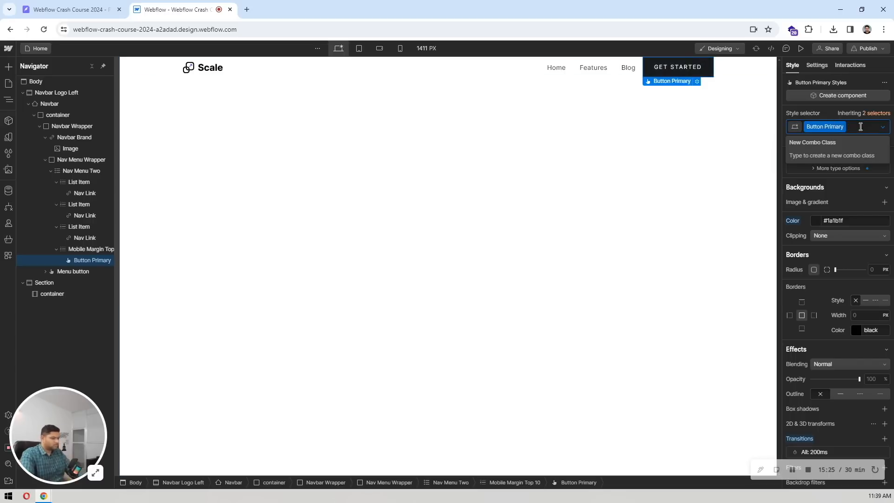
{"action": "key", "text": "BackSpace"}
{"action": "type", "text": "butt"}
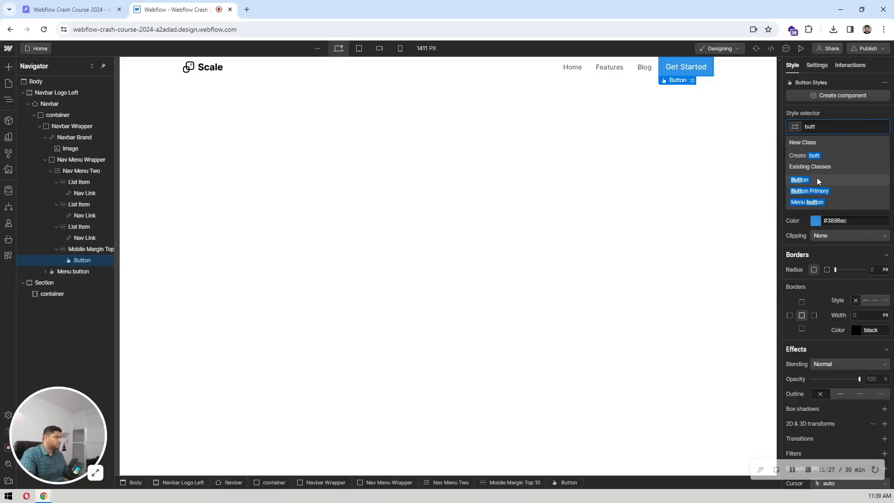
{"action": "left_click", "coordinate": [817, 179]}
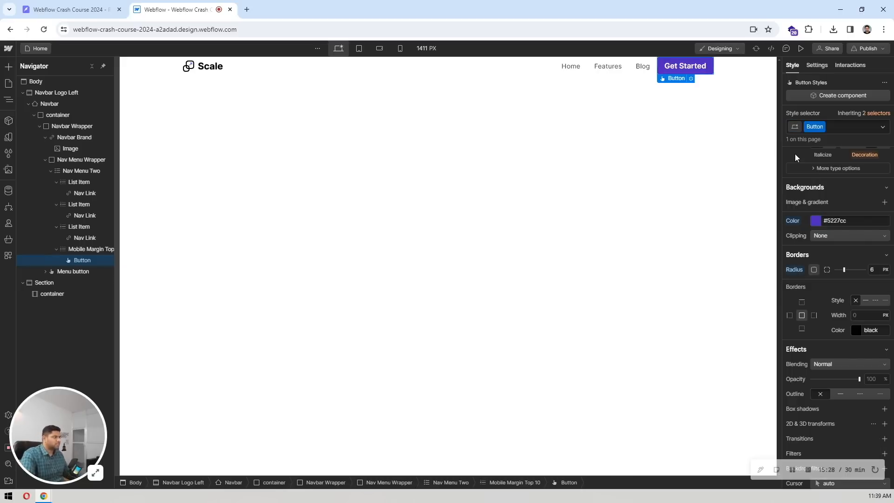
Check the header button's label in Pixso and rename the Get Started button in the Webflow navbar to Sign up
{"action": "left_click", "coordinate": [86, 5]}
{"action": "left_click", "coordinate": [159, 7]}
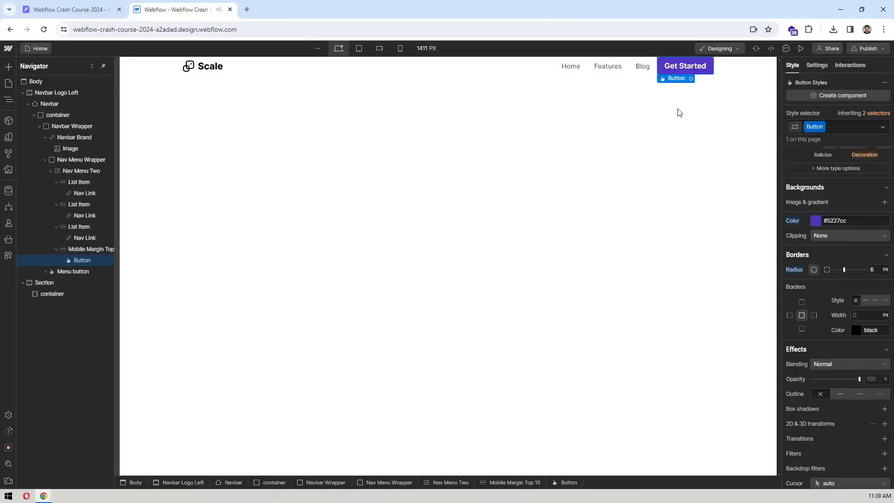
{"action": "double_click", "coordinate": [688, 64]}
{"action": "type", "text": "Sign"}
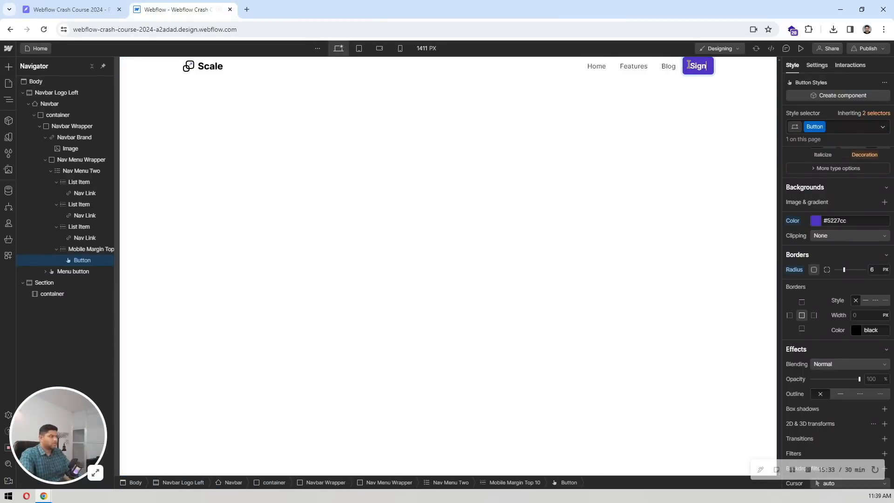
{"action": "type", "text": " up"}
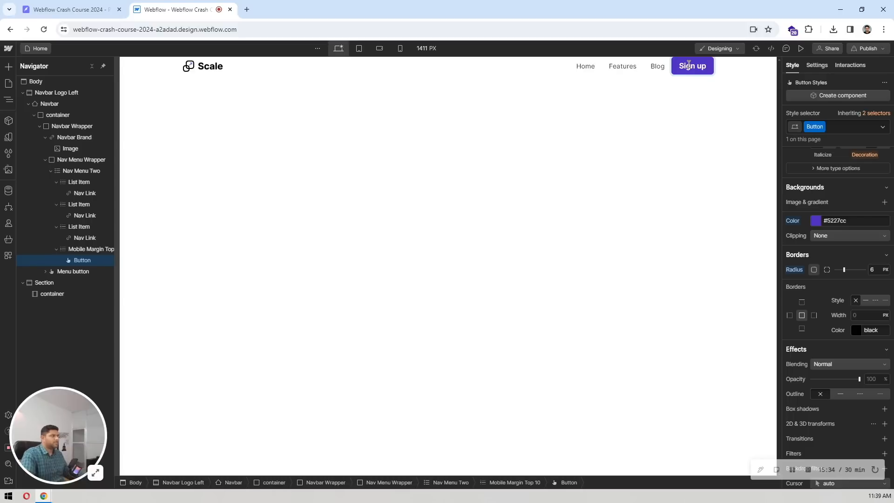
{"action": "left_click", "coordinate": [624, 118]}
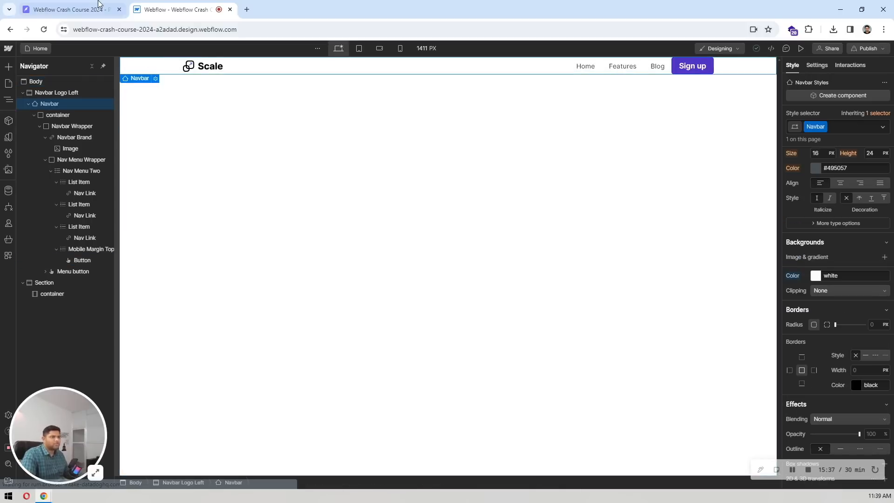
Check the navbar's position in the Pixso design and set the Webflow Navbar's top margin to 16 px
{"action": "left_click", "coordinate": [99, 8]}
{"action": "left_click", "coordinate": [601, 148]}
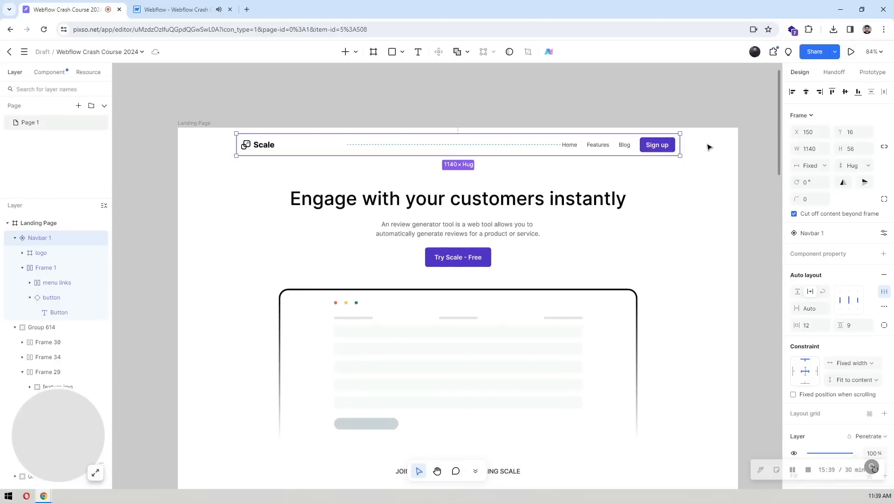
{"action": "left_click", "coordinate": [182, 9]}
{"action": "scroll", "coordinate": [855, 171], "scroll_direction": "up", "scroll_amount": 5}
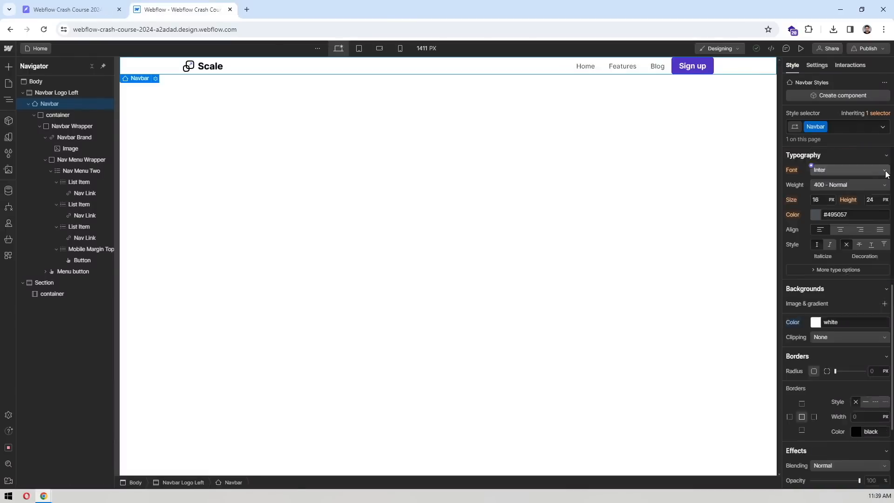
{"action": "left_click", "coordinate": [838, 205]}
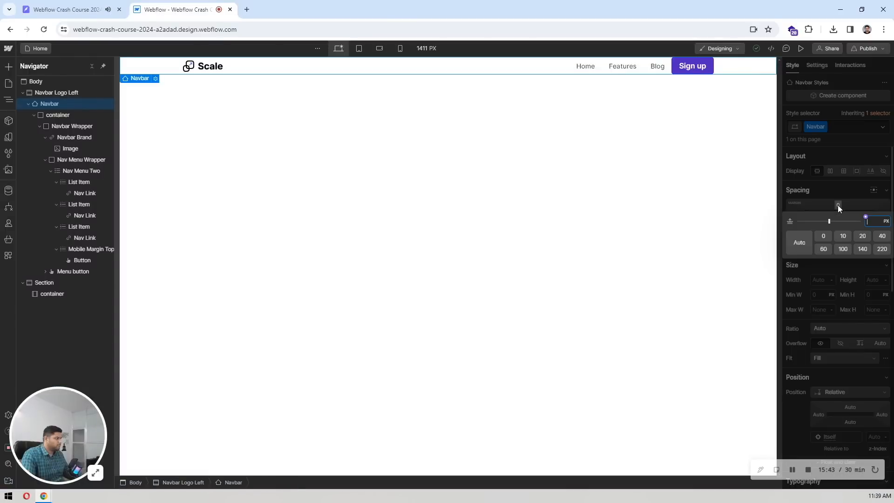
{"action": "type", "text": "16"}
{"action": "key", "text": "Return"}
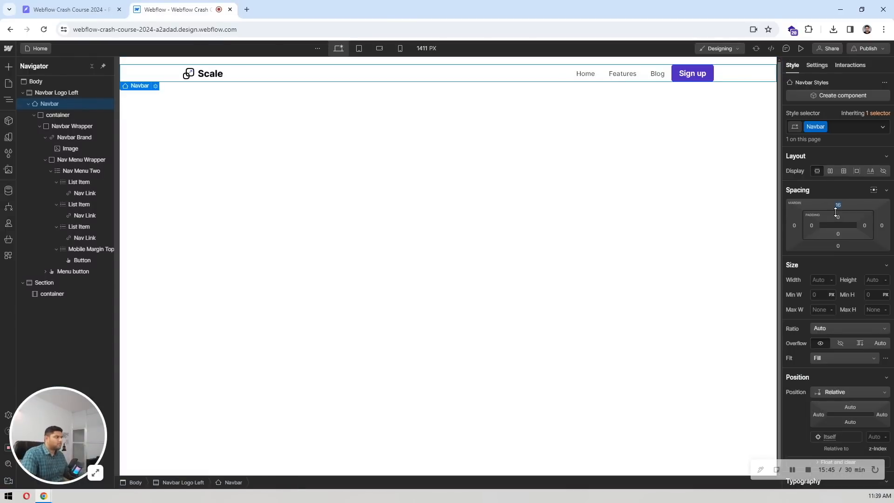
{"action": "left_click", "coordinate": [541, 173]}
Look up the Home link's text colour in Pixso and set the Nav Link class's colour to #343a40 in Webflow
{"action": "left_click", "coordinate": [70, 10]}
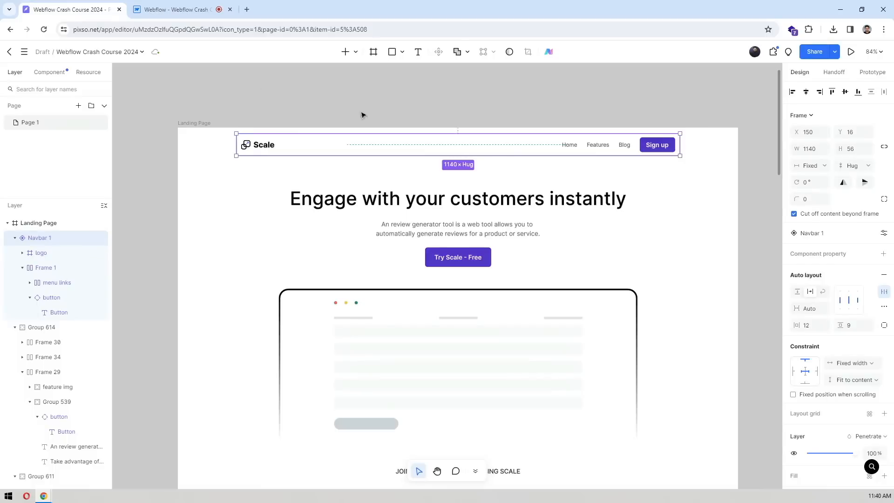
{"action": "double_click", "coordinate": [571, 147]}
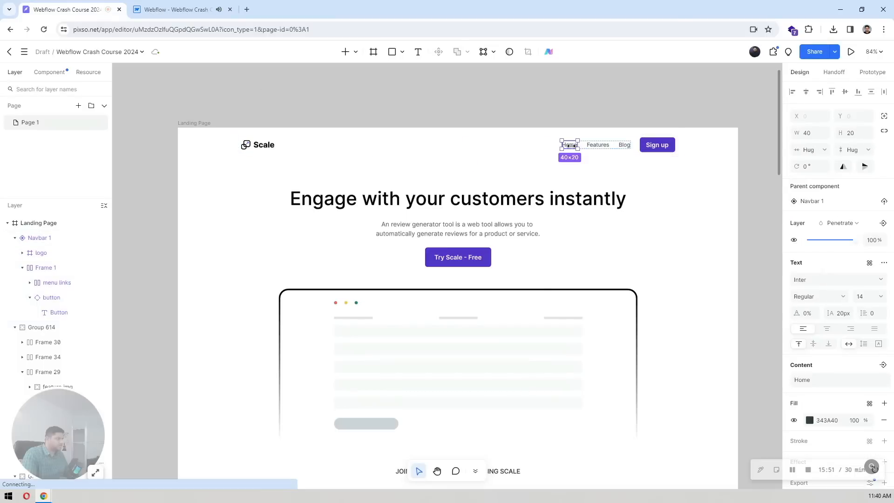
{"action": "left_click", "coordinate": [862, 272]}
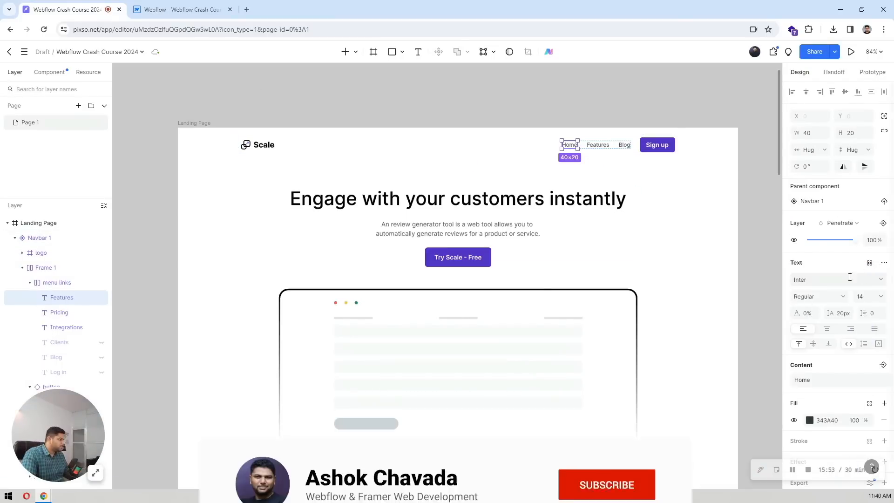
{"action": "scroll", "coordinate": [863, 254], "scroll_direction": "down", "scroll_amount": 1}
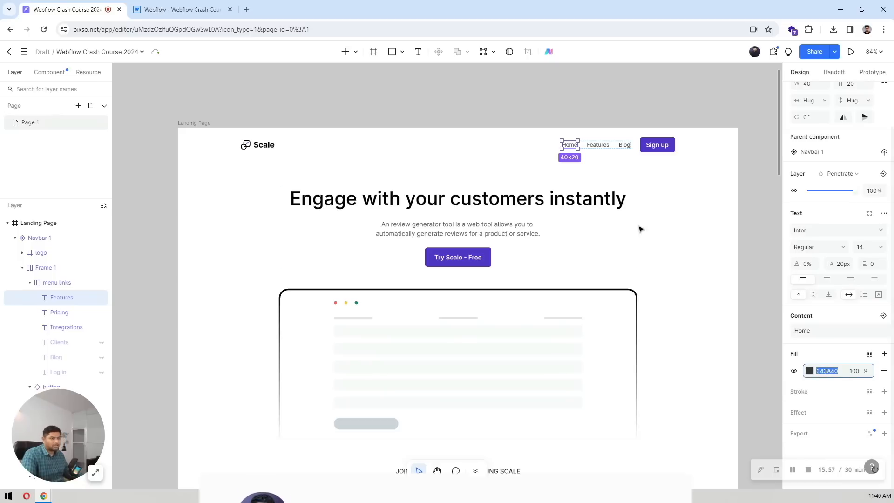
{"action": "left_click", "coordinate": [182, 9]}
{"action": "left_click", "coordinate": [584, 74]}
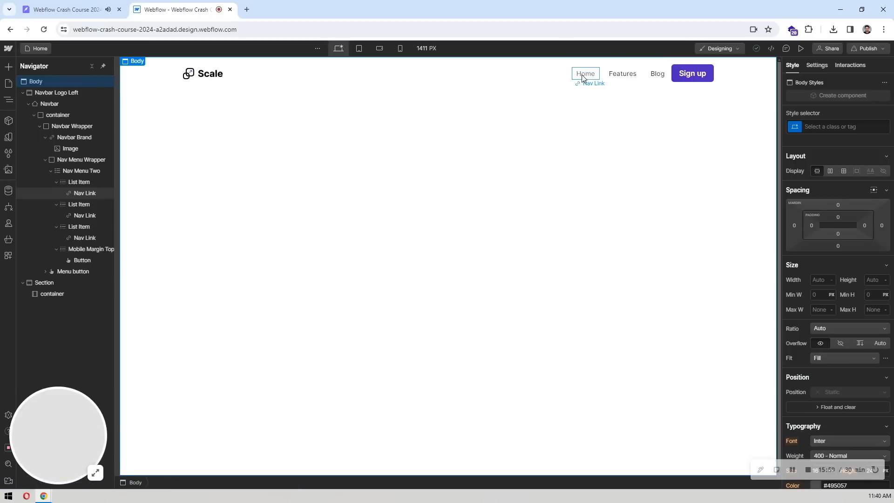
{"action": "scroll", "coordinate": [838, 259], "scroll_direction": "down", "scroll_amount": 4}
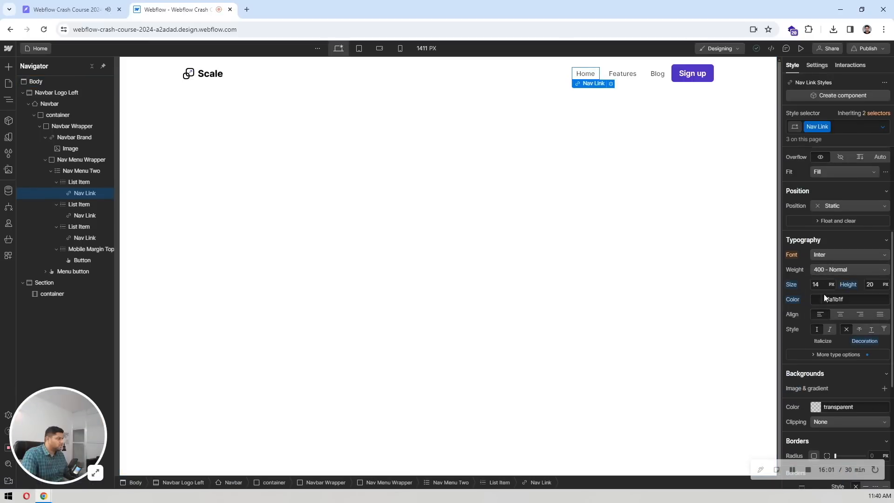
{"action": "left_click", "coordinate": [835, 301]}
{"action": "type", "text": "#343a40"}
{"action": "key", "text": "Return"}
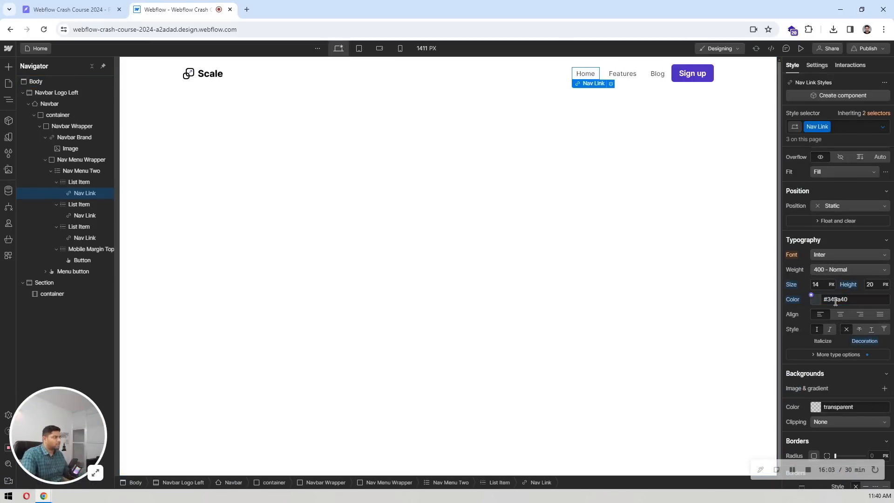
Set the Nav Link class's font weight to 500 - Medium
{"action": "left_click", "coordinate": [842, 269]}
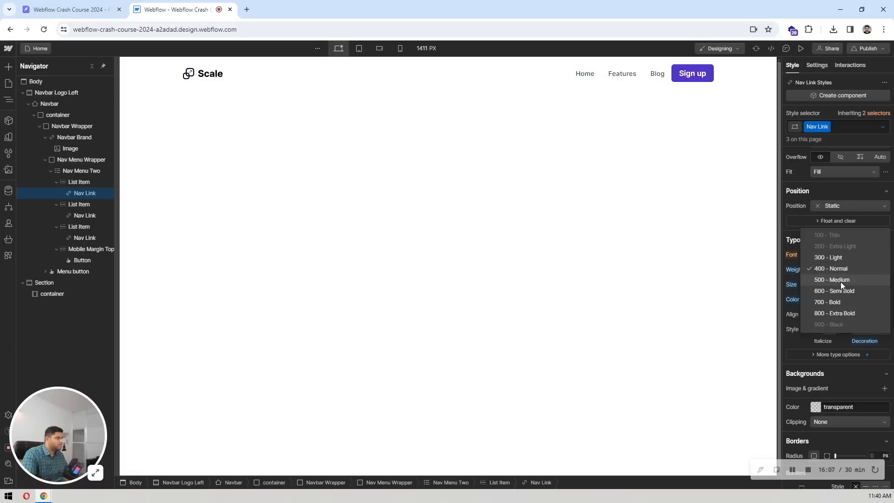
{"action": "left_click", "coordinate": [833, 280]}
{"action": "left_click", "coordinate": [443, 174]}
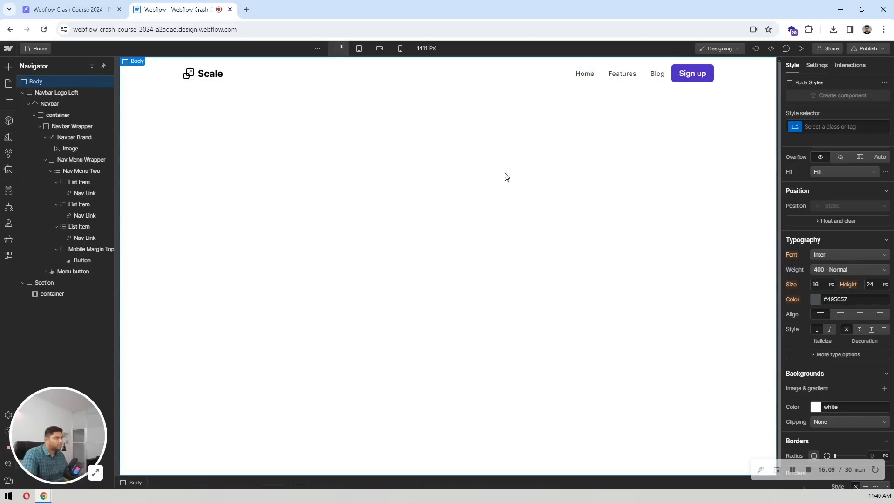
Check the spacing between the menu links in Pixso and reset the Nav Link class's left and right margins in Webflow
{"action": "left_click", "coordinate": [74, 9]}
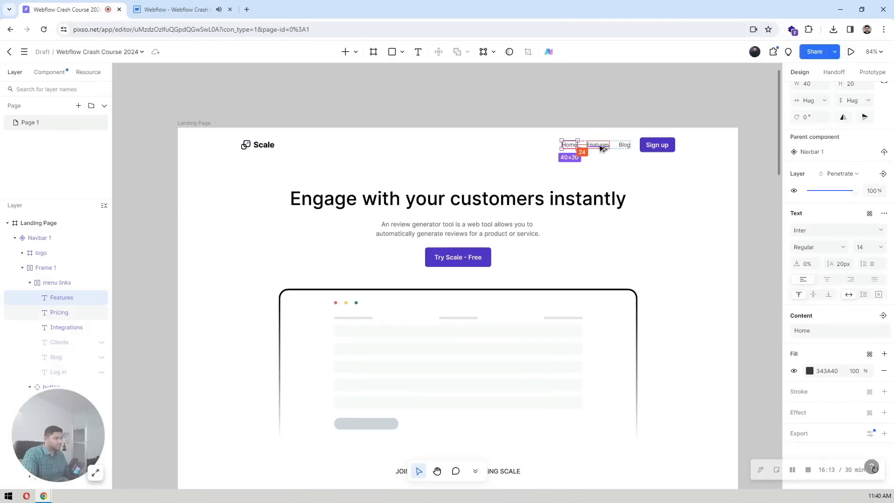
{"action": "left_click", "coordinate": [174, 5]}
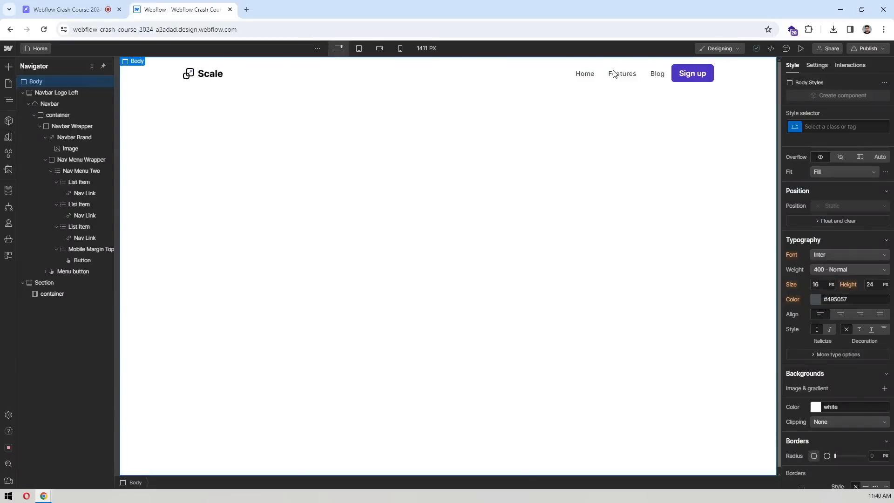
{"action": "left_click", "coordinate": [583, 74]}
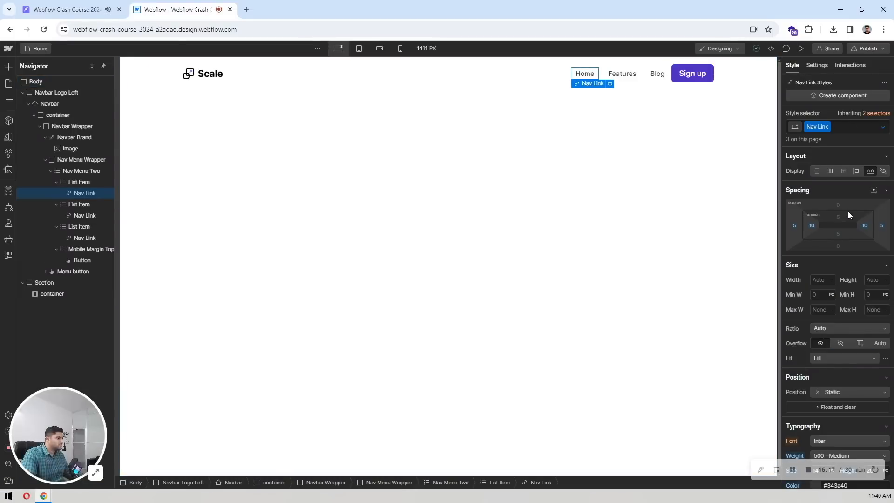
{"action": "left_click", "coordinate": [795, 225]}
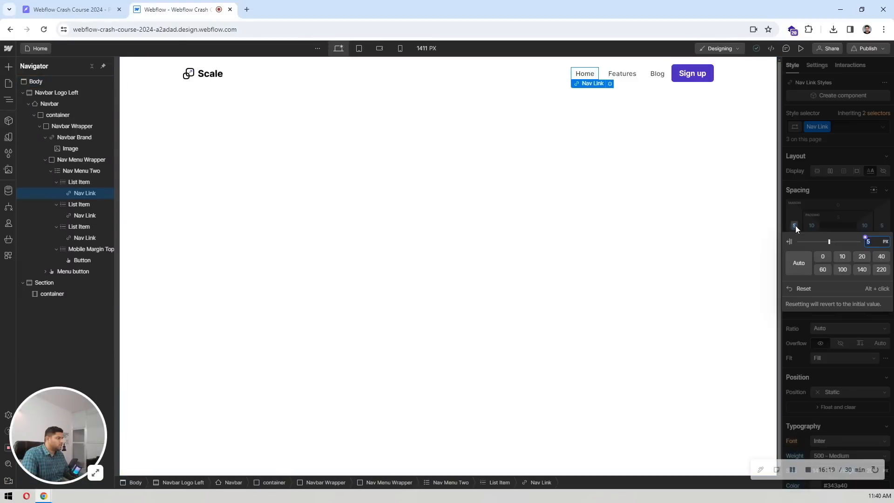
{"action": "left_click", "coordinate": [806, 288]}
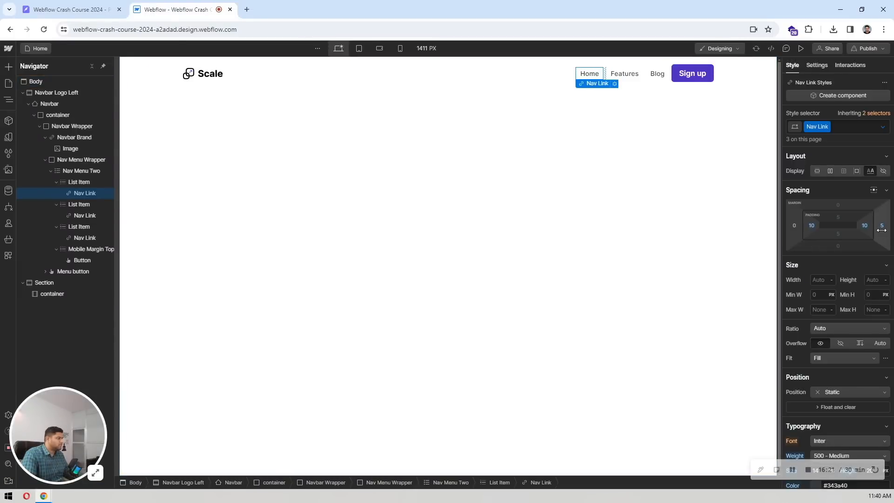
{"action": "left_click", "coordinate": [881, 225]}
{"action": "left_click", "coordinate": [818, 287]}
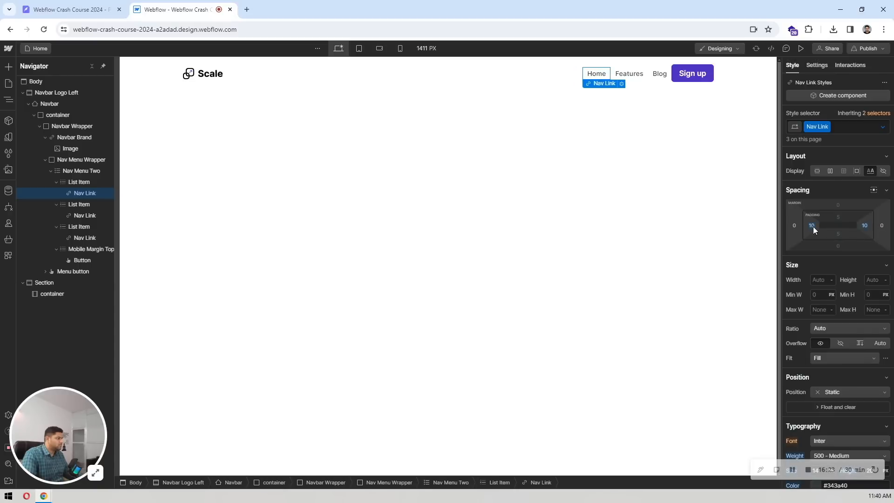
Set the Nav Link class's left and right padding to 12 px
{"action": "left_click", "coordinate": [812, 227]}
{"action": "type", "text": "12"}
{"action": "key", "text": "Return"}
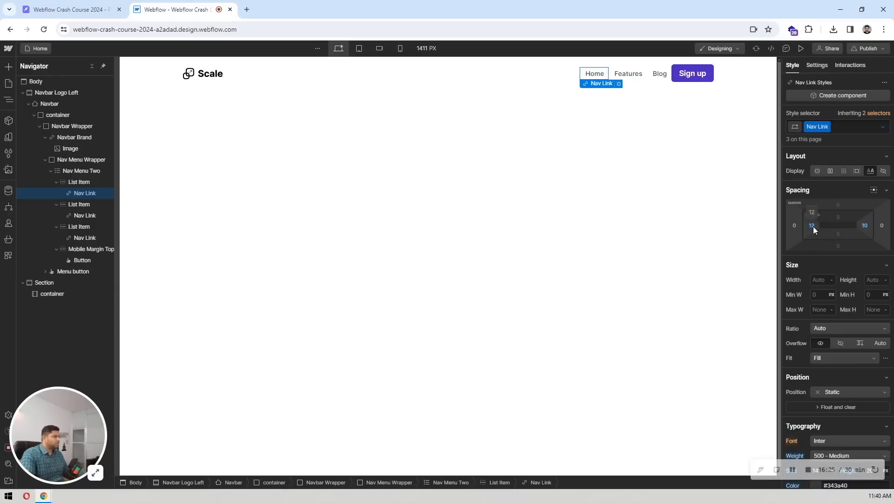
{"action": "left_click", "coordinate": [865, 226]}
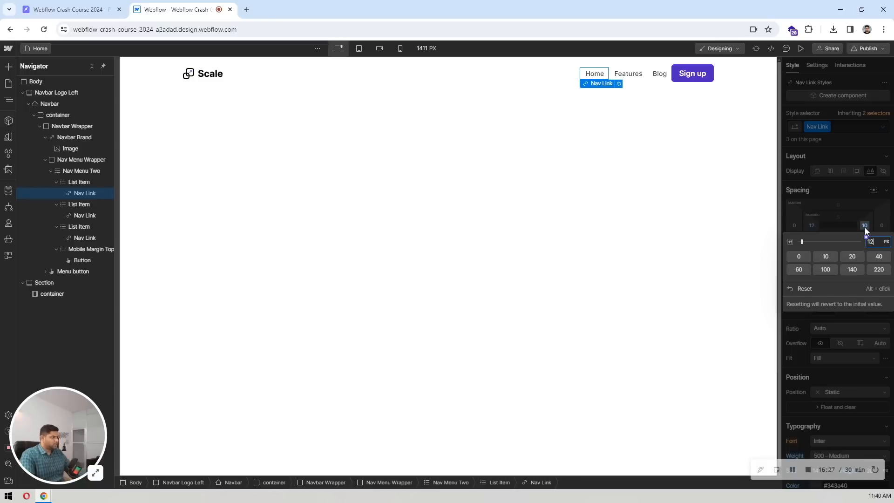
{"action": "key", "text": "Escape"}
{"action": "left_click", "coordinate": [649, 110]}
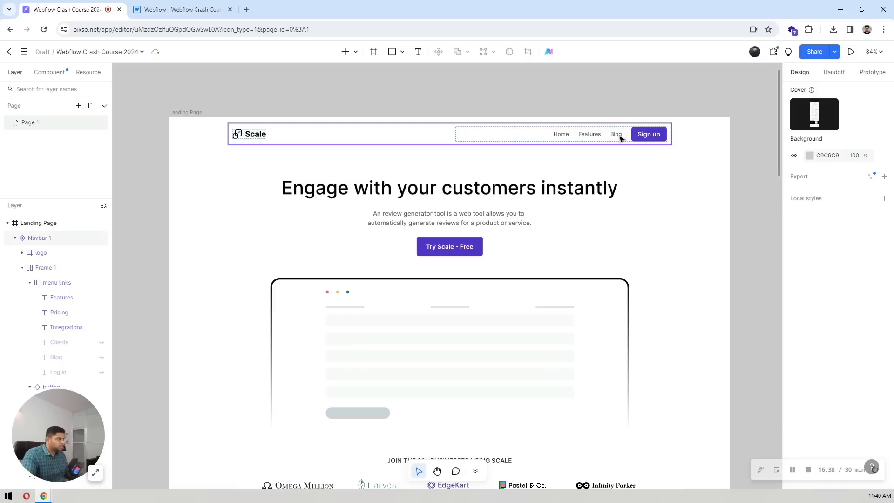
Inspect the menu links frame beside the Sign up button in Pixso and add a combo class ml-12 to Webflow's Sign up button
{"action": "key", "text": "ctrl+1"}
{"action": "left_click", "coordinate": [619, 137]}
{"action": "left_click", "coordinate": [615, 136]}
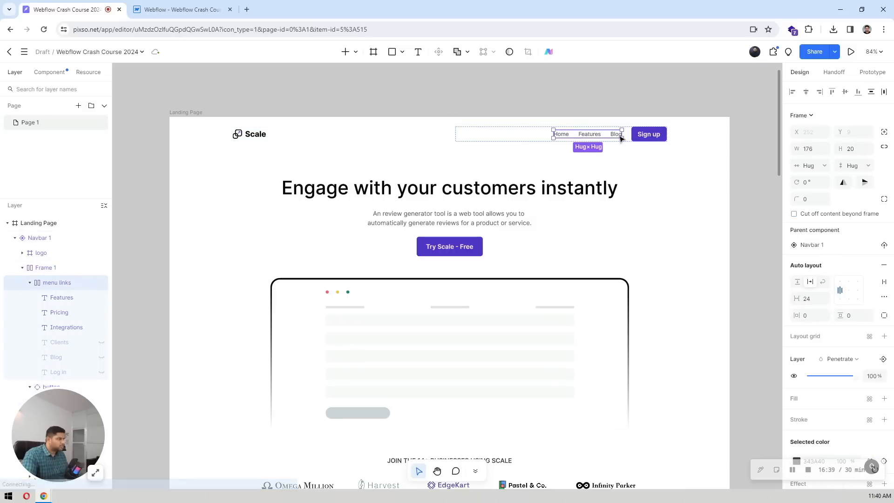
{"action": "key", "text": "ctrl+2"}
{"action": "left_click", "coordinate": [689, 74]}
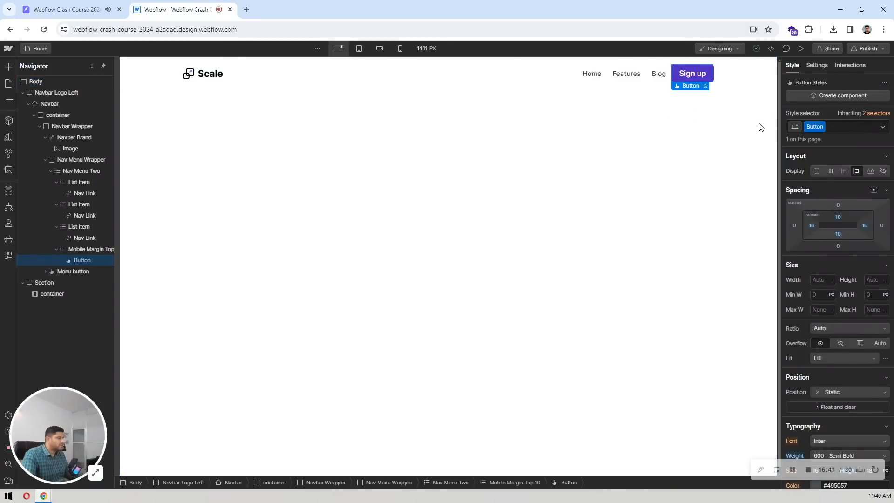
{"action": "left_click", "coordinate": [841, 127]}
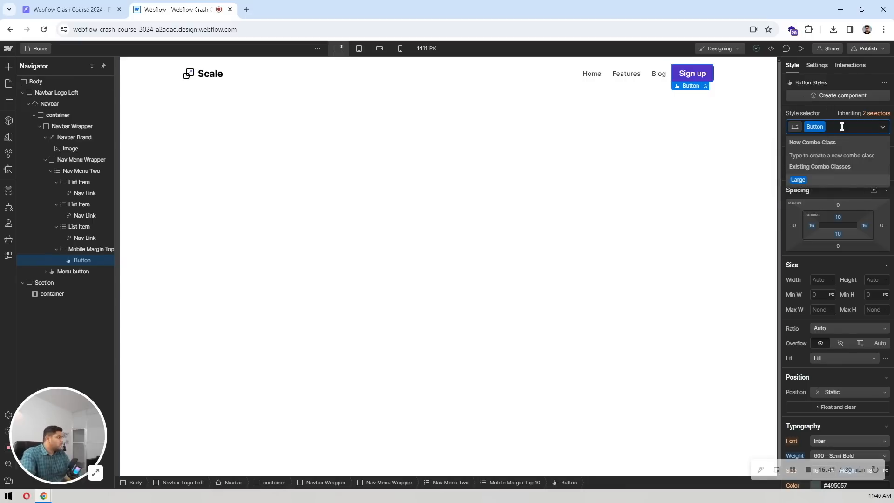
{"action": "type", "text": "m"}
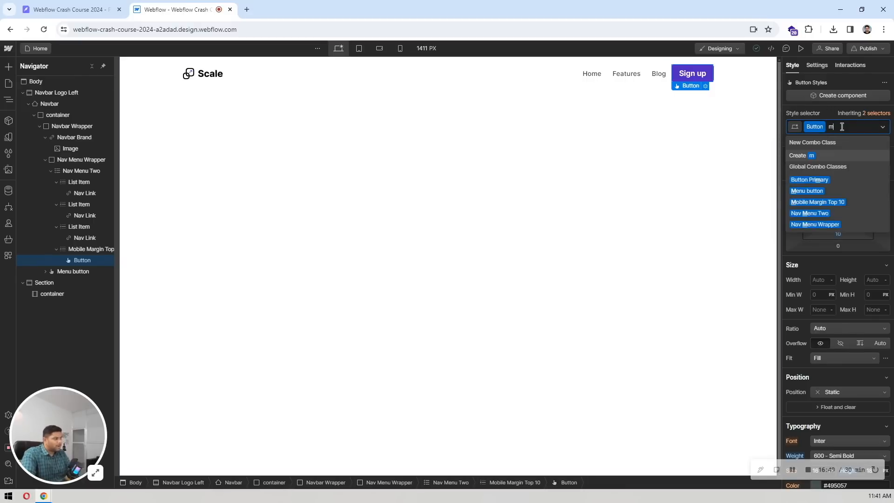
{"action": "type", "text": "l"}
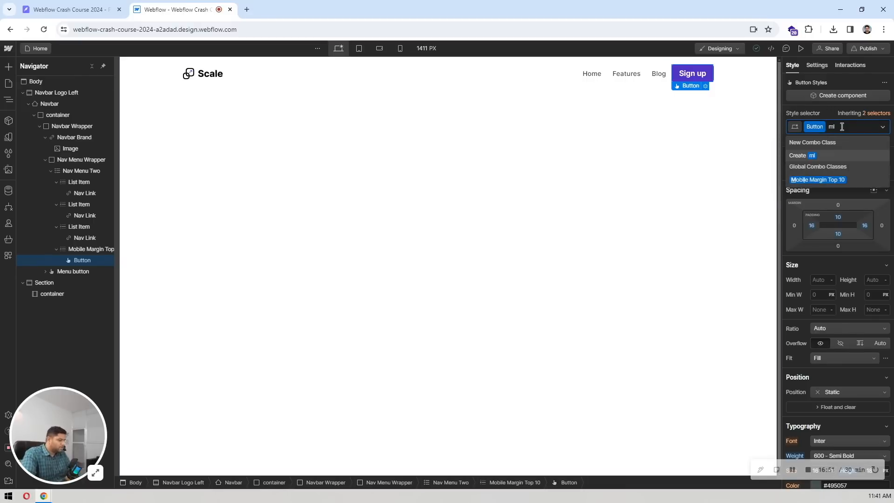
{"action": "type", "text": "-12"}
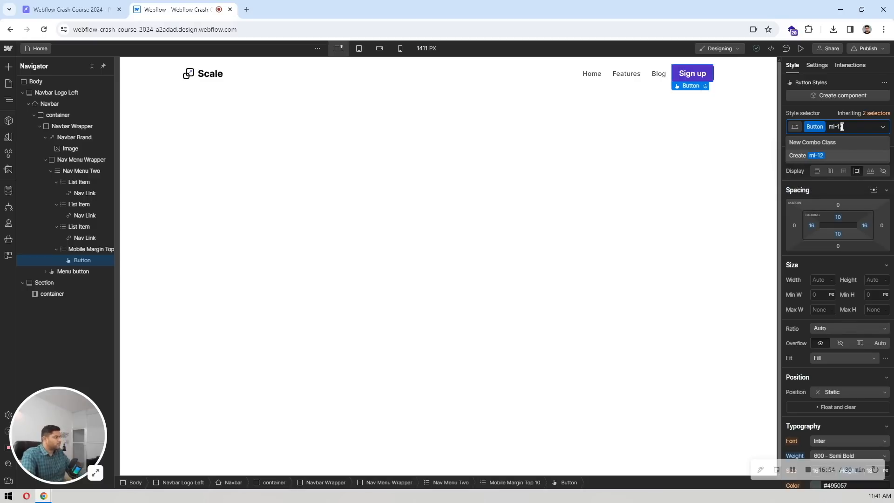
{"action": "key", "text": "Return"}
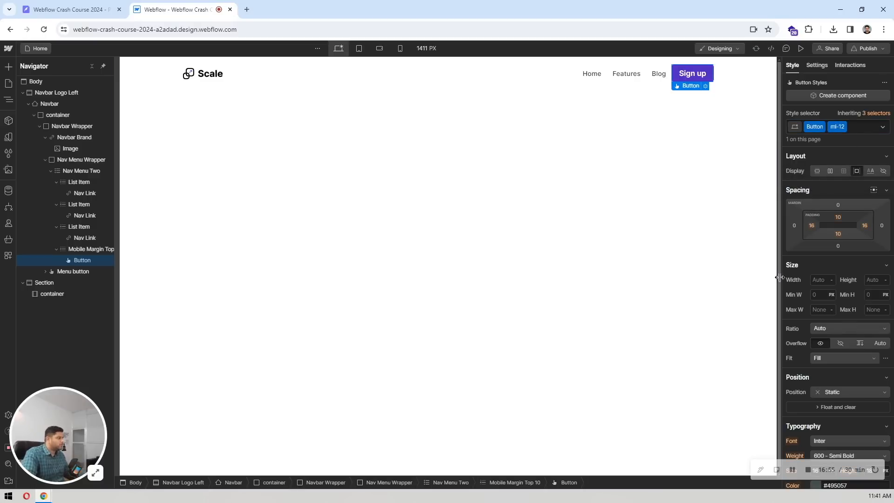
Set the left margin of the Sign up button's ml-12 combo class to 12 px
{"action": "left_click", "coordinate": [794, 225]}
{"action": "type", "text": "12"}
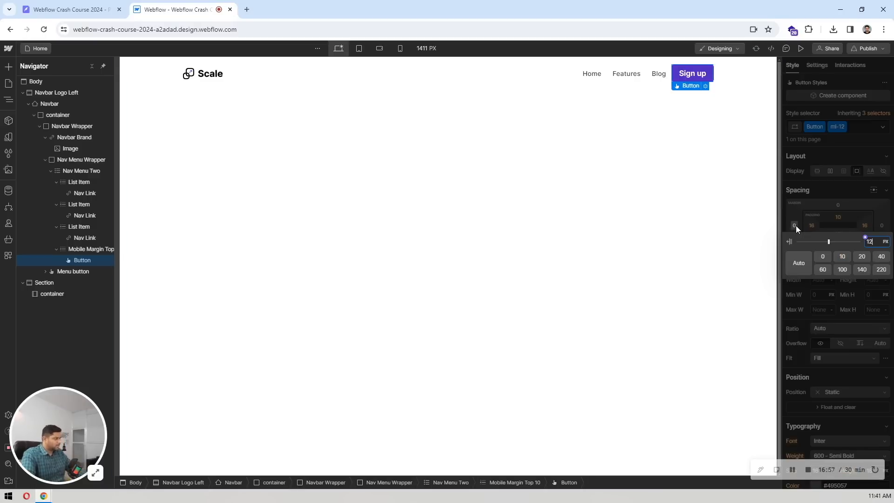
{"action": "key", "text": "Return"}
{"action": "left_click", "coordinate": [502, 162]}
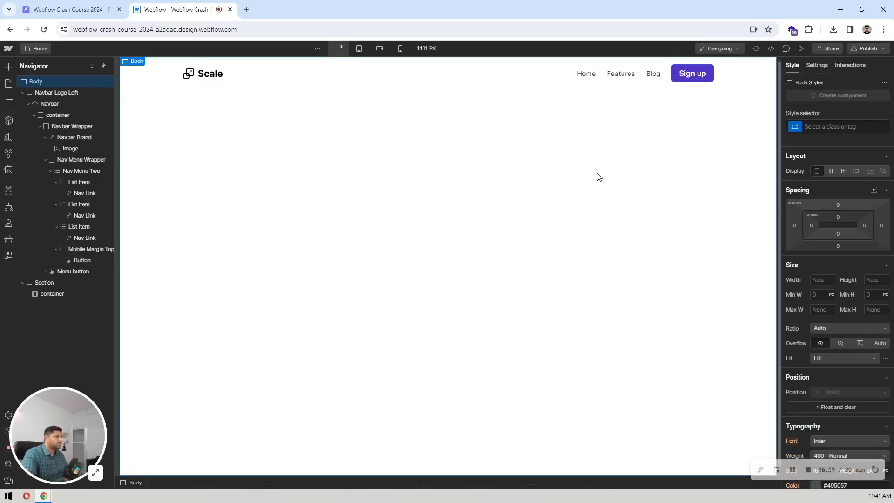
Preview the page in Webflow and compare its navbar with the Pixso design
{"action": "left_click", "coordinate": [800, 49]}
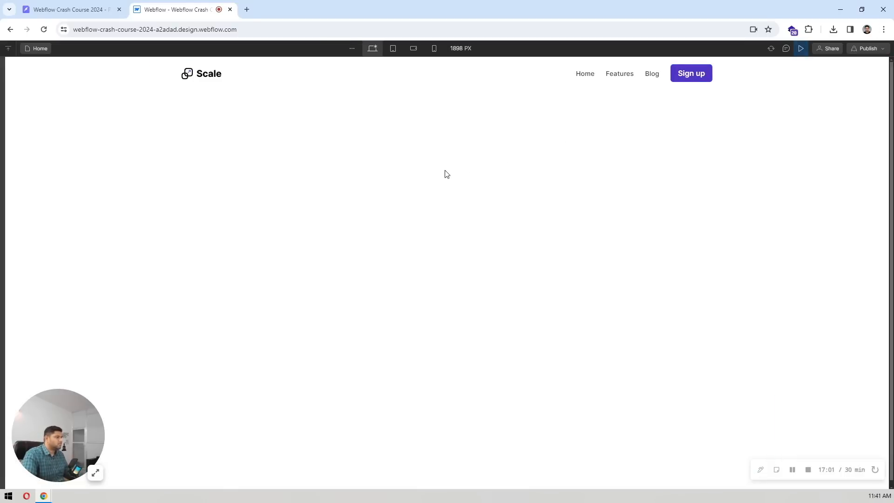
{"action": "left_click", "coordinate": [102, 8]}
{"action": "left_click", "coordinate": [174, 9]}
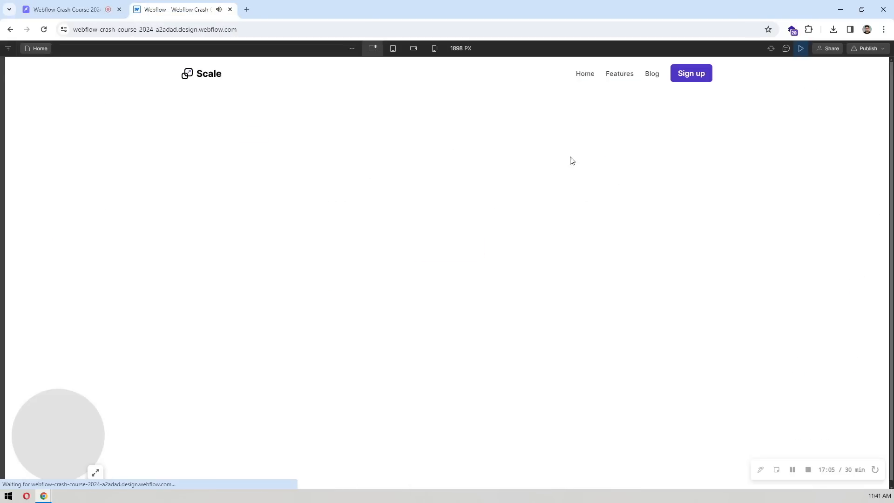
{"action": "left_click", "coordinate": [801, 48]}
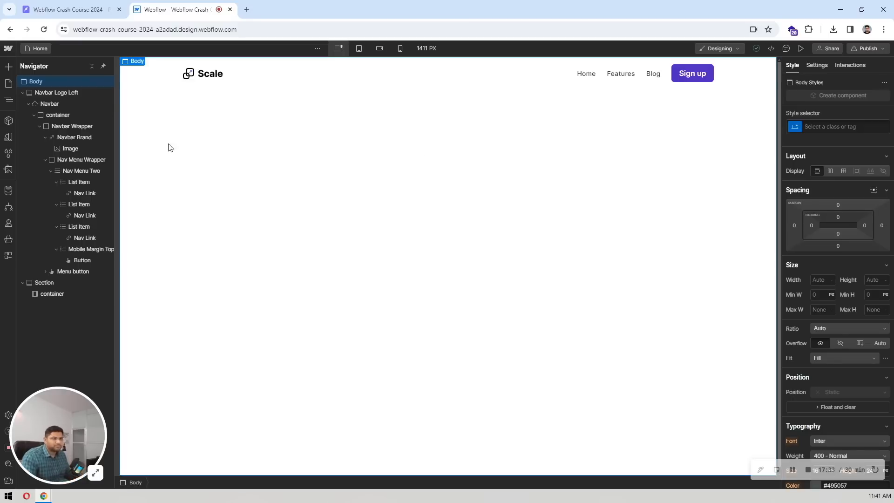
Collapse the Navigator tree and check the Navbar Logo Left element at the tablet, mobile landscape and mobile portrait breakpoints, ending on desktop
{"action": "left_click", "coordinate": [92, 66]}
{"action": "left_click", "coordinate": [54, 91]}
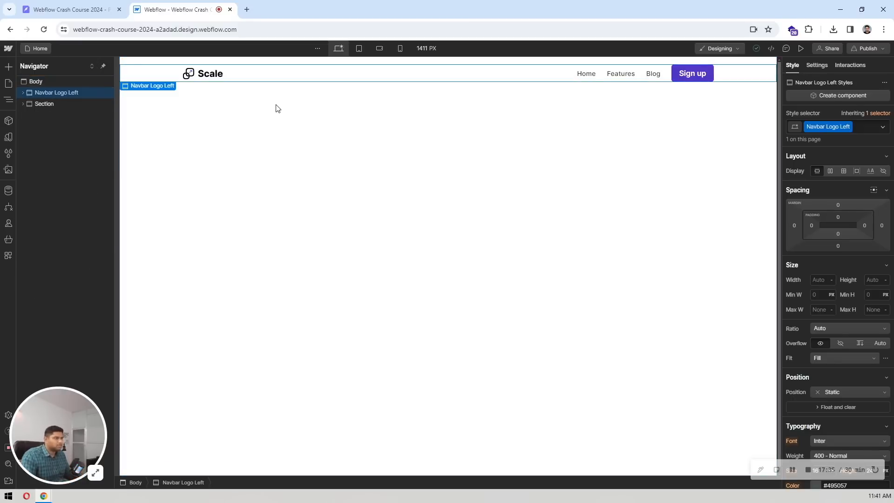
{"action": "left_click", "coordinate": [361, 48]}
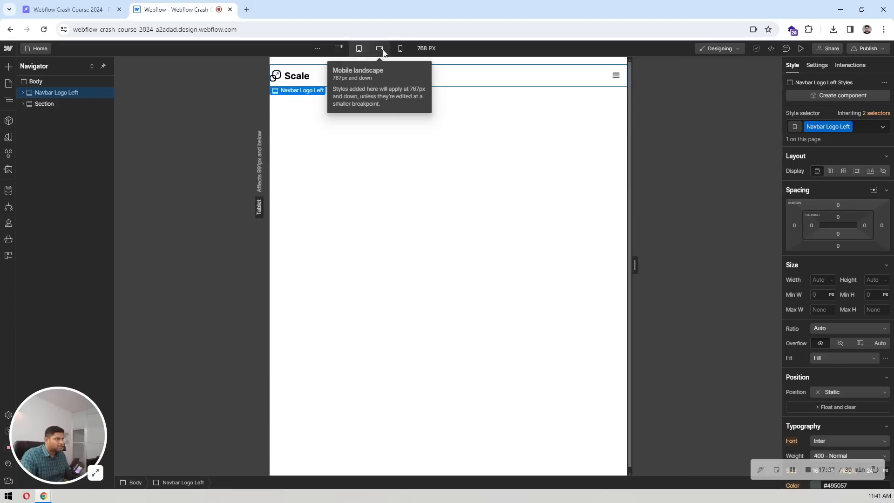
{"action": "left_click", "coordinate": [379, 48]}
{"action": "left_click", "coordinate": [400, 48]}
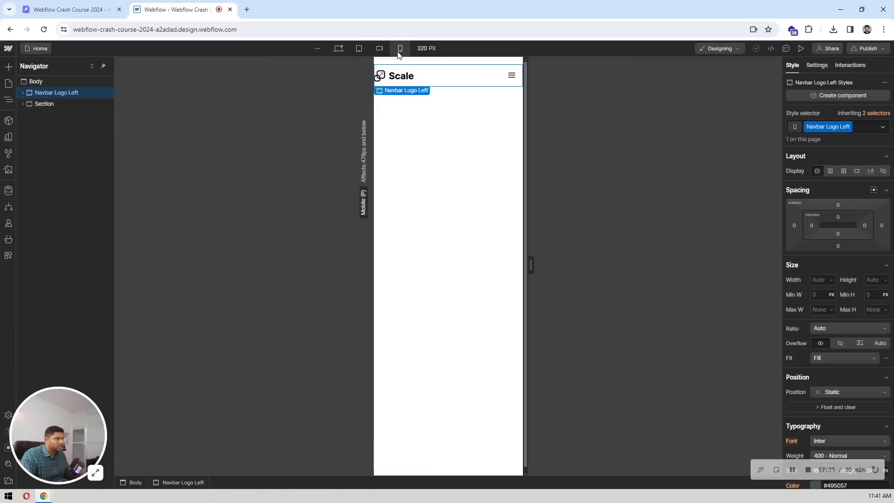
{"action": "left_click", "coordinate": [340, 48]}
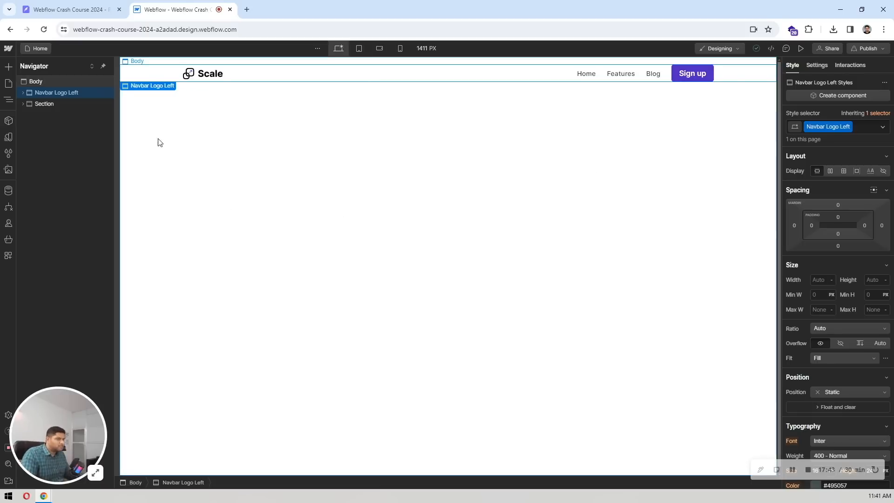
Select the container inside the Section in Webflow, and measure the gap between the navbar and the hero text group in Pixso
{"action": "left_click", "coordinate": [54, 104]}
{"action": "left_click", "coordinate": [23, 104]}
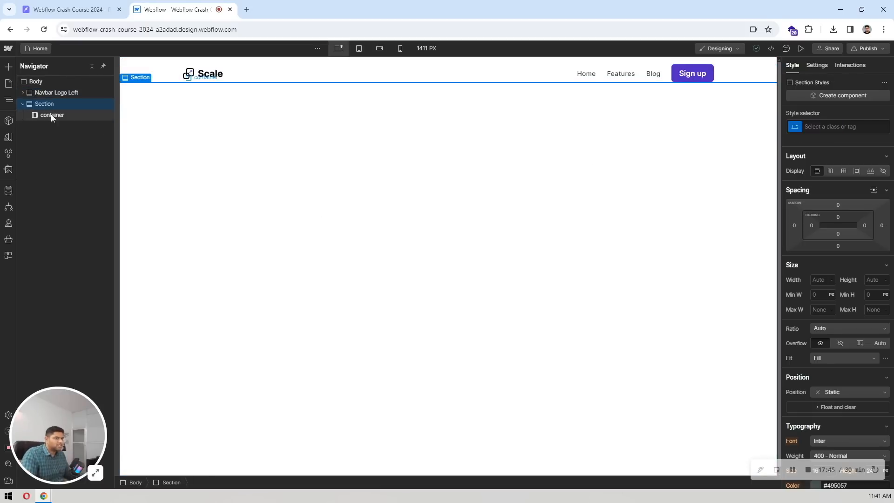
{"action": "left_click", "coordinate": [54, 114]}
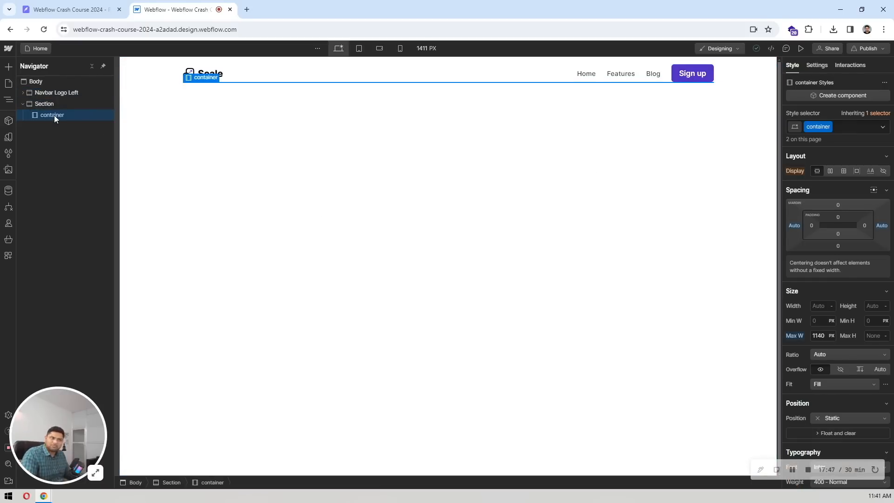
{"action": "left_click", "coordinate": [69, 9]}
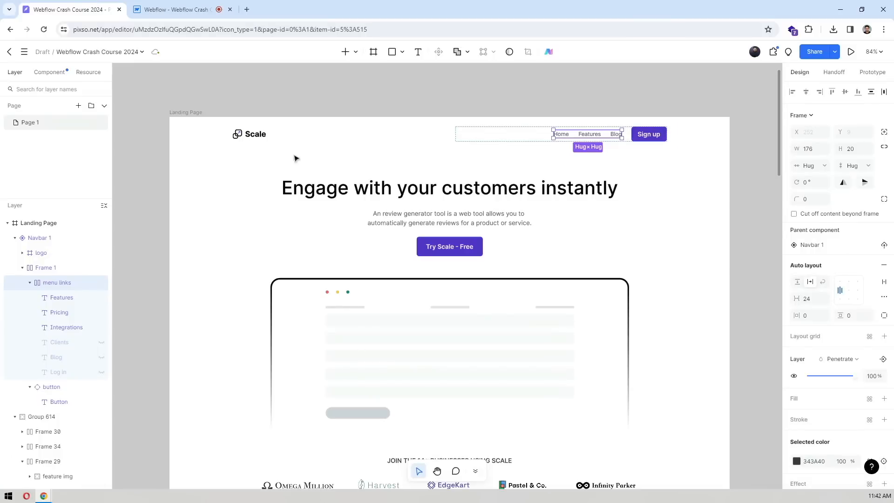
{"action": "double_click", "coordinate": [364, 194]}
{"action": "left_click", "coordinate": [240, 240]}
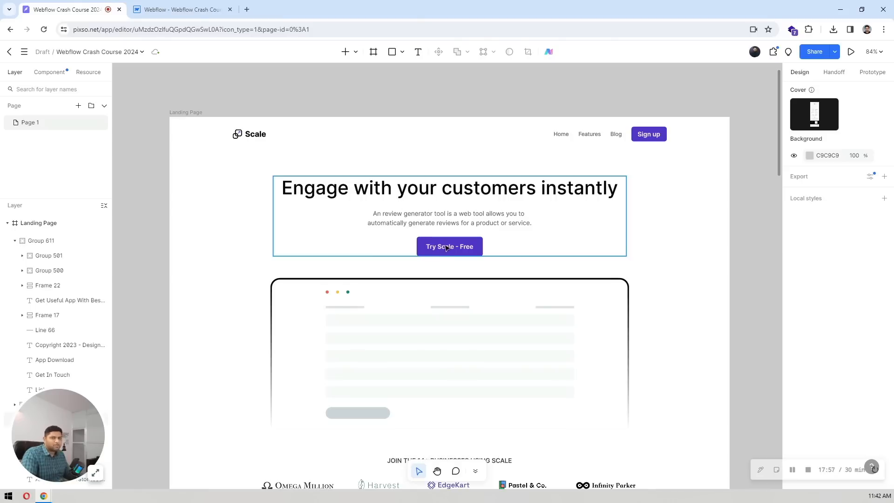
{"action": "left_click", "coordinate": [543, 187]}
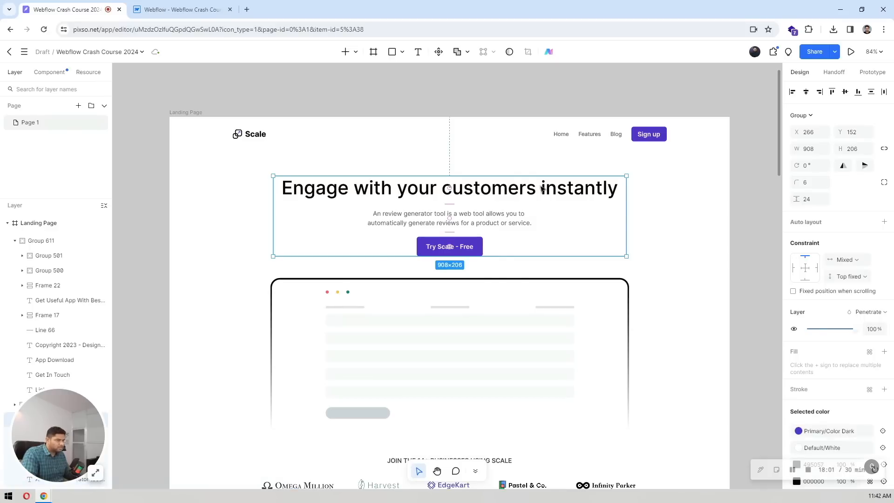
{"action": "key", "text": "alt"}
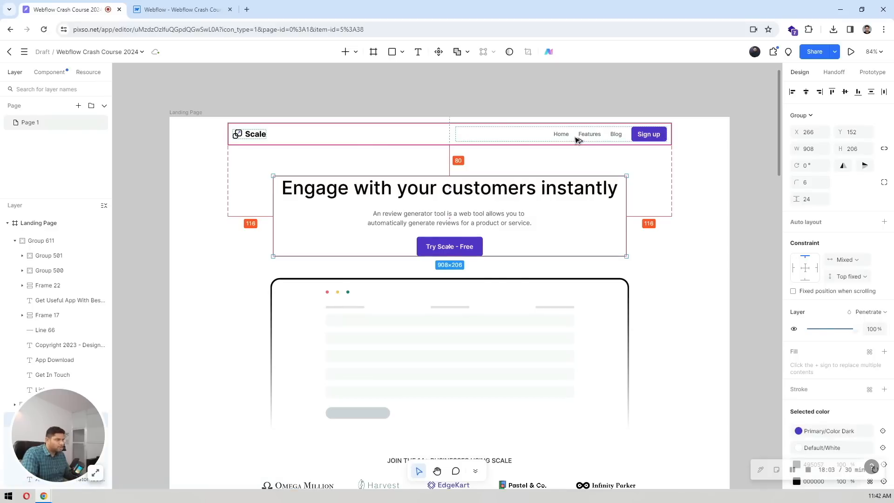
Measure the gap between the hero mockup and the client logos frame in Pixso, and return to Webflow
{"action": "scroll", "coordinate": [593, 148], "scroll_direction": "down", "scroll_amount": 4}
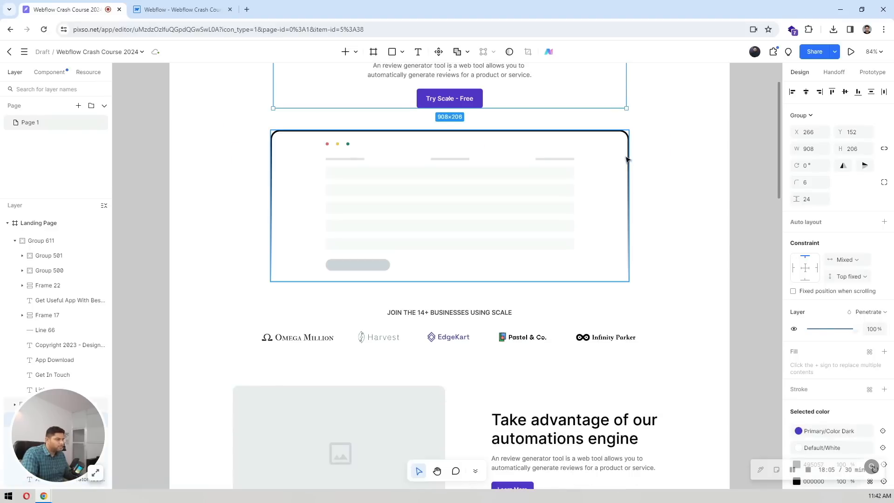
{"action": "left_click", "coordinate": [483, 305]}
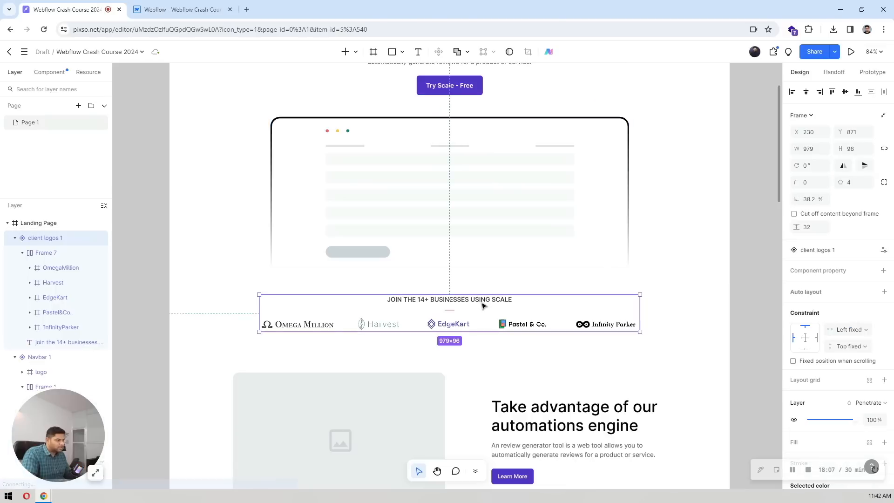
{"action": "key", "text": "alt"}
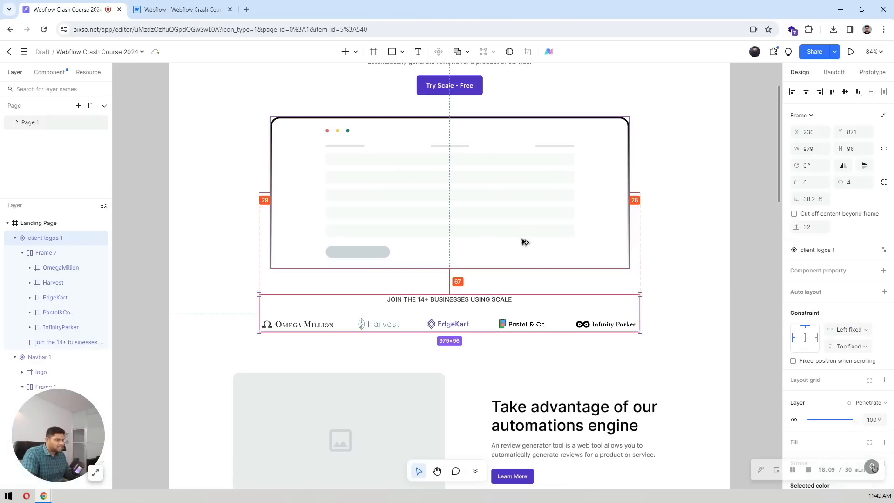
{"action": "left_click", "coordinate": [190, 8]}
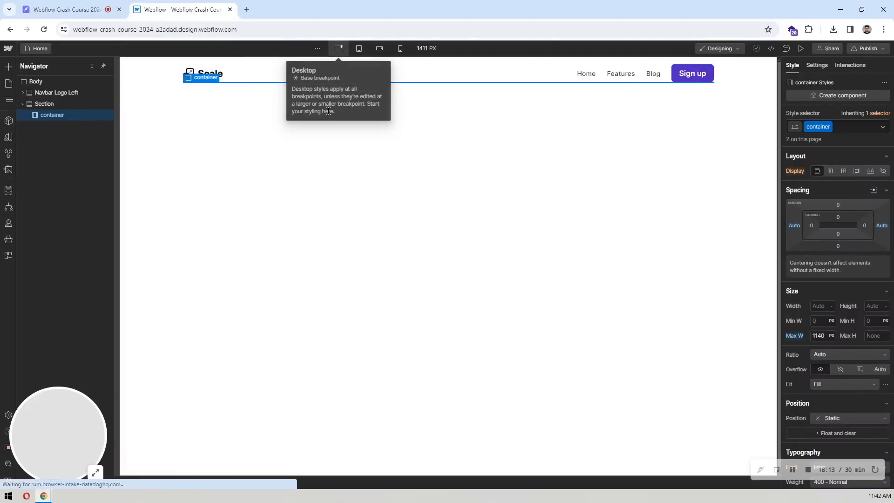
{"action": "left_click", "coordinate": [93, 9]}
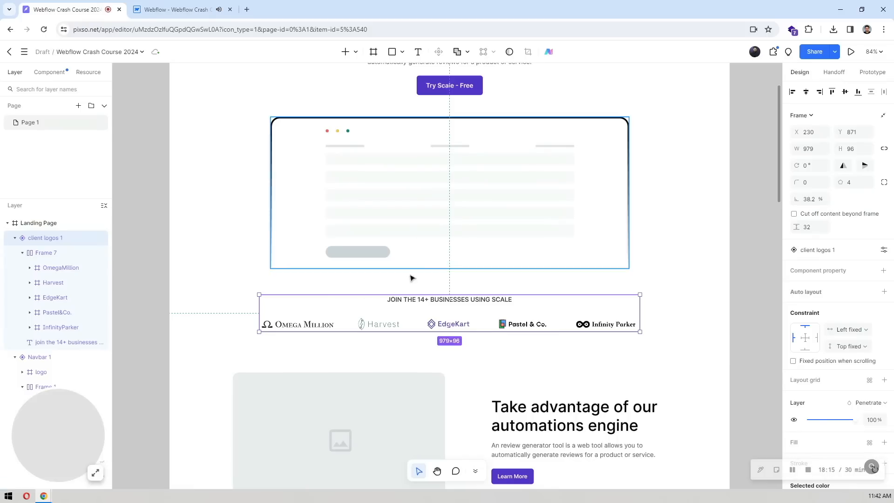
{"action": "left_click", "coordinate": [160, 5]}
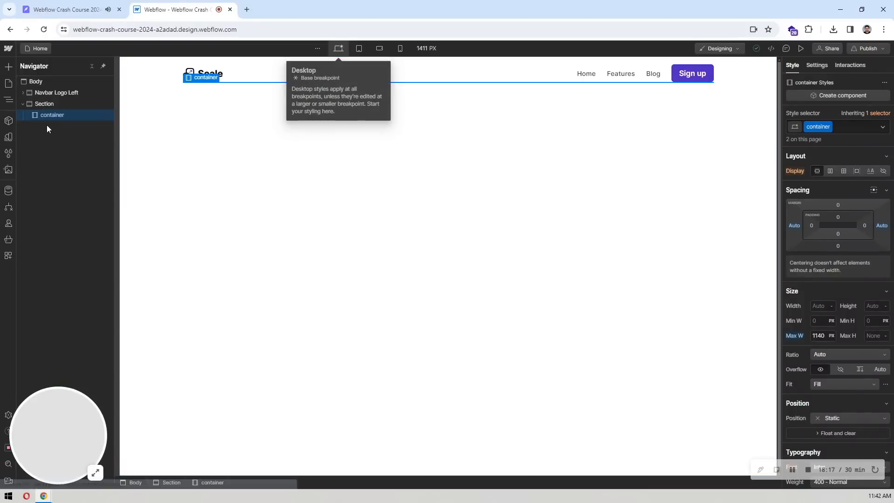
Set the Section's top padding to 80 px and its bottom padding to 64 px
{"action": "left_click", "coordinate": [55, 102]}
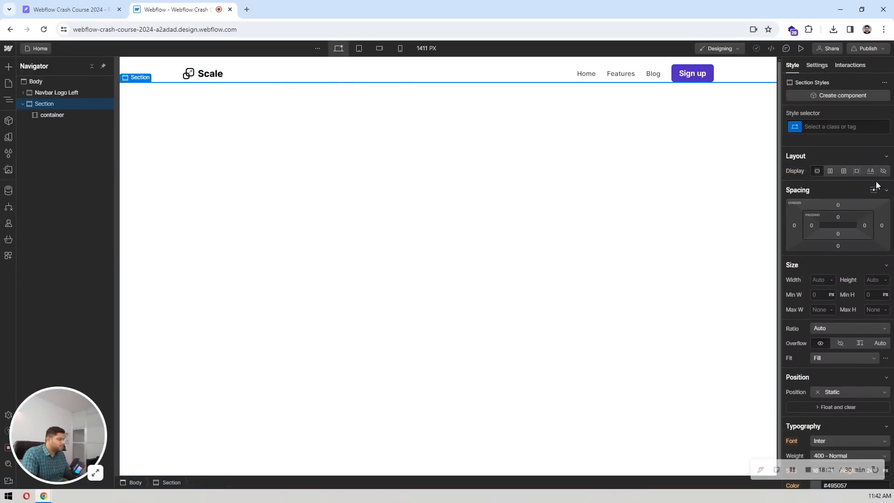
{"action": "left_click", "coordinate": [838, 217]}
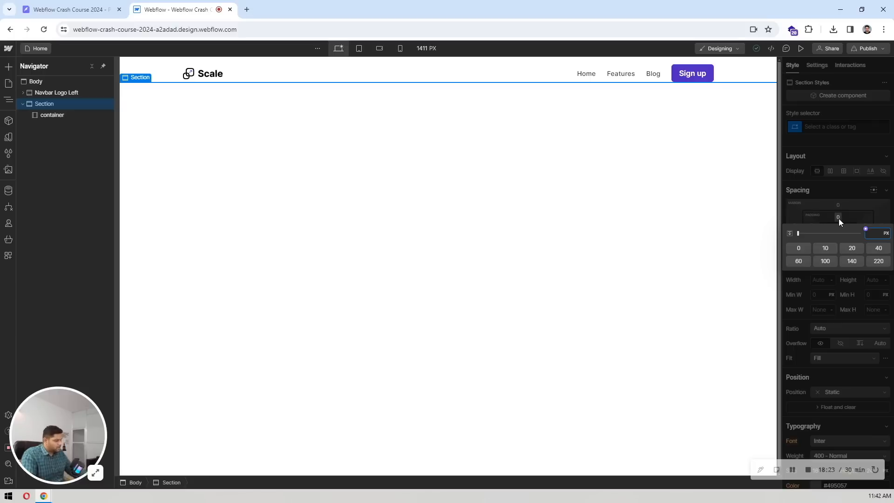
{"action": "type", "text": "80"}
{"action": "key", "text": "Return"}
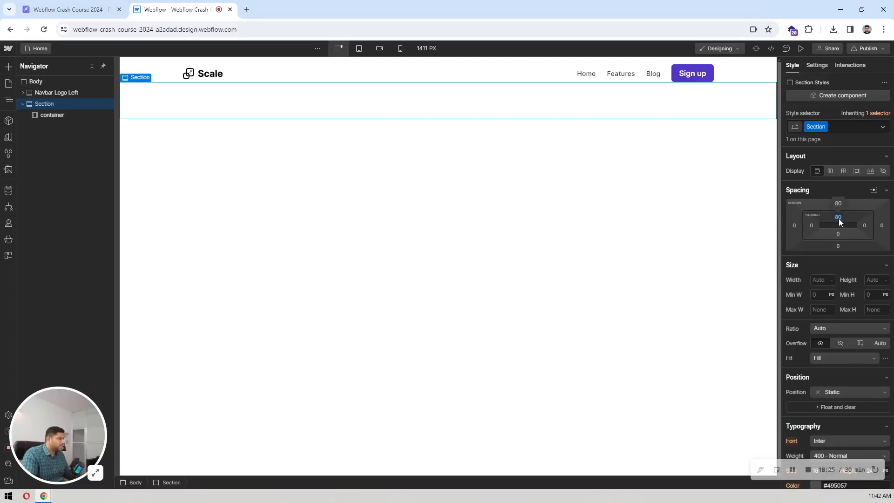
{"action": "left_click", "coordinate": [837, 233]}
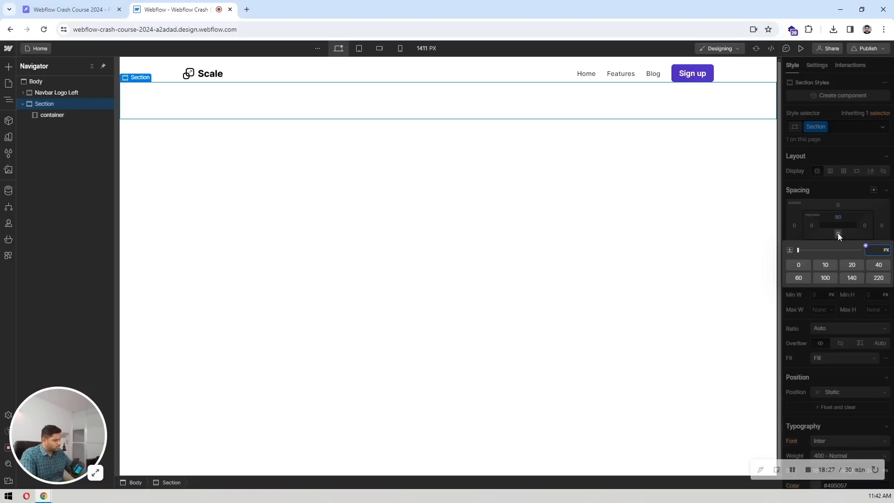
{"action": "type", "text": "64"}
{"action": "key", "text": "Return"}
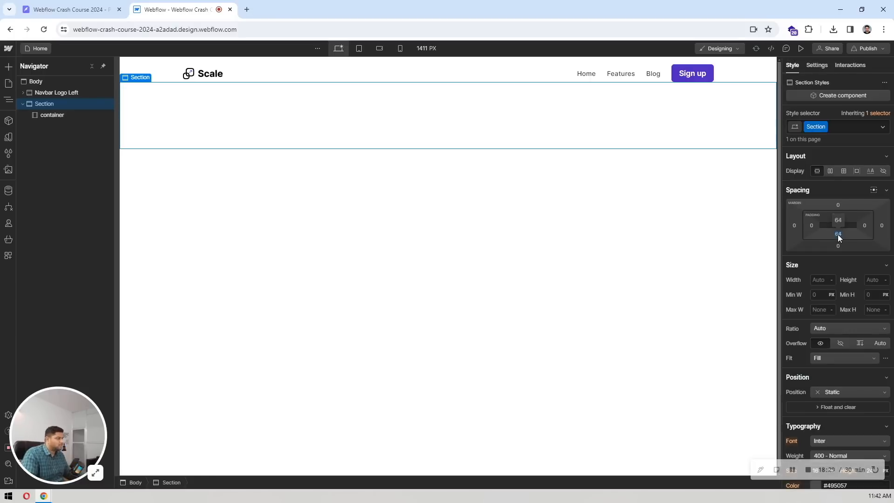
Review the hero layout in Pixso and add a V Flex block inside the Section's container in Webflow
{"action": "left_click", "coordinate": [50, 114]}
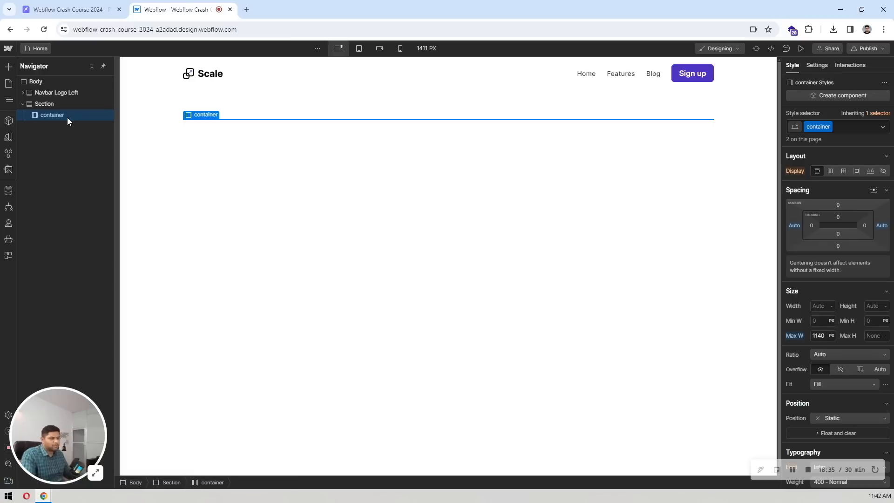
{"action": "key", "text": "ctrl+e"}
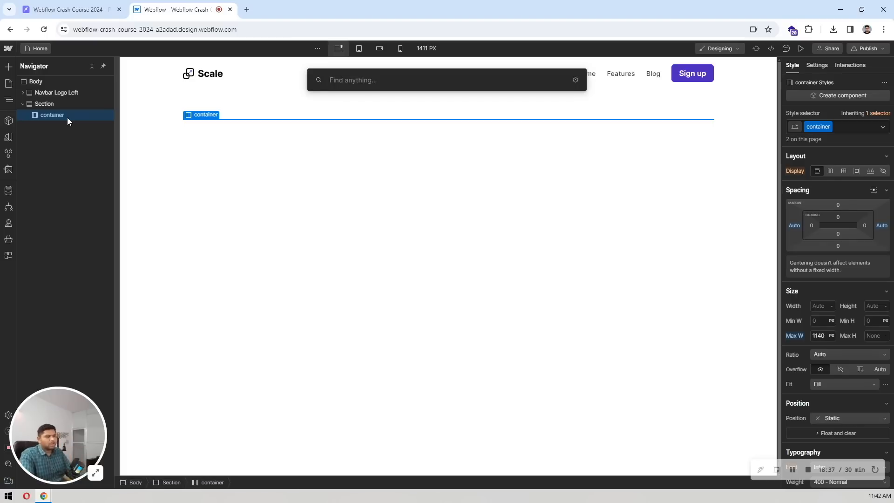
{"action": "key", "text": "Escape"}
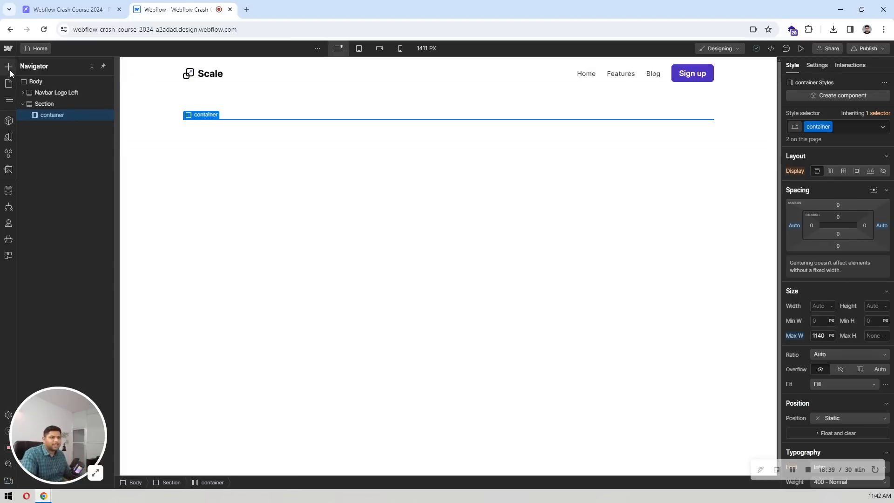
{"action": "left_click", "coordinate": [9, 69]}
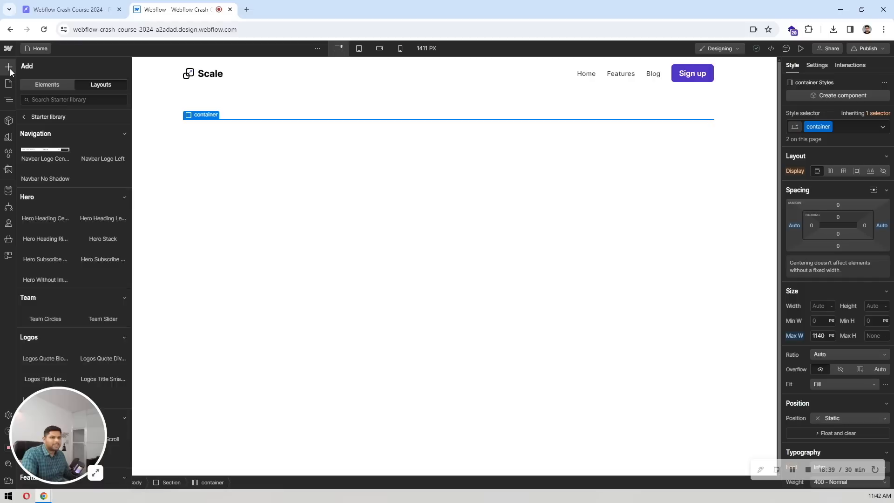
{"action": "left_click", "coordinate": [48, 83]}
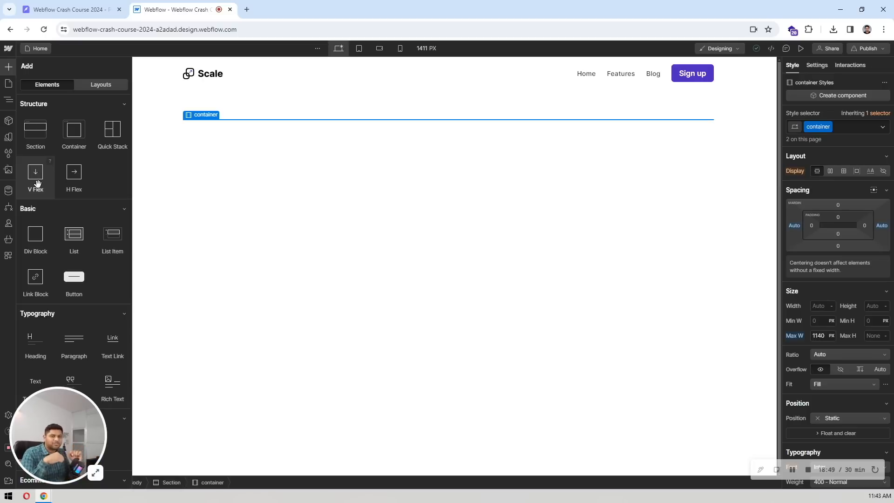
{"action": "left_click", "coordinate": [92, 4]}
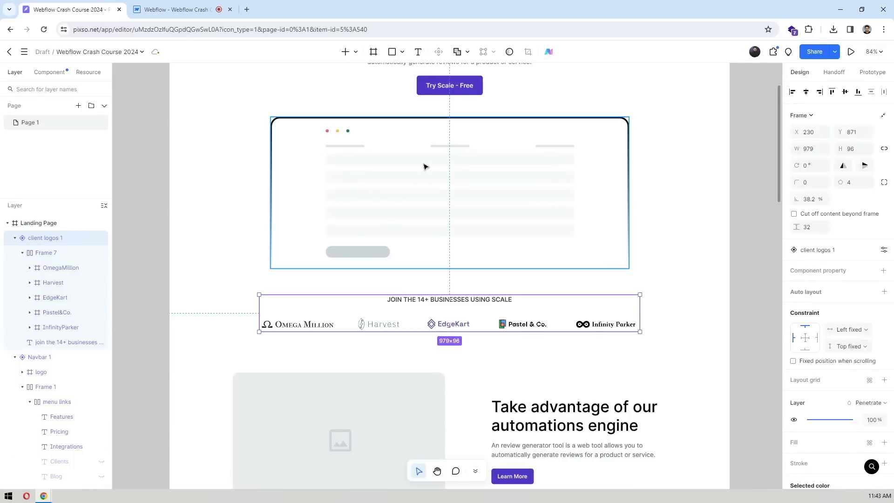
{"action": "scroll", "coordinate": [451, 214], "scroll_direction": "up", "scroll_amount": 5}
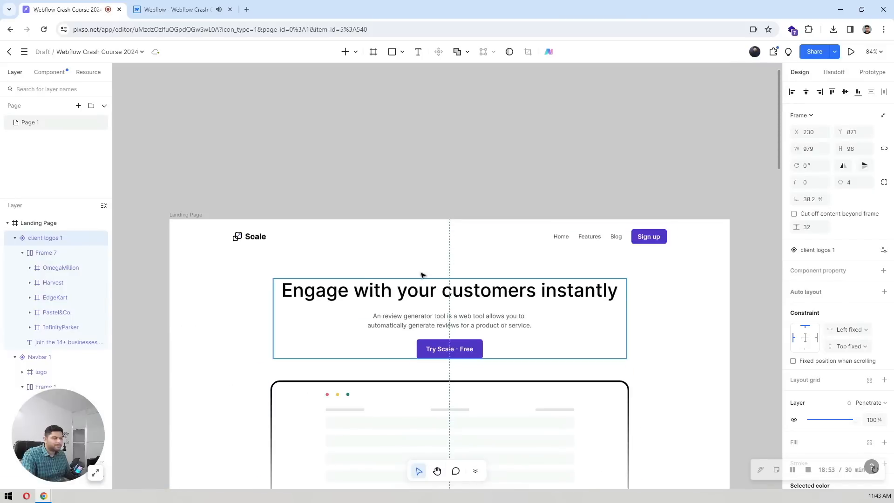
{"action": "left_click", "coordinate": [212, 10]}
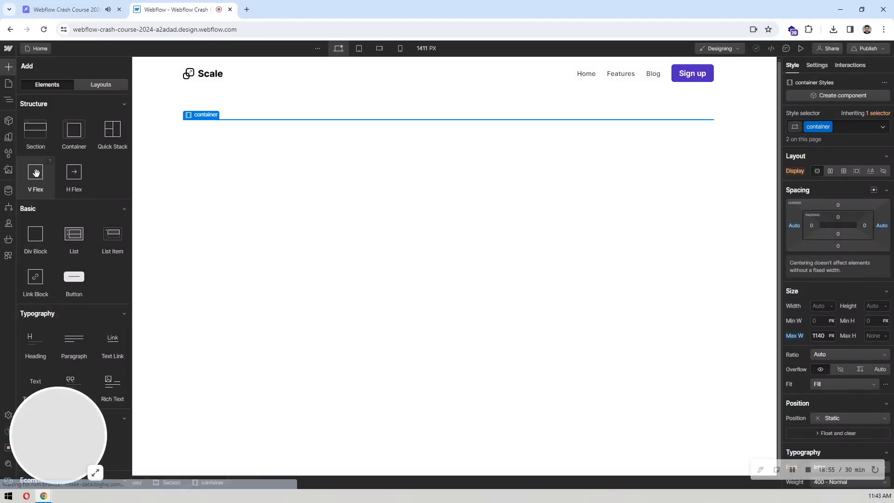
{"action": "left_click_drag", "start_coordinate": [35, 176], "coordinate": [58, 119]}
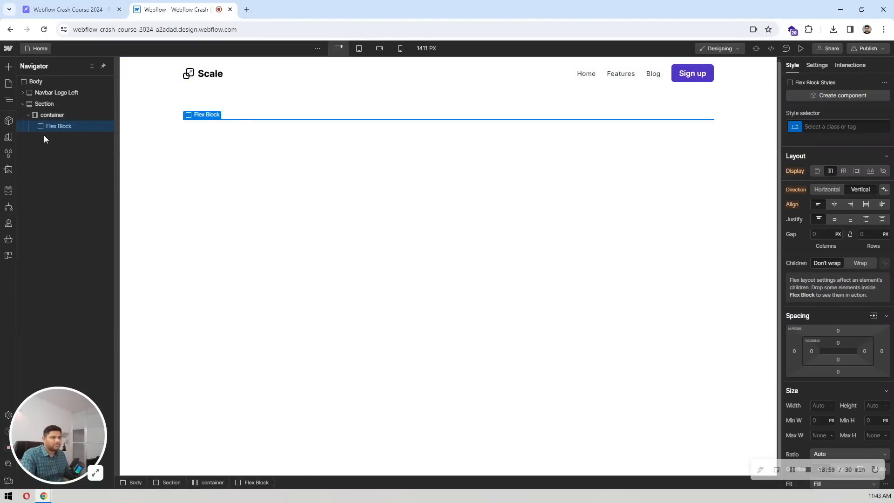
Keep the Flex Block's direction vertical and add an H1 heading and a paragraph inside it
{"action": "left_click", "coordinate": [860, 189]}
{"action": "key", "text": "ctrl+k"}
{"action": "type", "text": "head"}
{"action": "key", "text": "Return"}
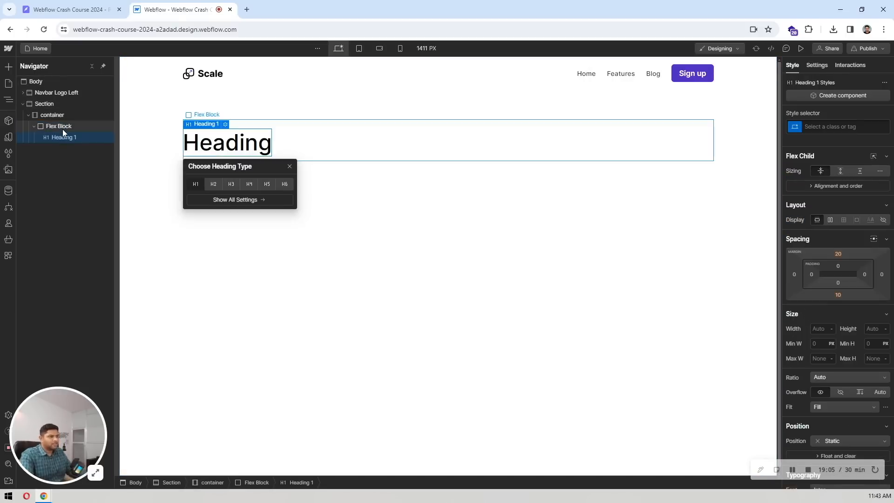
{"action": "key", "text": "ctrl+k"}
{"action": "type", "text": "para"}
{"action": "key", "text": "Return"}
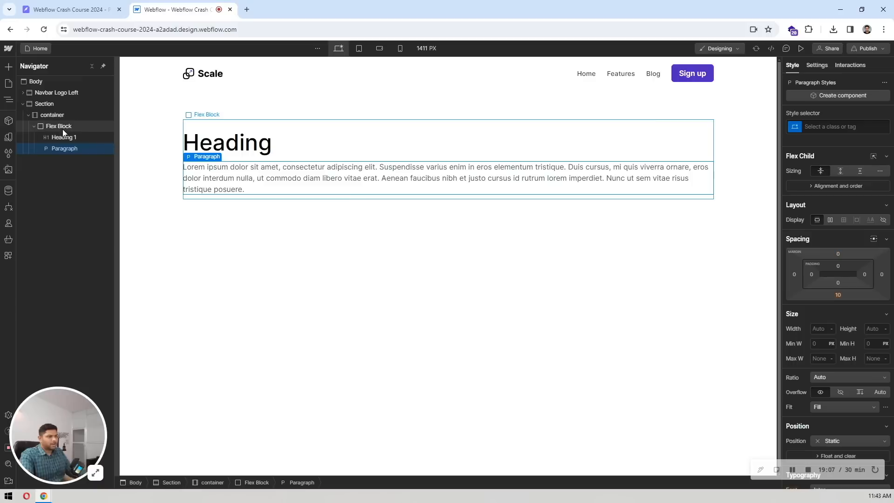
Add a Button element inside the hero Flex Block below the paragraph
{"action": "left_click", "coordinate": [59, 127]}
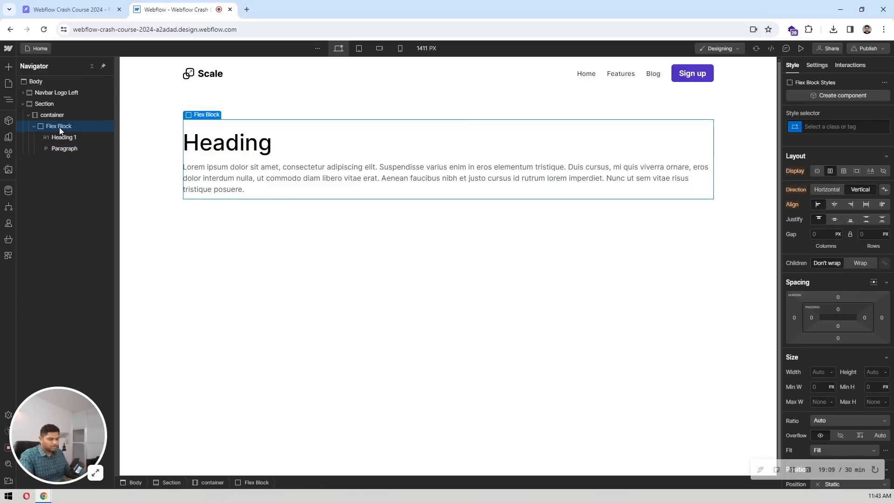
{"action": "key", "text": "ctrl+k"}
{"action": "type", "text": "butt"}
{"action": "key", "text": "Return"}
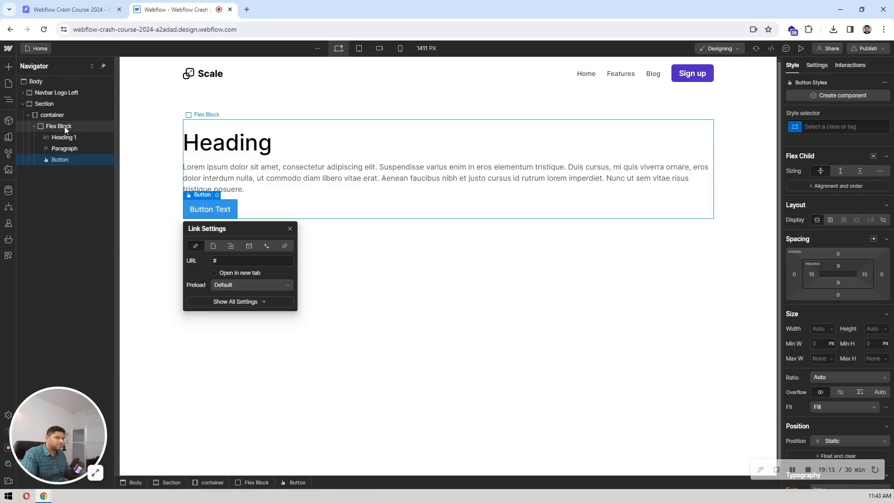
Align the Flex Block's children to the center and set its text alignment to center
{"action": "left_click", "coordinate": [61, 126]}
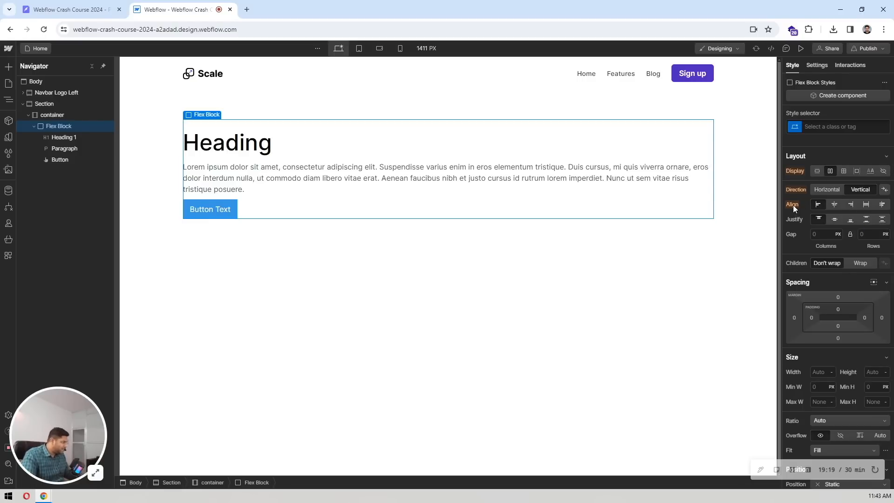
{"action": "left_click", "coordinate": [834, 205]}
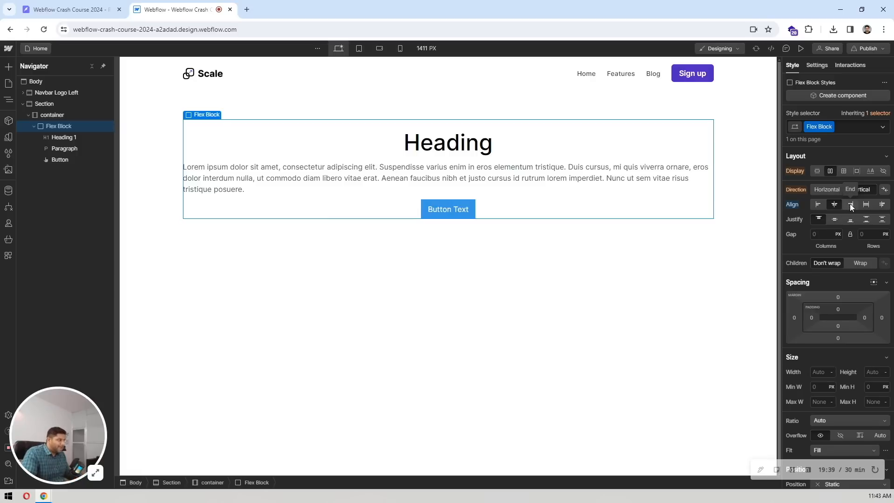
{"action": "left_click", "coordinate": [850, 204]}
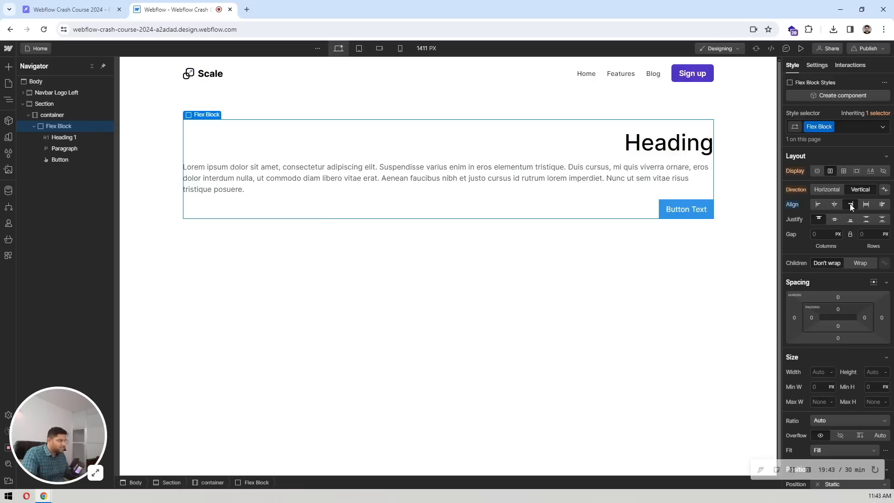
{"action": "left_click", "coordinate": [833, 205]}
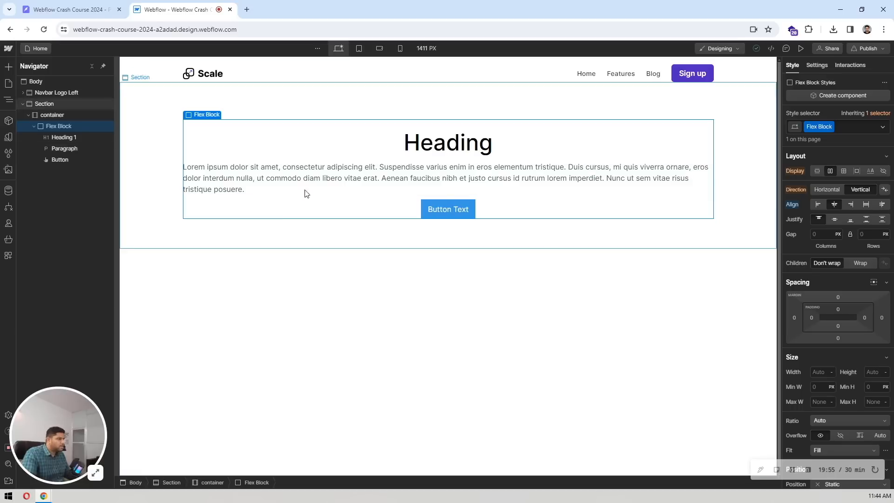
{"action": "scroll", "coordinate": [809, 212], "scroll_direction": "down", "scroll_amount": 6}
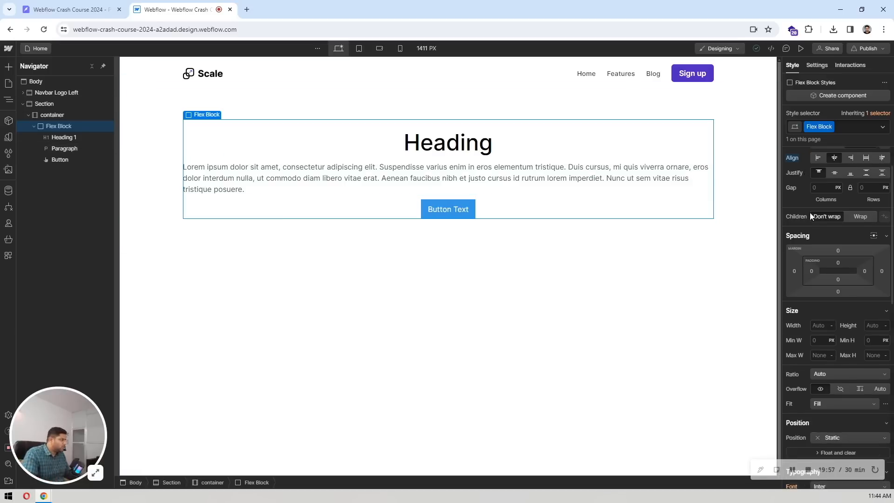
{"action": "scroll", "coordinate": [809, 213], "scroll_direction": "down", "scroll_amount": 1}
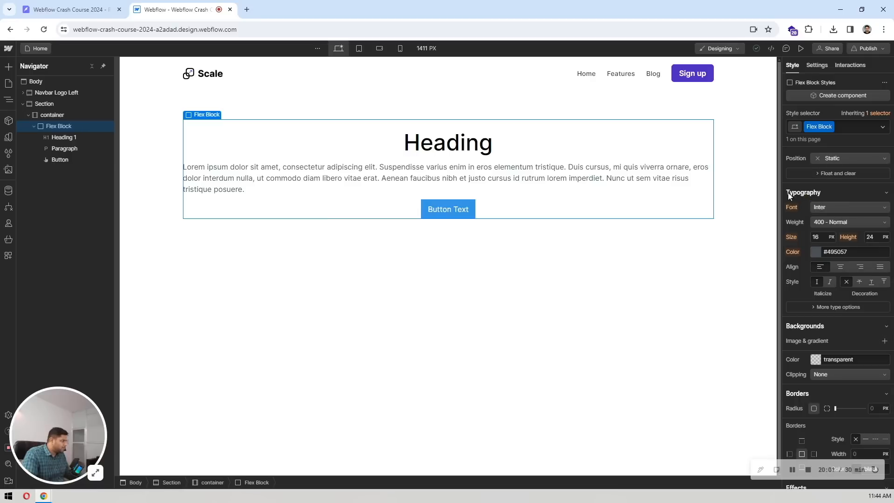
{"action": "left_click", "coordinate": [839, 266]}
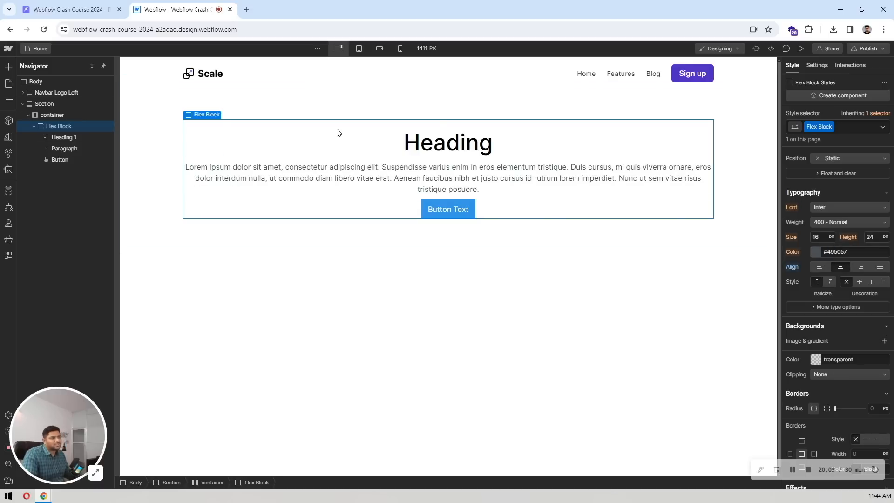
Copy the hero heading text from Pixso and replace the Webflow heading with "Engage with your customers instantly"
{"action": "left_click", "coordinate": [419, 142]}
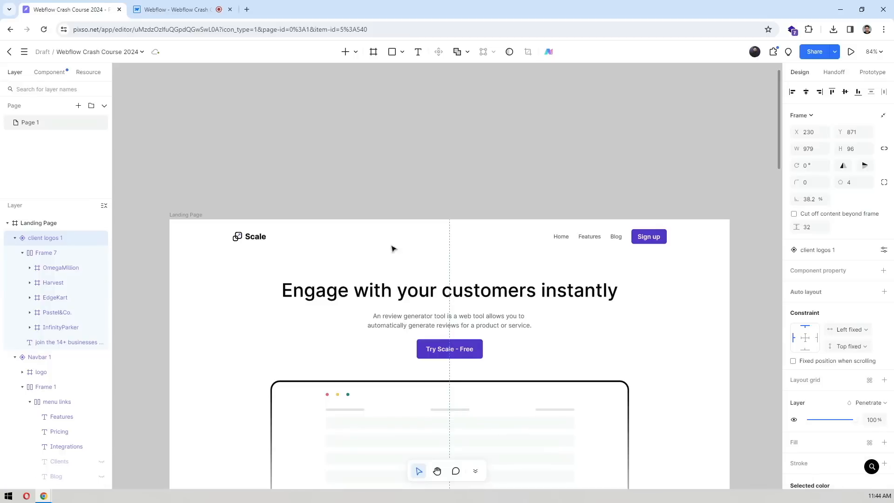
{"action": "double_click", "coordinate": [411, 285]}
{"action": "double_click", "coordinate": [412, 285]}
{"action": "key", "text": "ctrl+c"}
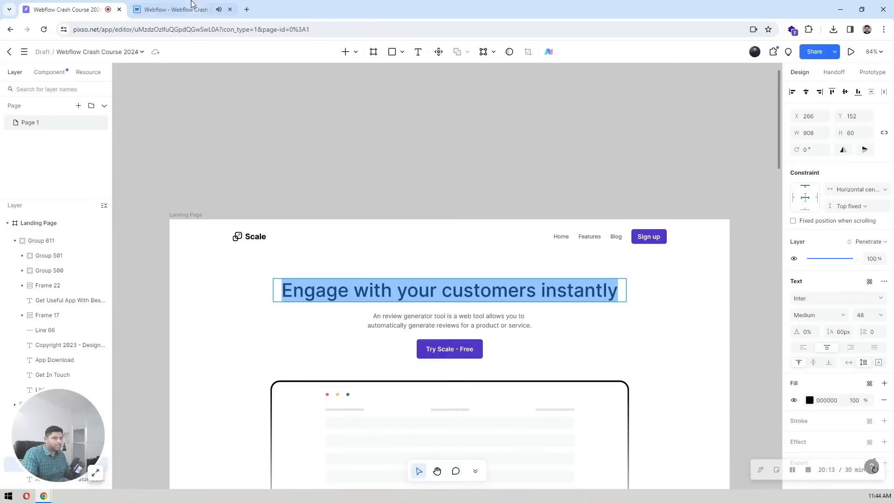
{"action": "left_click", "coordinate": [191, 4]}
{"action": "double_click", "coordinate": [447, 144]}
{"action": "key", "text": "ctrl+v"}
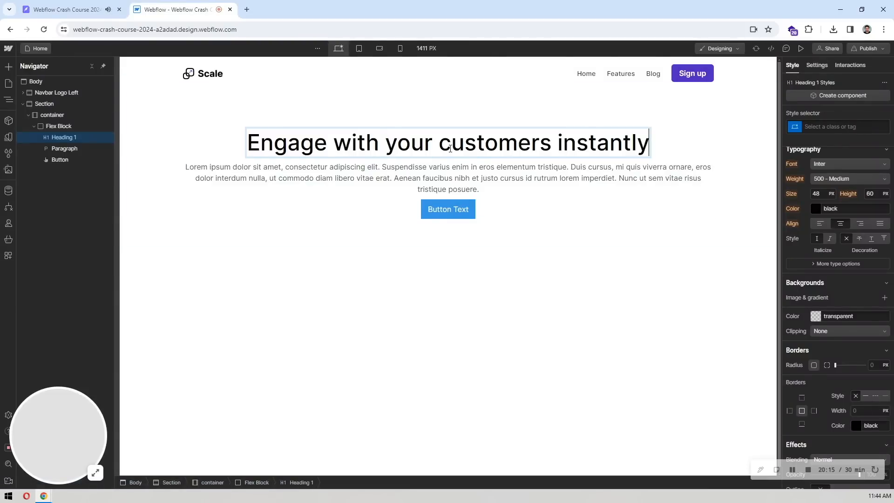
Copy the hero description from the Pixso design and replace the Webflow placeholder paragraph with it
{"action": "left_click", "coordinate": [464, 183]}
{"action": "left_click", "coordinate": [76, 7]}
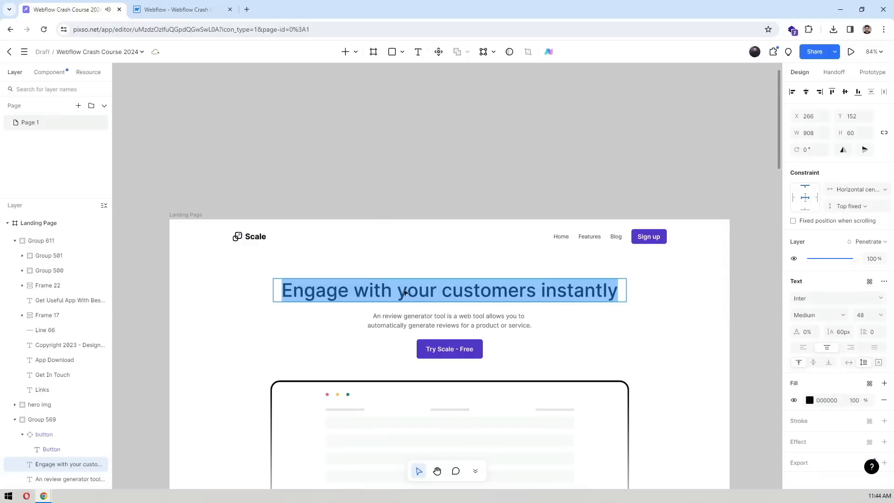
{"action": "left_click", "coordinate": [422, 320]}
{"action": "double_click", "coordinate": [422, 321]}
{"action": "key", "text": "ctrl+c"}
{"action": "left_click", "coordinate": [177, 9]}
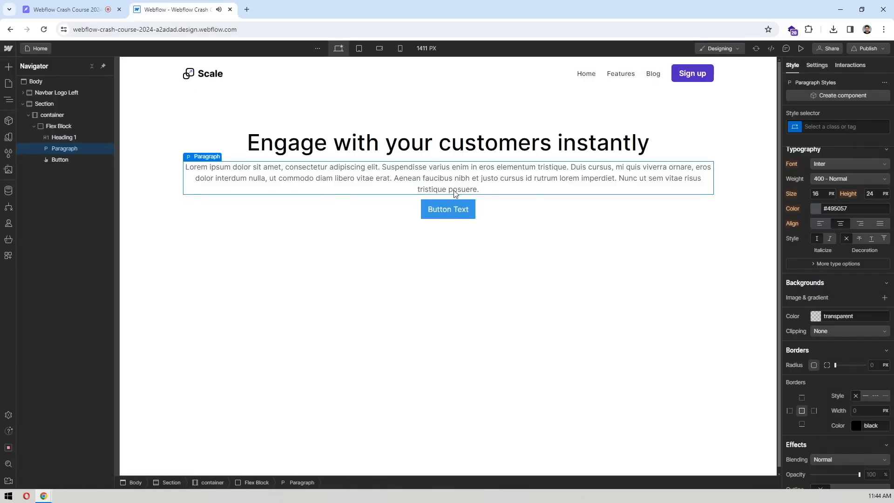
{"action": "double_click", "coordinate": [484, 175]}
{"action": "key", "text": "ctrl+a"}
{"action": "key", "text": "ctrl+v"}
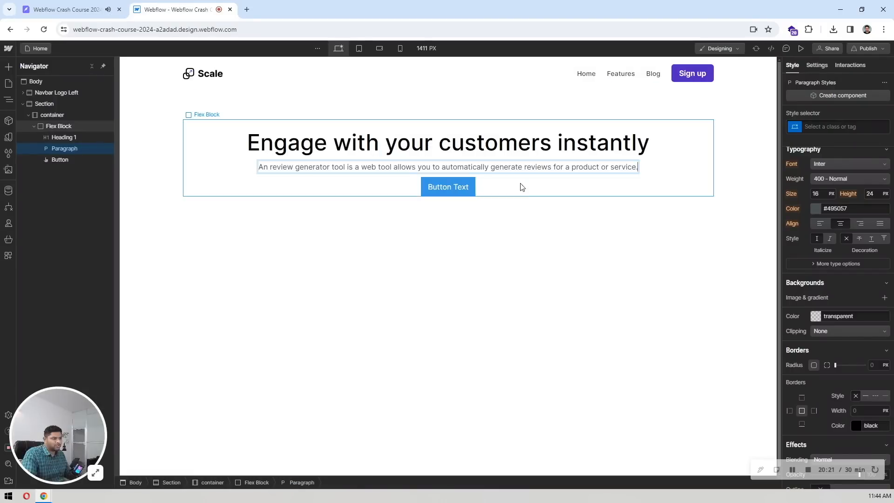
Copy the hero button label from Pixso and replace the Webflow button's text with "Try Scale - Free"
{"action": "left_click", "coordinate": [522, 187]}
{"action": "left_click", "coordinate": [88, 6]}
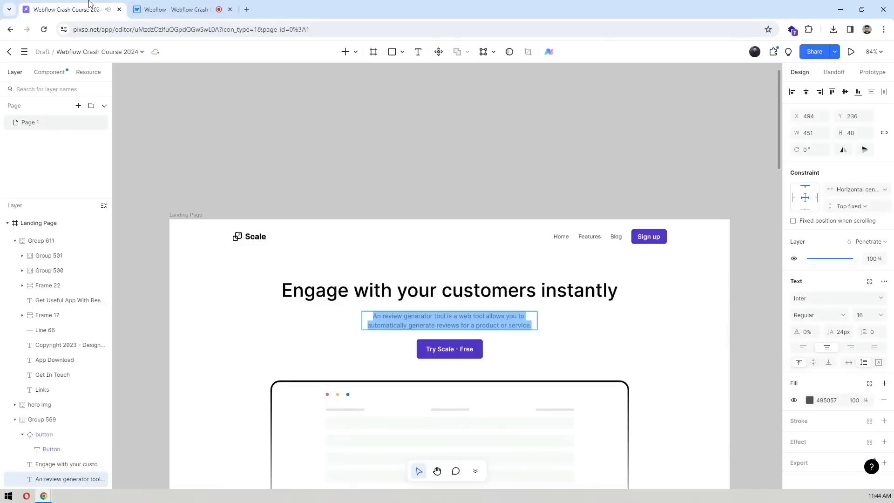
{"action": "left_click", "coordinate": [437, 352]}
{"action": "double_click", "coordinate": [438, 352]}
{"action": "key", "text": "ctrl+c"}
{"action": "left_click", "coordinate": [185, 8]}
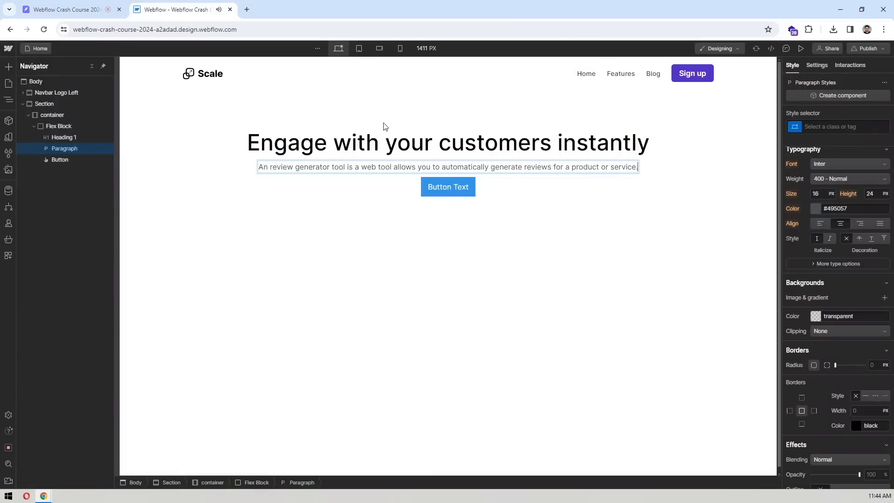
{"action": "left_click", "coordinate": [465, 186]}
{"action": "double_click", "coordinate": [454, 187]}
{"action": "key", "text": "ctrl+v"}
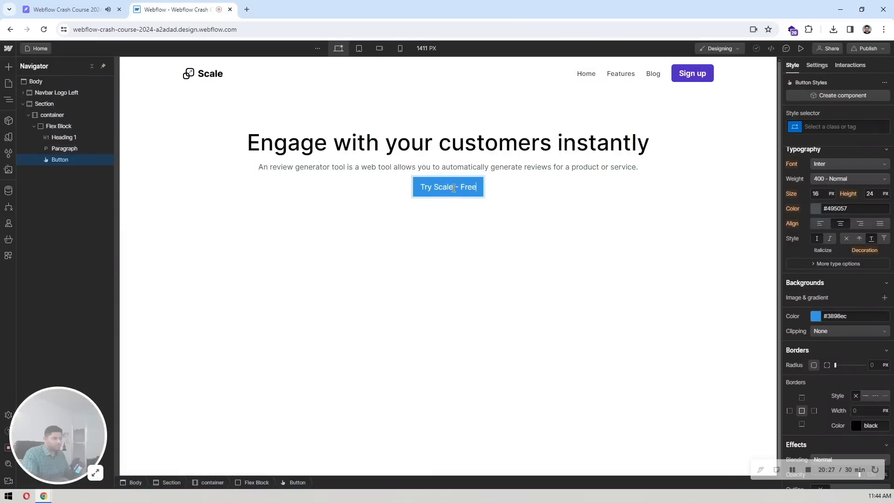
{"action": "left_click", "coordinate": [441, 230]}
Apply the existing Button class with the Large combo class to the hero button
{"action": "left_click", "coordinate": [442, 187]}
{"action": "left_click", "coordinate": [854, 127]}
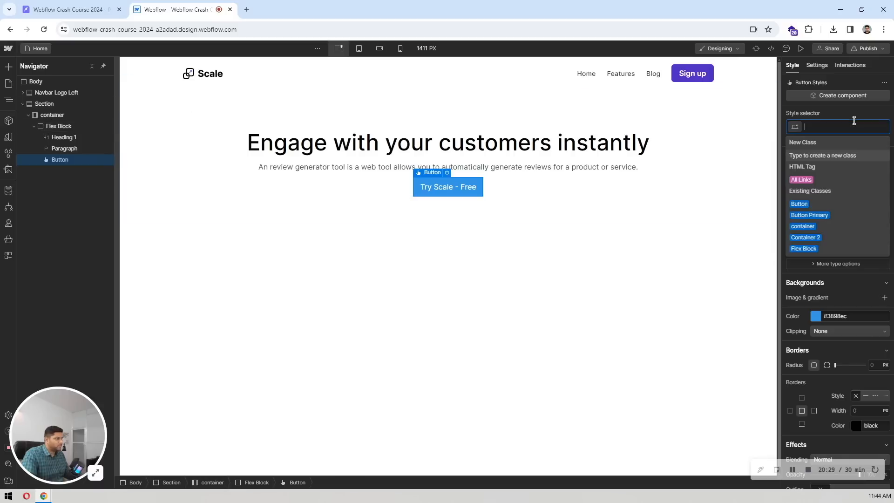
{"action": "left_click", "coordinate": [796, 204]}
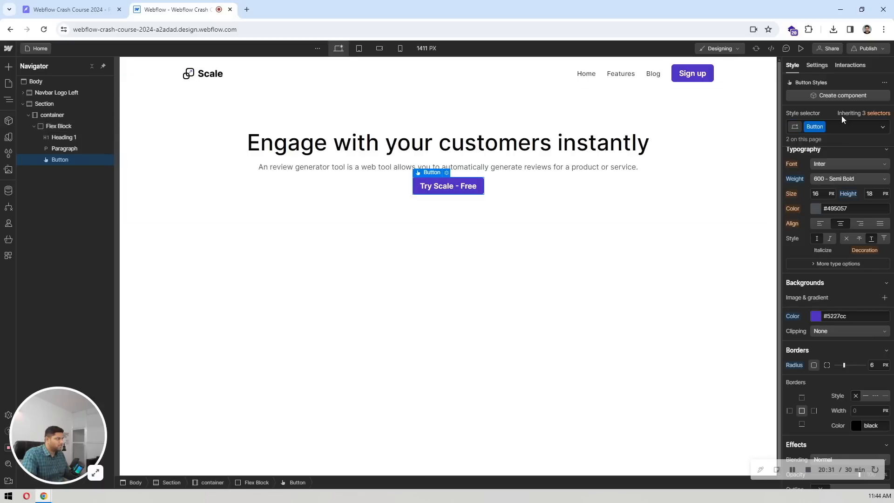
{"action": "left_click", "coordinate": [839, 126]}
{"action": "key", "text": "Escape"}
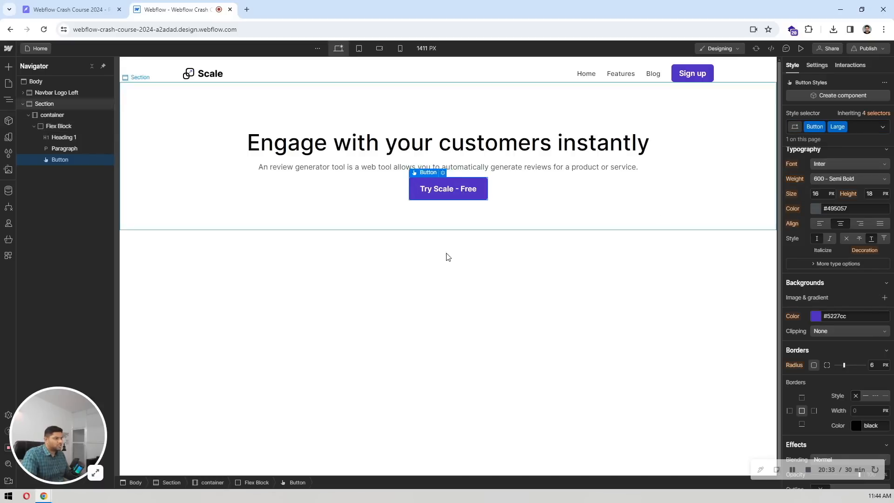
{"action": "left_click", "coordinate": [440, 257]}
Examine the spacing of the hero heading, paragraph and button in Pixso, and return to Webflow
{"action": "left_click", "coordinate": [99, 5]}
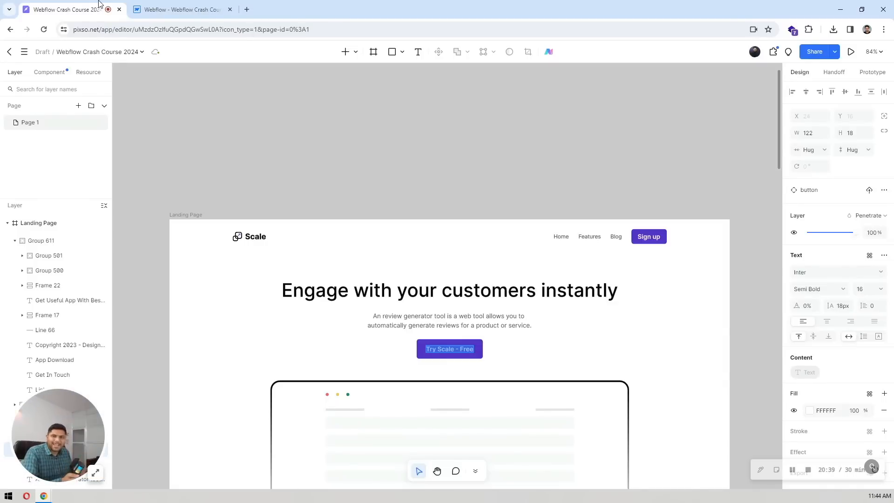
{"action": "left_click", "coordinate": [170, 5]}
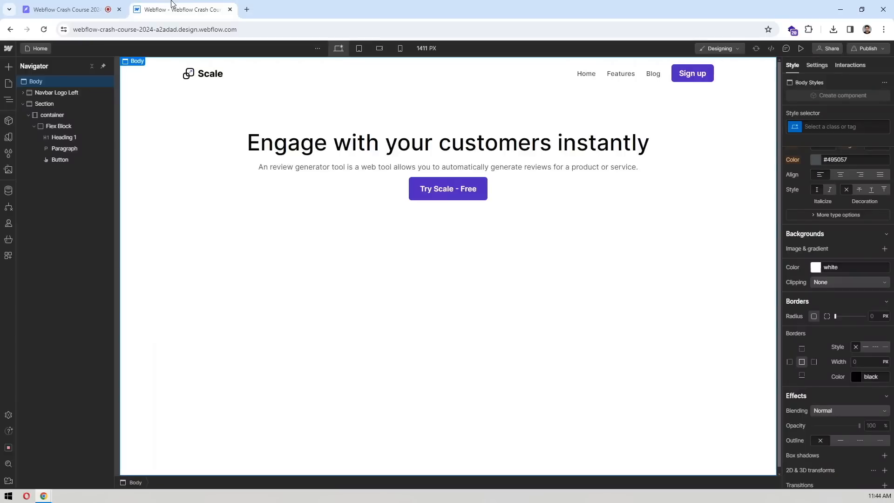
{"action": "left_click", "coordinate": [111, 5]}
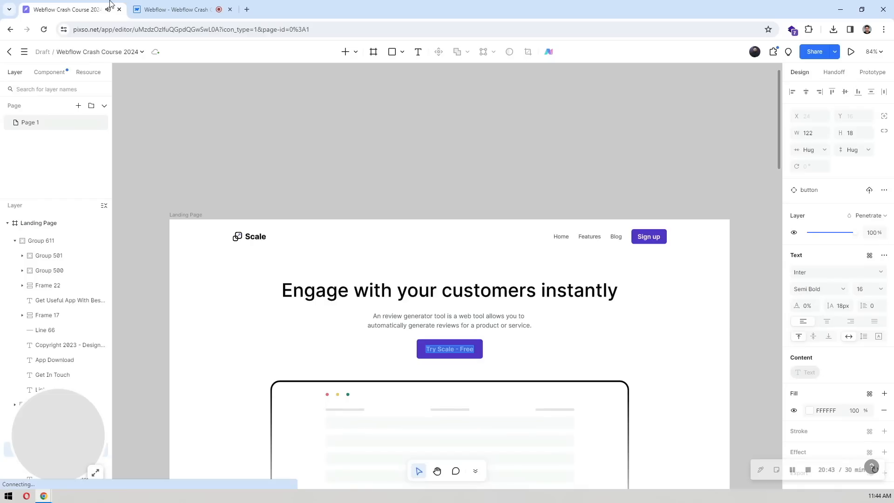
{"action": "scroll", "coordinate": [534, 146], "scroll_direction": "down", "scroll_amount": 3}
{"action": "left_click", "coordinate": [703, 196]}
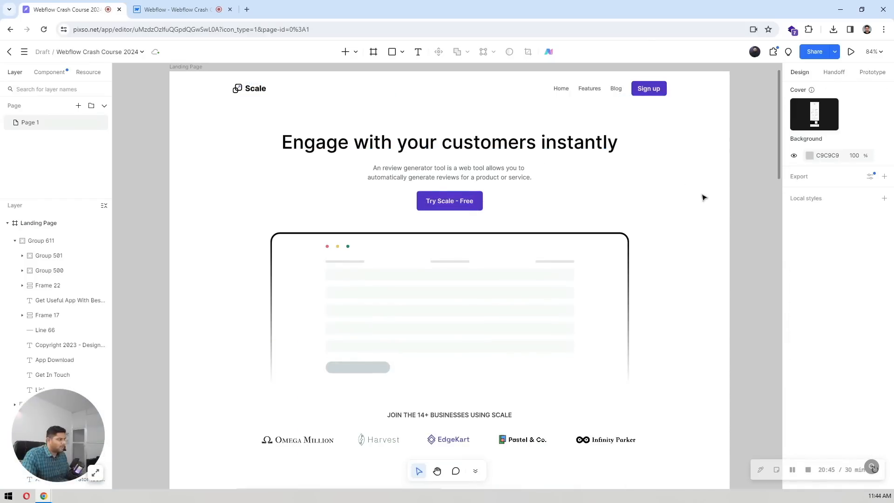
{"action": "left_click_drag", "start_coordinate": [680, 183], "coordinate": [702, 202]}
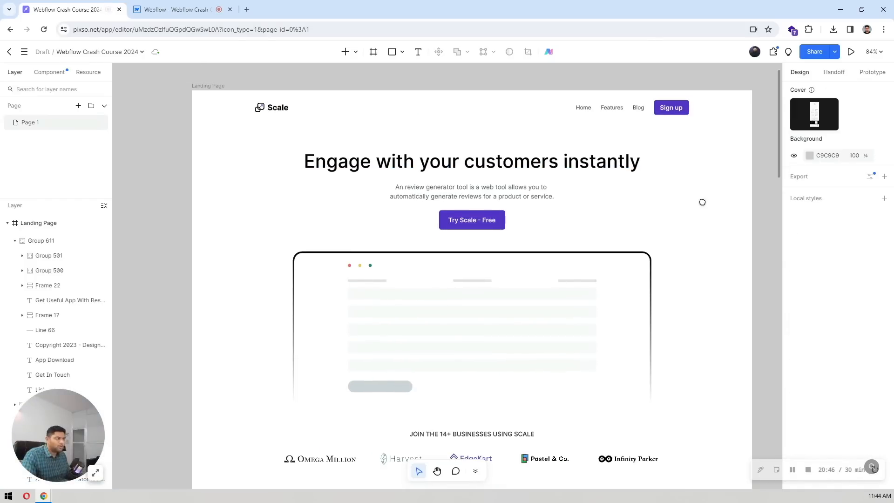
{"action": "double_click", "coordinate": [477, 200]}
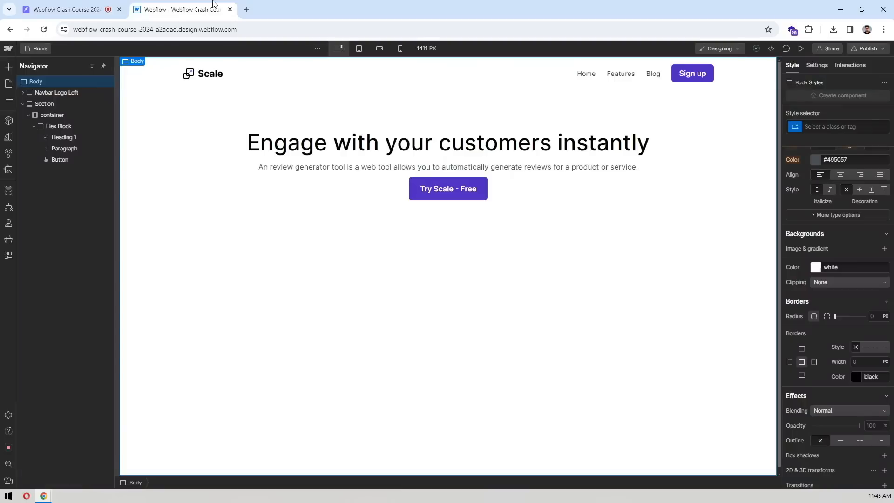
{"action": "key", "text": "ctrl+Tab"}
Unlock the Flex Block's gap and set its row gap to 24 px
{"action": "left_click", "coordinate": [250, 175]}
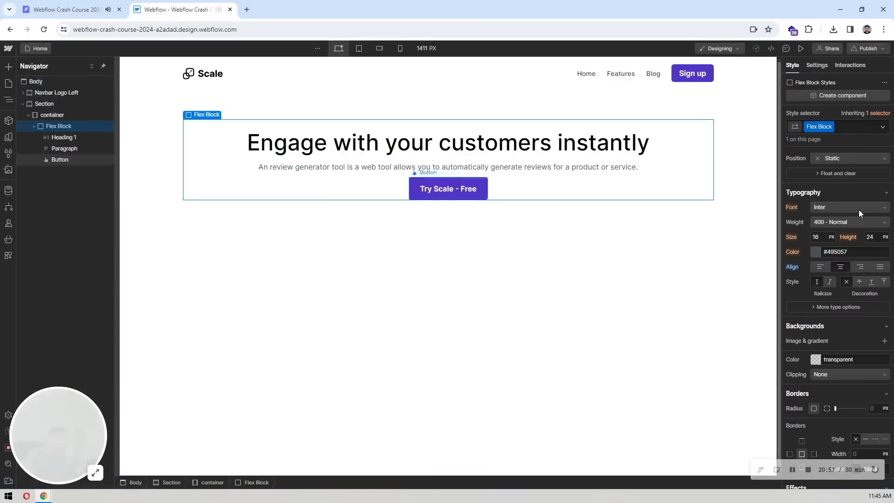
{"action": "scroll", "coordinate": [837, 200], "scroll_direction": "up", "scroll_amount": 1}
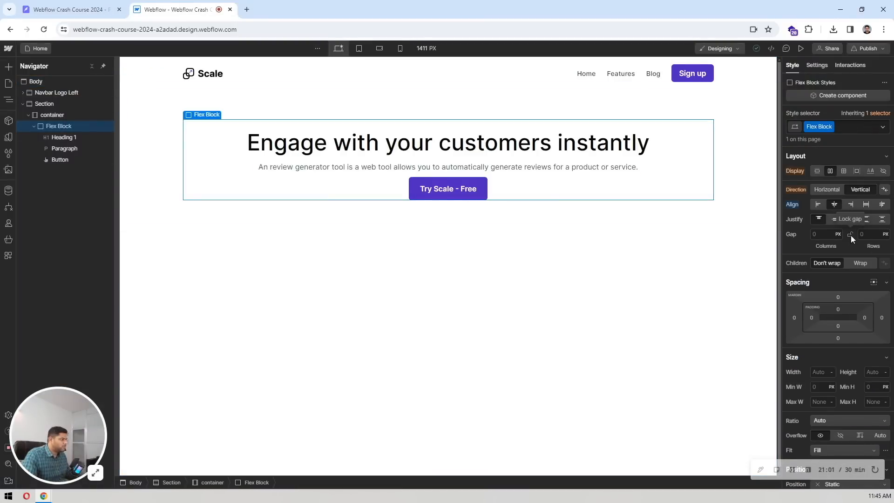
{"action": "left_click", "coordinate": [870, 235]}
{"action": "type", "text": "2"}
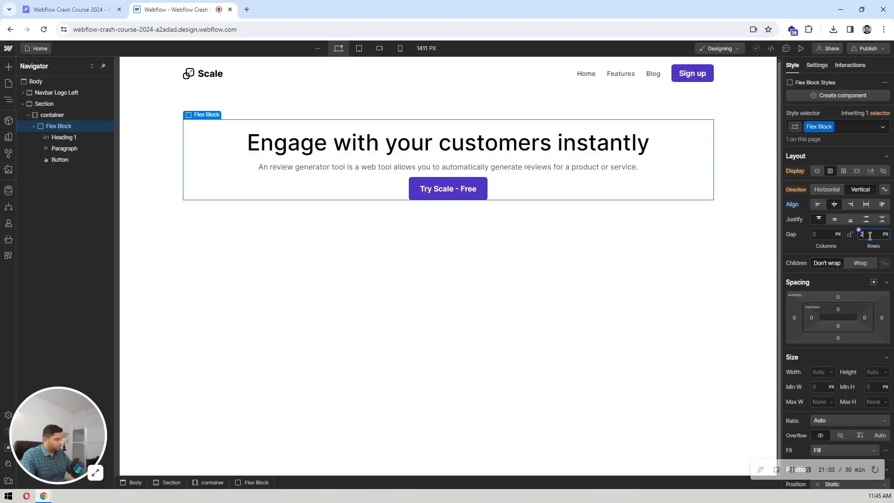
{"action": "type", "text": "4"}
{"action": "key", "text": "Return"}
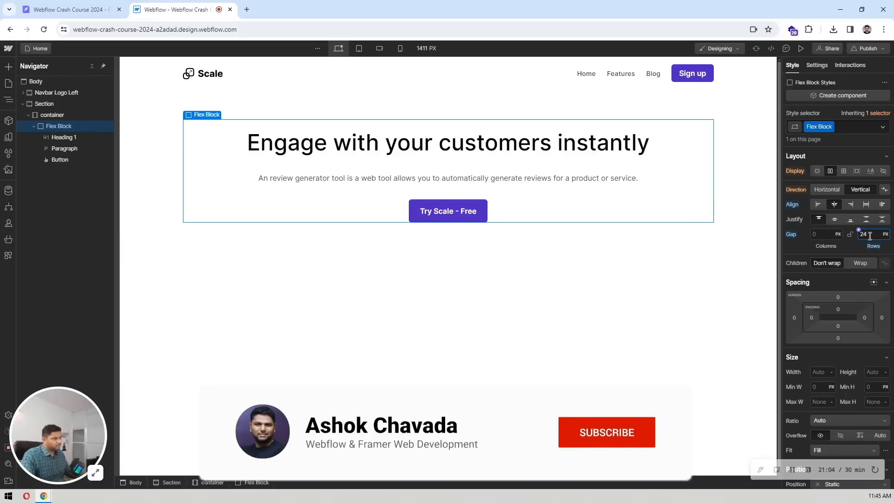
Set the hero heading's top and bottom margins to 0
{"action": "left_click", "coordinate": [437, 148]}
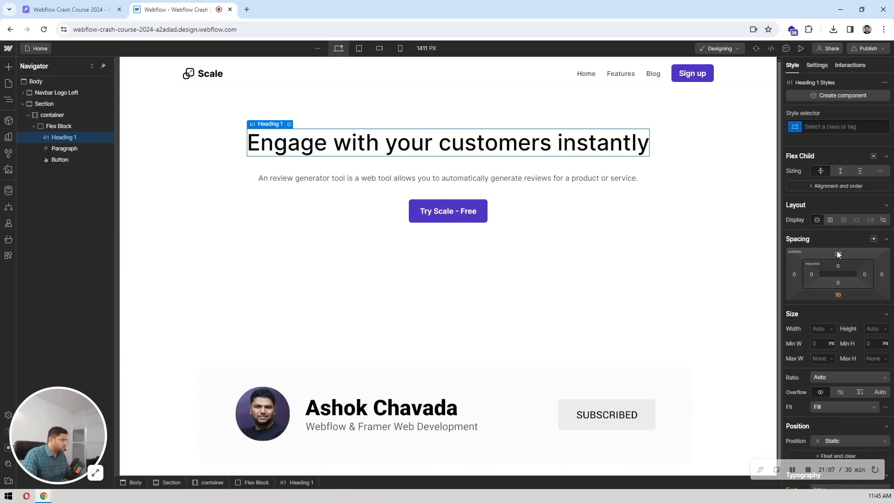
{"action": "left_click", "coordinate": [838, 254]}
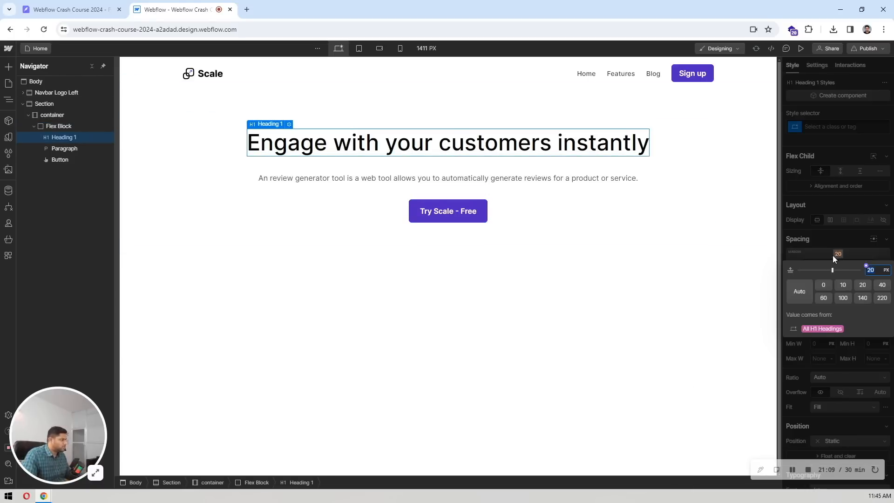
{"action": "left_click", "coordinate": [823, 285]}
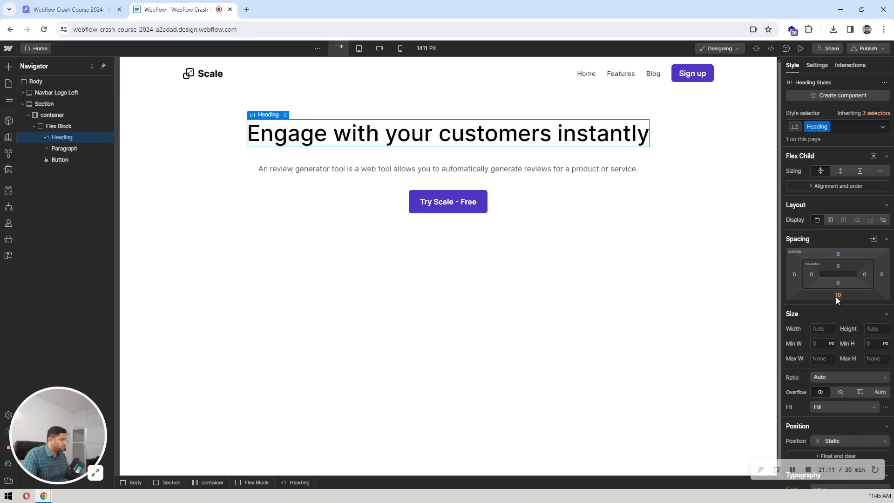
{"action": "left_click", "coordinate": [836, 295]}
{"action": "left_click", "coordinate": [823, 326]}
{"action": "left_click", "coordinate": [601, 195]}
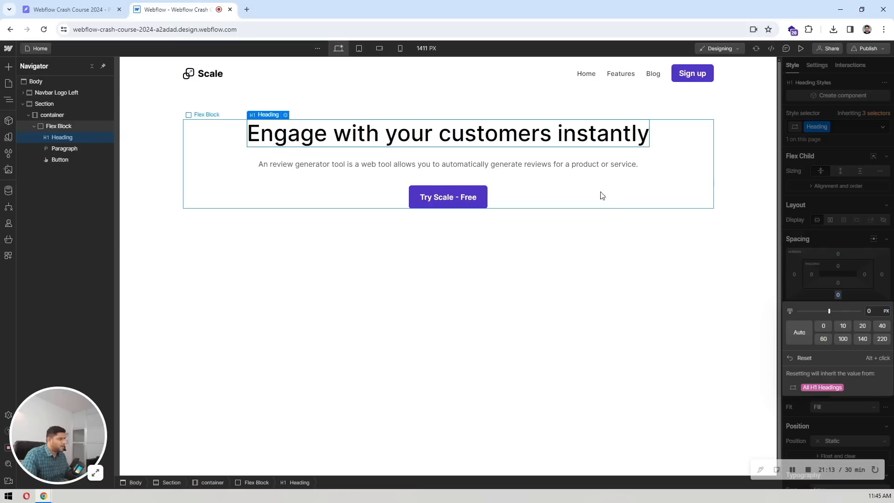
Set the hero paragraph's bottom margin to 0
{"action": "left_click", "coordinate": [555, 148]}
{"action": "left_click", "coordinate": [557, 154]}
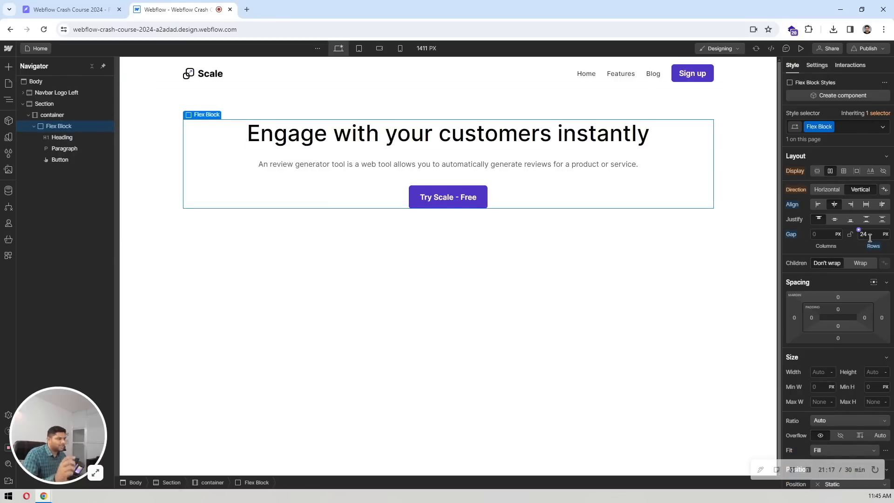
{"action": "left_click", "coordinate": [521, 164]}
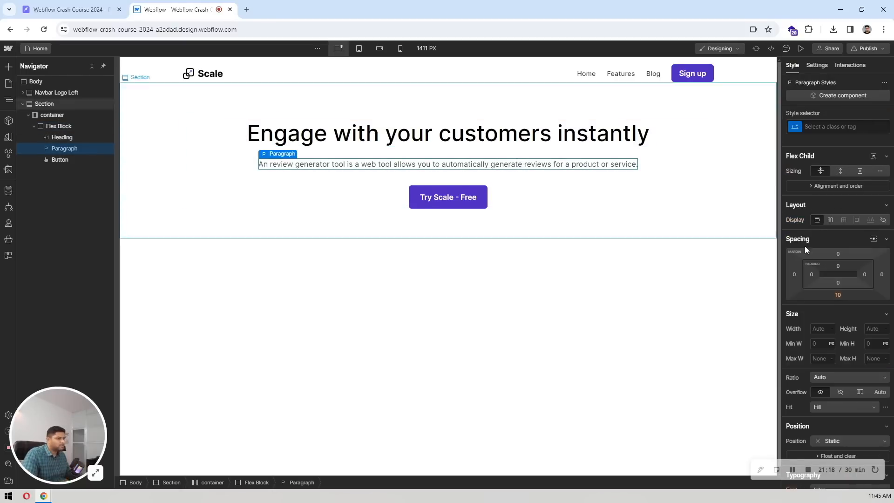
{"action": "left_click", "coordinate": [838, 295]}
{"action": "left_click", "coordinate": [831, 325]}
{"action": "left_click", "coordinate": [838, 296]}
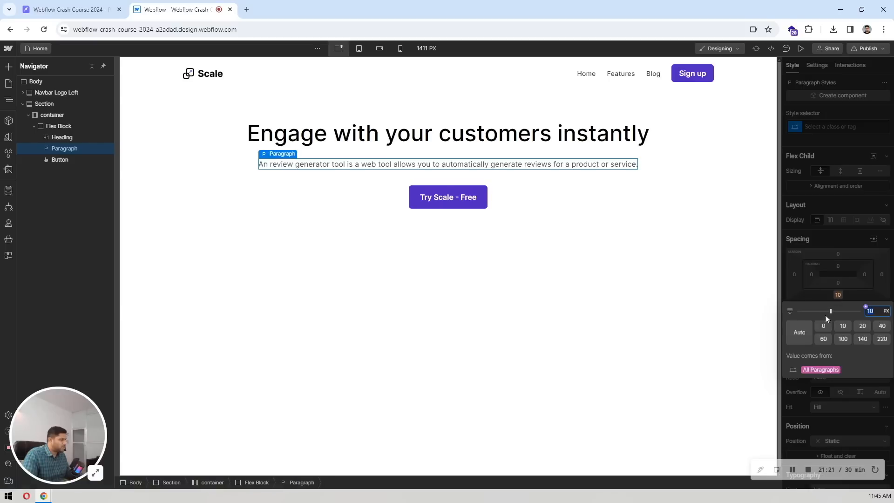
{"action": "left_click", "coordinate": [820, 326]}
{"action": "left_click", "coordinate": [554, 265]}
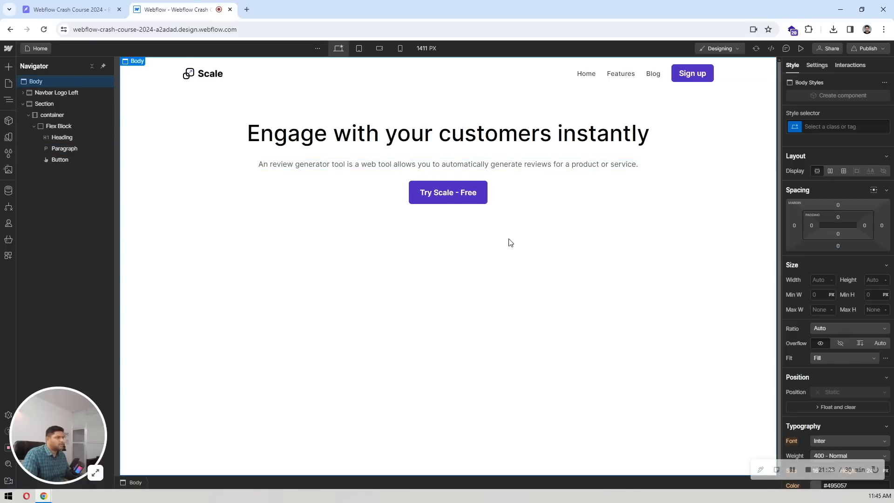
Check the hero paragraph's width in the Pixso design and set its maximum width in Webflow to 451 px
{"action": "left_click", "coordinate": [200, 158]}
{"action": "left_click", "coordinate": [383, 167]}
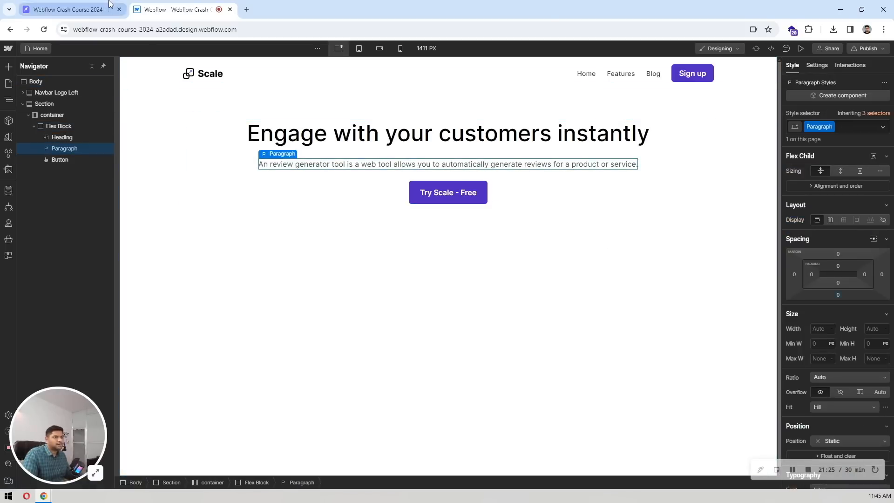
{"action": "left_click", "coordinate": [110, 7]}
{"action": "left_click", "coordinate": [611, 217]}
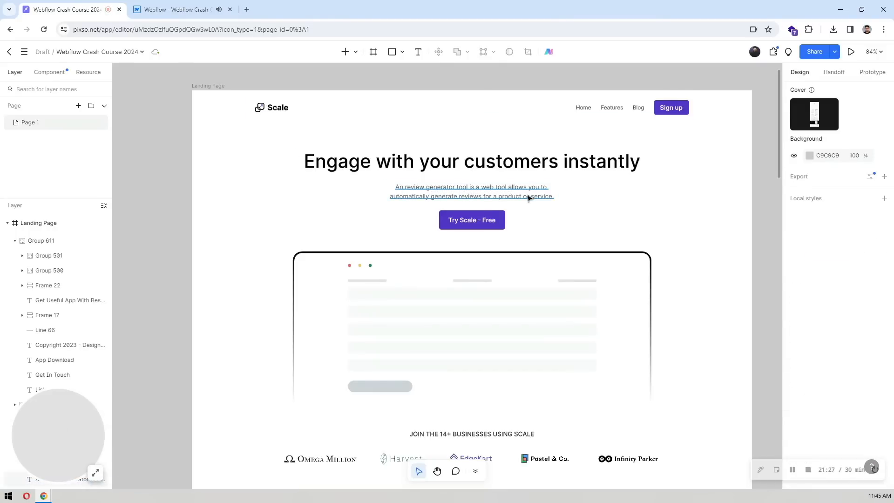
{"action": "left_click", "coordinate": [530, 199]}
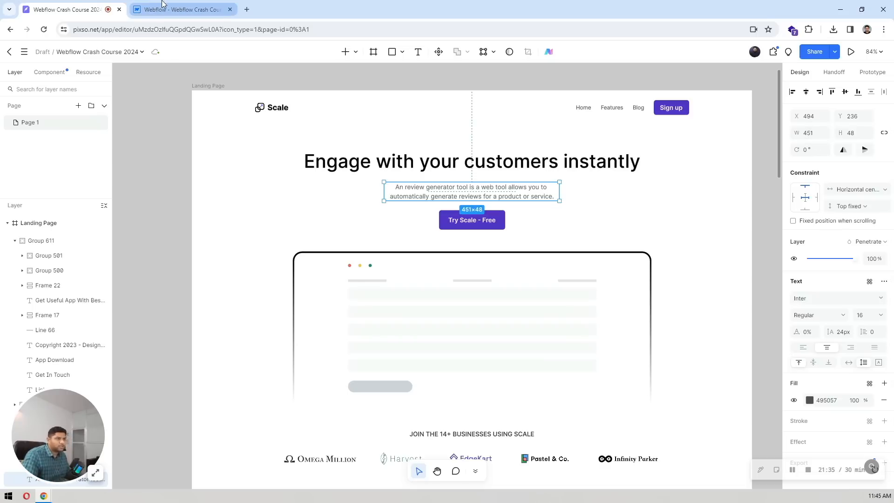
{"action": "left_click", "coordinate": [181, 9]}
{"action": "left_click", "coordinate": [99, 6]}
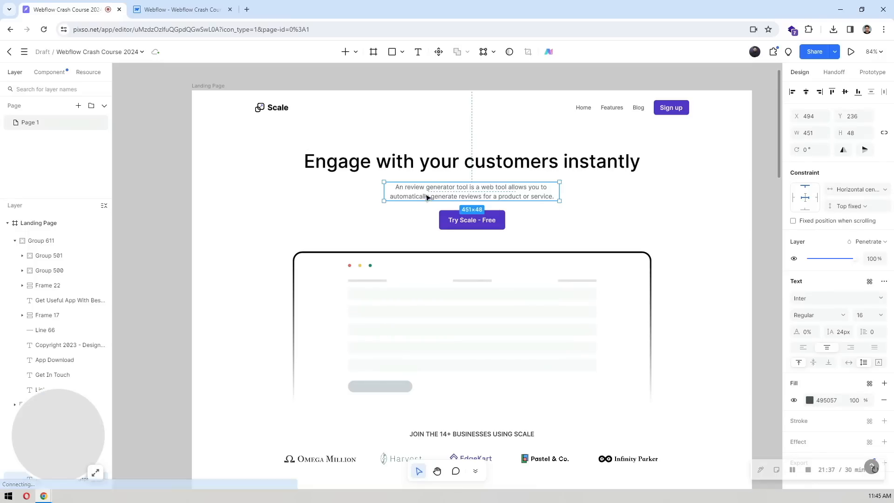
{"action": "left_click", "coordinate": [182, 9]}
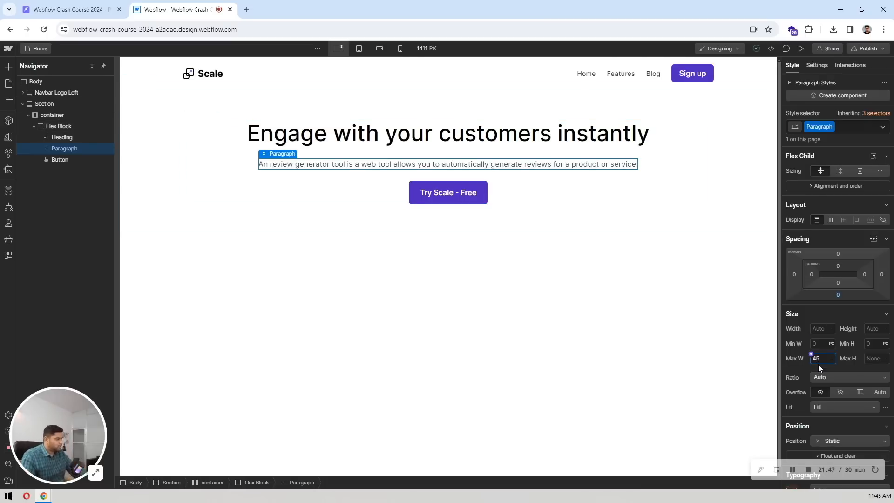
{"action": "key", "text": "Return"}
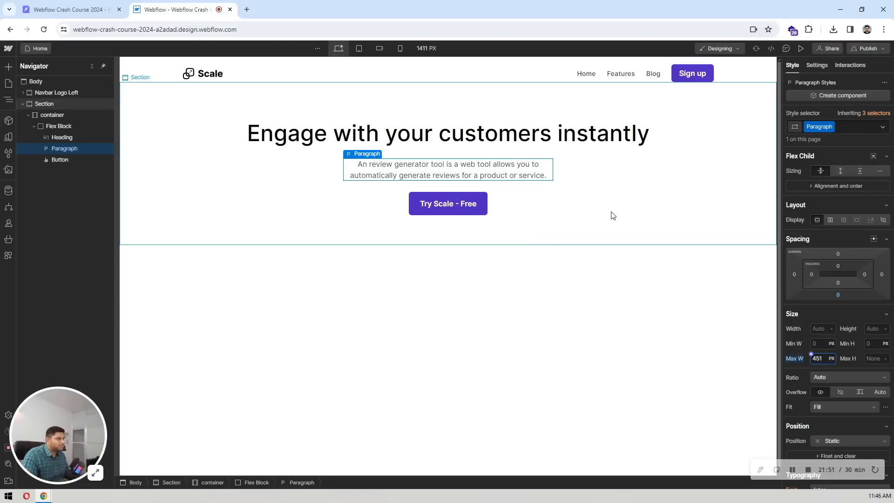
Review the style settings of the hero Flex Block and paragraph, and briefly preview the page
{"action": "left_click", "coordinate": [618, 180]}
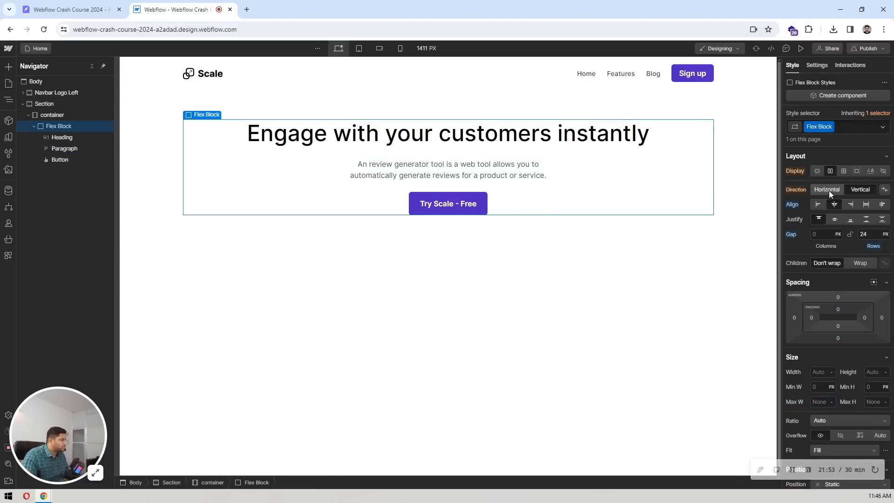
{"action": "left_click", "coordinate": [376, 176]}
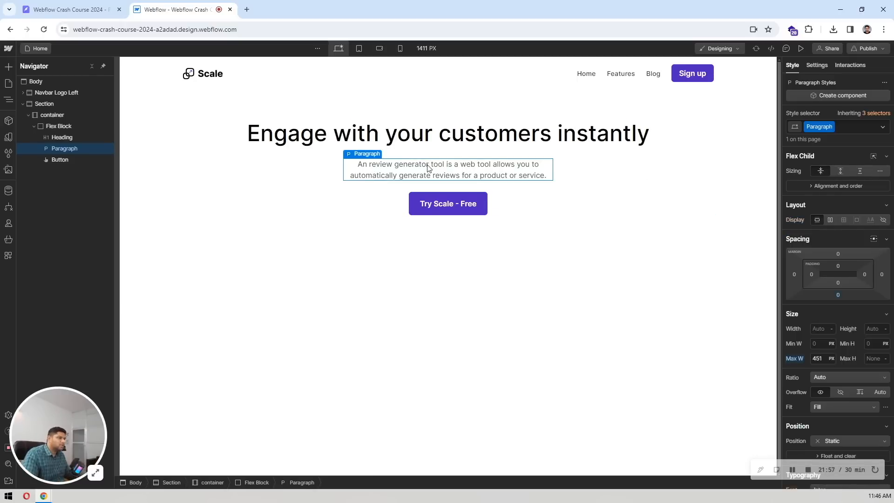
{"action": "left_click", "coordinate": [647, 175]}
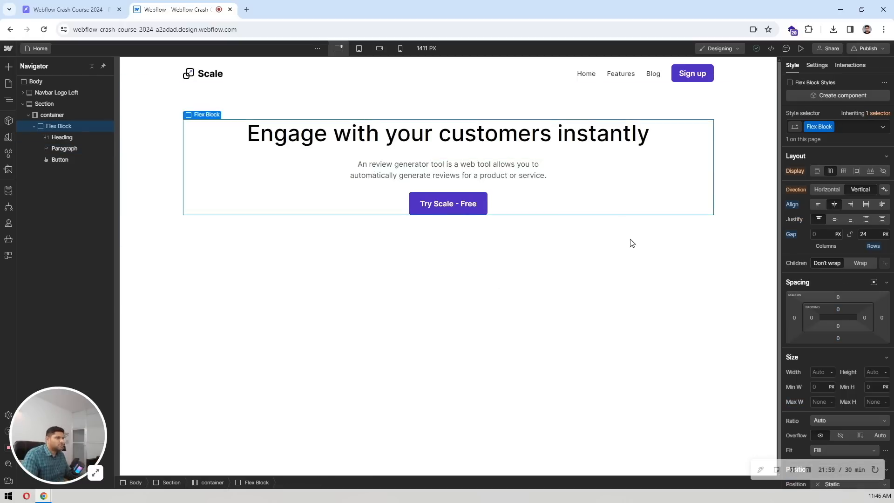
{"action": "left_click", "coordinate": [630, 244]}
{"action": "left_click", "coordinate": [800, 48]}
{"action": "left_click", "coordinate": [802, 48]}
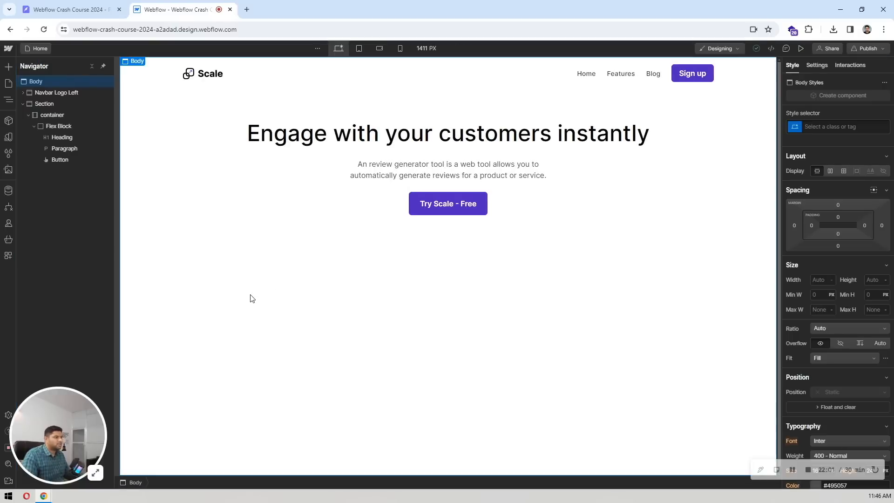
Preview the page and compare its navbar and hero section with the landing page design in Pixso
{"action": "left_click", "coordinate": [802, 49]}
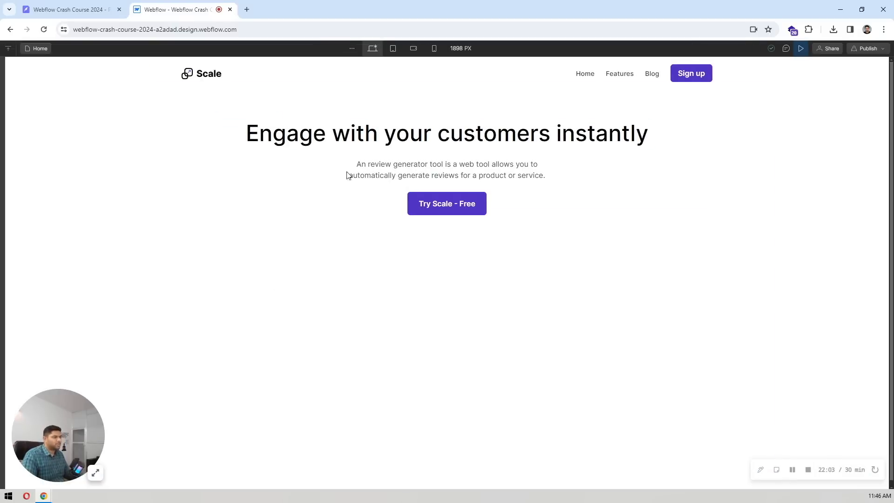
{"action": "left_click", "coordinate": [97, 4]}
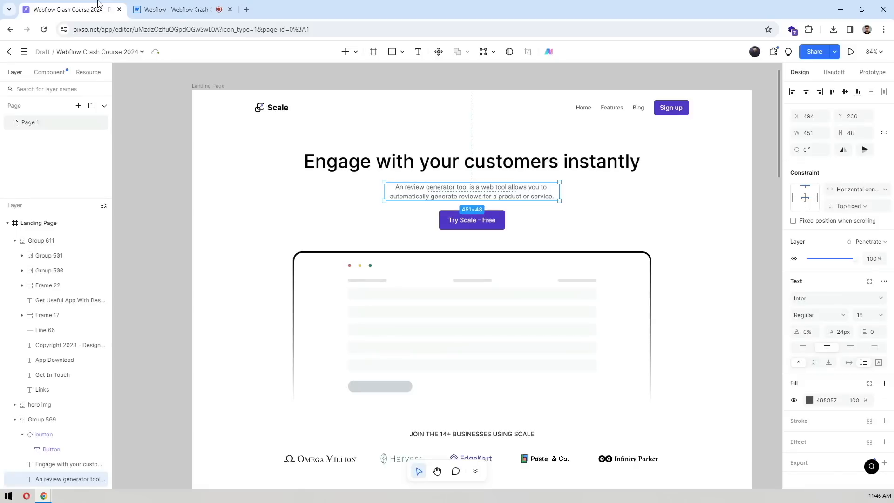
{"action": "left_click", "coordinate": [173, 9]}
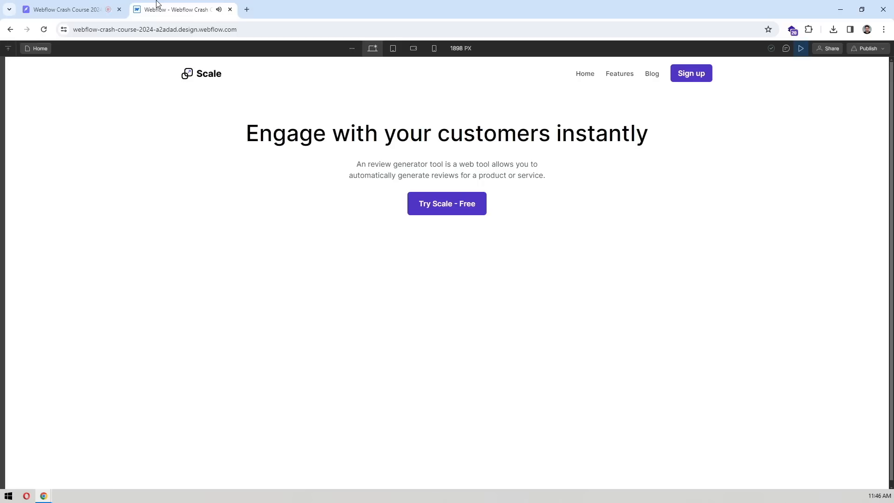
{"action": "left_click", "coordinate": [91, 4]}
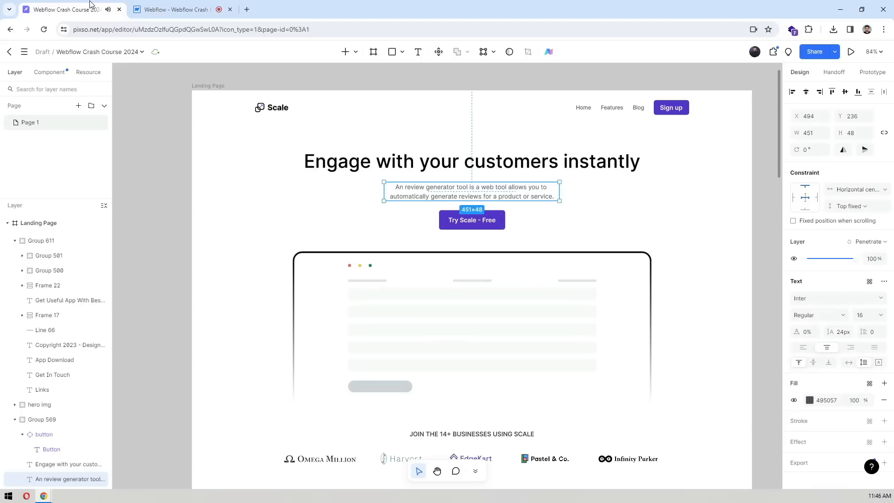
{"action": "left_click", "coordinate": [160, 4]}
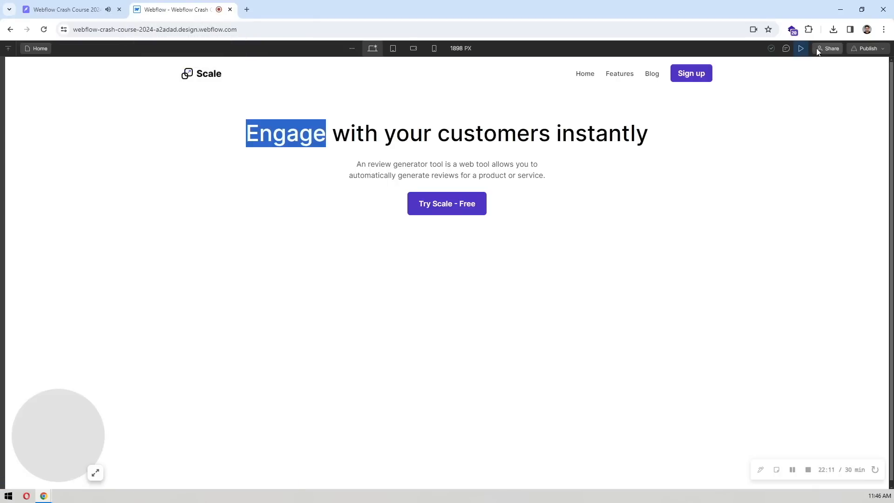
{"action": "left_click", "coordinate": [803, 48]}
{"action": "left_click", "coordinate": [235, 207]}
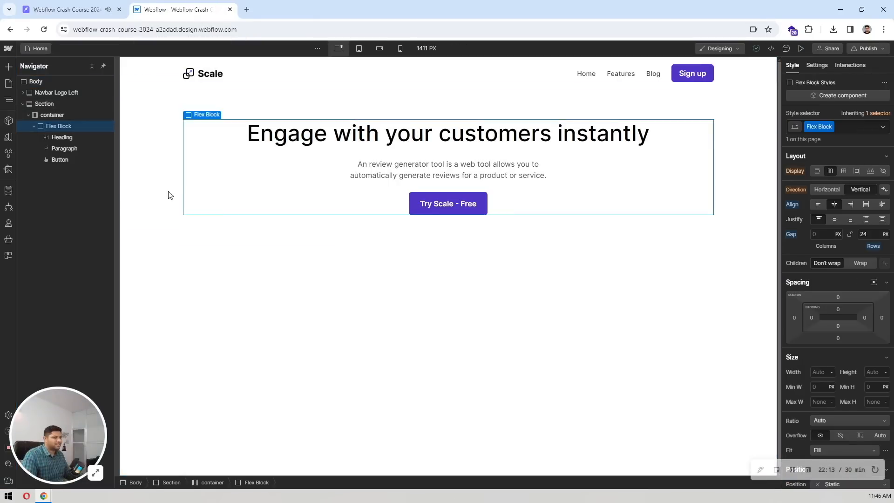
{"action": "left_click", "coordinate": [153, 184]}
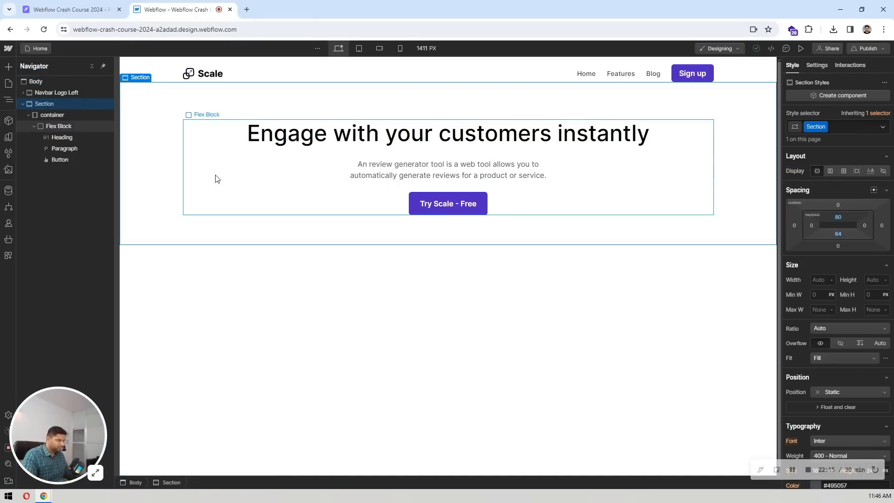
Measure the spacing around the logo and menu frame inside the navbar of the Pixso design
{"action": "scroll", "coordinate": [205, 180], "scroll_direction": "down", "scroll_amount": 1}
{"action": "left_click", "coordinate": [93, 8]}
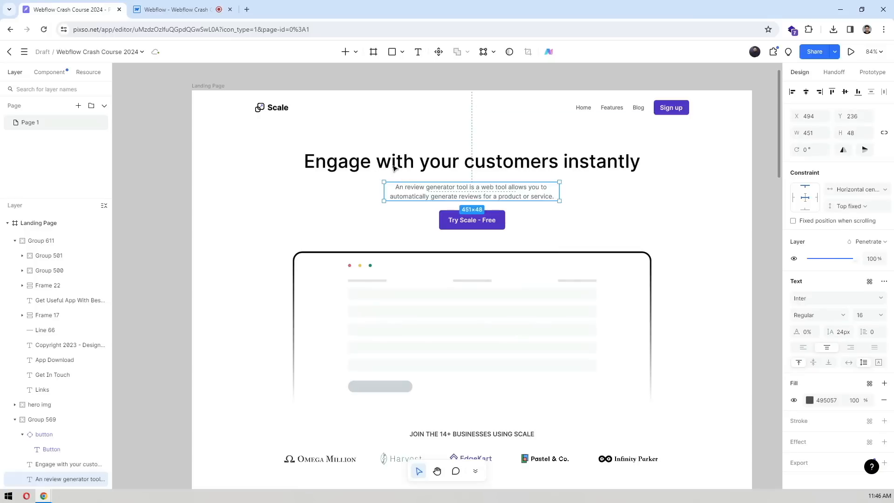
{"action": "left_click", "coordinate": [274, 112]}
{"action": "left_click", "coordinate": [274, 110]}
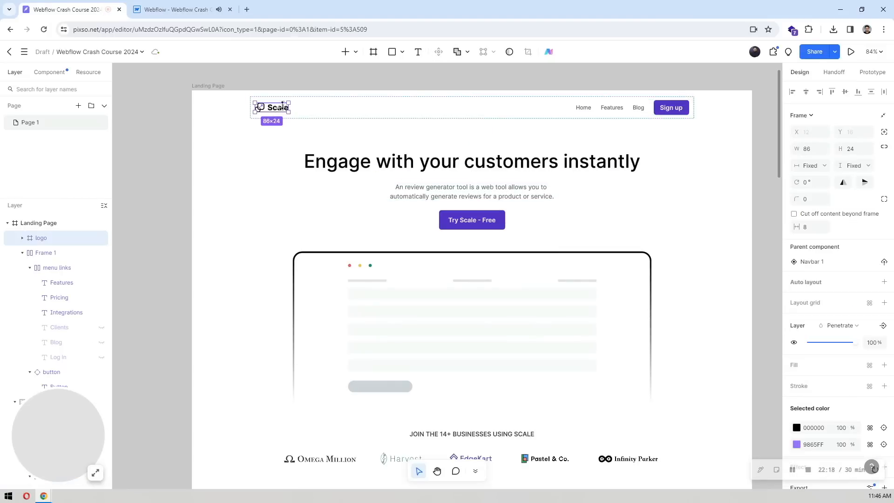
{"action": "left_click", "coordinate": [677, 105]}
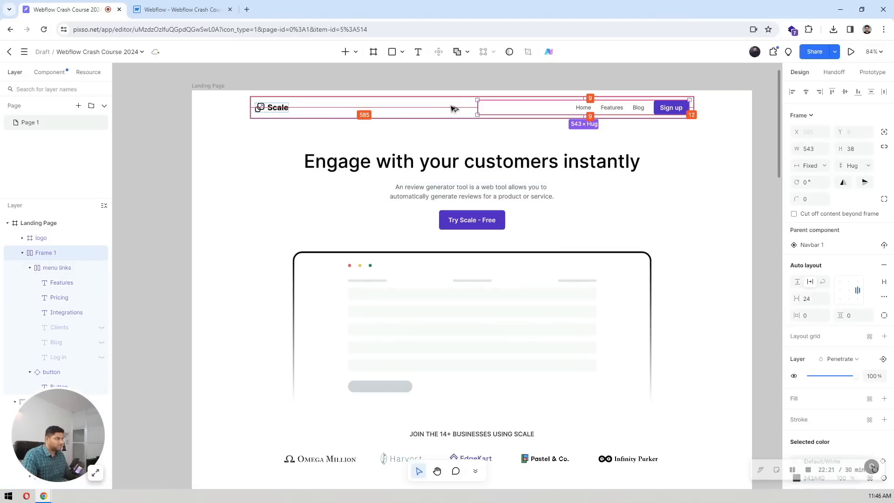
{"action": "left_click", "coordinate": [200, 9]}
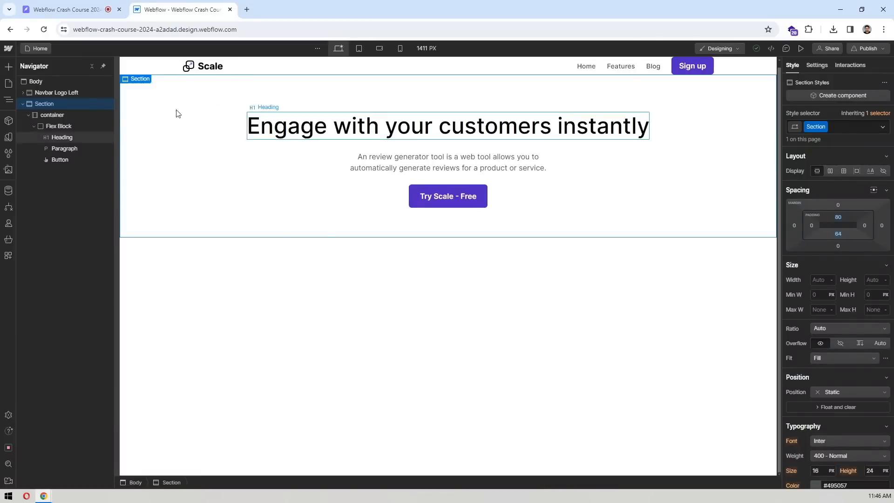
Set the Navbar's top and bottom padding to 9 px in Webflow
{"action": "left_click", "coordinate": [145, 72]}
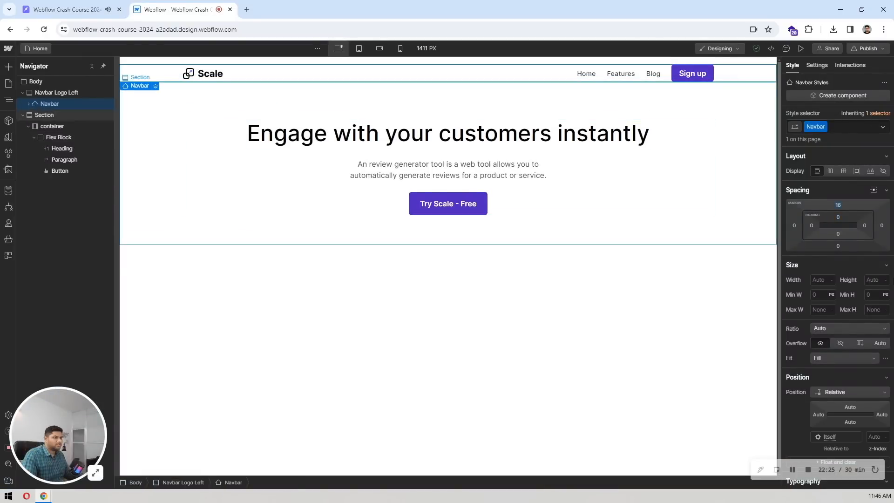
{"action": "double_click", "coordinate": [839, 217]}
{"action": "left_click", "coordinate": [840, 216]}
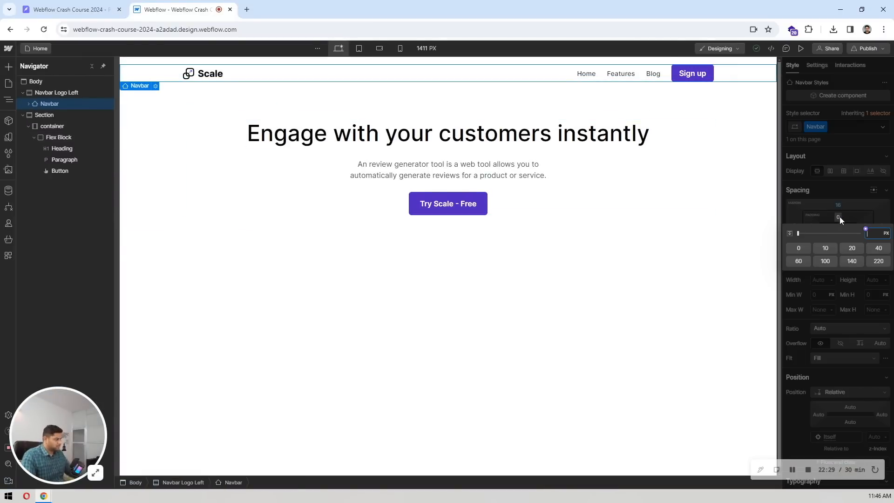
{"action": "type", "text": "9"}
{"action": "key", "text": "Return"}
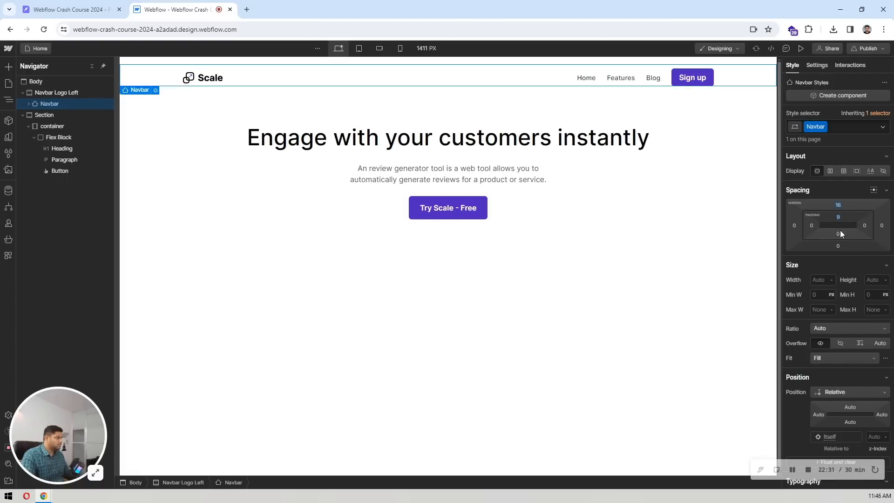
{"action": "left_click", "coordinate": [838, 231]}
{"action": "type", "text": "9"}
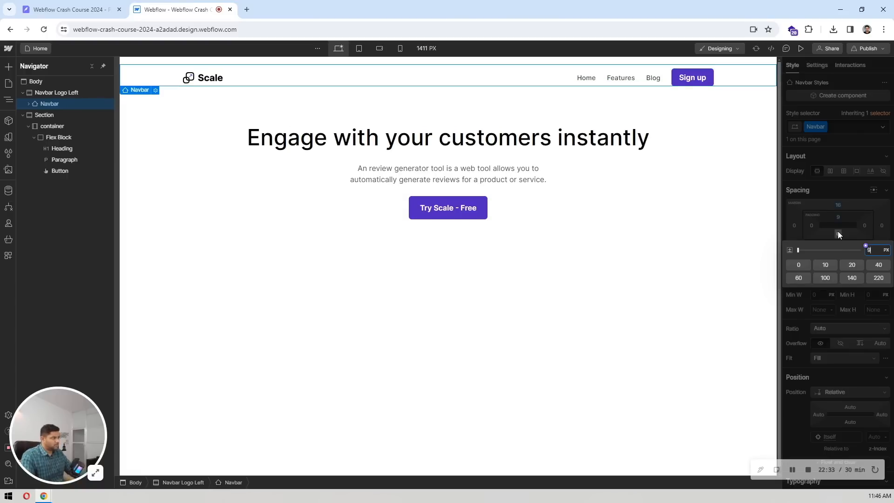
{"action": "key", "text": "Return"}
{"action": "left_click", "coordinate": [585, 281]}
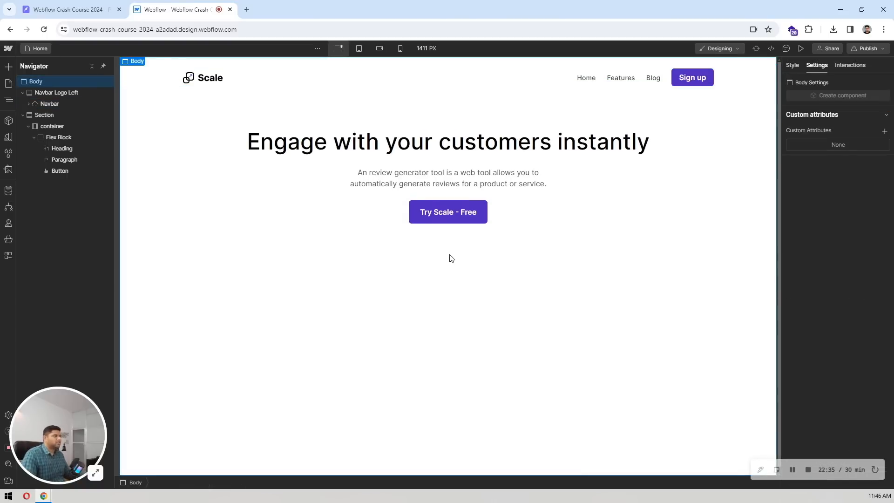
Compare the page's navbar and hero section with the Pixso design, including the image below the hero button
{"action": "left_click", "coordinate": [69, 9]}
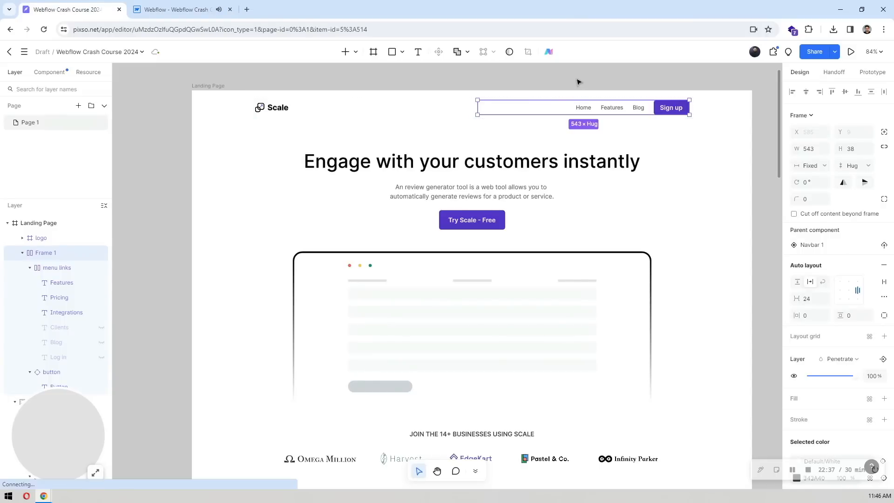
{"action": "left_click", "coordinate": [577, 82]}
{"action": "left_click", "coordinate": [173, 10]}
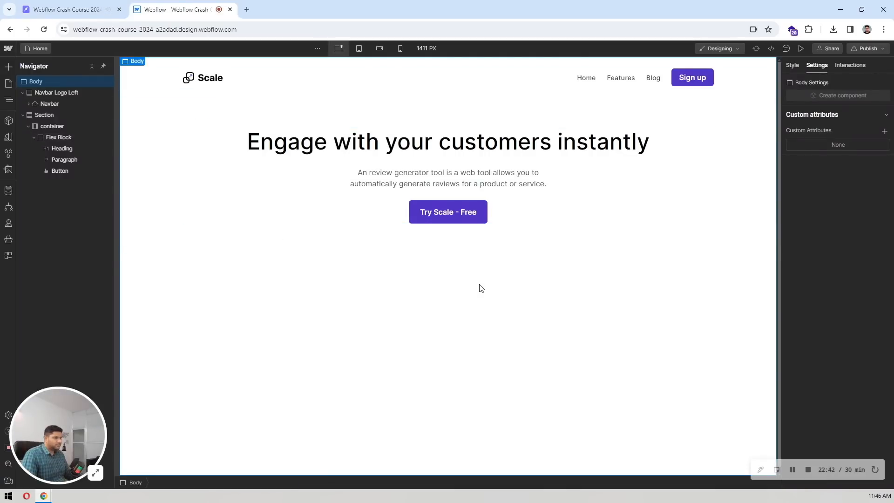
{"action": "left_click", "coordinate": [167, 127]}
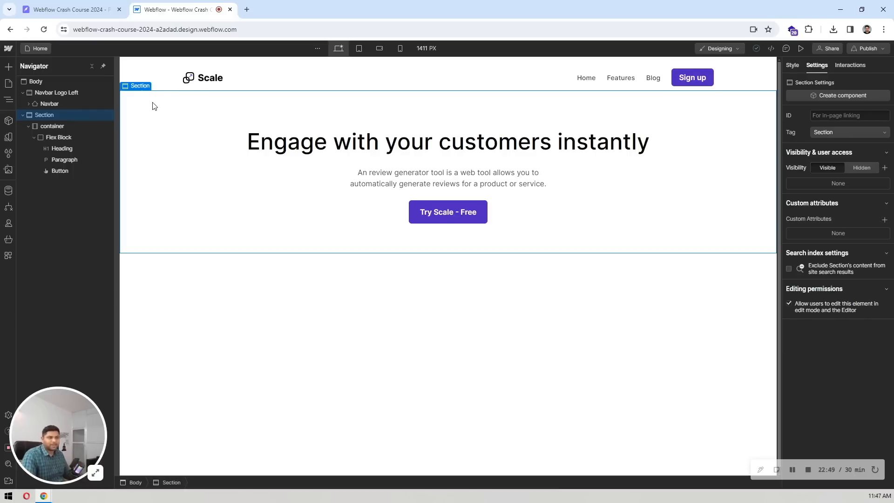
{"action": "left_click", "coordinate": [192, 137]}
{"action": "left_click", "coordinate": [169, 108]}
{"action": "left_click", "coordinate": [92, 6]}
{"action": "scroll", "coordinate": [307, 163], "scroll_direction": "down", "scroll_amount": 1}
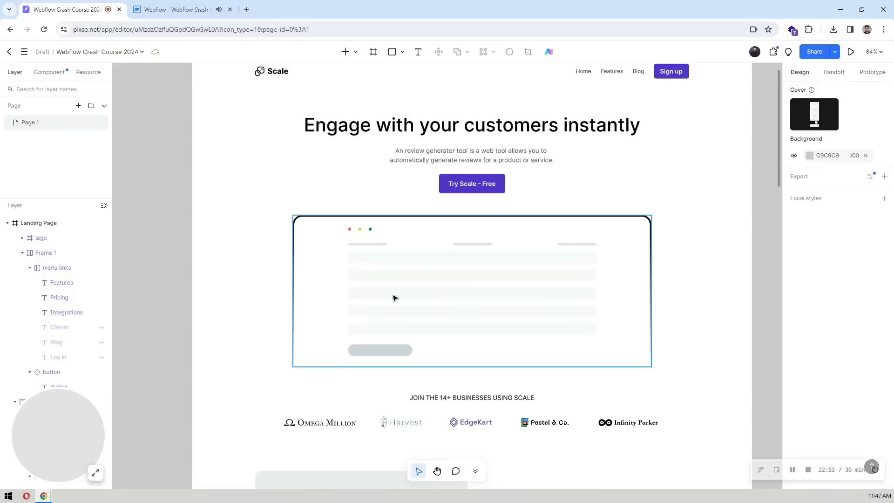
{"action": "left_click", "coordinate": [176, 9]}
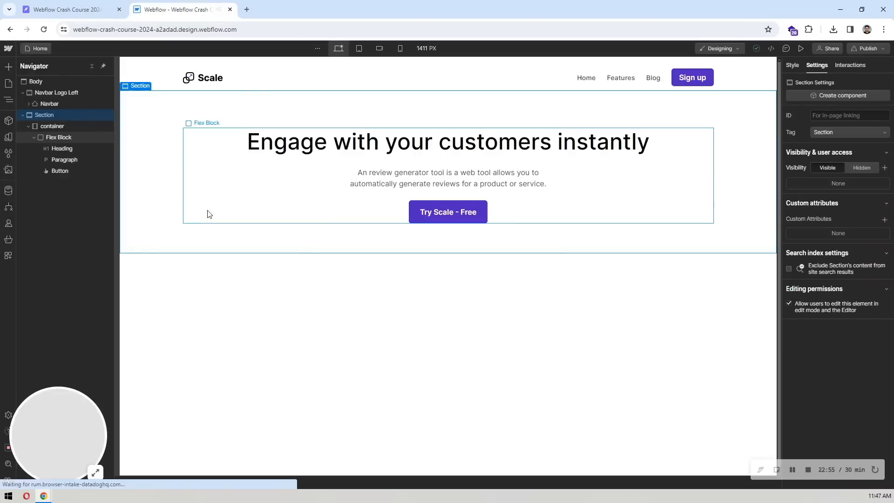
Add a V Flex block inside the hero section's container, below the existing flex block
{"action": "left_click", "coordinate": [190, 218]}
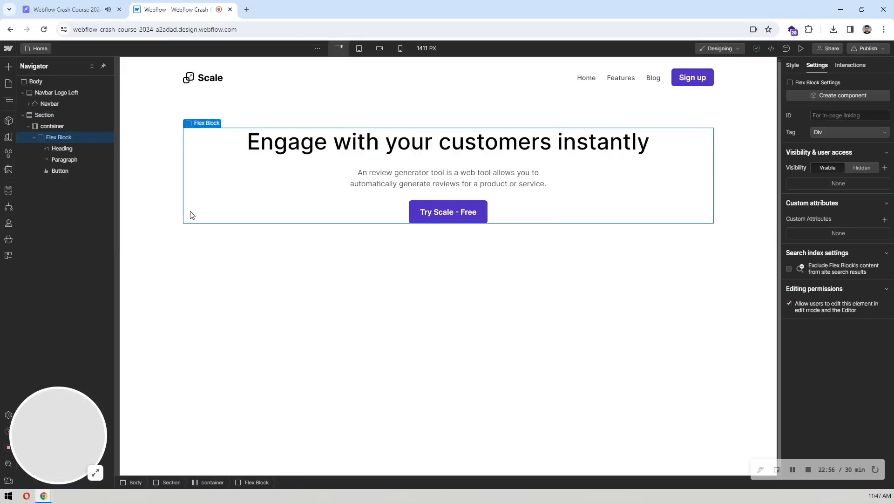
{"action": "left_click", "coordinate": [34, 138]}
{"action": "left_click", "coordinate": [58, 130]}
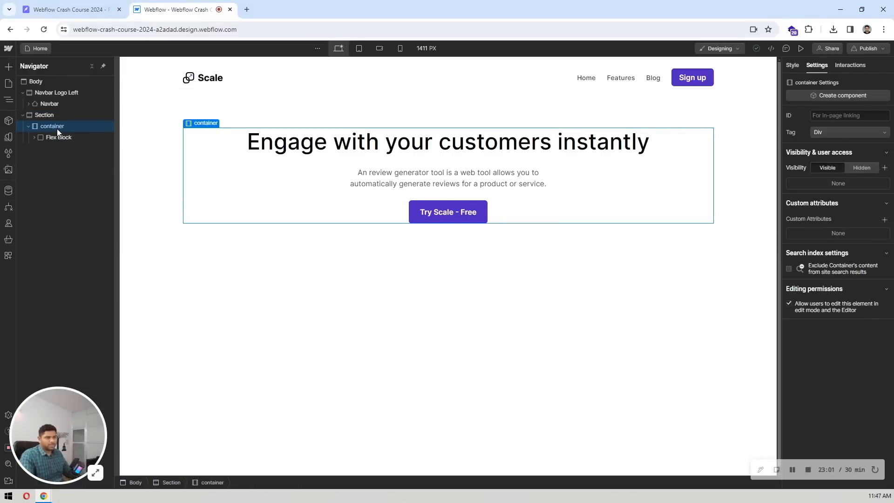
{"action": "left_click", "coordinate": [9, 67]}
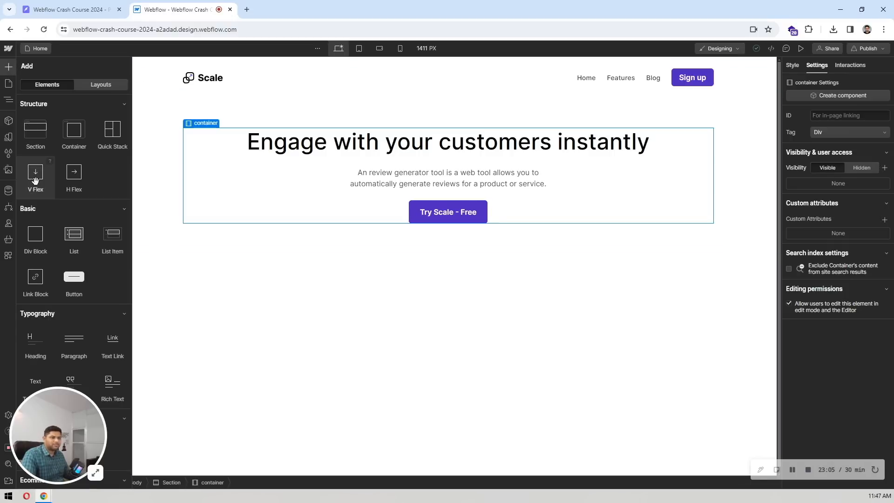
{"action": "left_click_drag", "start_coordinate": [39, 181], "coordinate": [113, 150]}
{"action": "left_click_drag", "start_coordinate": [69, 136], "coordinate": [68, 153]}
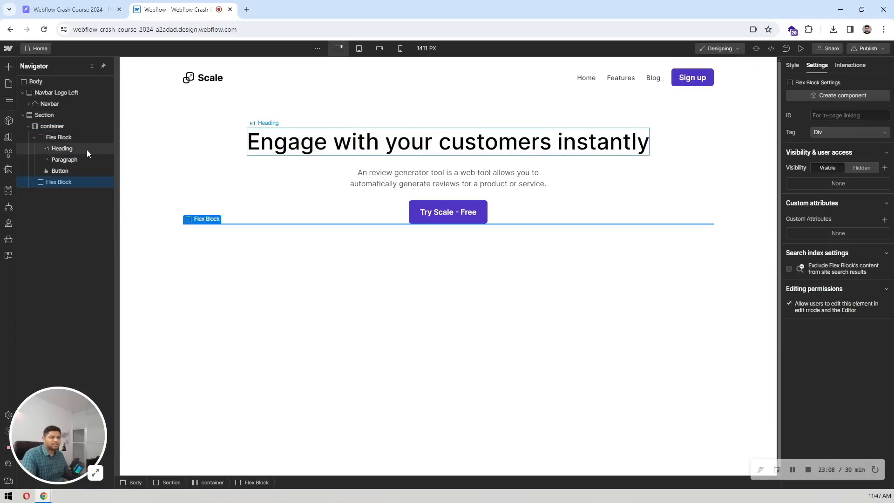
Insert an Image element inside the empty second flex block of the container
{"action": "left_click", "coordinate": [34, 138]}
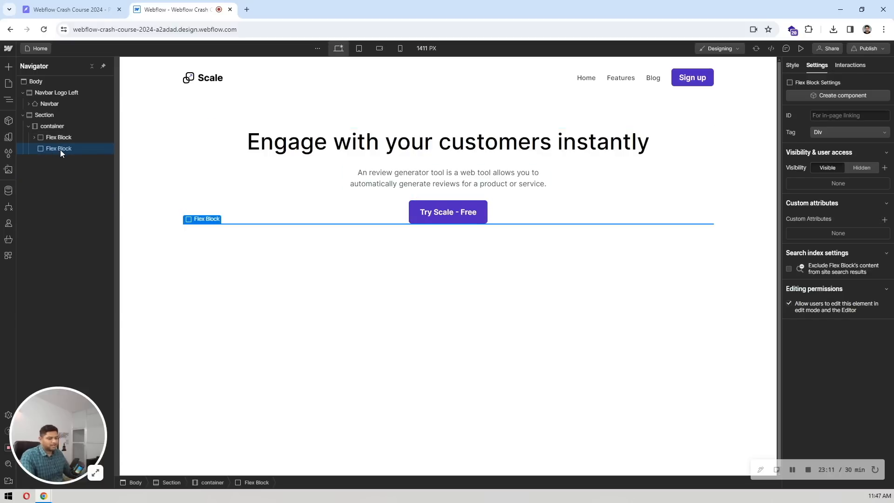
{"action": "key", "text": "ctrl+k"}
{"action": "type", "text": "ima"}
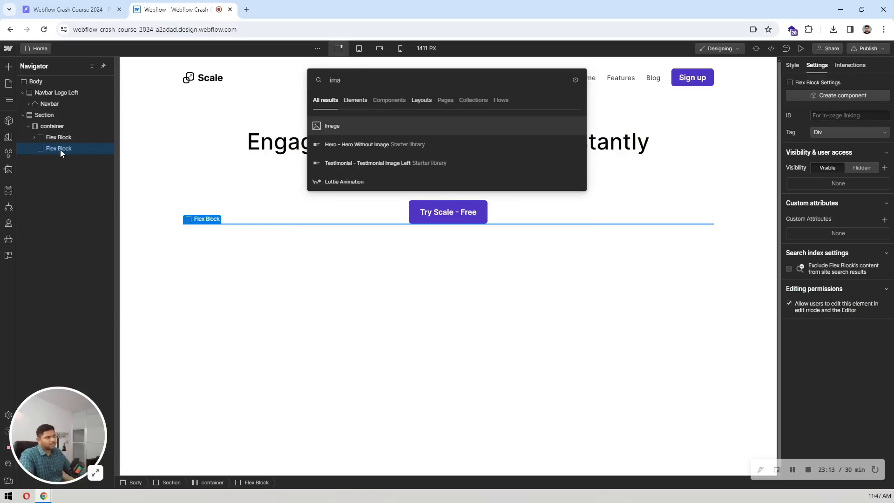
{"action": "key", "text": "Return"}
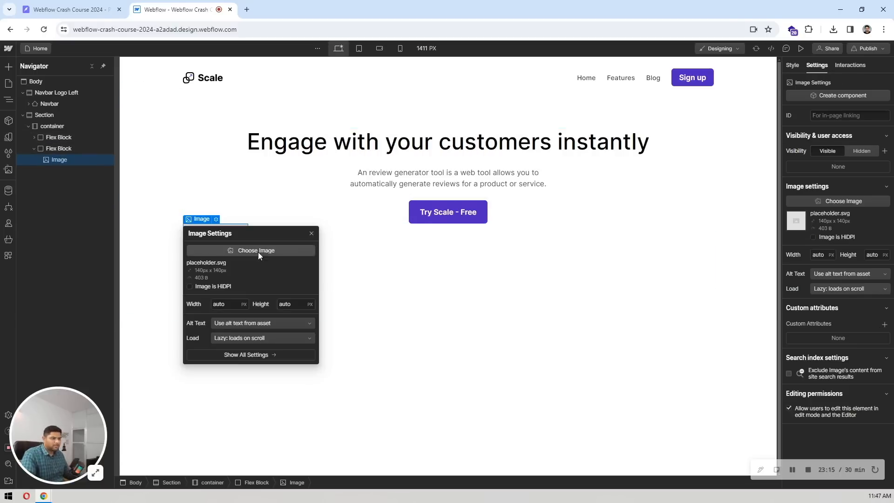
Use the hero img.png asset as the source of the placeholder image
{"action": "left_click", "coordinate": [274, 251]}
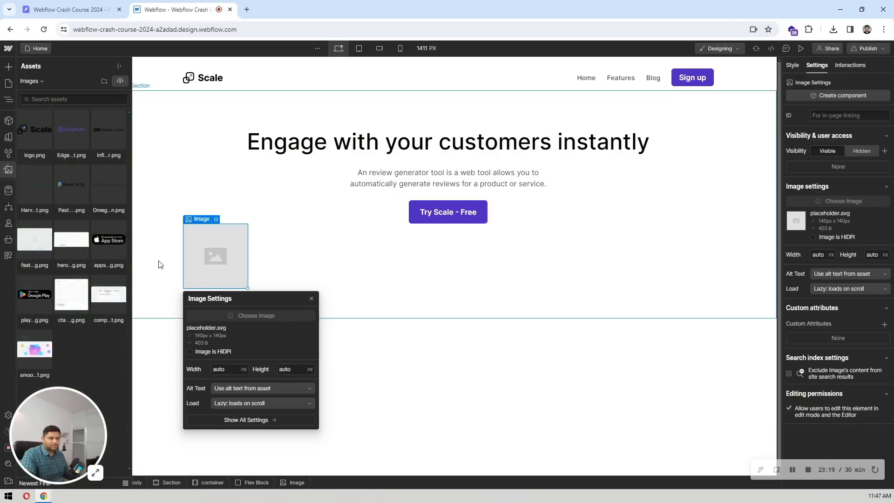
{"action": "left_click", "coordinate": [102, 255]}
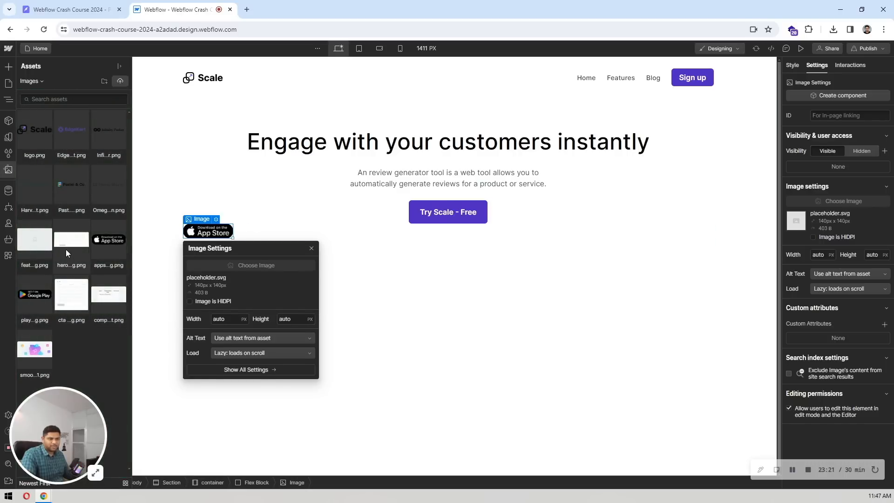
{"action": "left_click", "coordinate": [66, 250]}
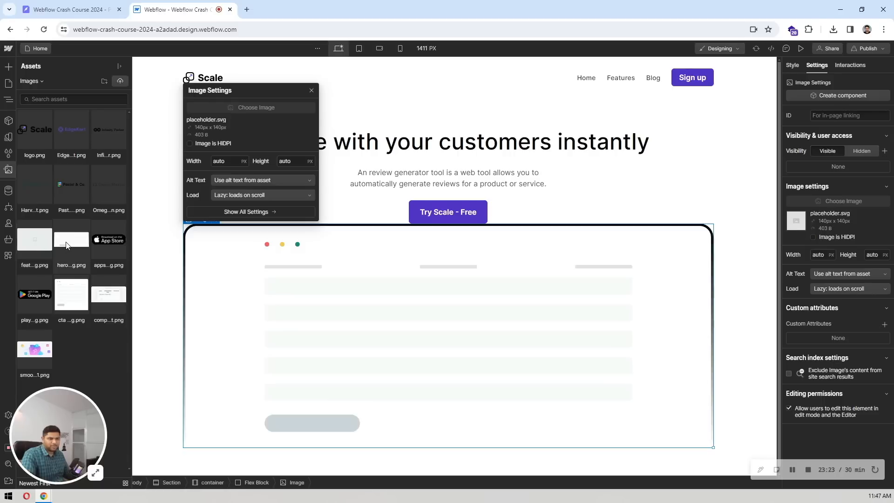
{"action": "left_click", "coordinate": [66, 242]}
{"action": "left_click", "coordinate": [443, 278]}
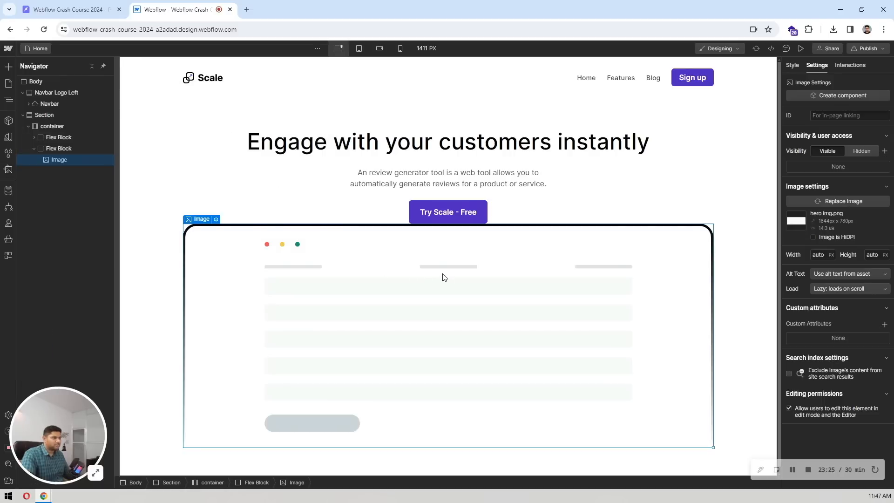
Set the Align option of the flex block holding the hero image to center
{"action": "left_click", "coordinate": [61, 149]}
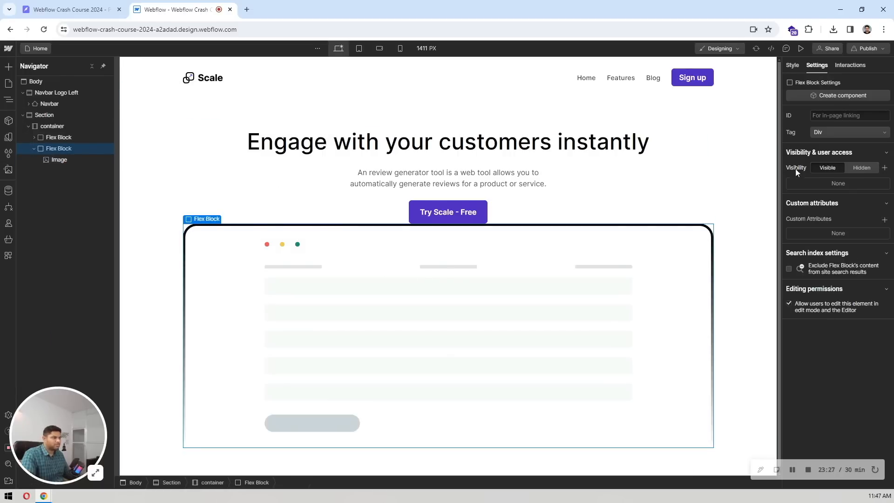
{"action": "left_click", "coordinate": [791, 66]}
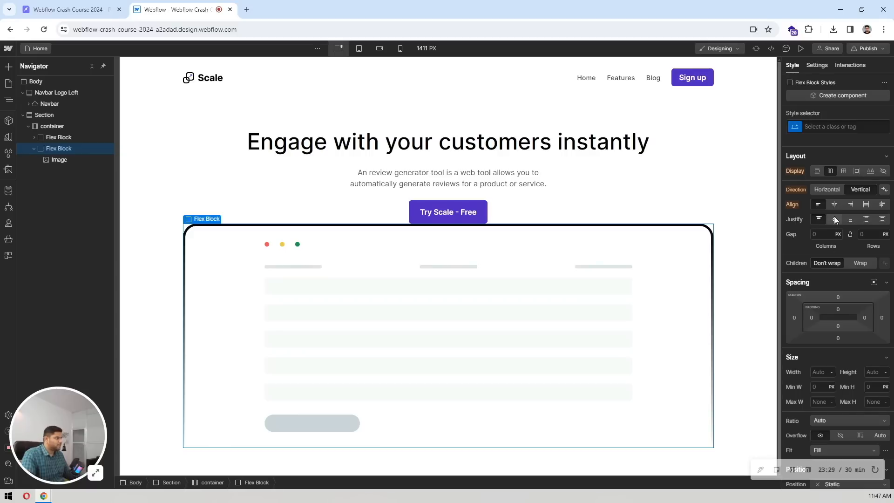
{"action": "left_click", "coordinate": [831, 203]}
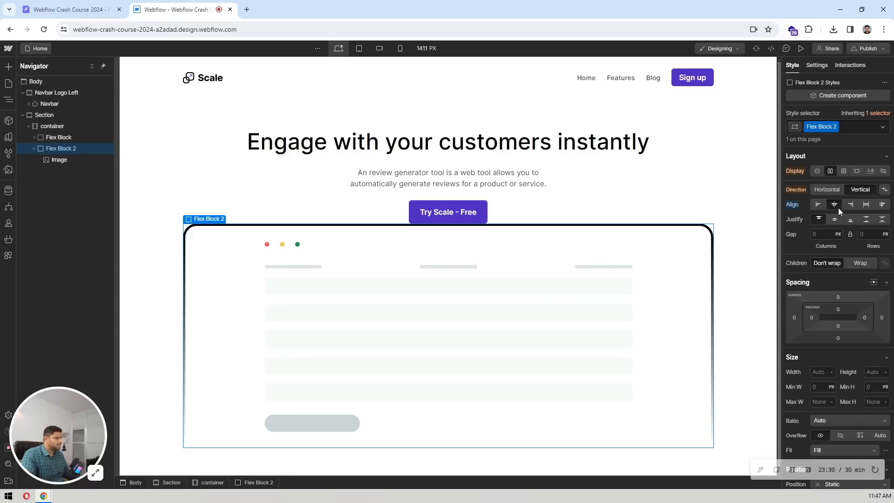
Check the gap above the hero image in the Pixso design, and set the top margin of its Webflow flex block to 56 px
{"action": "left_click", "coordinate": [107, 7]}
{"action": "left_click", "coordinate": [524, 225]}
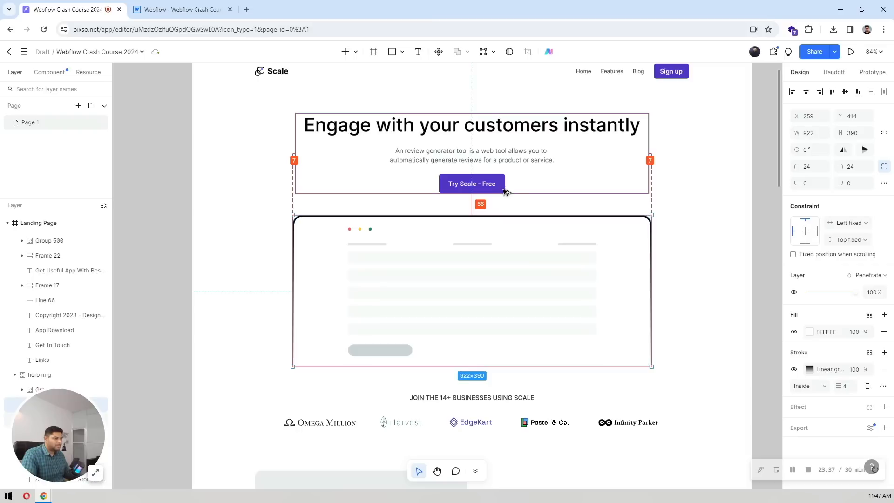
{"action": "left_click", "coordinate": [182, 9]}
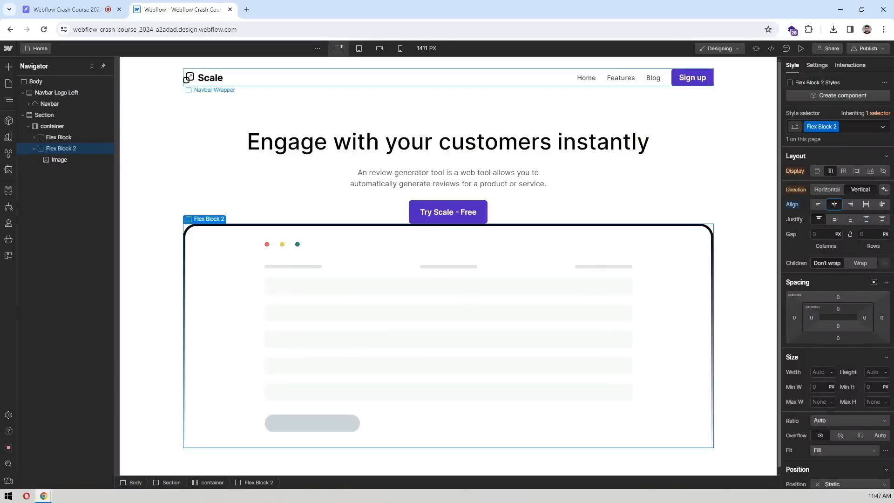
{"action": "left_click", "coordinate": [836, 299]}
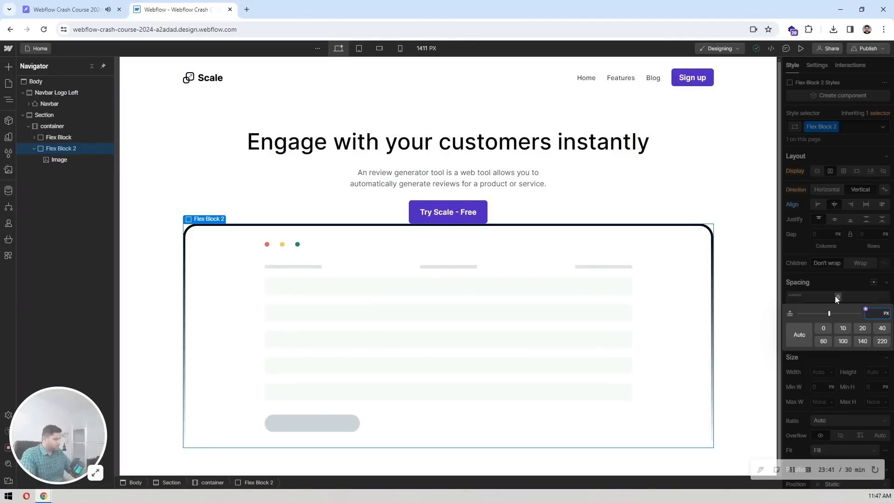
{"action": "type", "text": "56"}
{"action": "key", "text": "Return"}
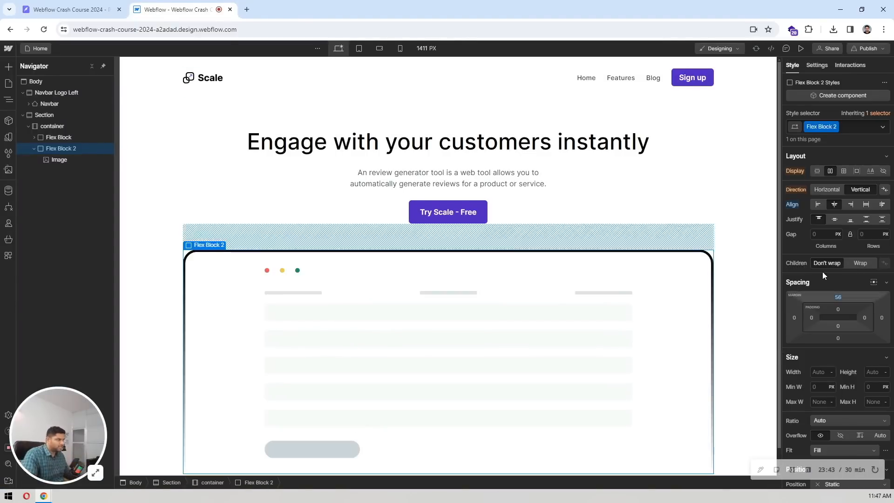
Preview the page and look over the navbar, heading, button and hero image
{"action": "left_click", "coordinate": [175, 157]}
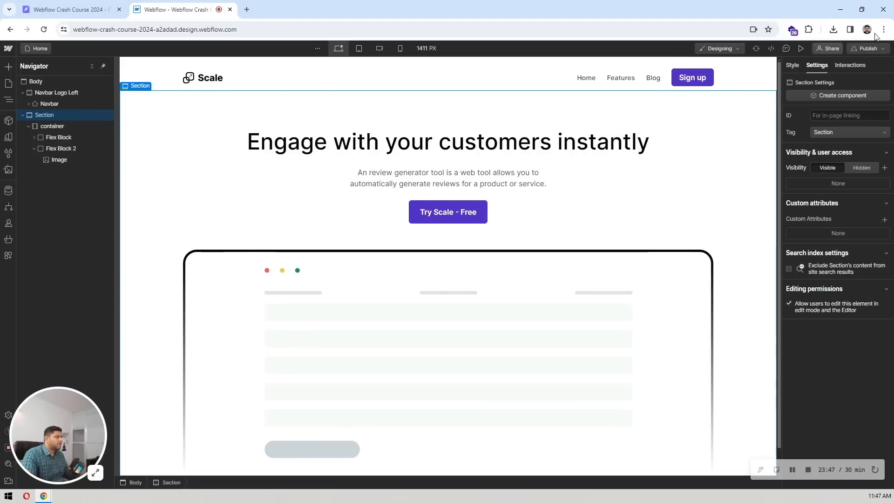
{"action": "left_click", "coordinate": [801, 49]}
{"action": "left_click", "coordinate": [800, 48]}
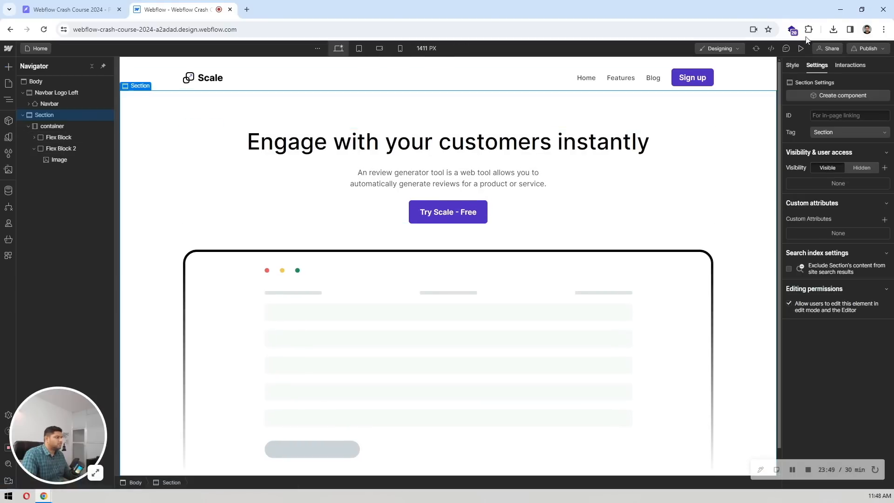
{"action": "left_click", "coordinate": [801, 49]}
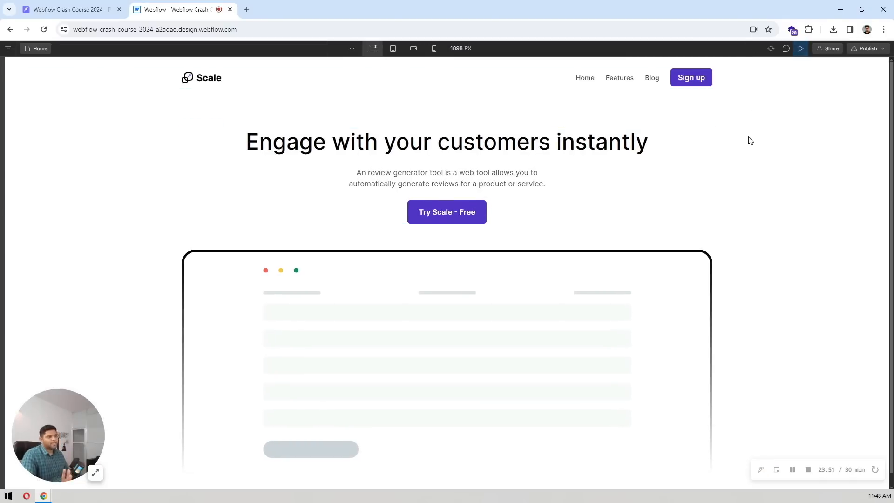
{"action": "scroll", "coordinate": [753, 137], "scroll_direction": "down", "scroll_amount": 1}
{"action": "scroll", "coordinate": [754, 137], "scroll_direction": "up", "scroll_amount": 1}
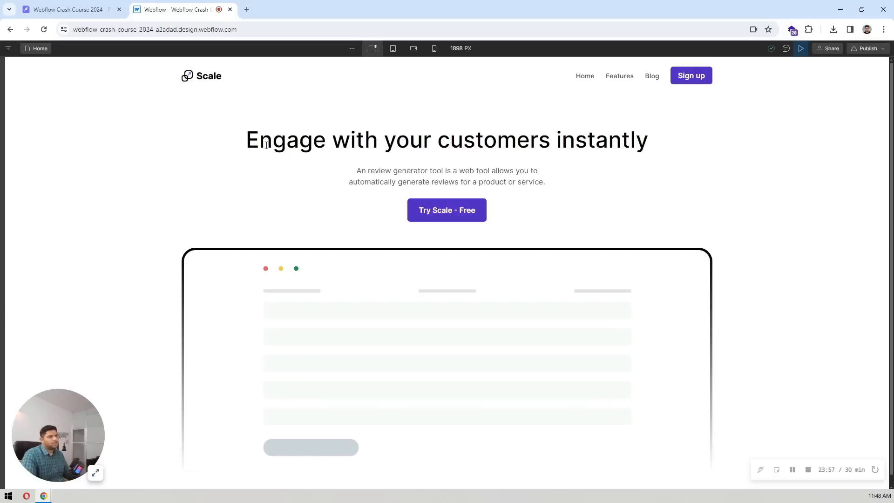
{"action": "left_click_drag", "start_coordinate": [247, 144], "coordinate": [651, 147]}
{"action": "left_click", "coordinate": [652, 147]}
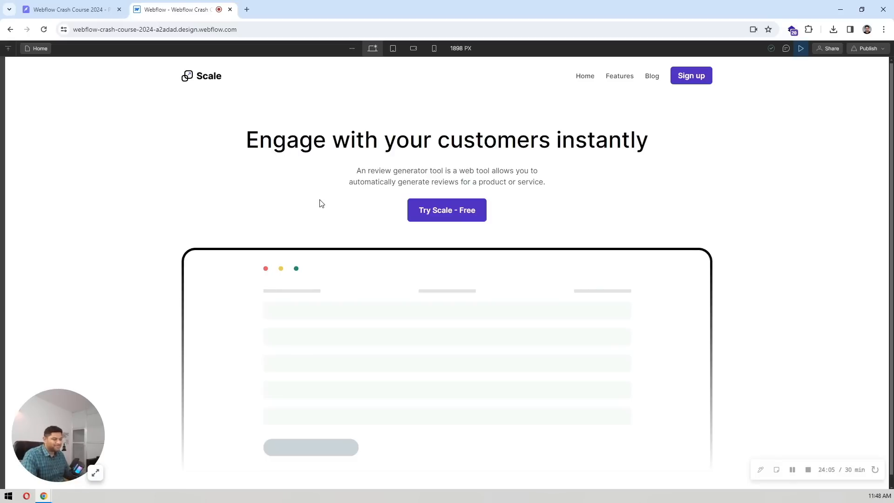
{"action": "scroll", "coordinate": [320, 202], "scroll_direction": "down", "scroll_amount": 1}
{"action": "scroll", "coordinate": [321, 202], "scroll_direction": "up", "scroll_amount": 1}
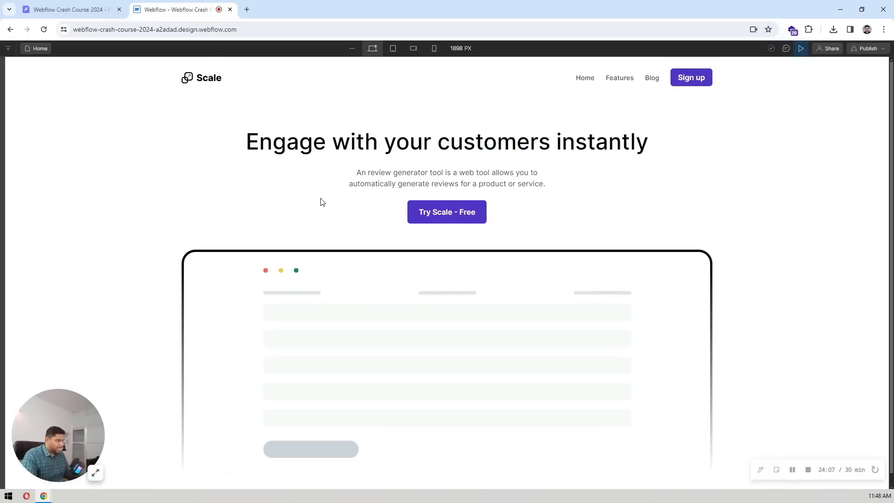
Switch to the Pixso design and review the client logos, feature rows and Latest News sections below the hero
{"action": "left_click", "coordinate": [91, 7]}
{"action": "scroll", "coordinate": [402, 179], "scroll_direction": "down", "scroll_amount": 3}
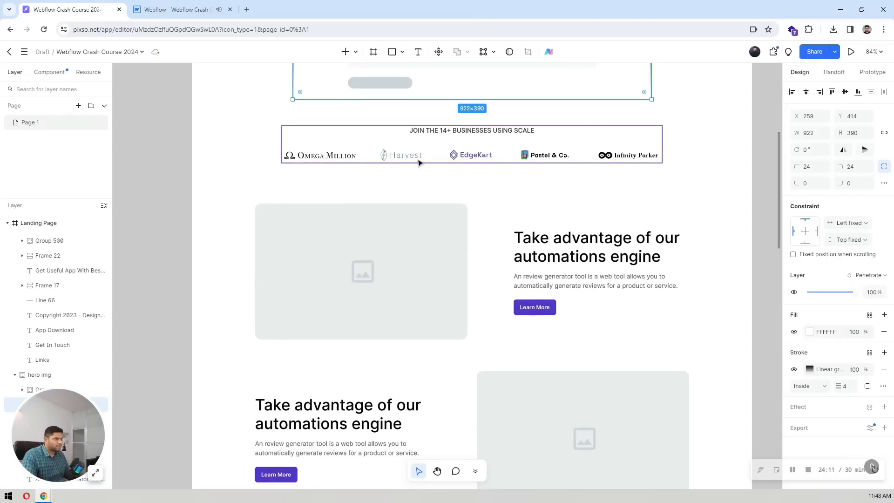
{"action": "scroll", "coordinate": [419, 161], "scroll_direction": "down", "scroll_amount": 7}
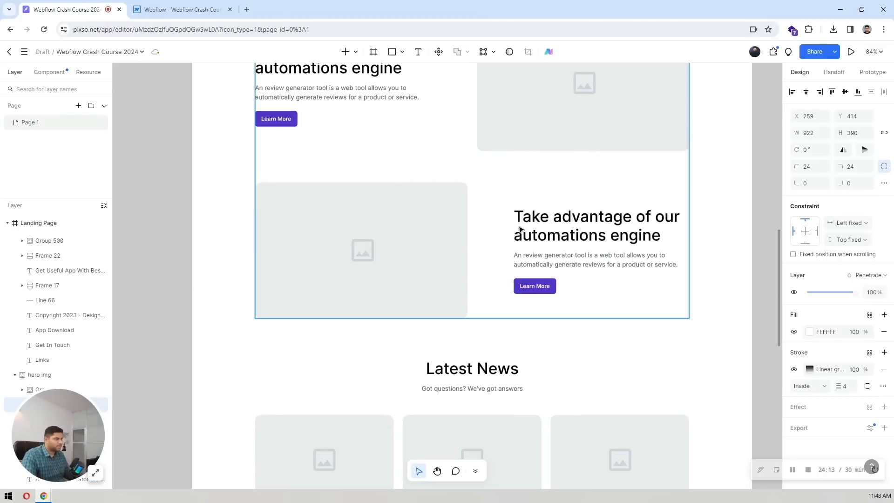
{"action": "scroll", "coordinate": [445, 241], "scroll_direction": "down", "scroll_amount": 4}
{"action": "scroll", "coordinate": [462, 222], "scroll_direction": "up", "scroll_amount": 14}
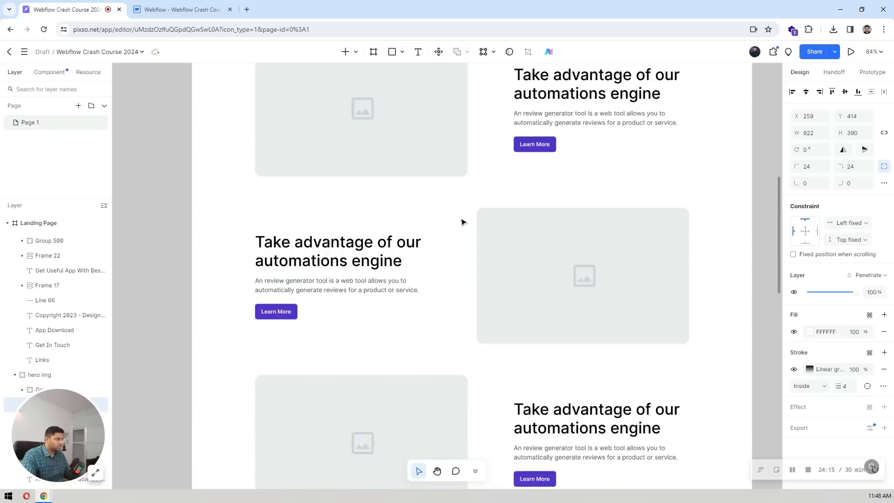
{"action": "scroll", "coordinate": [462, 222], "scroll_direction": "up", "scroll_amount": 2}
{"action": "scroll", "coordinate": [465, 221], "scroll_direction": "down", "scroll_amount": 4}
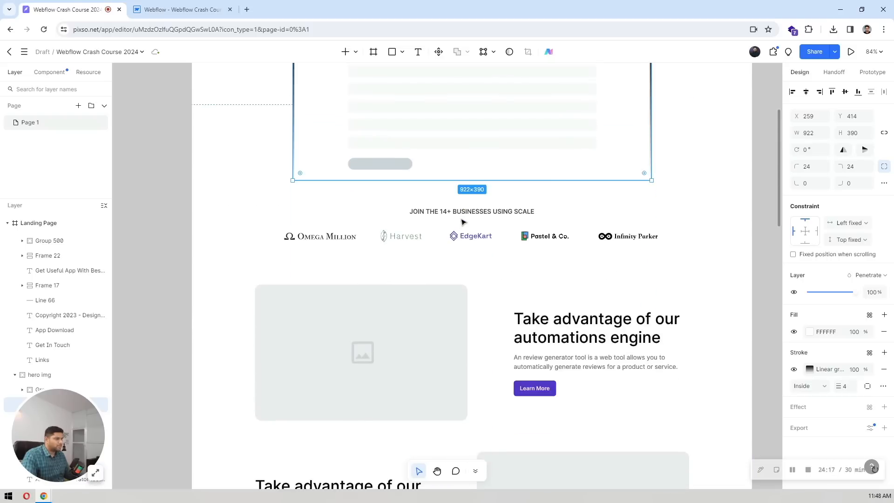
Back in Webflow, exit the preview and add a new Section to the body below the hero section
{"action": "left_click", "coordinate": [166, 4]}
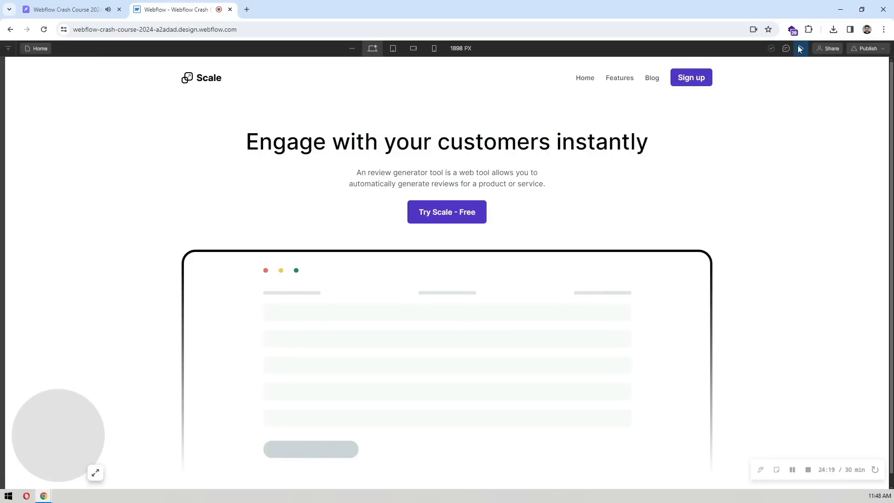
{"action": "left_click", "coordinate": [23, 115]}
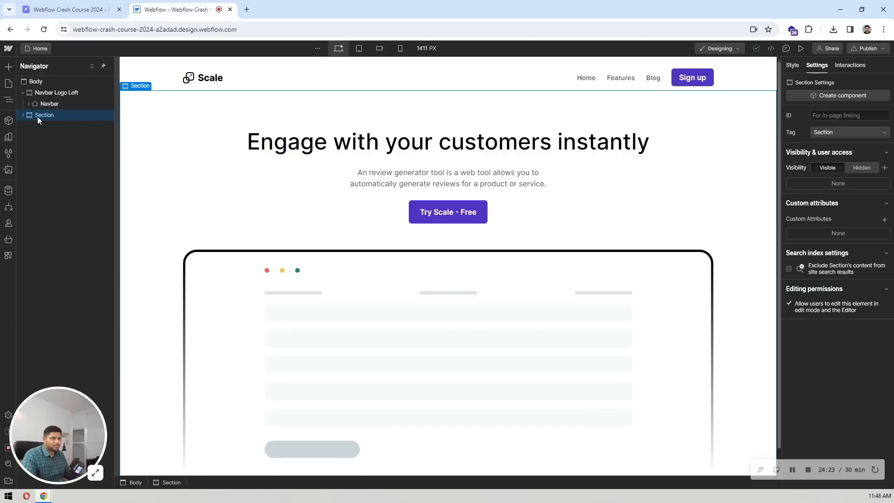
{"action": "left_click", "coordinate": [46, 83]}
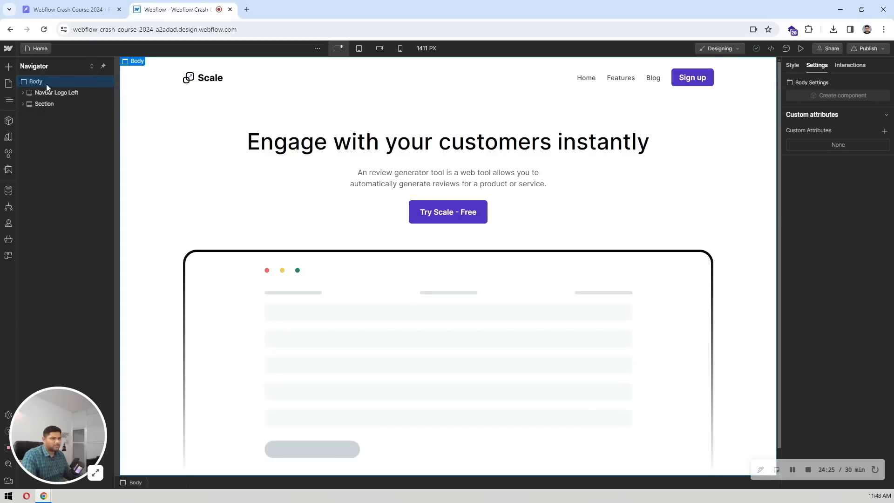
{"action": "key", "text": "ctrl+k"}
{"action": "type", "text": "se"}
{"action": "key", "text": "Return"}
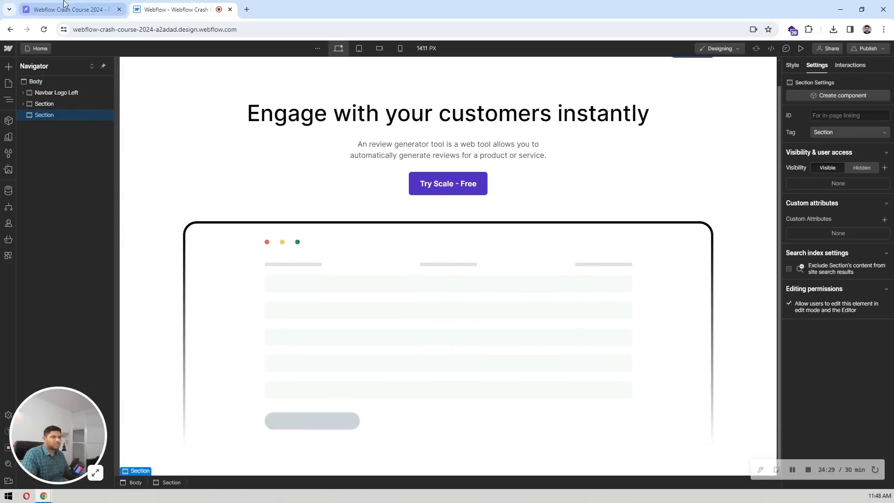
Insert a Container element inside the new empty section
{"action": "key", "text": "ctrl+k"}
{"action": "type", "text": "conta"}
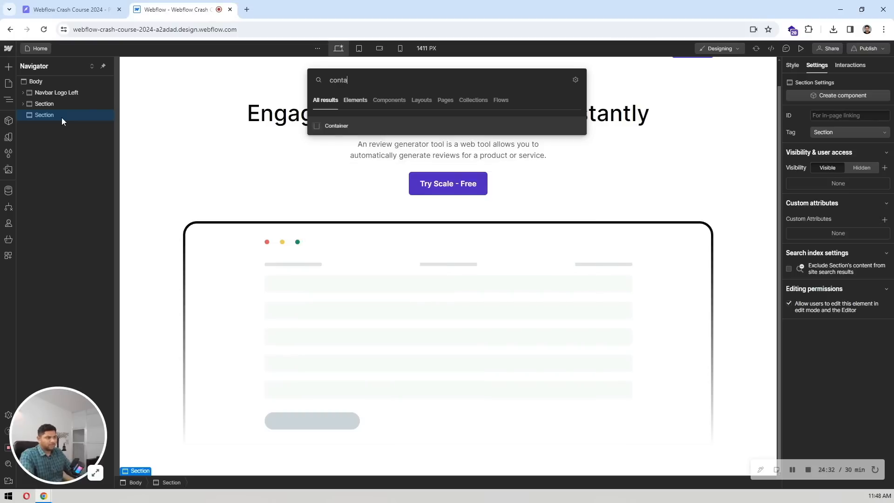
{"action": "key", "text": "Return"}
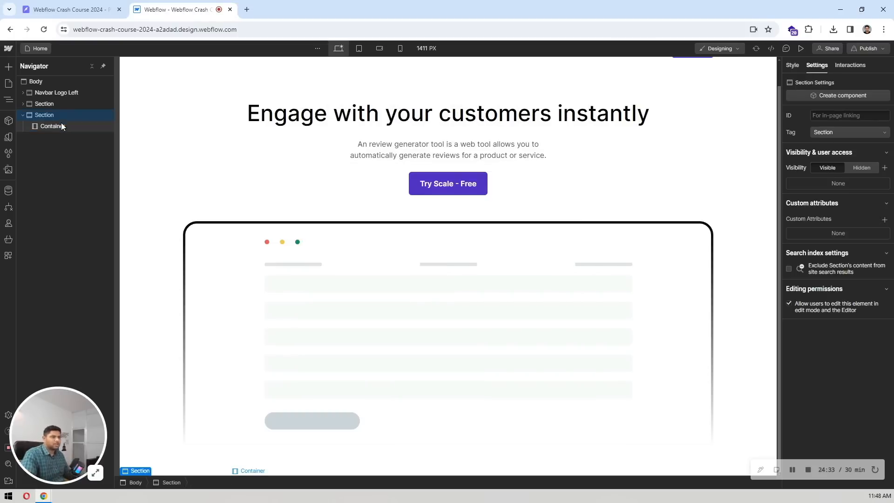
Apply the existing class "container" to the Container in the new section
{"action": "left_click", "coordinate": [795, 67]}
{"action": "left_click", "coordinate": [839, 126]}
{"action": "type", "text": "co"}
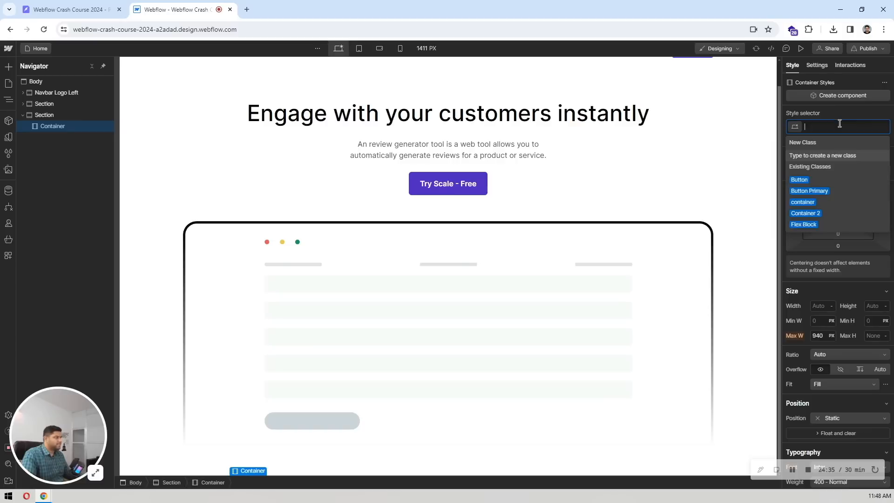
{"action": "type", "text": "nta"}
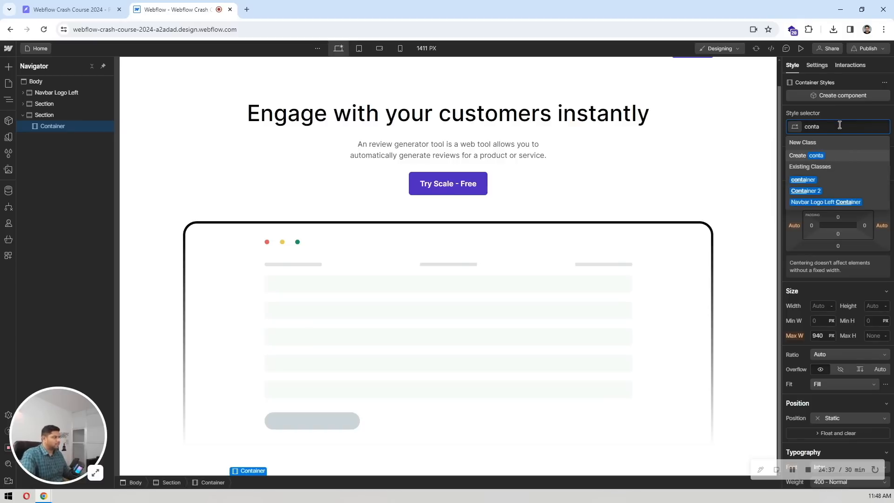
{"action": "left_click", "coordinate": [802, 180]}
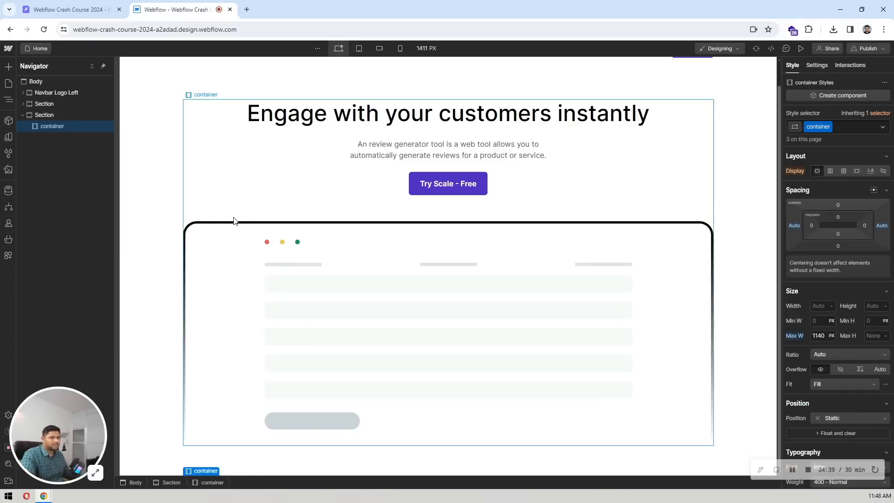
Measure the spacing around the client logos group in Pixso and check the hero section's padding in Webflow against it
{"action": "left_click", "coordinate": [43, 108]}
{"action": "left_click", "coordinate": [59, 3]}
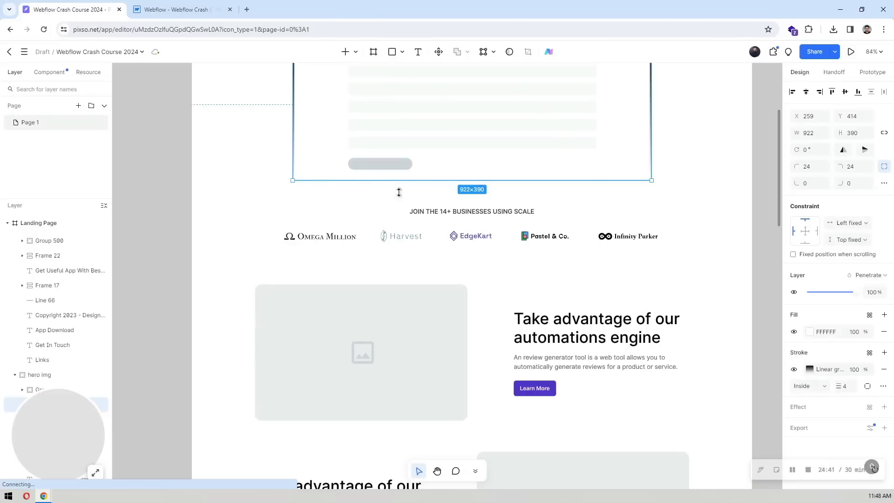
{"action": "left_click", "coordinate": [452, 214]}
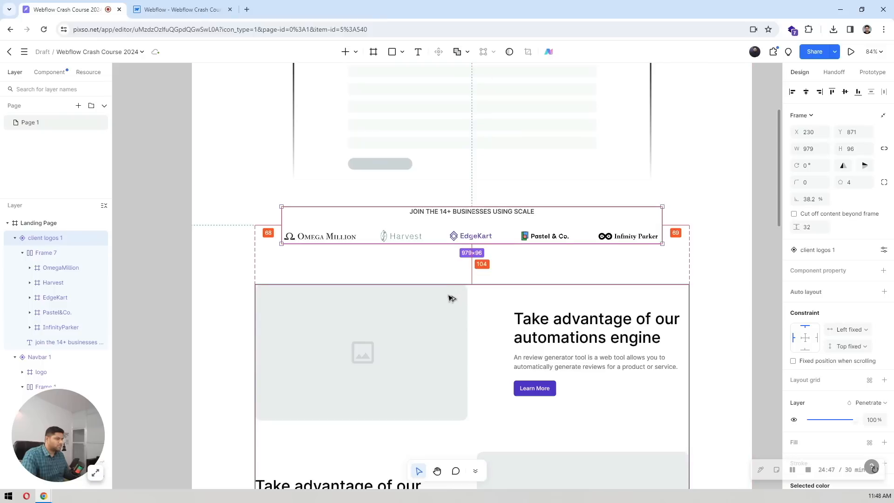
{"action": "left_click", "coordinate": [182, 9]}
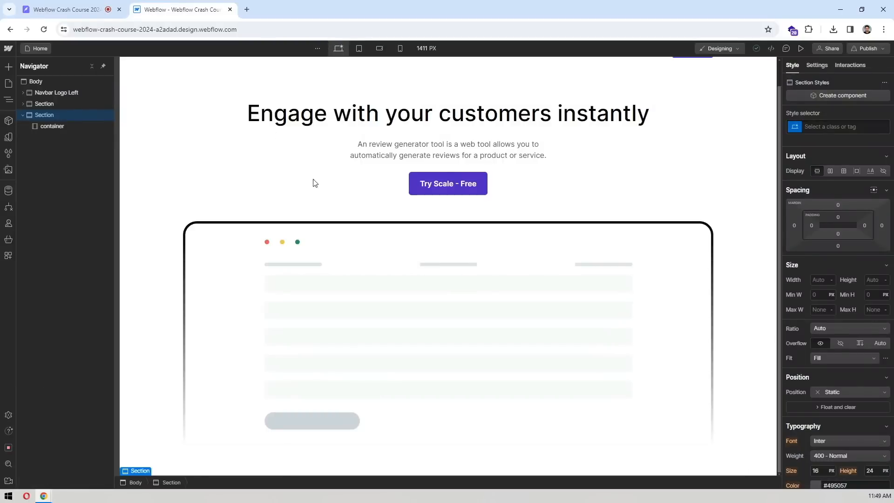
{"action": "left_click", "coordinate": [162, 200]}
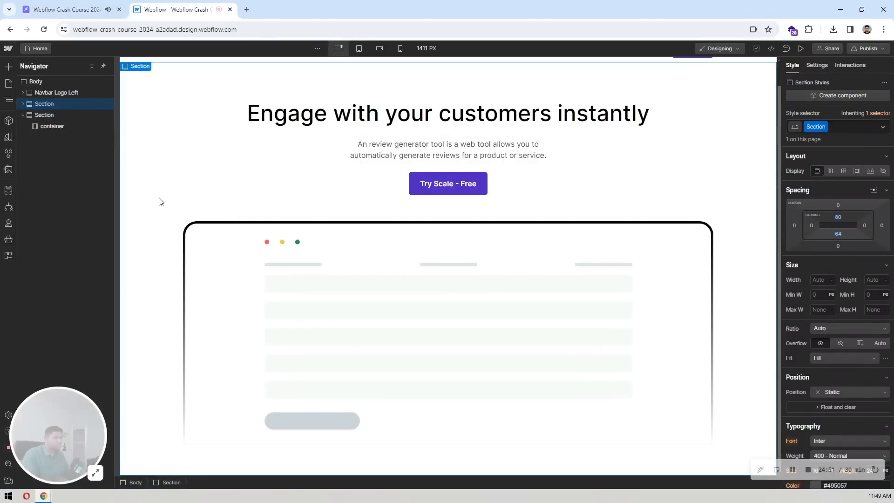
{"action": "key", "text": "d"}
{"action": "left_click", "coordinate": [792, 65]}
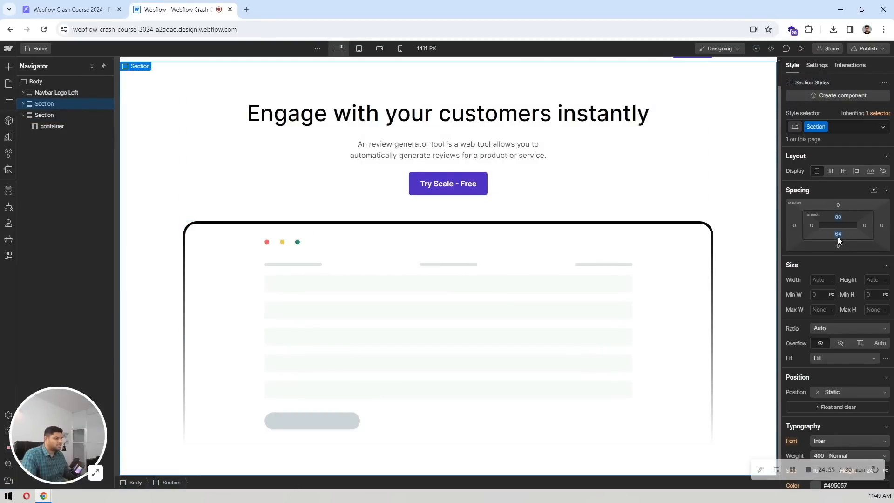
{"action": "left_click", "coordinate": [48, 127]}
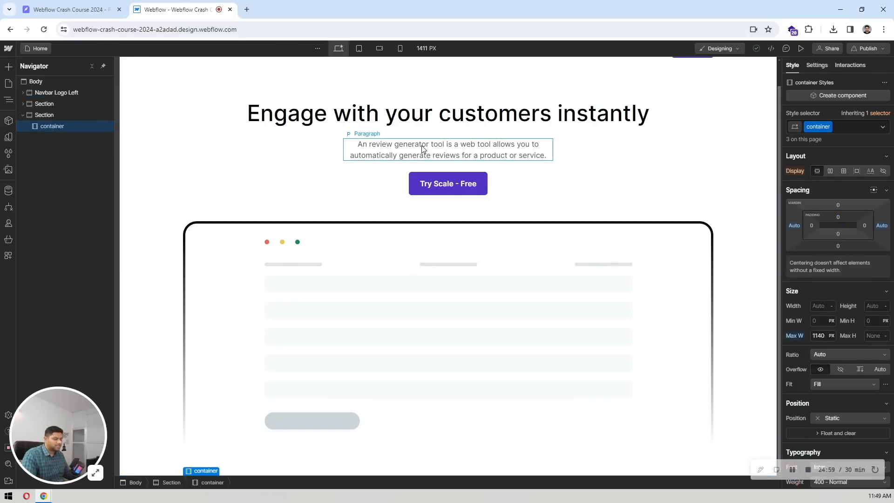
Set the bottom padding of the Body (All Pages) tag to 220 px
{"action": "left_click", "coordinate": [52, 79]}
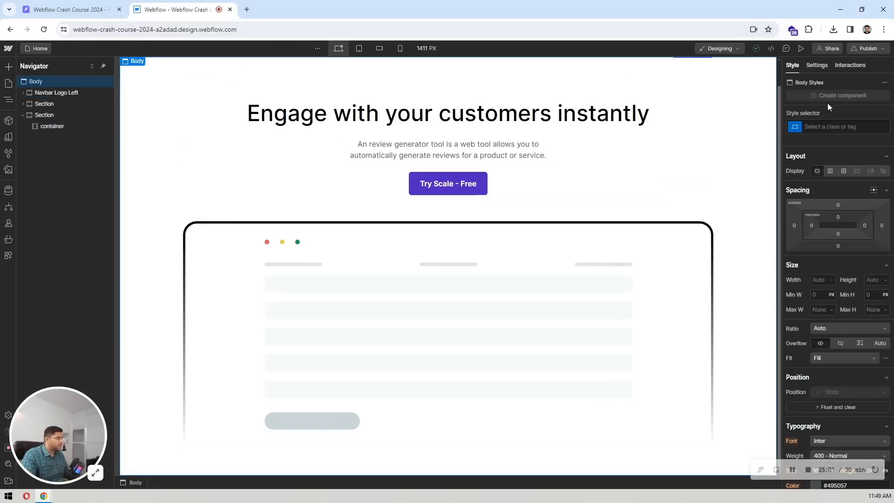
{"action": "left_click", "coordinate": [827, 125]}
{"action": "left_click", "coordinate": [811, 177]}
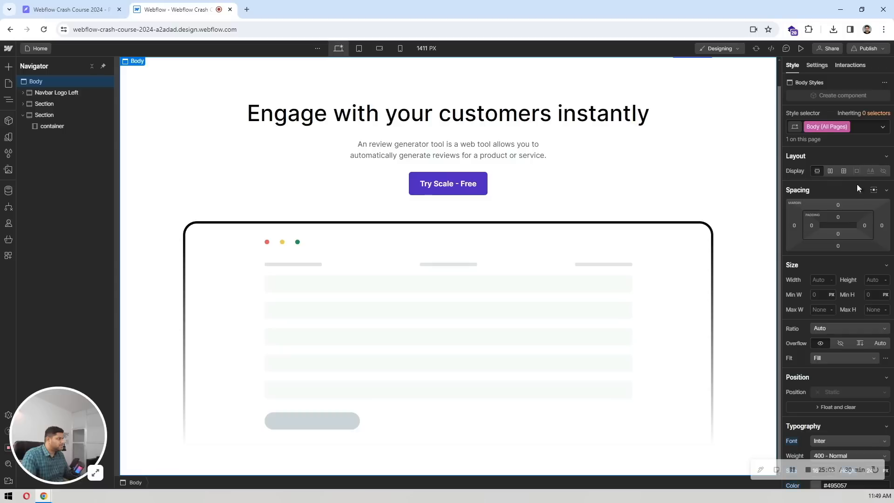
{"action": "left_click", "coordinate": [838, 234]}
{"action": "left_click", "coordinate": [878, 278]}
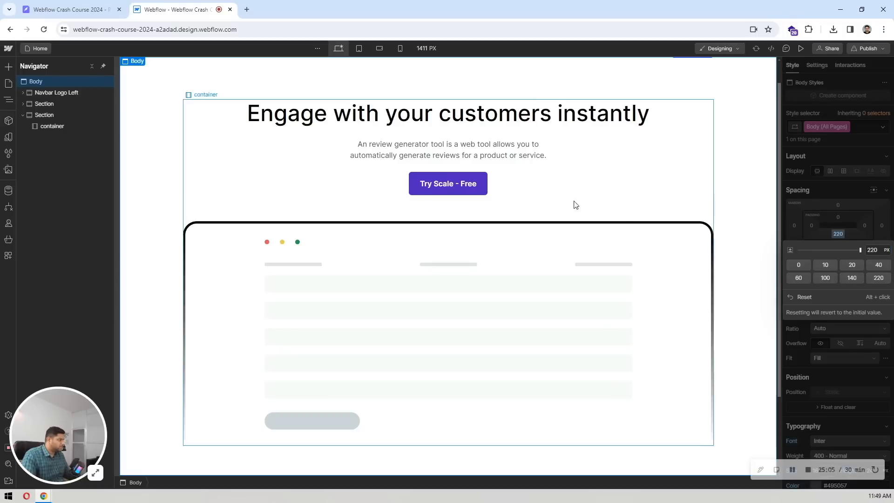
{"action": "scroll", "coordinate": [575, 202], "scroll_direction": "down", "scroll_amount": 2}
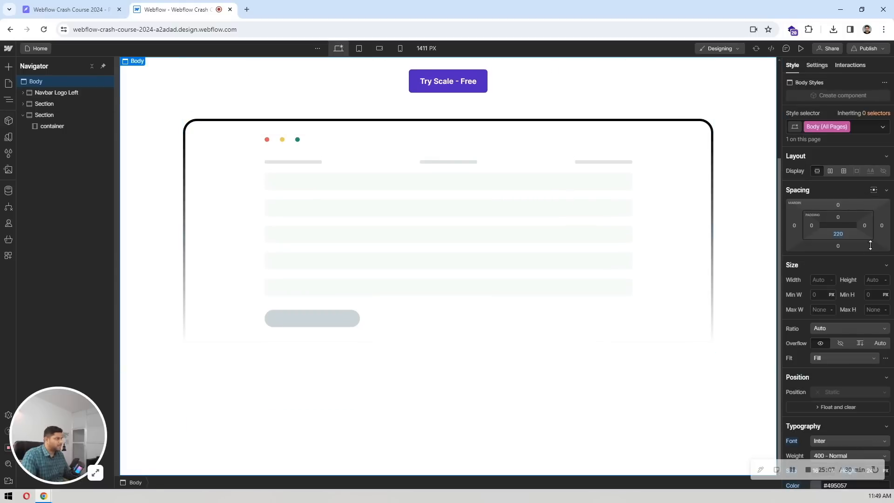
Insert a Text Block into the empty container of the new client logos section
{"action": "left_click", "coordinate": [744, 201]}
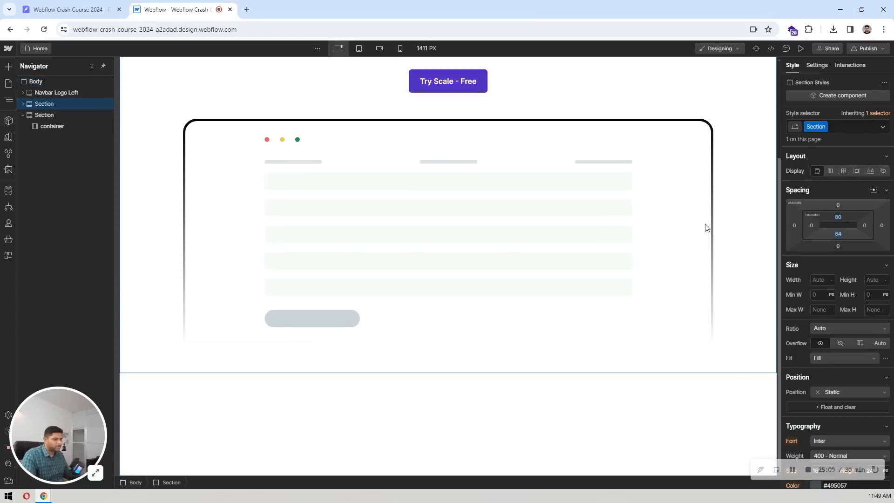
{"action": "left_click", "coordinate": [429, 245]}
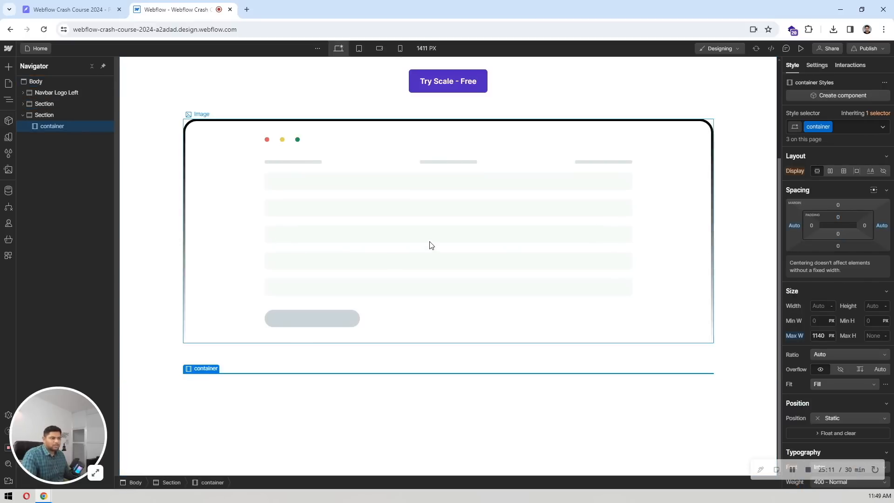
{"action": "left_click", "coordinate": [70, 9]}
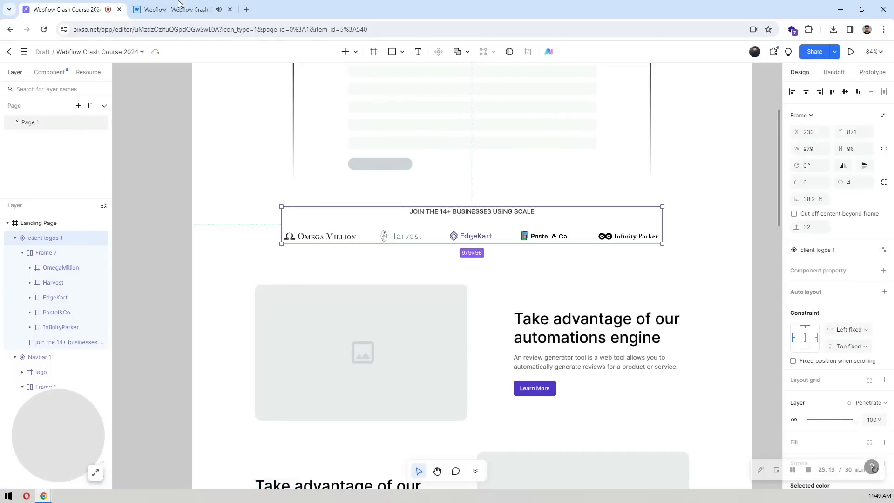
{"action": "left_click", "coordinate": [179, 9]}
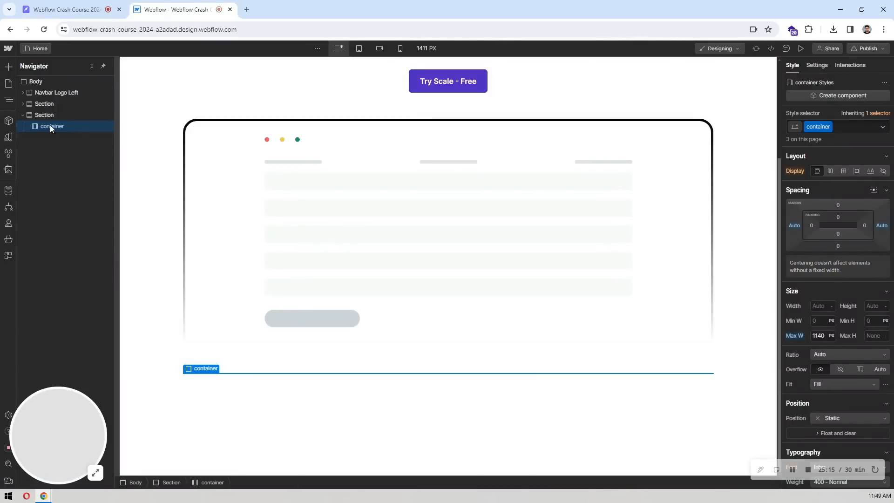
{"action": "key", "text": "ctrl+k"}
{"action": "type", "text": "tex"}
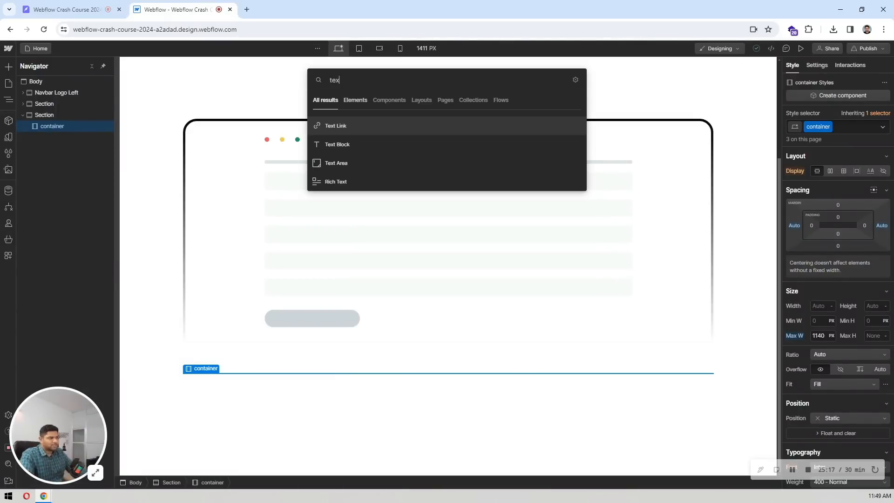
{"action": "key", "text": "Down"}
{"action": "key", "text": "Return"}
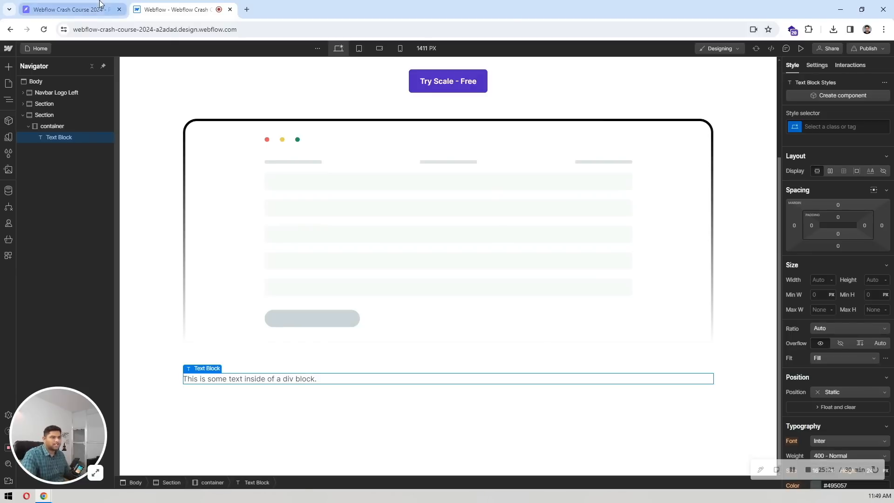
Copy the client logos heading text from Pixso and replace the Webflow text block's placeholder with "join the 14+ businesses using scale"
{"action": "left_click", "coordinate": [70, 9]}
{"action": "double_click", "coordinate": [451, 213]}
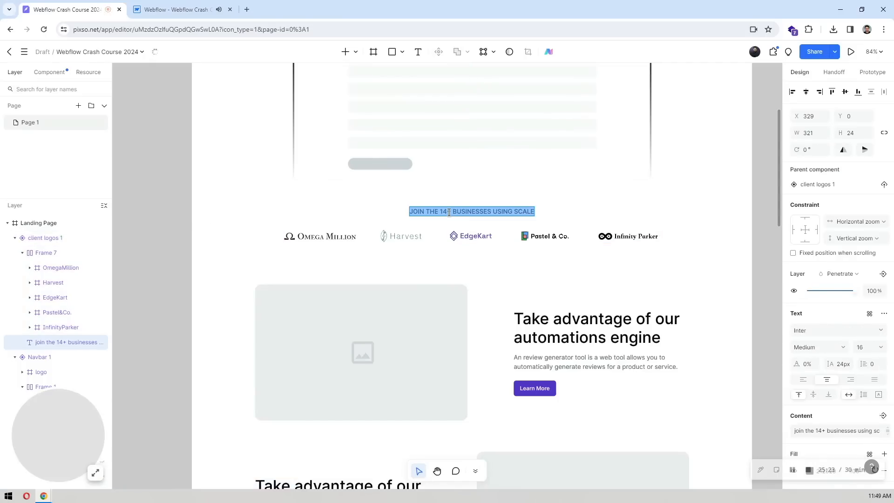
{"action": "left_click", "coordinate": [205, 10]}
{"action": "double_click", "coordinate": [303, 379]}
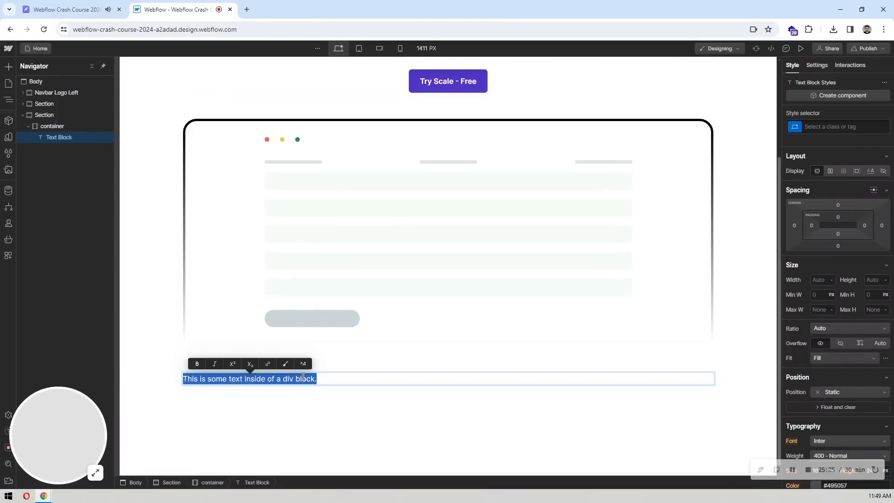
{"action": "type", "text": "Join the 14+ businesses using scale"}
{"action": "left_click", "coordinate": [334, 398]}
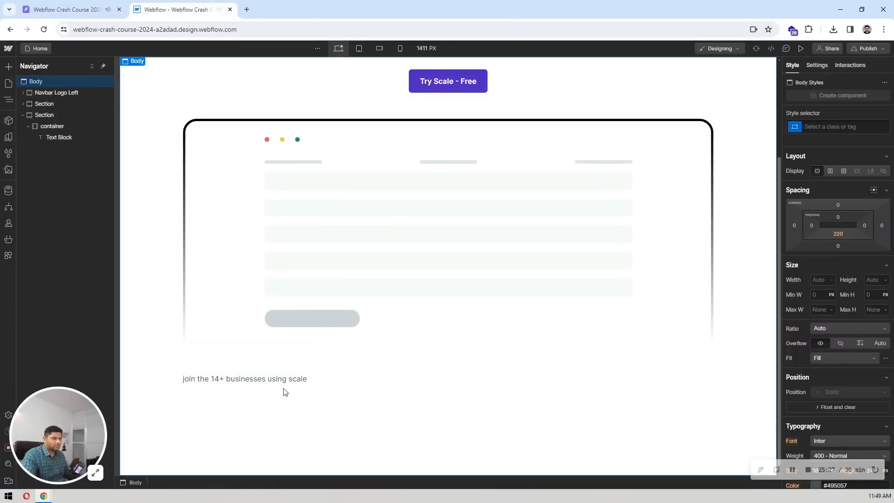
Check the heading's text style in Pixso, copy its fill colour 212529, and apply it as the Webflow text block's font colour
{"action": "key", "text": "ctrl+Tab"}
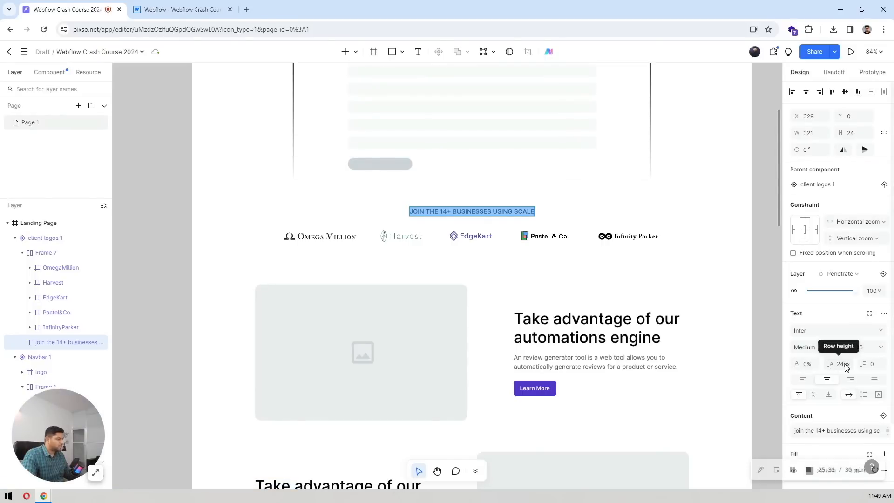
{"action": "left_click", "coordinate": [166, 6]}
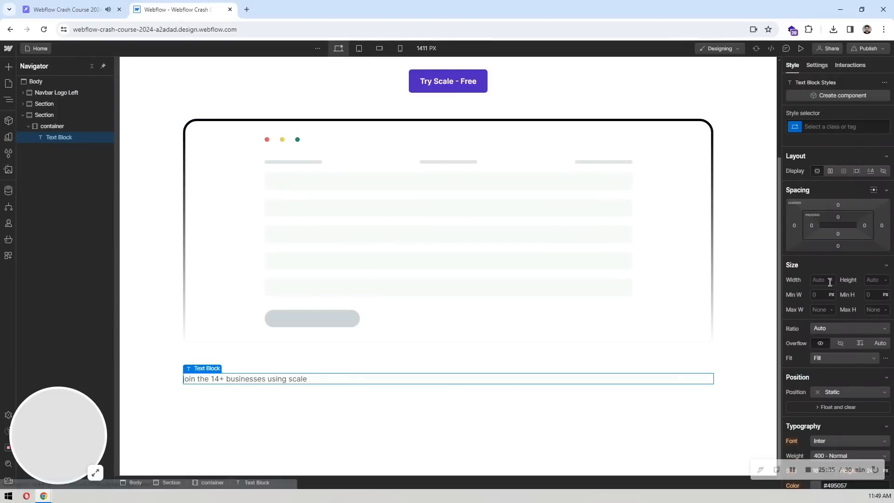
{"action": "scroll", "coordinate": [836, 279], "scroll_direction": "down", "scroll_amount": 3}
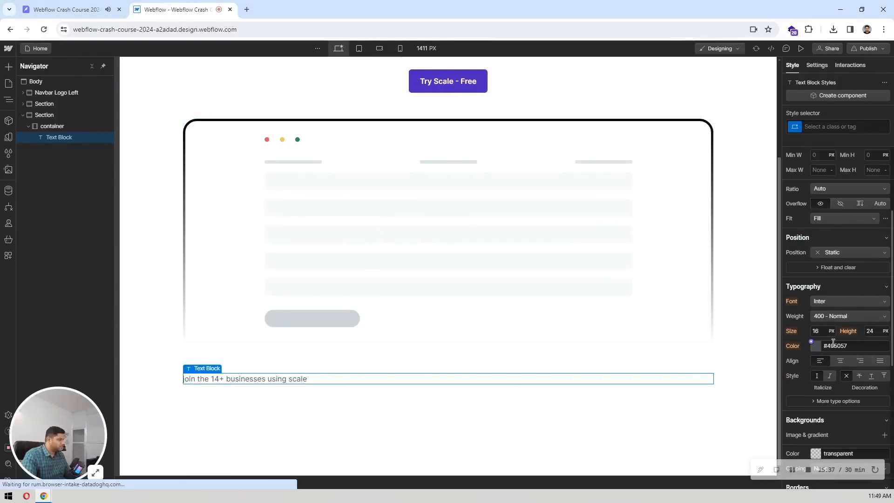
{"action": "scroll", "coordinate": [852, 333], "scroll_direction": "down", "scroll_amount": 2}
{"action": "left_click", "coordinate": [74, 9]}
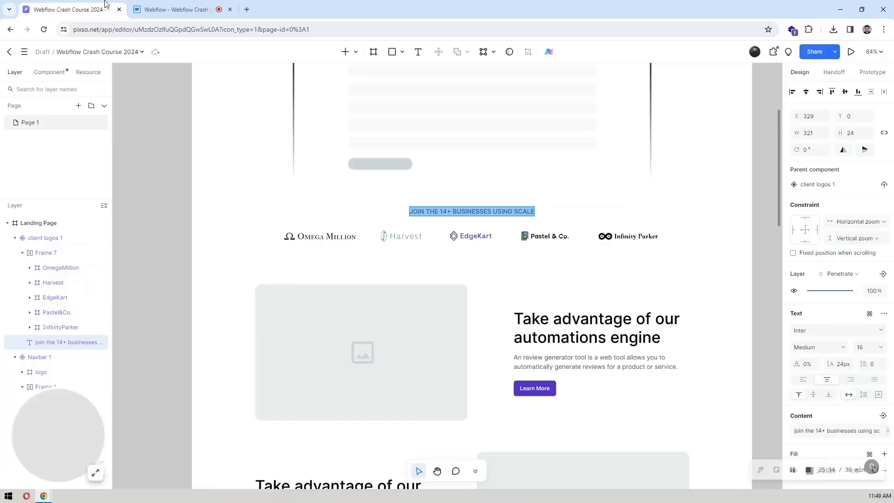
{"action": "scroll", "coordinate": [838, 279], "scroll_direction": "down", "scroll_amount": 2}
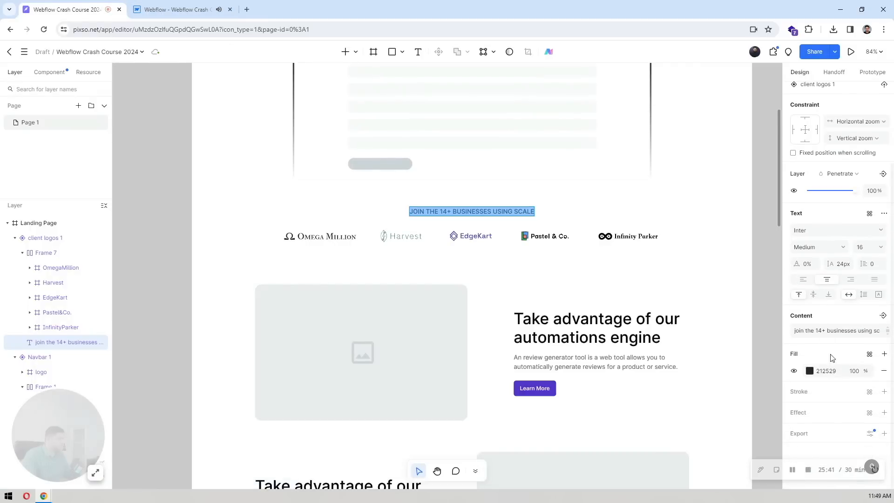
{"action": "left_click", "coordinate": [831, 371]}
{"action": "key", "text": "ctrl+c"}
{"action": "key", "text": "ctrl+Tab"}
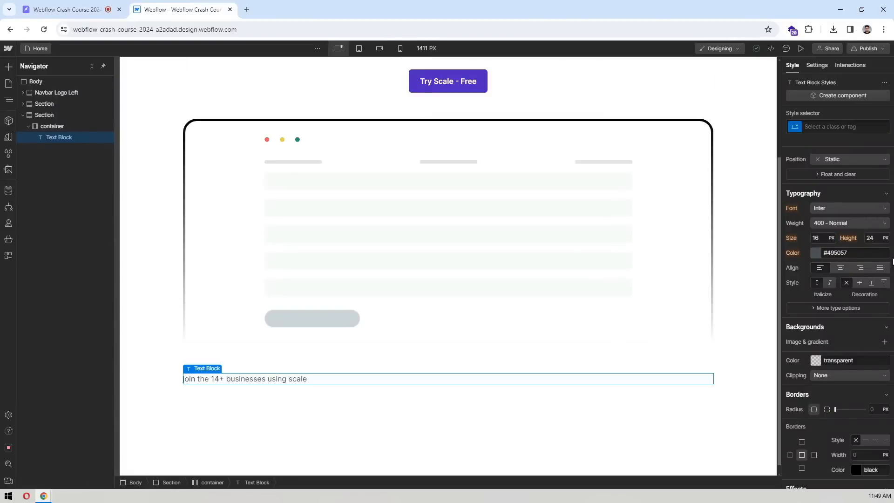
{"action": "left_click", "coordinate": [852, 254]}
{"action": "key", "text": "ctrl+v"}
{"action": "key", "text": "Return"}
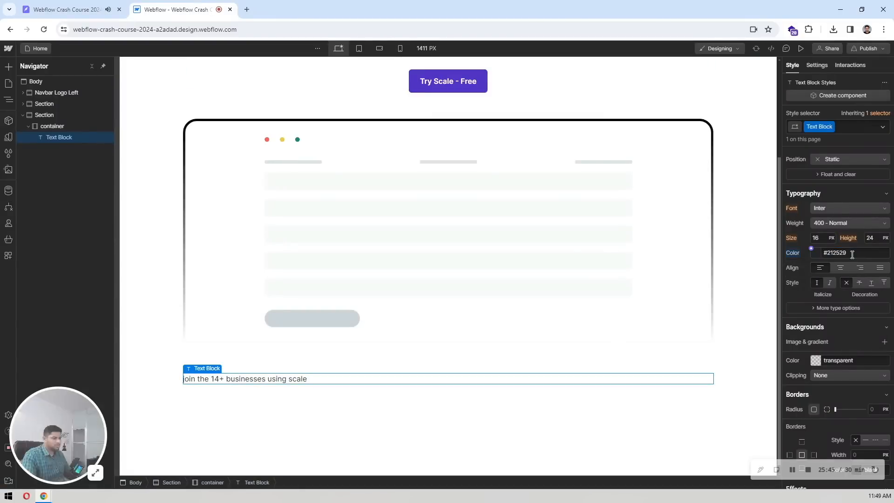
Set the capitalization of the client logos heading to all caps in the additional type options
{"action": "scroll", "coordinate": [860, 222], "scroll_direction": "down", "scroll_amount": 2}
{"action": "left_click", "coordinate": [834, 215]}
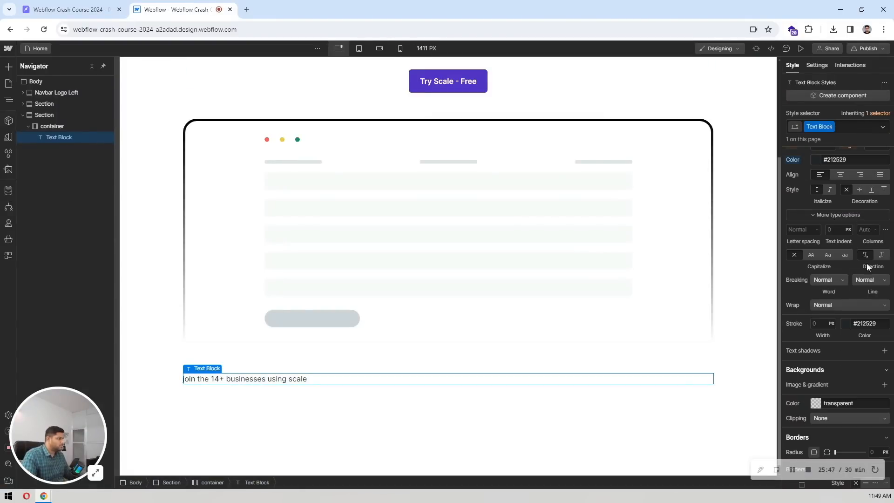
{"action": "scroll", "coordinate": [859, 270], "scroll_direction": "up", "scroll_amount": 1}
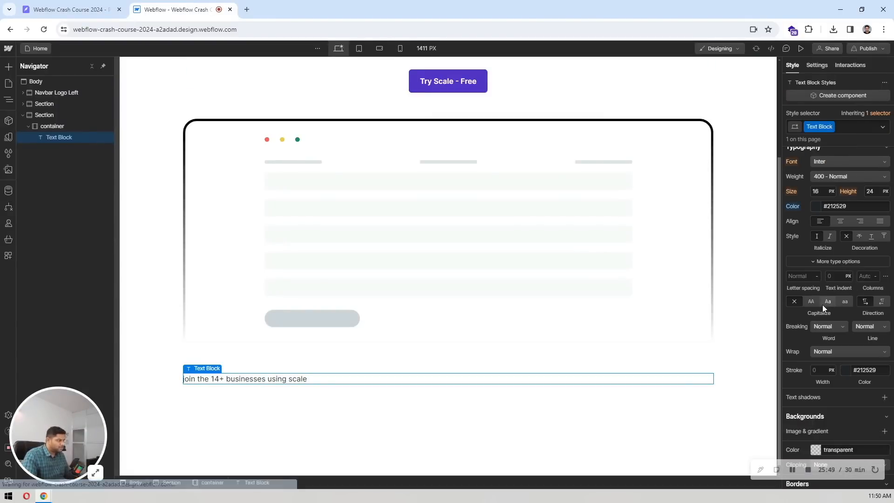
{"action": "left_click", "coordinate": [837, 262]}
{"action": "left_click", "coordinate": [829, 262]}
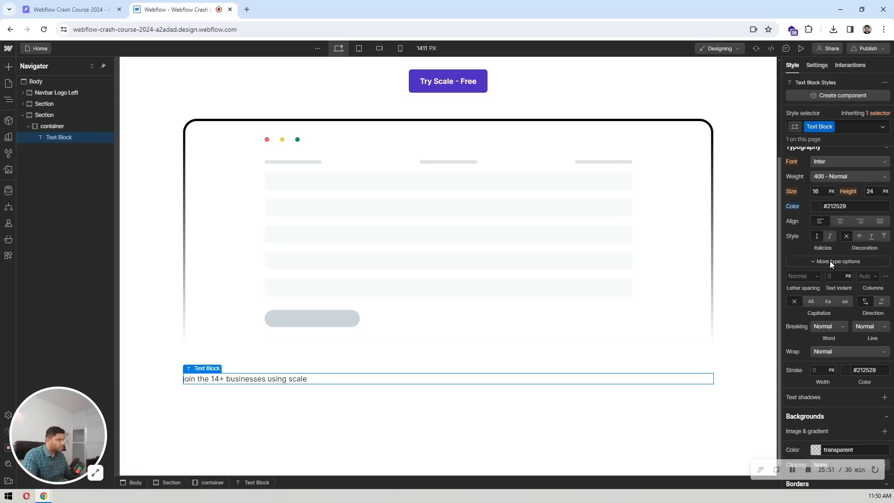
{"action": "left_click", "coordinate": [810, 301]}
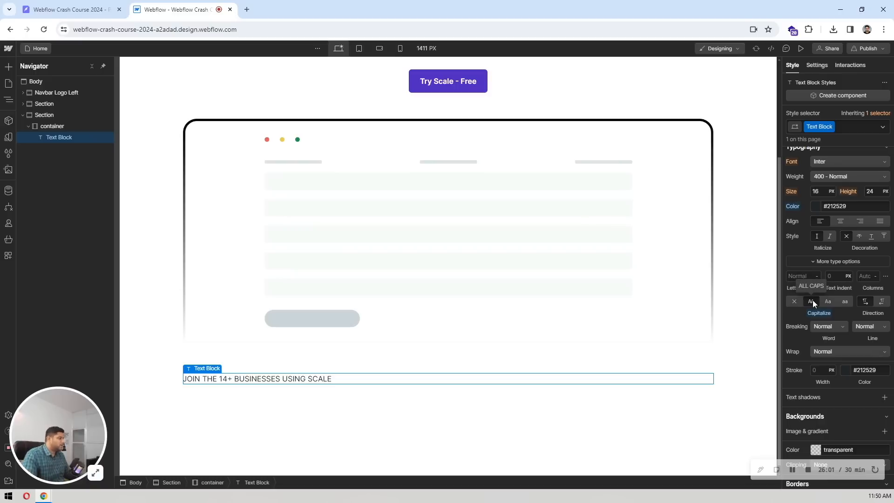
Center-align the client logos heading and set its weight to 500 - Medium, comparing it with the Pixso design
{"action": "left_click", "coordinate": [839, 222]}
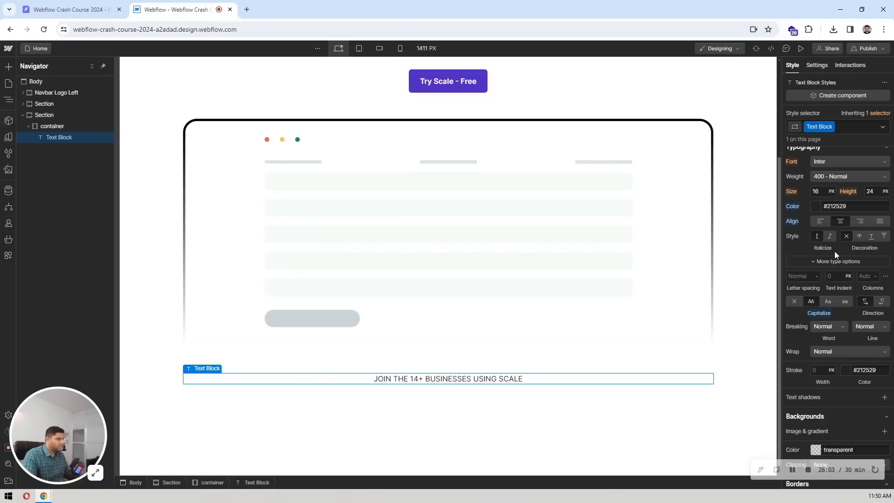
{"action": "left_click", "coordinate": [825, 173]}
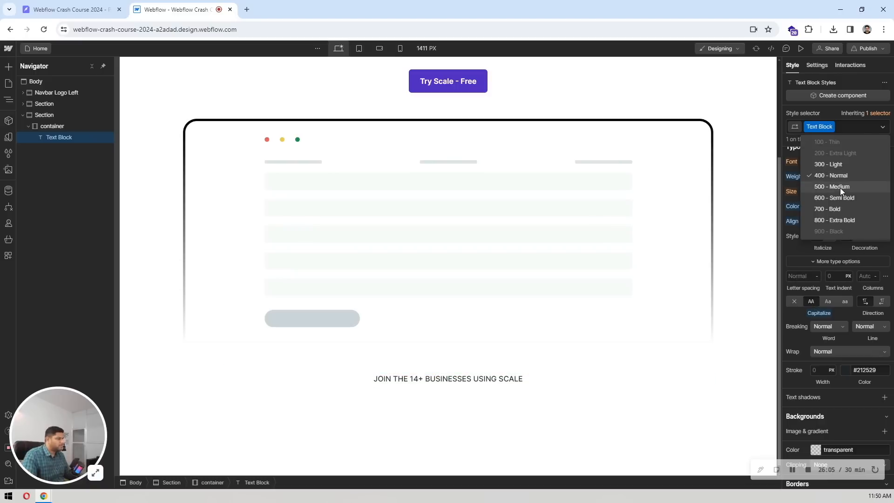
{"action": "left_click", "coordinate": [840, 188]}
{"action": "left_click", "coordinate": [90, 5]}
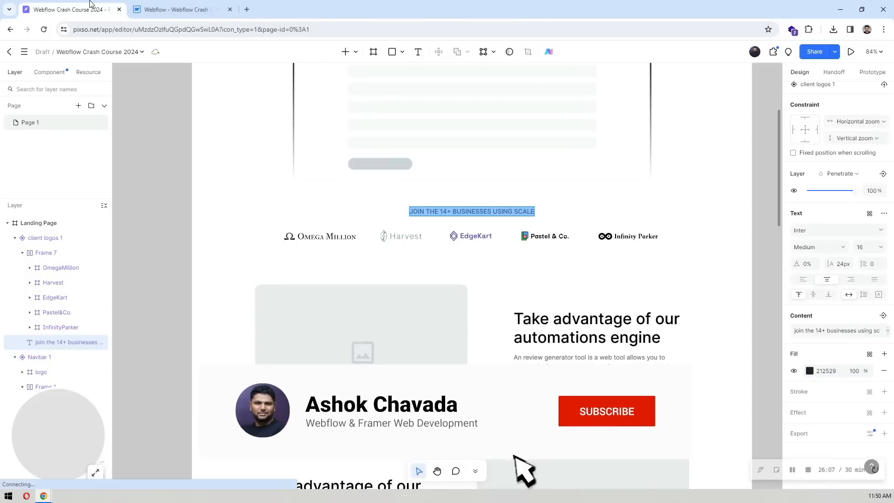
{"action": "left_click", "coordinate": [175, 9]}
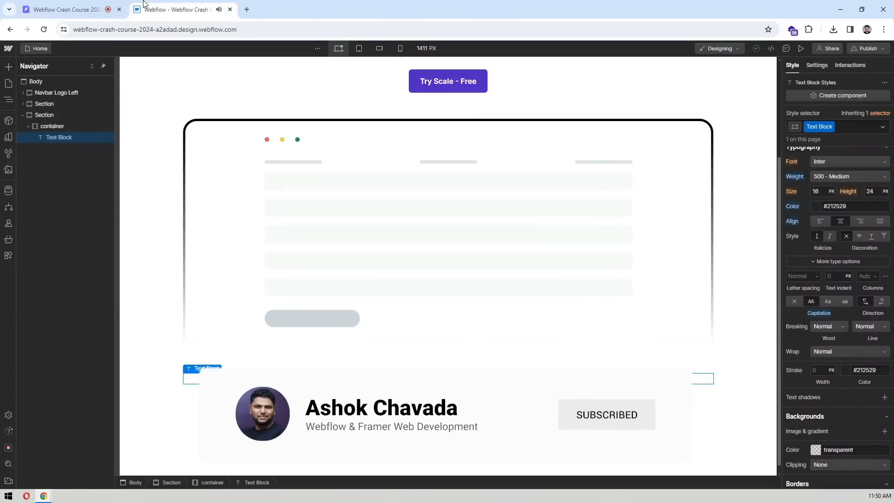
Add an H Flex block inside the client logos container, directly below the text block
{"action": "left_click", "coordinate": [736, 345]}
{"action": "scroll", "coordinate": [526, 357], "scroll_direction": "down", "scroll_amount": 1}
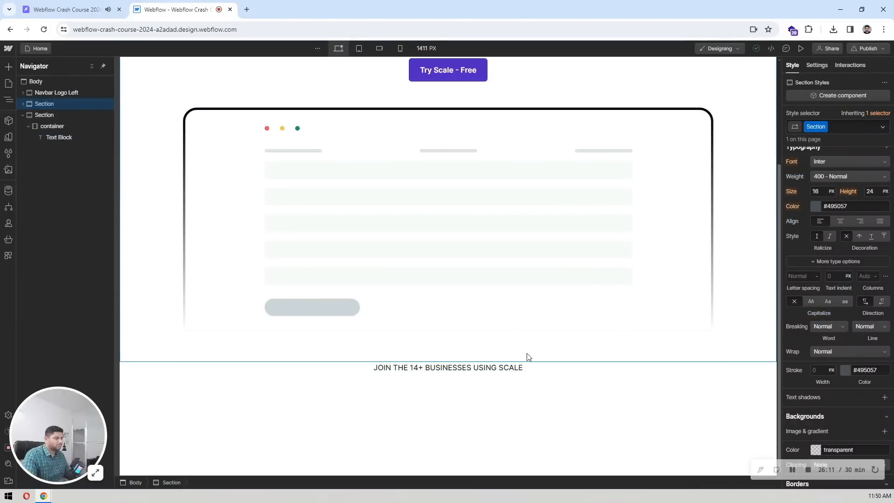
{"action": "left_click", "coordinate": [446, 370]}
{"action": "left_click", "coordinate": [70, 130]}
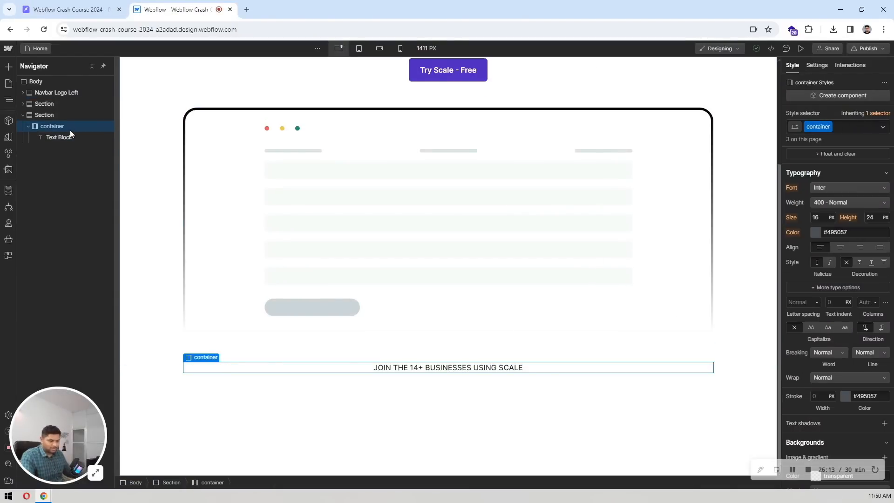
{"action": "key", "text": "ctrl+k"}
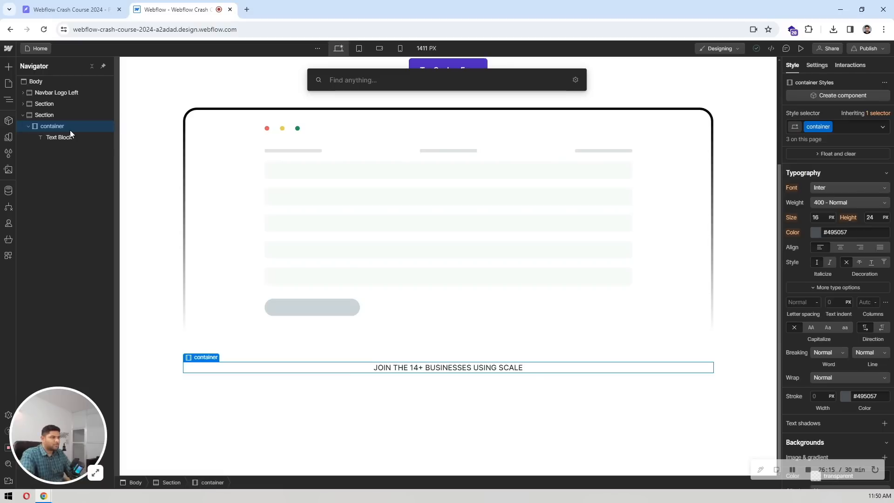
{"action": "key", "text": "Escape"}
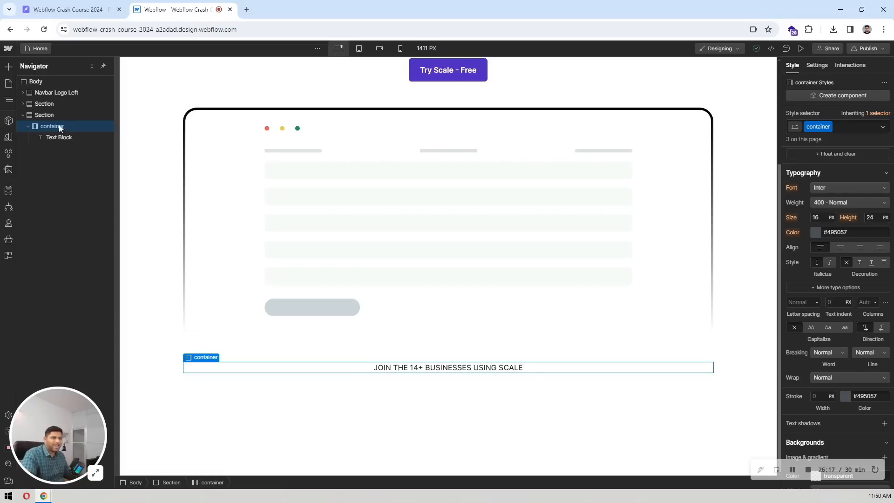
{"action": "left_click", "coordinate": [8, 68]}
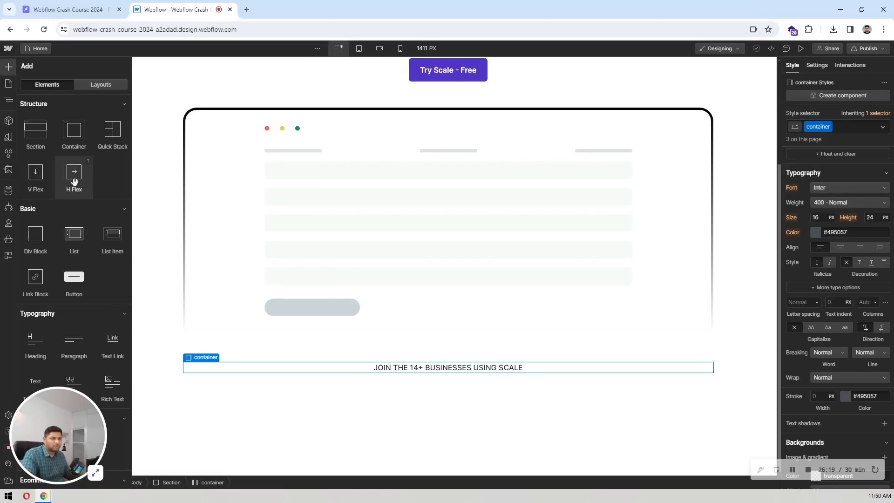
{"action": "left_click_drag", "start_coordinate": [95, 191], "coordinate": [87, 166]}
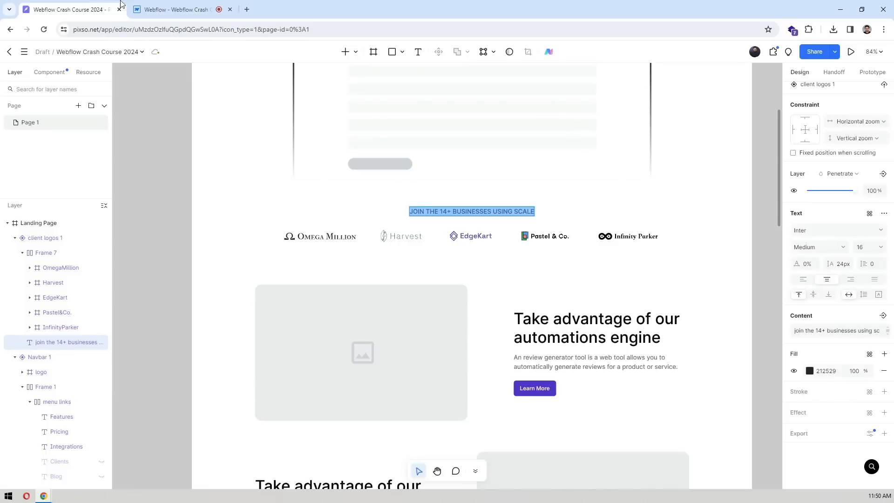
Insert an Image element in the new flex block and assign it the Omega Million logo from the assets
{"action": "left_click", "coordinate": [70, 9]}
{"action": "key", "text": "ctrl+Tab"}
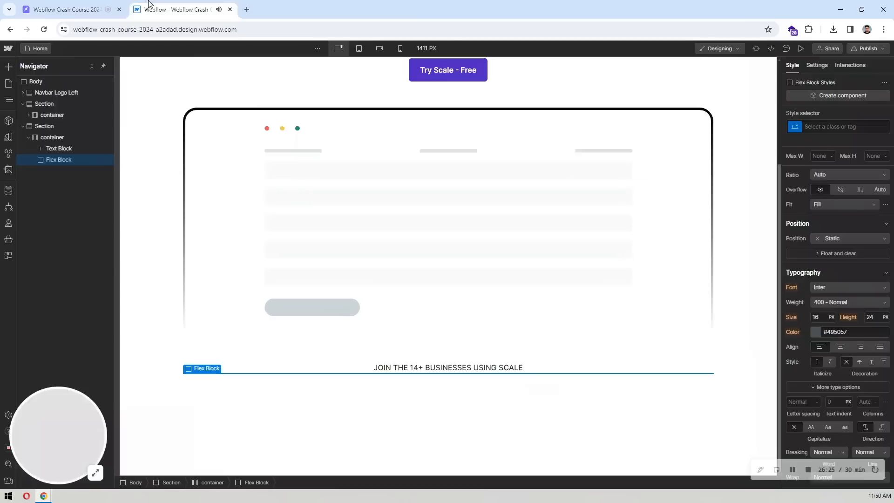
{"action": "key", "text": "ctrl+k"}
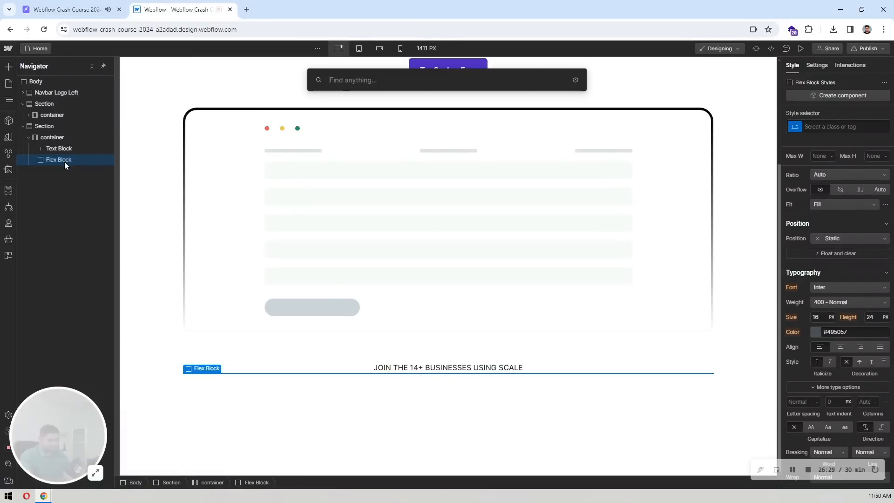
{"action": "type", "text": "image"}
{"action": "key", "text": "Return"}
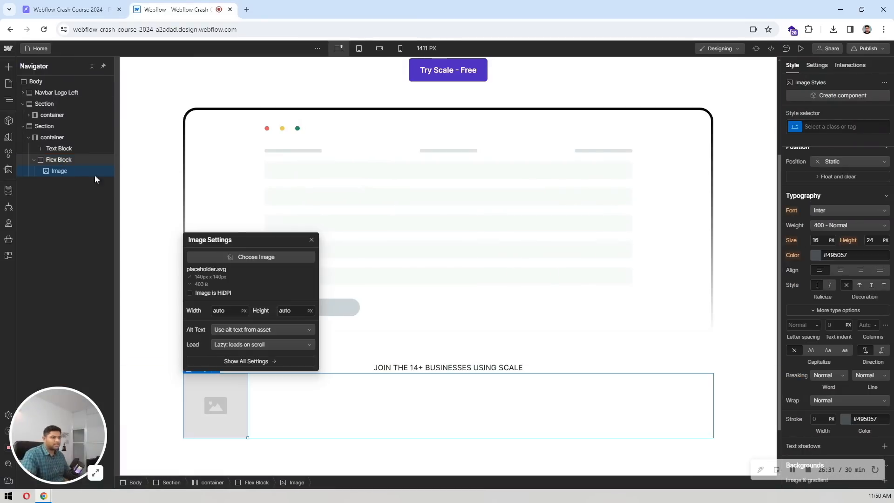
{"action": "left_click", "coordinate": [260, 256]}
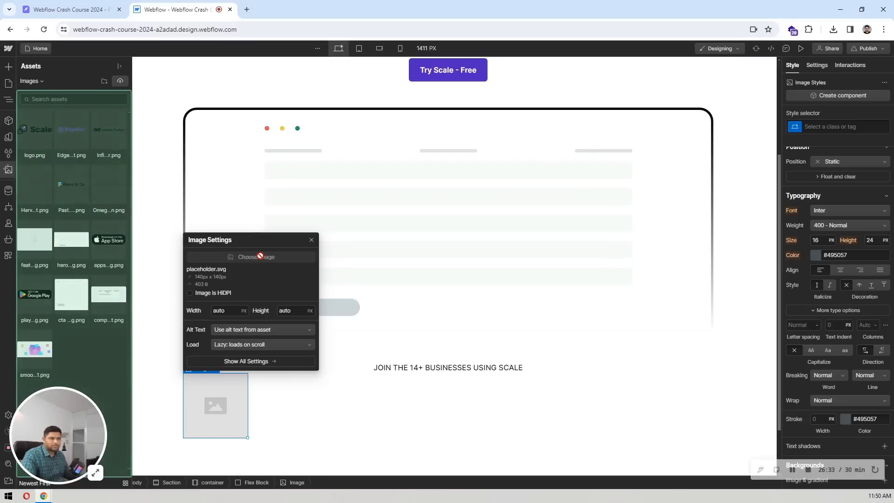
{"action": "left_click", "coordinate": [112, 191]}
{"action": "left_click", "coordinate": [233, 381]}
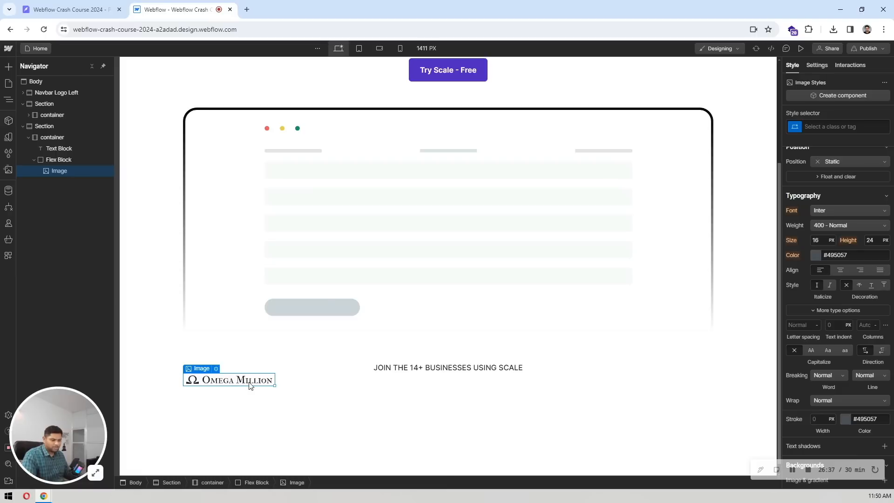
Duplicate the Omega Million logo image four times inside the flex block
{"action": "key", "text": "ctrl+d"}
{"action": "key", "text": "ctrl+d"}
{"action": "key", "text": "ctrl+d"}
{"action": "key", "text": "ctrl+d"}
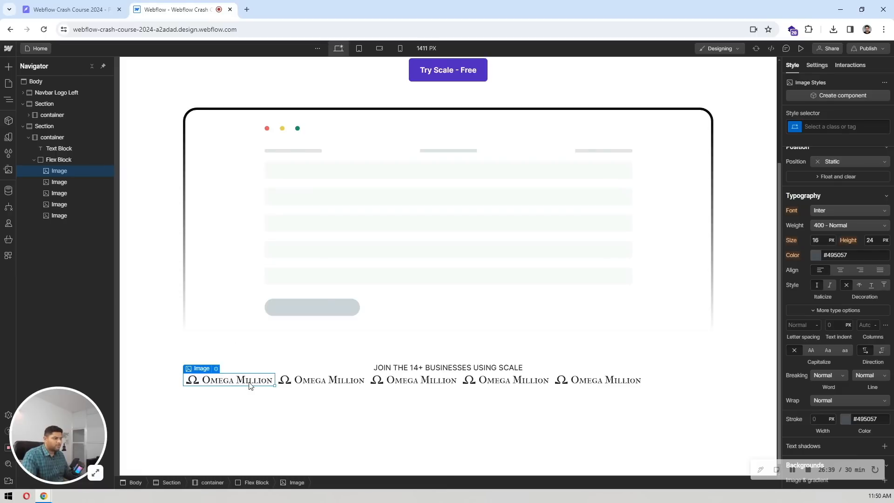
Check the logo order in the Pixso design and replace the second logo image in Webflow with the Harvest asset
{"action": "left_click", "coordinate": [93, 6]}
{"action": "left_click", "coordinate": [161, 5]}
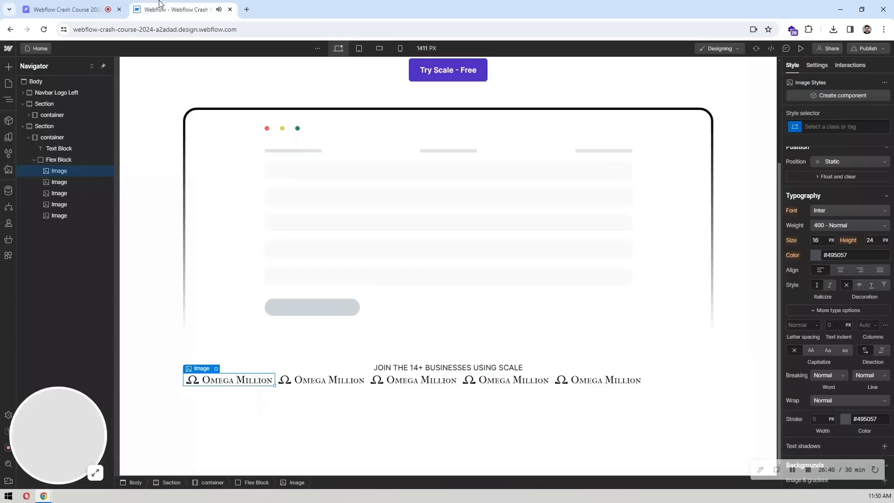
{"action": "left_click", "coordinate": [116, 6]}
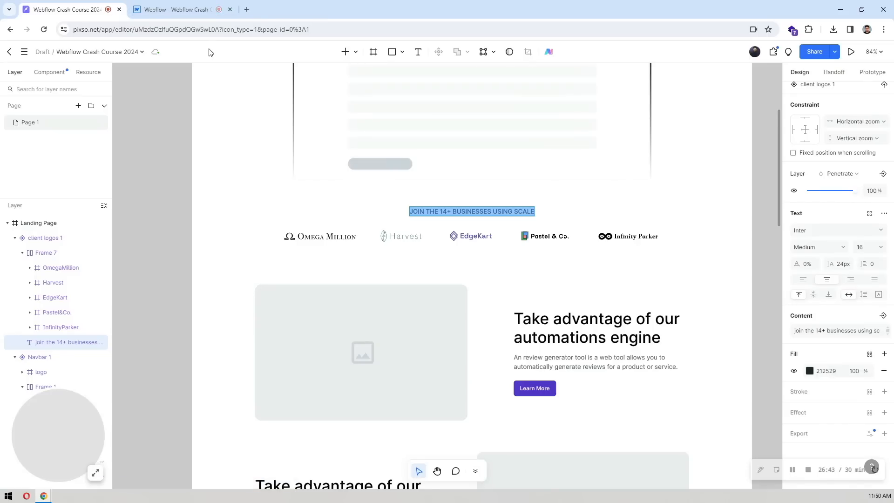
{"action": "left_click", "coordinate": [208, 9]}
{"action": "left_click", "coordinate": [317, 379]}
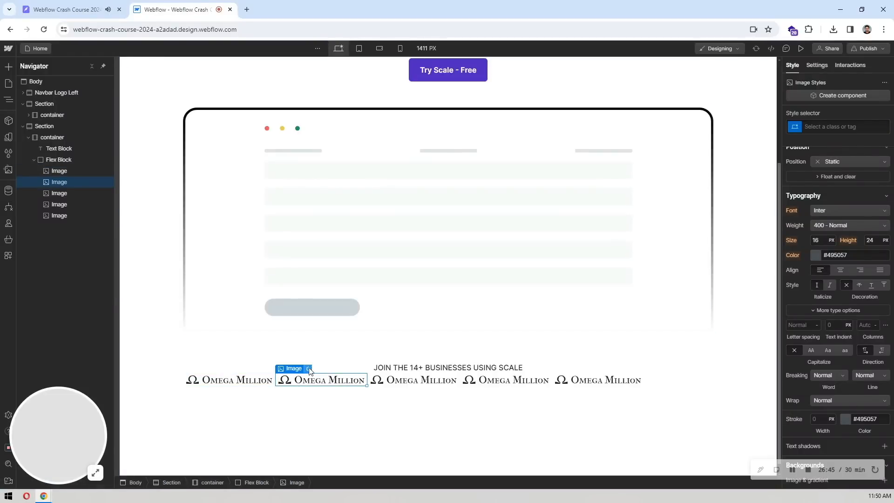
{"action": "left_click", "coordinate": [309, 368]}
{"action": "left_click", "coordinate": [317, 253]}
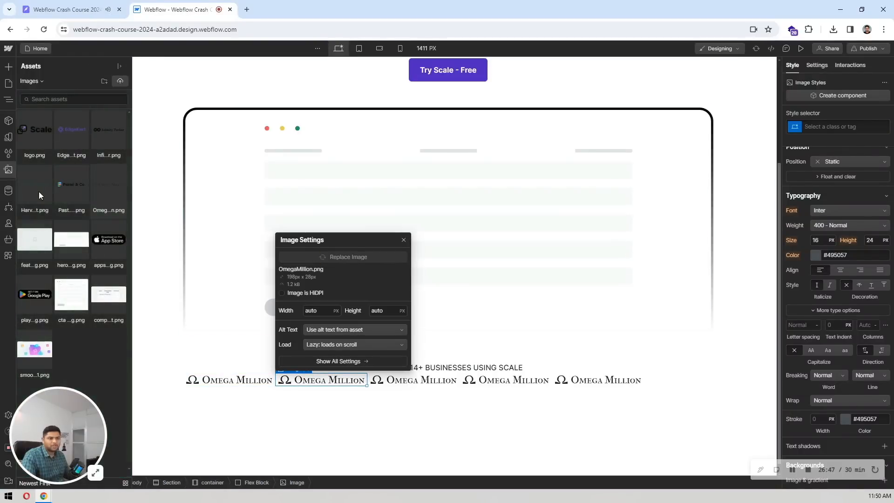
{"action": "left_click", "coordinate": [38, 191]}
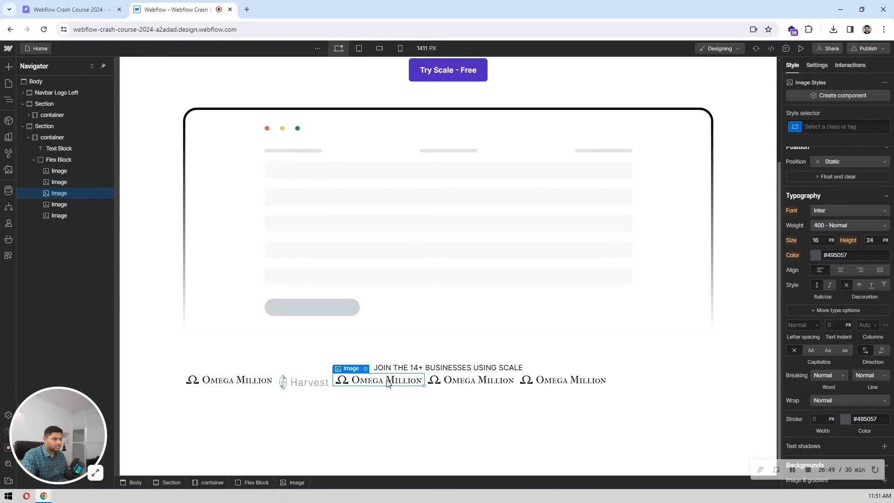
Replace the third logo image in the row with the EdgeKart asset
{"action": "left_click", "coordinate": [384, 377]}
{"action": "left_click", "coordinate": [365, 368]}
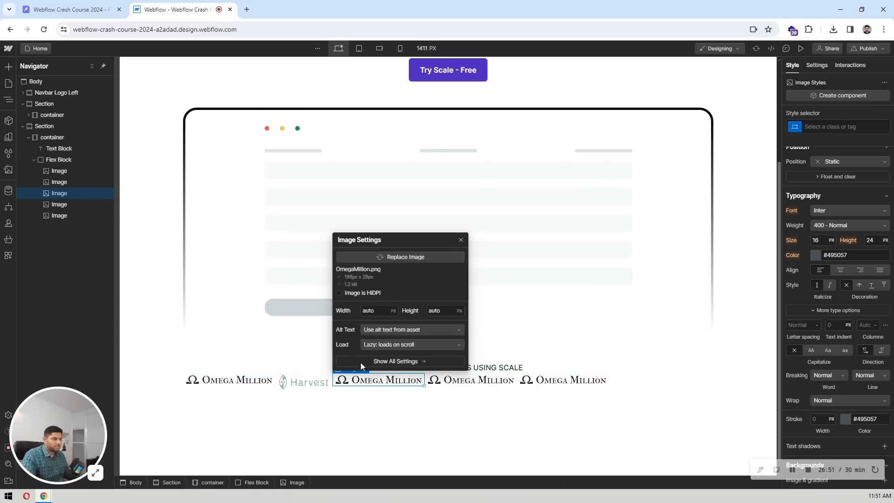
{"action": "left_click", "coordinate": [366, 261]}
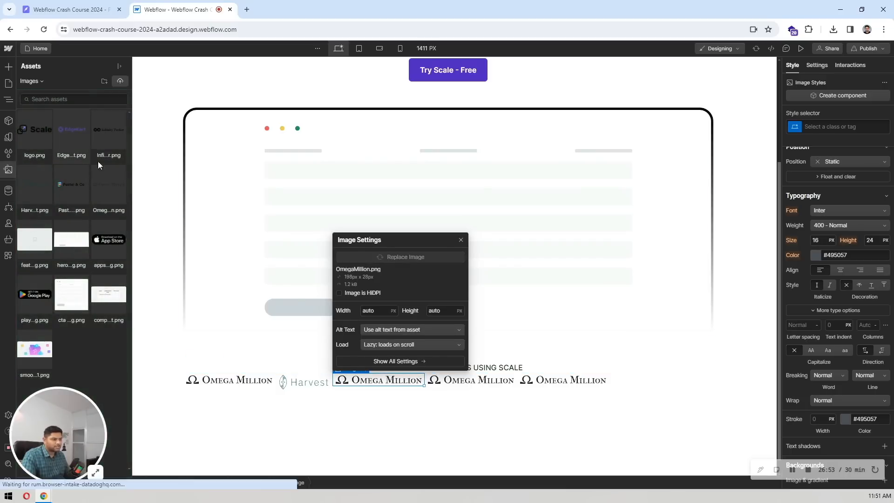
{"action": "left_click", "coordinate": [72, 132]}
Replace the fourth logo image with the Pastel & Co. asset, checking the order against the Pixso design
{"action": "left_click", "coordinate": [59, 205]}
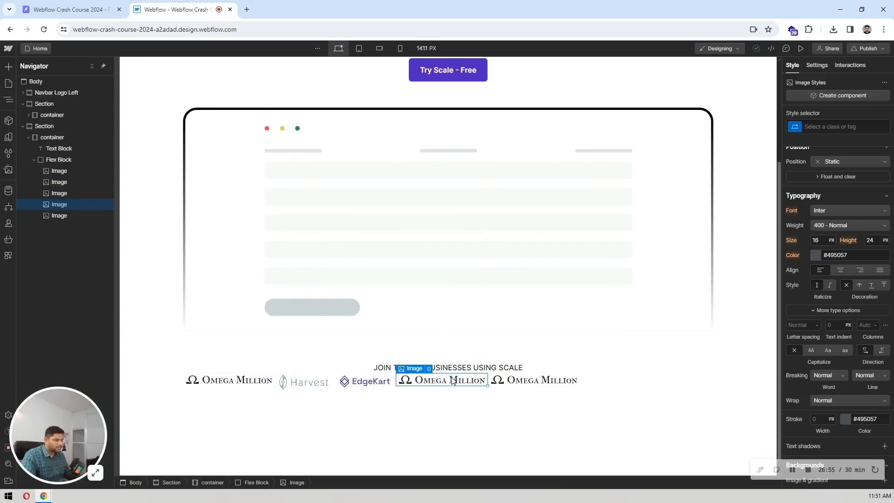
{"action": "left_click", "coordinate": [66, 10]}
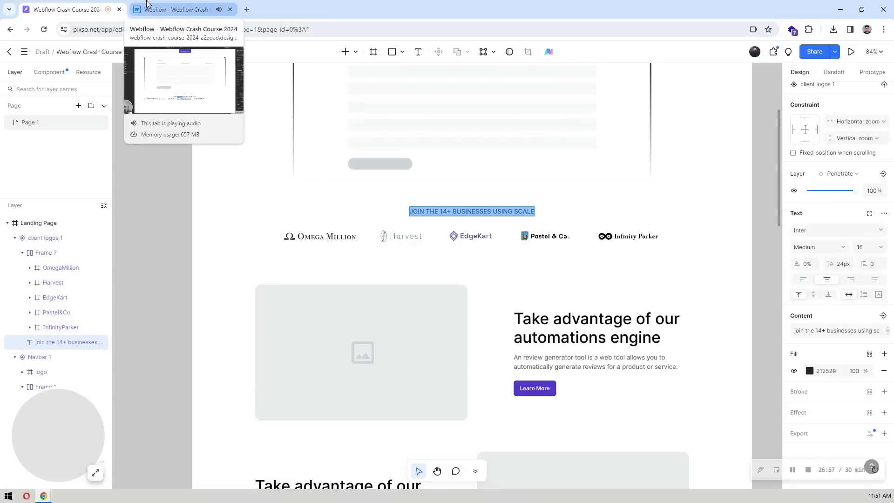
{"action": "left_click", "coordinate": [146, 5]}
{"action": "left_click", "coordinate": [431, 371]}
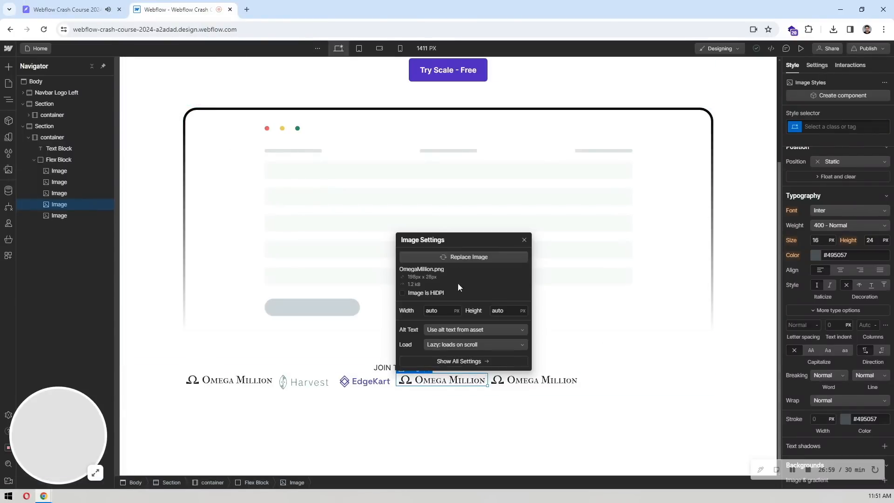
{"action": "left_click", "coordinate": [460, 256]}
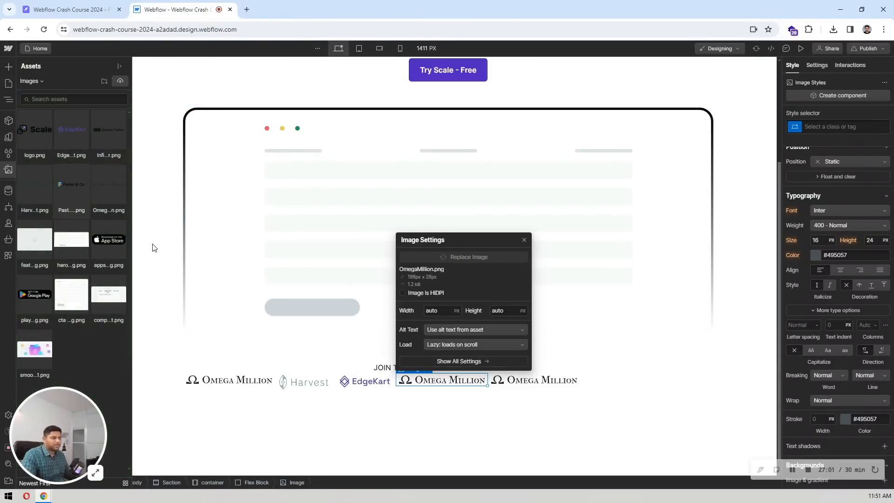
{"action": "left_click", "coordinate": [71, 196]}
Replace the fifth logo image in the row with the InfinityParker.png asset
{"action": "left_click", "coordinate": [505, 380]}
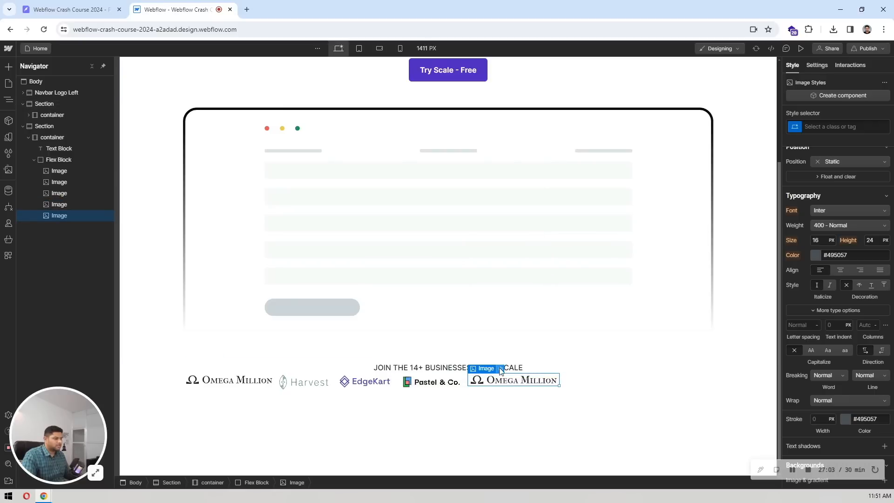
{"action": "left_click", "coordinate": [501, 370]}
{"action": "left_click", "coordinate": [501, 257]}
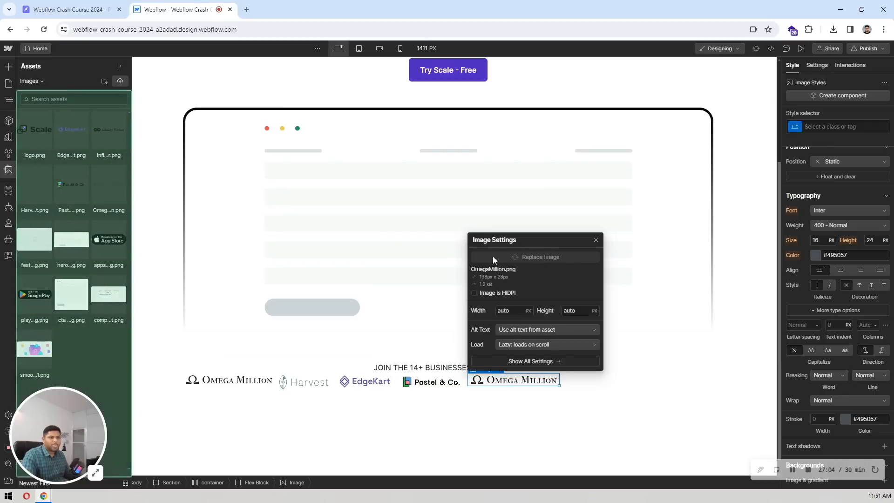
{"action": "left_click", "coordinate": [112, 130]}
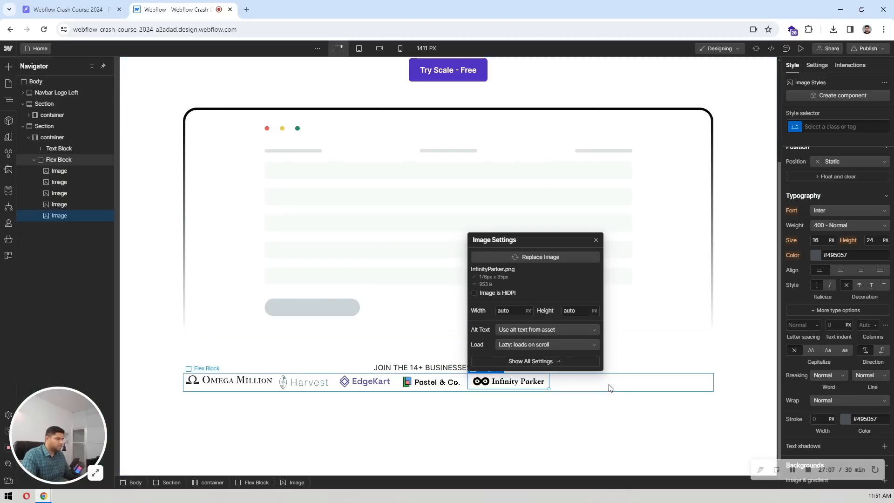
Set the logo flex block's justify and align options to center
{"action": "left_click", "coordinate": [610, 387]}
{"action": "scroll", "coordinate": [862, 300], "scroll_direction": "up", "scroll_amount": 5}
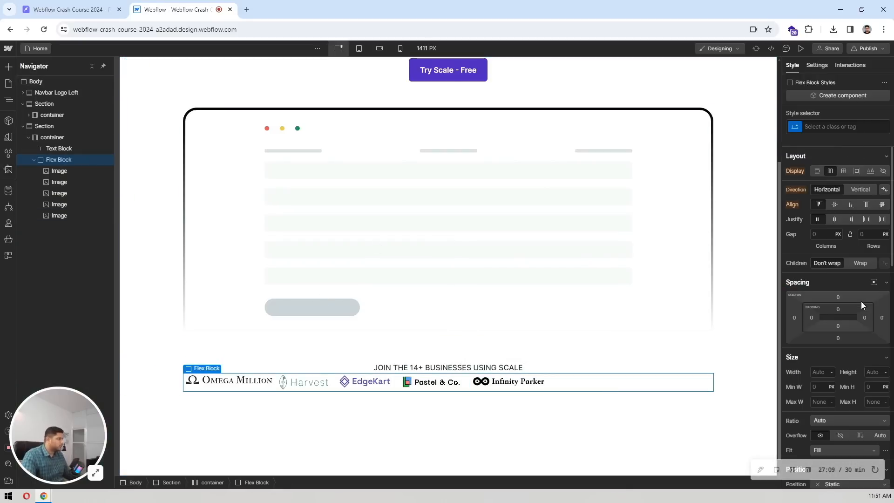
{"action": "left_click", "coordinate": [835, 219]}
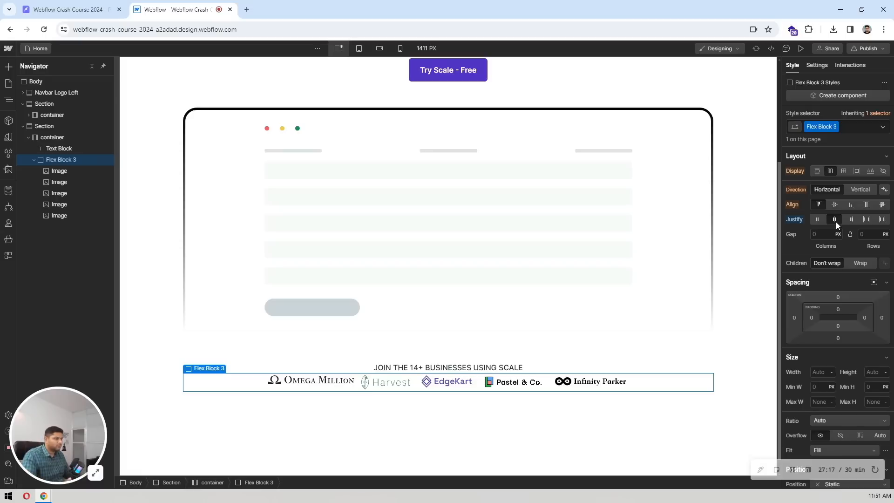
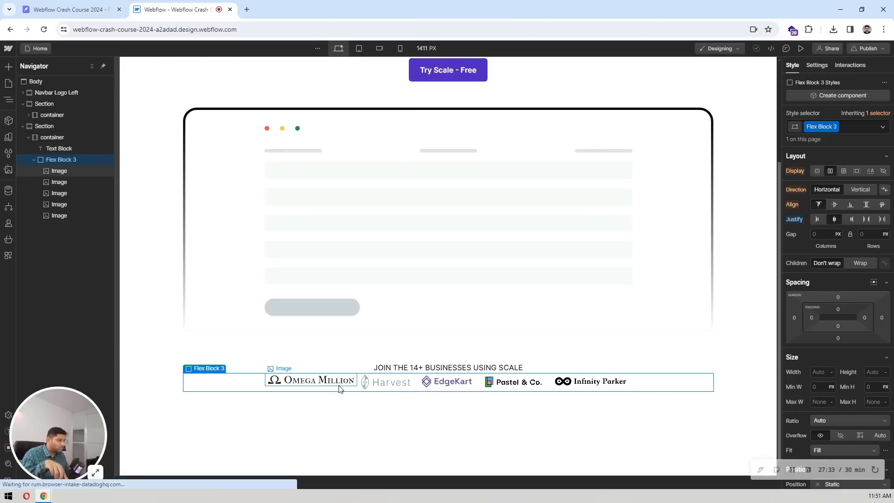
{"action": "left_click", "coordinate": [834, 207]}
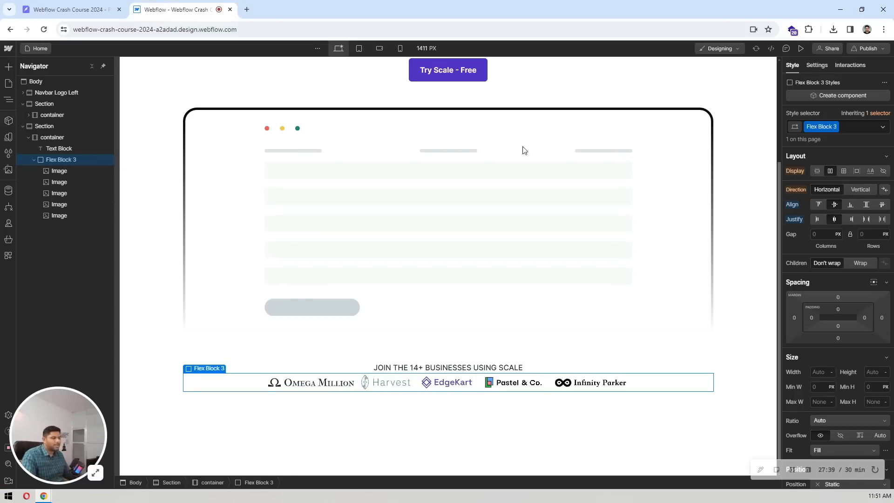
Check the spacing between logos in the Pixso design and set the flex block's column gap to 48 px in Webflow
{"action": "left_click", "coordinate": [70, 9]}
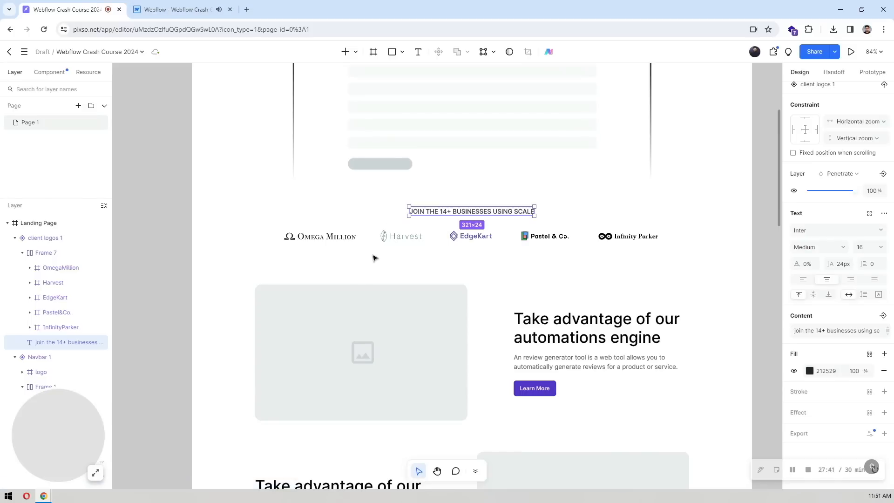
{"action": "double_click", "coordinate": [353, 238]}
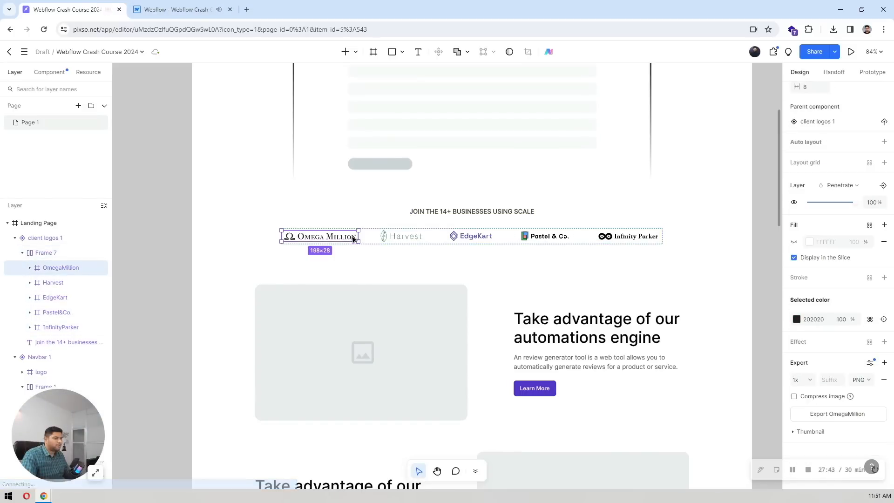
{"action": "left_click", "coordinate": [181, 10]}
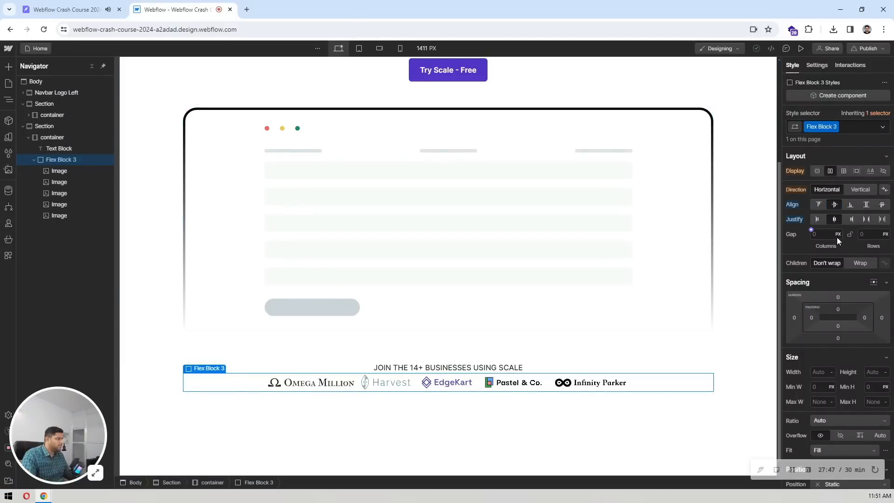
{"action": "left_click", "coordinate": [823, 235]}
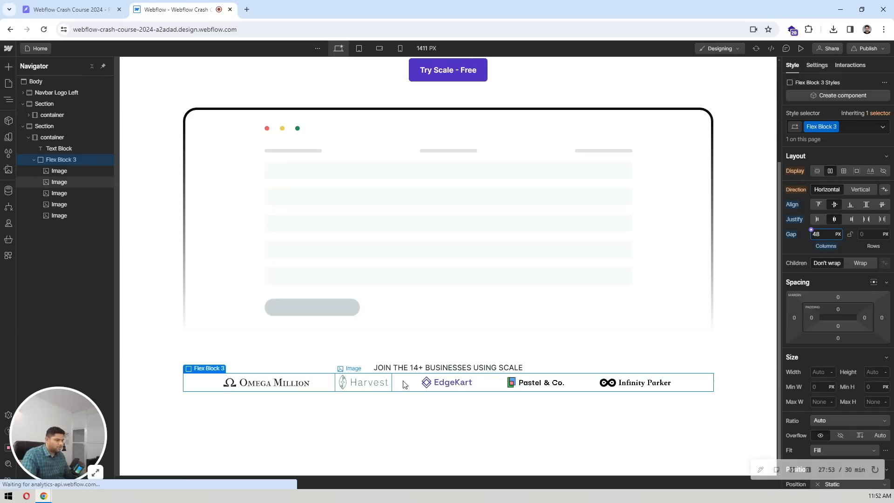
Measure the distance between heading and logo row in Pixso, and give the Webflow logo flex block a 32 px top margin
{"action": "left_click", "coordinate": [102, 6]}
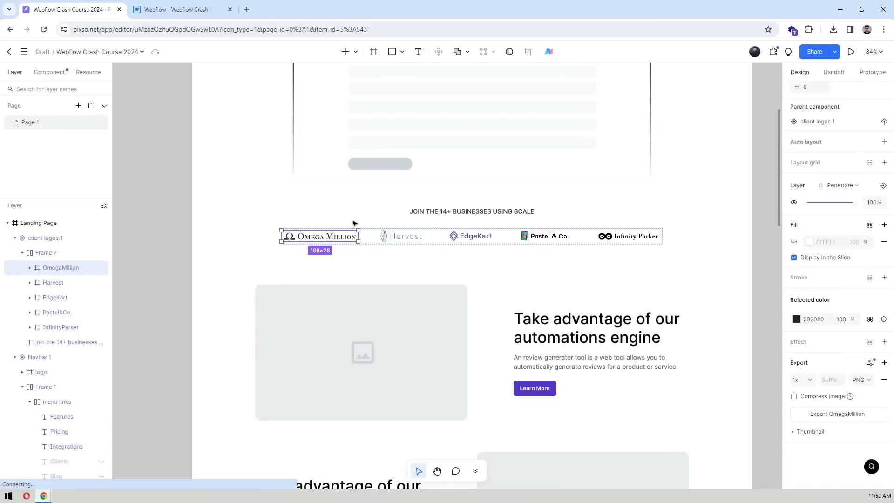
{"action": "left_click", "coordinate": [201, 6]}
{"action": "left_click", "coordinate": [87, 11]}
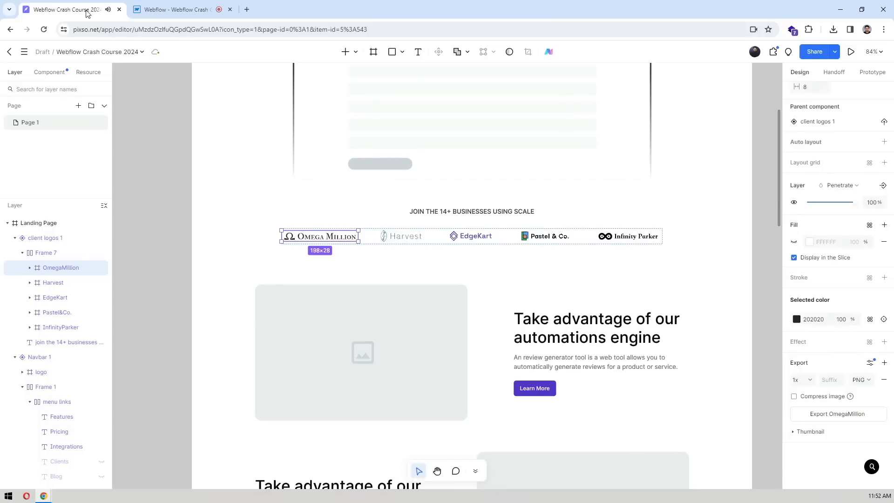
{"action": "key", "text": "alt"}
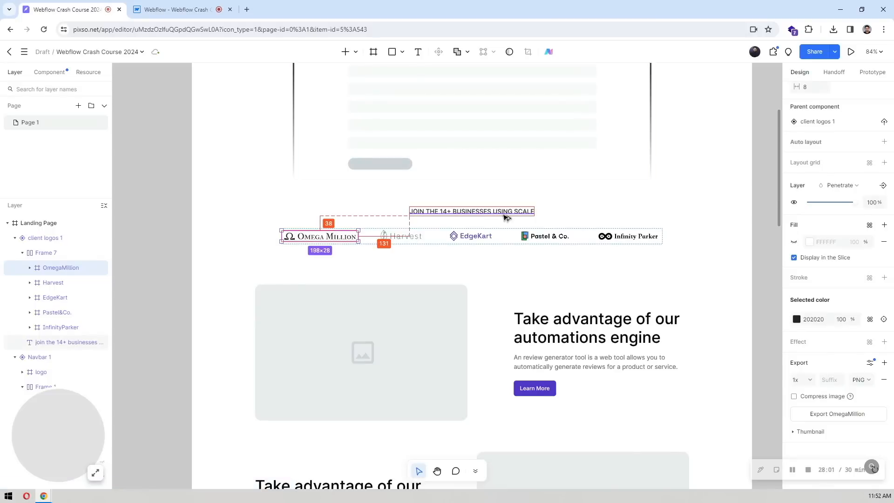
{"action": "left_click", "coordinate": [515, 237]}
{"action": "key", "text": "alt"}
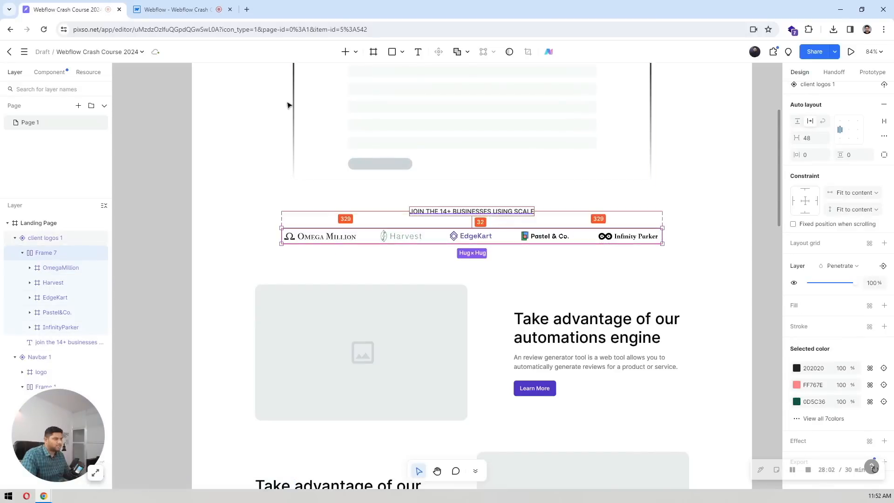
{"action": "left_click", "coordinate": [507, 215]}
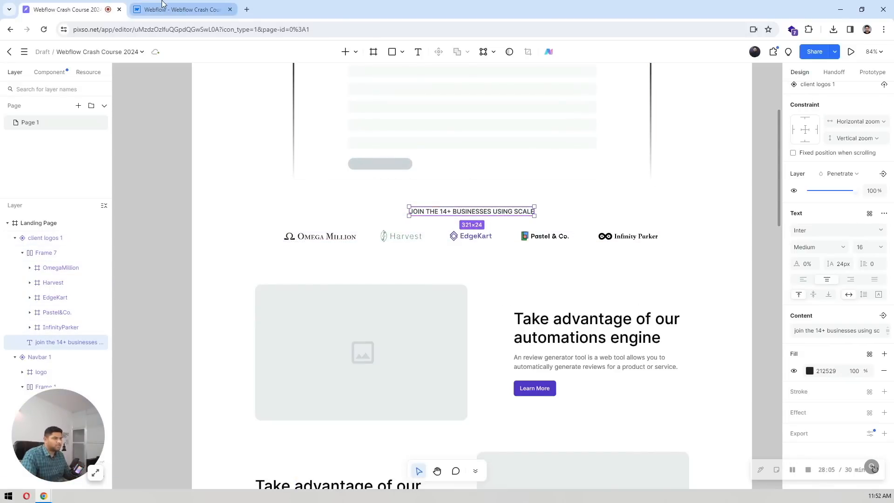
{"action": "left_click", "coordinate": [189, 10]}
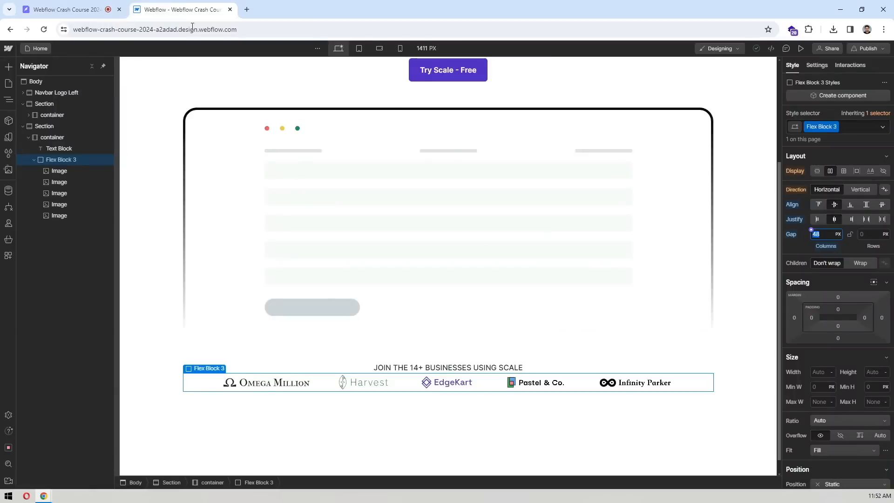
{"action": "left_click", "coordinate": [838, 297]}
{"action": "type", "text": "32"}
{"action": "key", "text": "Return"}
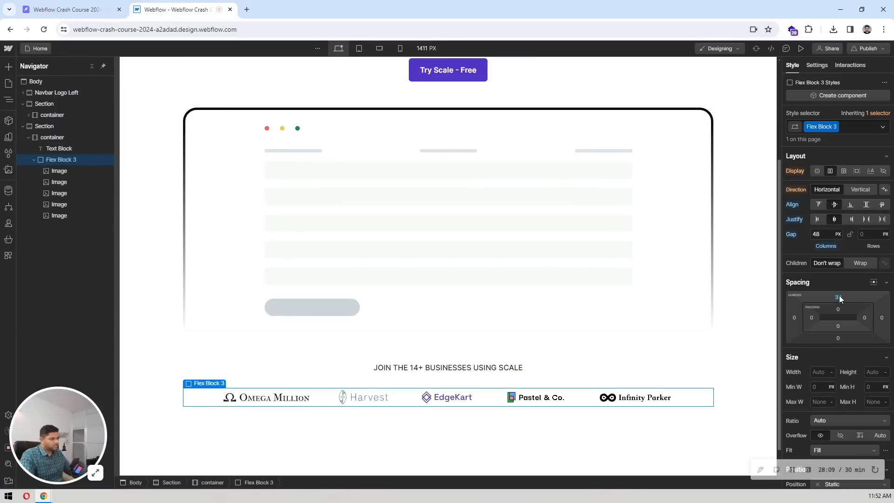
Review the page from navbar to client logos in Webflow, and examine the automations engine feature section in the Pixso design
{"action": "left_click", "coordinate": [741, 333]}
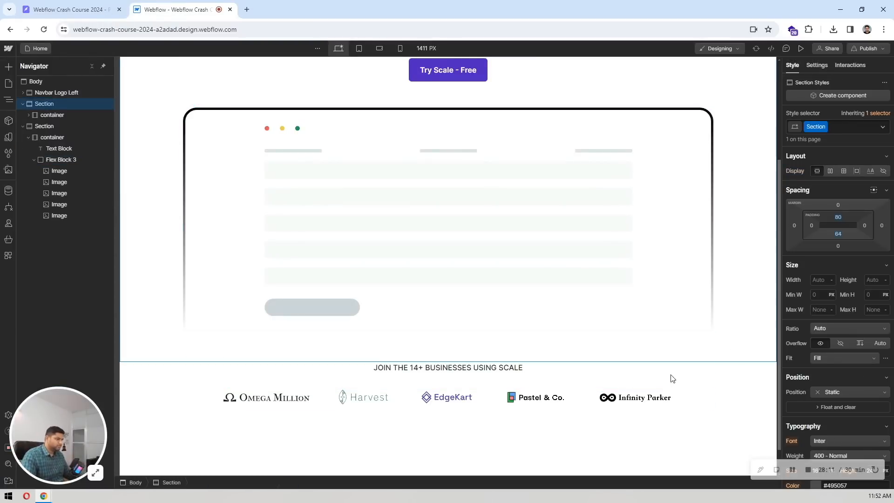
{"action": "left_click", "coordinate": [532, 443]}
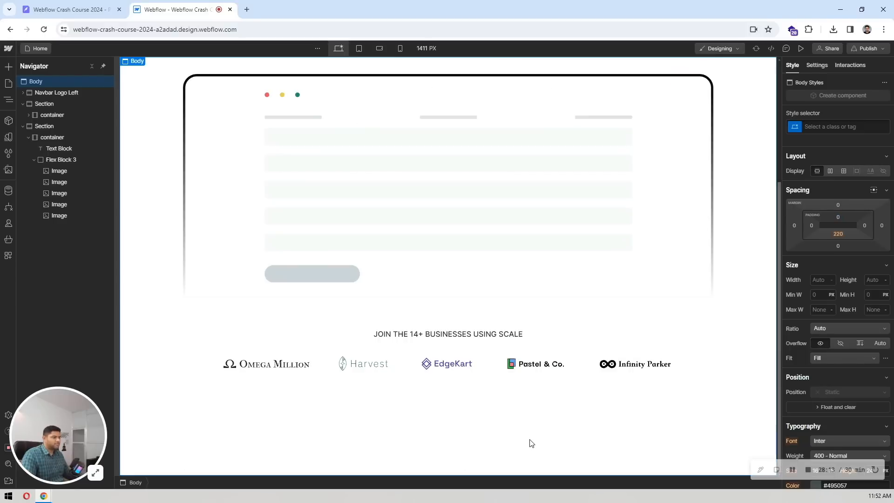
{"action": "scroll", "coordinate": [531, 443], "scroll_direction": "up", "scroll_amount": 4}
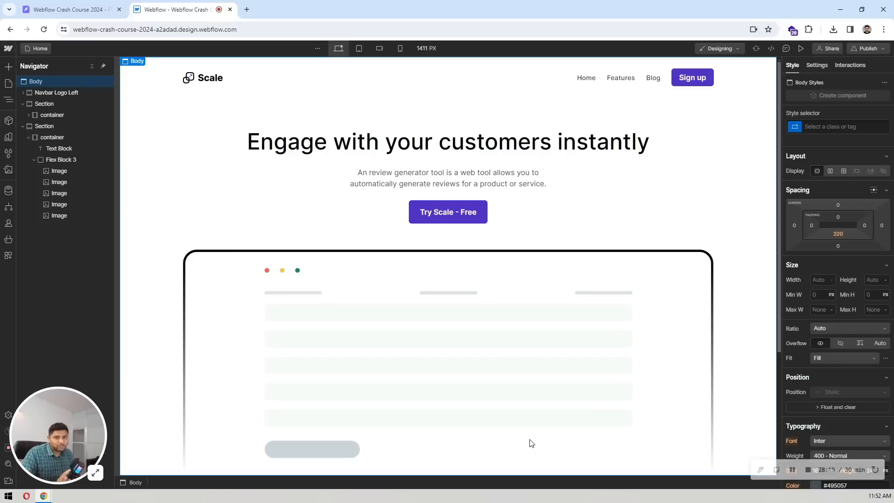
{"action": "scroll", "coordinate": [497, 260], "scroll_direction": "down", "scroll_amount": 4}
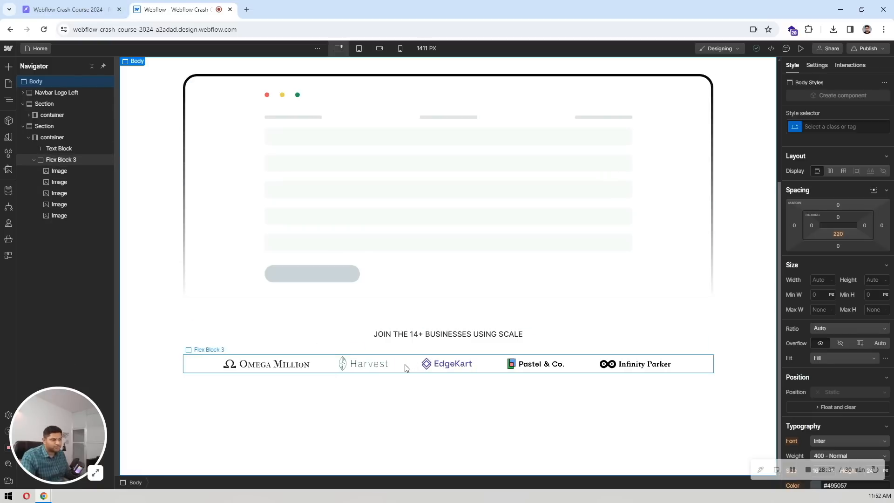
{"action": "left_click", "coordinate": [105, 6]}
{"action": "scroll", "coordinate": [465, 236], "scroll_direction": "down", "scroll_amount": 3}
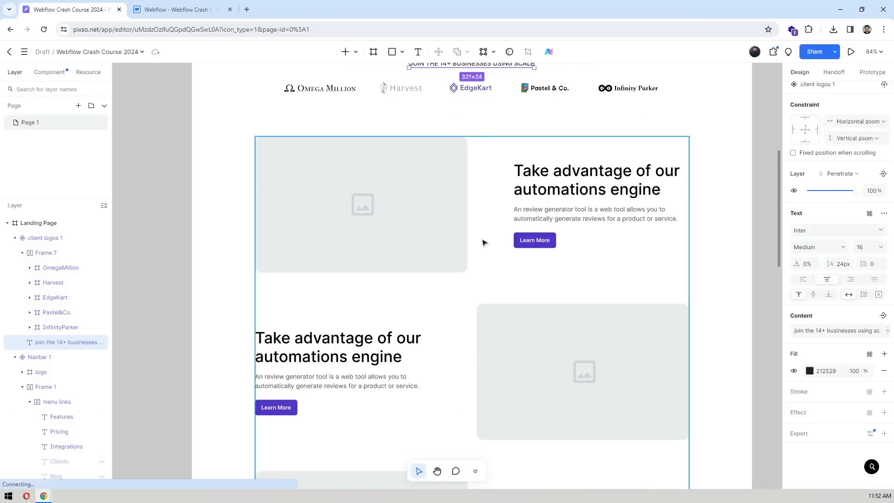
Review the Pixso landing page design from the navbar down to Latest News, examining the alternating automations engine feature rows
{"action": "scroll", "coordinate": [407, 233], "scroll_direction": "down", "scroll_amount": 10}
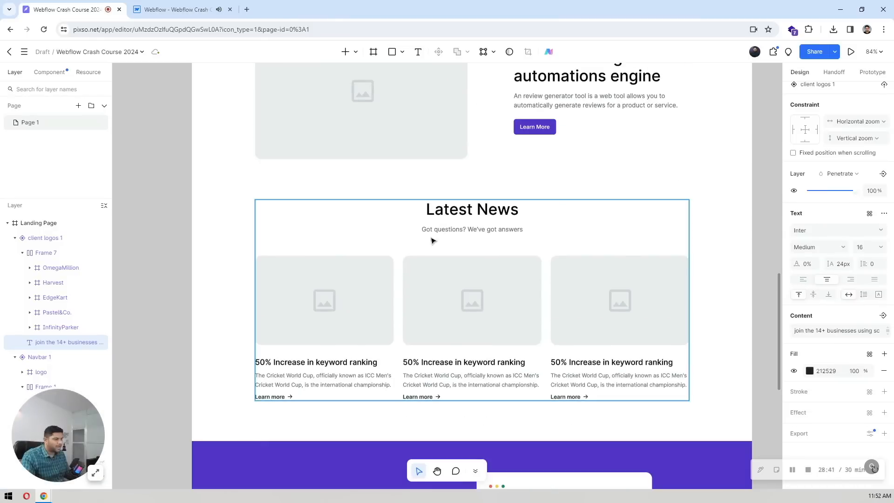
{"action": "key", "text": "ctrl+Tab"}
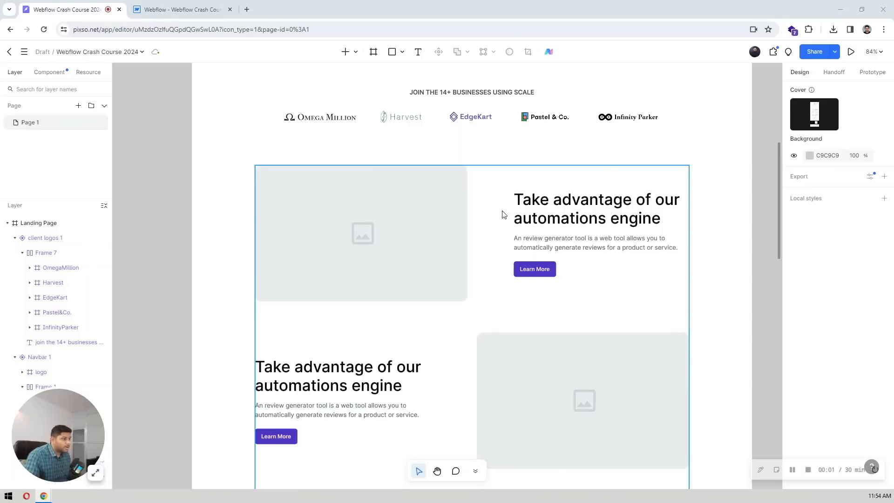
{"action": "scroll", "coordinate": [503, 214], "scroll_direction": "down", "scroll_amount": 3}
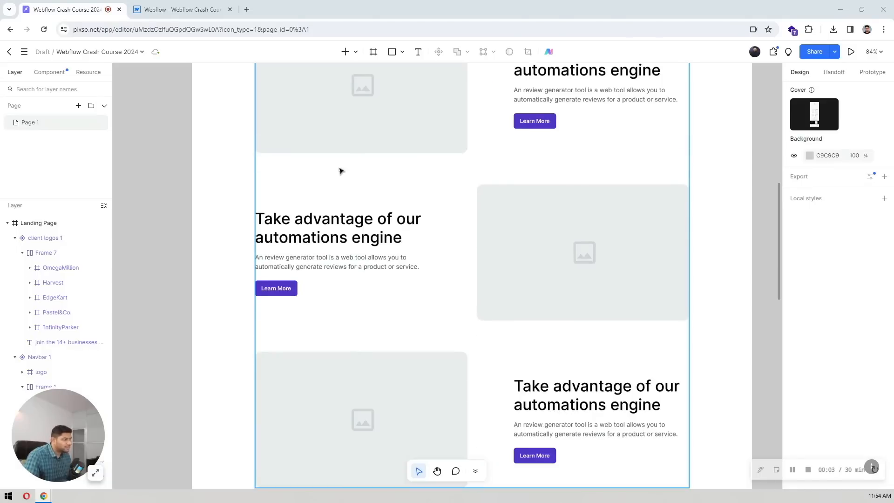
{"action": "scroll", "coordinate": [481, 210], "scroll_direction": "up", "scroll_amount": 1}
{"action": "scroll", "coordinate": [482, 210], "scroll_direction": "up", "scroll_amount": 10}
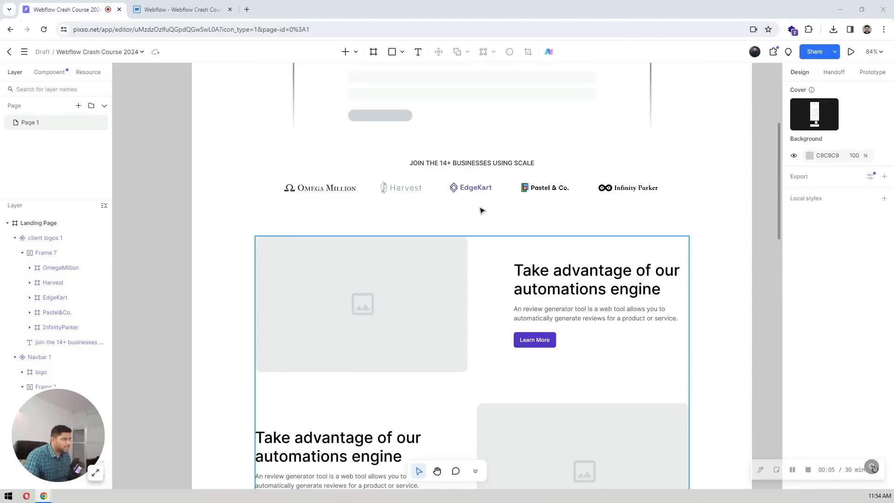
{"action": "scroll", "coordinate": [482, 210], "scroll_direction": "up", "scroll_amount": 8}
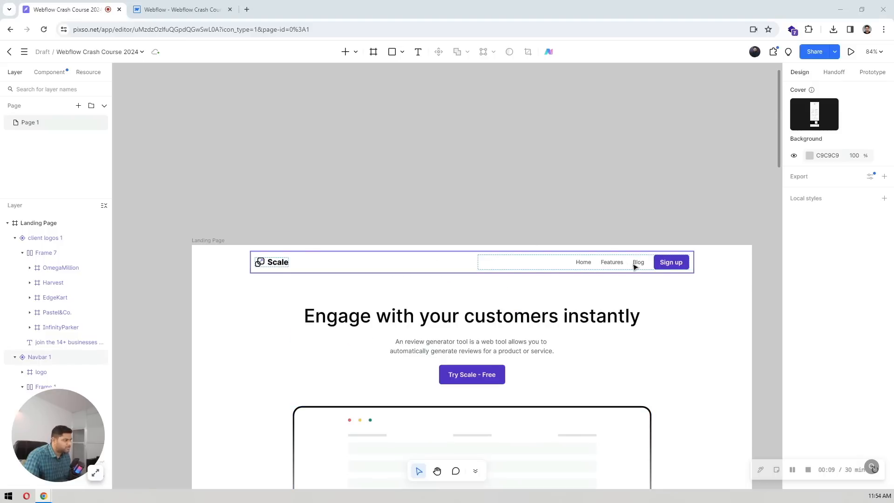
{"action": "scroll", "coordinate": [518, 187], "scroll_direction": "down", "scroll_amount": 3}
{"action": "scroll", "coordinate": [529, 193], "scroll_direction": "down", "scroll_amount": 20}
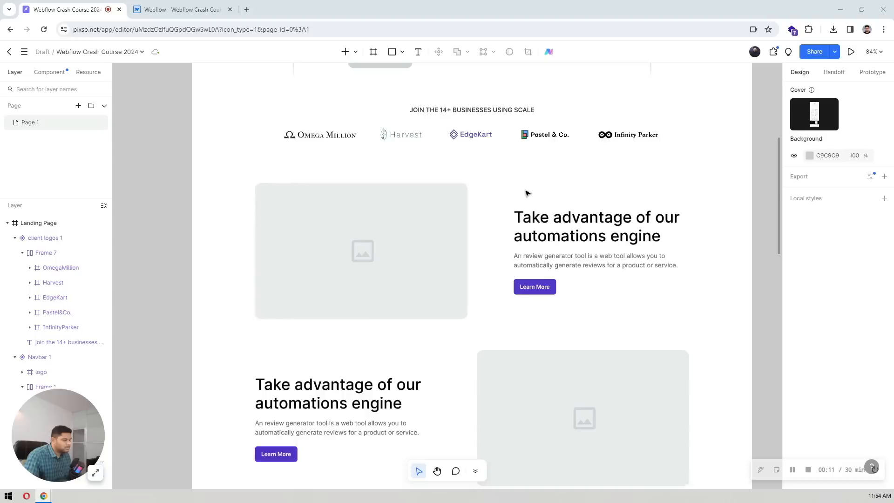
{"action": "scroll", "coordinate": [528, 193], "scroll_direction": "up", "scroll_amount": 1}
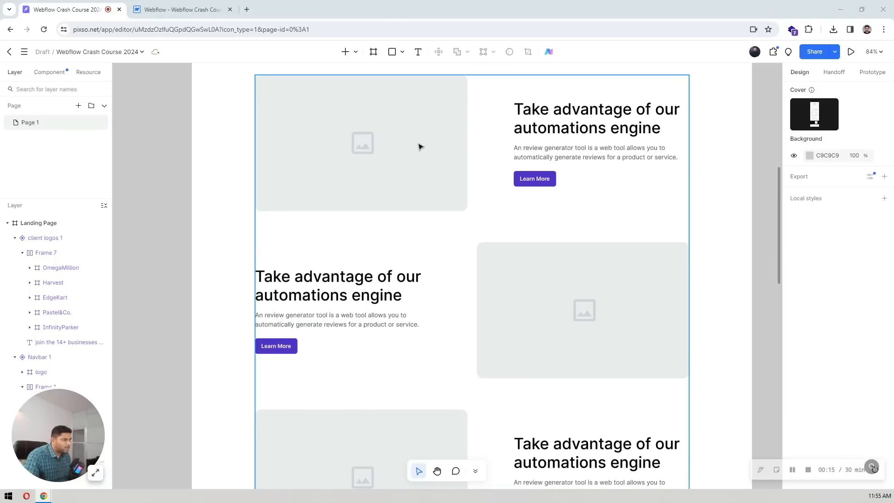
{"action": "scroll", "coordinate": [535, 281], "scroll_direction": "down", "scroll_amount": 10}
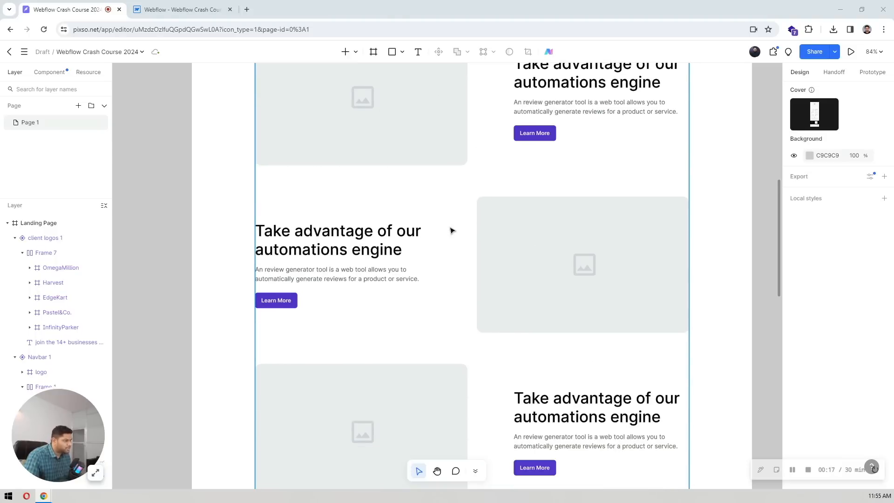
{"action": "scroll", "coordinate": [471, 258], "scroll_direction": "up", "scroll_amount": 15}
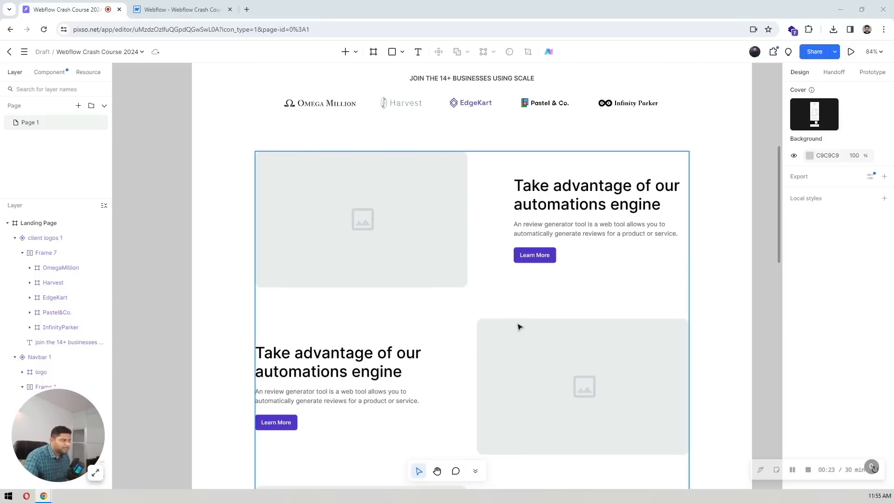
In Webflow, add a new section at the end of the page body and insert a container inside it
{"action": "left_click", "coordinate": [153, 6]}
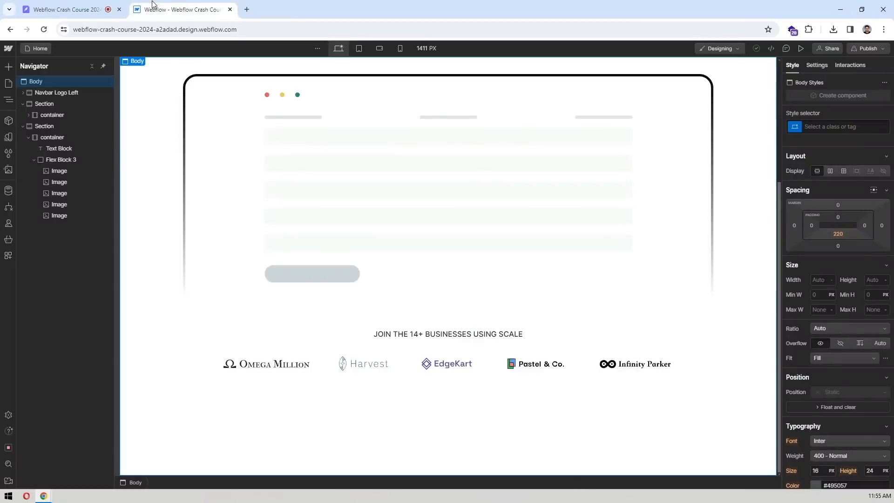
{"action": "left_click", "coordinate": [91, 69]}
{"action": "left_click", "coordinate": [46, 103]}
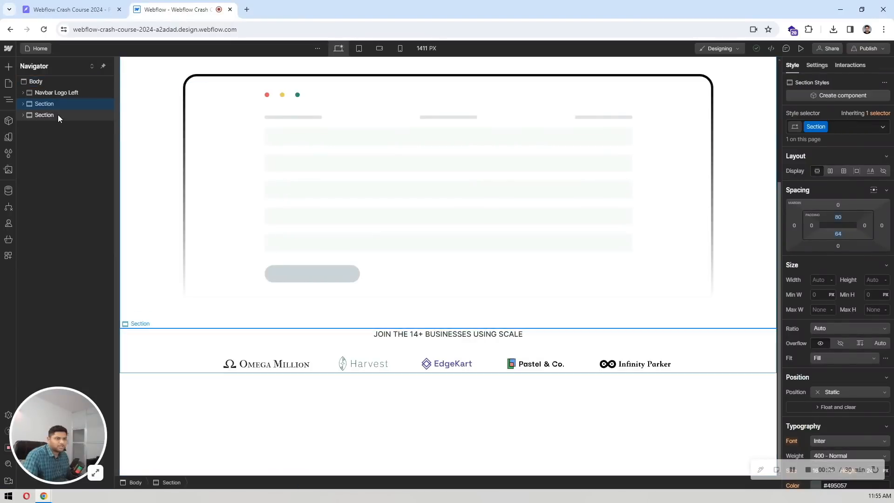
{"action": "left_click", "coordinate": [49, 81]}
{"action": "key", "text": "ctrl+e"}
{"action": "type", "text": "se"}
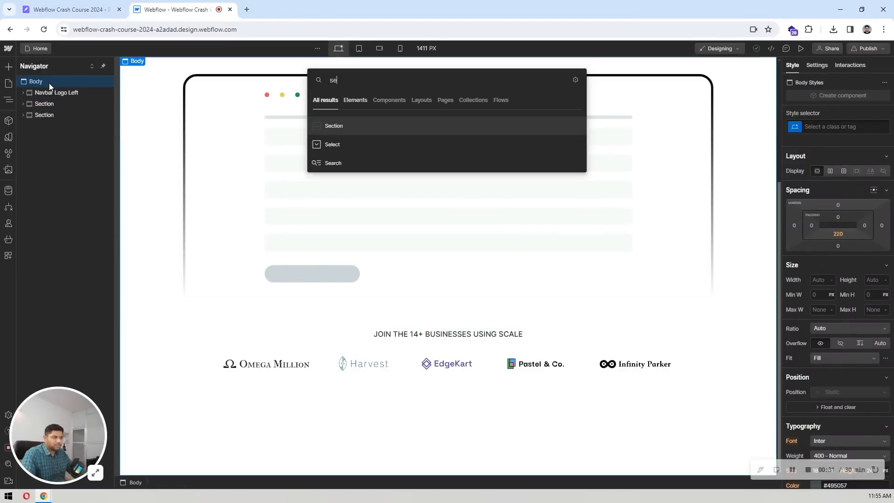
{"action": "type", "text": "ct"}
{"action": "key", "text": "Return"}
{"action": "key", "text": "ctrl+e"}
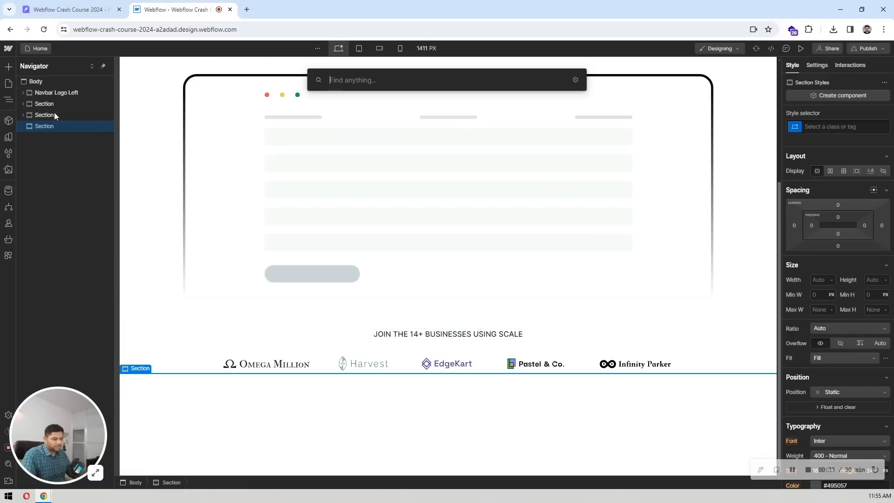
{"action": "type", "text": "conta"}
{"action": "key", "text": "Return"}
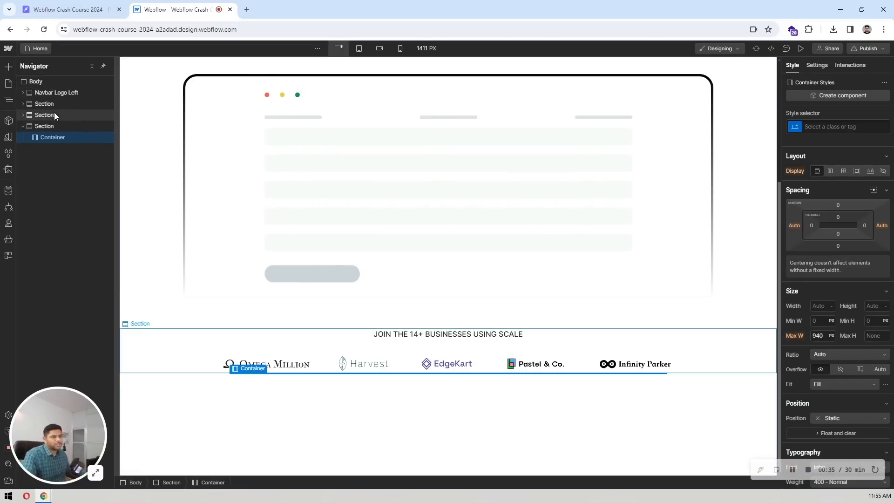
Create the class page-section and assign it to the newly added section
{"action": "left_click", "coordinate": [54, 125]}
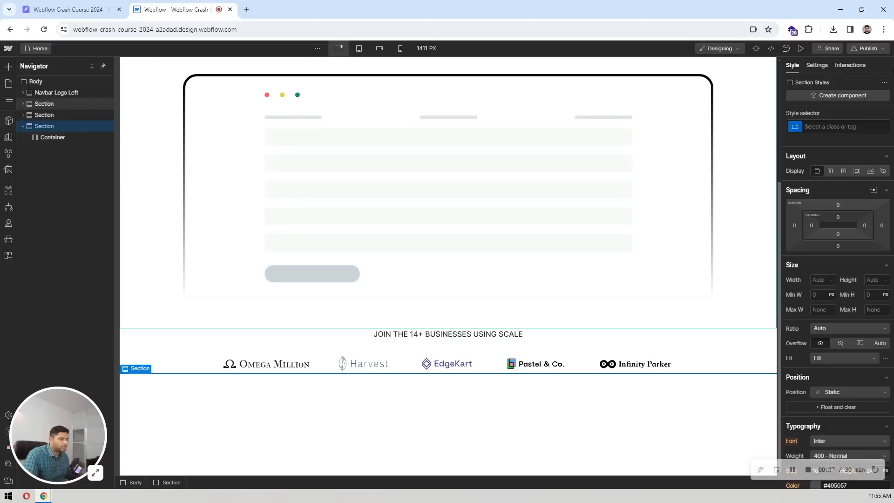
{"action": "left_click", "coordinate": [821, 126]}
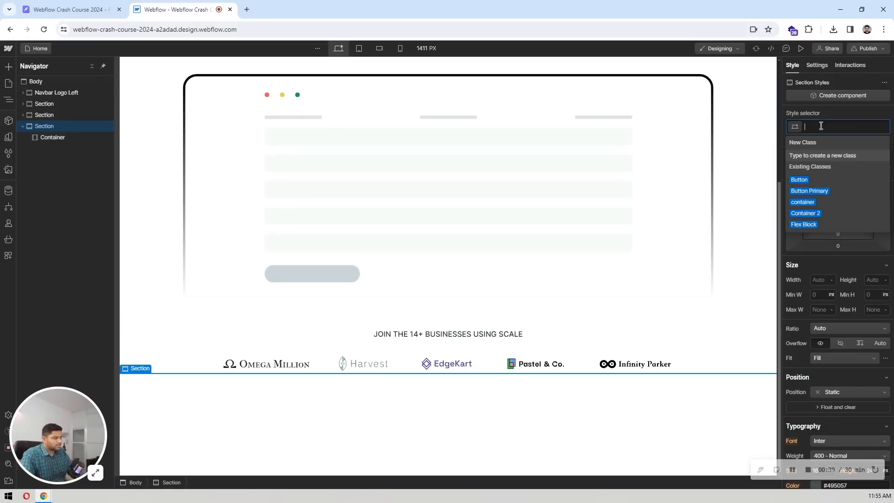
{"action": "type", "text": "sec"}
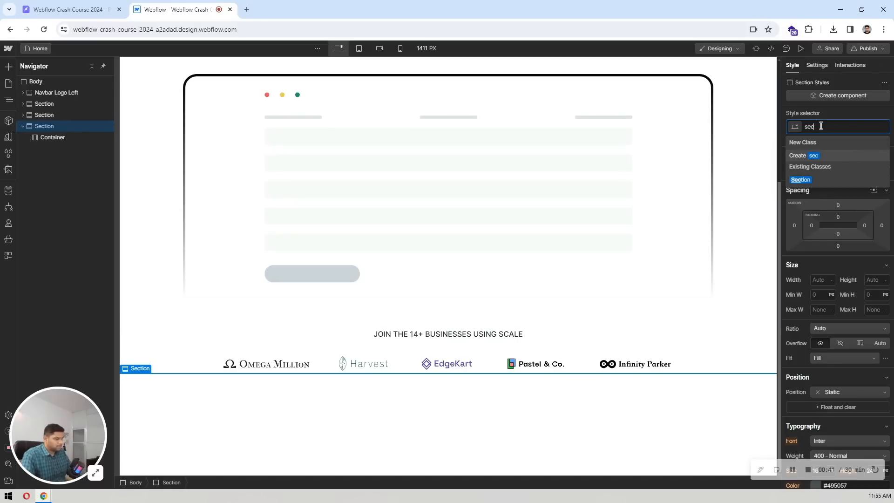
{"action": "type", "text": "page-"}
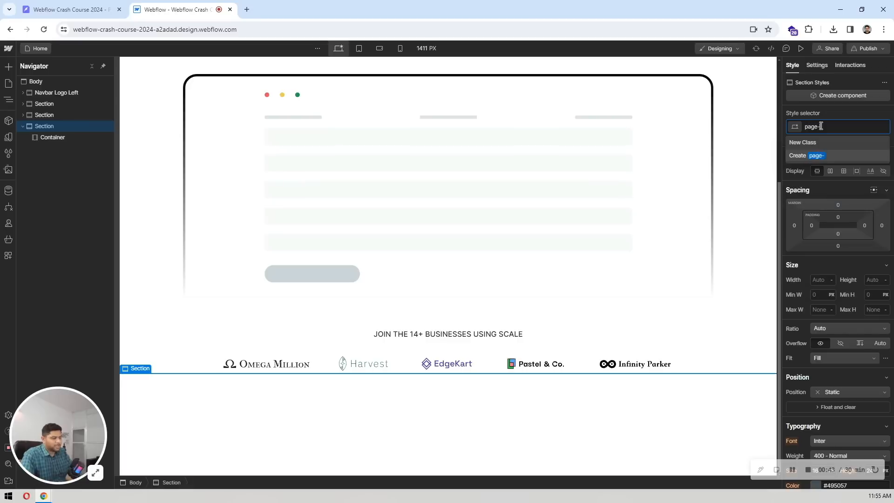
{"action": "type", "text": "sectio"}
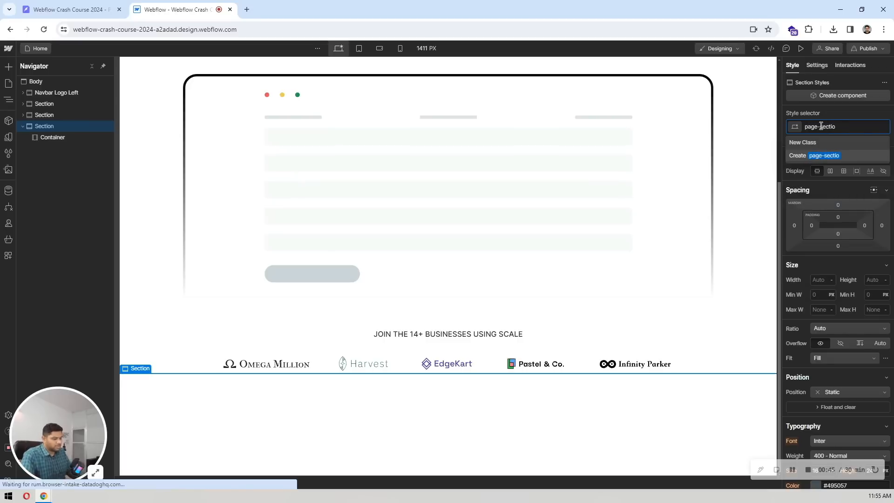
{"action": "type", "text": "n"}
{"action": "key", "text": "Return"}
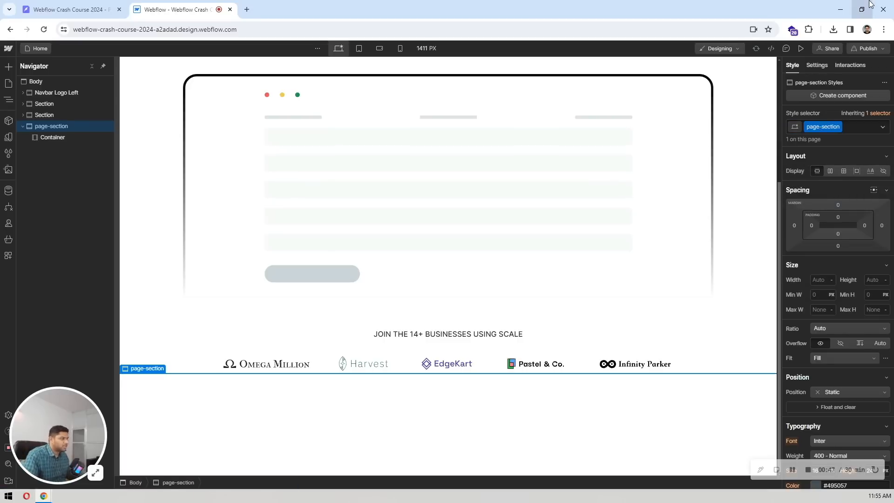
Check the spacing between the client logos and features group in Pixso, and set page-section's top and bottom padding to 104 px in Webflow
{"action": "left_click", "coordinate": [86, 9]}
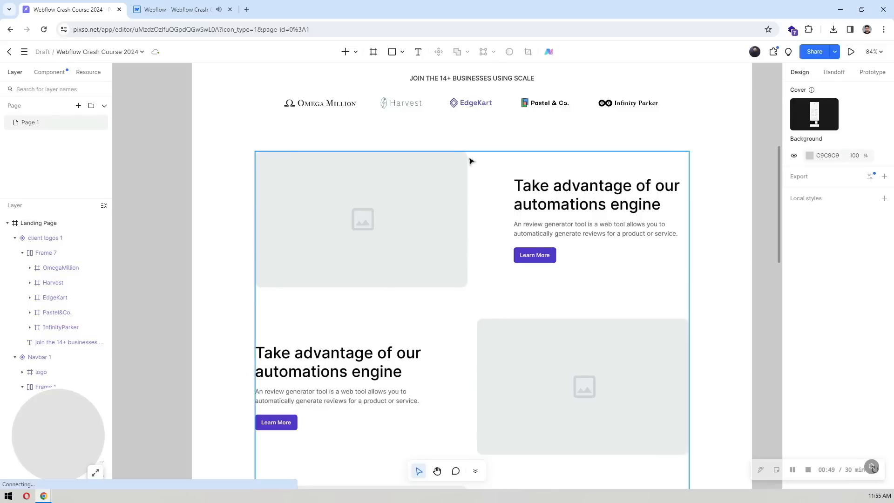
{"action": "left_click", "coordinate": [472, 107]}
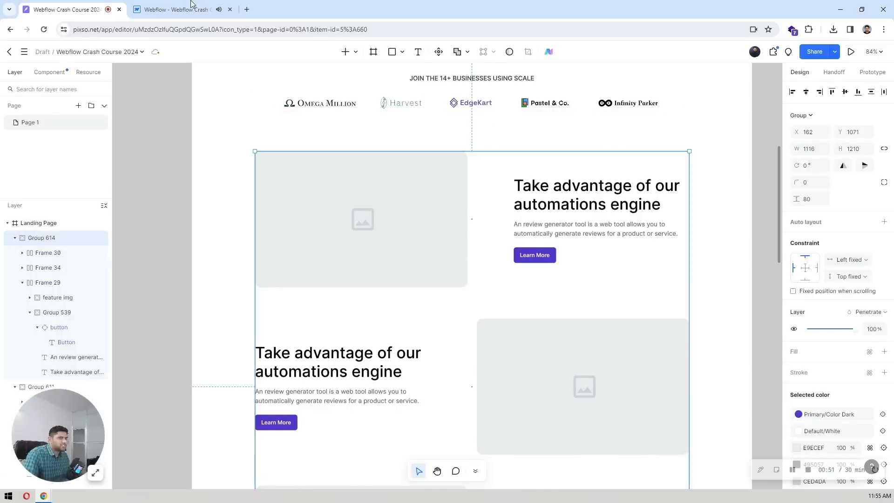
{"action": "left_click", "coordinate": [177, 9]}
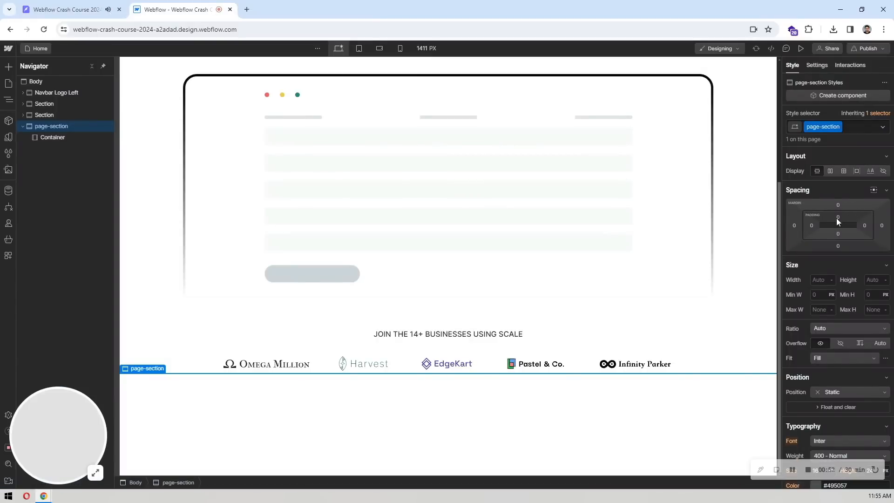
{"action": "left_click", "coordinate": [837, 218]}
{"action": "type", "text": "104"}
{"action": "key", "text": "Return"}
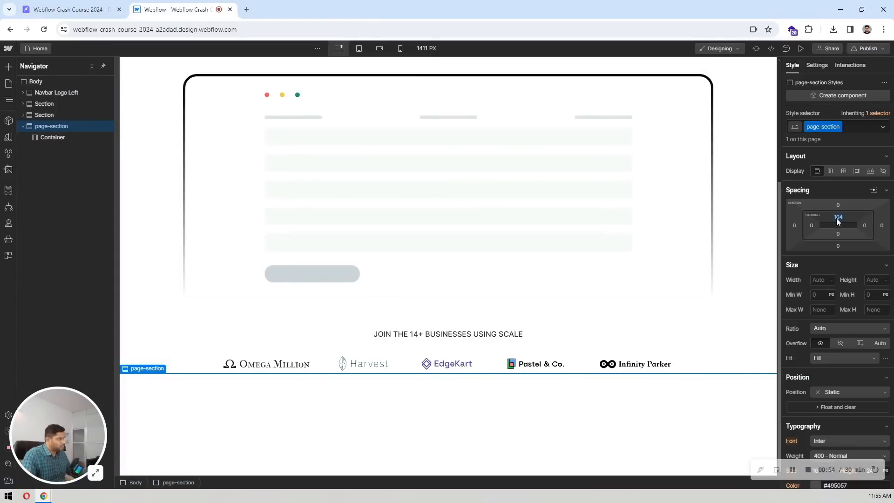
{"action": "left_click", "coordinate": [839, 233]}
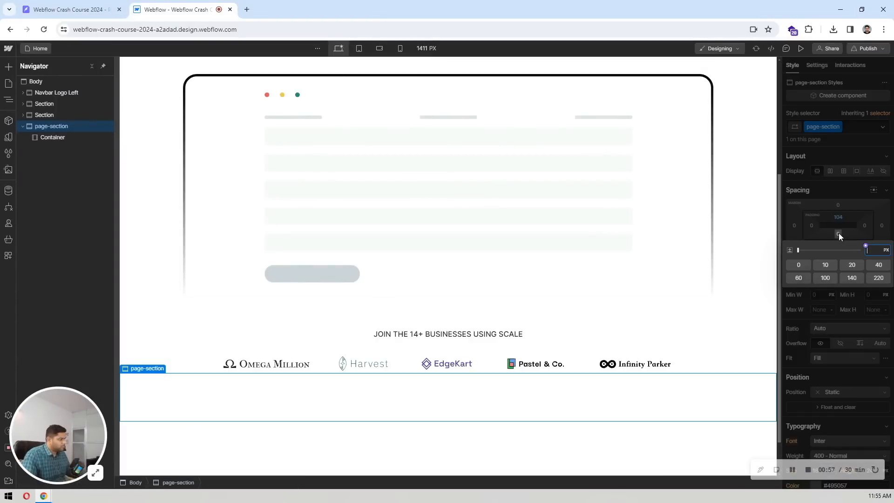
{"action": "type", "text": "104"}
{"action": "key", "text": "Return"}
{"action": "scroll", "coordinate": [487, 288], "scroll_direction": "down", "scroll_amount": 2}
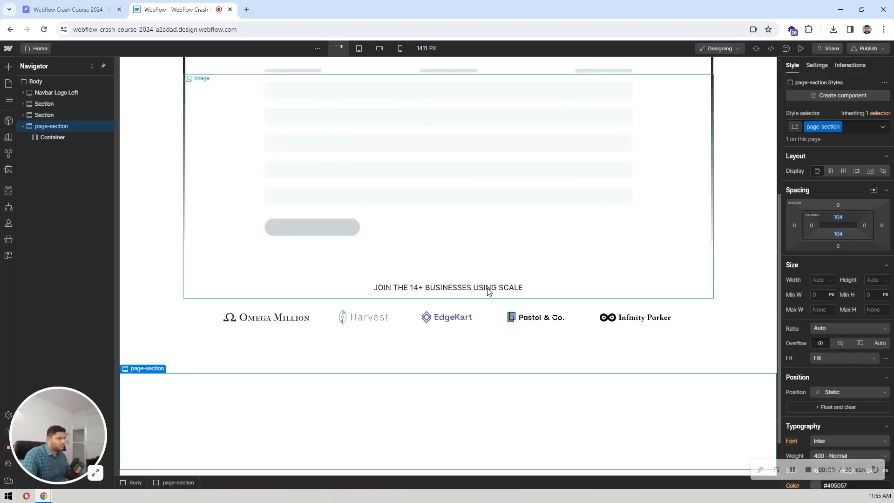
Apply the existing container class to the new container inside page-section
{"action": "left_click", "coordinate": [64, 136]}
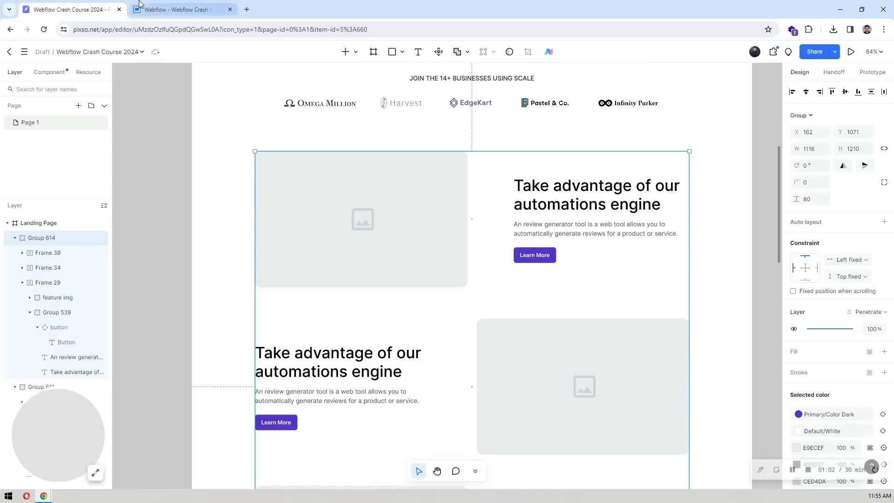
{"action": "left_click", "coordinate": [173, 9]}
{"action": "left_click", "coordinate": [852, 127]}
{"action": "type", "text": "conta"}
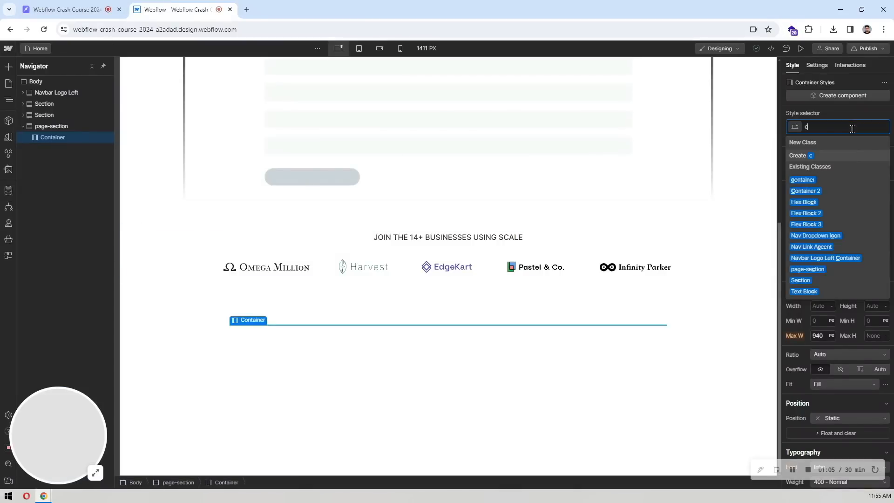
{"action": "left_click", "coordinate": [829, 178]}
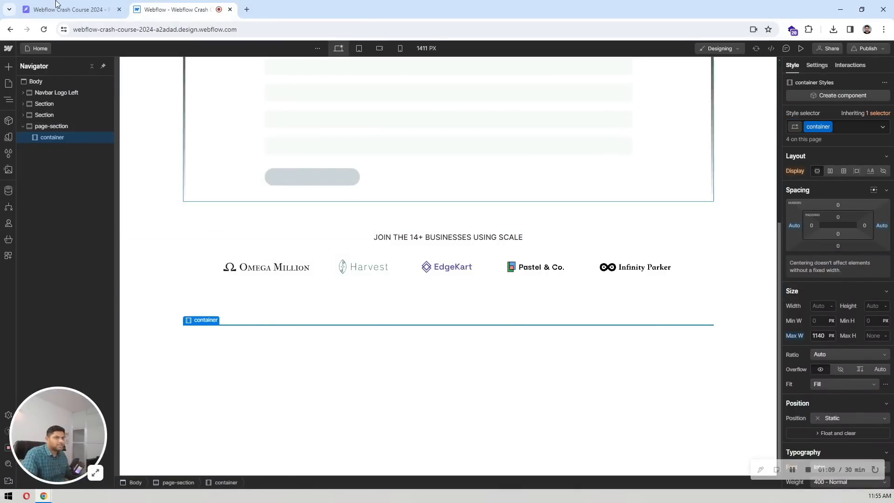
Check the feature row layout in Pixso, and add a grid with two columns and one row inside page-section's container in Webflow
{"action": "left_click", "coordinate": [55, 9]}
{"action": "scroll", "coordinate": [352, 159], "scroll_direction": "down", "scroll_amount": 2}
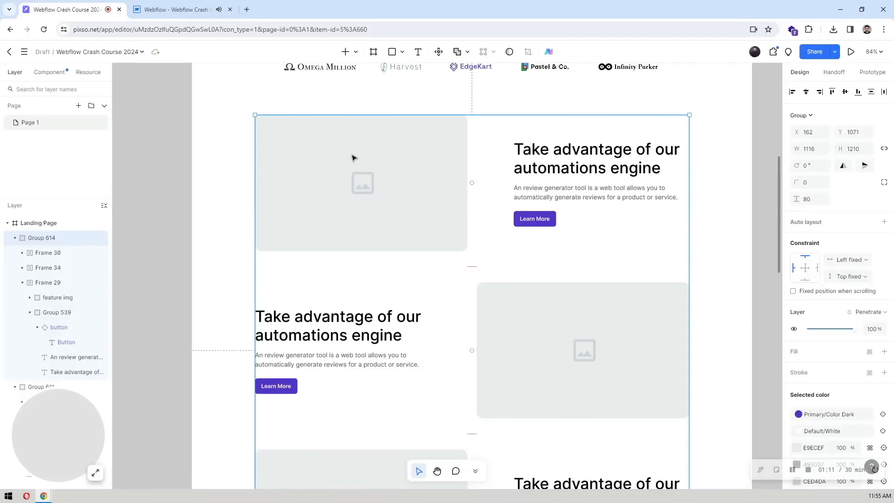
{"action": "scroll", "coordinate": [353, 158], "scroll_direction": "up", "scroll_amount": 2}
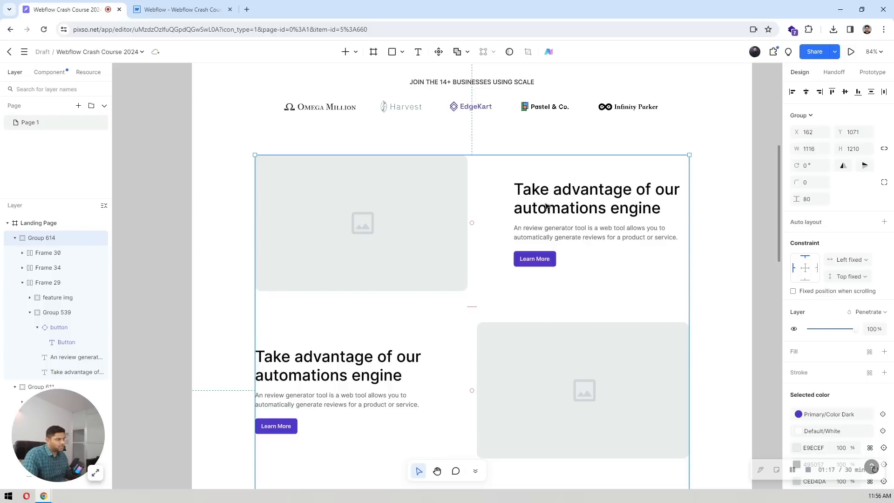
{"action": "left_click", "coordinate": [199, 5]}
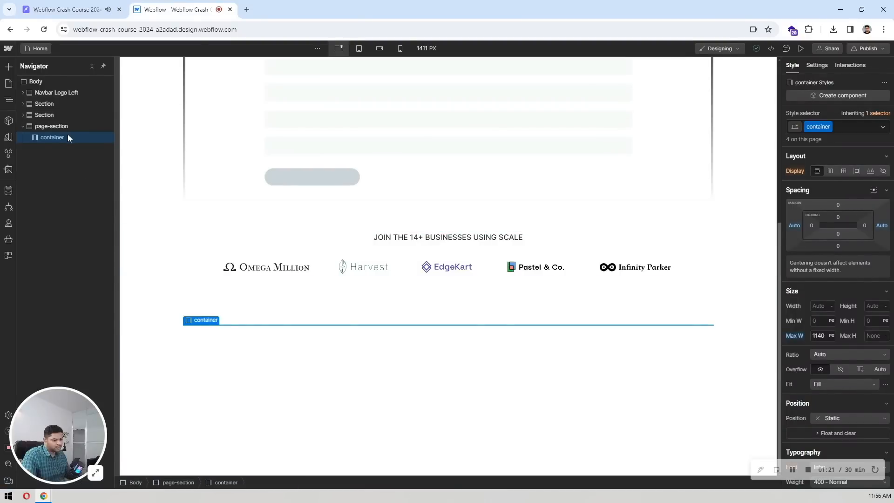
{"action": "key", "text": "ctrl+k"}
{"action": "type", "text": "gr"}
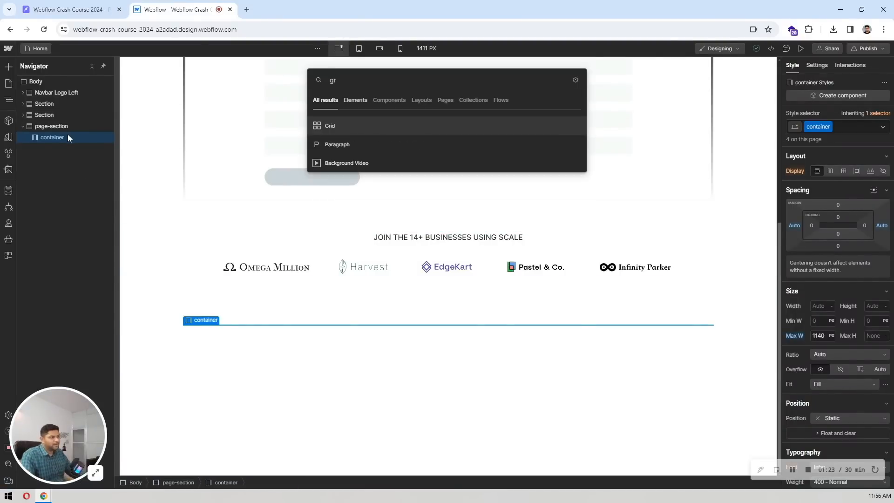
{"action": "key", "text": "Return"}
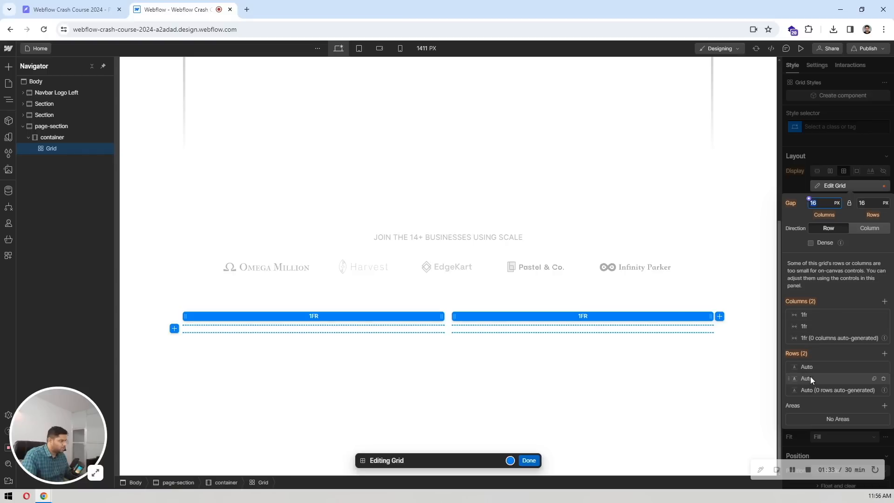
{"action": "left_click", "coordinate": [883, 380]}
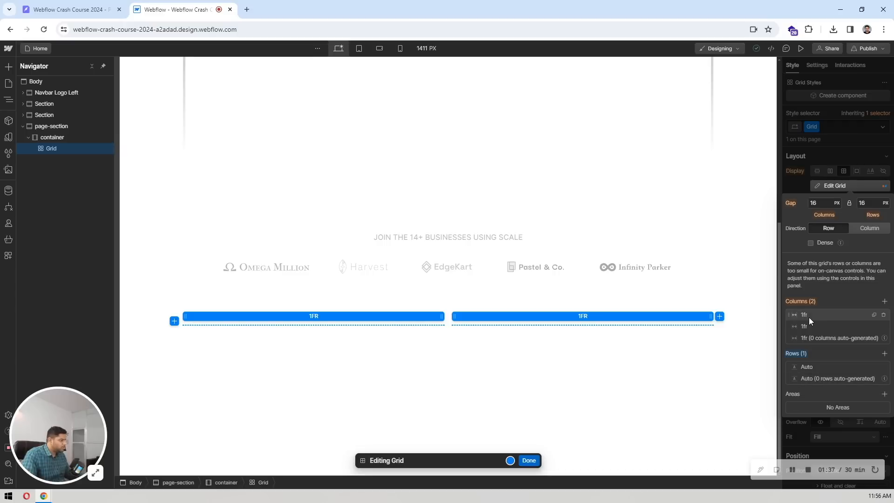
Check the spacing between the feature image and text in Pixso, and set the Webflow grid's gap to 120 px for columns and 40 px for rows
{"action": "left_click", "coordinate": [103, 7]}
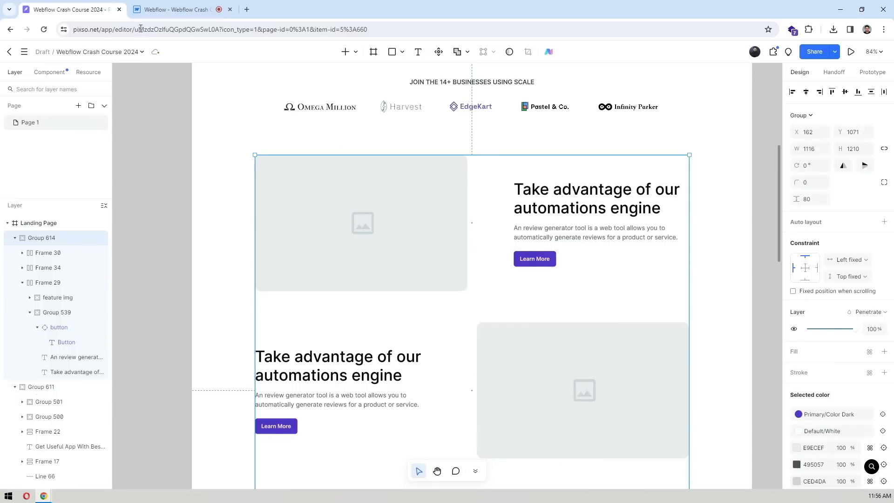
{"action": "double_click", "coordinate": [448, 205]}
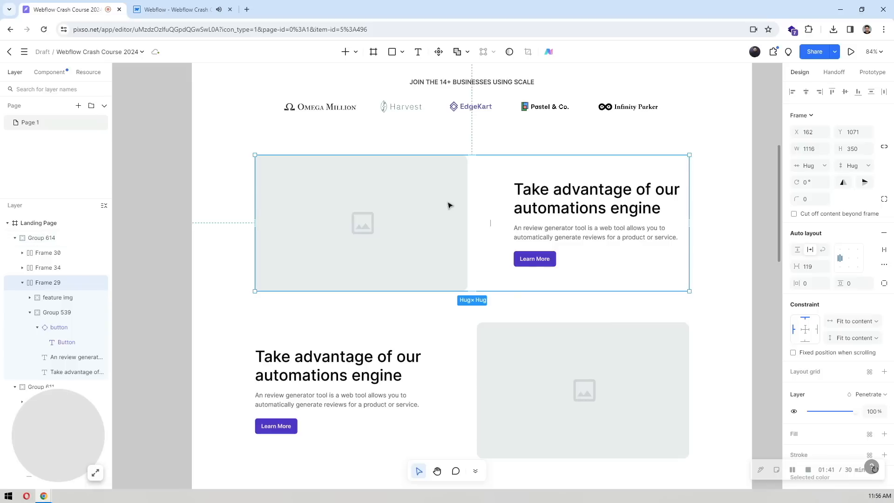
{"action": "double_click", "coordinate": [447, 205]}
{"action": "double_click", "coordinate": [448, 205]}
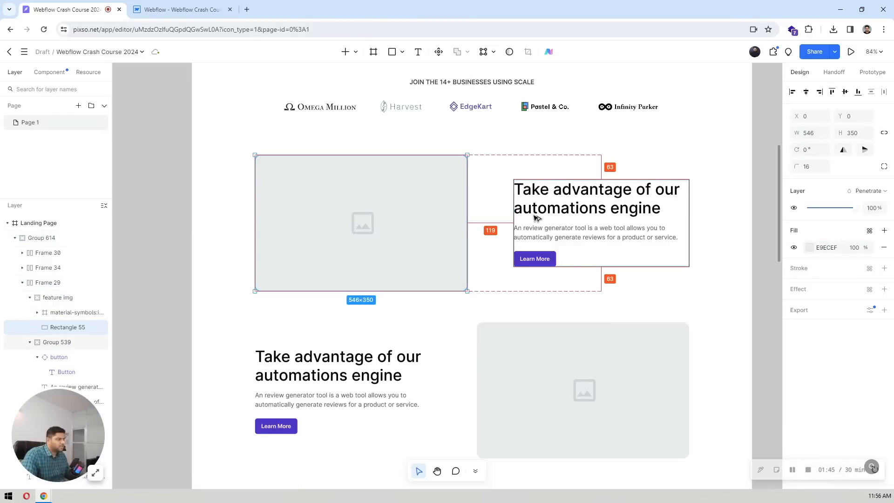
{"action": "left_click", "coordinate": [196, 8]}
{"action": "left_click", "coordinate": [818, 202]}
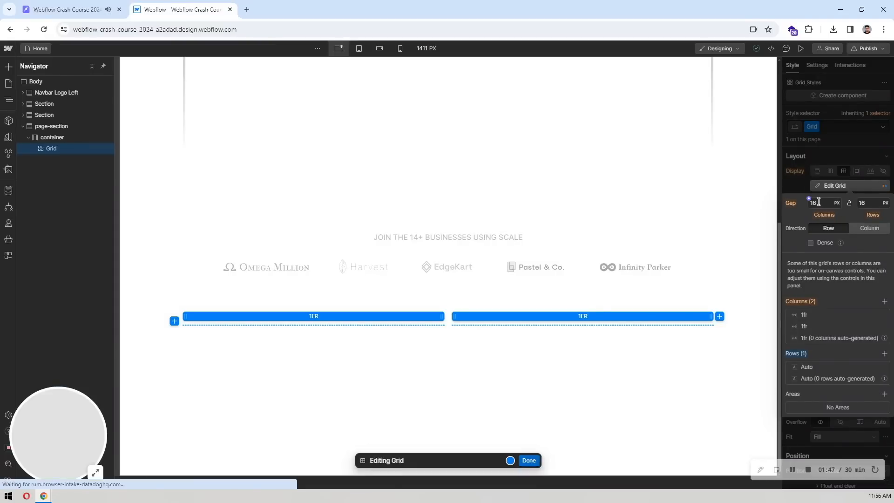
{"action": "type", "text": "120"}
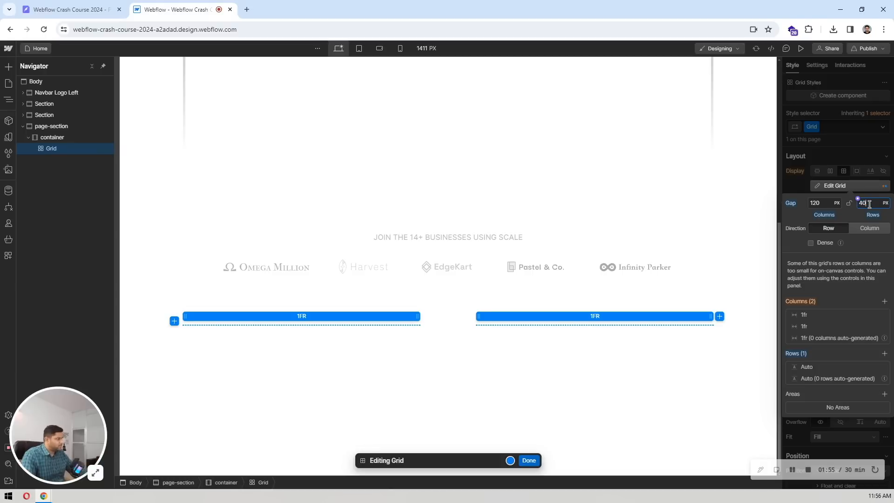
{"action": "left_click", "coordinate": [531, 461]}
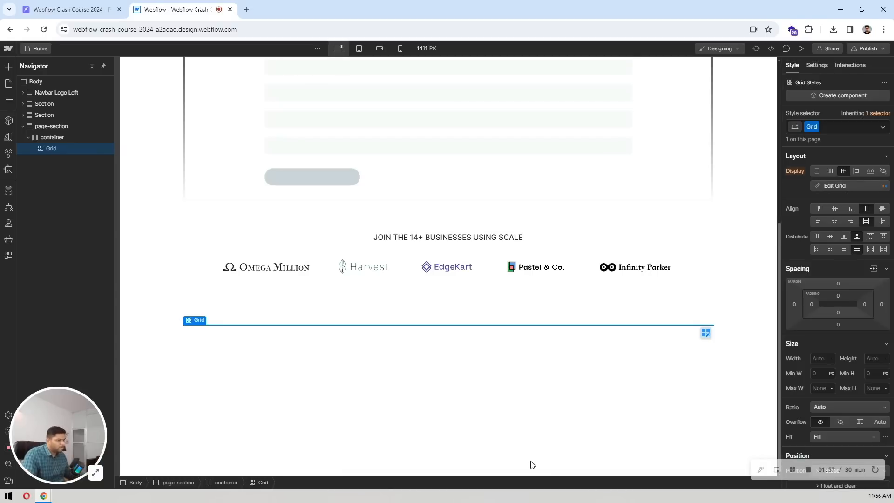
Review the feature row in Pixso again, and reset the Webflow grid's column and row gaps to their defaults
{"action": "left_click", "coordinate": [61, 5]}
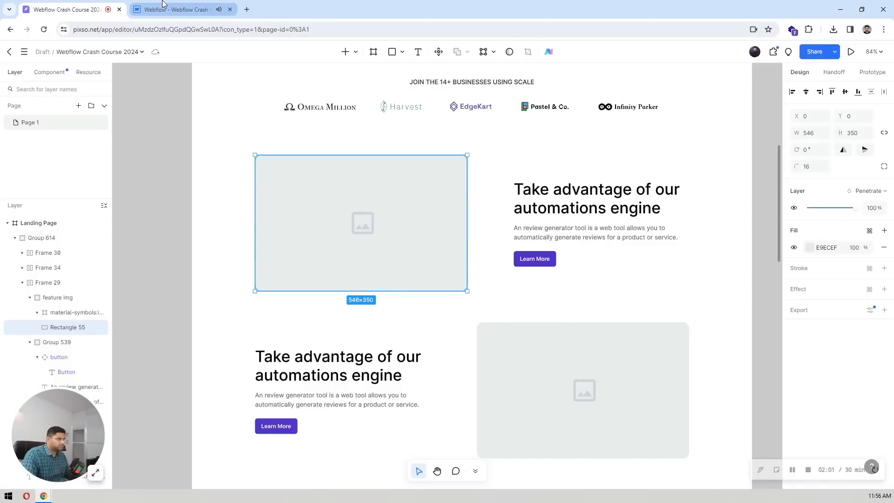
{"action": "left_click", "coordinate": [144, 6]}
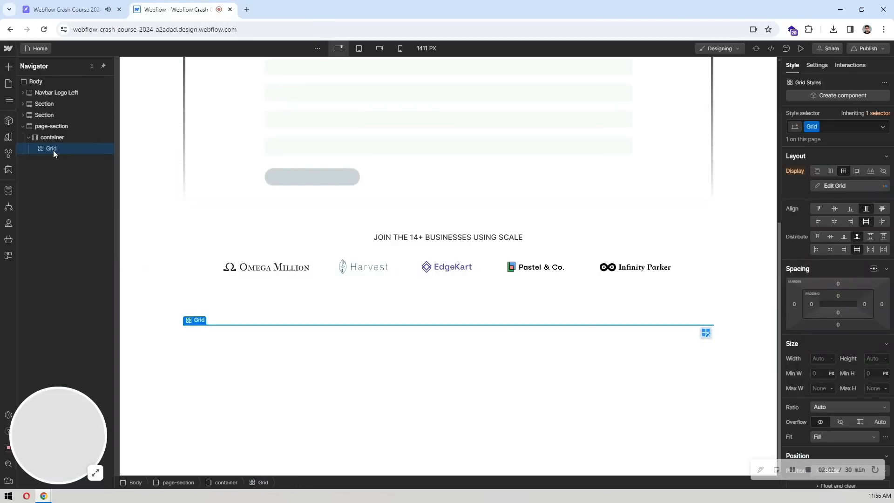
{"action": "left_click", "coordinate": [834, 185]}
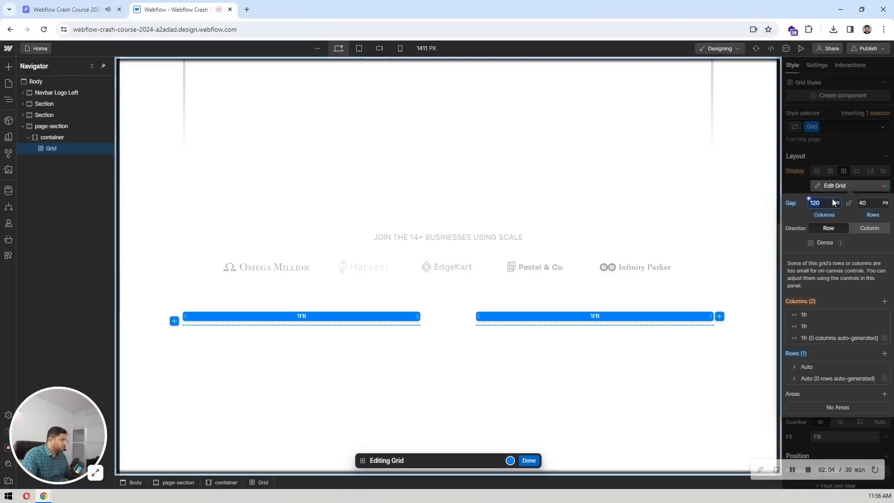
{"action": "left_click", "coordinate": [793, 205]}
{"action": "left_click", "coordinate": [802, 217]}
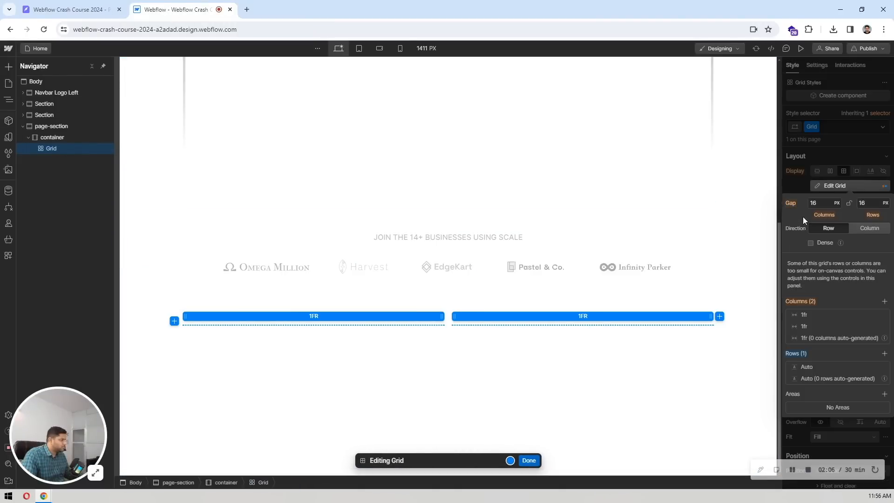
Try a 0 px column gap on the grid, reset the gap to its default and finish editing the grid
{"action": "left_click", "coordinate": [823, 202]}
{"action": "type", "text": "0"}
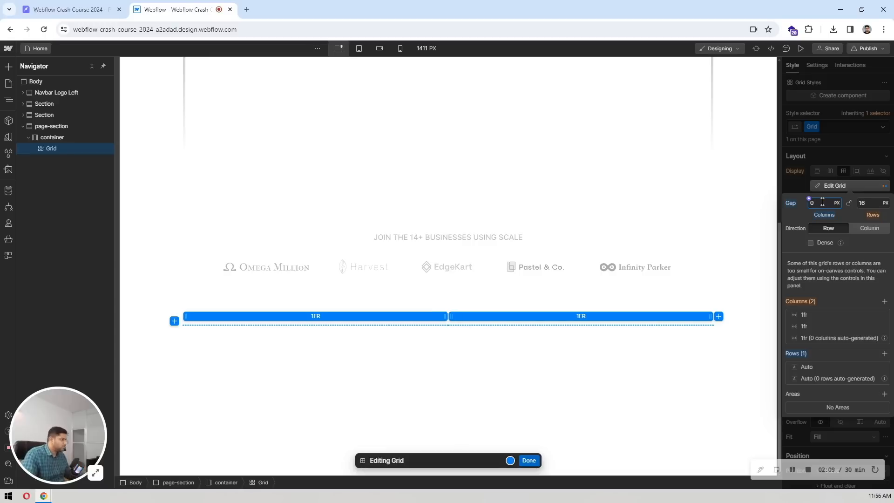
{"action": "left_click", "coordinate": [793, 204]}
{"action": "left_click", "coordinate": [809, 224]}
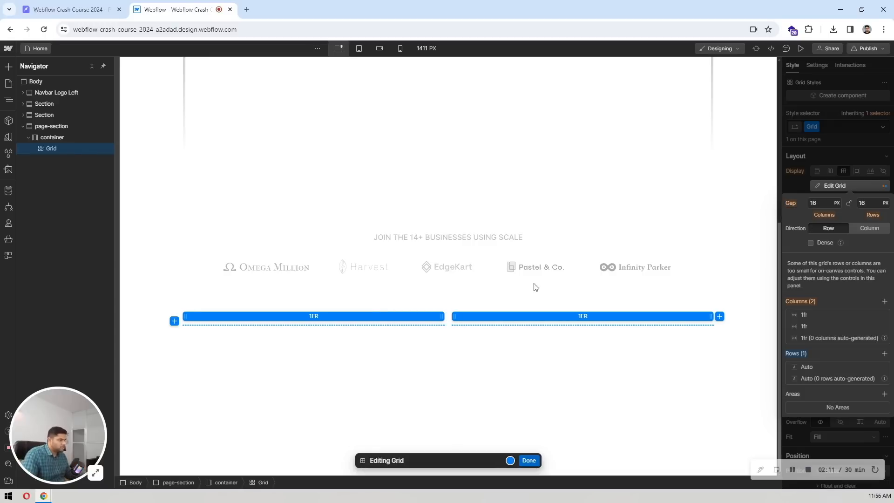
{"action": "left_click", "coordinate": [529, 460]}
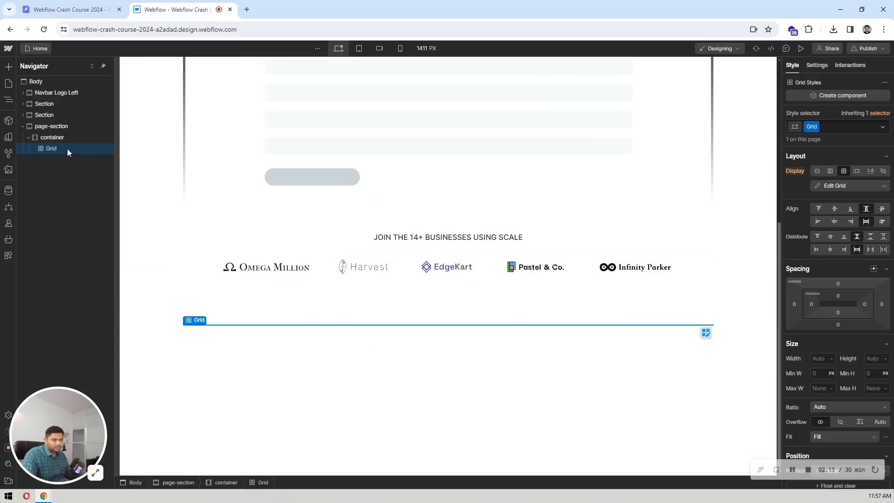
Add a div block inside the grid and duplicate it so each of the two columns holds one
{"action": "key", "text": "ctrl+e"}
{"action": "type", "text": "div"}
{"action": "key", "text": "Return"}
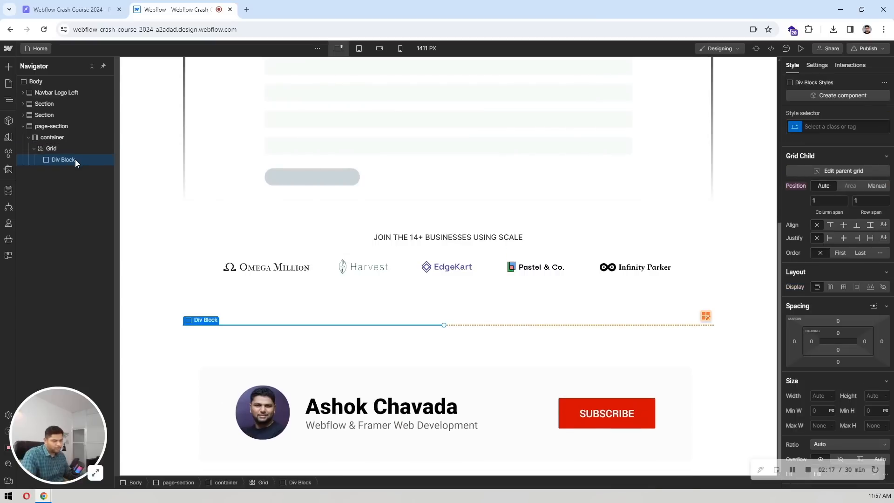
{"action": "key", "text": "ctrl+d"}
{"action": "left_click", "coordinate": [60, 149]}
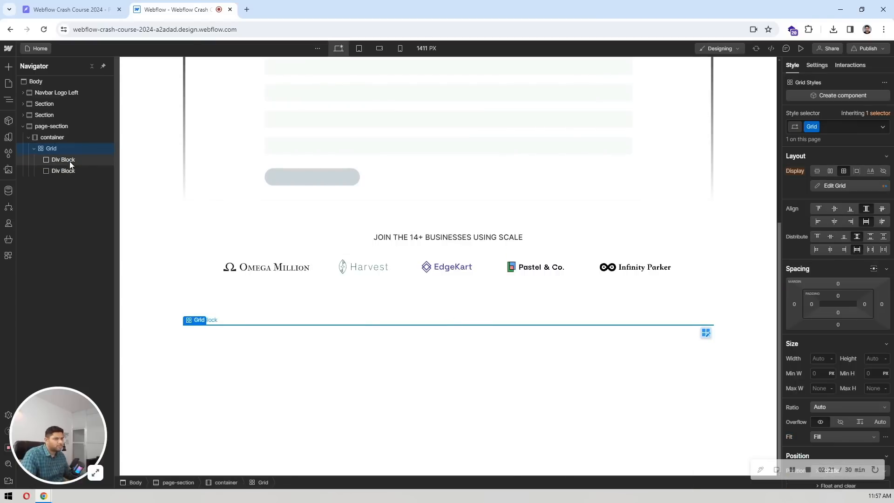
{"action": "left_click", "coordinate": [69, 161]}
{"action": "left_click", "coordinate": [69, 166]}
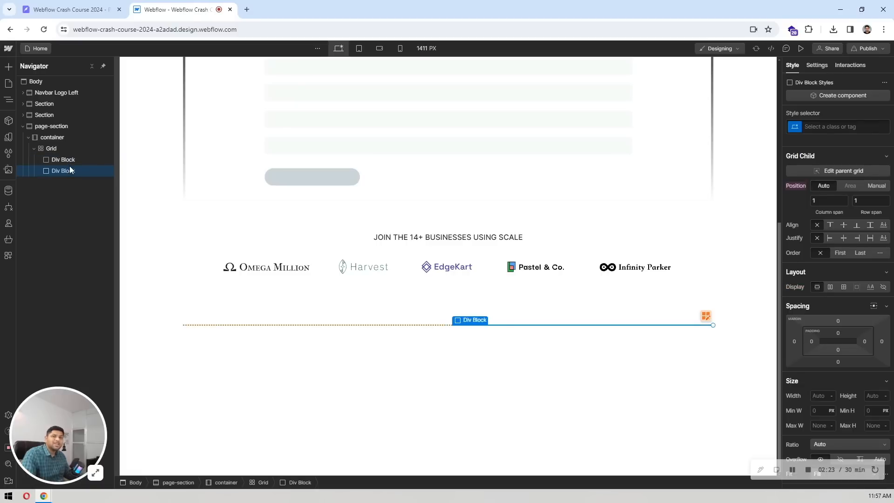
{"action": "left_click", "coordinate": [71, 161]}
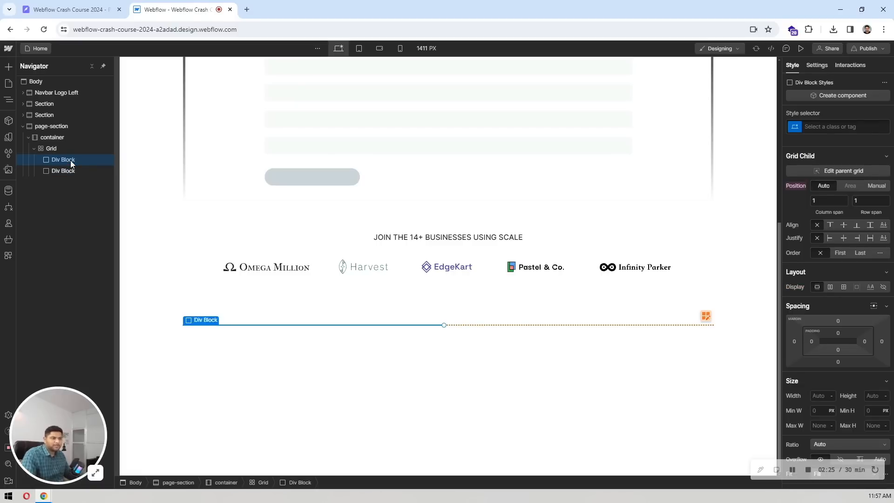
Check the feature row in Pixso, and place the feature Img.png asset inside the grid's first div block in Webflow
{"action": "left_click", "coordinate": [70, 9]}
{"action": "left_click", "coordinate": [174, 10]}
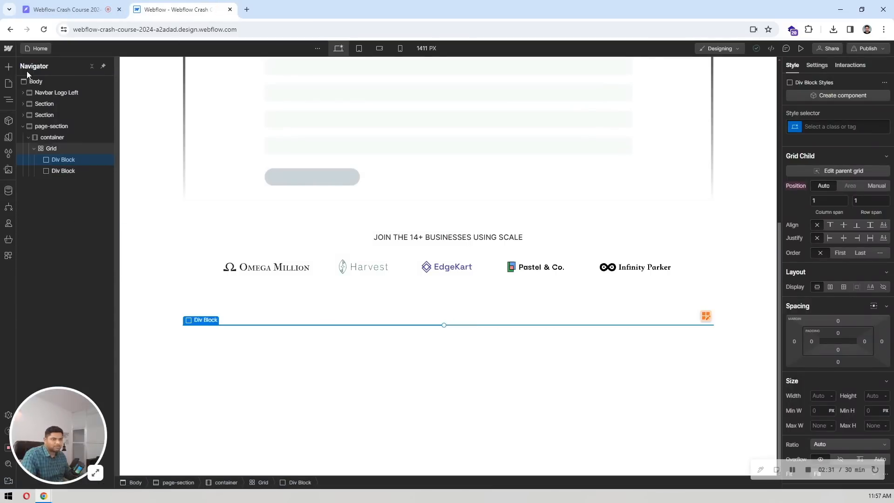
{"action": "left_click", "coordinate": [9, 171]}
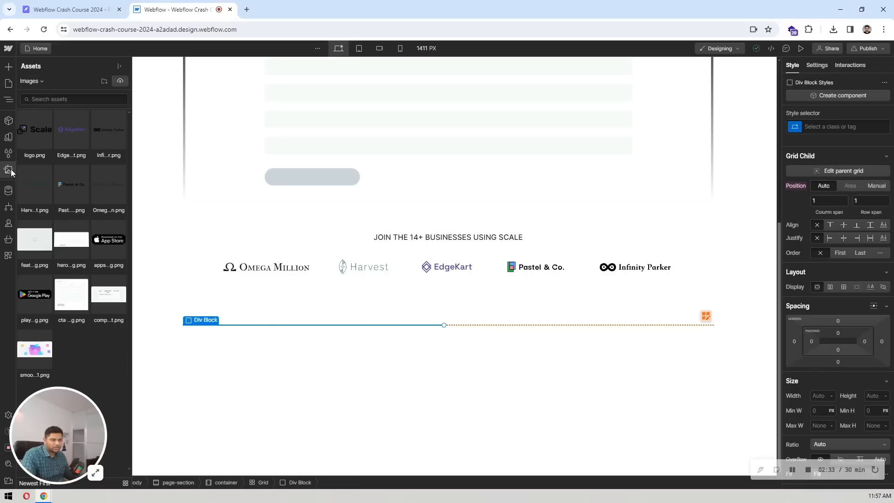
{"action": "left_click_drag", "start_coordinate": [62, 255], "coordinate": [70, 181]}
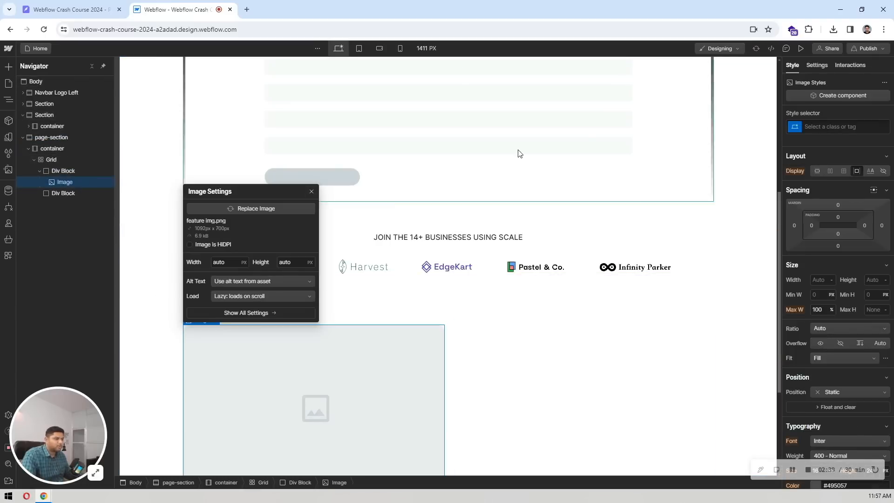
Add an H2 heading with a paragraph below it inside the grid's second div block
{"action": "scroll", "coordinate": [516, 168], "scroll_direction": "down", "scroll_amount": 1}
{"action": "left_click", "coordinate": [528, 318]}
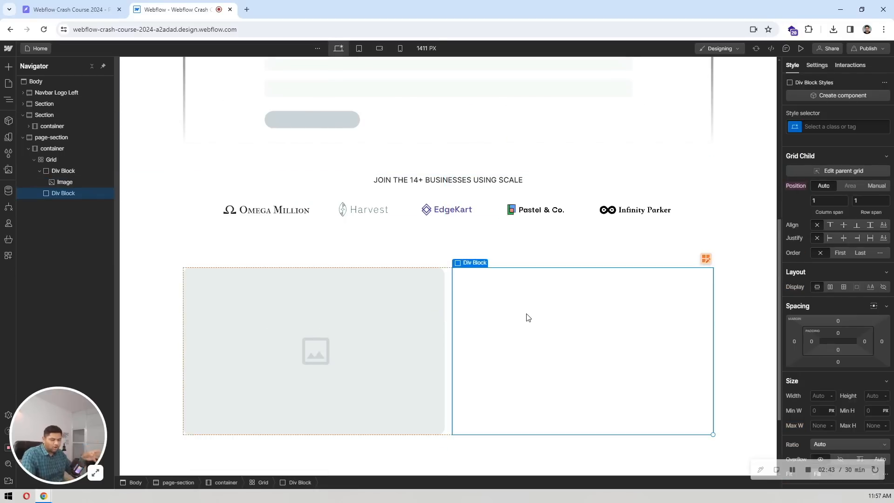
{"action": "key", "text": "ctrl+e"}
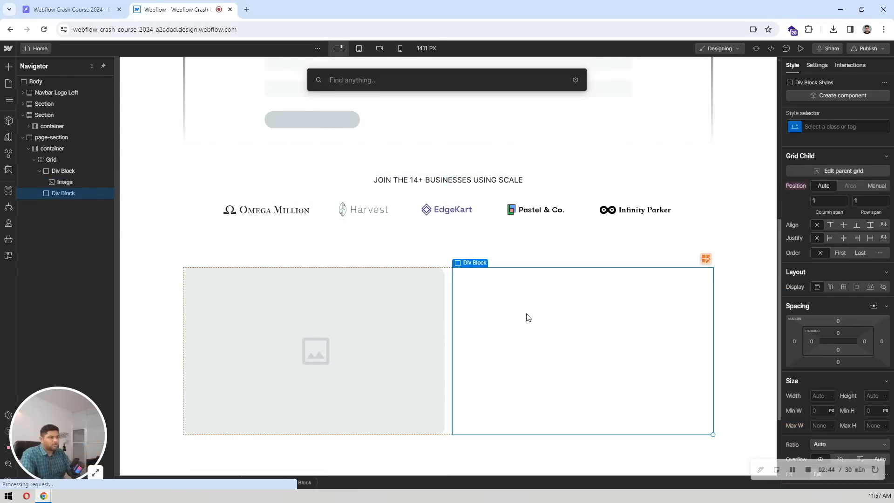
{"action": "type", "text": "head"}
{"action": "key", "text": "Return"}
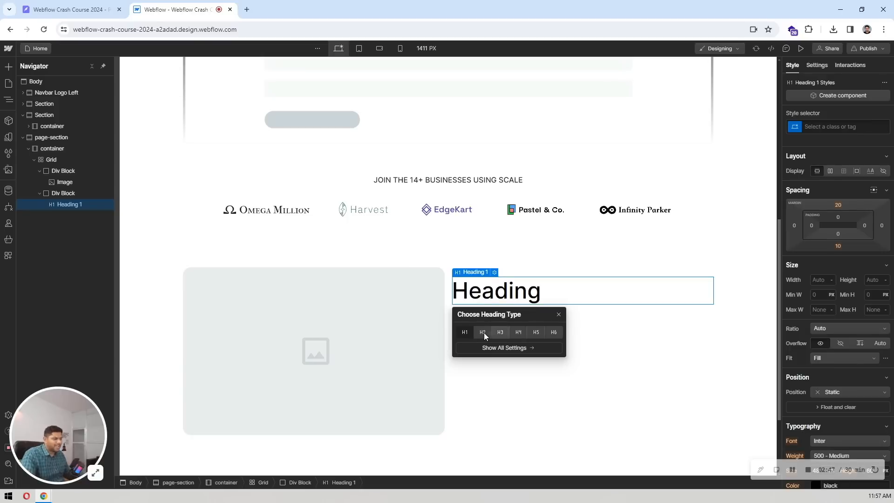
{"action": "left_click", "coordinate": [483, 333]}
{"action": "key", "text": "ctrl+e"}
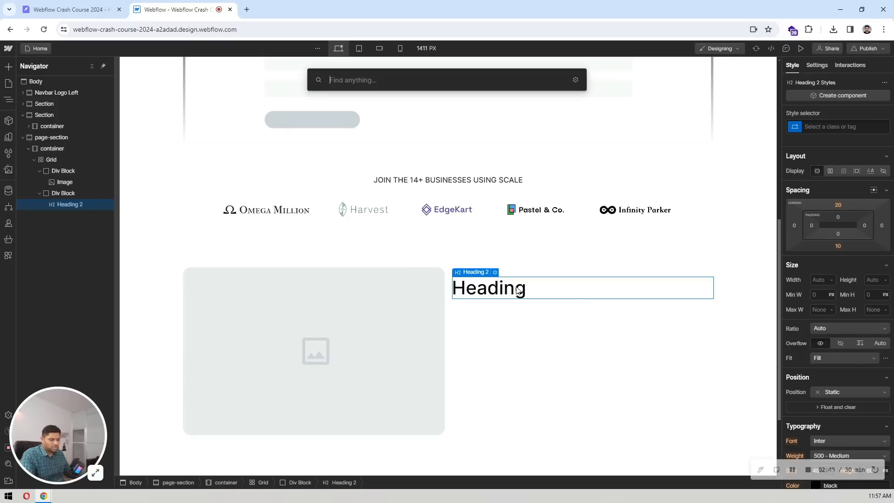
{"action": "type", "text": "para"}
{"action": "key", "text": "Return"}
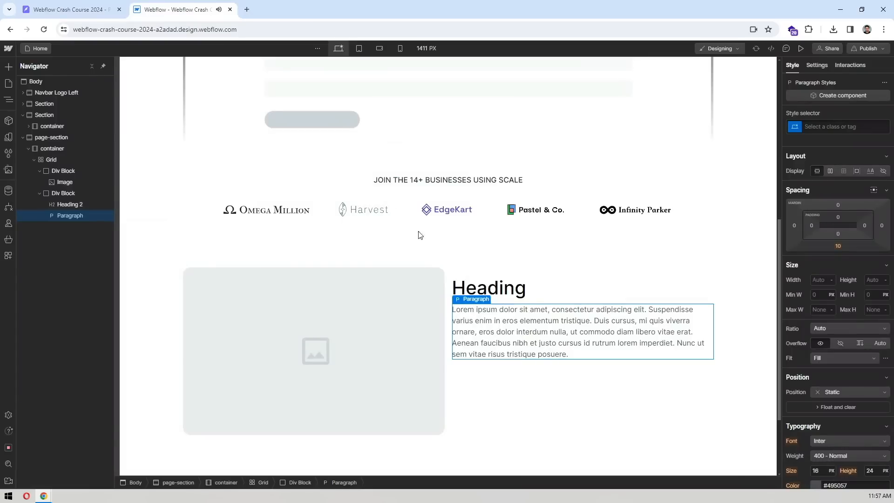
Add a button below the paragraph and apply the existing Button class to it
{"action": "key", "text": "ctrl+e"}
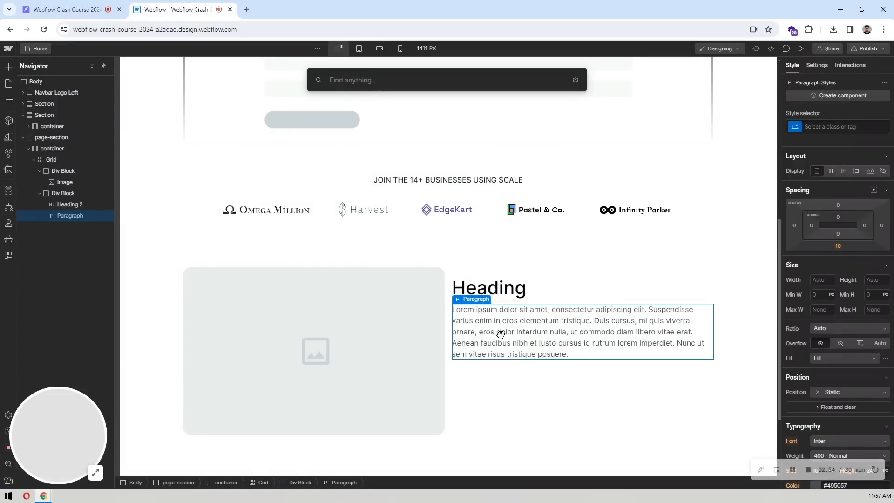
{"action": "type", "text": "butt"}
{"action": "key", "text": "Return"}
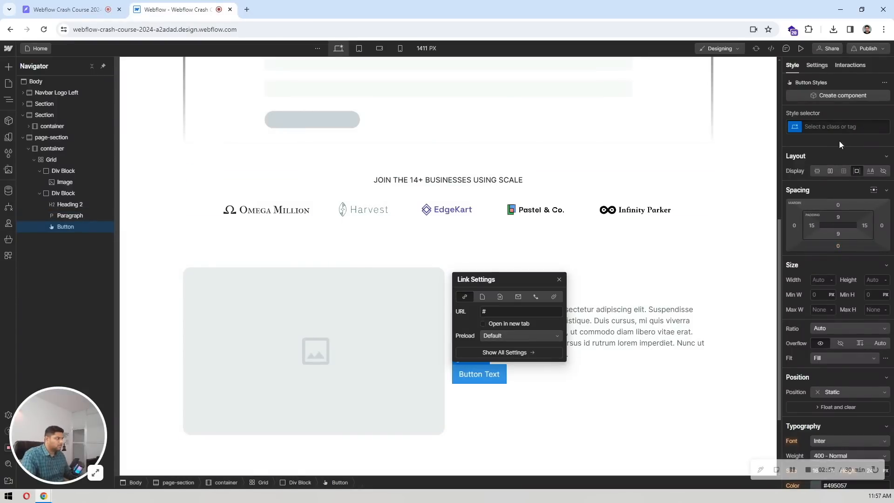
{"action": "left_click", "coordinate": [830, 127]}
{"action": "type", "text": "but"}
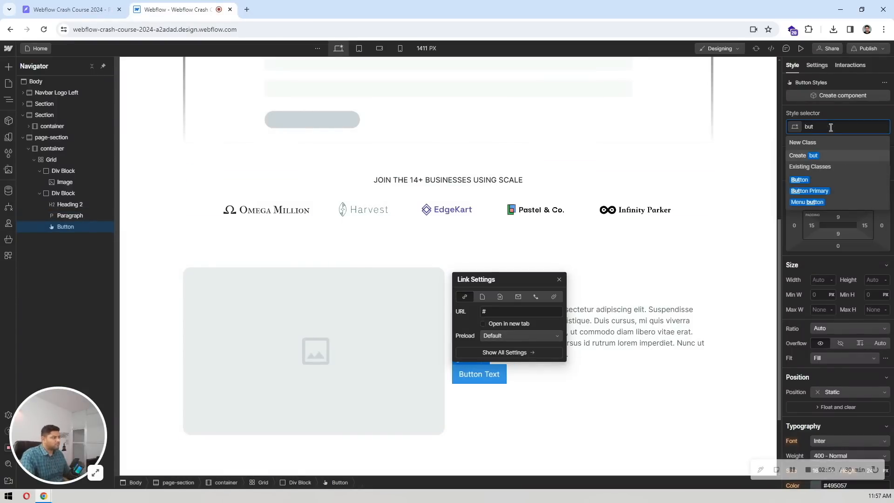
{"action": "left_click", "coordinate": [816, 185]}
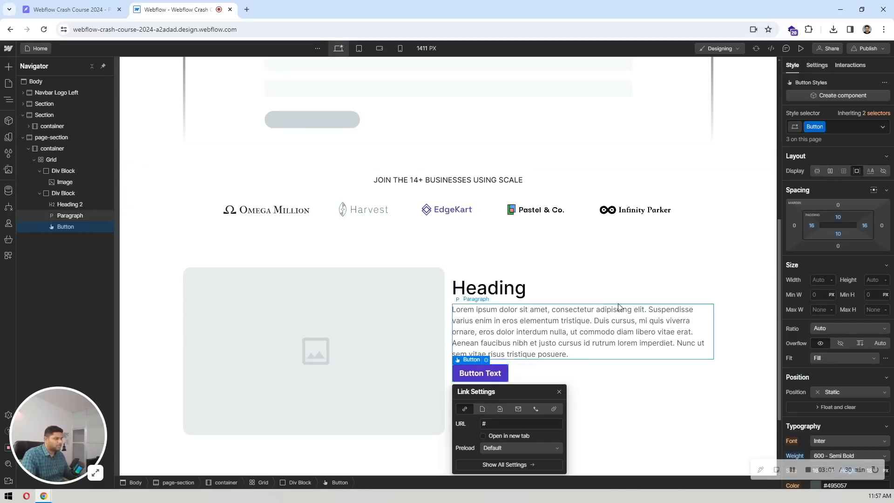
Copy the text "Take advantage of our automations engine" from the first feature in Pixso, and replace the H2 heading's placeholder with it in Webflow
{"action": "left_click", "coordinate": [487, 291]}
{"action": "left_click", "coordinate": [40, 7]}
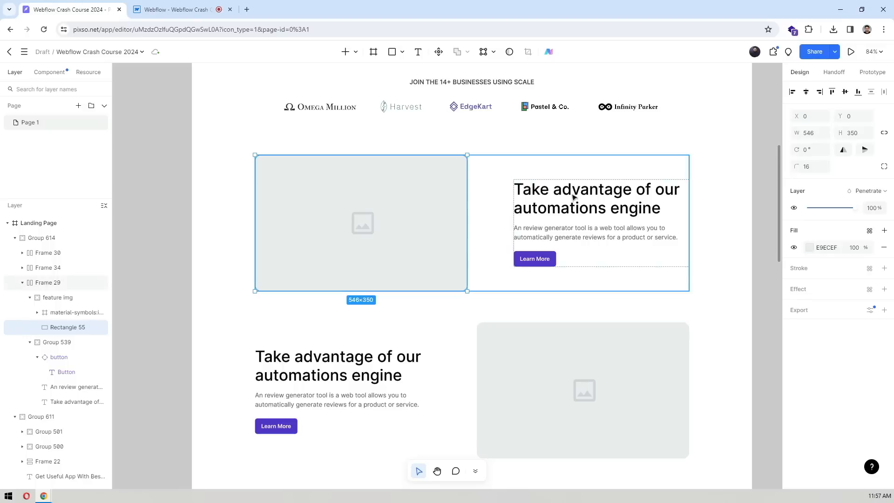
{"action": "triple_click", "coordinate": [562, 196]}
{"action": "key", "text": "ctrl+c"}
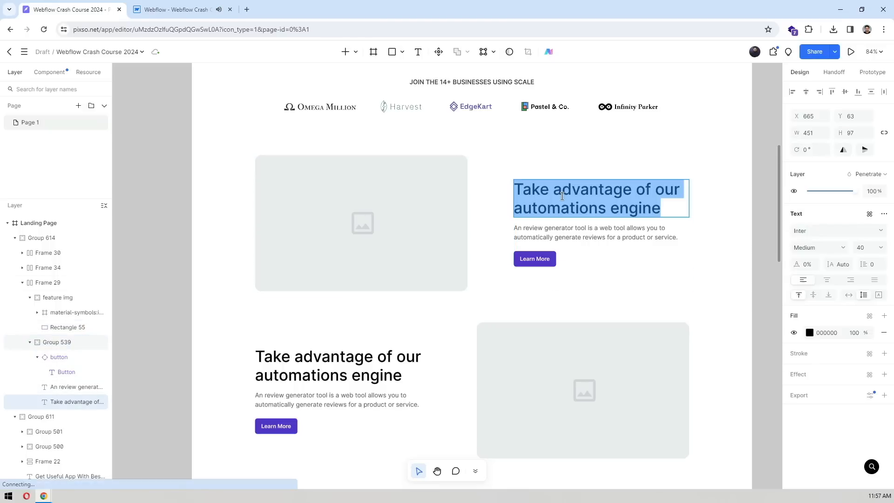
{"action": "left_click", "coordinate": [172, 9]}
{"action": "double_click", "coordinate": [511, 286]}
{"action": "double_click", "coordinate": [511, 285]}
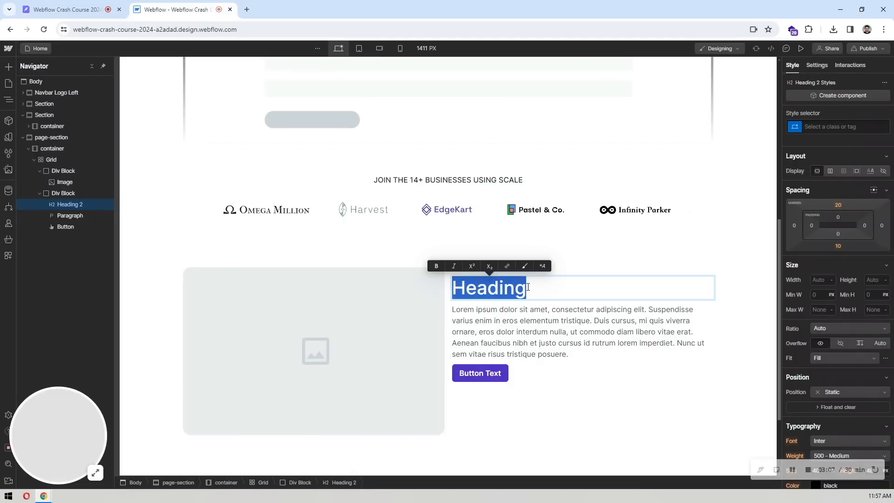
{"action": "key", "text": "ctrl+v"}
Copy the first feature's description text from Pixso, and replace the paragraph's placeholder text with it in Webflow
{"action": "left_click", "coordinate": [534, 380]}
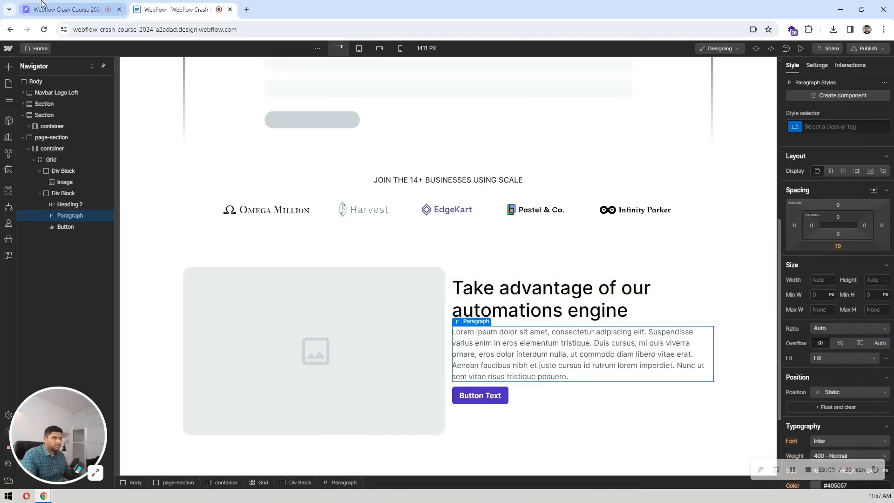
{"action": "left_click", "coordinate": [41, 7]}
{"action": "left_click", "coordinate": [556, 240]}
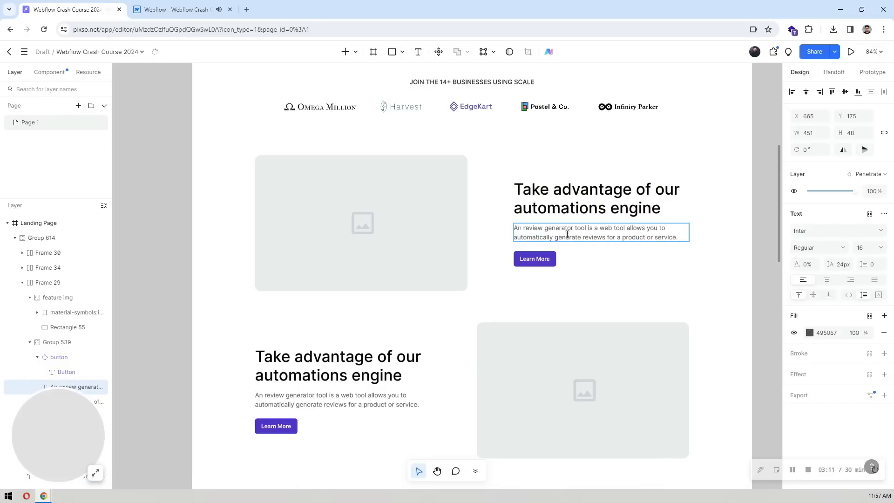
{"action": "double_click", "coordinate": [568, 235]}
{"action": "key", "text": "ctrl+c"}
{"action": "left_click", "coordinate": [184, 5]}
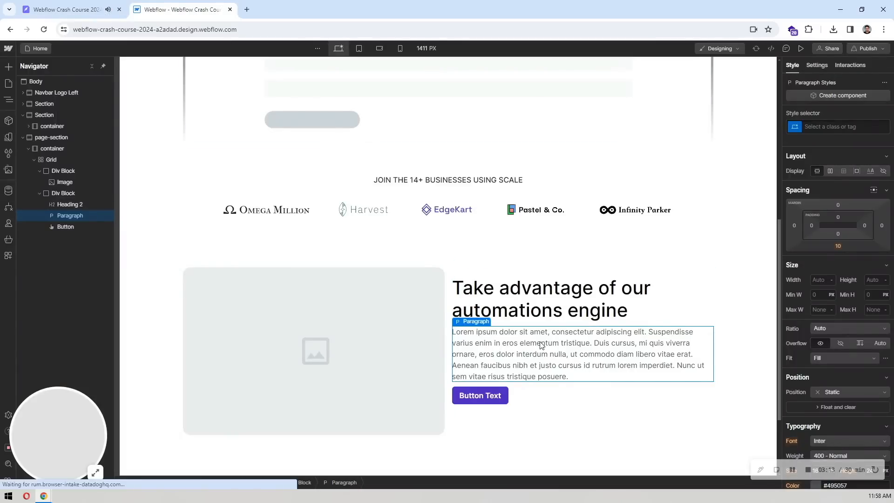
{"action": "double_click", "coordinate": [600, 346]}
{"action": "key", "text": "ctrl+v"}
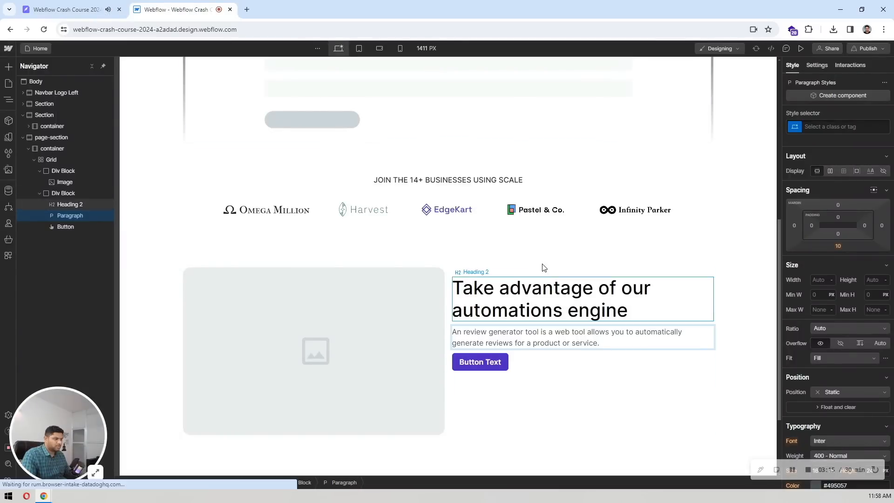
{"action": "left_click", "coordinate": [565, 259]}
Set the H2 heading's top and bottom margins to 0, and the bottom margin of the paragraph below it to 0
{"action": "left_click", "coordinate": [595, 295]}
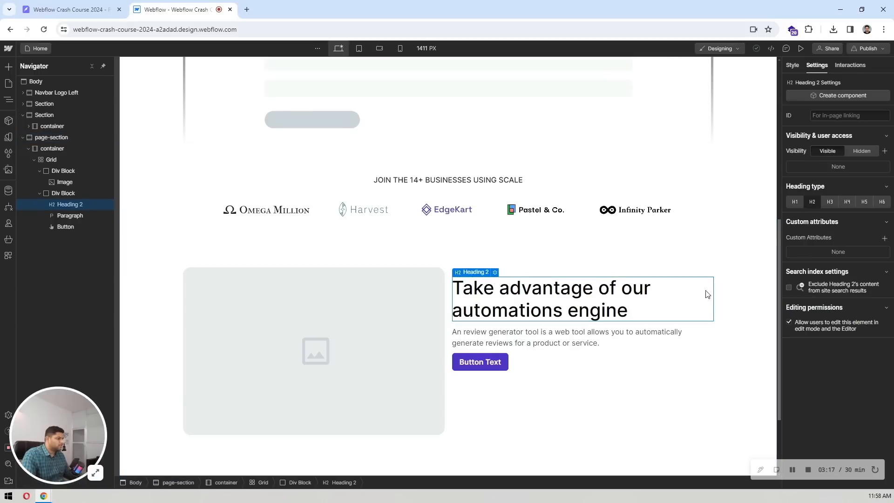
{"action": "left_click", "coordinate": [796, 65]}
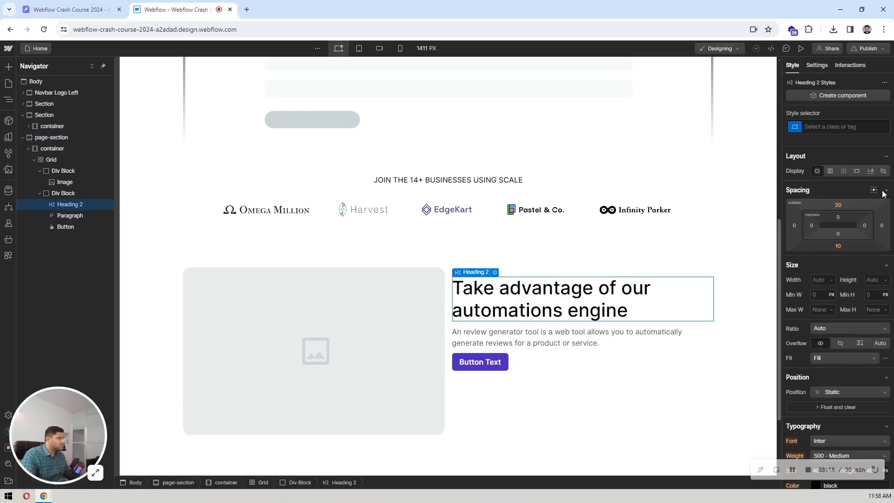
{"action": "left_click", "coordinate": [837, 205]}
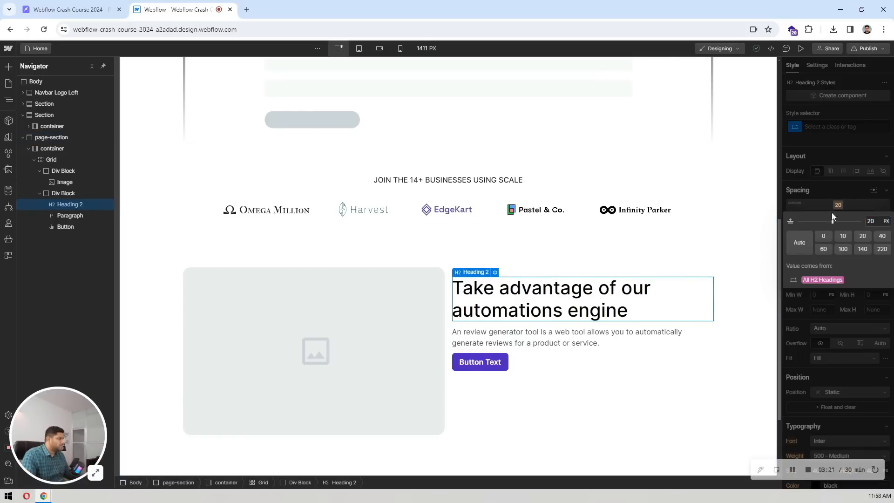
{"action": "left_click", "coordinate": [823, 236]}
{"action": "left_click", "coordinate": [838, 245]}
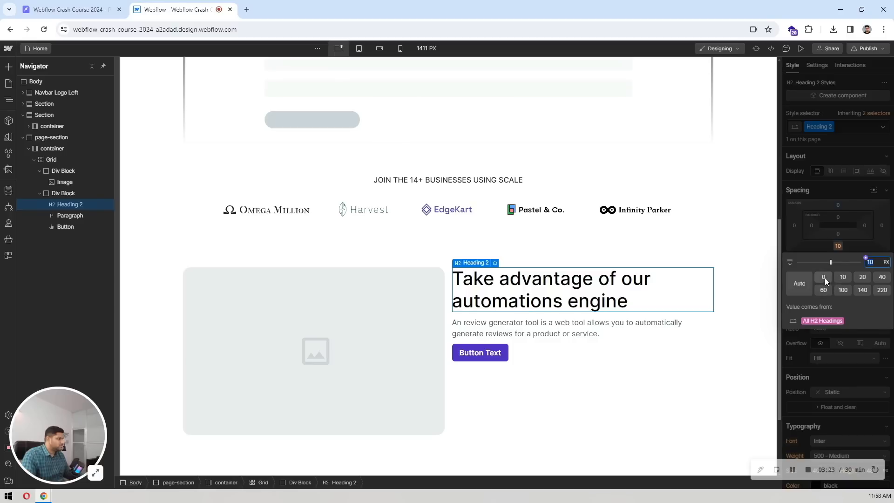
{"action": "left_click", "coordinate": [824, 278]}
{"action": "left_click", "coordinate": [578, 328]}
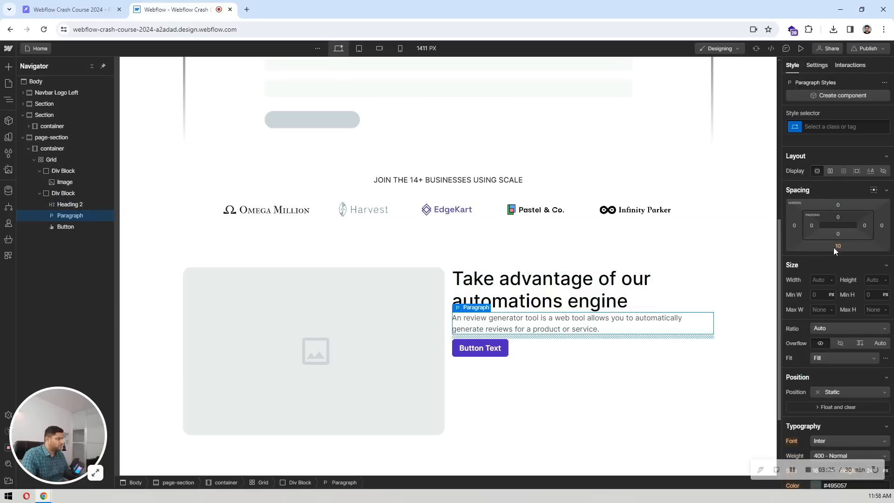
{"action": "left_click", "coordinate": [838, 247]}
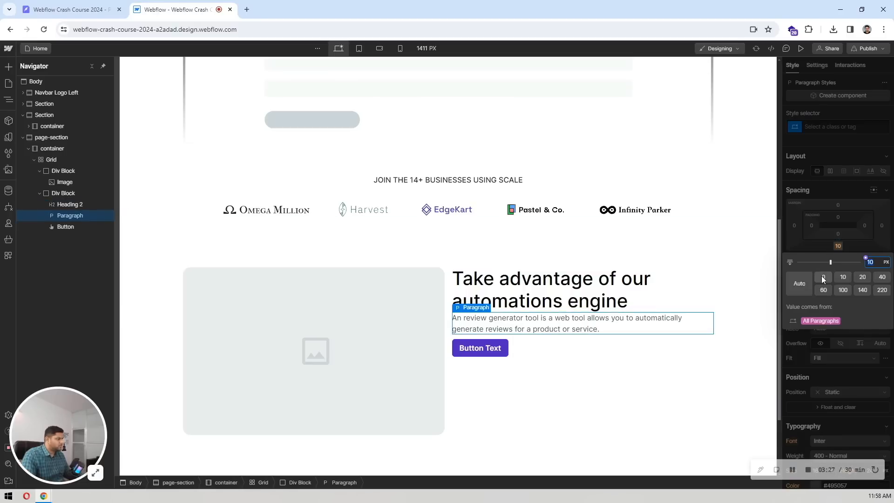
{"action": "left_click", "coordinate": [823, 276]}
{"action": "left_click", "coordinate": [569, 345]}
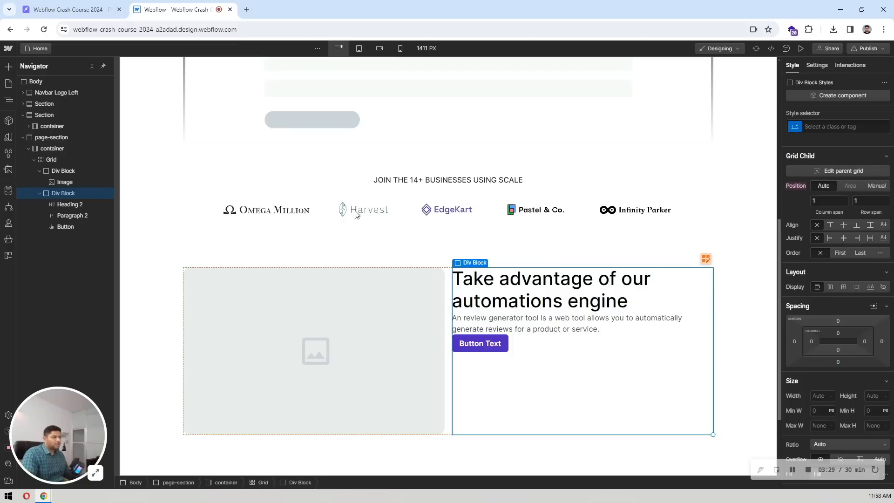
Measure the gap between the first feature's heading and paragraph in Pixso, and set the heading's bottom margin to 16 px in Webflow
{"action": "left_click", "coordinate": [99, 4]}
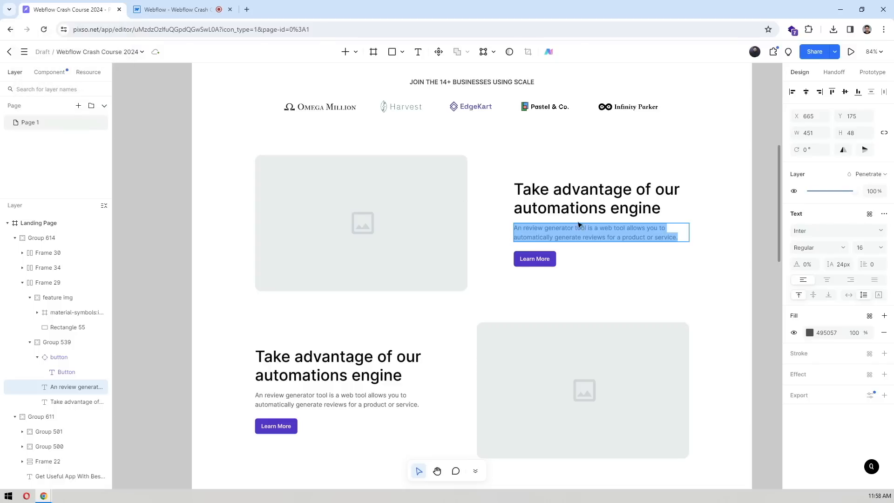
{"action": "key", "text": "Escape"}
{"action": "key", "text": "alt"}
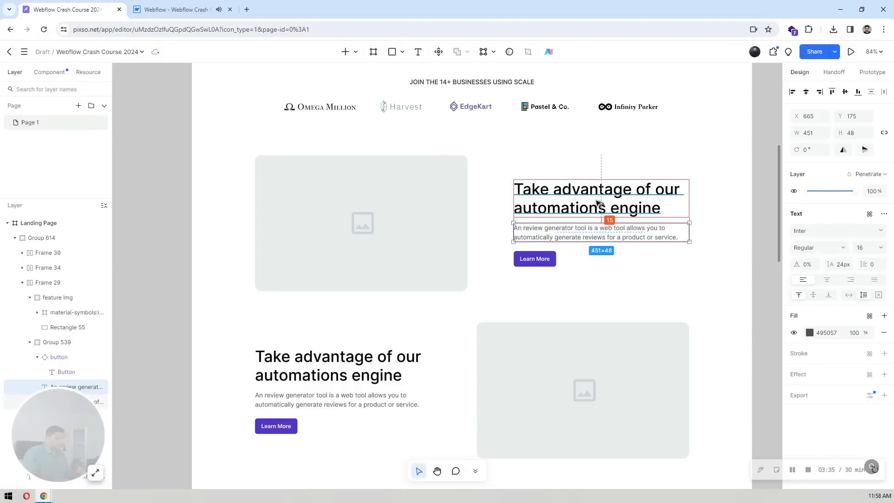
{"action": "key", "text": "alt"}
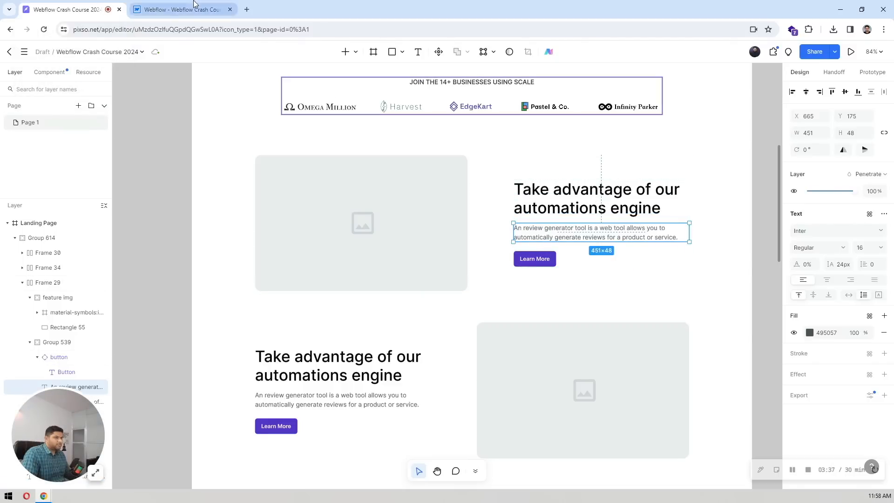
{"action": "key", "text": "ctrl+Tab"}
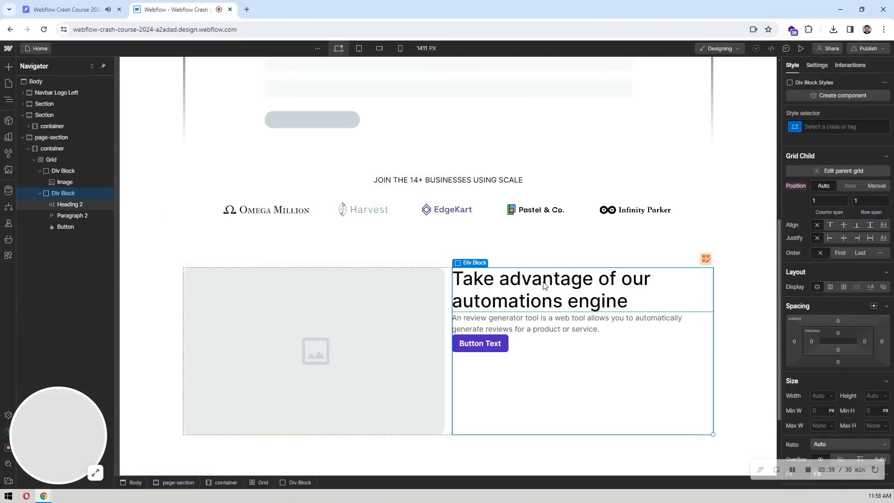
{"action": "left_click", "coordinate": [519, 301]}
{"action": "left_click", "coordinate": [838, 246]}
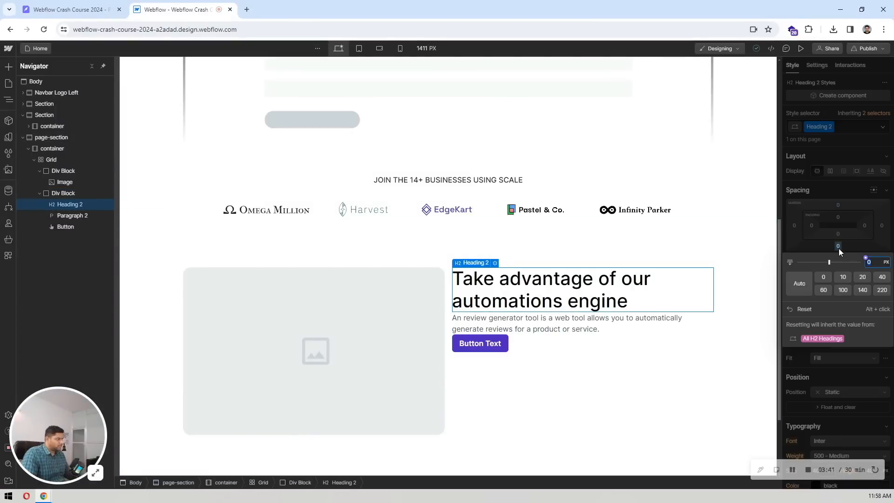
{"action": "type", "text": "15"}
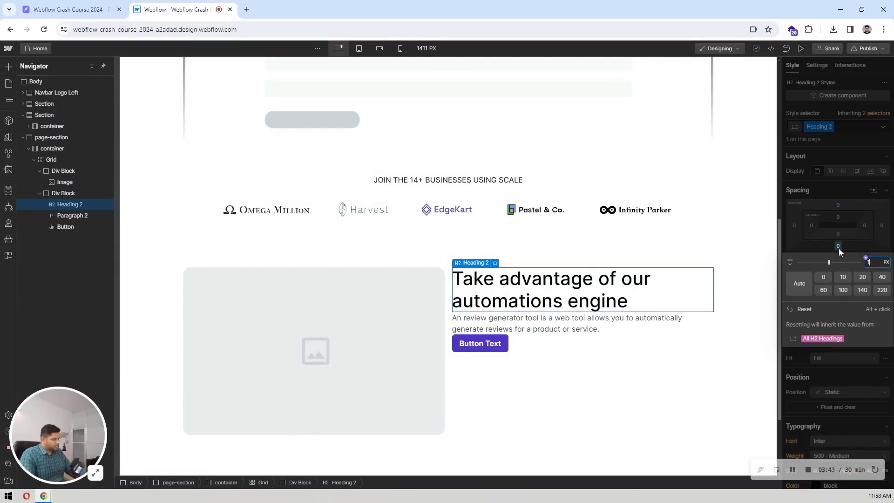
{"action": "key", "text": "Up"}
{"action": "key", "text": "Return"}
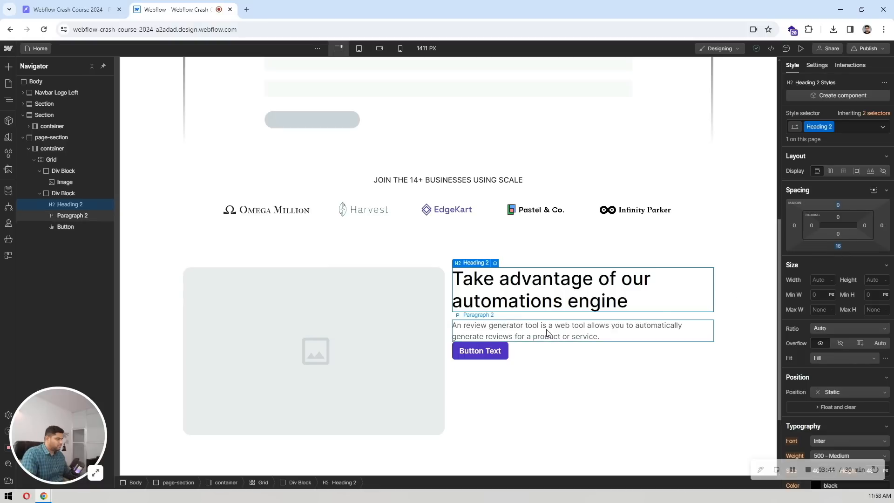
Set the feature paragraph's bottom margin to 24 px
{"action": "left_click", "coordinate": [546, 333]}
{"action": "left_click", "coordinate": [837, 246]}
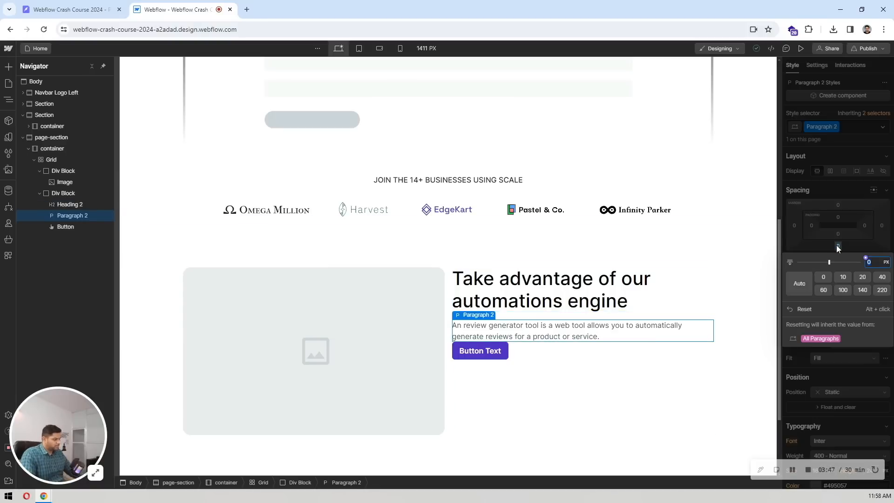
{"action": "type", "text": "24"}
{"action": "key", "text": "Return"}
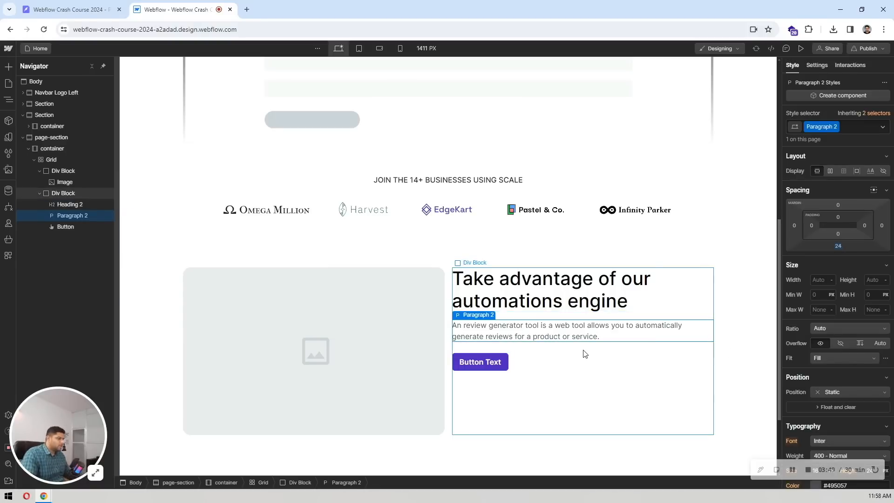
{"action": "left_click", "coordinate": [576, 377]}
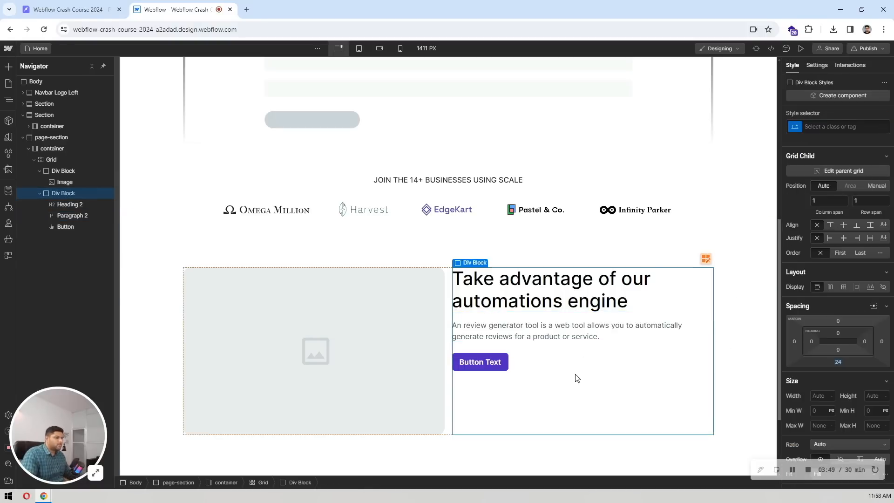
Give the grid in the page-section container the class name features-grid
{"action": "left_click", "coordinate": [63, 206]}
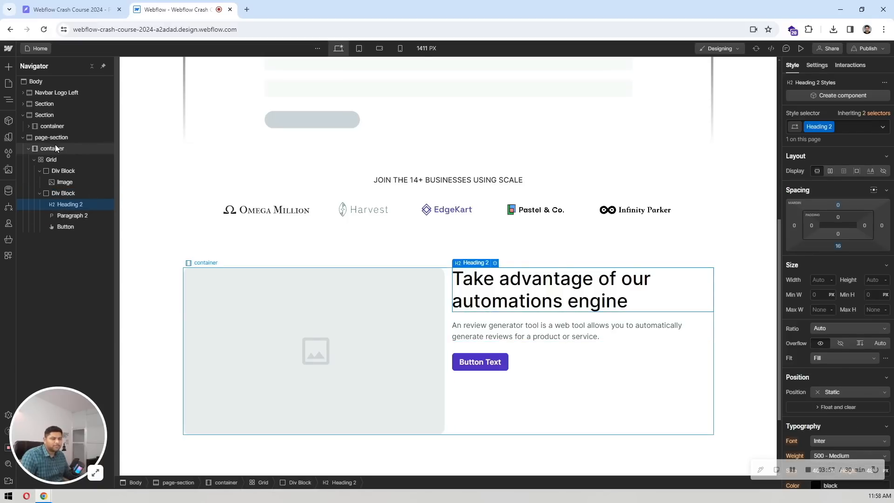
{"action": "left_click", "coordinate": [52, 160]}
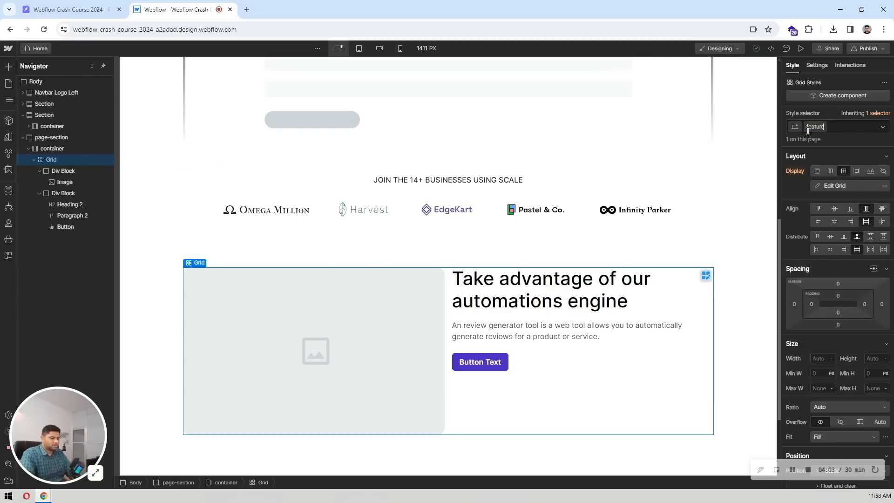
{"action": "key", "text": "Return"}
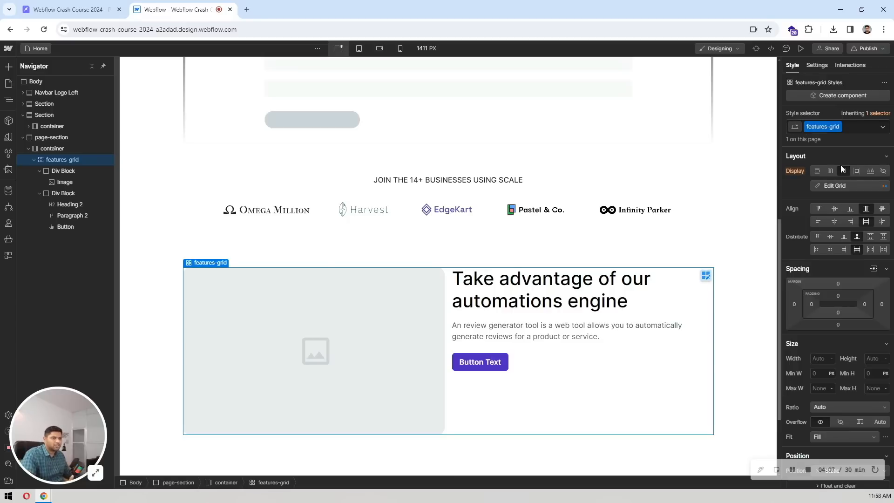
Change the text of the button below the feature paragraph to "Learn More"
{"action": "left_click", "coordinate": [78, 203]}
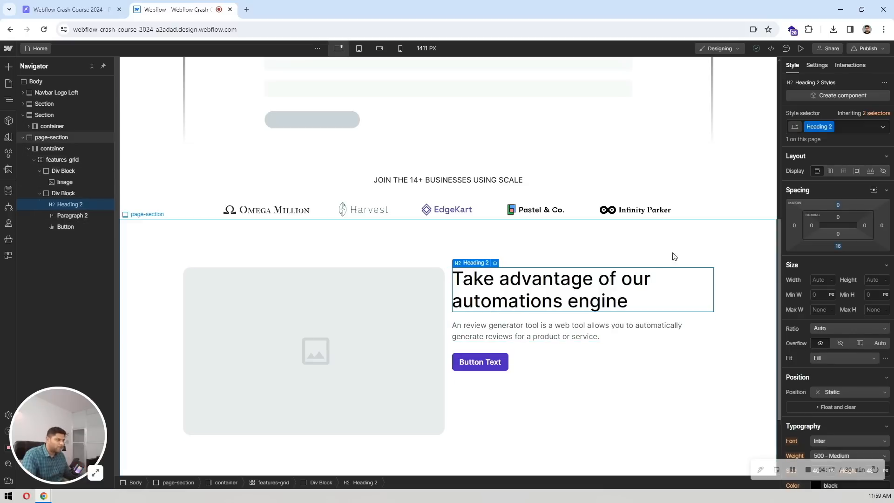
{"action": "left_click", "coordinate": [523, 383]}
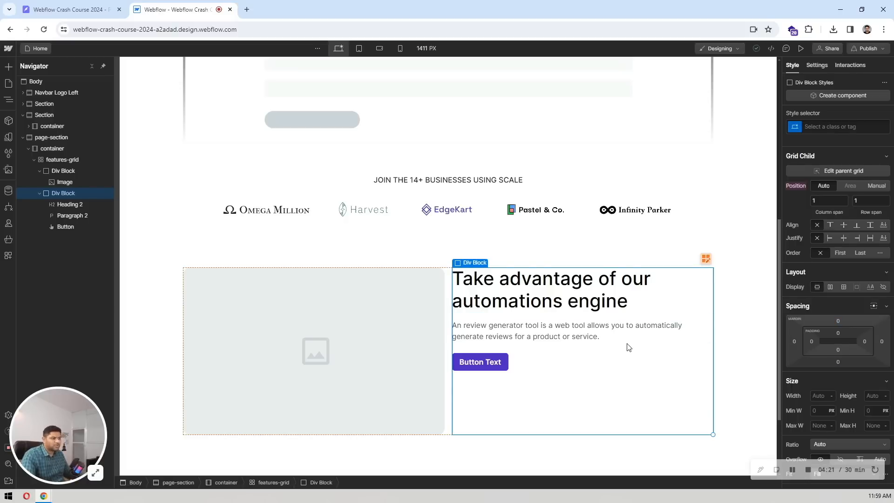
{"action": "left_click", "coordinate": [174, 9]}
{"action": "left_click", "coordinate": [474, 366]}
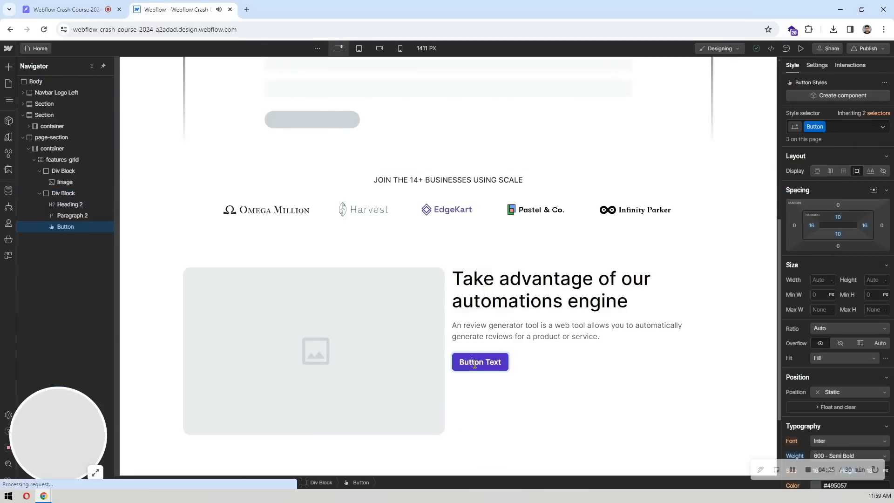
{"action": "double_click", "coordinate": [474, 367]}
{"action": "type", "text": "Lear"}
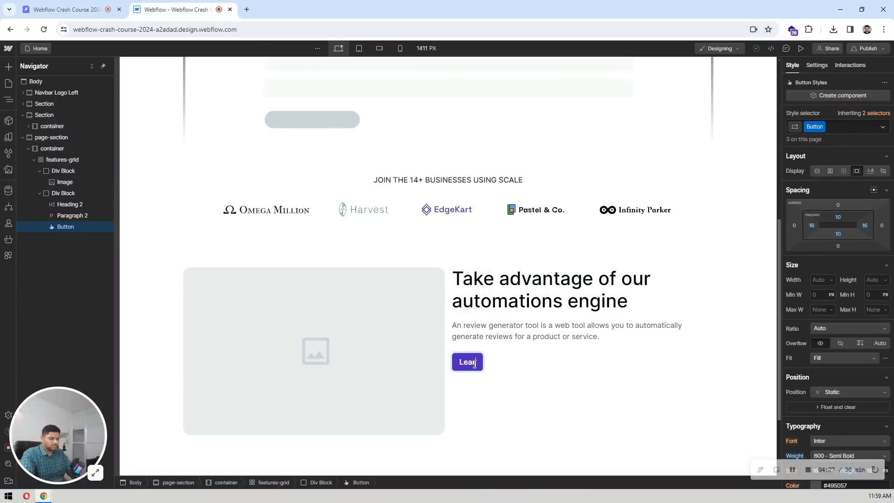
{"action": "type", "text": "n More"}
{"action": "left_click", "coordinate": [663, 378]}
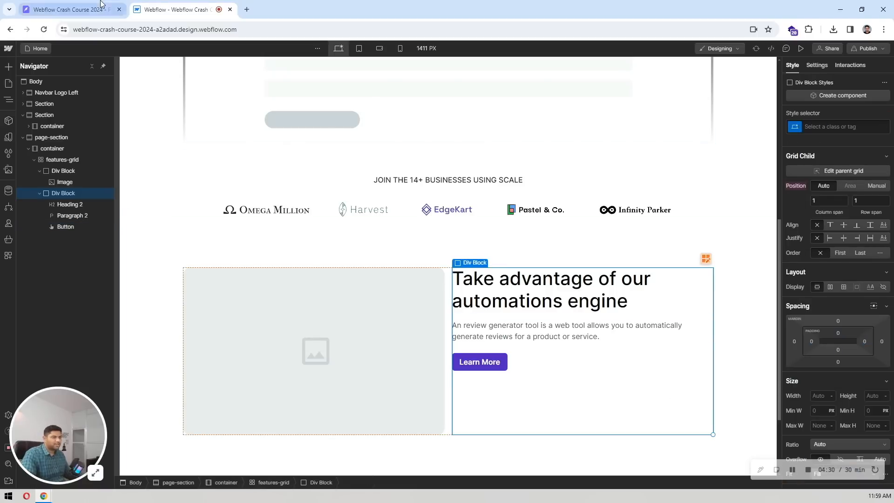
Check the first feature's layout in Pixso, and align the text div block to the vertical center of its grid cell in Webflow
{"action": "left_click", "coordinate": [70, 9]}
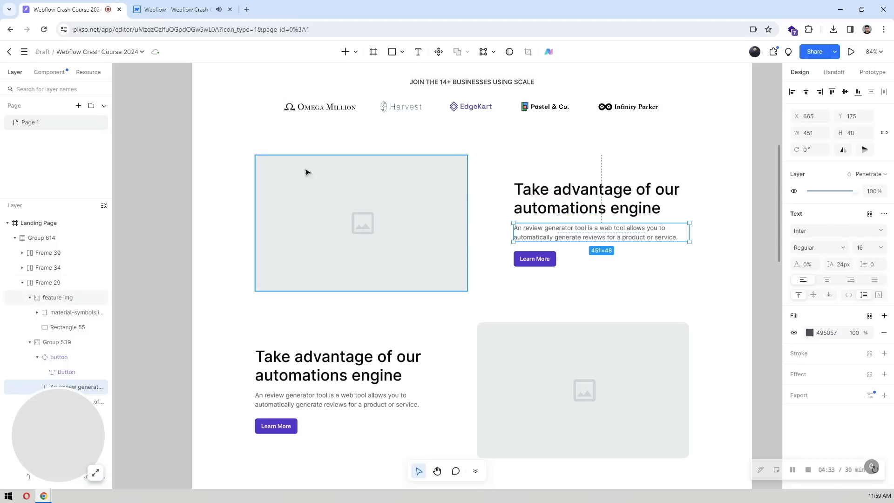
{"action": "left_click", "coordinate": [173, 9]}
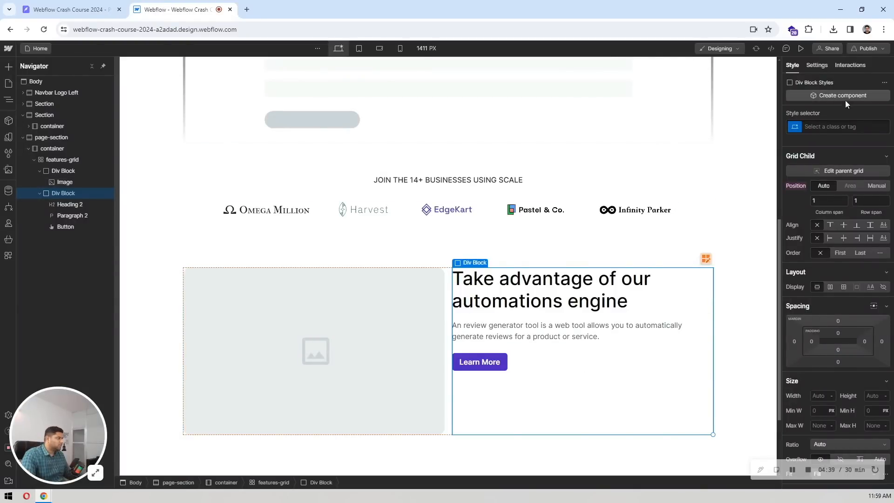
{"action": "left_click", "coordinate": [842, 225]}
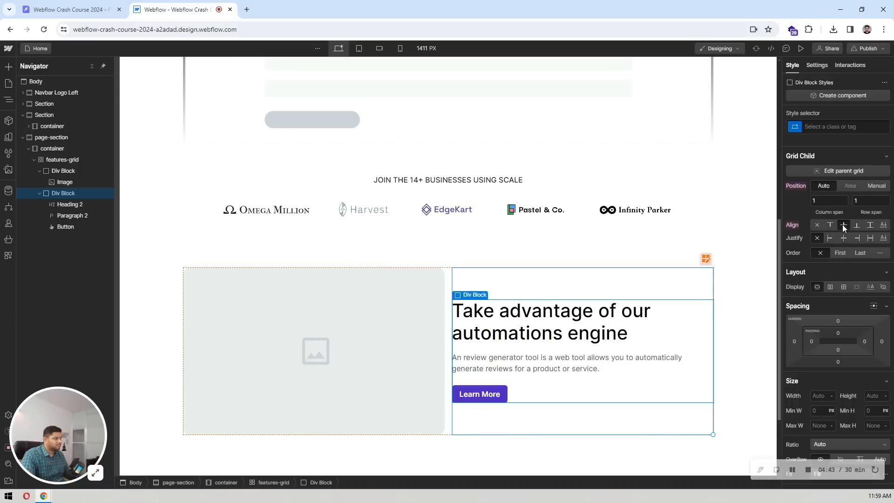
{"action": "left_click", "coordinate": [485, 254]}
Check the feature layout in Pixso, and set the features-grid's column and row gaps to 120 px in Webflow
{"action": "scroll", "coordinate": [482, 223], "scroll_direction": "down", "scroll_amount": 3}
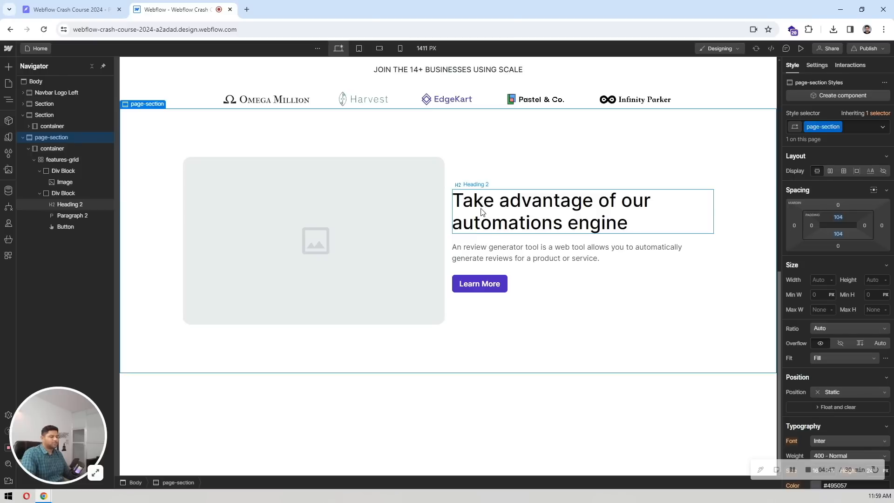
{"action": "left_click", "coordinate": [458, 309]}
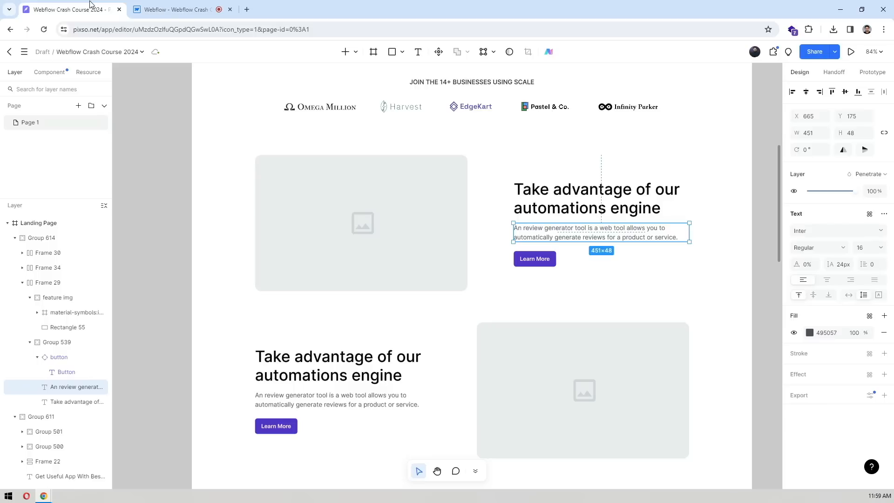
{"action": "left_click", "coordinate": [90, 7]}
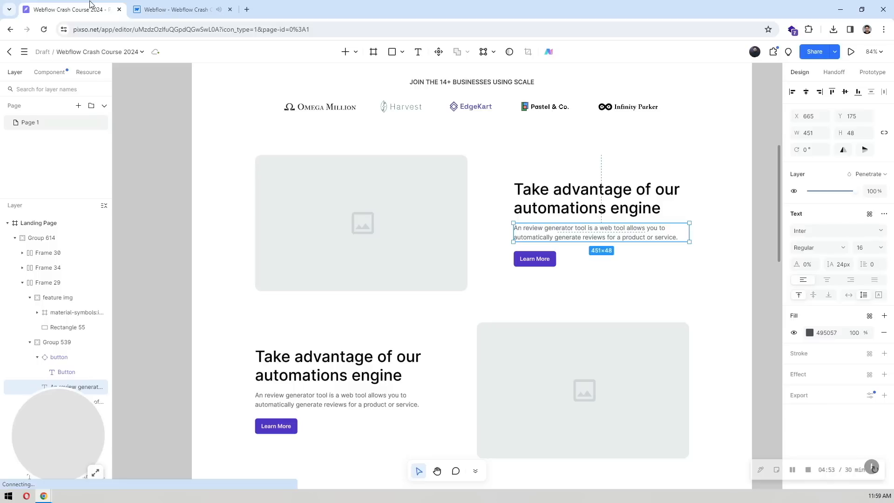
{"action": "left_click", "coordinate": [144, 6]}
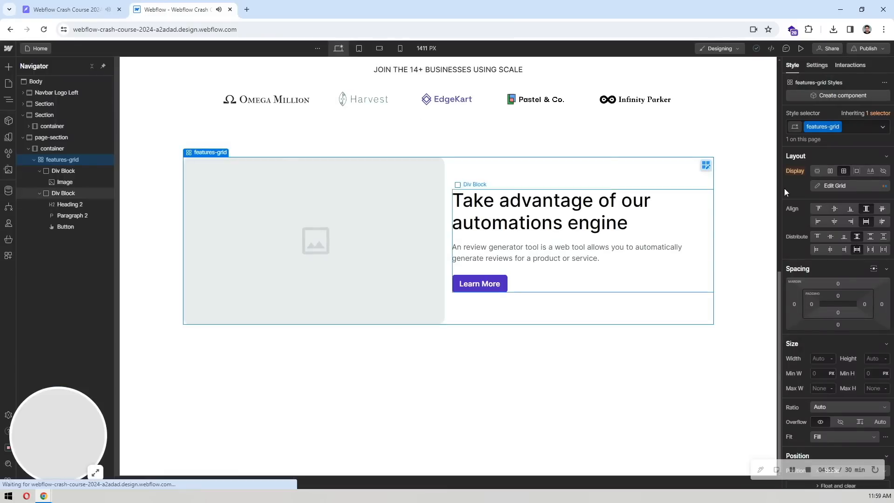
{"action": "left_click", "coordinate": [705, 165]}
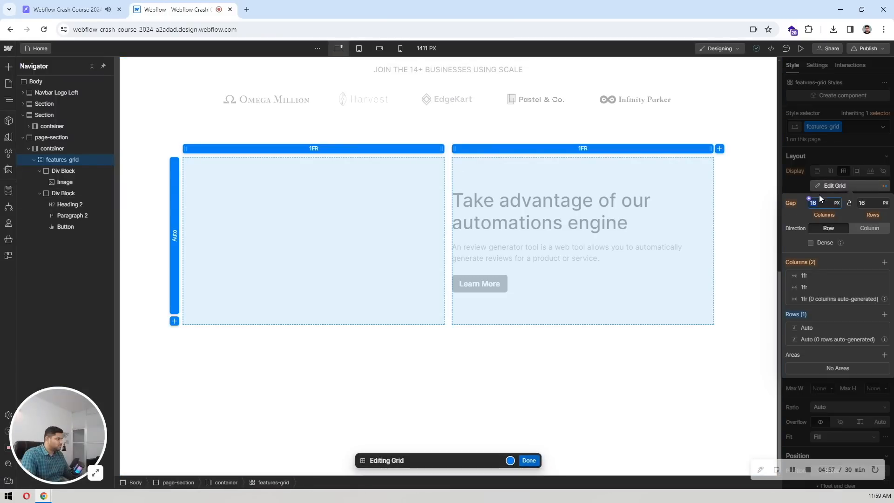
{"action": "key", "text": "Return"}
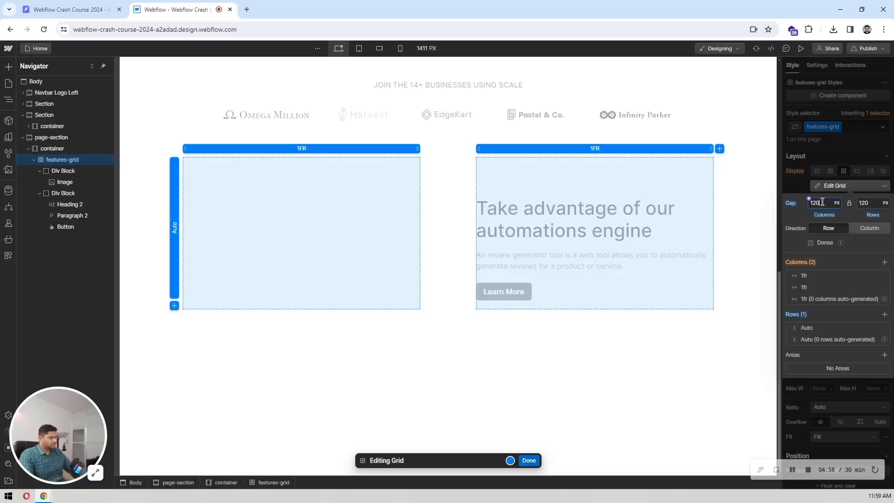
{"action": "left_click", "coordinate": [529, 461]}
Compare the first feature row's layout and spacing in Webflow with the Pixso design
{"action": "left_click", "coordinate": [423, 134]}
{"action": "scroll", "coordinate": [425, 134], "scroll_direction": "up", "scroll_amount": 2}
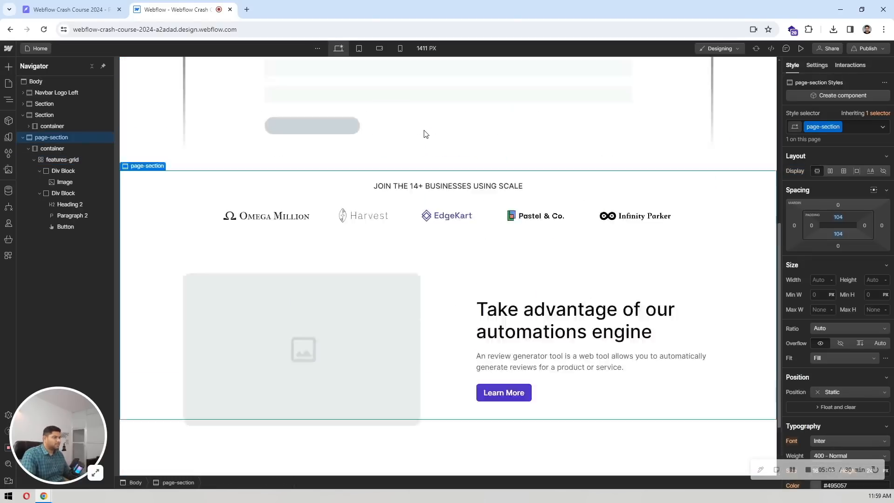
{"action": "scroll", "coordinate": [423, 133], "scroll_direction": "up", "scroll_amount": 3}
{"action": "scroll", "coordinate": [424, 134], "scroll_direction": "down", "scroll_amount": 5}
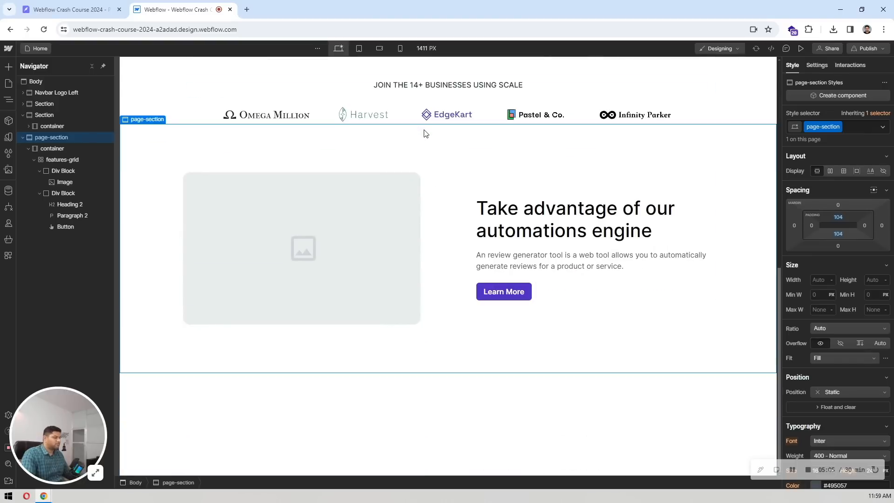
{"action": "left_click", "coordinate": [462, 209]}
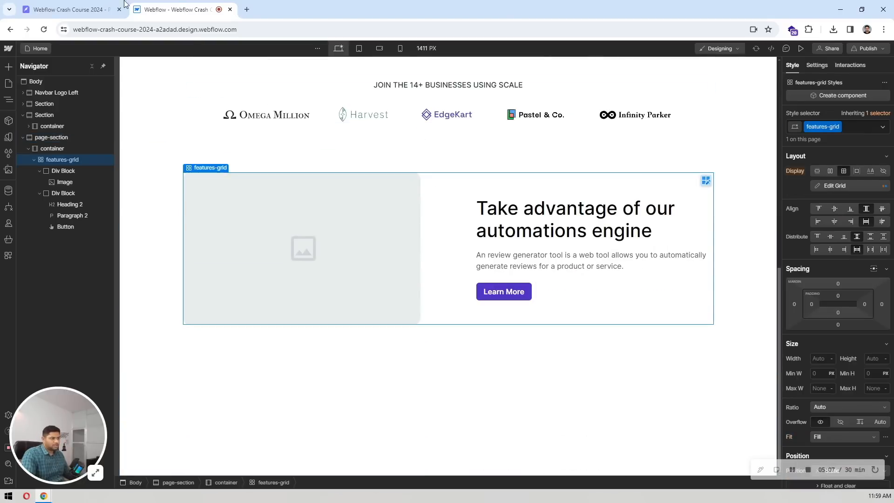
{"action": "left_click", "coordinate": [112, 6]}
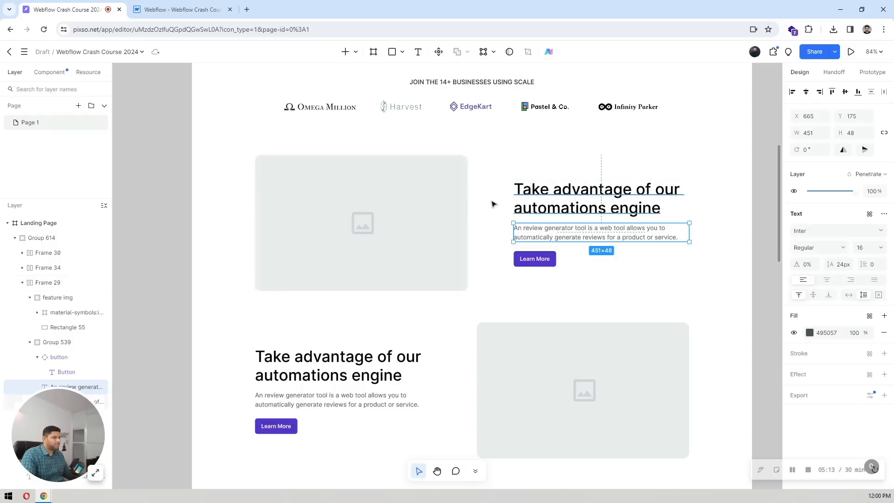
{"action": "left_click", "coordinate": [190, 6]}
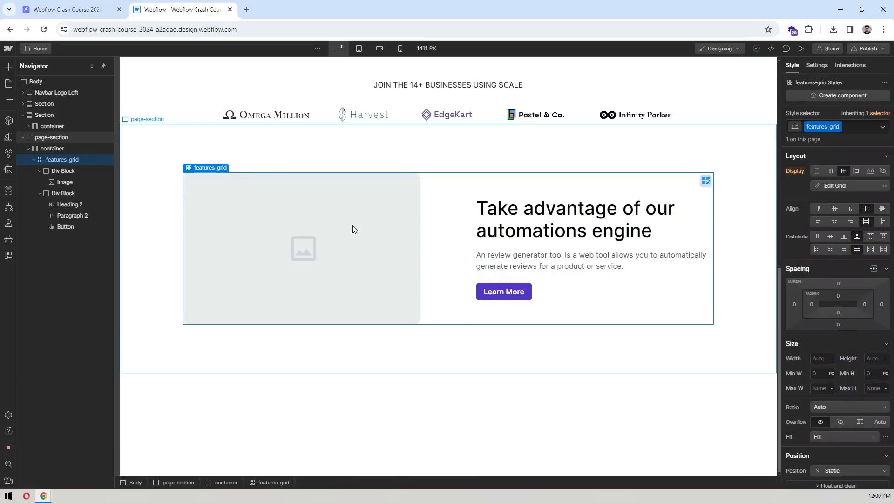
{"action": "left_click", "coordinate": [65, 9]}
{"action": "left_click", "coordinate": [172, 6]}
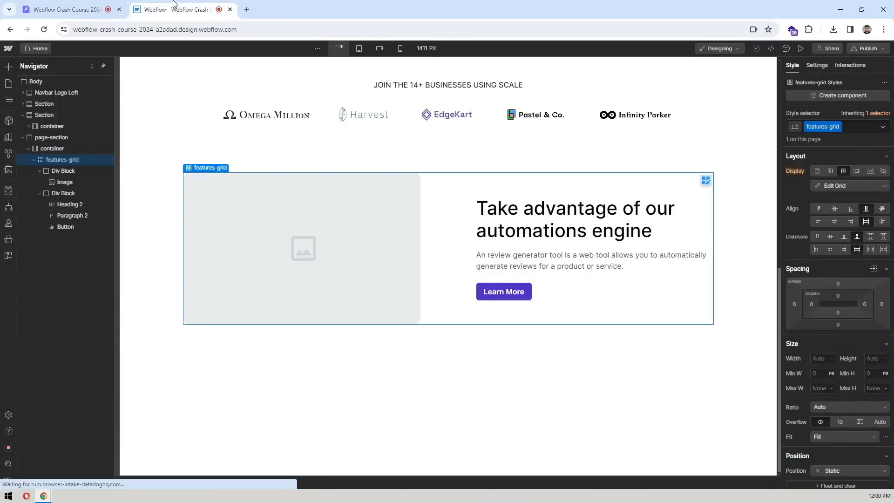
{"action": "left_click", "coordinate": [99, 5]}
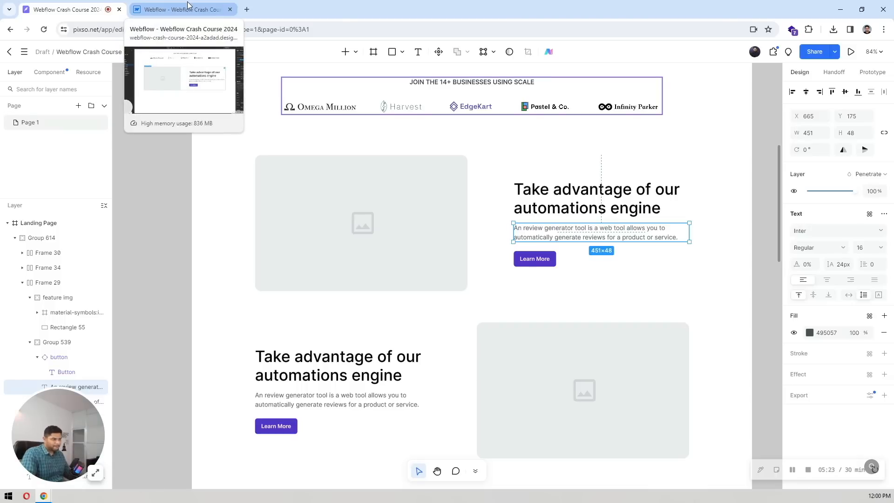
{"action": "left_click", "coordinate": [188, 4]}
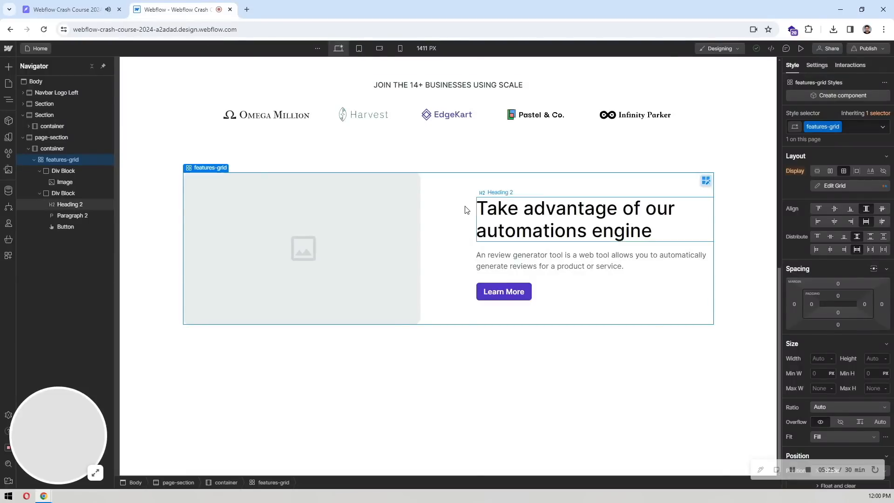
{"action": "scroll", "coordinate": [466, 209], "scroll_direction": "up", "scroll_amount": 4}
{"action": "scroll", "coordinate": [465, 209], "scroll_direction": "down", "scroll_amount": 4}
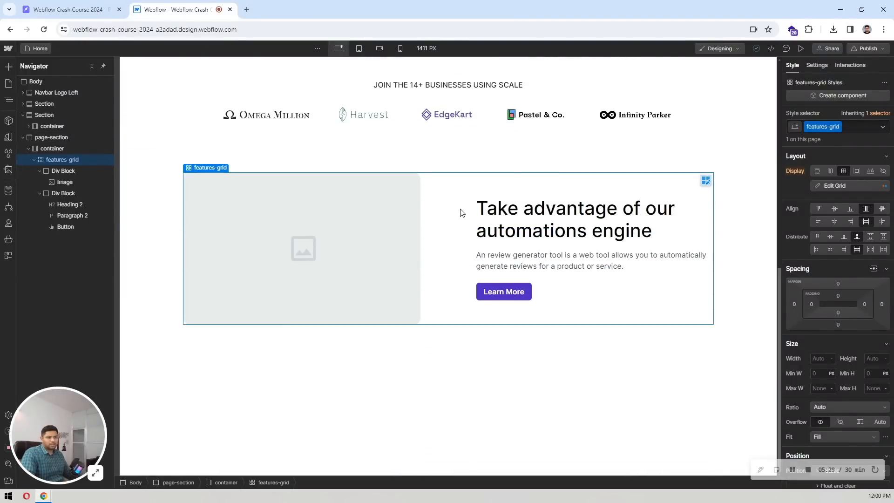
Duplicate the features-grid twice inside the page-section container to make three feature rows
{"action": "left_click", "coordinate": [34, 160]}
{"action": "key", "text": "ctrl+d"}
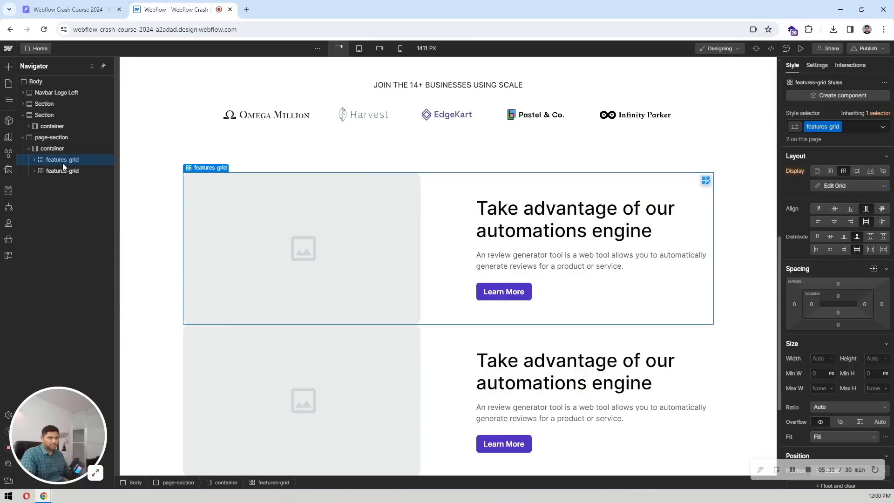
{"action": "key", "text": "ctrl+d"}
{"action": "scroll", "coordinate": [506, 199], "scroll_direction": "down", "scroll_amount": 4}
{"action": "scroll", "coordinate": [505, 200], "scroll_direction": "up", "scroll_amount": 3}
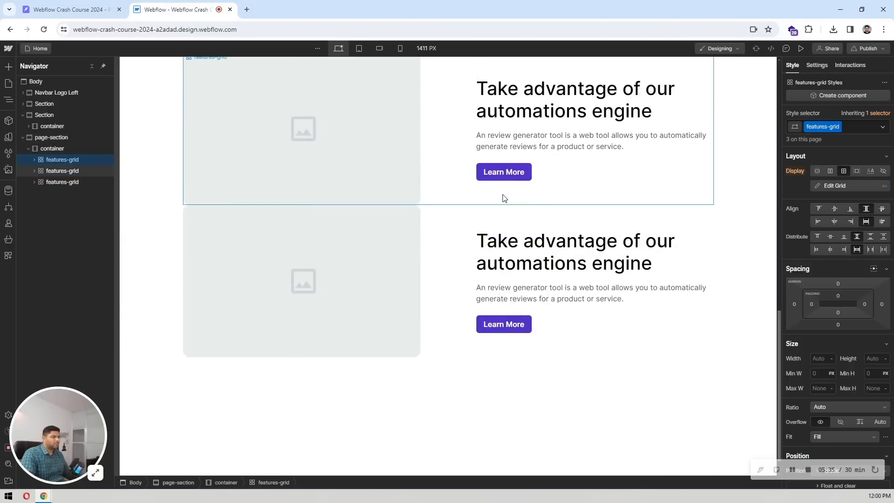
Add the combo class reverse to the second features-grid
{"action": "left_click", "coordinate": [52, 170]}
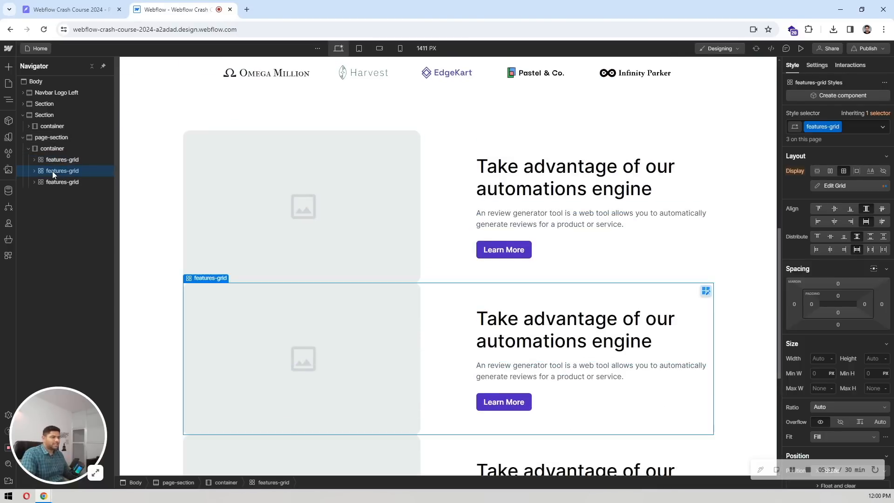
{"action": "left_click", "coordinate": [33, 170]}
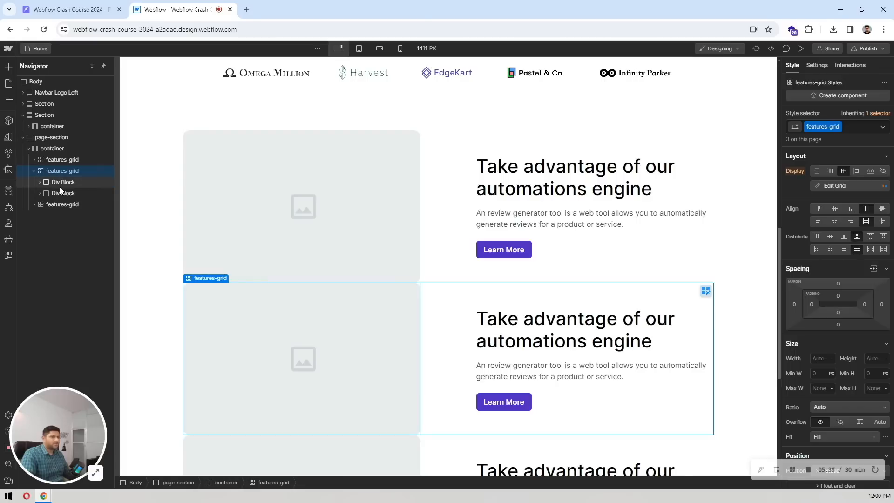
{"action": "left_click", "coordinate": [848, 125]}
{"action": "type", "text": "reverse"}
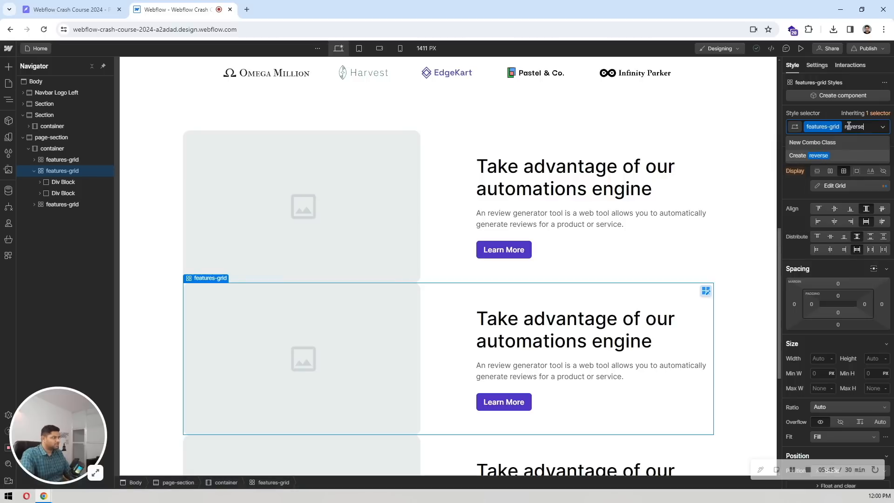
{"action": "key", "text": "Return"}
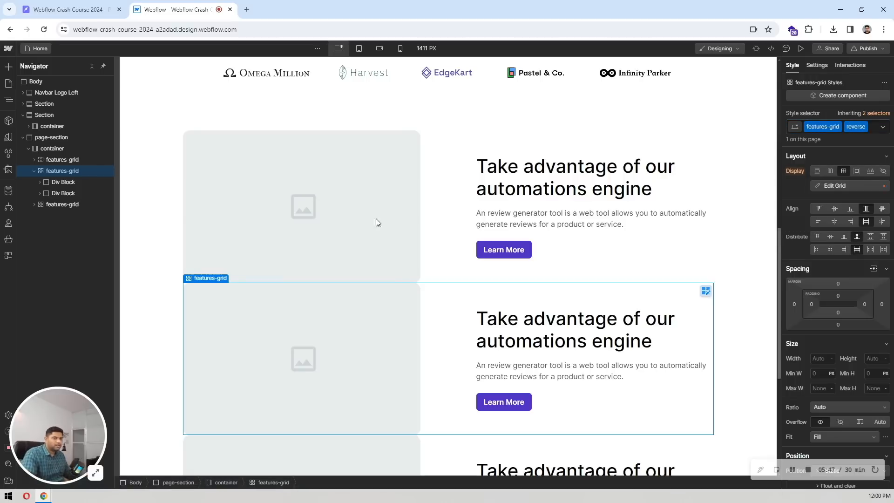
Set the order of the image div block in the second features-grid to Last
{"action": "left_click", "coordinate": [59, 180]}
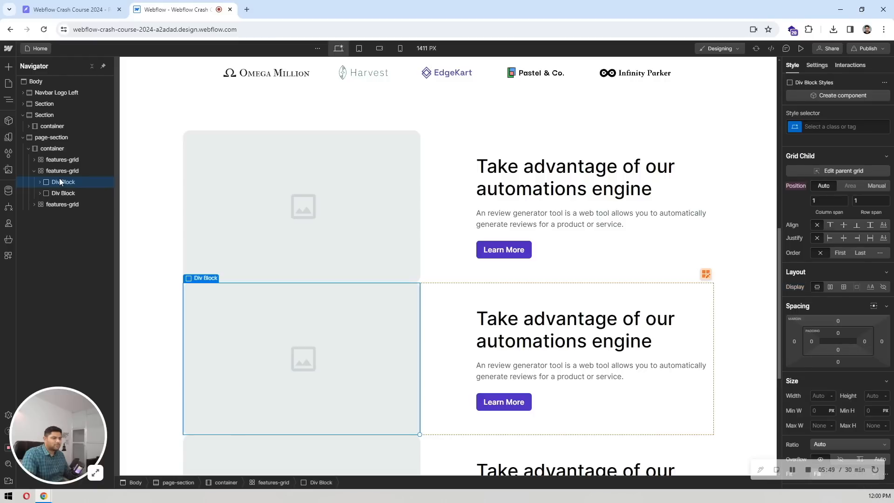
{"action": "left_click", "coordinate": [860, 252]}
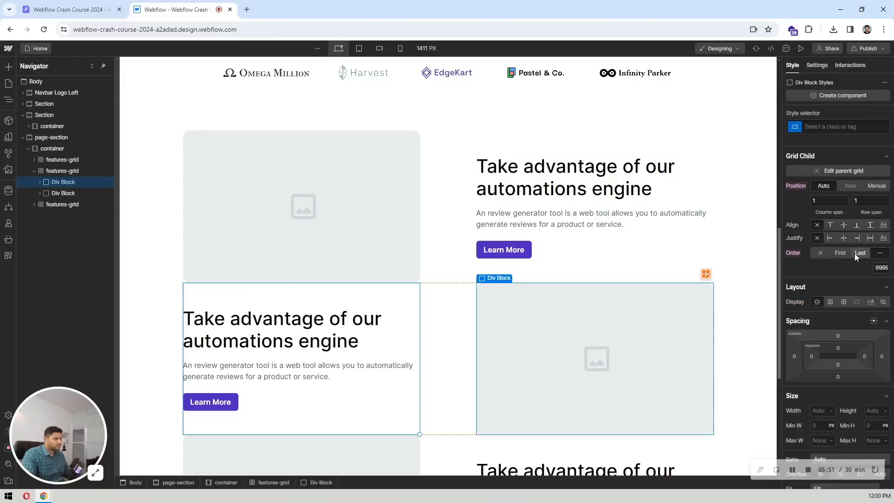
{"action": "left_click", "coordinate": [163, 200]}
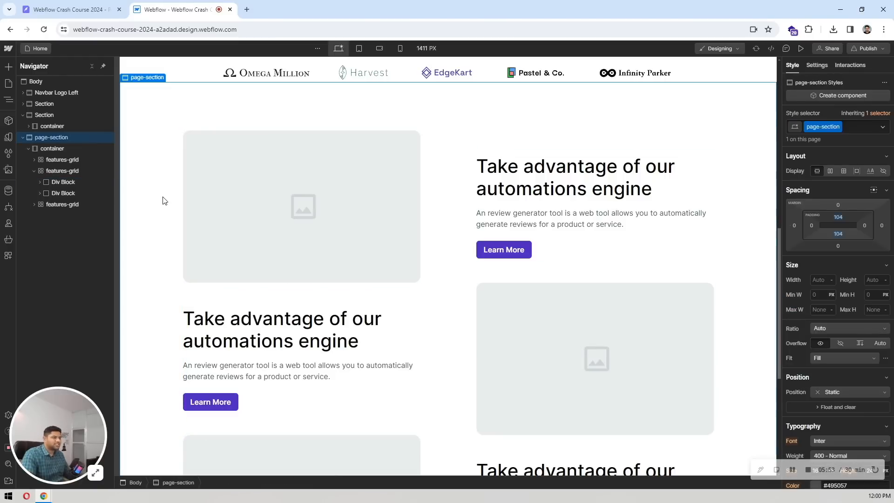
Compare the vertical spacing between the feature rows in the Pixso design with the stacked grids in Webflow
{"action": "left_click", "coordinate": [93, 3]}
{"action": "left_click", "coordinate": [185, 16]}
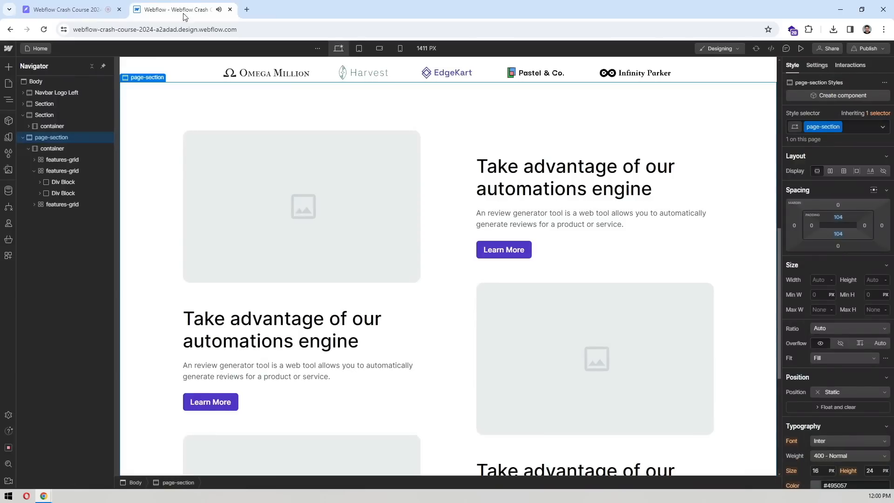
{"action": "left_click", "coordinate": [72, 3]}
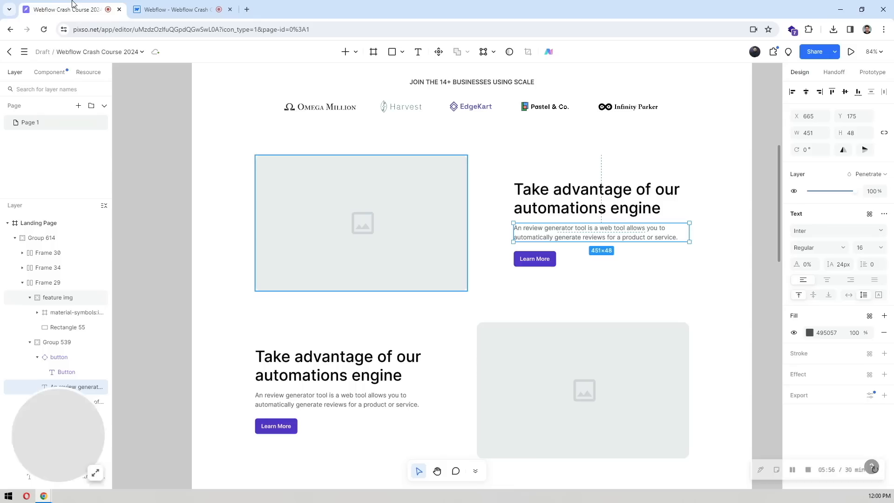
{"action": "left_click", "coordinate": [170, 9]}
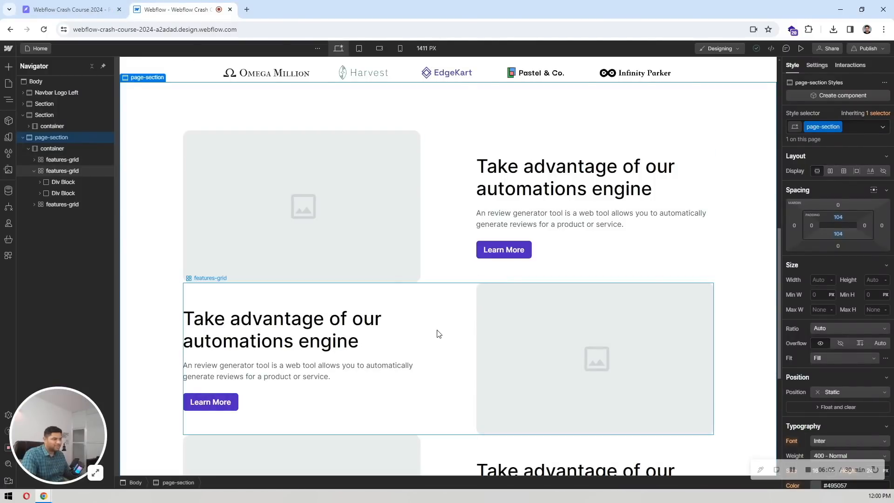
{"action": "left_click", "coordinate": [459, 205]}
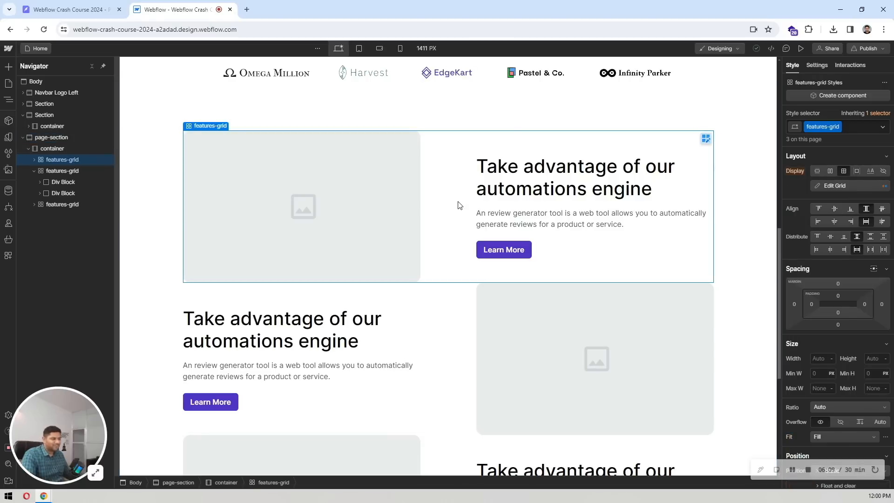
{"action": "scroll", "coordinate": [450, 228], "scroll_direction": "down", "scroll_amount": 1}
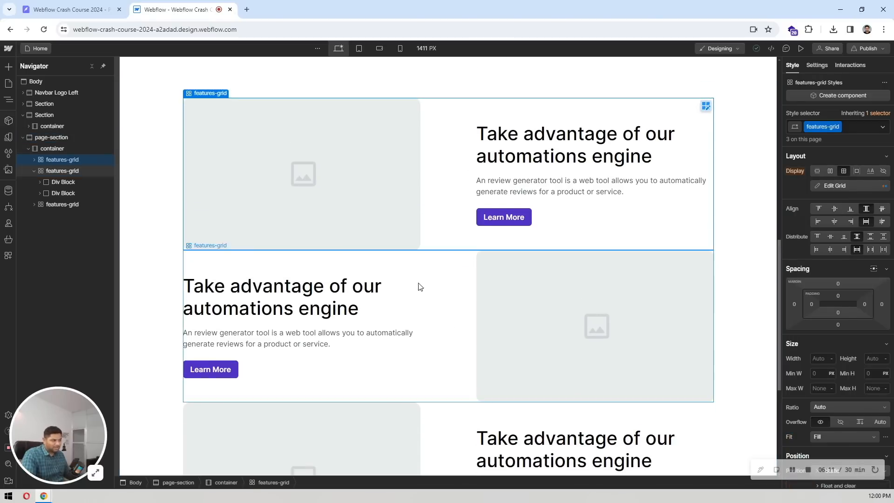
{"action": "key", "text": "ctrl+1"}
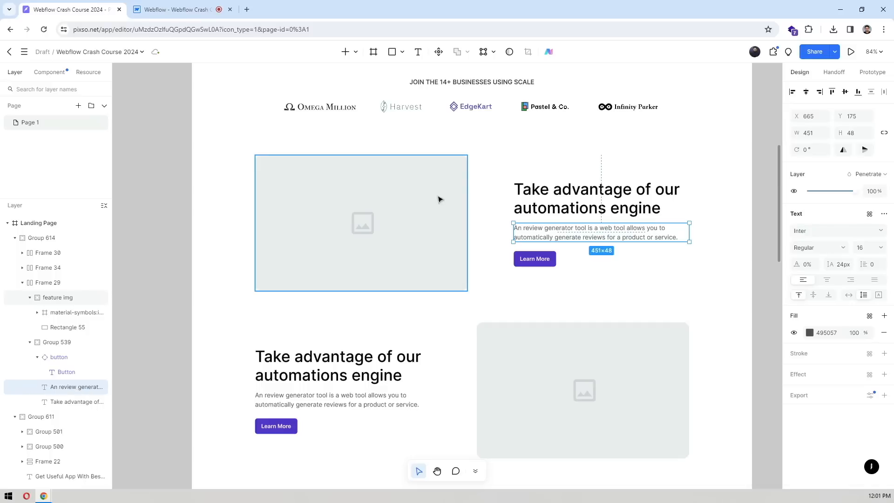
{"action": "key", "text": "ctrl+2"}
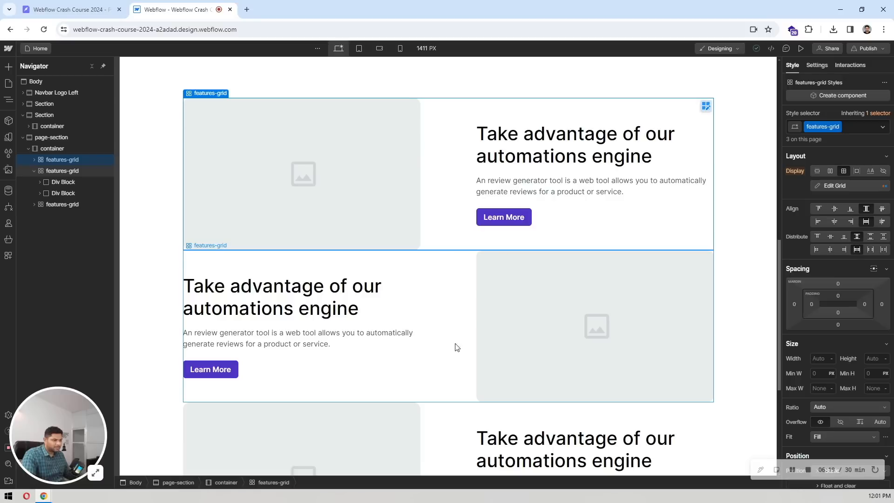
{"action": "scroll", "coordinate": [444, 277], "scroll_direction": "down", "scroll_amount": 5}
{"action": "scroll", "coordinate": [435, 256], "scroll_direction": "up", "scroll_amount": 4}
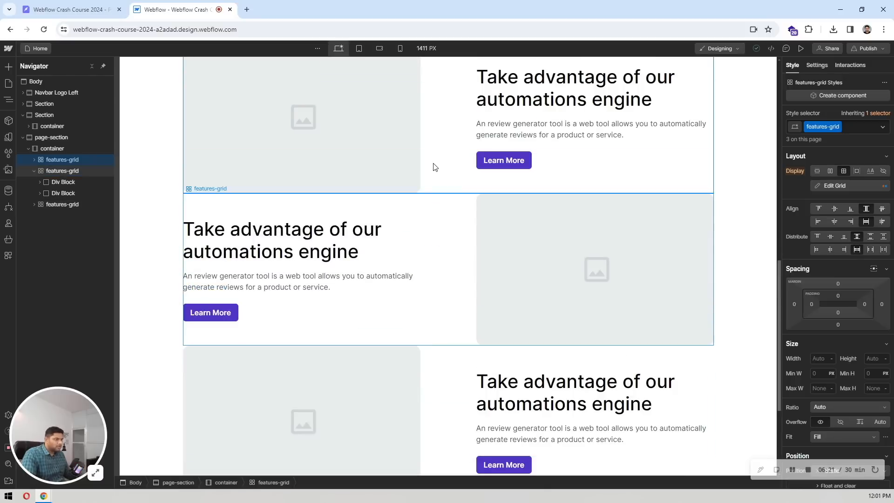
{"action": "left_click", "coordinate": [36, 6]}
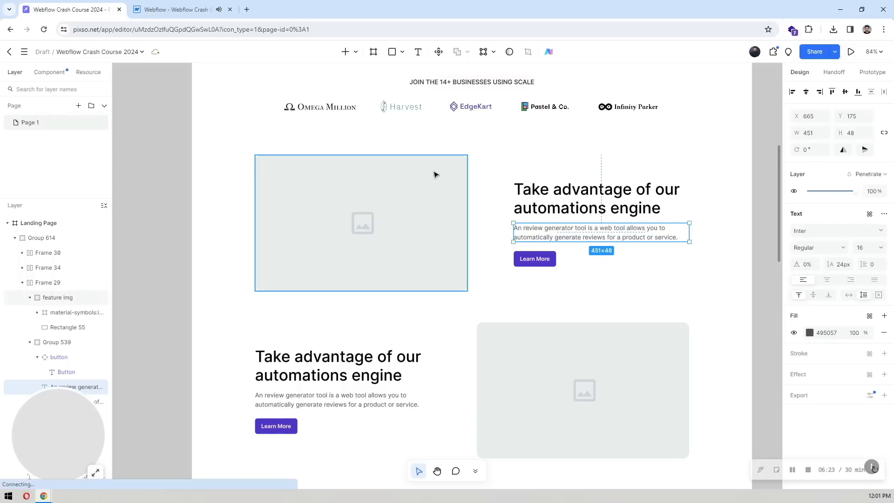
{"action": "left_click", "coordinate": [456, 235]}
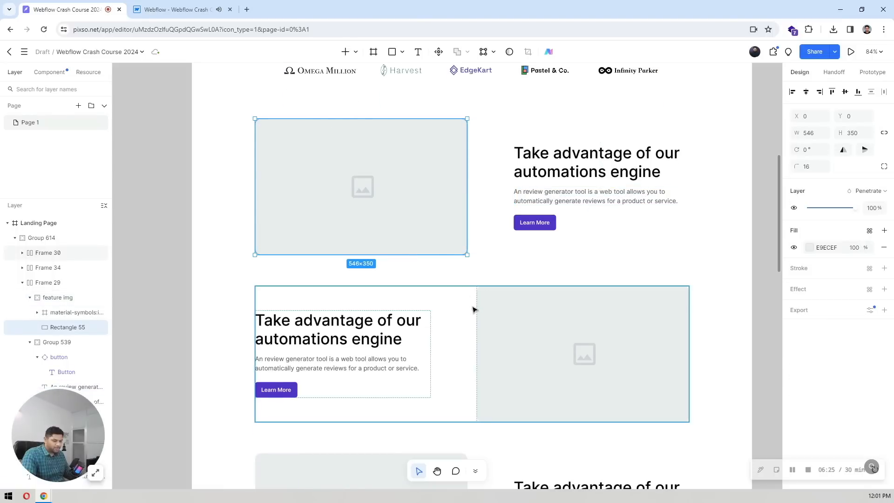
{"action": "left_click", "coordinate": [179, 9]}
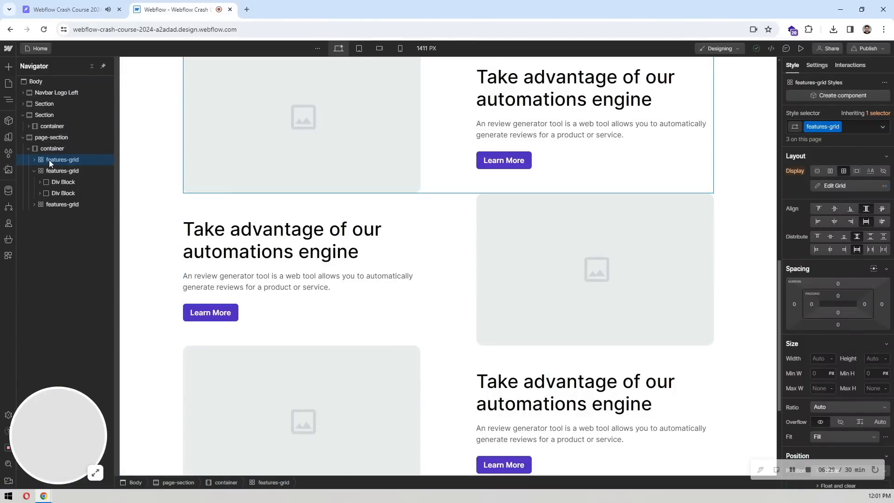
Set the bottom margin of the features-grid class to 80 px
{"action": "left_click", "coordinate": [837, 325]}
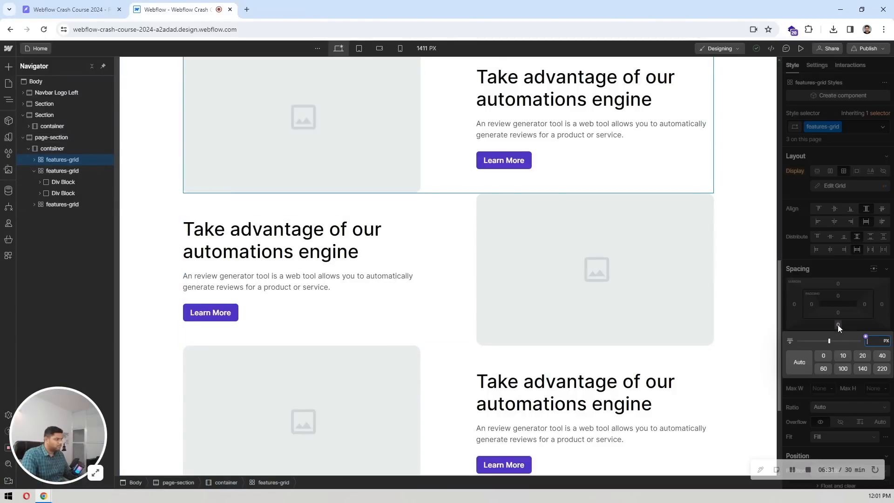
{"action": "type", "text": "80"}
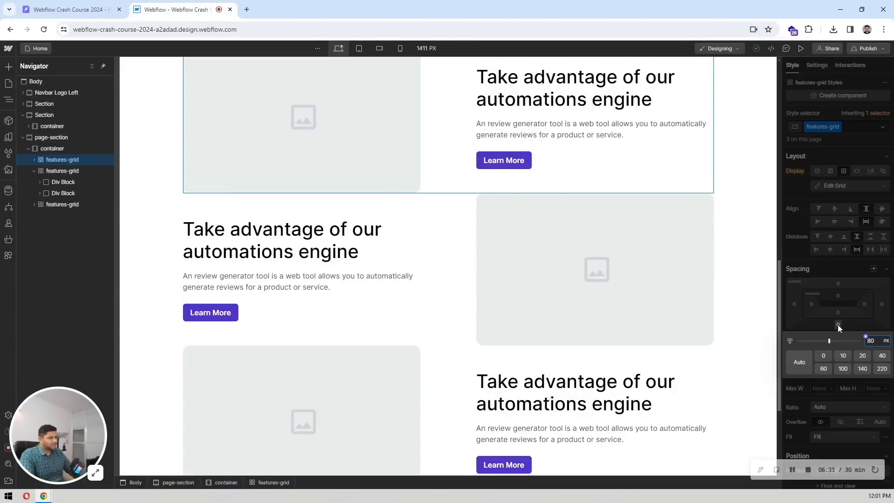
{"action": "key", "text": "Return"}
{"action": "scroll", "coordinate": [513, 198], "scroll_direction": "down", "scroll_amount": 3}
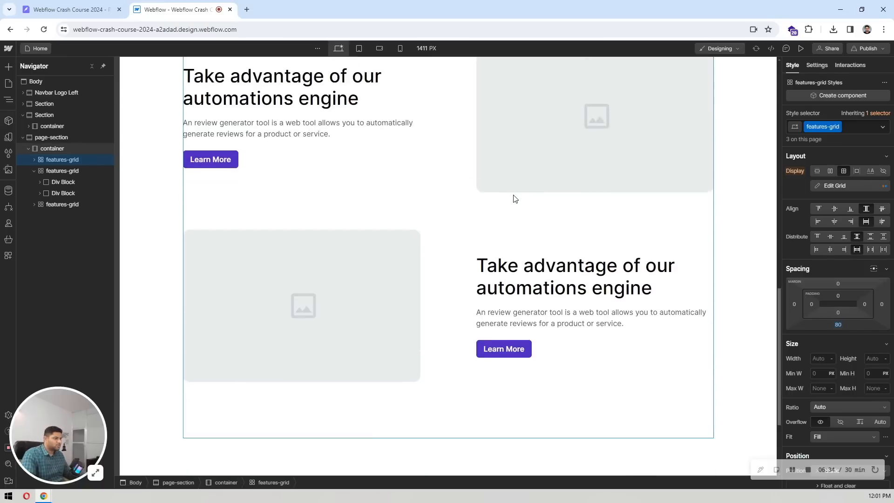
{"action": "scroll", "coordinate": [514, 197], "scroll_direction": "up", "scroll_amount": 7}
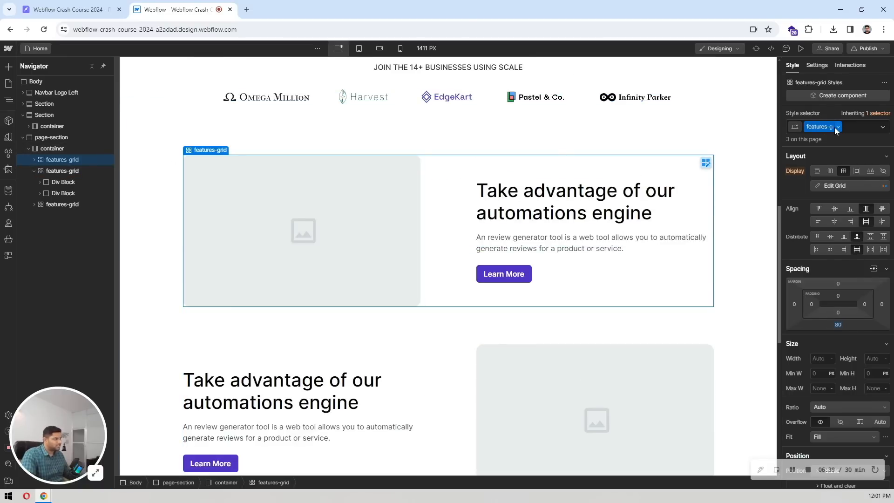
{"action": "scroll", "coordinate": [391, 284], "scroll_direction": "down", "scroll_amount": 8}
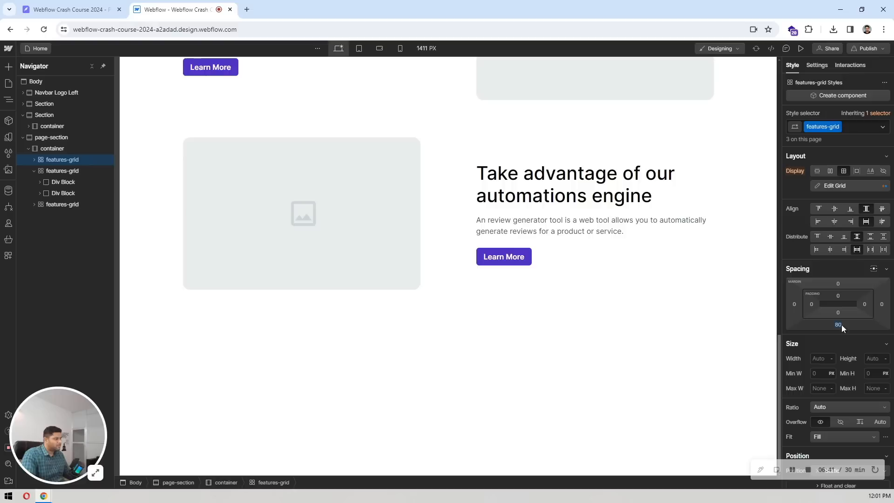
Add the combo class mb-0 to the third features-grid and set its bottom margin to 0
{"action": "left_click", "coordinate": [440, 200]}
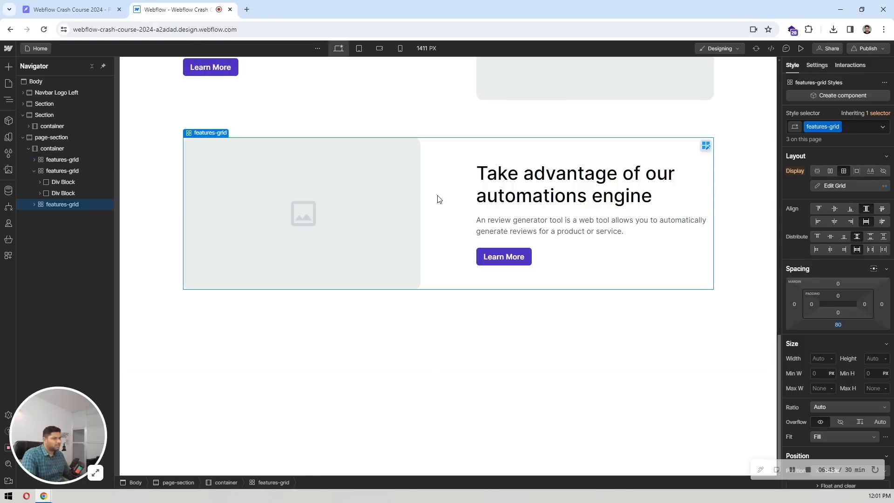
{"action": "left_click", "coordinate": [859, 127]}
{"action": "type", "text": "mb-0"}
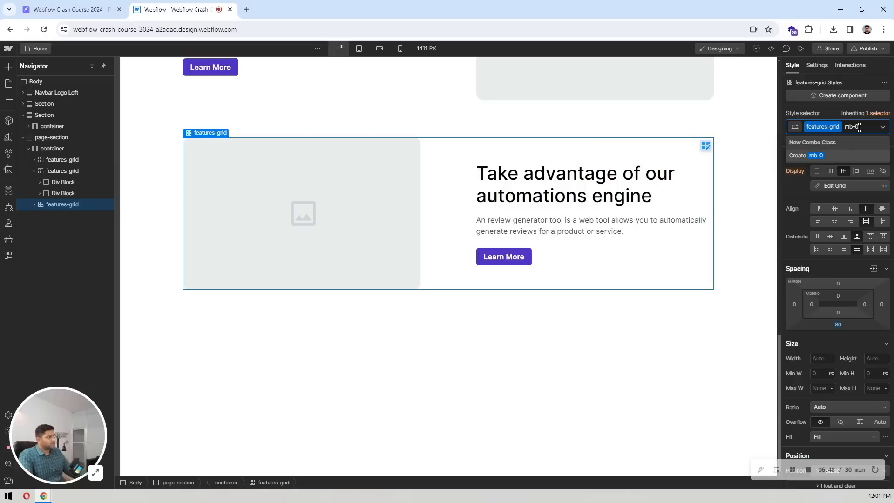
{"action": "key", "text": "Return"}
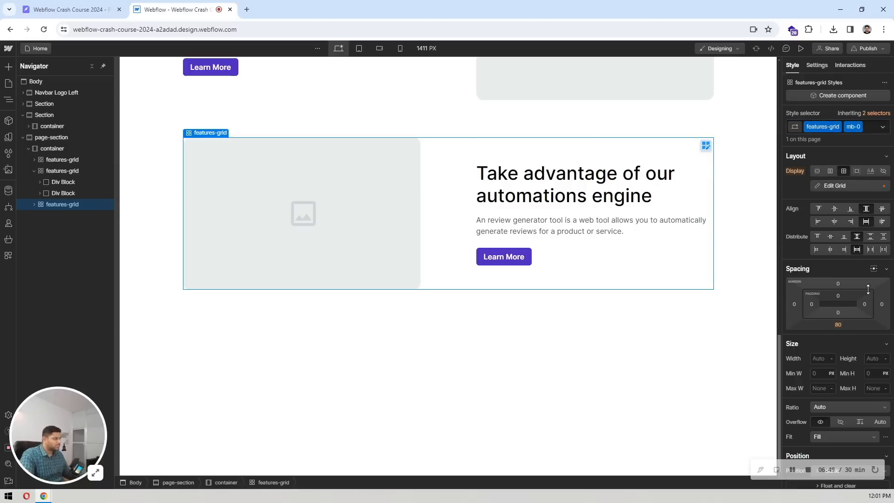
{"action": "left_click", "coordinate": [838, 325]}
{"action": "type", "text": "0"}
{"action": "key", "text": "Return"}
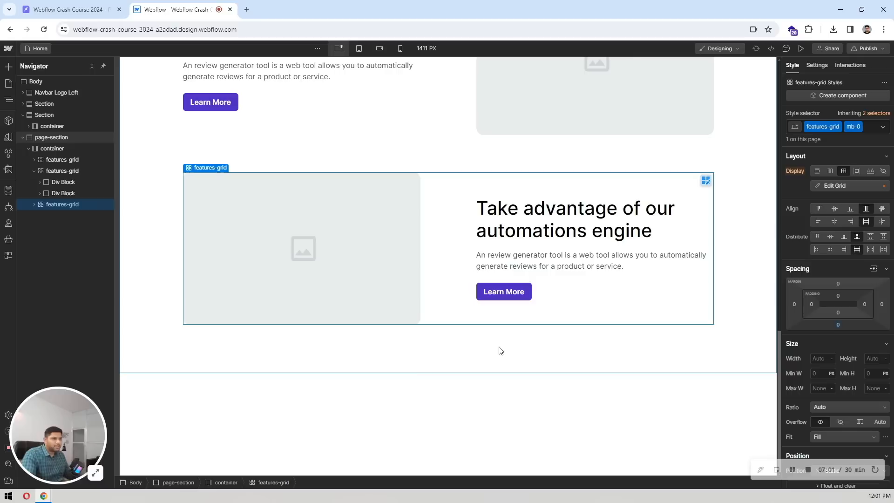
Review the spacing of the three feature rows and examine the Latest News section in the Pixso design
{"action": "left_click", "coordinate": [500, 350]}
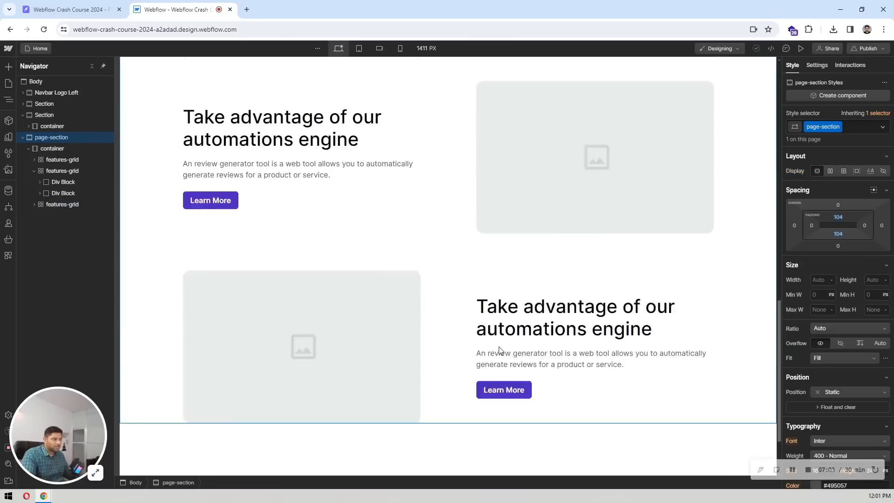
{"action": "scroll", "coordinate": [500, 350], "scroll_direction": "up", "scroll_amount": 5}
{"action": "scroll", "coordinate": [500, 350], "scroll_direction": "down", "scroll_amount": 4}
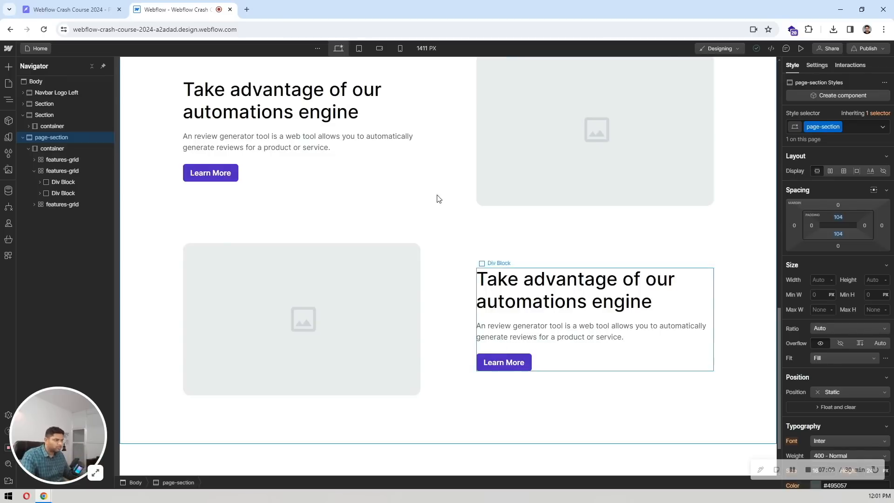
{"action": "scroll", "coordinate": [438, 198], "scroll_direction": "up", "scroll_amount": 8}
{"action": "scroll", "coordinate": [435, 181], "scroll_direction": "down", "scroll_amount": 8}
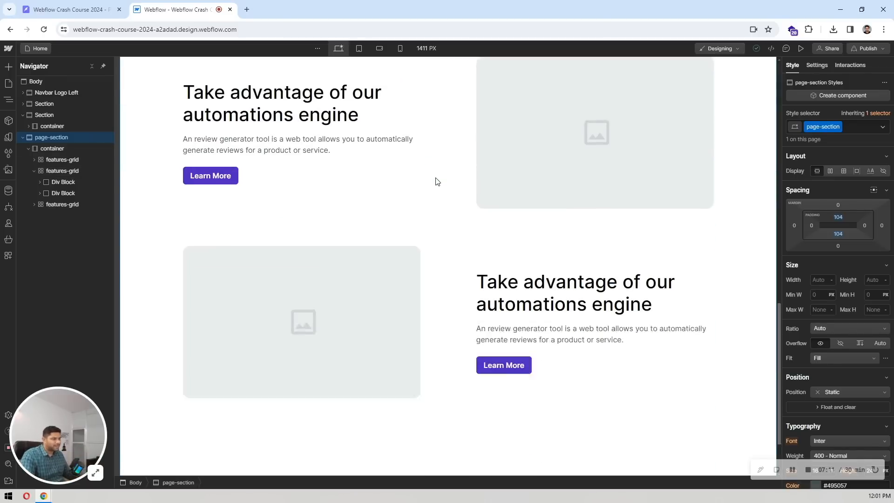
{"action": "scroll", "coordinate": [436, 181], "scroll_direction": "down", "scroll_amount": 2}
{"action": "left_click", "coordinate": [83, 9]}
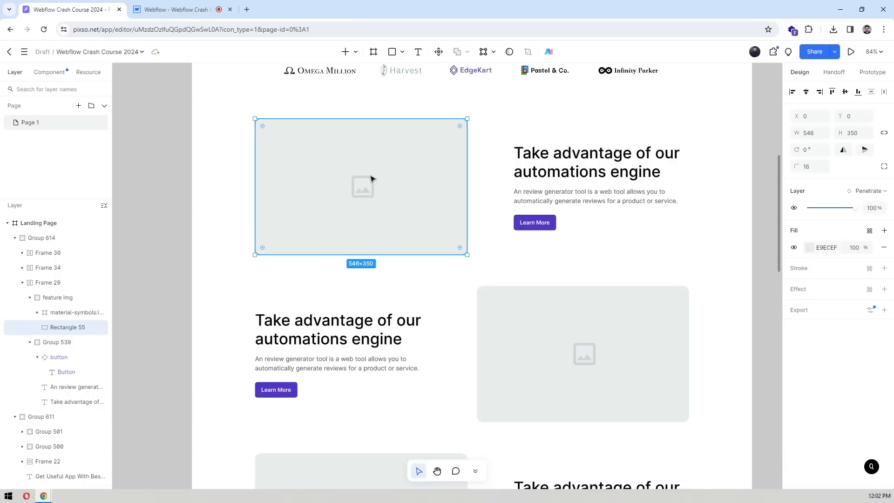
{"action": "scroll", "coordinate": [372, 179], "scroll_direction": "down", "scroll_amount": 10}
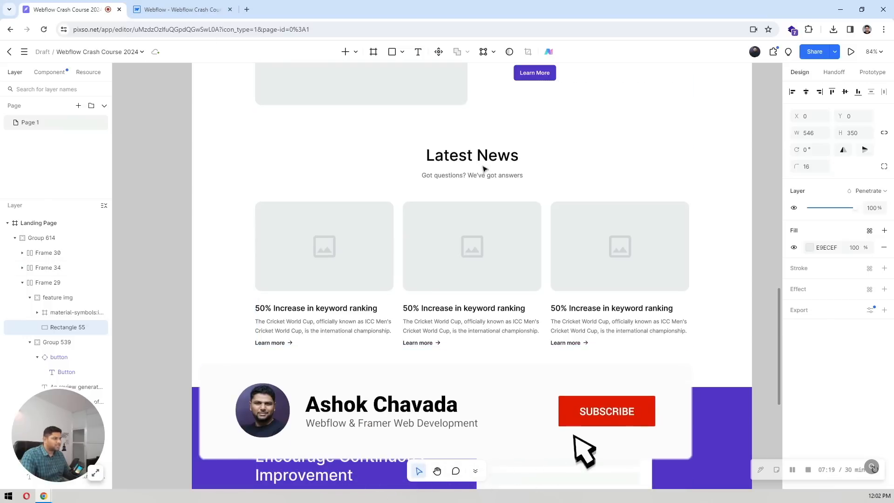
Switch back to Webflow and duplicate the page-section that holds the feature rows
{"action": "left_click", "coordinate": [166, 5]}
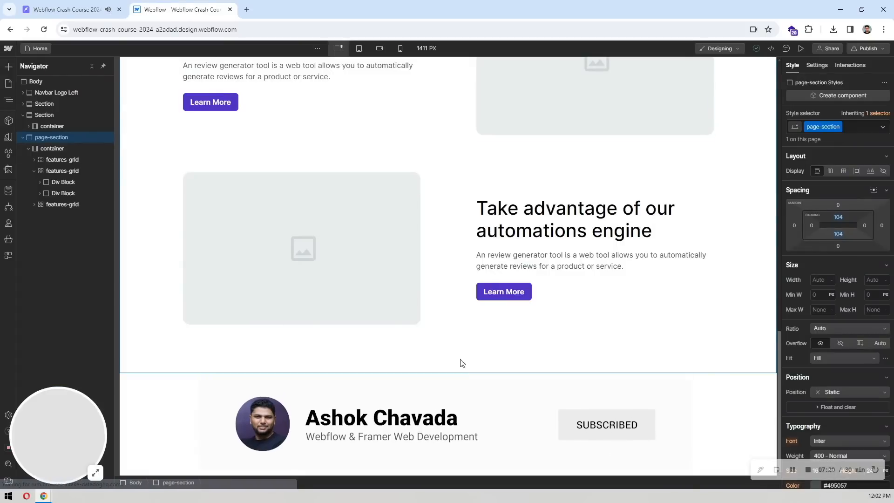
{"action": "key", "text": "d"}
{"action": "left_click", "coordinate": [93, 66]}
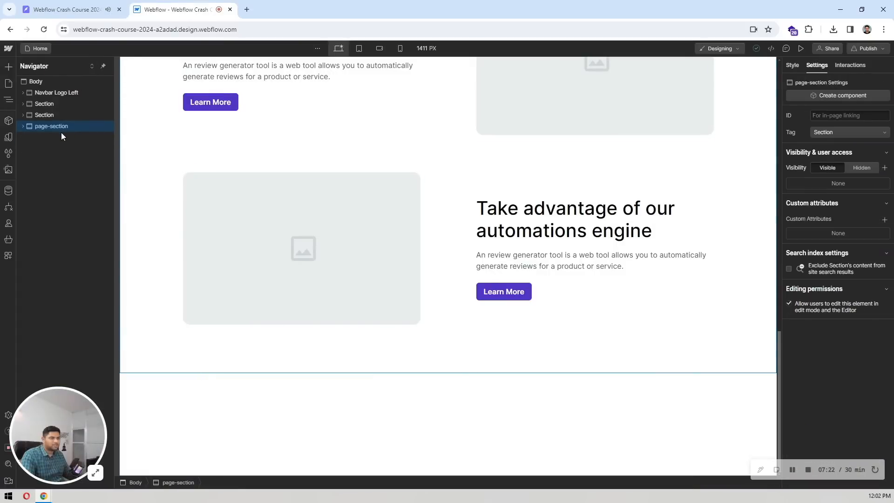
{"action": "key", "text": "ctrl+d"}
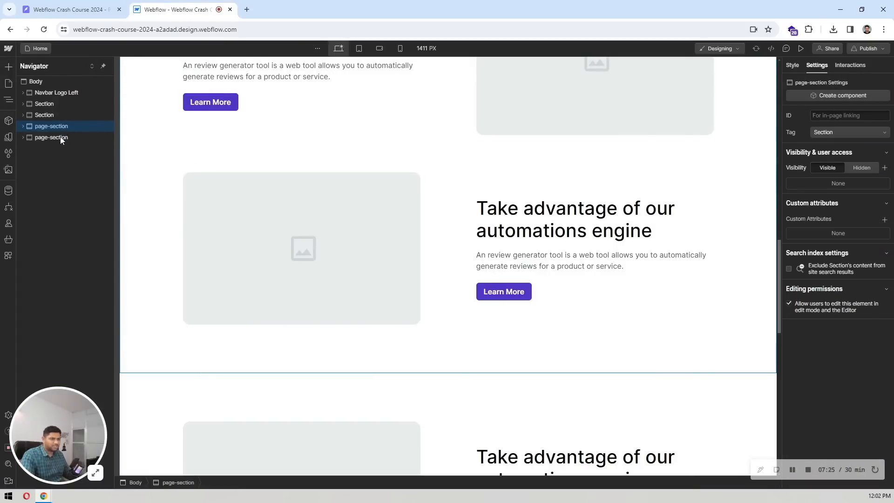
Delete all three features-grids from the duplicated page-section, keeping its empty container
{"action": "scroll", "coordinate": [440, 168], "scroll_direction": "down", "scroll_amount": 6}
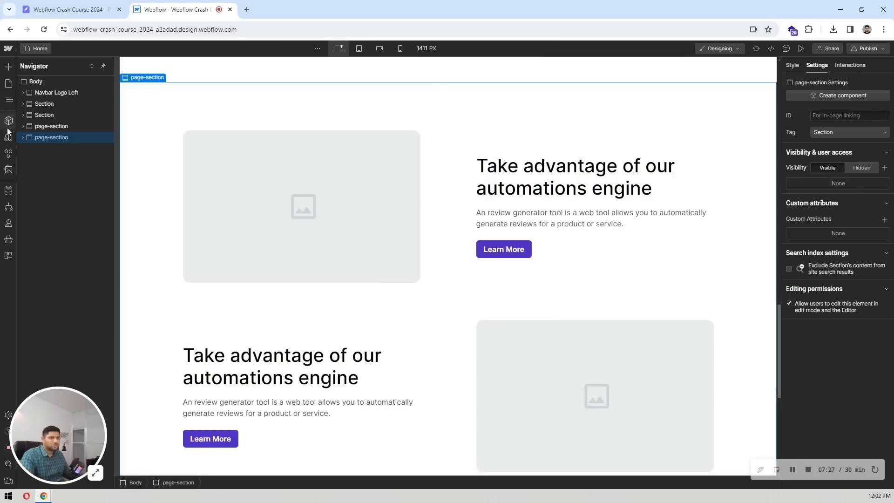
{"action": "left_click", "coordinate": [22, 137]}
{"action": "left_click", "coordinate": [29, 149]}
{"action": "left_click", "coordinate": [53, 171]}
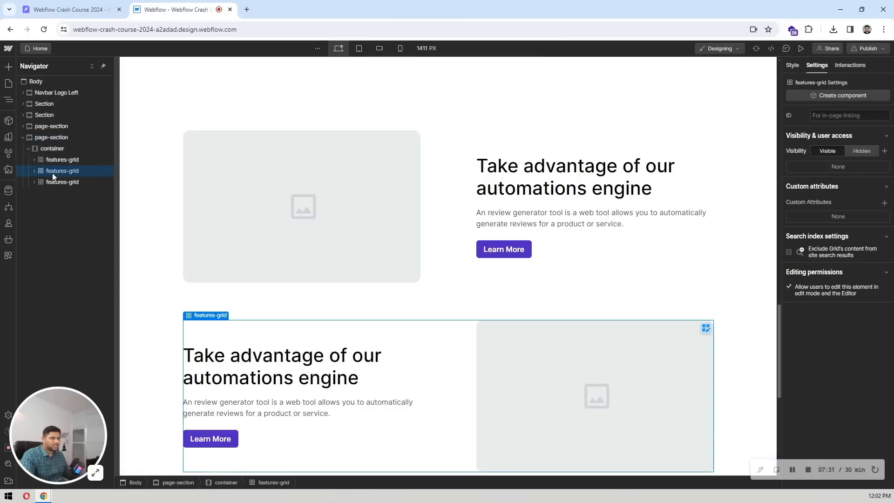
{"action": "key", "text": "Delete"}
{"action": "key", "text": "Delete"}
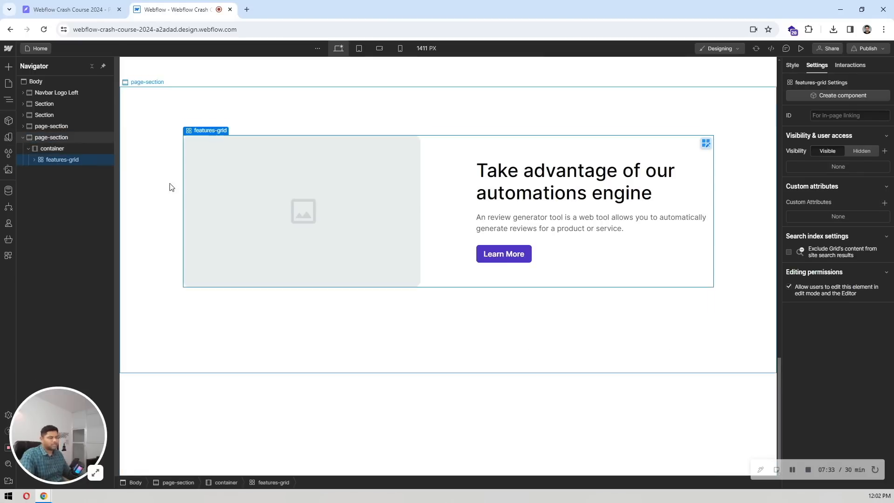
{"action": "left_click", "coordinate": [792, 66]}
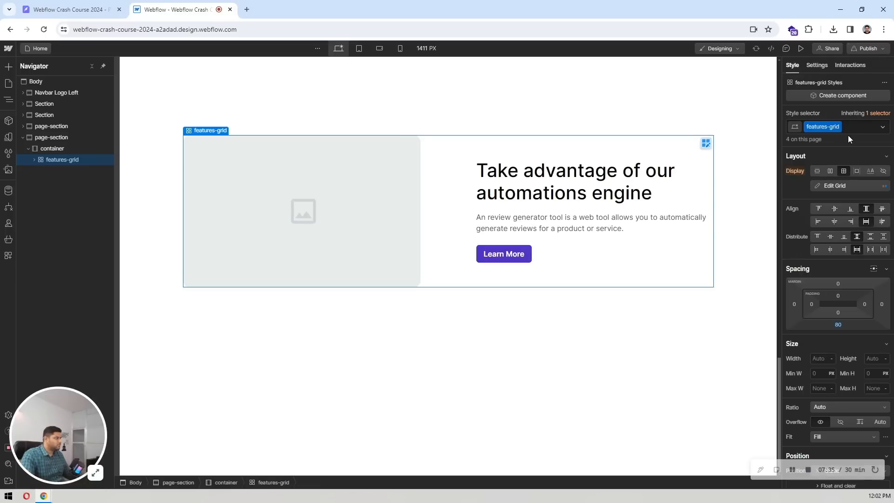
{"action": "left_click", "coordinate": [857, 126]}
{"action": "left_click", "coordinate": [833, 112]}
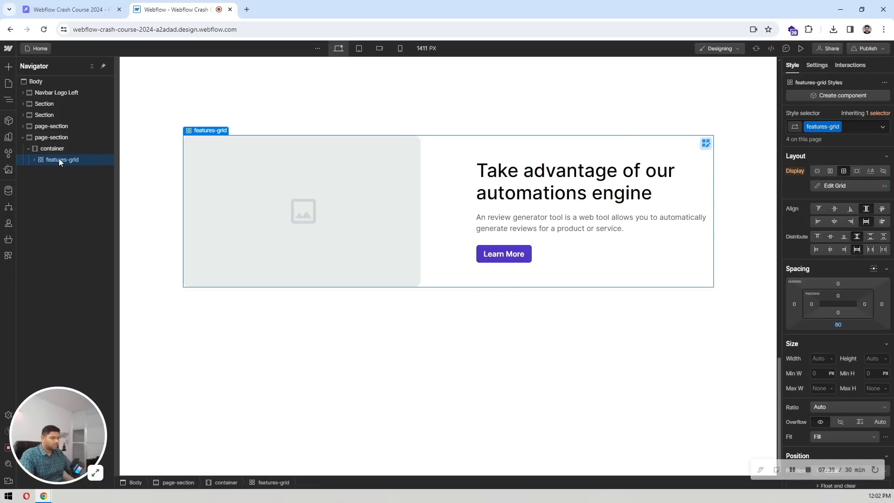
{"action": "key", "text": "Delete"}
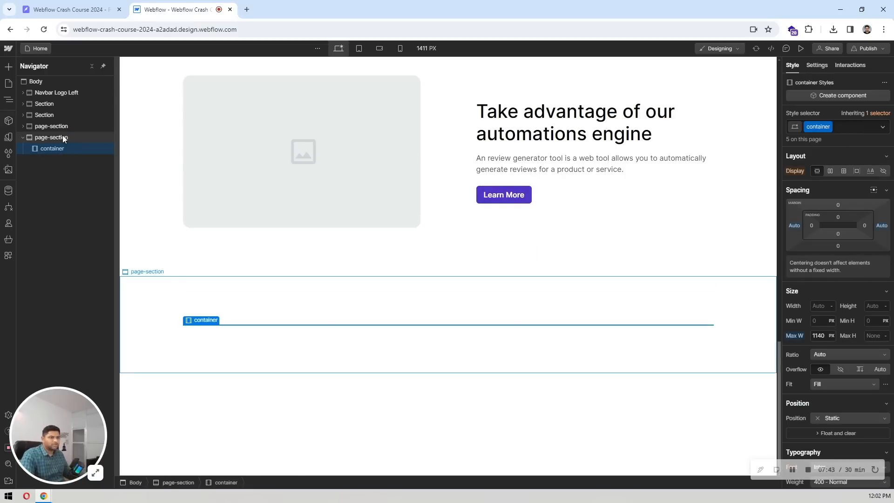
Add the combo class pt-0 to the duplicated page-section
{"action": "left_click", "coordinate": [62, 137]}
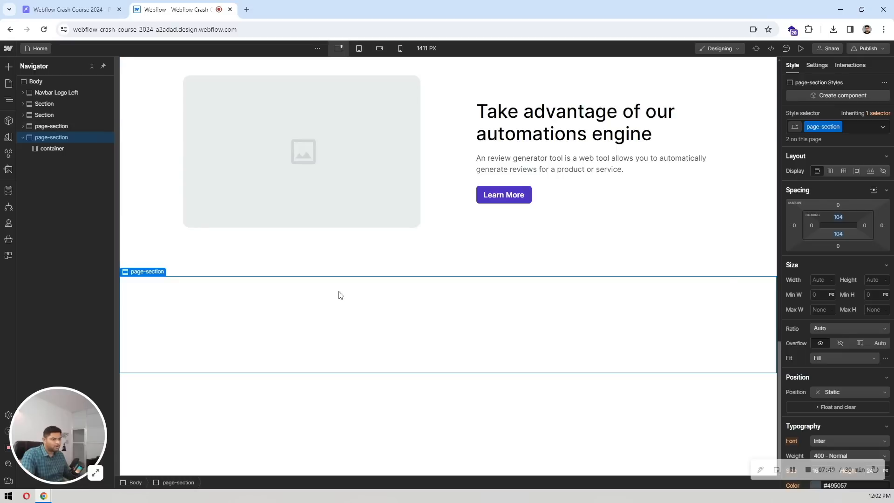
{"action": "left_click", "coordinate": [855, 125]}
{"action": "type", "text": "p"}
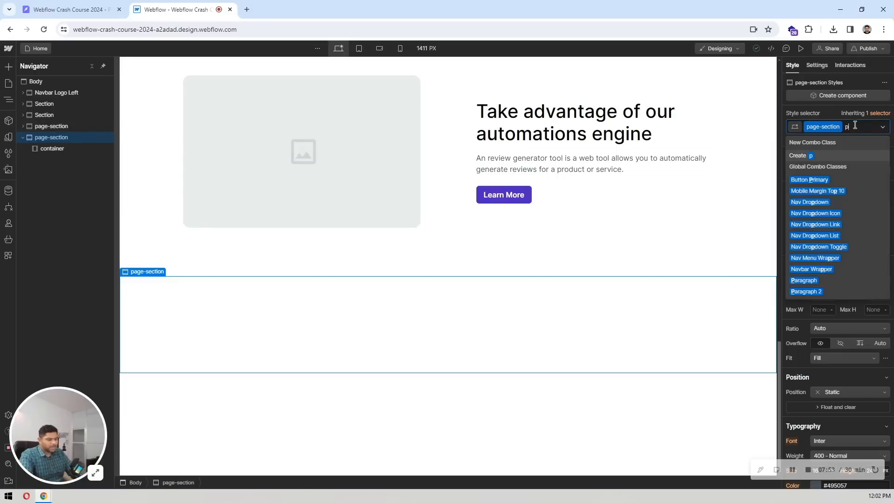
{"action": "type", "text": "t-0"}
{"action": "key", "text": "Return"}
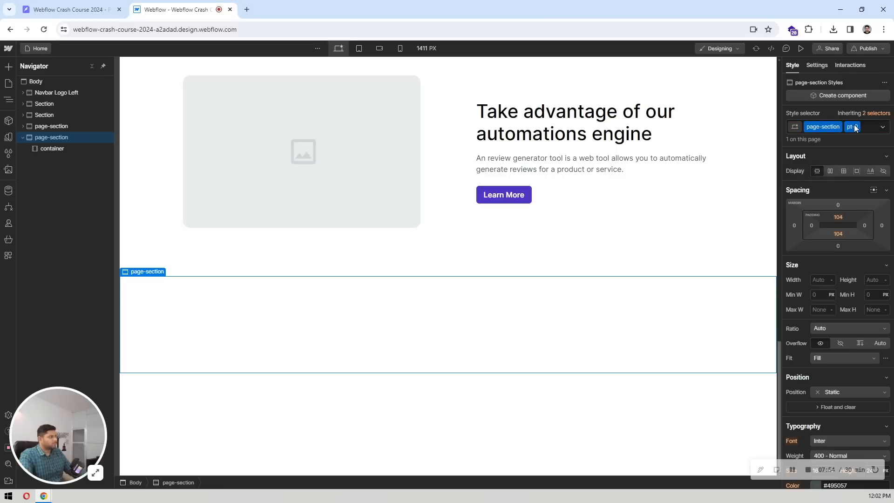
Set the top padding of the pt-0 page-section to 0
{"action": "left_click", "coordinate": [839, 216]}
{"action": "key", "text": "Escape"}
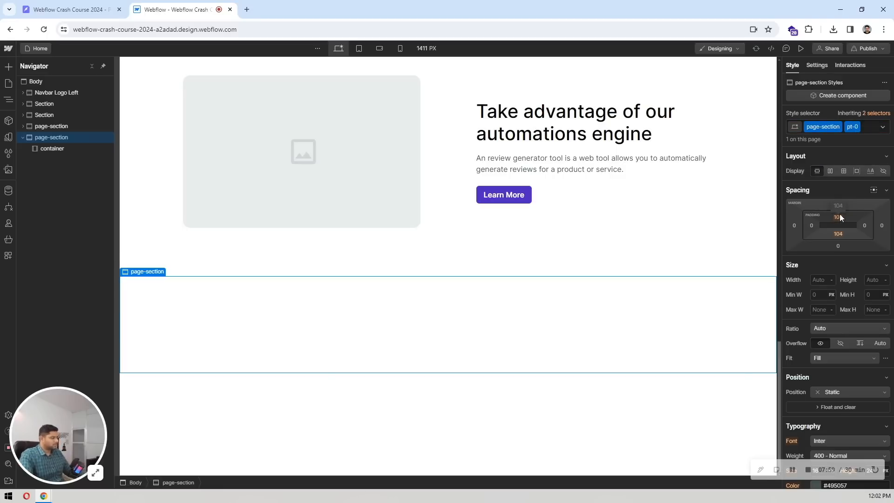
{"action": "left_click", "coordinate": [839, 215]}
{"action": "type", "text": "0"}
{"action": "key", "text": "Return"}
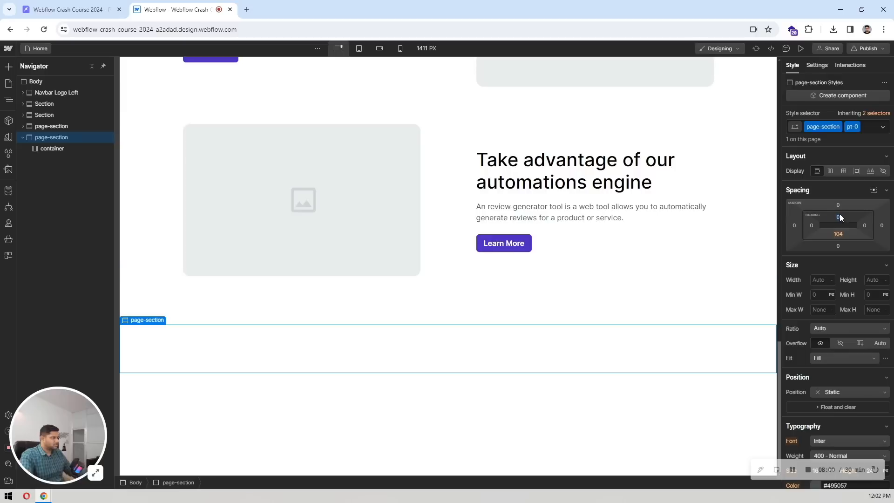
Review the gap between the feature rows and the empty page-section, and check the Latest News section's spacing in the Pixso design
{"action": "left_click", "coordinate": [67, 148]}
{"action": "scroll", "coordinate": [475, 210], "scroll_direction": "up", "scroll_amount": 3}
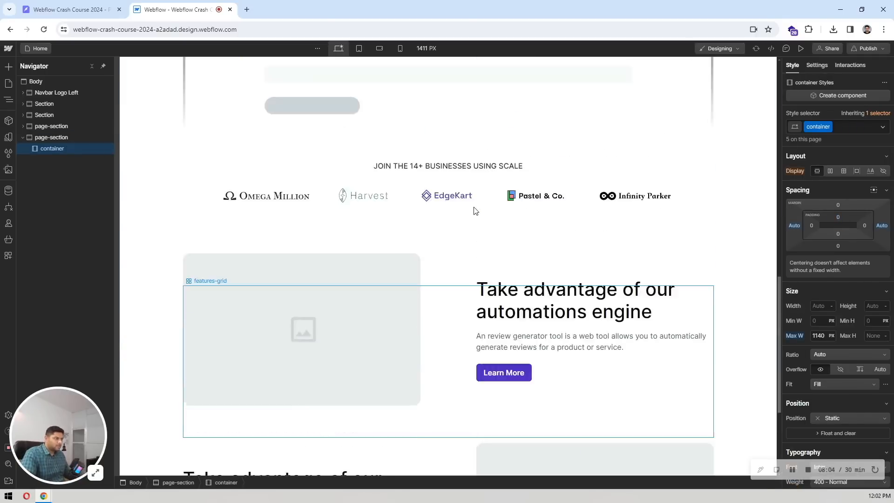
{"action": "scroll", "coordinate": [474, 209], "scroll_direction": "down", "scroll_amount": 10}
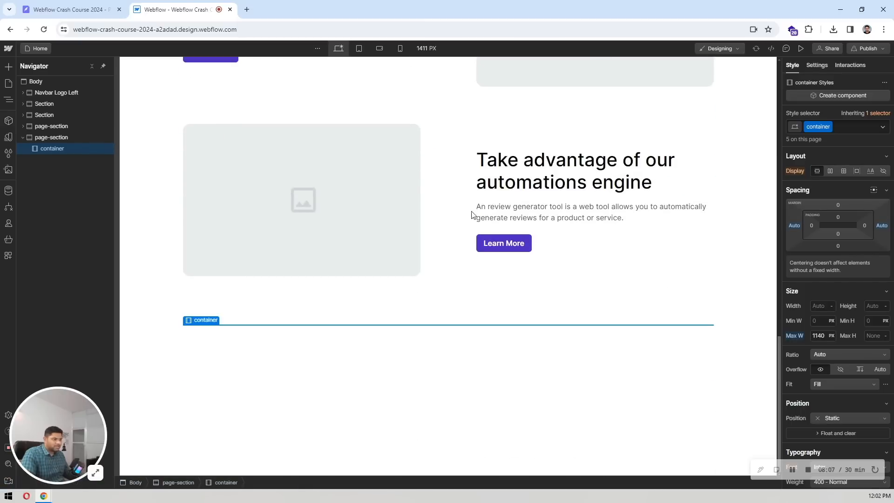
{"action": "scroll", "coordinate": [439, 274], "scroll_direction": "up", "scroll_amount": 2}
{"action": "scroll", "coordinate": [439, 275], "scroll_direction": "down", "scroll_amount": 2}
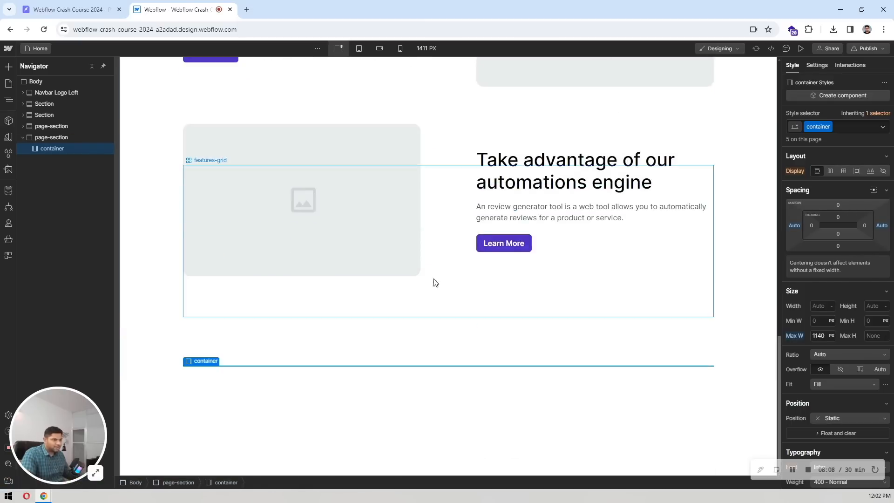
{"action": "left_click", "coordinate": [58, 137]}
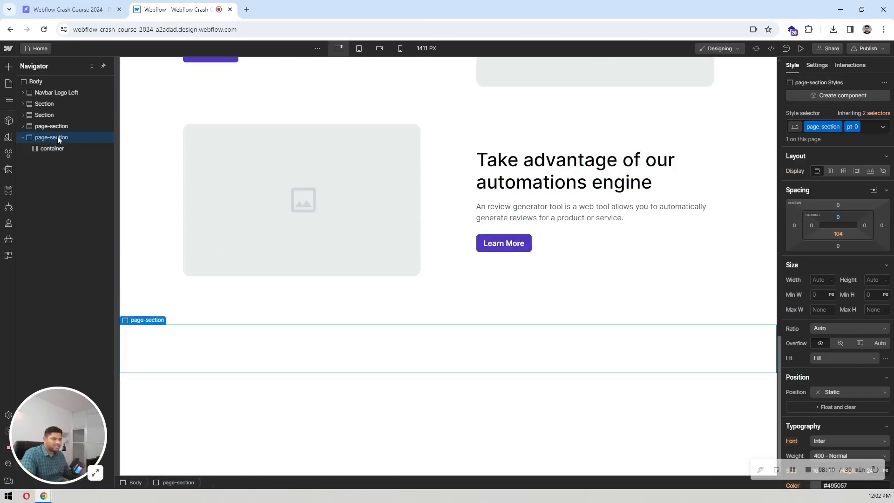
{"action": "left_click", "coordinate": [63, 5]}
{"action": "scroll", "coordinate": [578, 200], "scroll_direction": "down", "scroll_amount": 3}
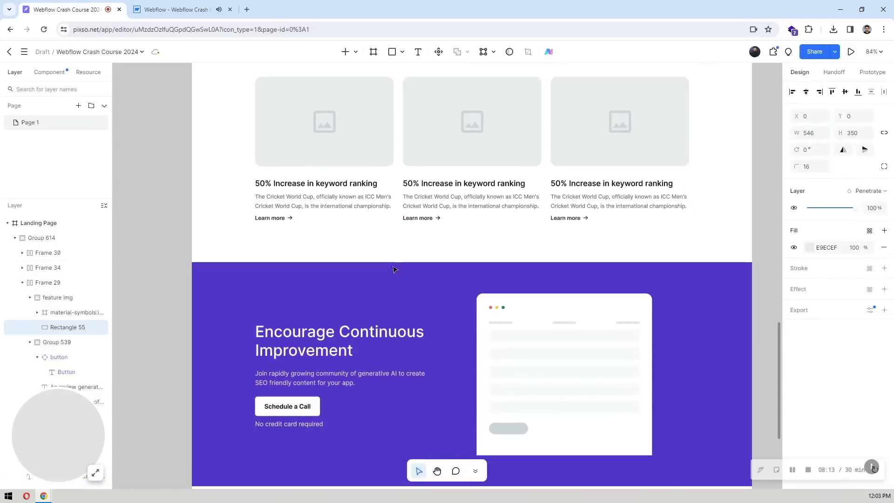
{"action": "left_click", "coordinate": [174, 10]}
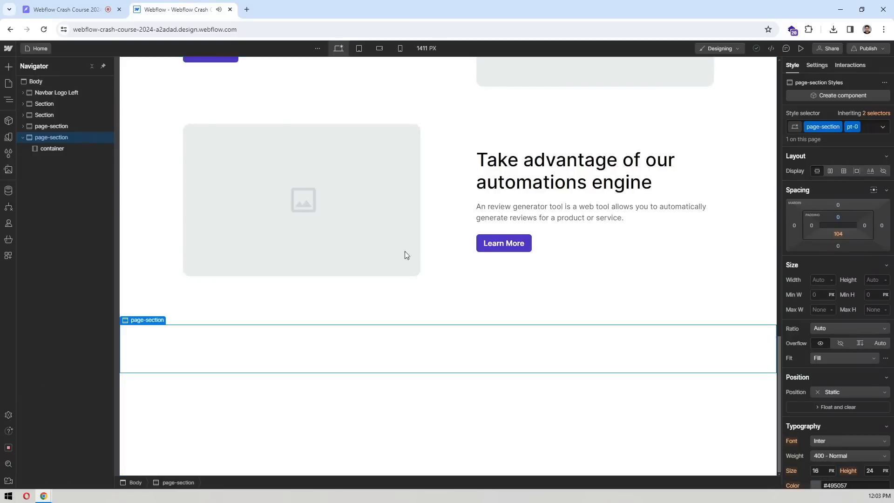
{"action": "left_click", "coordinate": [47, 150]}
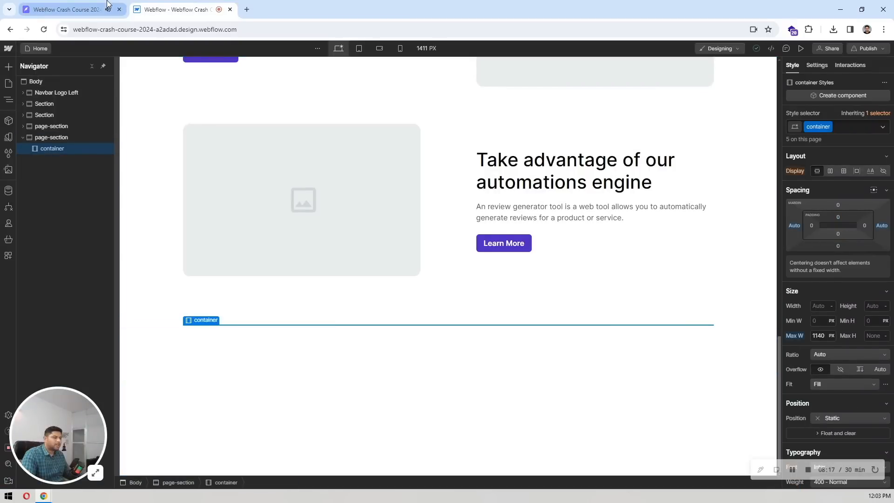
Add a V Flex block inside the empty container of the last page-section
{"action": "key", "text": "ctrl+k"}
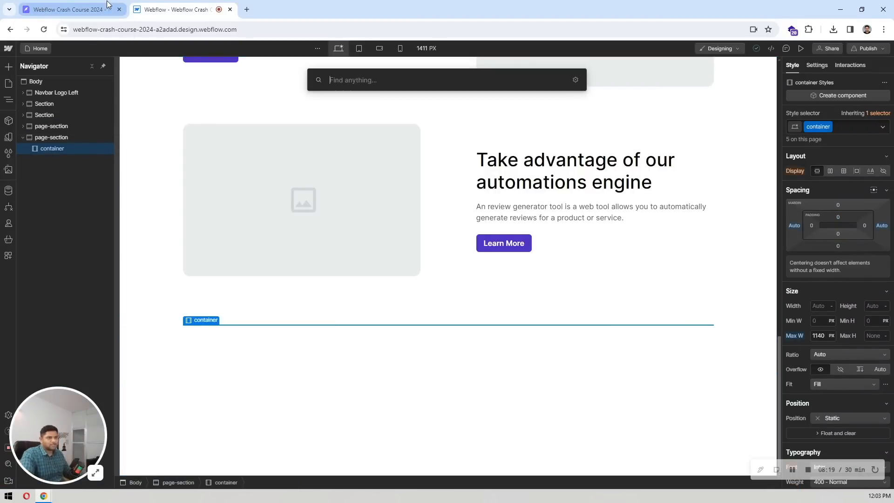
{"action": "left_click", "coordinate": [57, 148]}
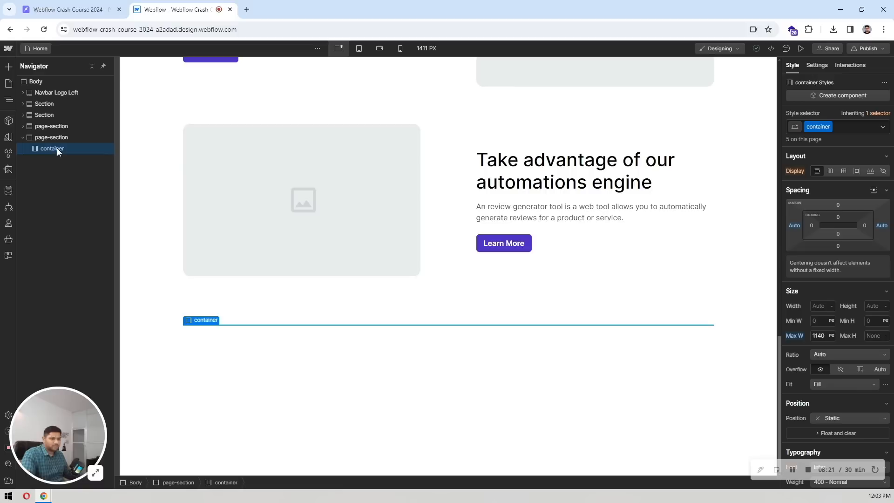
{"action": "key", "text": "ctrl+k"}
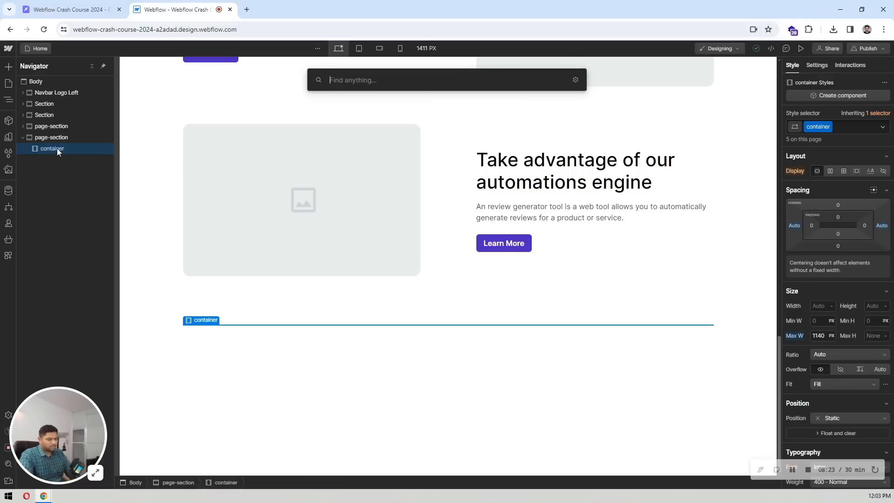
{"action": "type", "text": "v"}
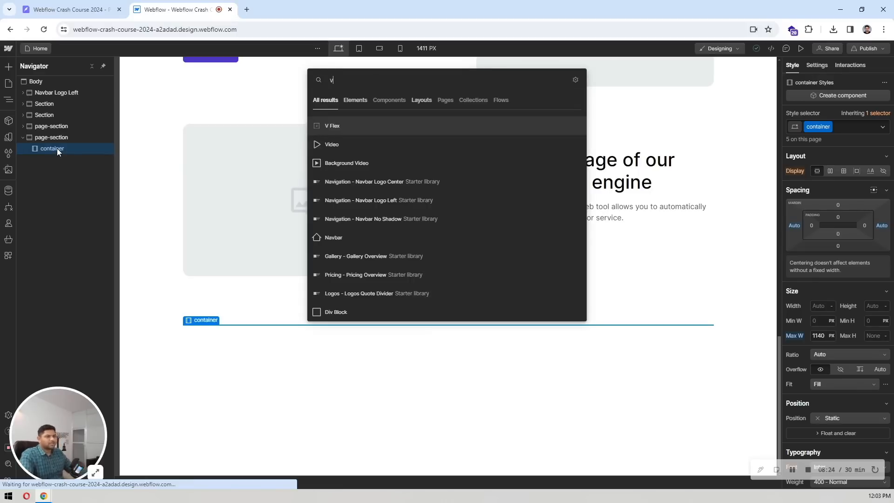
{"action": "key", "text": "Return"}
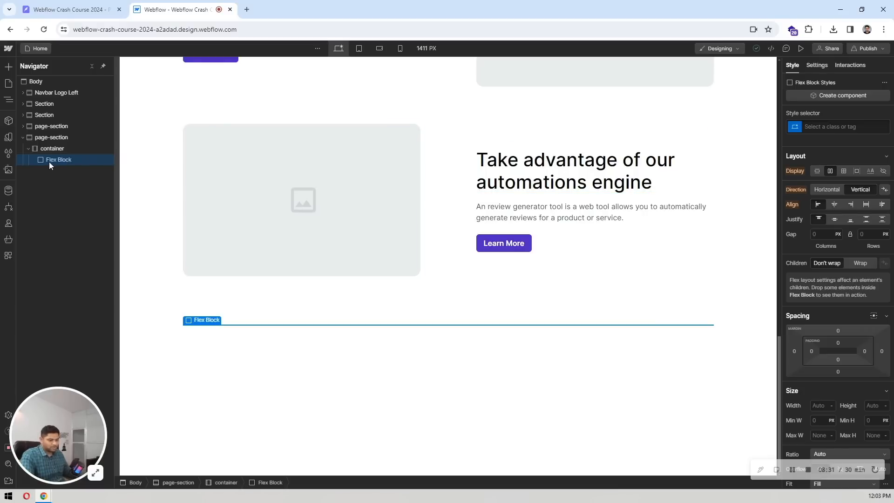
Insert a heading followed by a paragraph inside the new flex block
{"action": "key", "text": "ctrl+k"}
{"action": "type", "text": "head"}
{"action": "key", "text": "Return"}
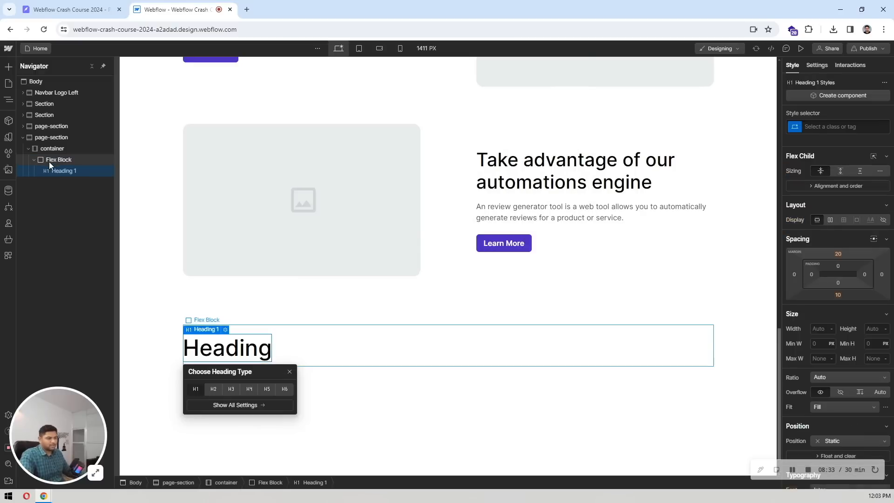
{"action": "key", "text": "ctrl+k"}
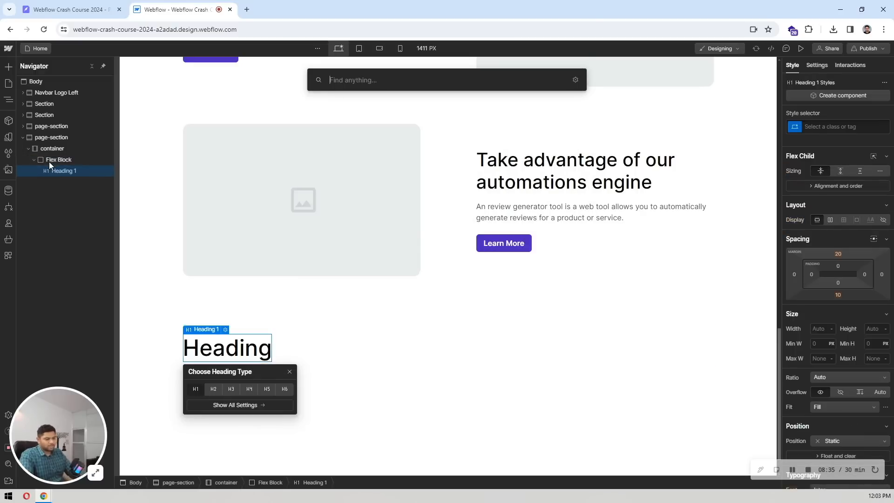
{"action": "type", "text": "para"}
{"action": "key", "text": "Return"}
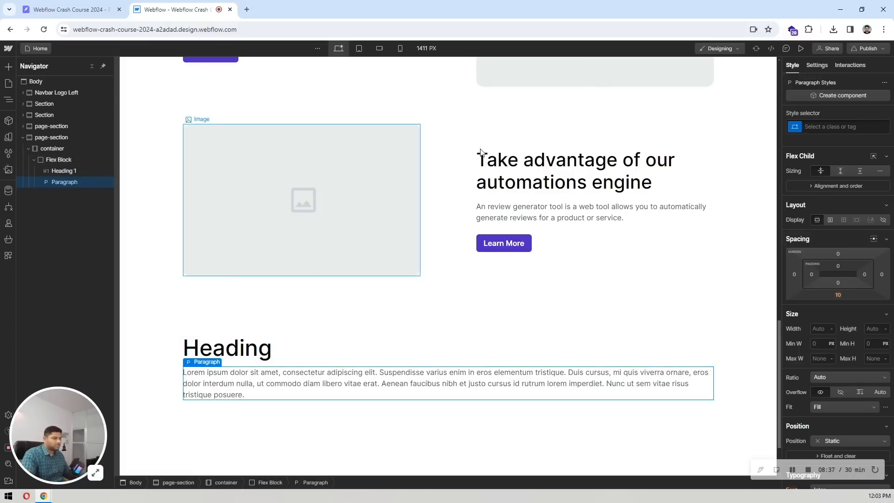
Replace the new Heading 1 with a copy of the "Take advantage of our automations engine" Heading 2
{"action": "left_click", "coordinate": [551, 178]}
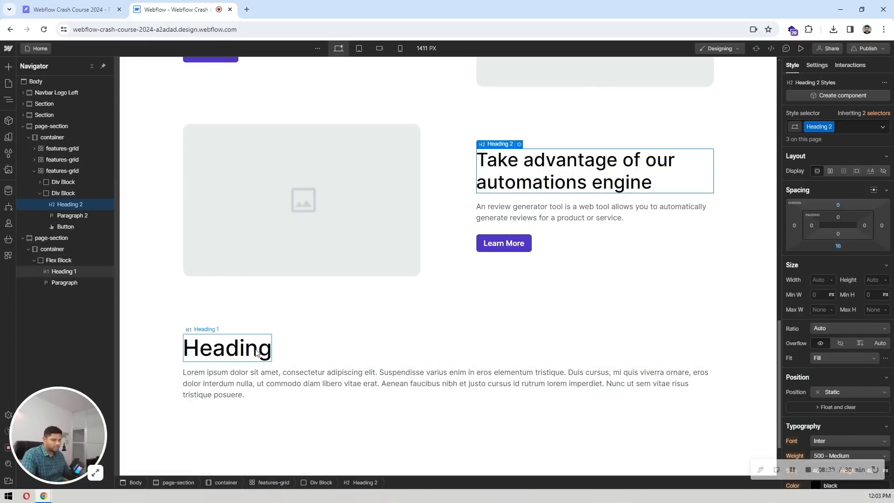
{"action": "left_click", "coordinate": [261, 352]}
{"action": "key", "text": "ctrl+v"}
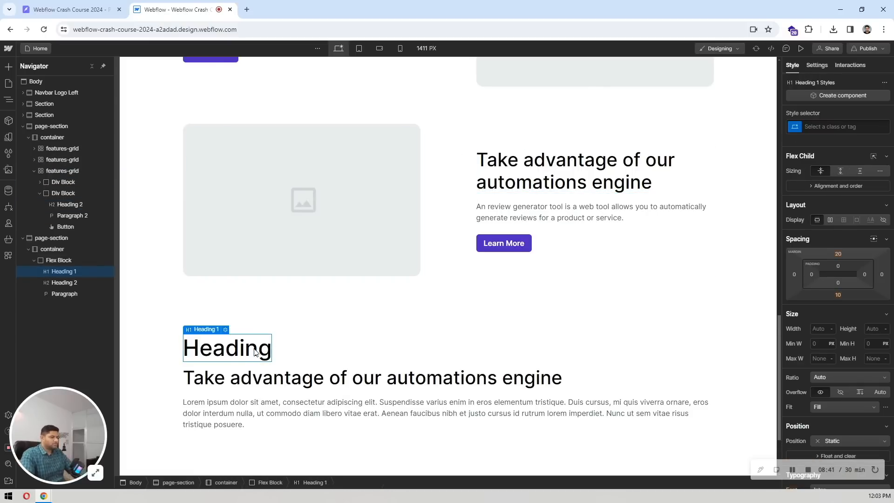
{"action": "key", "text": "Delete"}
Copy the "Latest News" title from the Pixso design and replace the pasted Heading 2's text in Webflow with it
{"action": "double_click", "coordinate": [262, 371]}
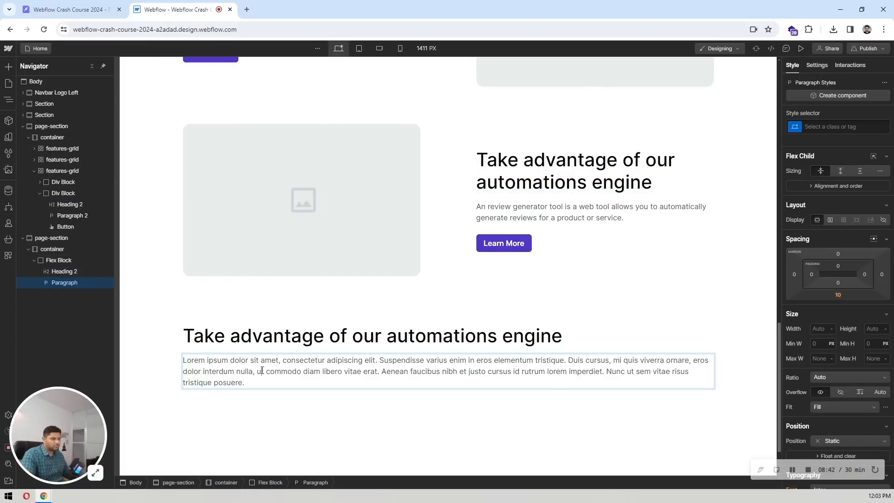
{"action": "left_click", "coordinate": [103, 4]}
{"action": "scroll", "coordinate": [410, 200], "scroll_direction": "up", "scroll_amount": 5}
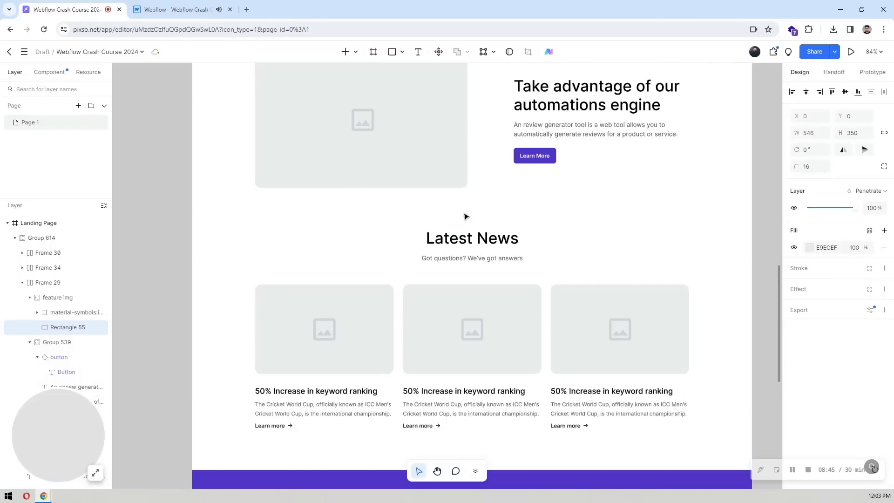
{"action": "left_click", "coordinate": [482, 242]}
{"action": "double_click", "coordinate": [495, 240]}
{"action": "key", "text": "ctrl+c"}
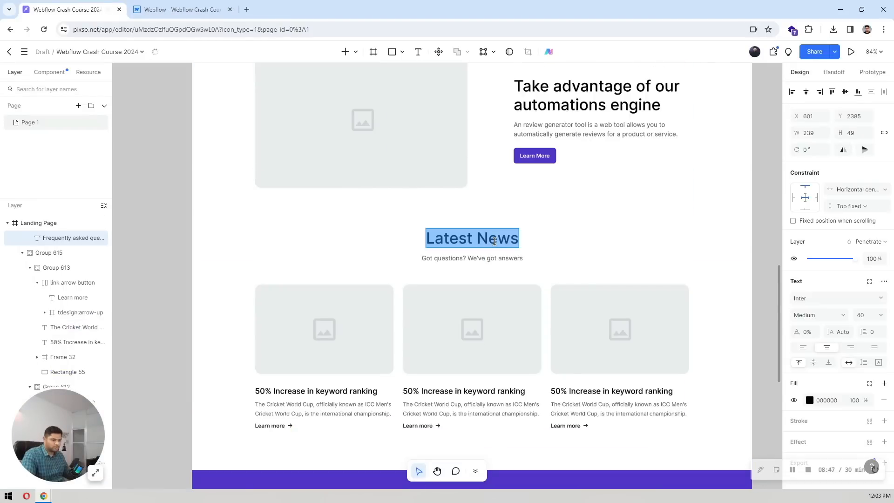
{"action": "left_click", "coordinate": [185, 4]}
{"action": "left_click", "coordinate": [456, 337]}
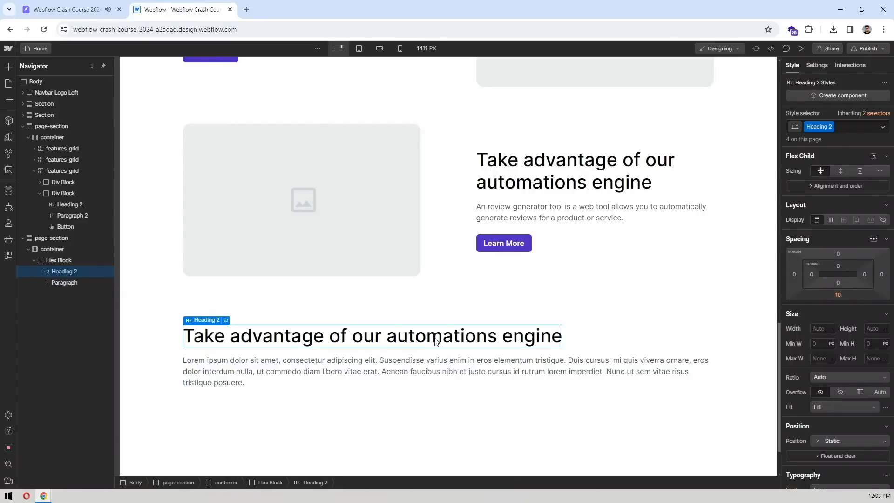
{"action": "double_click", "coordinate": [463, 334]}
{"action": "key", "text": "ctrl+a"}
{"action": "key", "text": "ctrl+v"}
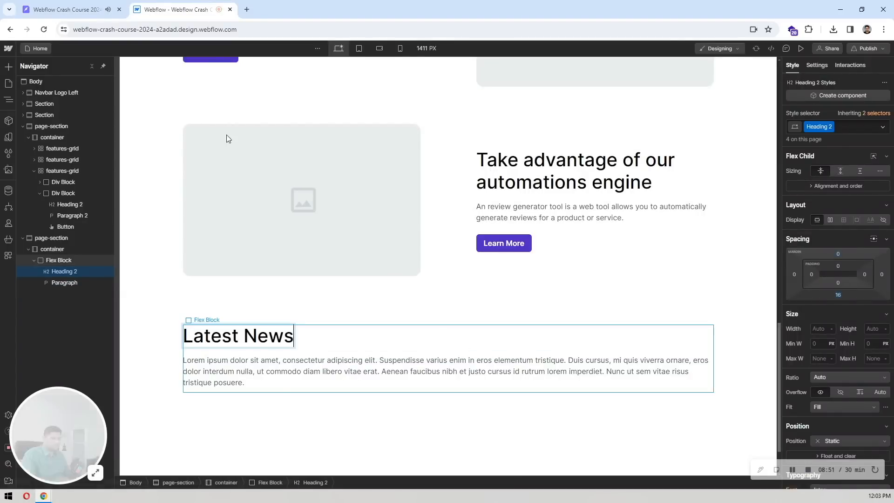
Copy "Got questions? We've got answers" from the Pixso design and replace the placeholder paragraph text in Webflow with it
{"action": "left_click", "coordinate": [93, 11]}
{"action": "double_click", "coordinate": [480, 256]}
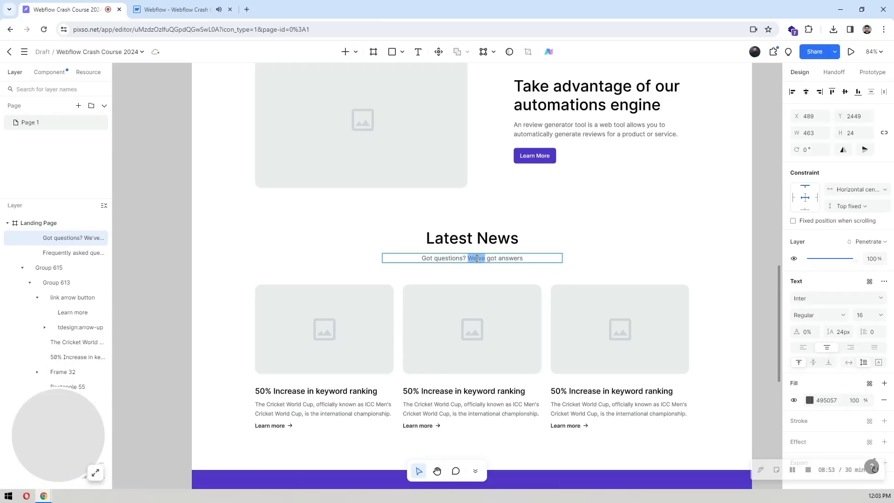
{"action": "key", "text": "ctrl+a"}
{"action": "key", "text": "ctrl+c"}
{"action": "left_click", "coordinate": [190, 4]}
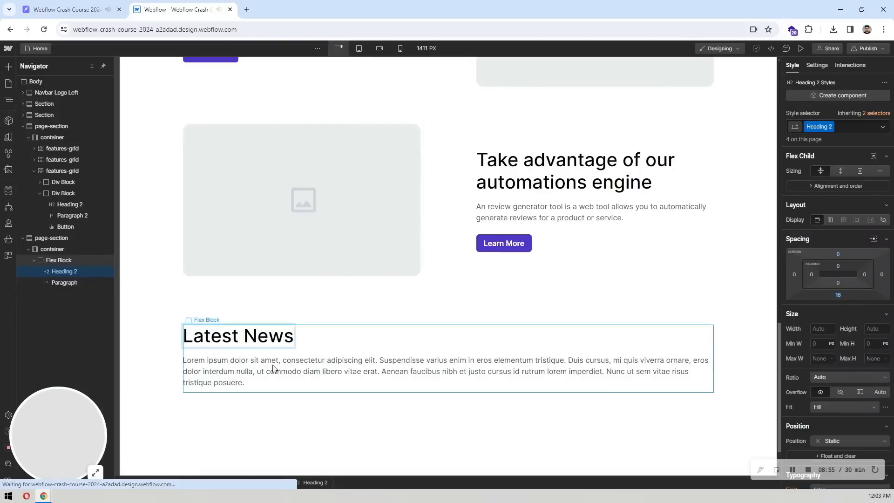
{"action": "left_click", "coordinate": [311, 365]}
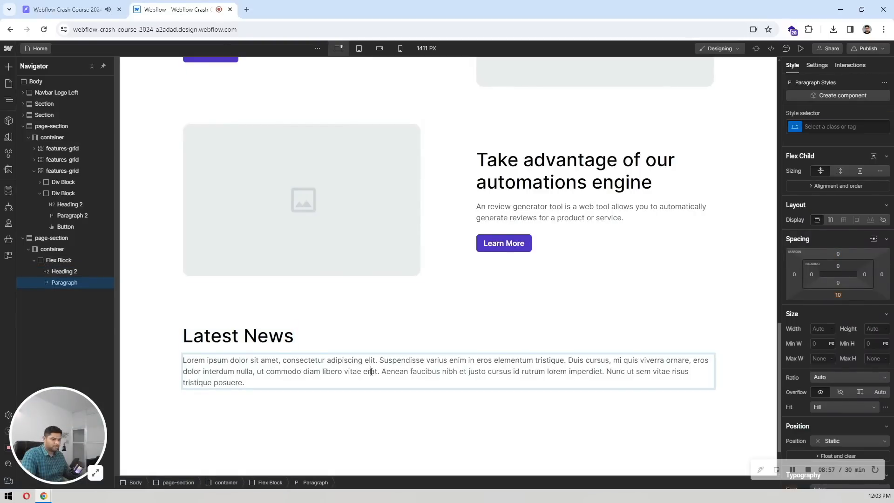
{"action": "double_click", "coordinate": [344, 367]}
{"action": "key", "text": "ctrl+a"}
{"action": "key", "text": "ctrl+v"}
Center the heading and paragraph horizontally by setting the flex block's alignment to center
{"action": "left_click", "coordinate": [325, 357]}
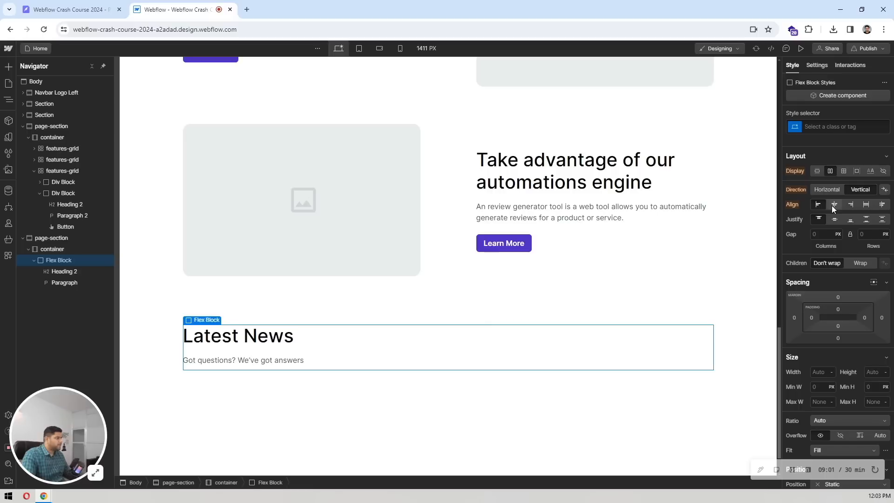
{"action": "left_click", "coordinate": [834, 204]}
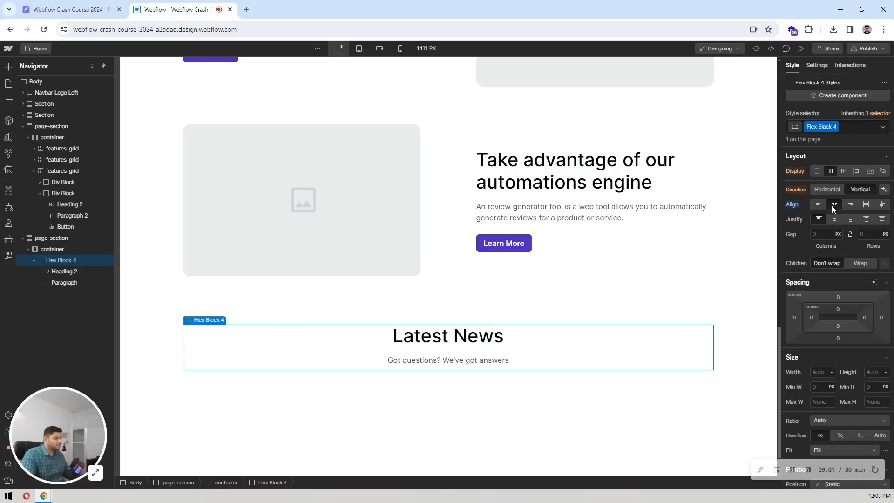
{"action": "left_click", "coordinate": [477, 343]}
Measure the gap between the Latest News title and its subtitle in Pixso, and compare it with the heading spacing in Webflow
{"action": "left_click", "coordinate": [80, 9]}
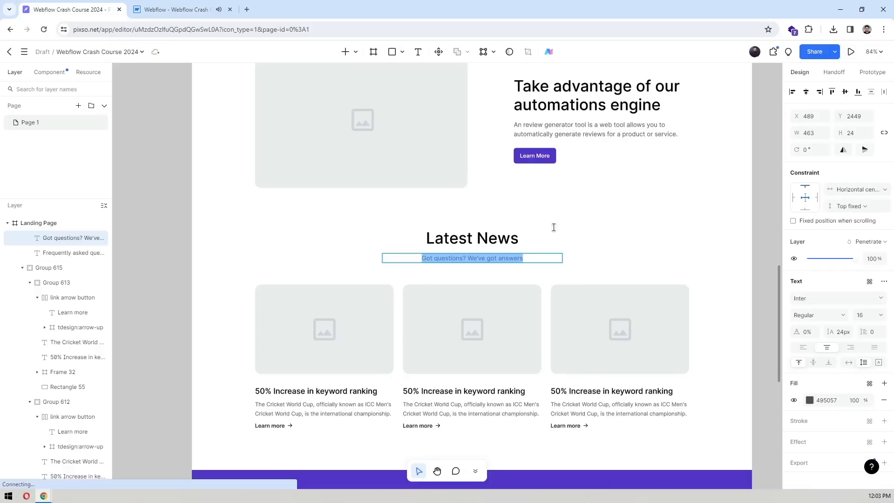
{"action": "key", "text": "Escape"}
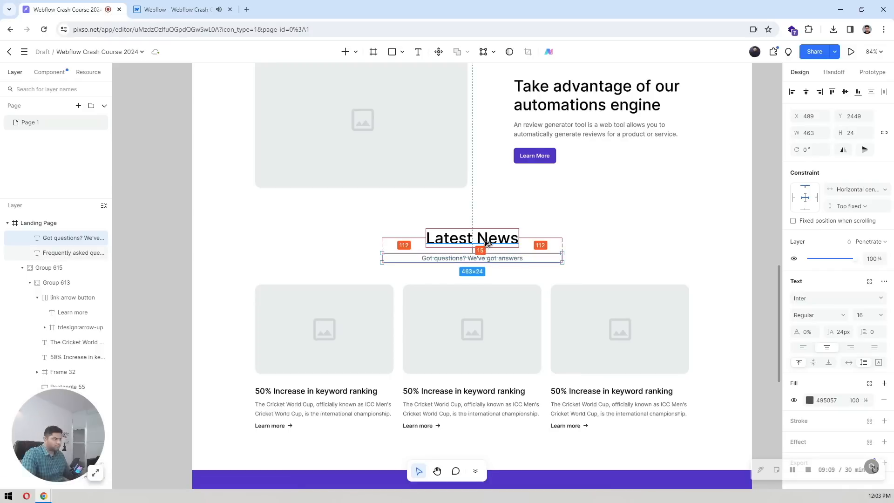
{"action": "left_click", "coordinate": [173, 6]}
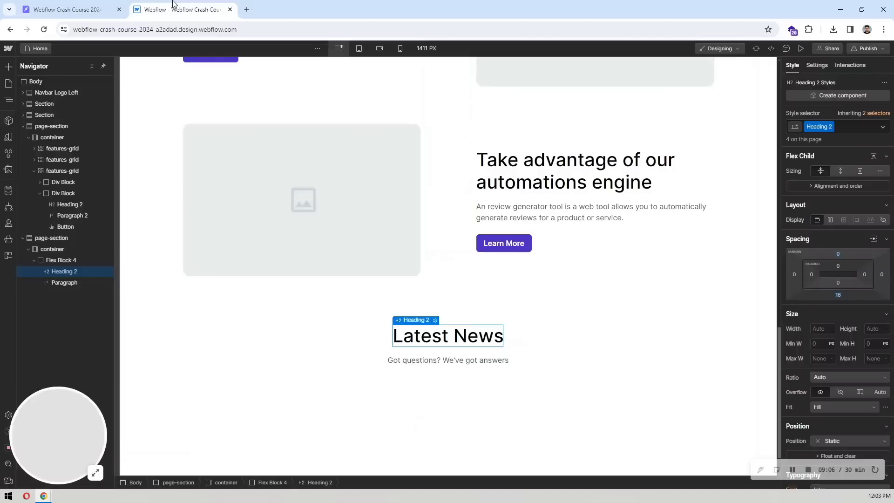
{"action": "left_click", "coordinate": [625, 339]}
{"action": "left_click", "coordinate": [456, 343]}
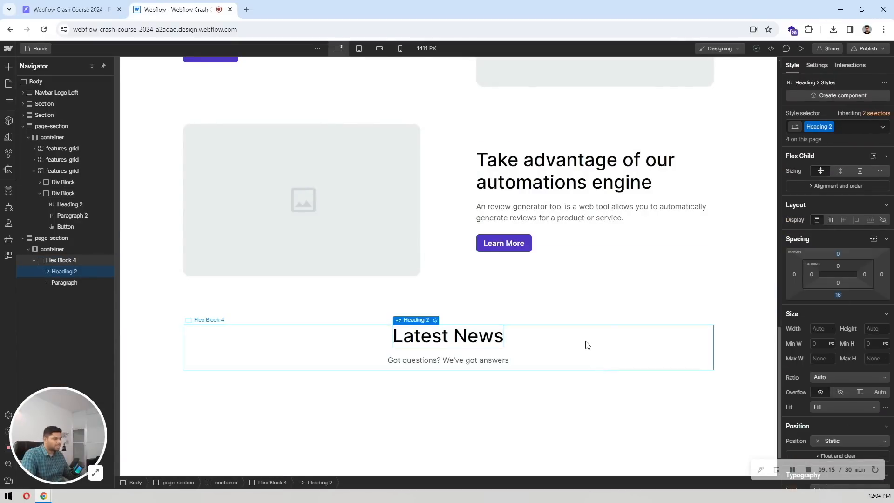
{"action": "left_click", "coordinate": [585, 346]}
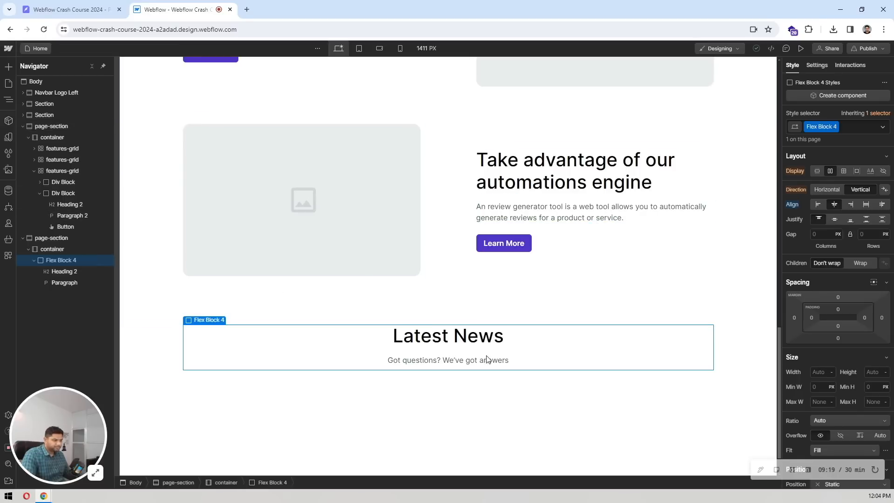
{"action": "scroll", "coordinate": [205, 296], "scroll_direction": "up", "scroll_amount": 1}
{"action": "scroll", "coordinate": [235, 299], "scroll_direction": "down", "scroll_amount": 3}
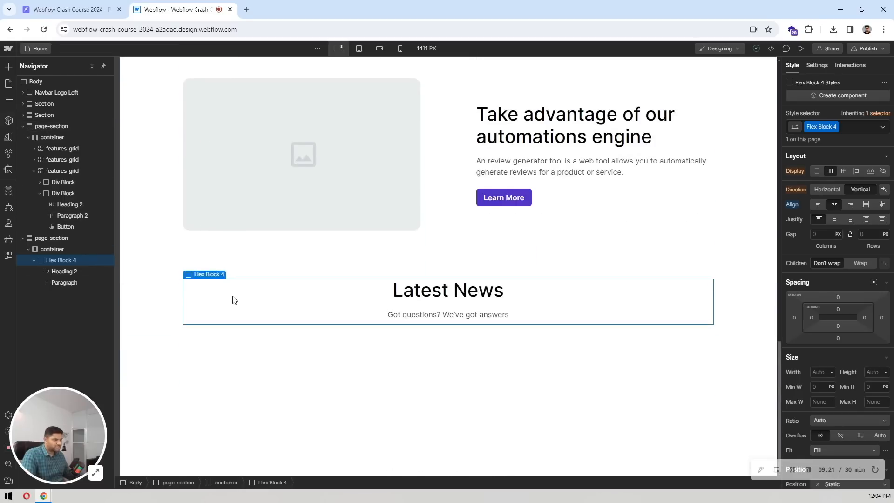
Measure the gap between the subtitle and news cards in Pixso, and set the flex block's bottom margin in Webflow to 56 px
{"action": "left_click", "coordinate": [93, 10]}
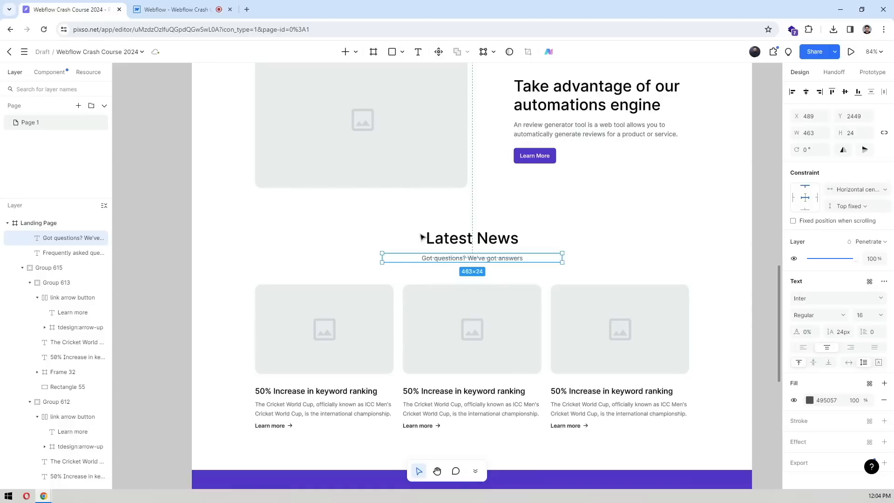
{"action": "left_click", "coordinate": [446, 296]}
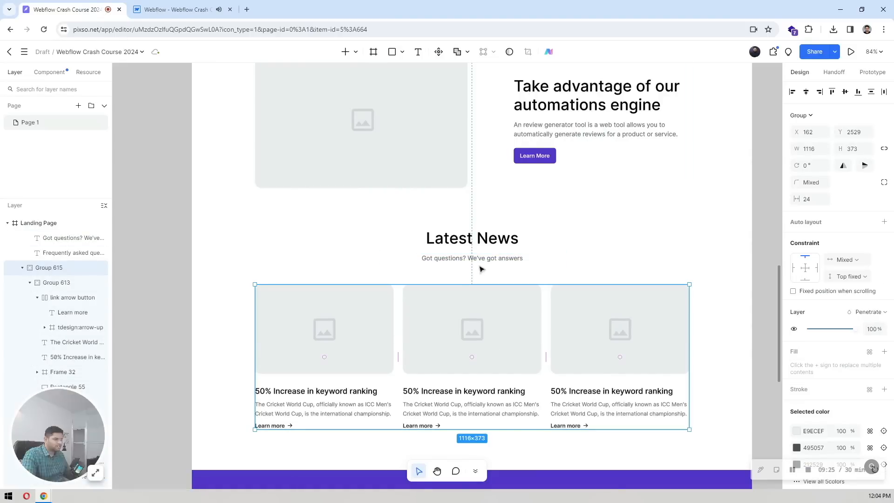
{"action": "key", "text": "alt"}
{"action": "left_click", "coordinate": [182, 9]}
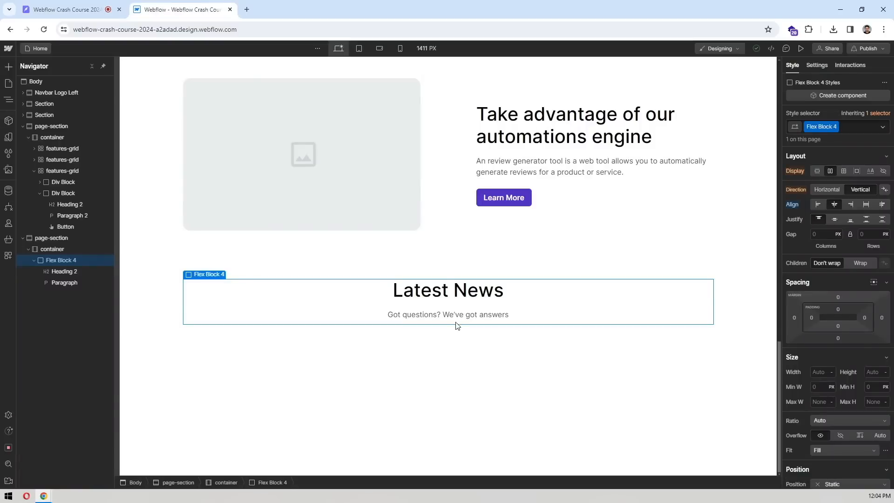
{"action": "left_click", "coordinate": [838, 339]}
{"action": "type", "text": "56"}
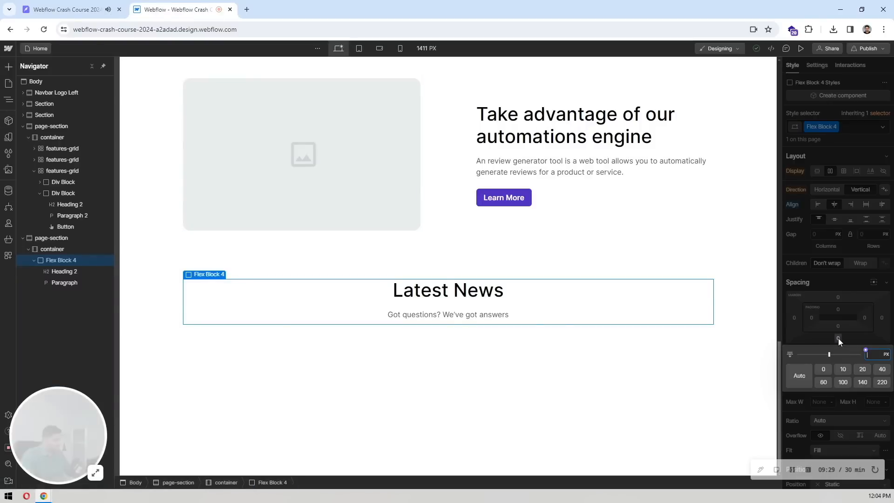
{"action": "key", "text": "Return"}
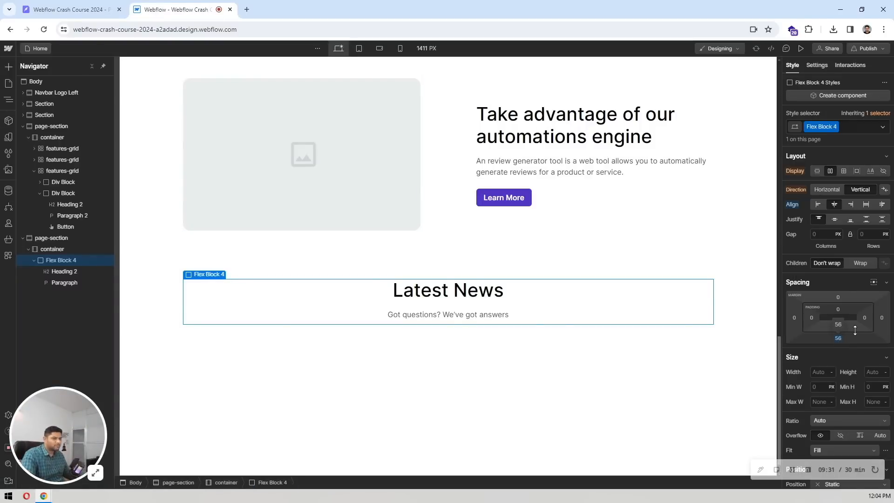
Add a grid inside the Latest News container, below the heading flex block, with three columns and one row
{"action": "left_click", "coordinate": [61, 252]}
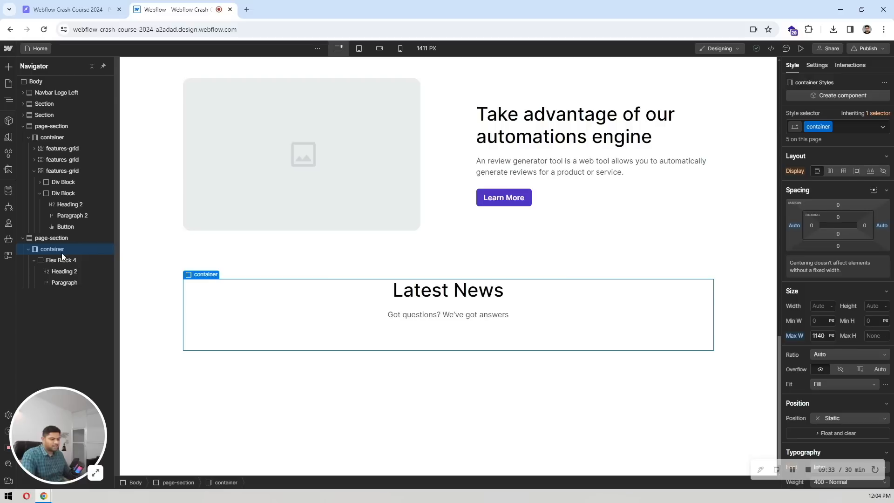
{"action": "key", "text": "ctrl+k"}
{"action": "type", "text": "grid"}
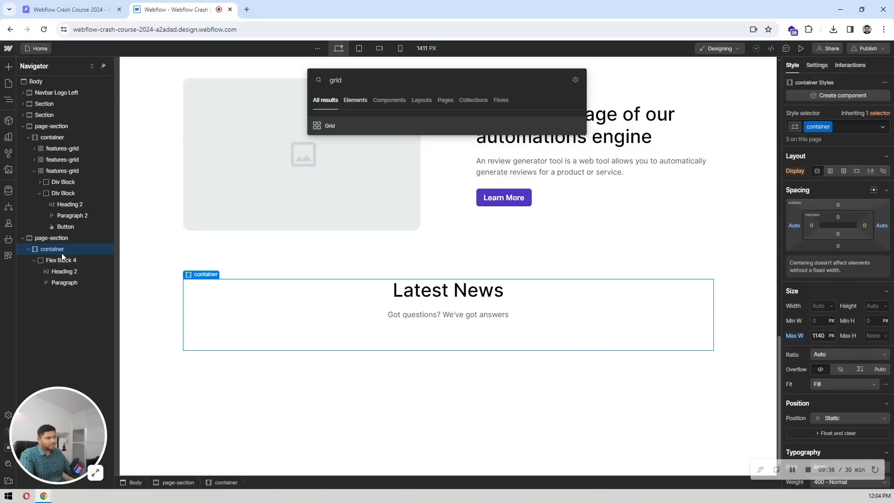
{"action": "key", "text": "Return"}
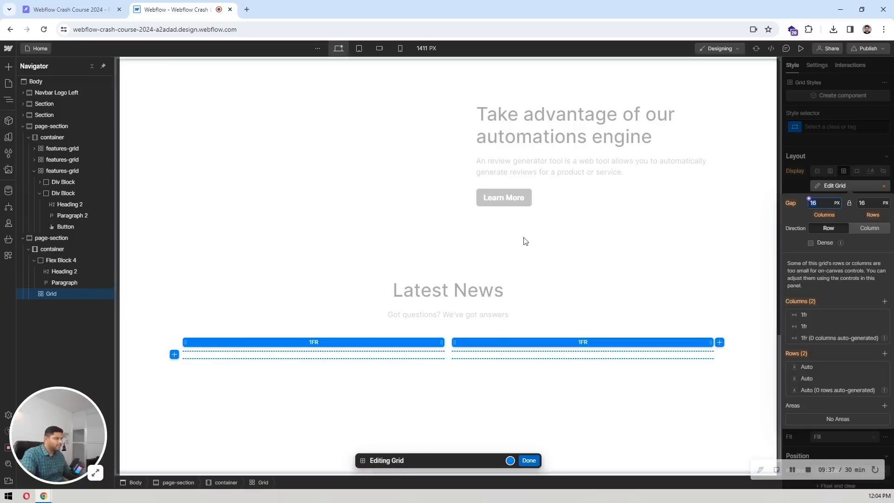
{"action": "left_click", "coordinate": [884, 301]}
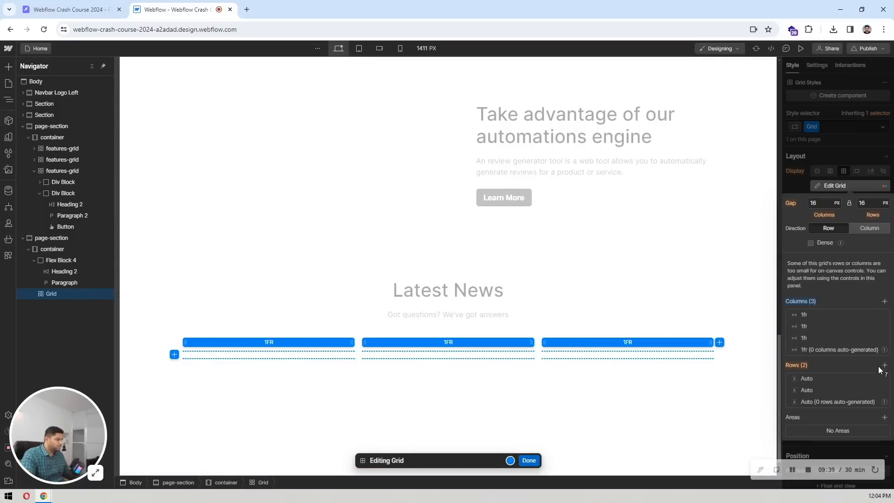
{"action": "left_click", "coordinate": [885, 391]}
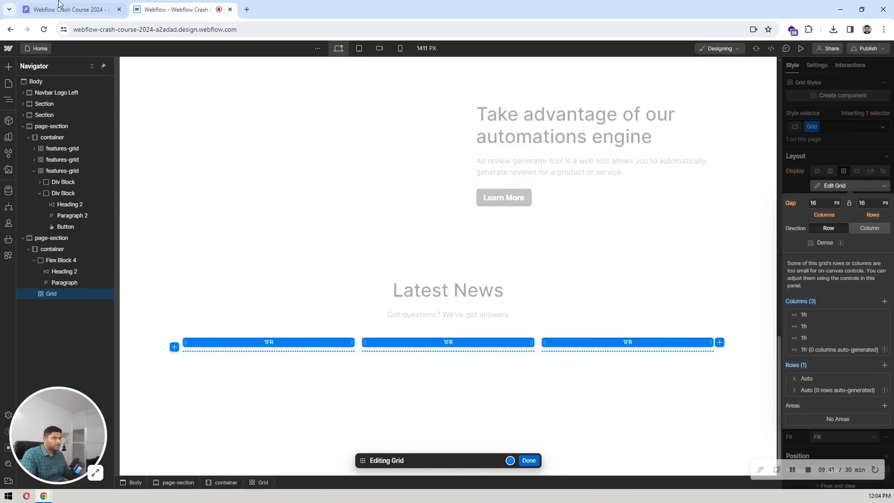
Check the spacing between the news cards in Pixso and set the Webflow grid's column and row gap to 24 px
{"action": "left_click", "coordinate": [70, 10]}
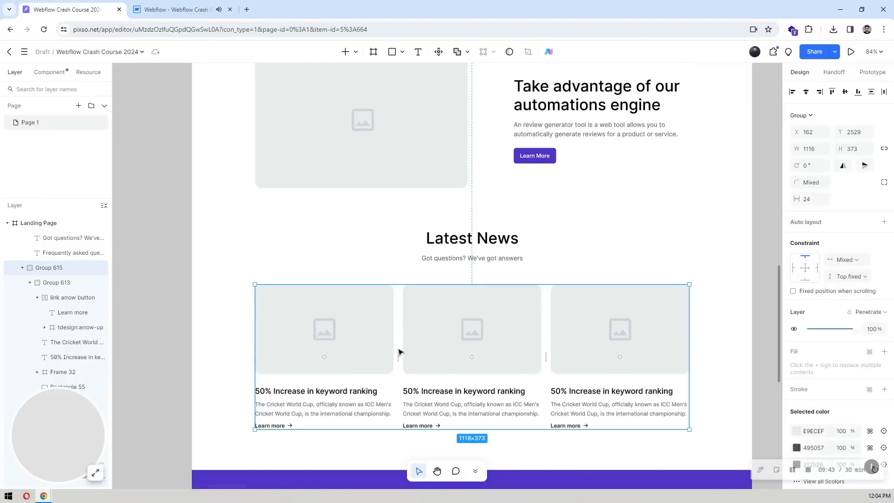
{"action": "left_click", "coordinate": [187, 10]}
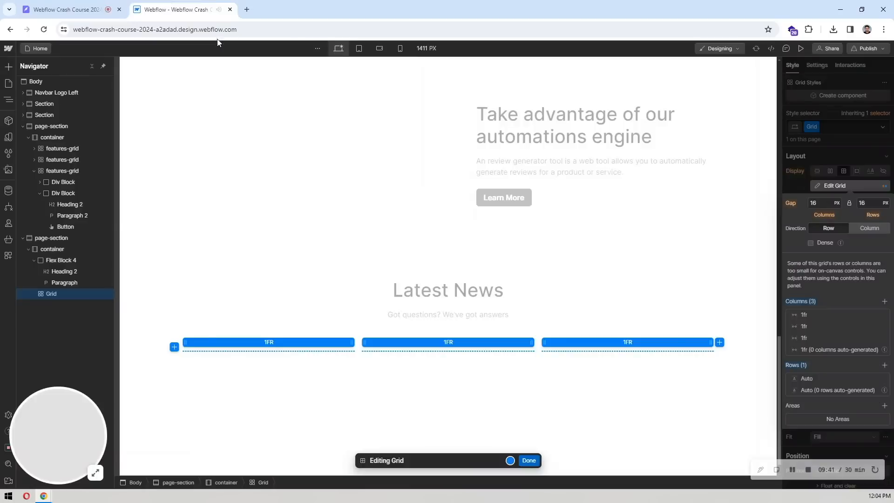
{"action": "left_click", "coordinate": [821, 202]}
{"action": "type", "text": "24"}
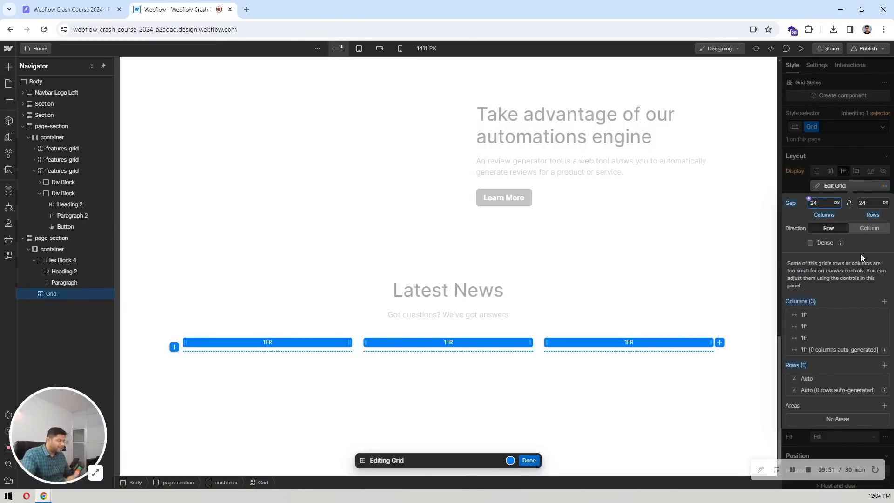
{"action": "left_click", "coordinate": [529, 460]}
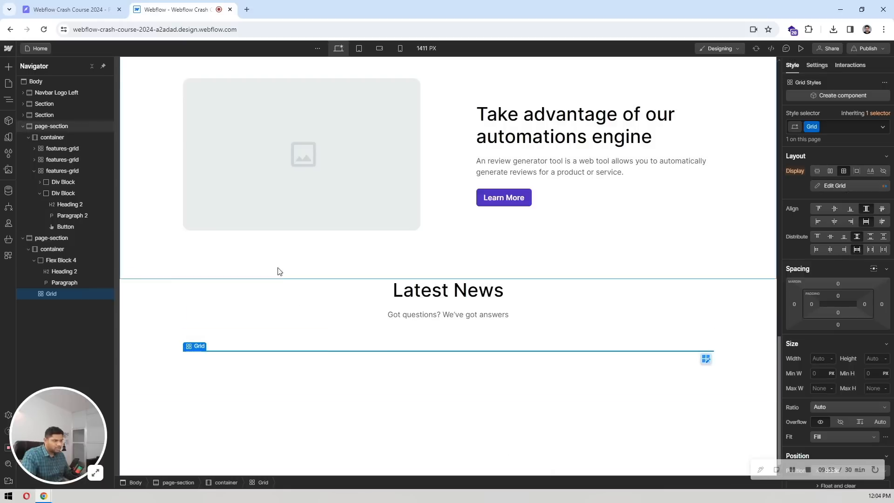
Collapse the element tree and add a div block inside the Latest News grid for the first card
{"action": "left_click", "coordinate": [93, 67]}
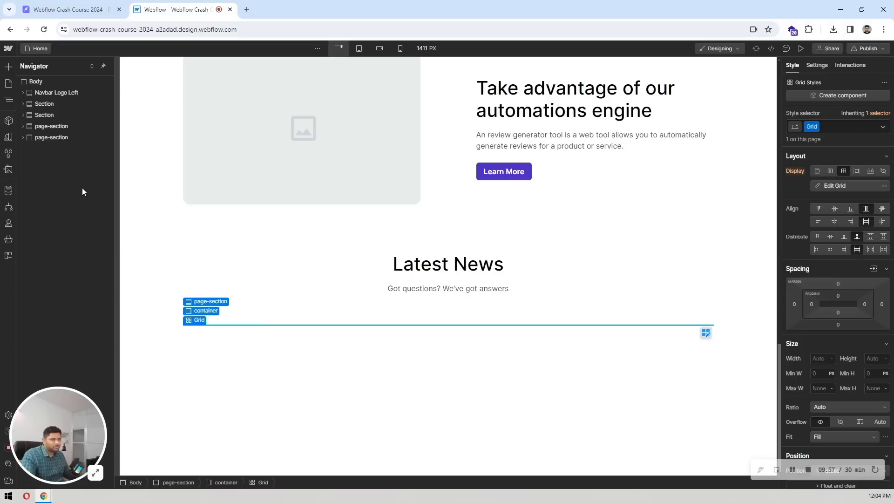
{"action": "left_click", "coordinate": [304, 299]}
{"action": "left_click", "coordinate": [44, 171]}
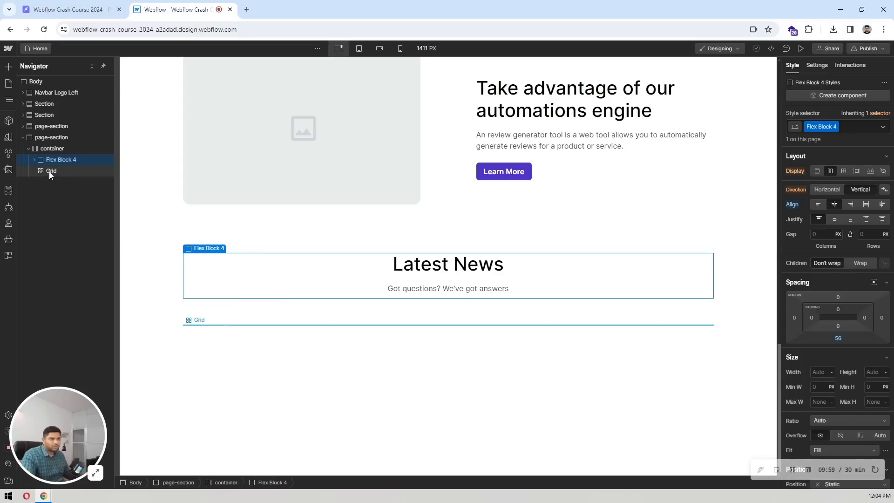
{"action": "key", "text": "ctrl+k"}
{"action": "type", "text": "dei"}
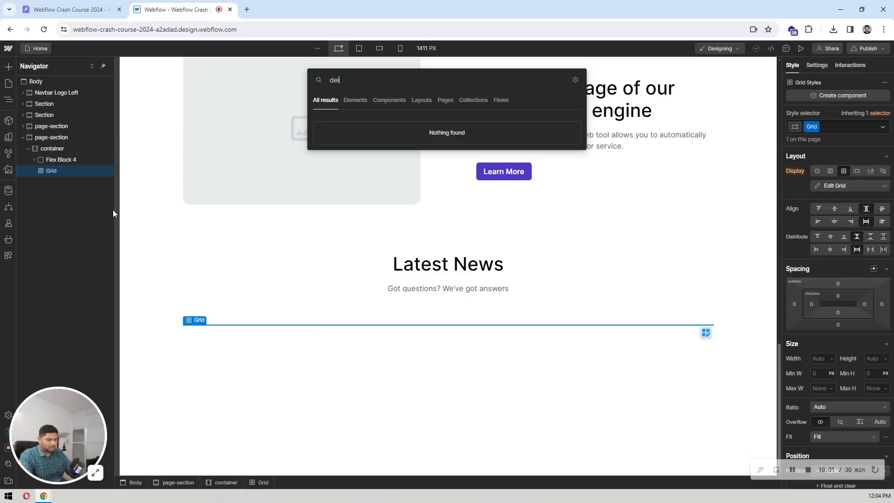
{"action": "key", "text": "BackSpace"}
{"action": "key", "text": "BackSpace"}
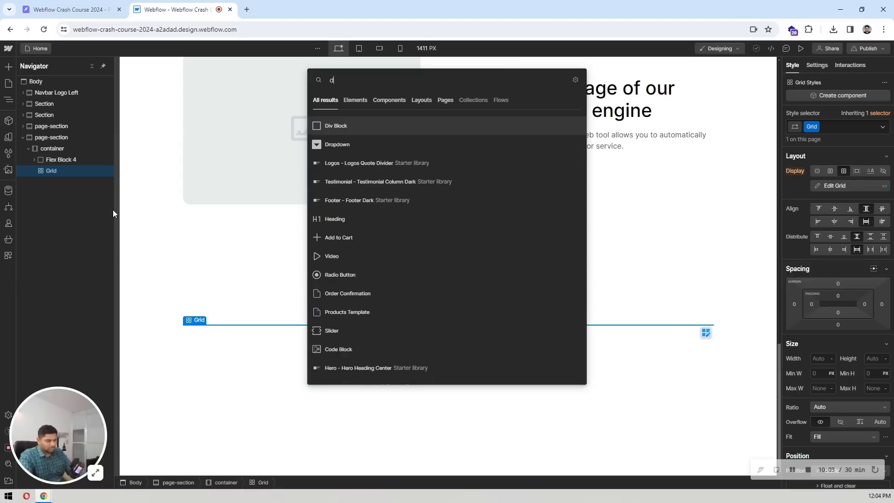
{"action": "type", "text": "iv"}
{"action": "key", "text": "Return"}
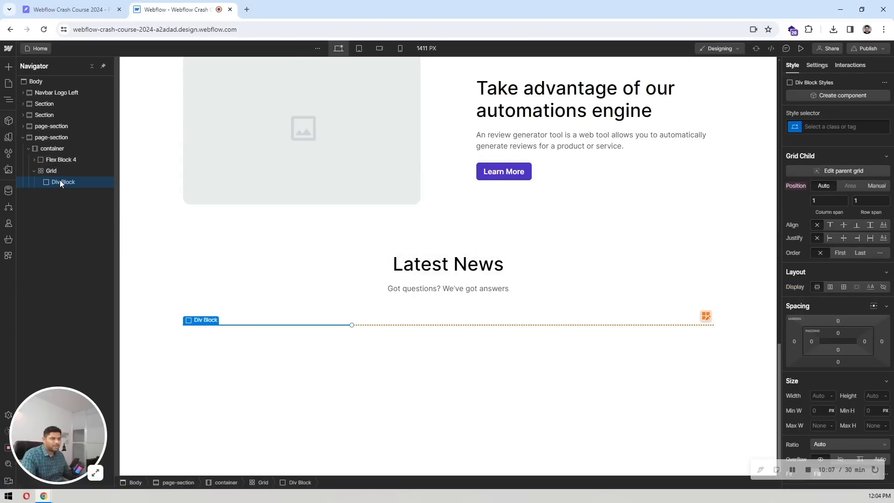
Check the news card design in Pixso and add an image element inside the card's div block in Webflow
{"action": "left_click", "coordinate": [70, 9]}
{"action": "left_click", "coordinate": [203, 4]}
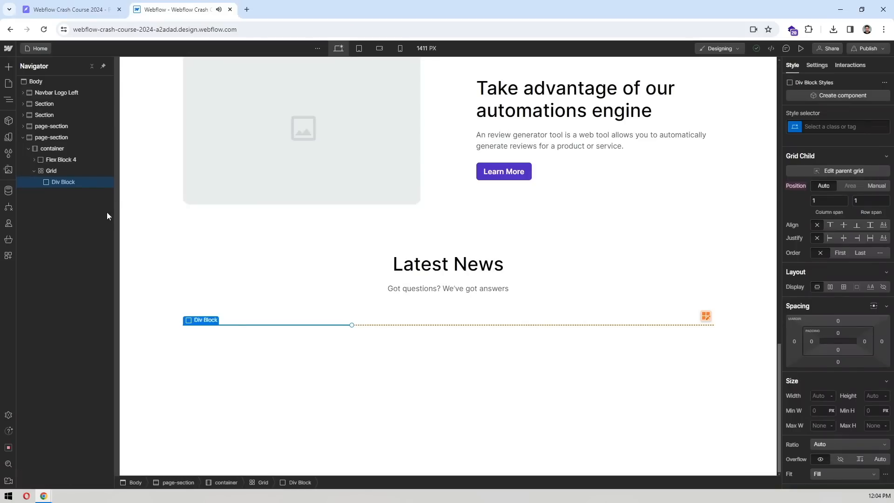
{"action": "key", "text": "ctrl+k"}
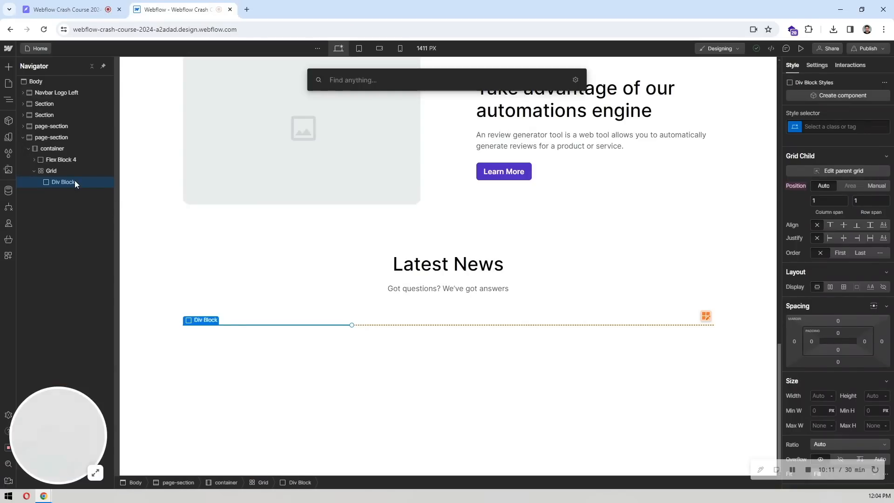
{"action": "type", "text": "ima"}
{"action": "key", "text": "Return"}
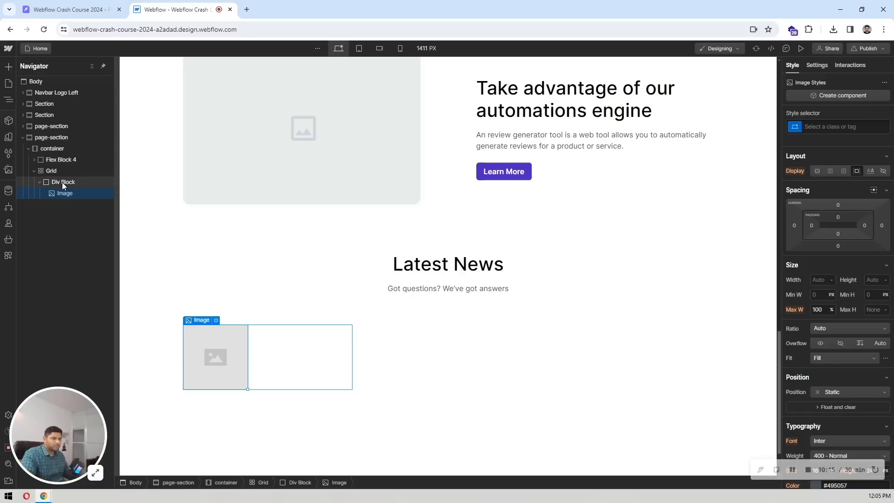
Add a heading and a paragraph below the image inside the first news card's div block
{"action": "left_click", "coordinate": [63, 183]}
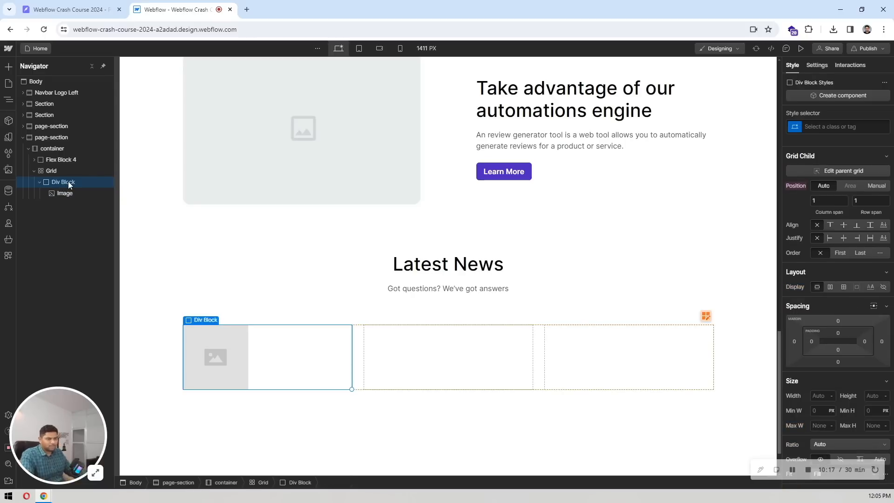
{"action": "left_click", "coordinate": [81, 194]}
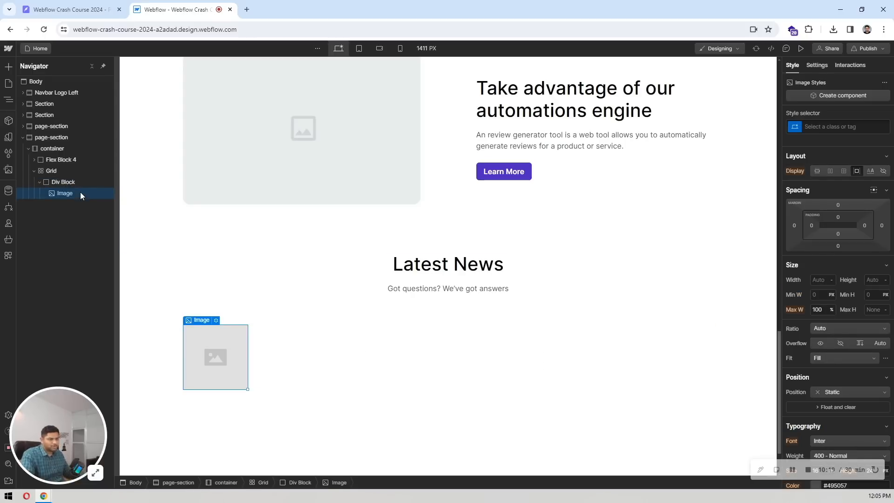
{"action": "key", "text": "ctrl+e"}
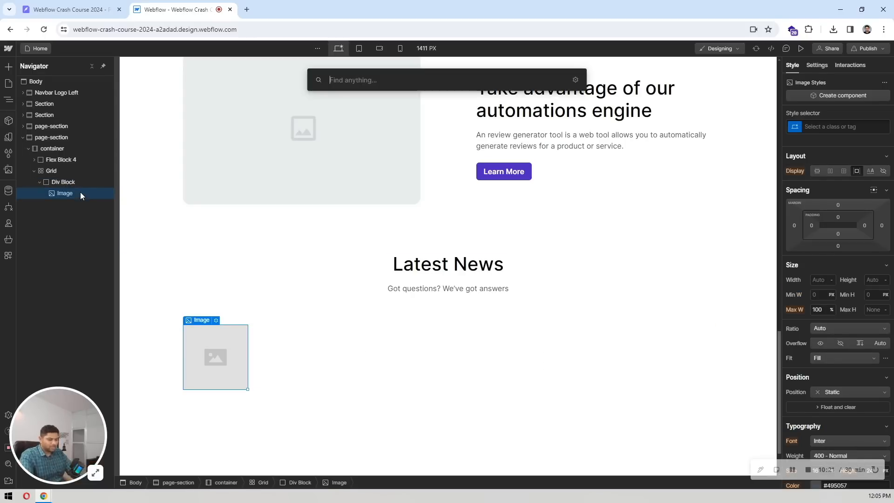
{"action": "type", "text": "head"}
{"action": "key", "text": "Return"}
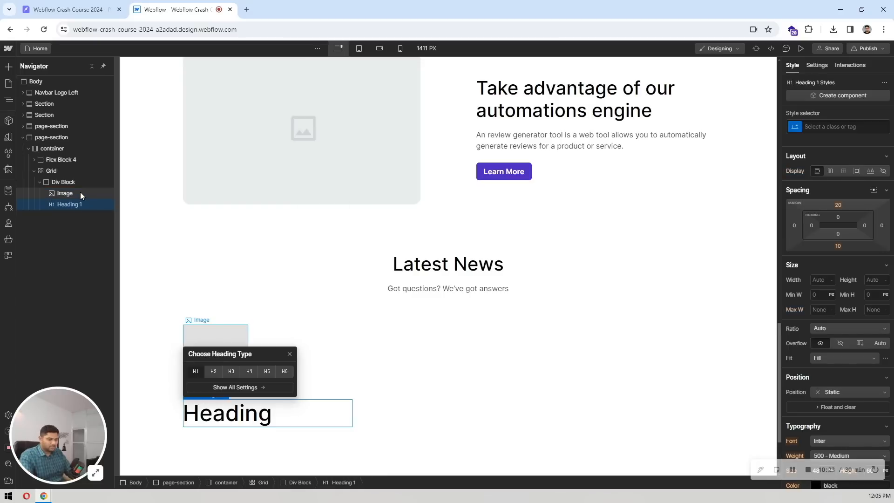
{"action": "key", "text": "ctrl+e"}
{"action": "type", "text": "para"}
{"action": "key", "text": "Return"}
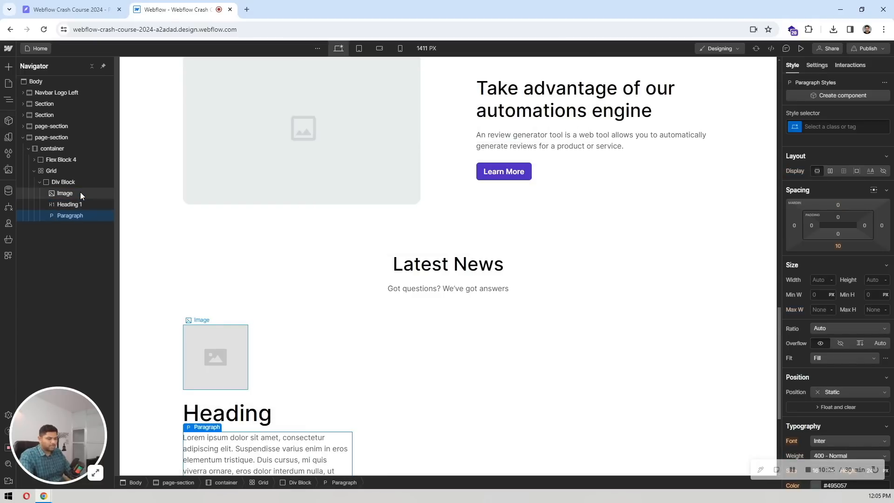
Add a link block below the paragraph inside the Latest News card's div block
{"action": "key", "text": "ctrl+e"}
{"action": "type", "text": "link"}
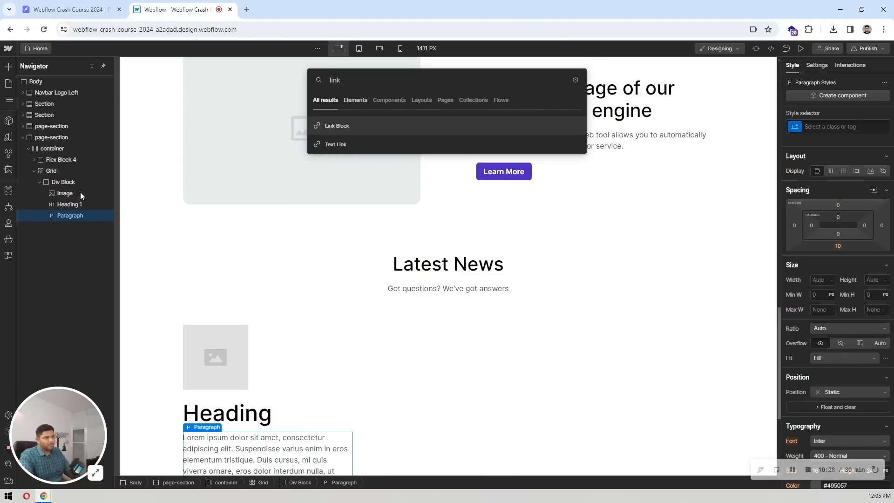
{"action": "key", "text": "Return"}
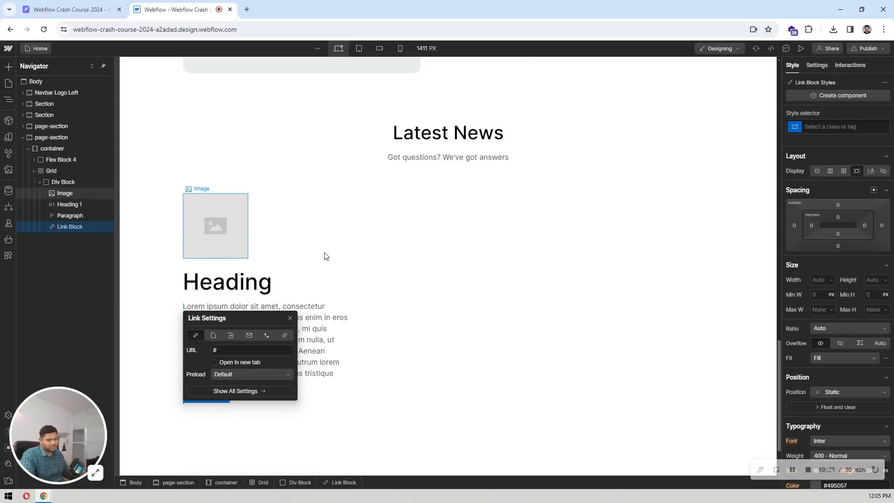
{"action": "left_click", "coordinate": [68, 228]}
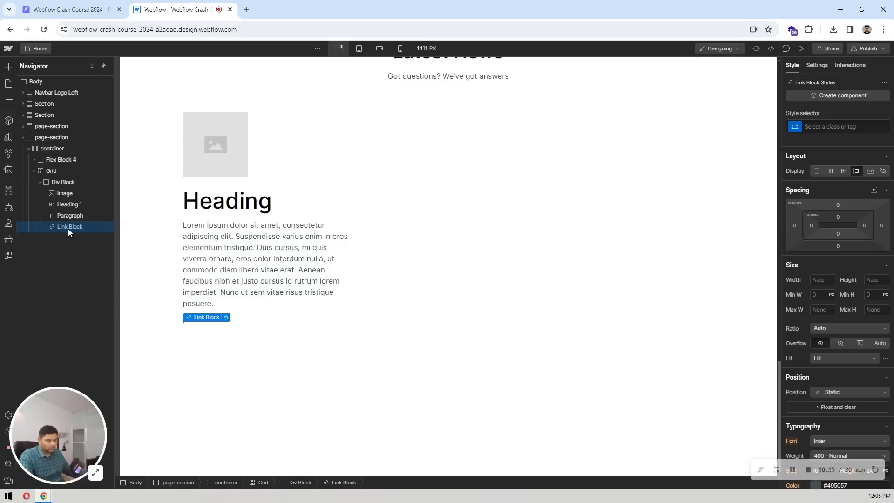
Place a text block and an image inside the card's new link block
{"action": "key", "text": "ctrl+k"}
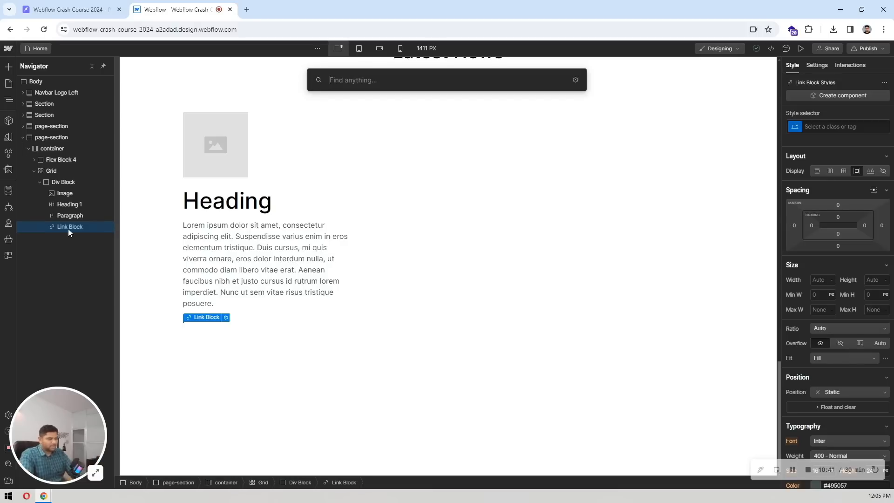
{"action": "type", "text": "tex"}
{"action": "key", "text": "Down"}
{"action": "key", "text": "Return"}
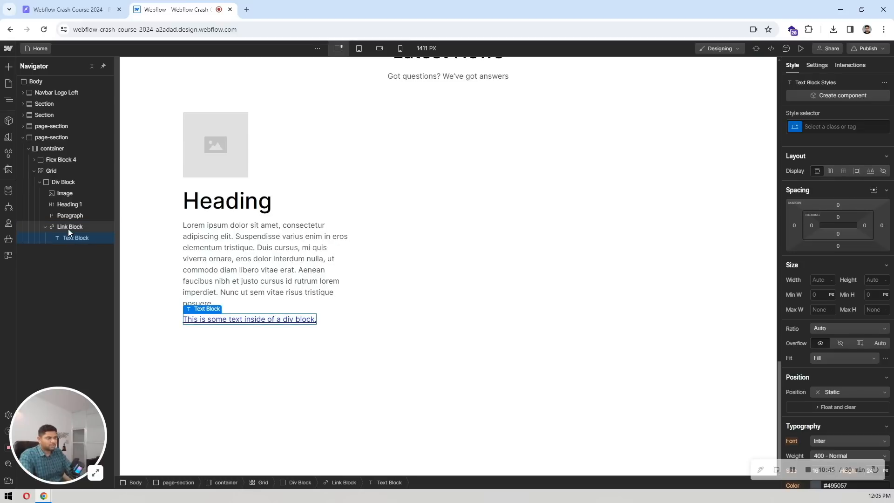
{"action": "key", "text": "ctrl+k"}
{"action": "type", "text": "ima"}
{"action": "key", "text": "Return"}
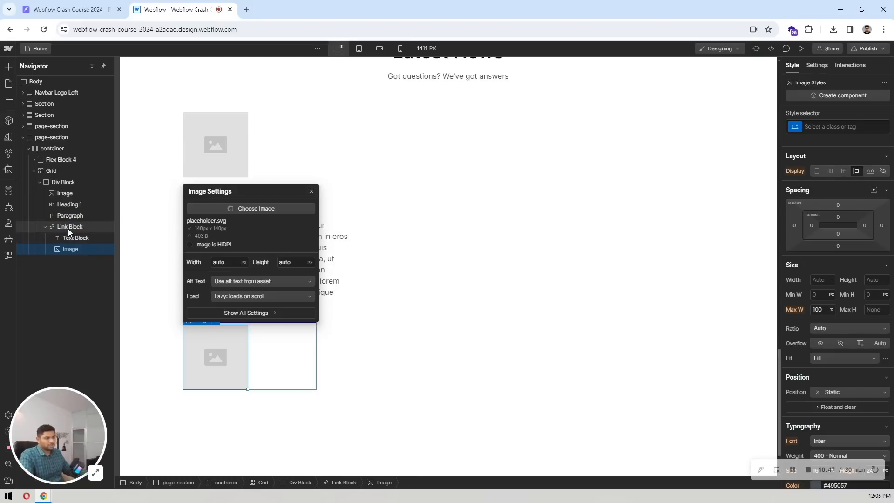
Switch to the Pixso design and export the first card's tdesign:arrow-up frame beside "Learn more" as a 1x PNG
{"action": "left_click", "coordinate": [96, 6]}
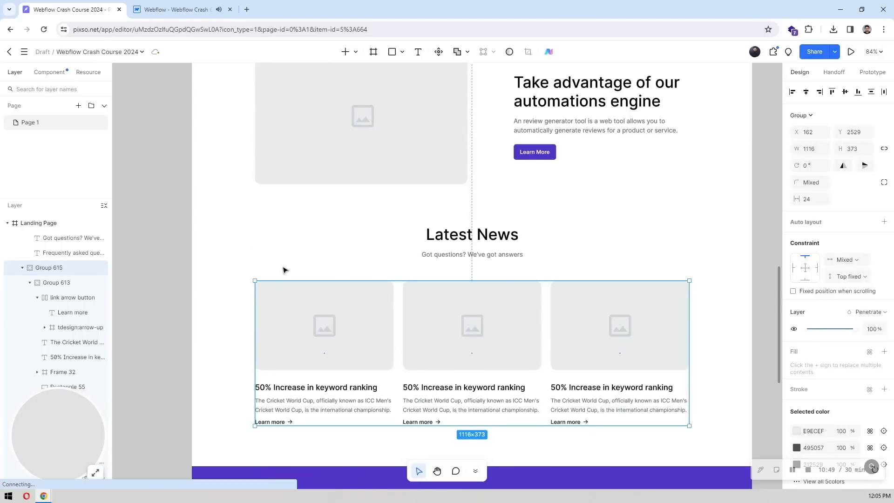
{"action": "scroll", "coordinate": [285, 270], "scroll_direction": "down", "scroll_amount": 3}
{"action": "left_click", "coordinate": [295, 295]}
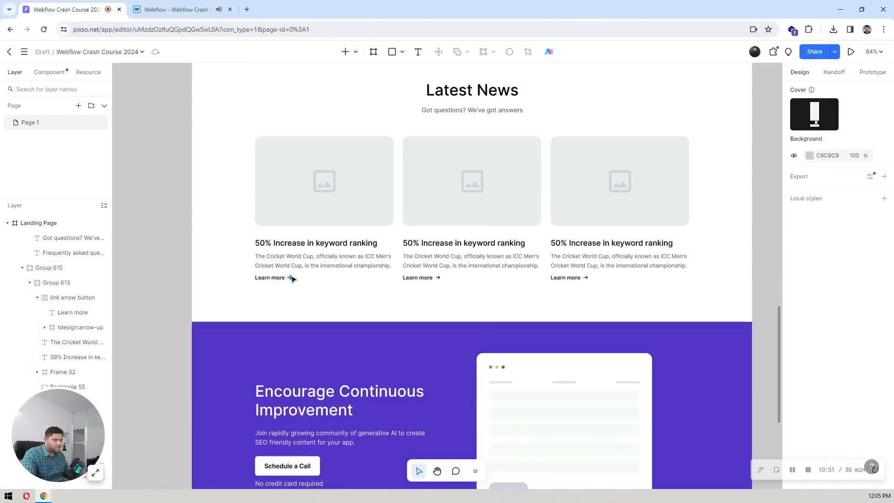
{"action": "left_click", "coordinate": [291, 278], "text": "ctrl"}
{"action": "scroll", "coordinate": [79, 278], "scroll_direction": "up", "scroll_amount": 1}
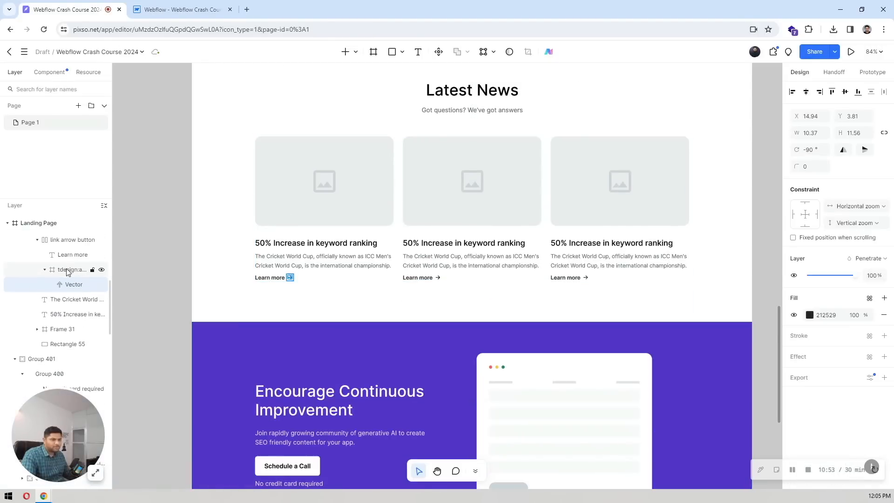
{"action": "left_click", "coordinate": [69, 272]}
{"action": "scroll", "coordinate": [698, 354], "scroll_direction": "down", "scroll_amount": 2}
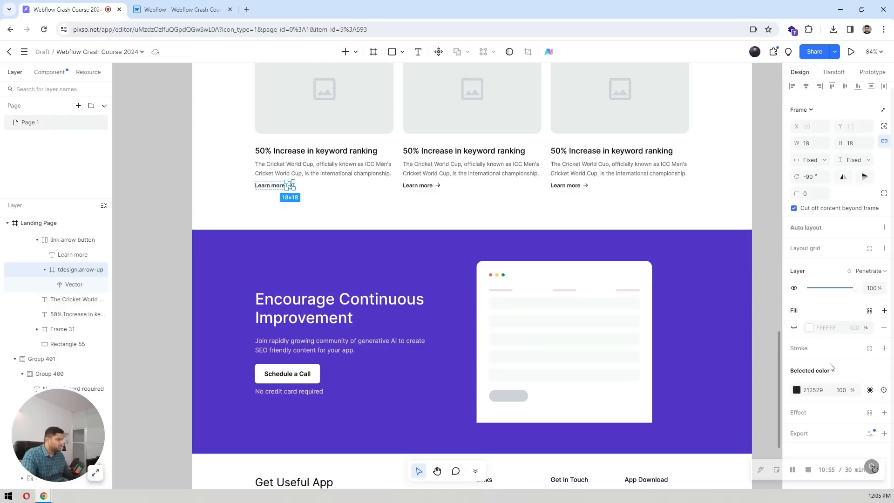
{"action": "scroll", "coordinate": [495, 353], "scroll_direction": "up", "scroll_amount": 1}
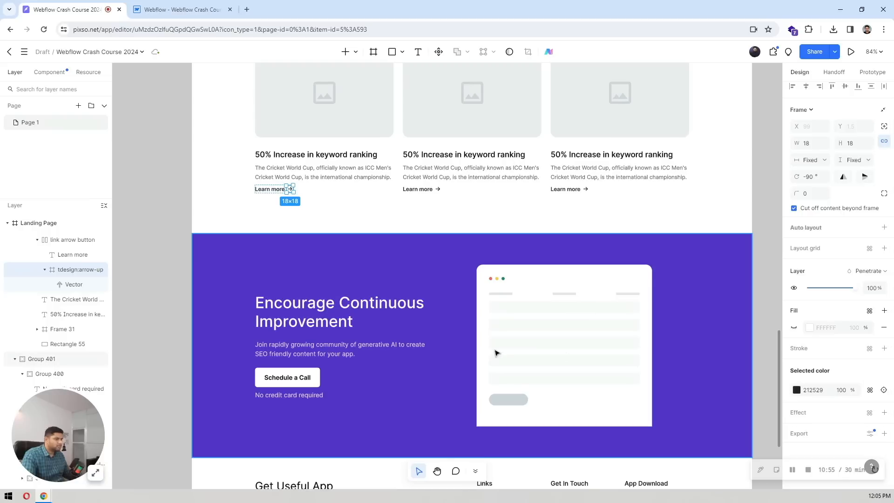
{"action": "left_click", "coordinate": [799, 434]}
{"action": "scroll", "coordinate": [829, 391], "scroll_direction": "down", "scroll_amount": 2}
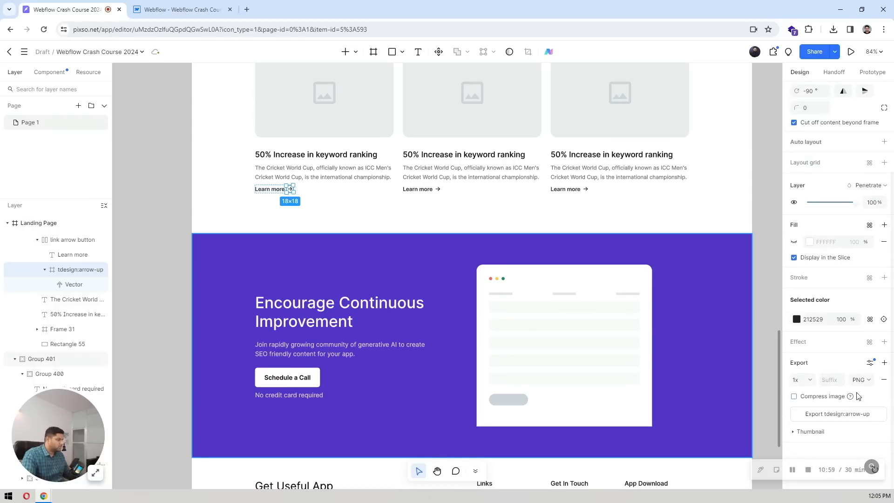
{"action": "left_click", "coordinate": [831, 414]}
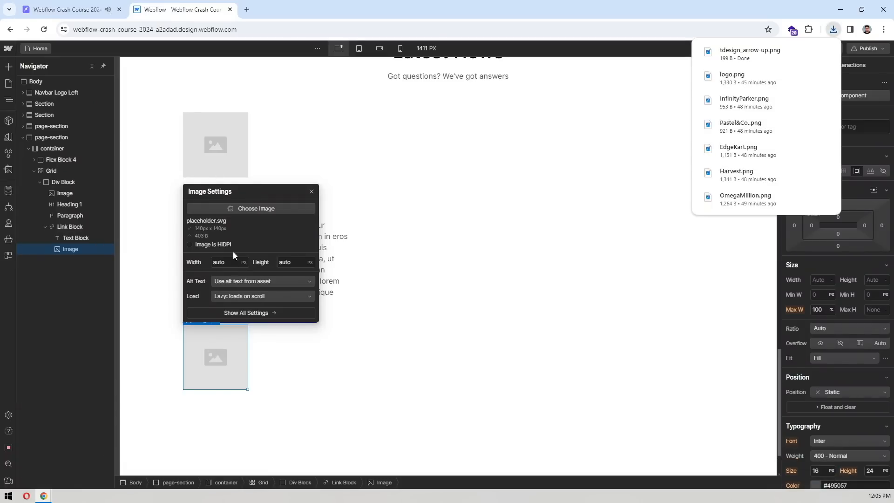
Try to drop the downloaded tdesign_arrow-up.png directly onto the link block's image placeholder in Webflow
{"action": "left_click_drag", "start_coordinate": [750, 52], "coordinate": [254, 355]}
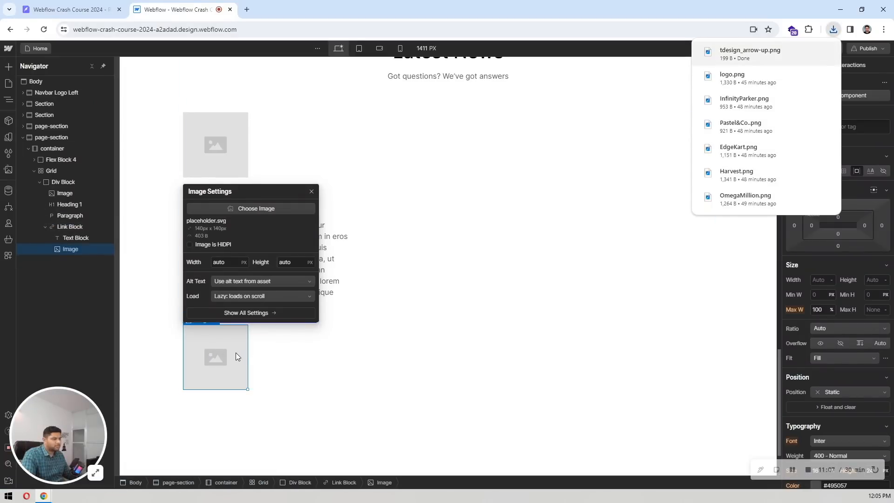
{"action": "left_click", "coordinate": [433, 316]}
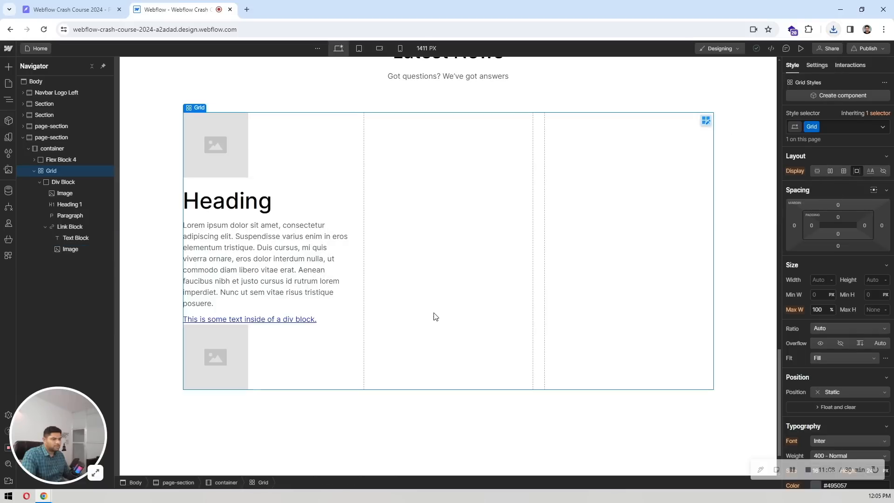
{"action": "double_click", "coordinate": [228, 356]}
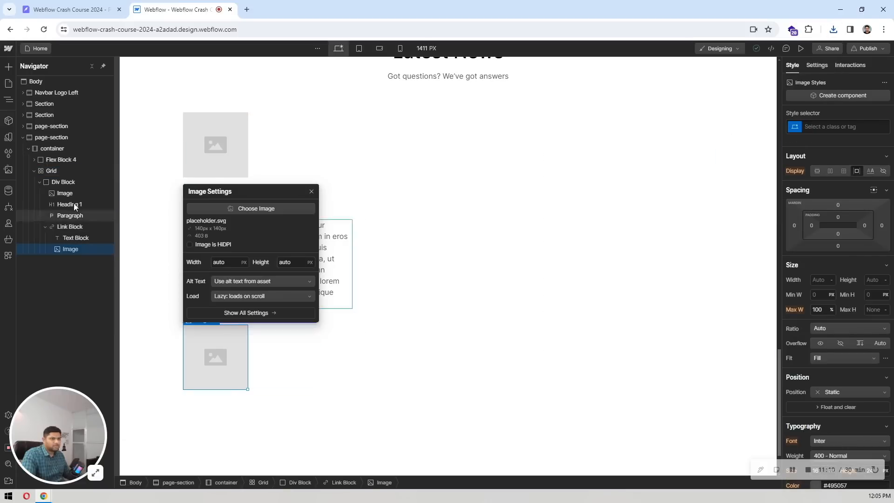
Upload tdesign_arrow-up.png to the site's assets and use it as the link block's image
{"action": "left_click", "coordinate": [8, 170]}
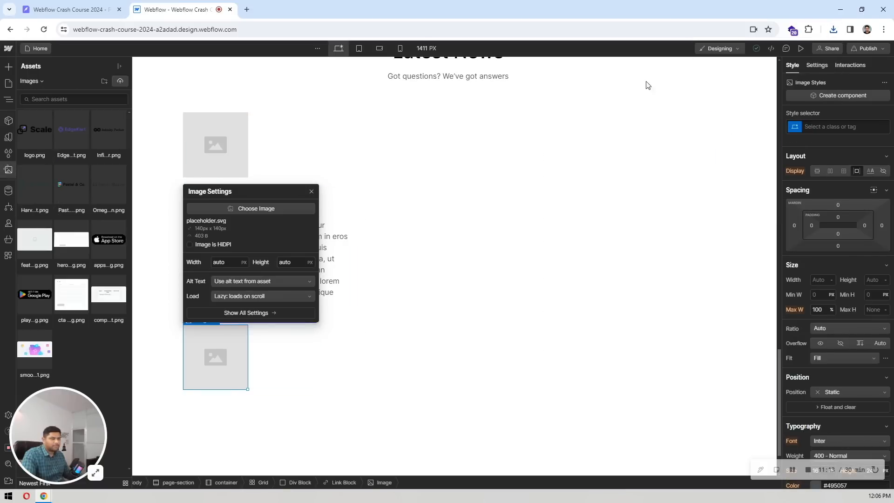
{"action": "left_click", "coordinate": [834, 29]}
{"action": "left_click_drag", "start_coordinate": [744, 72], "coordinate": [87, 143]}
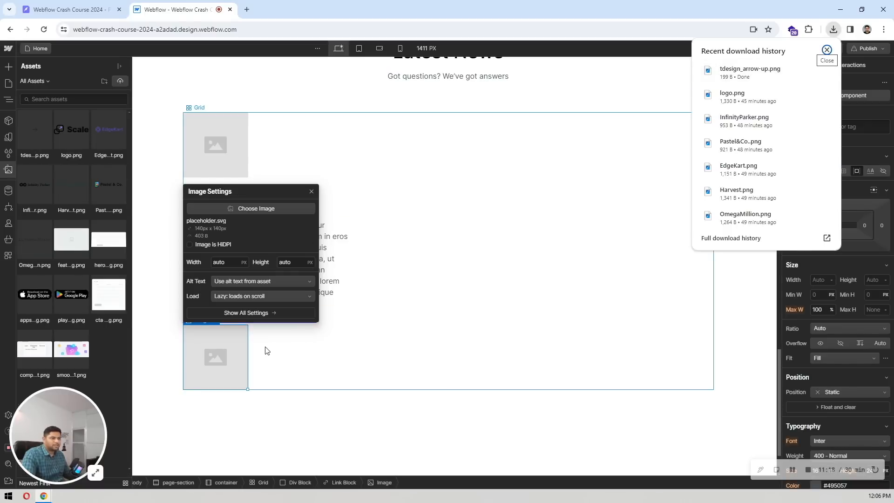
{"action": "left_click", "coordinate": [255, 208]}
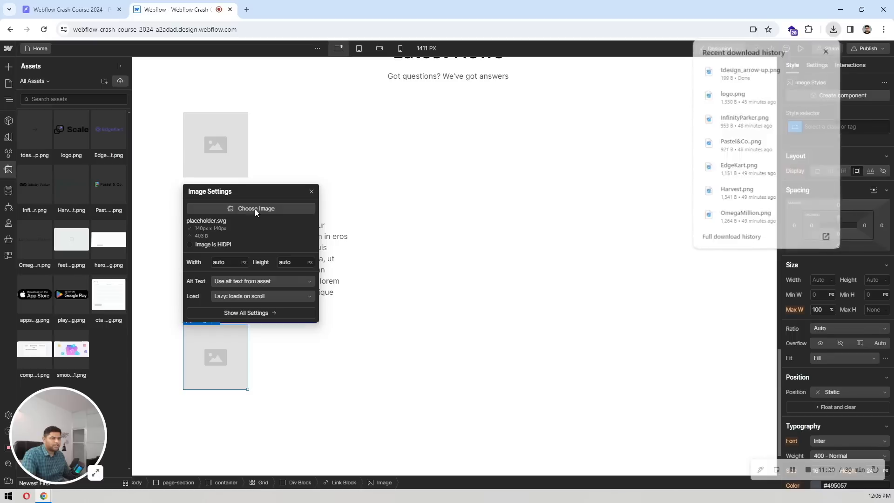
{"action": "left_click", "coordinate": [33, 136]}
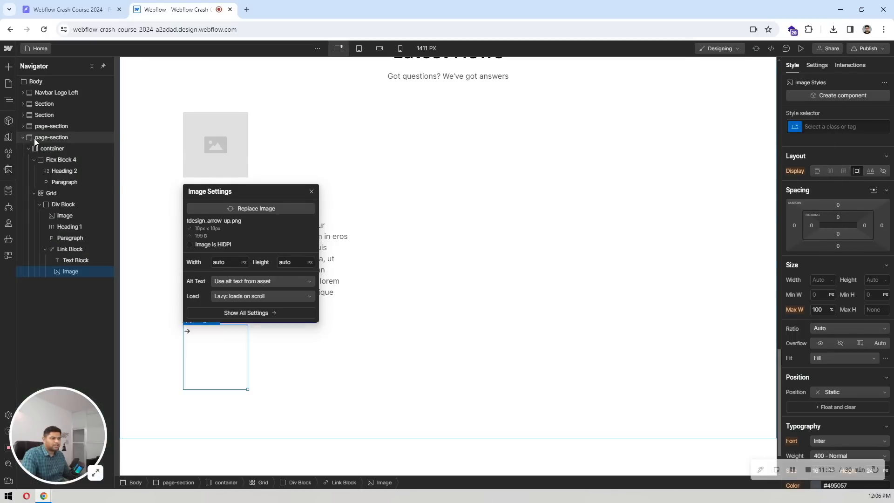
Set the link block to a horizontal flex layout with its children vertically centred
{"action": "left_click", "coordinate": [249, 328]}
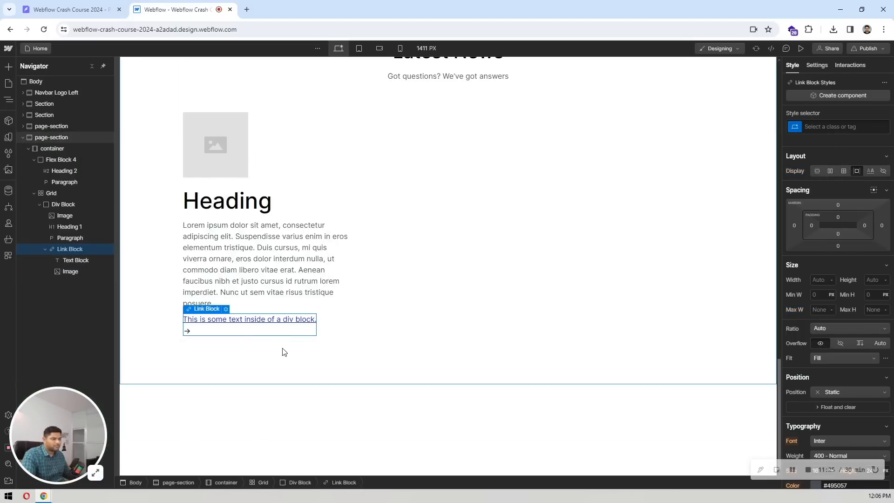
{"action": "left_click", "coordinate": [831, 171]}
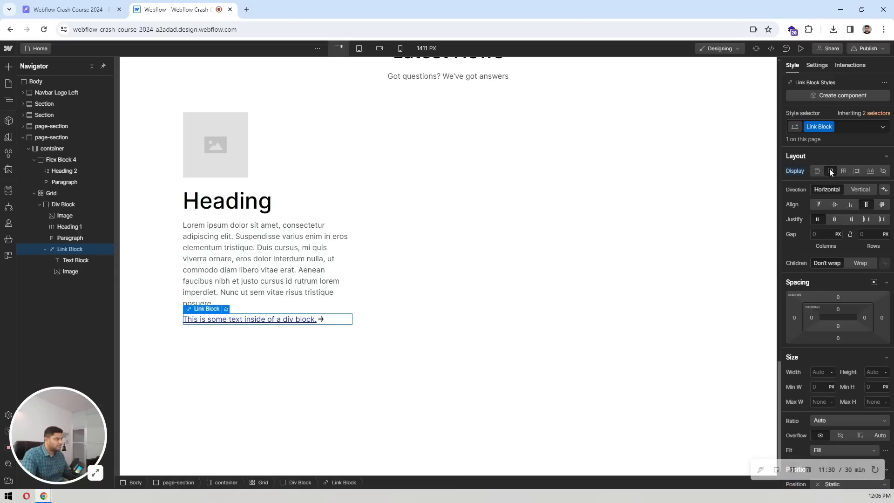
{"action": "left_click", "coordinate": [833, 205]}
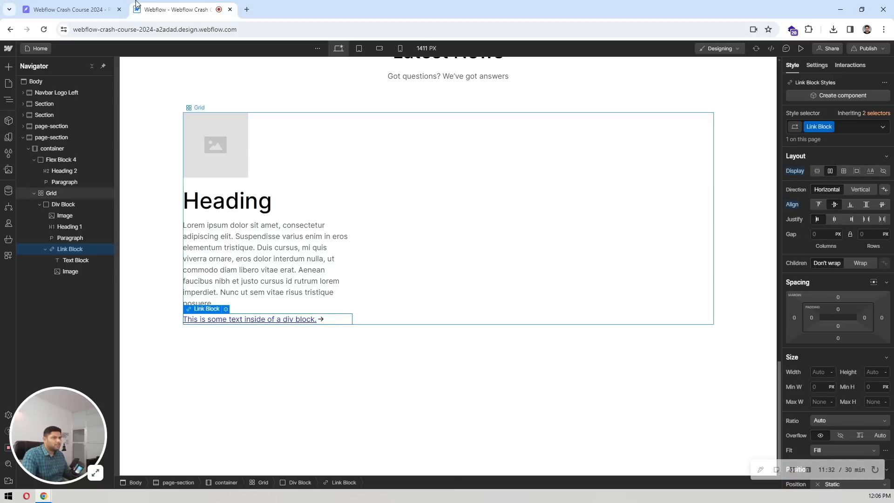
Check the spacing between "Learn more" and its arrow in the Pixso design, and set the Webflow link block's gap to 4 px
{"action": "left_click", "coordinate": [70, 10]}
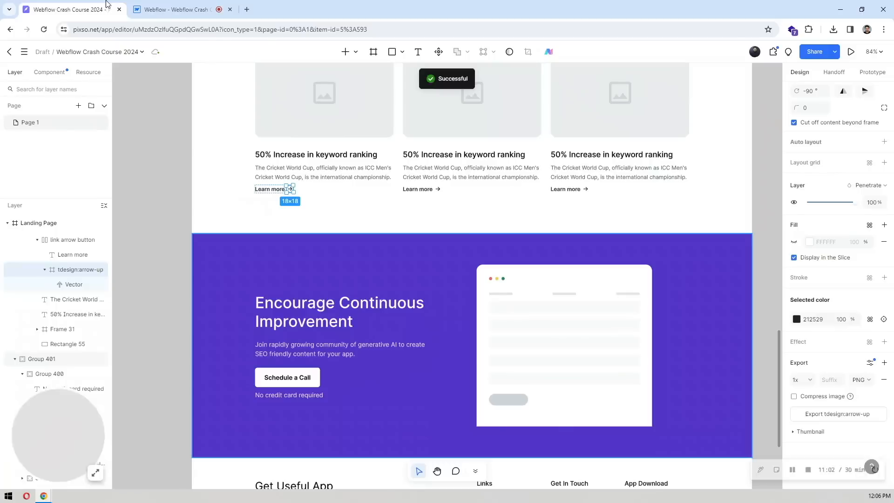
{"action": "left_click", "coordinate": [274, 190]}
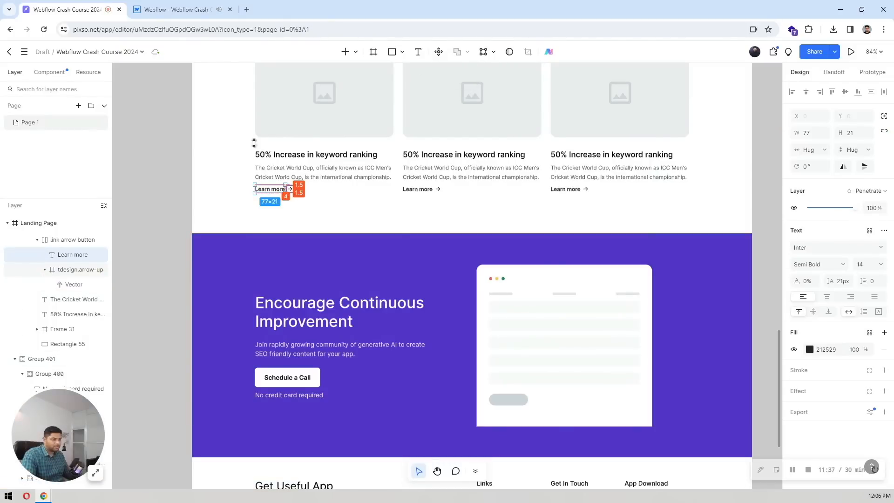
{"action": "left_click", "coordinate": [177, 9]}
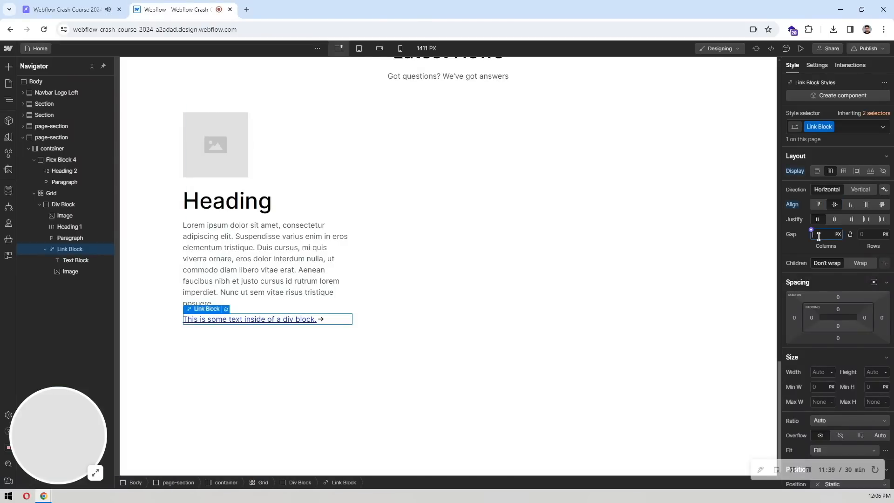
{"action": "type", "text": "4"}
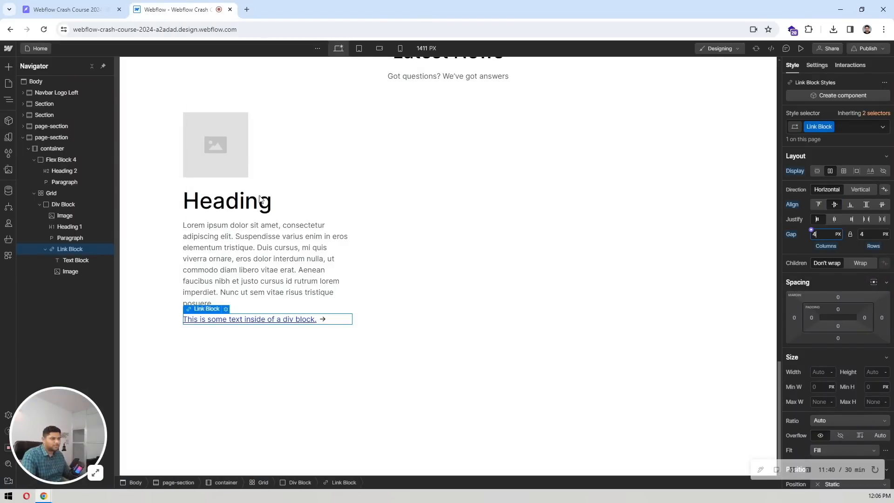
{"action": "left_click", "coordinate": [264, 254]}
Change the news card's heading type to H3
{"action": "left_click", "coordinate": [265, 154]}
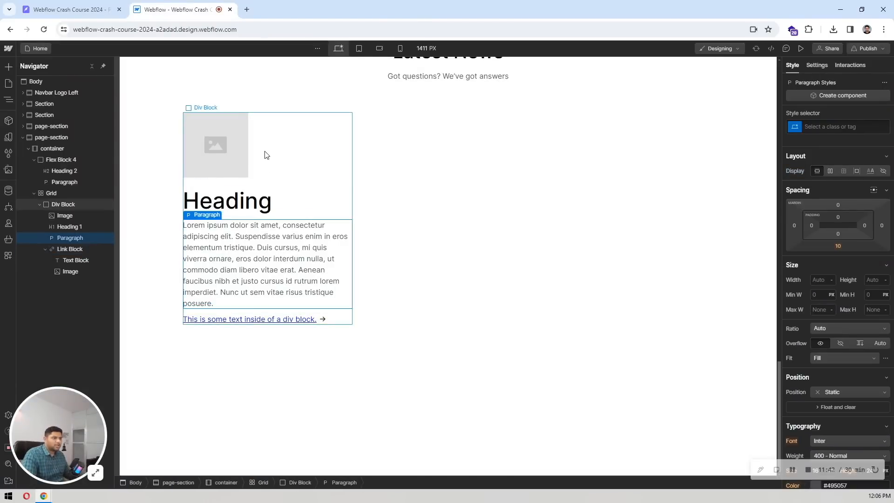
{"action": "left_click", "coordinate": [225, 145]}
{"action": "left_click", "coordinate": [228, 206]}
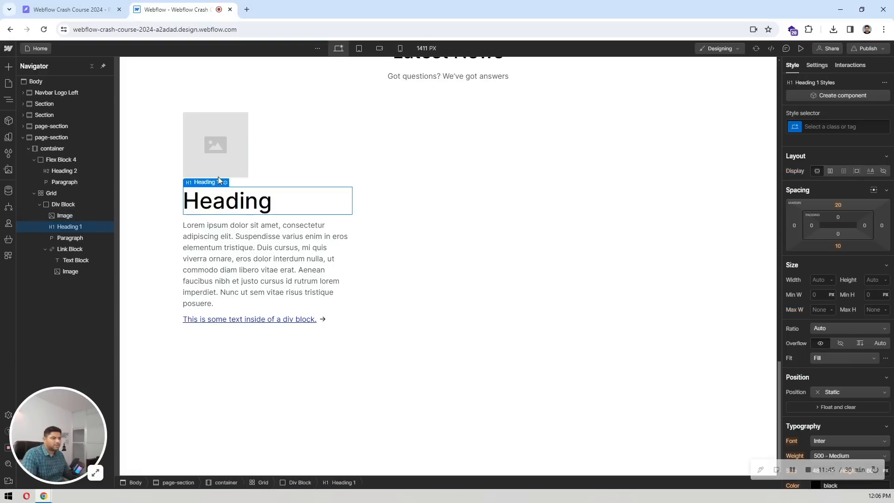
{"action": "left_click", "coordinate": [226, 183]}
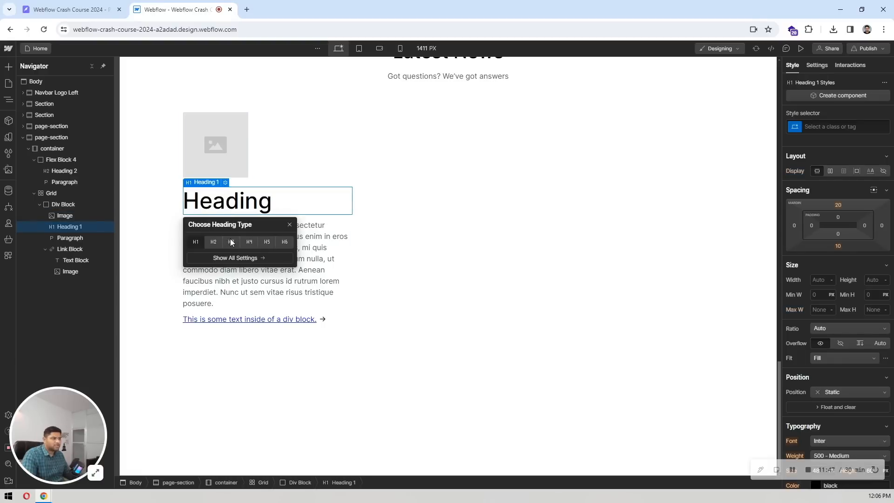
{"action": "left_click", "coordinate": [231, 242]}
{"action": "scroll", "coordinate": [405, 225], "scroll_direction": "up", "scroll_amount": 2}
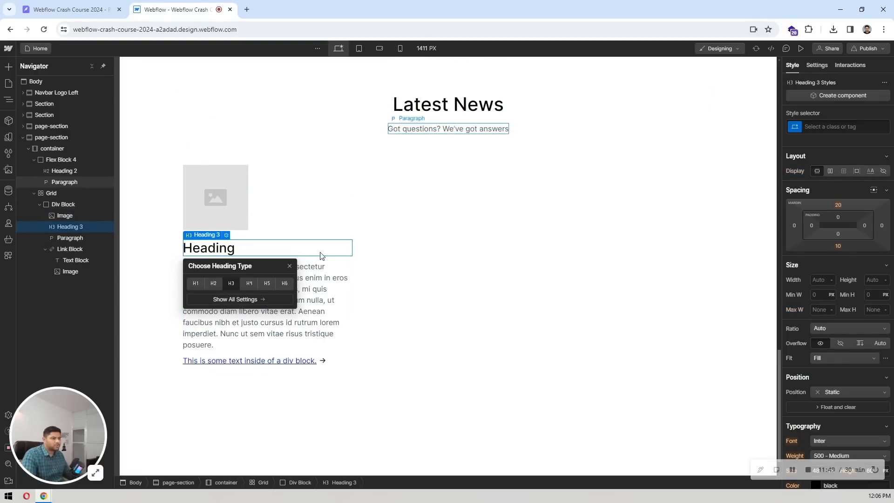
Set the link block's text color to black
{"action": "left_click", "coordinate": [315, 303]}
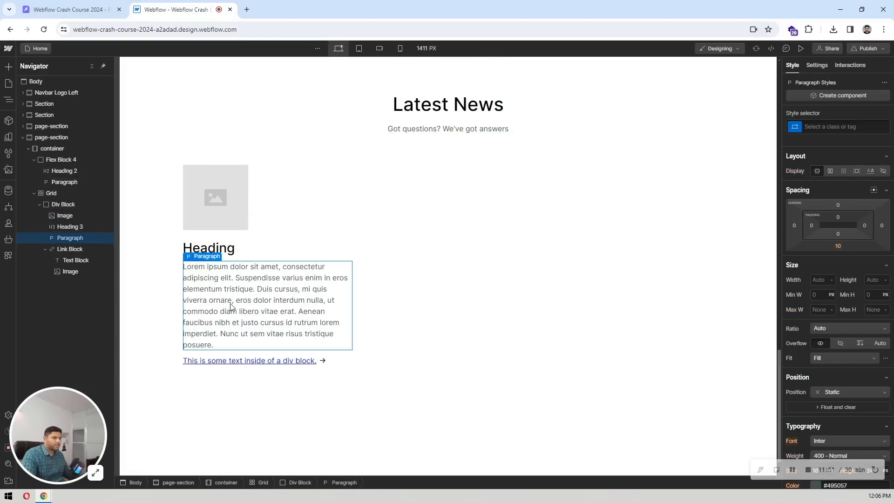
{"action": "left_click", "coordinate": [321, 360]}
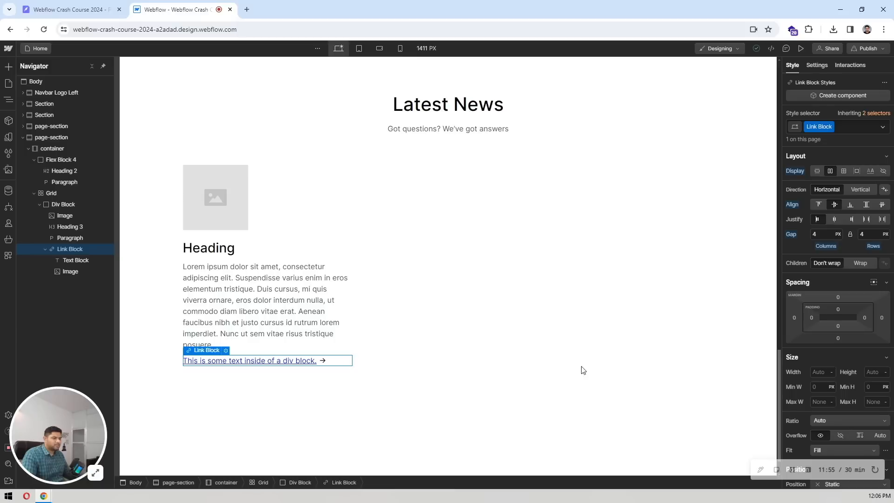
{"action": "scroll", "coordinate": [848, 276], "scroll_direction": "down", "scroll_amount": 3}
{"action": "scroll", "coordinate": [850, 276], "scroll_direction": "down", "scroll_amount": 1}
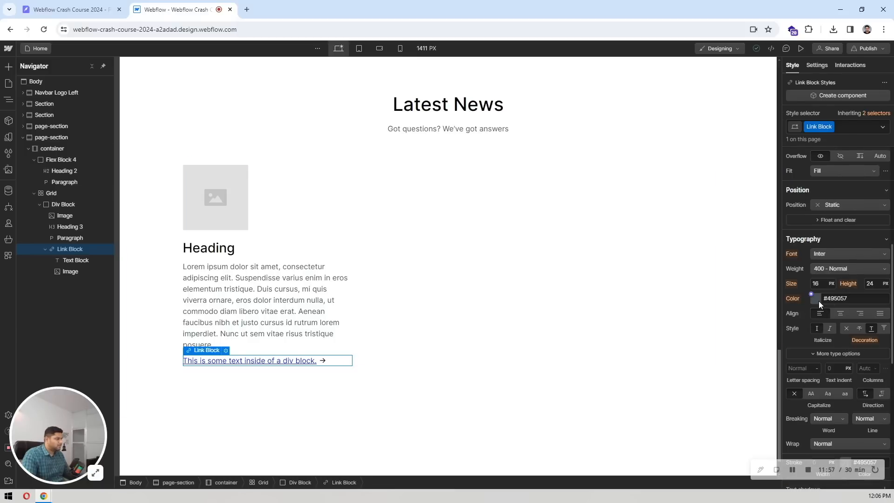
{"action": "left_click", "coordinate": [816, 299]}
{"action": "left_click_drag", "start_coordinate": [807, 358], "coordinate": [766, 415]}
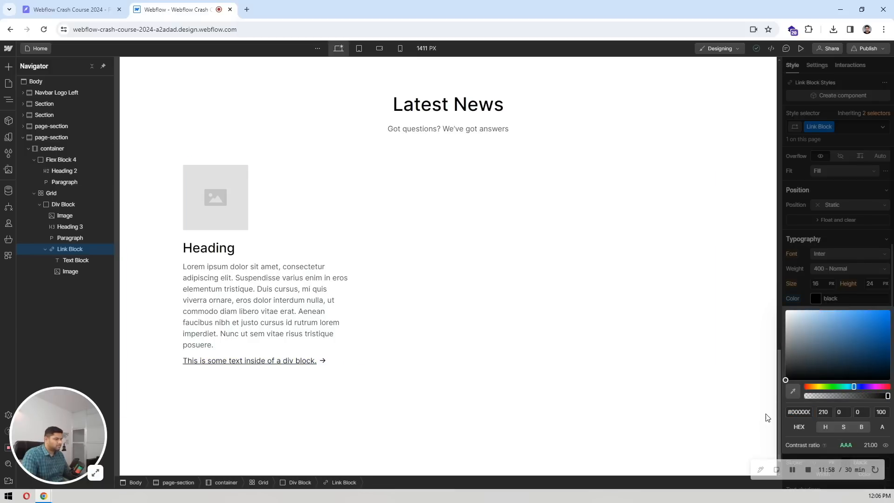
Remove the link block's underline and change its text to "Learn more"
{"action": "left_click", "coordinate": [846, 260]}
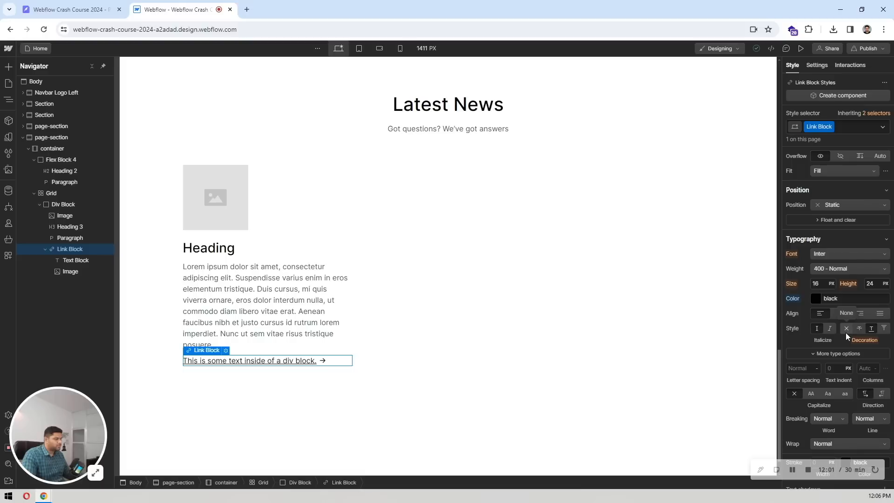
{"action": "left_click", "coordinate": [846, 331]}
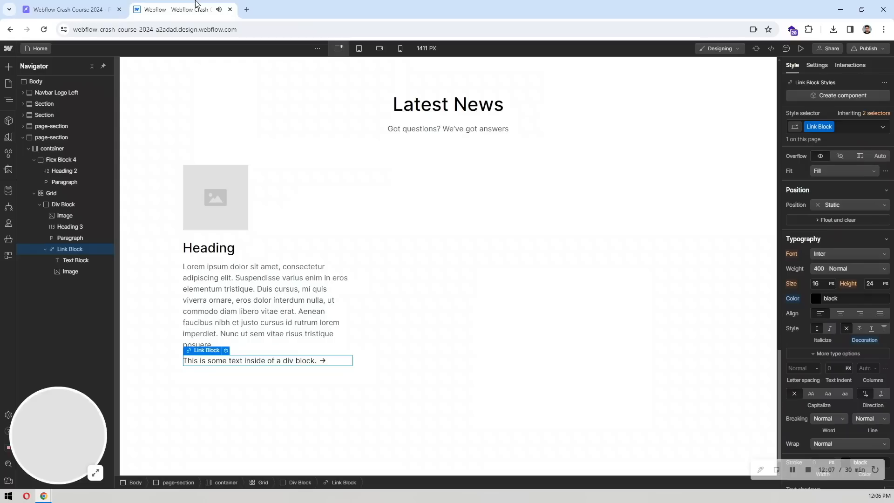
{"action": "left_click", "coordinate": [242, 362]}
{"action": "double_click", "coordinate": [242, 362]}
{"action": "type", "text": "L"}
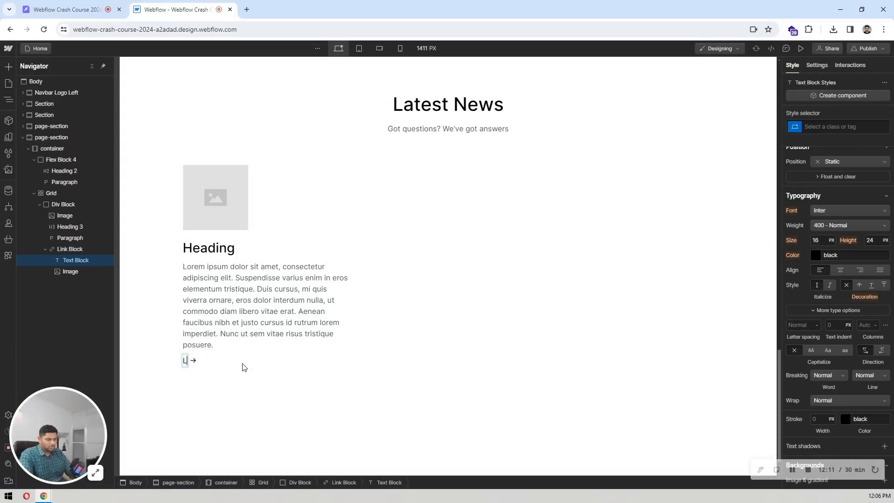
{"action": "type", "text": "earn more"}
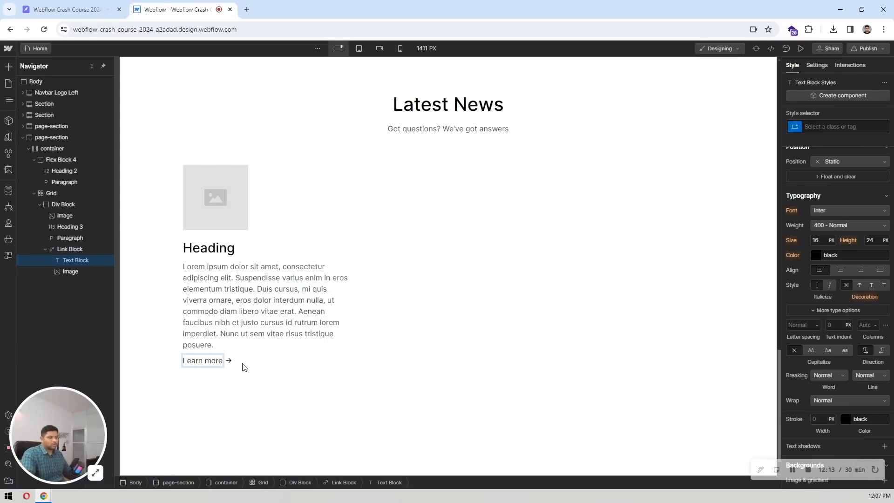
{"action": "key", "text": "Escape"}
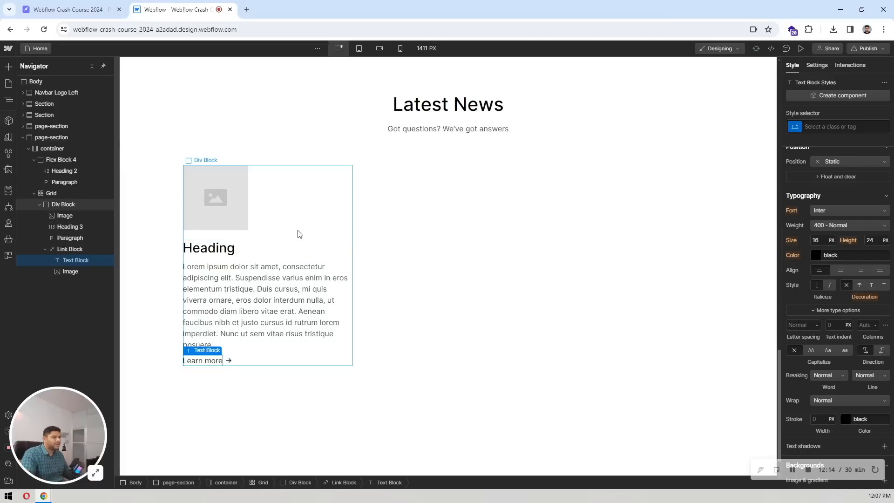
{"action": "left_click", "coordinate": [299, 234]}
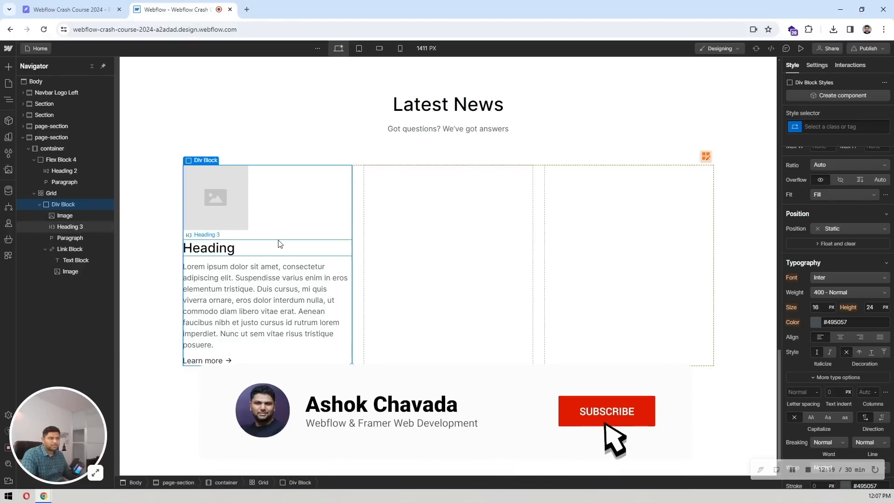
Create a CMS collection from the Blog Posts template and add 5 sample items to it
{"action": "left_click", "coordinate": [8, 191]}
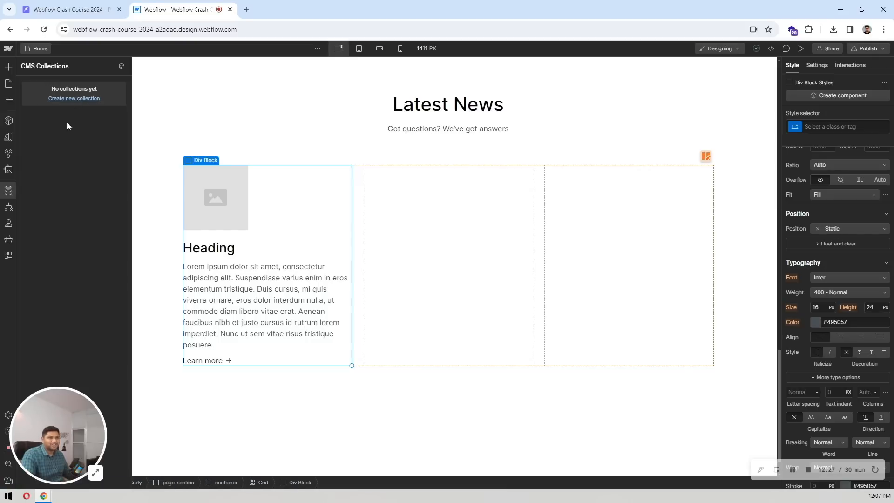
{"action": "left_click", "coordinate": [74, 98]}
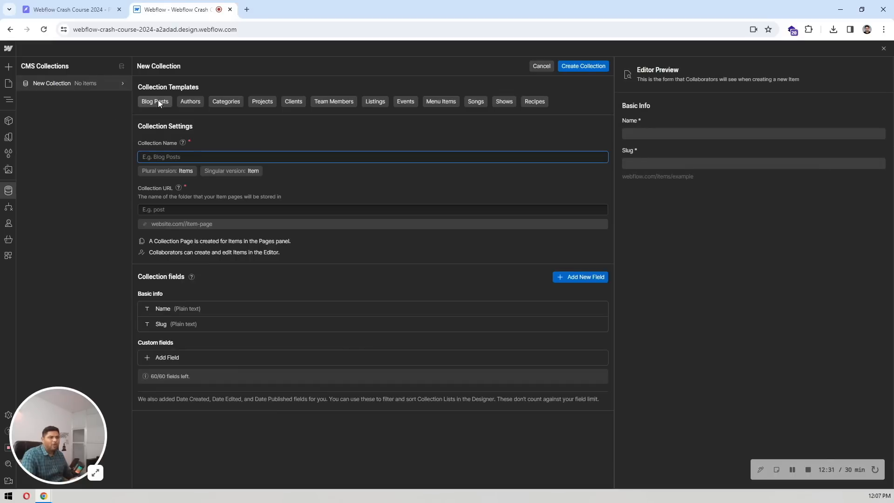
{"action": "left_click", "coordinate": [158, 101]}
{"action": "scroll", "coordinate": [323, 203], "scroll_direction": "down", "scroll_amount": 1}
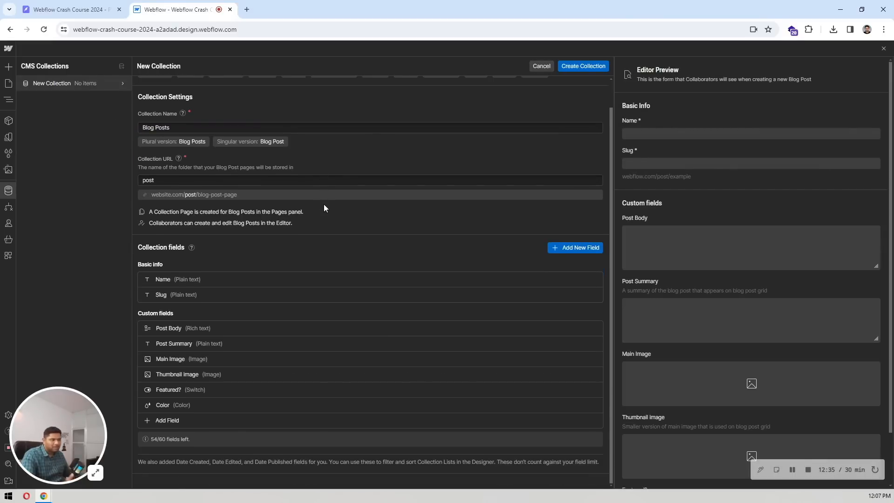
{"action": "scroll", "coordinate": [323, 205], "scroll_direction": "up", "scroll_amount": 1}
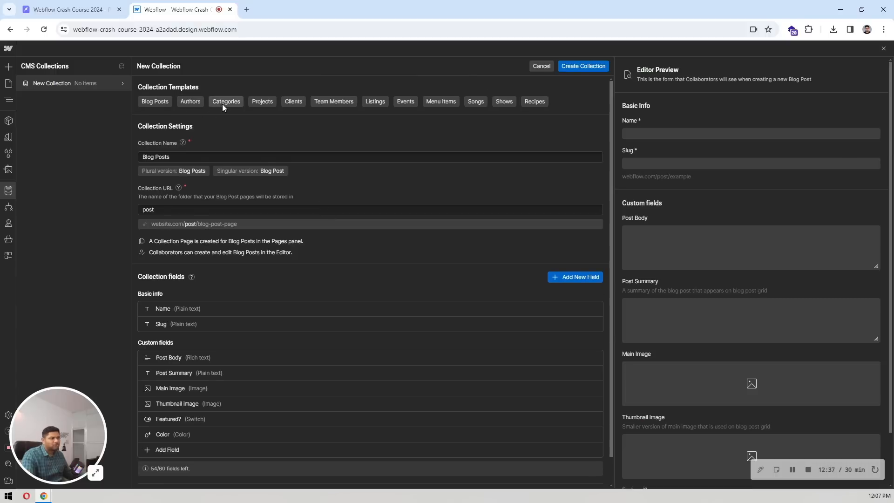
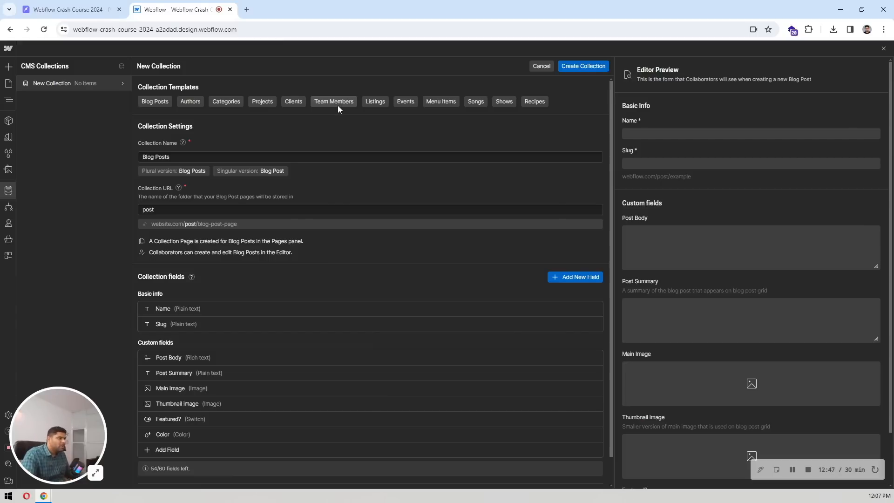
{"action": "scroll", "coordinate": [469, 189], "scroll_direction": "down", "scroll_amount": 1}
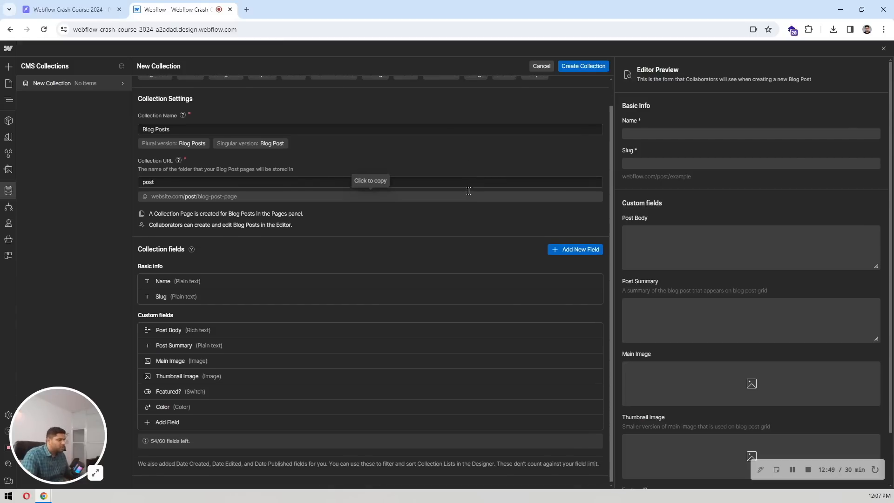
{"action": "scroll", "coordinate": [469, 191], "scroll_direction": "up", "scroll_amount": 1}
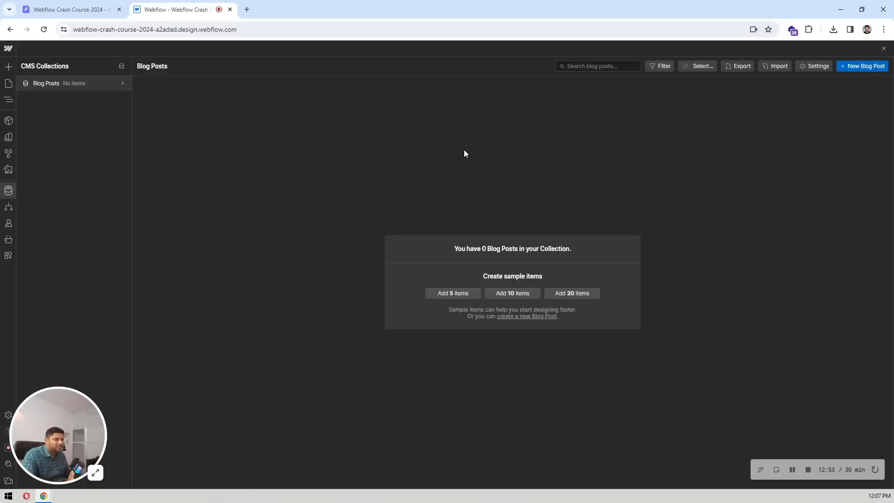
{"action": "left_click", "coordinate": [442, 295]}
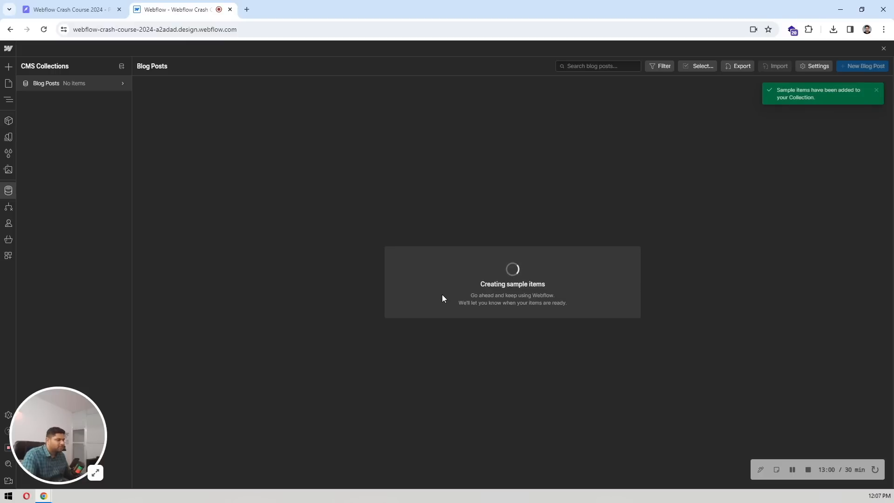
{"action": "left_click", "coordinate": [8, 191]}
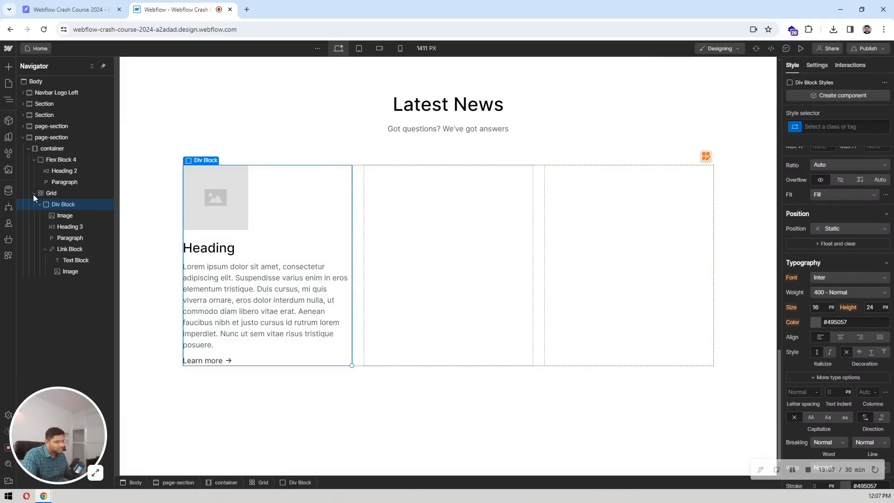
Add a Collection List to the Latest News section's container, below the card grid
{"action": "left_click", "coordinate": [33, 193]}
{"action": "left_click", "coordinate": [34, 159]}
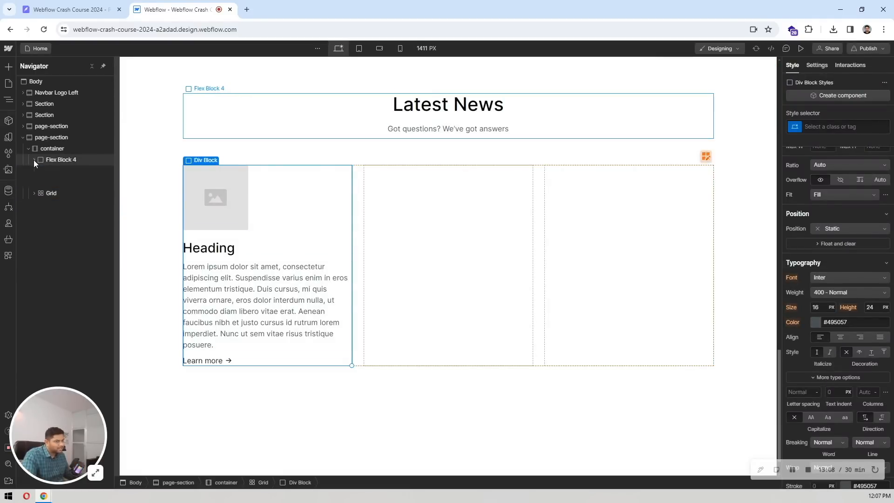
{"action": "left_click", "coordinate": [60, 149]}
{"action": "key", "text": "ctrl+k"}
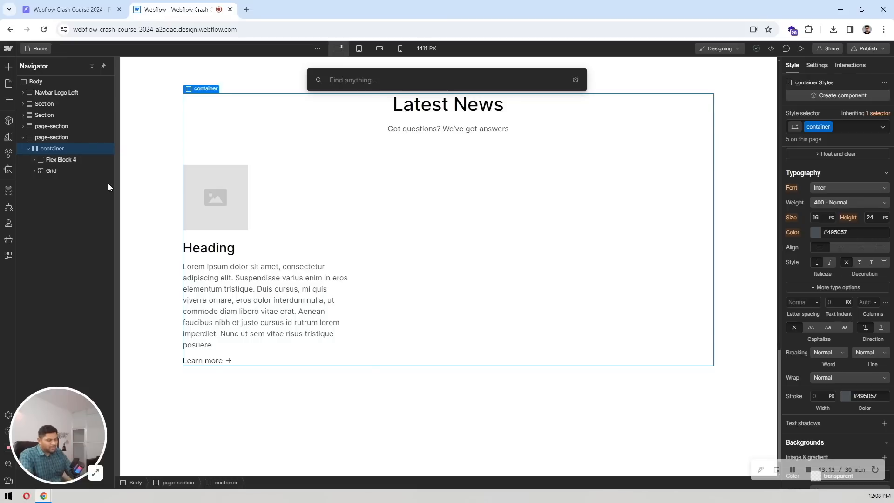
{"action": "type", "text": "col"}
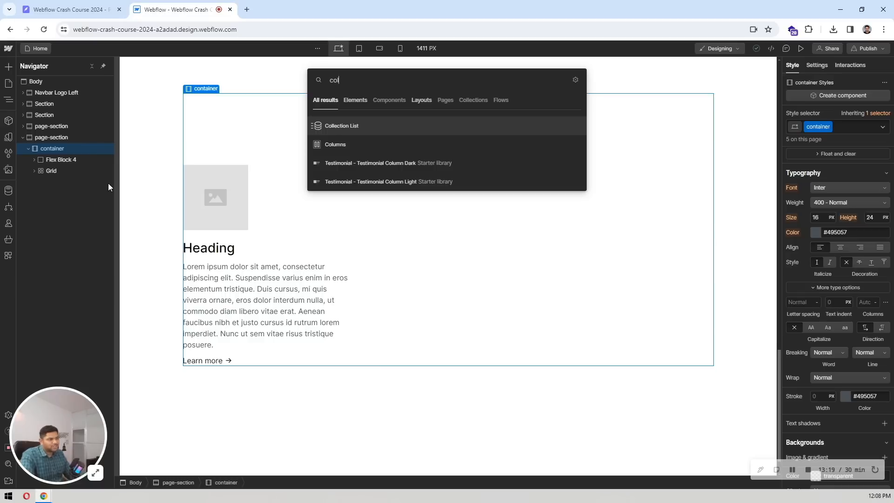
{"action": "key", "text": "Return"}
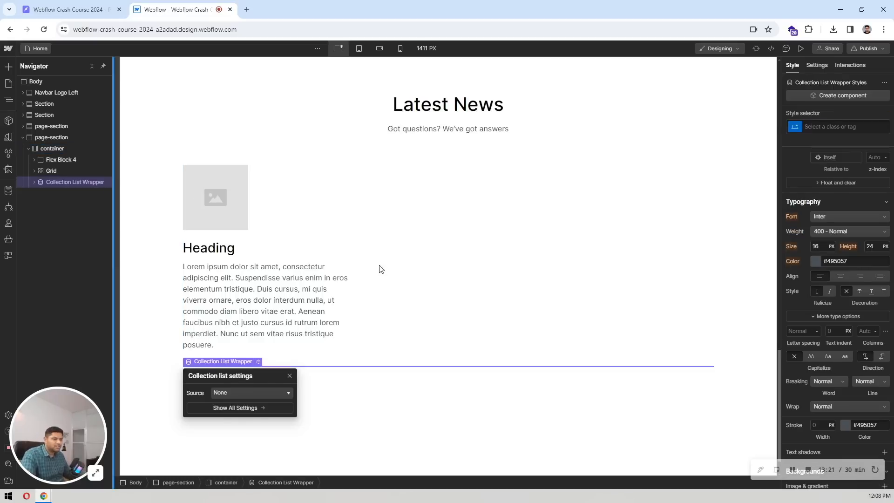
Set the new collection list's source to Blog Posts
{"action": "scroll", "coordinate": [380, 270], "scroll_direction": "down", "scroll_amount": 1}
{"action": "left_click_drag", "start_coordinate": [267, 330], "coordinate": [414, 171]}
{"action": "left_click", "coordinate": [386, 193]}
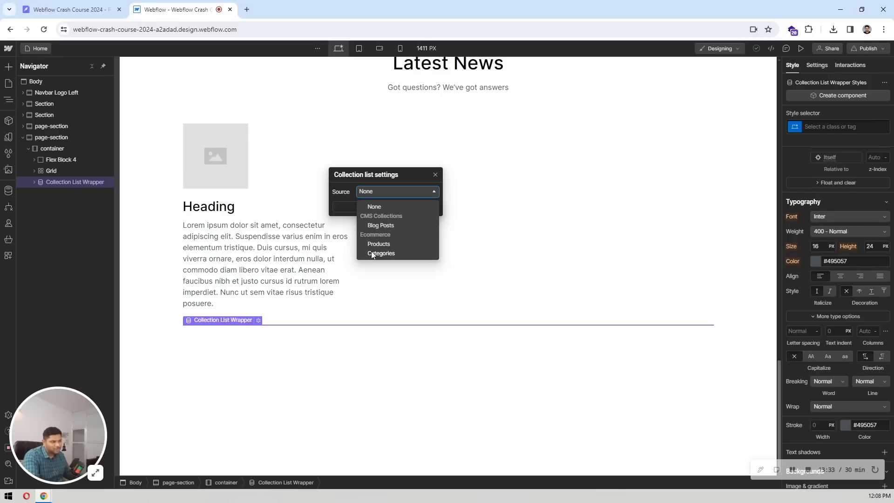
{"action": "left_click", "coordinate": [385, 225]}
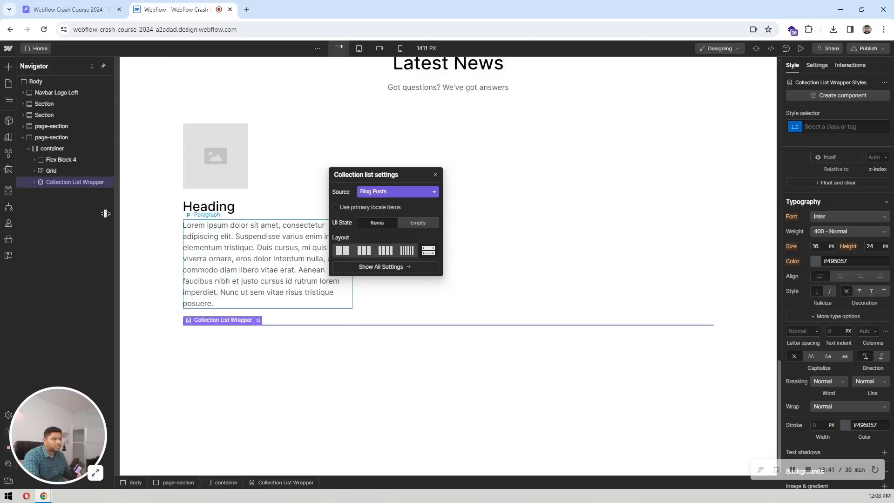
Apply the card grid's existing Grid class to the Collection List inside the wrapper, keeping its three-column settings
{"action": "left_click", "coordinate": [33, 182]}
{"action": "left_click", "coordinate": [54, 195]}
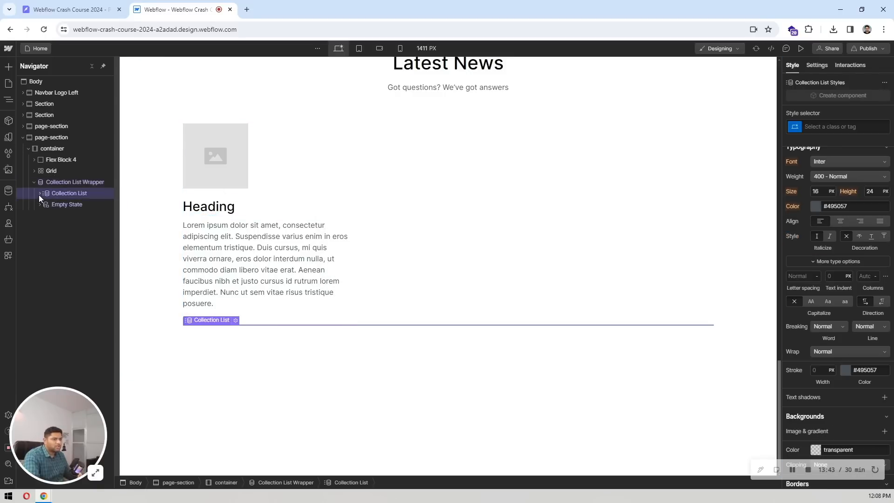
{"action": "left_click", "coordinate": [39, 194]}
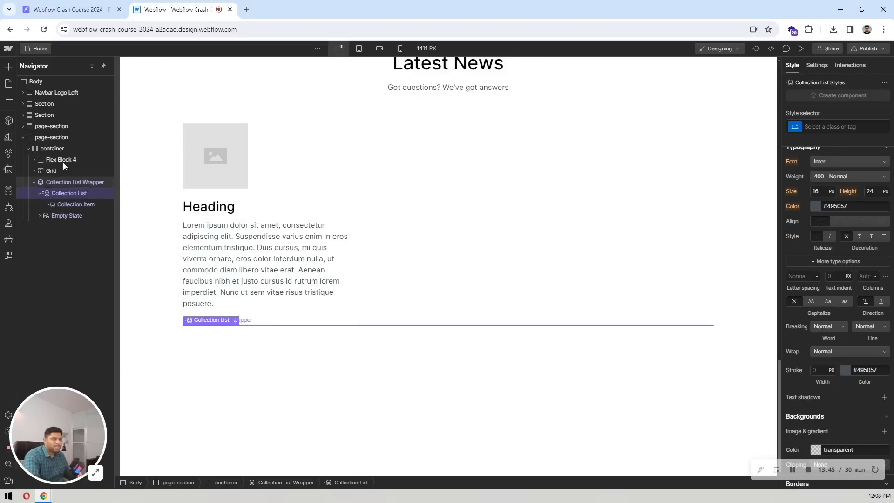
{"action": "left_click", "coordinate": [47, 169]}
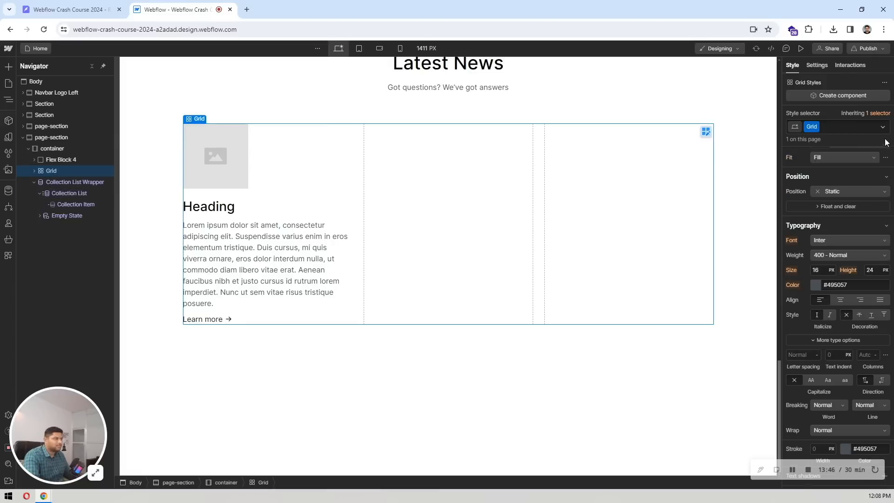
{"action": "double_click", "coordinate": [811, 126]}
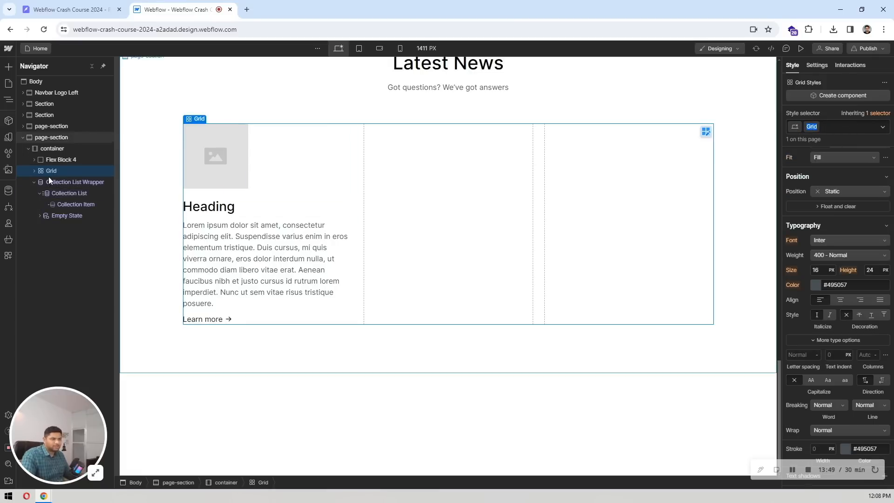
{"action": "left_click", "coordinate": [65, 194]}
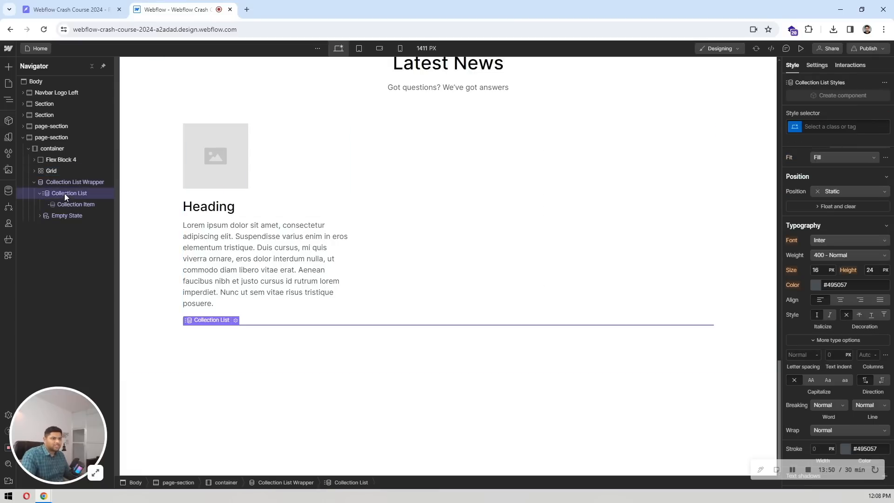
{"action": "left_click", "coordinate": [833, 124]}
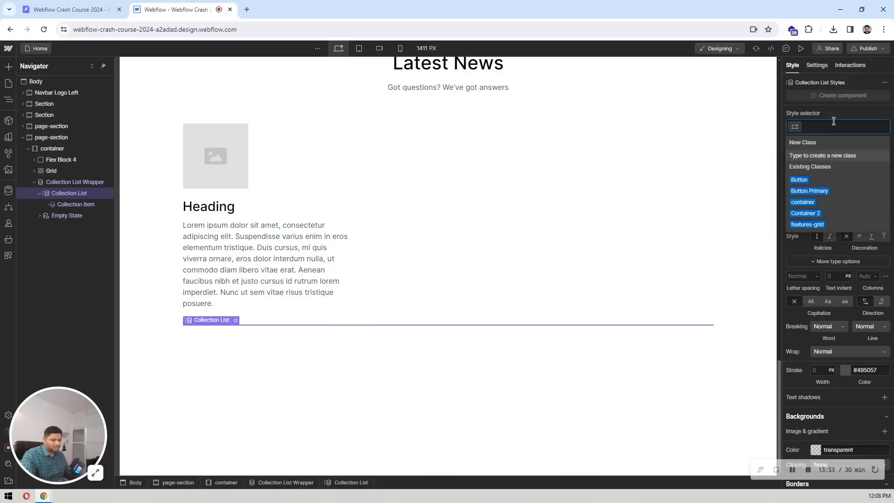
{"action": "type", "text": "Grid"}
{"action": "left_click", "coordinate": [801, 156]}
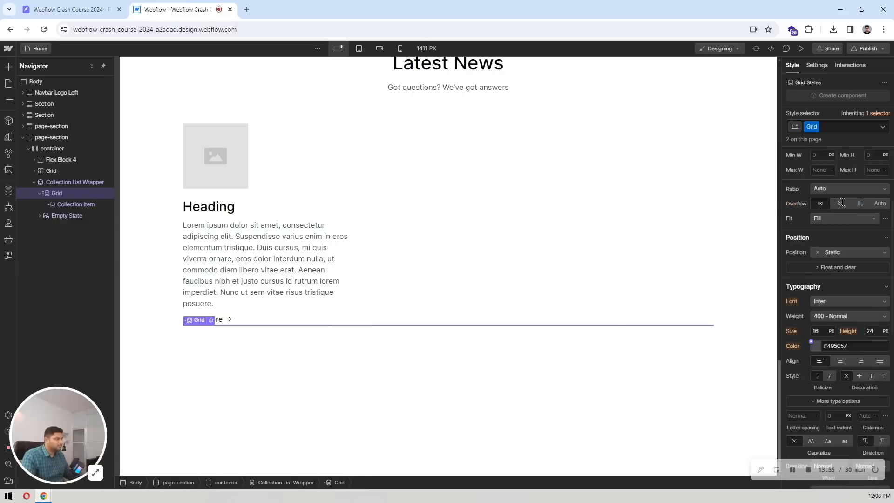
{"action": "left_click", "coordinate": [841, 185]}
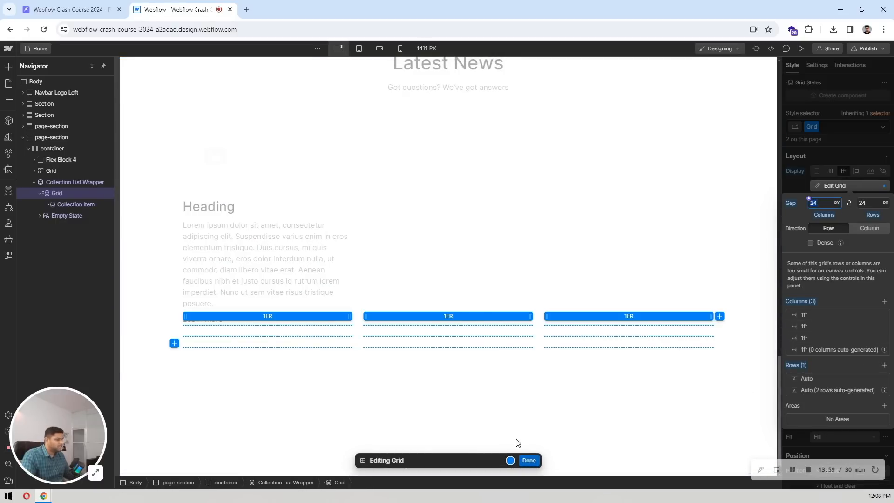
{"action": "left_click", "coordinate": [530, 463]}
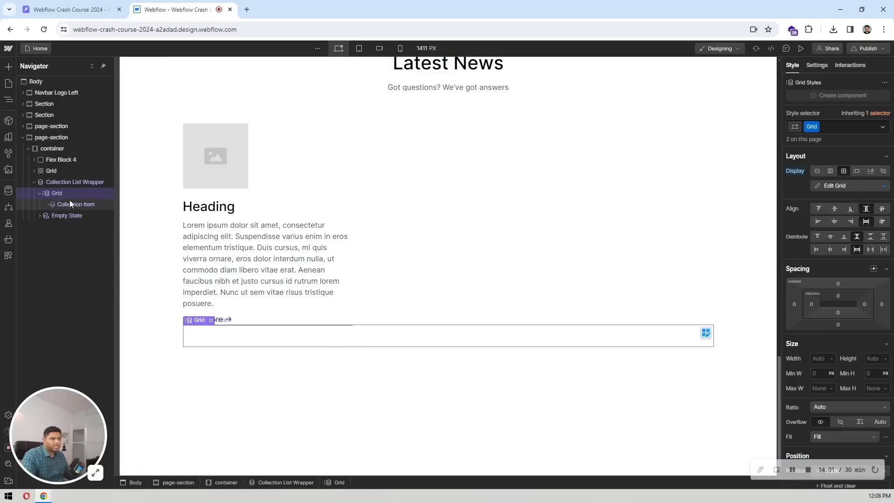
Copy the news card's div block into the Collection Item and delete the original static grid
{"action": "left_click", "coordinate": [35, 171]}
{"action": "left_click", "coordinate": [62, 181]}
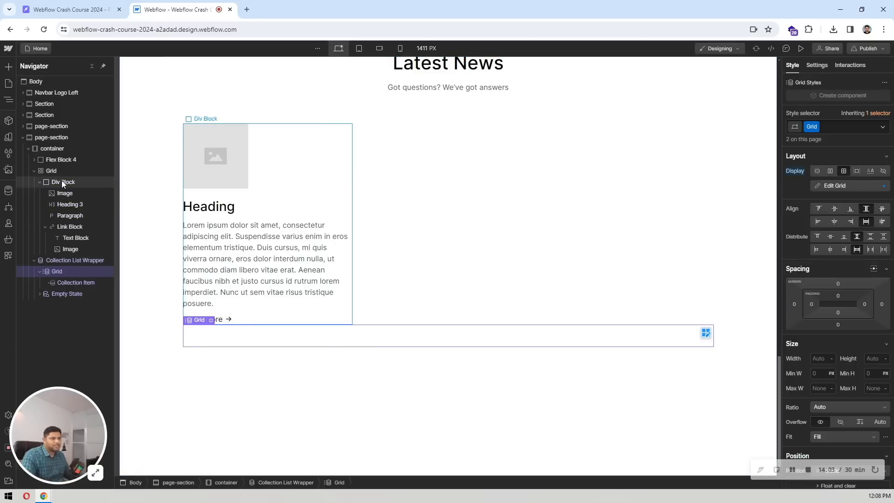
{"action": "left_click", "coordinate": [40, 182]}
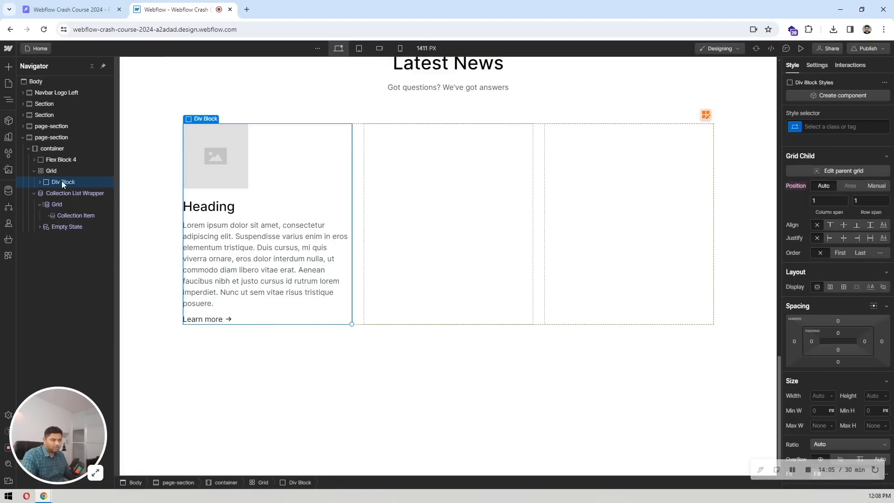
{"action": "left_click", "coordinate": [74, 214]}
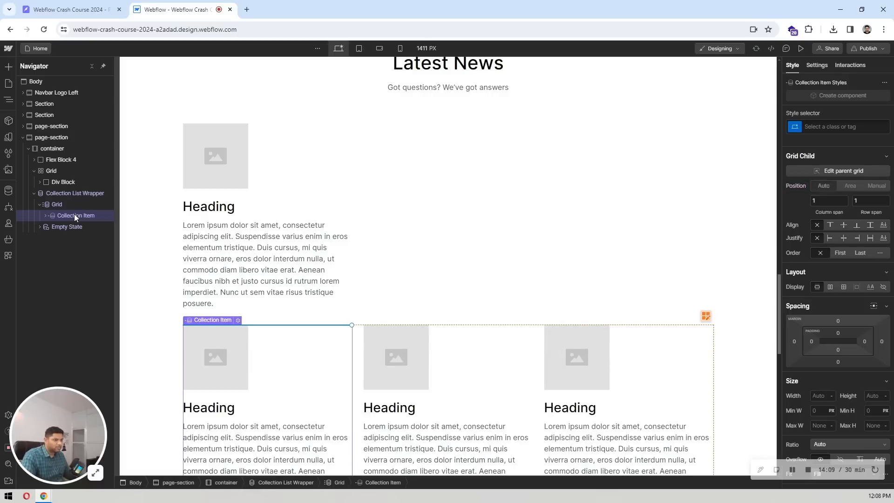
{"action": "left_click", "coordinate": [57, 173]}
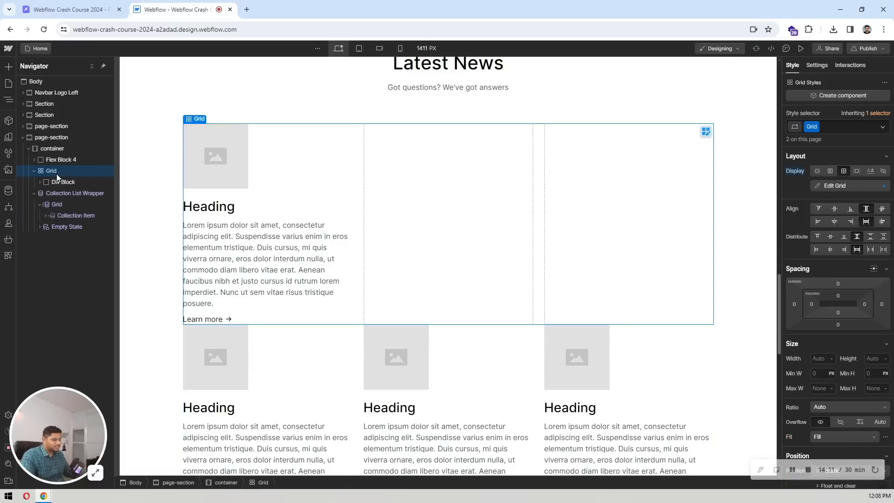
{"action": "key", "text": "Delete"}
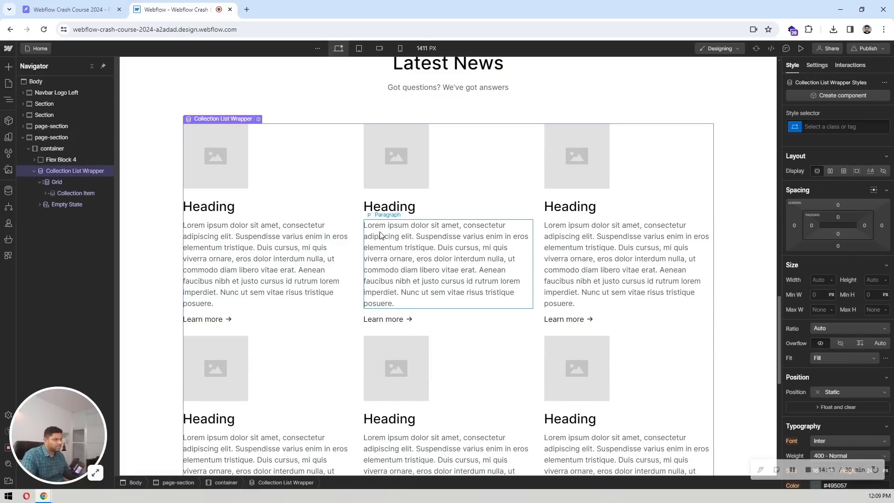
Examine how many blog post cards the collection list shows and check the CMS collections
{"action": "scroll", "coordinate": [347, 254], "scroll_direction": "down", "scroll_amount": 5}
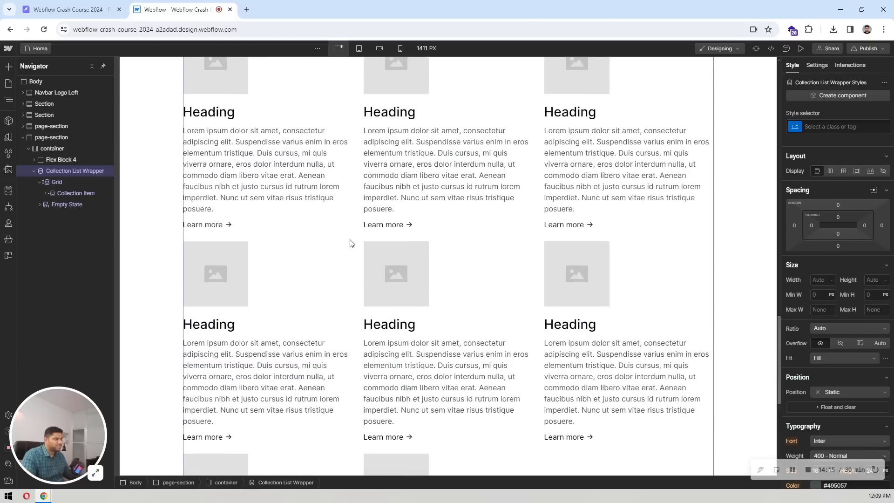
{"action": "scroll", "coordinate": [351, 242], "scroll_direction": "up", "scroll_amount": 5}
{"action": "scroll", "coordinate": [350, 243], "scroll_direction": "down", "scroll_amount": 6}
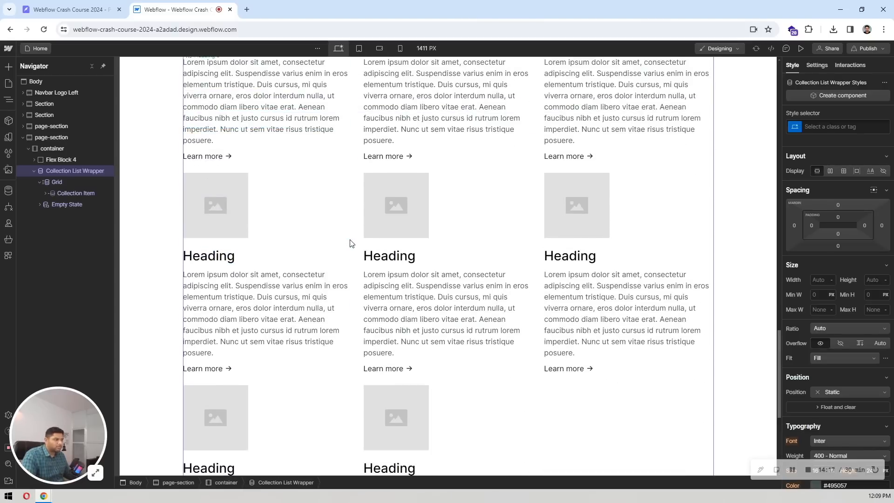
{"action": "scroll", "coordinate": [351, 242], "scroll_direction": "up", "scroll_amount": 2}
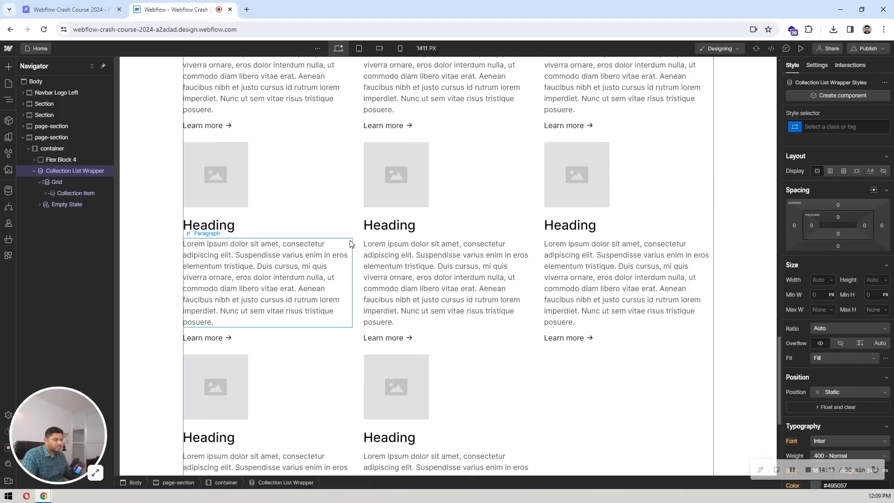
{"action": "scroll", "coordinate": [350, 242], "scroll_direction": "down", "scroll_amount": 1}
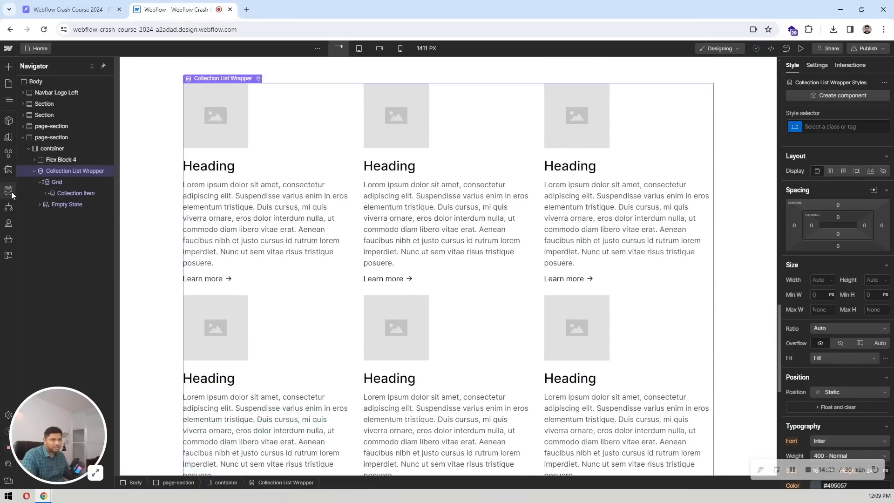
{"action": "left_click", "coordinate": [10, 191]}
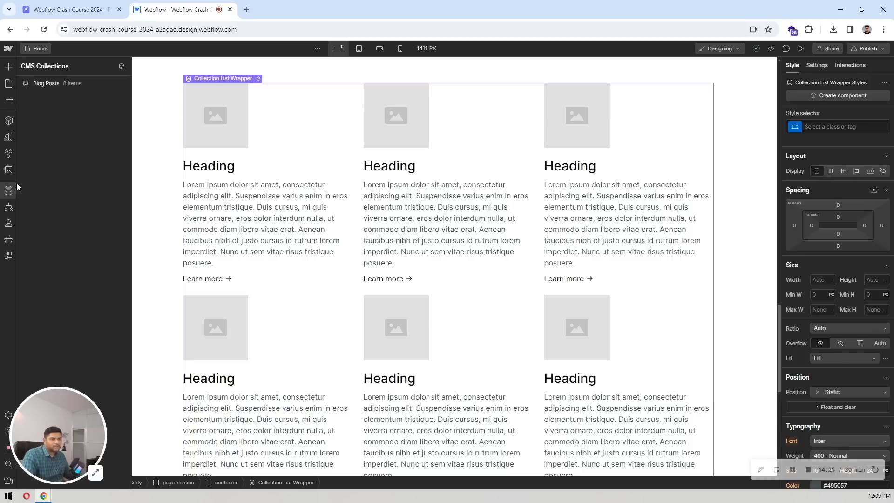
{"action": "left_click", "coordinate": [11, 191]}
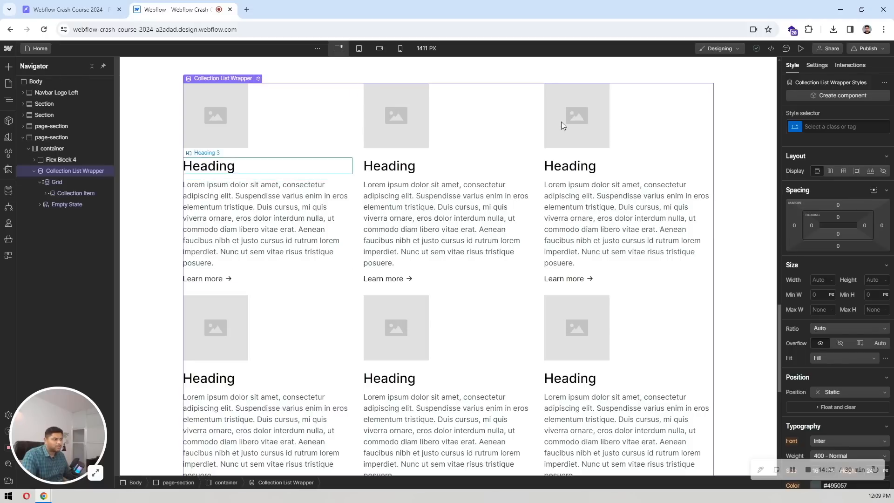
{"action": "scroll", "coordinate": [316, 277], "scroll_direction": "down", "scroll_amount": 2}
{"action": "scroll", "coordinate": [553, 248], "scroll_direction": "down", "scroll_amount": 6}
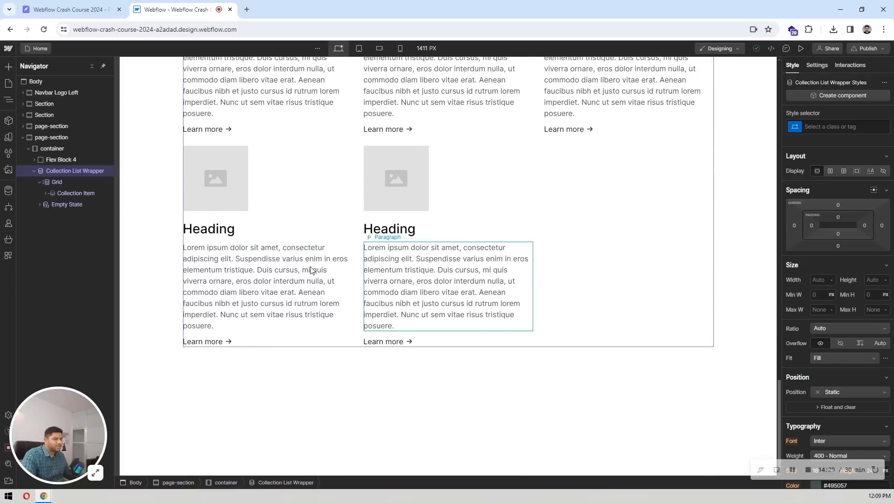
{"action": "scroll", "coordinate": [305, 263], "scroll_direction": "up", "scroll_amount": 3}
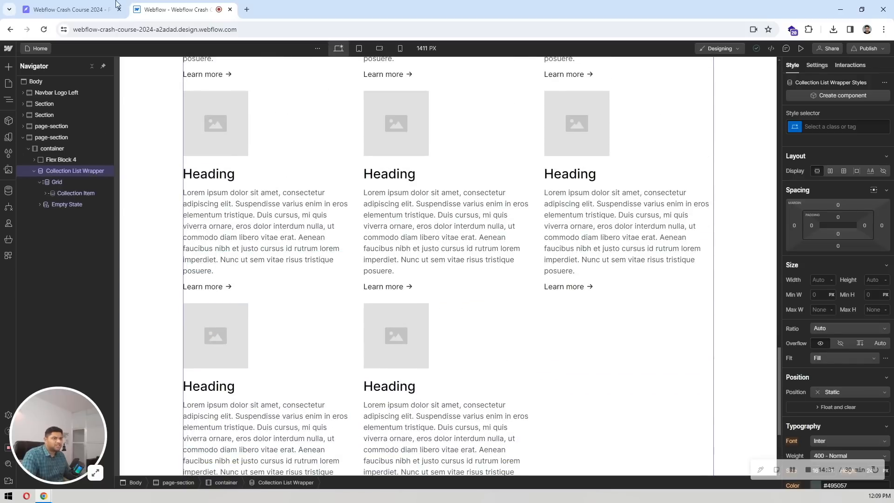
Check the news row in the Pixso design, then limit Webflow's collection list to show 3 items
{"action": "left_click", "coordinate": [92, 4]}
{"action": "scroll", "coordinate": [402, 219], "scroll_direction": "up", "scroll_amount": 2}
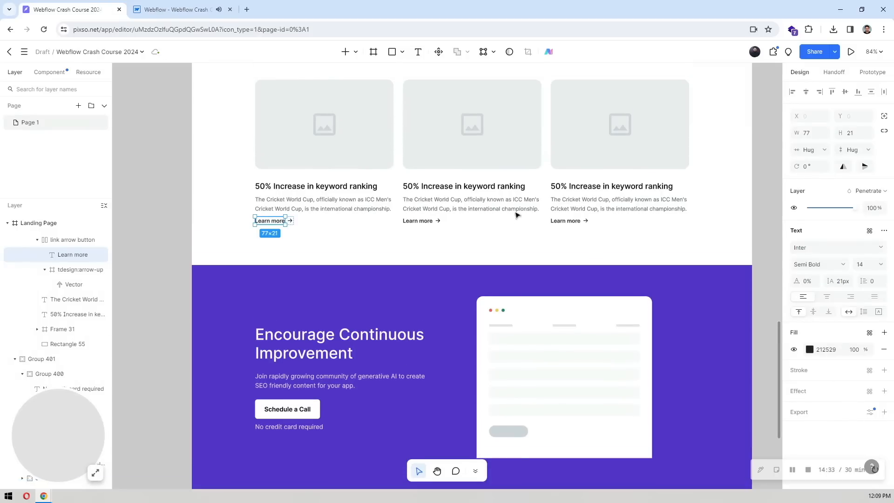
{"action": "left_click", "coordinate": [151, 5]}
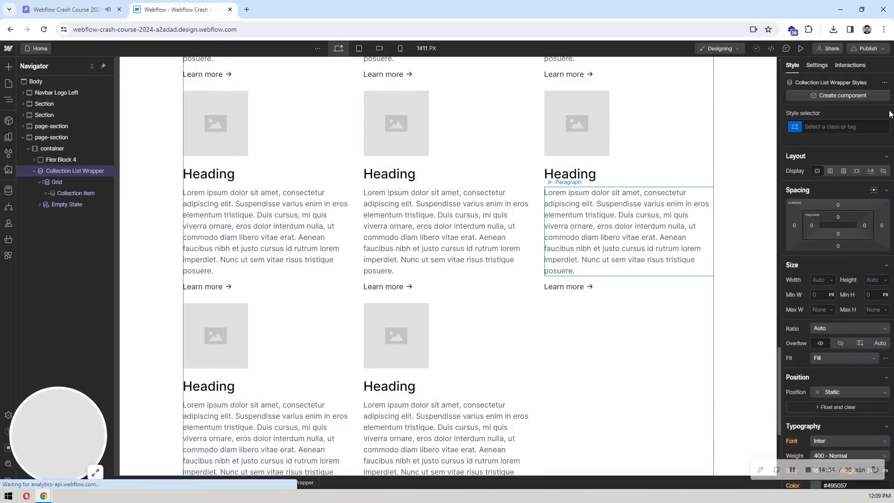
{"action": "left_click", "coordinate": [818, 65]}
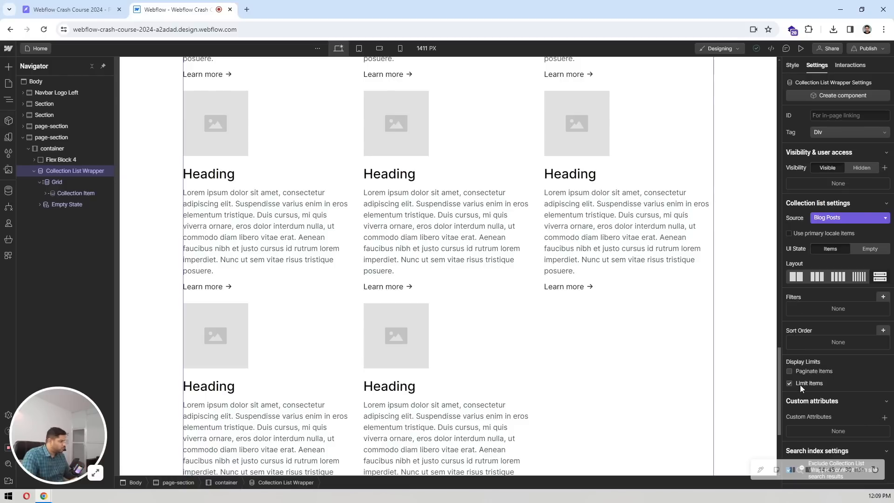
{"action": "left_click", "coordinate": [818, 398]}
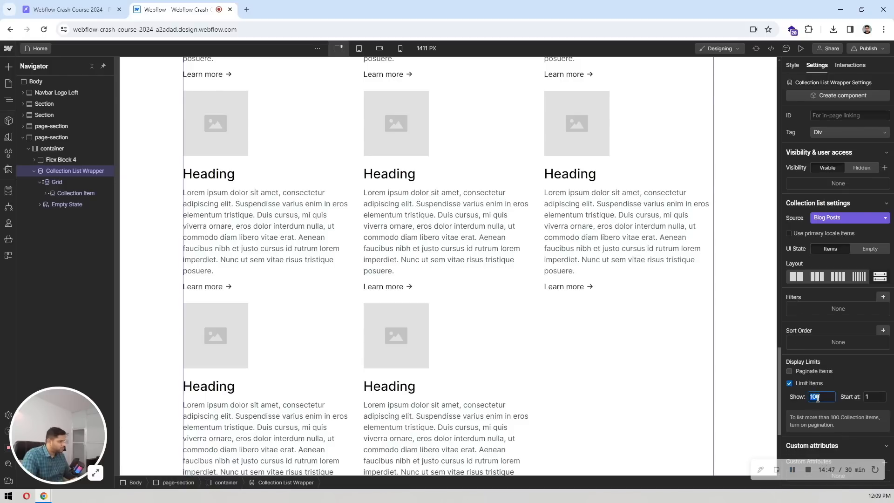
{"action": "type", "text": "3"}
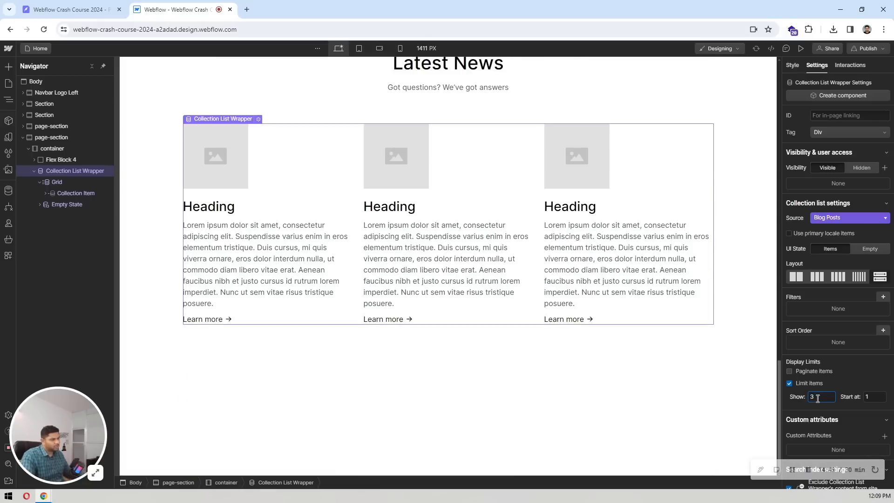
Bind the card image to the Thumbnail Image field of Blog Posts
{"action": "left_click", "coordinate": [221, 174]}
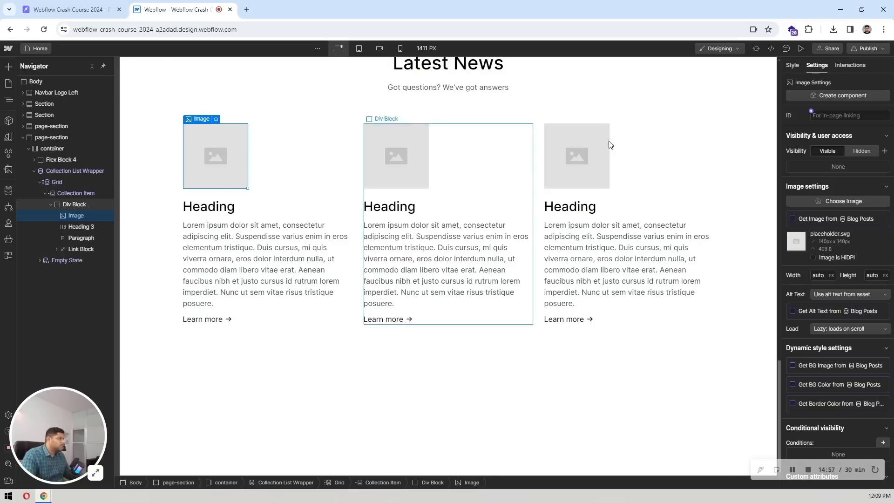
{"action": "left_click", "coordinate": [804, 216]}
{"action": "left_click", "coordinate": [803, 231]}
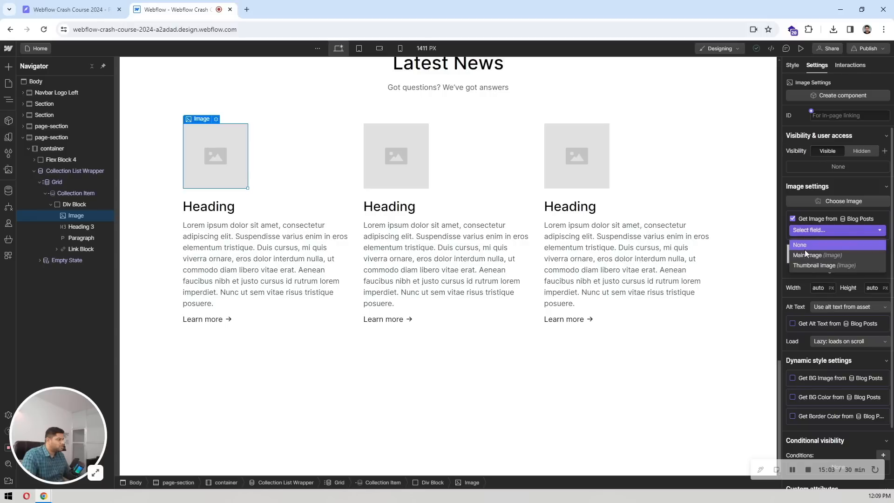
{"action": "left_click", "coordinate": [807, 266]}
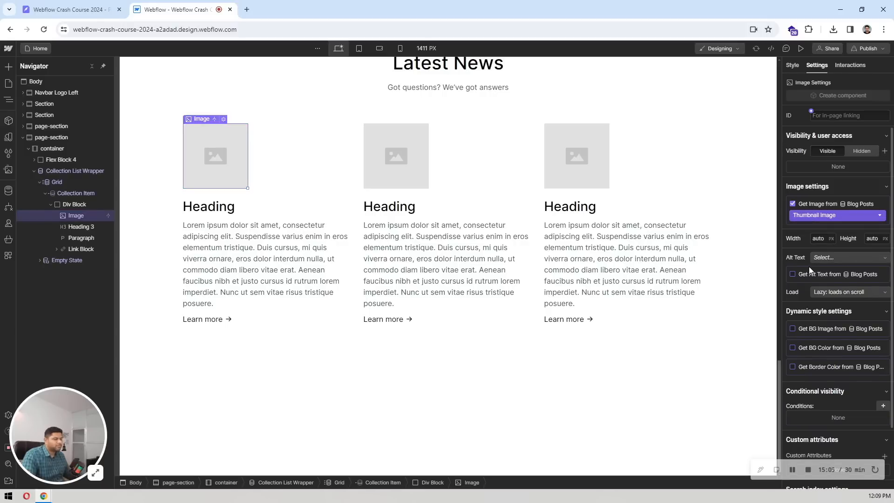
Bind the card's Heading 3 text to the Name field of Blog Posts
{"action": "left_click", "coordinate": [226, 213]}
{"action": "left_click", "coordinate": [809, 219]}
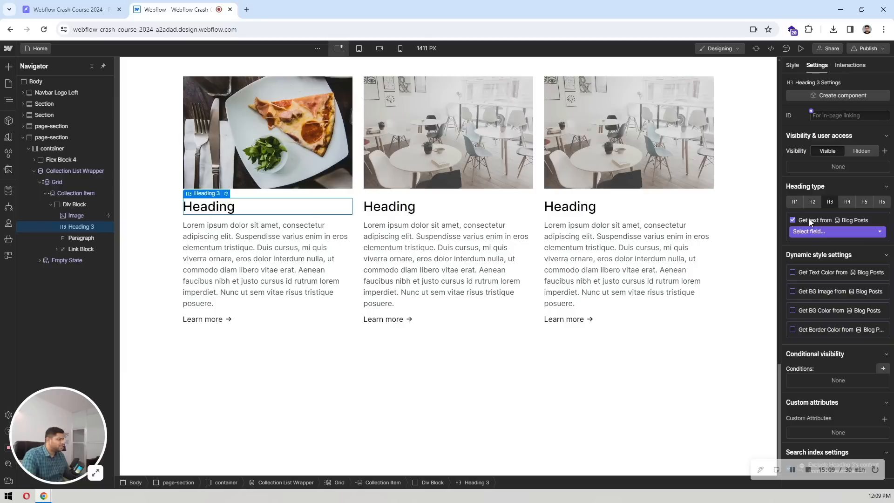
{"action": "left_click", "coordinate": [807, 231]}
{"action": "left_click", "coordinate": [804, 255]}
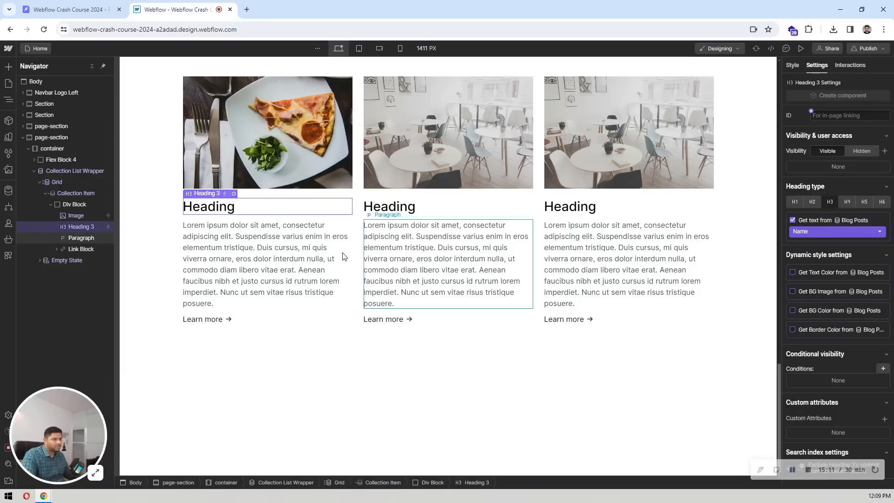
Bind the card's paragraph text to the Post Summary field of Blog Posts
{"action": "left_click", "coordinate": [286, 260]}
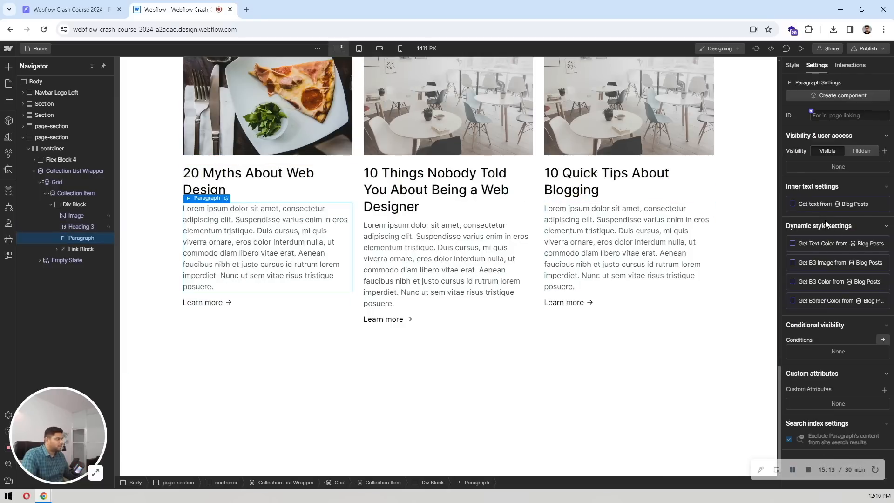
{"action": "left_click", "coordinate": [804, 204]}
{"action": "left_click", "coordinate": [806, 216]}
{"action": "left_click", "coordinate": [806, 250]}
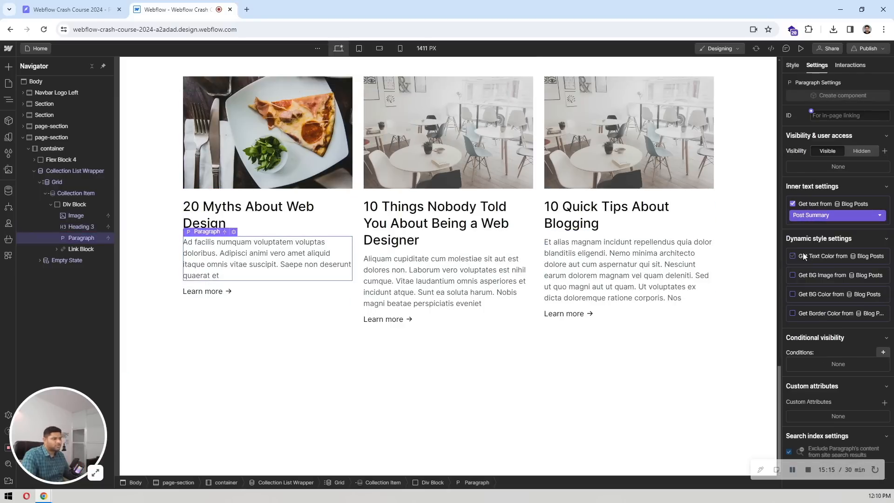
Link the card's Learn more link block to the Current Blog Post collection page
{"action": "left_click", "coordinate": [251, 292]}
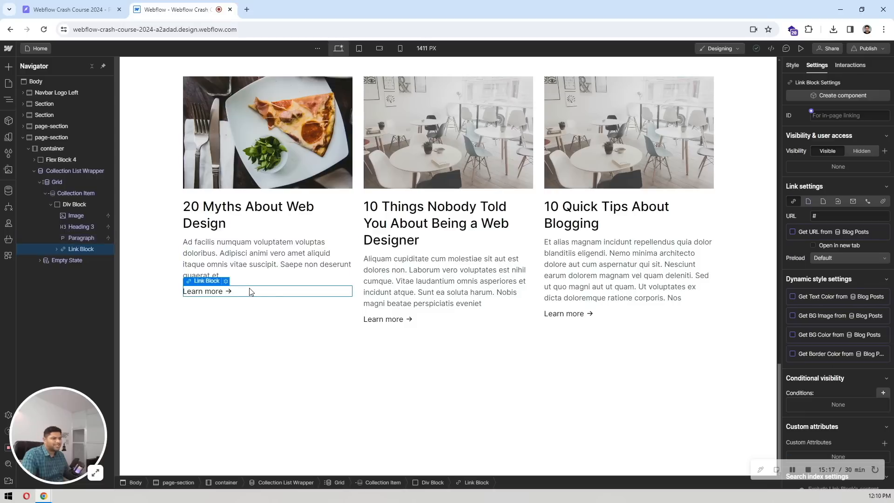
{"action": "left_click", "coordinate": [808, 202]}
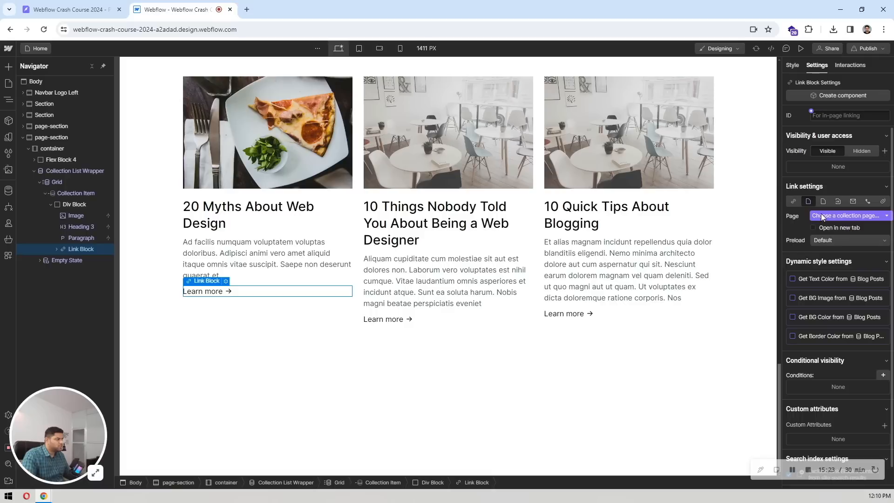
{"action": "left_click", "coordinate": [821, 214]}
{"action": "left_click", "coordinate": [829, 237]}
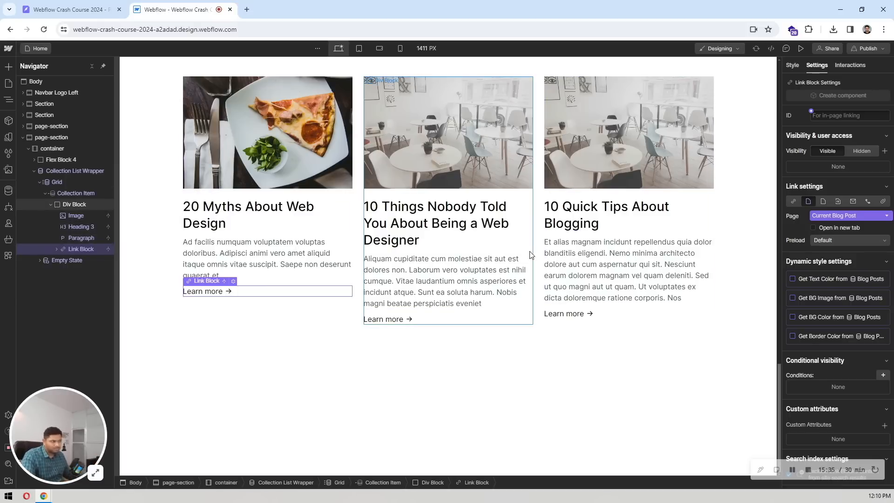
Review the Latest News cards and examine the sections that follow the news row in the Pixso design
{"action": "left_click", "coordinate": [469, 265]}
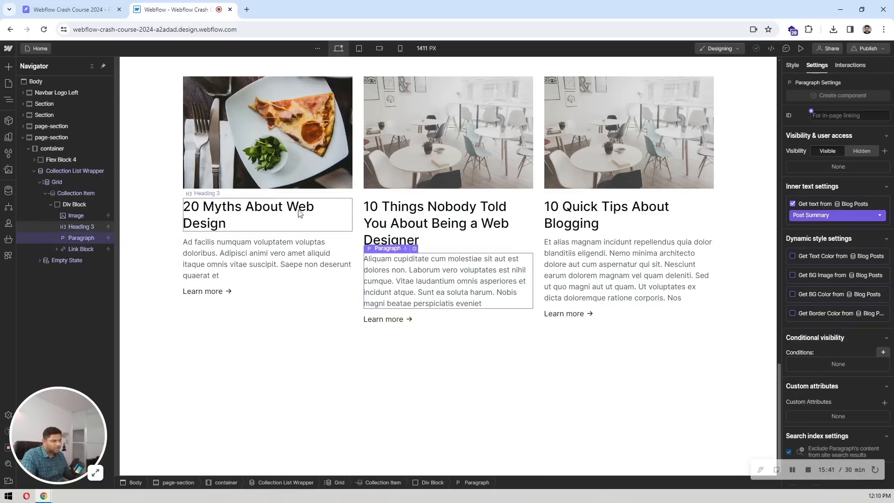
{"action": "scroll", "coordinate": [258, 248], "scroll_direction": "up", "scroll_amount": 3}
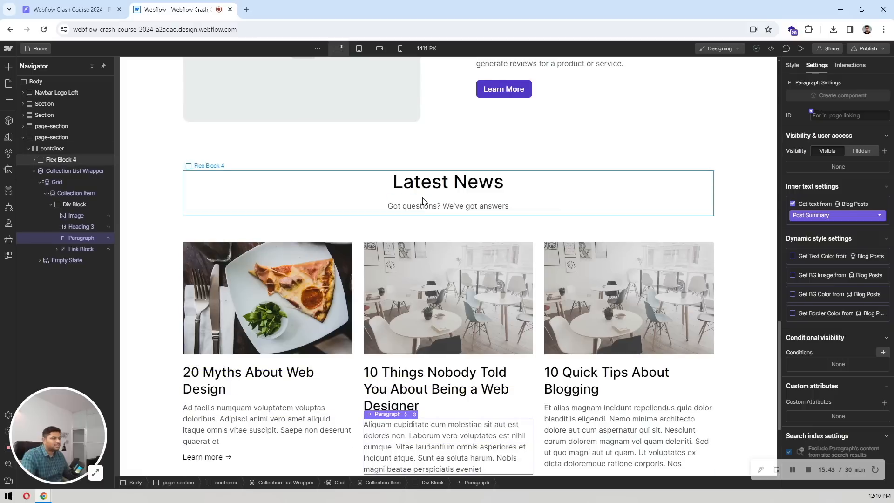
{"action": "left_click", "coordinate": [284, 229]}
{"action": "scroll", "coordinate": [311, 200], "scroll_direction": "down", "scroll_amount": 3}
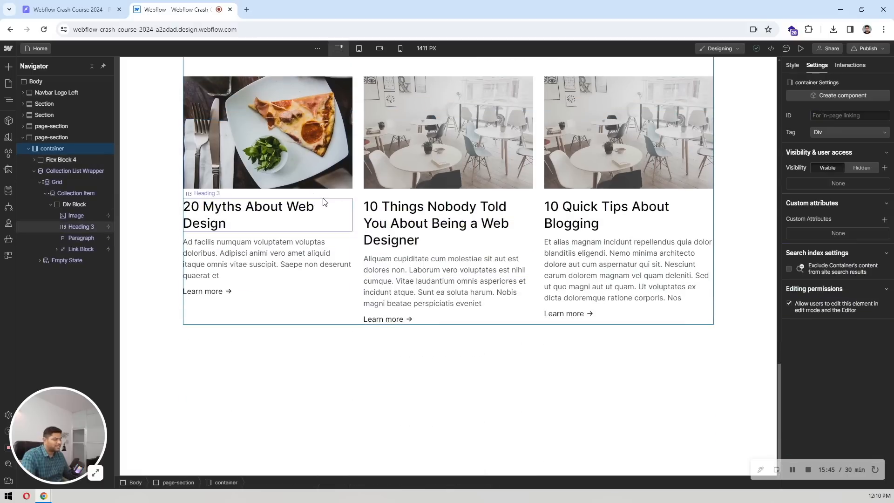
{"action": "left_click", "coordinate": [125, 8]}
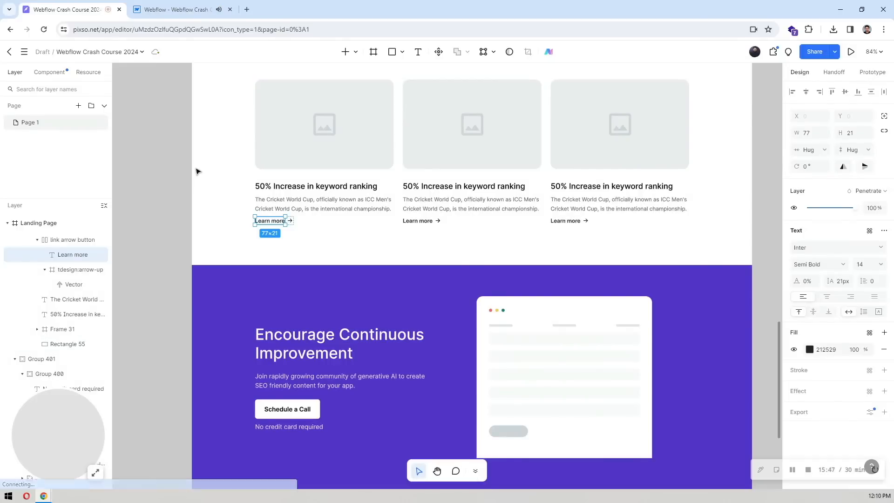
{"action": "scroll", "coordinate": [174, 154], "scroll_direction": "down", "scroll_amount": 3}
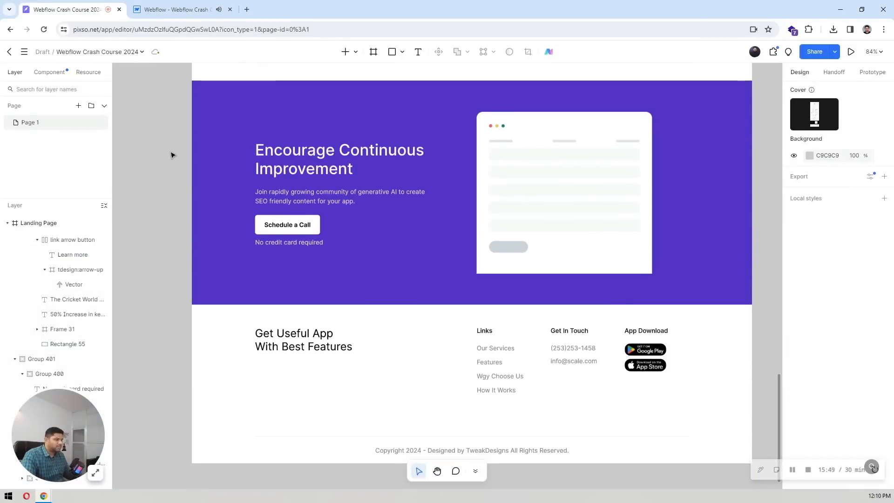
{"action": "left_click", "coordinate": [152, 4]}
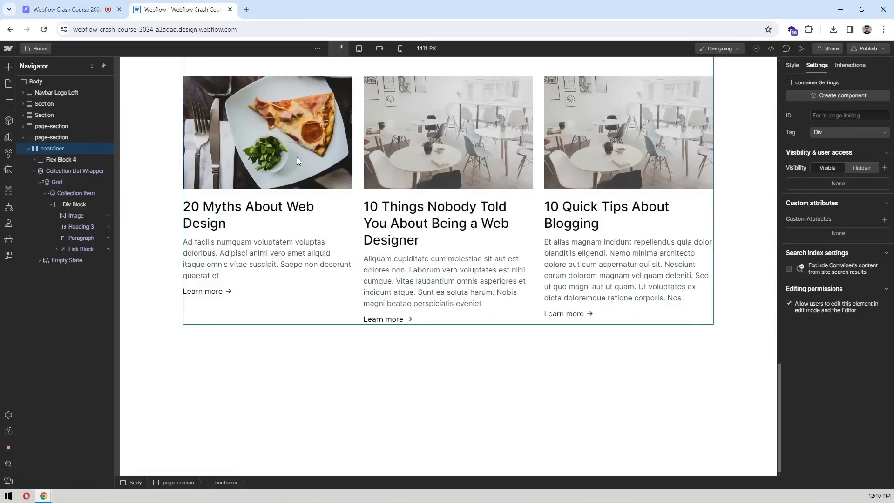
Add a new Section at the end of the Body in Webflow and place a Container inside it
{"action": "left_click", "coordinate": [51, 82]}
{"action": "key", "text": "ctrl+e"}
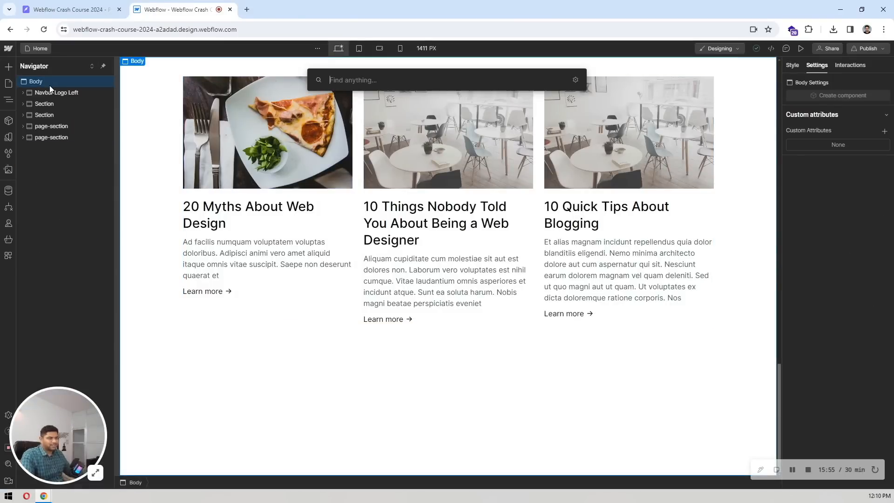
{"action": "type", "text": "sec"}
{"action": "key", "text": "Return"}
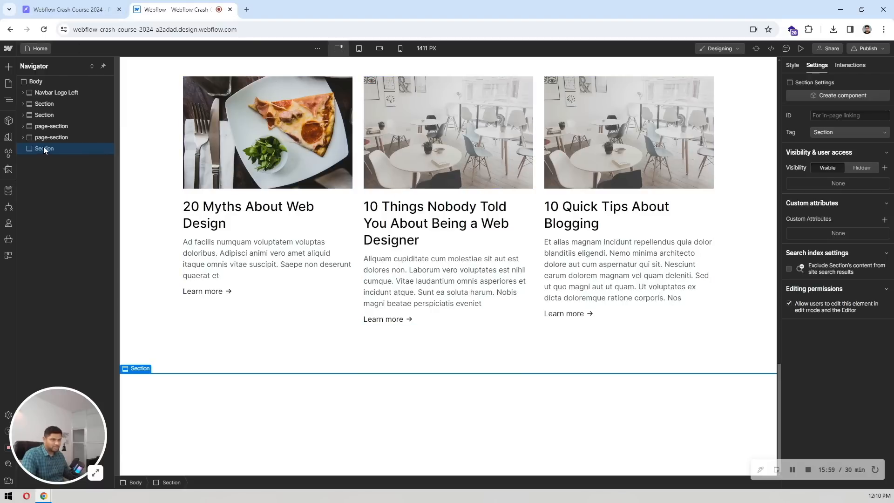
{"action": "key", "text": "ctrl+e"}
{"action": "type", "text": "conta"}
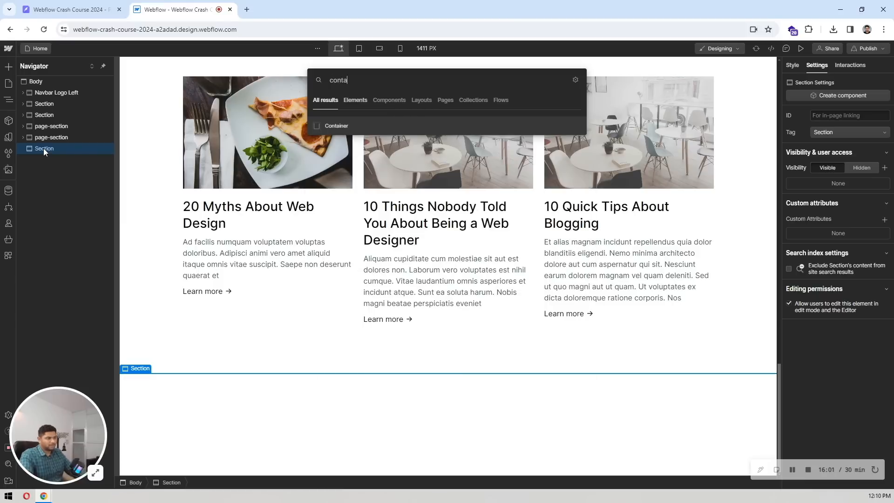
{"action": "key", "text": "Return"}
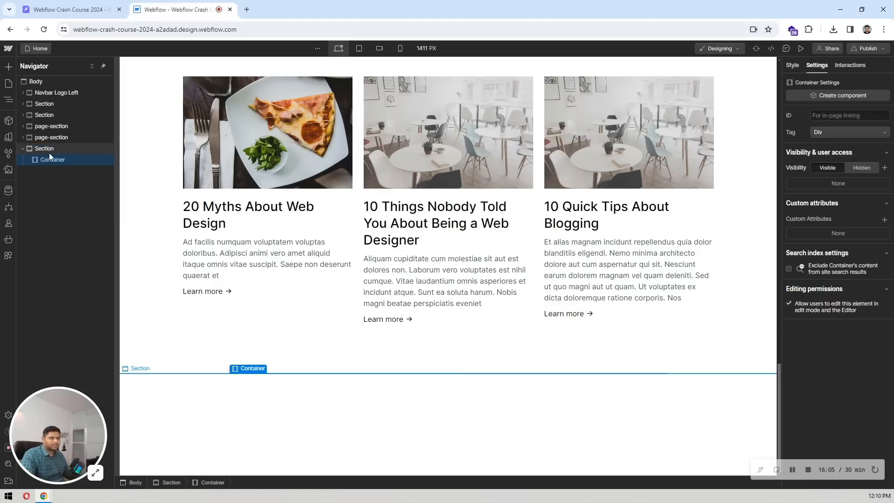
Give the new section at the end of the Body the brand color swatch as its background color
{"action": "left_click", "coordinate": [70, 9]}
{"action": "left_click", "coordinate": [180, 9]}
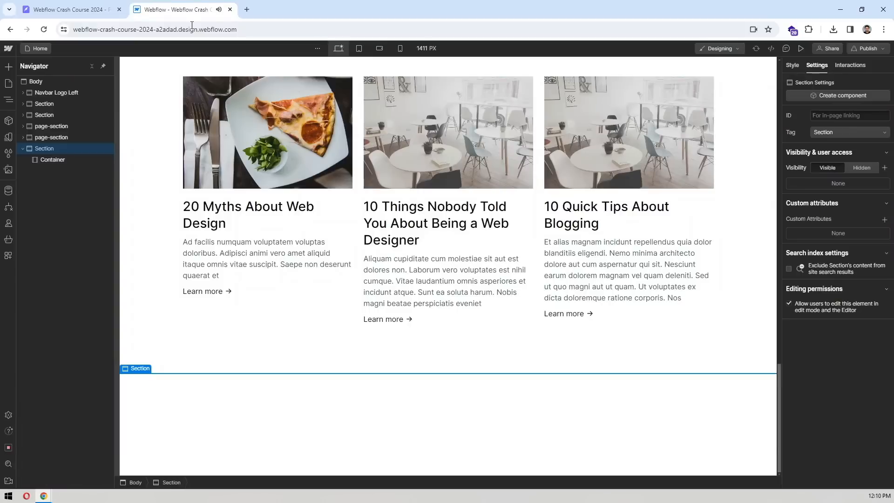
{"action": "left_click", "coordinate": [792, 65]}
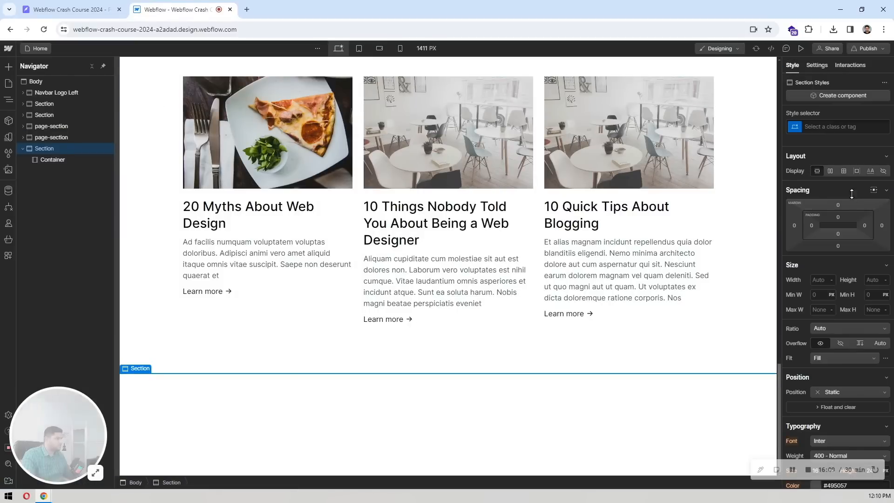
{"action": "scroll", "coordinate": [848, 191], "scroll_direction": "down", "scroll_amount": 10}
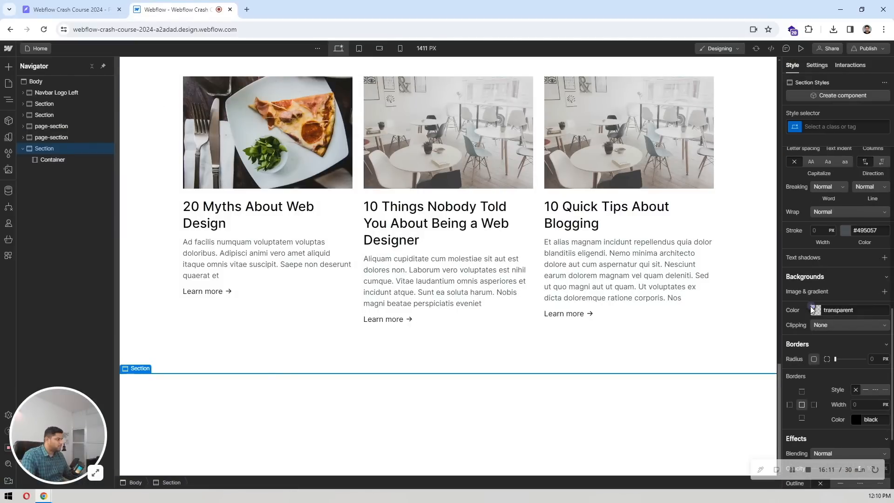
{"action": "left_click", "coordinate": [811, 309]}
{"action": "left_click", "coordinate": [823, 379]}
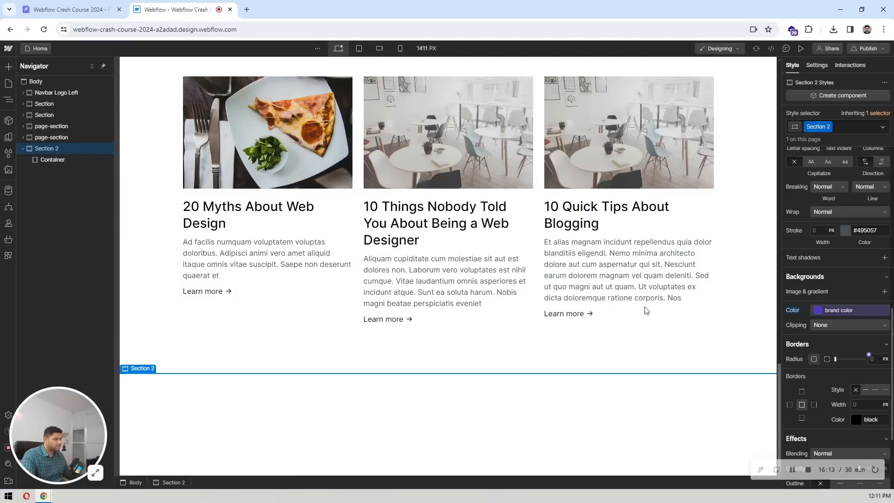
Check the call-to-action image's spacing in the Pixso design and set the new Webflow section's top and bottom padding to 80 px
{"action": "left_click", "coordinate": [70, 9]}
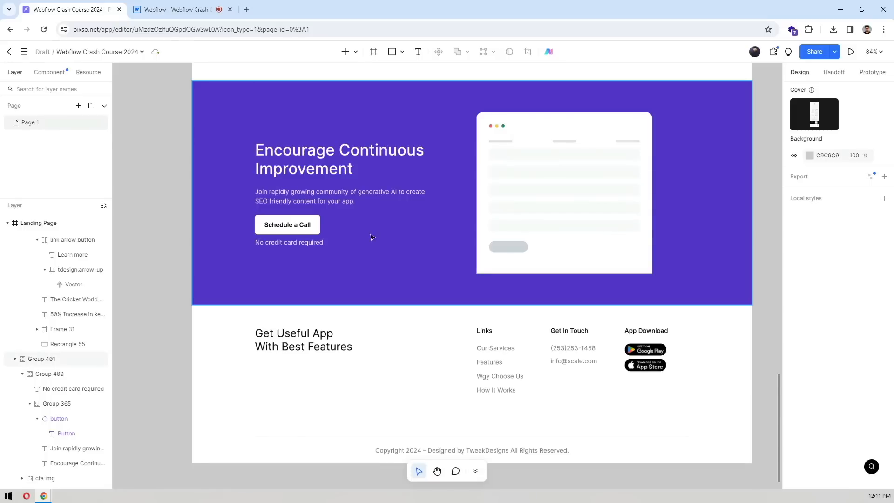
{"action": "left_click", "coordinate": [535, 129]}
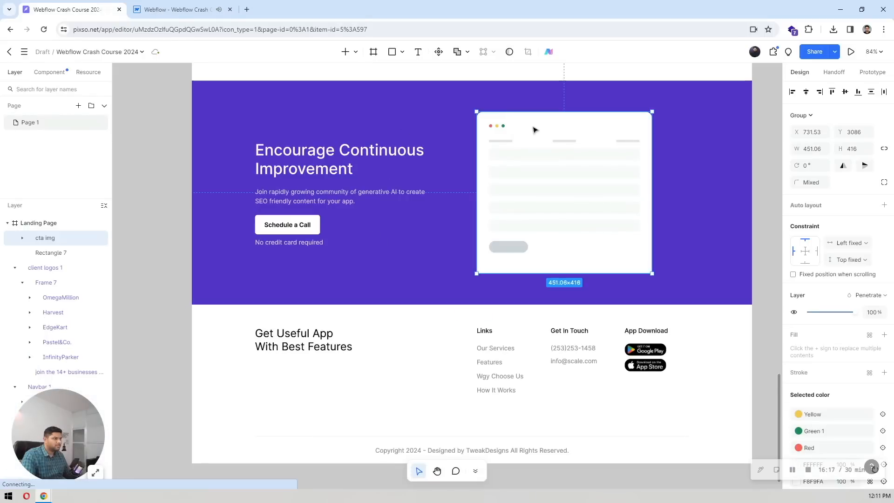
{"action": "key", "text": "alt"}
{"action": "left_click", "coordinate": [182, 9]}
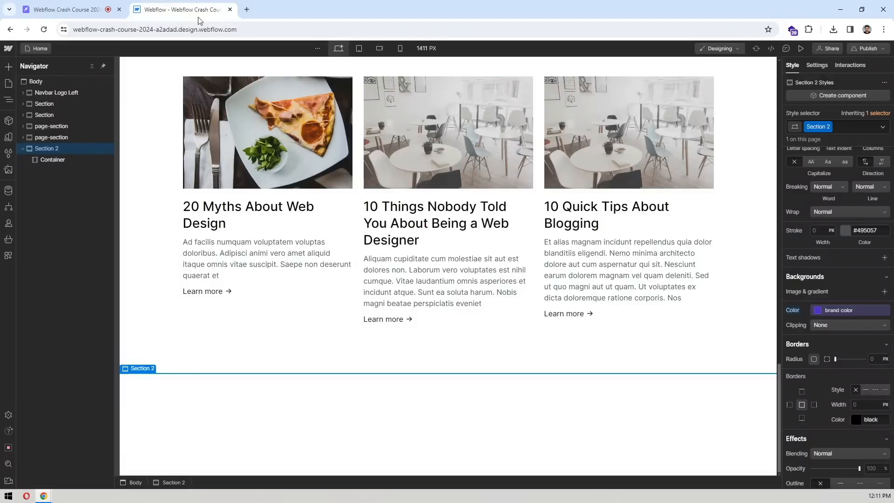
{"action": "scroll", "coordinate": [836, 258], "scroll_direction": "up", "scroll_amount": 2}
{"action": "scroll", "coordinate": [840, 217], "scroll_direction": "up", "scroll_amount": 2}
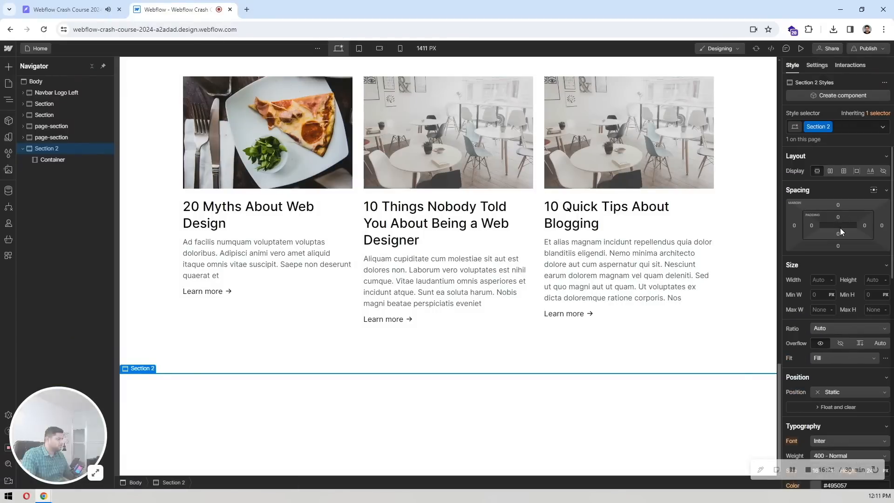
{"action": "left_click", "coordinate": [839, 216]}
{"action": "type", "text": "80"}
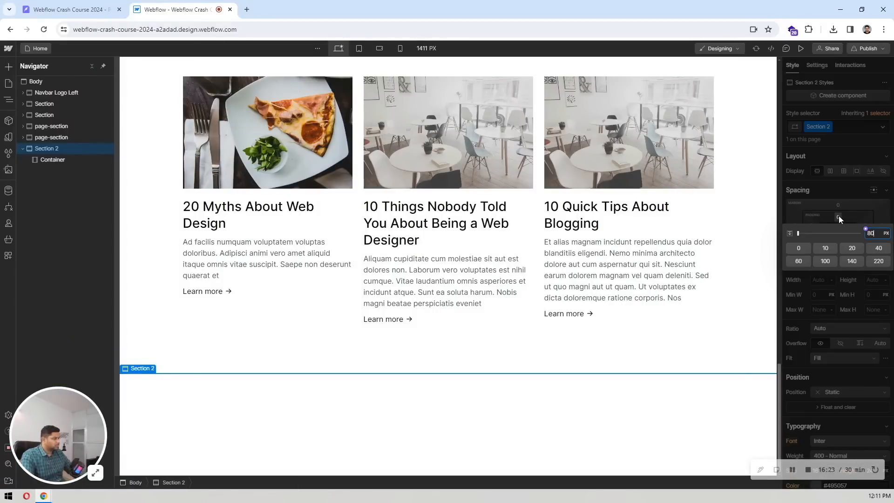
{"action": "key", "text": "Return"}
{"action": "left_click", "coordinate": [837, 234]}
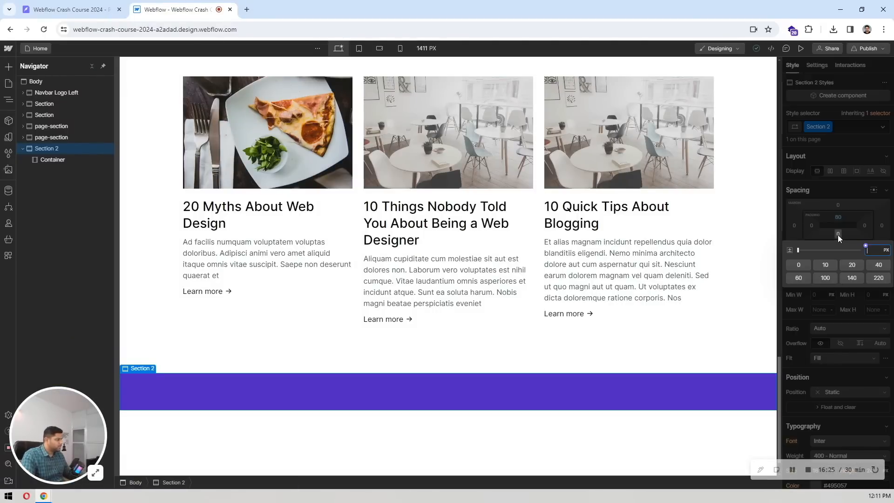
{"action": "type", "text": "80"}
{"action": "key", "text": "Return"}
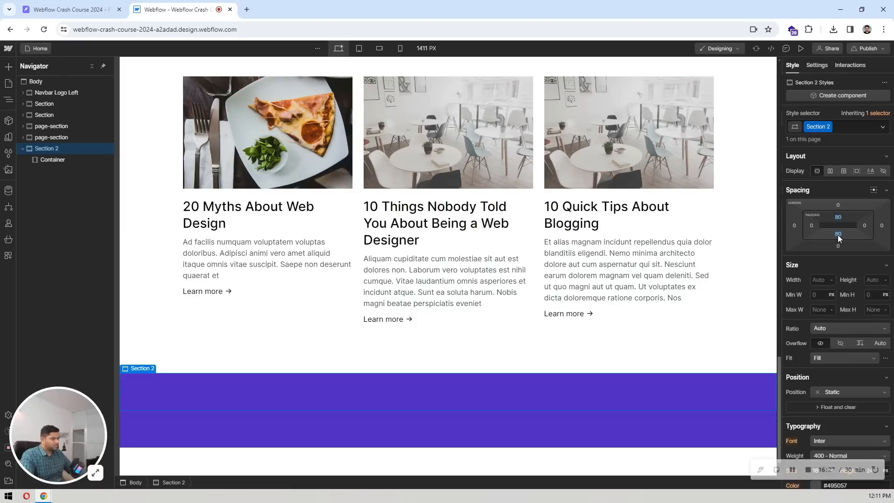
Apply the existing container class to the Container inside the purple section
{"action": "left_click", "coordinate": [74, 159]}
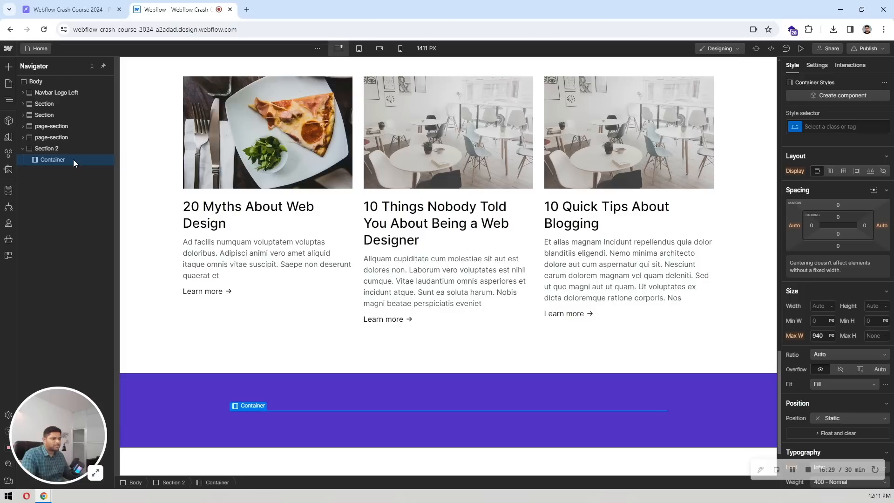
{"action": "left_click", "coordinate": [830, 127]}
{"action": "type", "text": "conta"}
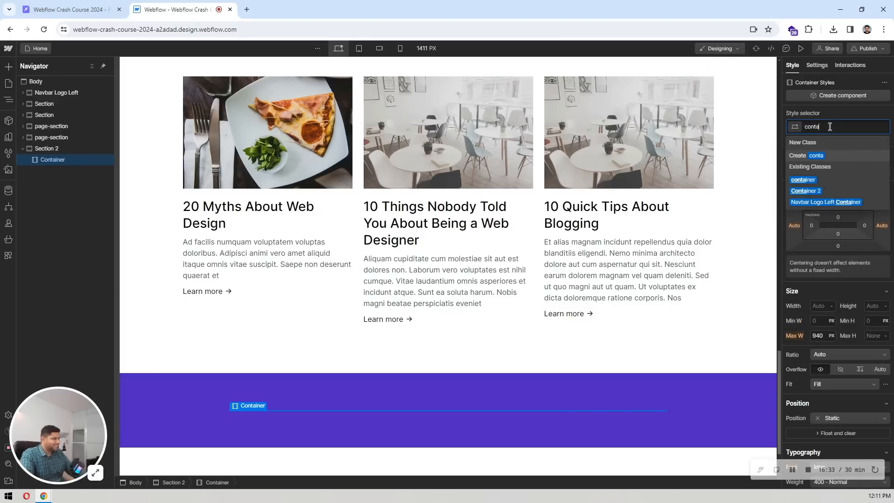
{"action": "left_click", "coordinate": [799, 182]}
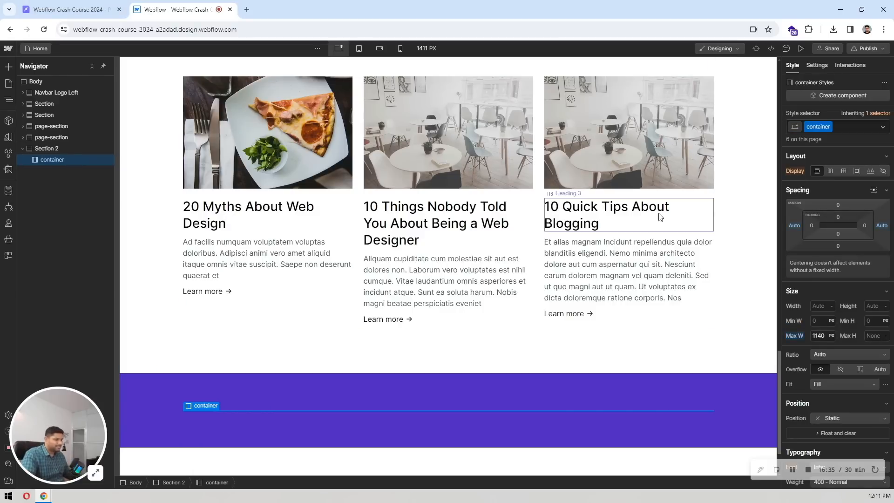
Compare with the Pixso call-to-action layout, then add a Grid with two columns and one row inside the Webflow section's container
{"action": "left_click", "coordinate": [71, 7]}
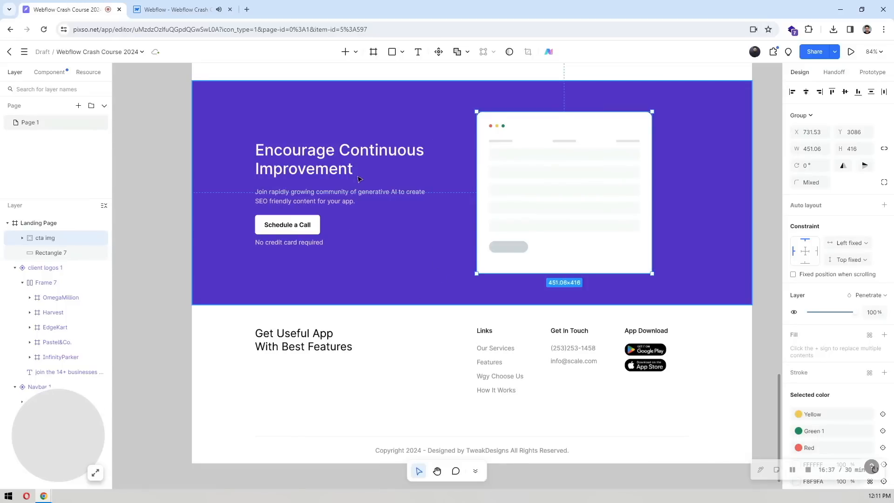
{"action": "left_click", "coordinate": [190, 5]}
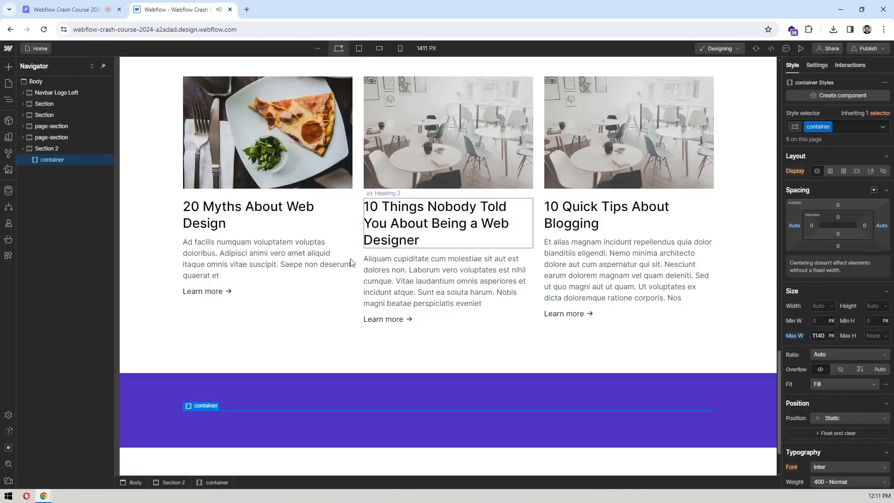
{"action": "key", "text": "ctrl+e"}
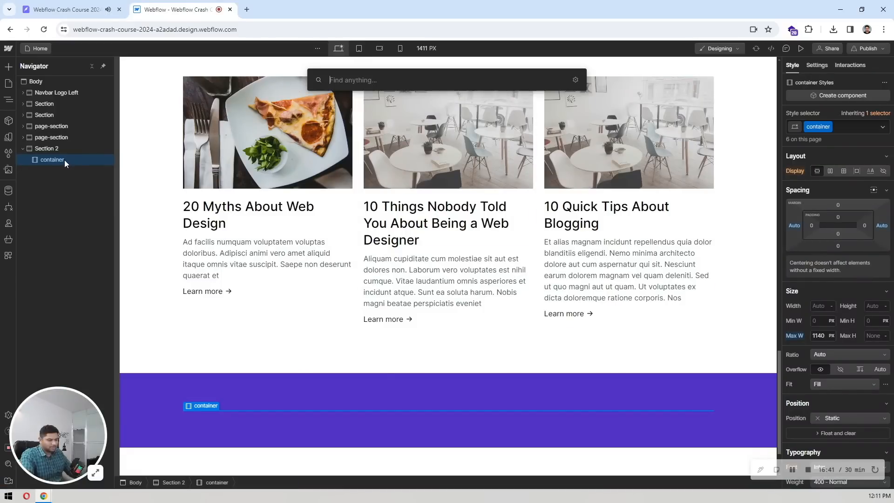
{"action": "type", "text": "grid"}
{"action": "key", "text": "Return"}
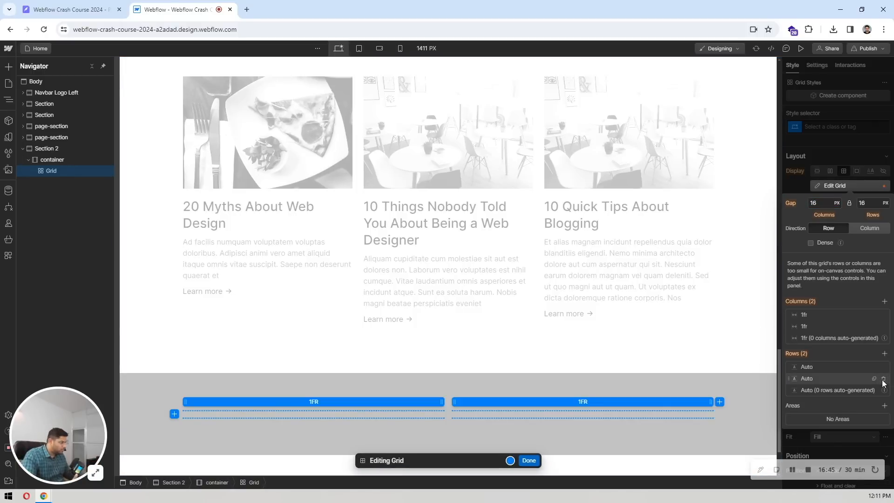
{"action": "left_click", "coordinate": [883, 380]}
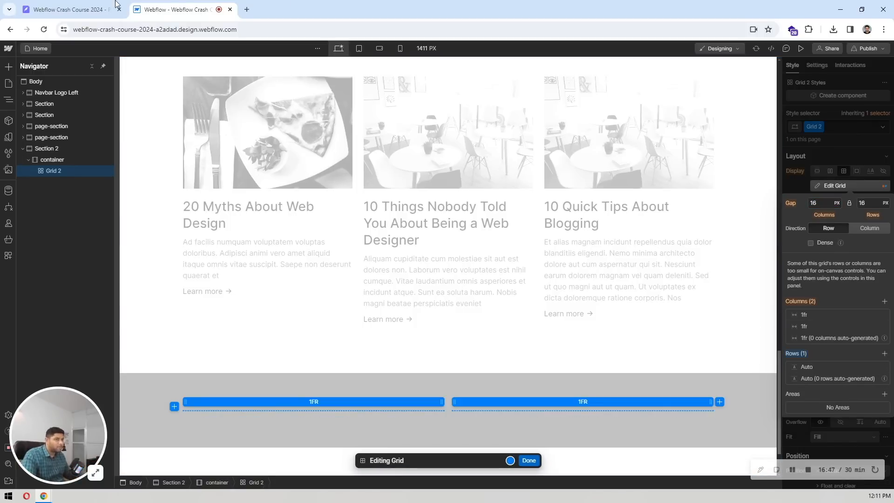
Measure the gap between the text group and the image in Pixso, and set the Webflow grid's column gap to 120 px
{"action": "left_click", "coordinate": [93, 9]}
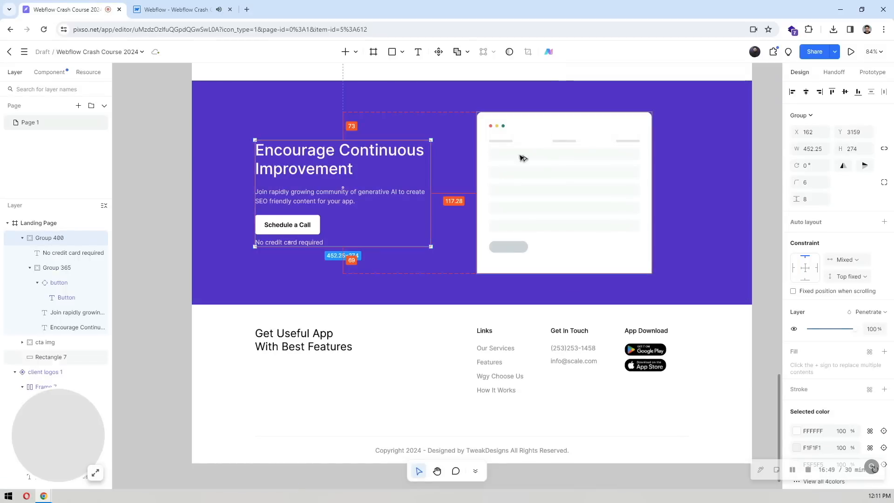
{"action": "left_click", "coordinate": [177, 9]}
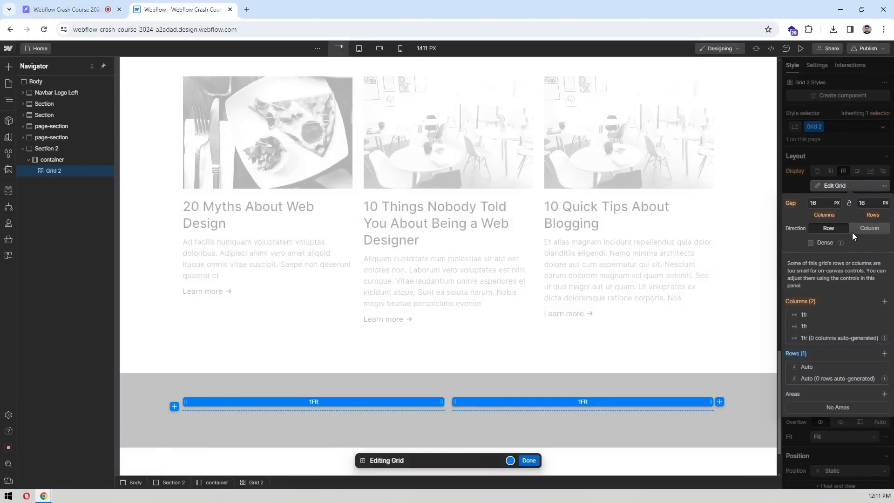
{"action": "left_click", "coordinate": [821, 203]}
{"action": "type", "text": "120"}
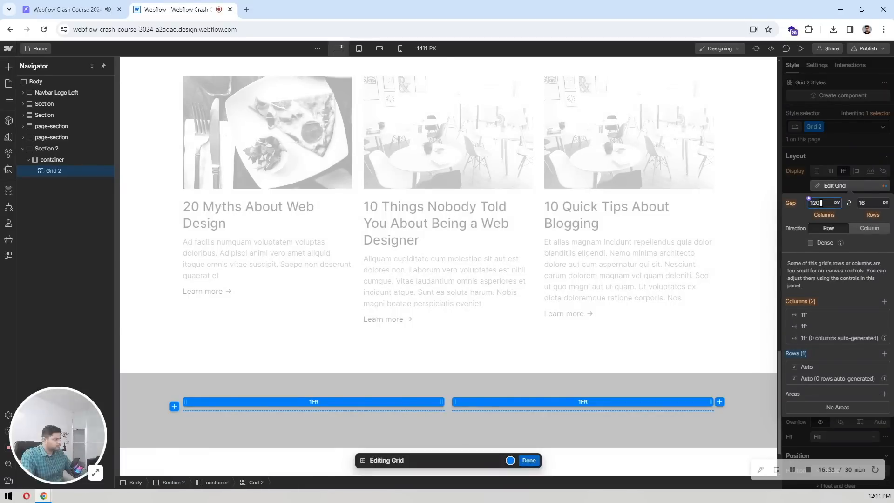
{"action": "left_click", "coordinate": [529, 461]}
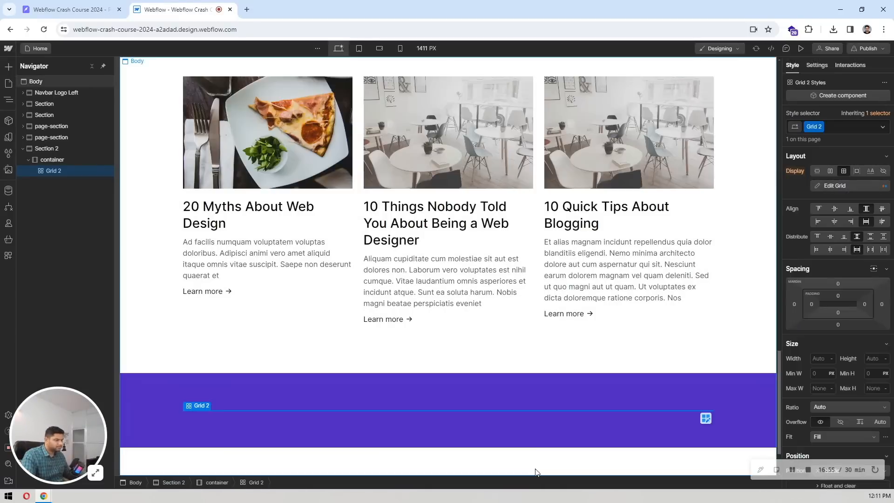
Add a Div Block to the call-to-action grid and duplicate it to fill both columns
{"action": "scroll", "coordinate": [314, 379], "scroll_direction": "down", "scroll_amount": 2}
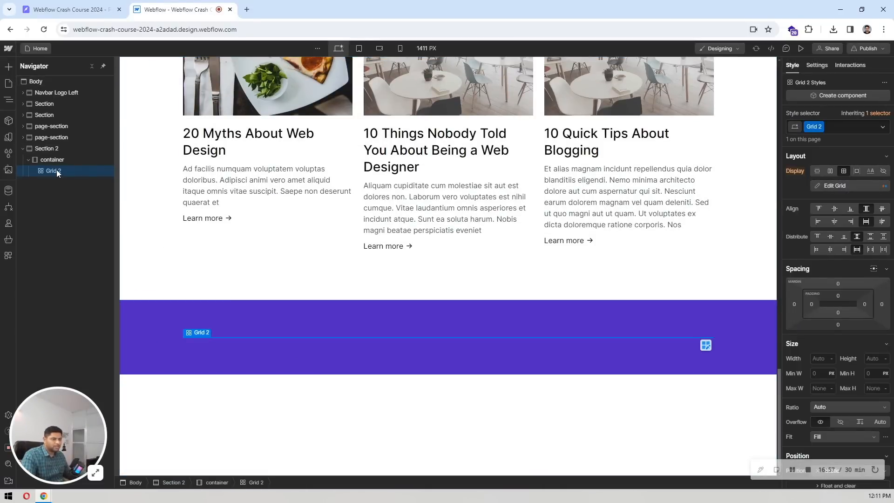
{"action": "key", "text": "ctrl+e"}
{"action": "type", "text": "div"}
{"action": "key", "text": "Return"}
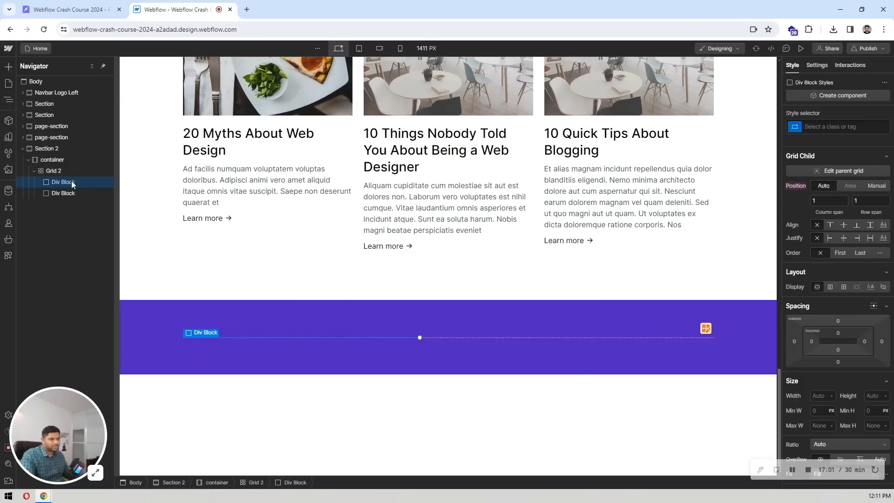
{"action": "key", "text": "ctrl+c"}
{"action": "key", "text": "ctrl+v"}
Add an H1 Heading and a Paragraph inside the grid's first Div Block
{"action": "left_click", "coordinate": [68, 181]}
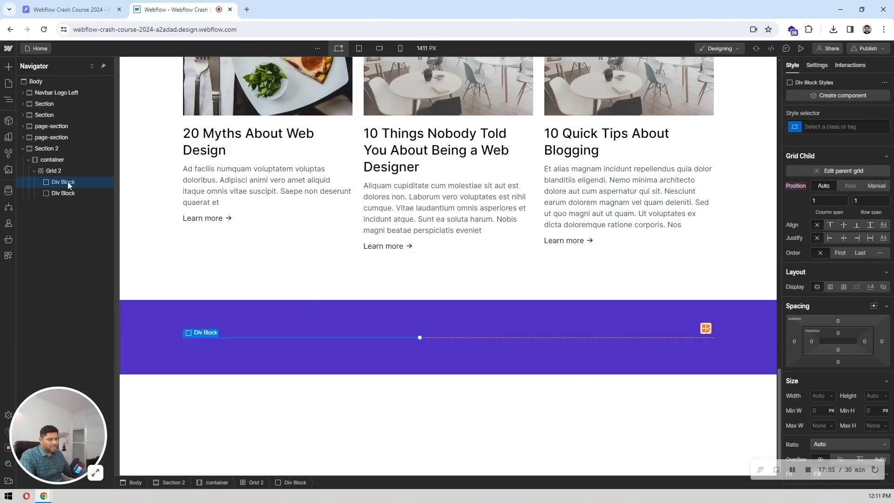
{"action": "key", "text": "ctrl+e"}
{"action": "type", "text": "heading"}
{"action": "key", "text": "Return"}
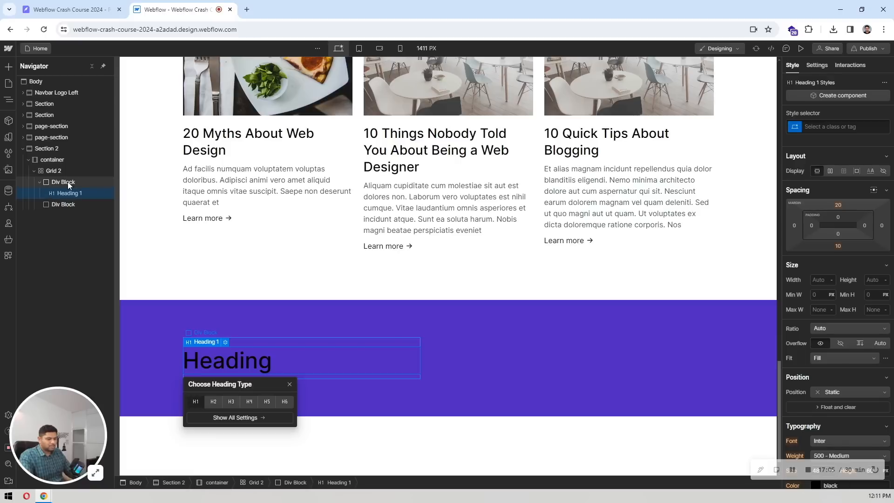
{"action": "key", "text": "ctrl+e"}
{"action": "type", "text": "paragraph"}
{"action": "key", "text": "Return"}
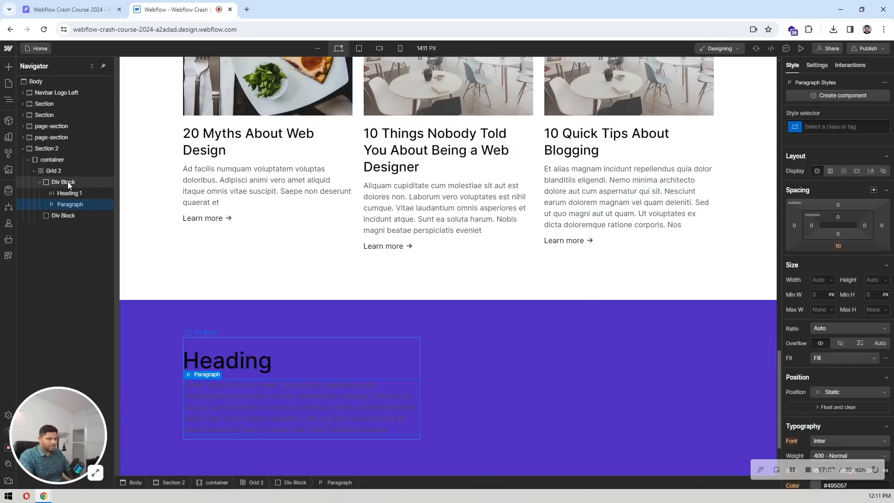
Add a Button below the paragraph in the first Div Block
{"action": "key", "text": "ctrl+e"}
{"action": "type", "text": "butt"}
{"action": "key", "text": "Return"}
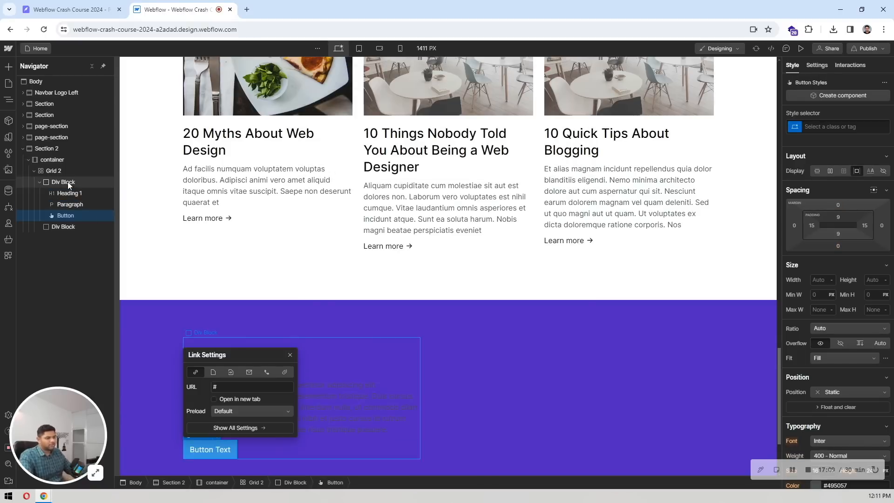
{"action": "scroll", "coordinate": [329, 223], "scroll_direction": "down", "scroll_amount": 3}
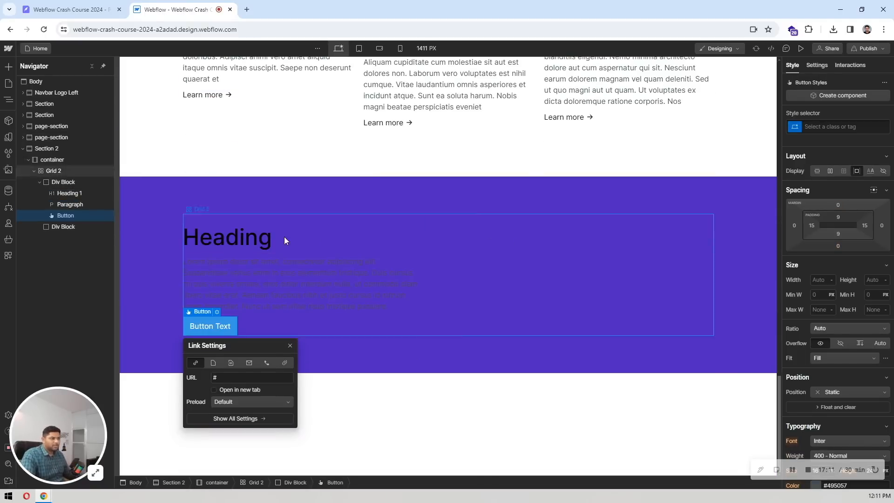
Add an Image to the grid's second Div Block and use the cta img.png asset as its source
{"action": "left_click", "coordinate": [80, 230]}
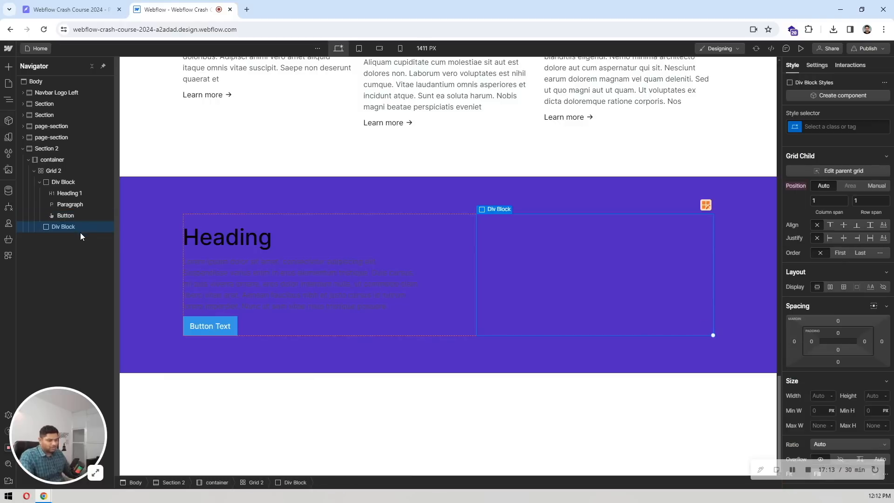
{"action": "key", "text": "ctrl+e"}
{"action": "type", "text": "ima"}
{"action": "key", "text": "Return"}
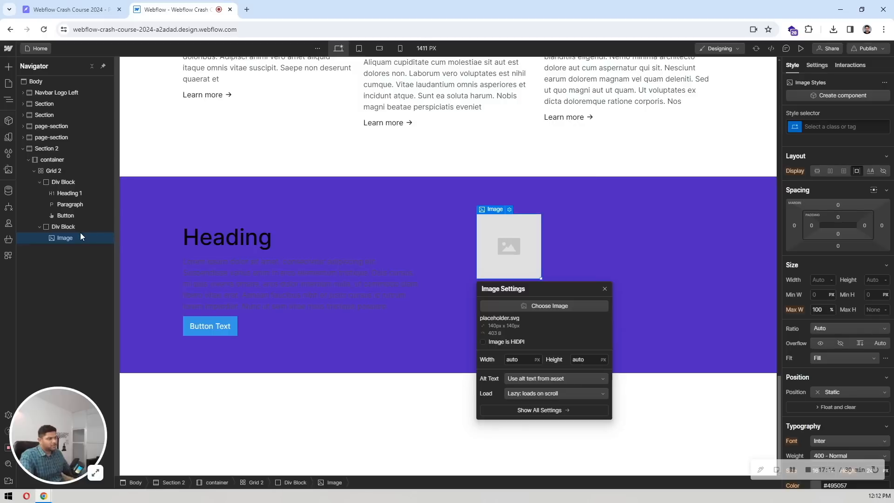
{"action": "left_click", "coordinate": [512, 306]}
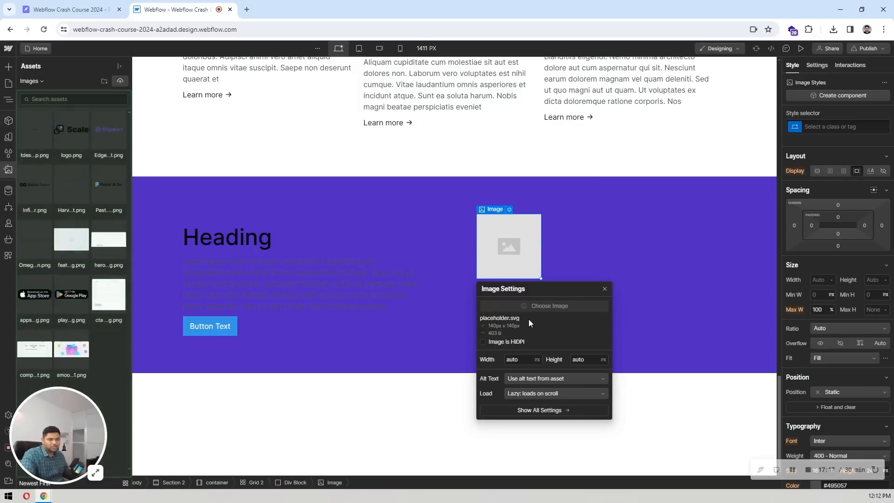
{"action": "left_click", "coordinate": [114, 293]}
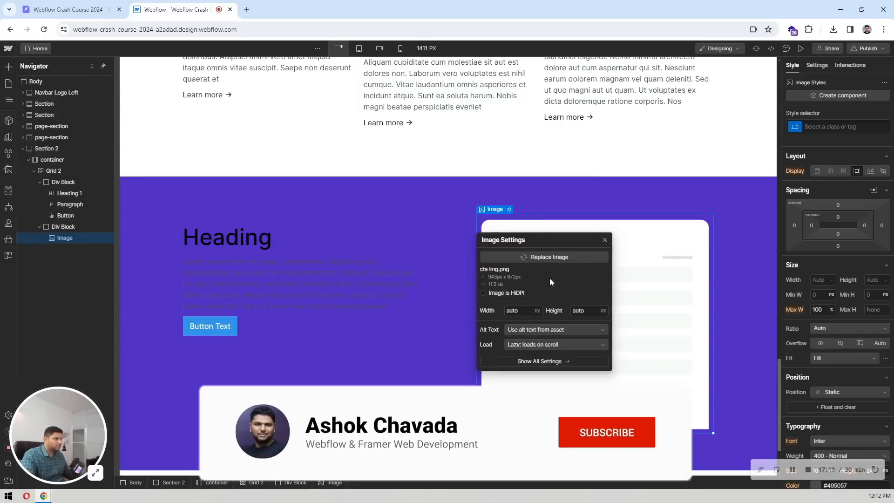
{"action": "left_click", "coordinate": [361, 182]}
{"action": "scroll", "coordinate": [361, 182], "scroll_direction": "down", "scroll_amount": 2}
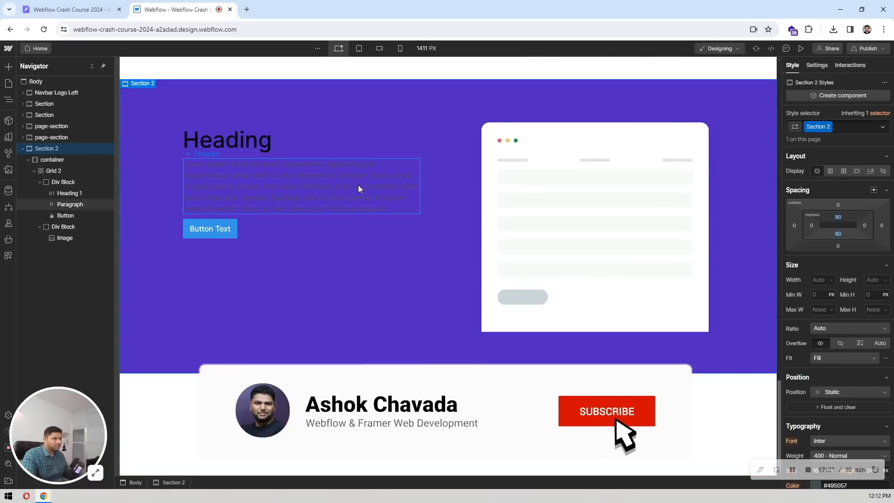
Centre the grid's first Div Block vertically and replace its heading text with the design's "Encourage Continuous Improvement"
{"action": "left_click", "coordinate": [367, 247]}
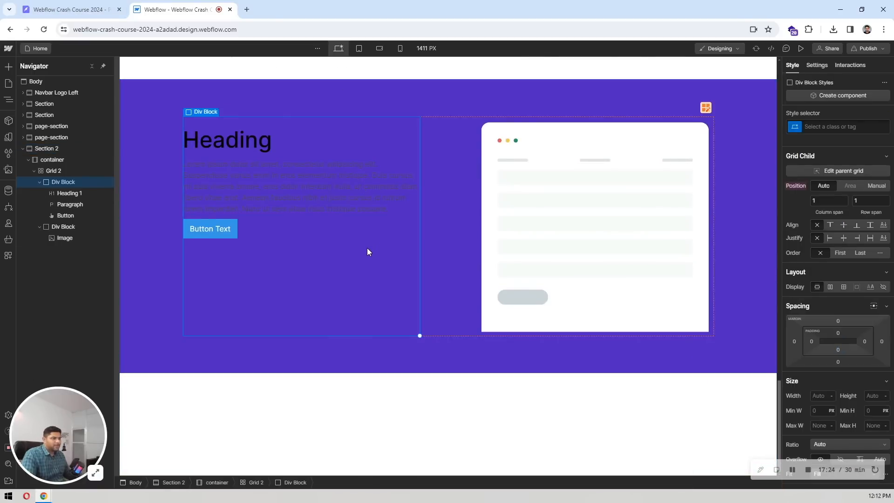
{"action": "left_click", "coordinate": [843, 224]}
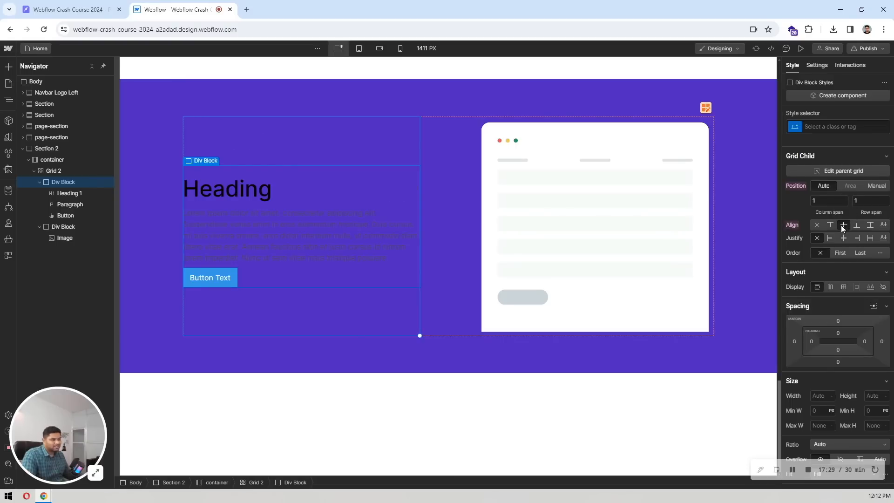
{"action": "left_click", "coordinate": [244, 199]}
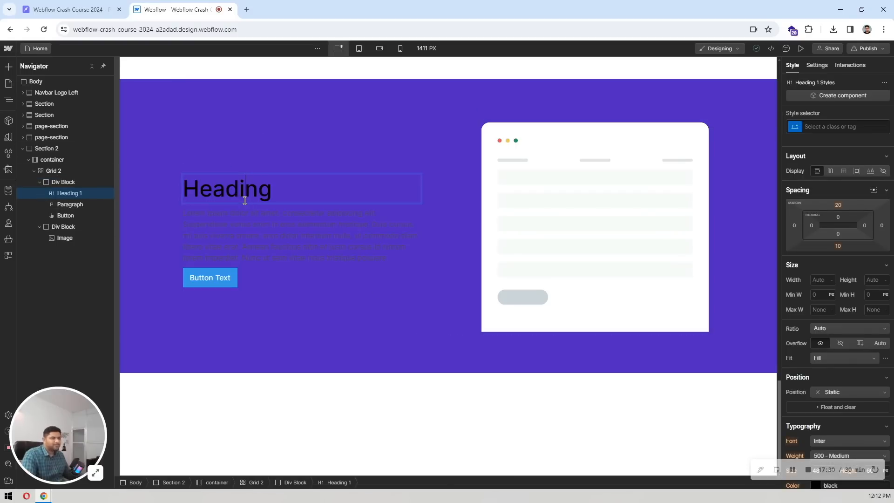
{"action": "left_click", "coordinate": [99, 8]}
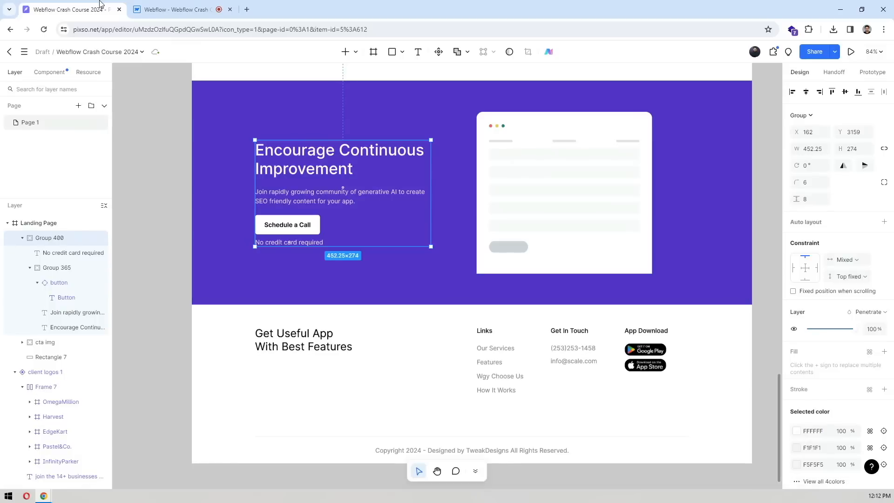
{"action": "double_click", "coordinate": [307, 156]}
{"action": "double_click", "coordinate": [305, 154]}
{"action": "key", "text": "ctrl+Tab"}
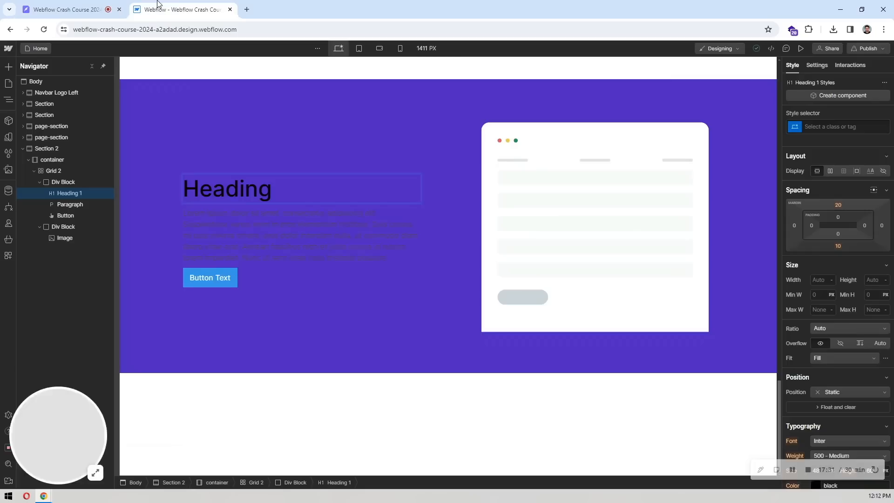
{"action": "double_click", "coordinate": [232, 188]}
{"action": "key", "text": "ctrl+v"}
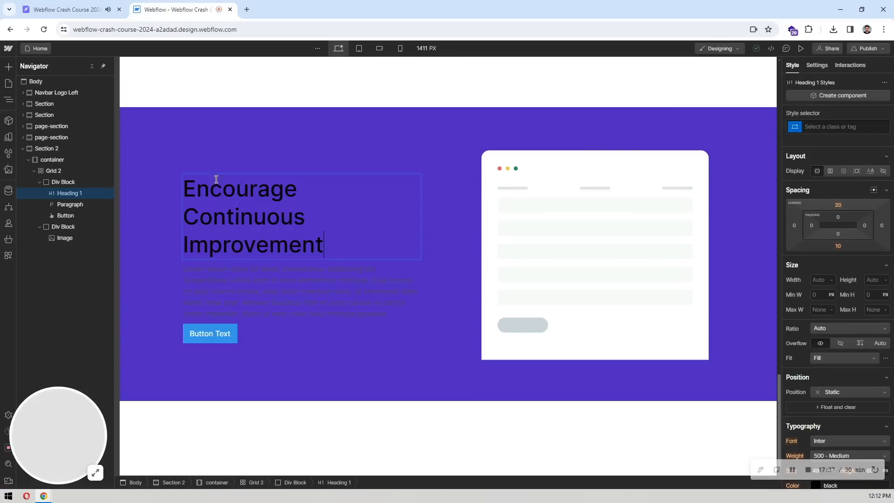
Replace the placeholder paragraph with the Pixso design's text "Join rapidly growing community of generative AI to create SEO friendly content for your app."
{"action": "key", "text": "ctrl+Tab"}
{"action": "left_click", "coordinate": [296, 196]}
{"action": "double_click", "coordinate": [296, 196]}
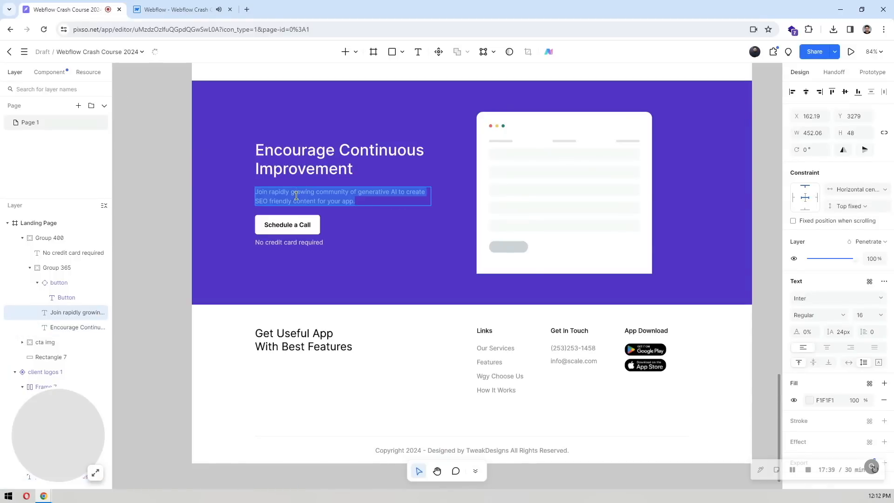
{"action": "key", "text": "ctrl+c"}
{"action": "key", "text": "ctrl+Tab"}
{"action": "double_click", "coordinate": [274, 284]}
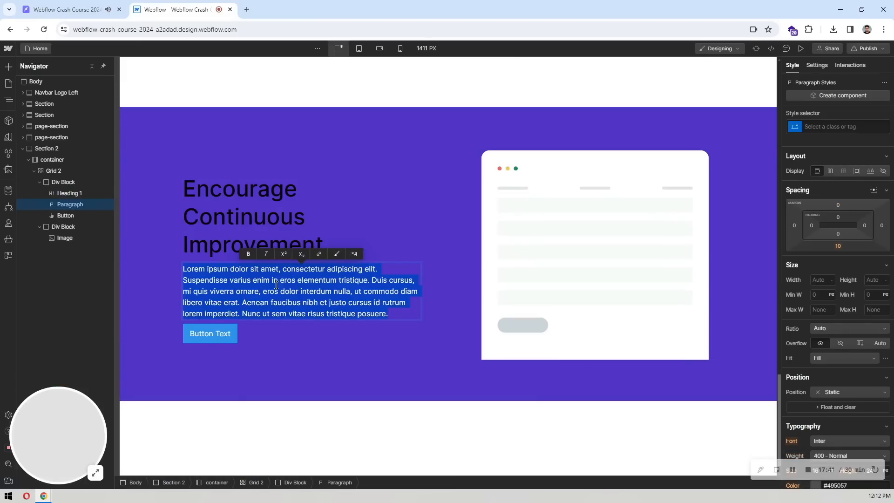
{"action": "key", "text": "ctrl+v"}
Replace the call-to-action button's label with "Schedule a Call" copied from the Pixso design
{"action": "left_click", "coordinate": [93, 10]}
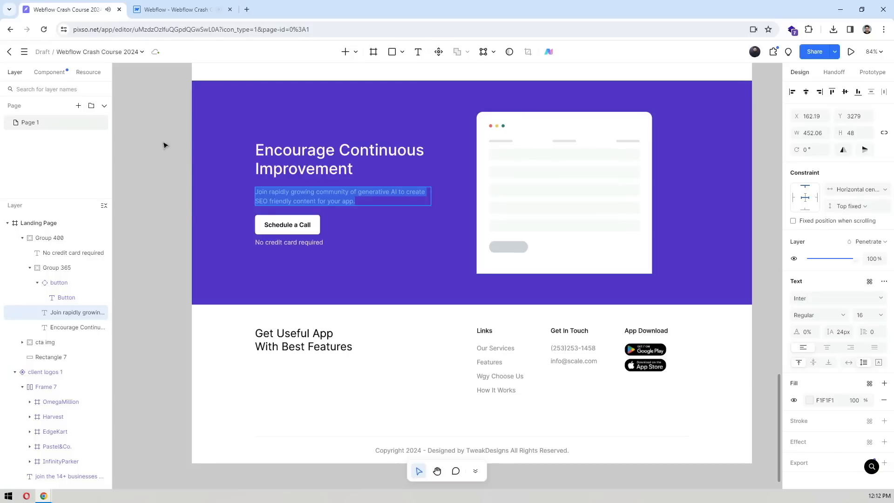
{"action": "double_click", "coordinate": [286, 226]}
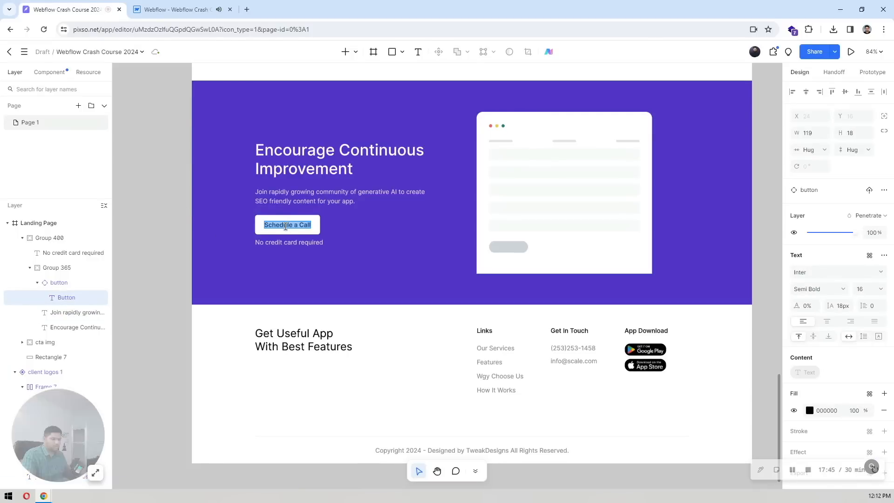
{"action": "left_click", "coordinate": [170, 9]}
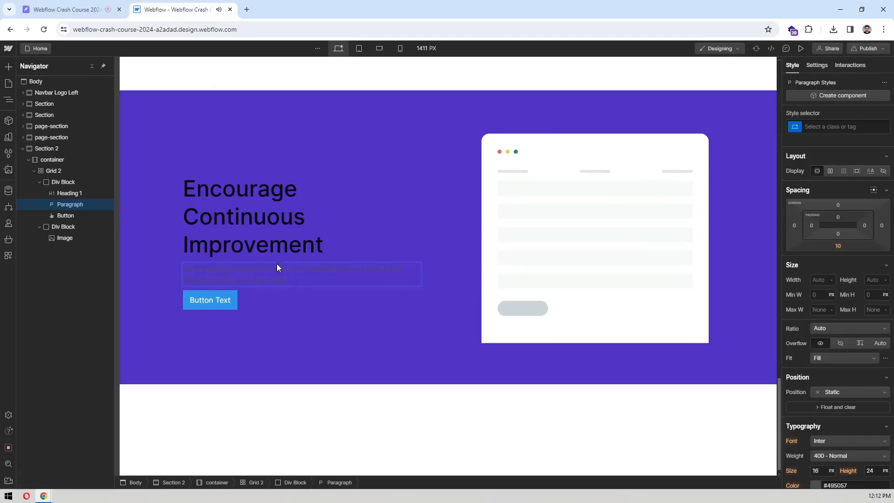
{"action": "left_click", "coordinate": [218, 306]}
{"action": "double_click", "coordinate": [210, 301]}
{"action": "key", "text": "ctrl+v"}
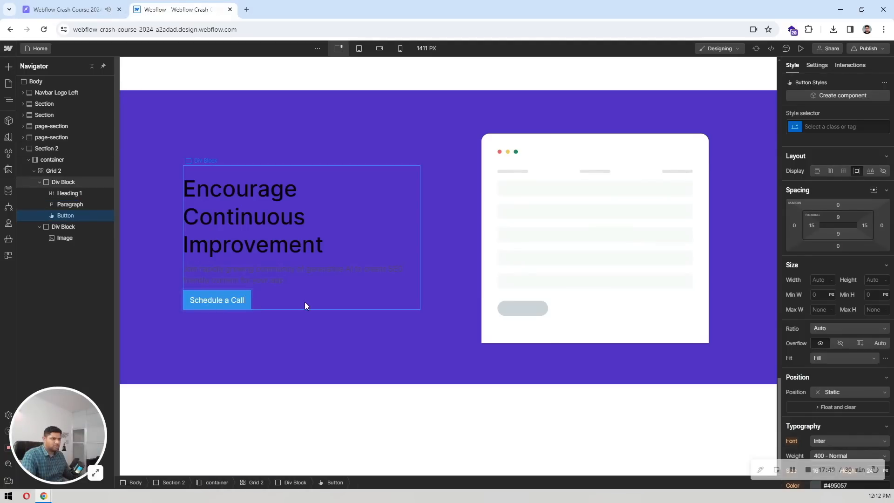
{"action": "left_click", "coordinate": [305, 302]}
Add a Text Block below the Schedule a Call button
{"action": "left_click", "coordinate": [232, 303]}
{"action": "key", "text": "ctrl+k"}
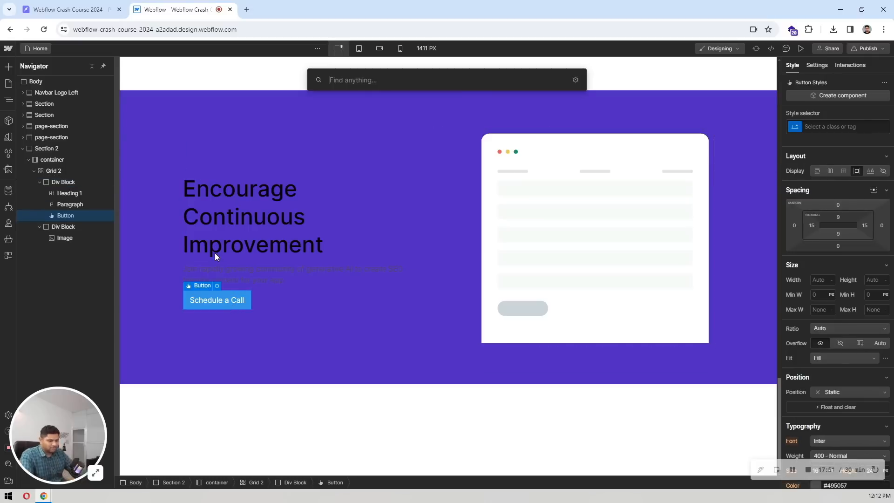
{"action": "type", "text": "tex"}
{"action": "key", "text": "Return"}
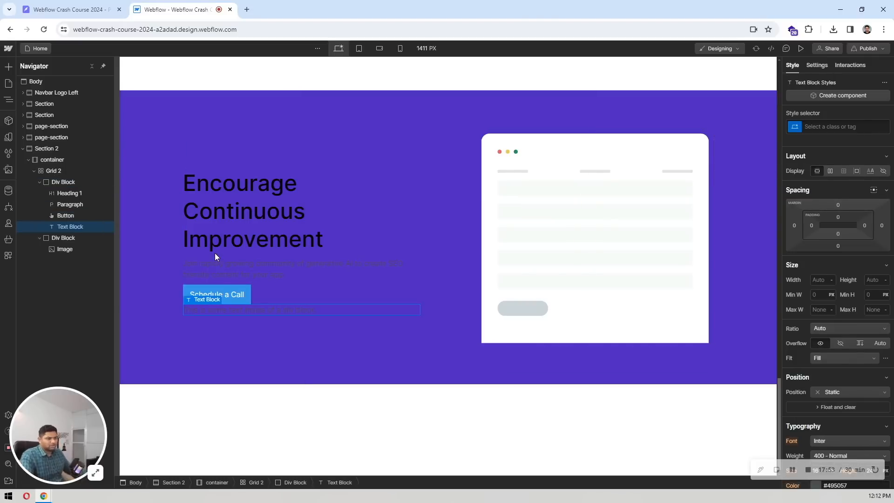
Replace the new Text Block's placeholder with "No credit card required" copied from the Pixso design
{"action": "double_click", "coordinate": [116, 4]}
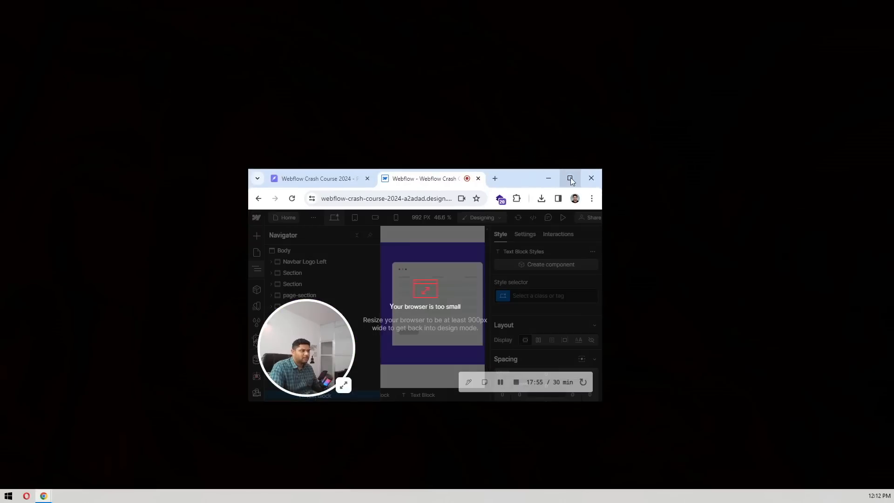
{"action": "left_click", "coordinate": [570, 178]}
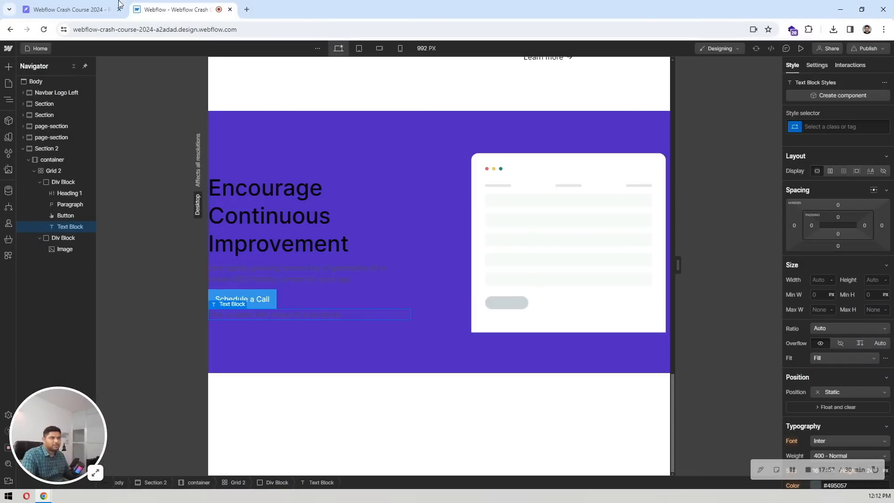
{"action": "left_click", "coordinate": [87, 6]}
{"action": "left_click", "coordinate": [298, 243]}
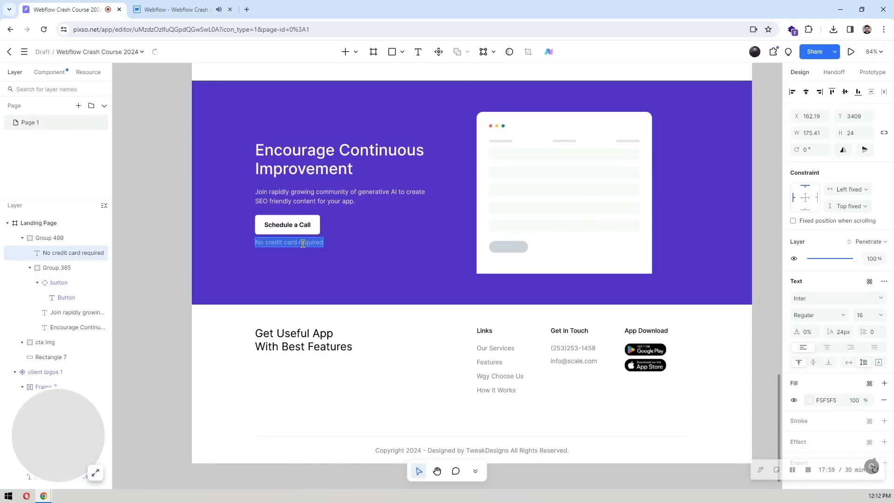
{"action": "left_click", "coordinate": [138, 6]}
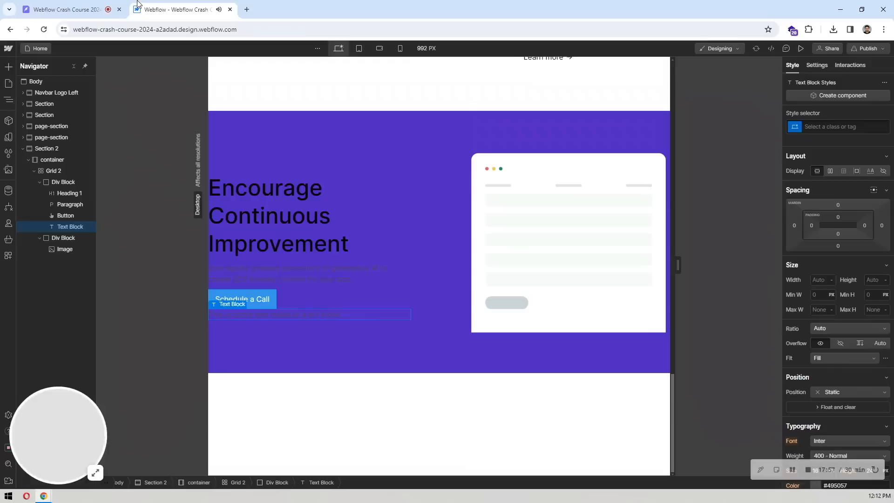
{"action": "double_click", "coordinate": [305, 311]}
{"action": "key", "text": "ctrl+v"}
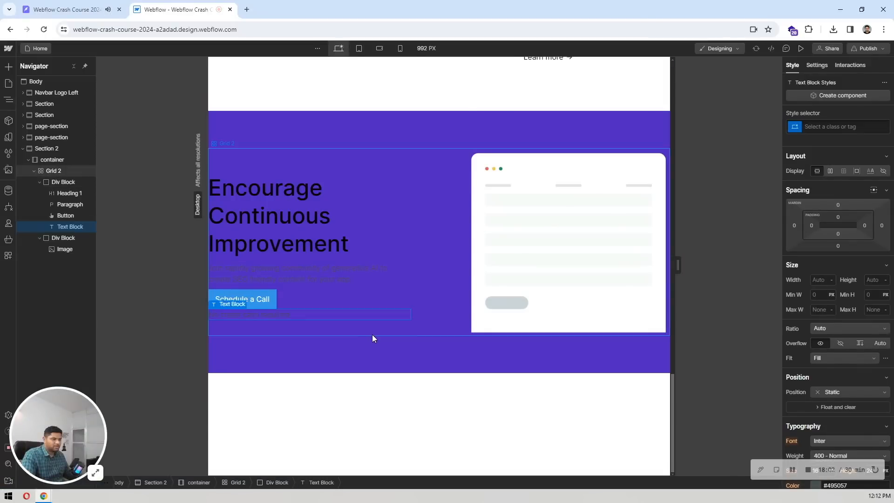
Return the canvas to the full-width Desktop breakpoint and change the call-to-action heading's type to H2
{"action": "left_click", "coordinate": [372, 335]}
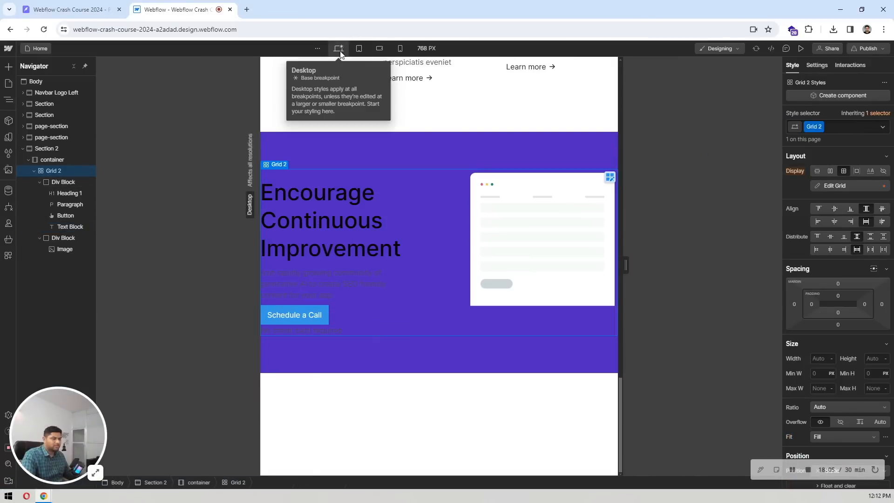
{"action": "left_click", "coordinate": [339, 48]}
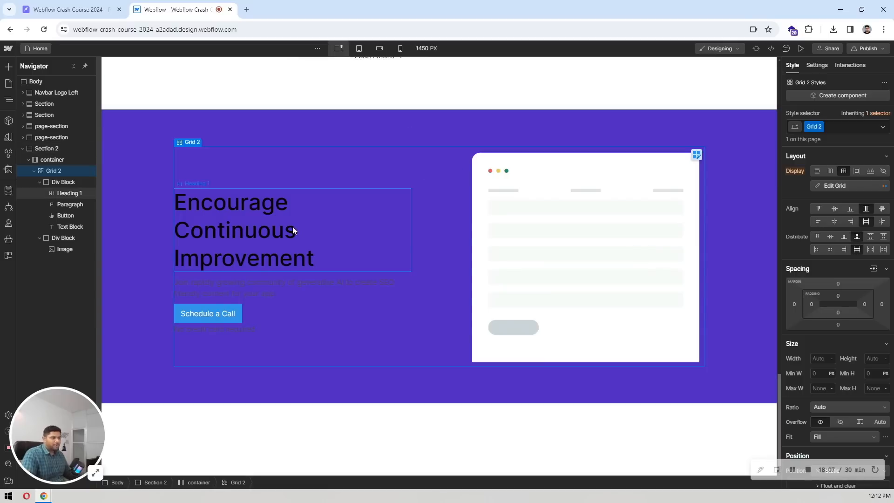
{"action": "left_click", "coordinate": [245, 203]}
{"action": "left_click", "coordinate": [215, 184]}
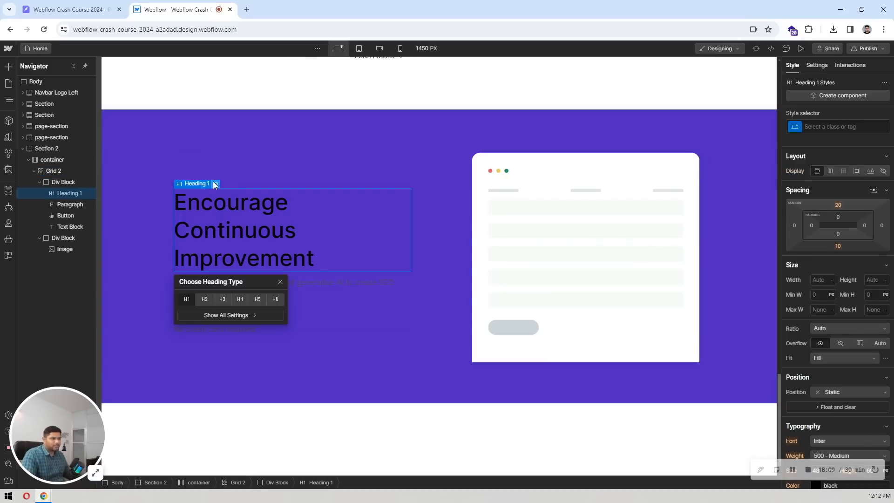
{"action": "left_click", "coordinate": [204, 300]}
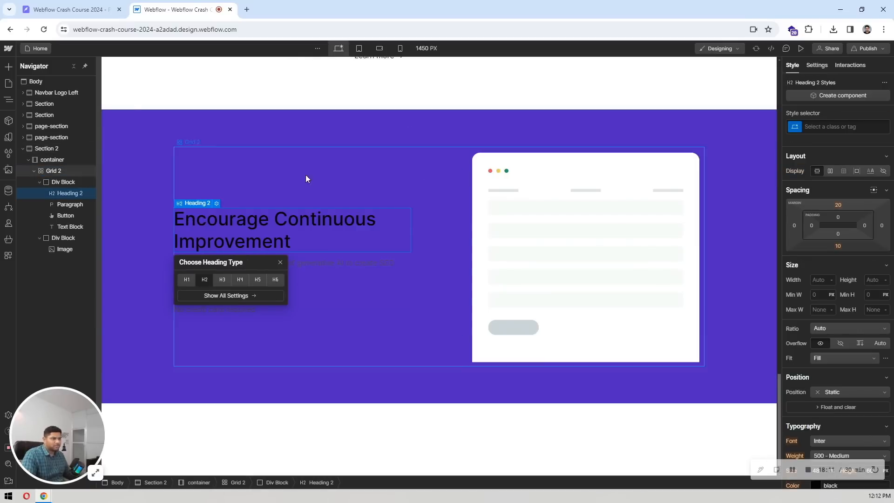
Set the call-to-action heading's text color to white, as in the Pixso design
{"action": "left_click", "coordinate": [108, 5]}
{"action": "left_click", "coordinate": [199, 6]}
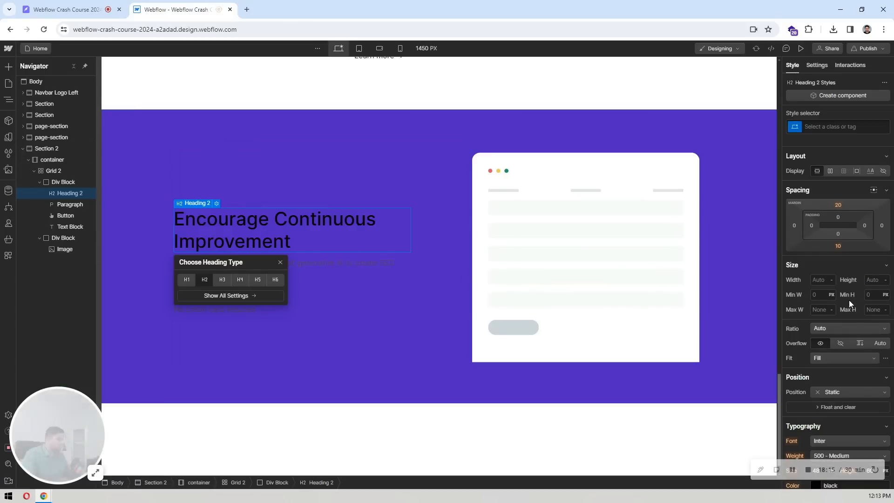
{"action": "scroll", "coordinate": [847, 299], "scroll_direction": "down", "scroll_amount": 4}
{"action": "left_click", "coordinate": [817, 300]}
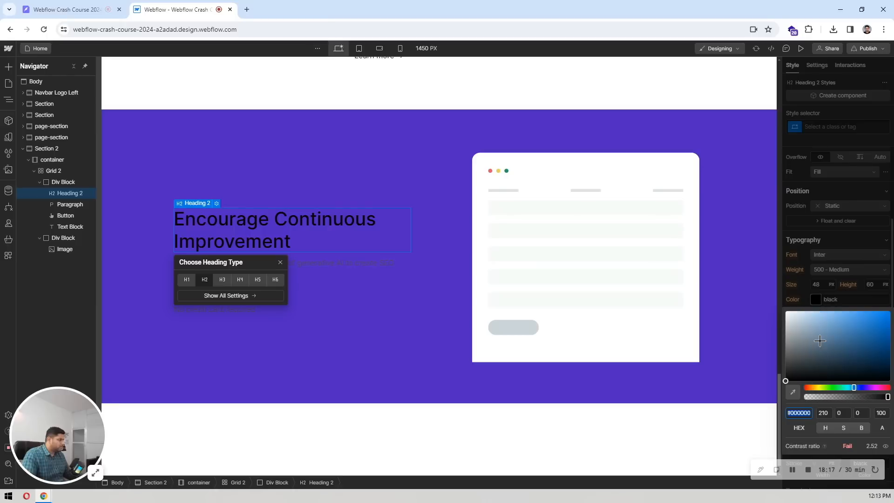
{"action": "left_click_drag", "start_coordinate": [818, 340], "coordinate": [755, 286]}
Set the call-to-action paragraph's text color to #f0f0f0, close to the Pixso design
{"action": "left_click", "coordinate": [69, 9]}
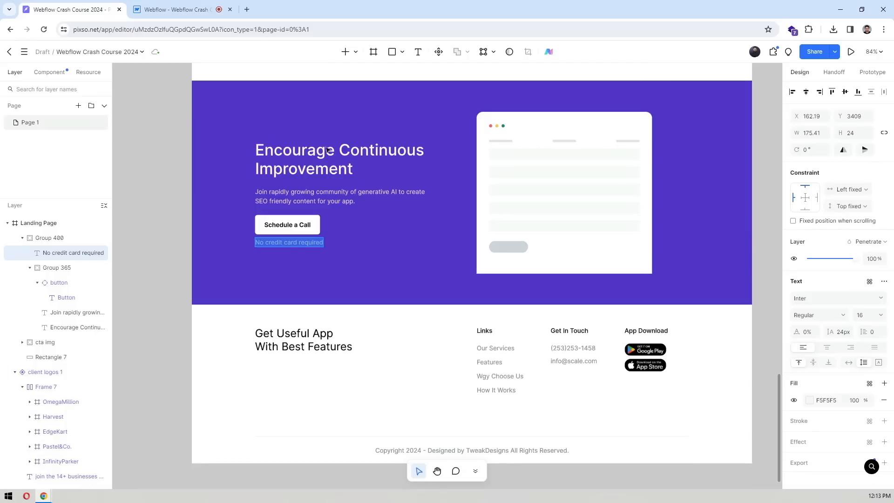
{"action": "left_click", "coordinate": [182, 9]}
{"action": "left_click", "coordinate": [310, 260]}
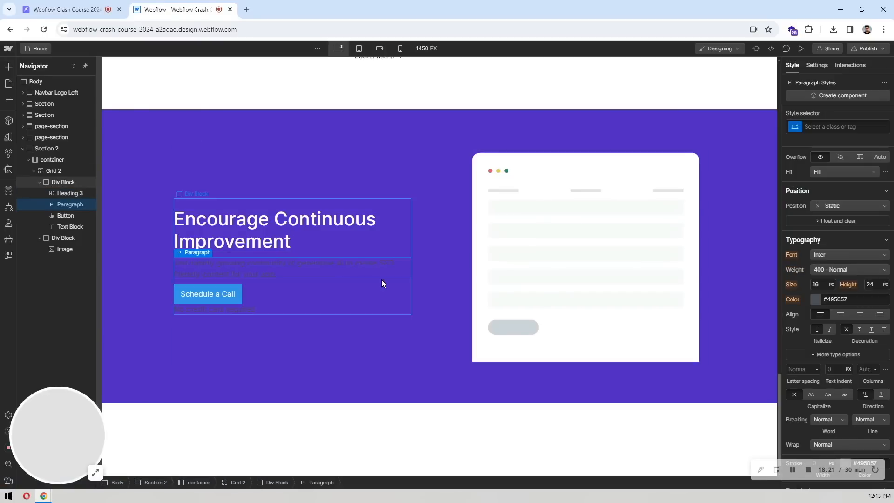
{"action": "left_click", "coordinate": [817, 300]}
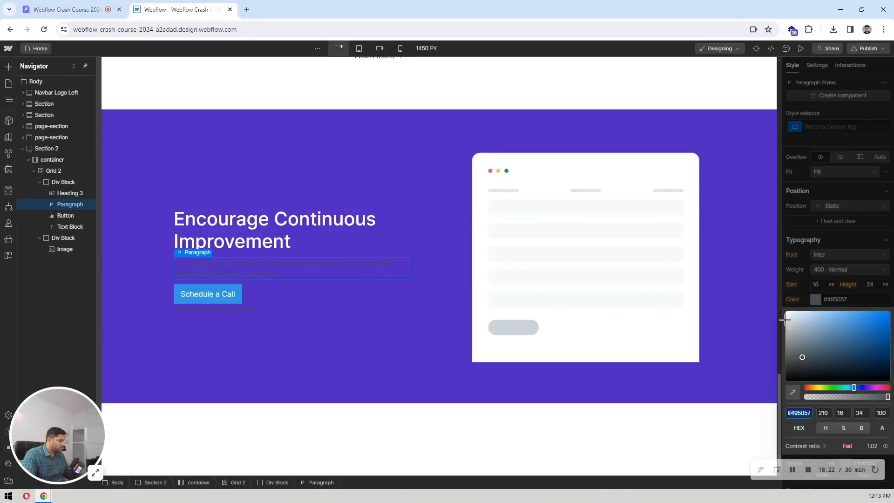
{"action": "left_click_drag", "start_coordinate": [787, 320], "coordinate": [780, 316]}
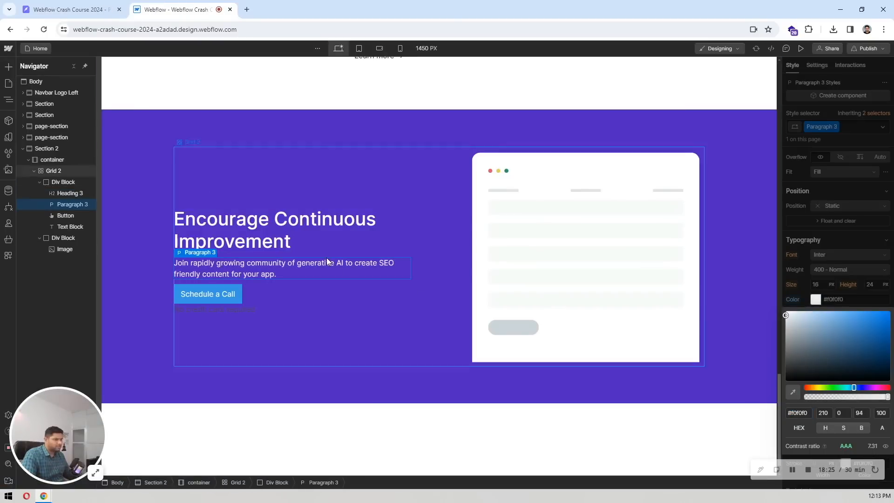
Apply the existing Button class and its Large combo class to the Schedule a Call button
{"action": "left_click", "coordinate": [216, 298]}
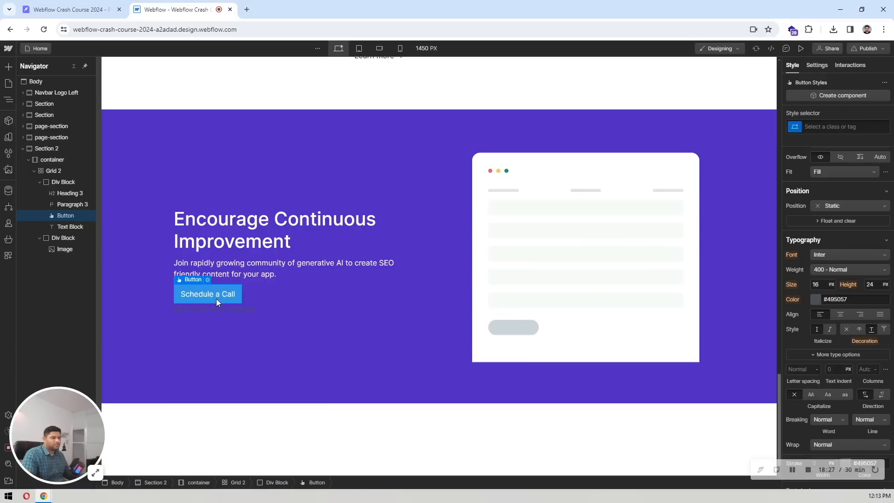
{"action": "left_click", "coordinate": [848, 127]}
{"action": "type", "text": "b"}
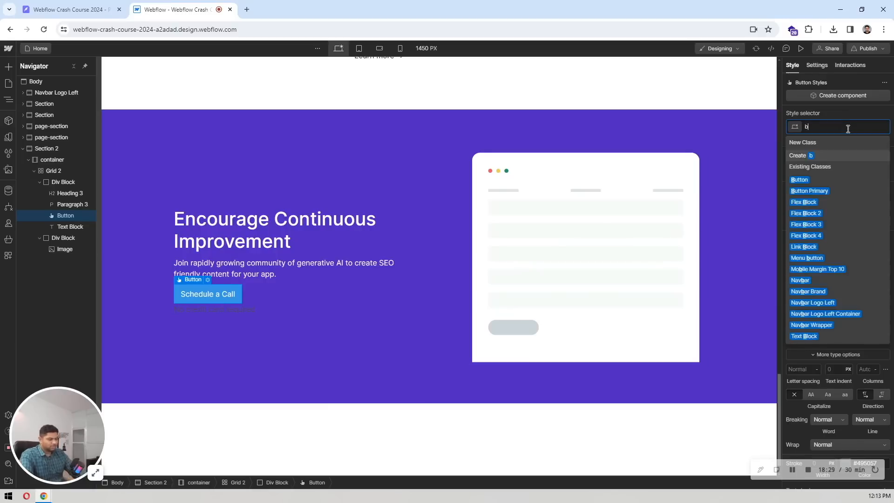
{"action": "type", "text": "ut"}
{"action": "left_click", "coordinate": [811, 180]}
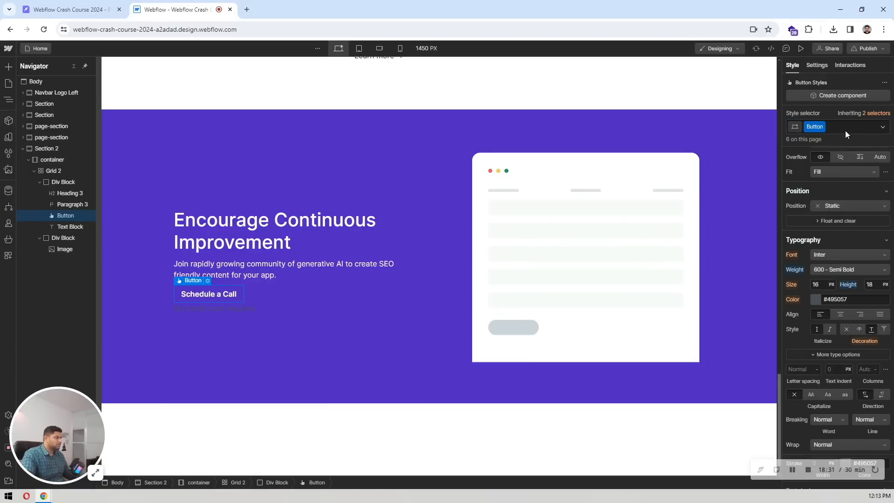
{"action": "left_click", "coordinate": [846, 130]}
{"action": "left_click", "coordinate": [798, 180]}
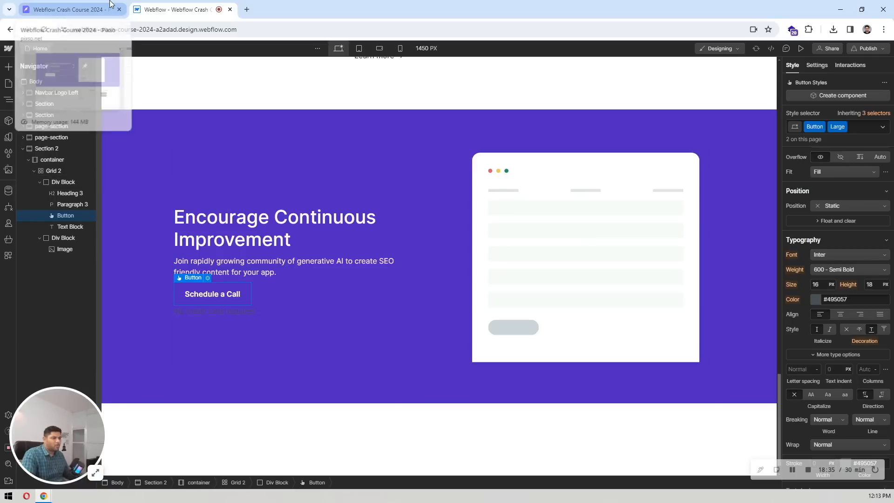
Create a combo class named white on the Schedule a Call button
{"action": "left_click", "coordinate": [863, 125]}
{"action": "type", "text": "white"}
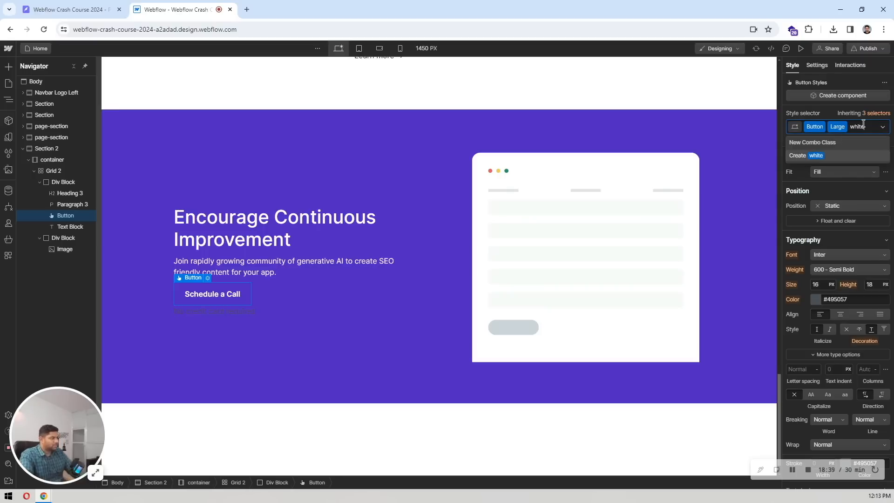
{"action": "key", "text": "Return"}
{"action": "scroll", "coordinate": [866, 369], "scroll_direction": "down", "scroll_amount": 5}
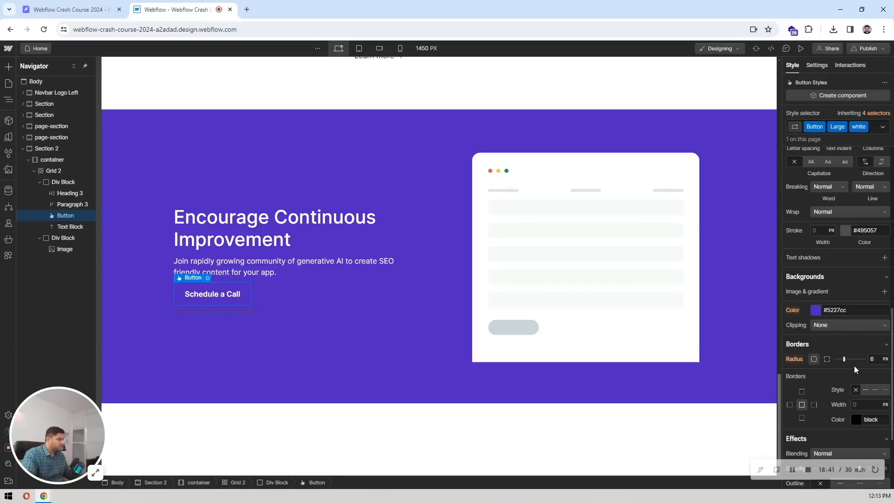
Set the Schedule a Call button's background color to white and its text color to black
{"action": "left_click", "coordinate": [816, 311]}
{"action": "left_click", "coordinate": [786, 322]}
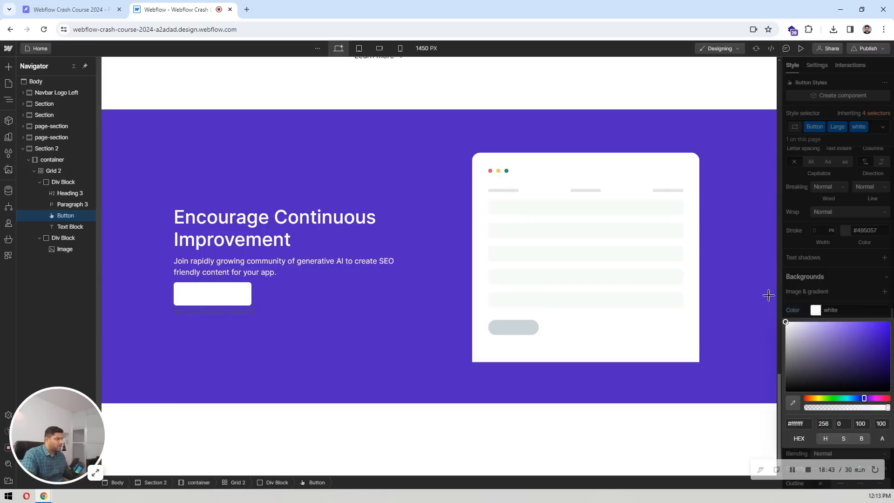
{"action": "scroll", "coordinate": [845, 270], "scroll_direction": "up", "scroll_amount": 3}
{"action": "left_click", "coordinate": [815, 206]}
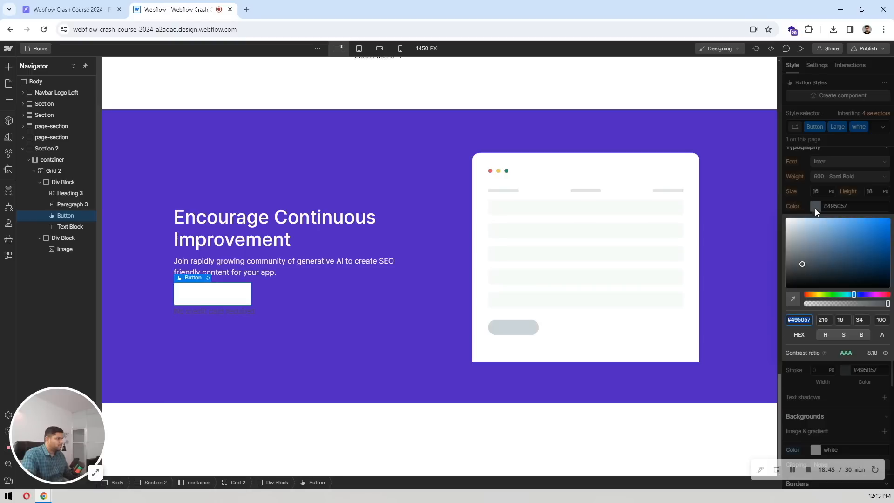
{"action": "left_click", "coordinate": [786, 287]}
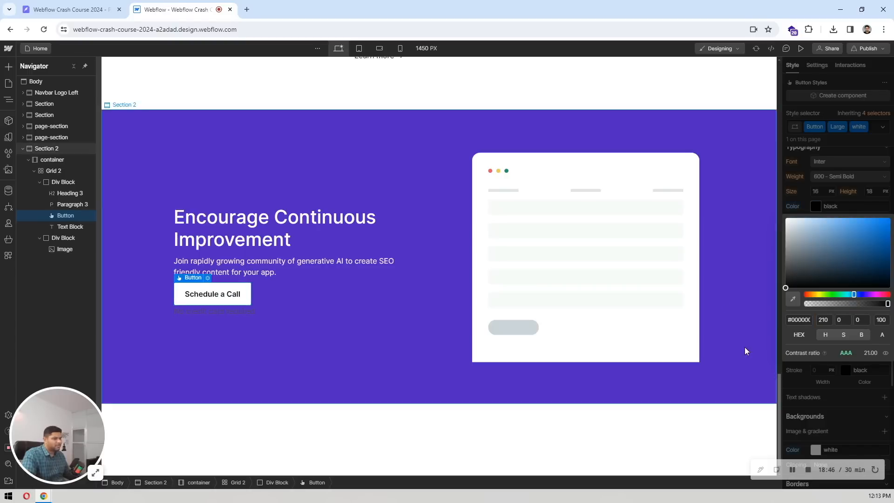
{"action": "left_click", "coordinate": [850, 169]}
{"action": "left_click", "coordinate": [214, 201]}
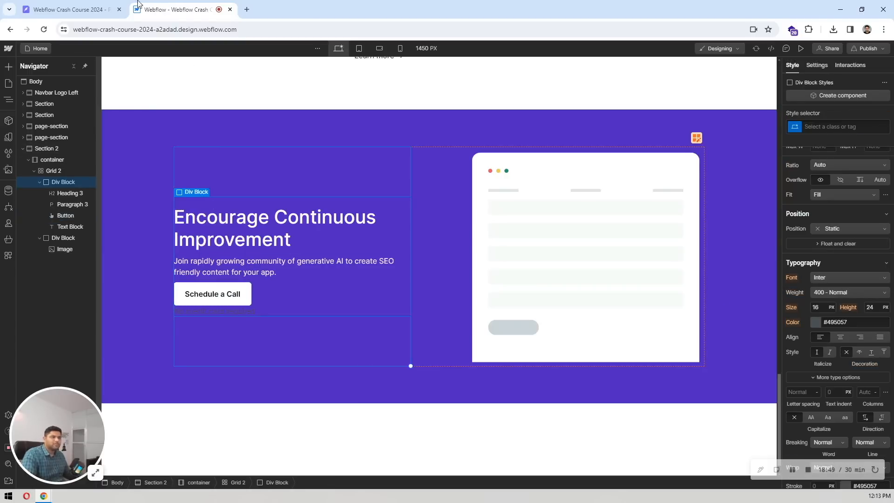
Apply the existing Paragraph 3 class to the "No credit card required" text block below the button
{"action": "left_click", "coordinate": [69, 9]}
{"action": "left_click", "coordinate": [150, 5]}
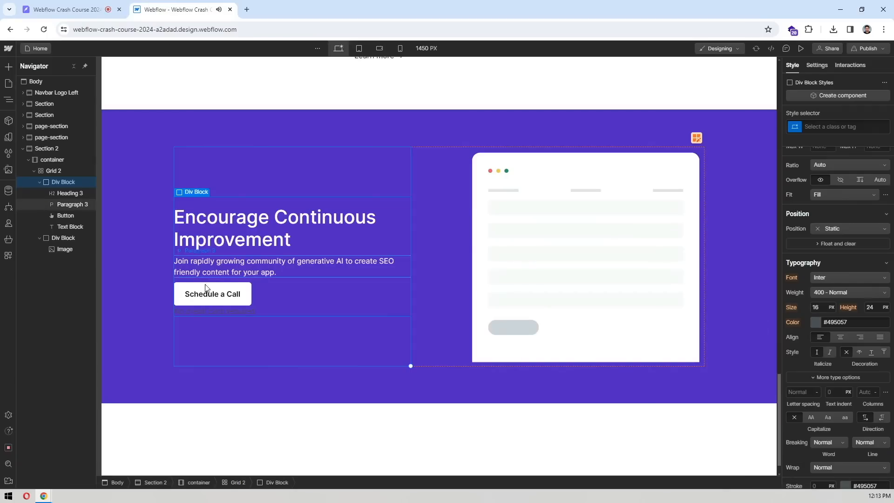
{"action": "left_click", "coordinate": [219, 308]}
{"action": "left_click", "coordinate": [253, 261]}
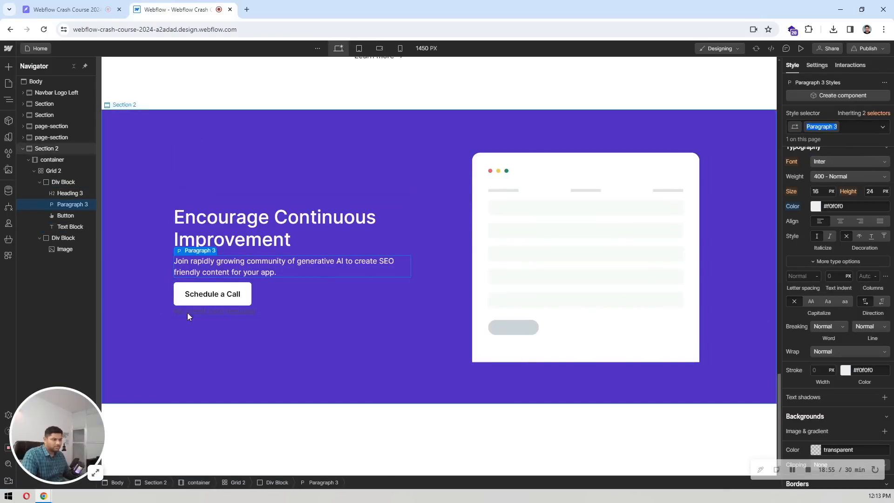
{"action": "left_click", "coordinate": [209, 308]}
{"action": "left_click", "coordinate": [814, 127]}
{"action": "type", "text": "para"}
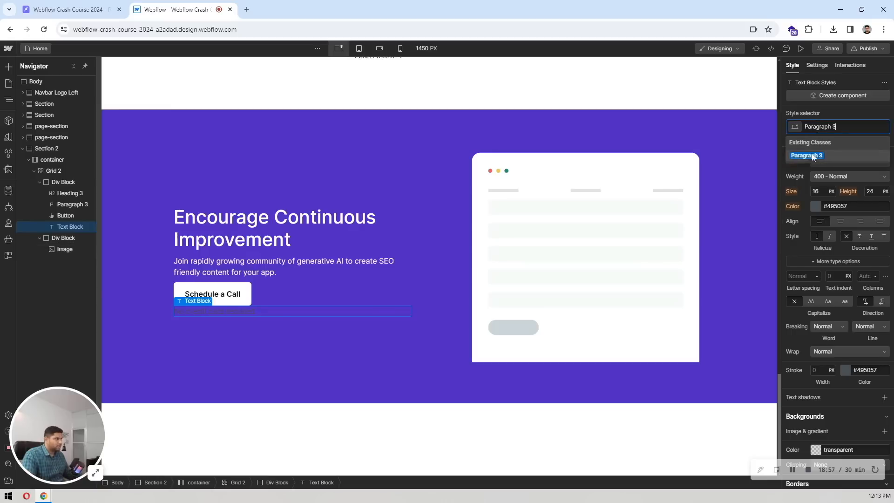
{"action": "left_click", "coordinate": [811, 155]}
{"action": "left_click", "coordinate": [269, 253]}
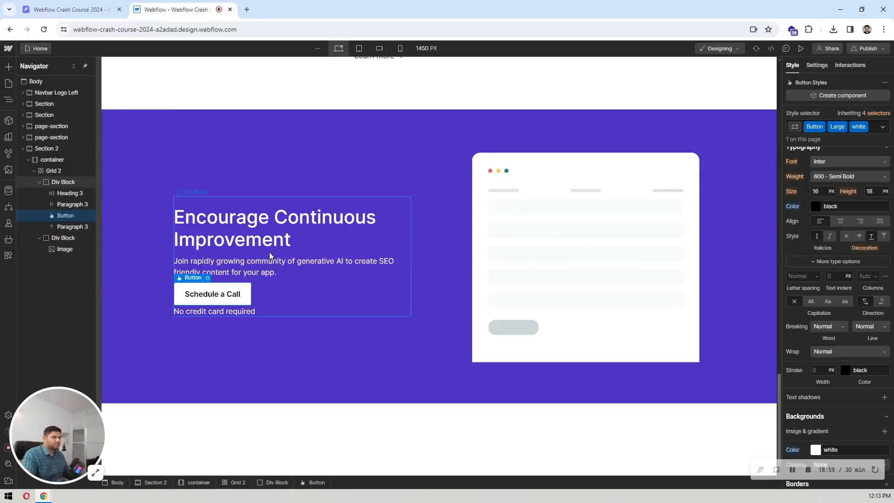
Set the top margin of the "Encourage Continuous Improvement" heading to 0
{"action": "left_click", "coordinate": [333, 247]}
{"action": "scroll", "coordinate": [831, 227], "scroll_direction": "up", "scroll_amount": 6}
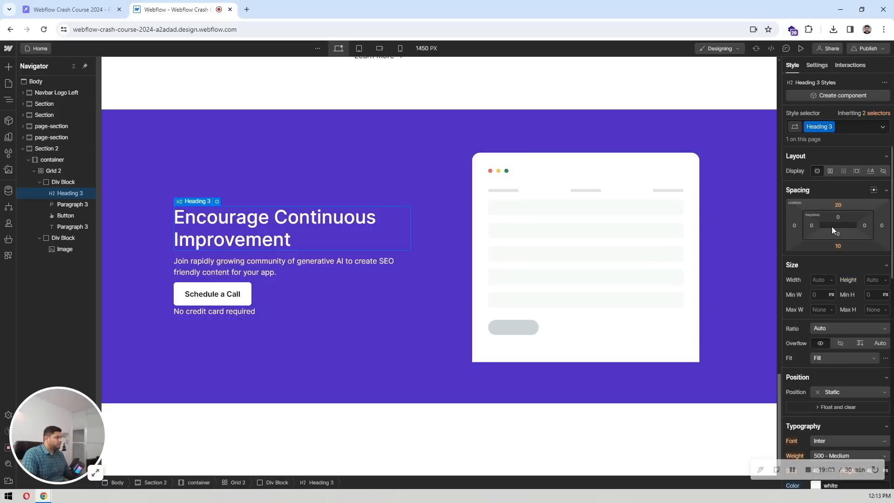
{"action": "left_click", "coordinate": [838, 205]}
{"action": "left_click", "coordinate": [824, 235]}
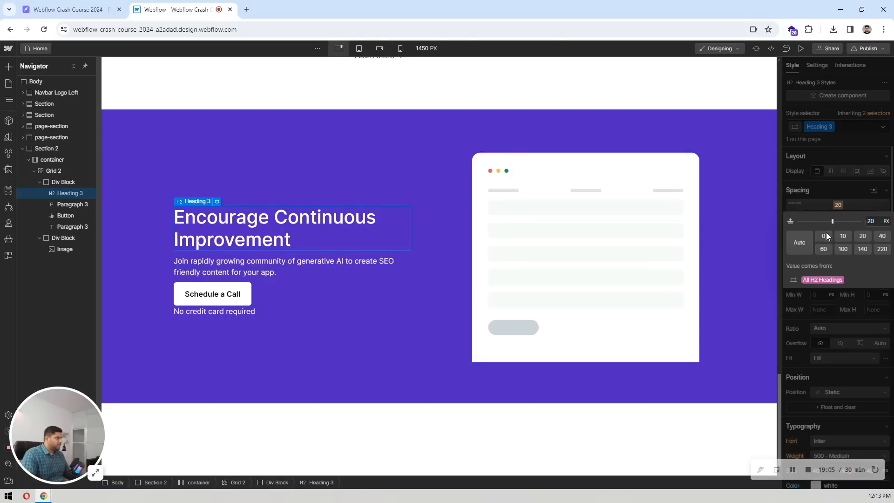
Check the call-to-action spacing in the Pixso design and set the heading's bottom margin to 24 px in Webflow
{"action": "left_click", "coordinate": [111, 4]}
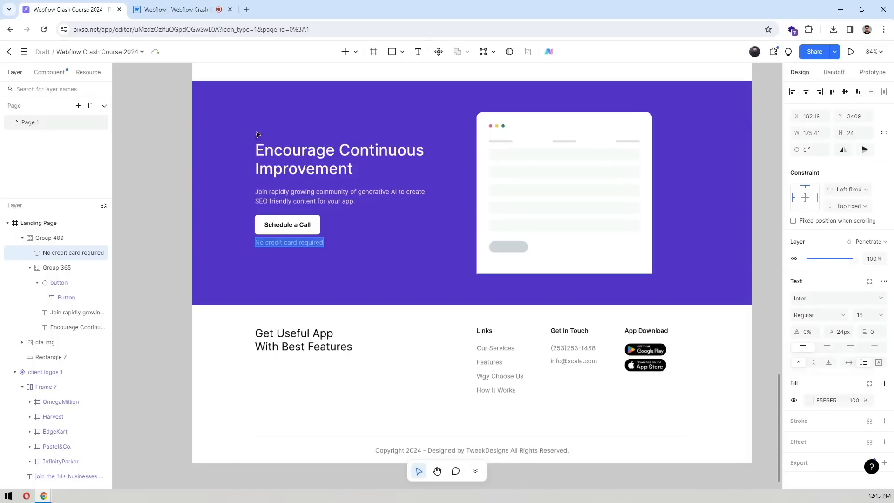
{"action": "left_click", "coordinate": [327, 199]}
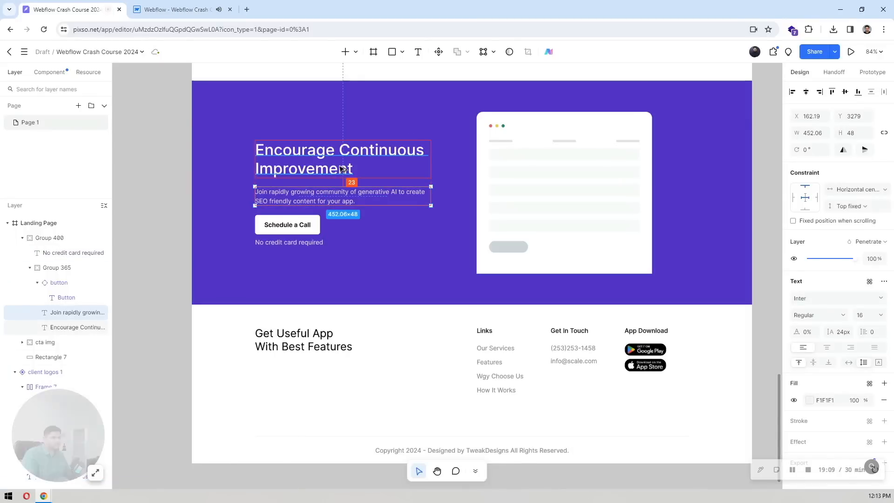
{"action": "left_click", "coordinate": [282, 225]}
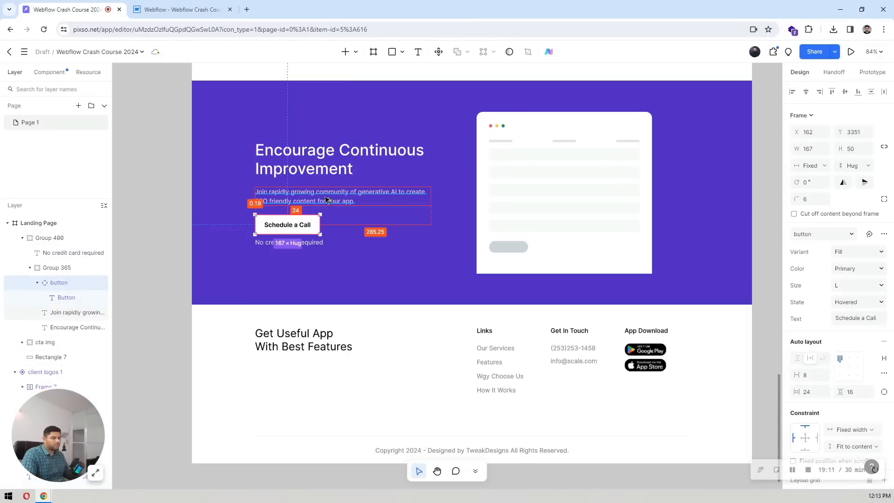
{"action": "left_click", "coordinate": [182, 9]}
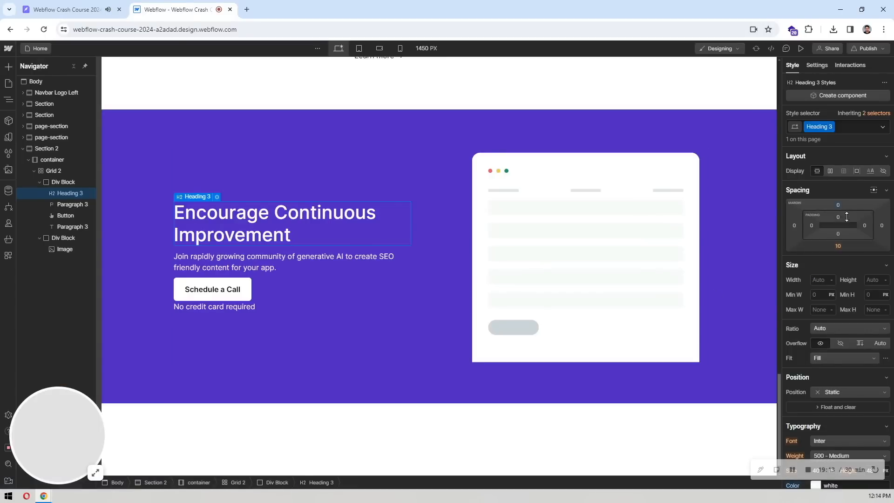
{"action": "left_click", "coordinate": [837, 246]}
{"action": "type", "text": "24"}
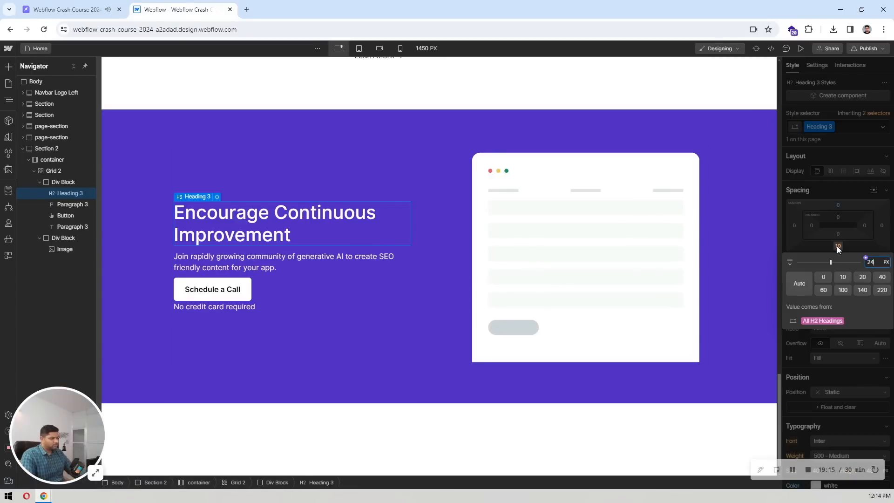
{"action": "key", "text": "Return"}
Set the bottom margin of the call-to-action paragraph to 24 px
{"action": "left_click", "coordinate": [244, 257]}
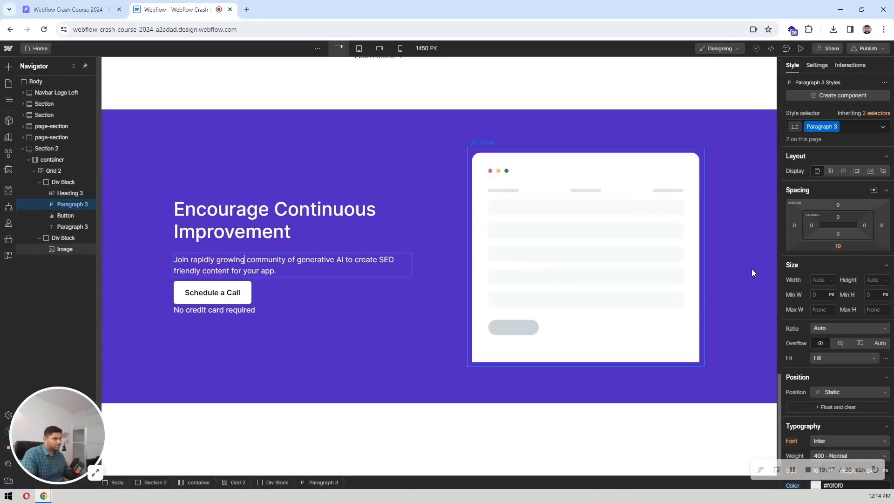
{"action": "left_click", "coordinate": [836, 246]}
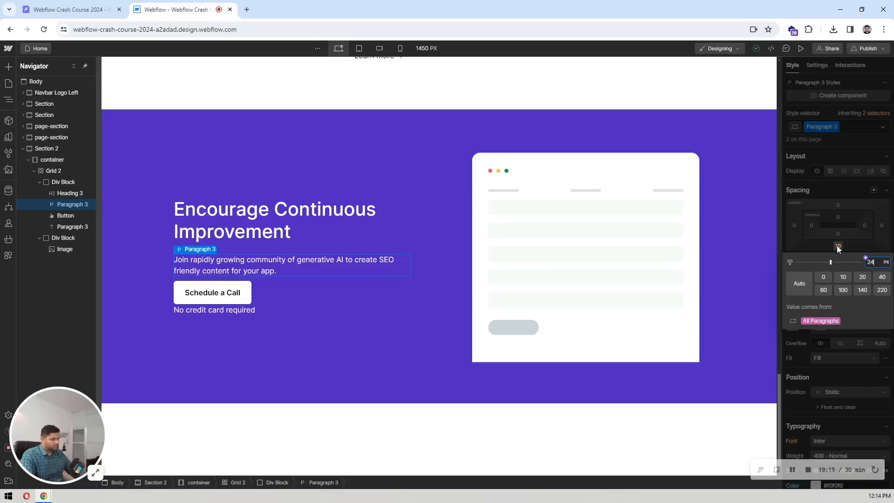
{"action": "type", "text": "24"}
{"action": "key", "text": "Return"}
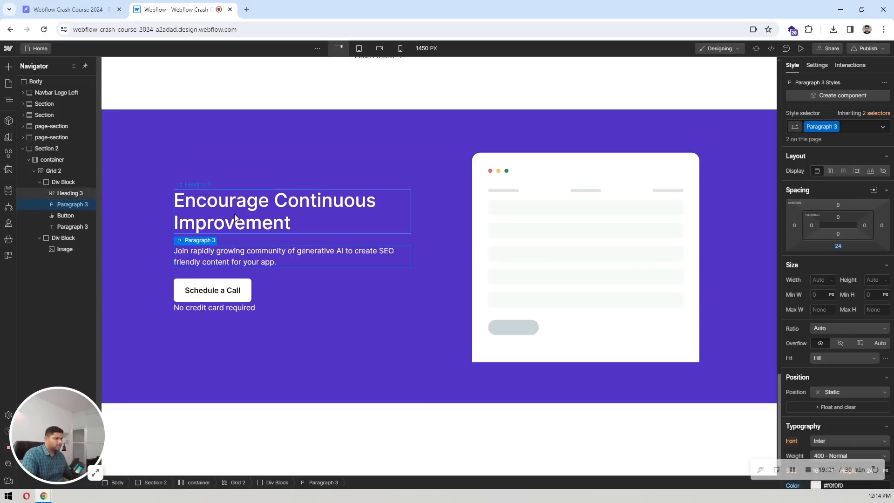
Set the bottom margin of the call-to-action heading to 16 px
{"action": "left_click", "coordinate": [237, 218]}
{"action": "left_click", "coordinate": [838, 246]}
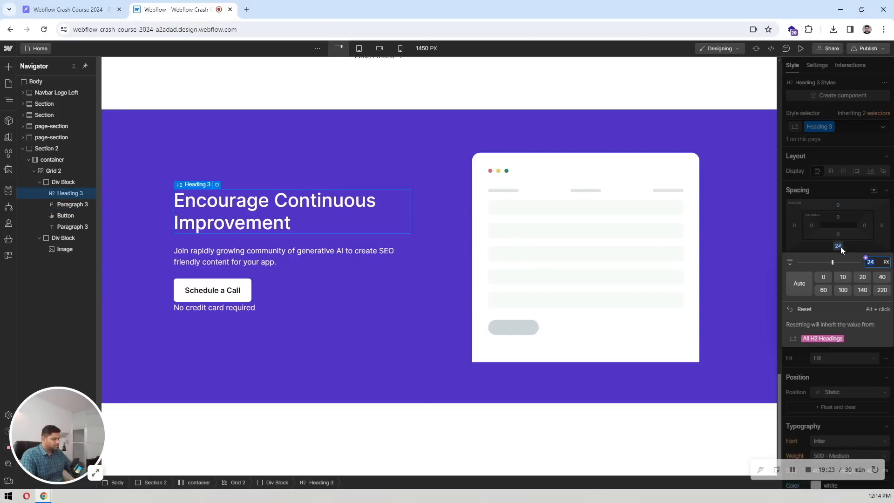
{"action": "type", "text": "16"}
{"action": "key", "text": "Return"}
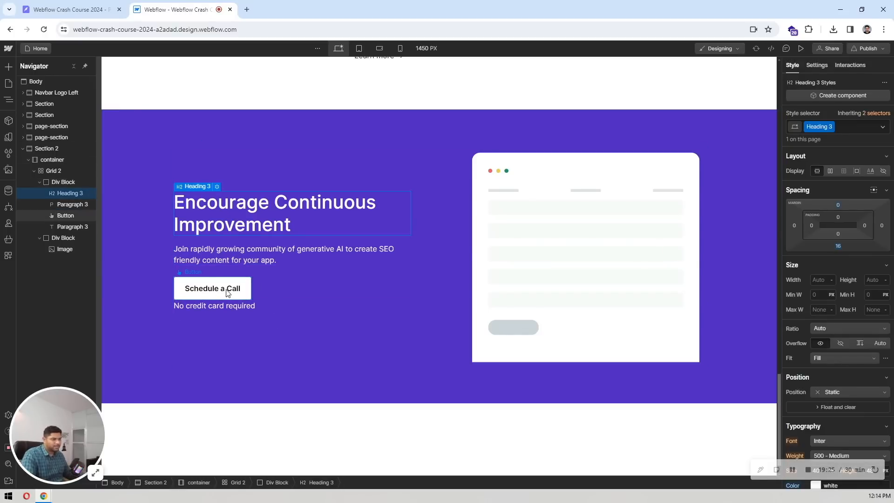
Inspect the spacing of the Schedule a Call button, the text beneath it and their surrounding containers
{"action": "left_click", "coordinate": [227, 295]}
{"action": "left_click", "coordinate": [224, 308]}
{"action": "left_click", "coordinate": [225, 303]}
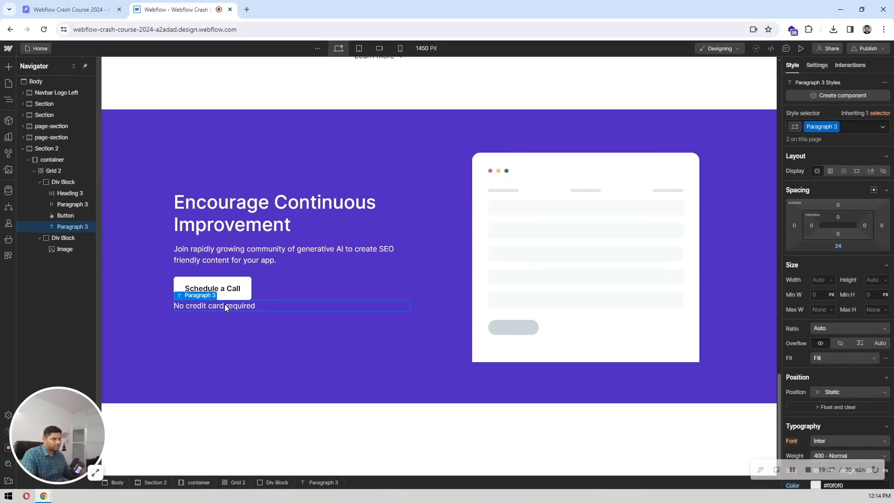
{"action": "left_click", "coordinate": [235, 293]}
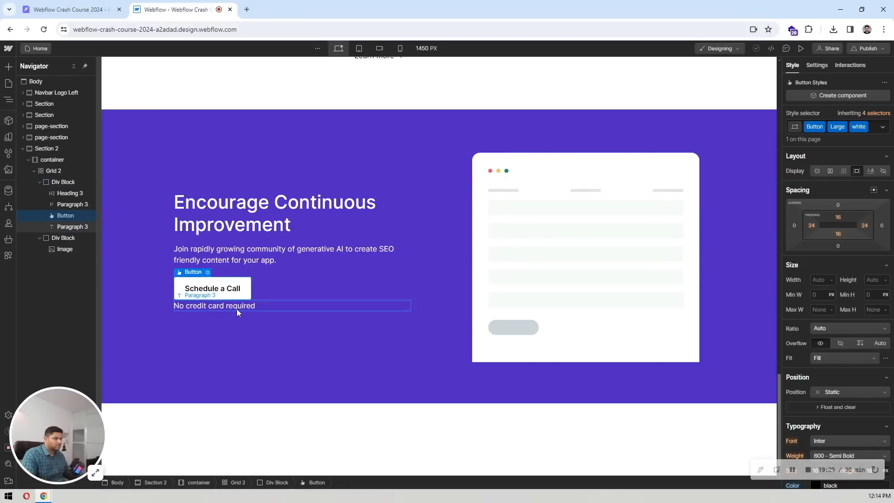
{"action": "left_click", "coordinate": [237, 309]}
{"action": "left_click", "coordinate": [274, 342]}
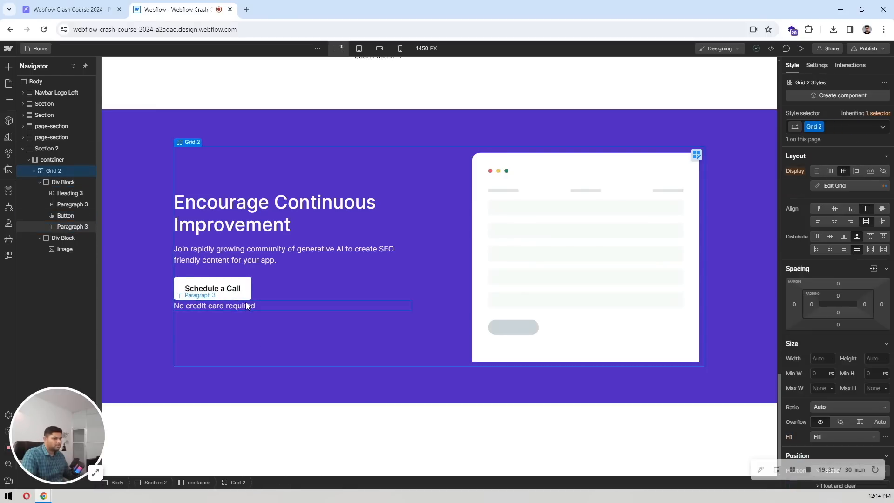
{"action": "left_click", "coordinate": [246, 305]}
{"action": "left_click", "coordinate": [259, 295]}
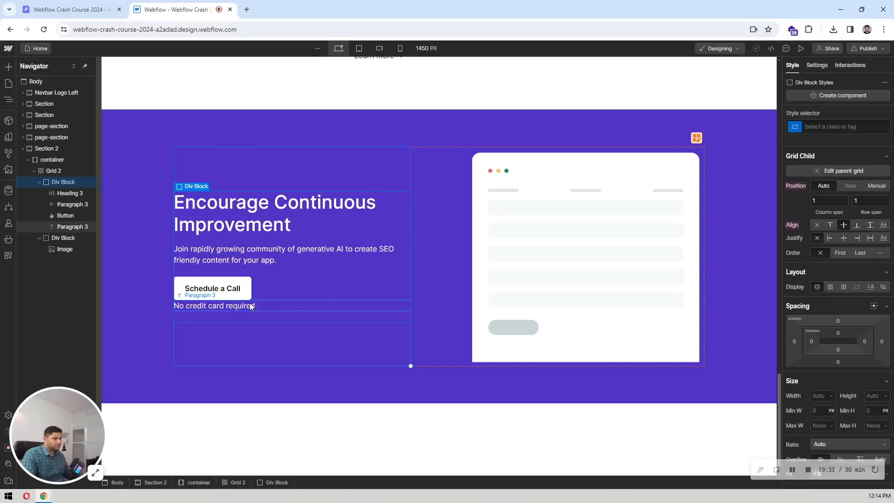
{"action": "left_click", "coordinate": [248, 306]}
{"action": "left_click", "coordinate": [244, 329]}
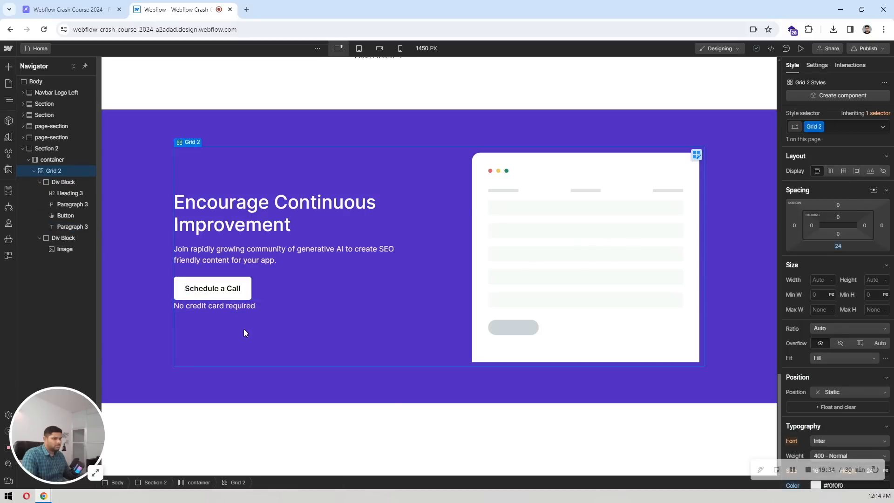
Create a combo class named mb-0 on the "No credit card required" text and set its bottom margin to 0
{"action": "left_click", "coordinate": [255, 306]}
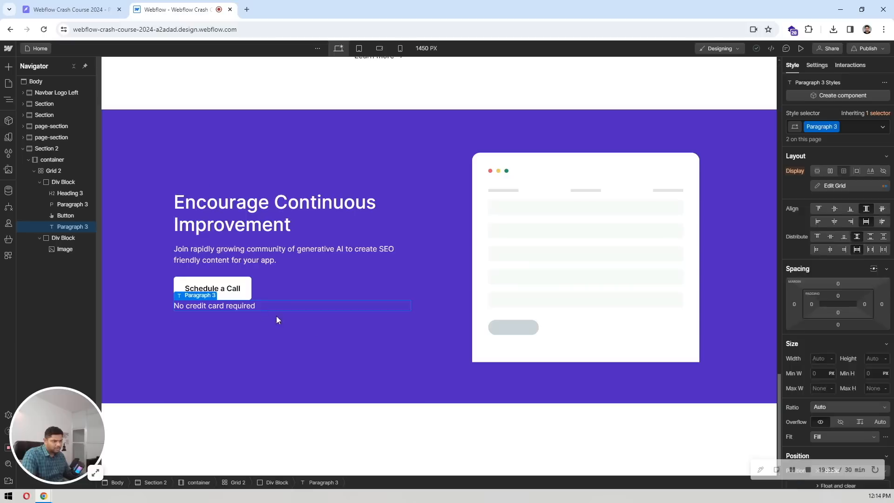
{"action": "left_click", "coordinate": [847, 124]}
{"action": "type", "text": "mb"}
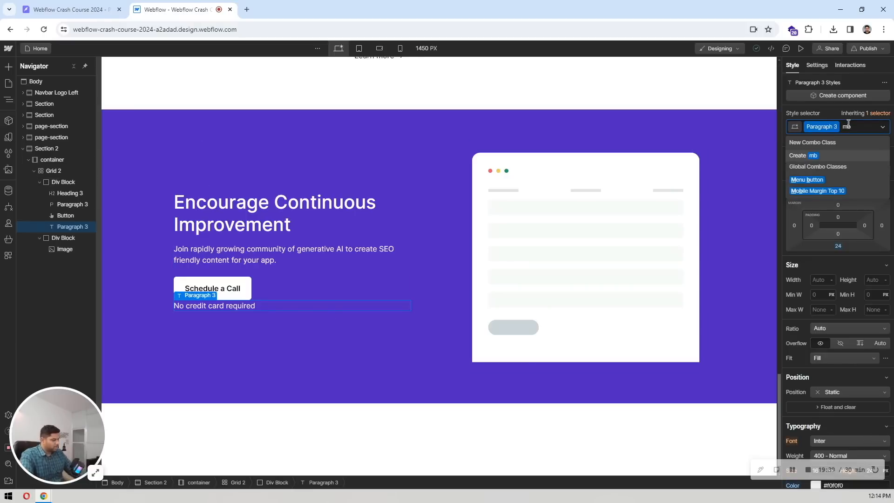
{"action": "type", "text": "-0"}
{"action": "key", "text": "Return"}
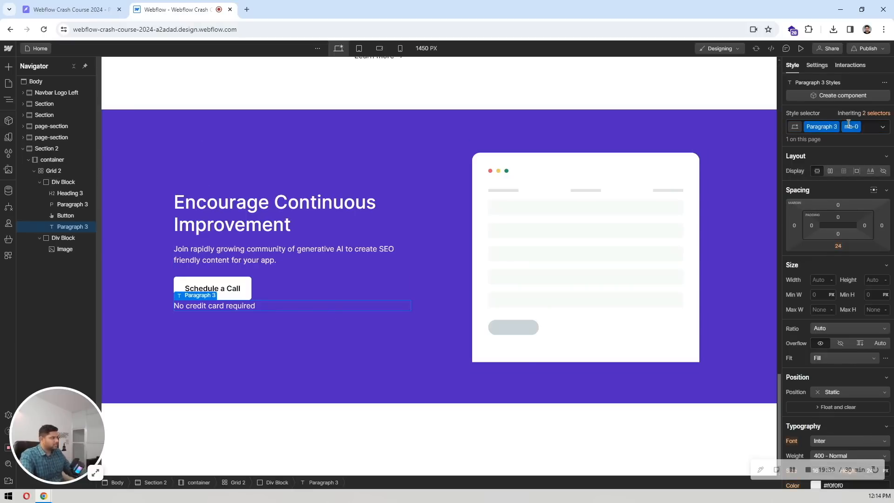
{"action": "left_click", "coordinate": [839, 247]}
{"action": "type", "text": "0"}
{"action": "key", "text": "Return"}
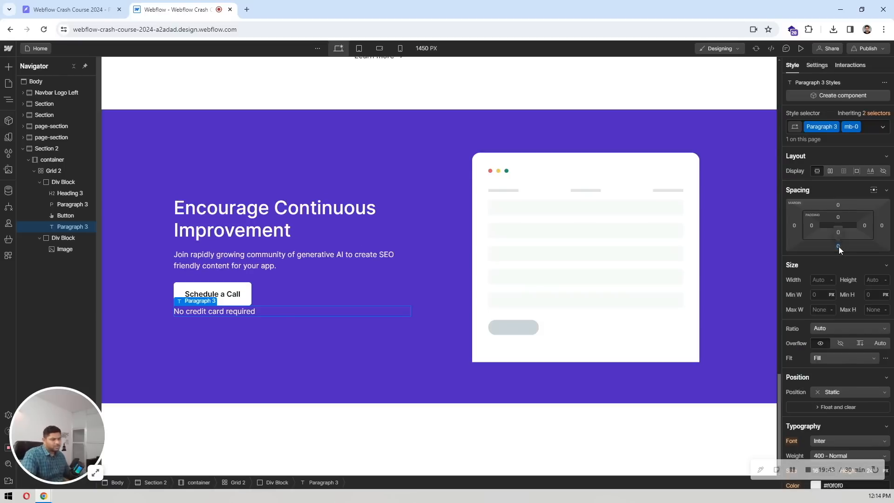
Set the top margin of the "No credit card required" text to 8 px
{"action": "left_click", "coordinate": [838, 205]}
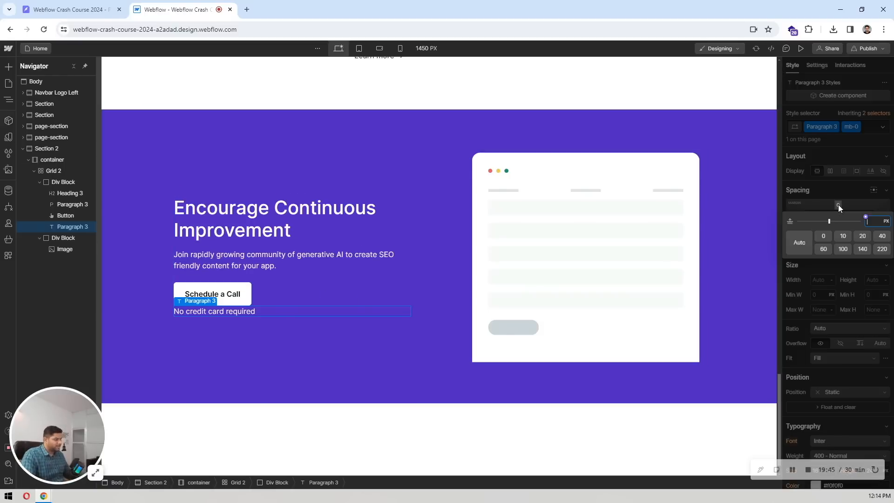
{"action": "type", "text": "16"}
{"action": "key", "text": "Return"}
{"action": "left_click", "coordinate": [838, 205]}
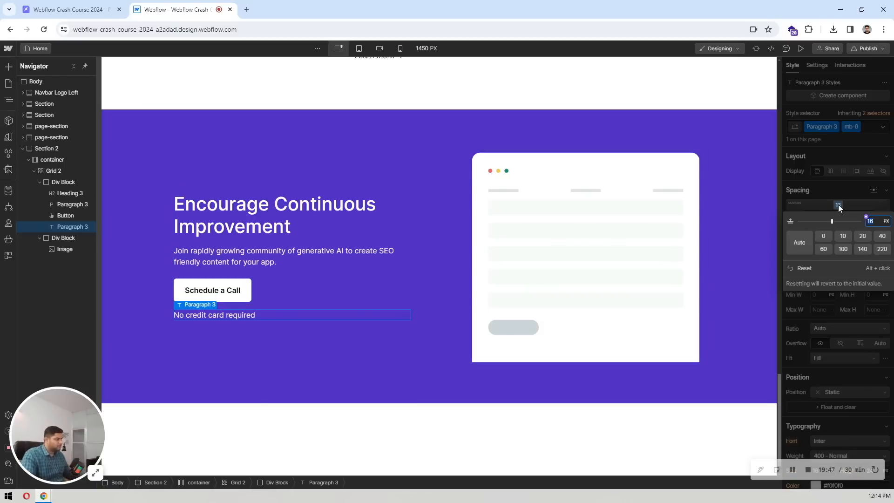
{"action": "type", "text": "8"}
{"action": "key", "text": "Return"}
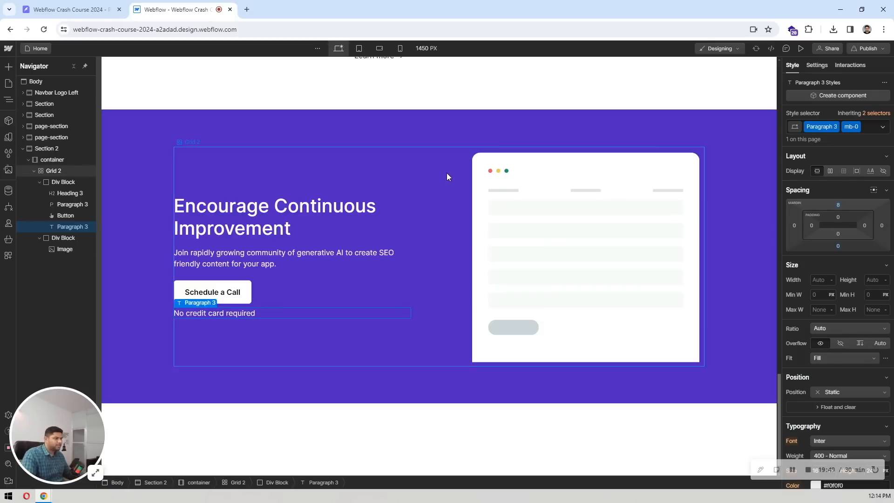
Compare the call-to-action section with the Pixso design and review it on the Webflow page
{"action": "left_click", "coordinate": [443, 201]}
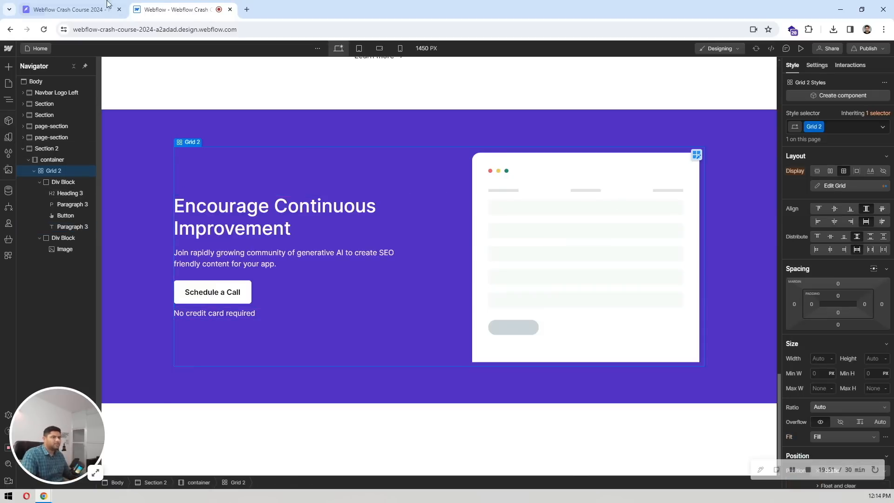
{"action": "left_click", "coordinate": [69, 9]}
{"action": "left_click", "coordinate": [170, 5]}
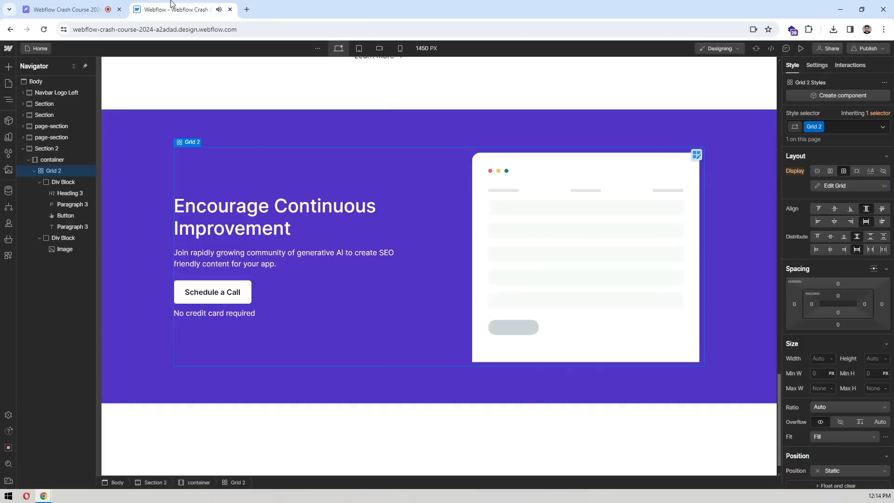
{"action": "left_click", "coordinate": [370, 96]}
{"action": "scroll", "coordinate": [370, 96], "scroll_direction": "up", "scroll_amount": 5}
{"action": "scroll", "coordinate": [370, 96], "scroll_direction": "down", "scroll_amount": 5}
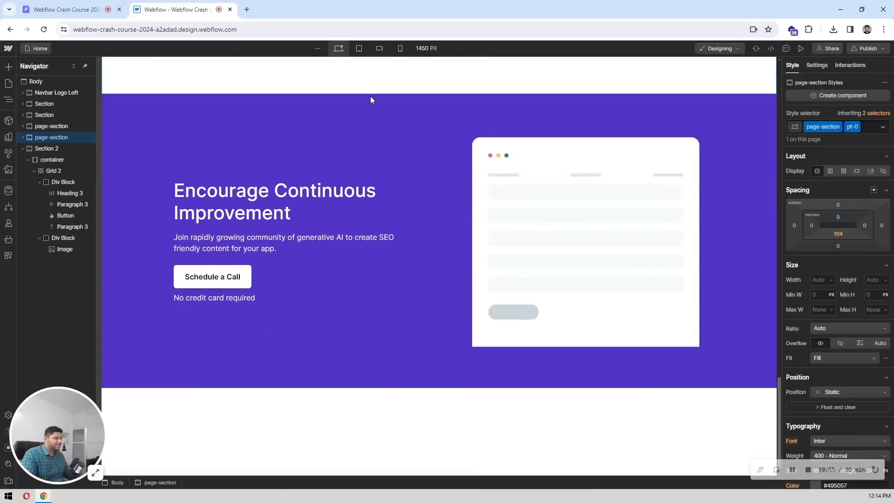
Review the page sections and examine the footer layout below the call-to-action in the Pixso design, returning to Webflow
{"action": "scroll", "coordinate": [370, 96], "scroll_direction": "up", "scroll_amount": 10}
{"action": "scroll", "coordinate": [371, 99], "scroll_direction": "up", "scroll_amount": 10}
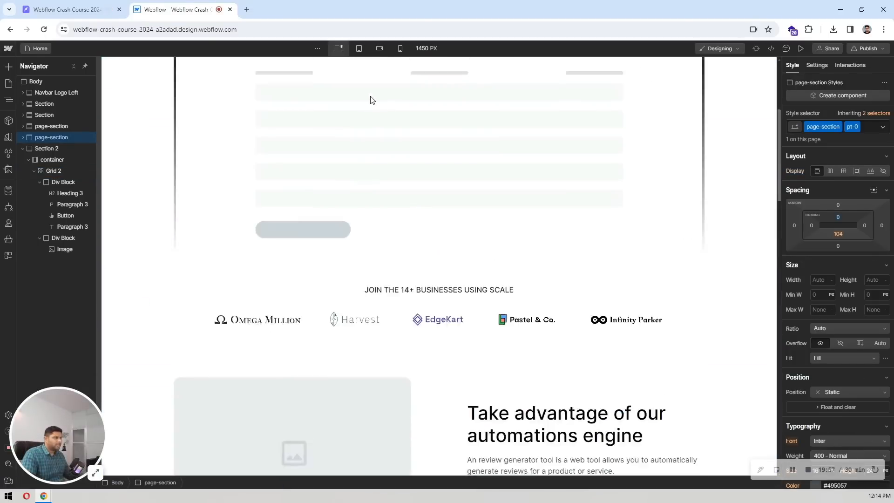
{"action": "scroll", "coordinate": [371, 99], "scroll_direction": "down", "scroll_amount": 15}
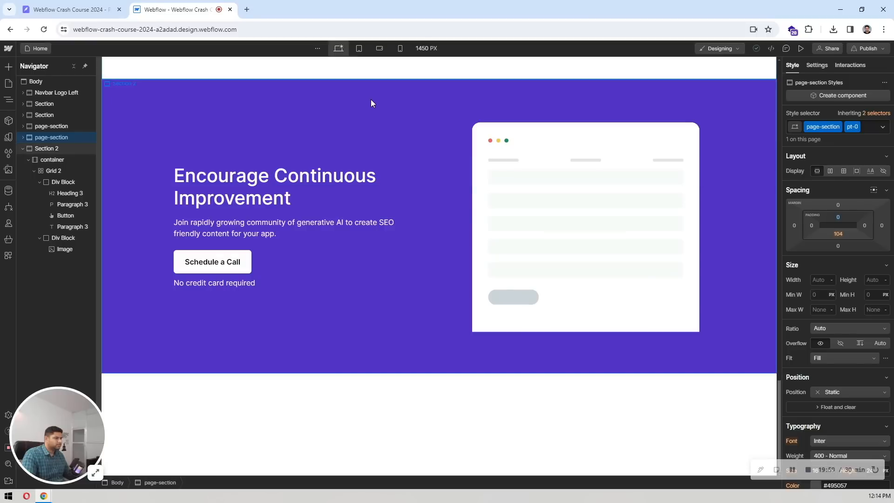
{"action": "left_click", "coordinate": [74, 9]}
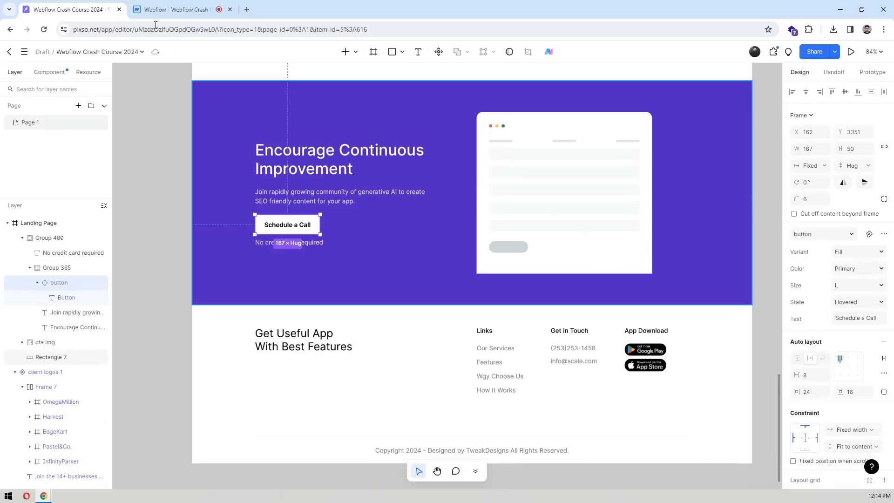
{"action": "scroll", "coordinate": [376, 421], "scroll_direction": "down", "scroll_amount": 1}
{"action": "left_click", "coordinate": [325, 462]}
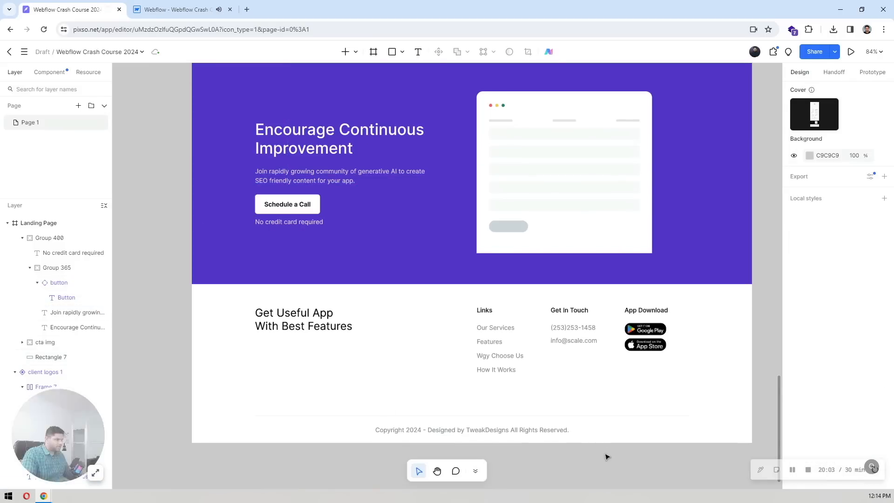
{"action": "left_click_drag", "start_coordinate": [607, 461], "coordinate": [602, 398]}
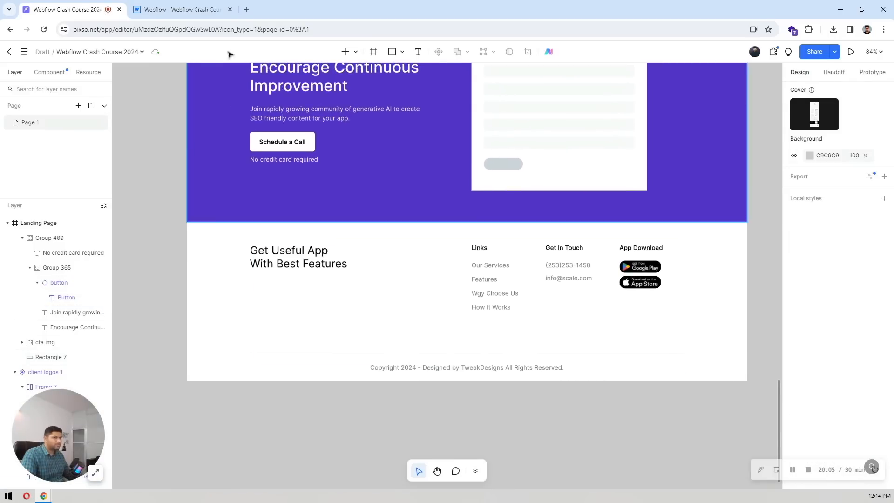
{"action": "left_click", "coordinate": [153, 4]}
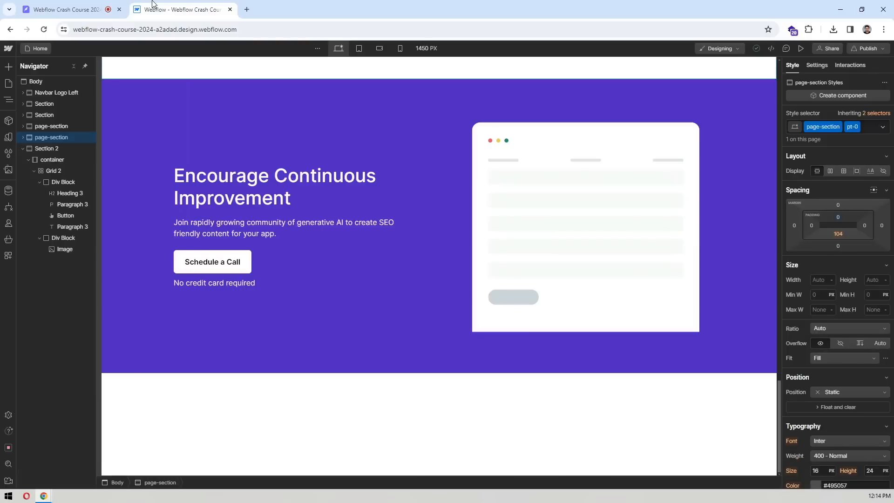
Collapse the element tree, select the call-to-action section and browse the Starter library layouts for a footer
{"action": "left_click", "coordinate": [74, 66]}
{"action": "left_click", "coordinate": [53, 147]}
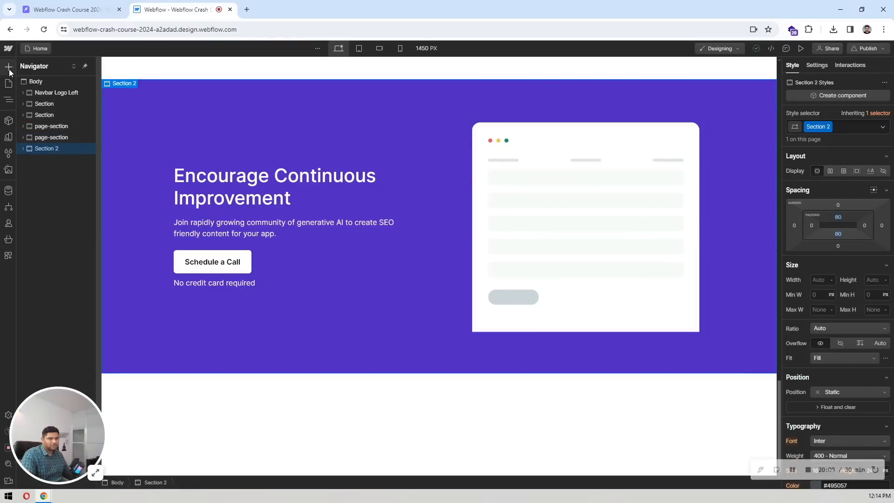
{"action": "left_click", "coordinate": [9, 69]}
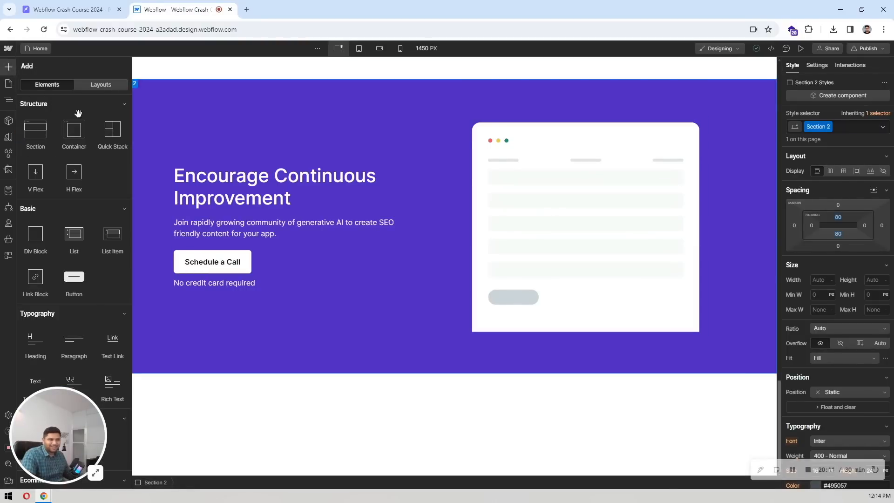
{"action": "left_click", "coordinate": [91, 85]}
{"action": "scroll", "coordinate": [63, 173], "scroll_direction": "down", "scroll_amount": 5}
{"action": "mouse_move", "coordinate": [66, 162]}
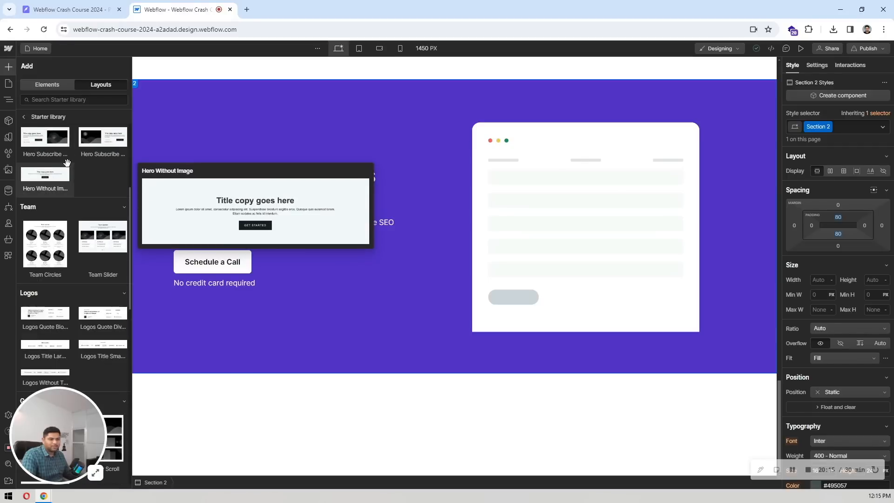
{"action": "scroll", "coordinate": [75, 172], "scroll_direction": "down", "scroll_amount": 10}
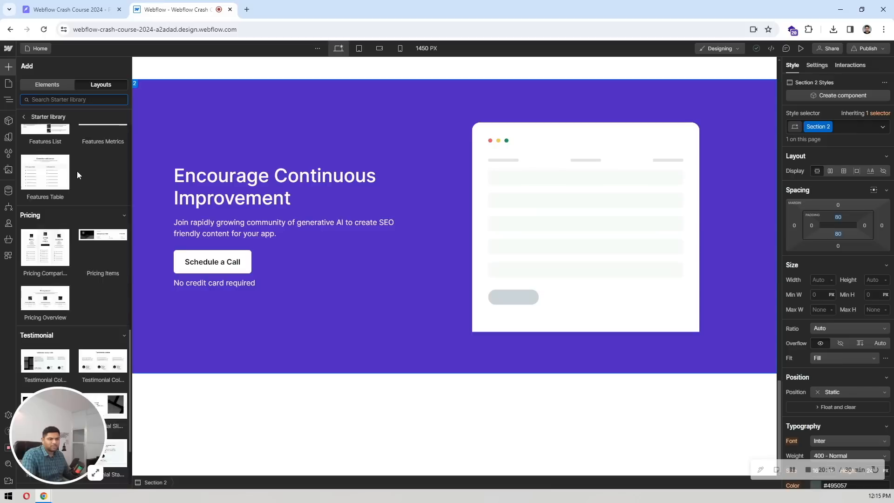
{"action": "scroll", "coordinate": [77, 171], "scroll_direction": "down", "scroll_amount": 3}
{"action": "mouse_move", "coordinate": [68, 261]}
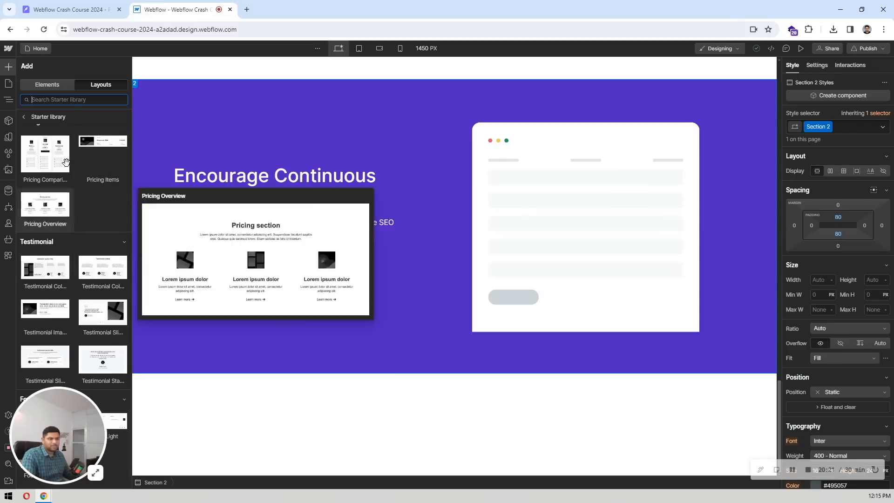
{"action": "key", "text": "z"}
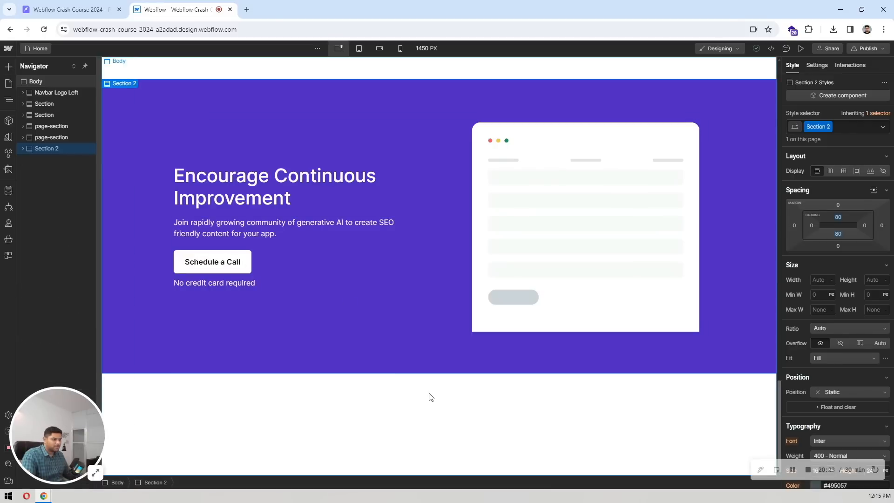
Search the quick finder for "foot" and insert the Footer Light layout at the end of the page body
{"action": "left_click", "coordinate": [430, 397]}
{"action": "key", "text": "ctrl+k"}
{"action": "type", "text": "foot"}
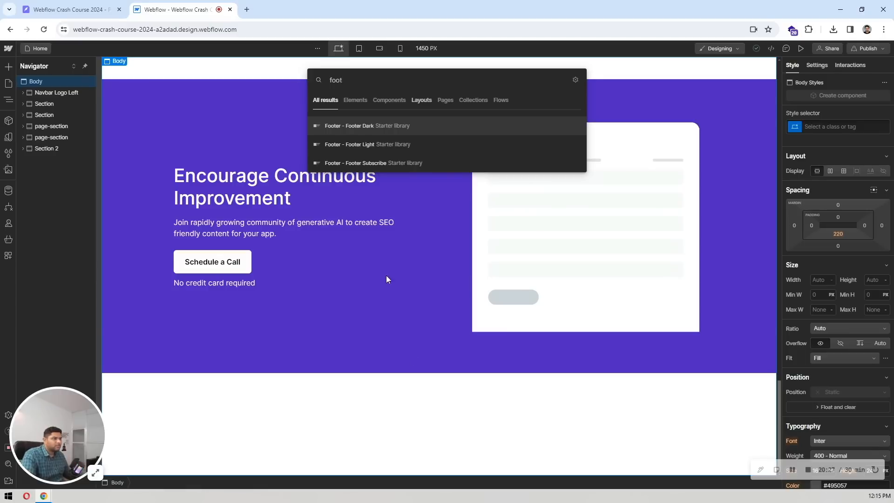
{"action": "left_click", "coordinate": [375, 144]}
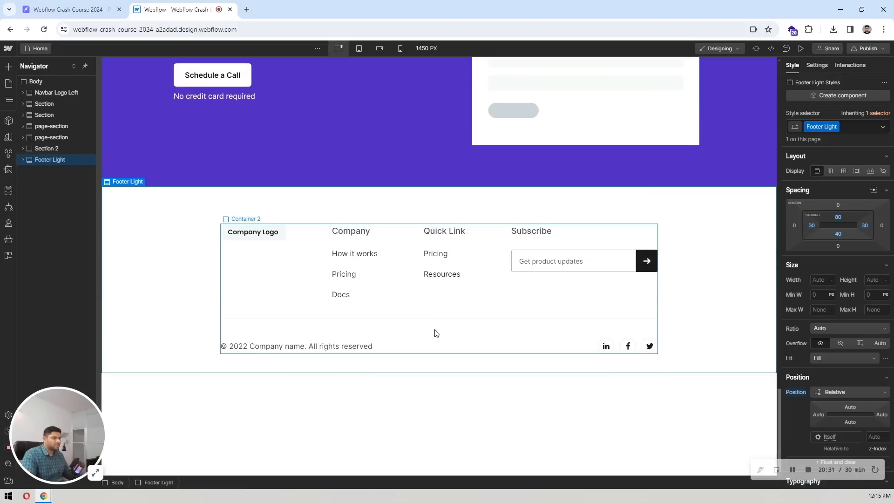
Replace the class on the footer's inner container with the existing container class
{"action": "left_click", "coordinate": [317, 261]}
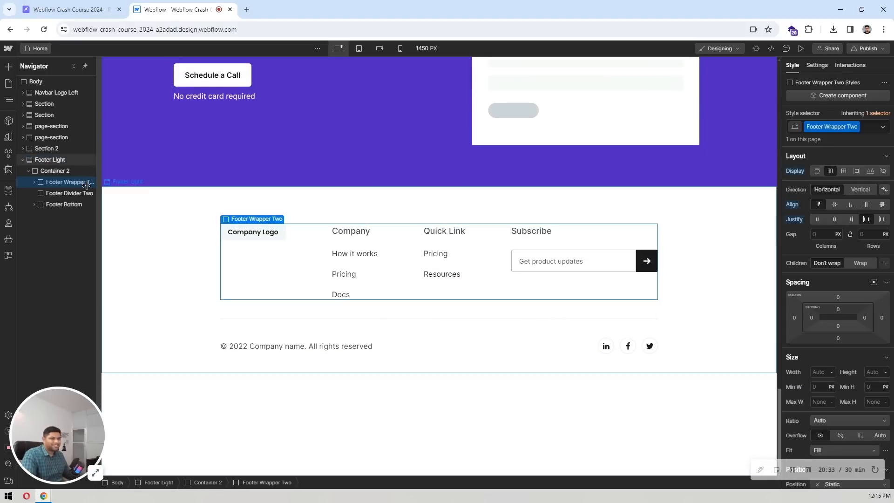
{"action": "left_click", "coordinate": [75, 170]}
{"action": "left_click", "coordinate": [851, 126]}
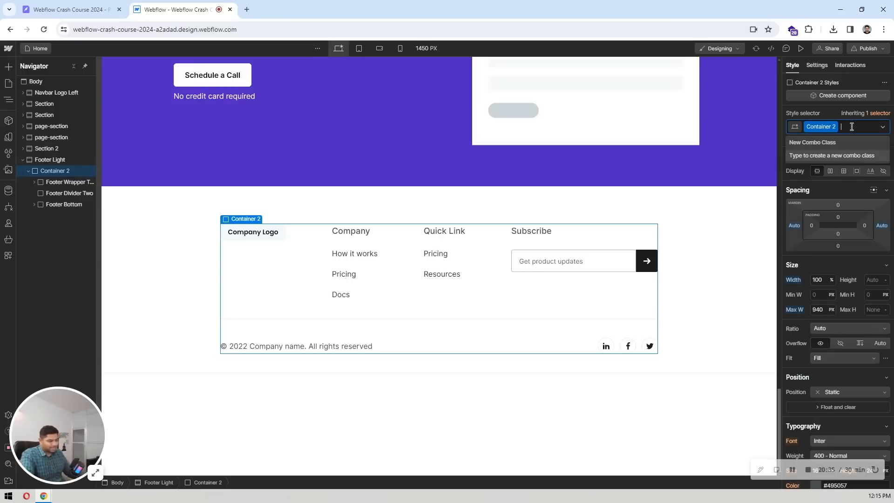
{"action": "key", "text": "BackSpace"}
{"action": "type", "text": "conta"}
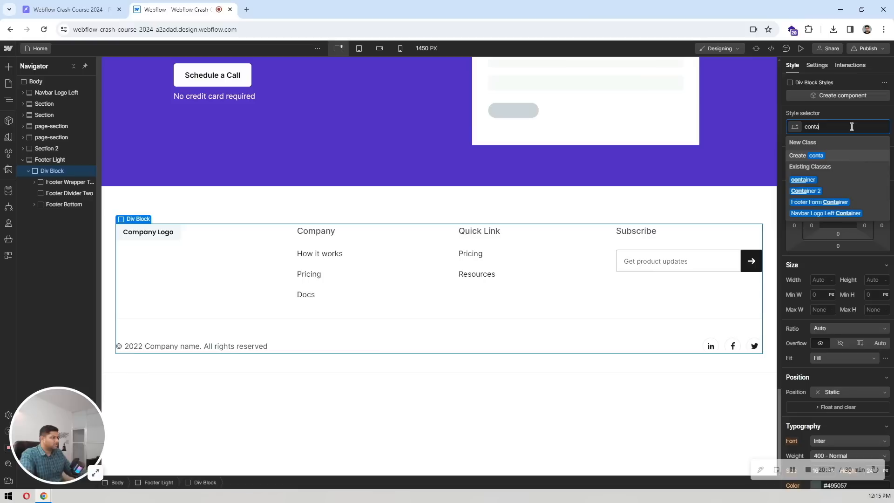
{"action": "left_click", "coordinate": [809, 179]}
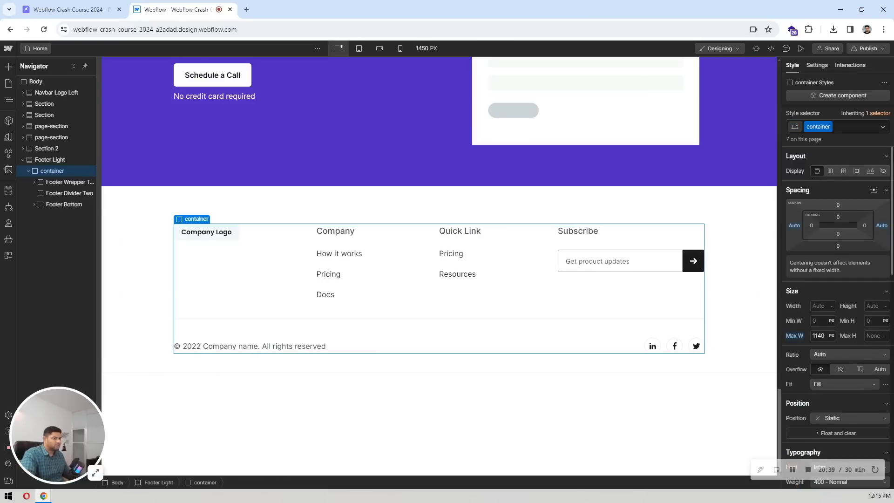
{"action": "double_click", "coordinate": [216, 242]}
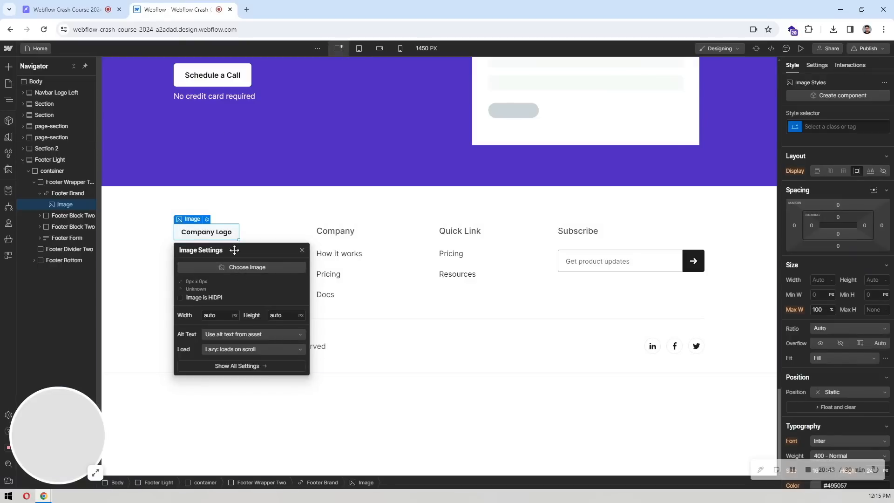
{"action": "left_click", "coordinate": [224, 238]}
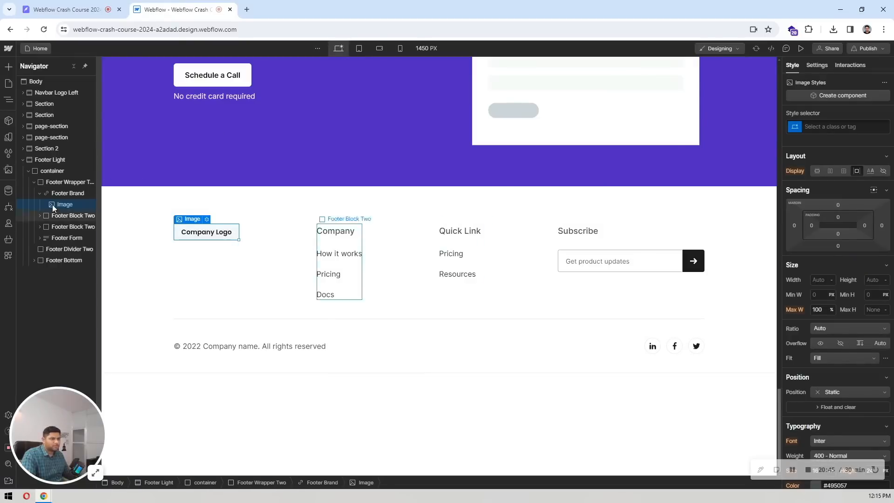
{"action": "left_click", "coordinate": [63, 194]}
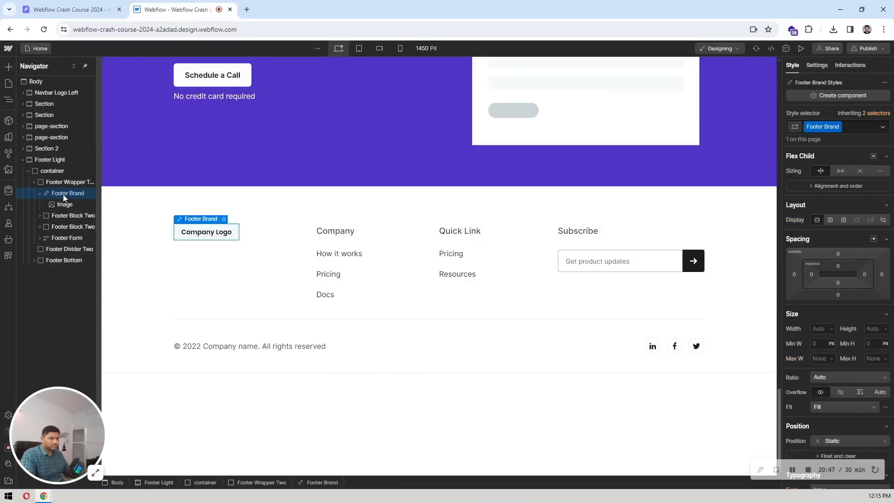
{"action": "key", "text": "Delete"}
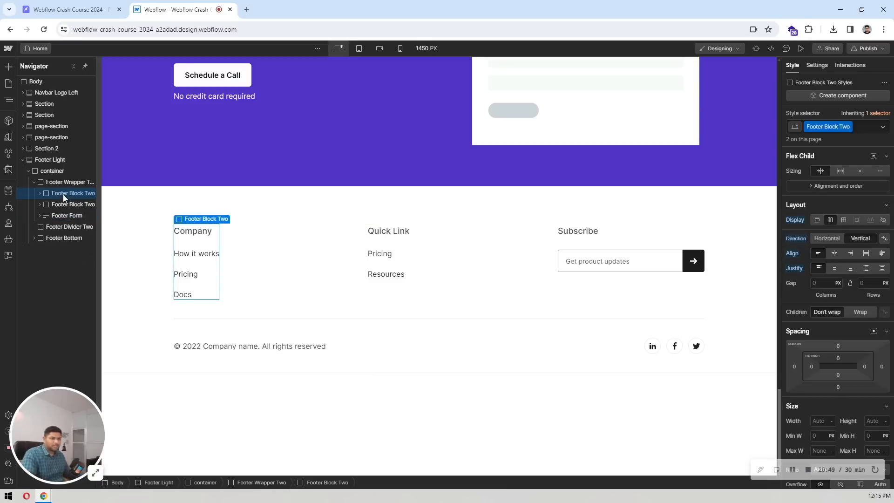
{"action": "left_click", "coordinate": [67, 187]}
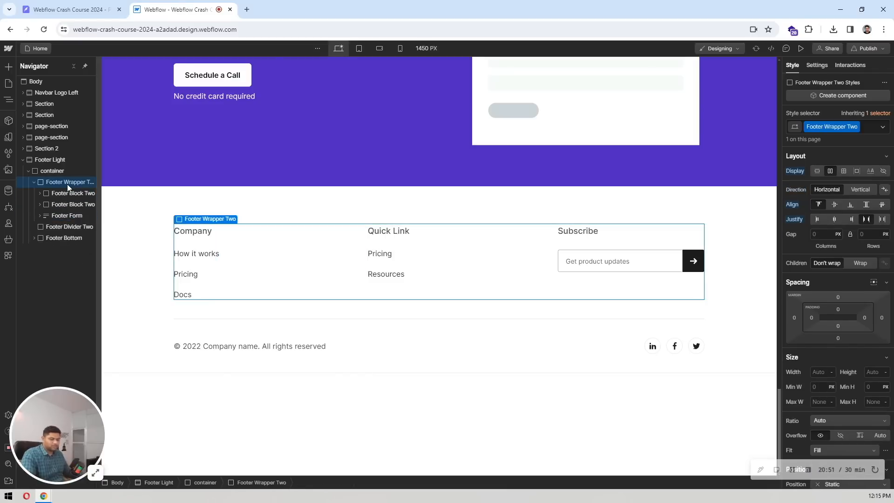
{"action": "key", "text": "ctrl+z"}
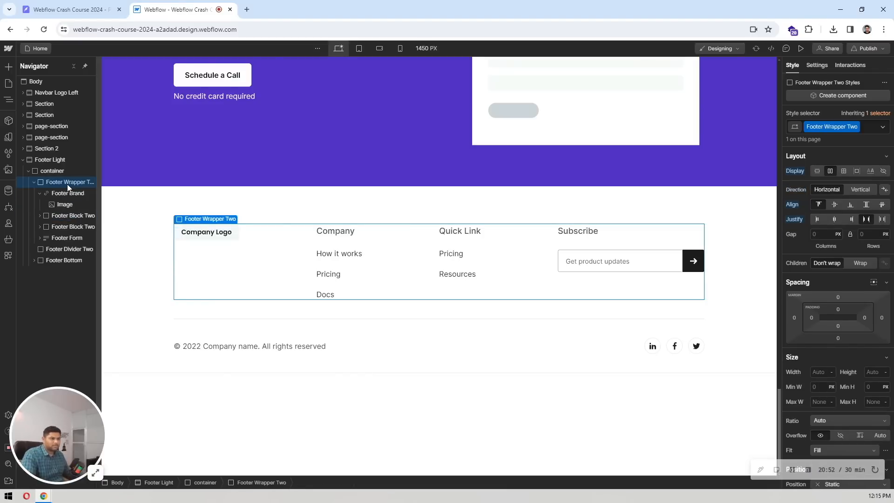
Replace the footer's Company Logo placeholder with the logo.png image from the assets
{"action": "left_click", "coordinate": [204, 238]}
{"action": "left_click", "coordinate": [206, 219]}
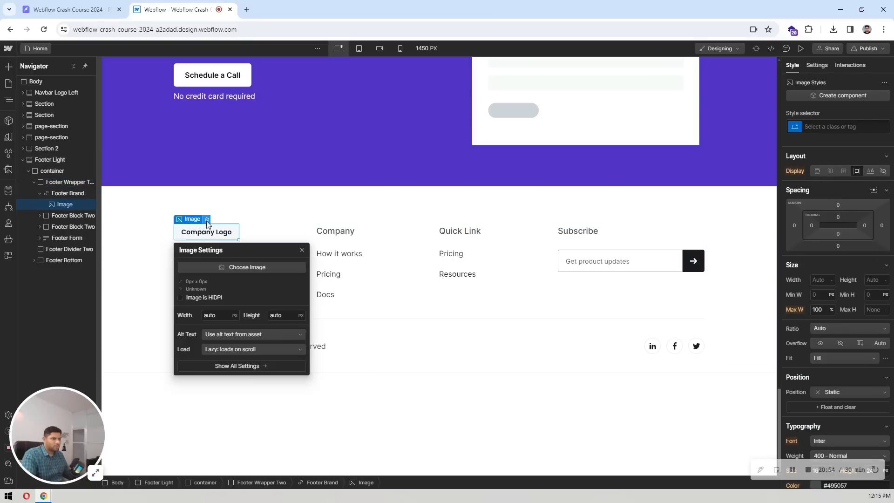
{"action": "left_click", "coordinate": [231, 267]}
{"action": "left_click", "coordinate": [69, 126]}
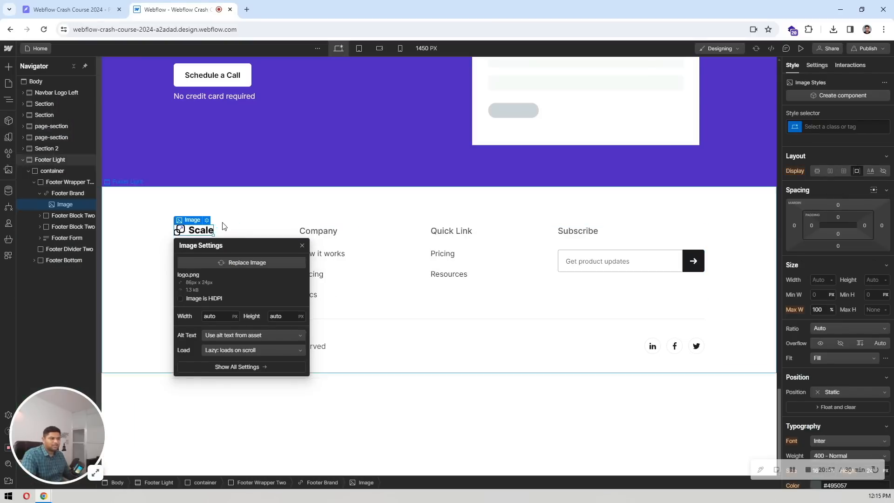
Check the footer headings in the Pixso design and change the Company column heading in Webflow to "Links"
{"action": "left_click", "coordinate": [318, 231]}
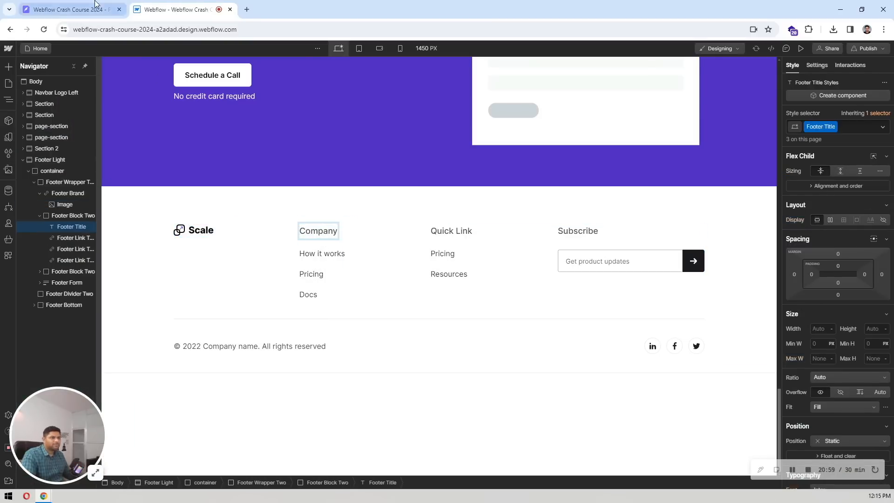
{"action": "left_click", "coordinate": [95, 6]}
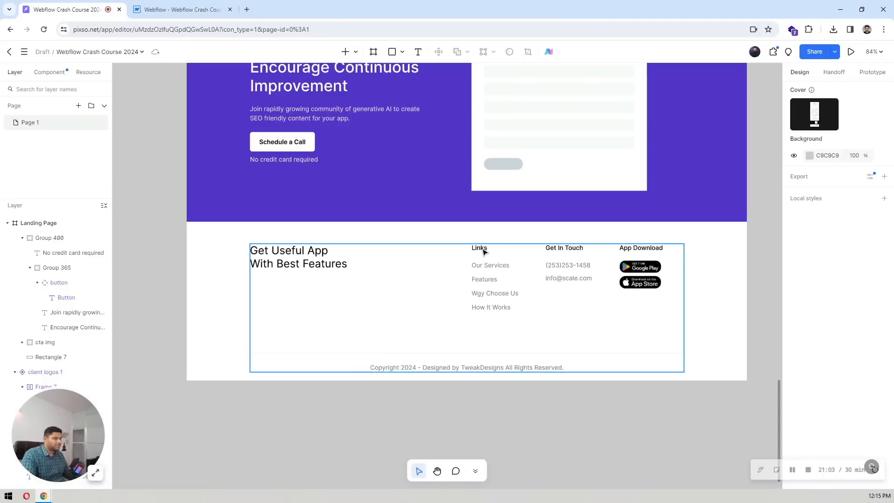
{"action": "left_click", "coordinate": [181, 9]}
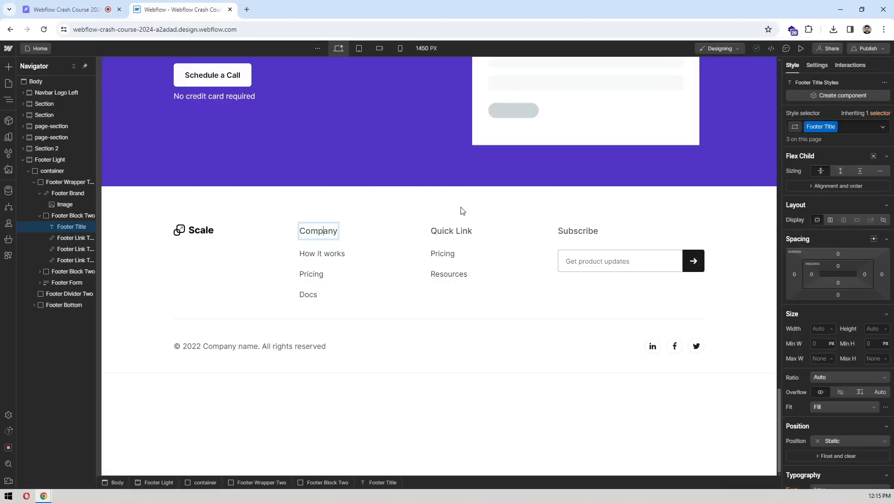
{"action": "double_click", "coordinate": [315, 229]}
{"action": "type", "text": "Links"}
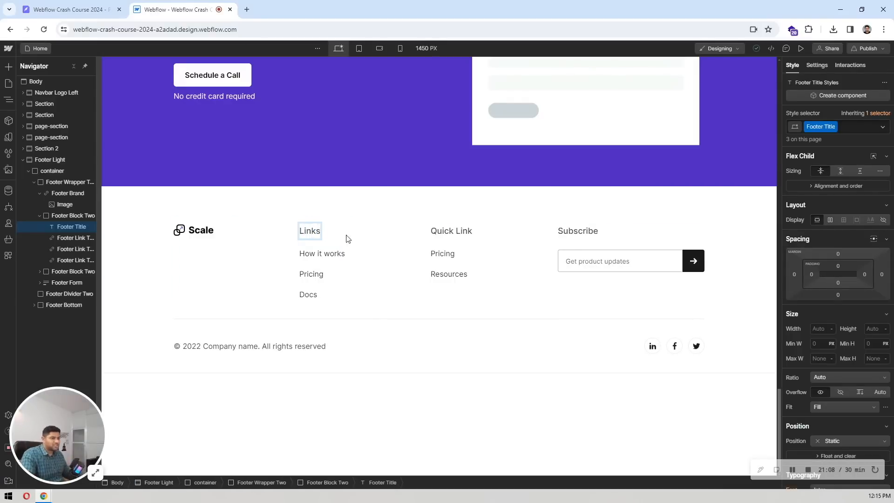
Change the footer's Quick Link column heading to "Get In Touch"
{"action": "left_click", "coordinate": [443, 230]}
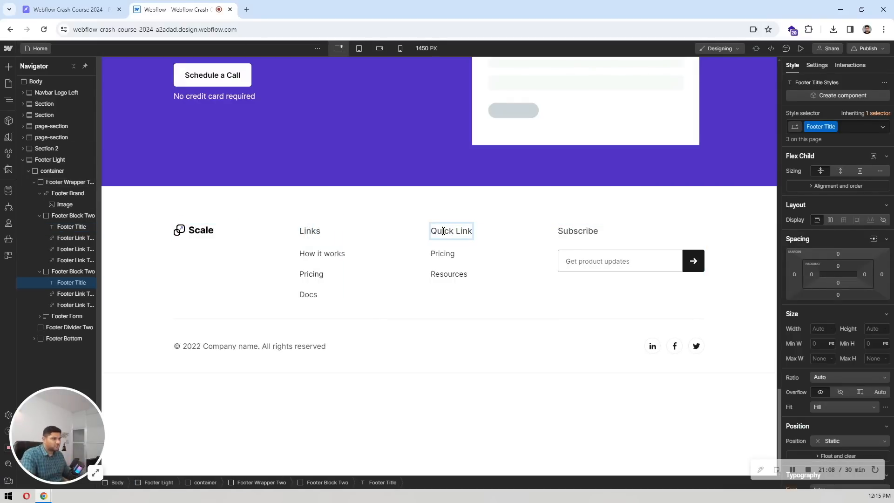
{"action": "double_click", "coordinate": [444, 231]}
{"action": "type", "text": "Get"}
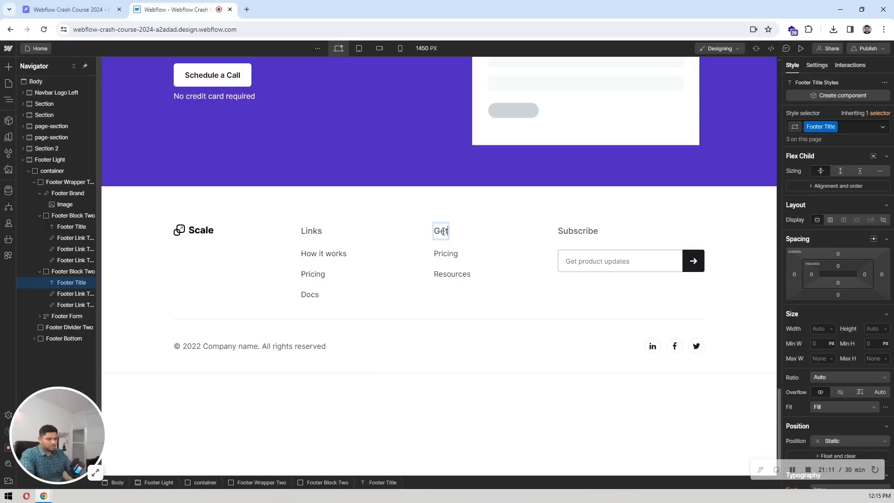
{"action": "type", "text": " In Touch"}
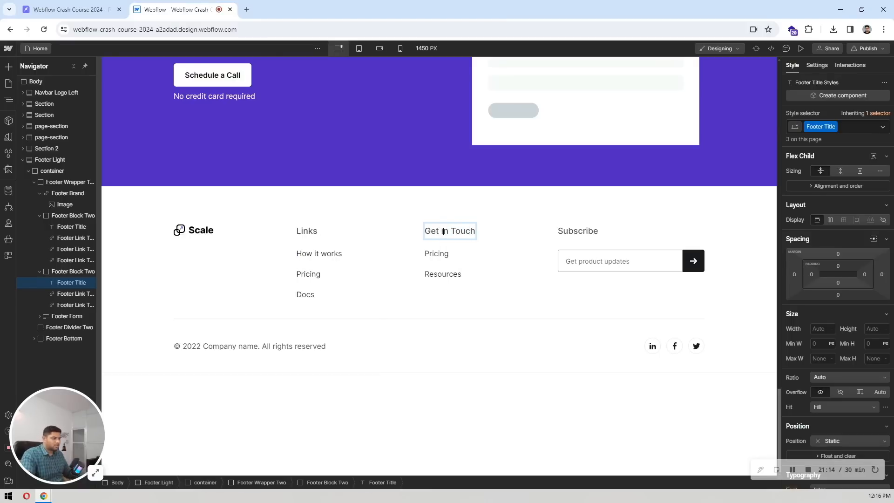
Change the footer's Subscribe column heading to "App Download"
{"action": "left_click", "coordinate": [577, 231]}
{"action": "double_click", "coordinate": [576, 231]}
{"action": "type", "text": "App Download"}
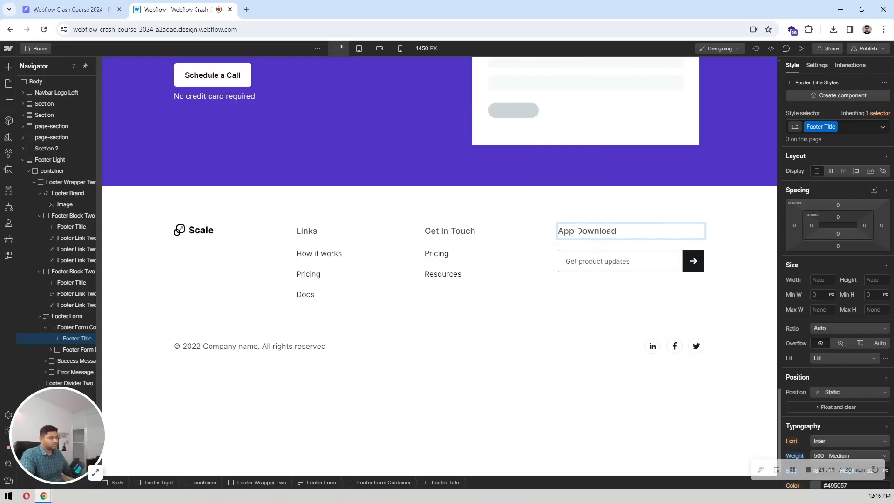
{"action": "left_click", "coordinate": [441, 334]}
Switch to the Pixso design and inspect the text style of the footer's Links heading
{"action": "left_click", "coordinate": [106, 5]}
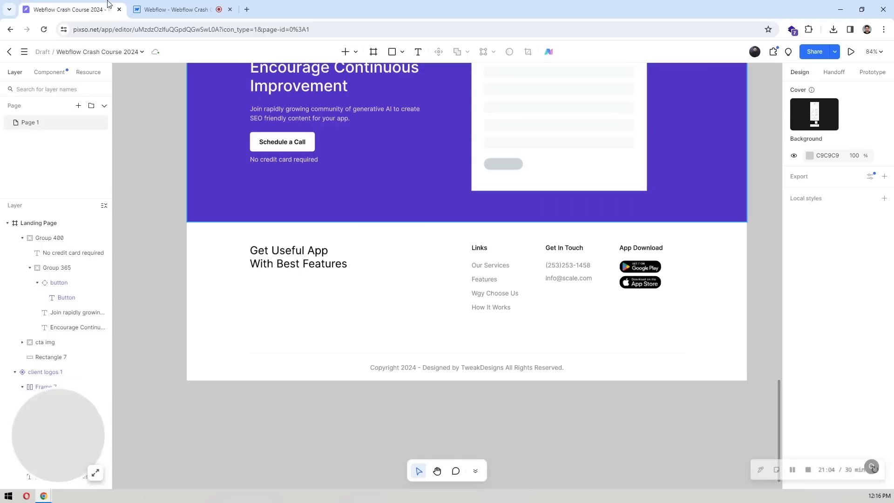
{"action": "left_click", "coordinate": [160, 4]}
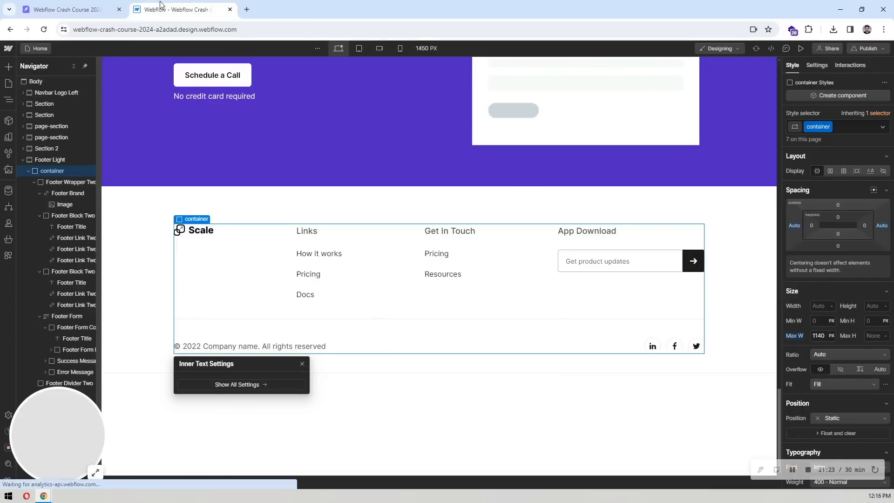
{"action": "left_click", "coordinate": [70, 9]}
{"action": "left_click", "coordinate": [480, 250]}
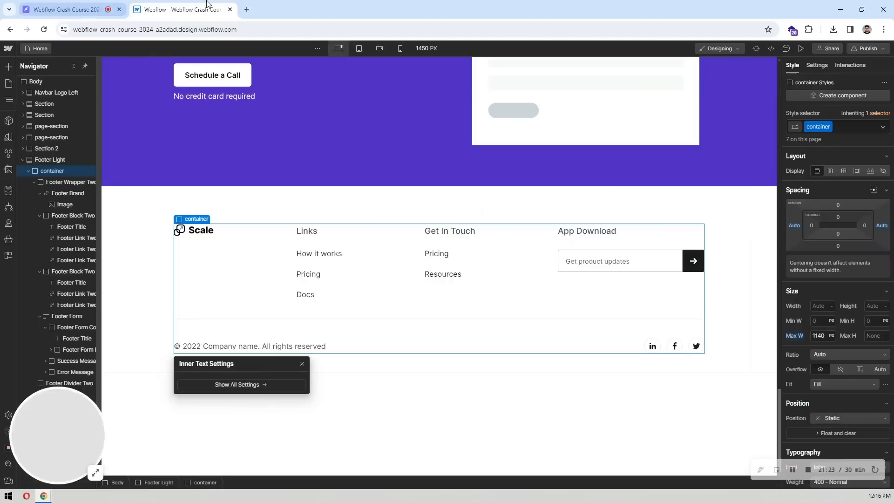
{"action": "left_click", "coordinate": [181, 9]}
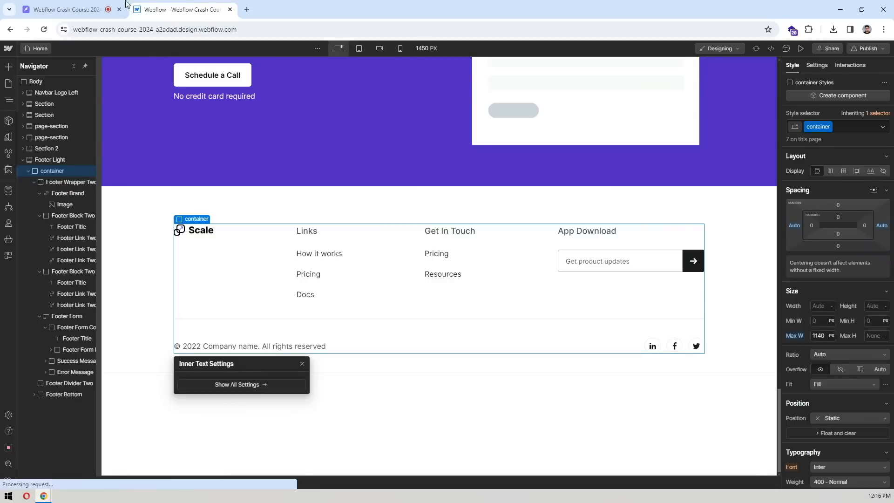
Set the Webflow Footer Title style to 16 px font size, 24 px line height and black text color
{"action": "left_click", "coordinate": [307, 231]}
{"action": "scroll", "coordinate": [838, 307], "scroll_direction": "down", "scroll_amount": 2}
{"action": "scroll", "coordinate": [836, 305], "scroll_direction": "down", "scroll_amount": 3}
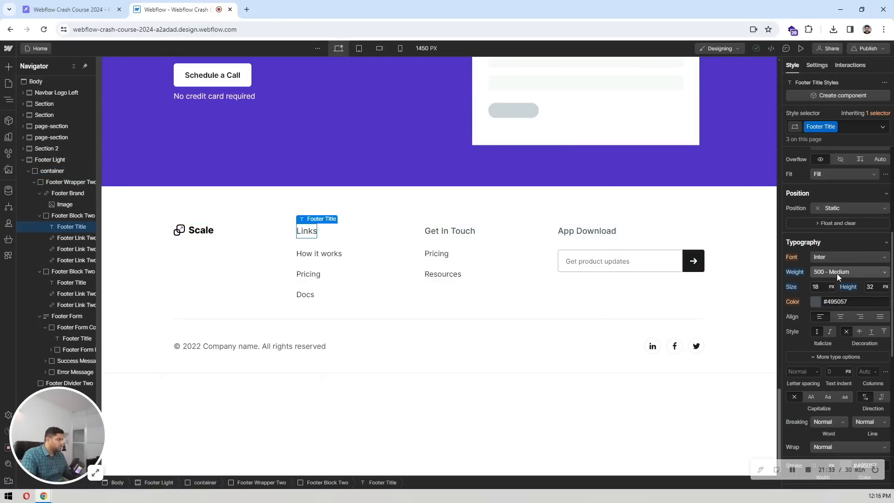
{"action": "left_click", "coordinate": [822, 287]}
{"action": "type", "text": "16"}
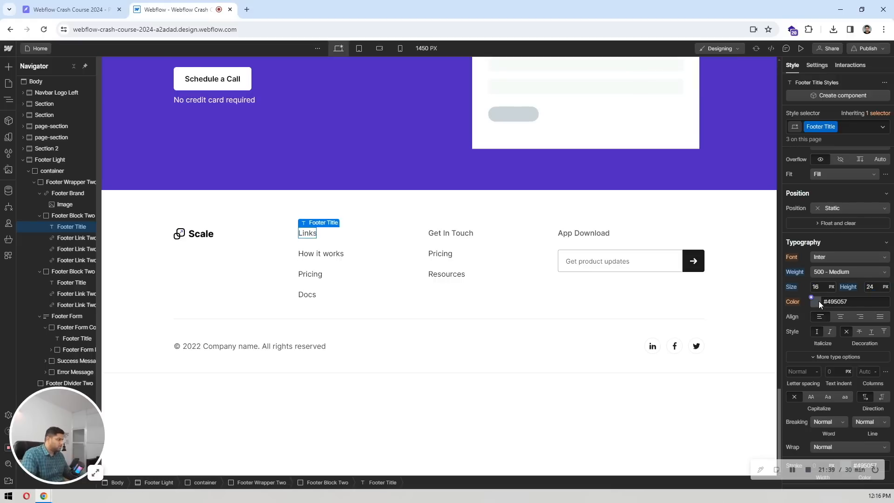
{"action": "left_click", "coordinate": [815, 301]}
{"action": "left_click_drag", "start_coordinate": [794, 375], "coordinate": [774, 389]}
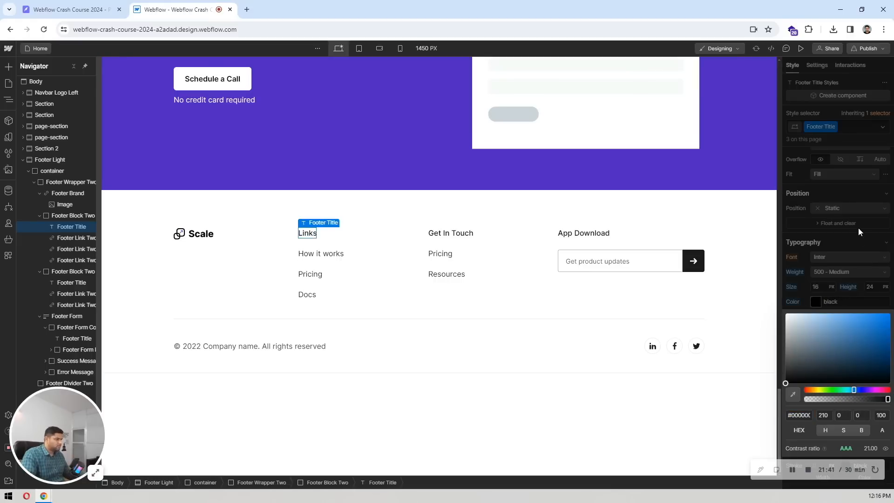
{"action": "left_click", "coordinate": [859, 227]}
Inspect the font and fill settings of the Our Services footer link in the Pixso design
{"action": "left_click", "coordinate": [116, 7]}
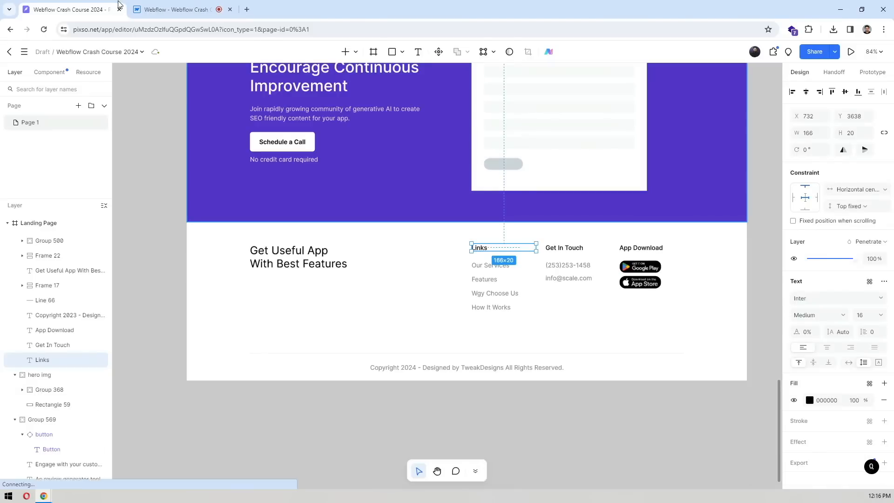
{"action": "double_click", "coordinate": [477, 267]}
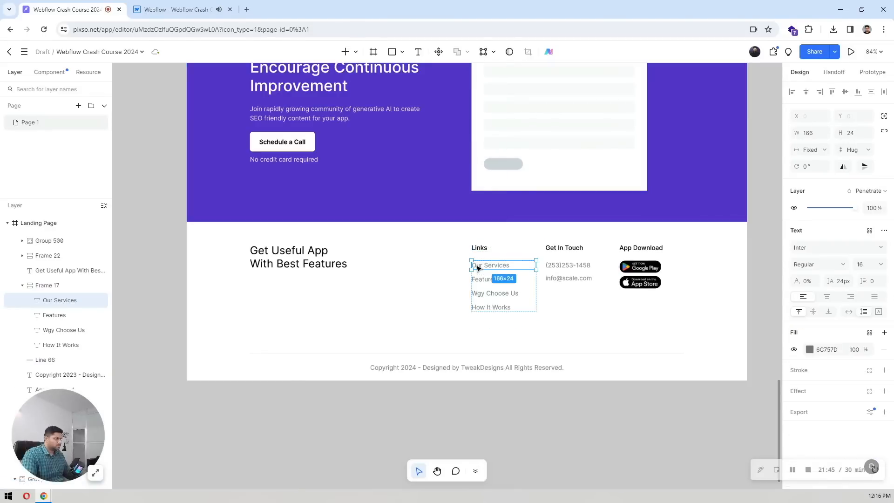
{"action": "left_click", "coordinate": [183, 6]}
Reset the text color of the Footer Link Two style in Webflow to its inherited value
{"action": "double_click", "coordinate": [320, 254]}
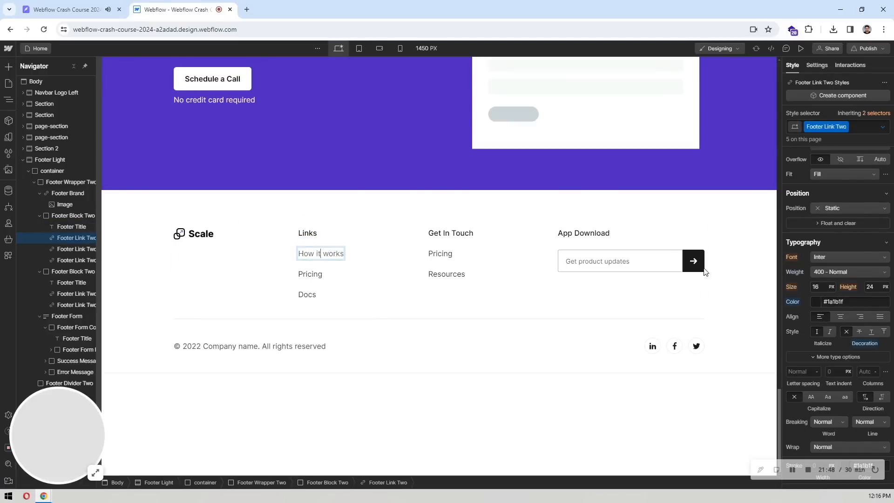
{"action": "left_click", "coordinate": [380, 270]}
{"action": "left_click", "coordinate": [333, 259]}
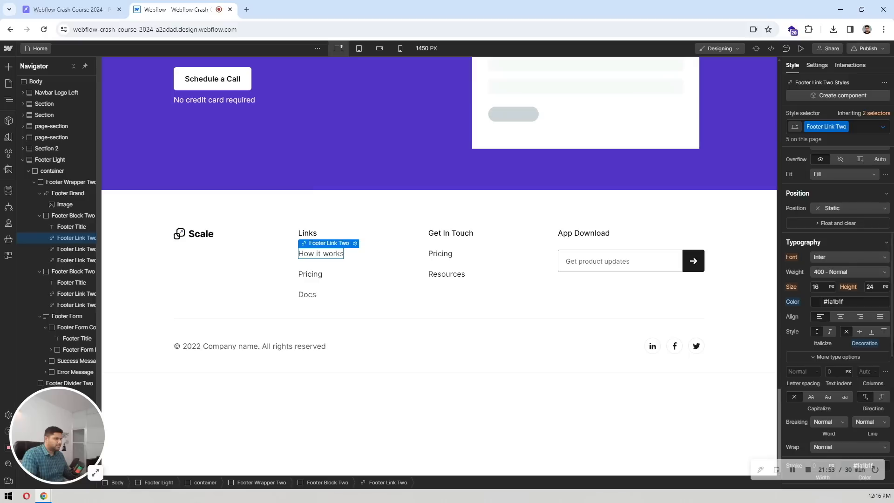
{"action": "left_click", "coordinate": [792, 302]}
{"action": "left_click", "coordinate": [811, 321]}
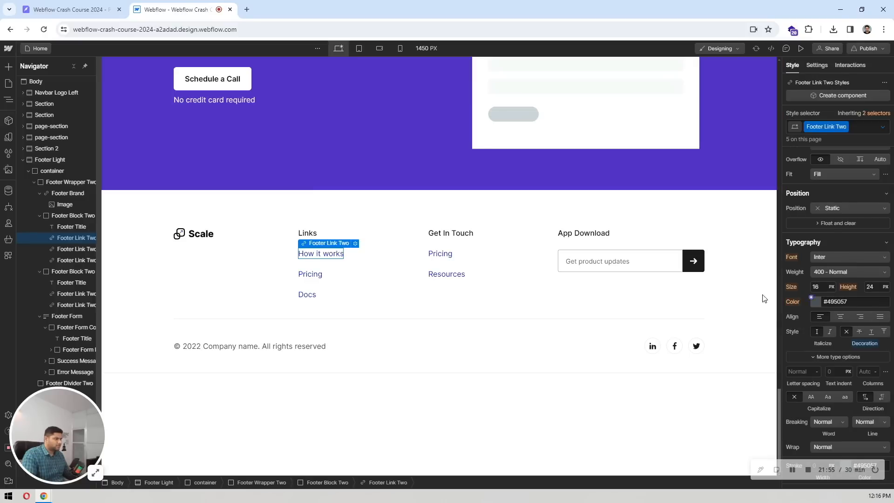
Copy the Our Services link's fill color from Pixso and set the Footer Link Two text color to #6c757d
{"action": "left_click", "coordinate": [69, 5]}
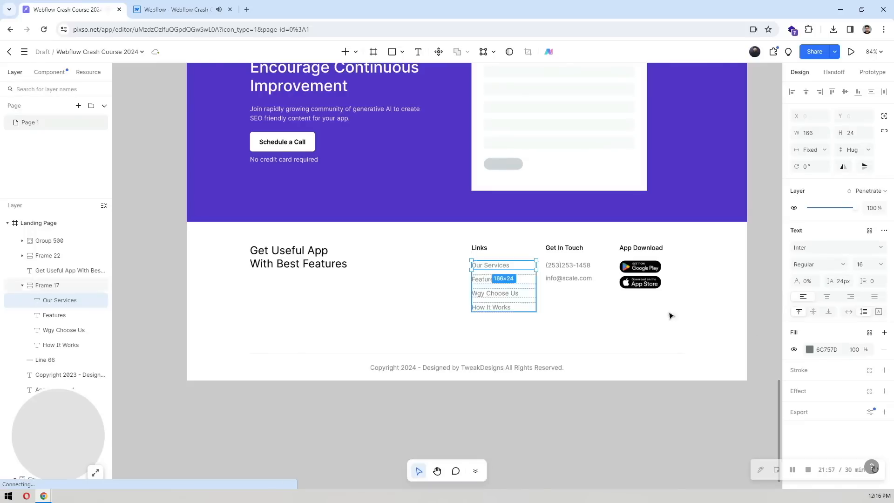
{"action": "left_click", "coordinate": [831, 350]}
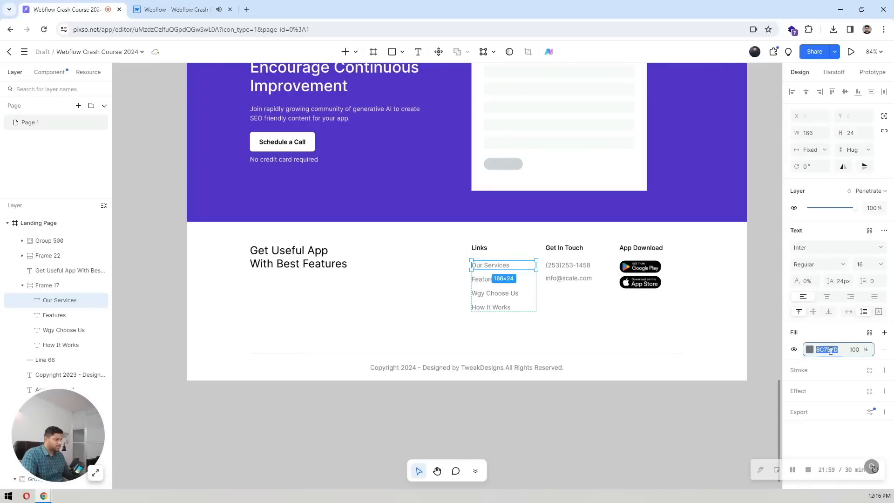
{"action": "key", "text": "ctrl+Tab"}
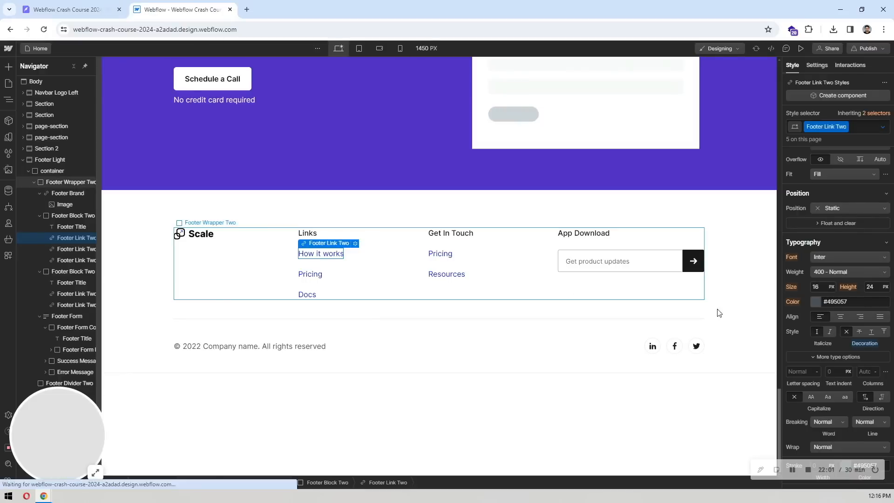
{"action": "left_click", "coordinate": [833, 301]}
{"action": "type", "text": "#6c757d"}
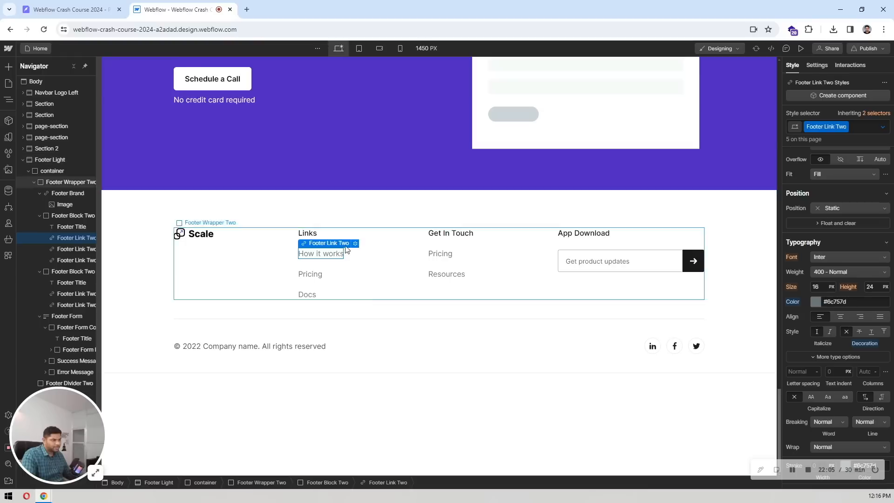
{"action": "left_click", "coordinate": [408, 267]}
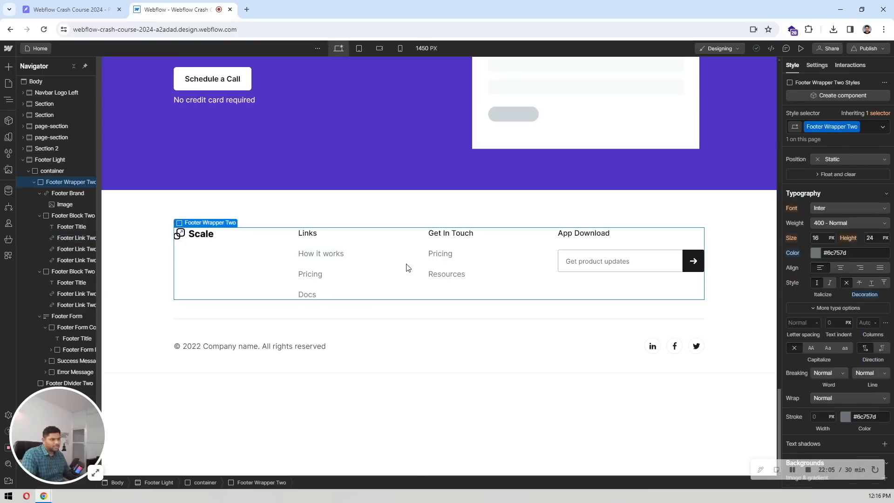
Compare the footer column layout in the Pixso design with the Webflow footer
{"action": "left_click", "coordinate": [34, 182]}
{"action": "left_click", "coordinate": [69, 9]}
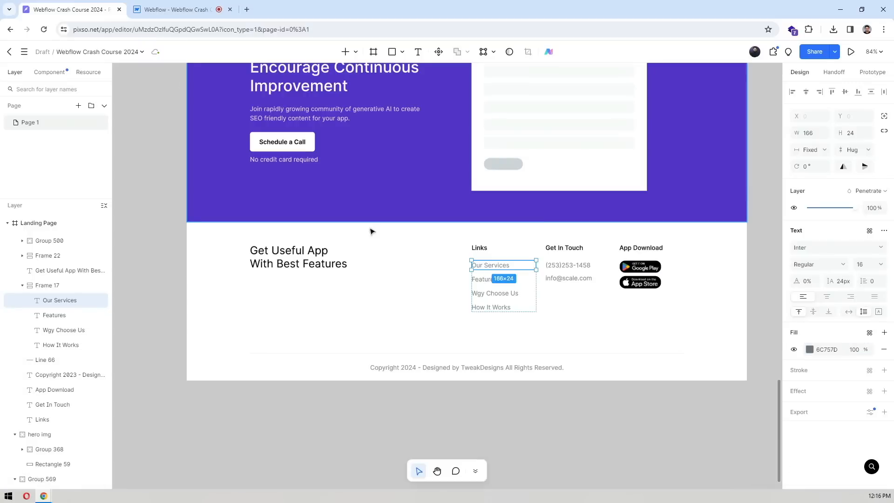
{"action": "left_click", "coordinate": [410, 280]}
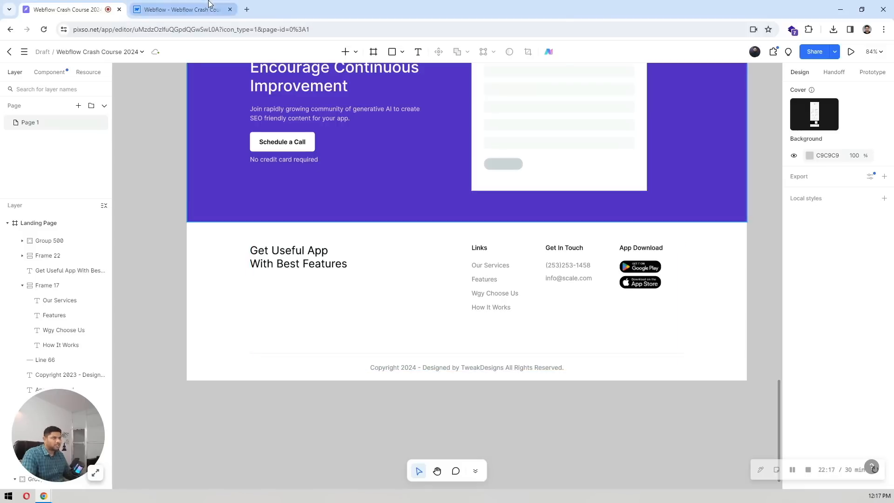
{"action": "key", "text": "ctrl+Tab"}
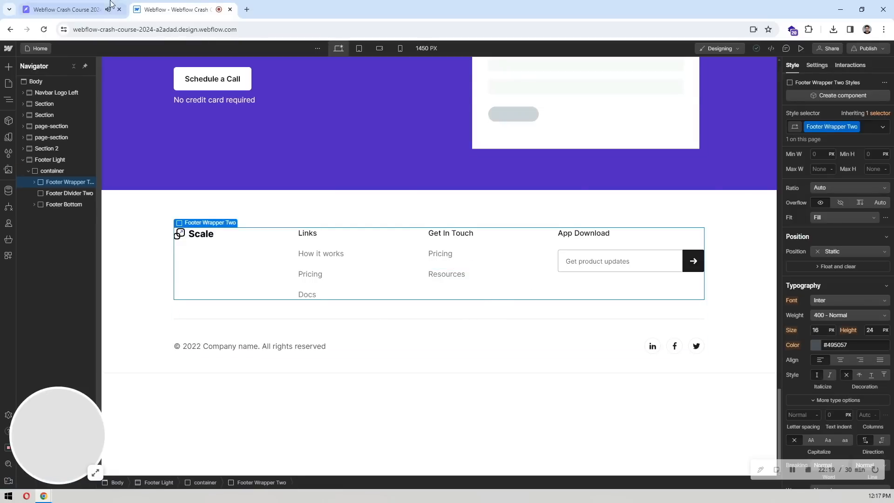
{"action": "key", "text": "ctrl+Tab"}
{"action": "left_click", "coordinate": [231, 5]}
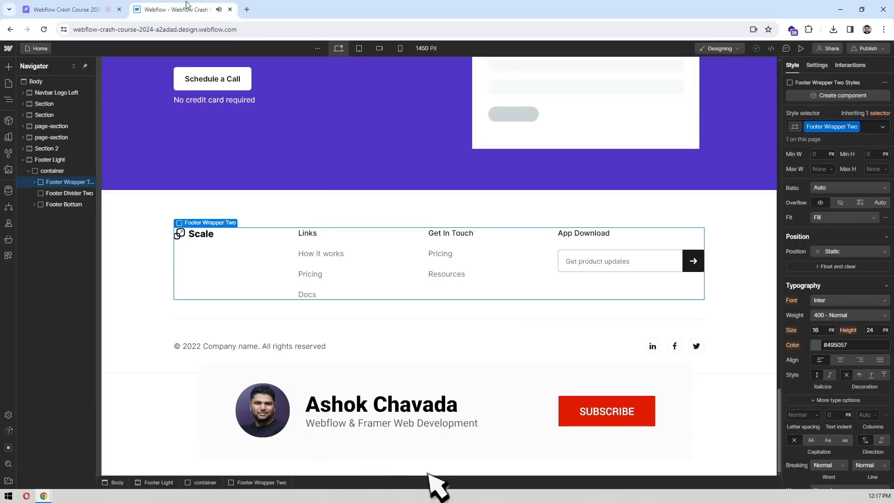
Delete the Footer Form block containing the App Download heading and the product updates field
{"action": "left_click", "coordinate": [610, 261]}
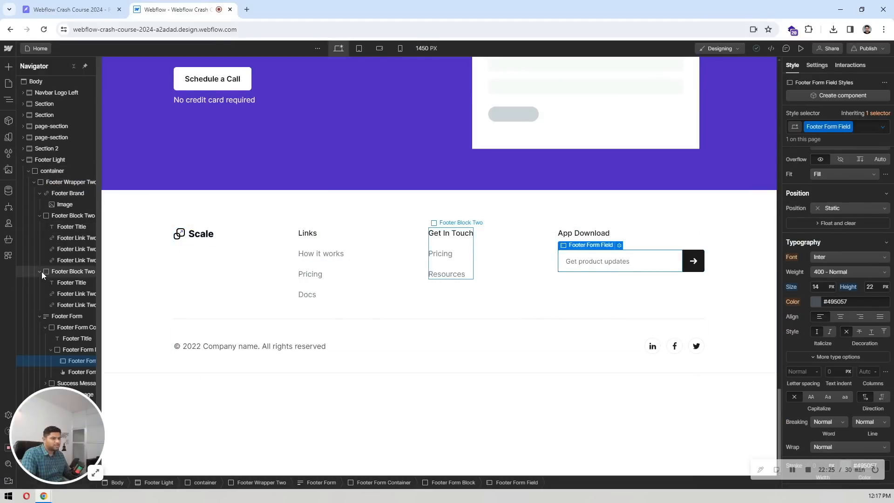
{"action": "left_click", "coordinate": [38, 216]}
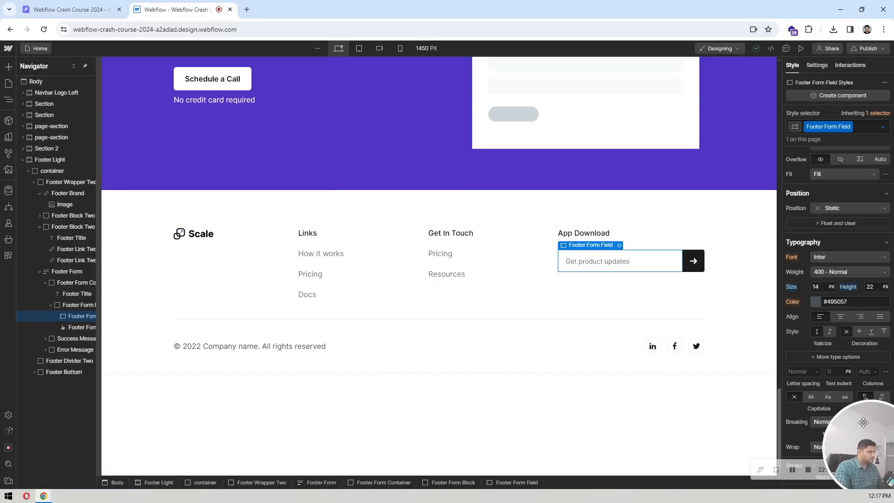
{"action": "left_click", "coordinate": [72, 305]}
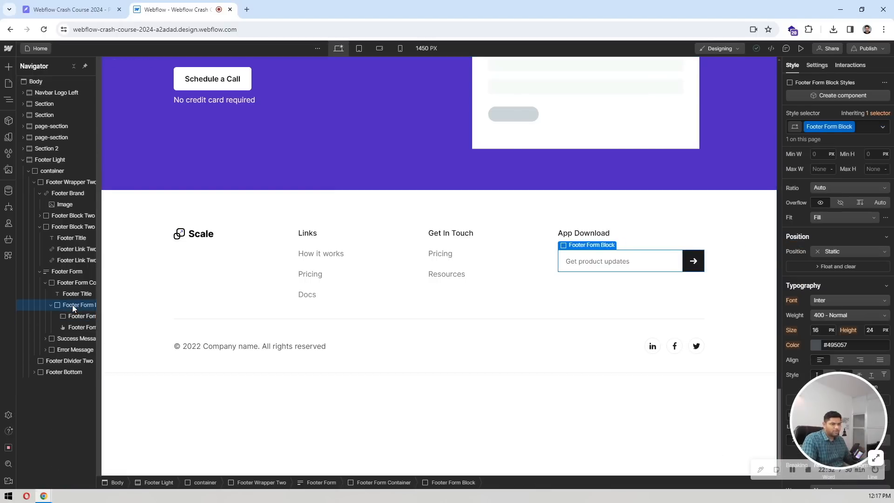
{"action": "left_click", "coordinate": [63, 271]}
{"action": "left_click", "coordinate": [39, 227]}
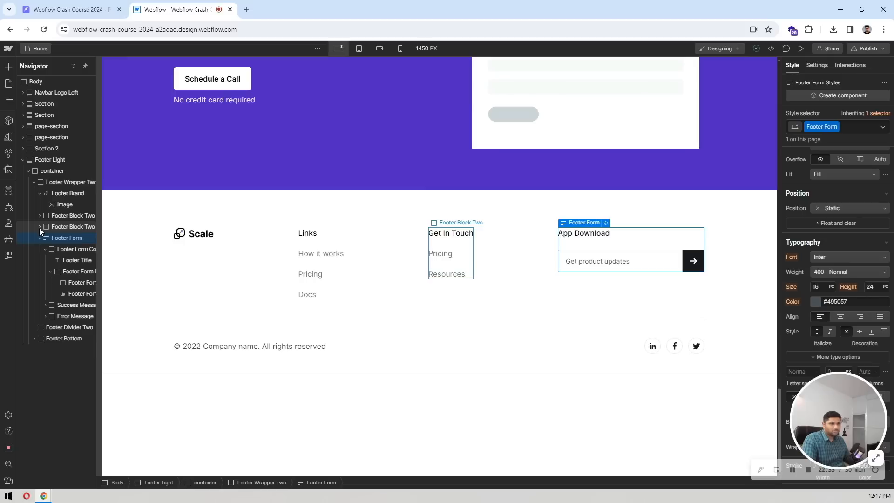
{"action": "left_click", "coordinate": [39, 238]}
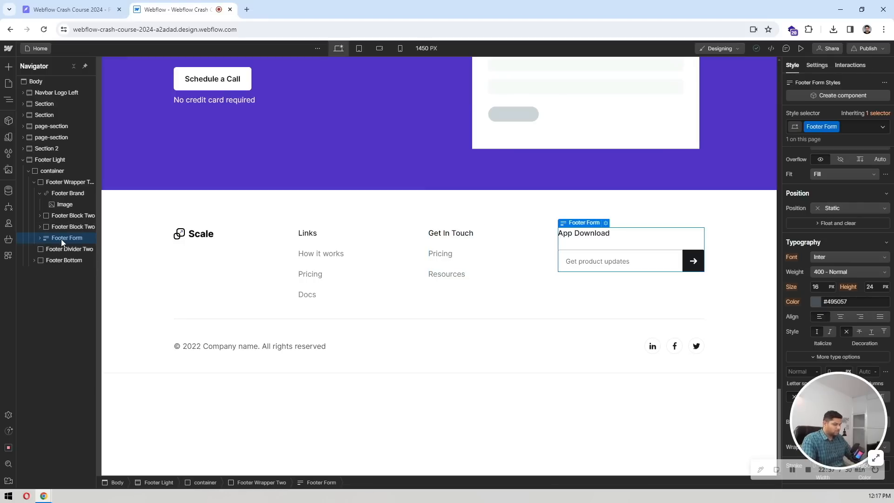
{"action": "key", "text": "Delete"}
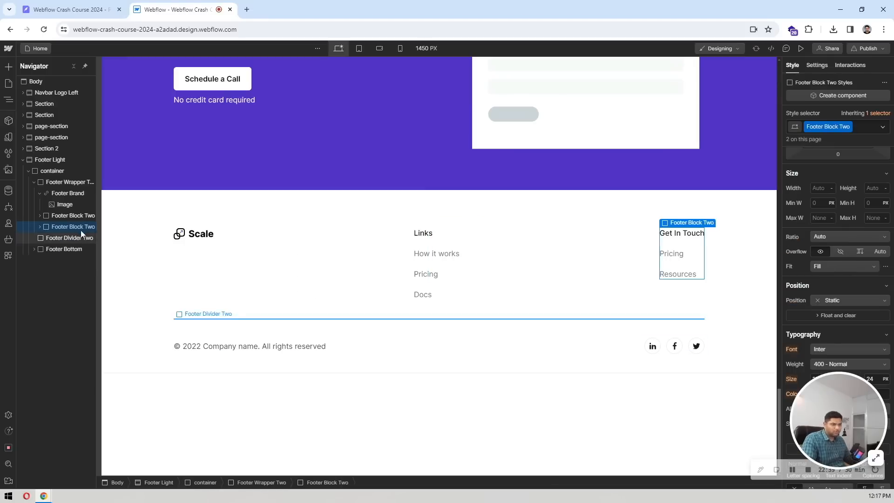
Duplicate the Get In Touch footer column and change the copy's heading to "App Download"
{"action": "key", "text": "ctrl+d"}
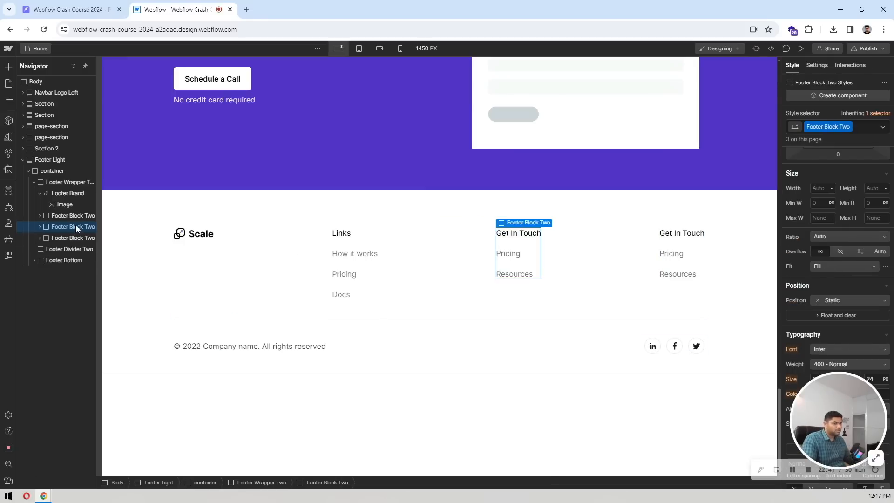
{"action": "left_click", "coordinate": [689, 232]}
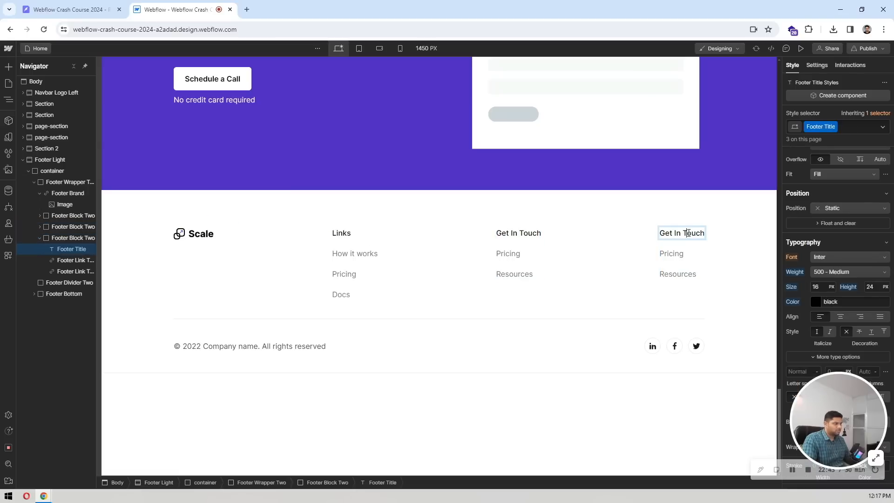
{"action": "double_click", "coordinate": [688, 233]}
{"action": "type", "text": "App Do"}
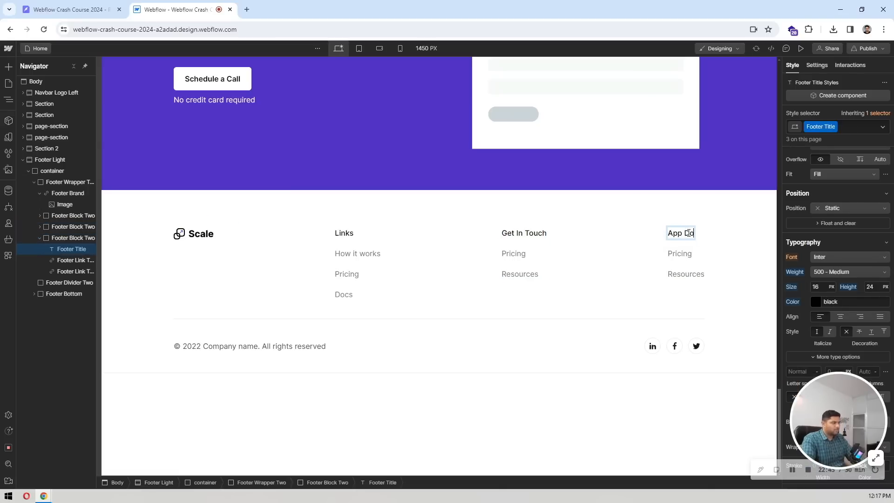
{"action": "type", "text": "wnl"}
{"action": "key", "text": "BackSpace"}
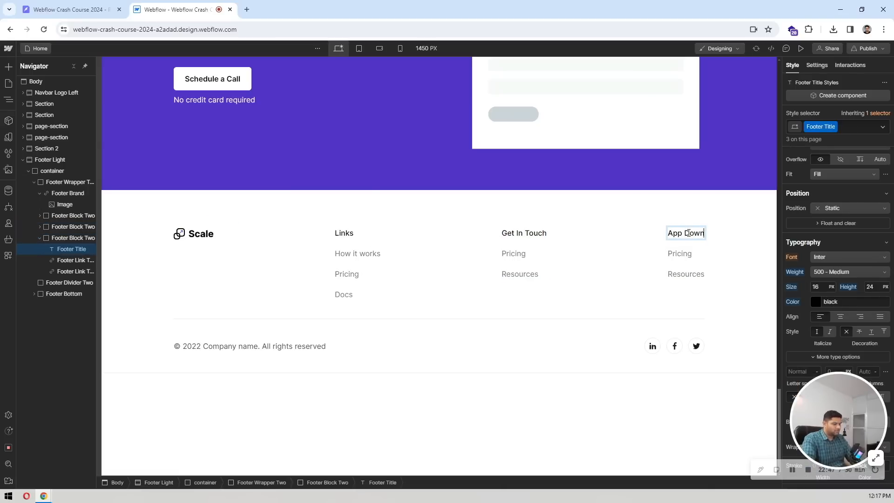
{"action": "type", "text": "load"}
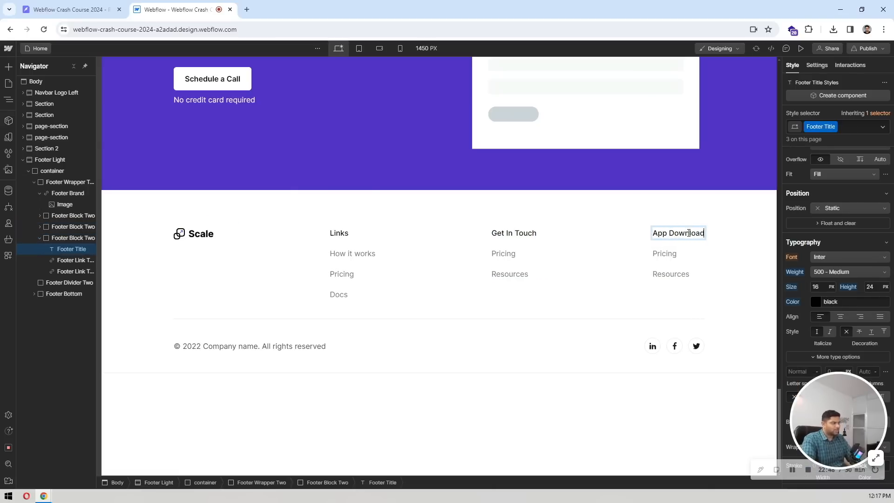
Insert a Link Block directly below the App Download heading in the footer
{"action": "left_click", "coordinate": [667, 253]}
{"action": "left_click", "coordinate": [671, 257]}
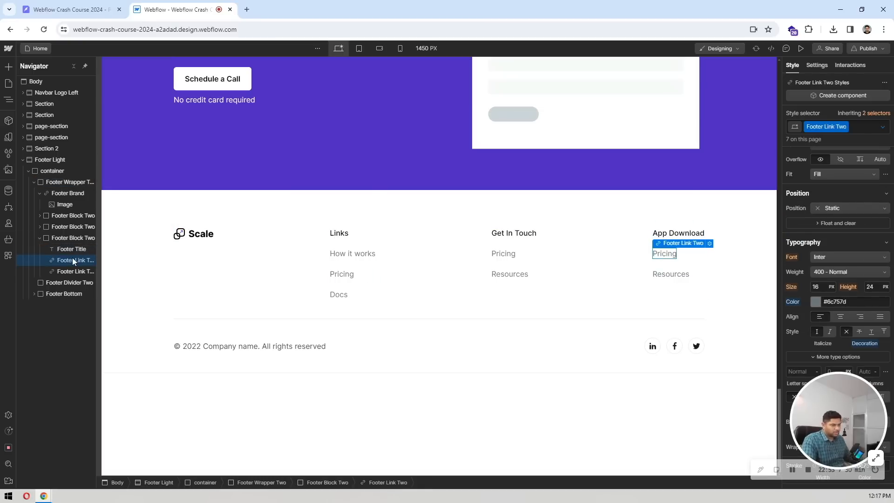
{"action": "scroll", "coordinate": [871, 244], "scroll_direction": "up", "scroll_amount": 5}
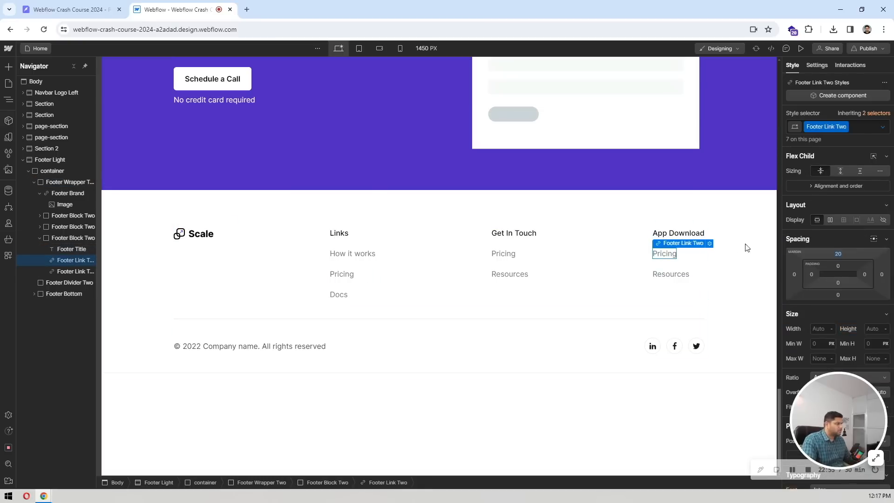
{"action": "left_click", "coordinate": [70, 251]}
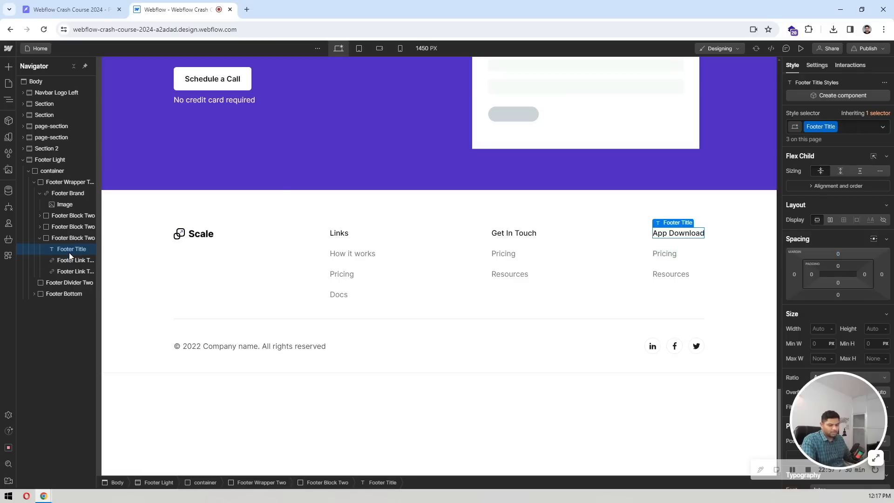
{"action": "key", "text": "ctrl+k"}
{"action": "type", "text": "link"}
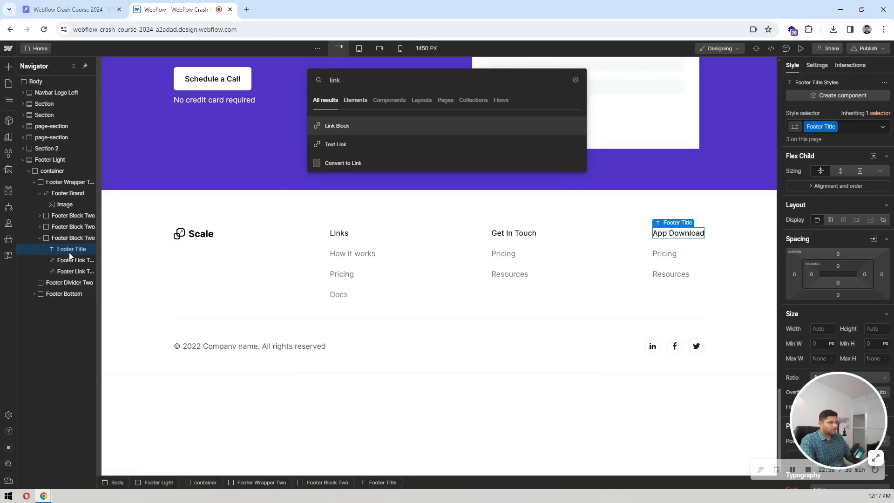
{"action": "key", "text": "Return"}
Add an image inside the new Link Block and set it to the Google Play badge, playstore img.png
{"action": "key", "text": "ctrl+k"}
{"action": "type", "text": "ima"}
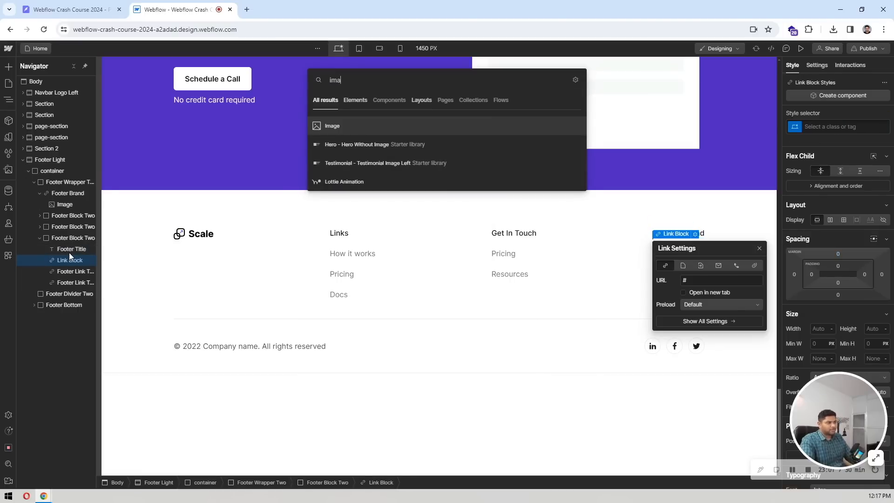
{"action": "key", "text": "Return"}
{"action": "left_click", "coordinate": [719, 330]}
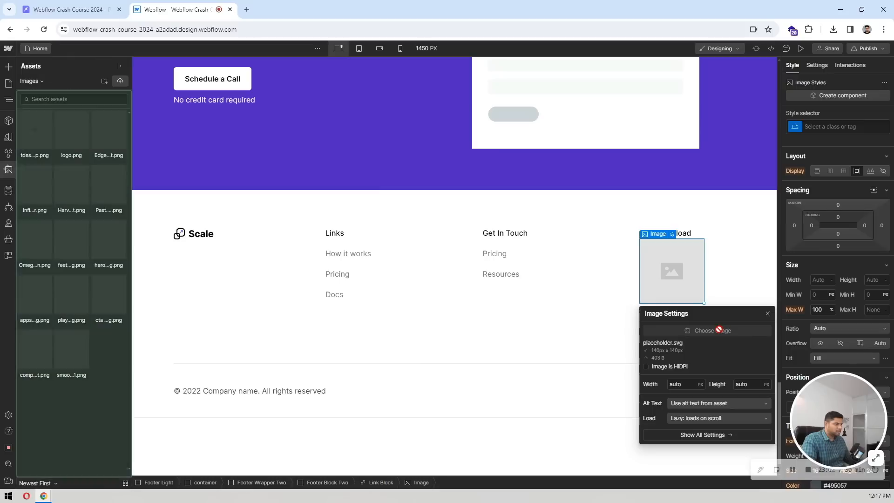
{"action": "left_click", "coordinate": [26, 301]}
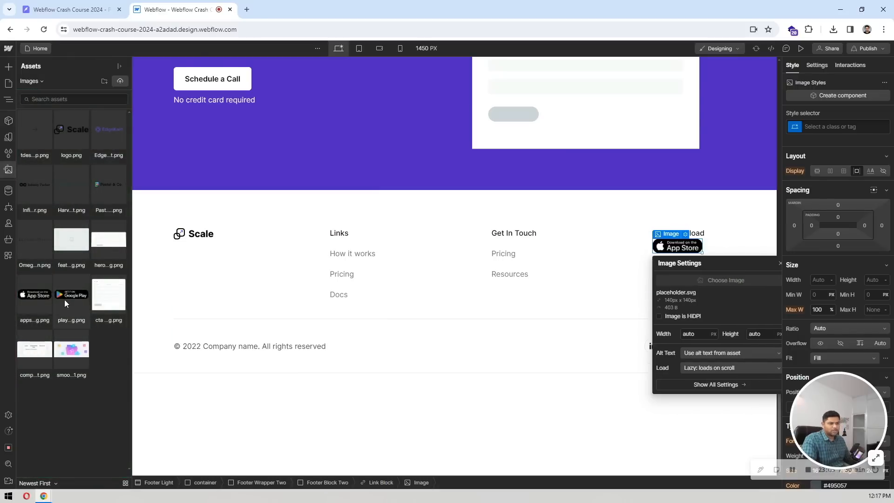
{"action": "left_click", "coordinate": [65, 298]}
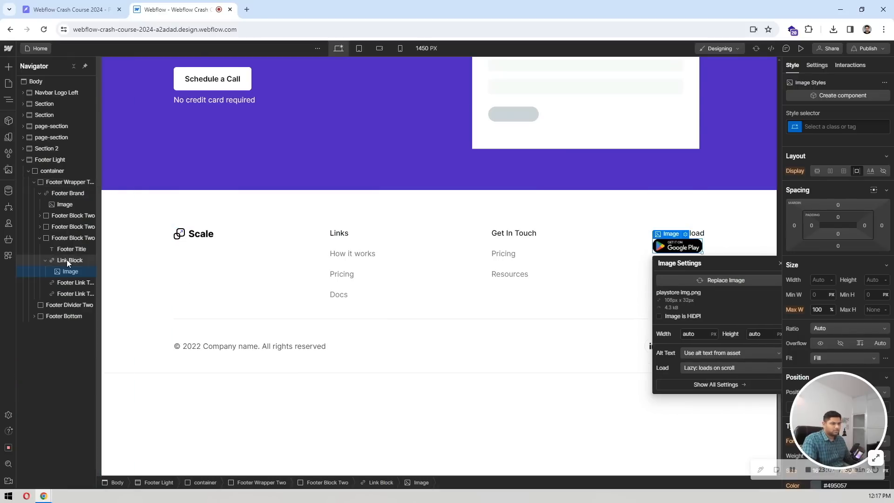
Copy the Google Play Link Block and paste a second one below the App Download heading
{"action": "left_click", "coordinate": [67, 260]}
{"action": "key", "text": "ctrl+v"}
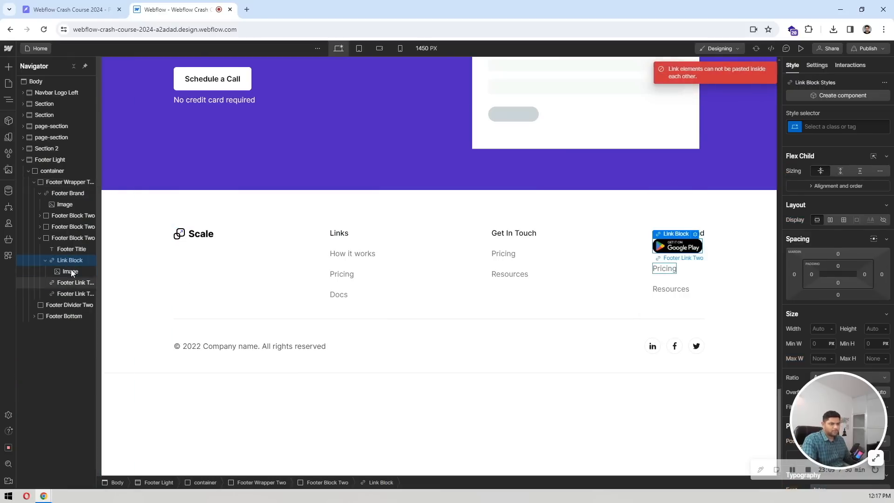
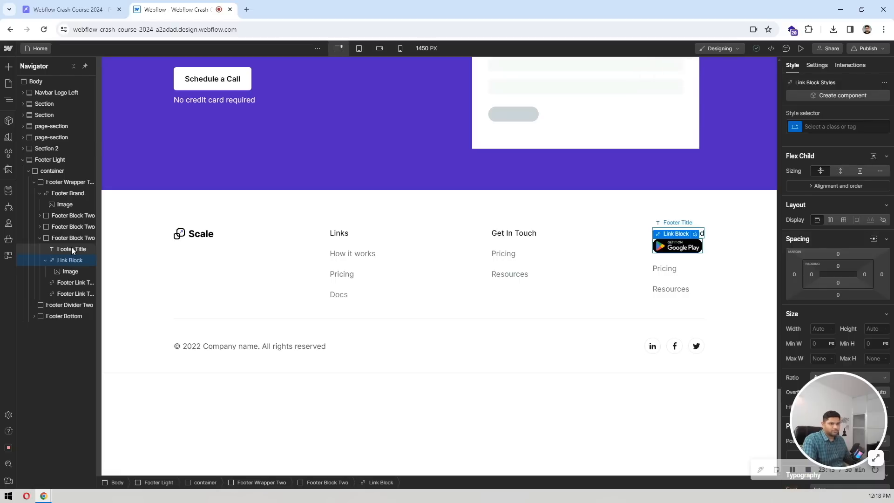
{"action": "left_click", "coordinate": [71, 248]}
{"action": "key", "text": "ctrl+v"}
{"action": "left_click", "coordinate": [44, 271]}
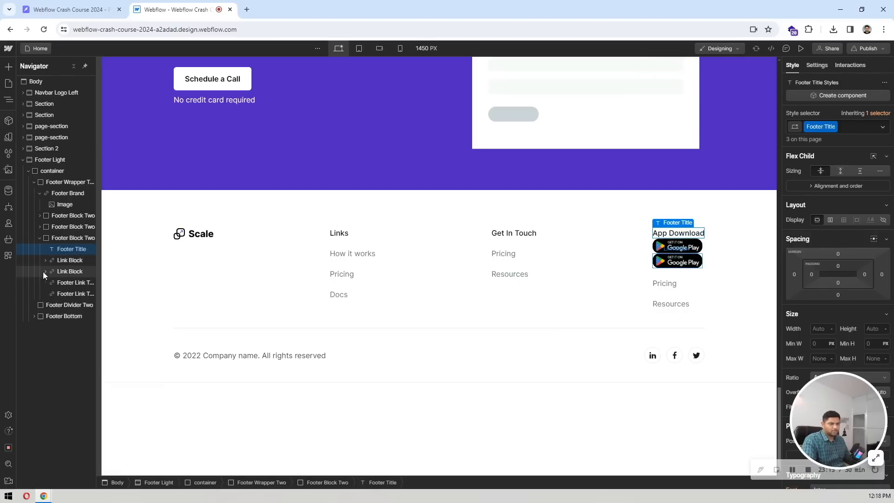
{"action": "left_click", "coordinate": [71, 272]}
{"action": "left_click", "coordinate": [75, 257]}
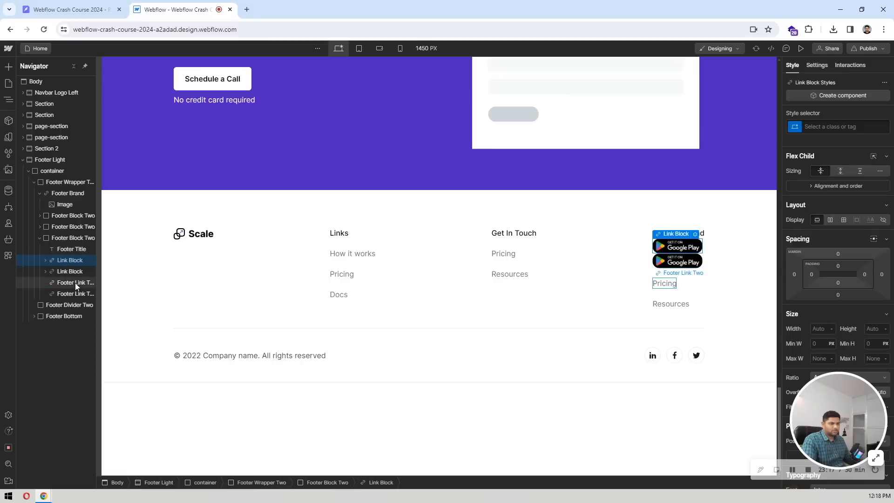
Delete the Pricing and Resources links from the App Download column
{"action": "left_click", "coordinate": [74, 283]}
{"action": "key", "text": "Delete"}
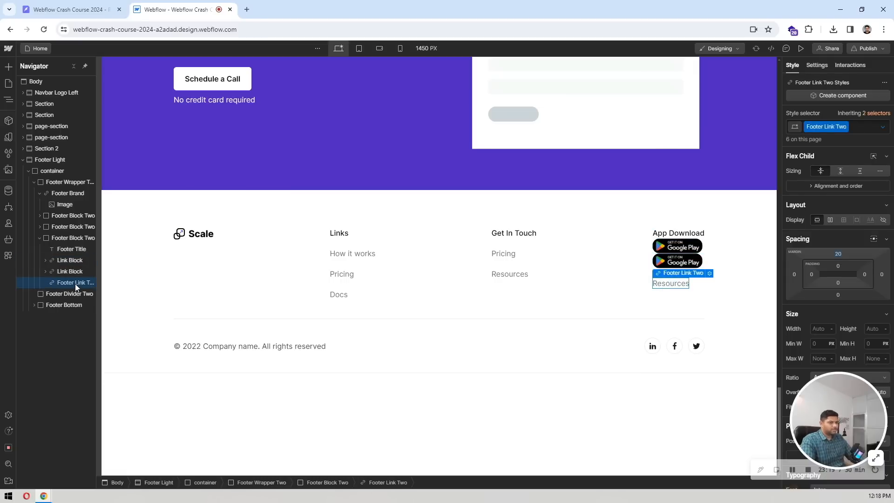
{"action": "key", "text": "Delete"}
Give the first badge's Link Block a 20 px top margin and apply its Link Block 2 class to the second badge's block
{"action": "left_click", "coordinate": [74, 259]}
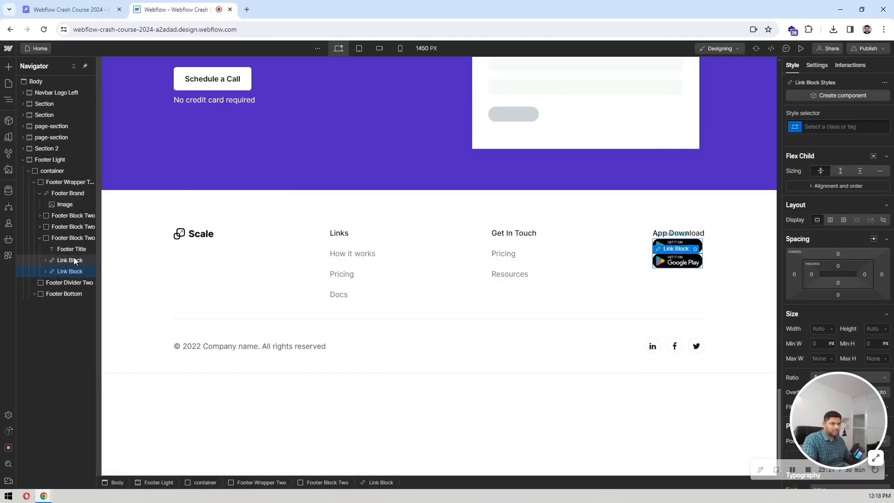
{"action": "left_click", "coordinate": [838, 254]}
{"action": "type", "text": "20"}
{"action": "key", "text": "Return"}
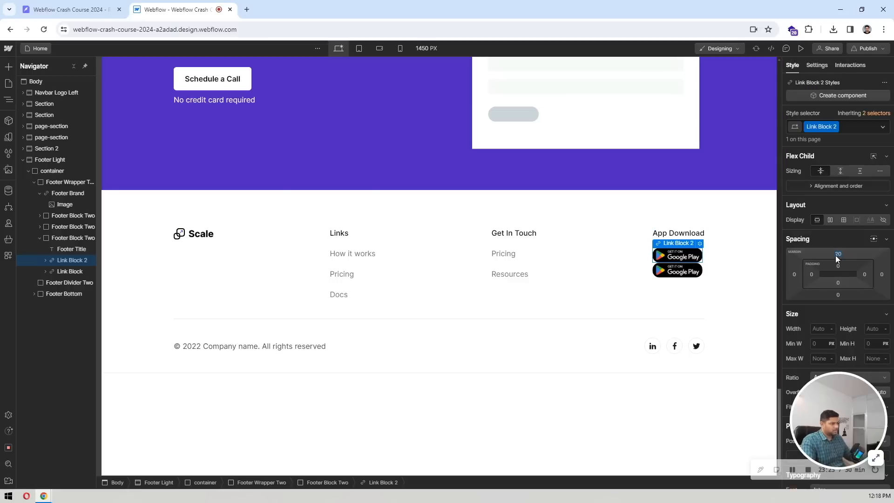
{"action": "left_click", "coordinate": [75, 266]}
{"action": "left_click", "coordinate": [849, 124]}
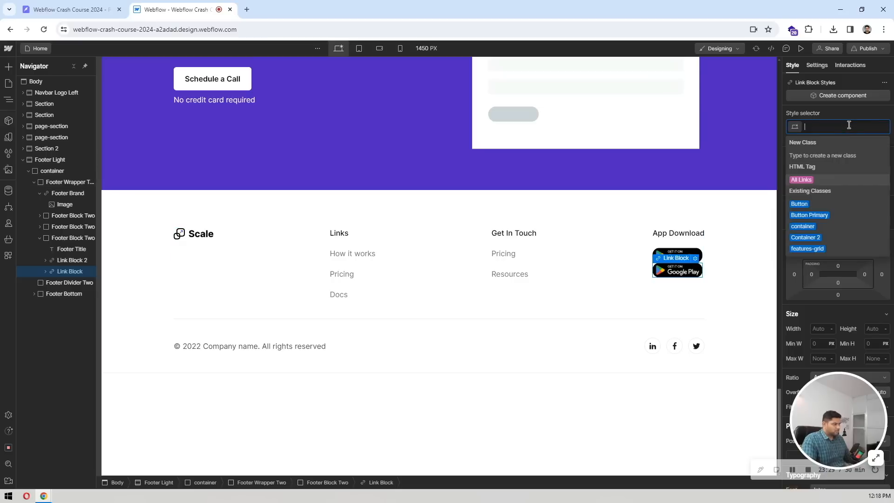
{"action": "type", "text": "2"}
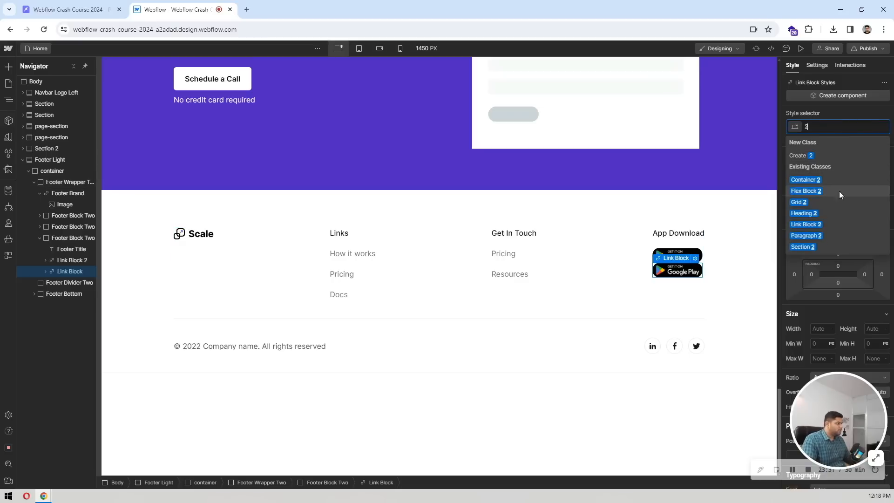
{"action": "left_click", "coordinate": [815, 225]}
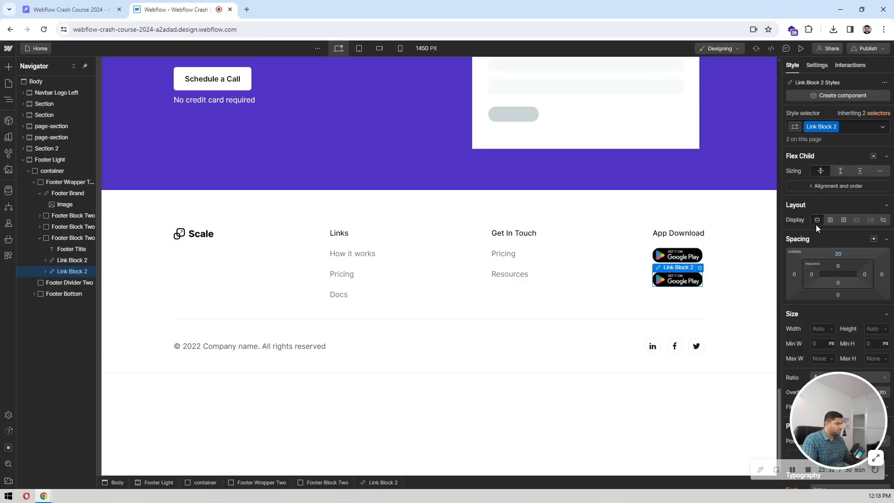
Replace the second badge's image with the App Store badge, appstore img.png
{"action": "left_click", "coordinate": [615, 255]}
{"action": "left_click", "coordinate": [680, 273]}
{"action": "left_click", "coordinate": [683, 268]}
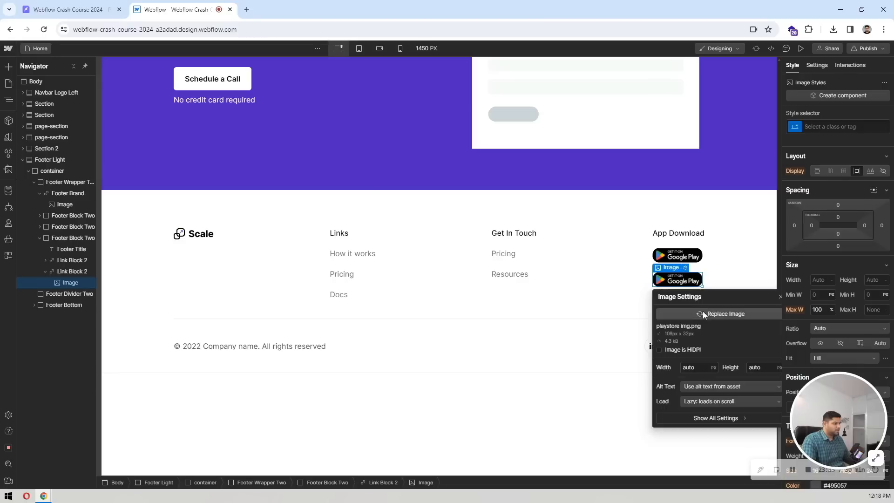
{"action": "left_click", "coordinate": [717, 314]}
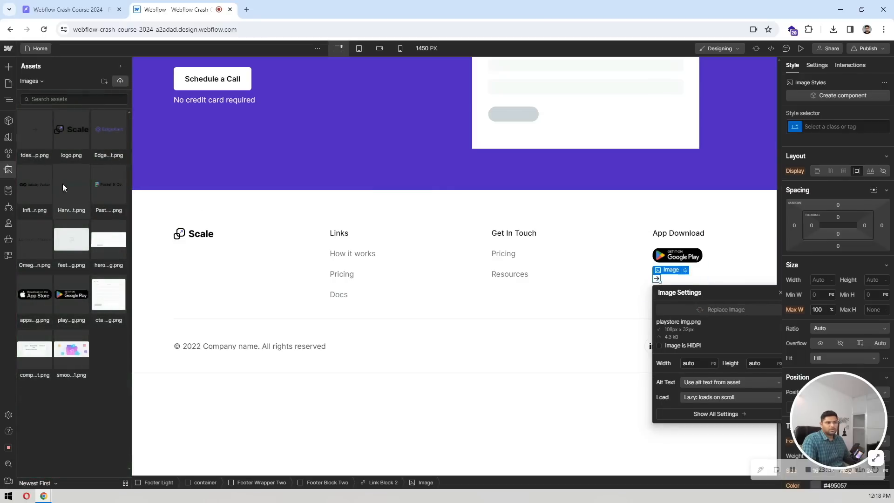
{"action": "left_click", "coordinate": [30, 293]}
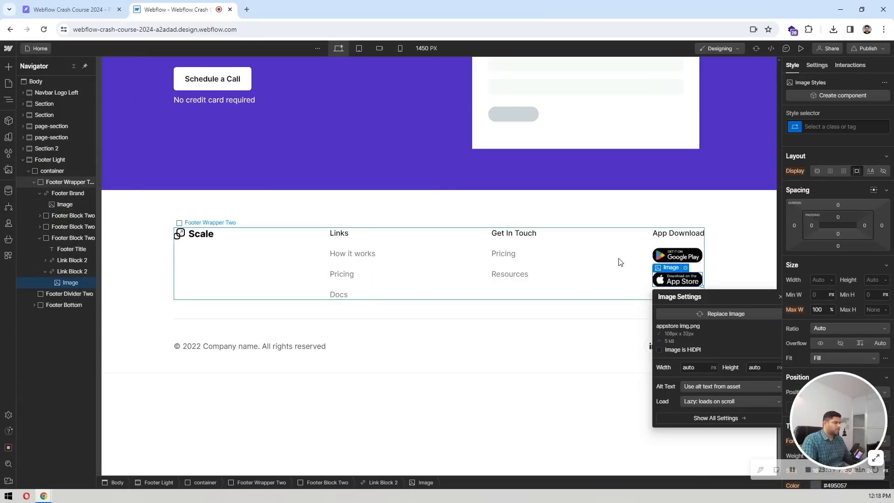
{"action": "left_click", "coordinate": [619, 260]}
Check the footer against the Pixso design and remove the Footer Light section's bottom border
{"action": "left_click", "coordinate": [70, 9]}
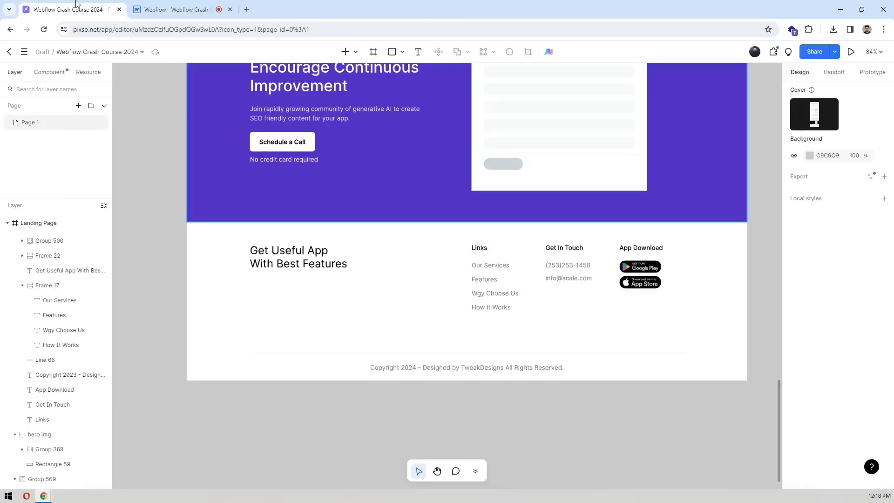
{"action": "left_click", "coordinate": [170, 3]}
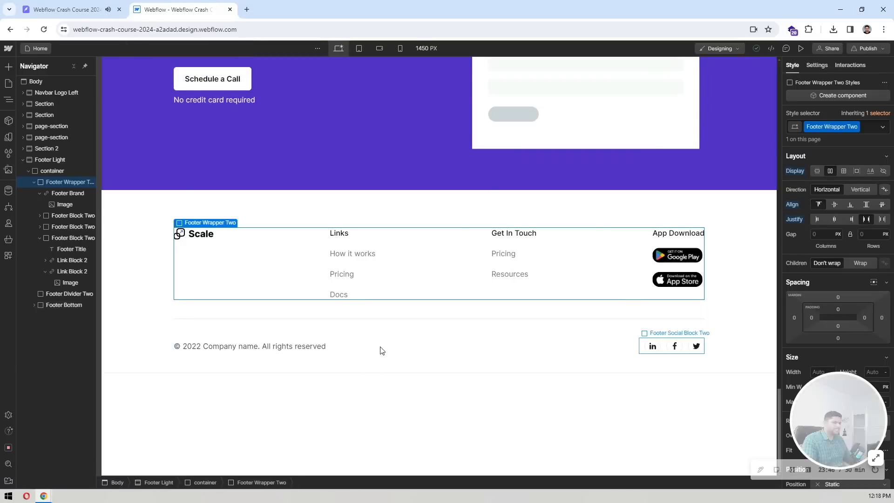
{"action": "left_click", "coordinate": [112, 7]}
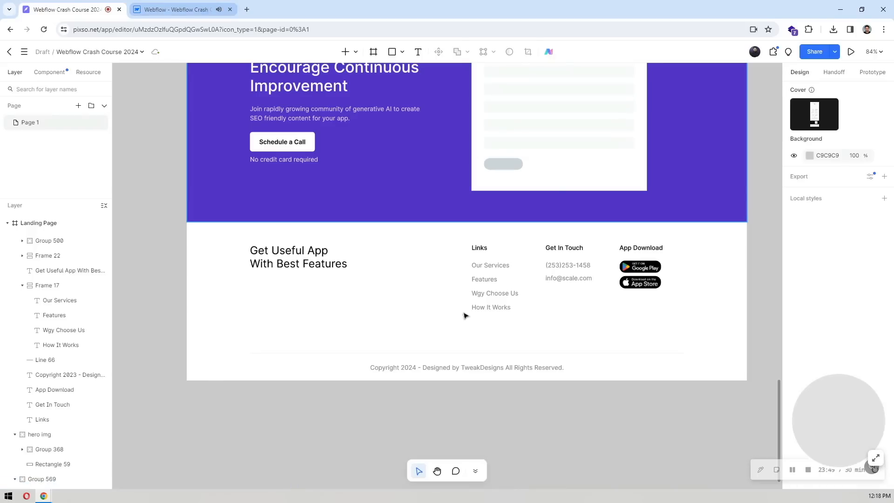
{"action": "left_click", "coordinate": [189, 9]}
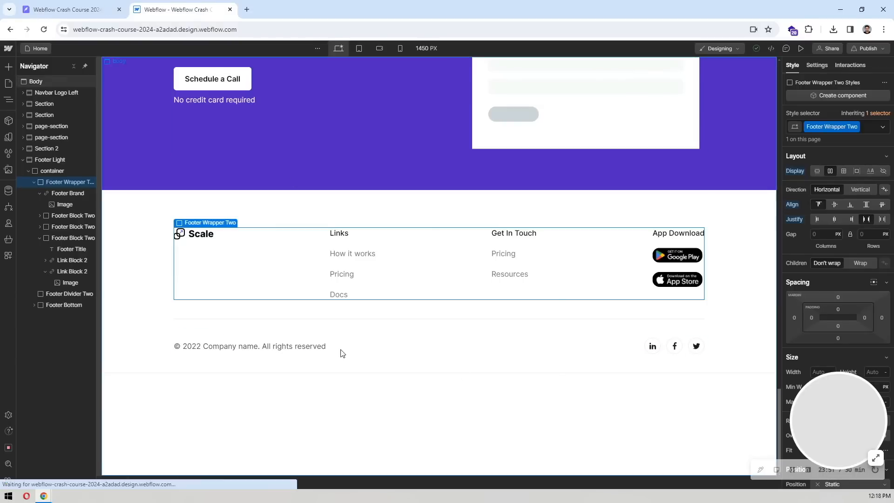
{"action": "left_click", "coordinate": [127, 355]}
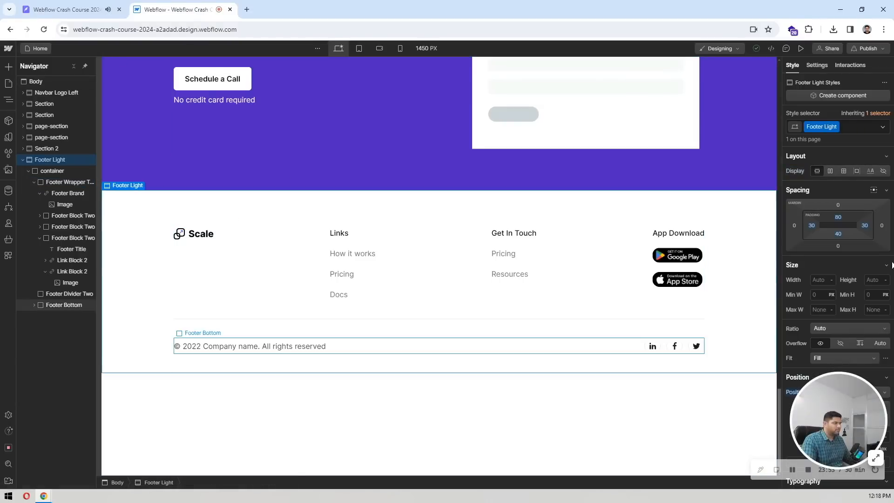
{"action": "scroll", "coordinate": [866, 246], "scroll_direction": "down", "scroll_amount": 10}
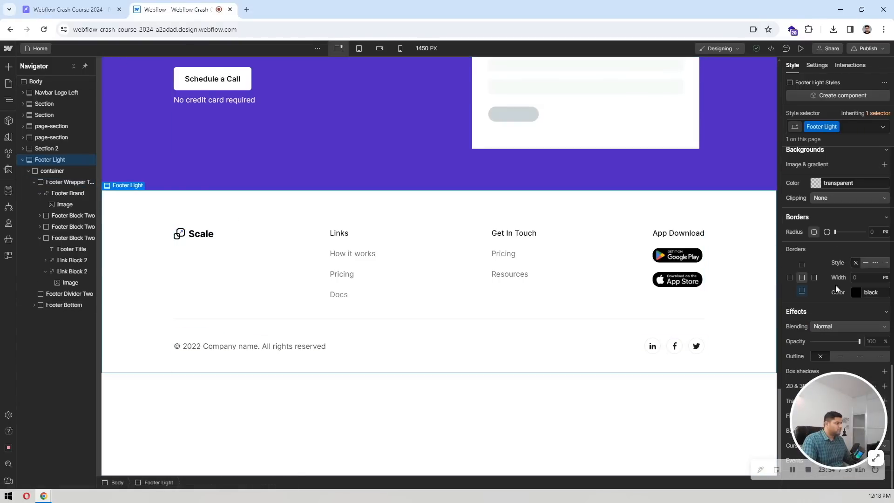
{"action": "left_click", "coordinate": [801, 290]}
{"action": "left_click", "coordinate": [855, 263]}
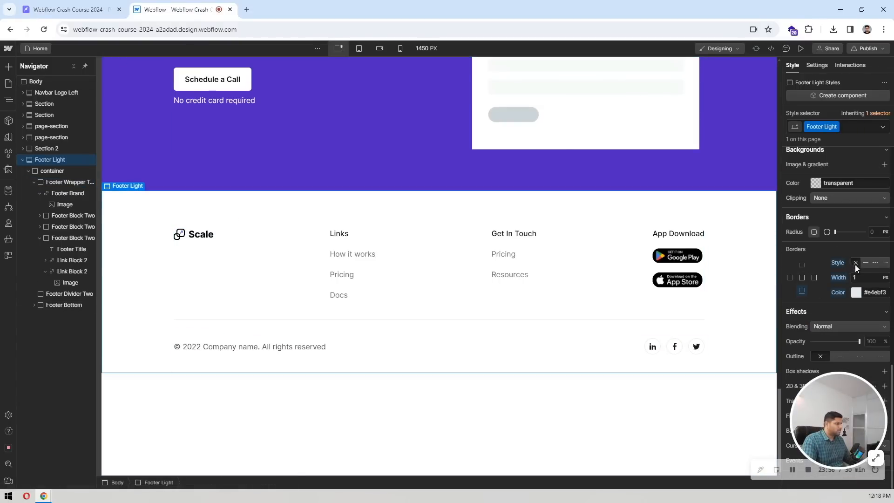
{"action": "left_click", "coordinate": [565, 189]}
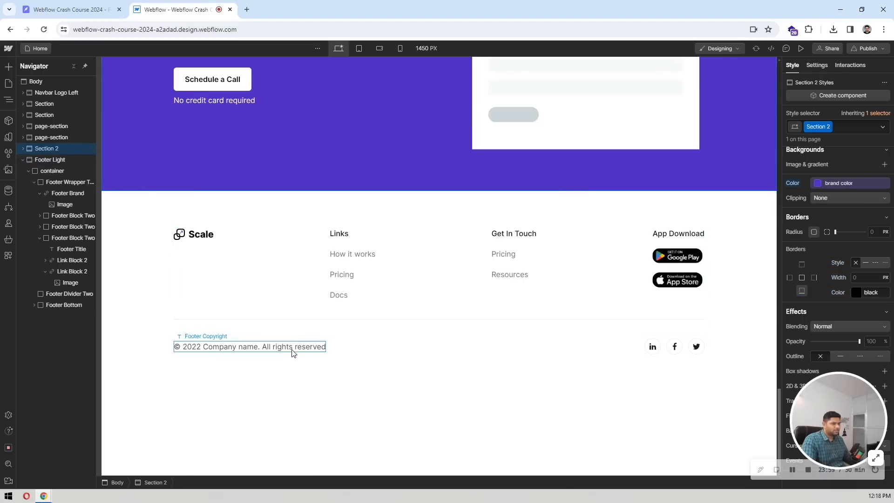
Copy the copyright line from the Pixso footer and replace the Webflow footer copyright text with "Copyright 2024 - Designed by TweakDesigns All Rights Reserved."
{"action": "key", "text": "ctrl+Tab"}
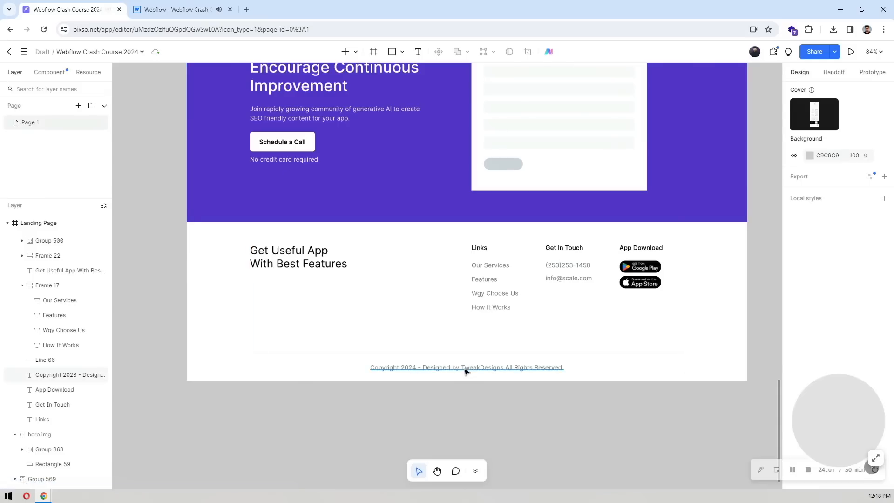
{"action": "double_click", "coordinate": [464, 368]}
{"action": "key", "text": "ctrl+c"}
{"action": "key", "text": "ctrl+Tab"}
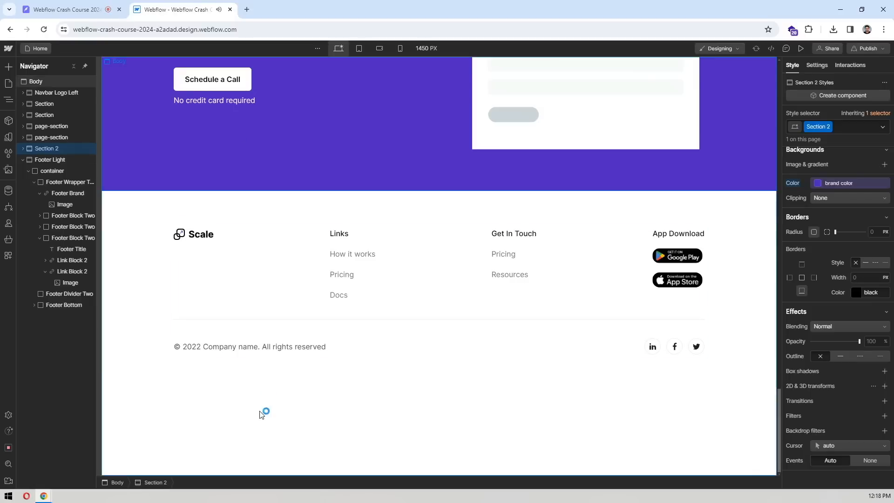
{"action": "left_click", "coordinate": [265, 353]}
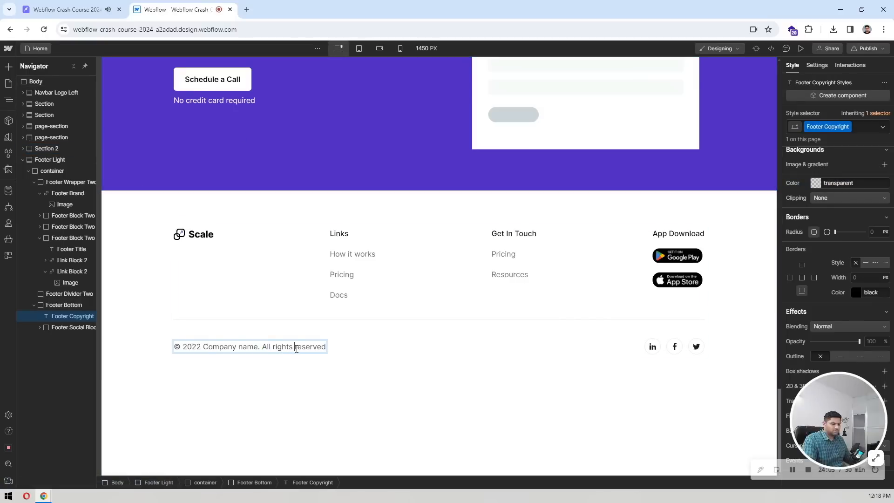
{"action": "double_click", "coordinate": [297, 347]}
{"action": "key", "text": "ctrl+v"}
{"action": "left_click", "coordinate": [287, 311]}
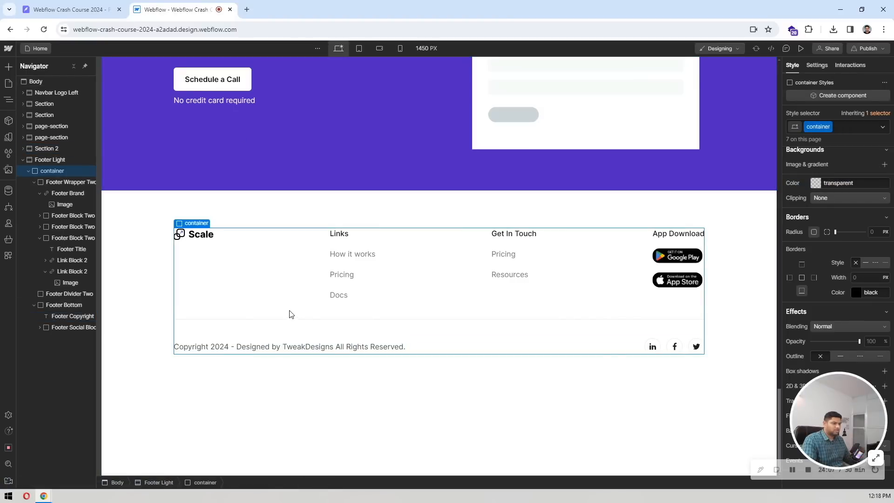
Compare the Webflow footer layout with the footer in the Pixso design
{"action": "left_click", "coordinate": [480, 201]}
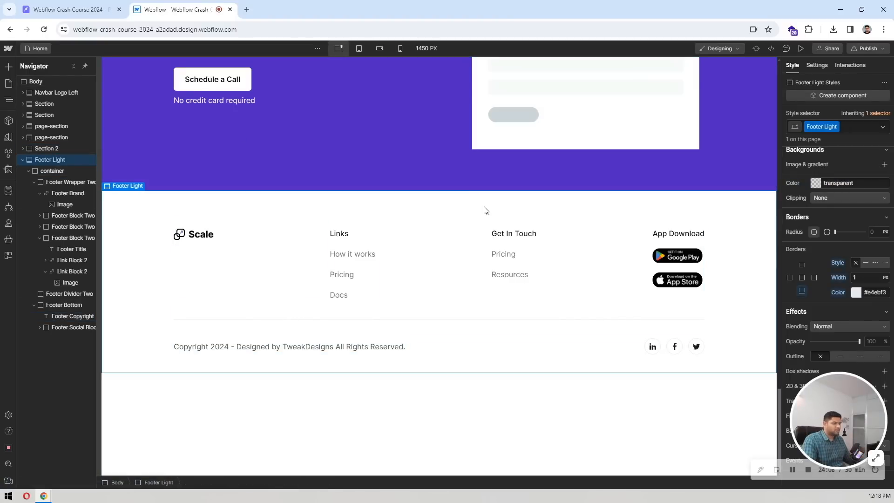
{"action": "left_click", "coordinate": [104, 5]}
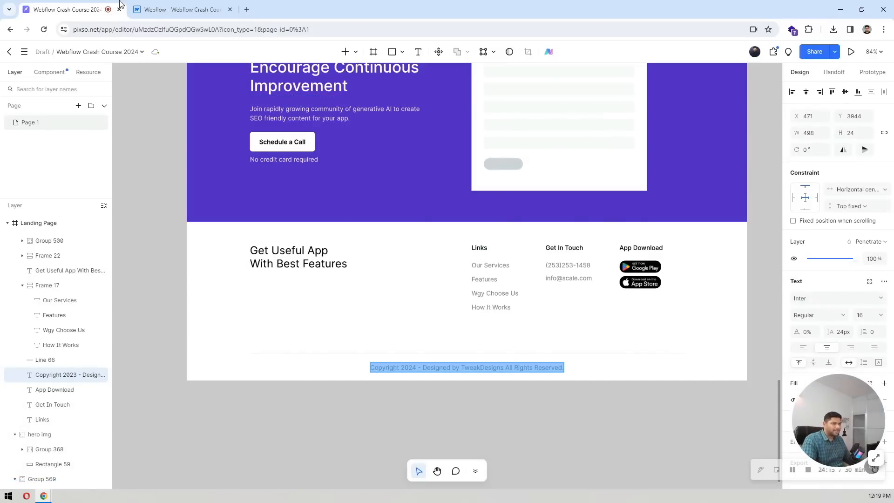
{"action": "left_click", "coordinate": [224, 7]}
{"action": "left_click", "coordinate": [274, 264]}
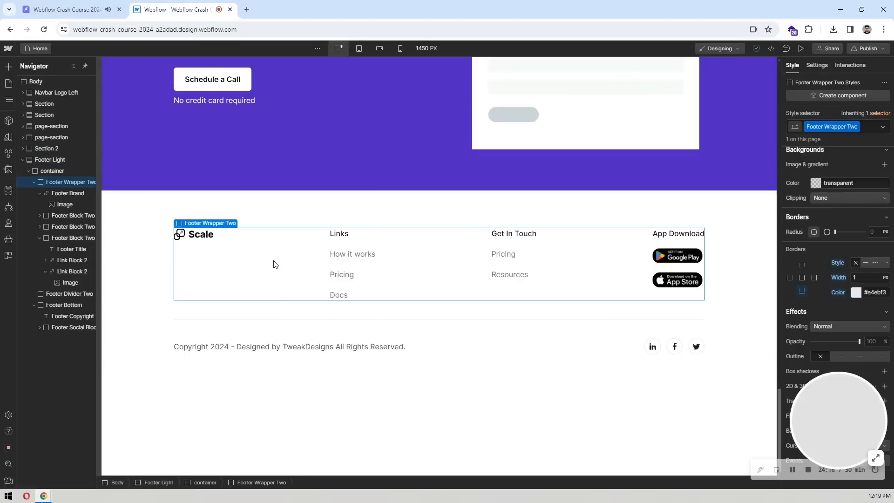
{"action": "scroll", "coordinate": [868, 205], "scroll_direction": "up", "scroll_amount": 10}
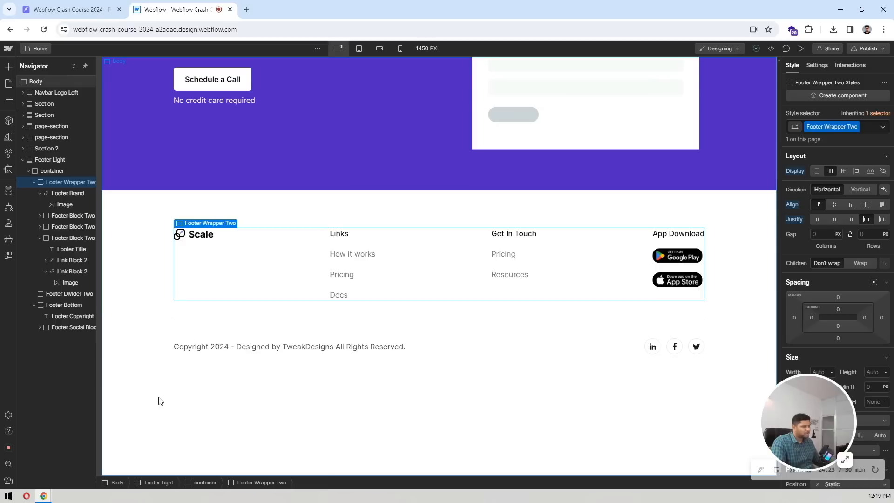
{"action": "left_click_drag", "start_coordinate": [808, 410], "coordinate": [105, 422]}
{"action": "left_click", "coordinate": [271, 417]}
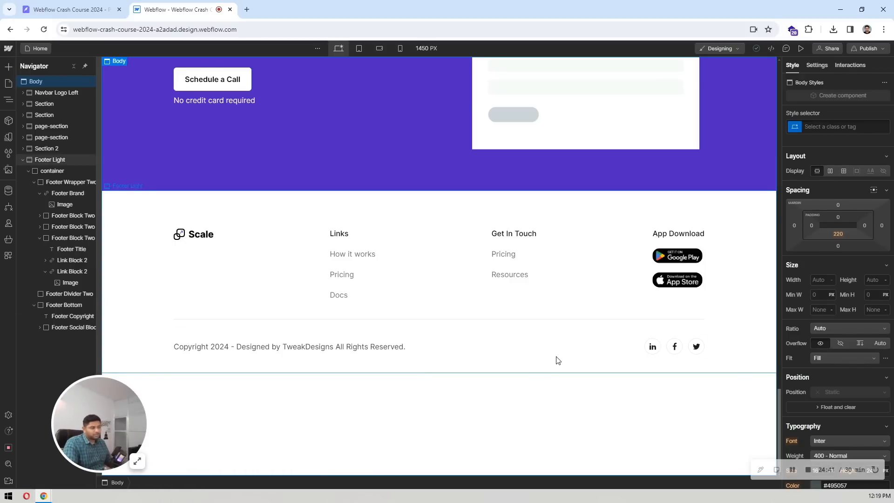
Switch Footer Wrapper Two to a grid layout with four columns and one row, matching the Pixso footer
{"action": "left_click", "coordinate": [320, 268]}
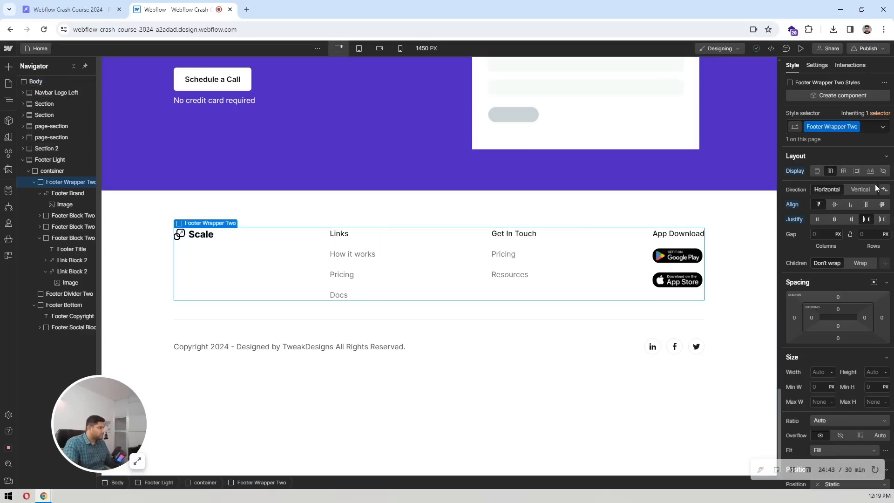
{"action": "left_click", "coordinate": [844, 170]}
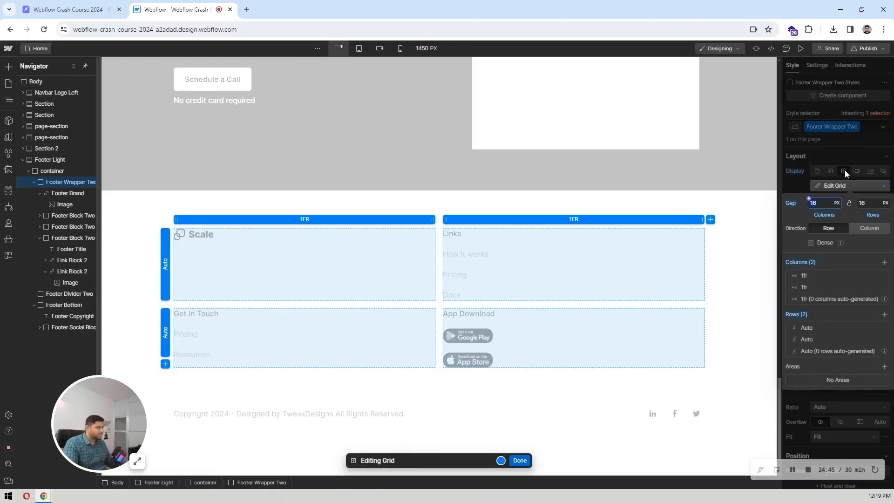
{"action": "left_click", "coordinate": [126, 7]}
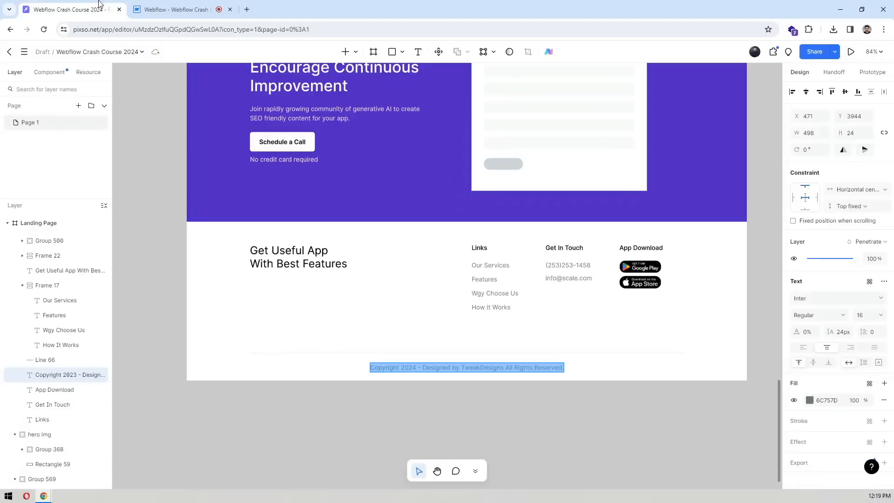
{"action": "left_click", "coordinate": [155, 6]}
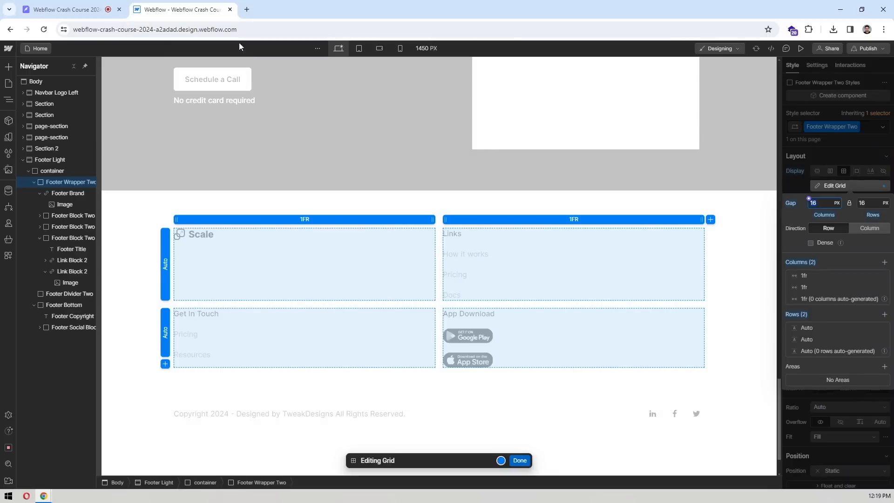
{"action": "left_click", "coordinate": [884, 263]}
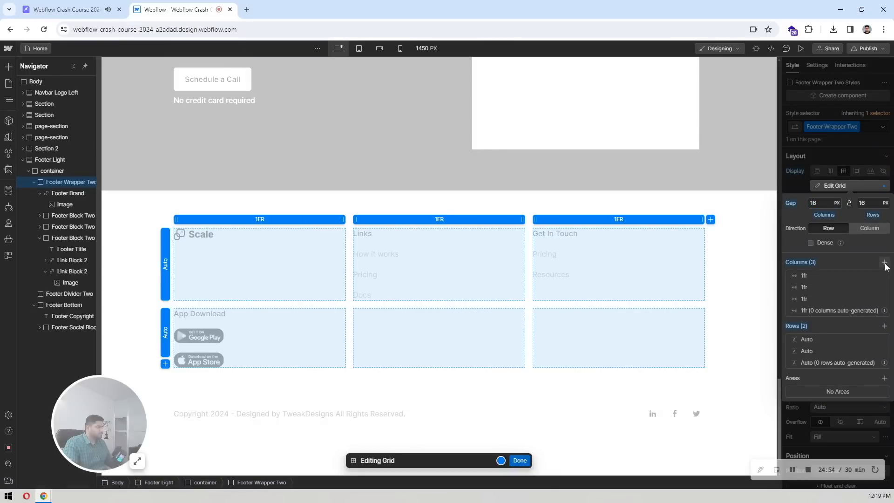
{"action": "left_click", "coordinate": [885, 262]}
{"action": "left_click", "coordinate": [884, 390]}
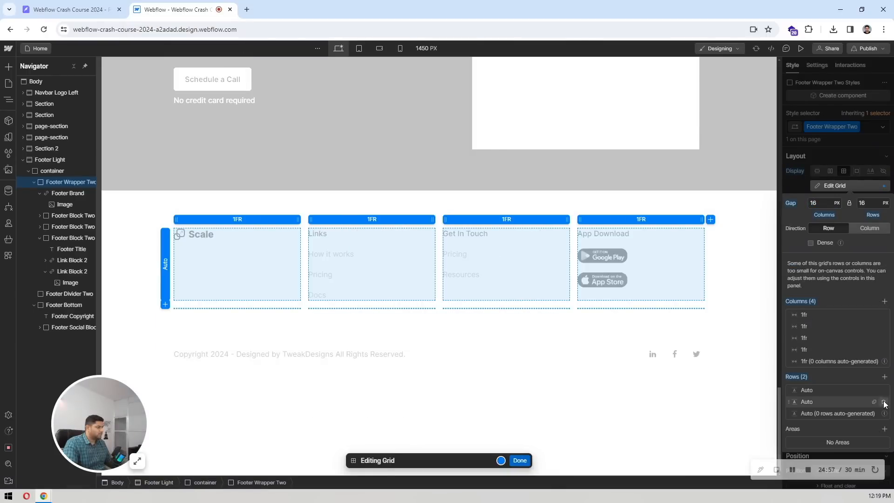
{"action": "left_click", "coordinate": [520, 461]}
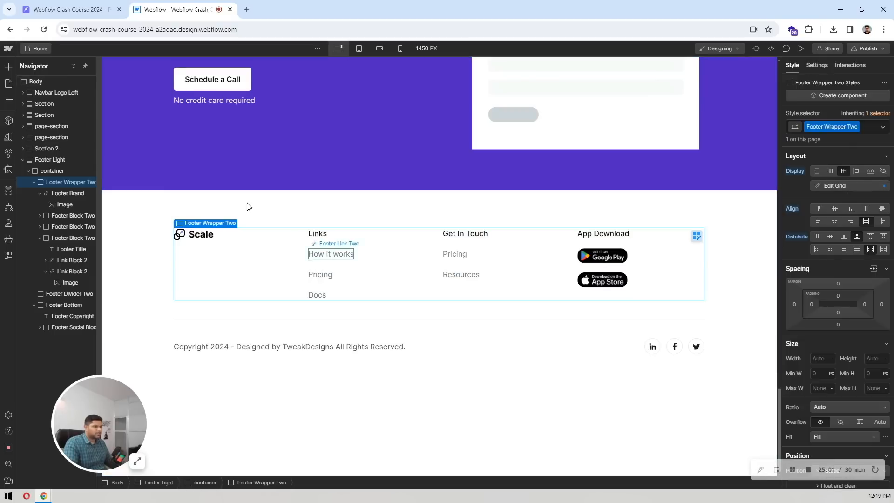
Widen the first column of the footer grid to about 3fr and check the layout against the Pixso design
{"action": "left_click", "coordinate": [853, 190]}
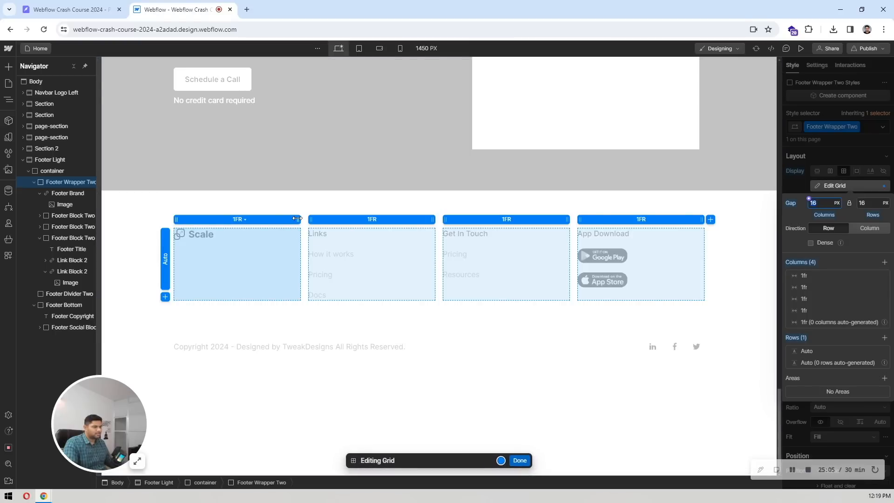
{"action": "left_click_drag", "start_coordinate": [297, 219], "coordinate": [459, 219]}
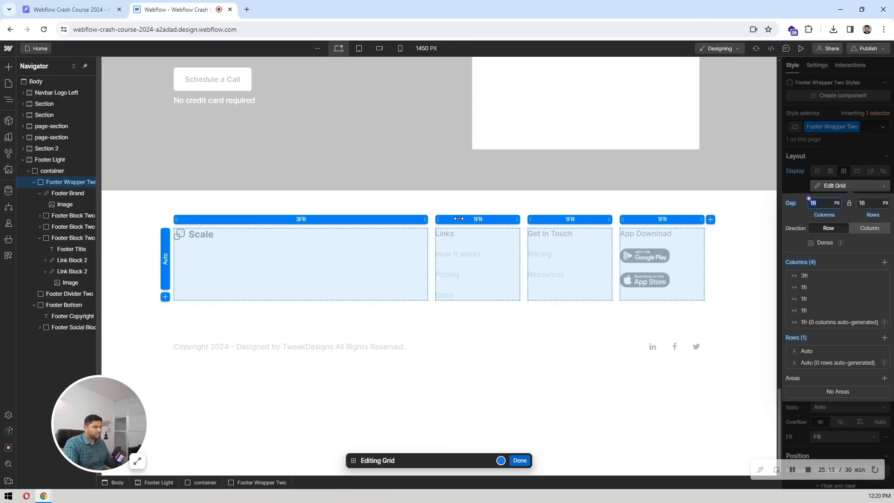
{"action": "left_click_drag", "start_coordinate": [459, 222], "coordinate": [464, 222]}
{"action": "left_click", "coordinate": [521, 460]}
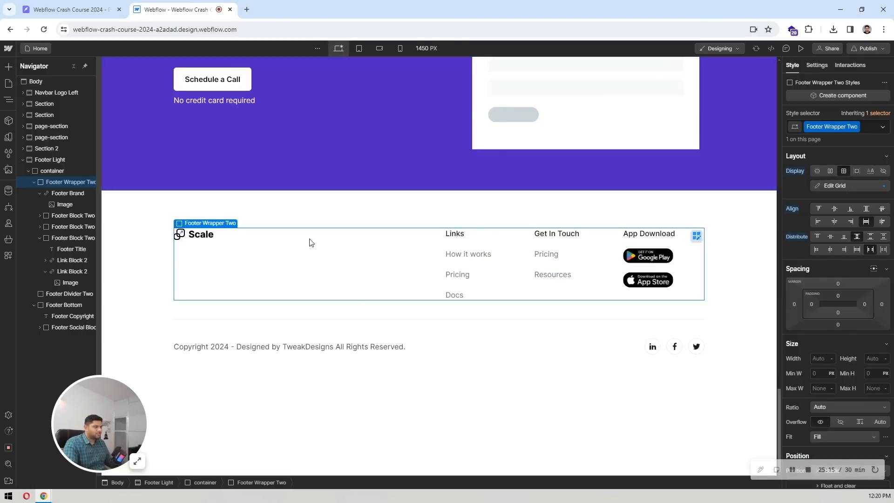
{"action": "left_click", "coordinate": [104, 5]}
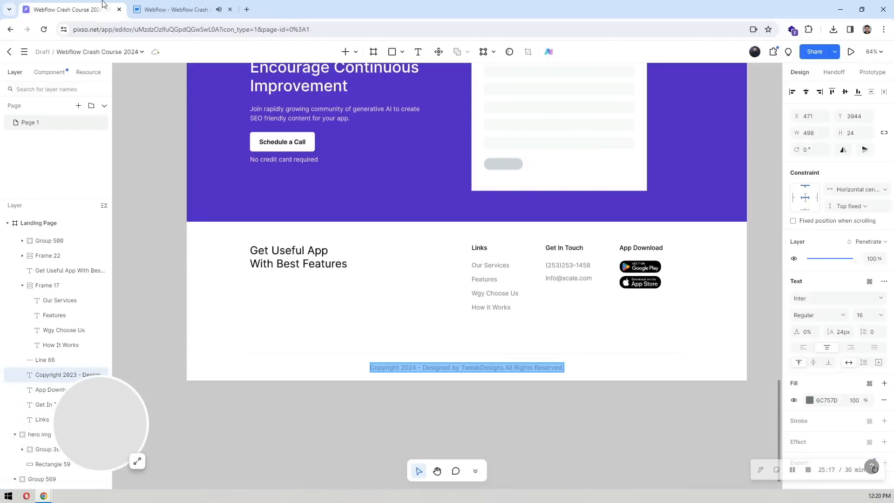
{"action": "left_click", "coordinate": [177, 10]}
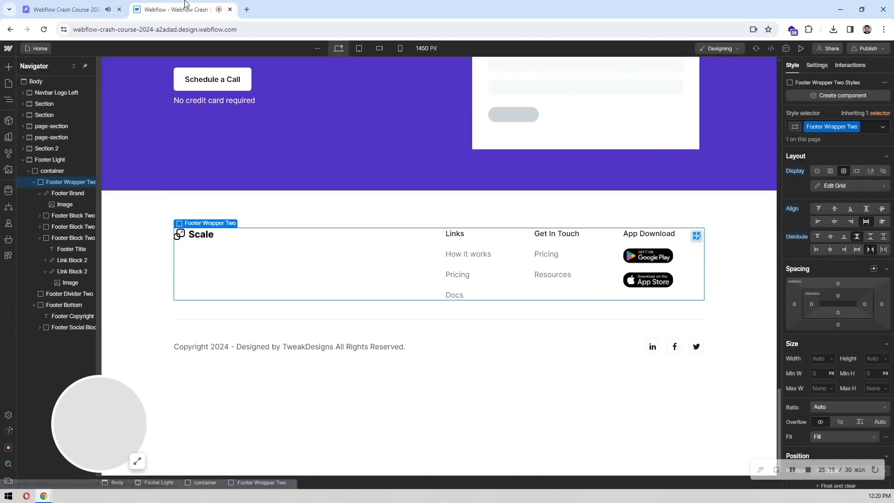
Add a Div Block as the first item of Footer Wrapper Two and delete the Footer Brand logo link
{"action": "left_click", "coordinate": [203, 236]}
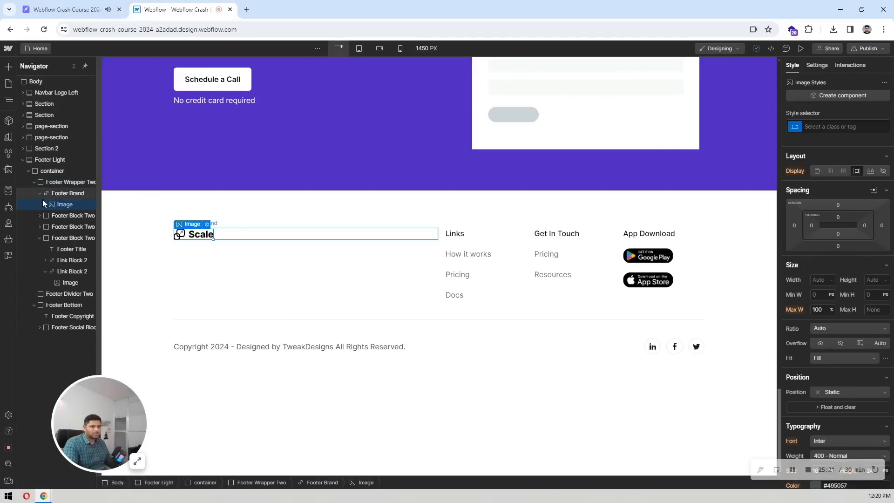
{"action": "left_click", "coordinate": [39, 193]}
{"action": "left_click", "coordinate": [40, 226]}
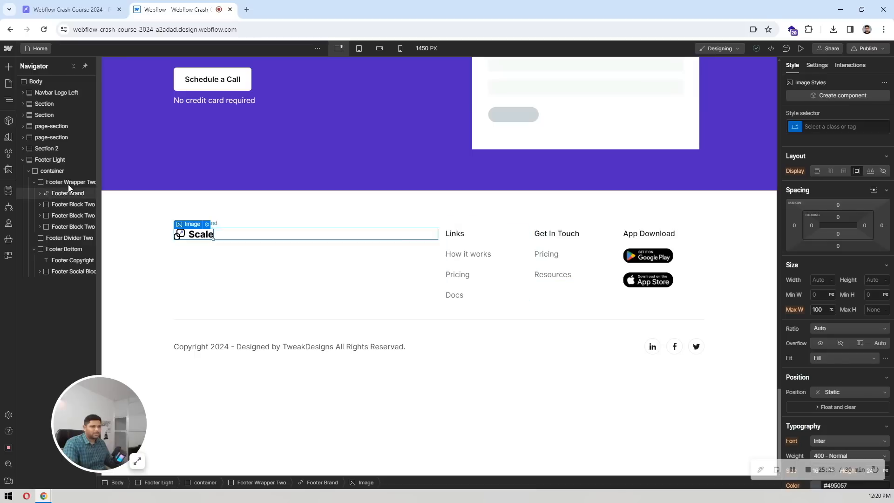
{"action": "left_click", "coordinate": [60, 194]}
{"action": "key", "text": "ctrl+k"}
{"action": "type", "text": "div b"}
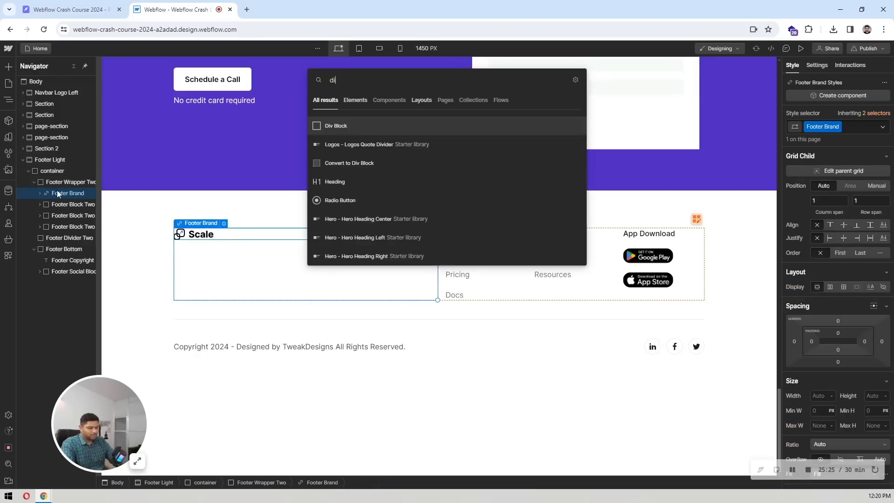
{"action": "key", "text": "Return"}
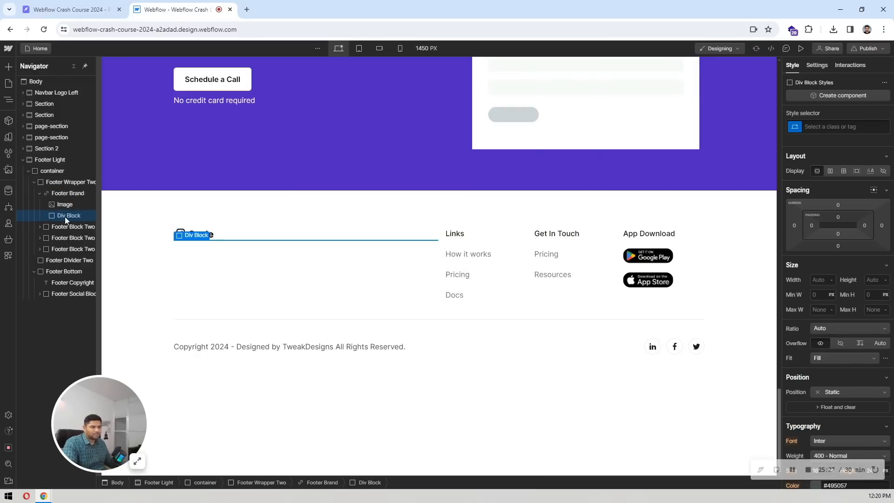
{"action": "mouse_move", "coordinate": [65, 217]}
{"action": "left_mouse_down"}
{"action": "mouse_move", "coordinate": [68, 188]}
{"action": "mouse_move", "coordinate": [74, 202]}
{"action": "left_mouse_up"}
{"action": "left_click", "coordinate": [74, 204]}
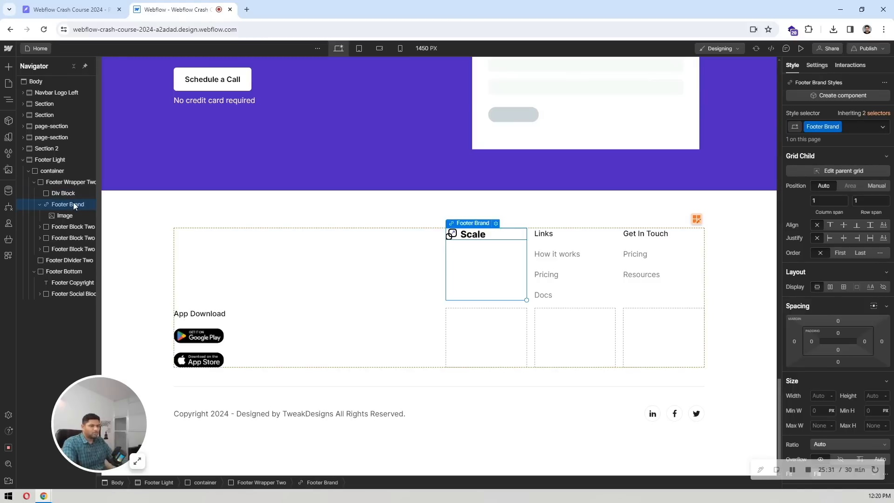
{"action": "key", "text": "Delete"}
Add a heading inside the new footer Div Block and set its type to H3
{"action": "left_click", "coordinate": [74, 195]}
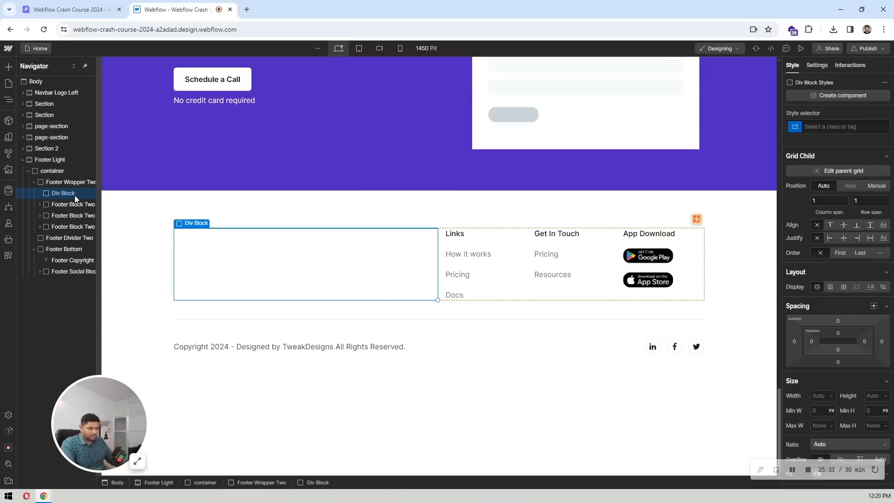
{"action": "key", "text": "ctrl+k"}
{"action": "type", "text": "heading"}
{"action": "key", "text": "Return"}
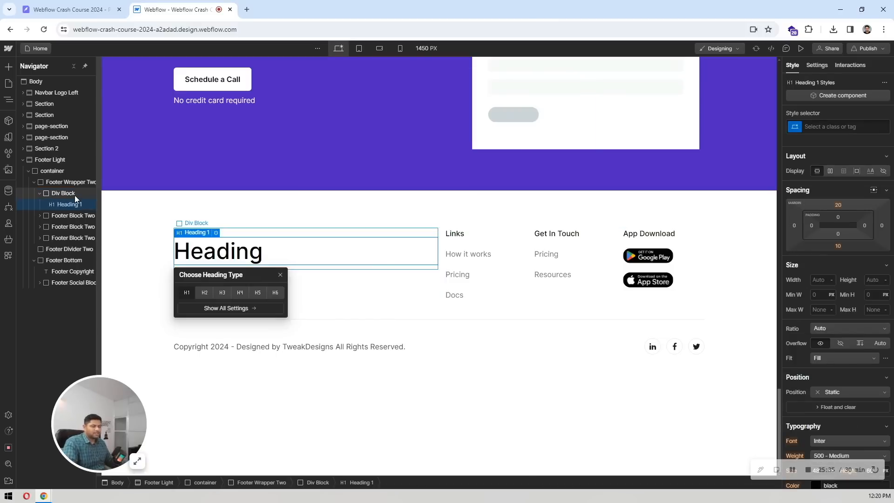
{"action": "left_click", "coordinate": [222, 293]}
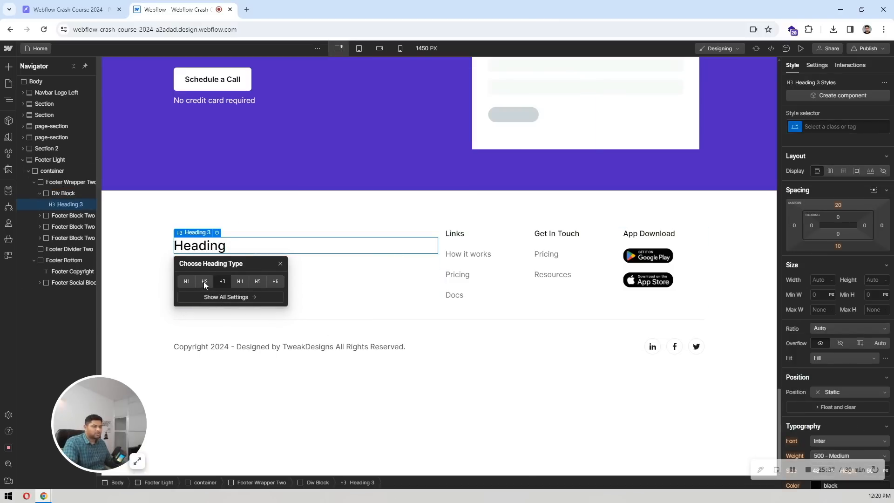
Copy the "Get Useful App With Best Features" text from the Pixso footer and paste it over the Webflow heading's placeholder text
{"action": "left_click", "coordinate": [70, 9]}
{"action": "left_click", "coordinate": [291, 260]}
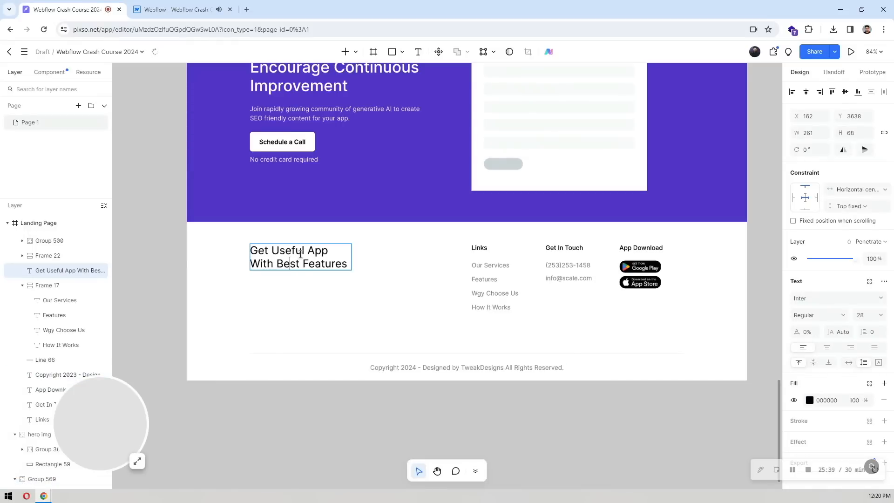
{"action": "double_click", "coordinate": [300, 255]}
{"action": "key", "text": "ctrl+c"}
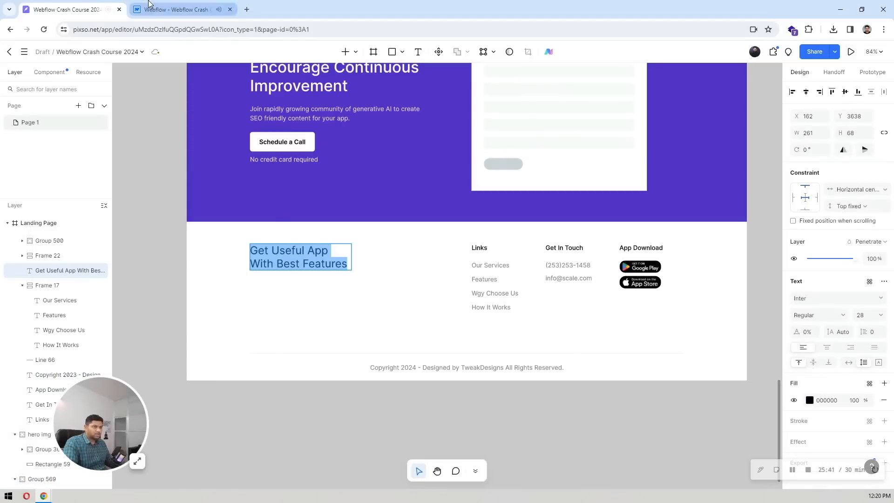
{"action": "left_click", "coordinate": [177, 9]}
{"action": "double_click", "coordinate": [229, 250]}
{"action": "double_click", "coordinate": [230, 250]}
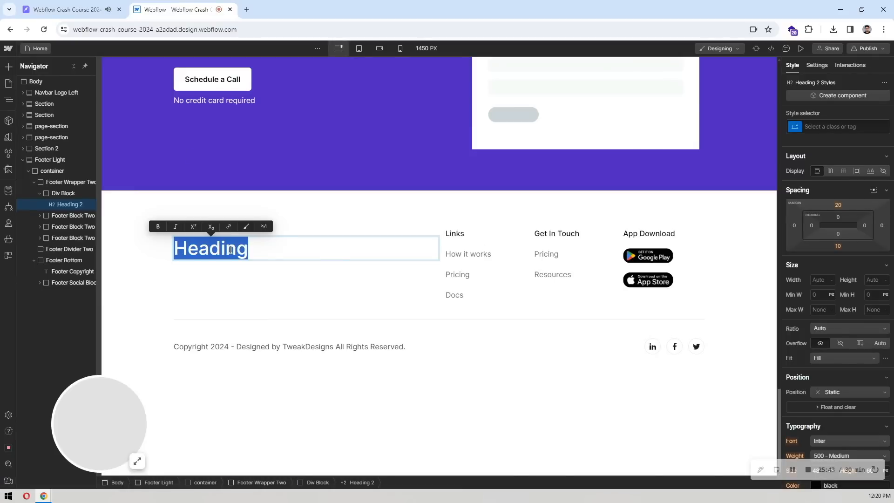
{"action": "key", "text": "ctrl+v"}
{"action": "left_click", "coordinate": [238, 217]}
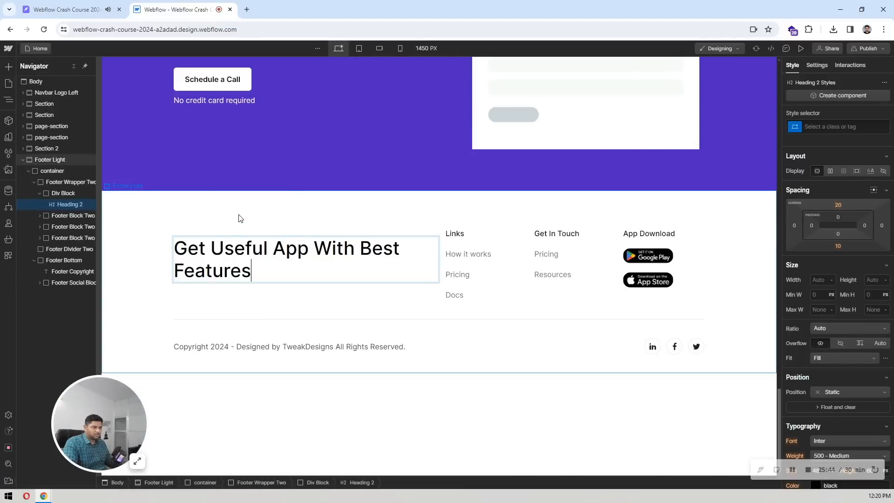
Set the footer heading's type to H3 and insert a line break before "With Best Features"
{"action": "left_click", "coordinate": [214, 236]}
{"action": "left_click", "coordinate": [216, 233]}
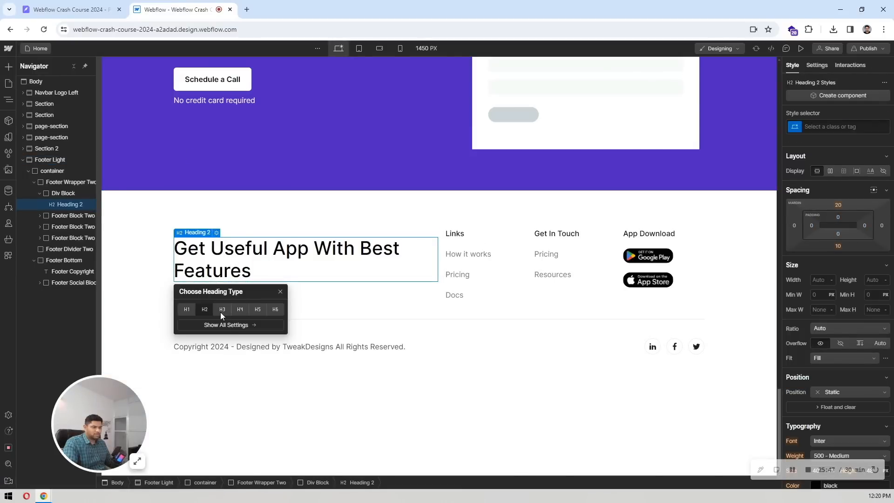
{"action": "left_click", "coordinate": [219, 312]}
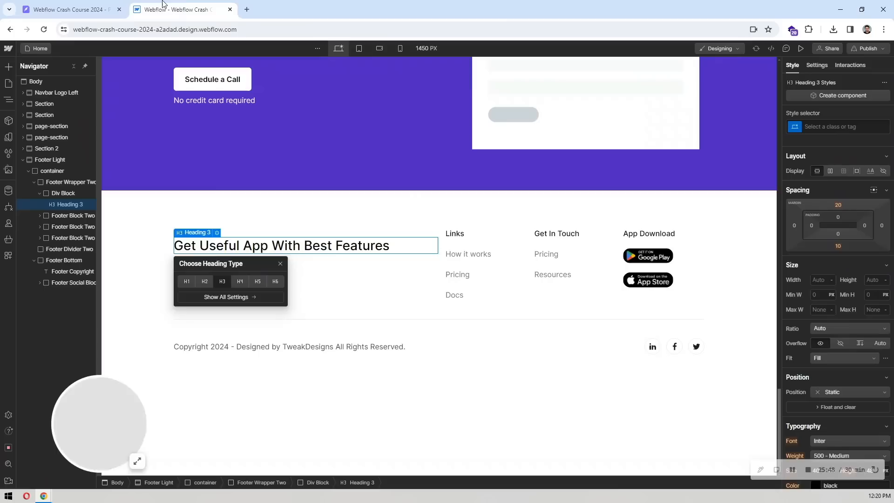
{"action": "double_click", "coordinate": [299, 246]}
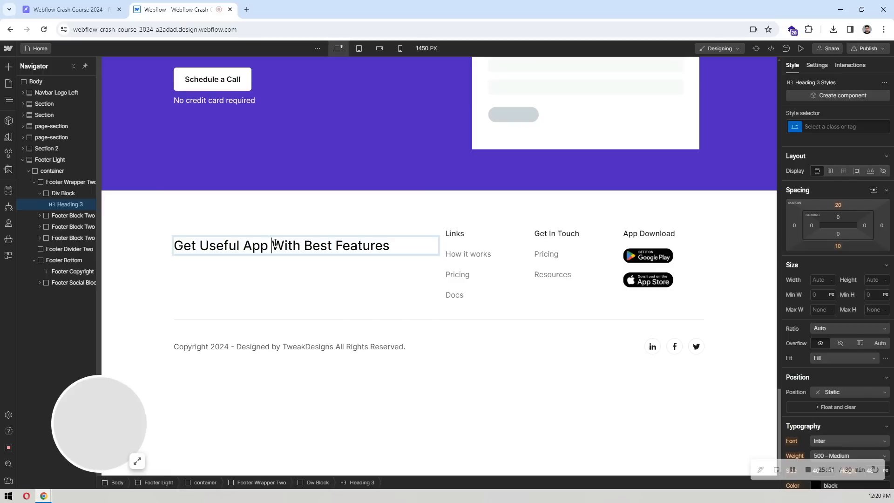
{"action": "key", "text": "BackSpace"}
{"action": "key", "text": "shift+Return"}
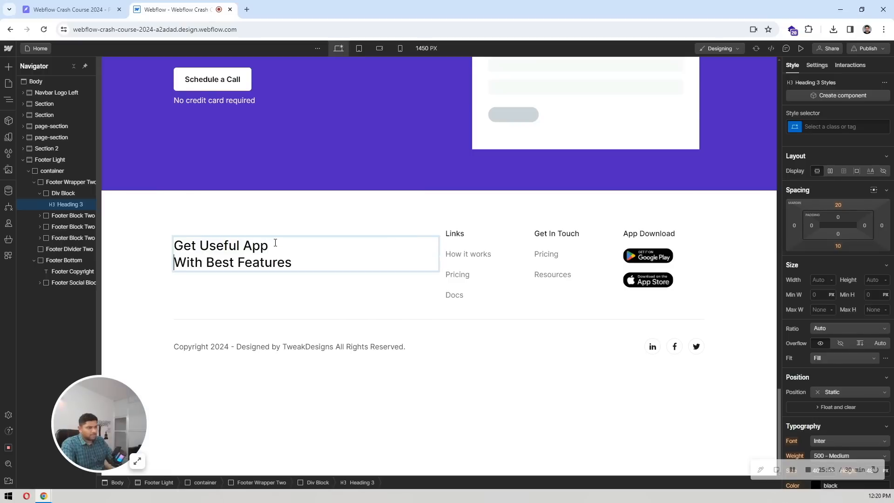
{"action": "left_click", "coordinate": [276, 219]}
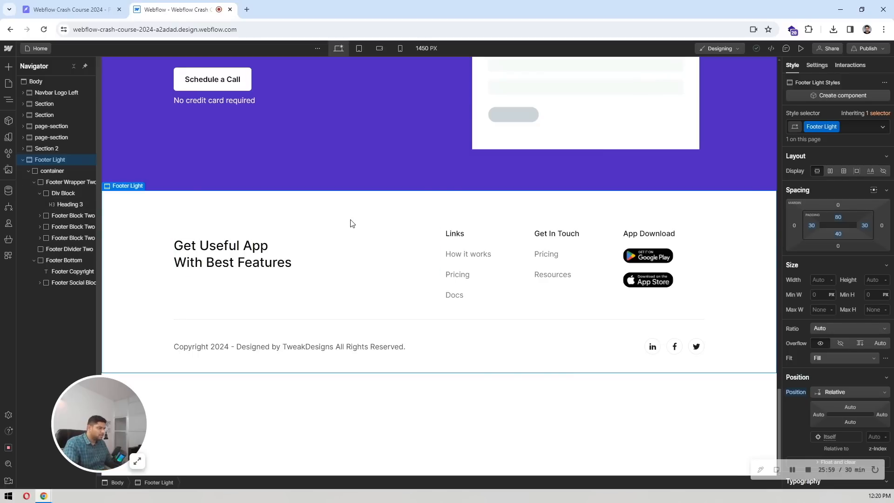
Set the top margin of the footer's "Get Useful App With Best Features" heading to 0
{"action": "left_click", "coordinate": [298, 247]}
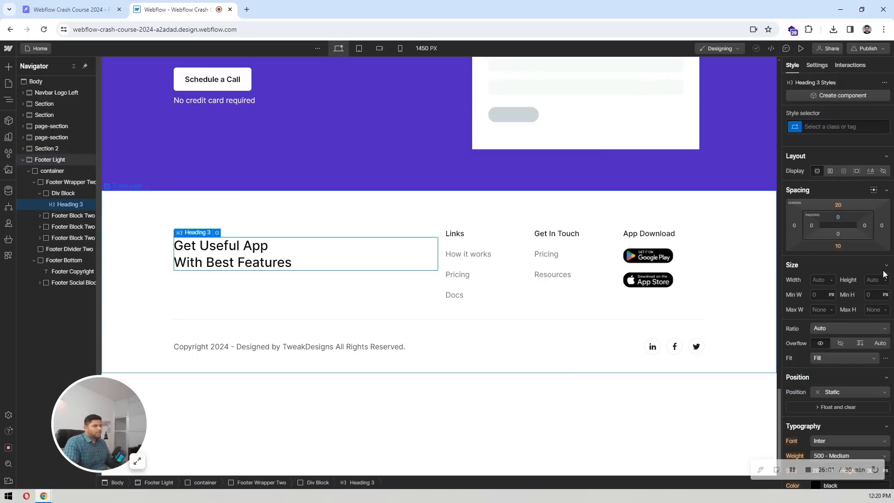
{"action": "left_click", "coordinate": [839, 203]}
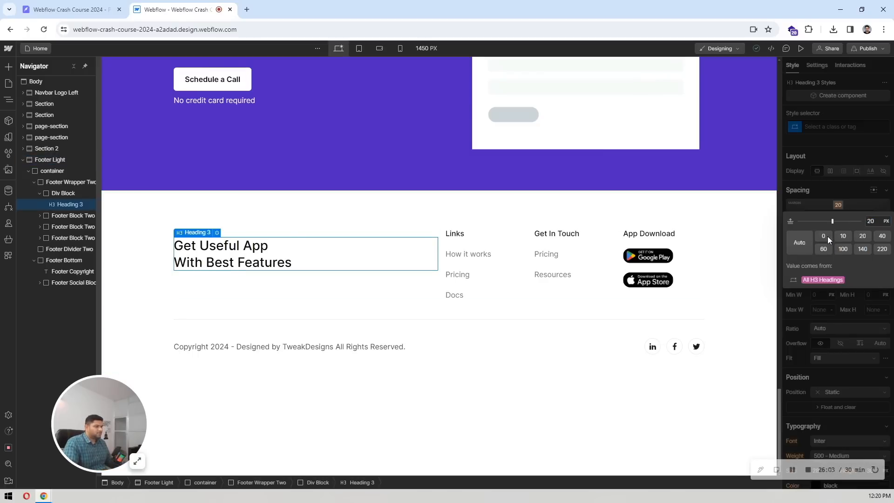
{"action": "left_click", "coordinate": [825, 236]}
{"action": "left_click", "coordinate": [312, 213]}
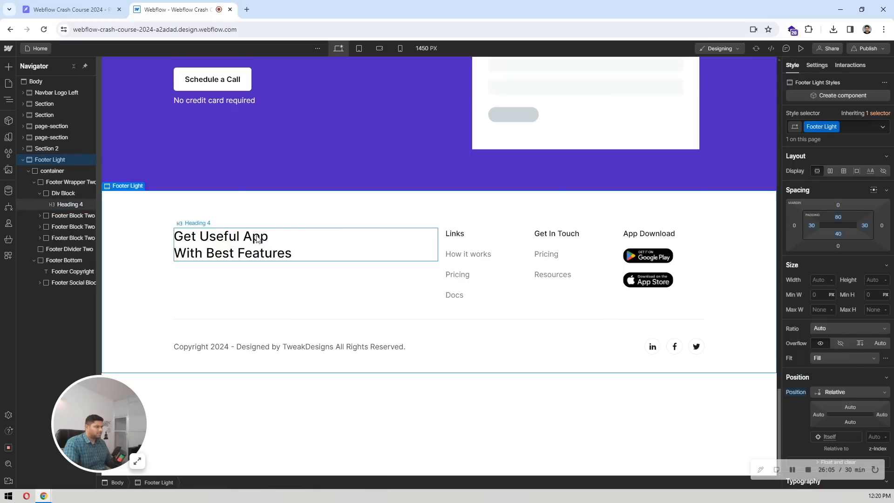
Compare the Webflow footer's heading and link columns with the footer in the Pixso design
{"action": "left_click", "coordinate": [93, 8]}
{"action": "left_click", "coordinate": [136, 8]}
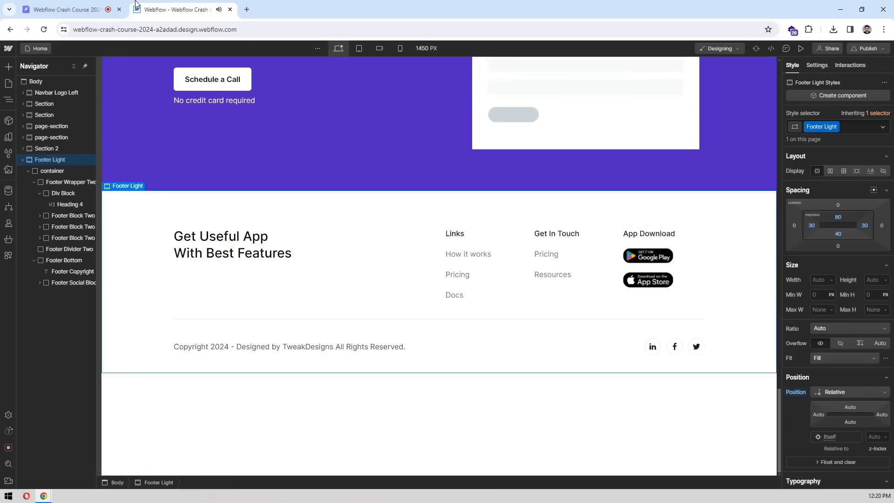
{"action": "left_click", "coordinate": [469, 255]}
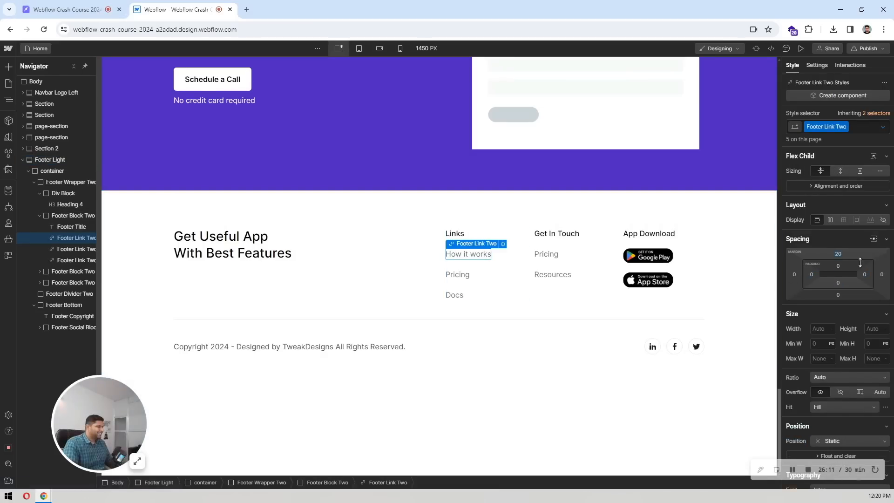
{"action": "left_click", "coordinate": [94, 8]}
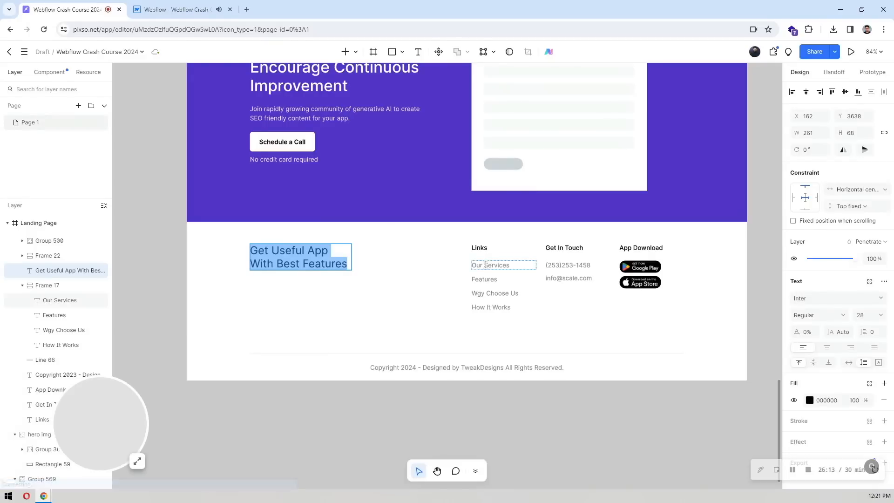
{"action": "key", "text": "Escape"}
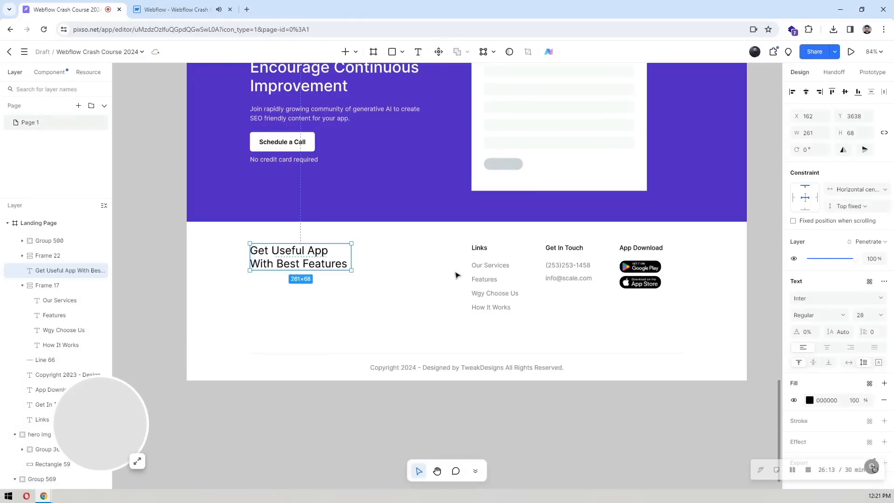
{"action": "left_click", "coordinate": [158, 6]}
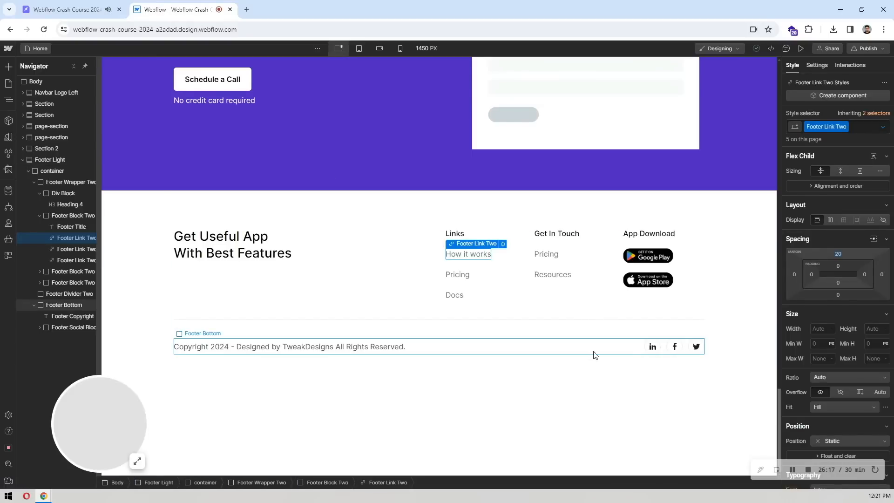
Reset the bottom padding on the Body (All Pages) tag to remove the empty space below the footer
{"action": "left_click", "coordinate": [421, 417]}
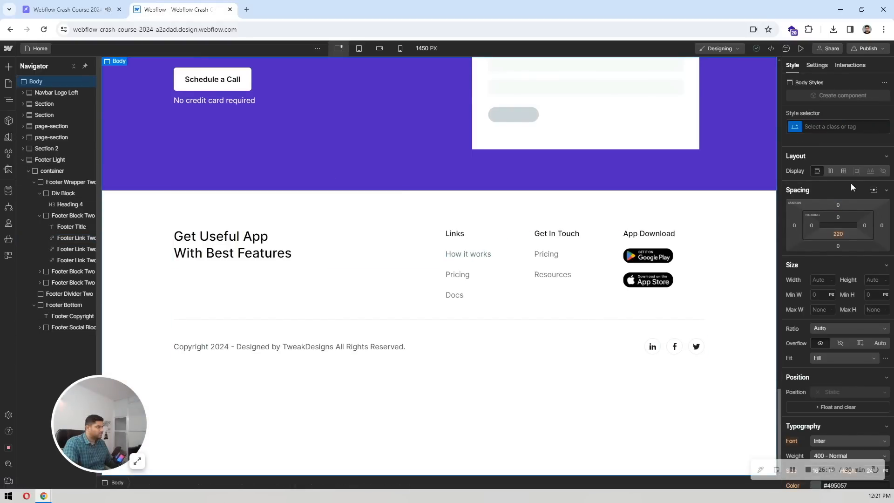
{"action": "left_click", "coordinate": [831, 123]}
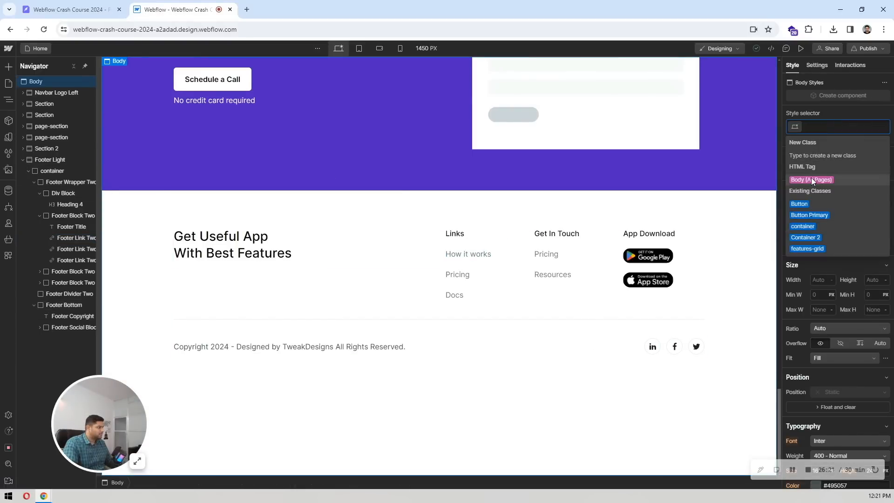
{"action": "left_click", "coordinate": [811, 177]}
{"action": "left_click", "coordinate": [837, 235]}
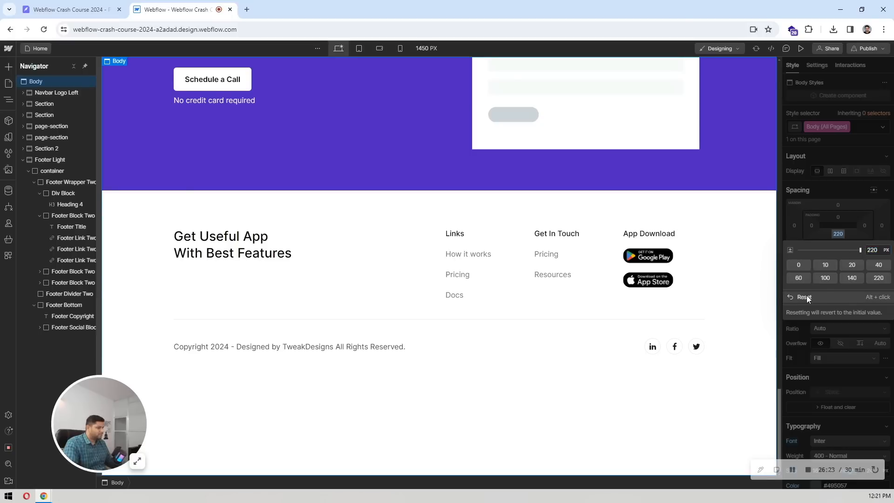
{"action": "left_click", "coordinate": [807, 295]}
{"action": "left_click", "coordinate": [417, 200]}
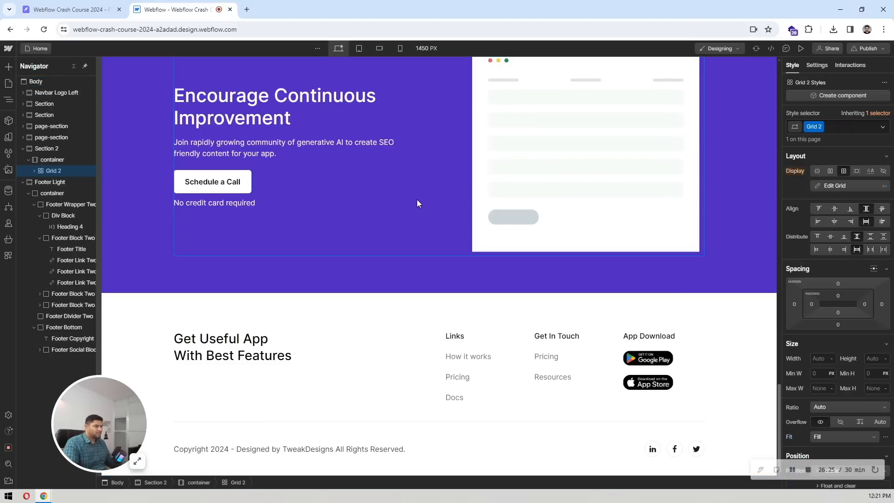
Collapse the element tree and give the "Engage with your customers instantly" section the ID "hero"
{"action": "scroll", "coordinate": [454, 288], "scroll_direction": "up", "scroll_amount": 10}
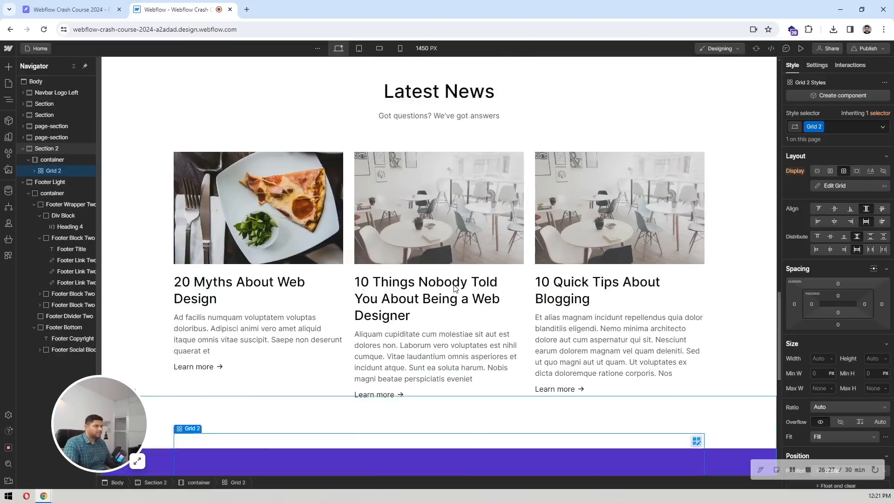
{"action": "scroll", "coordinate": [454, 288], "scroll_direction": "up", "scroll_amount": 10}
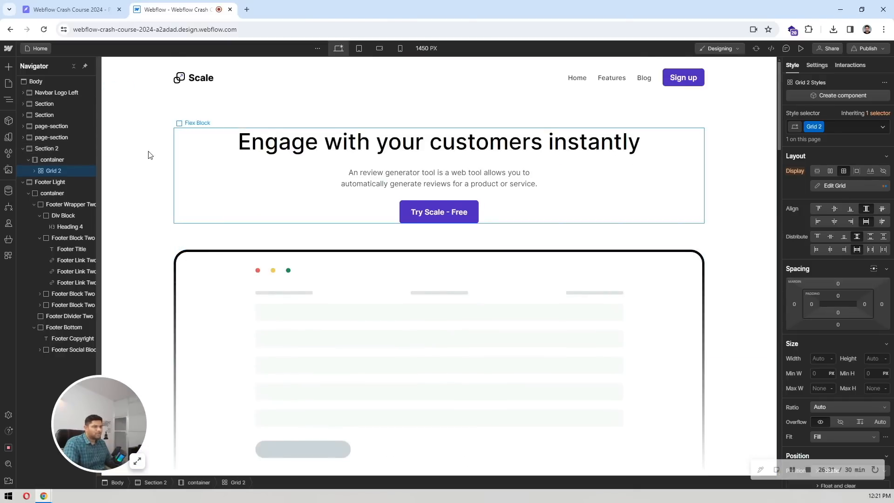
{"action": "left_click", "coordinate": [127, 140]}
{"action": "left_click", "coordinate": [817, 65]}
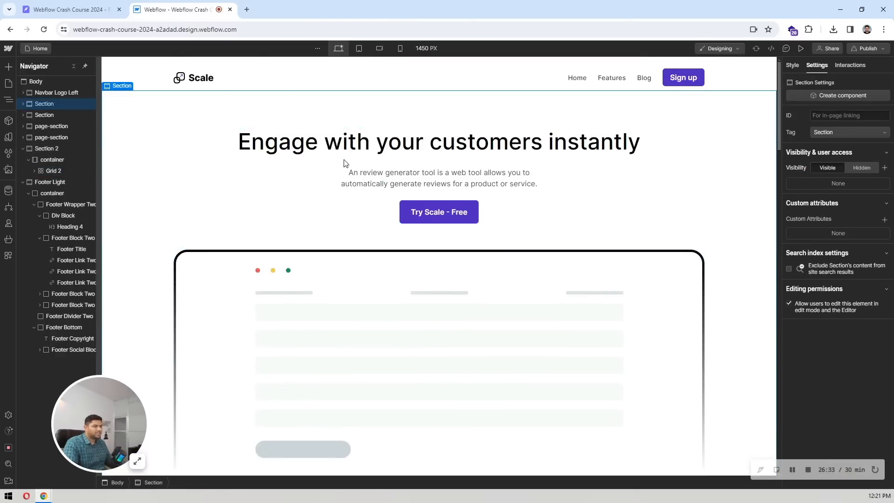
{"action": "left_click", "coordinate": [74, 65]}
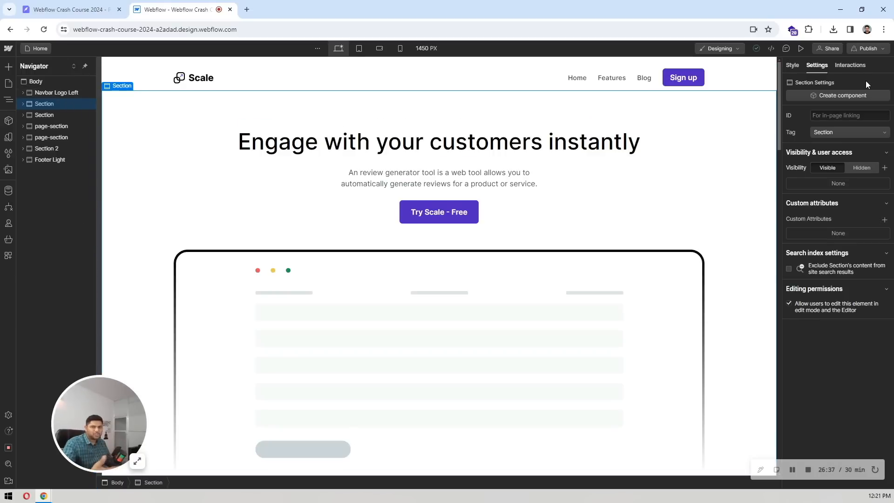
{"action": "left_click", "coordinate": [851, 115]}
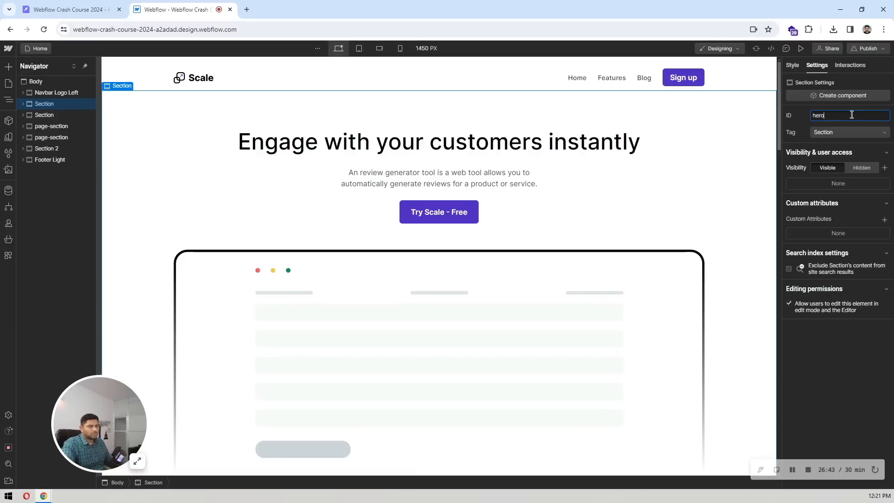
Give the first page-section, which holds the automations engine rows, the ID "features"
{"action": "left_click", "coordinate": [51, 126]}
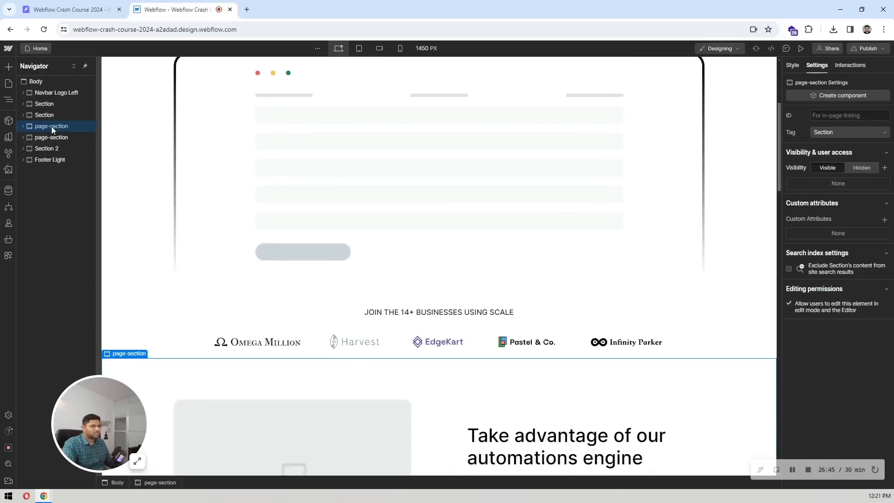
{"action": "left_click", "coordinate": [851, 118]}
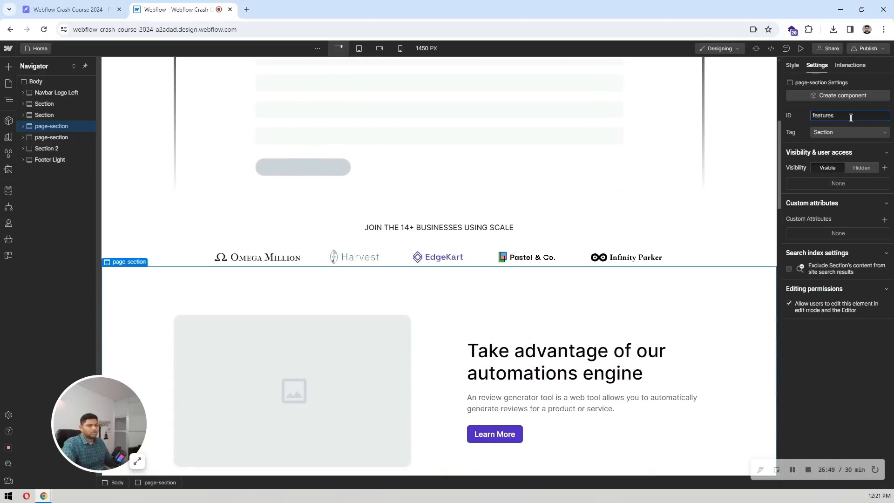
Select the Latest News page-section to edit its in-page linking ID
{"action": "left_click", "coordinate": [44, 138]}
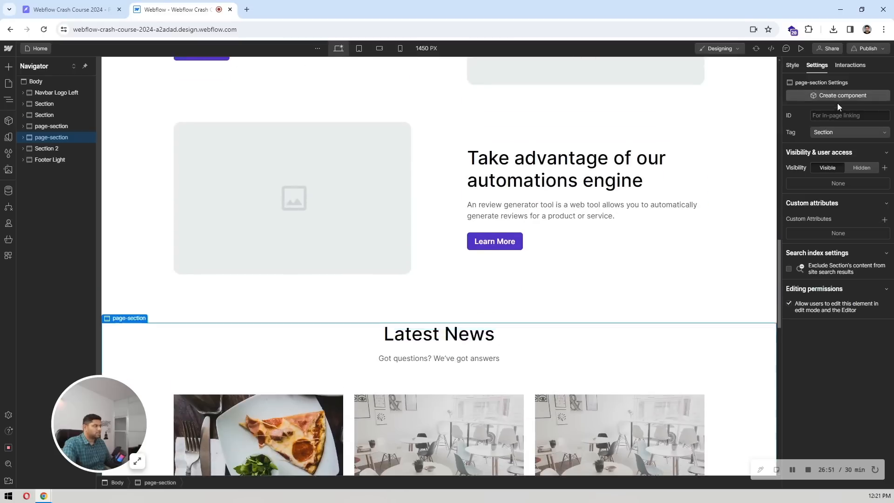
Set the Latest News section's ID to news and the purple Section 2's ID to cta
{"action": "left_click", "coordinate": [831, 115]}
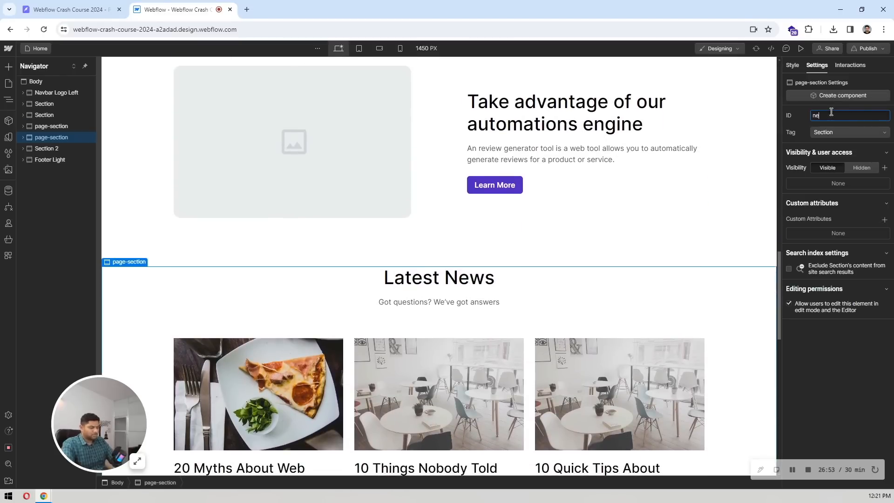
{"action": "left_click", "coordinate": [63, 146]}
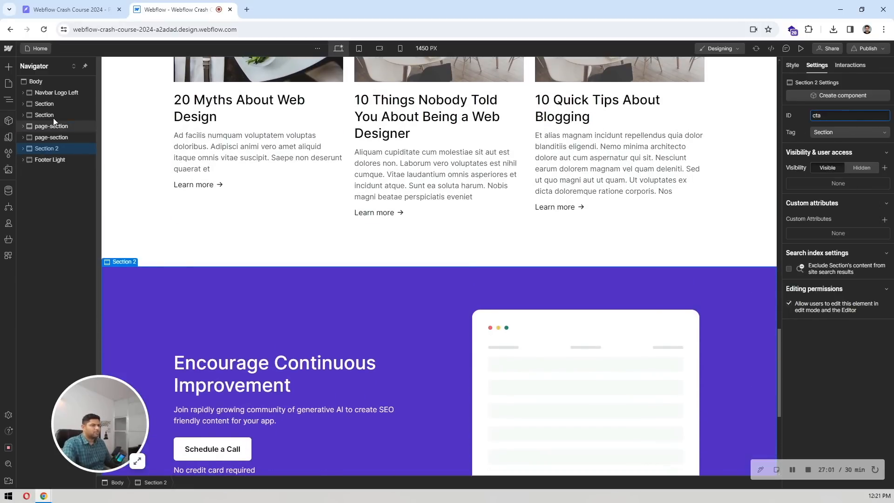
Link the navbar's Home link to the hero page section
{"action": "left_click", "coordinate": [47, 104]}
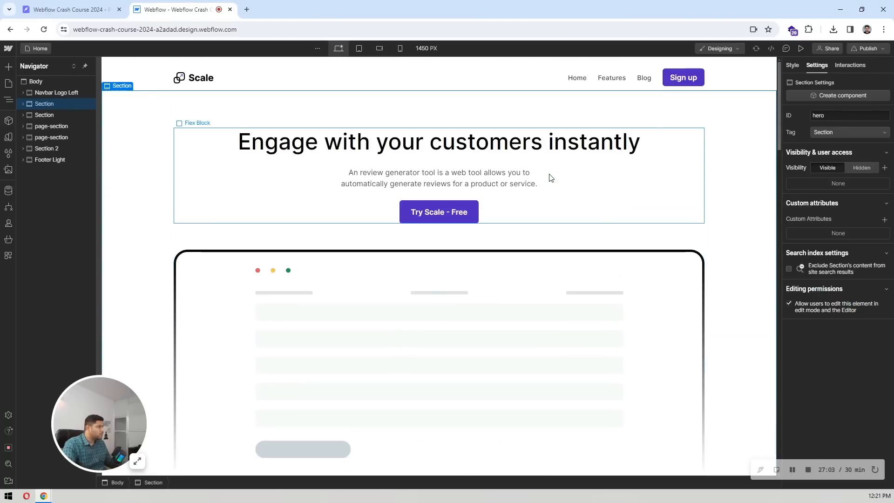
{"action": "left_click", "coordinate": [581, 81]}
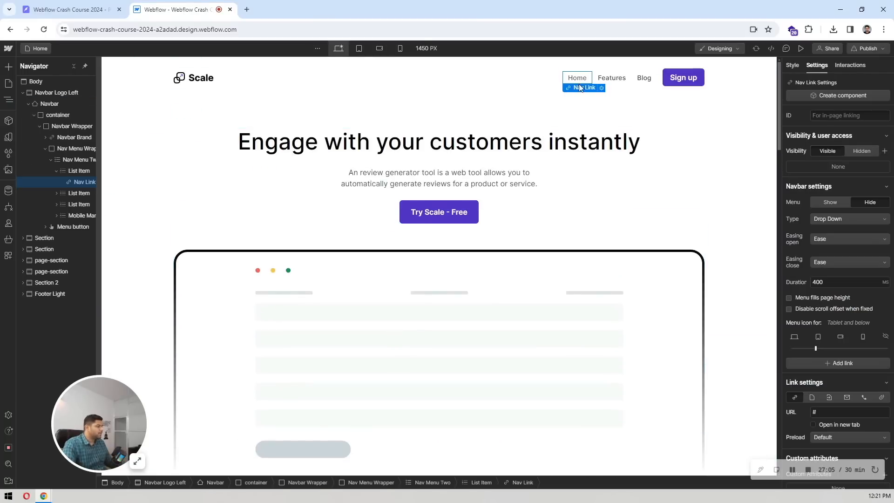
{"action": "scroll", "coordinate": [831, 192], "scroll_direction": "down", "scroll_amount": 3}
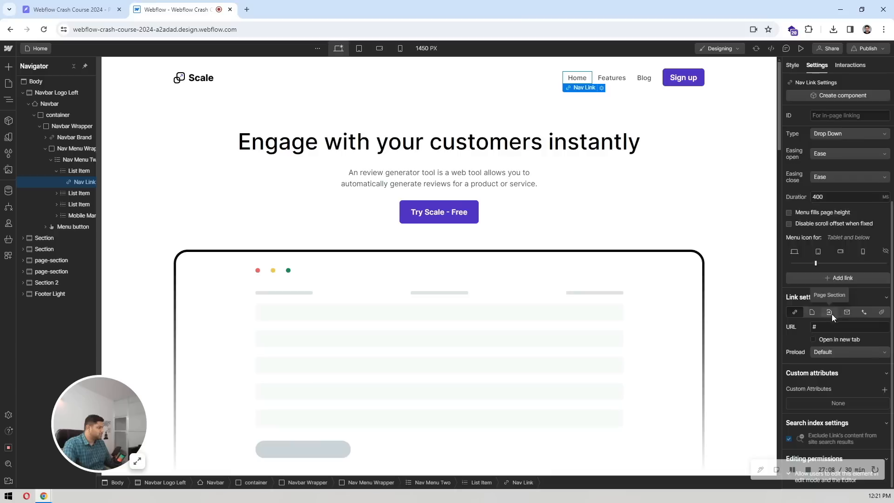
{"action": "left_click", "coordinate": [830, 313]}
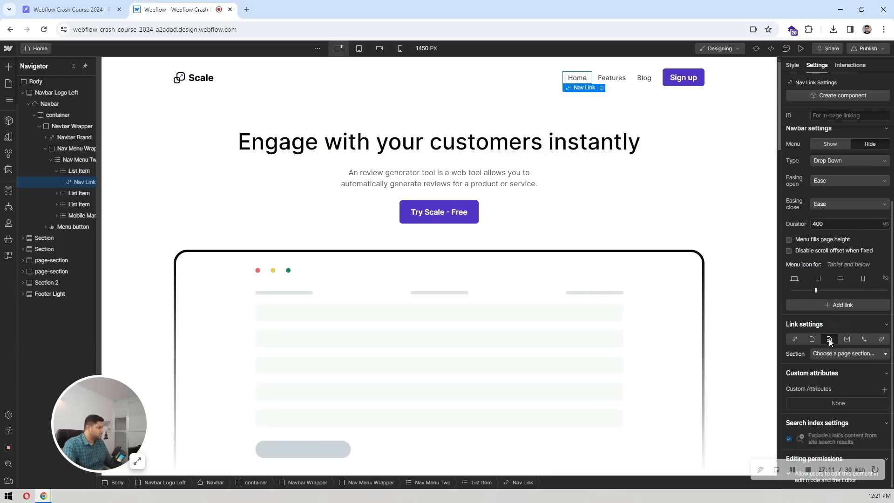
{"action": "left_click", "coordinate": [834, 356]}
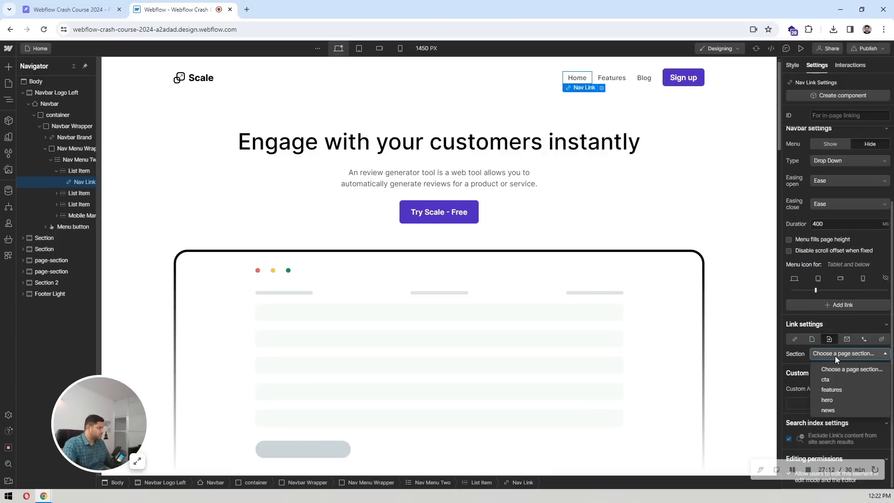
{"action": "left_click", "coordinate": [826, 400]}
Link the navbar's Features link to the features page section
{"action": "left_click", "coordinate": [611, 77]}
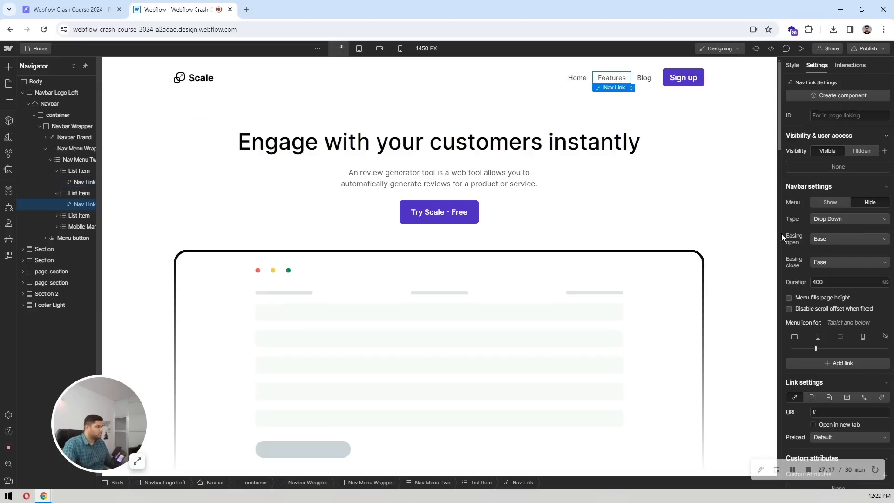
{"action": "scroll", "coordinate": [834, 311], "scroll_direction": "down", "scroll_amount": 2}
{"action": "left_click", "coordinate": [829, 312]}
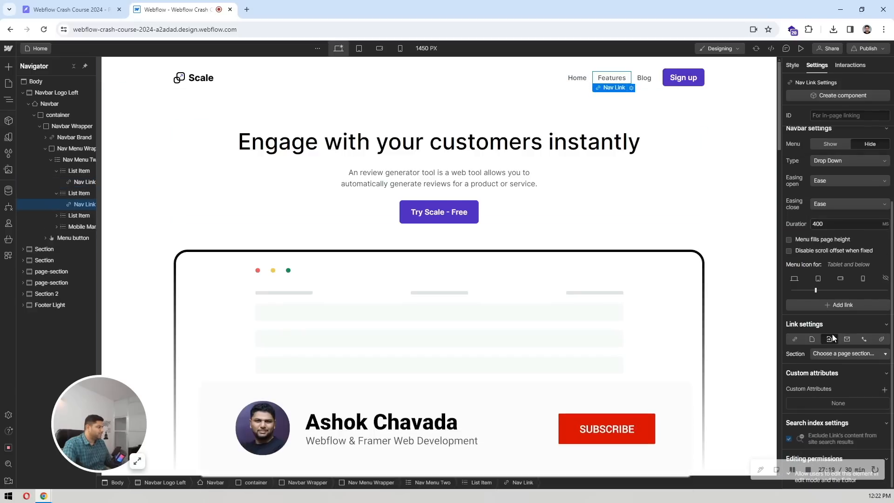
{"action": "left_click", "coordinate": [836, 351]}
{"action": "left_click", "coordinate": [829, 390]}
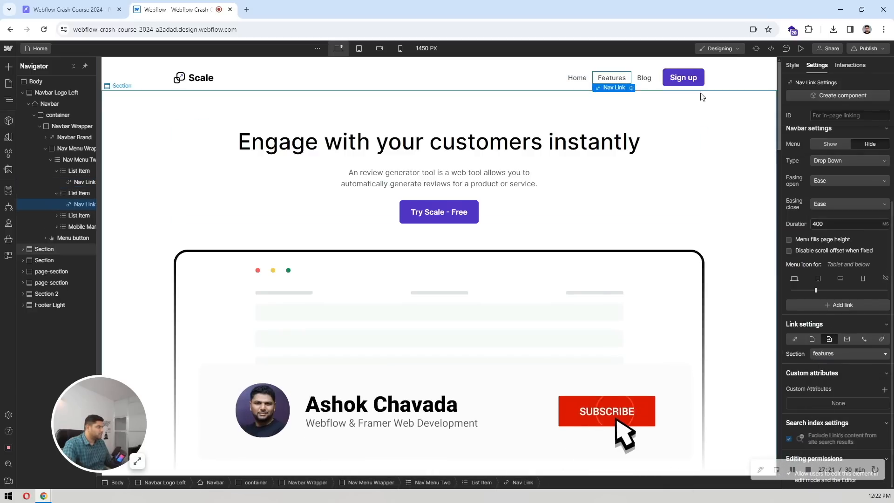
Link the navbar's Blog link to the news page section
{"action": "left_click", "coordinate": [644, 77]}
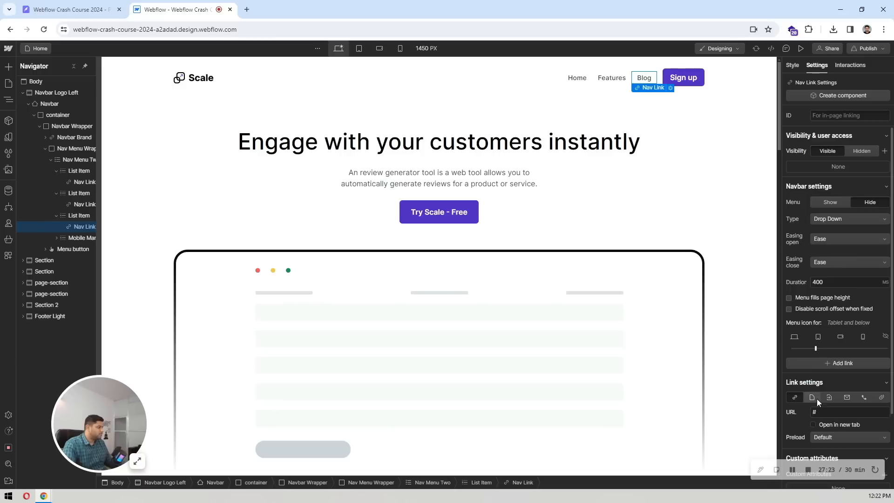
{"action": "left_click", "coordinate": [829, 397]}
{"action": "scroll", "coordinate": [835, 326], "scroll_direction": "down", "scroll_amount": 2}
{"action": "left_click", "coordinate": [840, 353]}
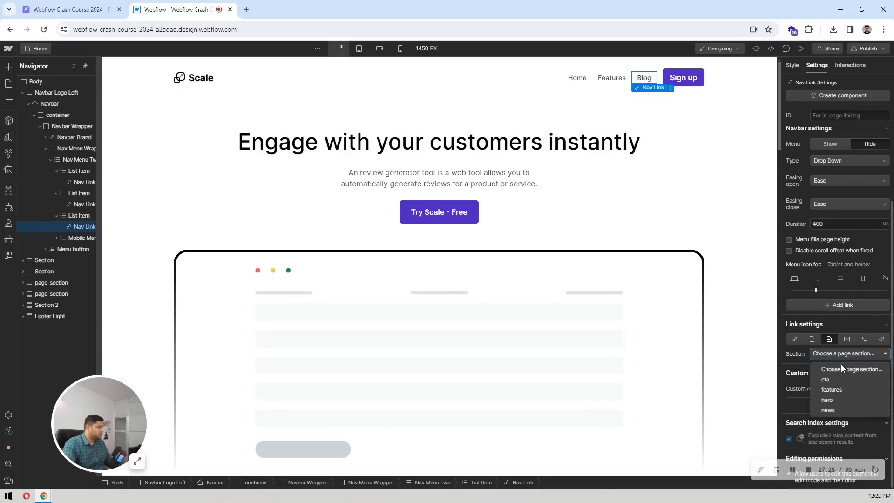
{"action": "left_click", "coordinate": [829, 410]}
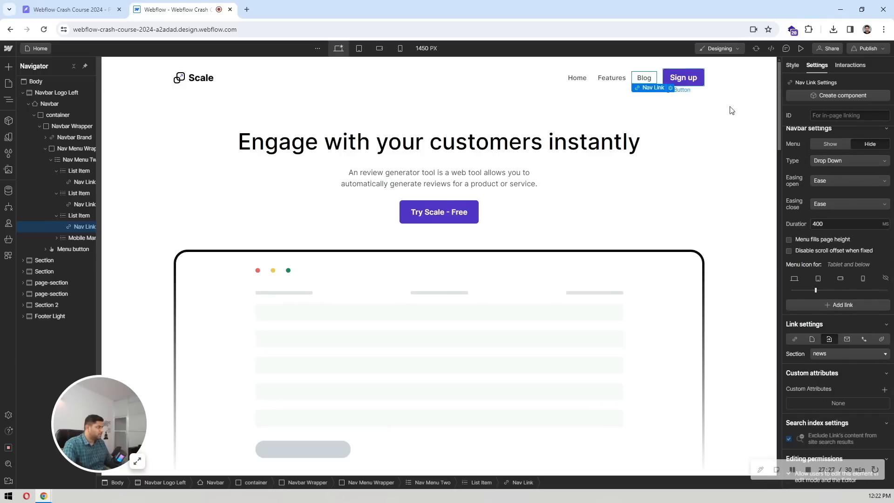
Link the navbar's Sign up button to the cta page section
{"action": "left_click", "coordinate": [683, 77]}
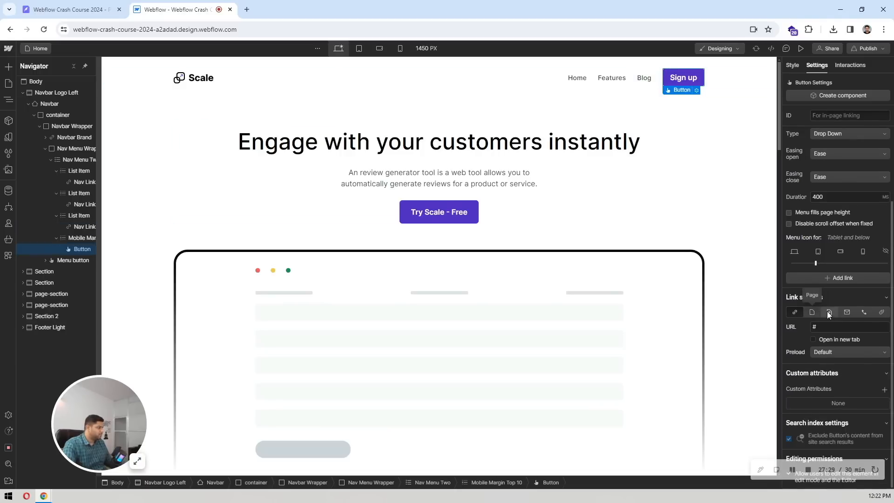
{"action": "left_click", "coordinate": [829, 312]}
{"action": "left_click", "coordinate": [840, 353]}
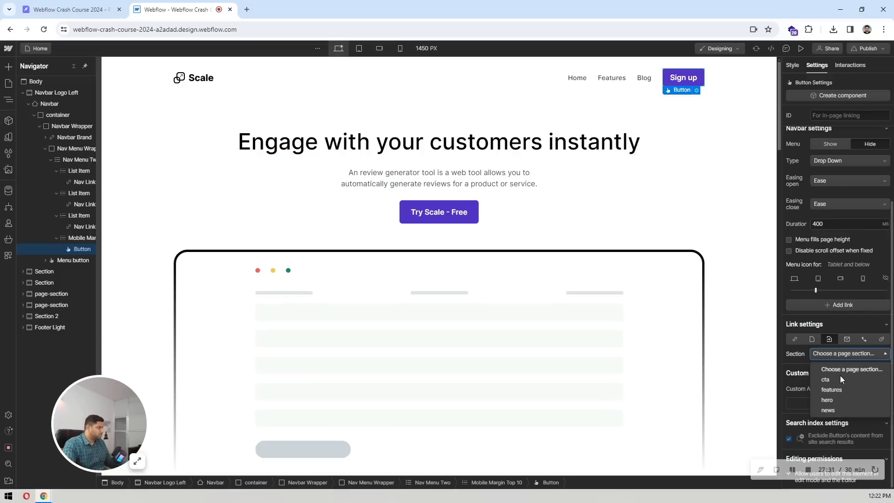
{"action": "left_click", "coordinate": [829, 381]}
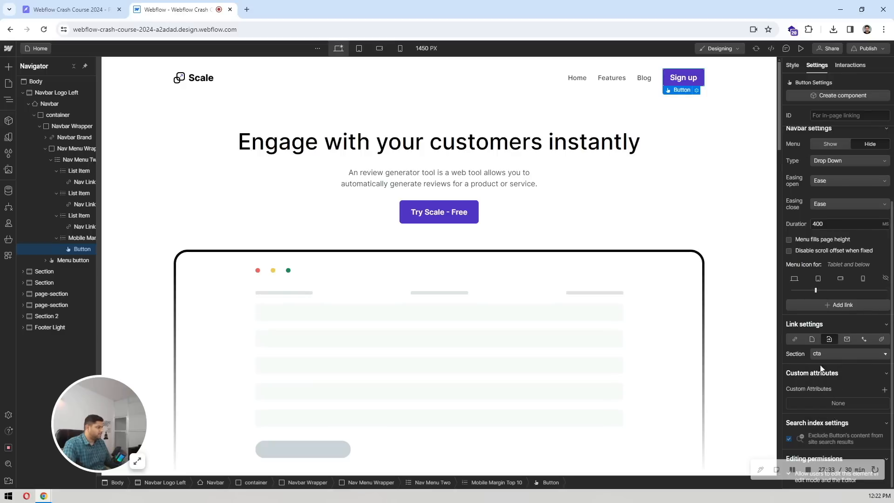
Preview the page, test the navbar's Home and Blog links, and return to the design view
{"action": "left_click", "coordinate": [481, 141]}
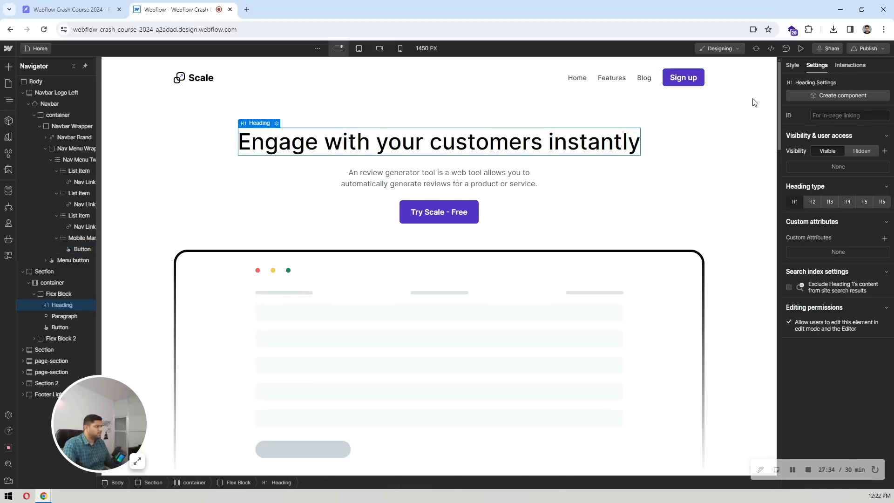
{"action": "left_click", "coordinate": [801, 48]}
{"action": "left_click", "coordinate": [580, 78]}
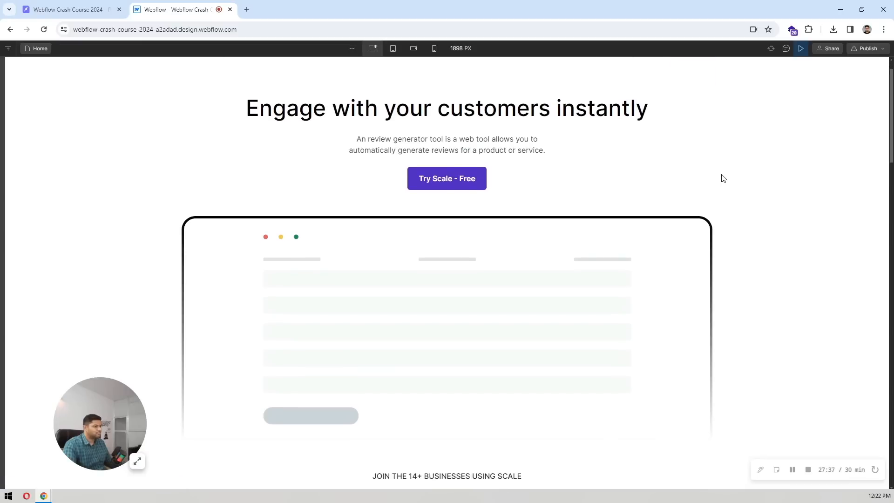
{"action": "scroll", "coordinate": [723, 177], "scroll_direction": "up", "scroll_amount": 1}
{"action": "left_click", "coordinate": [652, 78]}
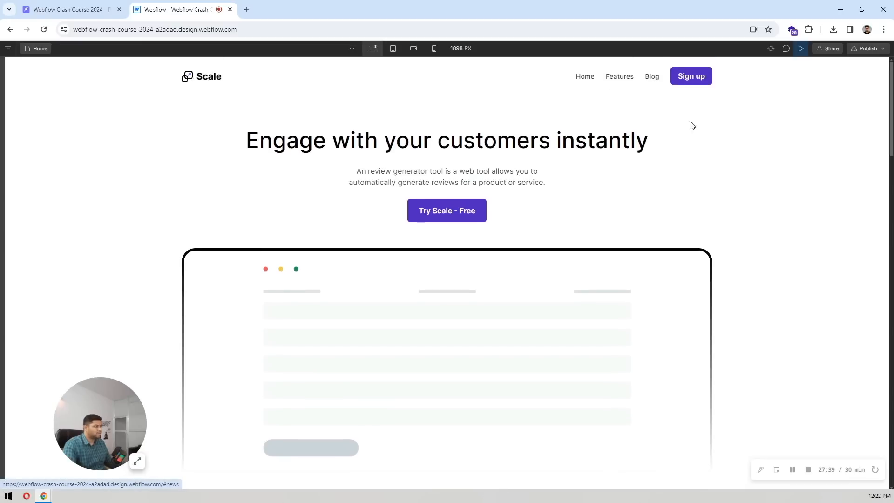
{"action": "scroll", "coordinate": [731, 151], "scroll_direction": "up", "scroll_amount": 20}
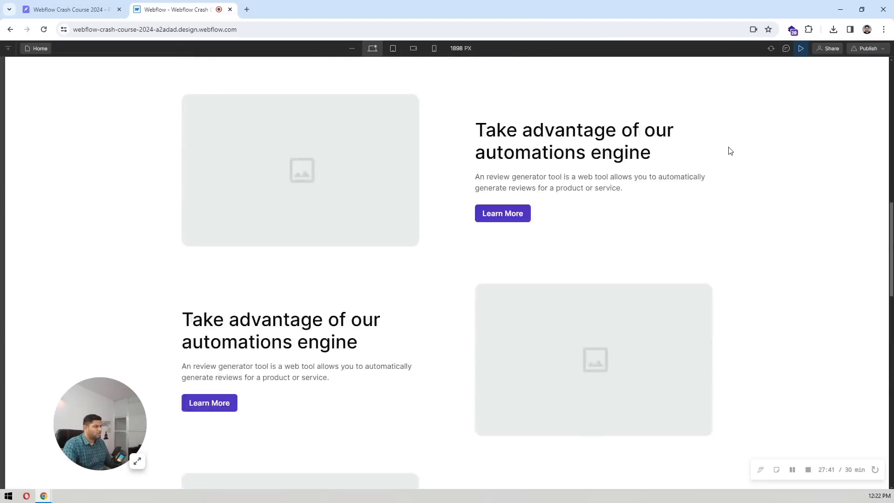
{"action": "scroll", "coordinate": [751, 141], "scroll_direction": "down", "scroll_amount": 20}
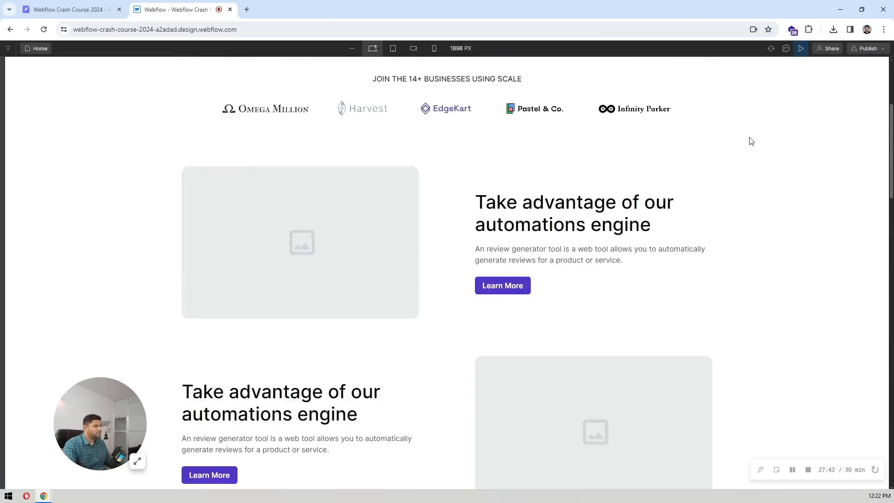
{"action": "scroll", "coordinate": [749, 142], "scroll_direction": "up", "scroll_amount": 20}
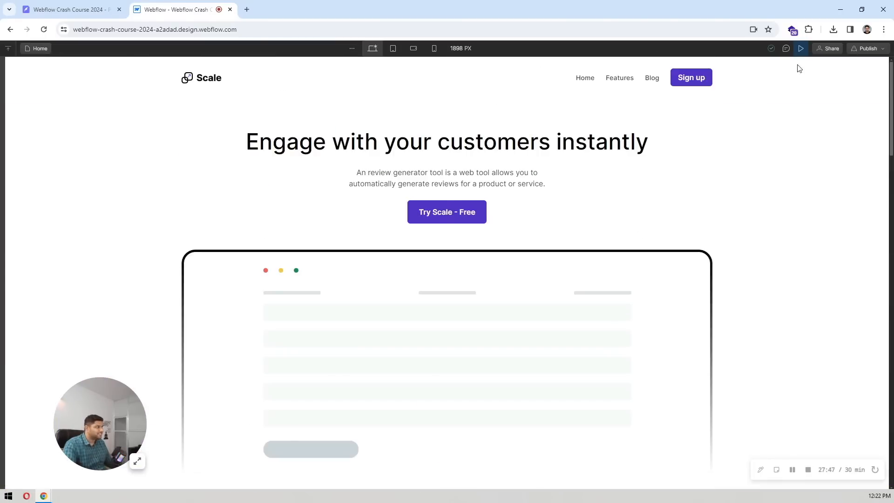
{"action": "left_click", "coordinate": [801, 49]}
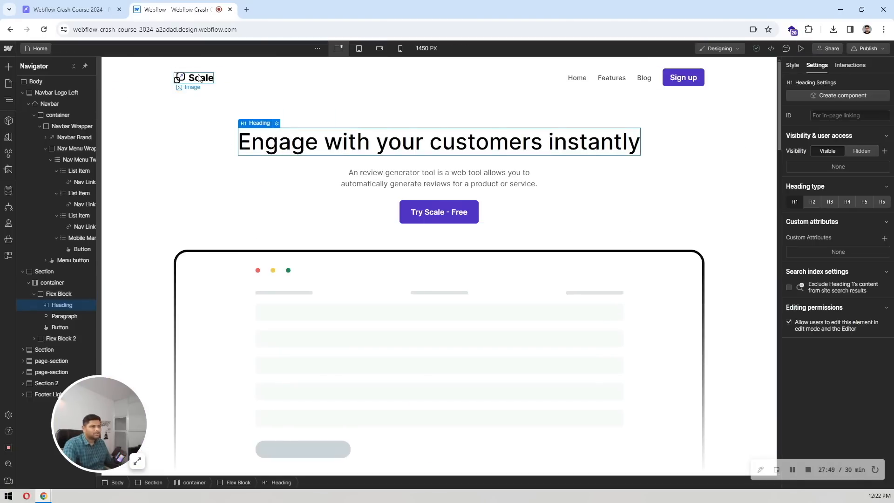
Link the Navbar Brand logo to the hero page section
{"action": "left_click", "coordinate": [93, 149]}
{"action": "left_click", "coordinate": [75, 137]}
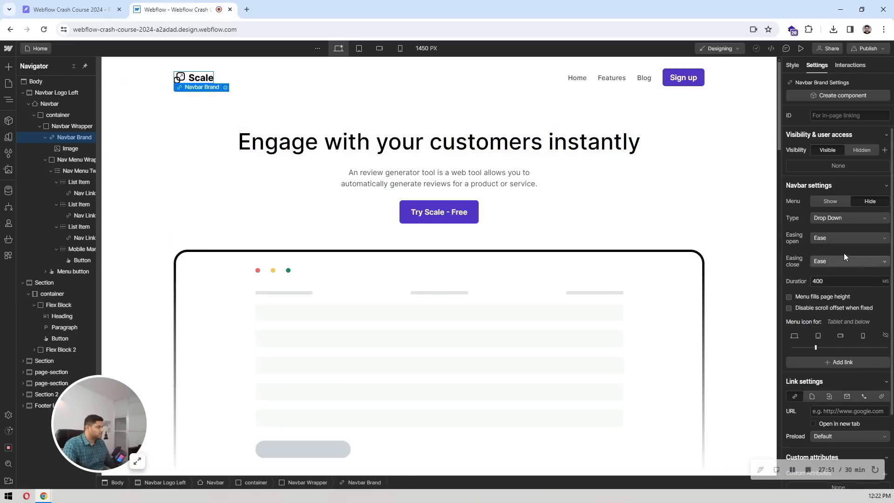
{"action": "scroll", "coordinate": [833, 279], "scroll_direction": "down", "scroll_amount": 2}
{"action": "left_click", "coordinate": [829, 312]}
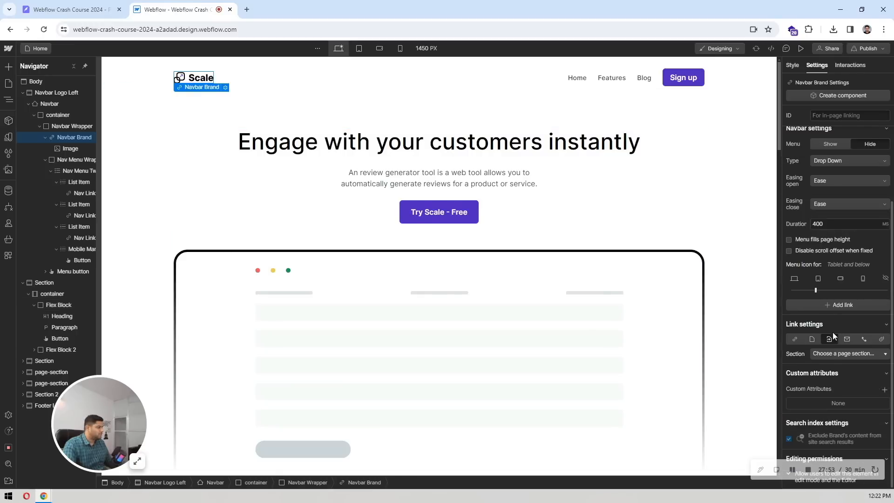
{"action": "left_click", "coordinate": [829, 354]}
{"action": "left_click", "coordinate": [828, 400]}
Preview the page and review its sections from the hero down to the call to action
{"action": "left_click", "coordinate": [504, 189]}
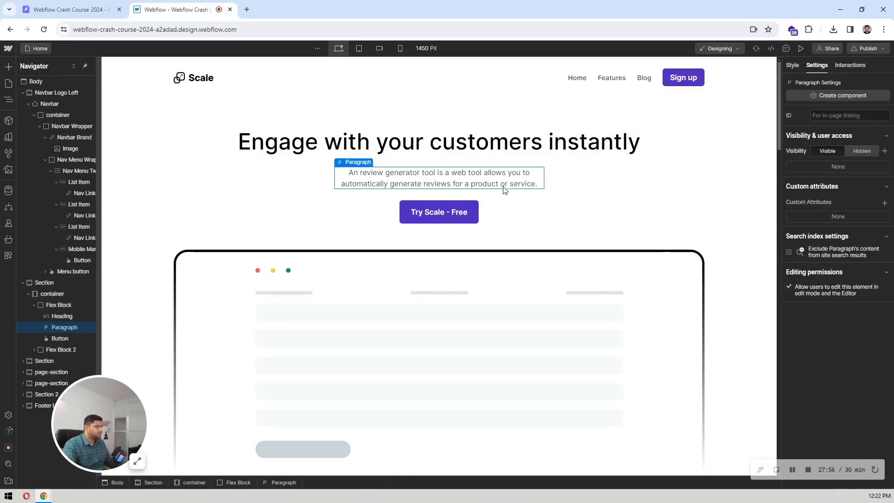
{"action": "left_click", "coordinate": [801, 48]}
{"action": "scroll", "coordinate": [514, 145], "scroll_direction": "down", "scroll_amount": 10}
{"action": "scroll", "coordinate": [515, 137], "scroll_direction": "up", "scroll_amount": 15}
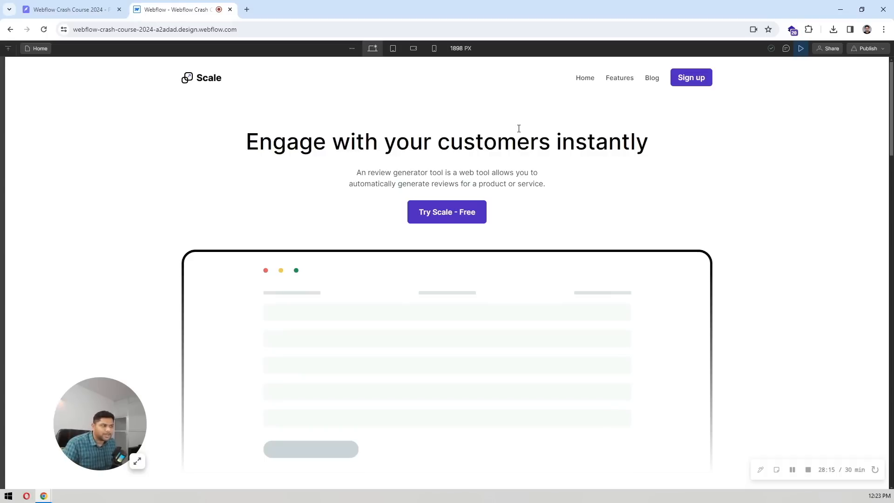
{"action": "scroll", "coordinate": [519, 129], "scroll_direction": "down", "scroll_amount": 14}
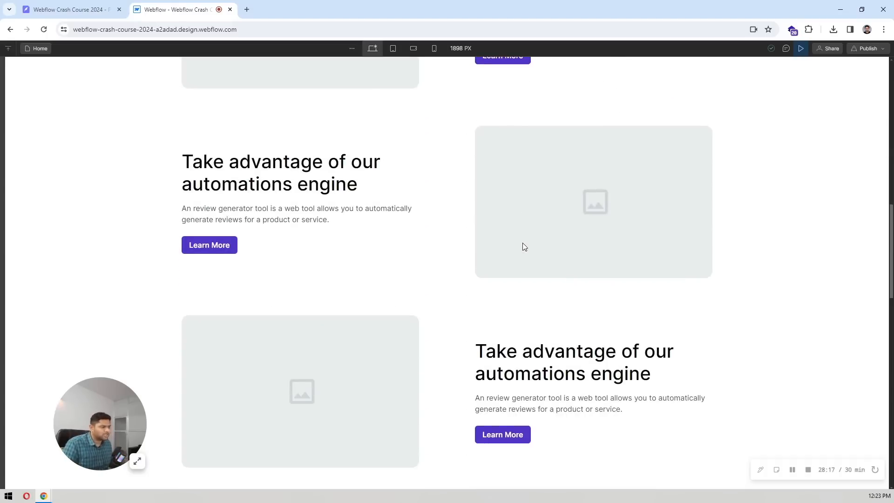
{"action": "scroll", "coordinate": [472, 259], "scroll_direction": "down", "scroll_amount": 15}
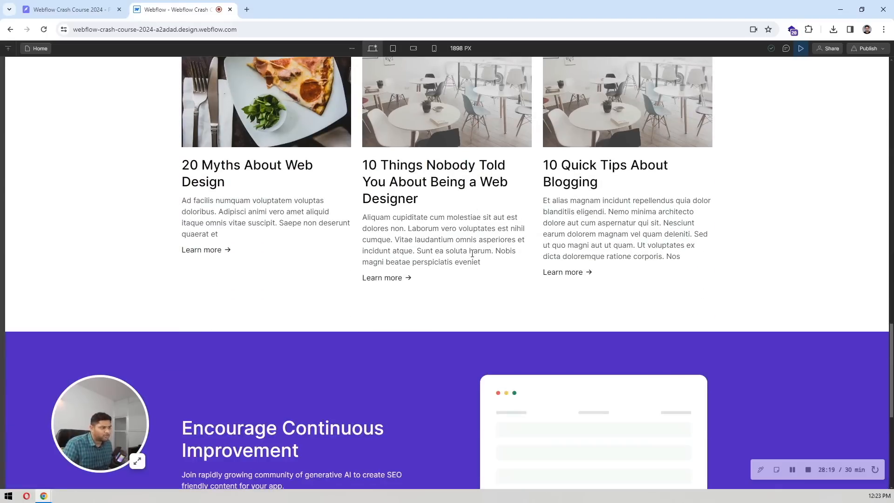
{"action": "scroll", "coordinate": [471, 253], "scroll_direction": "up", "scroll_amount": 20}
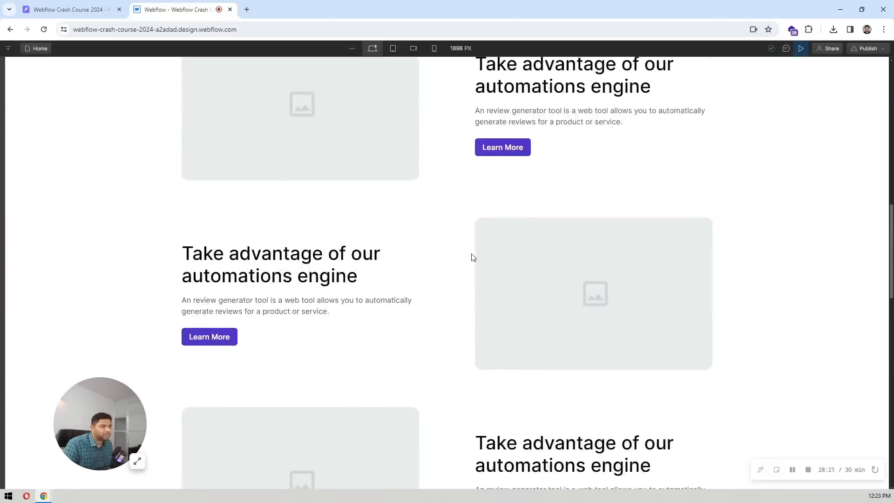
{"action": "scroll", "coordinate": [473, 257], "scroll_direction": "up", "scroll_amount": 1}
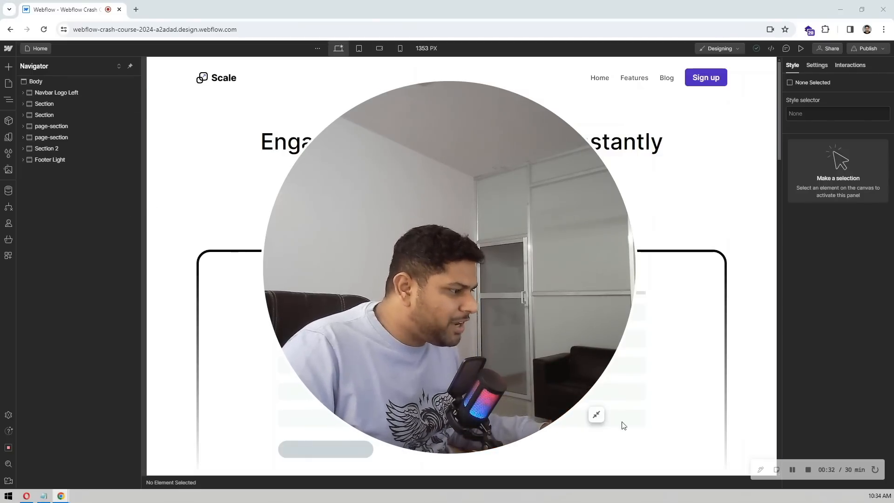
{"action": "left_click", "coordinate": [596, 418]}
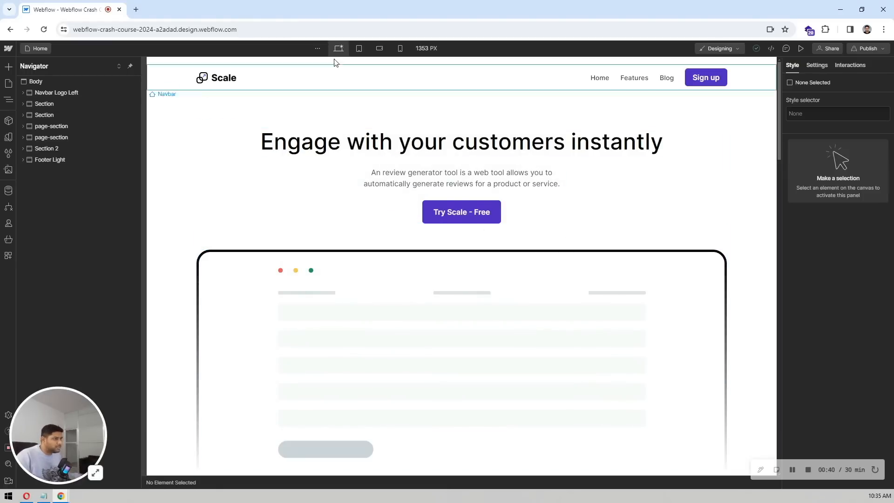
Switch the canvas to the tablet breakpoint and select the Navbar Wrapper
{"action": "left_click", "coordinate": [359, 48]}
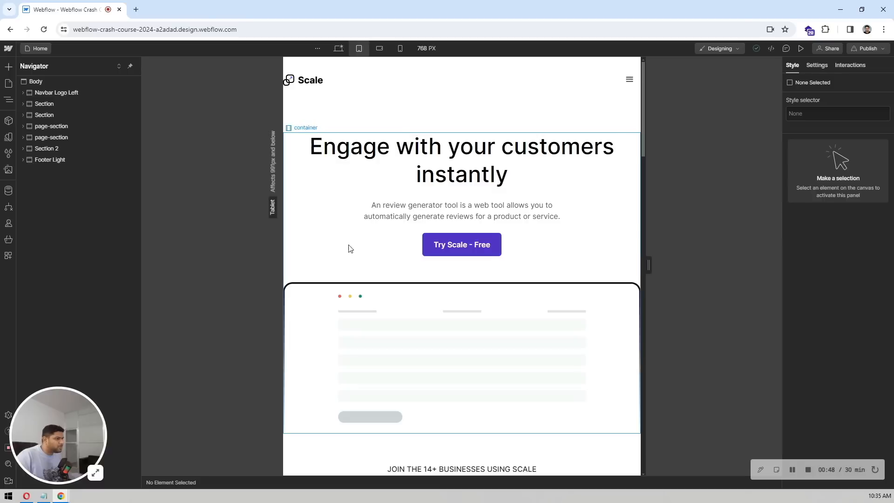
{"action": "left_click", "coordinate": [359, 81]}
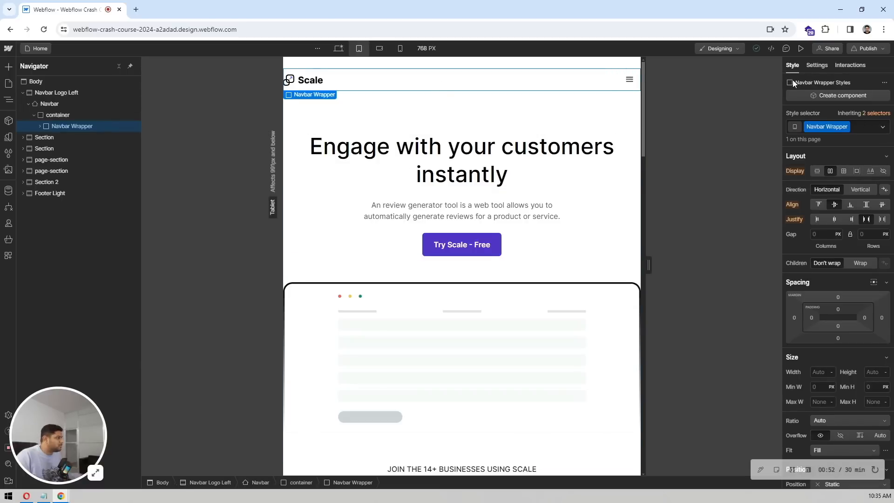
Set the Navbar's left and right padding to 16 px at the tablet breakpoint
{"action": "left_click", "coordinate": [66, 101]}
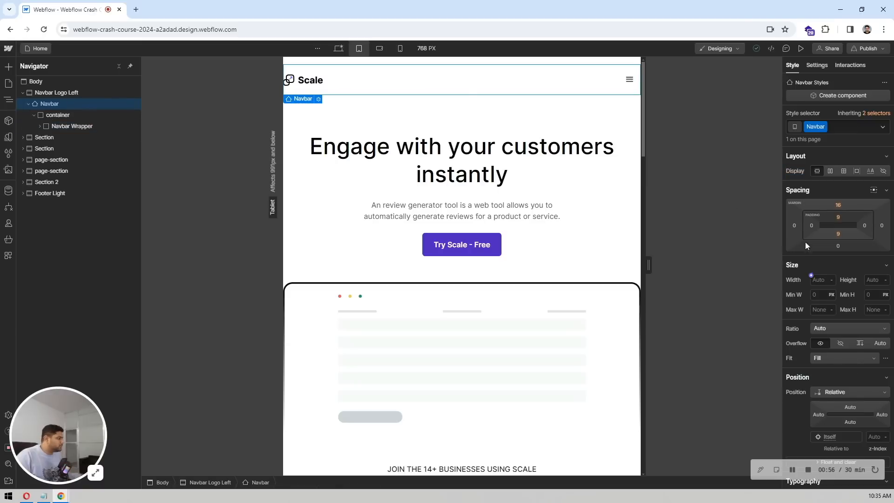
{"action": "left_click", "coordinate": [810, 227]}
{"action": "type", "text": "16"}
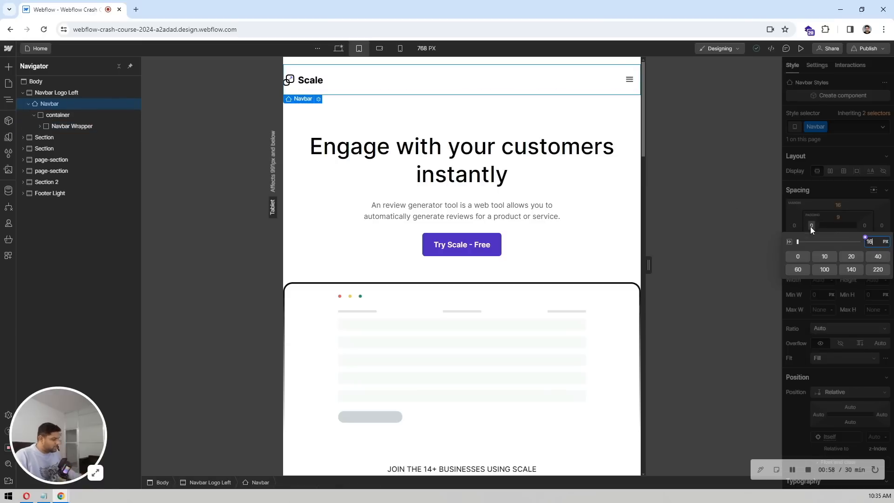
{"action": "key", "text": "Return"}
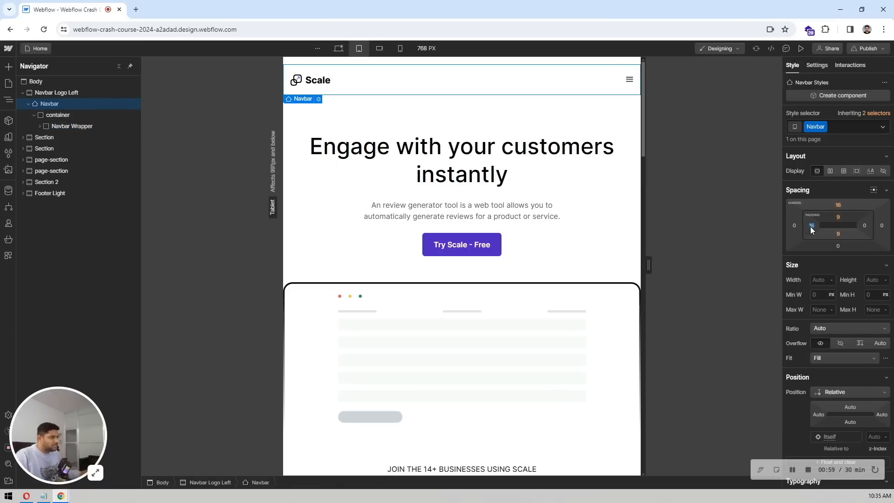
{"action": "left_click", "coordinate": [864, 225]}
{"action": "type", "text": "16"}
{"action": "key", "text": "Return"}
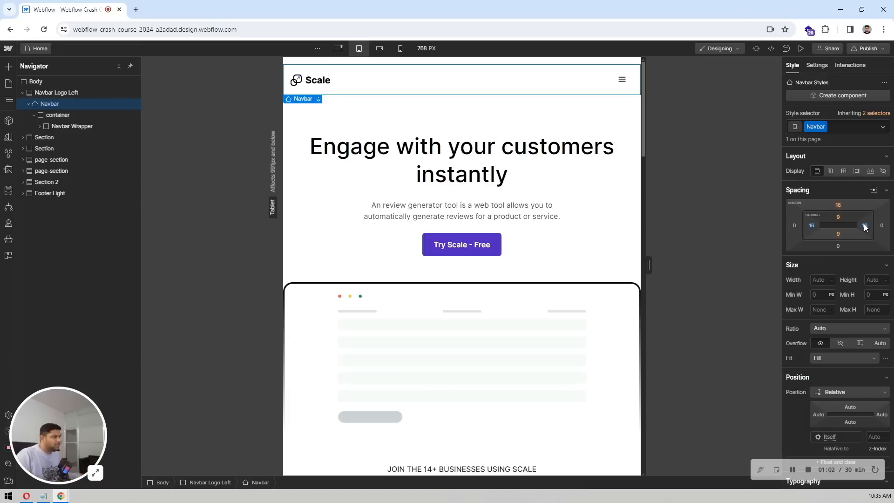
Set the hero section's left and right padding to 16 px at the tablet breakpoint
{"action": "left_click", "coordinate": [327, 124]}
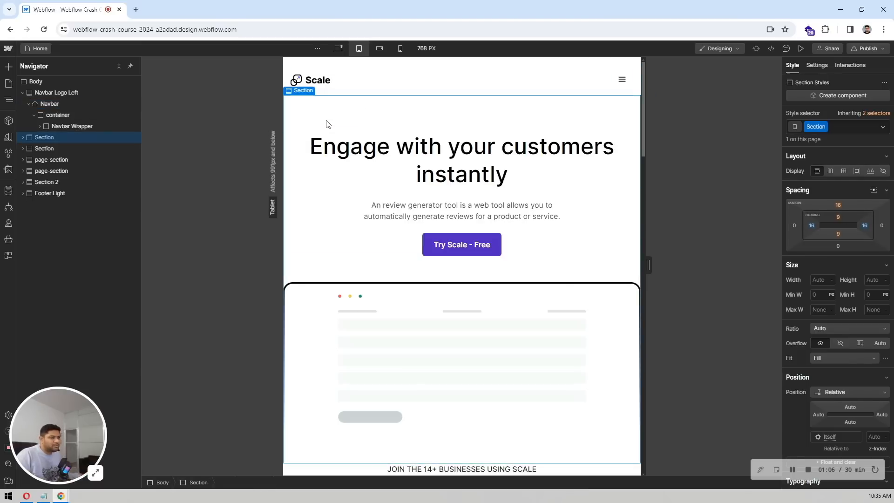
{"action": "left_click", "coordinate": [812, 226]}
{"action": "type", "text": "16"}
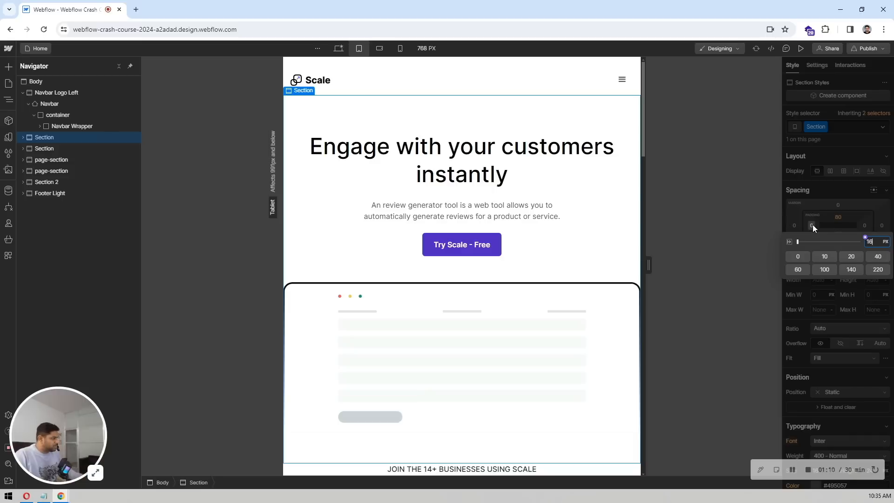
{"action": "key", "text": "Return"}
{"action": "left_click", "coordinate": [865, 226]}
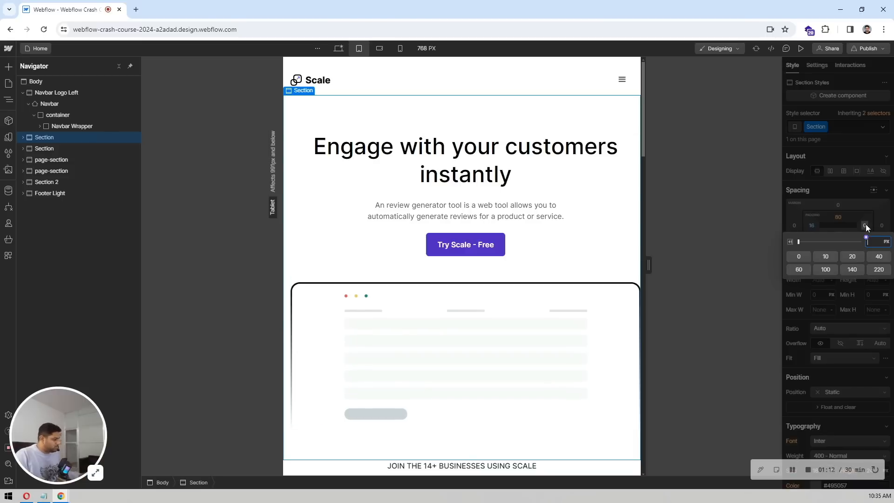
{"action": "type", "text": "16"}
{"action": "key", "text": "Return"}
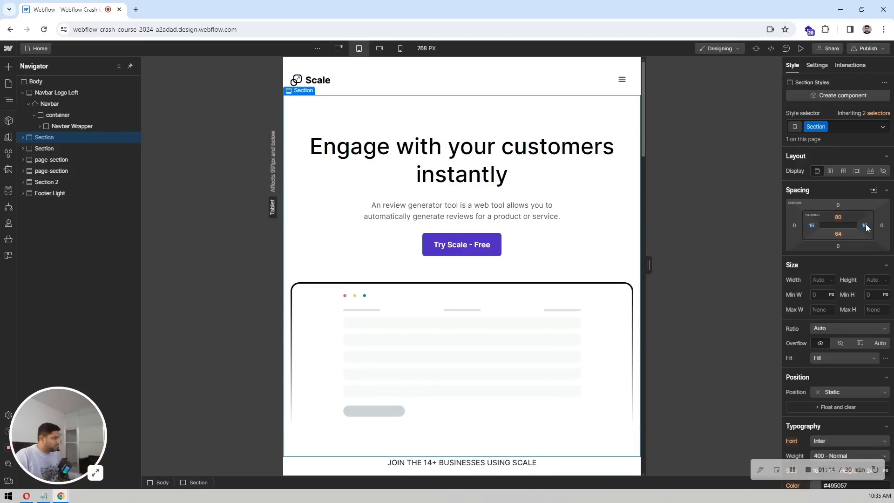
Reset the hero section's left and right padding
{"action": "left_click", "coordinate": [811, 225]}
{"action": "left_click", "coordinate": [802, 290]}
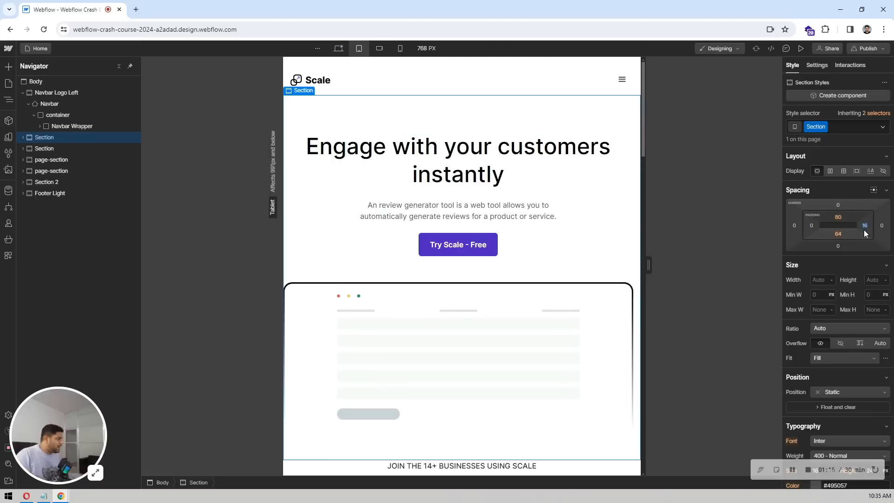
{"action": "left_click", "coordinate": [865, 226]}
{"action": "left_click", "coordinate": [807, 289]}
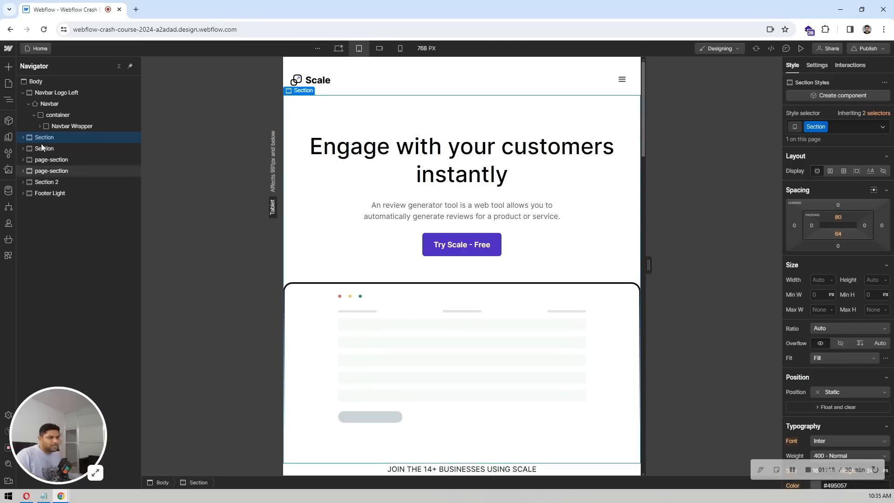
Set the left and right padding of the shared container class to 16 px, using the container inside the hero section
{"action": "left_click", "coordinate": [23, 138]}
{"action": "left_click", "coordinate": [50, 148]}
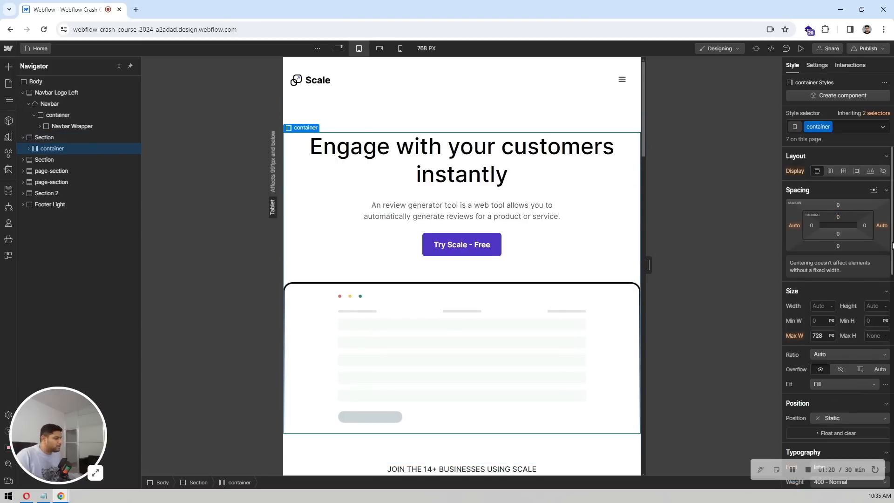
{"action": "left_click", "coordinate": [812, 226]}
{"action": "type", "text": "16"}
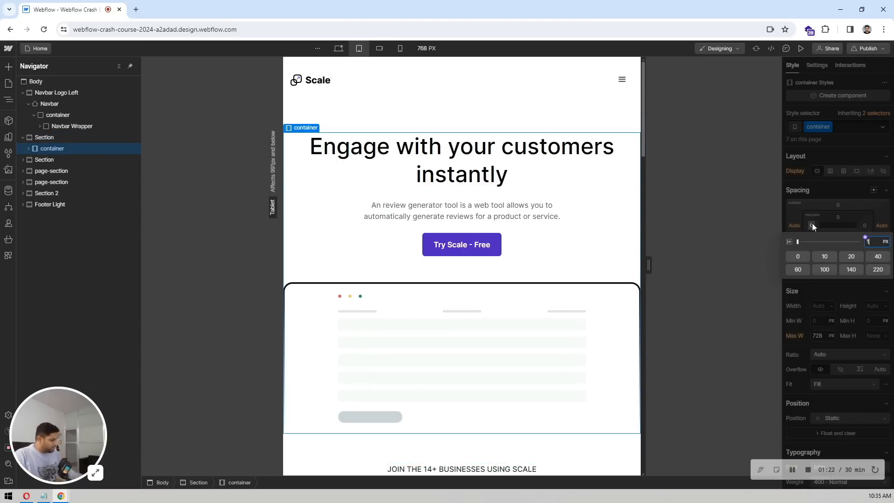
{"action": "key", "text": "Return"}
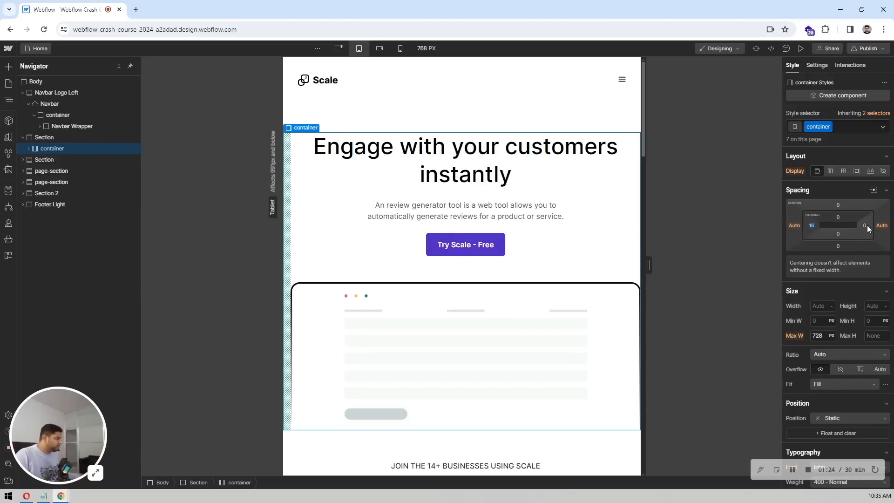
{"action": "left_click", "coordinate": [867, 226]}
{"action": "type", "text": "16"}
{"action": "key", "text": "Return"}
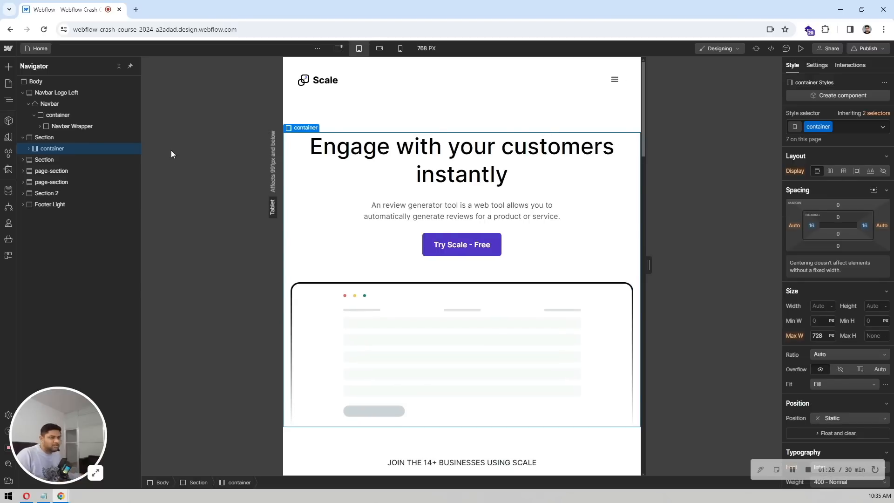
Reset the Navbar's left and right padding and reselect the hero section's container
{"action": "left_click", "coordinate": [90, 107]}
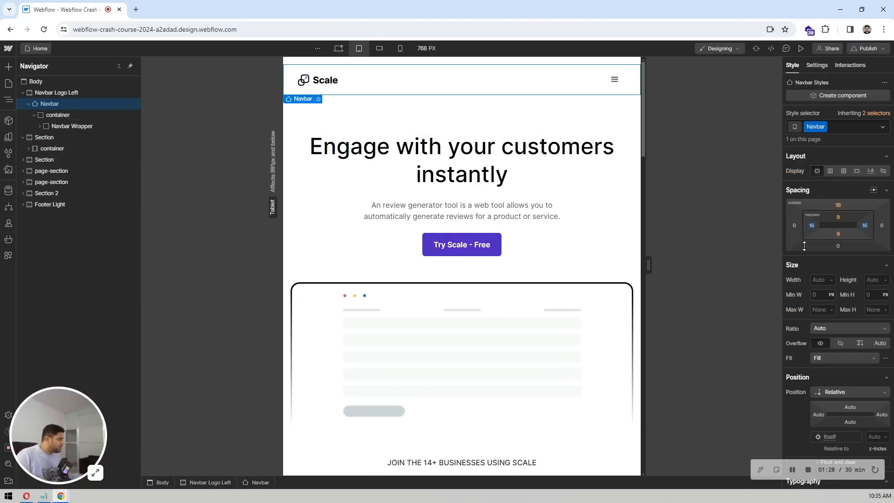
{"action": "left_click", "coordinate": [811, 226]}
{"action": "left_click", "coordinate": [803, 288]}
{"action": "left_click", "coordinate": [861, 225]}
{"action": "left_click", "coordinate": [806, 288]}
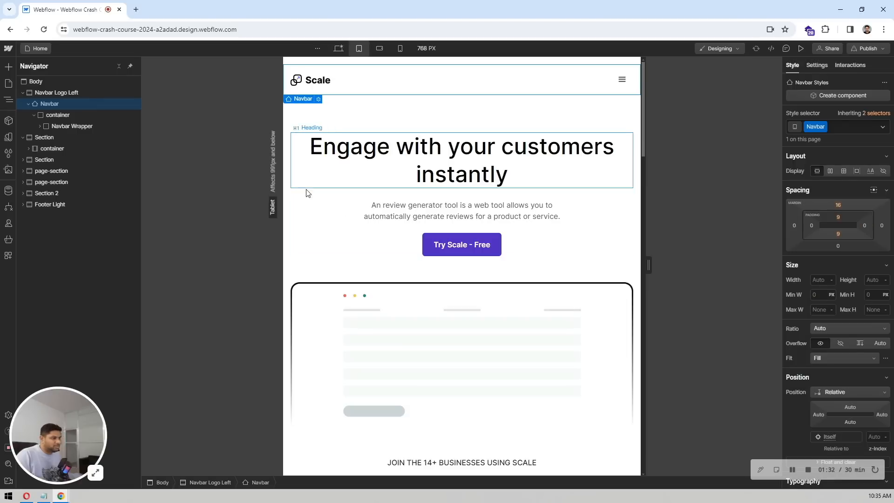
{"action": "left_click", "coordinate": [298, 204]}
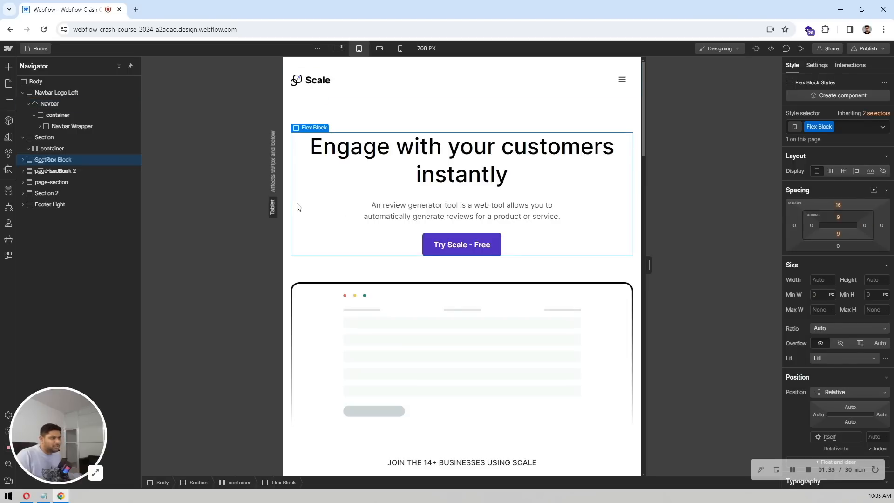
{"action": "left_click", "coordinate": [57, 149]}
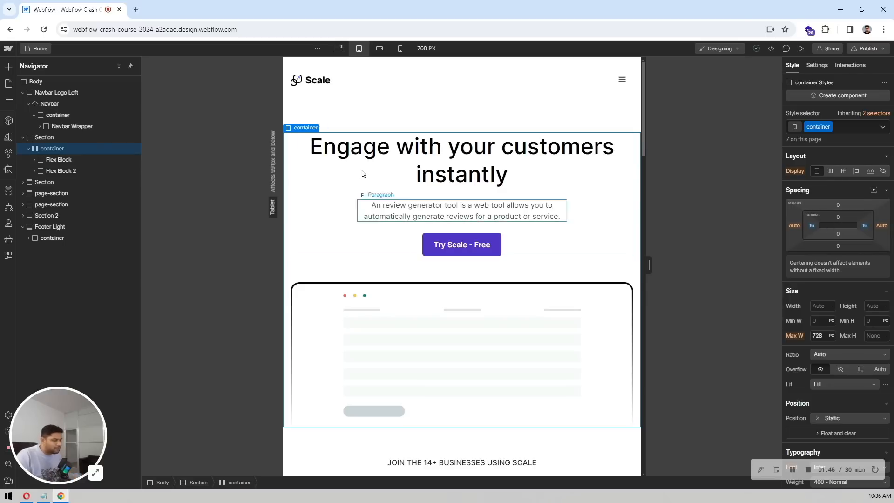
Make the children of Flex Block 3, the row of business logos, wrap onto multiple lines
{"action": "scroll", "coordinate": [361, 169], "scroll_direction": "down", "scroll_amount": 8}
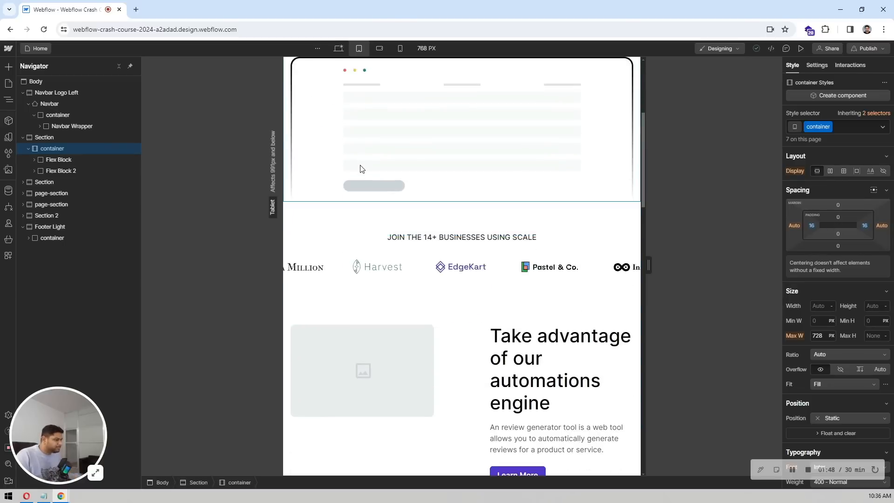
{"action": "scroll", "coordinate": [361, 169], "scroll_direction": "up", "scroll_amount": 3}
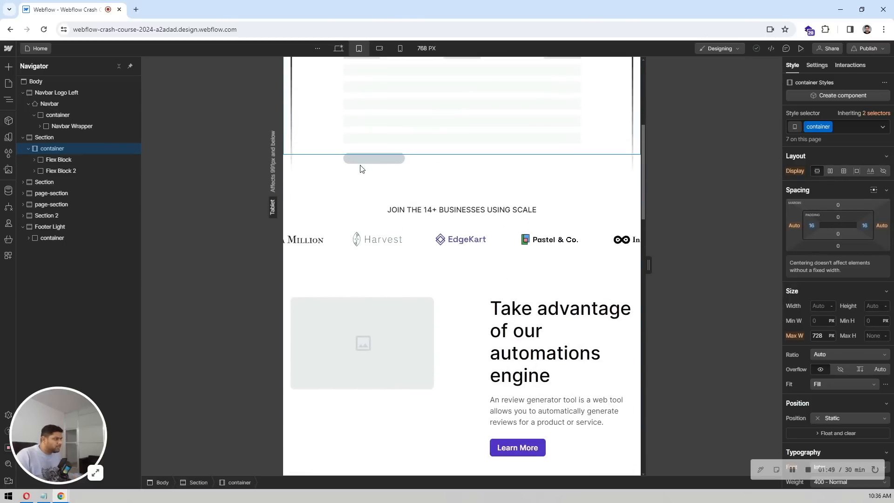
{"action": "left_click", "coordinate": [346, 228]}
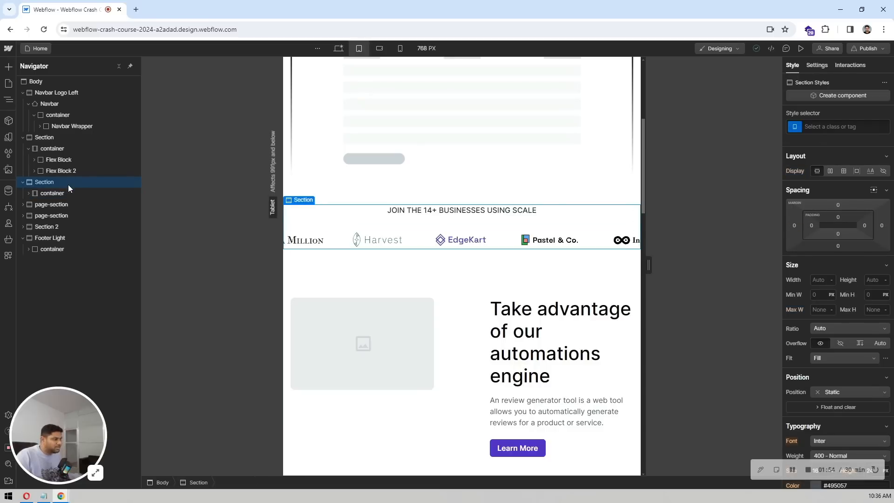
{"action": "left_click", "coordinate": [415, 243]}
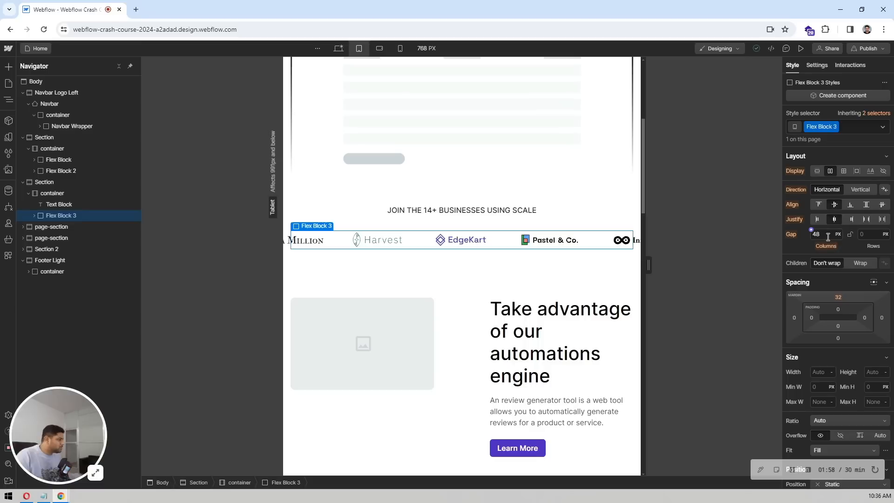
{"action": "left_click", "coordinate": [858, 263]}
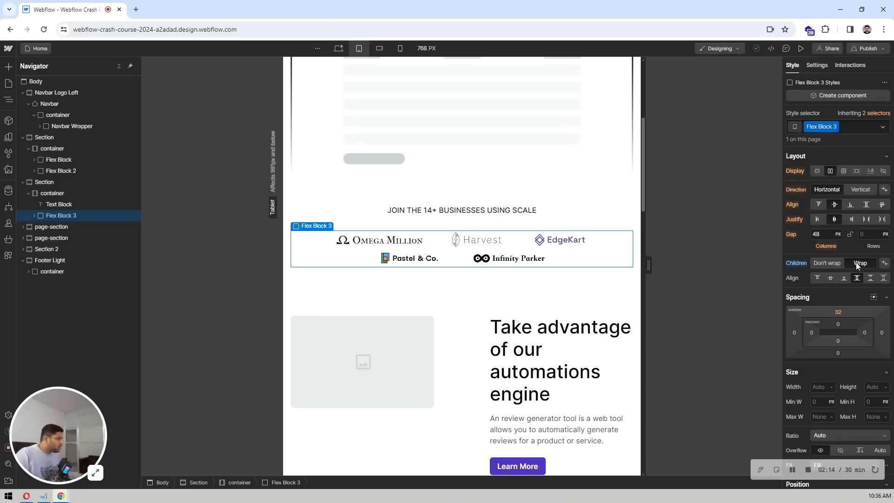
Set the gap of the business logos' Flex Block 3 to 40 px between columns and 24 px between rows
{"action": "left_click", "coordinate": [827, 234]}
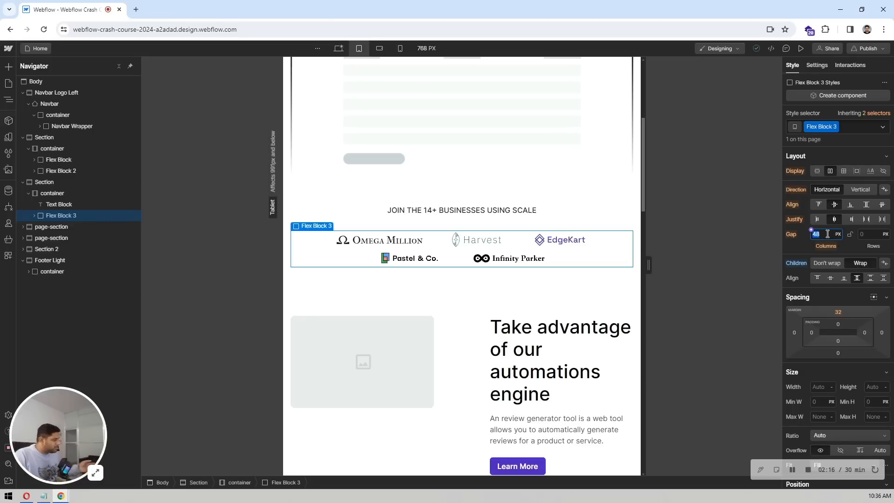
{"action": "key", "text": "Return"}
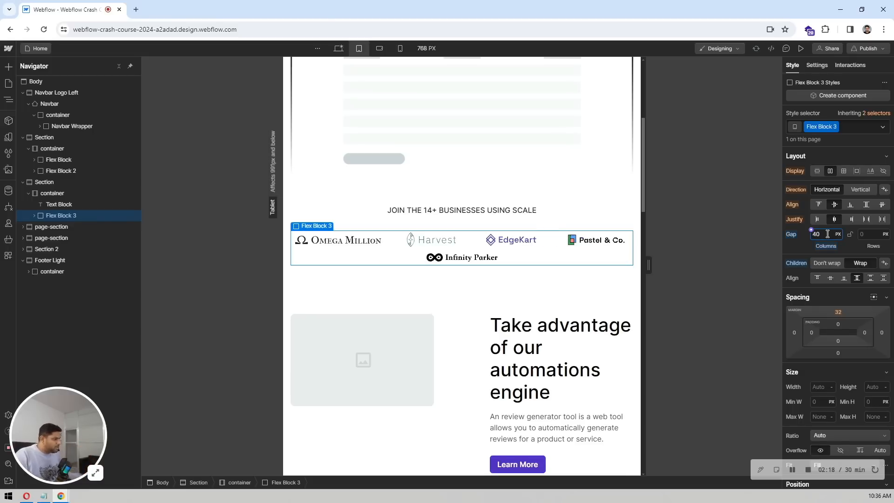
{"action": "left_click", "coordinate": [872, 236]}
{"action": "type", "text": "4"}
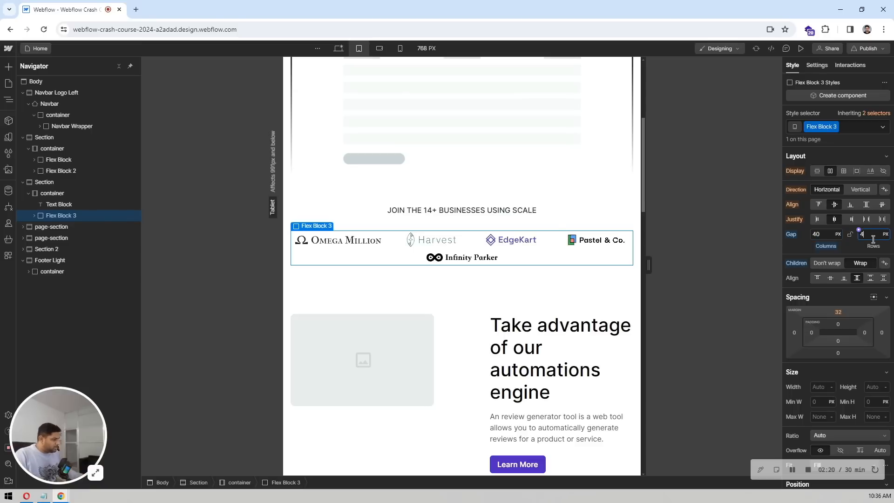
{"action": "type", "text": "0"}
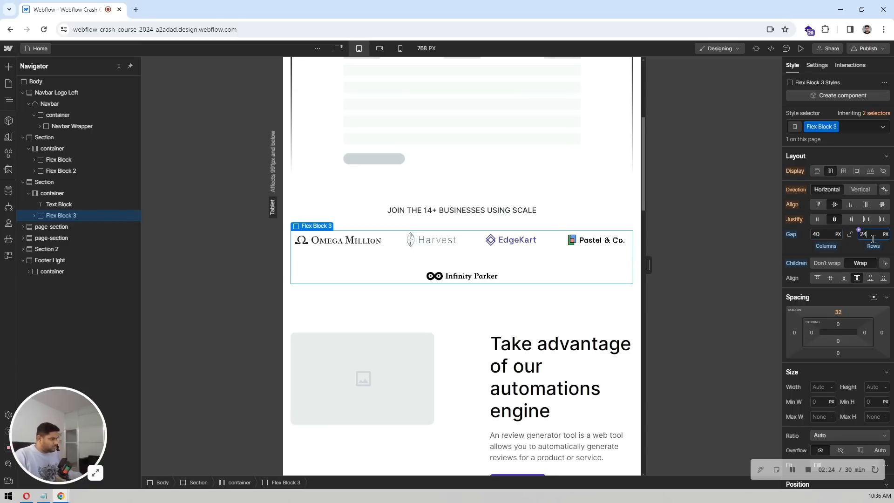
{"action": "left_click", "coordinate": [820, 235]}
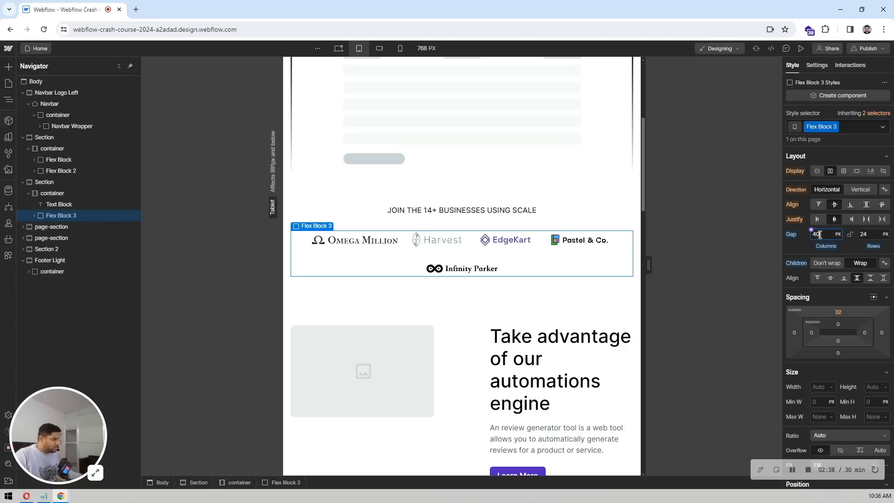
{"action": "key", "text": "Return"}
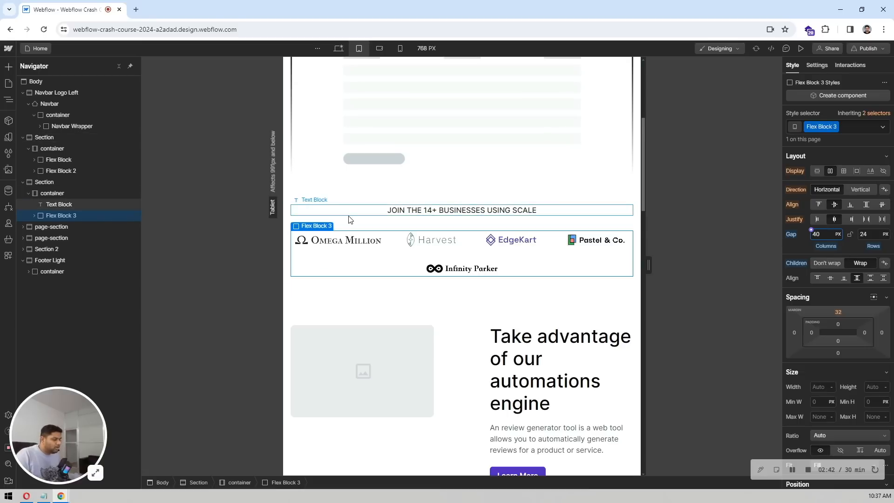
Edit the first features-grid and set its column and row gap to 24 px
{"action": "scroll", "coordinate": [350, 215], "scroll_direction": "down", "scroll_amount": 3}
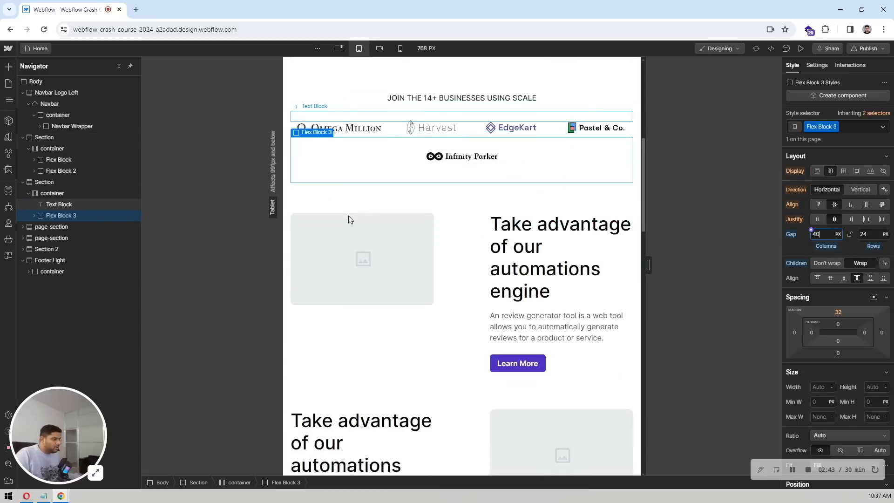
{"action": "left_click", "coordinate": [454, 260]}
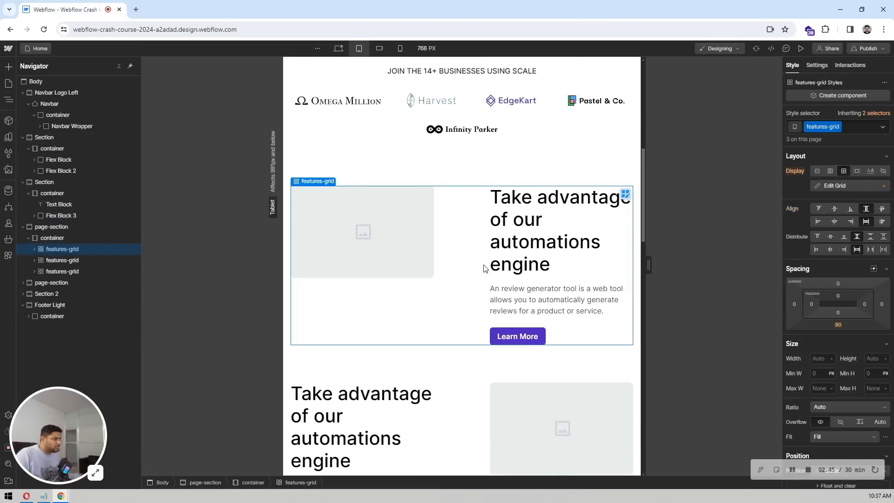
{"action": "left_click", "coordinate": [625, 195]}
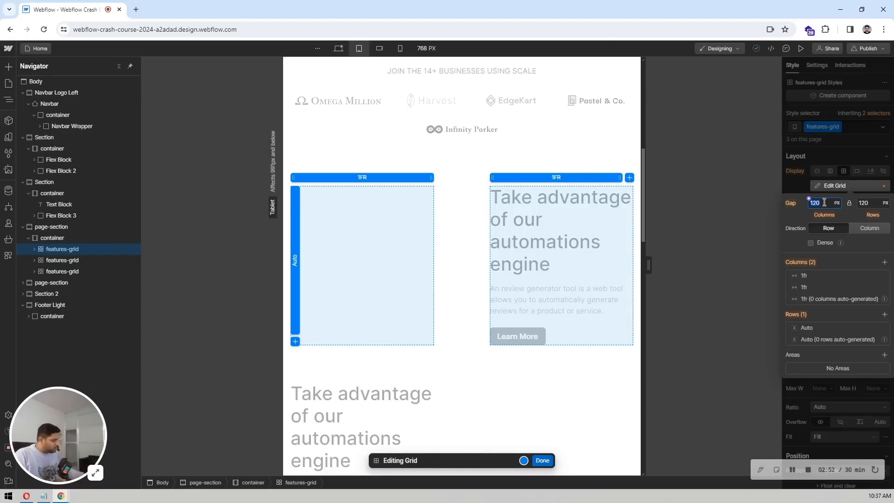
{"action": "key", "text": "Return"}
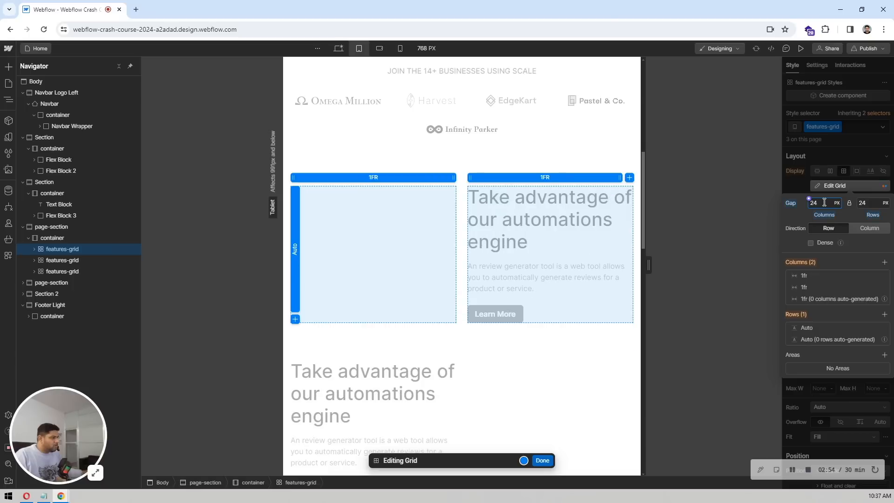
Finish the features-grid edit and check the feature rows down to the Latest News section
{"action": "left_click", "coordinate": [543, 460]}
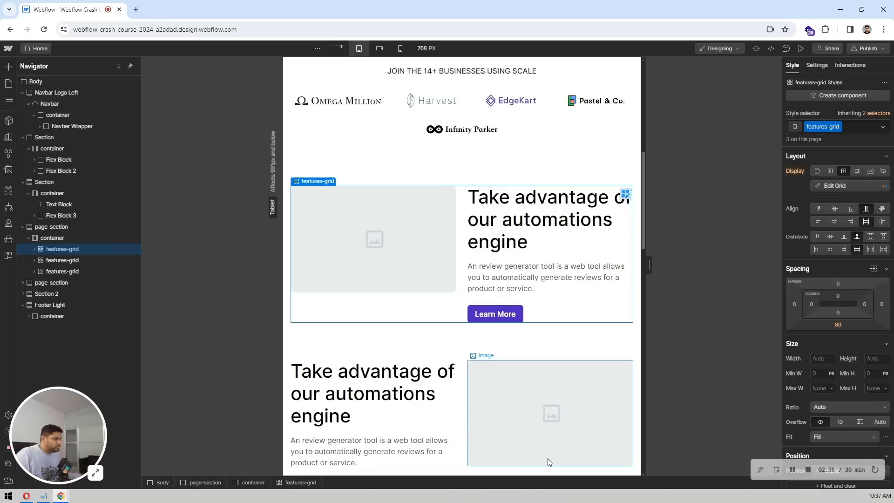
{"action": "scroll", "coordinate": [488, 261], "scroll_direction": "down", "scroll_amount": 5}
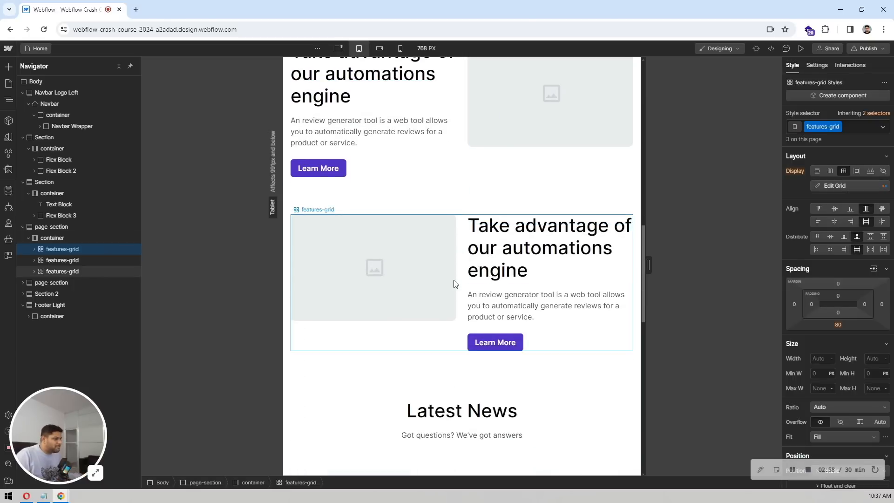
{"action": "scroll", "coordinate": [439, 343], "scroll_direction": "up", "scroll_amount": 5}
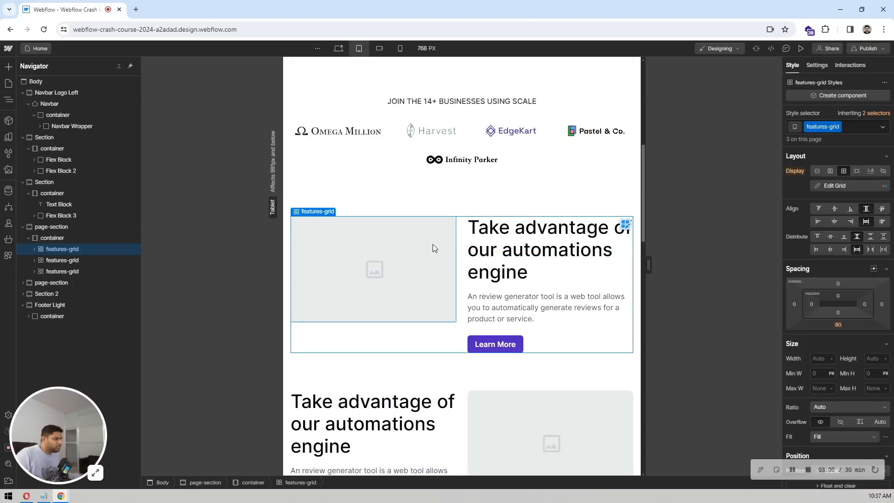
{"action": "scroll", "coordinate": [432, 243], "scroll_direction": "down", "scroll_amount": 3}
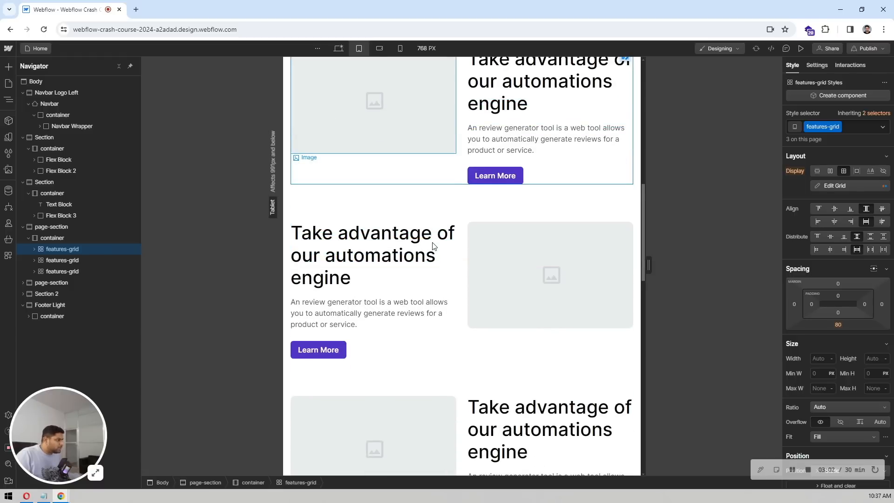
{"action": "scroll", "coordinate": [433, 246], "scroll_direction": "down", "scroll_amount": 9}
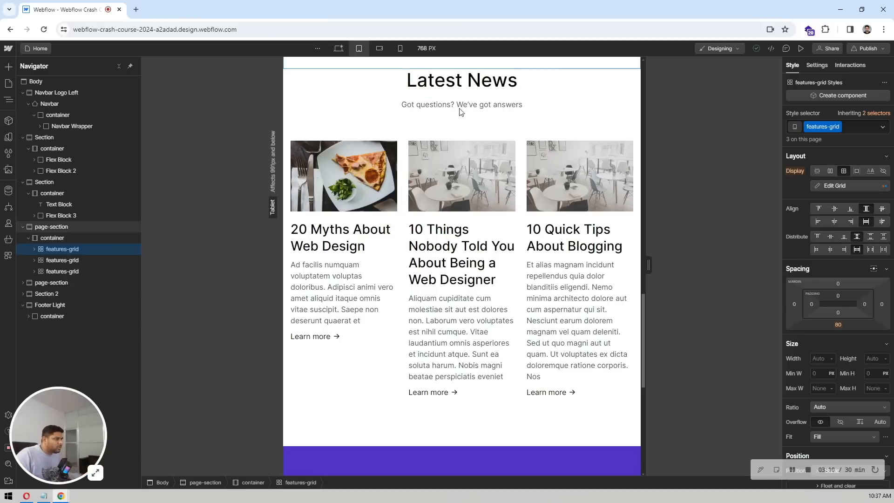
Set the bottom margin of Flex Block 4, the Latest News heading block, to 40 px
{"action": "left_click", "coordinate": [522, 187]}
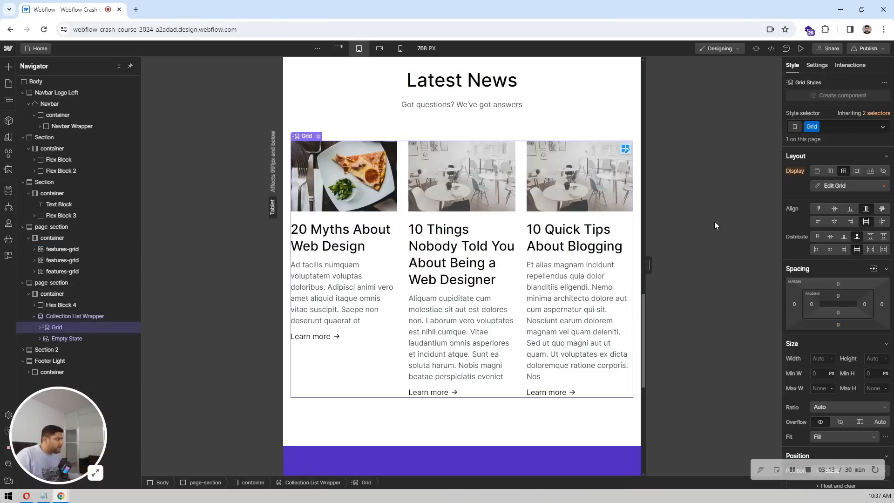
{"action": "left_click", "coordinate": [74, 315]}
{"action": "left_click", "coordinate": [71, 307]}
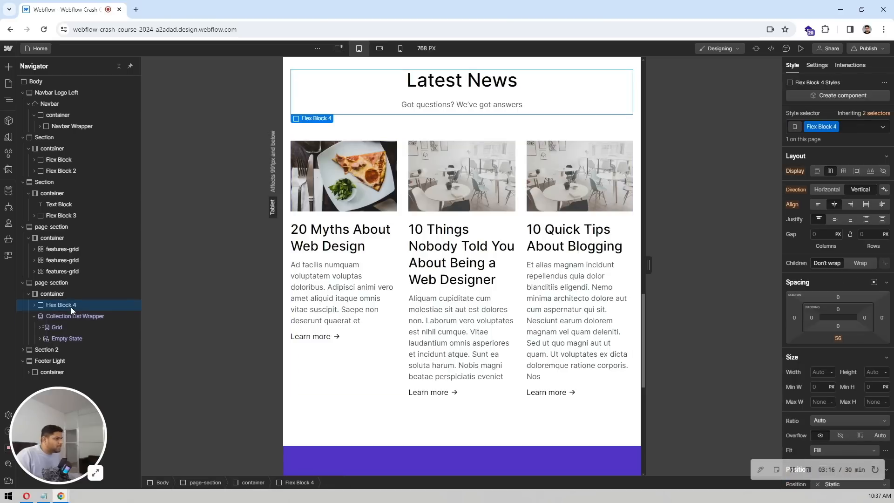
{"action": "left_click", "coordinate": [838, 338]}
{"action": "type", "text": "40"}
{"action": "key", "text": "Return"}
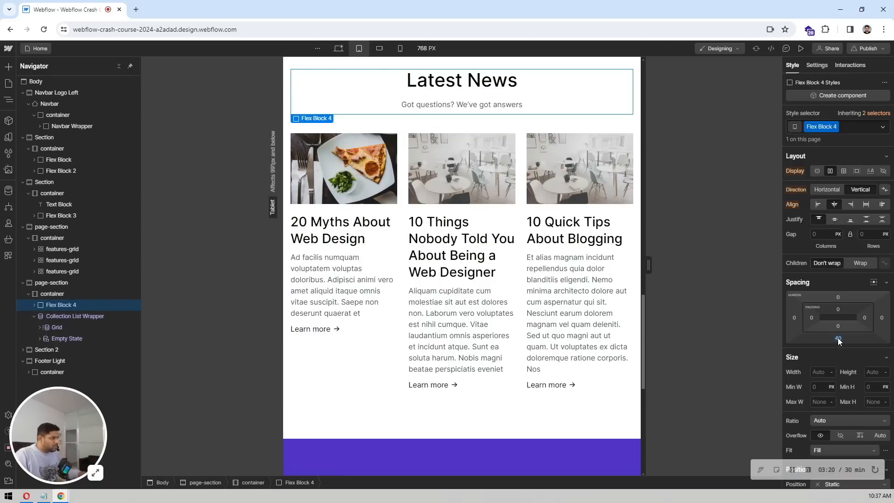
Set the column and row gap of Grid 2 in the purple Encourage Continuous Improvement section to 24 px
{"action": "scroll", "coordinate": [382, 300], "scroll_direction": "down", "scroll_amount": 8}
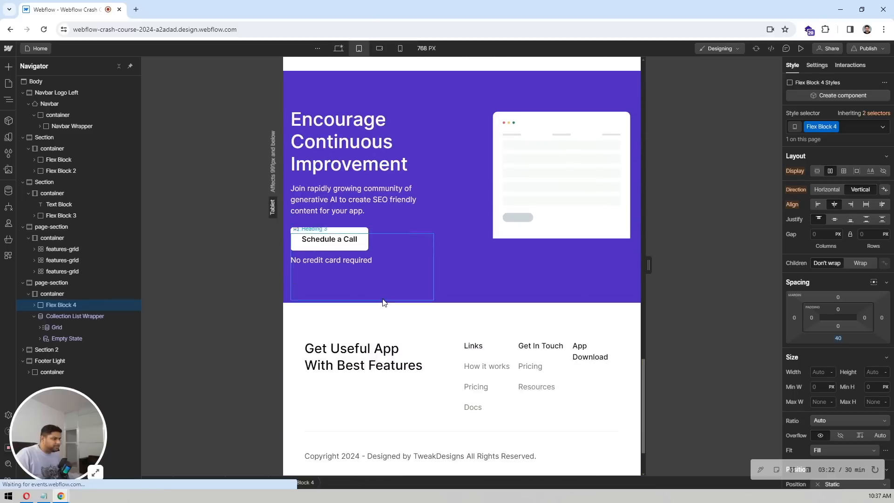
{"action": "scroll", "coordinate": [383, 303], "scroll_direction": "up", "scroll_amount": 3}
{"action": "left_click", "coordinate": [429, 322]}
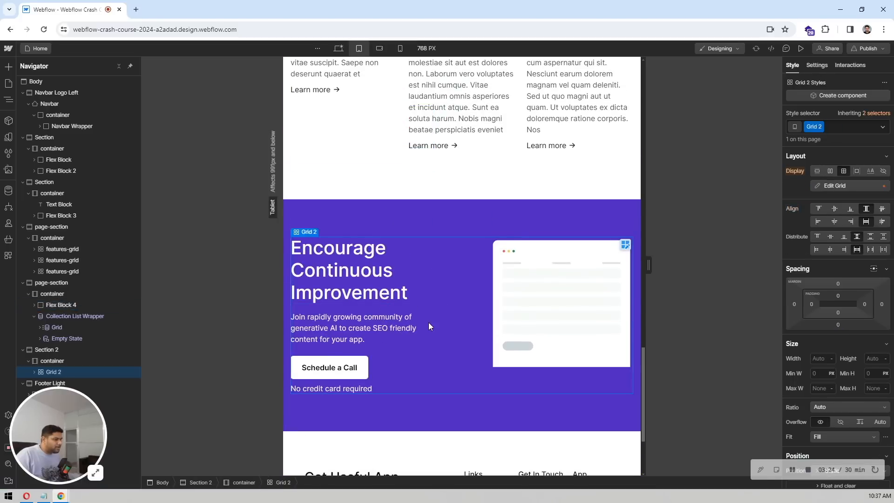
{"action": "left_click", "coordinate": [829, 187]}
{"action": "left_click", "coordinate": [822, 204]}
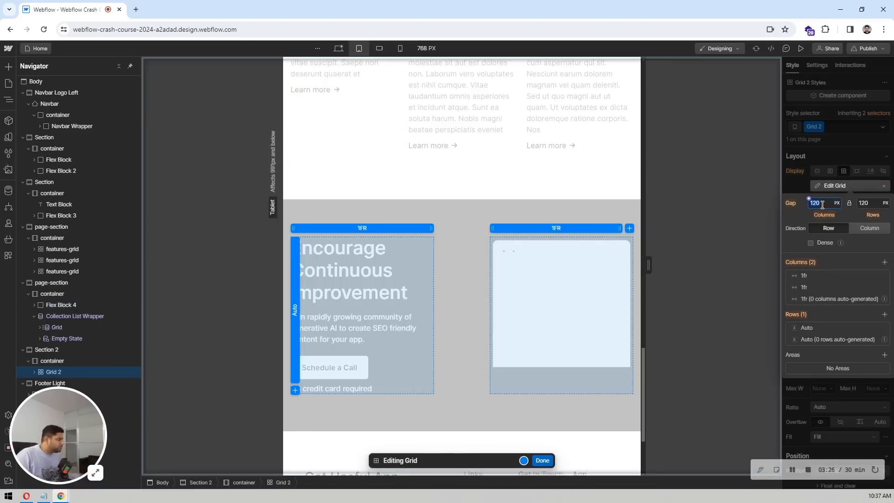
{"action": "type", "text": "24"}
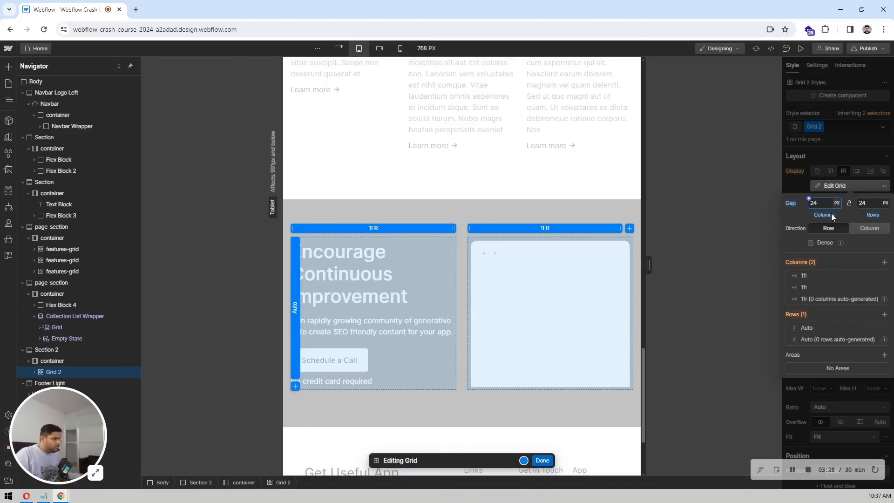
{"action": "left_click", "coordinate": [542, 461]}
Resize the first column of the Footer Wrapper Two grid to 2fr
{"action": "scroll", "coordinate": [462, 206], "scroll_direction": "down", "scroll_amount": 3}
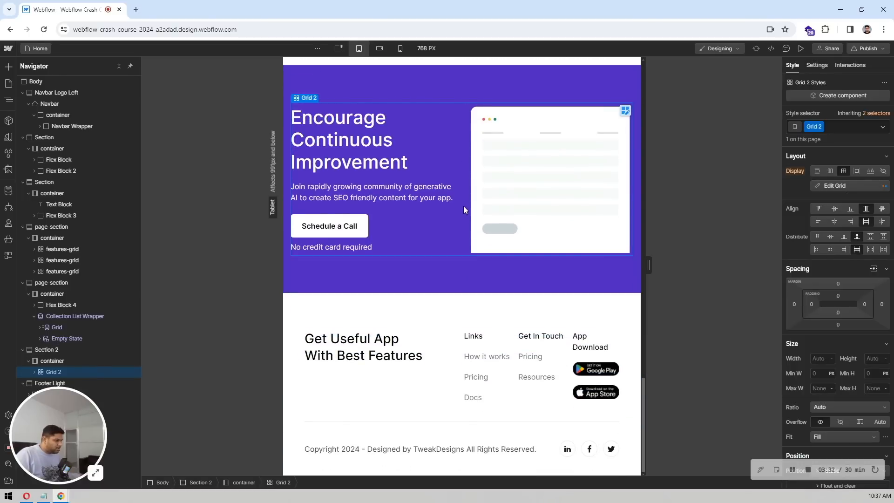
{"action": "left_click", "coordinate": [459, 368]}
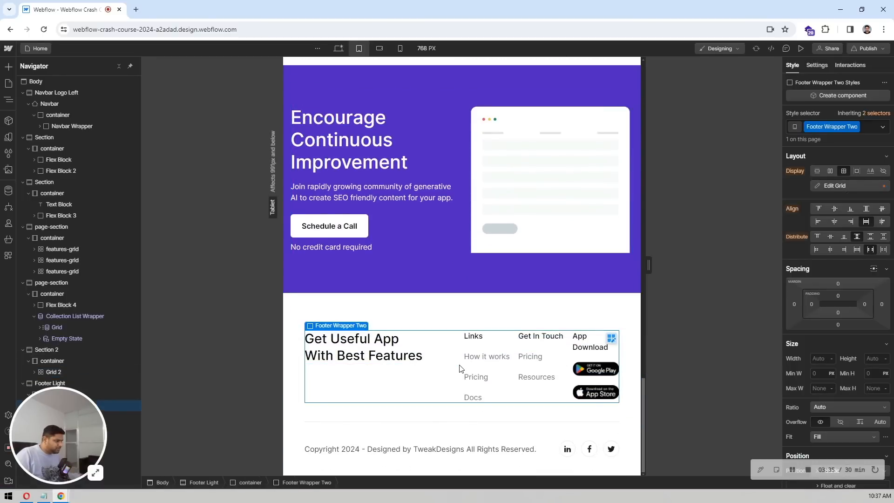
{"action": "left_click", "coordinate": [612, 340]}
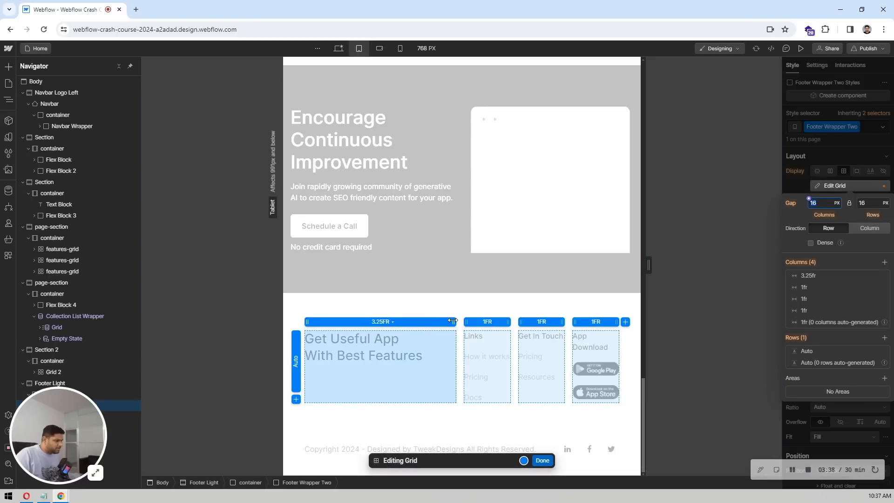
{"action": "left_click_drag", "start_coordinate": [453, 320], "coordinate": [412, 321]}
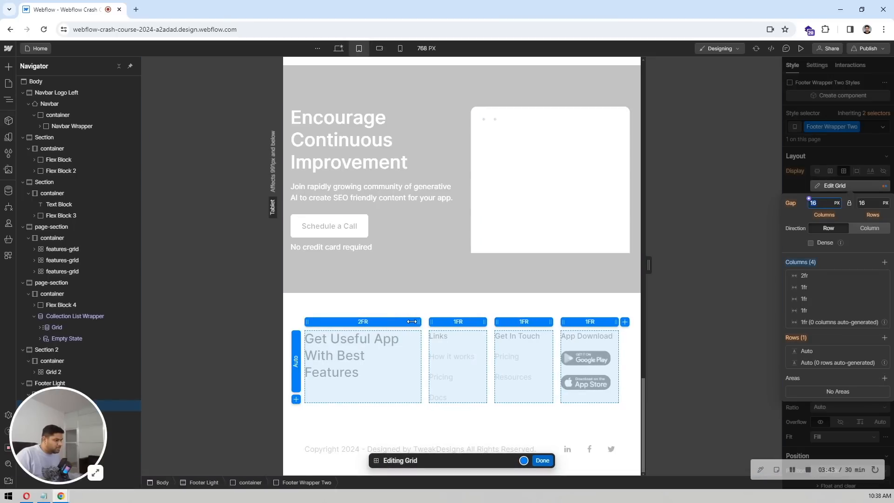
{"action": "left_click", "coordinate": [541, 460]}
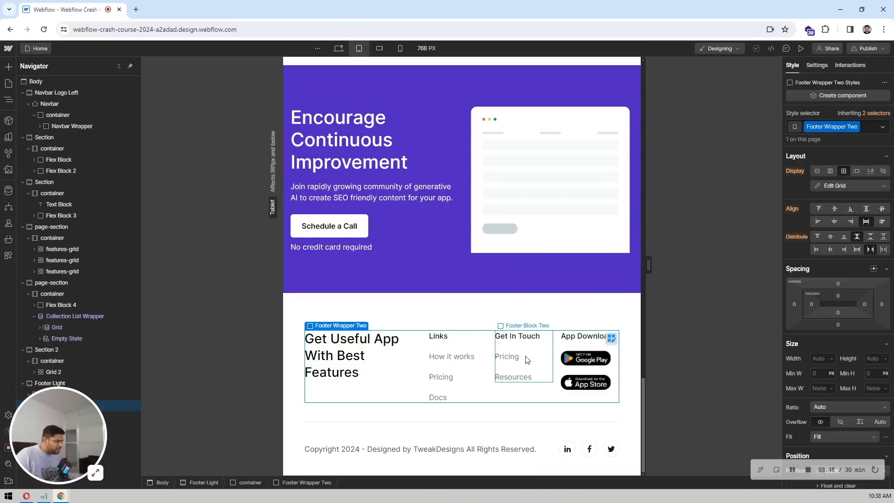
{"action": "left_click", "coordinate": [437, 311]}
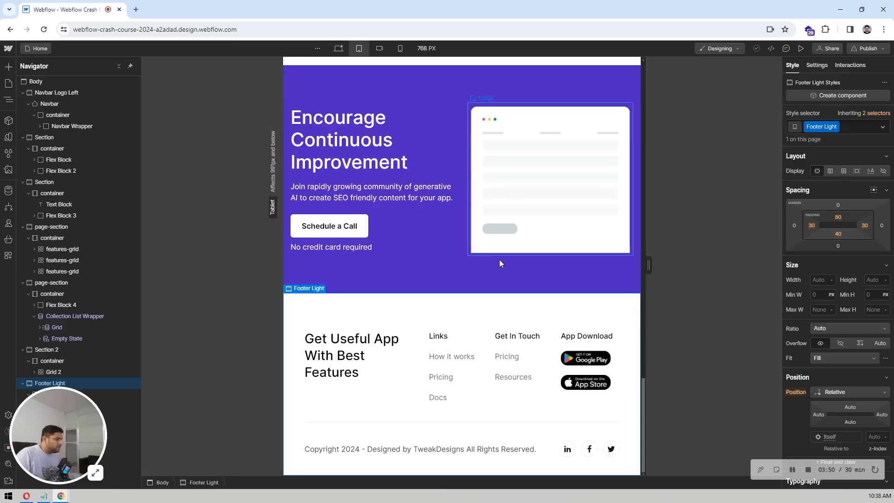
At the mobile landscape breakpoint, set the business logos' Flex Block 3 gap to 24 px between columns and 8 px between rows
{"action": "scroll", "coordinate": [499, 259], "scroll_direction": "up", "scroll_amount": 20}
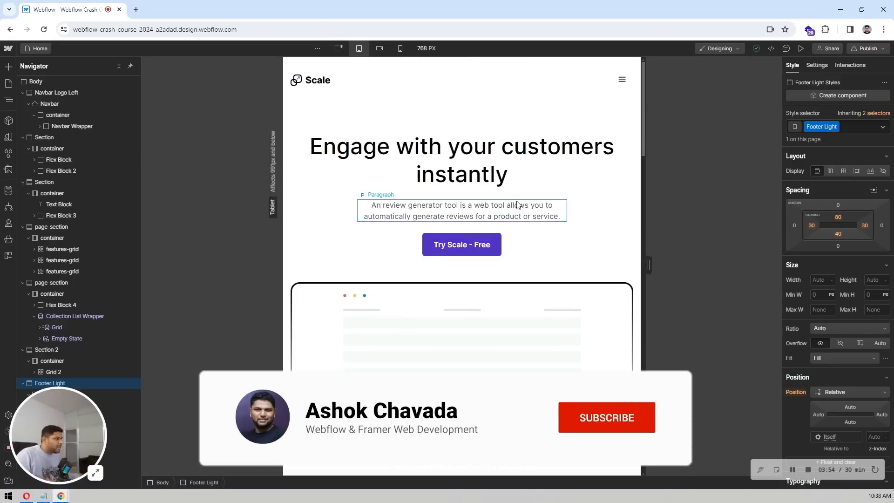
{"action": "left_click", "coordinate": [381, 49]}
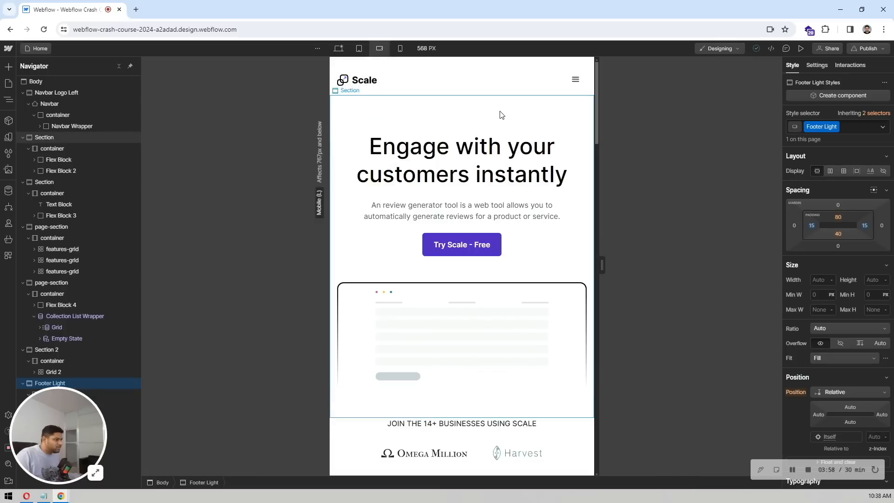
{"action": "scroll", "coordinate": [500, 114], "scroll_direction": "down", "scroll_amount": 7}
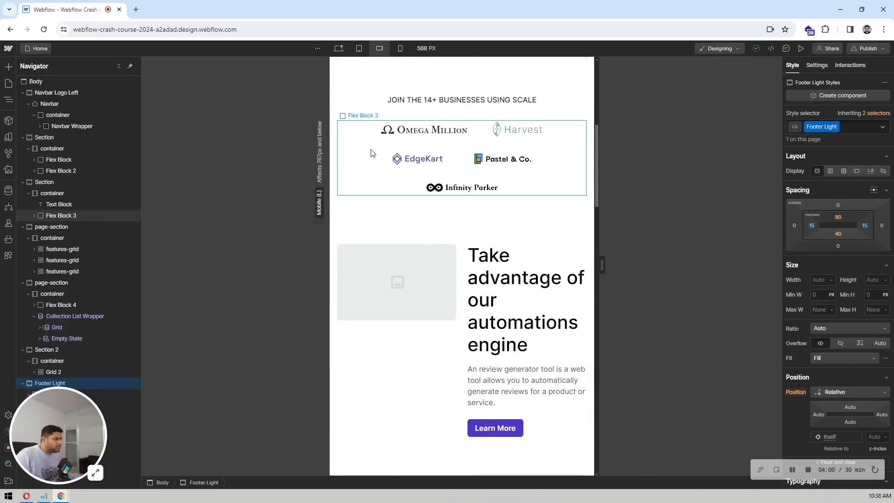
{"action": "left_click", "coordinate": [373, 153]}
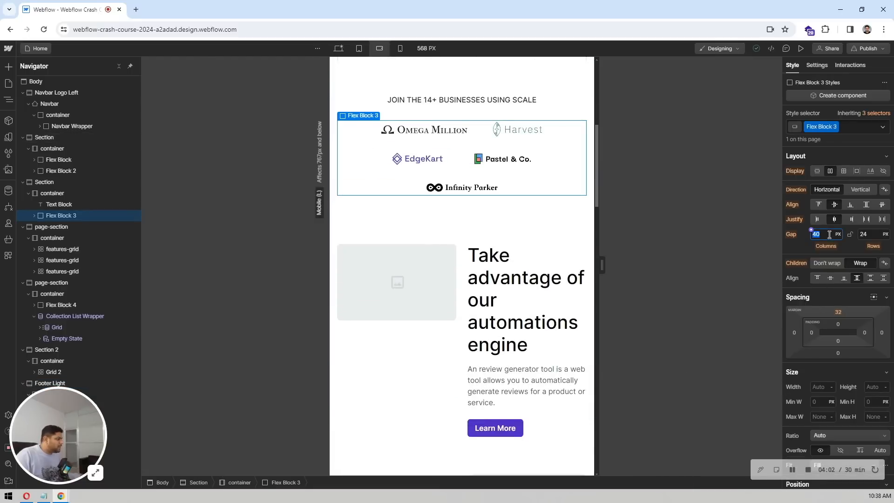
{"action": "type", "text": "24"}
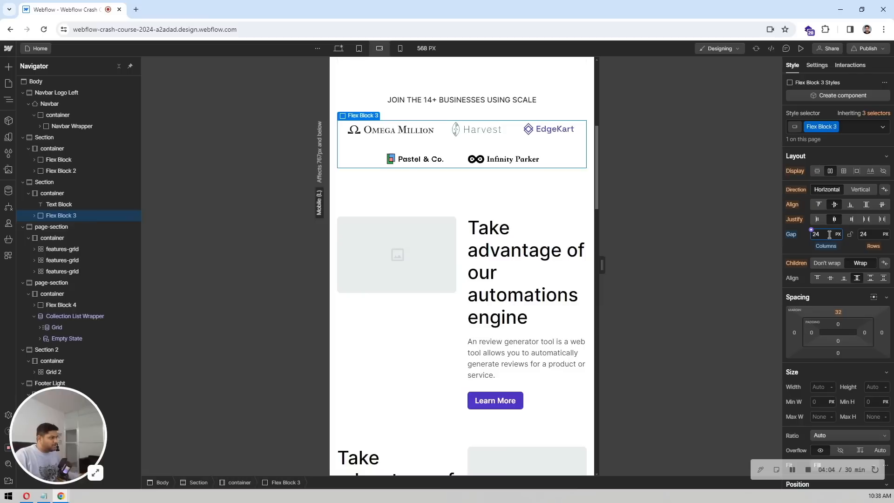
{"action": "left_click", "coordinate": [859, 234]}
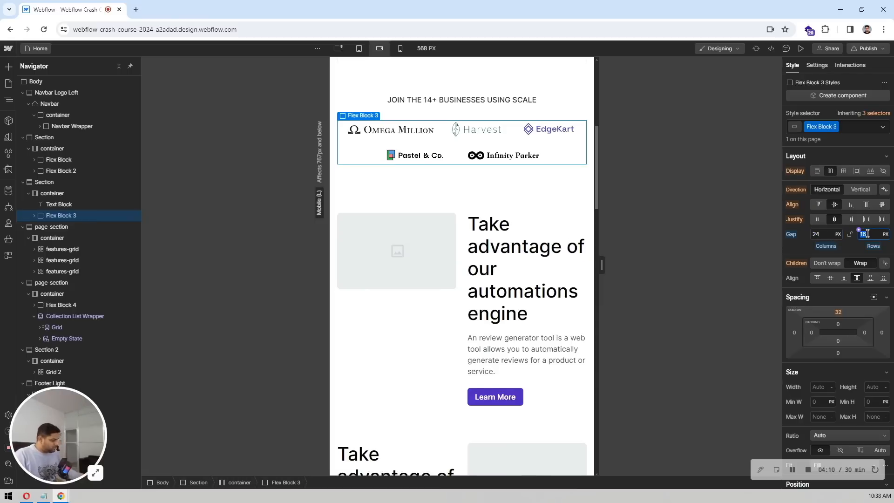
{"action": "type", "text": "8"}
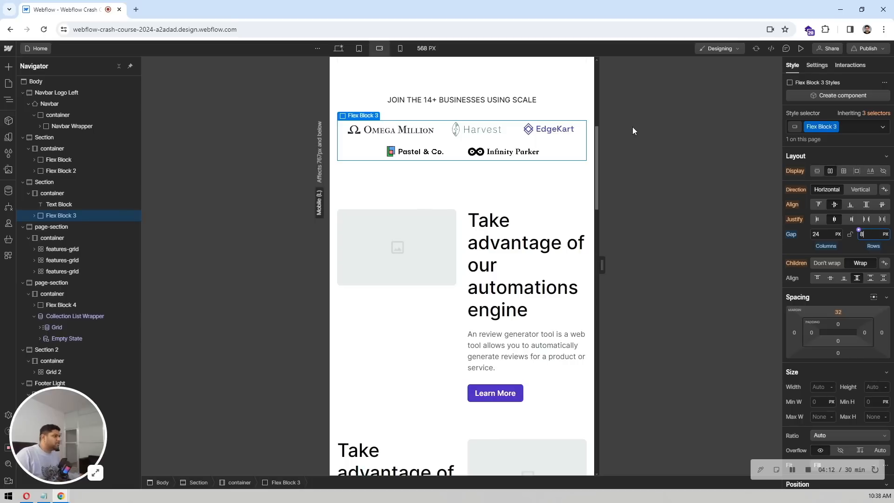
{"action": "left_click", "coordinate": [551, 93]}
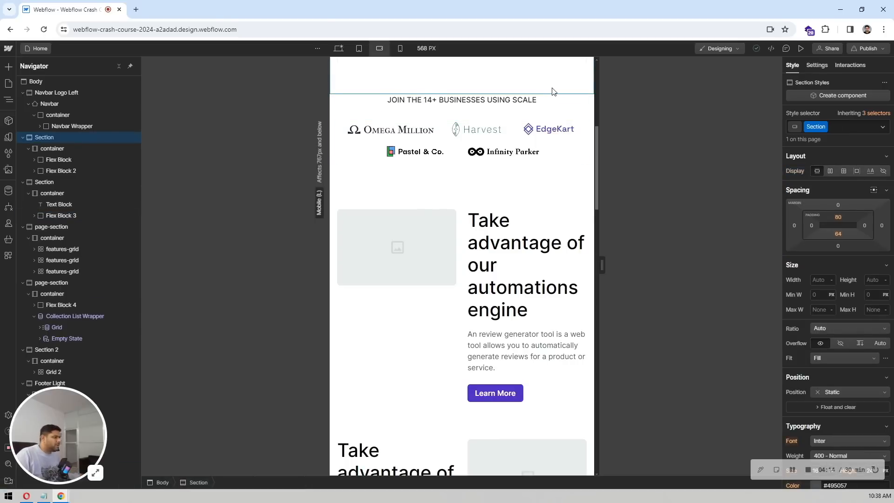
Remove the second column from the features-grid so its image and text stack in a single 1fr column
{"action": "scroll", "coordinate": [553, 92], "scroll_direction": "down", "scroll_amount": 2}
{"action": "left_click", "coordinate": [458, 222]}
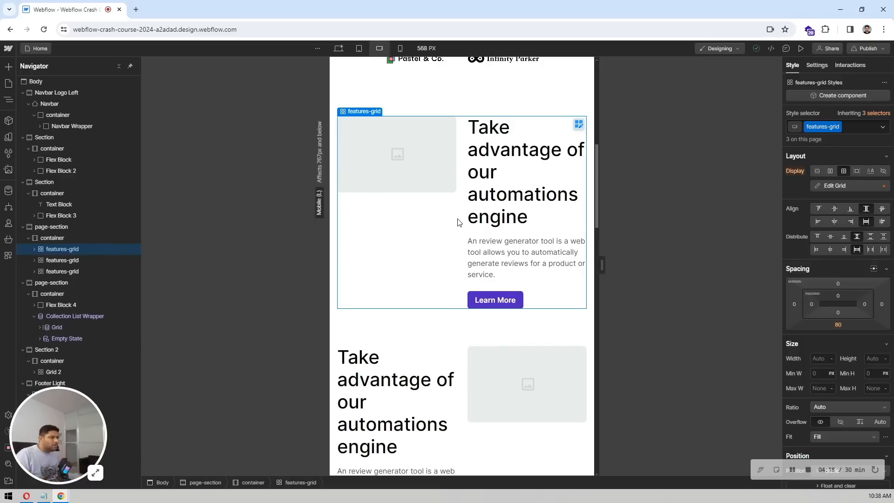
{"action": "scroll", "coordinate": [457, 222], "scroll_direction": "up", "scroll_amount": 1}
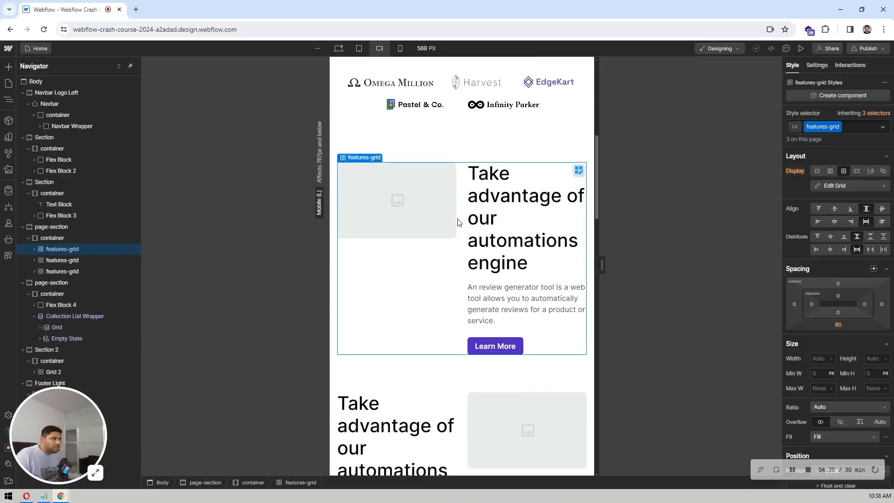
{"action": "left_click", "coordinate": [578, 171]}
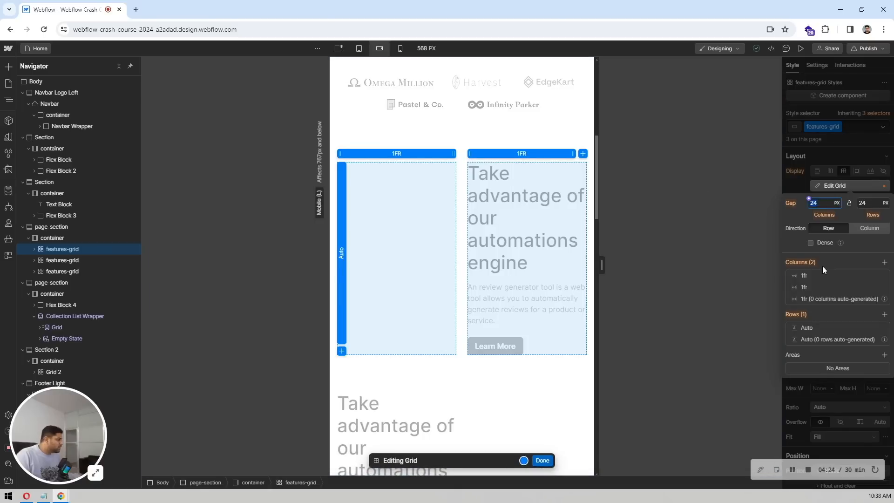
{"action": "left_click", "coordinate": [884, 288]}
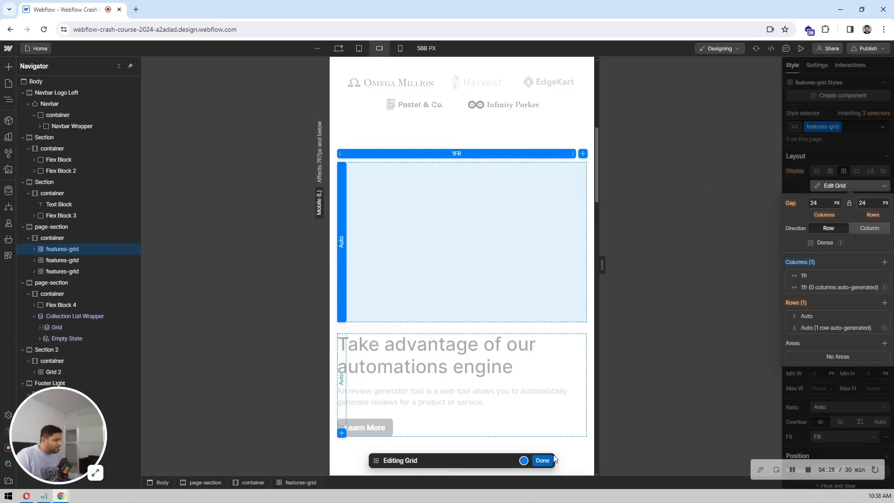
{"action": "left_click", "coordinate": [543, 461]}
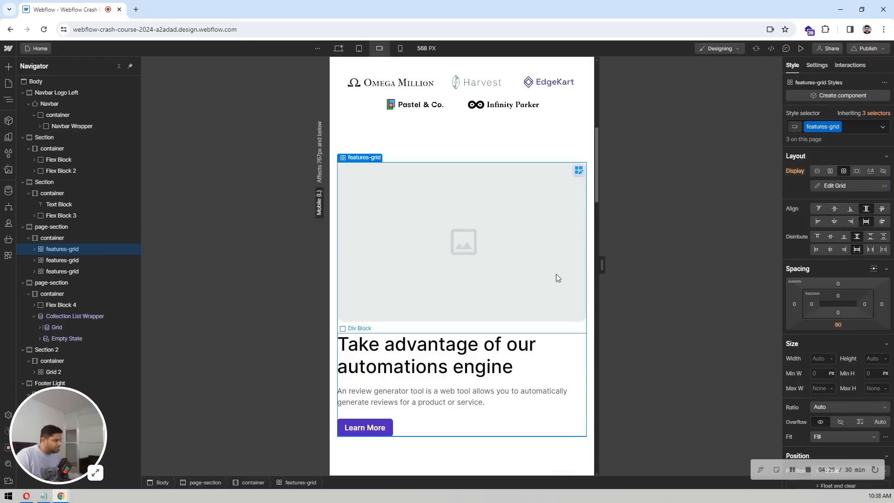
Compare the features-grid layout at the tablet, desktop, mobile landscape and mobile portrait breakpoints
{"action": "left_click", "coordinate": [358, 48]}
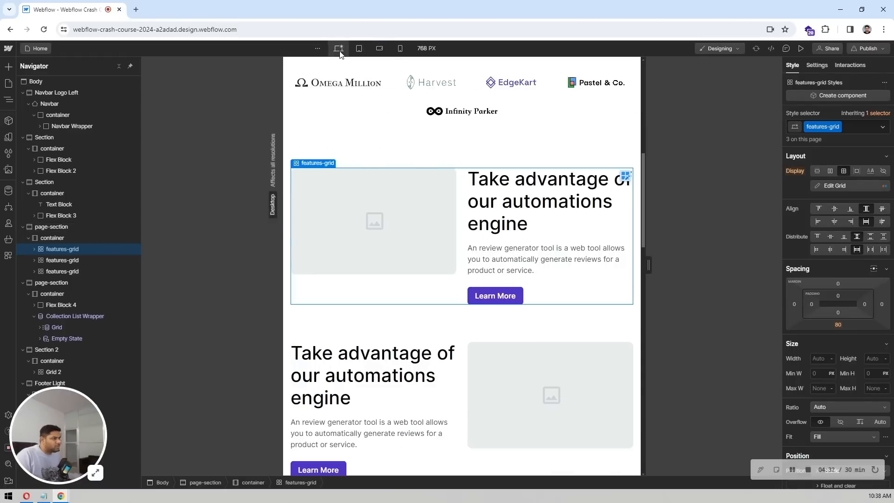
{"action": "left_click", "coordinate": [339, 50]}
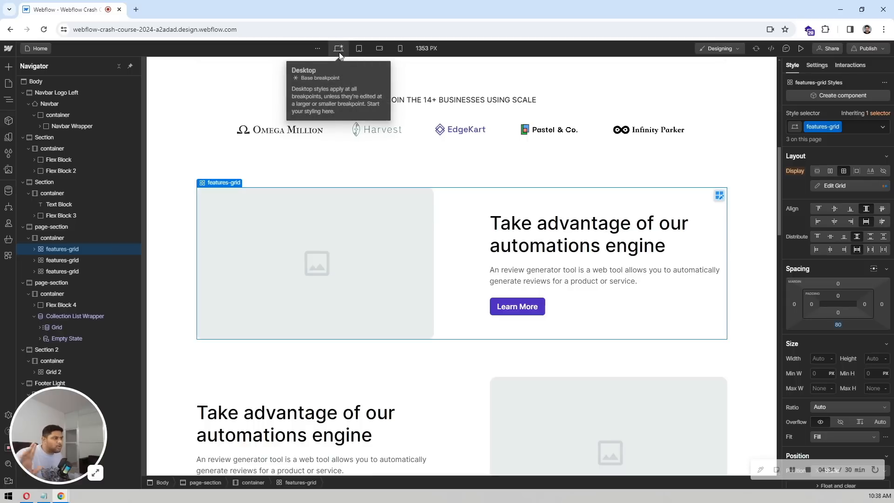
{"action": "left_click", "coordinate": [378, 51]}
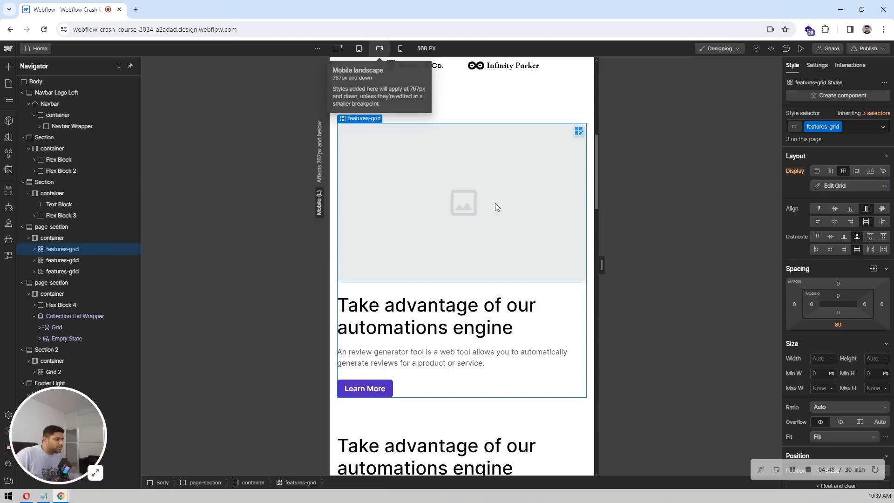
{"action": "left_click", "coordinate": [399, 50]}
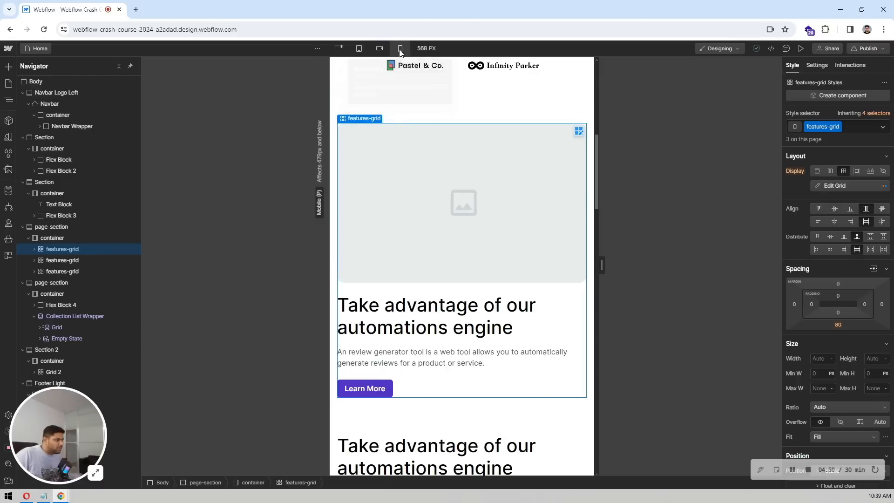
At the mobile landscape breakpoint, set the page-section's top and bottom padding to 64 px
{"action": "left_click", "coordinate": [379, 50]}
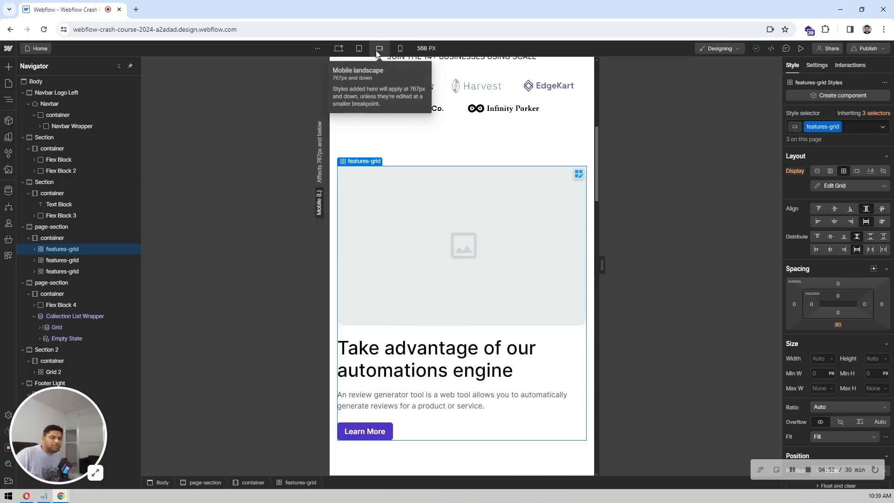
{"action": "left_click", "coordinate": [436, 144]}
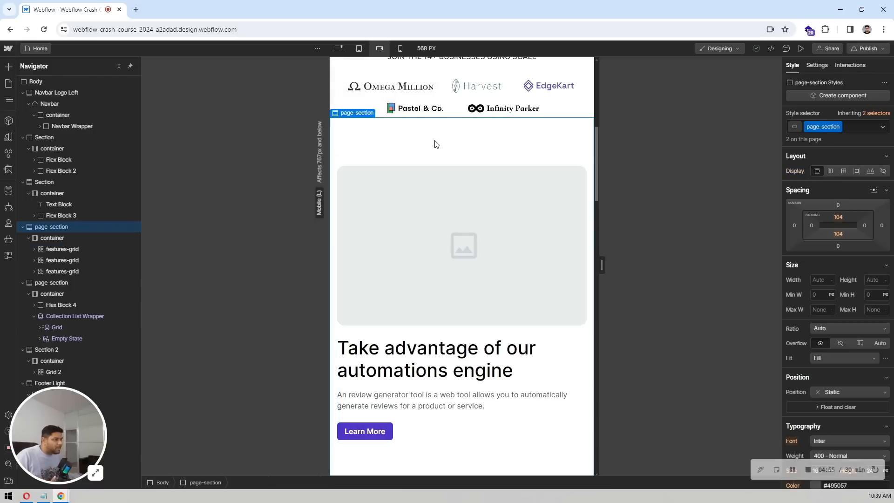
{"action": "left_click", "coordinate": [837, 217]}
{"action": "type", "text": "64"}
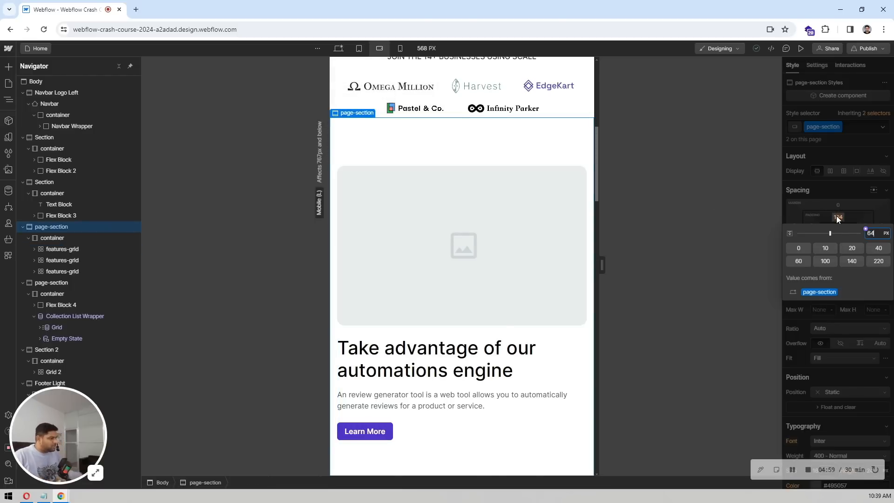
{"action": "key", "text": "Return"}
{"action": "left_click", "coordinate": [838, 232]}
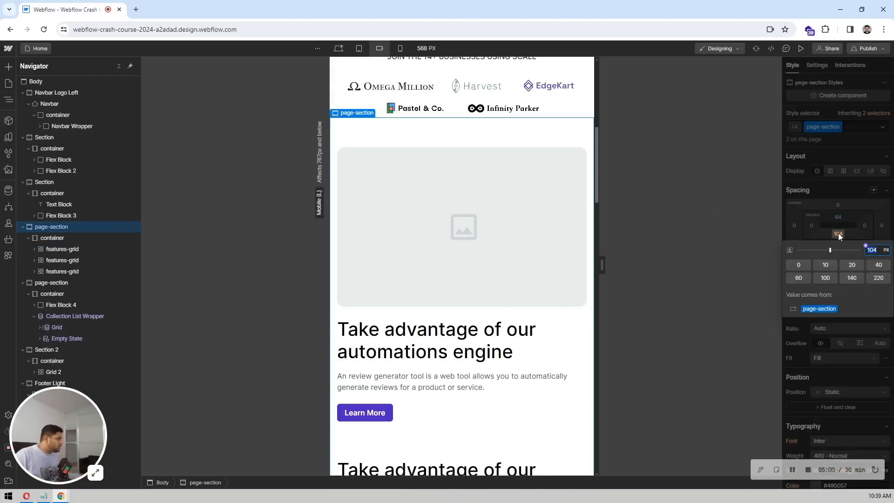
{"action": "type", "text": "64"}
{"action": "key", "text": "Return"}
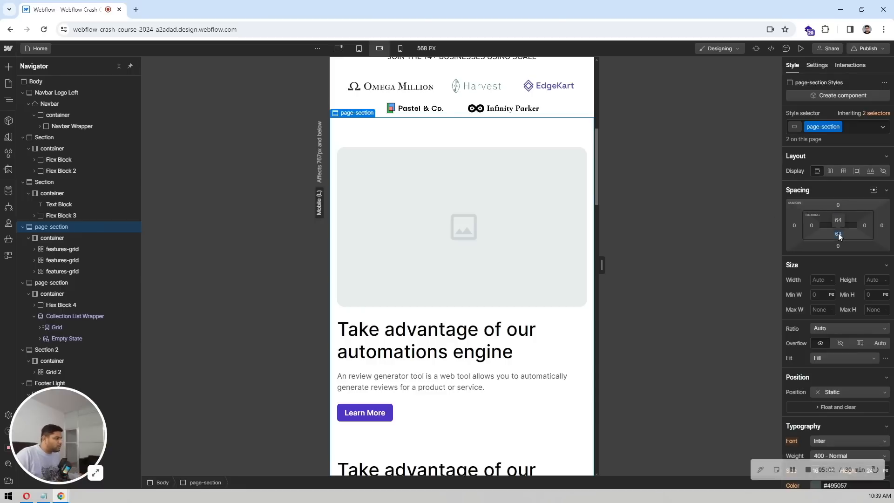
Set the image Div Block's order to First in the second features-grid so the image sits above its text
{"action": "scroll", "coordinate": [460, 189], "scroll_direction": "down", "scroll_amount": 3}
{"action": "scroll", "coordinate": [460, 191], "scroll_direction": "down", "scroll_amount": 4}
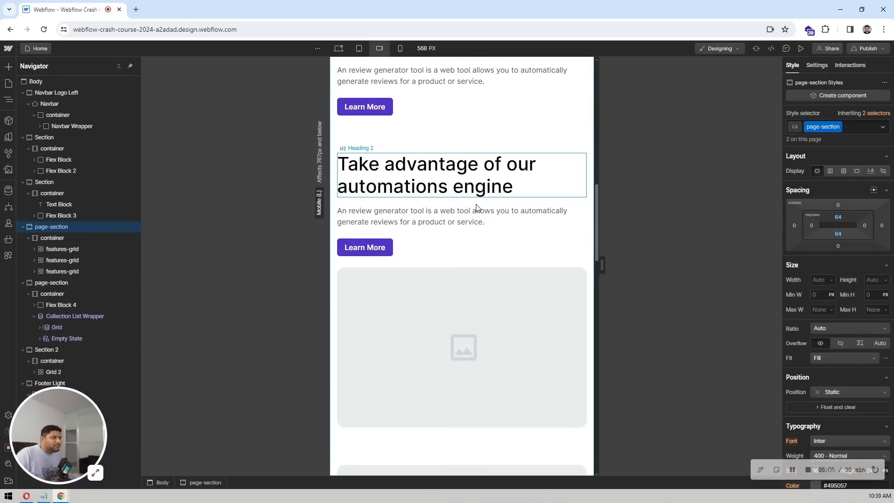
{"action": "left_click", "coordinate": [430, 195]}
{"action": "left_click", "coordinate": [430, 201]}
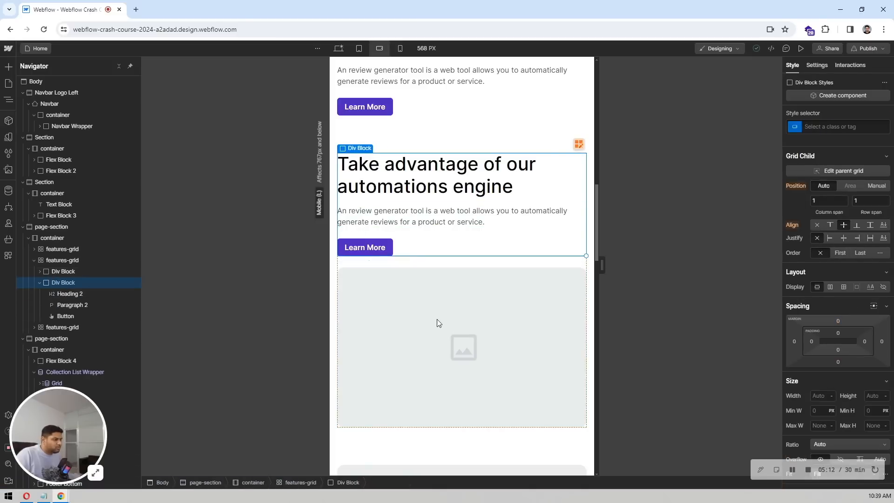
{"action": "left_click", "coordinate": [462, 302]}
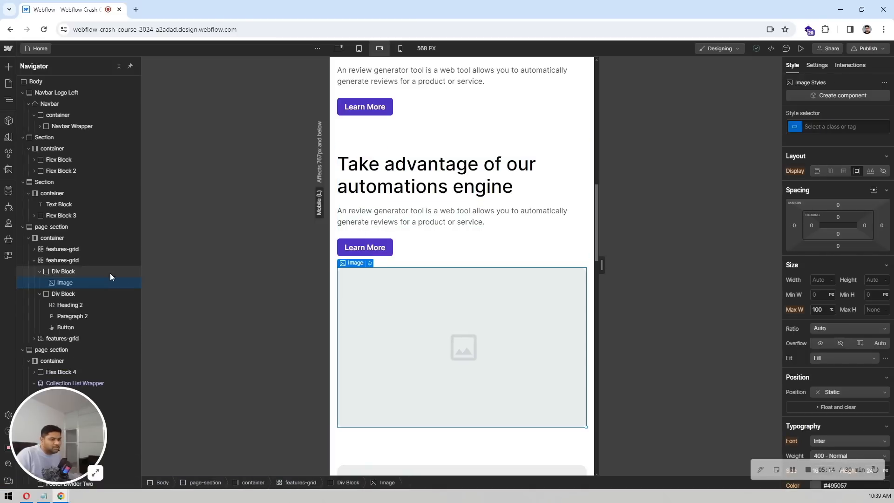
{"action": "left_click", "coordinate": [76, 271]}
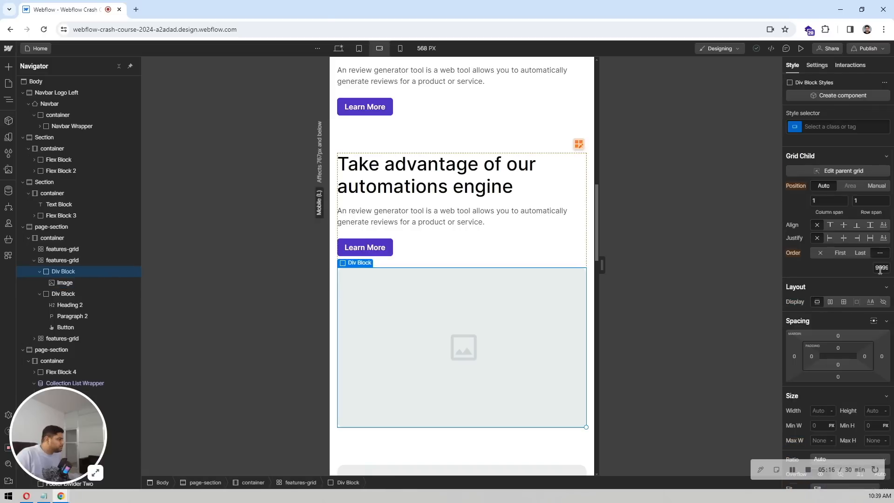
{"action": "left_click", "coordinate": [842, 253]}
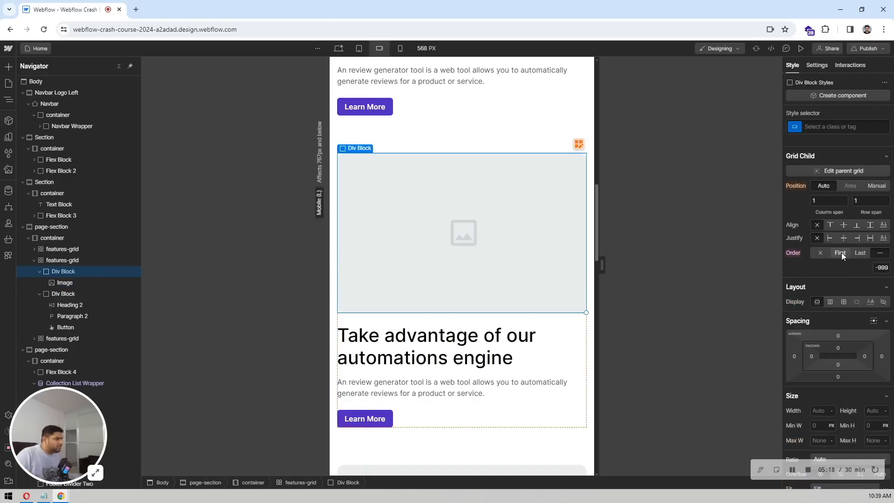
Set the features-grid's bottom margin to 60 px
{"action": "scroll", "coordinate": [426, 196], "scroll_direction": "up", "scroll_amount": 7}
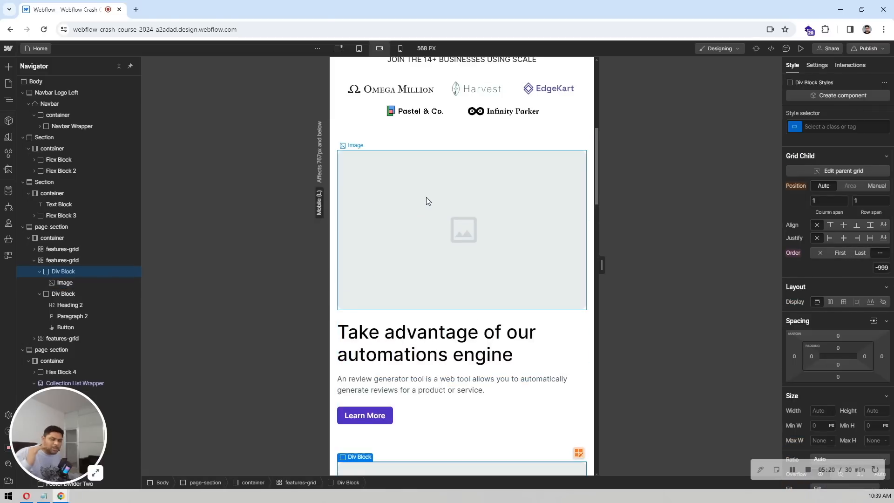
{"action": "scroll", "coordinate": [426, 196], "scroll_direction": "down", "scroll_amount": 1}
{"action": "scroll", "coordinate": [426, 200], "scroll_direction": "down", "scroll_amount": 5}
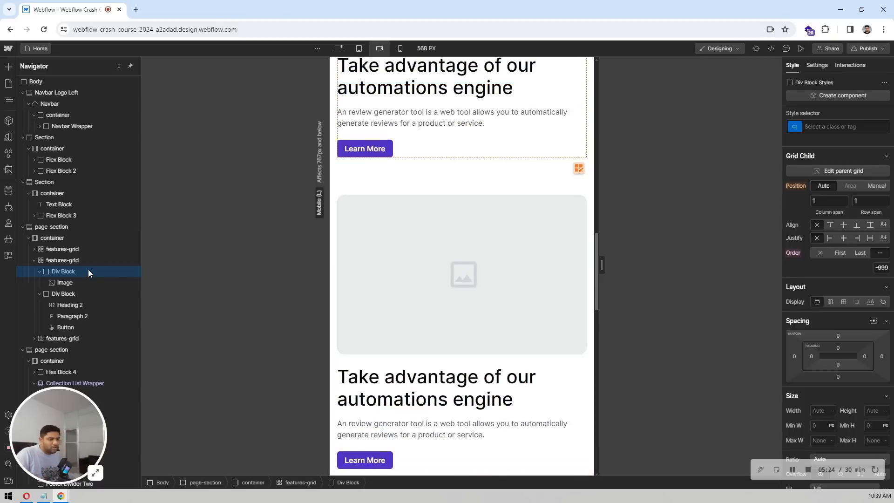
{"action": "left_click", "coordinate": [71, 249]}
{"action": "scroll", "coordinate": [558, 308], "scroll_direction": "up", "scroll_amount": 6}
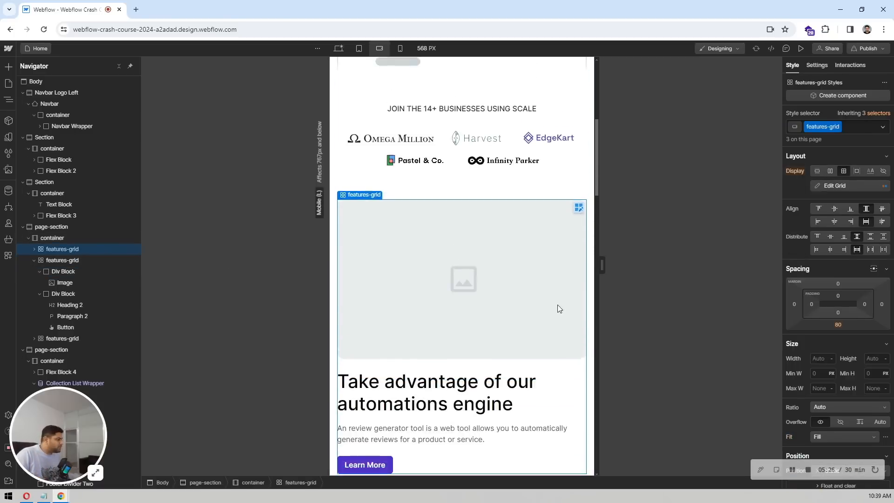
{"action": "scroll", "coordinate": [393, 231], "scroll_direction": "down", "scroll_amount": 5}
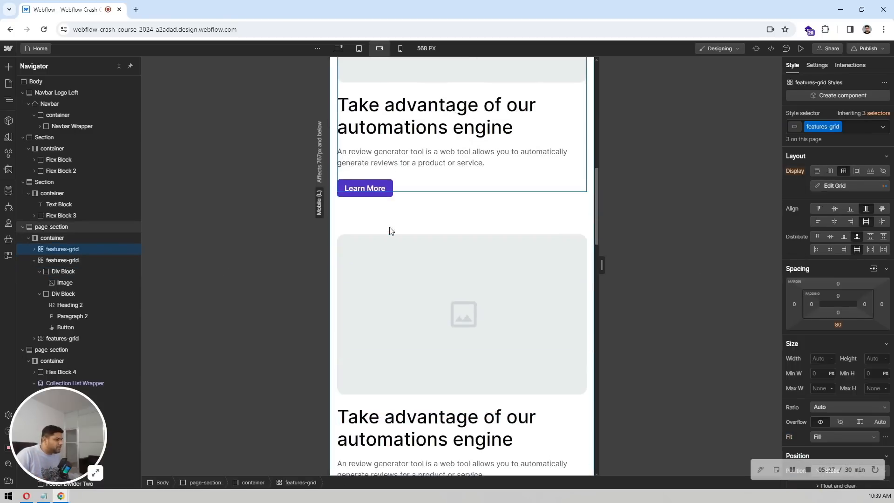
{"action": "left_click", "coordinate": [837, 324]}
{"action": "left_click", "coordinate": [882, 355]}
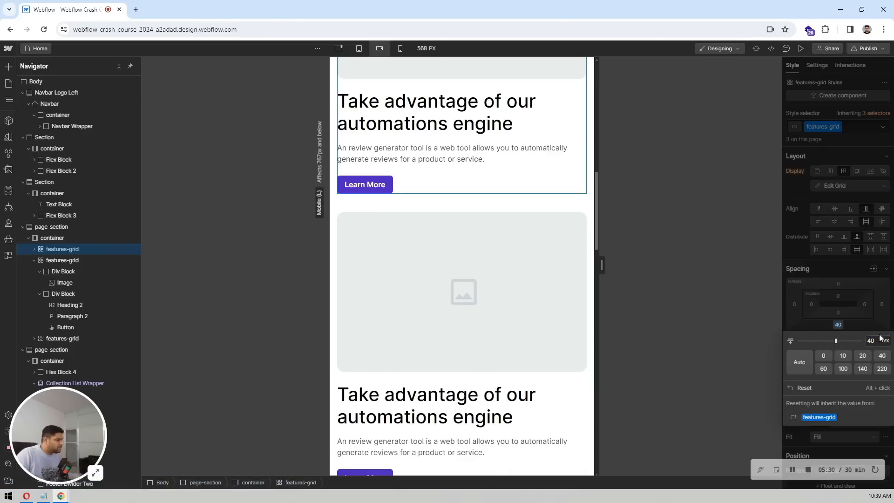
{"action": "left_click", "coordinate": [823, 368]}
{"action": "left_click", "coordinate": [466, 125]}
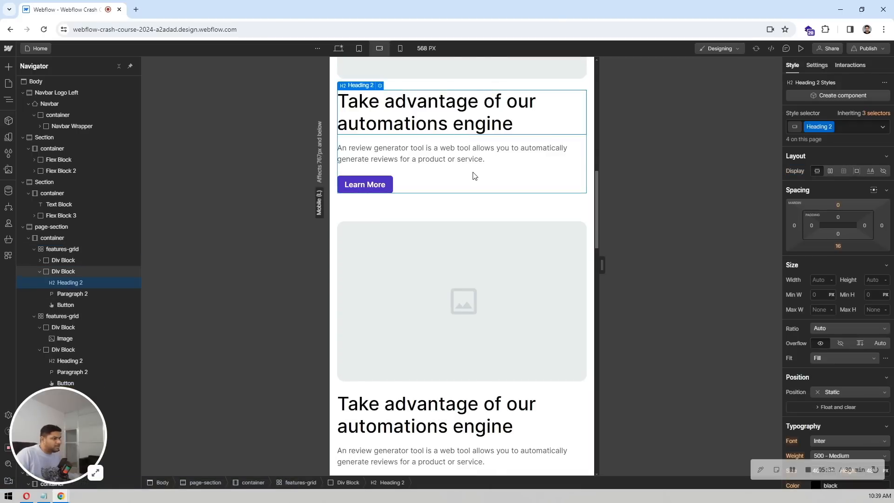
Remove two columns from the Latest News collection Grid so the posts stack in a single 1fr column
{"action": "scroll", "coordinate": [473, 176], "scroll_direction": "down", "scroll_amount": 2}
{"action": "scroll", "coordinate": [475, 175], "scroll_direction": "down", "scroll_amount": 10}
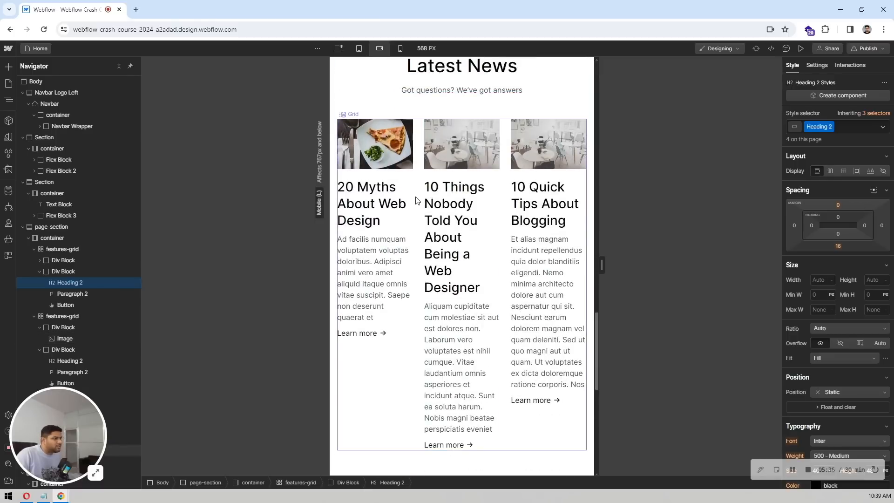
{"action": "left_click", "coordinate": [416, 200]}
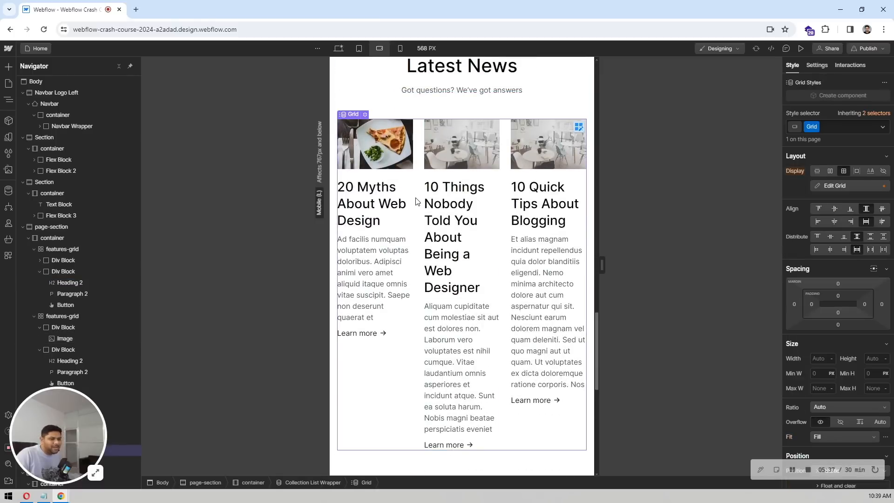
{"action": "left_click", "coordinate": [823, 185]}
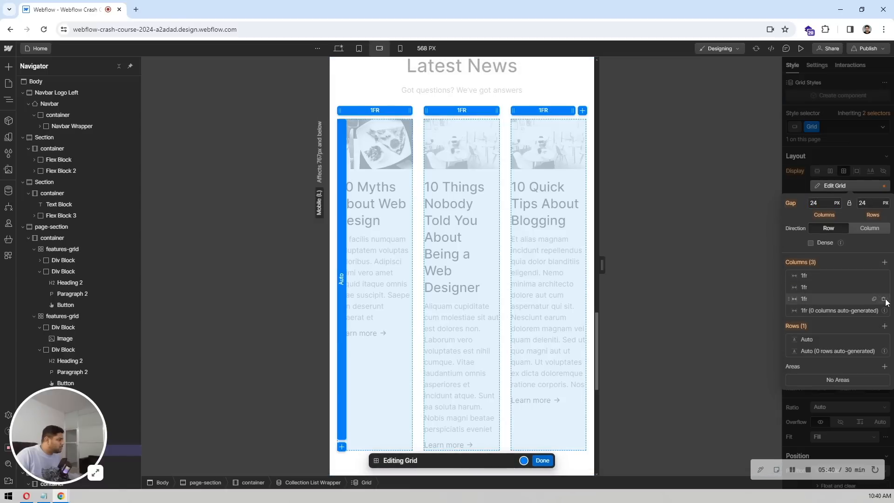
{"action": "left_click", "coordinate": [883, 287]}
{"action": "left_click", "coordinate": [884, 287]}
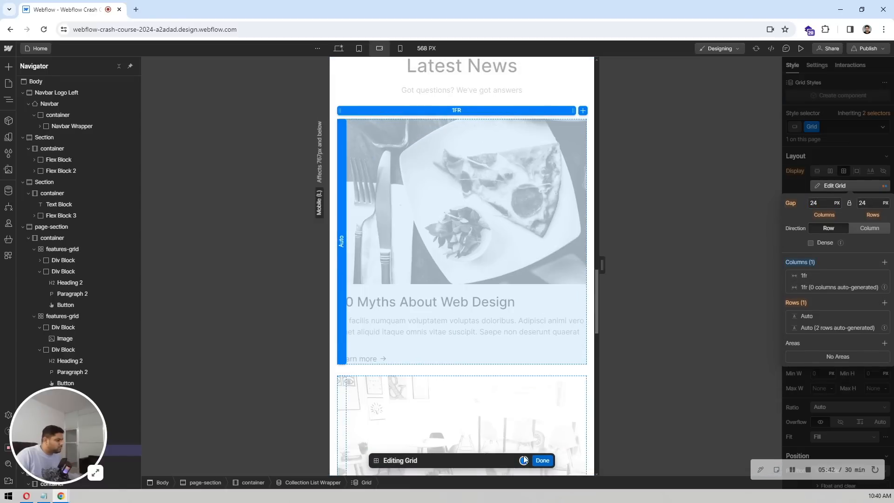
{"action": "left_click", "coordinate": [542, 461]}
{"action": "scroll", "coordinate": [445, 171], "scroll_direction": "down", "scroll_amount": 4}
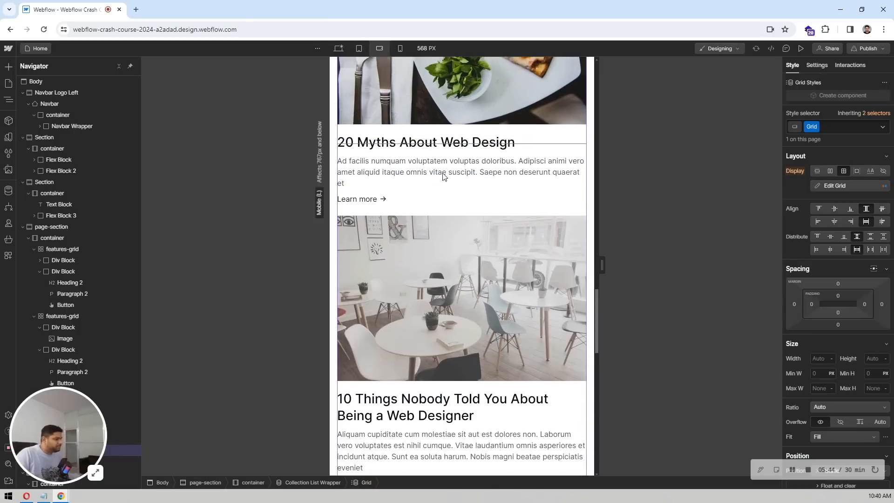
Set the Latest News Grid's column and row gaps to 32 px
{"action": "left_click", "coordinate": [861, 185]}
{"action": "left_click", "coordinate": [871, 203]}
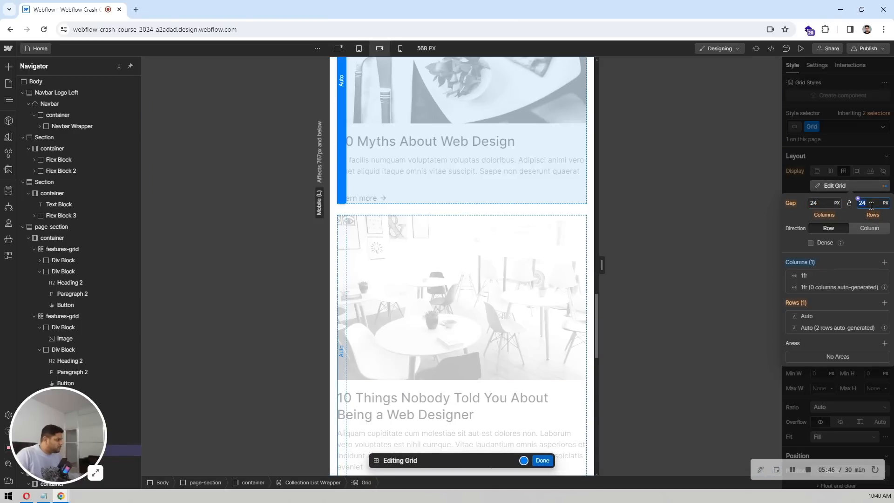
{"action": "type", "text": "32"}
{"action": "key", "text": "Return"}
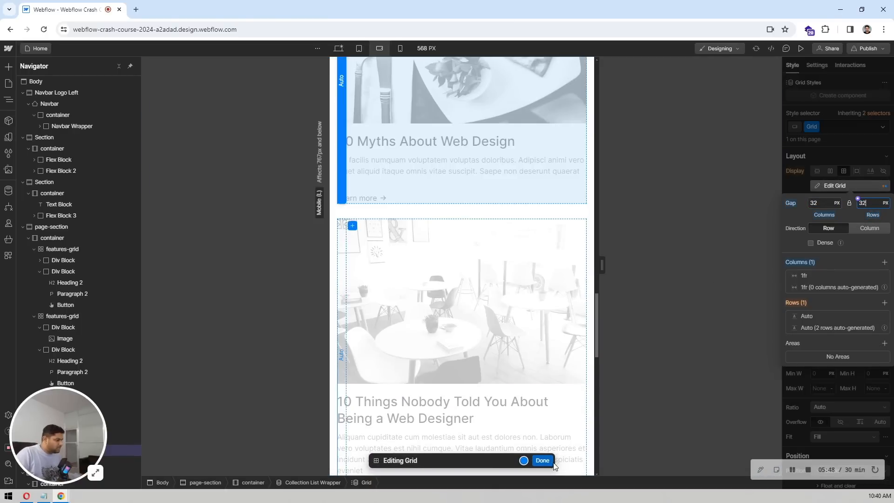
{"action": "left_click", "coordinate": [553, 464]}
Remove the second column from Grid 2 in the purple call-to-action section, leaving one 1fr column
{"action": "scroll", "coordinate": [423, 219], "scroll_direction": "down", "scroll_amount": 5}
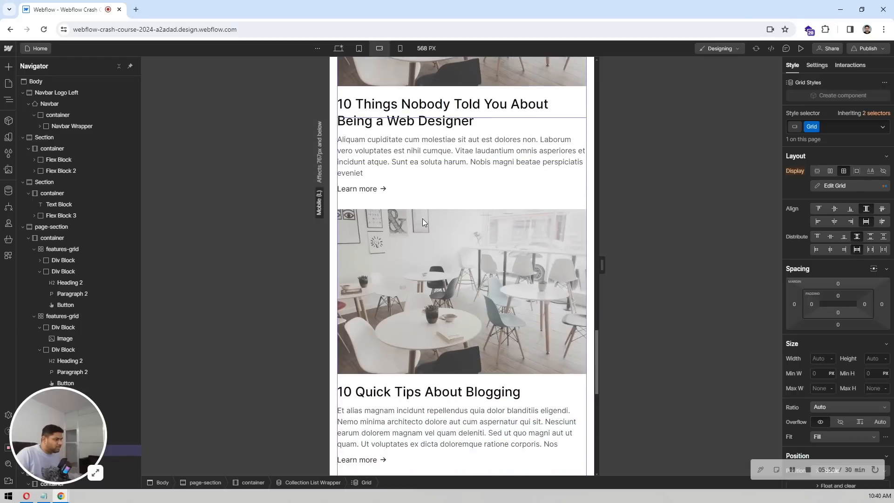
{"action": "scroll", "coordinate": [423, 218], "scroll_direction": "down", "scroll_amount": 5}
{"action": "scroll", "coordinate": [421, 222], "scroll_direction": "down", "scroll_amount": 5}
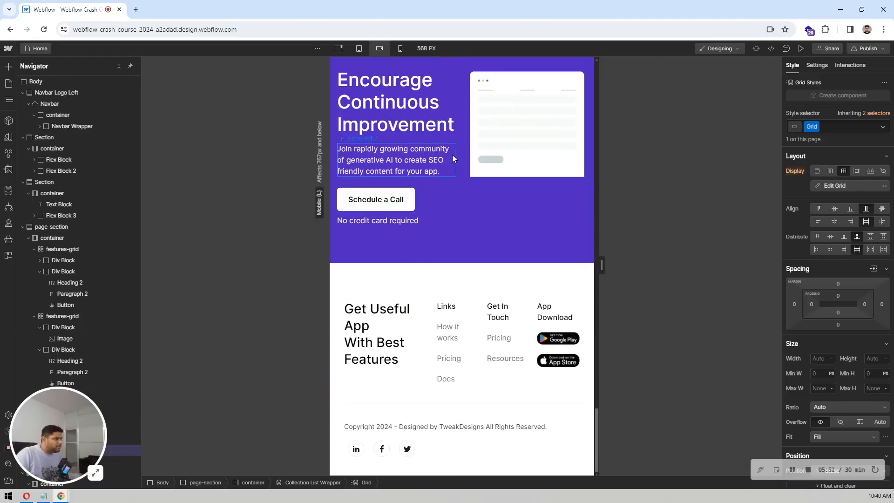
{"action": "left_click", "coordinate": [464, 161]}
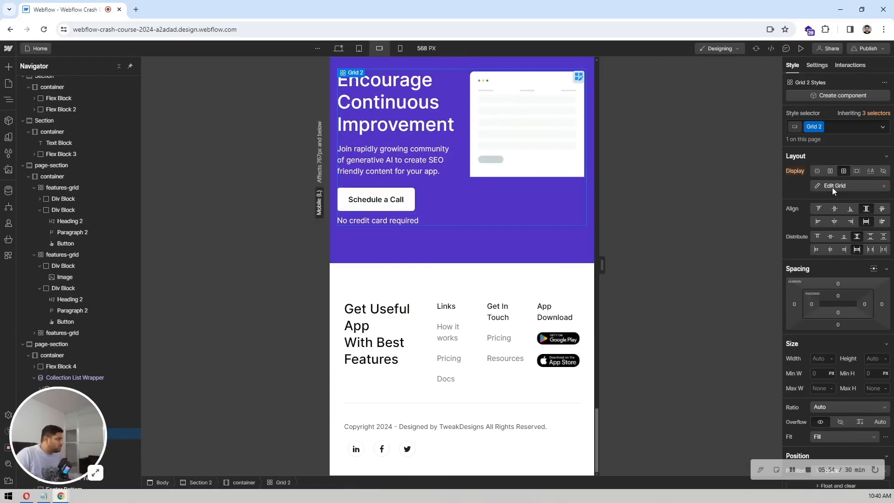
{"action": "left_click", "coordinate": [832, 186]}
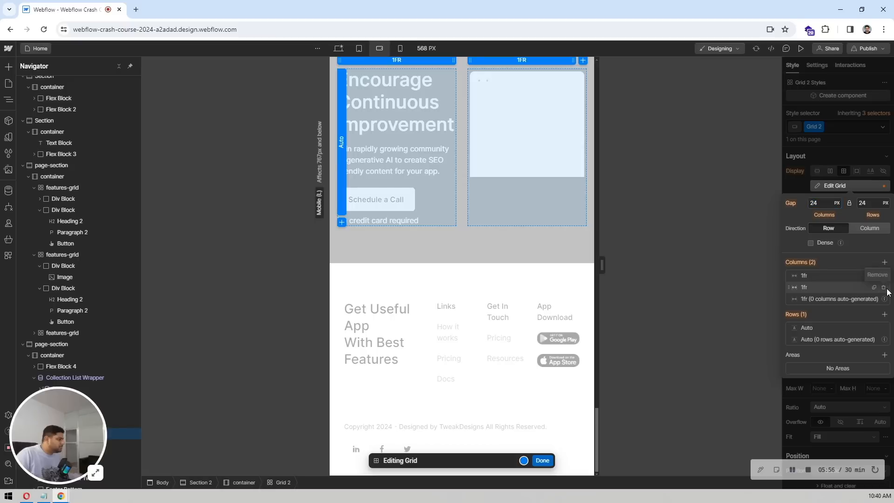
{"action": "left_click", "coordinate": [884, 288]}
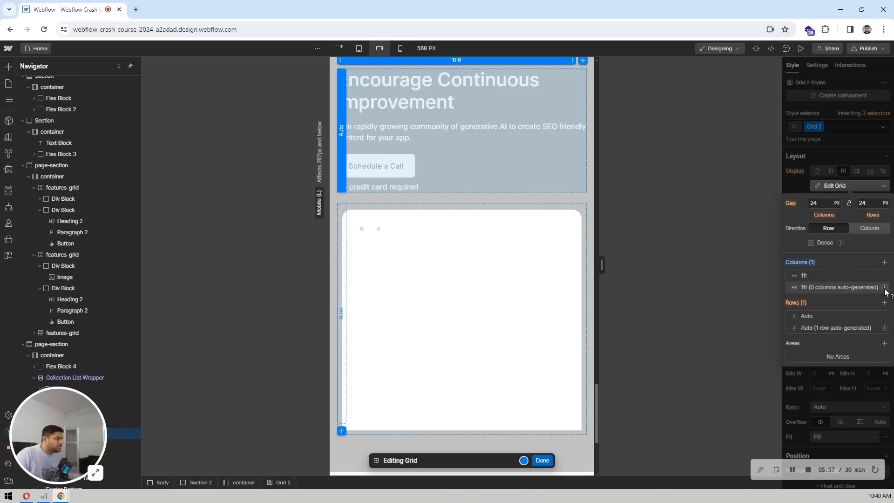
{"action": "left_click", "coordinate": [552, 460]}
Set the top and bottom padding of the purple call-to-action Section 2 to 60 px
{"action": "scroll", "coordinate": [455, 200], "scroll_direction": "down", "scroll_amount": 3}
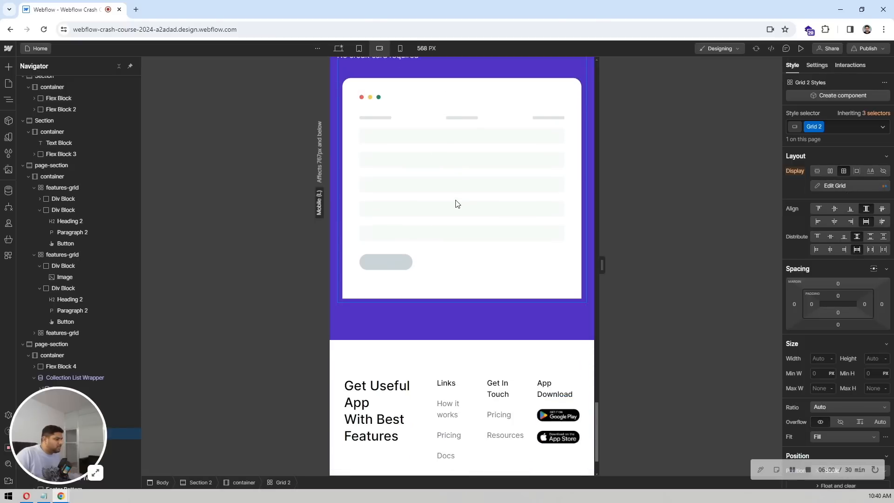
{"action": "left_click", "coordinate": [438, 316]}
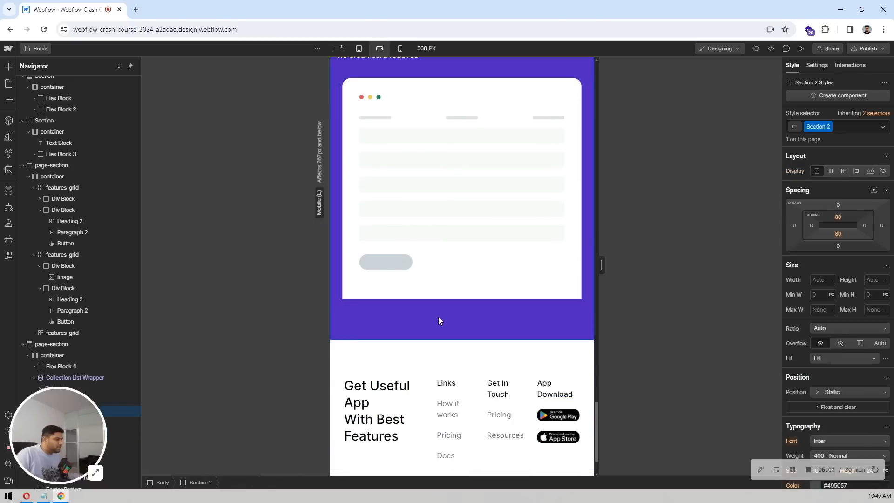
{"action": "scroll", "coordinate": [438, 316], "scroll_direction": "up", "scroll_amount": 4}
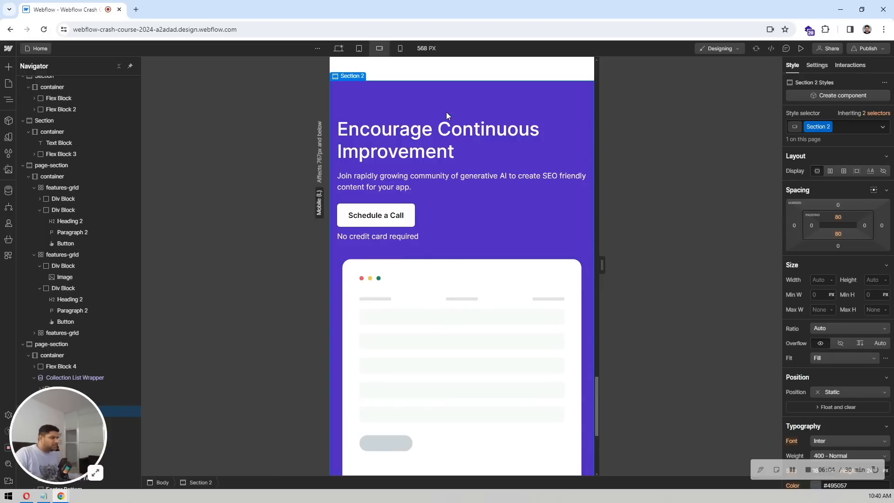
{"action": "left_click", "coordinate": [837, 218]}
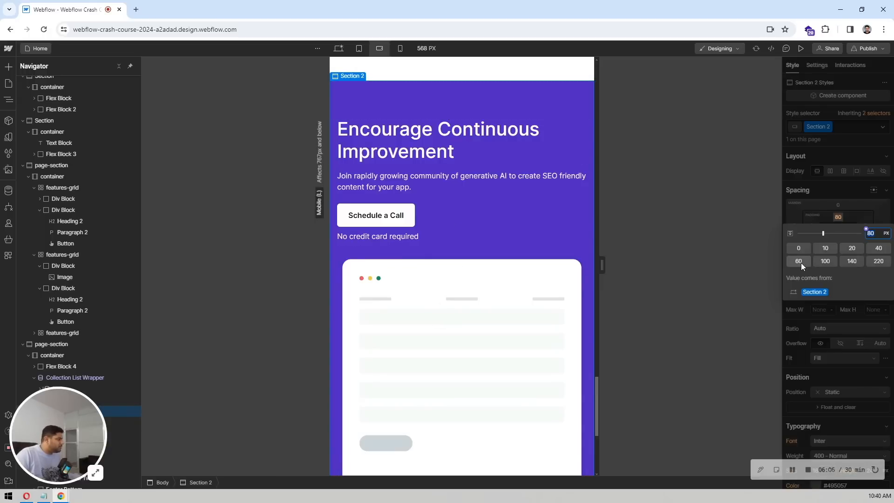
{"action": "left_click", "coordinate": [799, 261]}
{"action": "left_click", "coordinate": [828, 216]}
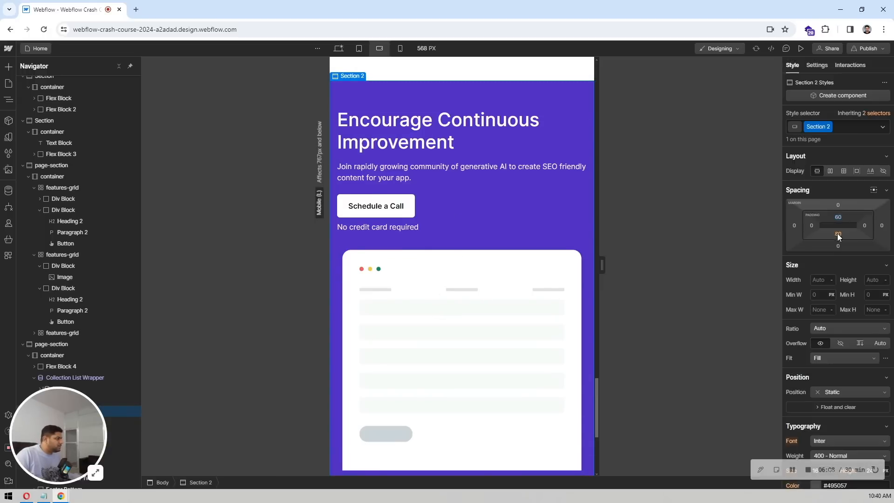
{"action": "left_click", "coordinate": [838, 235]}
{"action": "left_click", "coordinate": [801, 278]}
{"action": "left_click", "coordinate": [829, 222]}
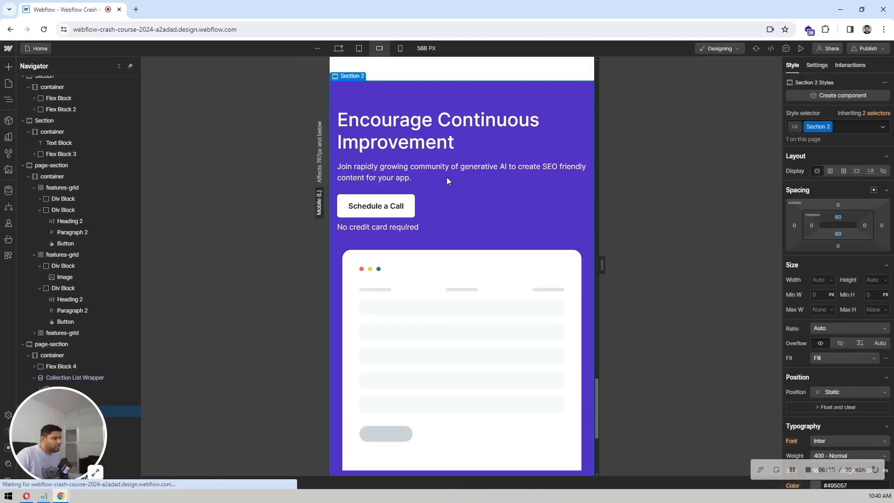
{"action": "scroll", "coordinate": [514, 220], "scroll_direction": "down", "scroll_amount": 5}
{"action": "scroll", "coordinate": [514, 219], "scroll_direction": "up", "scroll_amount": 2}
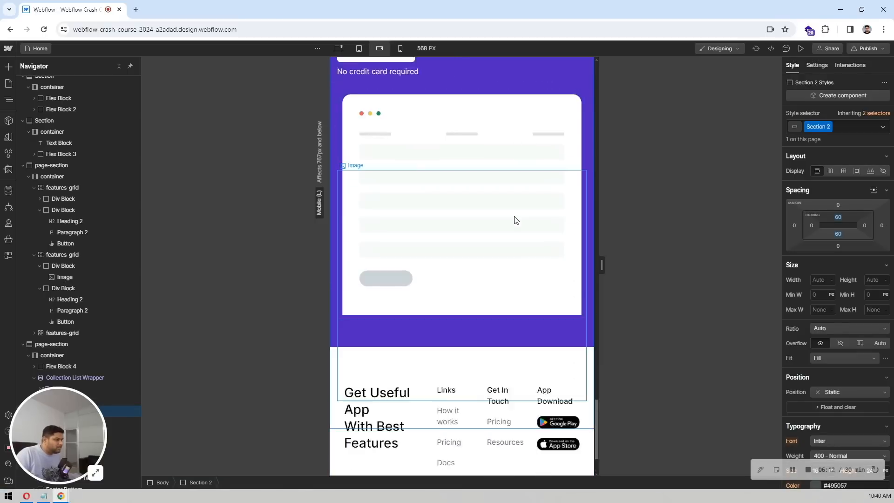
Remove three 1fr columns from the Footer Wrapper Two grid, leaving only the 2fr column
{"action": "scroll", "coordinate": [514, 219], "scroll_direction": "down", "scroll_amount": 2}
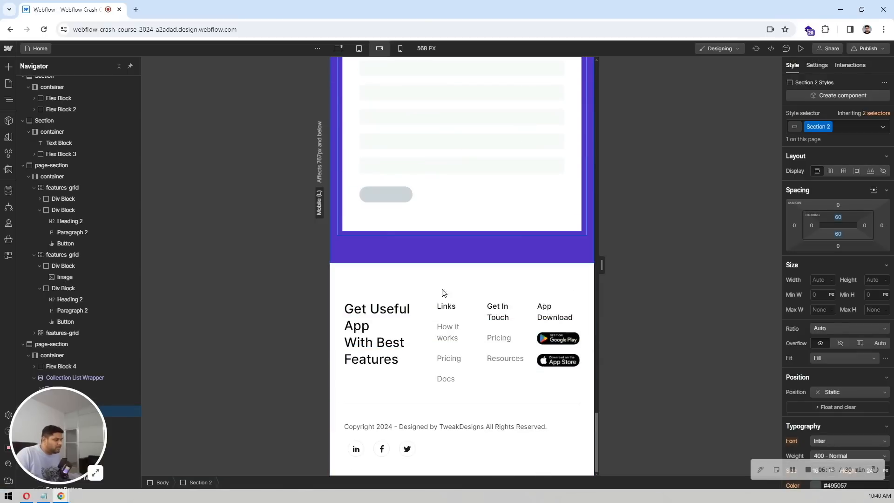
{"action": "left_click", "coordinate": [431, 327]}
{"action": "left_click", "coordinate": [571, 309]}
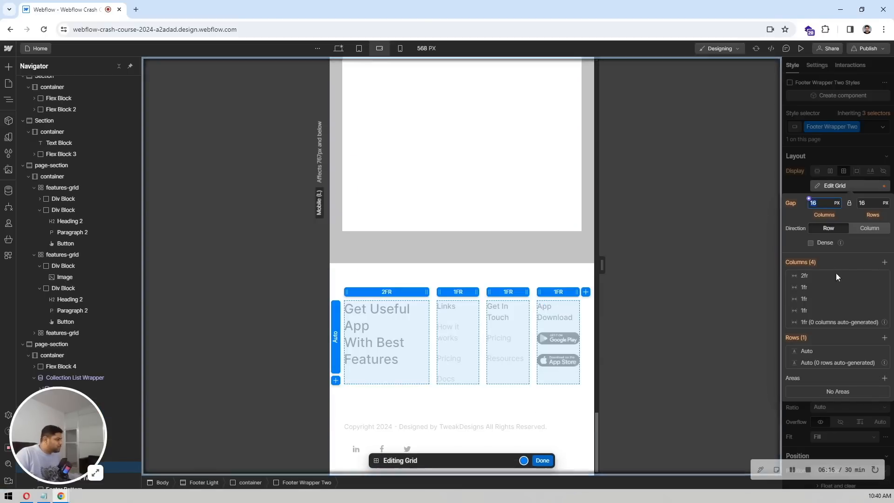
{"action": "left_click", "coordinate": [883, 310]}
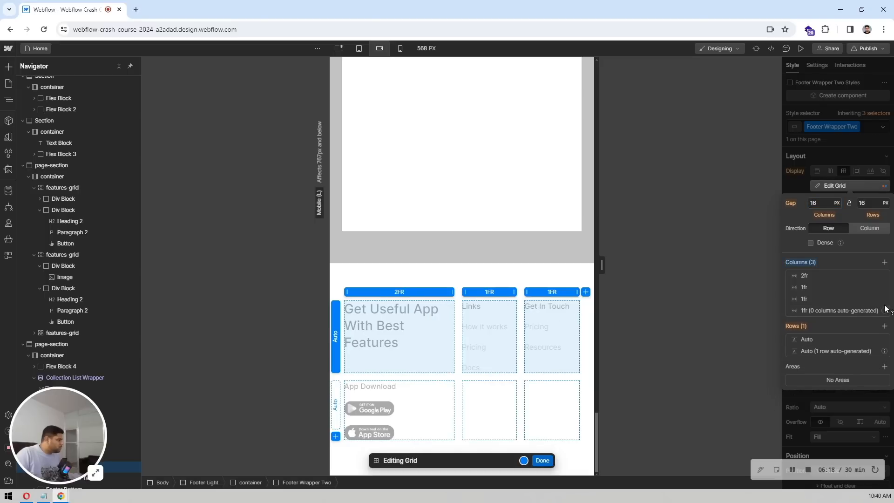
{"action": "left_click", "coordinate": [884, 298]}
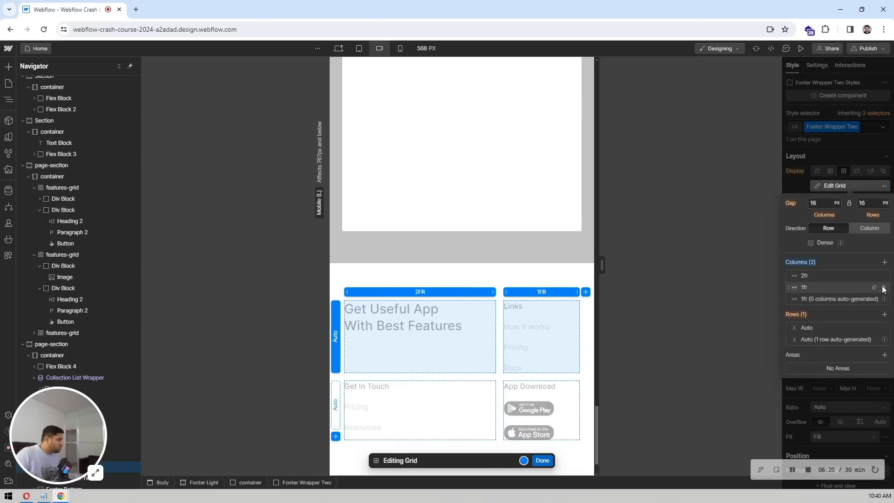
{"action": "left_click", "coordinate": [883, 289]}
Set the footer grid's remaining column to 1fr and finish editing the grid
{"action": "left_click", "coordinate": [803, 276]}
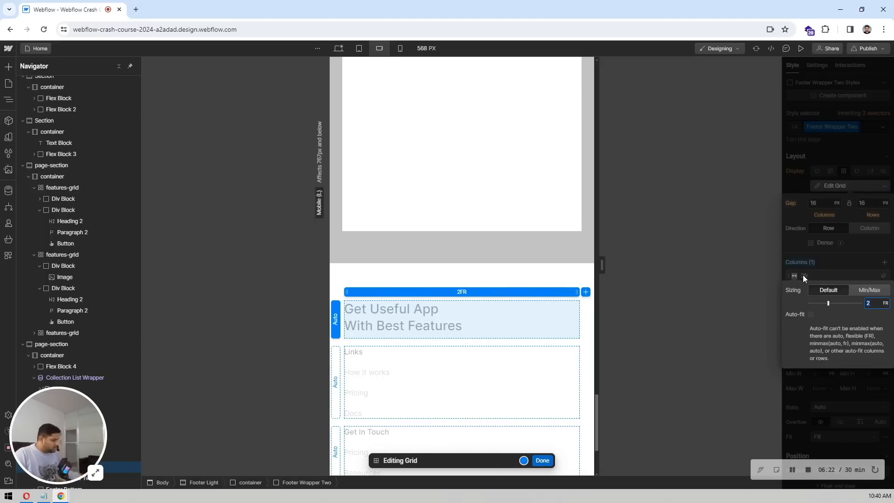
{"action": "type", "text": "1"}
{"action": "key", "text": "Return"}
{"action": "left_click", "coordinate": [543, 460]}
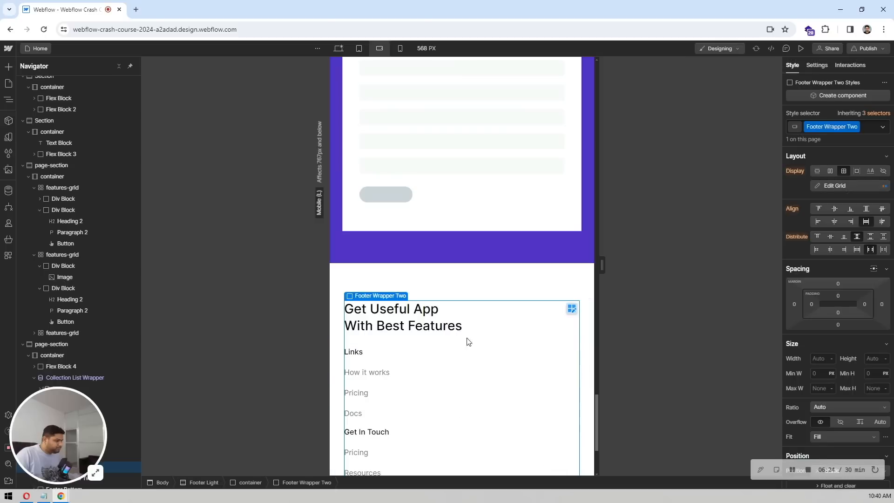
{"action": "scroll", "coordinate": [466, 340], "scroll_direction": "down", "scroll_amount": 3}
{"action": "left_click", "coordinate": [452, 288]}
{"action": "left_click", "coordinate": [364, 409]}
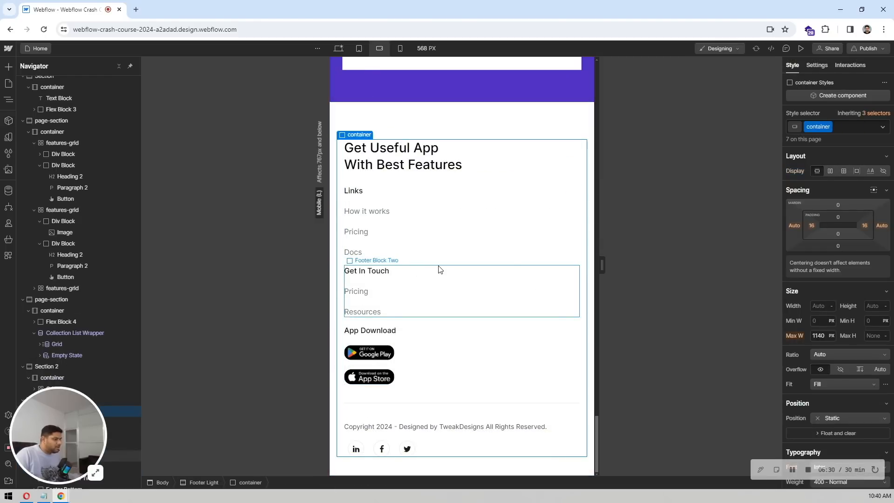
Set the hero Section's top padding to 48 px at the mobile landscape breakpoint
{"action": "scroll", "coordinate": [437, 269], "scroll_direction": "up", "scroll_amount": 15}
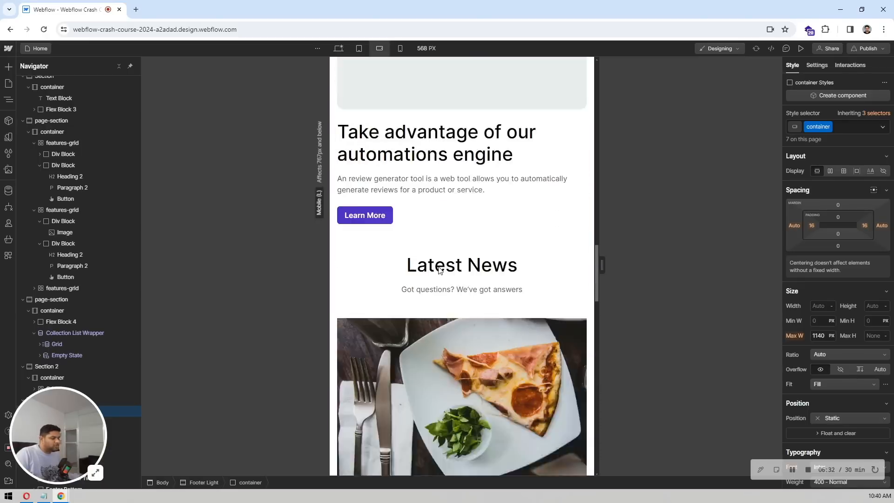
{"action": "scroll", "coordinate": [440, 270], "scroll_direction": "up", "scroll_amount": 10}
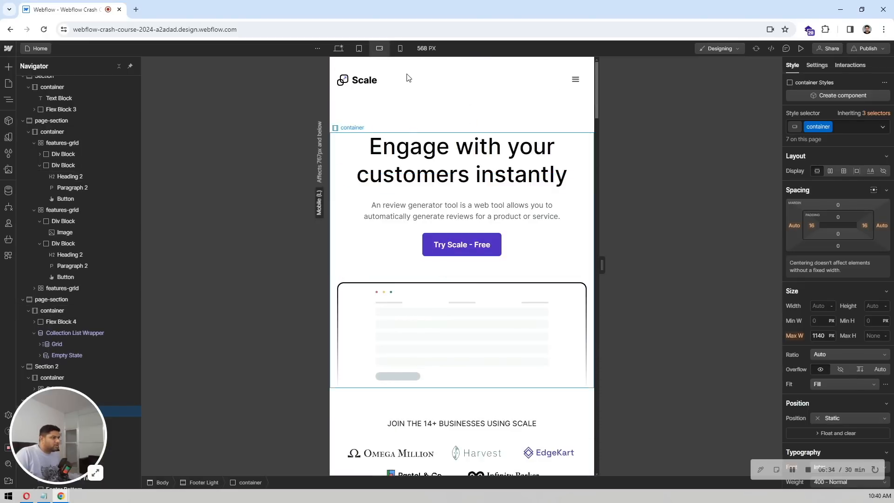
{"action": "left_click", "coordinate": [336, 200]}
{"action": "left_click", "coordinate": [84, 137]}
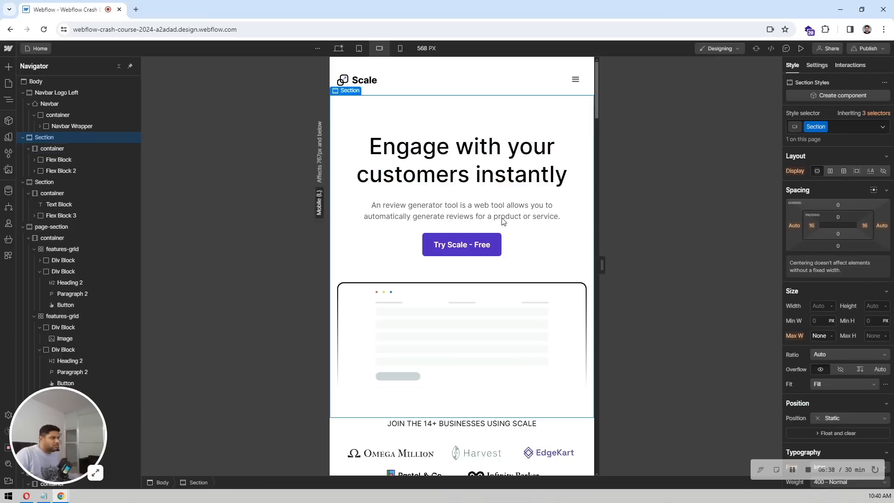
{"action": "left_click", "coordinate": [838, 216]}
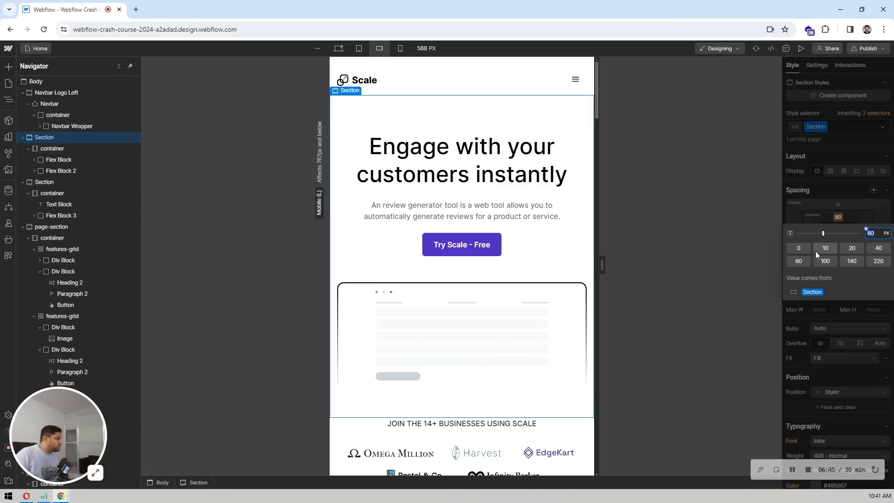
{"action": "left_click", "coordinate": [798, 261]}
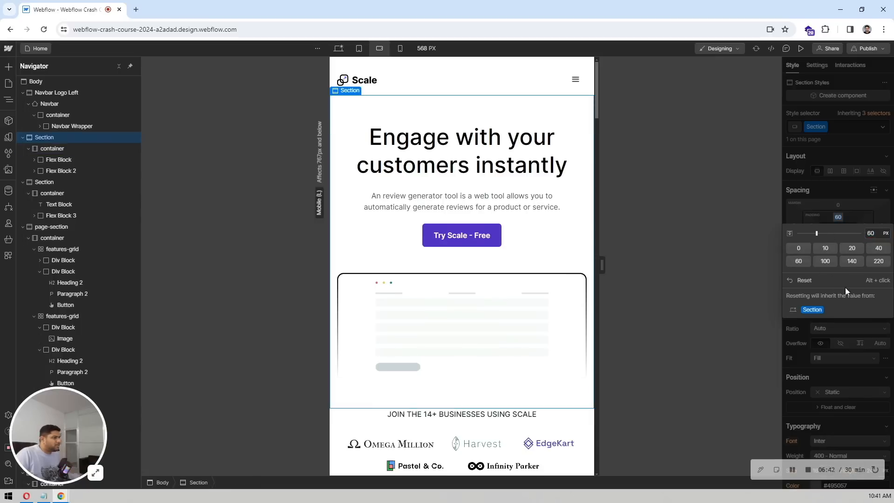
{"action": "left_click", "coordinate": [868, 248]}
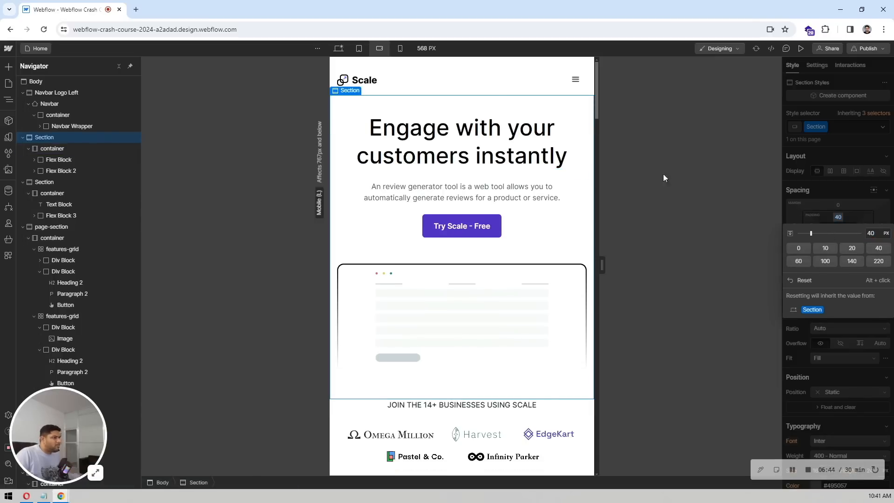
{"action": "type", "text": "4"}
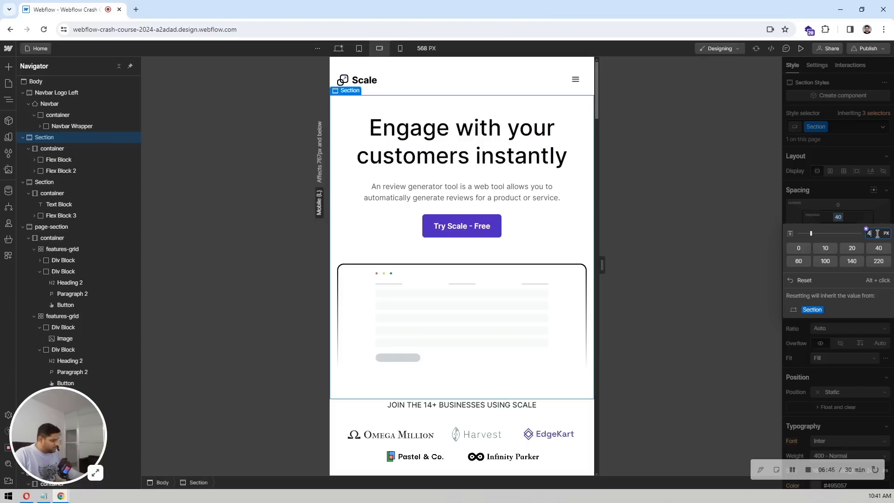
{"action": "type", "text": "8"}
{"action": "key", "text": "Return"}
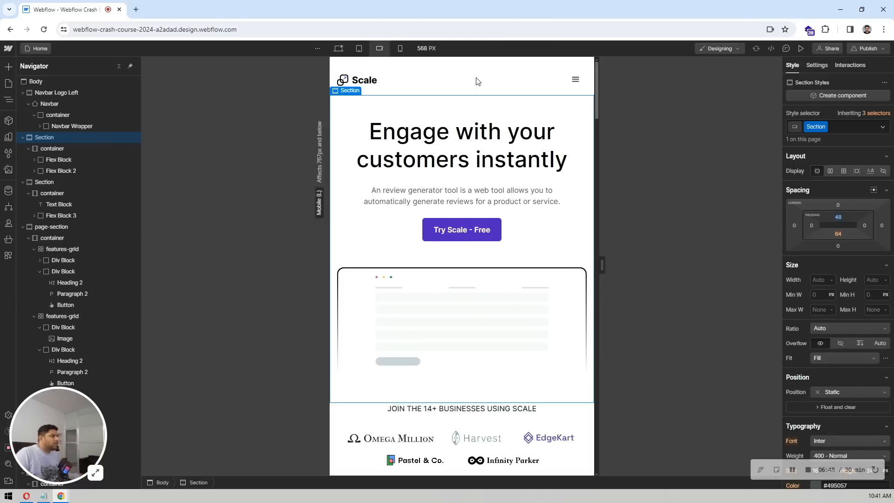
Set the Navbar's top margin to 0 px
{"action": "left_click", "coordinate": [69, 100]}
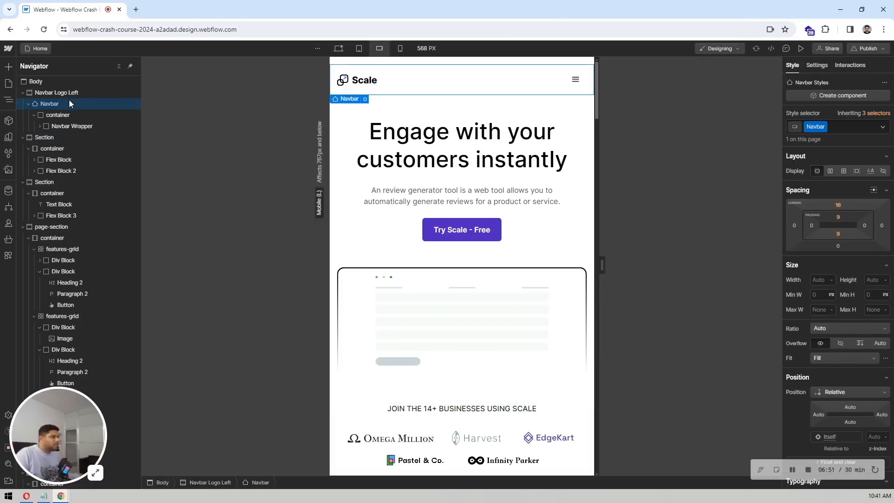
{"action": "left_click", "coordinate": [837, 204]}
{"action": "left_click", "coordinate": [822, 235]}
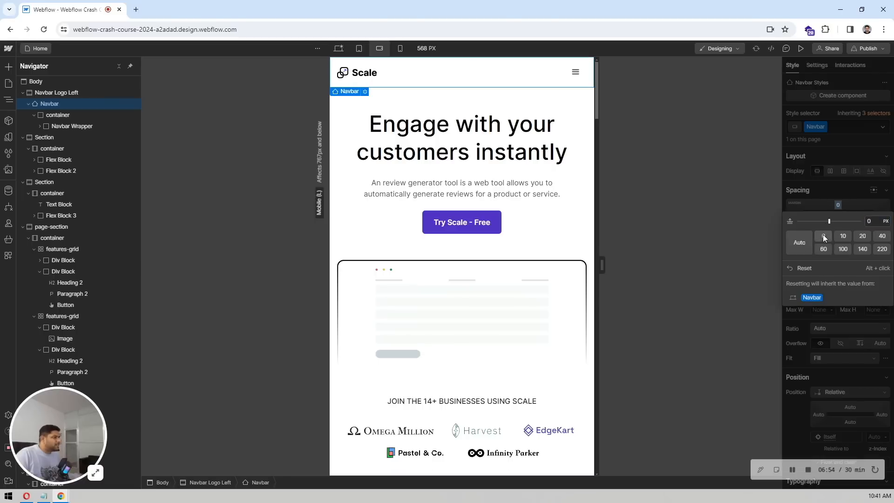
{"action": "left_click", "coordinate": [424, 139]}
At the mobile portrait breakpoint, set the hero heading's font size to 36 px and its line height to 44 px
{"action": "scroll", "coordinate": [424, 138], "scroll_direction": "down", "scroll_amount": 15}
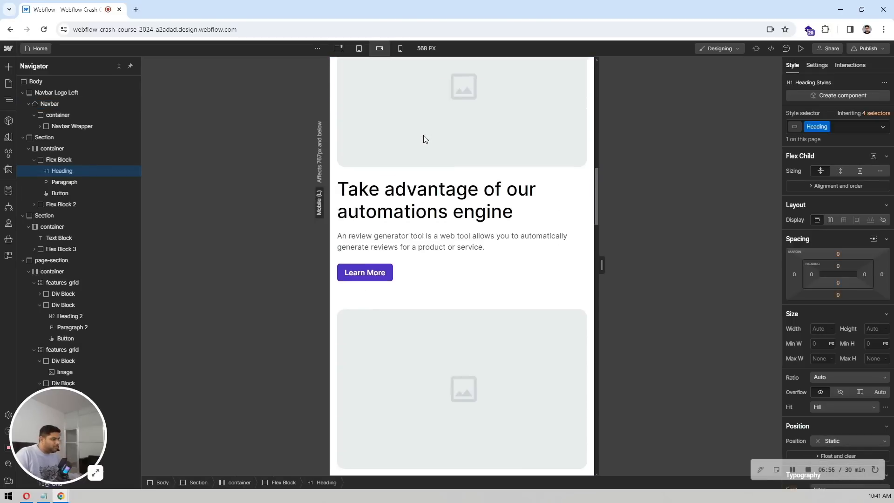
{"action": "scroll", "coordinate": [423, 138], "scroll_direction": "down", "scroll_amount": 10}
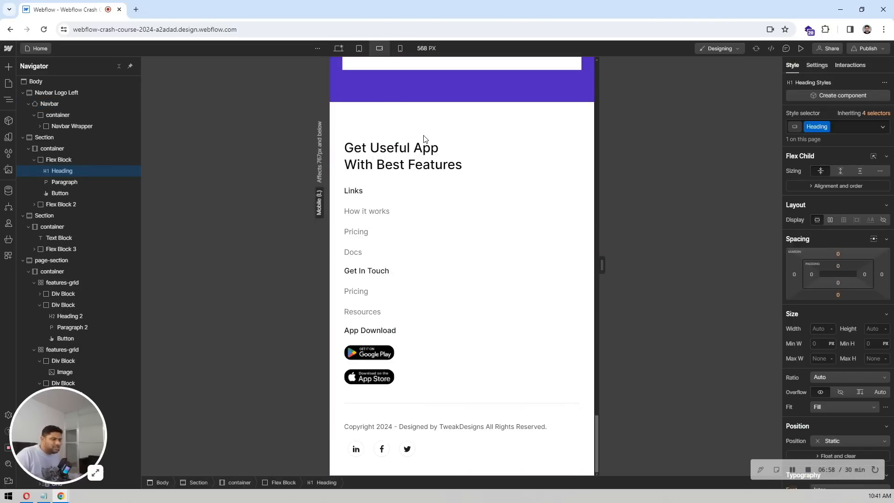
{"action": "scroll", "coordinate": [425, 139], "scroll_direction": "up", "scroll_amount": 15}
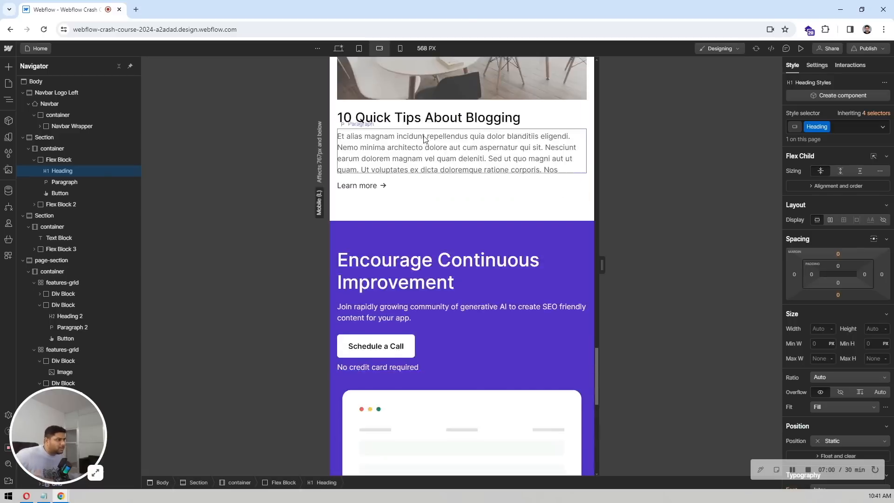
{"action": "scroll", "coordinate": [424, 141], "scroll_direction": "up", "scroll_amount": 10}
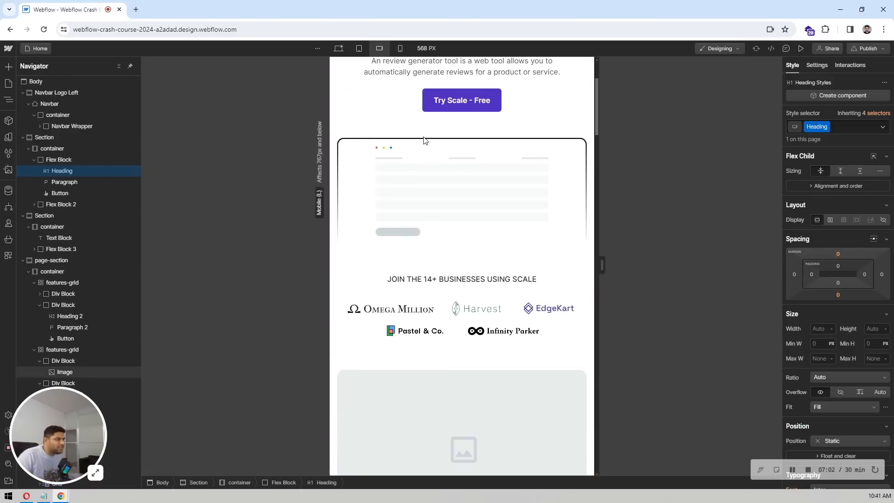
{"action": "left_click", "coordinate": [399, 48]}
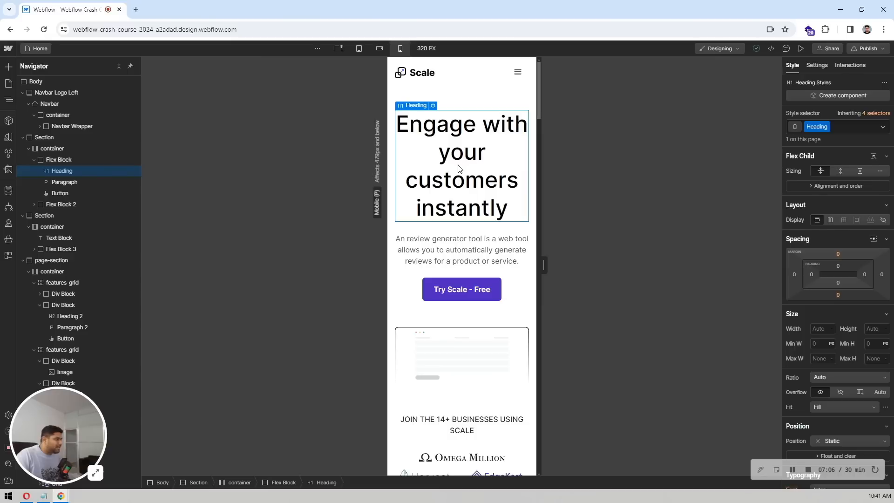
{"action": "scroll", "coordinate": [848, 287], "scroll_direction": "down", "scroll_amount": 6}
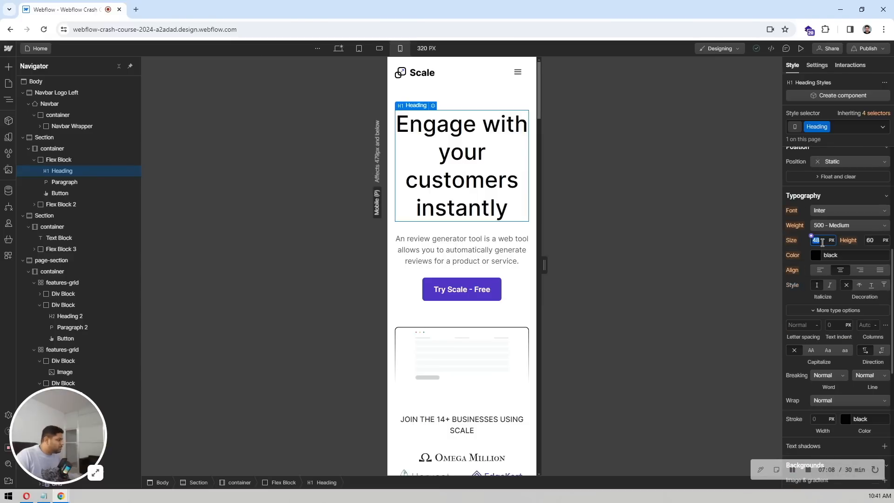
{"action": "key", "text": "Return"}
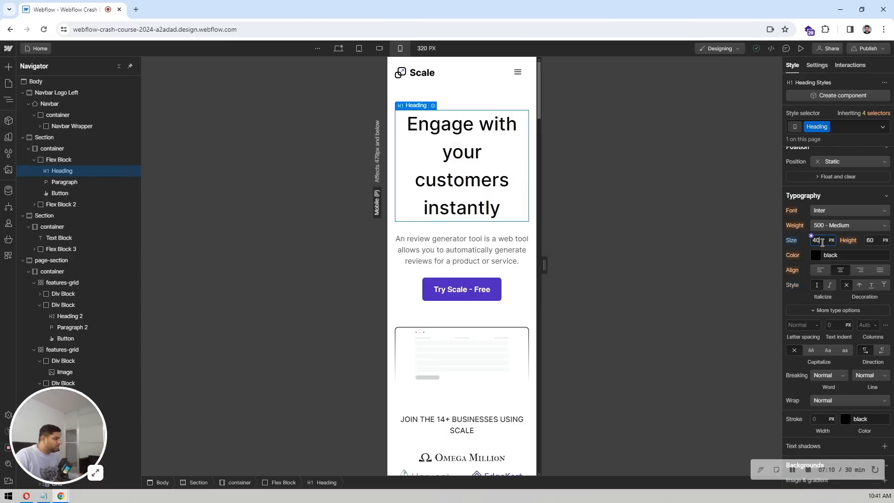
{"action": "left_click", "coordinate": [875, 243]}
{"action": "type", "text": "48"}
{"action": "key", "text": "Return"}
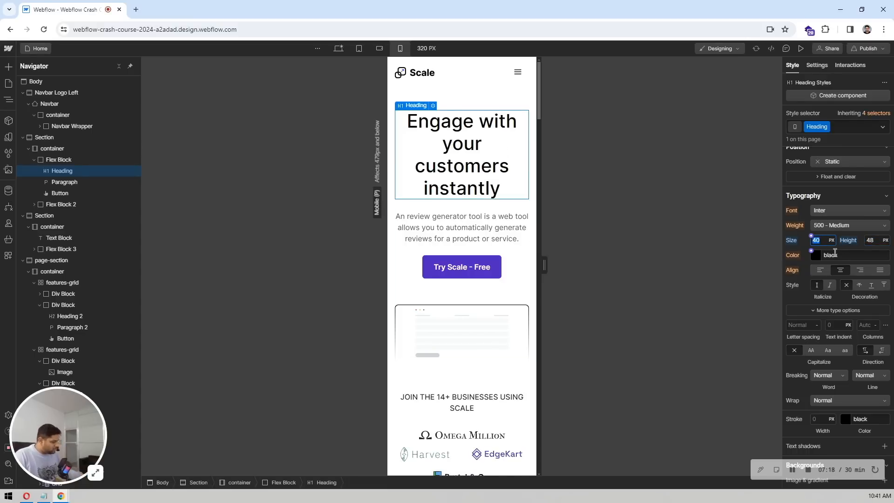
{"action": "key", "text": "Return"}
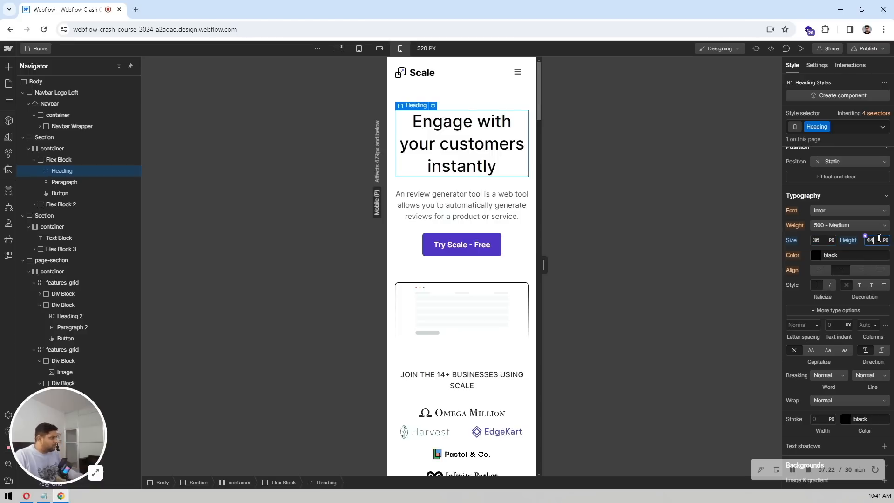
{"action": "key", "text": "Return"}
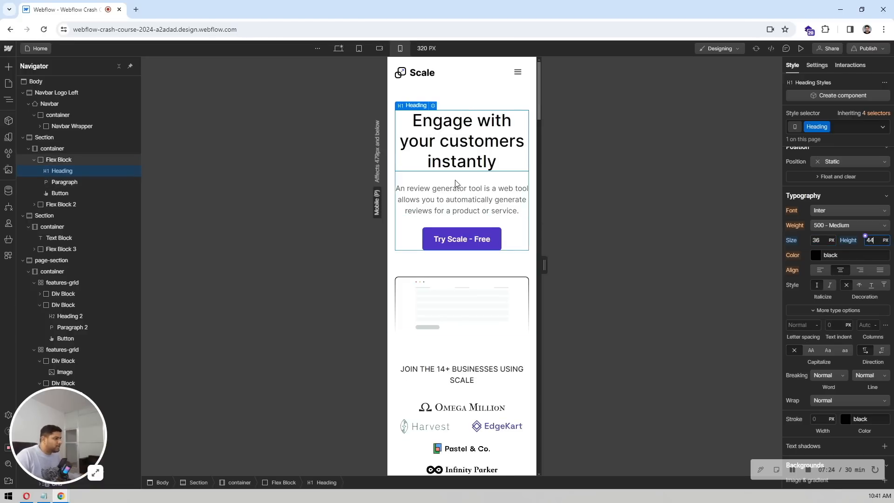
Set the row gap of the hero Flex Block holding the heading, paragraph and button to 16 px
{"action": "scroll", "coordinate": [834, 235], "scroll_direction": "up", "scroll_amount": 5}
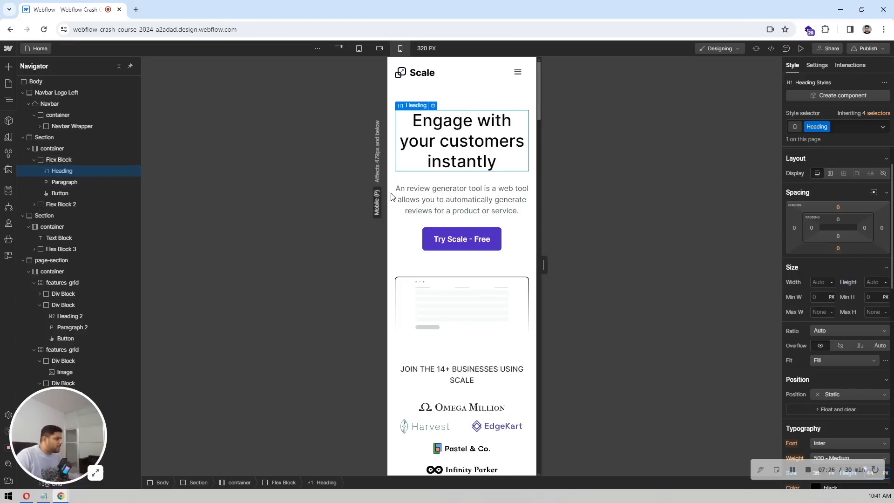
{"action": "left_click", "coordinate": [478, 198]}
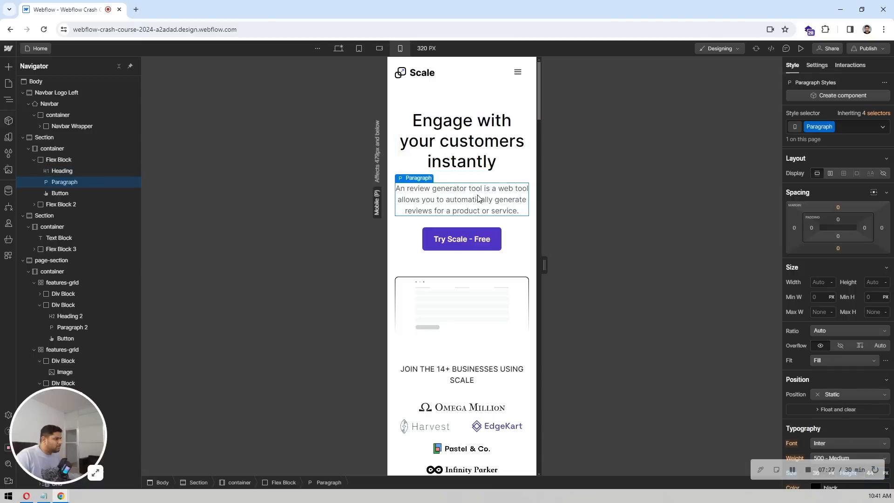
{"action": "left_click", "coordinate": [60, 169]}
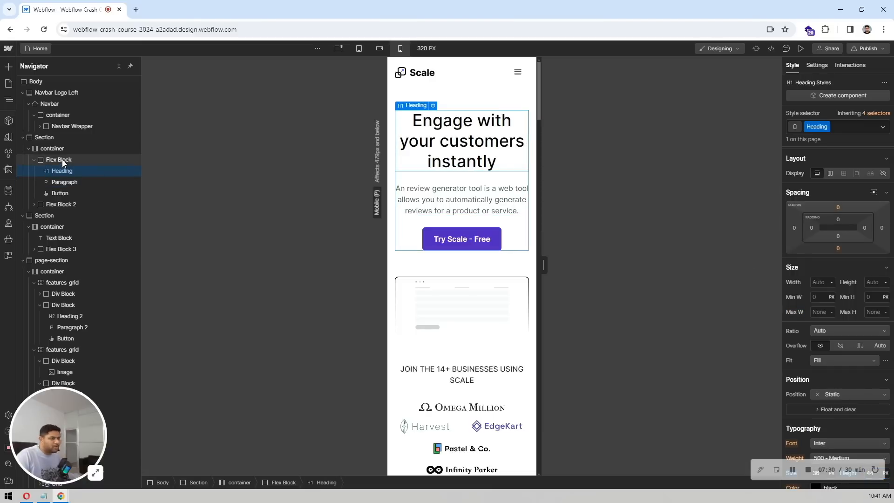
{"action": "left_click", "coordinate": [63, 161]}
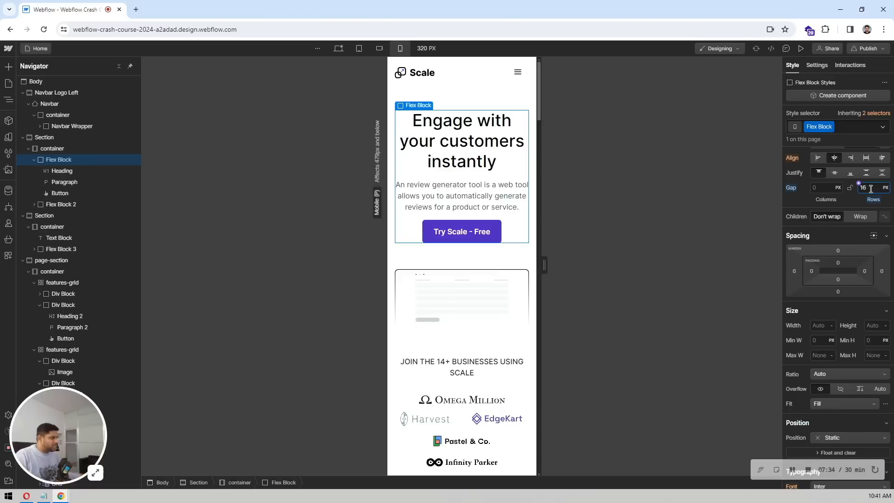
Set the column gap of the Flex Block holding the company logos to 16 px
{"action": "scroll", "coordinate": [476, 168], "scroll_direction": "down", "scroll_amount": 1}
{"action": "scroll", "coordinate": [477, 173], "scroll_direction": "down", "scroll_amount": 3}
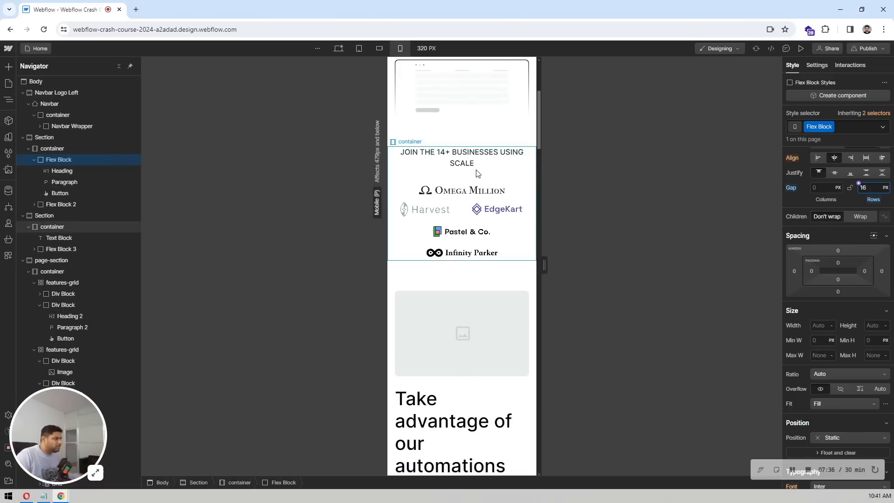
{"action": "scroll", "coordinate": [403, 160], "scroll_direction": "up", "scroll_amount": 2}
{"action": "scroll", "coordinate": [463, 175], "scroll_direction": "down", "scroll_amount": 3}
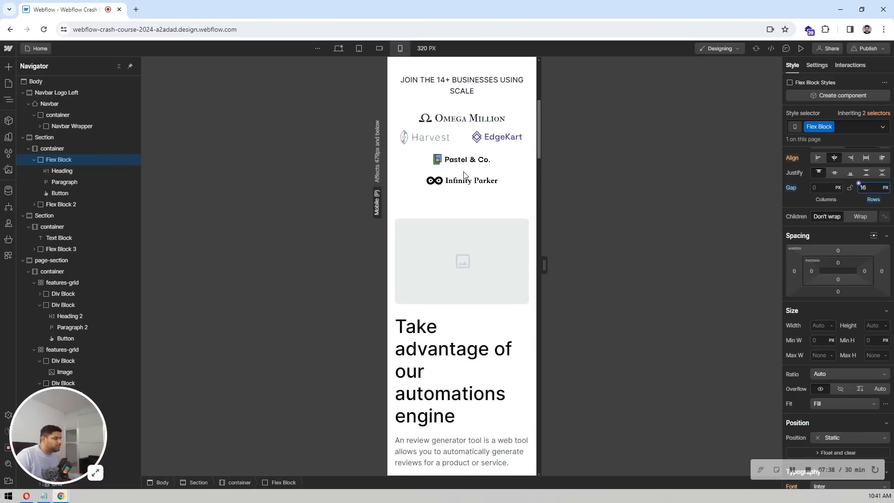
{"action": "left_click", "coordinate": [462, 142]}
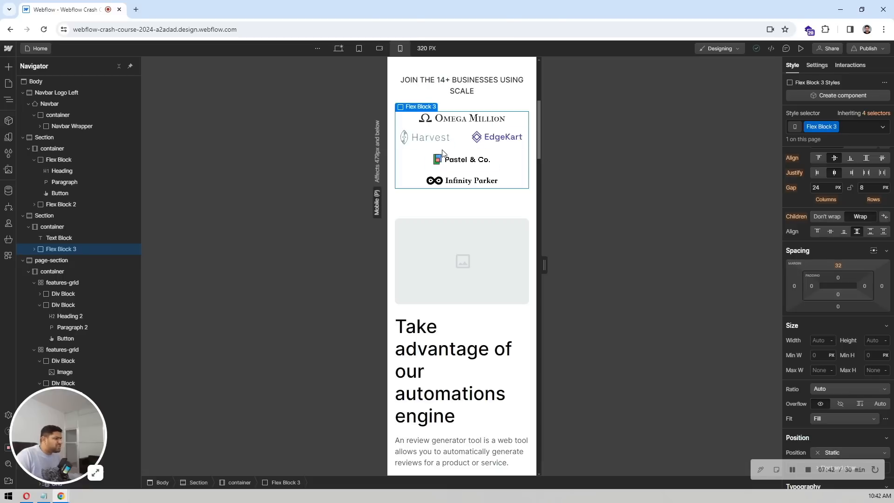
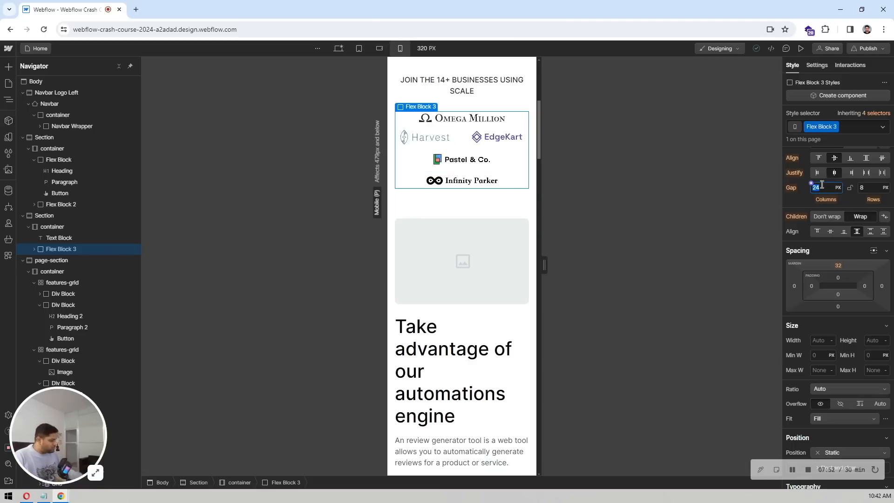
{"action": "key", "text": "Return"}
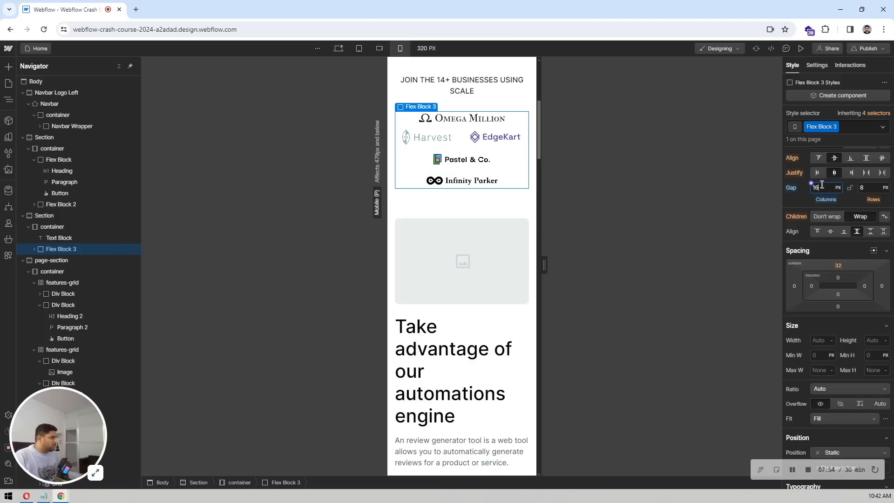
Set the font size of the "Take advantage of our automations engine" heading to 32 px and its line height to 40 px
{"action": "scroll", "coordinate": [467, 205], "scroll_direction": "down", "scroll_amount": 3}
{"action": "left_click", "coordinate": [467, 205]}
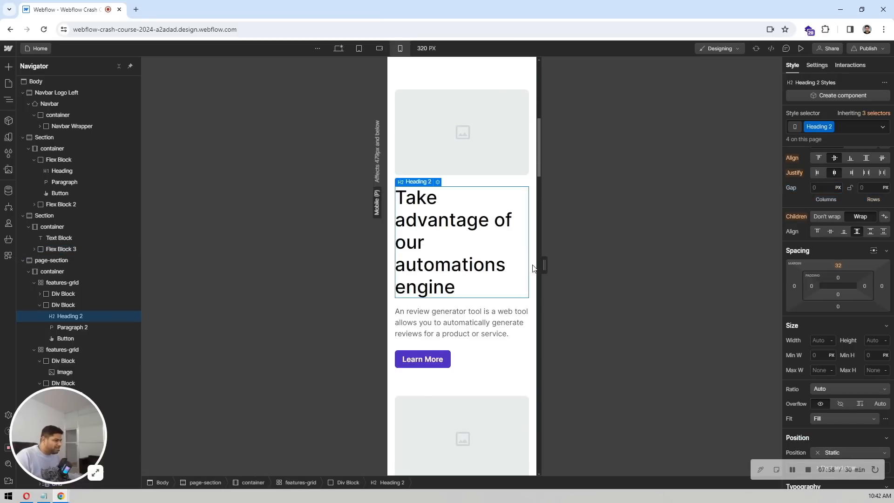
{"action": "scroll", "coordinate": [855, 273], "scroll_direction": "down", "scroll_amount": 6}
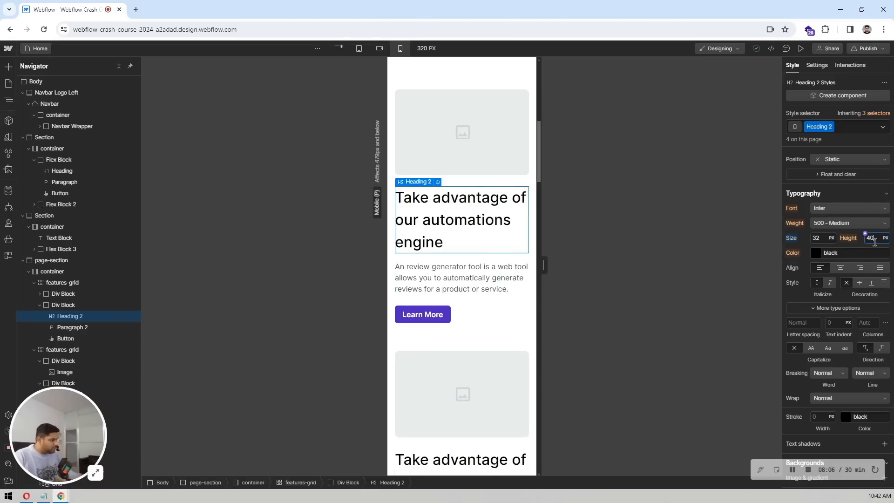
{"action": "left_click", "coordinate": [453, 247]}
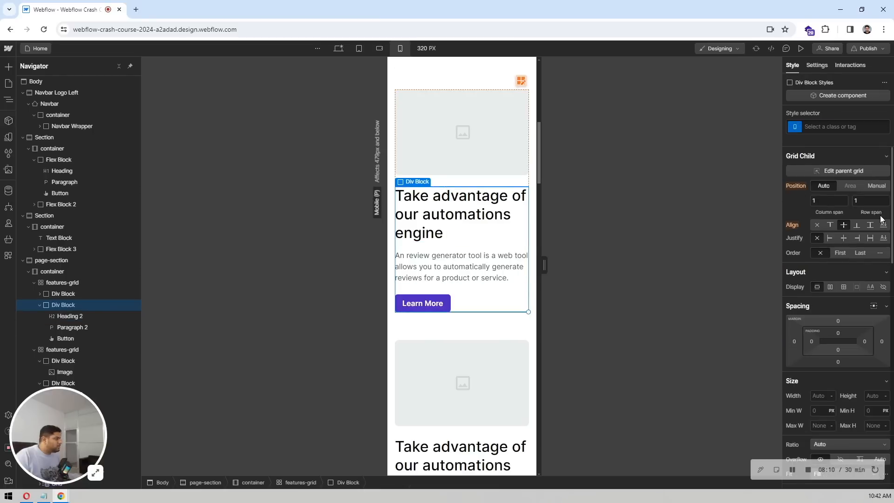
Set the bottom margin of the features section's Heading 2 to 8 px
{"action": "left_click", "coordinate": [461, 213]}
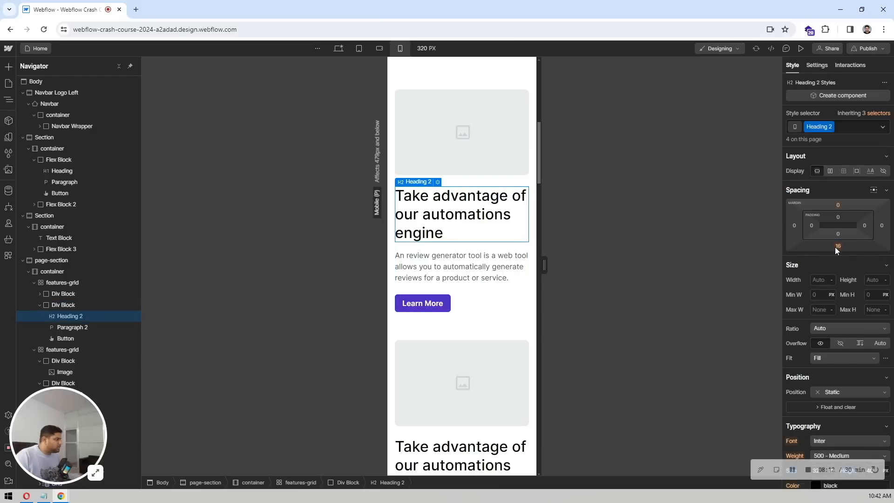
{"action": "left_click", "coordinate": [835, 247]}
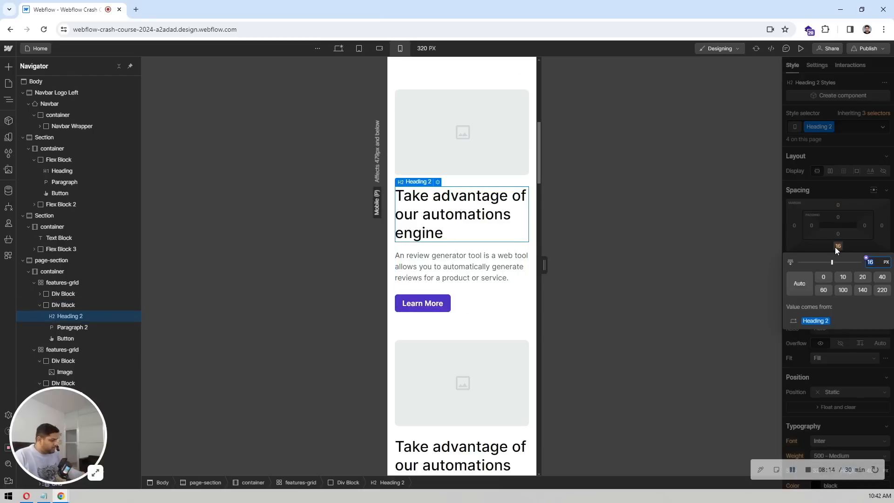
{"action": "type", "text": "8"}
{"action": "key", "text": "Return"}
Set the bottom margin of the Paragraph 2 text beneath the features heading to 16 px
{"action": "left_click", "coordinate": [405, 252]}
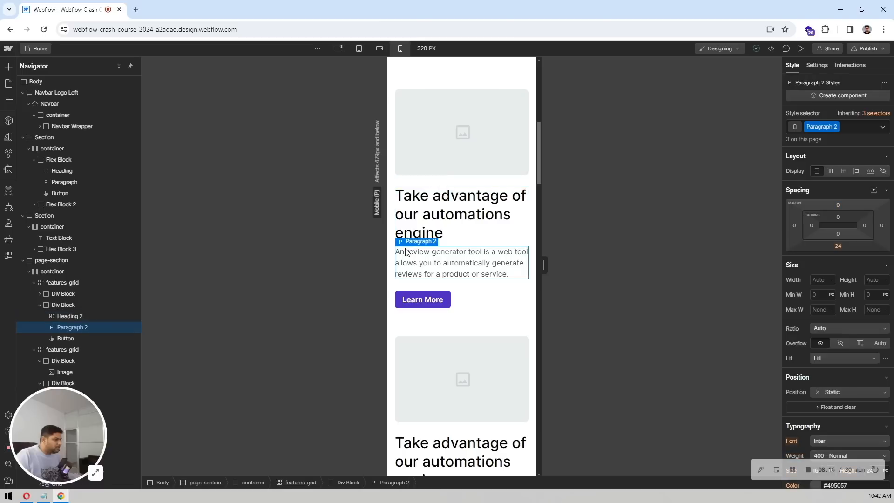
{"action": "left_click", "coordinate": [838, 248]}
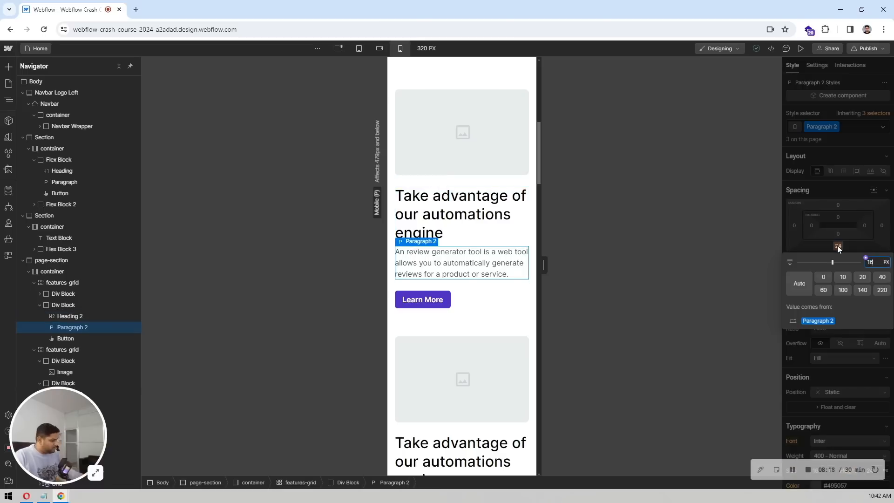
{"action": "type", "text": "16"}
{"action": "key", "text": "Return"}
{"action": "left_click", "coordinate": [464, 202]}
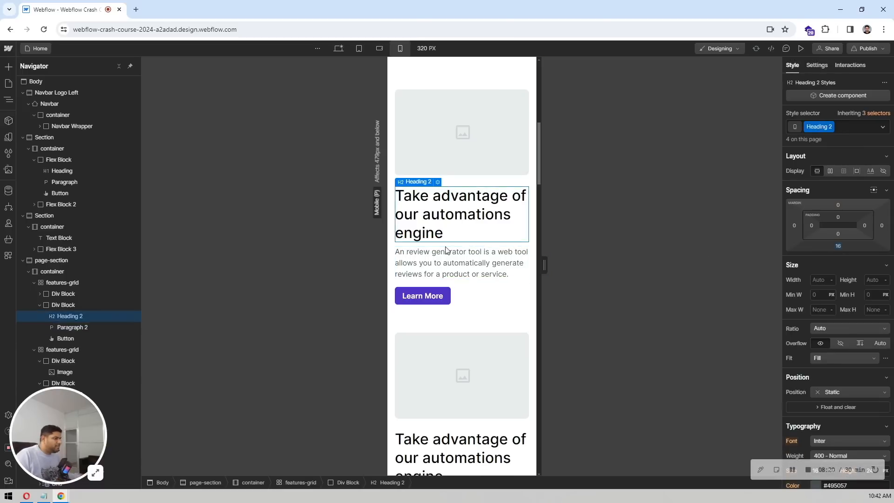
Review the remaining mobile portrait sections from the features down to the footer, and inspect the footer grid's gap settings
{"action": "scroll", "coordinate": [469, 252], "scroll_direction": "down", "scroll_amount": 1}
{"action": "scroll", "coordinate": [469, 252], "scroll_direction": "up", "scroll_amount": 1}
{"action": "scroll", "coordinate": [473, 249], "scroll_direction": "down", "scroll_amount": 6}
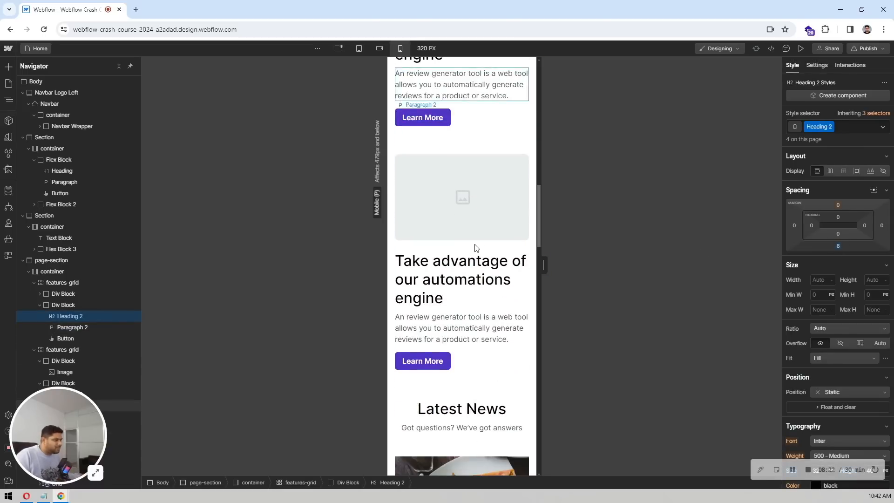
{"action": "scroll", "coordinate": [475, 247], "scroll_direction": "down", "scroll_amount": 5}
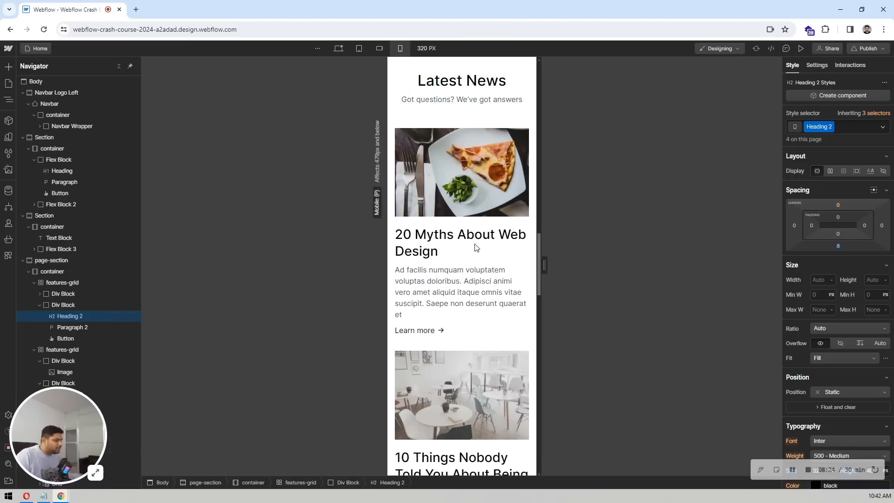
{"action": "scroll", "coordinate": [475, 247], "scroll_direction": "down", "scroll_amount": 17}
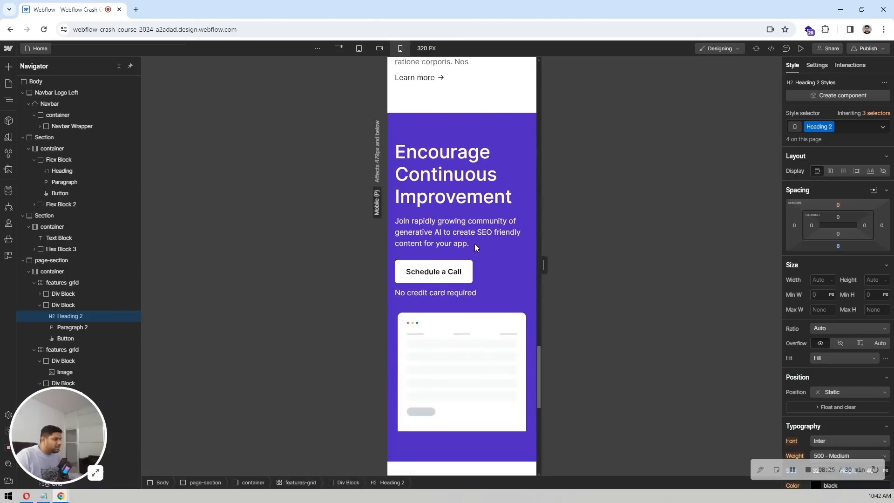
{"action": "scroll", "coordinate": [475, 246], "scroll_direction": "down", "scroll_amount": 8}
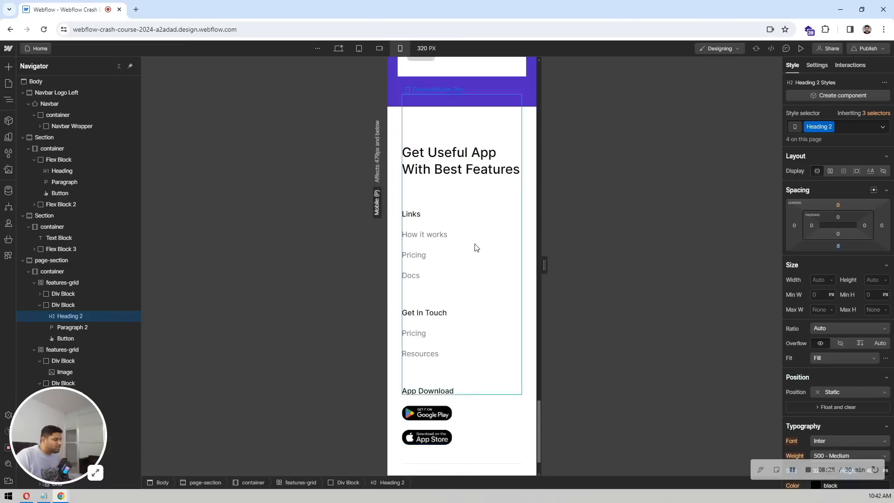
{"action": "scroll", "coordinate": [476, 247], "scroll_direction": "up", "scroll_amount": 1}
{"action": "left_click", "coordinate": [431, 227]}
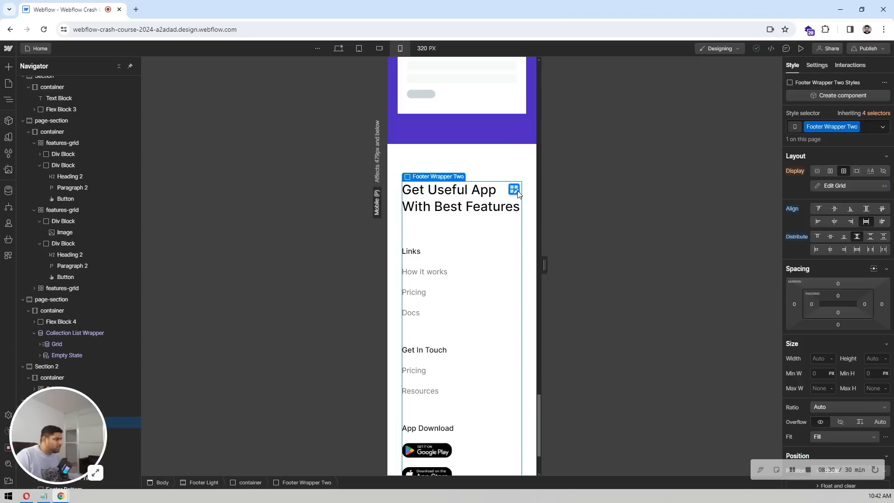
{"action": "left_click", "coordinate": [843, 171]}
{"action": "left_click", "coordinate": [880, 205]}
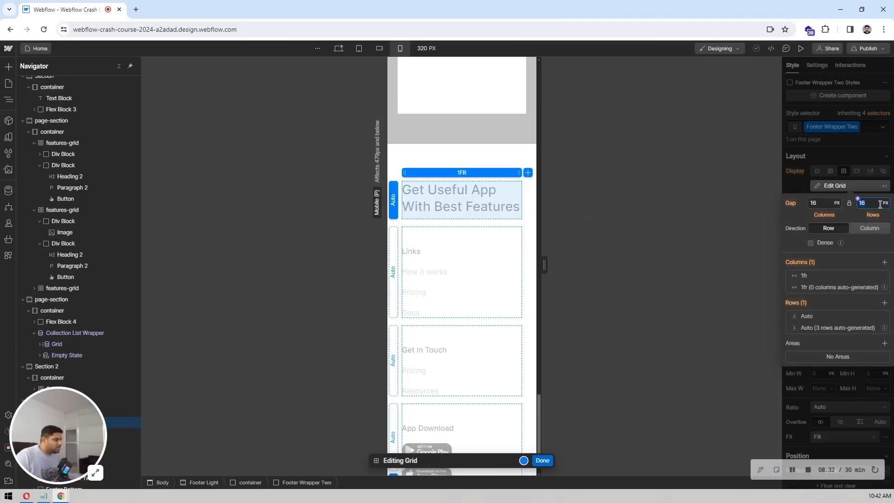
{"action": "left_click", "coordinate": [851, 172]}
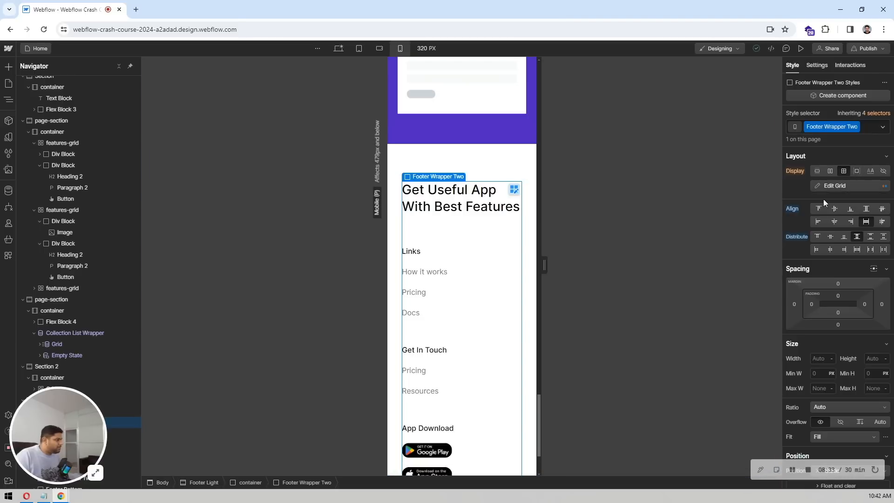
Set the top margin of the Footer Block Two link columns to 0 px
{"action": "left_click", "coordinate": [443, 254]}
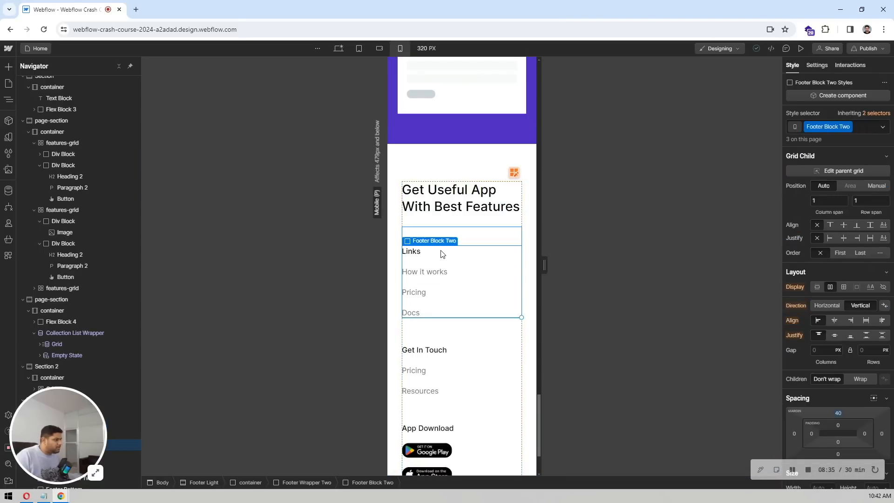
{"action": "left_click", "coordinate": [838, 413]}
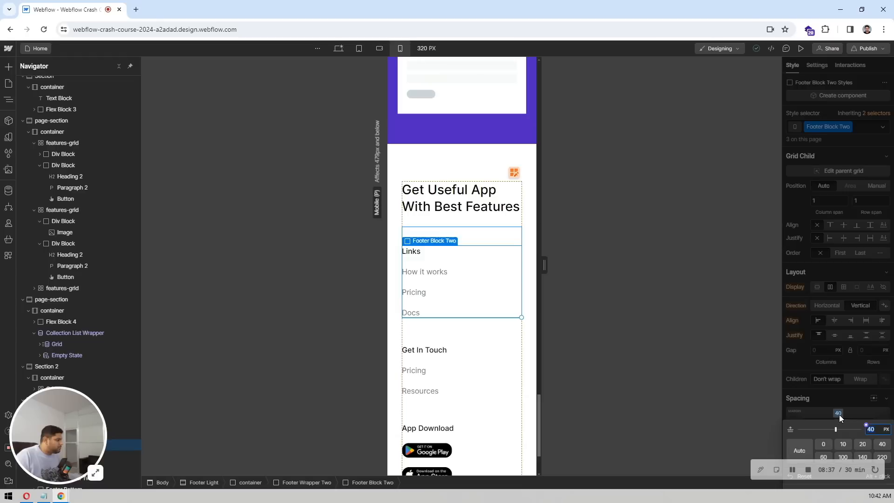
{"action": "left_click", "coordinate": [823, 445]}
{"action": "left_click", "coordinate": [460, 148]}
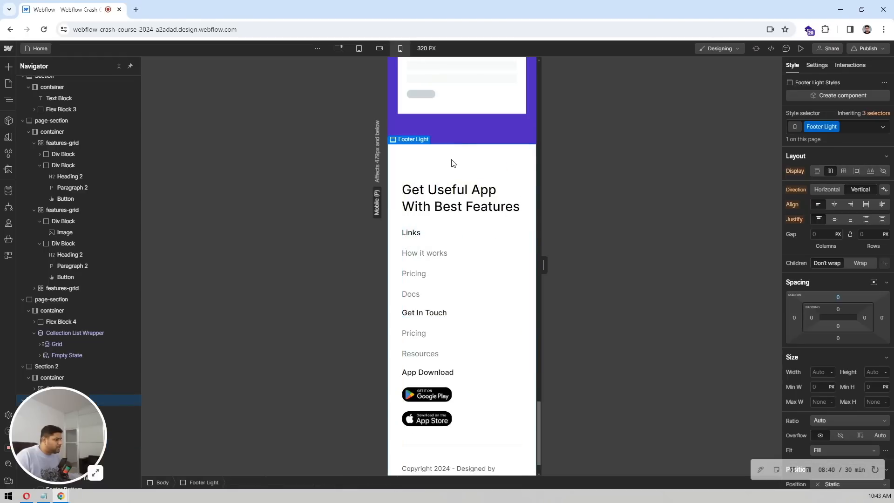
Set the Footer Wrapper Two grid's column and row gaps to 32 px
{"action": "scroll", "coordinate": [452, 163], "scroll_direction": "down", "scroll_amount": 1}
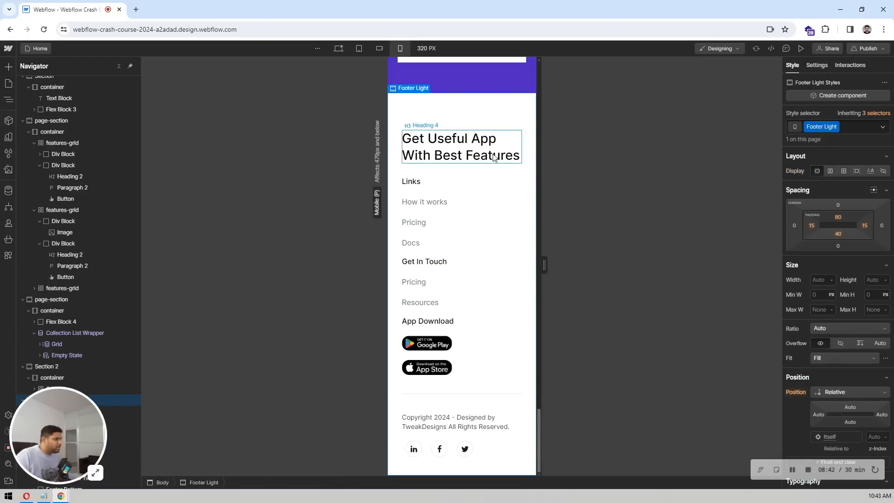
{"action": "left_click", "coordinate": [451, 171]}
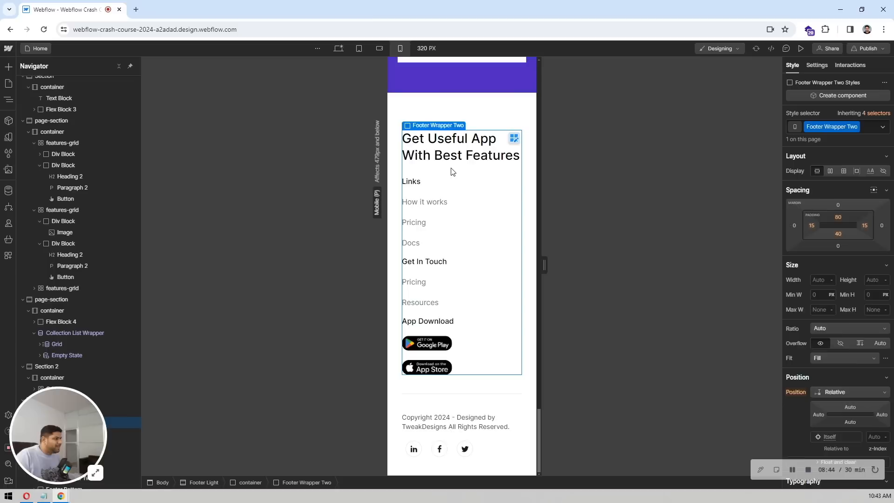
{"action": "left_click", "coordinate": [514, 138]}
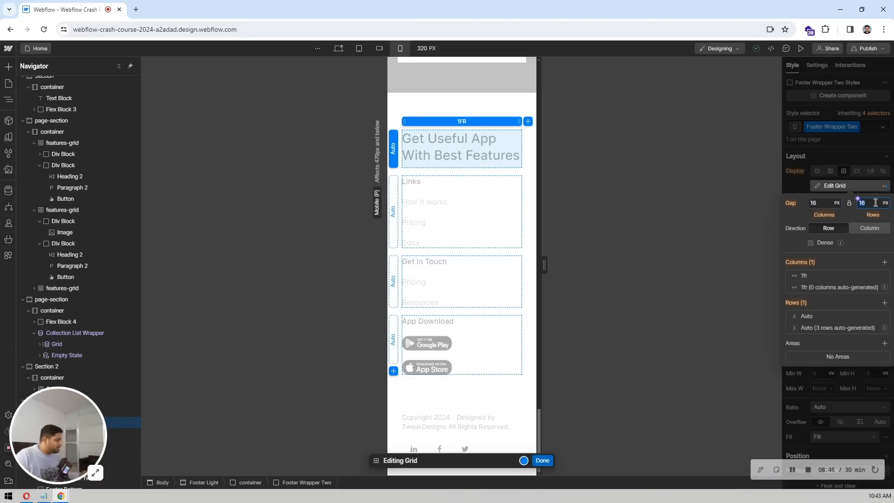
{"action": "type", "text": "32"}
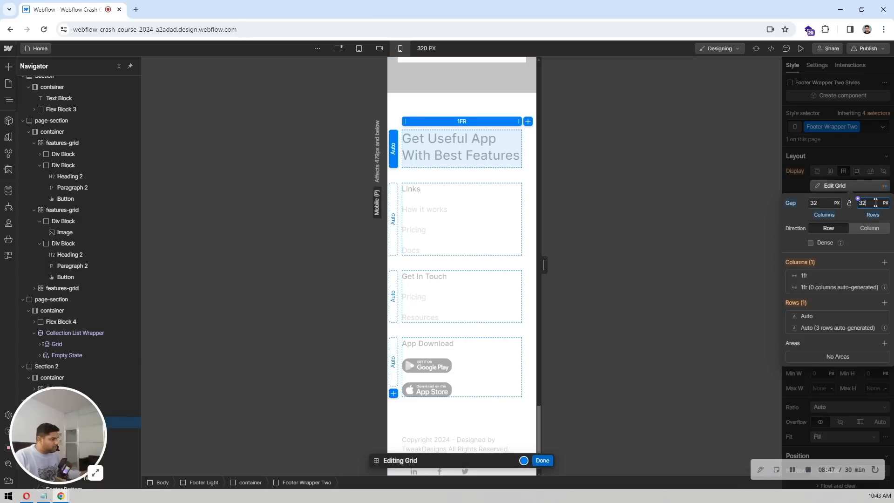
{"action": "left_click", "coordinate": [542, 461]}
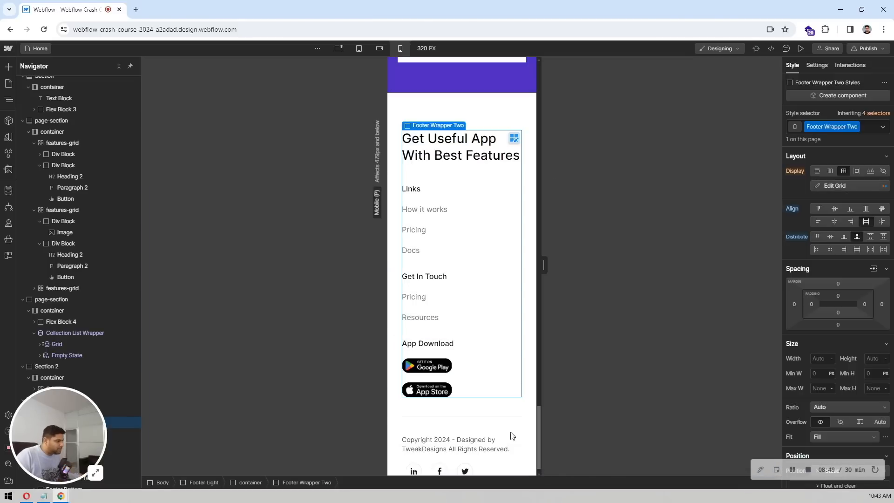
Set the top margin of the Footer Link Two links to 16 px
{"action": "left_click", "coordinate": [418, 299]}
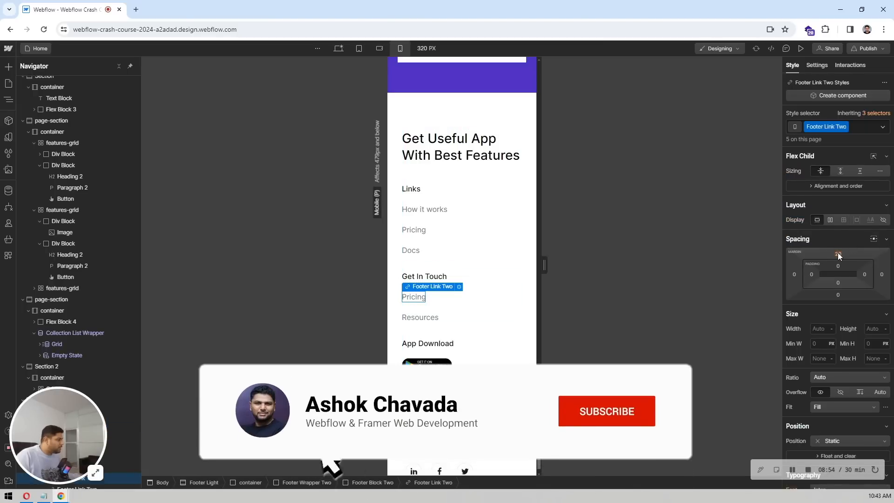
{"action": "left_click", "coordinate": [837, 252]}
{"action": "type", "text": "16"}
{"action": "key", "text": "Return"}
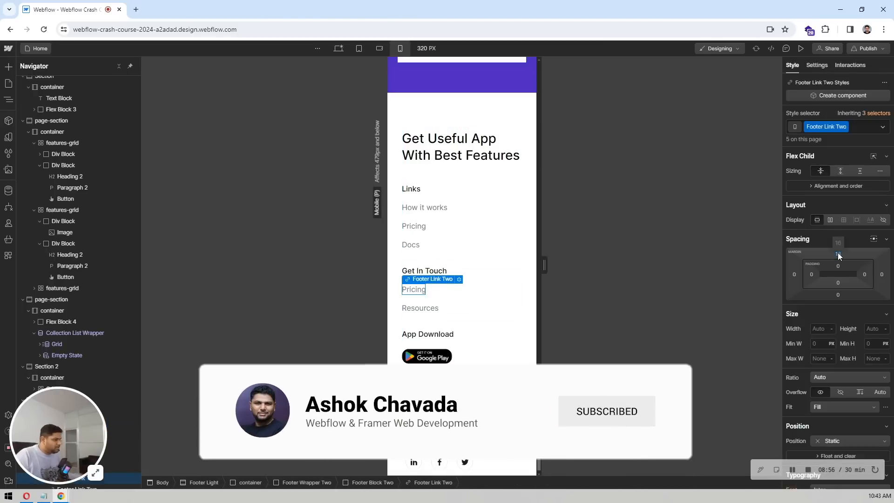
Set the Footer Light section's top padding to 60 px
{"action": "left_click", "coordinate": [457, 149]}
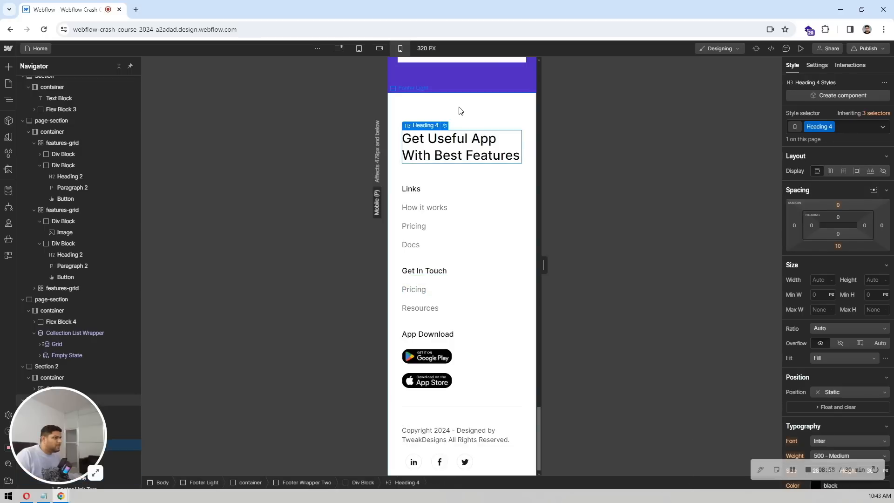
{"action": "left_click", "coordinate": [459, 113]}
{"action": "left_click", "coordinate": [838, 217]}
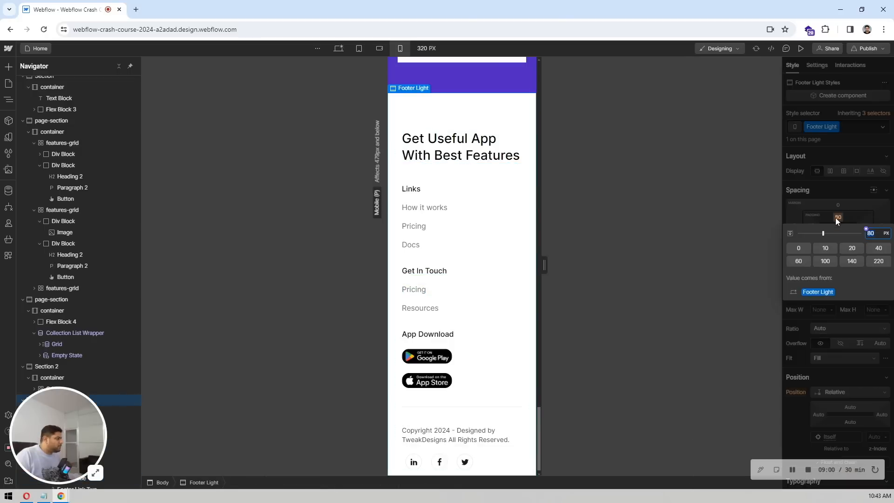
{"action": "left_click", "coordinate": [796, 264]}
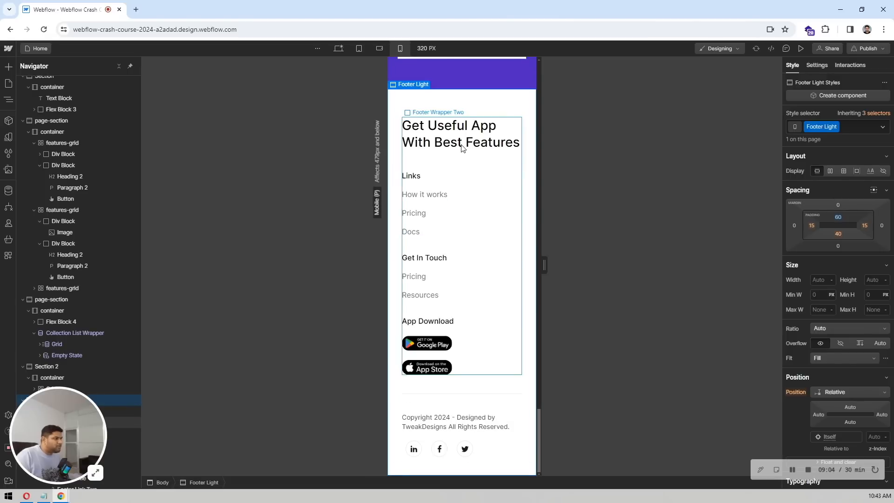
Preview the landing page from hero to blog section at the mobile breakpoints and return to the desktop breakpoint
{"action": "scroll", "coordinate": [455, 250], "scroll_direction": "up", "scroll_amount": 20}
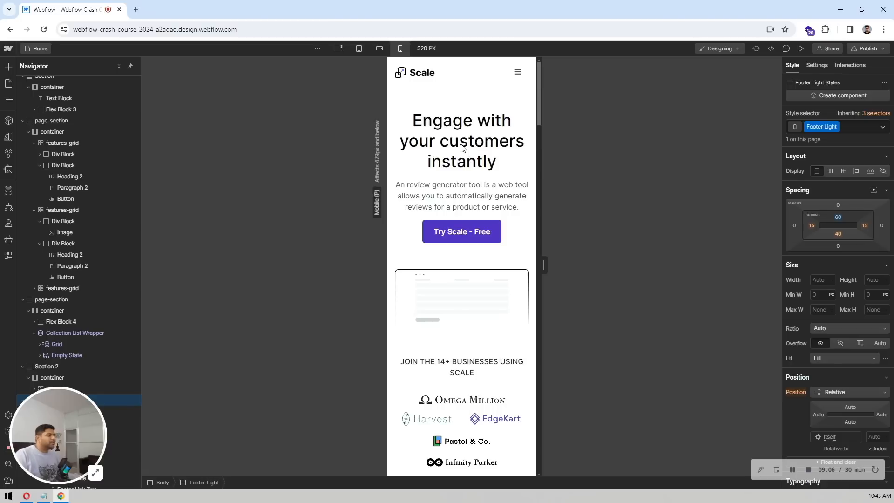
{"action": "left_click", "coordinate": [419, 96]}
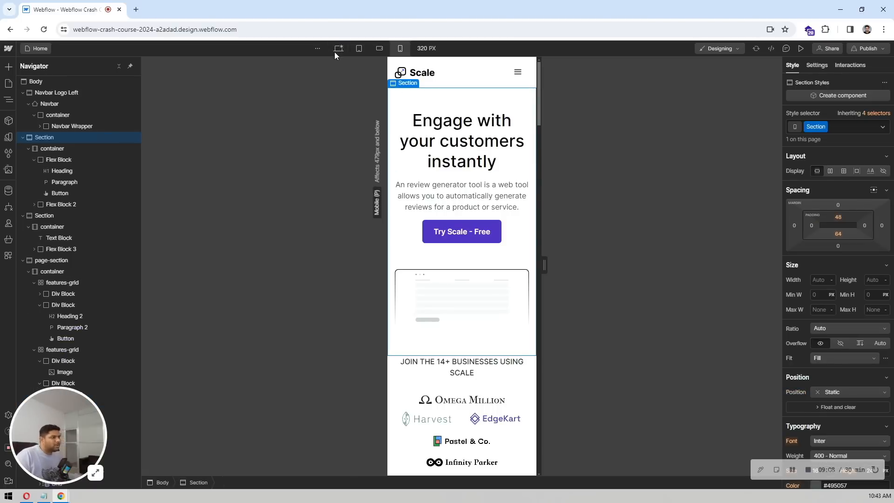
{"action": "left_click", "coordinate": [335, 51]}
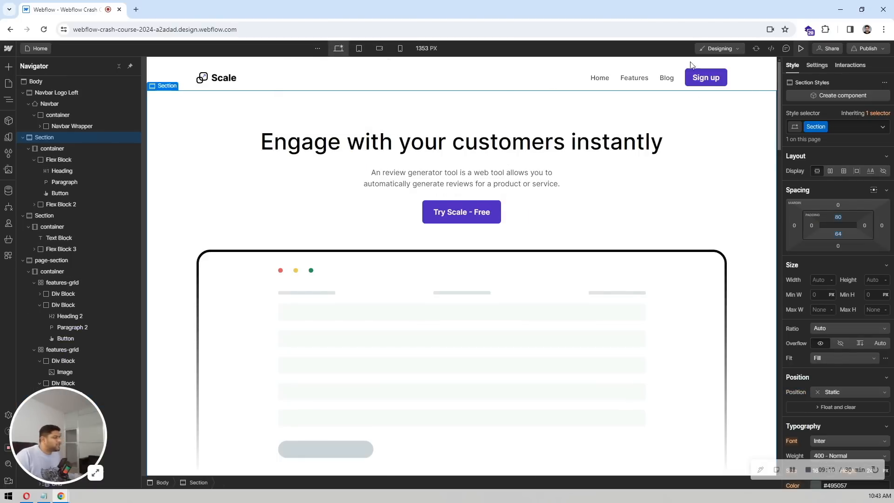
{"action": "left_click", "coordinate": [801, 49]}
{"action": "left_click", "coordinate": [393, 51]}
{"action": "left_click", "coordinate": [414, 49]}
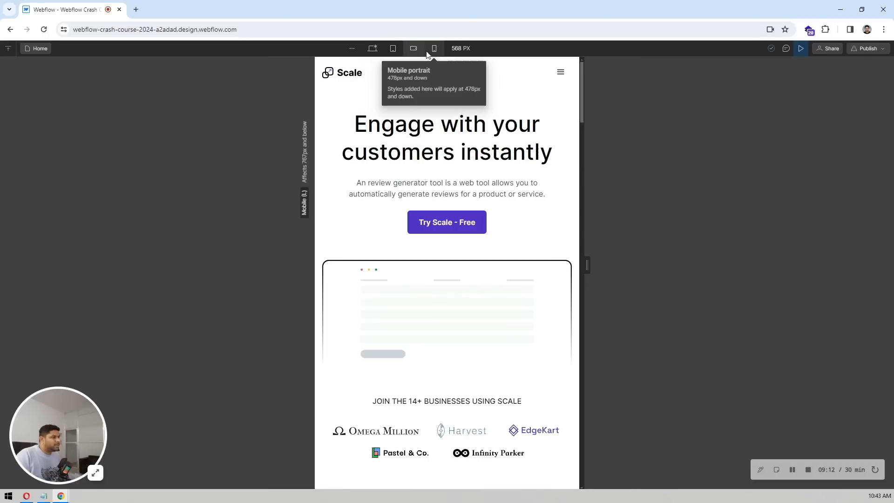
{"action": "left_click", "coordinate": [434, 48]}
{"action": "scroll", "coordinate": [492, 169], "scroll_direction": "down", "scroll_amount": 10}
{"action": "scroll", "coordinate": [493, 167], "scroll_direction": "down", "scroll_amount": 20}
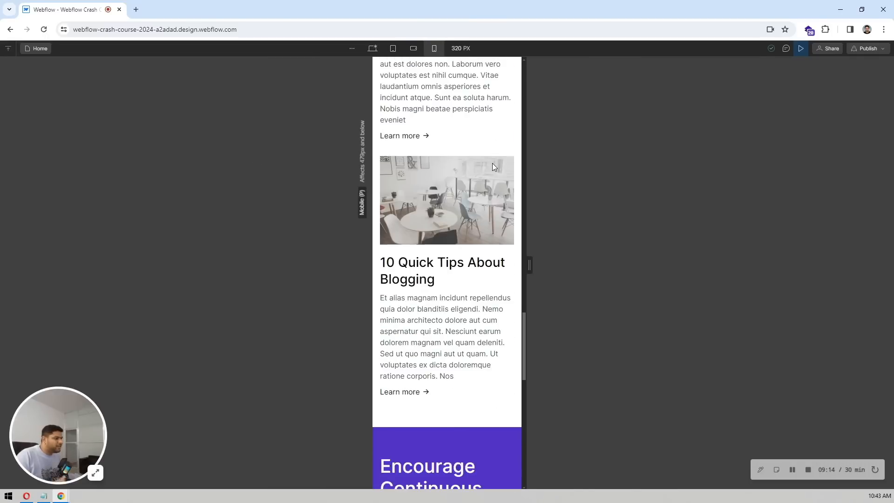
{"action": "scroll", "coordinate": [494, 167], "scroll_direction": "up", "scroll_amount": 20}
{"action": "scroll", "coordinate": [493, 167], "scroll_direction": "up", "scroll_amount": 10}
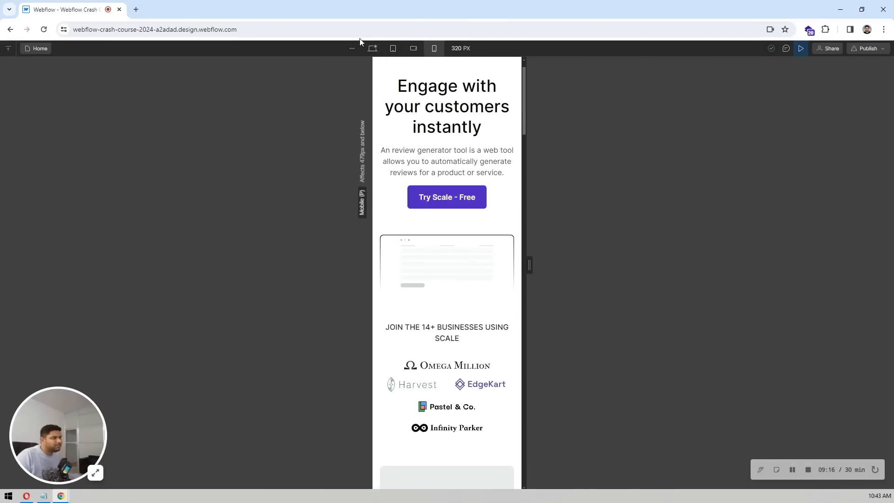
{"action": "left_click", "coordinate": [372, 48]}
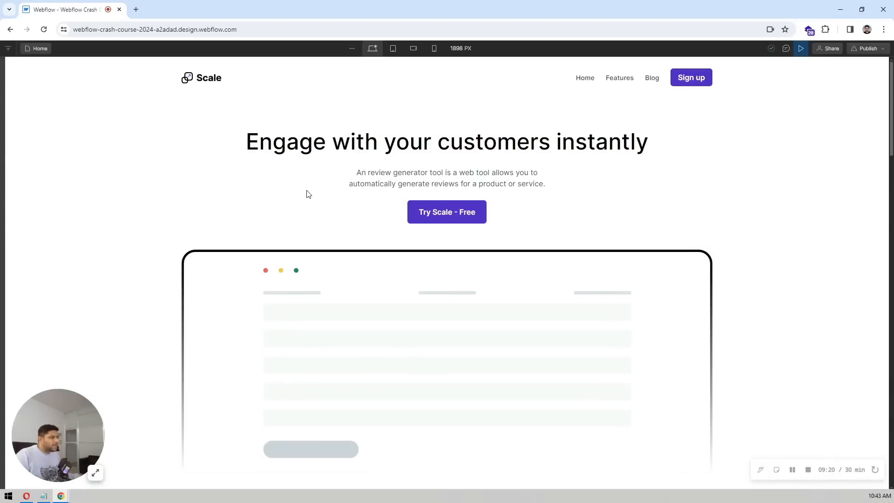
{"action": "key", "text": "ctrl+shift+p"}
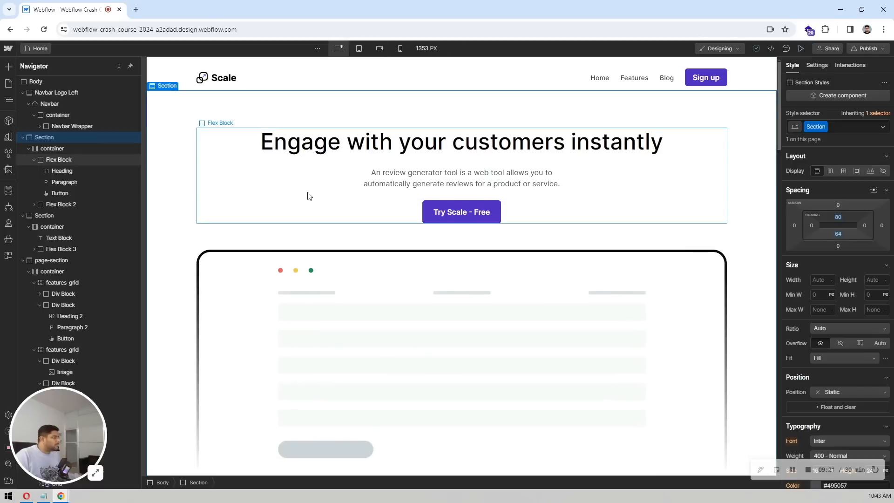
Add a Scroll into view trigger to the hero text Flex Block with a Slide in action from the left and a 100 ms delay
{"action": "left_click", "coordinate": [221, 180]}
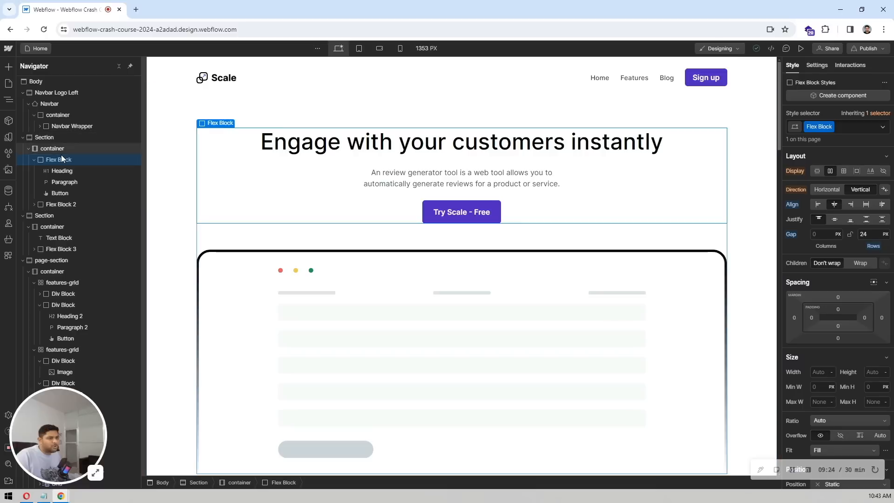
{"action": "left_click", "coordinate": [34, 160]}
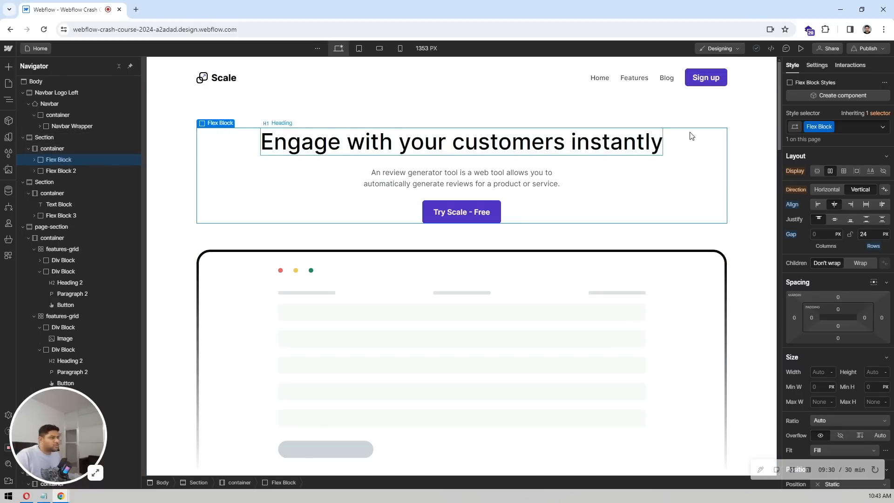
{"action": "left_click", "coordinate": [857, 67]}
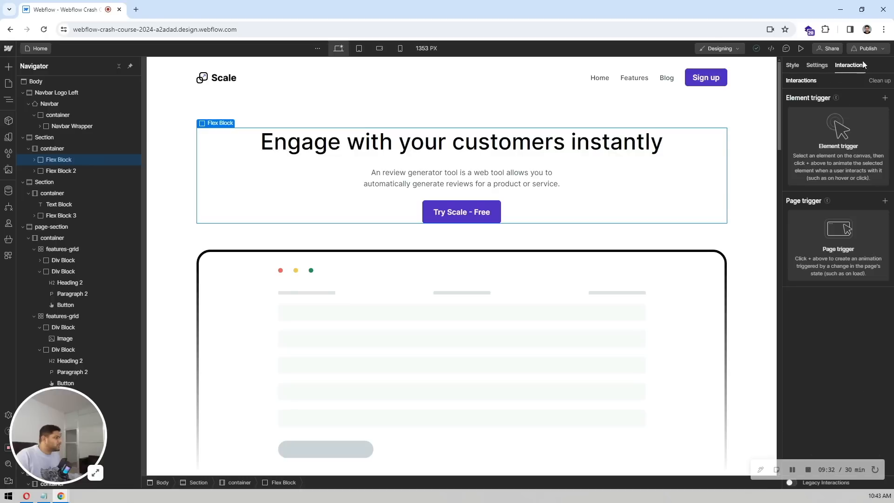
{"action": "left_click", "coordinate": [884, 98]}
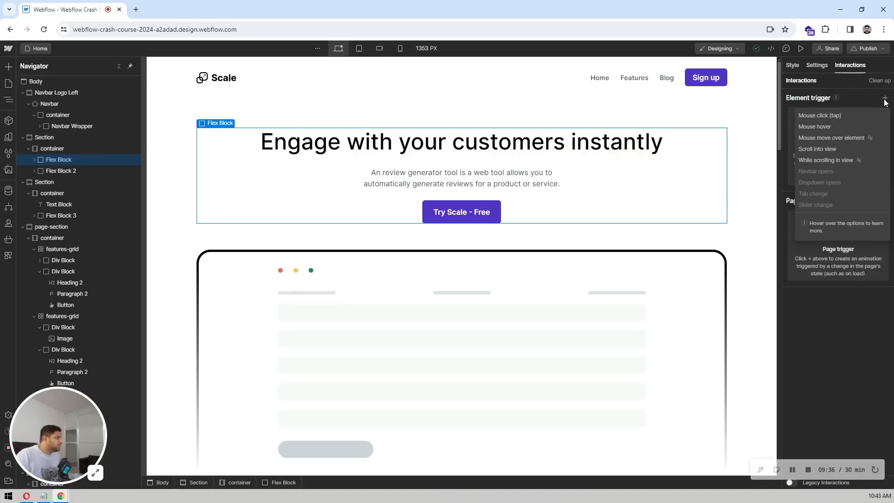
{"action": "left_click", "coordinate": [820, 150]}
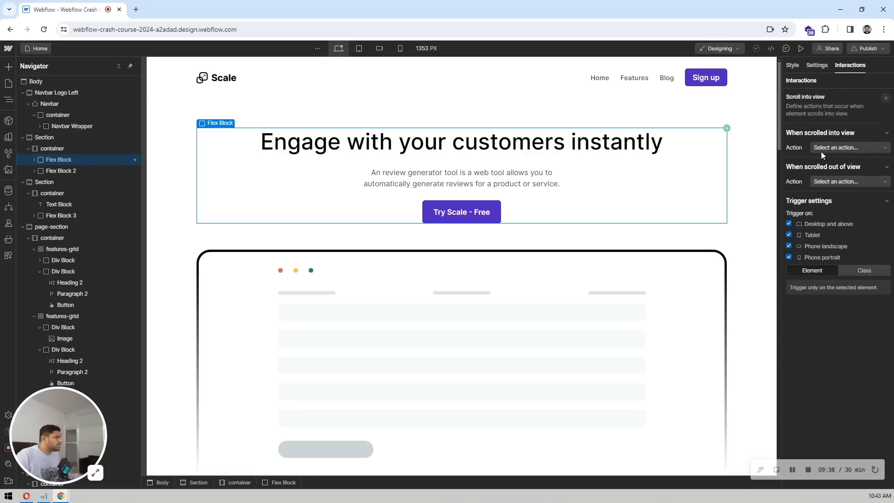
{"action": "left_click", "coordinate": [847, 147]}
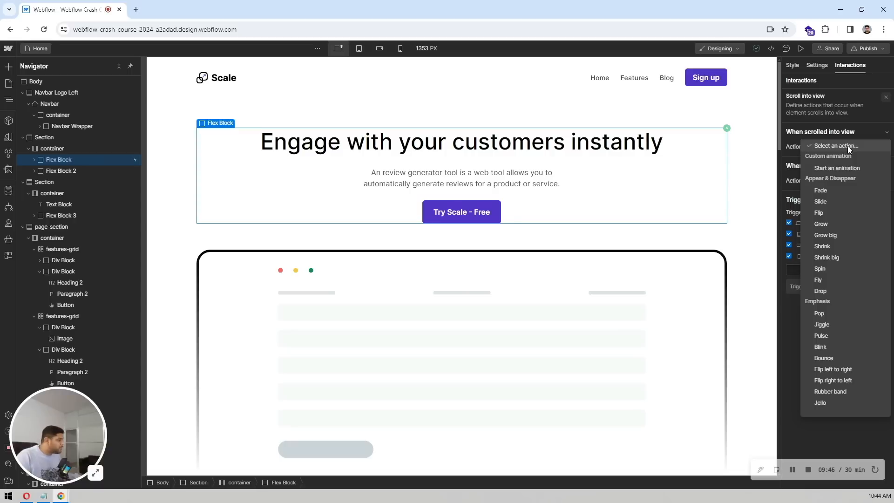
{"action": "left_click", "coordinate": [826, 199]}
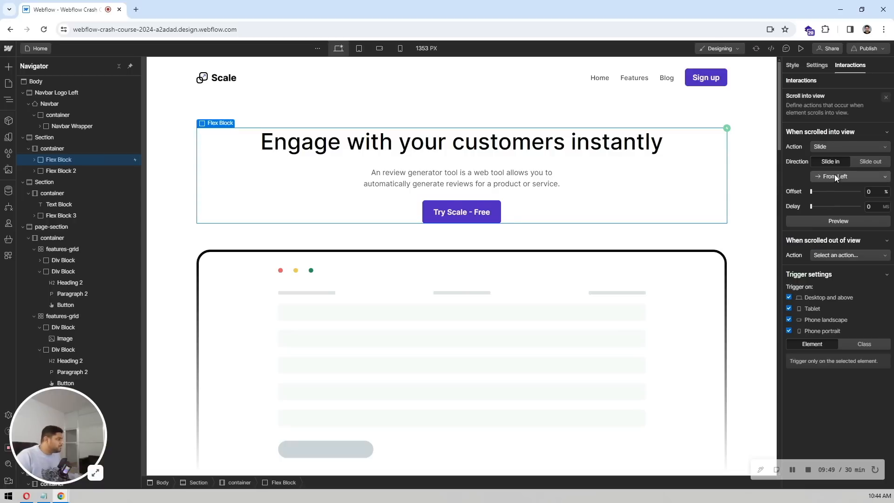
{"action": "left_click", "coordinate": [834, 221]}
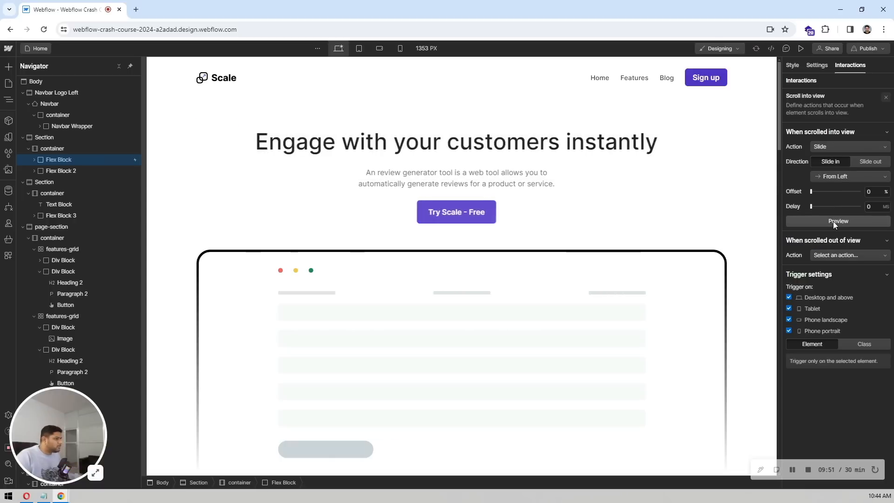
{"action": "left_click", "coordinate": [873, 207]}
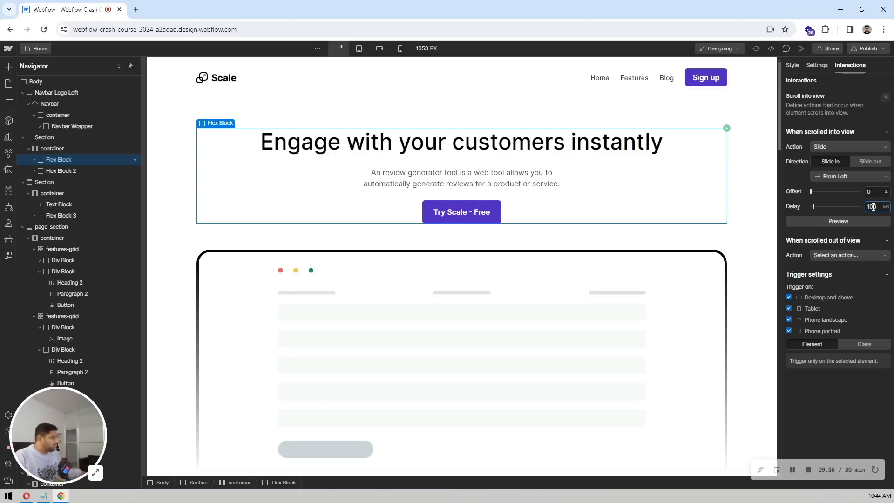
Give Flex Block 2 a Scroll into view trigger with a Slide in action from the right and a 100 ms delay
{"action": "left_click", "coordinate": [70, 169]}
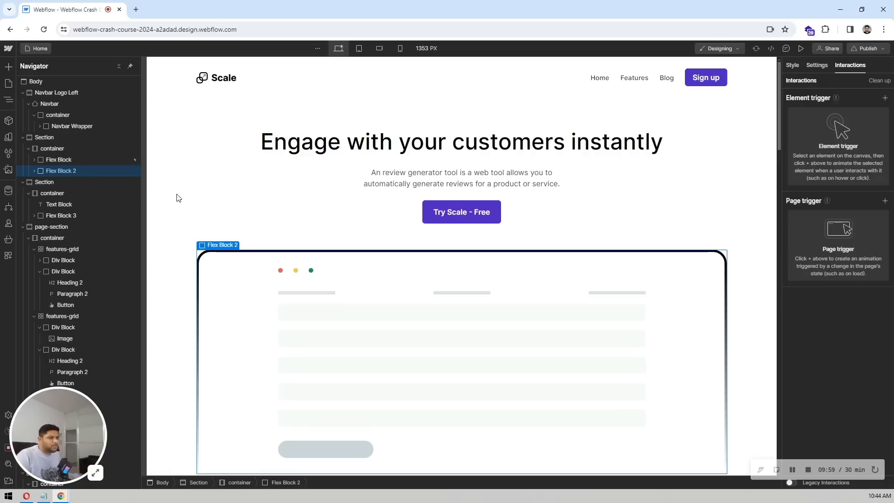
{"action": "left_click", "coordinate": [884, 98]}
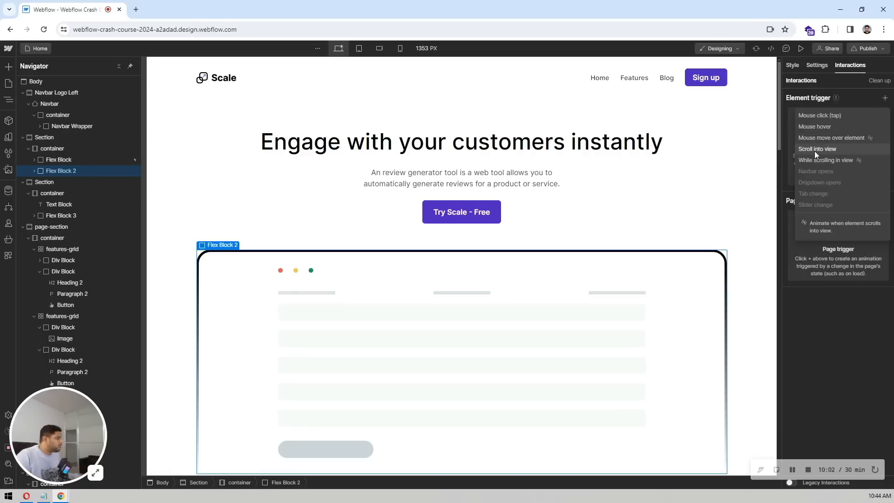
{"action": "left_click", "coordinate": [814, 152]}
{"action": "left_click", "coordinate": [821, 144]}
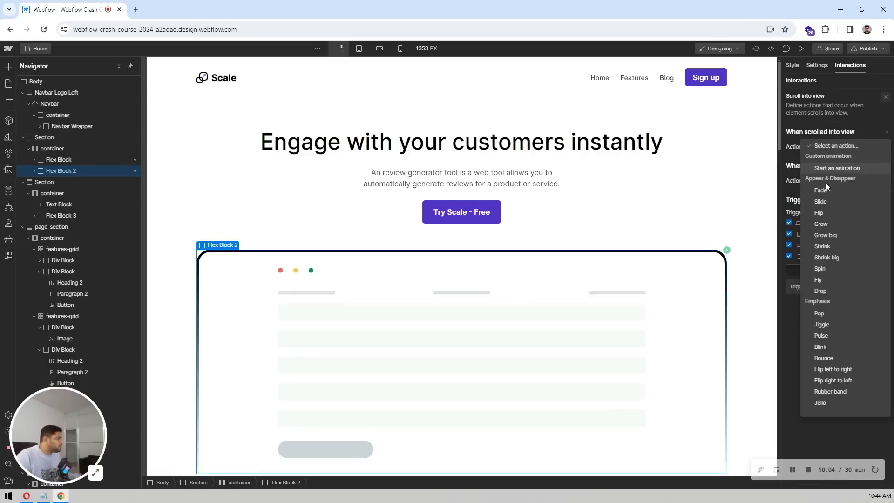
{"action": "left_click", "coordinate": [823, 200]}
{"action": "left_click", "coordinate": [834, 177]}
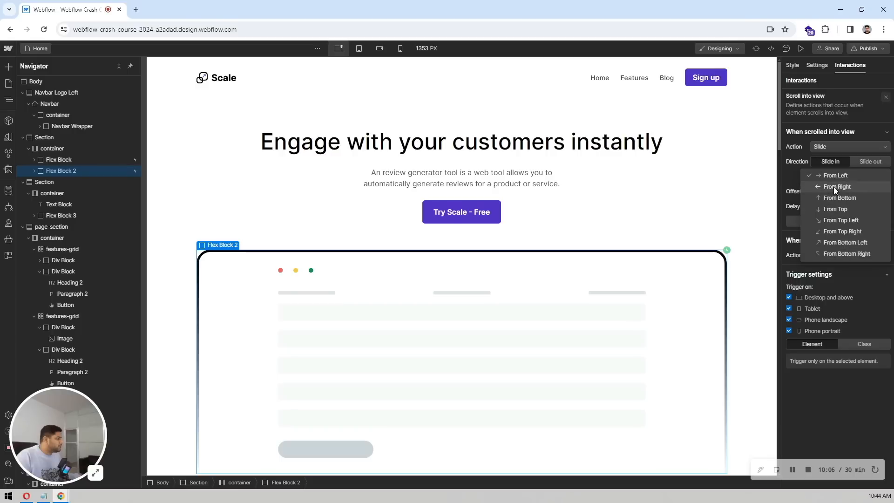
{"action": "left_click", "coordinate": [834, 186]}
{"action": "left_click", "coordinate": [875, 208]}
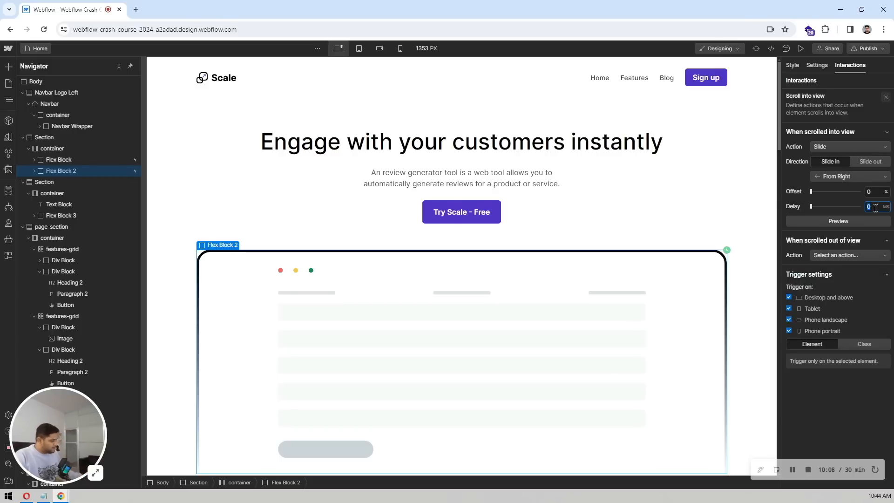
Preview the hero section's slide-in animations several times at the desktop breakpoint
{"action": "left_click", "coordinate": [801, 49]}
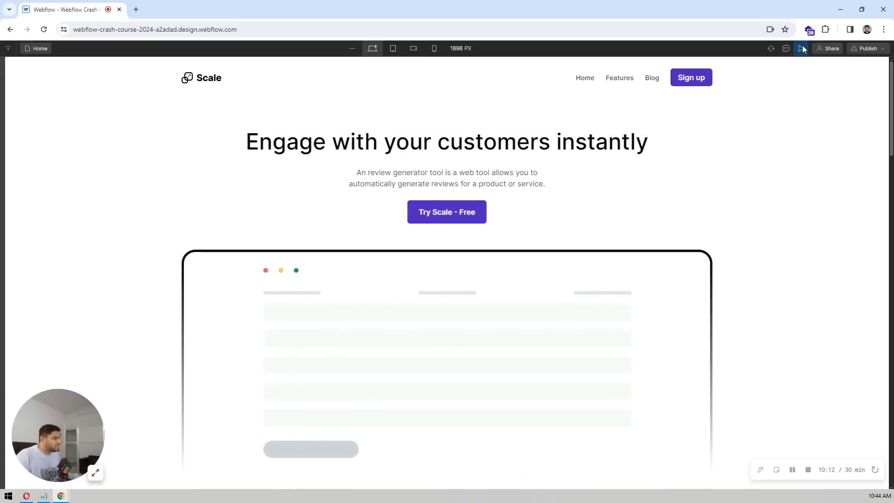
{"action": "left_click", "coordinate": [801, 49]}
{"action": "left_click", "coordinate": [800, 48]}
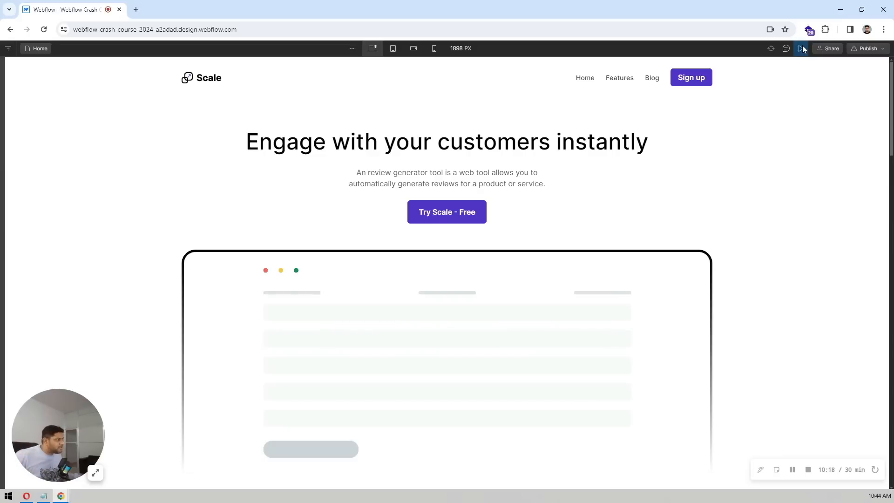
{"action": "left_click", "coordinate": [801, 49]}
{"action": "left_click", "coordinate": [801, 48]}
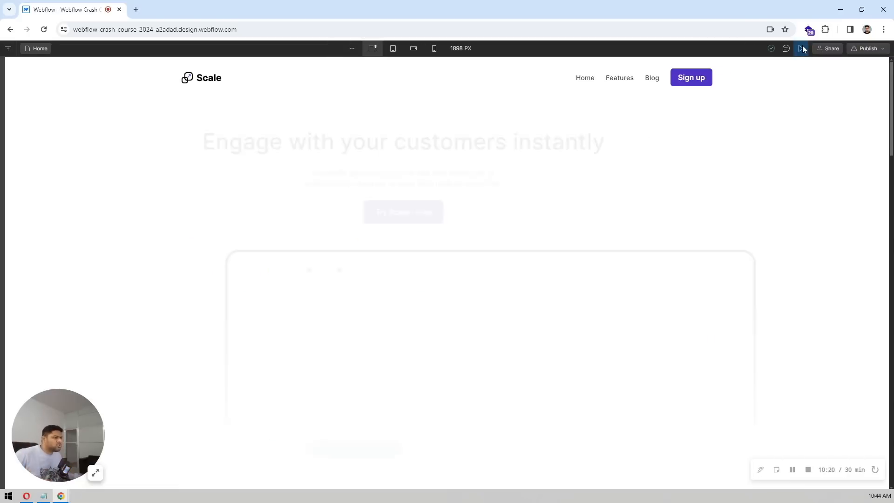
{"action": "left_click", "coordinate": [801, 48]}
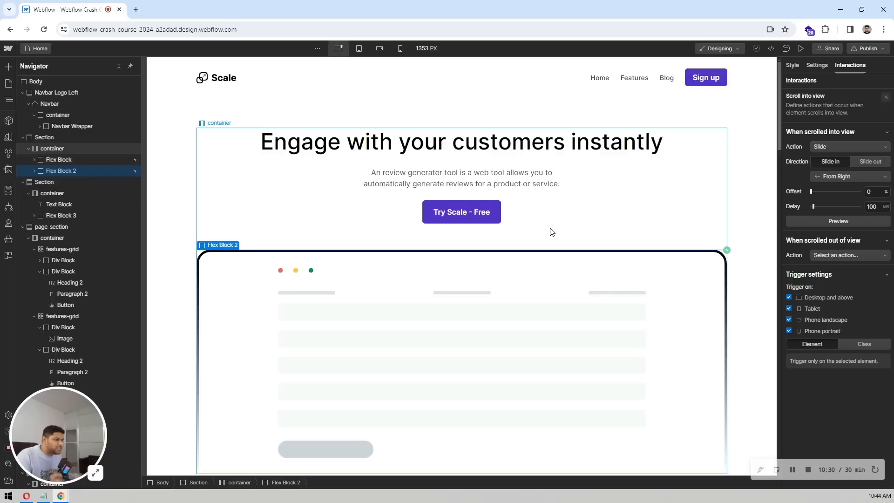
Add a Scroll into view trigger with a Grow in action to the business logos container and preview the animation
{"action": "scroll", "coordinate": [551, 232], "scroll_direction": "down", "scroll_amount": 4}
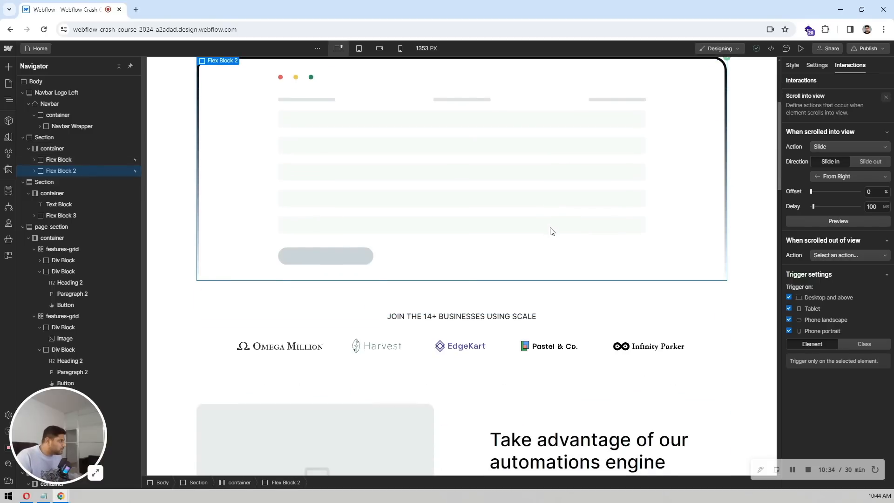
{"action": "scroll", "coordinate": [551, 231], "scroll_direction": "down", "scroll_amount": 2}
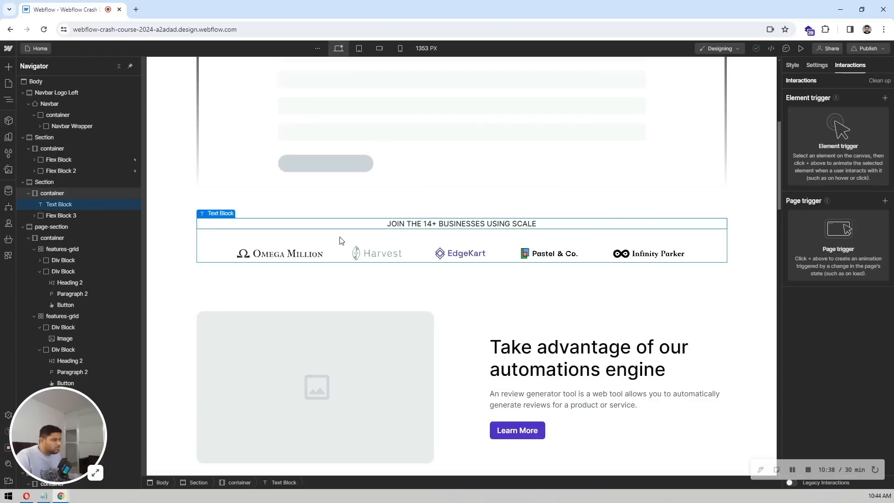
{"action": "left_click", "coordinate": [382, 239]}
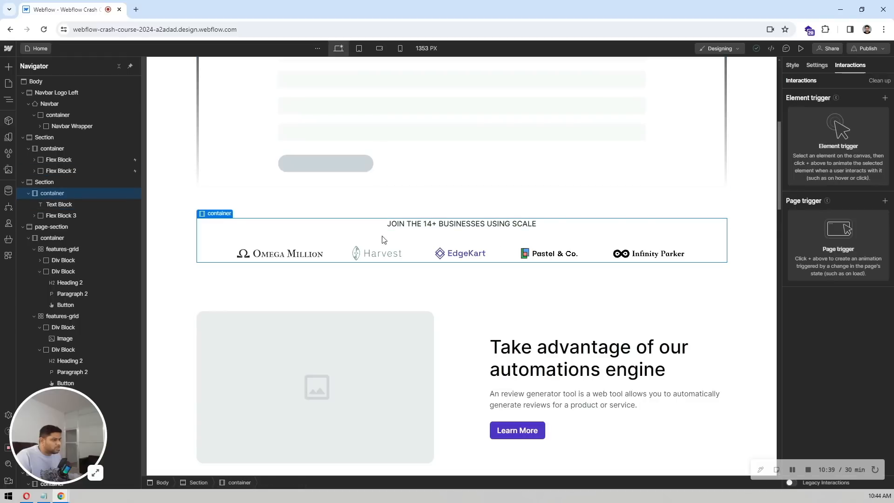
{"action": "left_click", "coordinate": [885, 98]}
{"action": "left_click", "coordinate": [813, 150]}
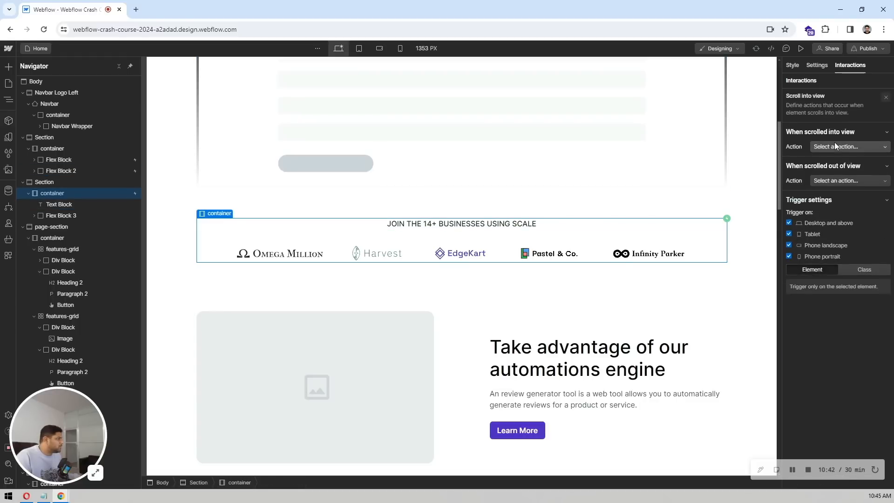
{"action": "left_click", "coordinate": [834, 144]}
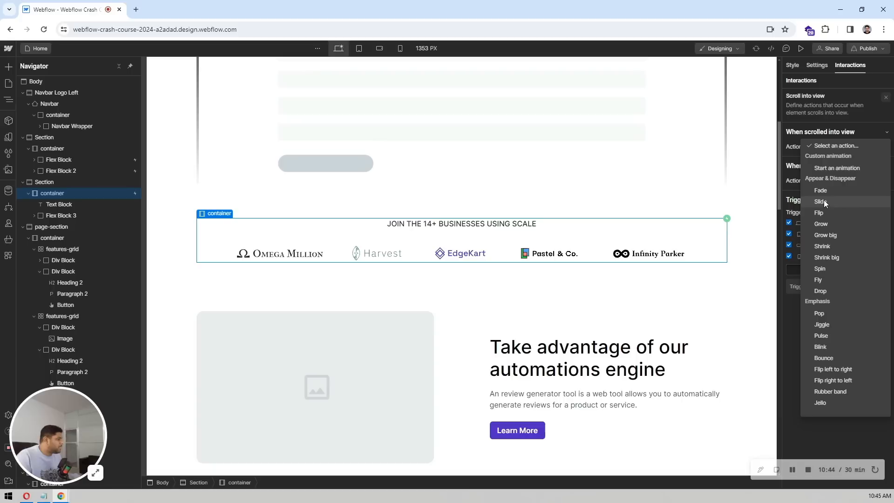
{"action": "left_click", "coordinate": [818, 224]}
{"action": "left_click", "coordinate": [840, 205]}
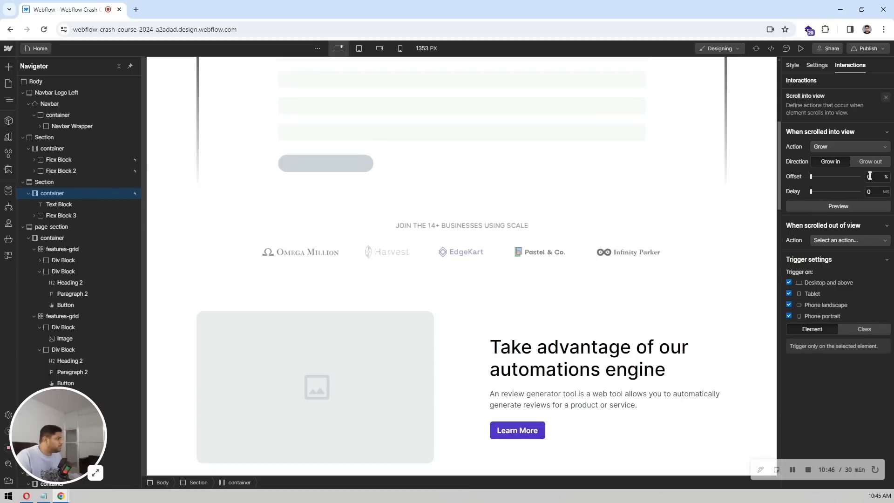
Set the logos container's Grow animation to a 15% offset and a 10 ms delay
{"action": "left_click", "coordinate": [870, 176]}
{"action": "type", "text": "15"}
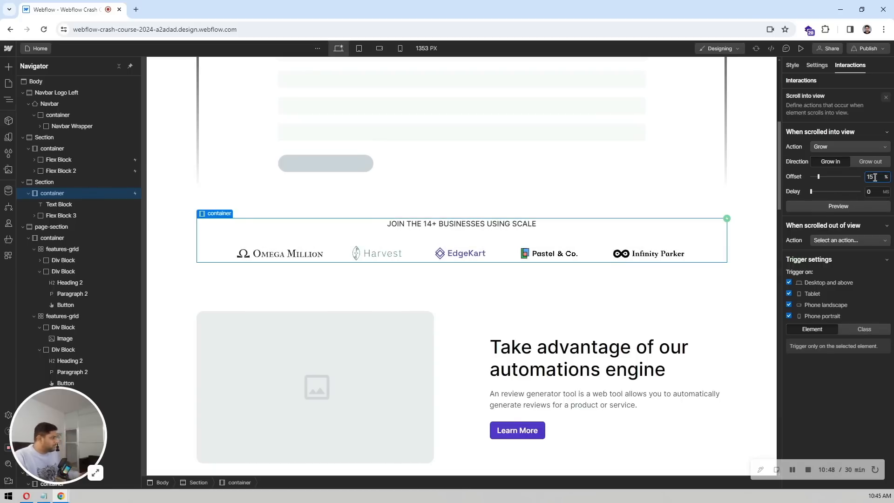
{"action": "left_click", "coordinate": [872, 191]}
{"action": "type", "text": "10"}
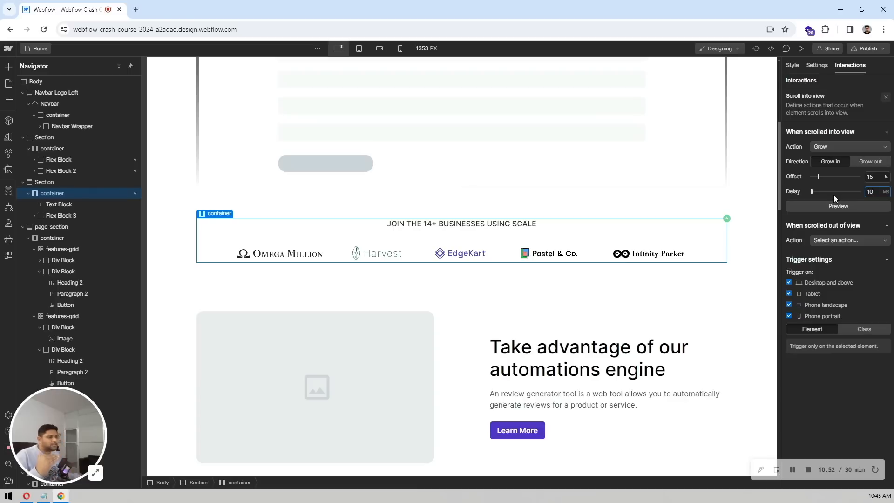
{"action": "scroll", "coordinate": [641, 191], "scroll_direction": "up", "scroll_amount": 6}
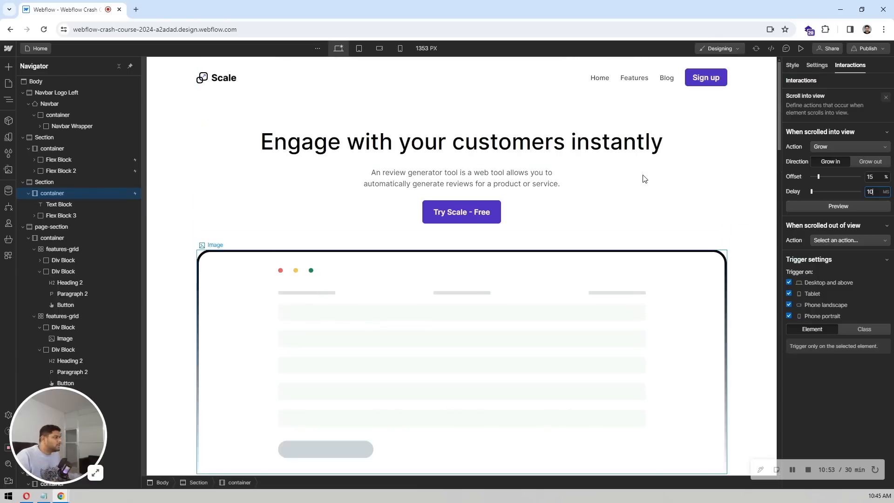
Preview the page to check the business logos container's Grow animation on scroll
{"action": "left_click", "coordinate": [802, 48]}
{"action": "scroll", "coordinate": [729, 138], "scroll_direction": "down", "scroll_amount": 6}
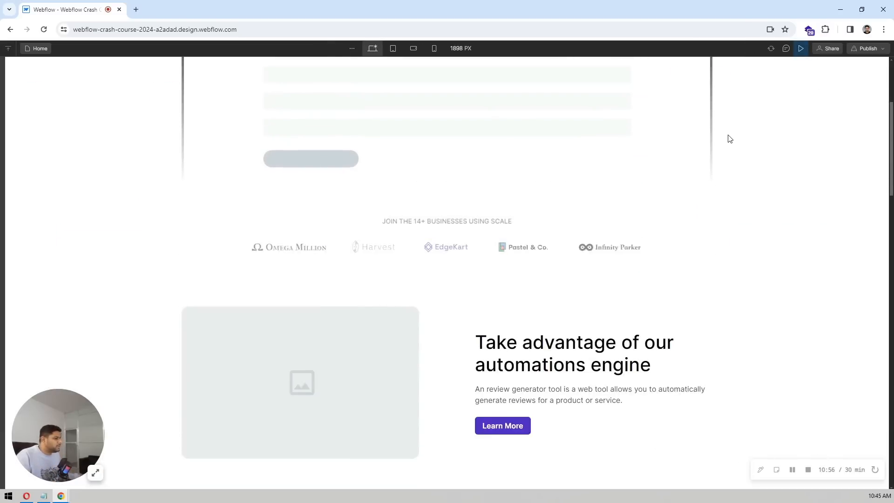
{"action": "left_click", "coordinate": [803, 48]}
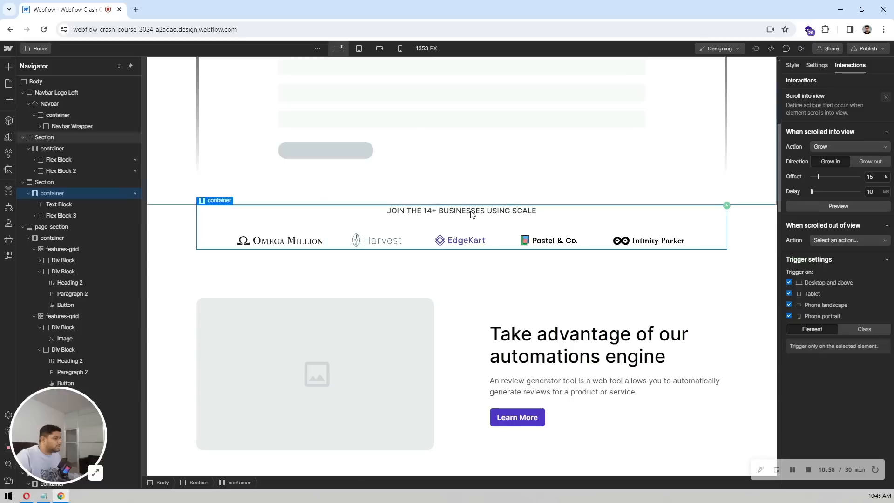
Give the first features-grid below the logos a Scroll into view trigger with a Slide in action from the left
{"action": "scroll", "coordinate": [457, 208], "scroll_direction": "down", "scroll_amount": 4}
{"action": "left_click", "coordinate": [462, 224]}
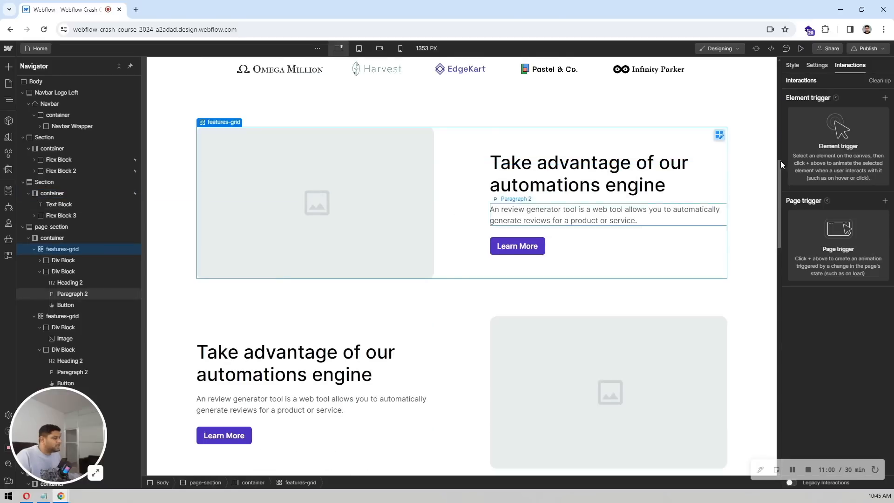
{"action": "left_click", "coordinate": [885, 97]}
{"action": "left_click", "coordinate": [806, 150]}
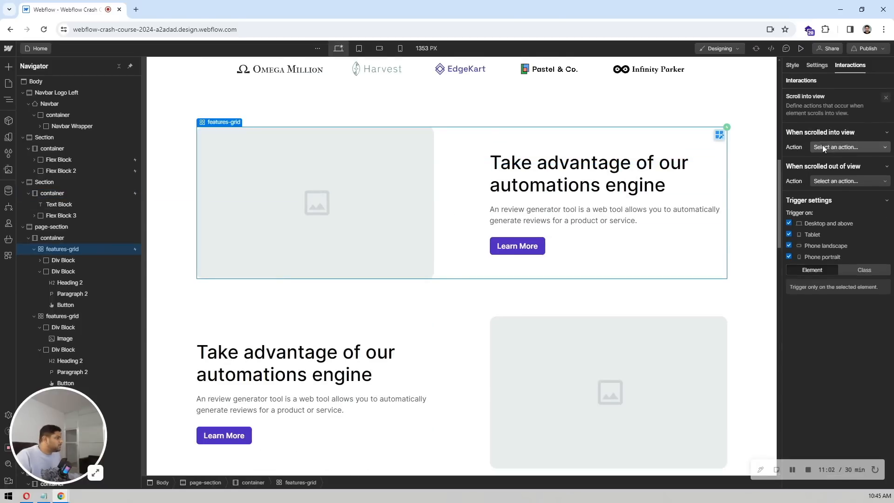
{"action": "left_click", "coordinate": [824, 147]}
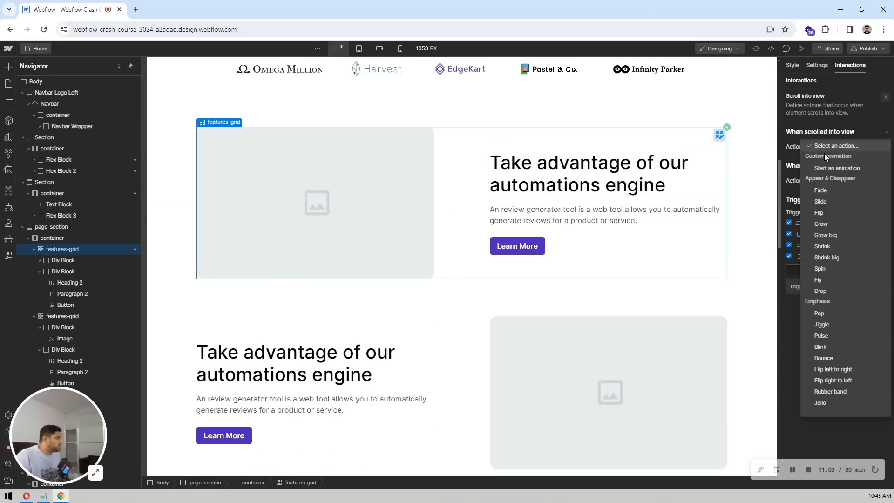
{"action": "left_click", "coordinate": [822, 204]}
{"action": "left_click", "coordinate": [828, 218]}
Set the first features-grid's Slide animation to a 10% offset and a 100 ms delay
{"action": "left_click", "coordinate": [877, 194]}
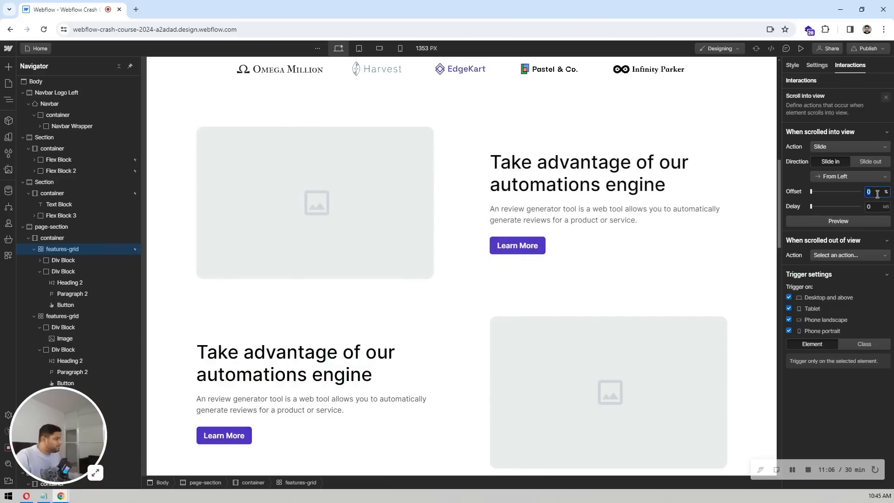
{"action": "type", "text": "1"}
{"action": "left_click", "coordinate": [877, 206]}
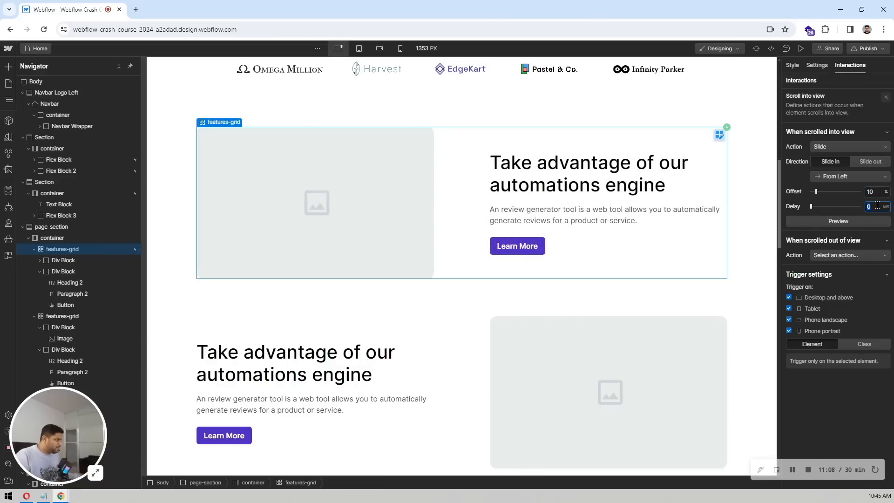
{"action": "type", "text": "100"}
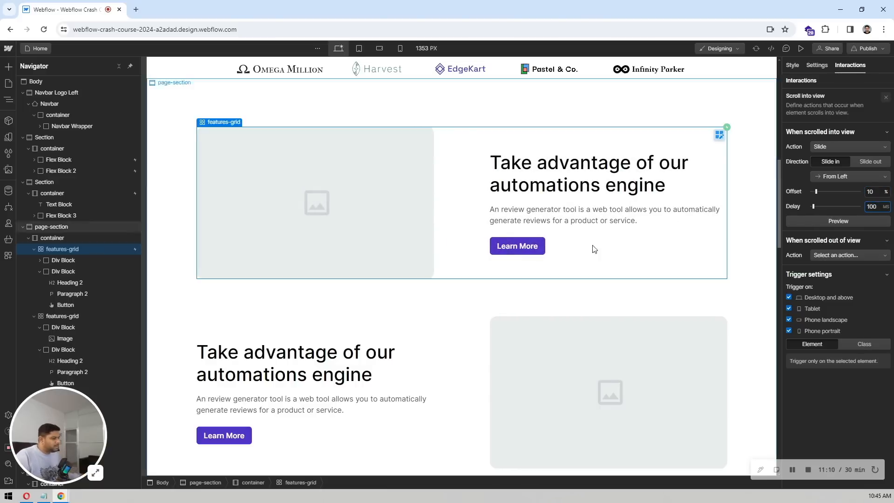
Give the second features-grid a Scroll into view trigger with a Slide in action from the right
{"action": "left_click", "coordinate": [491, 337]}
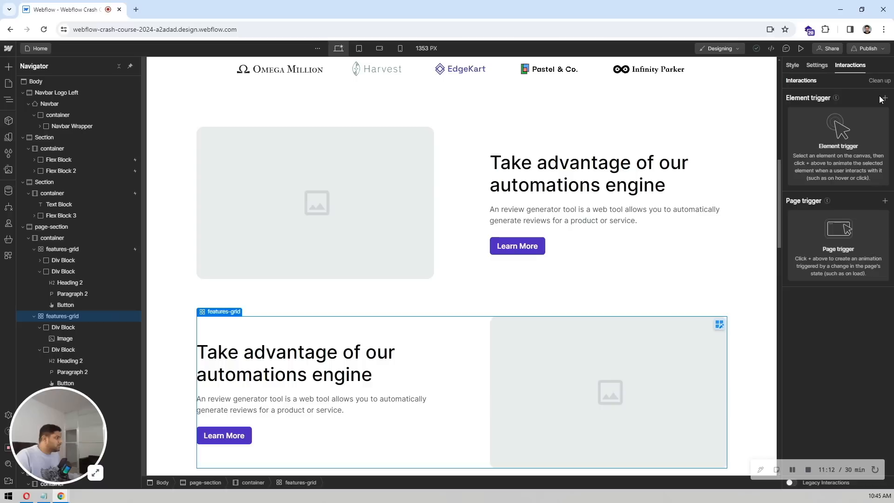
{"action": "left_click", "coordinate": [883, 98]}
{"action": "left_click", "coordinate": [813, 148]}
{"action": "left_click", "coordinate": [827, 145]}
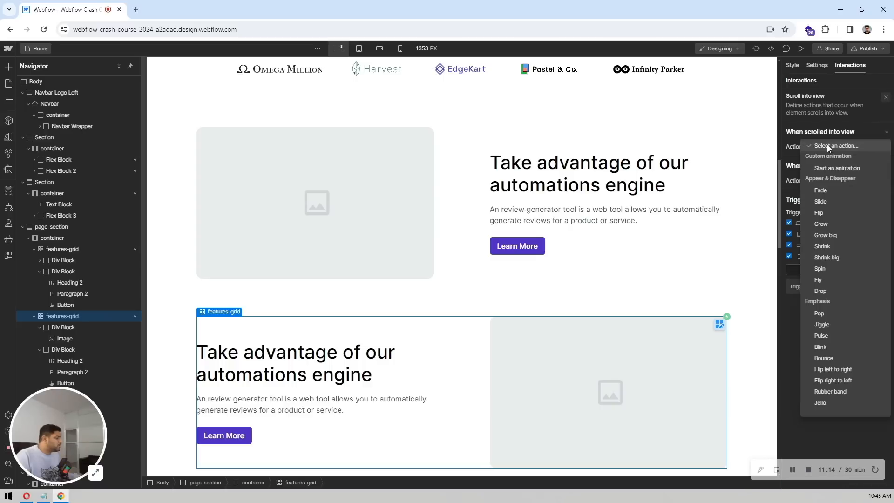
{"action": "left_click", "coordinate": [820, 201]}
{"action": "left_click", "coordinate": [829, 175]}
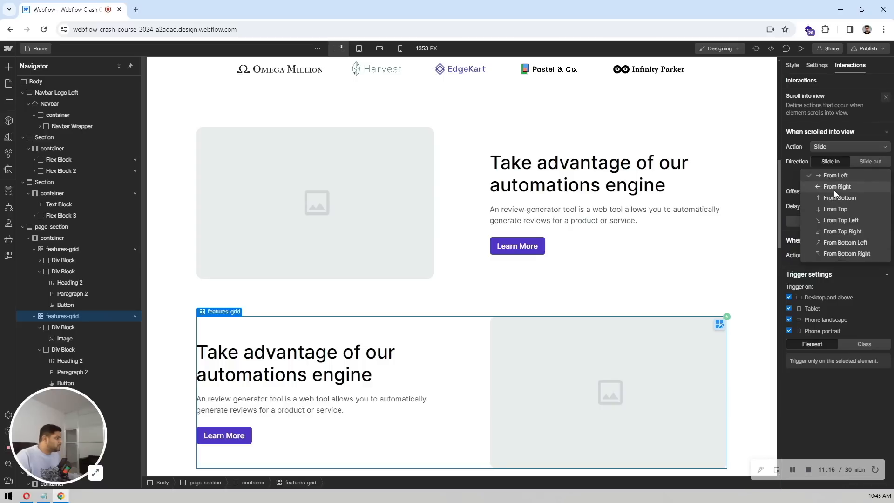
{"action": "left_click", "coordinate": [841, 187]}
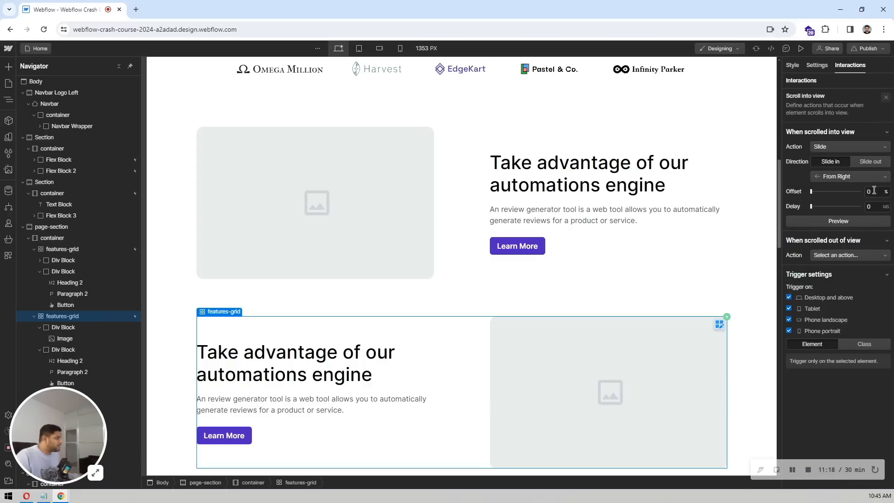
Set the second features-grid's Slide animation to a 10% offset and a 100 ms delay
{"action": "left_click", "coordinate": [874, 190]}
{"action": "type", "text": "10"}
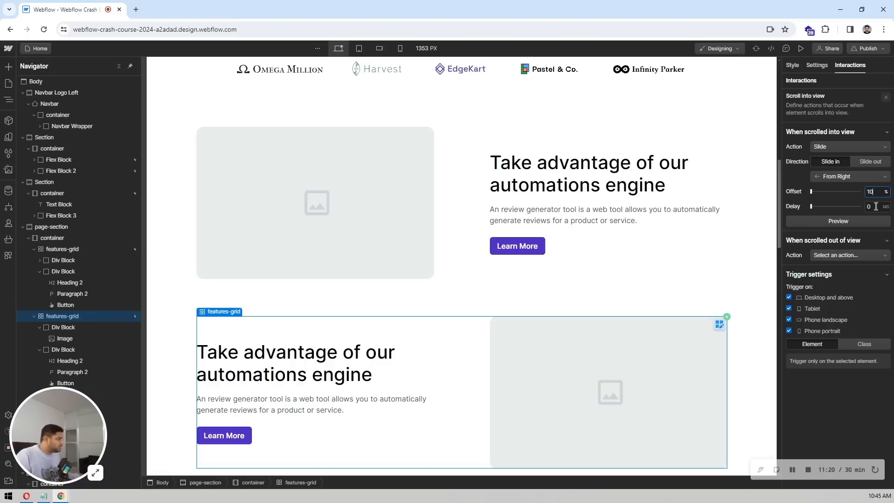
{"action": "left_click", "coordinate": [875, 206]}
{"action": "type", "text": "100"}
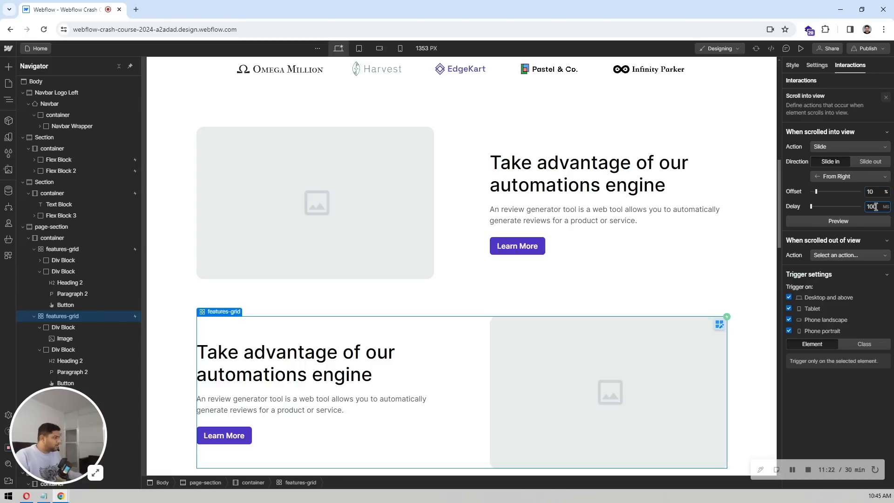
Give the third features-grid, above Latest News, a Scroll into view trigger with a Slide in action from the left
{"action": "scroll", "coordinate": [486, 186], "scroll_direction": "down", "scroll_amount": 5}
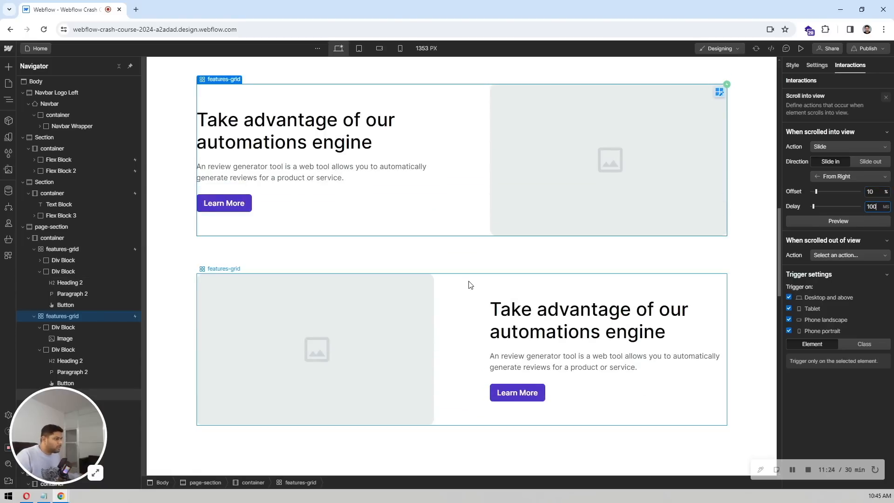
{"action": "left_click", "coordinate": [575, 288]}
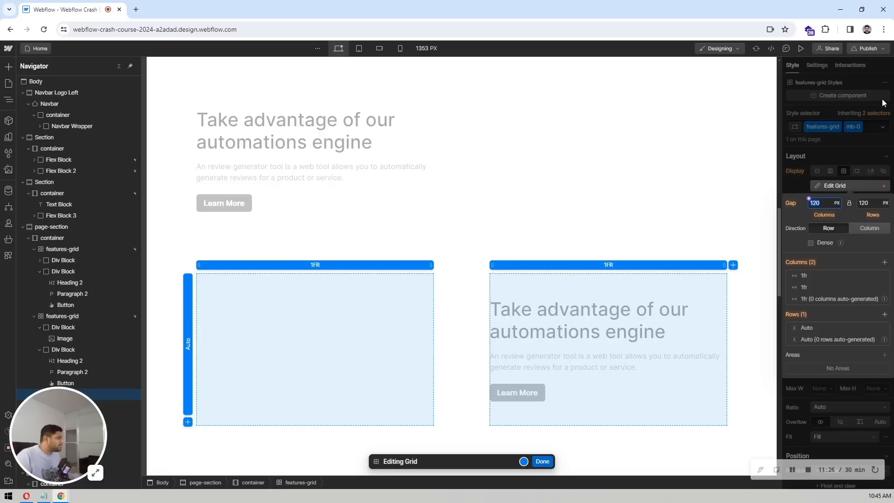
{"action": "left_click", "coordinate": [589, 198]}
{"action": "scroll", "coordinate": [506, 180], "scroll_direction": "down", "scroll_amount": 2}
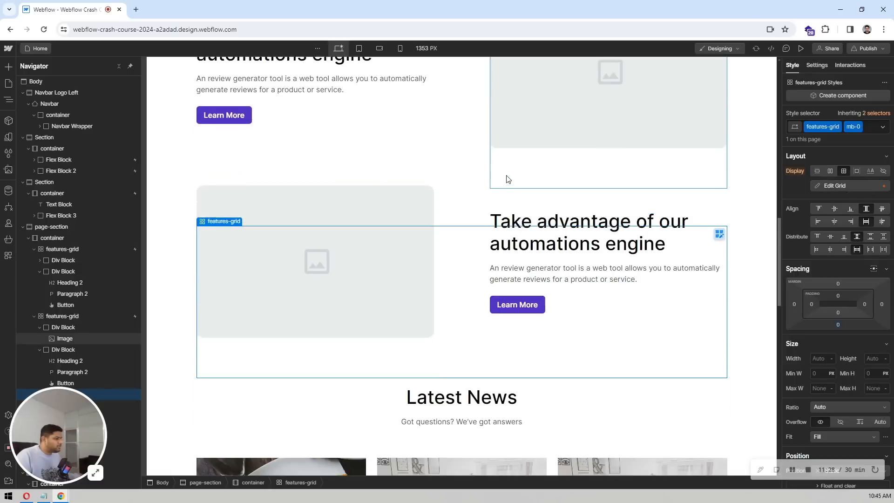
{"action": "left_click", "coordinate": [851, 67]}
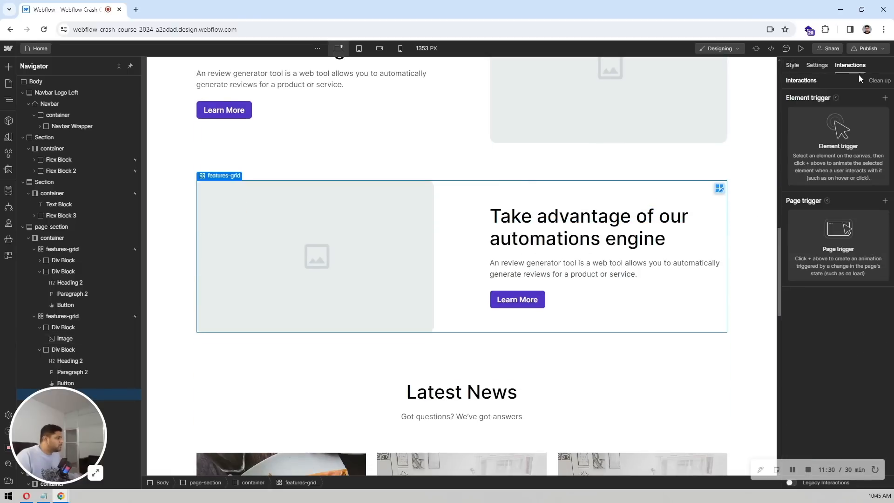
{"action": "left_click", "coordinate": [885, 98]}
{"action": "left_click", "coordinate": [820, 147]}
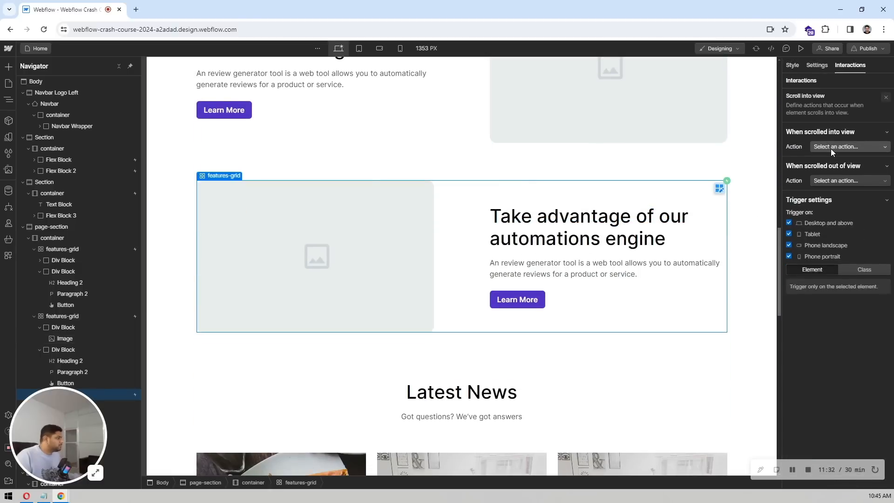
{"action": "left_click", "coordinate": [831, 147]}
{"action": "left_click", "coordinate": [820, 201]}
{"action": "left_click", "coordinate": [827, 175]}
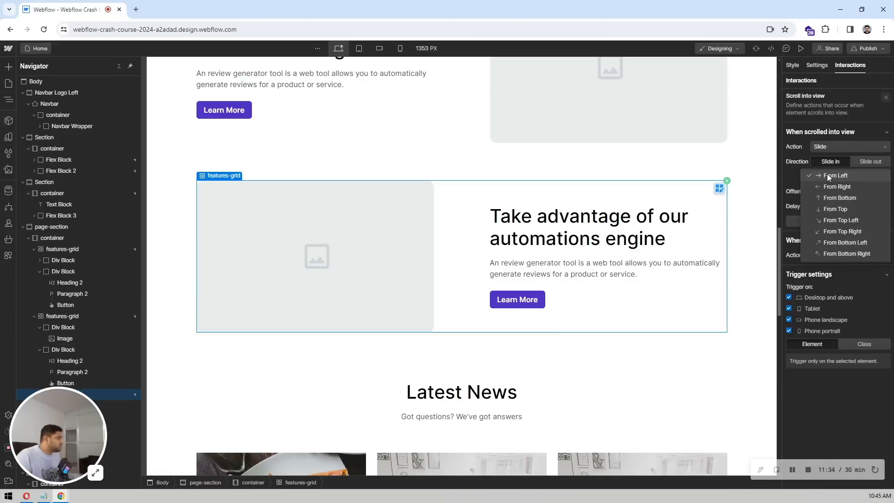
{"action": "left_click", "coordinate": [833, 181]}
Set the third features-grid's Slide animation to a 10% offset and a 100 ms delay
{"action": "left_click", "coordinate": [870, 192]}
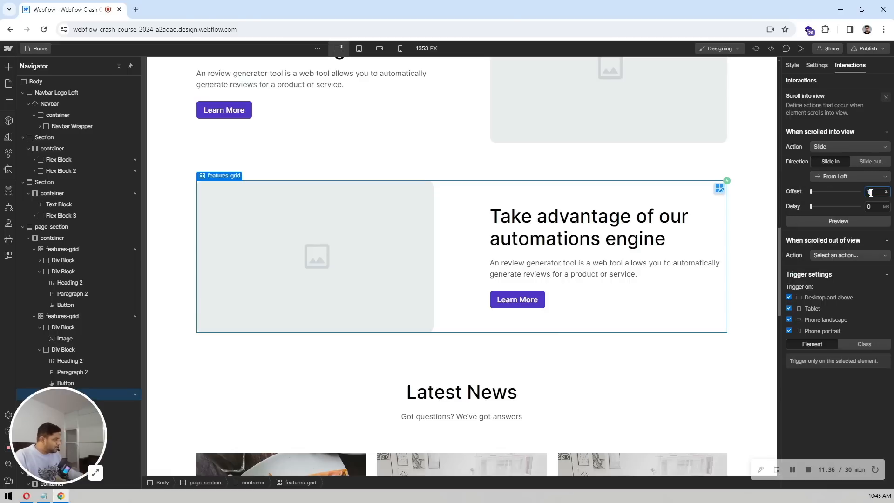
{"action": "type", "text": "10"}
{"action": "left_click", "coordinate": [870, 206]}
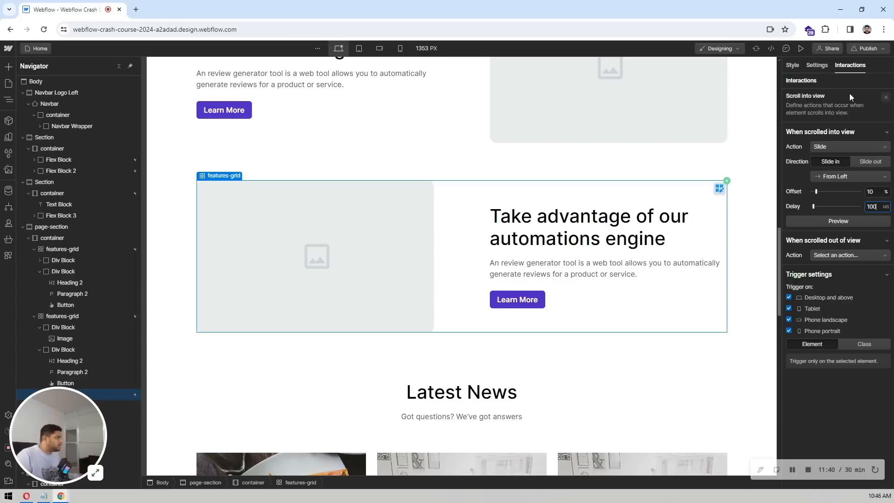
Preview the page from the hero down to Latest News to check the feature rows' slide-in animations
{"action": "scroll", "coordinate": [647, 225], "scroll_direction": "up", "scroll_amount": 12}
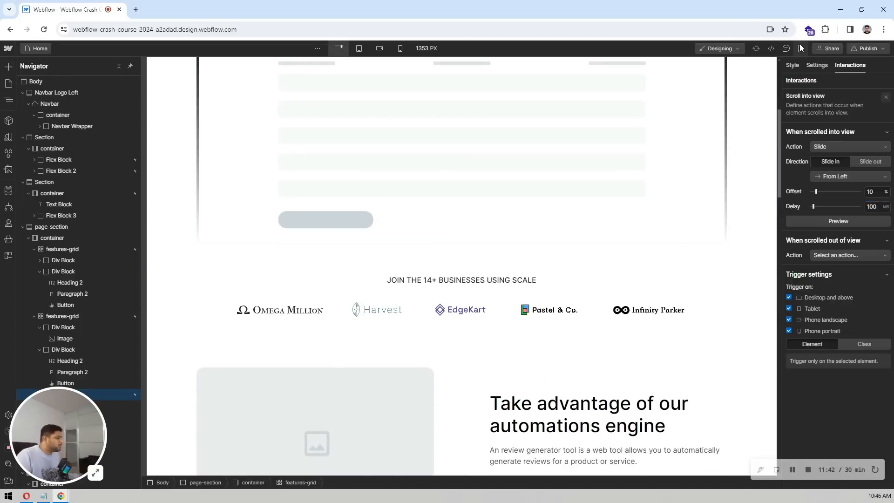
{"action": "left_click", "coordinate": [801, 48]}
{"action": "scroll", "coordinate": [725, 138], "scroll_direction": "down", "scroll_amount": 5}
{"action": "scroll", "coordinate": [726, 138], "scroll_direction": "down", "scroll_amount": 10}
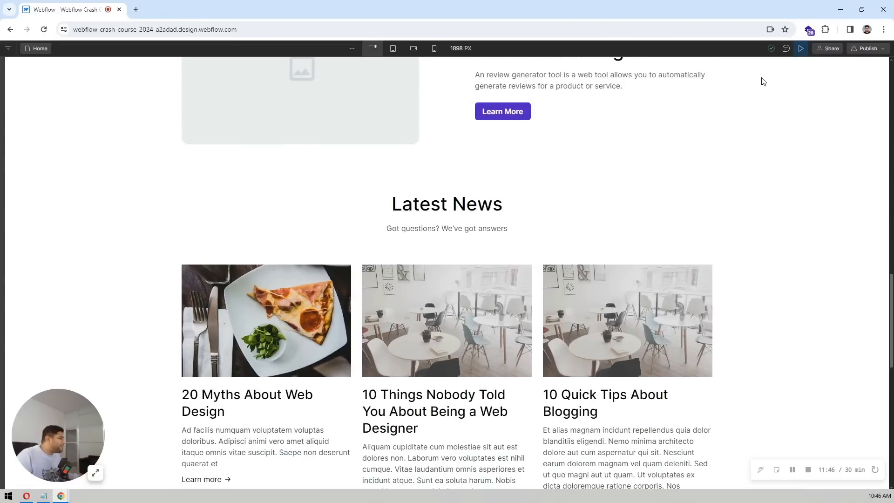
{"action": "left_click", "coordinate": [800, 49]}
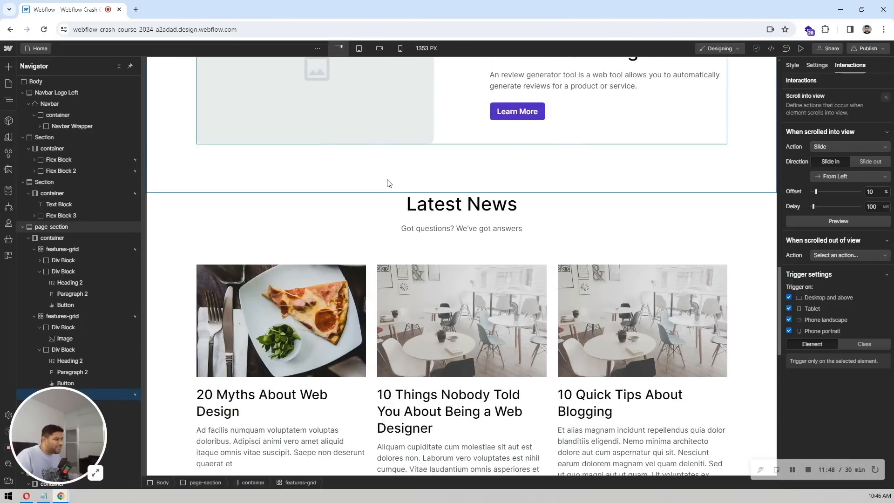
Add a Scroll into view trigger to Flex Block 4, which holds the Latest News heading
{"action": "scroll", "coordinate": [389, 183], "scroll_direction": "down", "scroll_amount": 1}
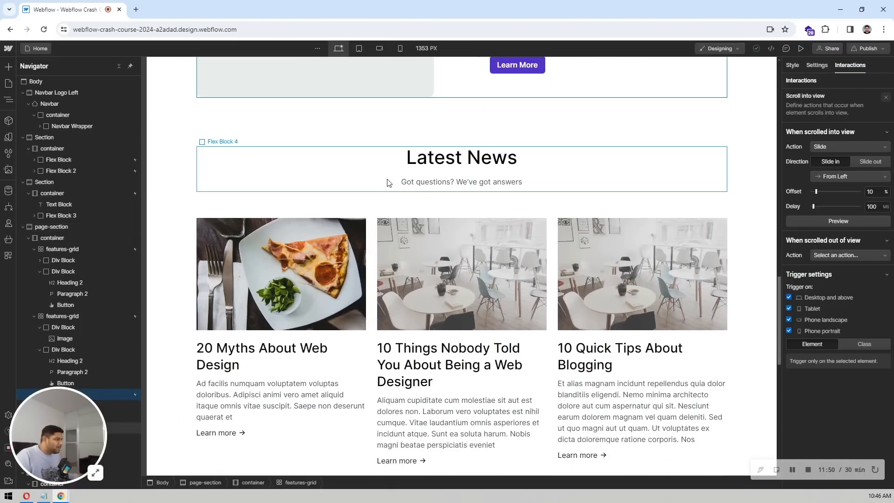
{"action": "left_click", "coordinate": [281, 170]}
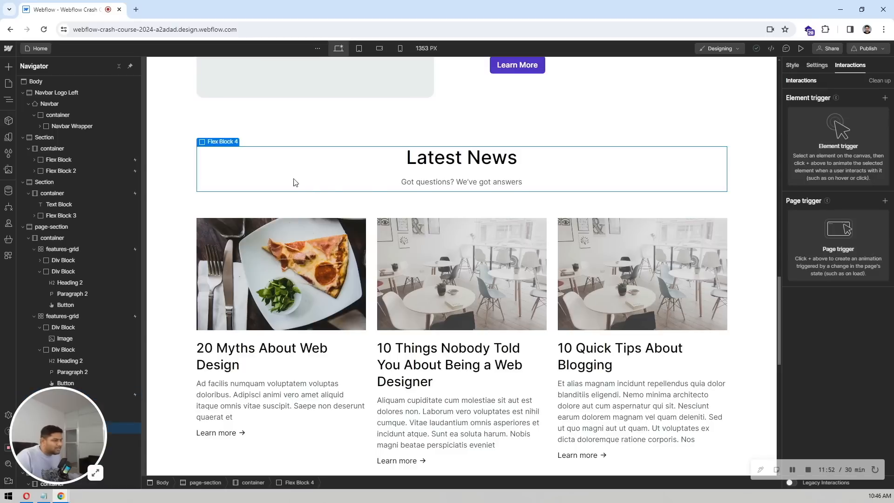
{"action": "left_click", "coordinate": [885, 98]}
{"action": "left_click", "coordinate": [831, 147]}
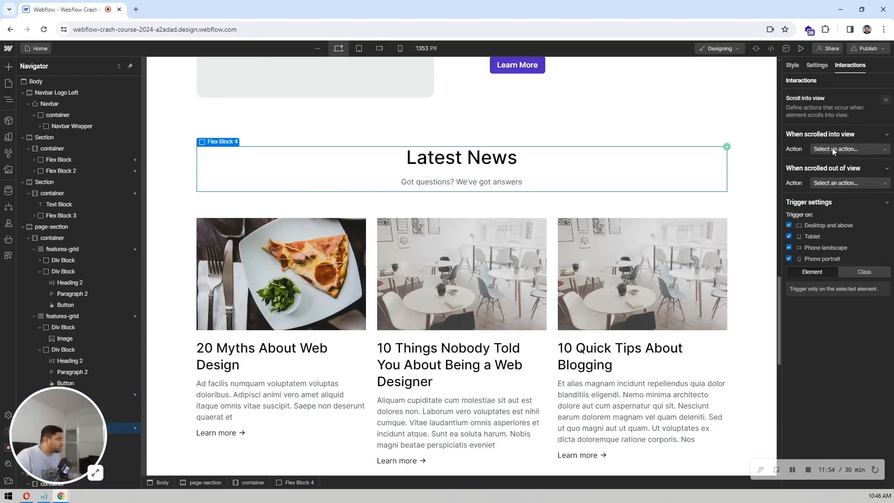
Try a Slide in action from the bottom on the Latest News heading block
{"action": "left_click", "coordinate": [828, 148]}
{"action": "left_click", "coordinate": [825, 201]}
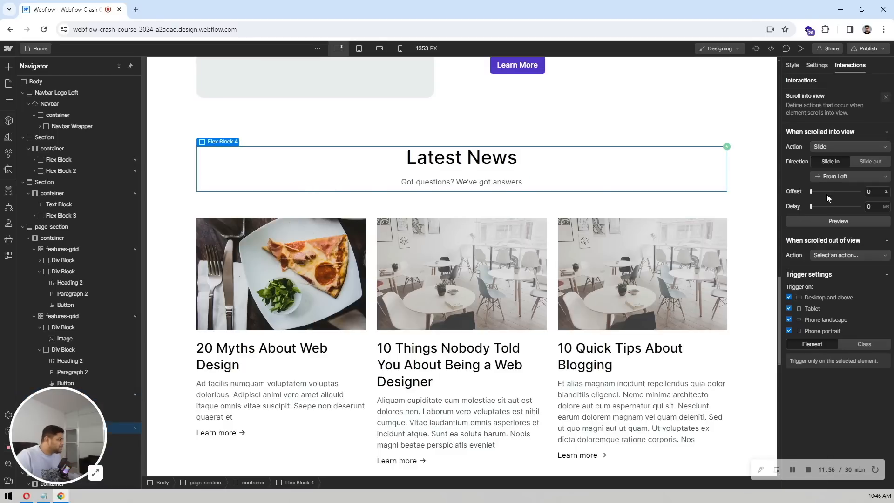
{"action": "left_click", "coordinate": [830, 177]}
{"action": "left_click", "coordinate": [835, 198]}
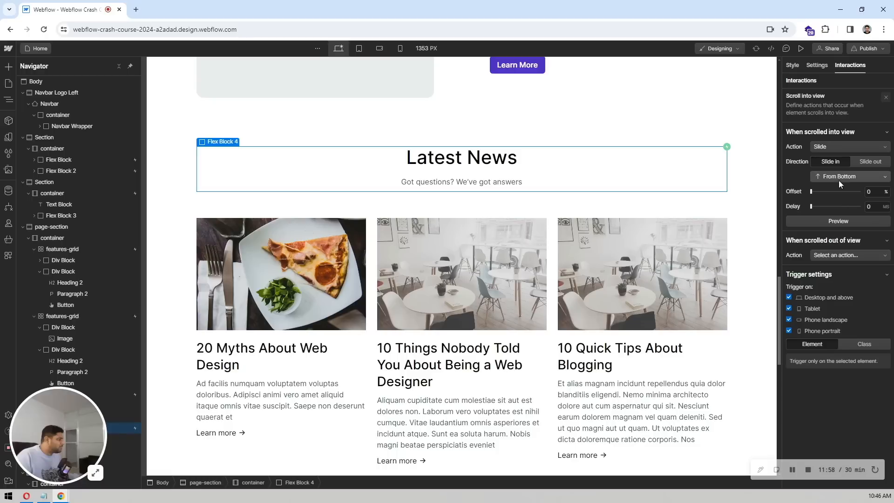
{"action": "left_click", "coordinate": [839, 176]}
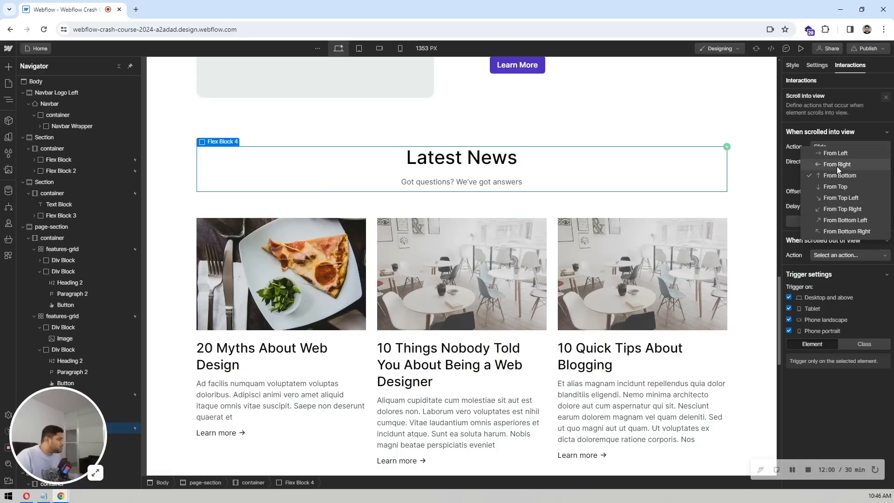
{"action": "left_click", "coordinate": [836, 139]}
Use a Fade in action with a 10% offset and a 100 ms delay on the Latest News heading block and preview it
{"action": "left_click", "coordinate": [833, 147]}
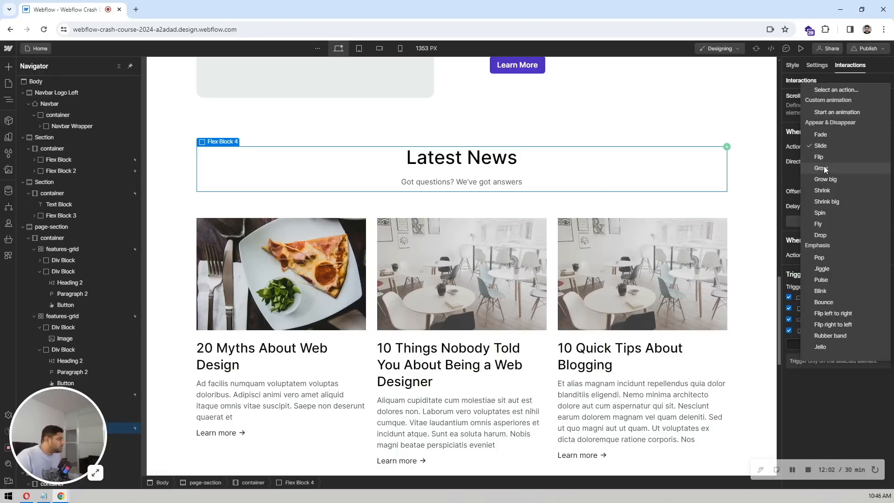
{"action": "left_click", "coordinate": [831, 135]}
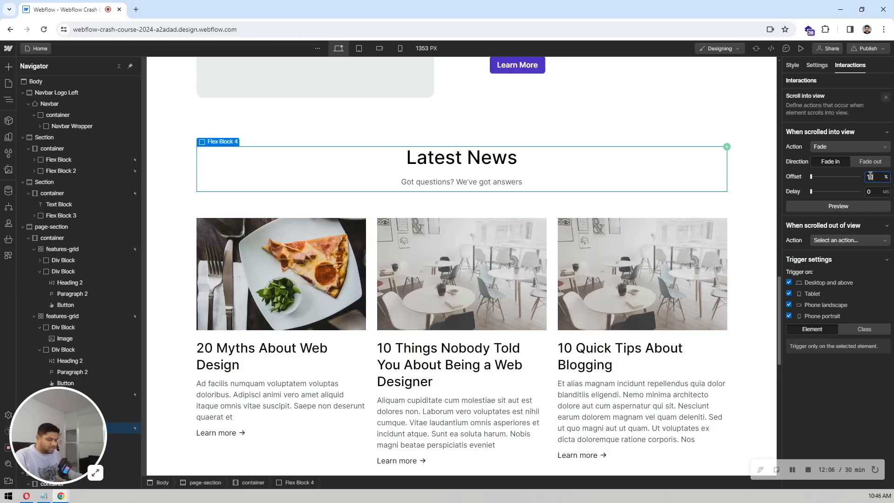
{"action": "type", "text": "10"}
{"action": "type", "text": "100"}
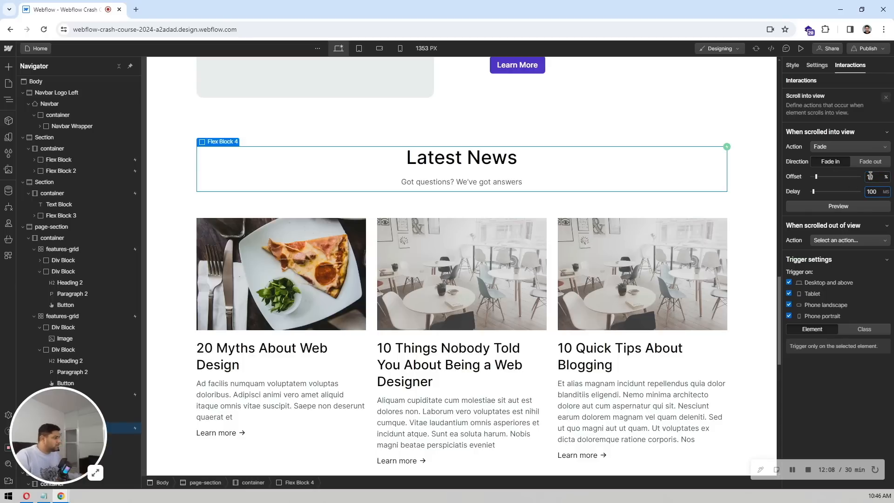
{"action": "left_click", "coordinate": [833, 206]}
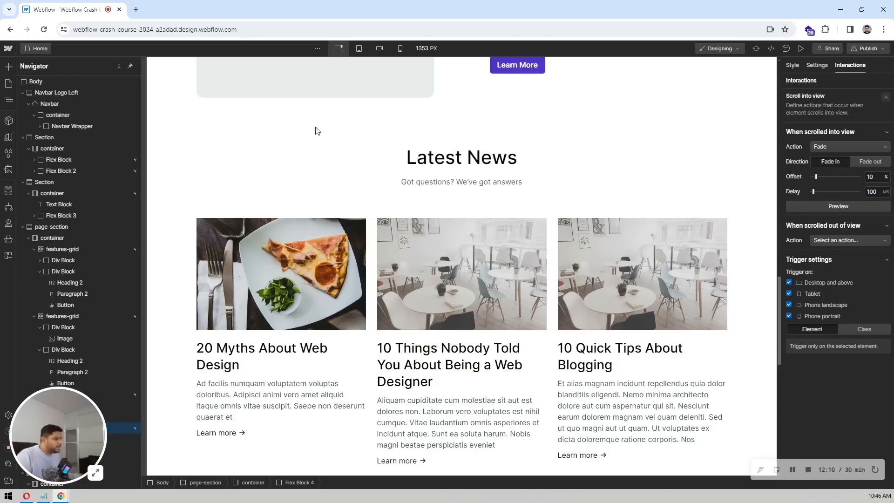
Add a Scroll into view trigger to the Collection List Wrapper holding the Latest News posts
{"action": "scroll", "coordinate": [314, 187], "scroll_direction": "down", "scroll_amount": 2}
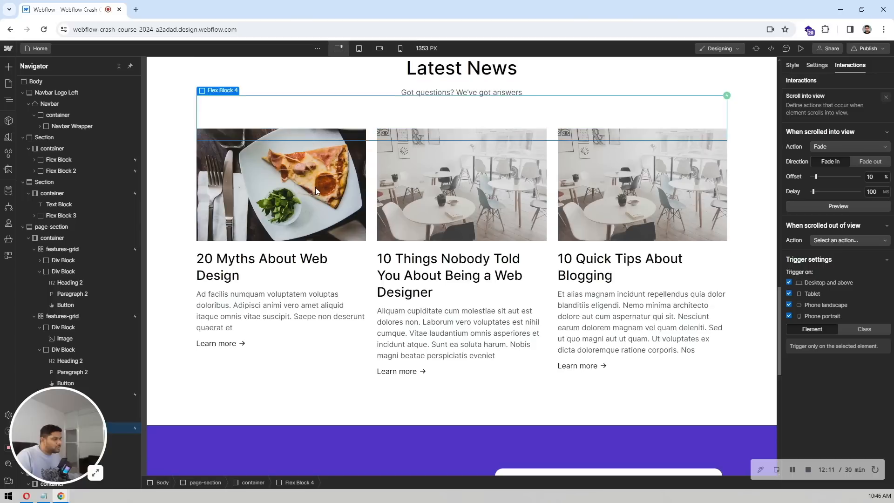
{"action": "left_click", "coordinate": [331, 250]}
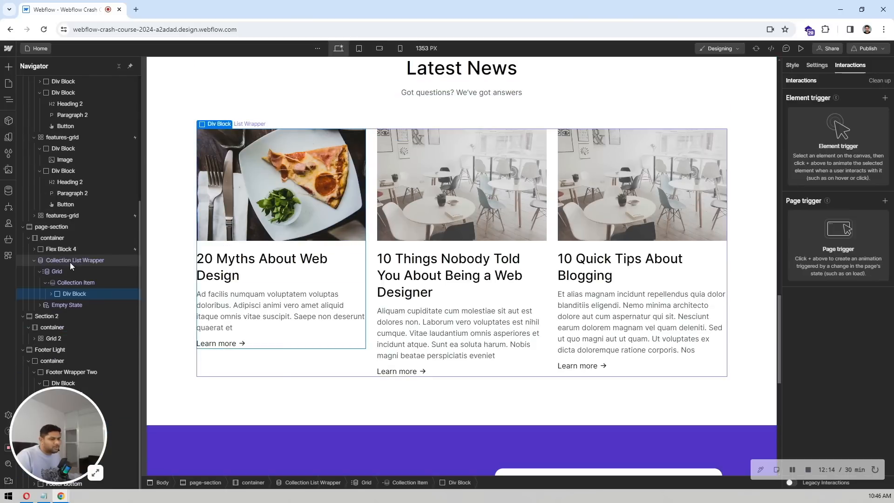
{"action": "left_click", "coordinate": [71, 259]}
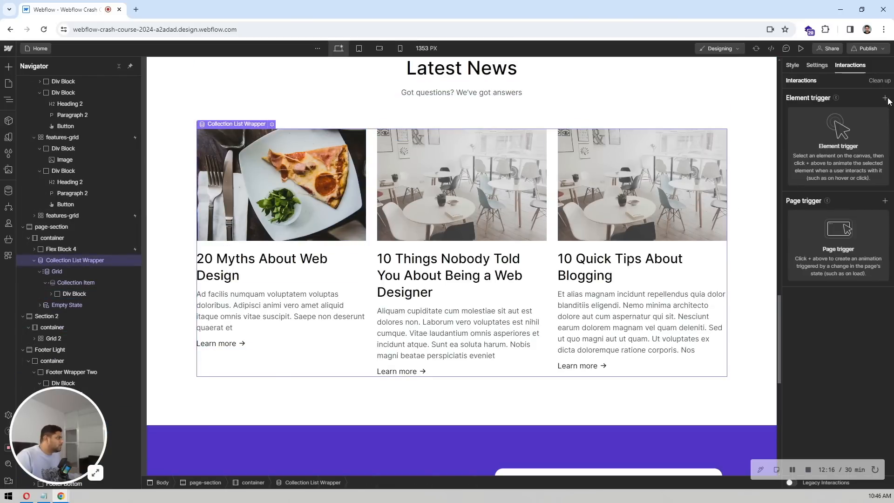
{"action": "left_click", "coordinate": [887, 100]}
{"action": "left_click", "coordinate": [823, 149]}
Give the Latest News collection list a Slide in action from the bottom with a 10% offset and 100 ms delay, and preview it
{"action": "left_click", "coordinate": [833, 147]}
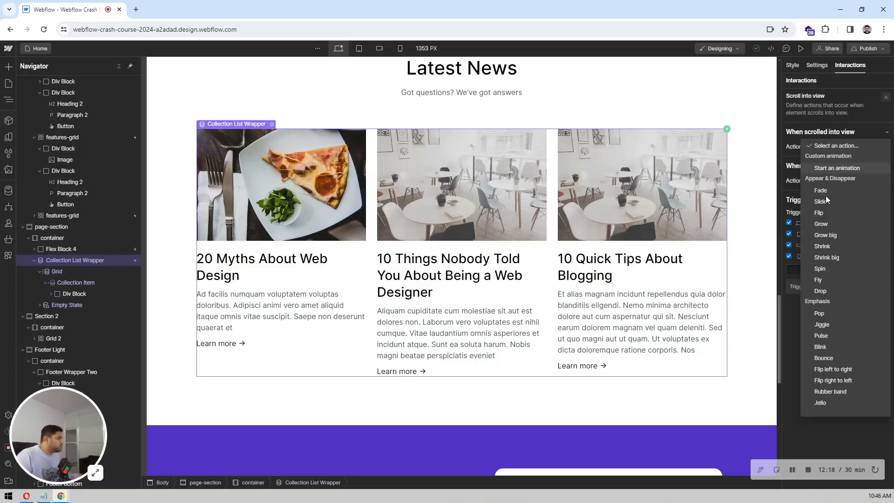
{"action": "left_click", "coordinate": [825, 203]}
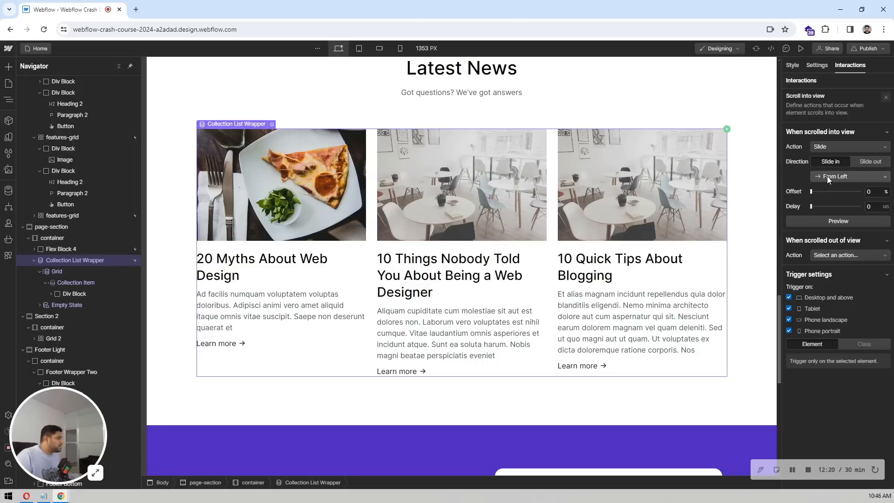
{"action": "left_click", "coordinate": [827, 176]}
{"action": "left_click", "coordinate": [842, 200]}
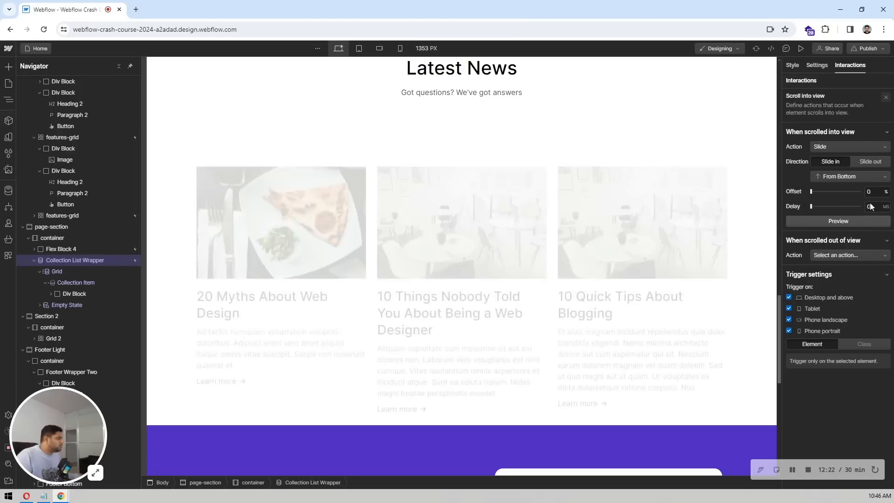
{"action": "left_click", "coordinate": [872, 191]}
{"action": "type", "text": "1"}
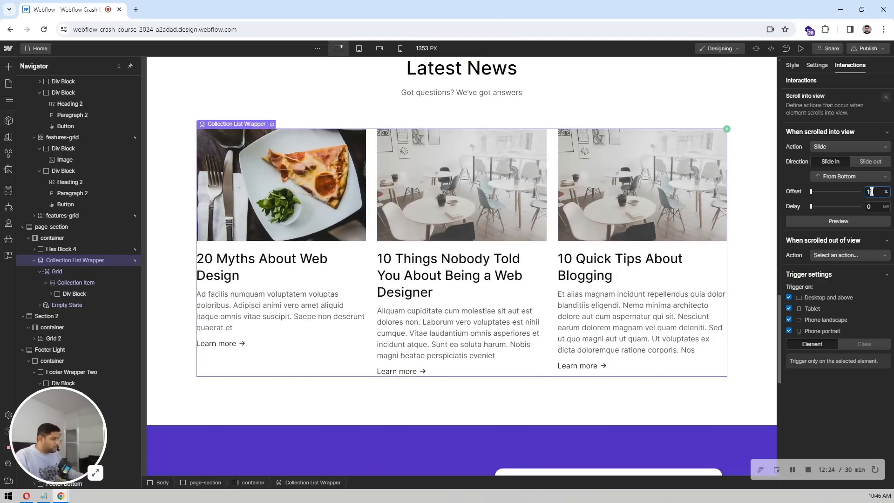
{"action": "type", "text": "0"}
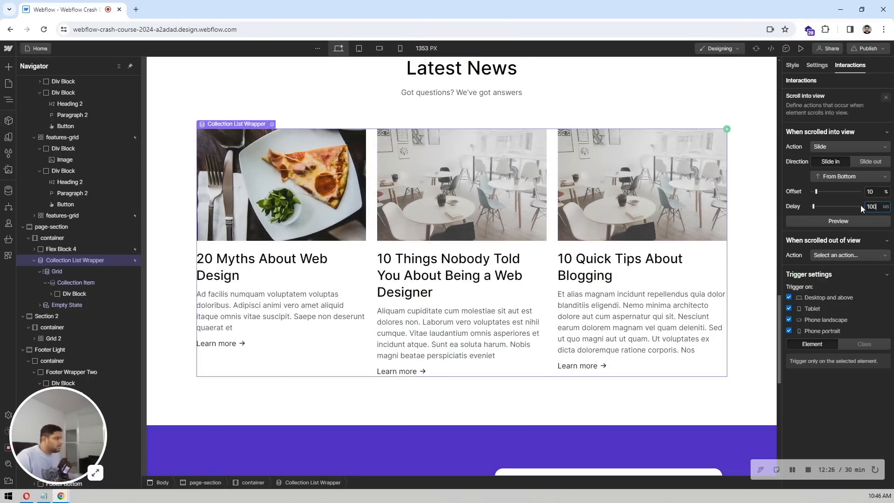
{"action": "left_click", "coordinate": [838, 221]}
Add a Scroll into view trigger to the Encourage Continuous Improvement text Div Block in Grid 2
{"action": "scroll", "coordinate": [407, 228], "scroll_direction": "down", "scroll_amount": 7}
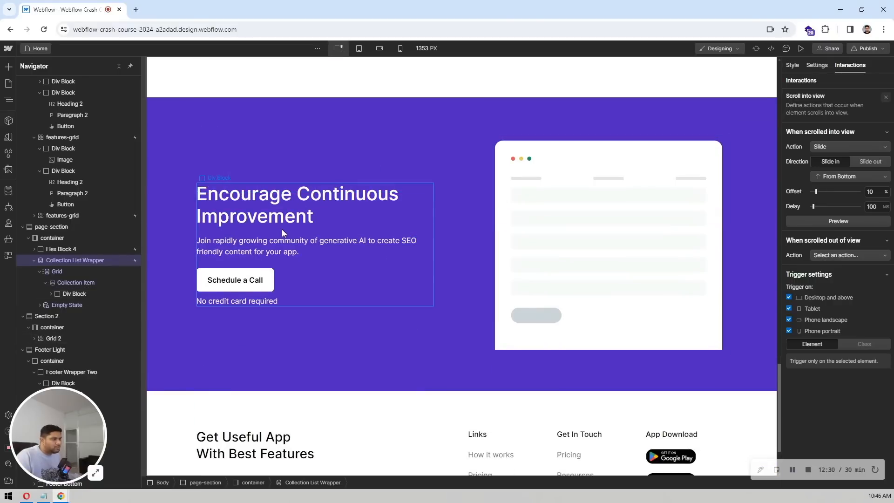
{"action": "left_click", "coordinate": [281, 230]}
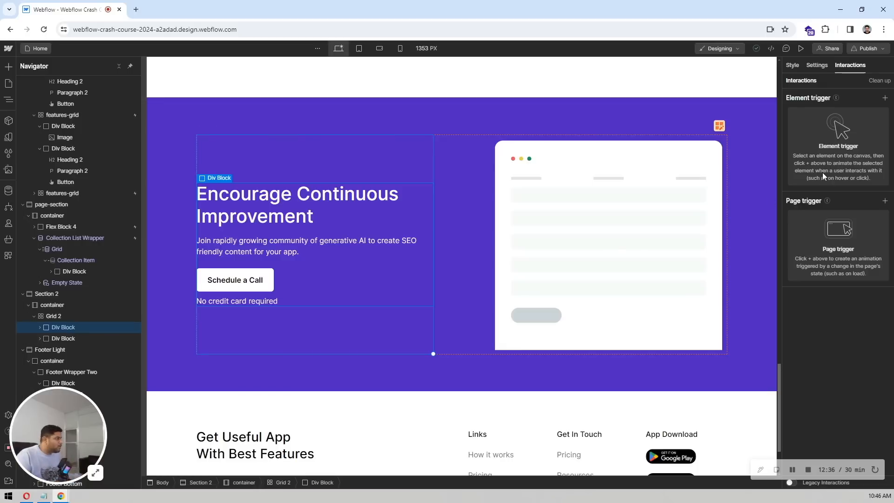
{"action": "left_click", "coordinate": [883, 98]}
{"action": "left_click", "coordinate": [811, 149]}
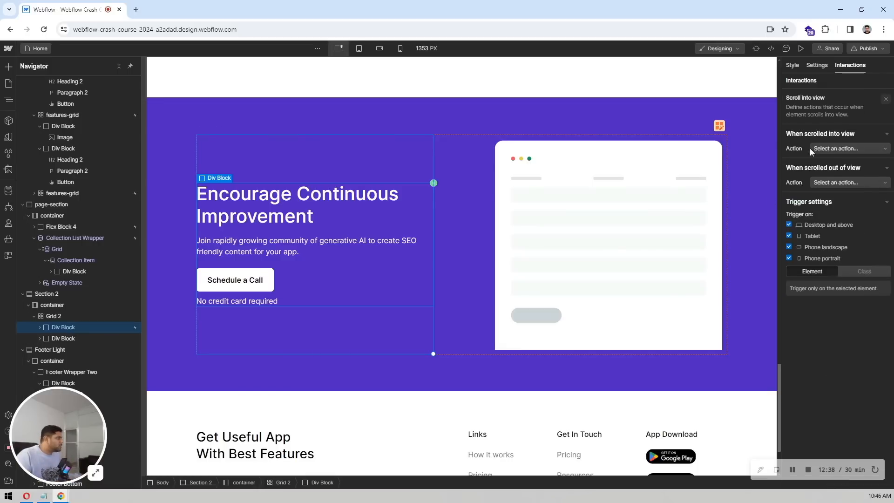
Give the Encourage Continuous Improvement text block a Slide in action from the right with a 10% offset and a 100 ms delay
{"action": "left_click", "coordinate": [831, 147]}
{"action": "left_click", "coordinate": [821, 202]}
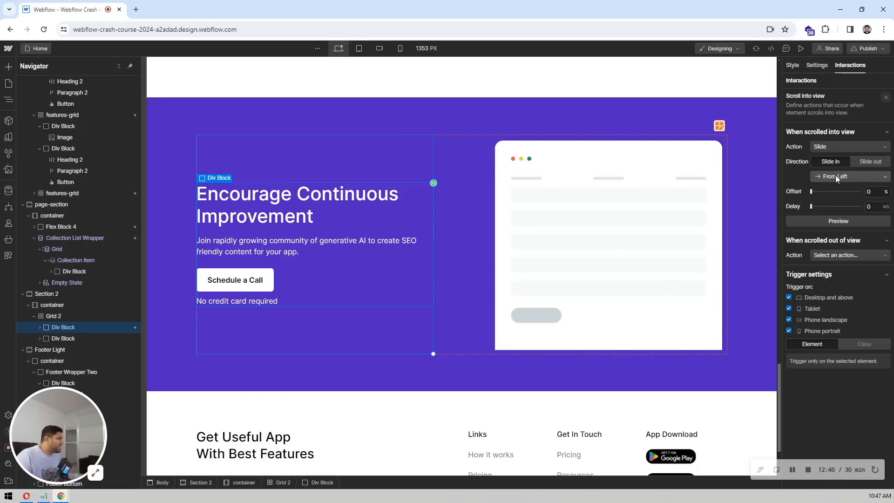
{"action": "left_click", "coordinate": [837, 176]}
{"action": "left_click", "coordinate": [840, 186]}
{"action": "left_click", "coordinate": [875, 189]}
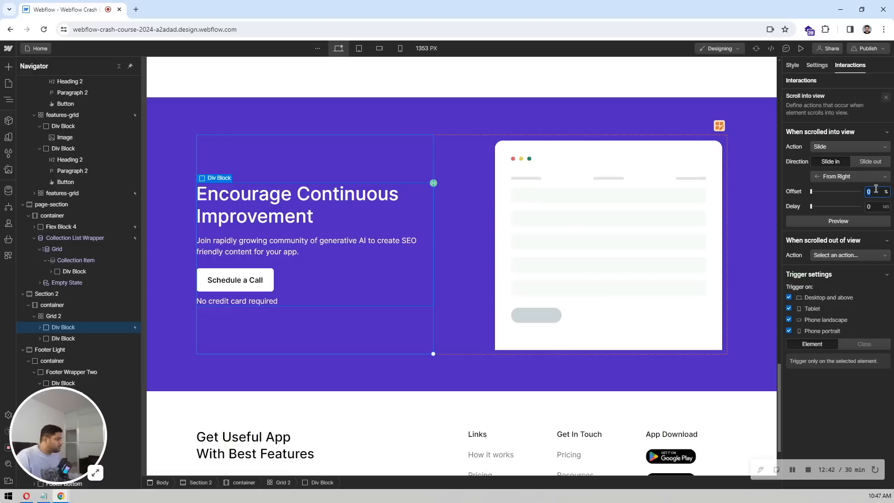
{"action": "type", "text": "10"}
{"action": "key", "text": "Tab"}
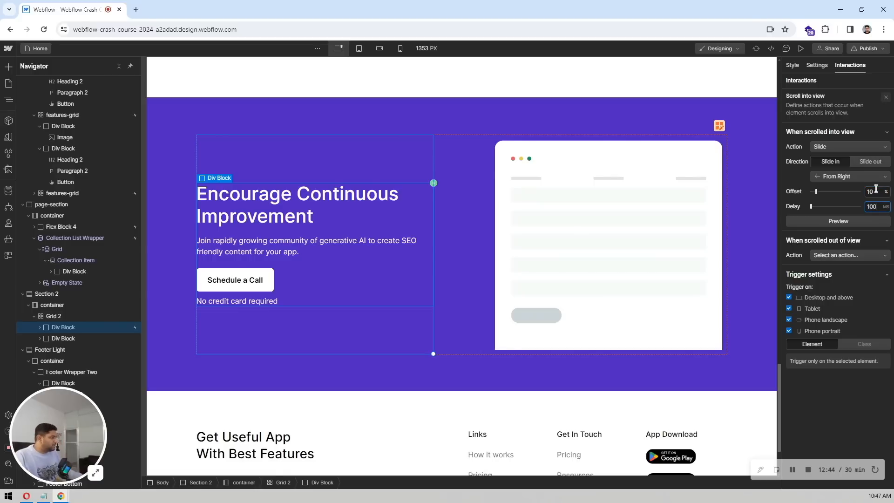
Add a Scroll into view trigger to the second Div Block in Grid 2, which holds the mockup image
{"action": "left_click", "coordinate": [82, 338]}
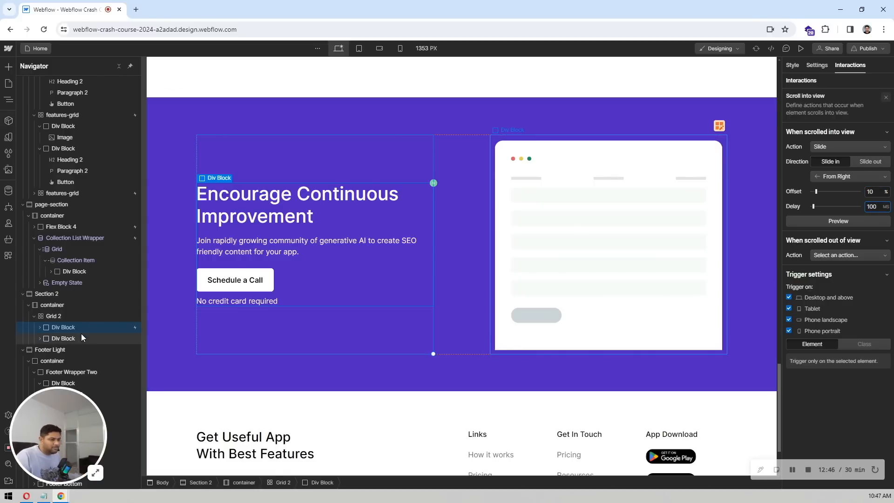
{"action": "left_click", "coordinate": [885, 97]}
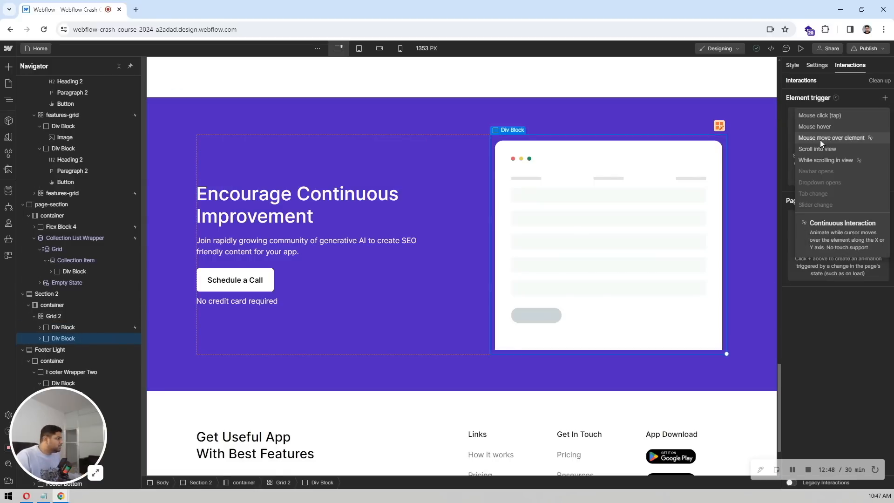
{"action": "left_click", "coordinate": [813, 149]}
Give the mockup image block a Slide in action from the left with a 10% offset and a 100 ms delay
{"action": "left_click", "coordinate": [843, 146]}
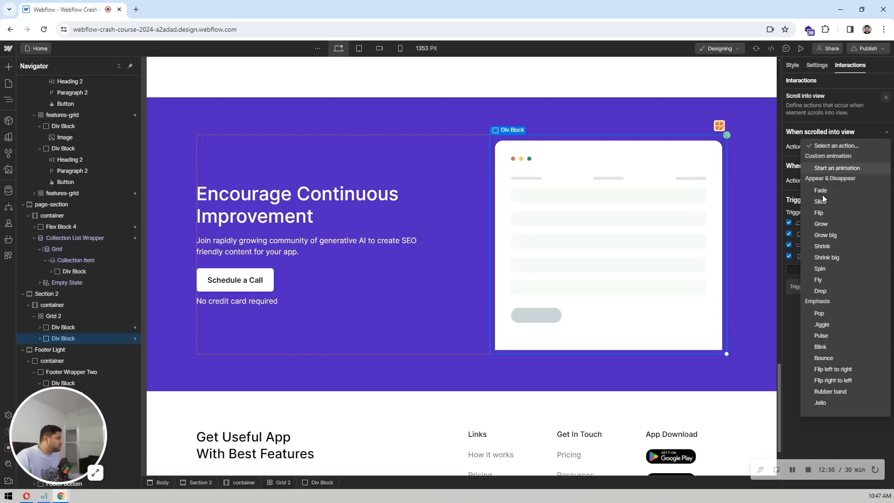
{"action": "left_click", "coordinate": [822, 202]}
{"action": "left_click", "coordinate": [877, 191]}
{"action": "type", "text": "1"}
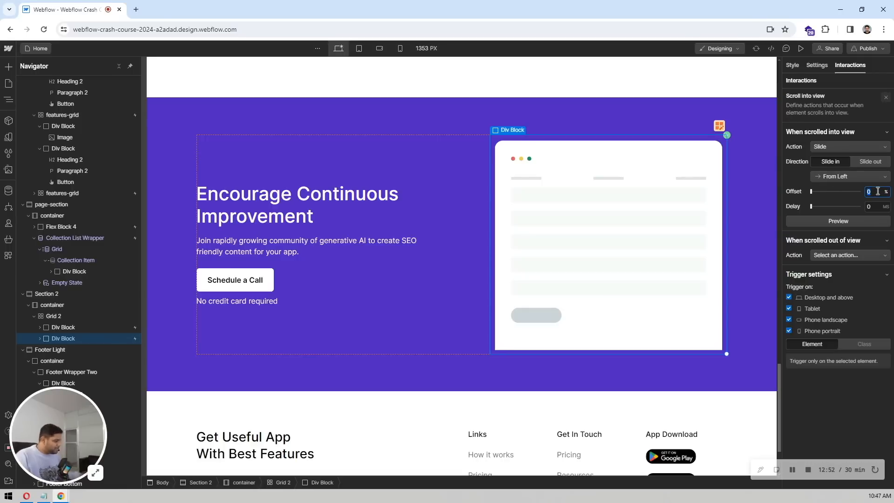
{"action": "type", "text": "0"}
{"action": "key", "text": "Tab"}
{"action": "type", "text": "100"}
{"action": "key", "text": "Return"}
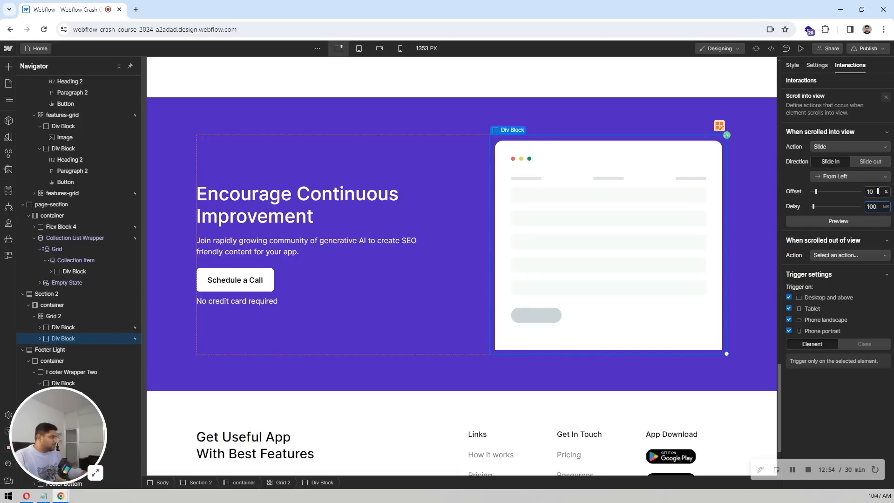
Preview the purple Encourage Continuous Improvement section several times to check its slide-in animations, and return to designing
{"action": "left_click", "coordinate": [801, 50]}
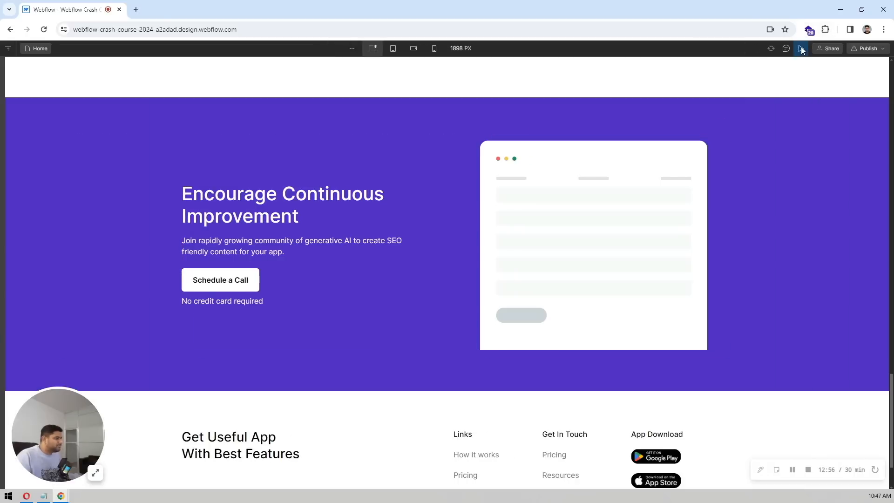
{"action": "left_click", "coordinate": [801, 50]}
{"action": "left_click", "coordinate": [802, 50]}
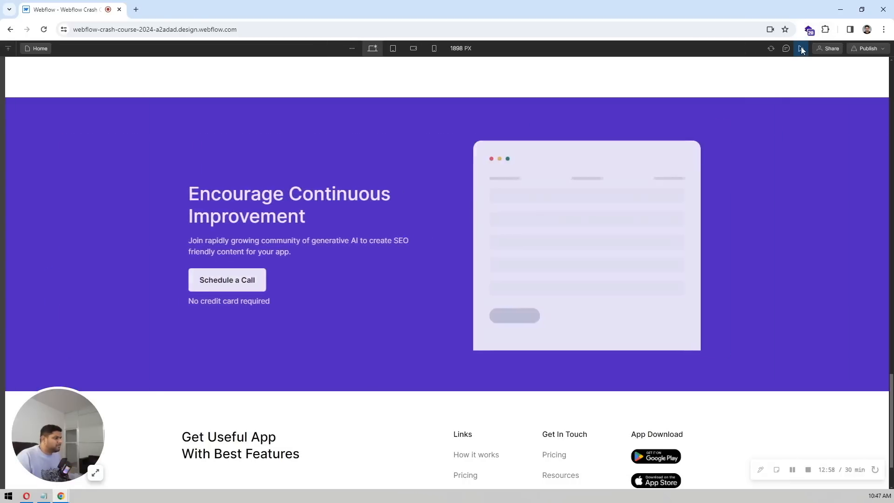
{"action": "left_click", "coordinate": [801, 50]}
{"action": "left_click", "coordinate": [801, 50]}
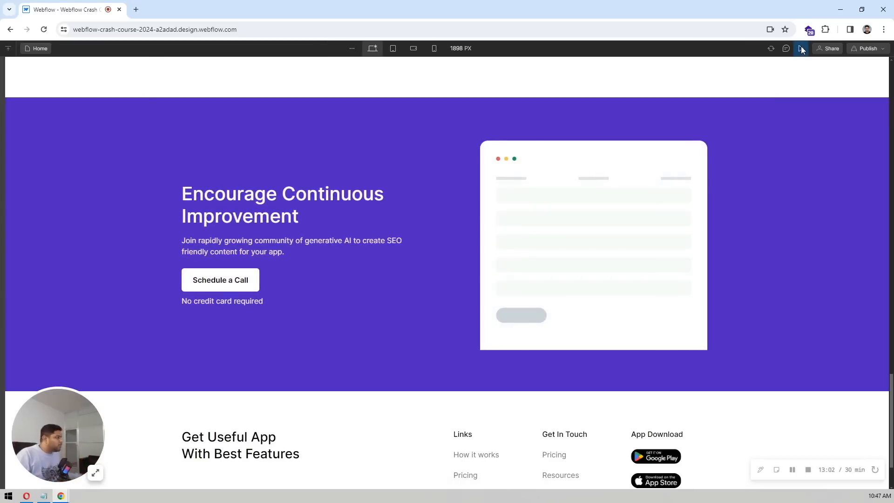
{"action": "left_click", "coordinate": [801, 50]}
{"action": "left_click", "coordinate": [801, 50]}
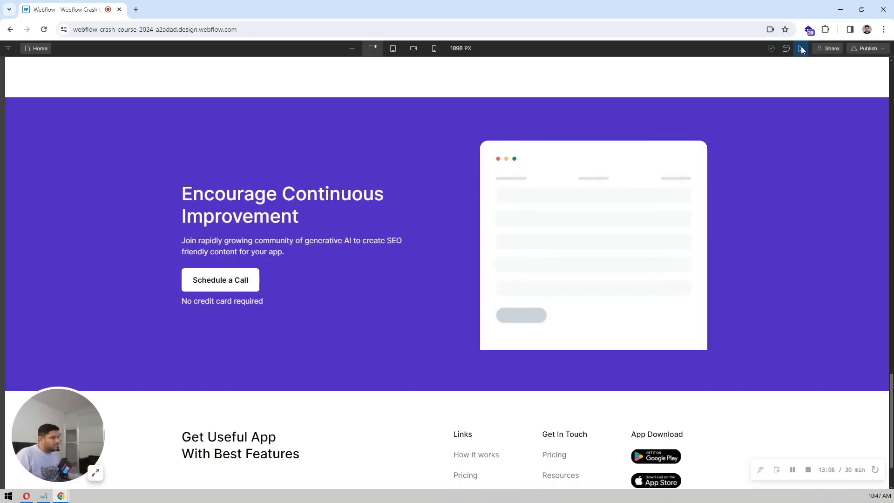
{"action": "left_click", "coordinate": [801, 49]}
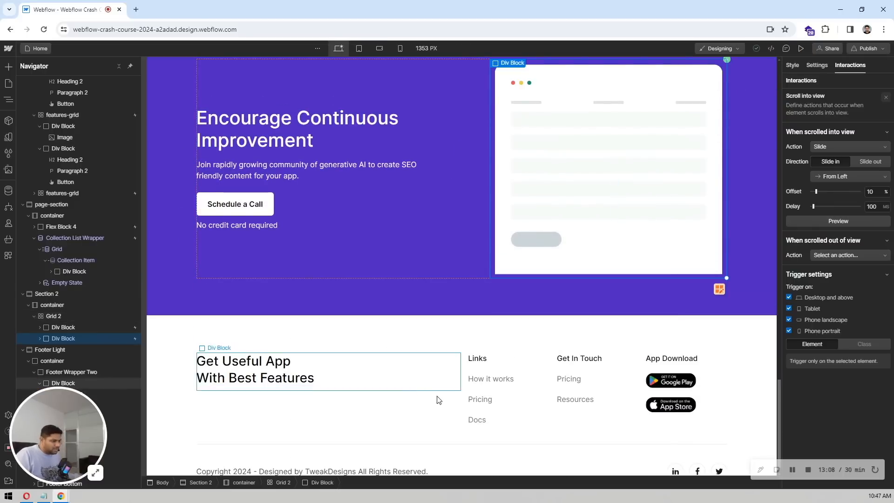
{"action": "left_click", "coordinate": [443, 410]}
{"action": "double_click", "coordinate": [438, 410]}
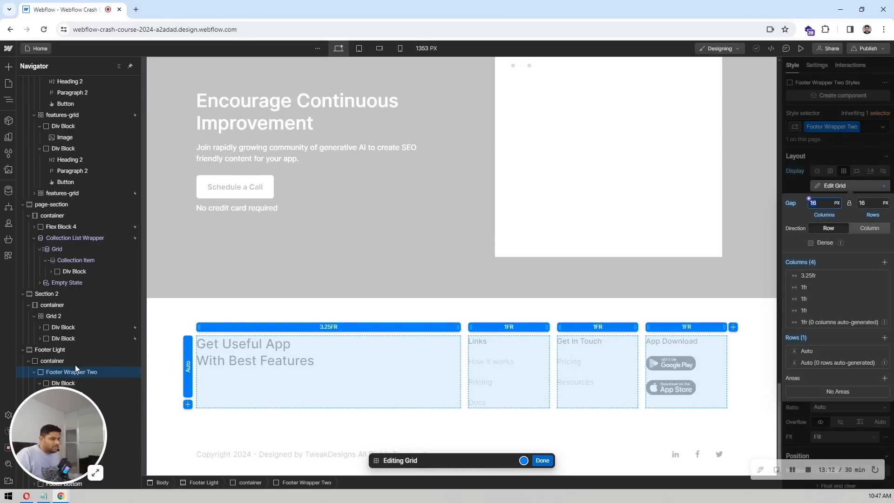
{"action": "left_click", "coordinate": [542, 460]}
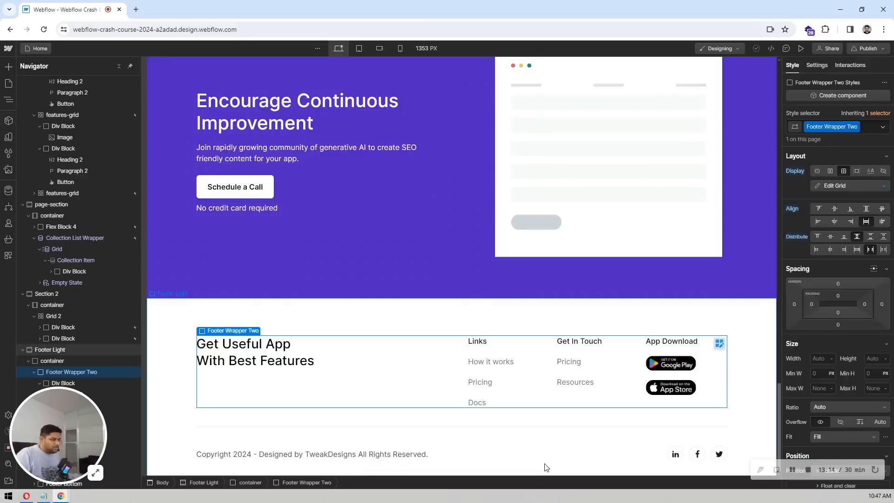
Add a Scroll into view trigger to the Footer Light section
{"action": "left_click", "coordinate": [60, 350]}
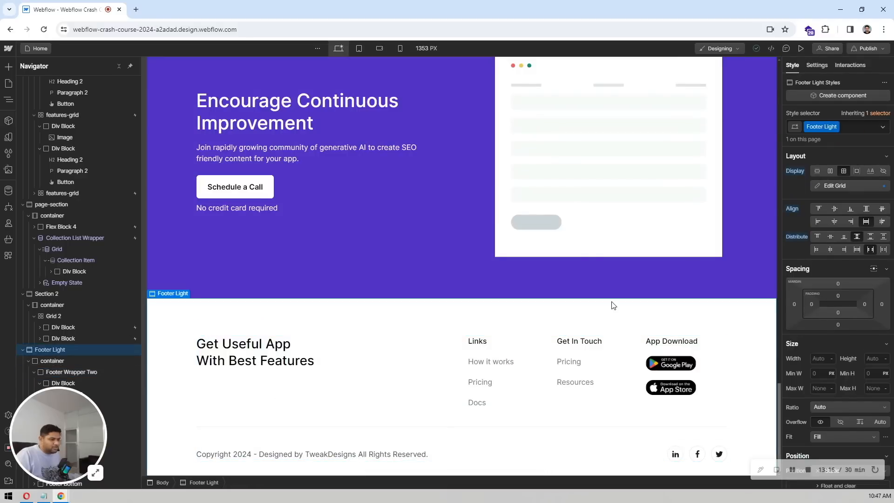
{"action": "left_click", "coordinate": [856, 65]}
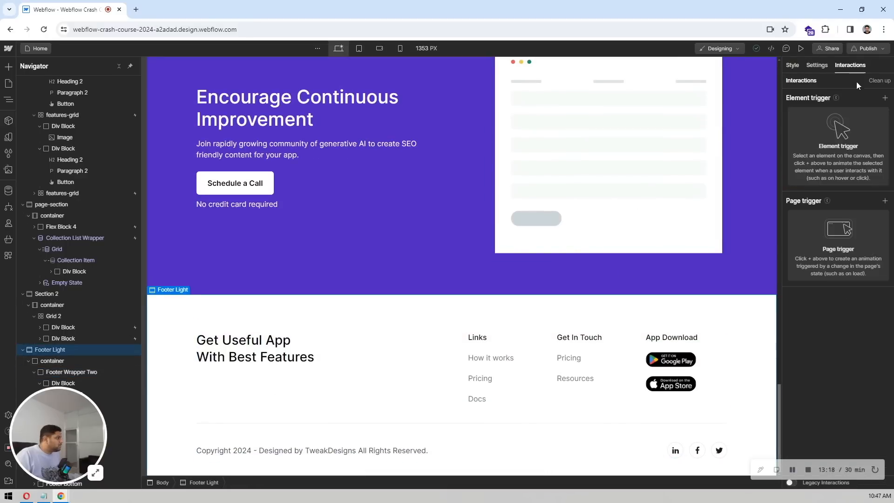
{"action": "left_click", "coordinate": [884, 98]}
{"action": "left_click", "coordinate": [813, 149]}
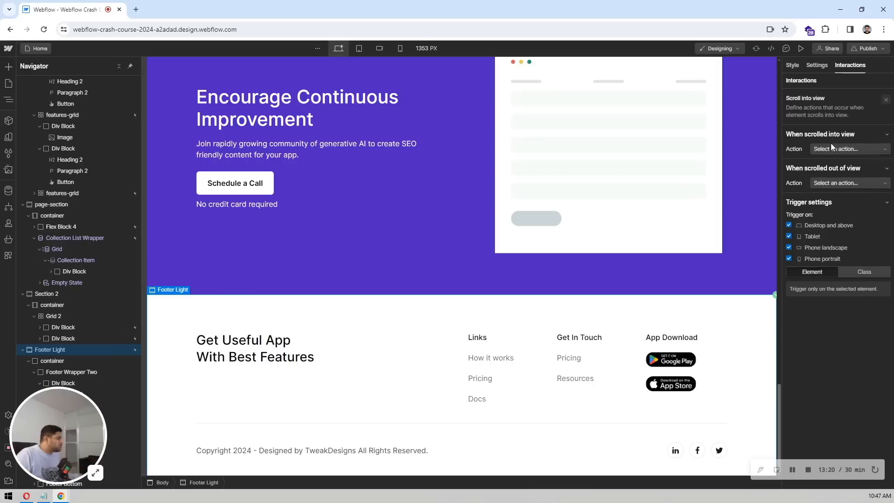
Give the Footer Light section a Slide in action from the bottom with a 10% offset and a 100 ms delay
{"action": "left_click", "coordinate": [832, 144]}
{"action": "left_click", "coordinate": [825, 200]}
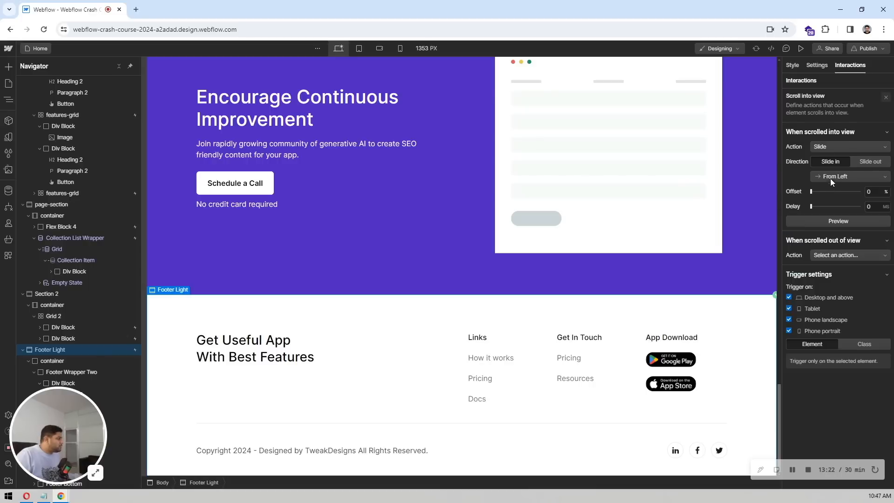
{"action": "left_click", "coordinate": [830, 178]}
{"action": "left_click", "coordinate": [842, 198]}
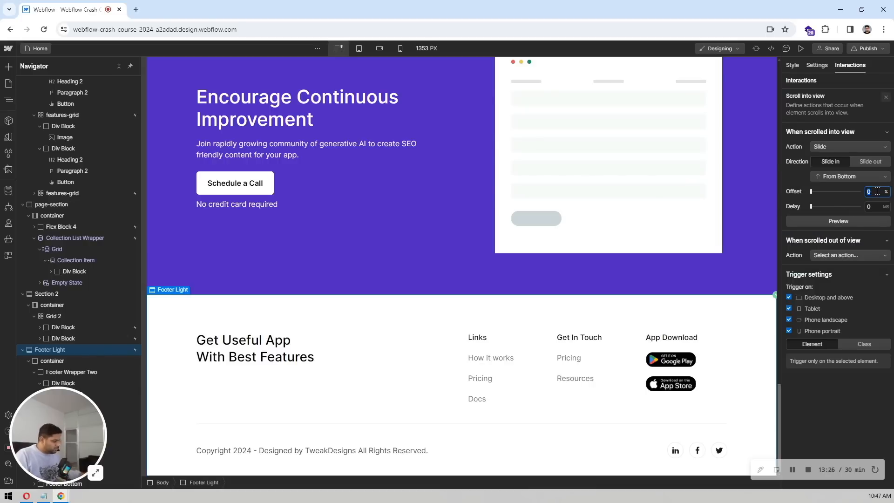
{"action": "type", "text": "10"}
{"action": "key", "text": "Tab"}
{"action": "type", "text": "1"}
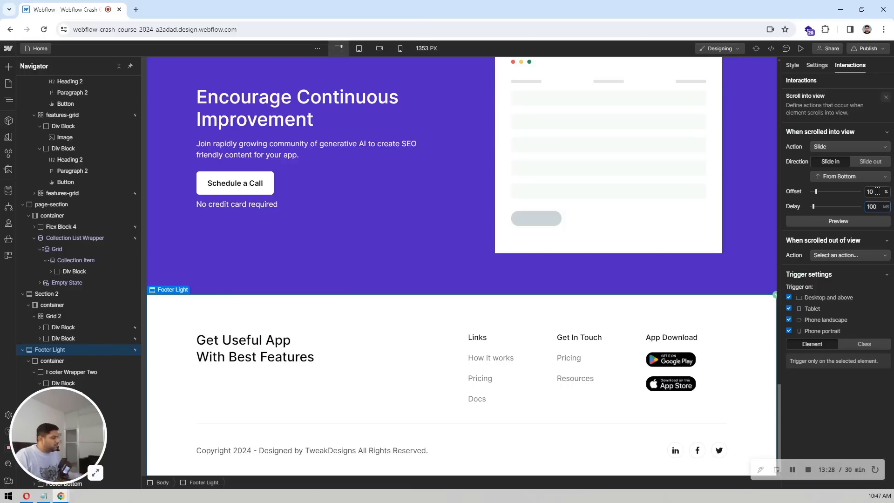
Preview the whole page from the footer up to the hero and back through the feature rows to check the scroll animations
{"action": "left_click", "coordinate": [803, 49]}
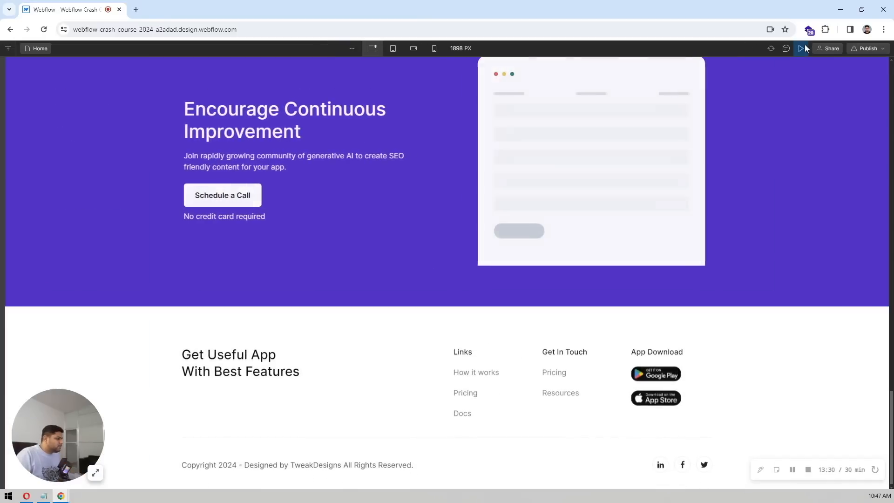
{"action": "scroll", "coordinate": [627, 229], "scroll_direction": "up", "scroll_amount": 8}
{"action": "scroll", "coordinate": [629, 230], "scroll_direction": "up", "scroll_amount": 15}
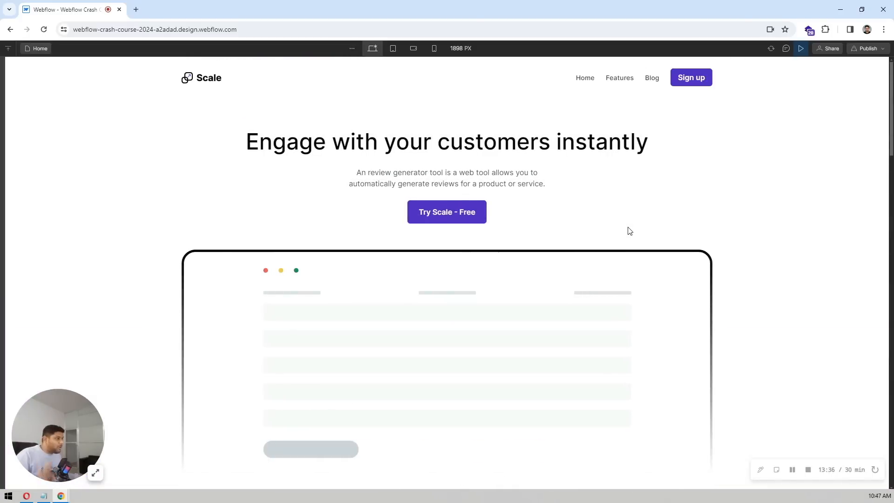
{"action": "scroll", "coordinate": [630, 230], "scroll_direction": "down", "scroll_amount": 15}
{"action": "scroll", "coordinate": [630, 231], "scroll_direction": "up", "scroll_amount": 8}
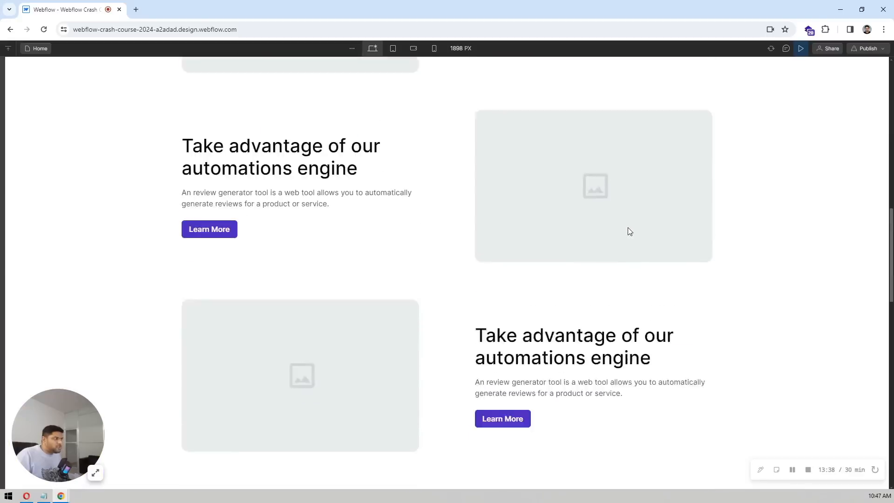
Finish previewing the page, return to designing, and look over the layout from the hero down to Latest News
{"action": "scroll", "coordinate": [629, 232], "scroll_direction": "up", "scroll_amount": 8}
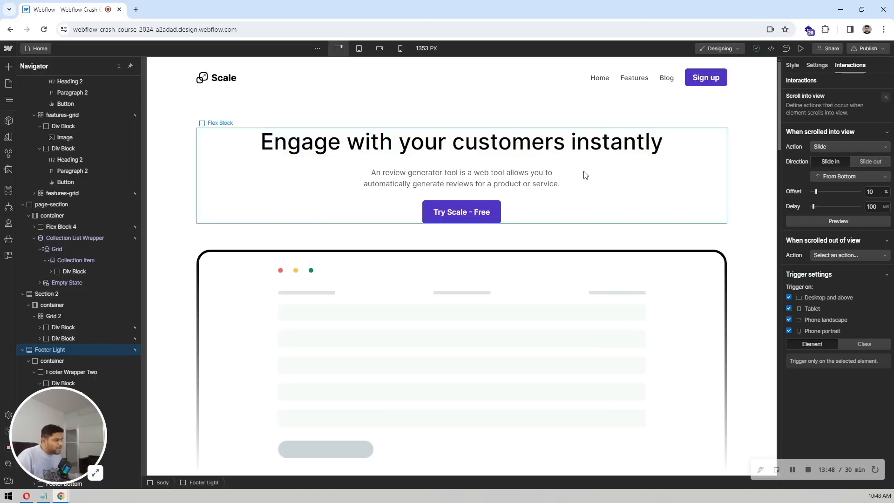
{"action": "scroll", "coordinate": [499, 205], "scroll_direction": "down", "scroll_amount": 5}
{"action": "scroll", "coordinate": [464, 213], "scroll_direction": "down", "scroll_amount": 20}
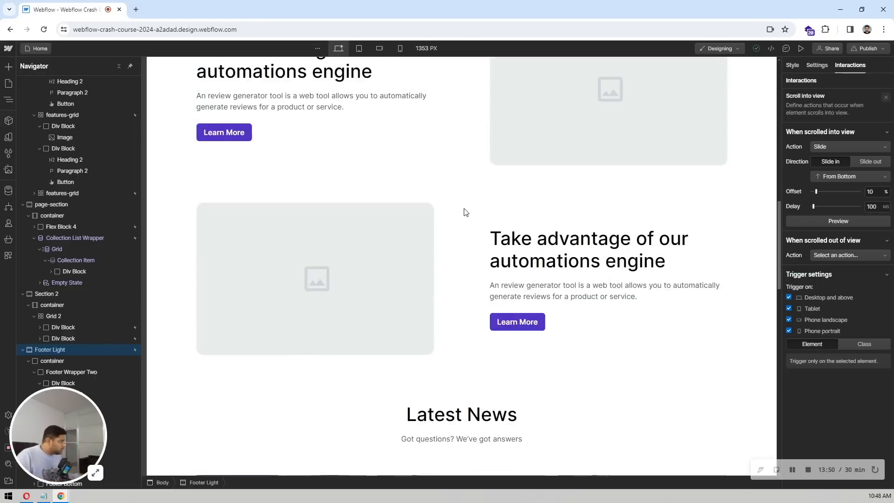
{"action": "scroll", "coordinate": [464, 214], "scroll_direction": "up", "scroll_amount": 14}
{"action": "scroll", "coordinate": [464, 214], "scroll_direction": "up", "scroll_amount": 12}
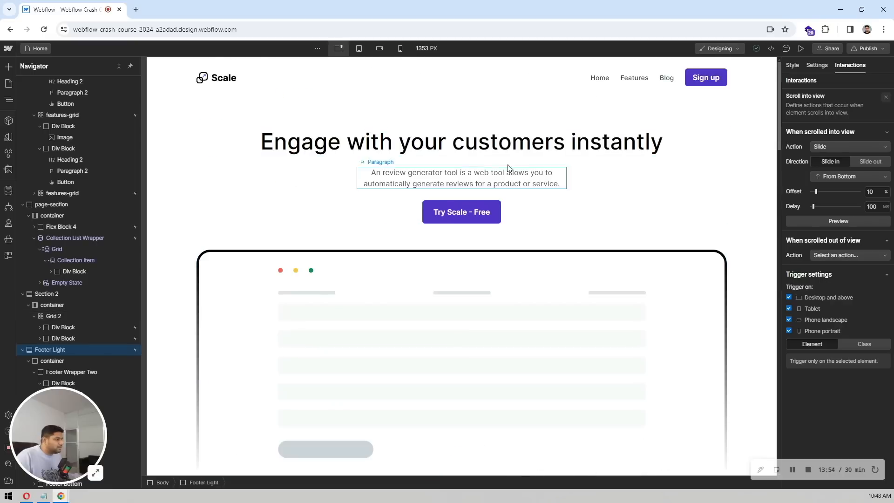
Inspect the styles of the hero's Try Scale - Free button, the navbar's Sign up button and the hero text block
{"action": "left_click", "coordinate": [475, 211]}
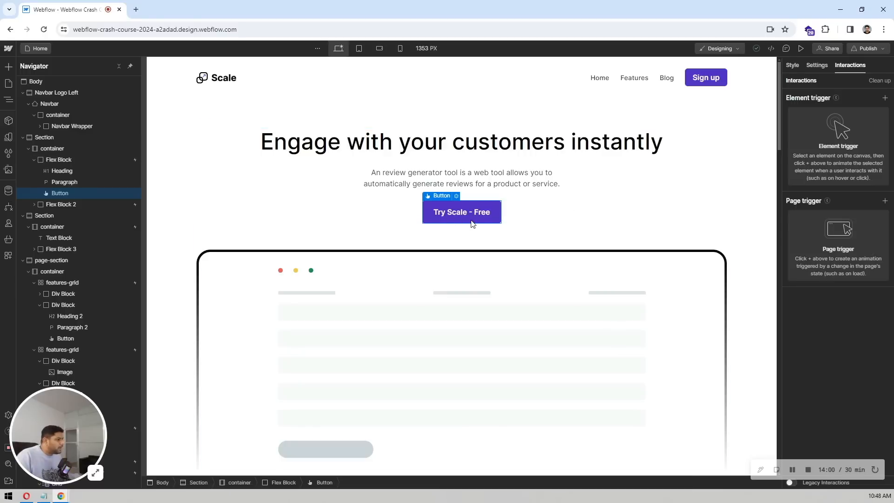
{"action": "left_click", "coordinate": [791, 65]}
{"action": "left_click", "coordinate": [715, 79]}
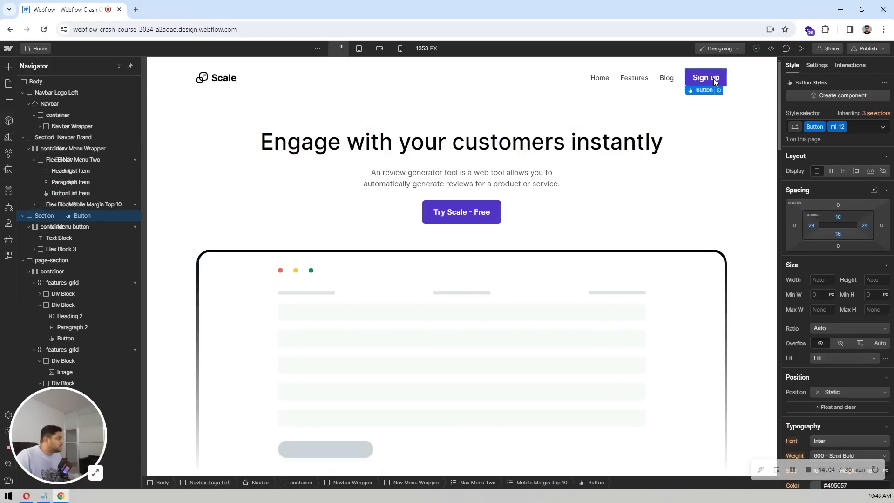
{"action": "left_click", "coordinate": [488, 210]}
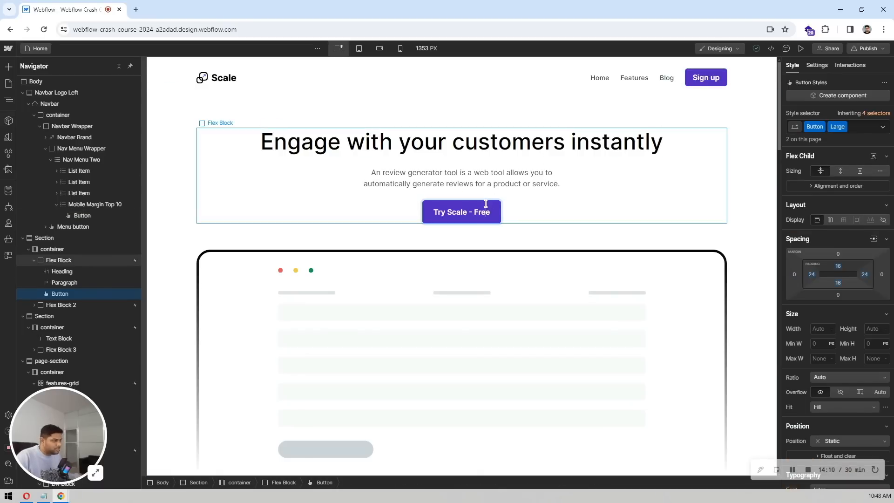
{"action": "left_click", "coordinate": [516, 200]}
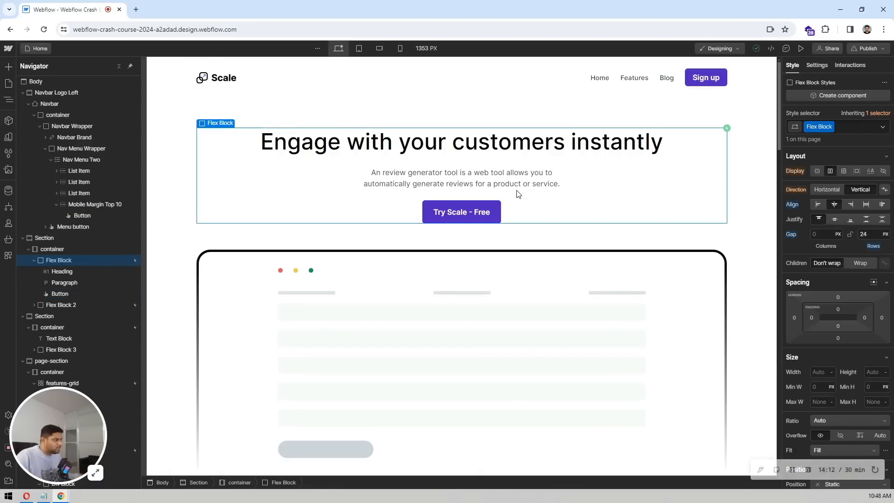
Give the first Learn More button's Button class a lighter purple background, #6943d3, in its Hover state
{"action": "scroll", "coordinate": [517, 195], "scroll_direction": "down", "scroll_amount": 10}
{"action": "scroll", "coordinate": [520, 228], "scroll_direction": "up", "scroll_amount": 2}
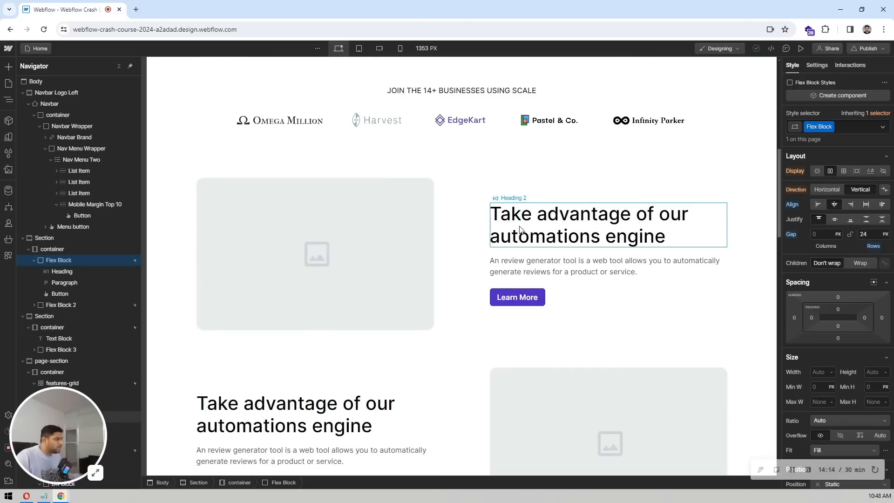
{"action": "left_click", "coordinate": [529, 304]}
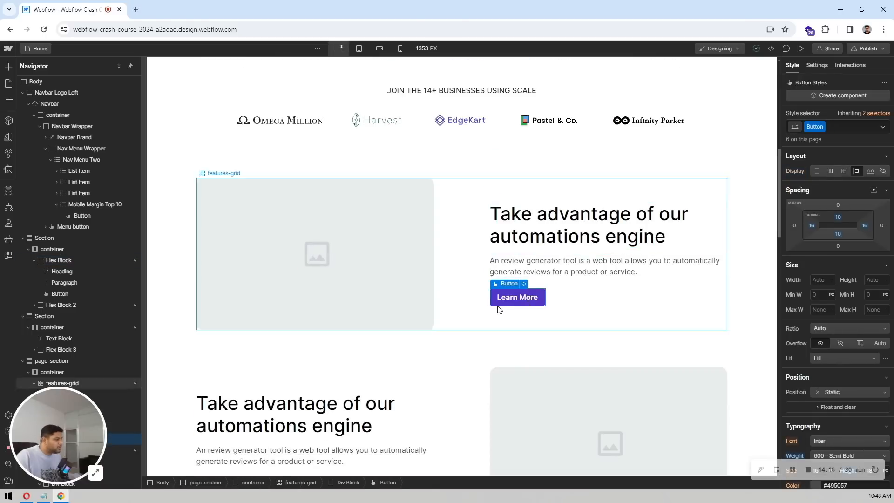
{"action": "left_click", "coordinate": [882, 128]}
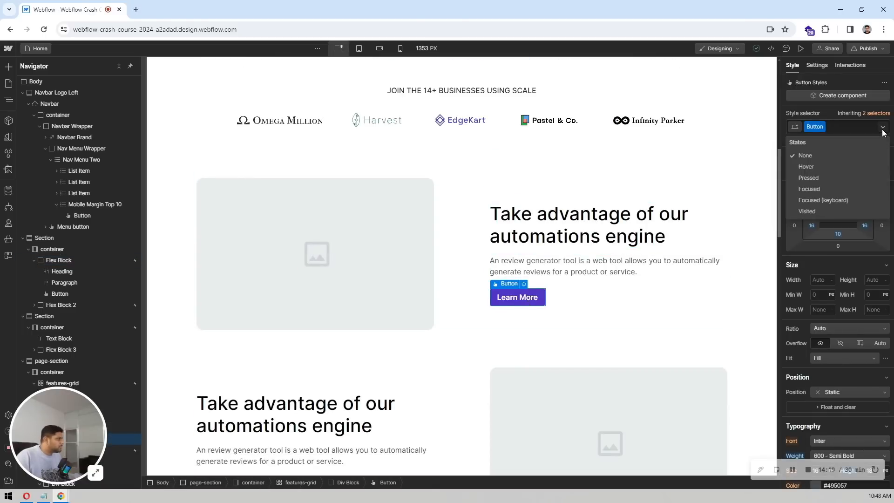
{"action": "left_click", "coordinate": [809, 167]}
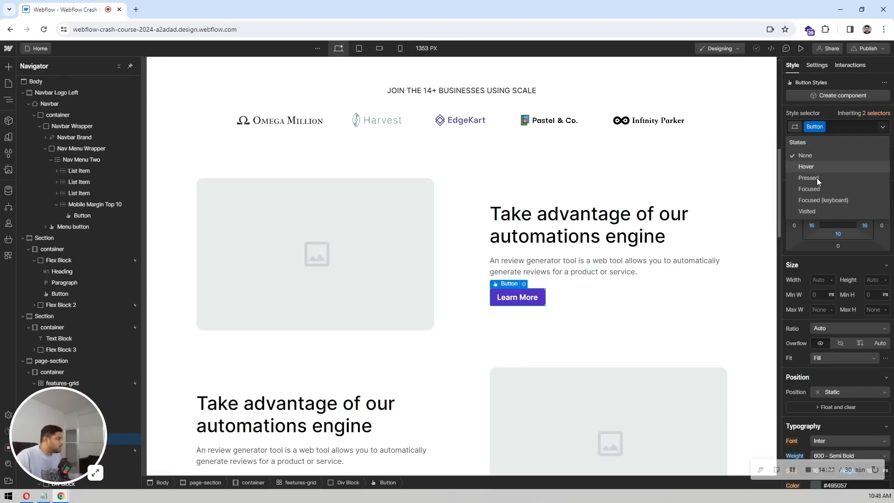
{"action": "scroll", "coordinate": [820, 186], "scroll_direction": "down", "scroll_amount": 6}
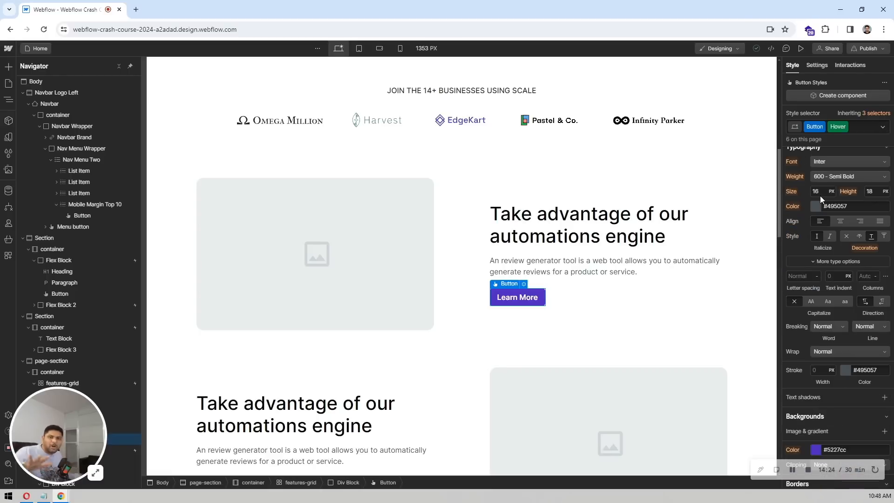
{"action": "scroll", "coordinate": [820, 196], "scroll_direction": "down", "scroll_amount": 2}
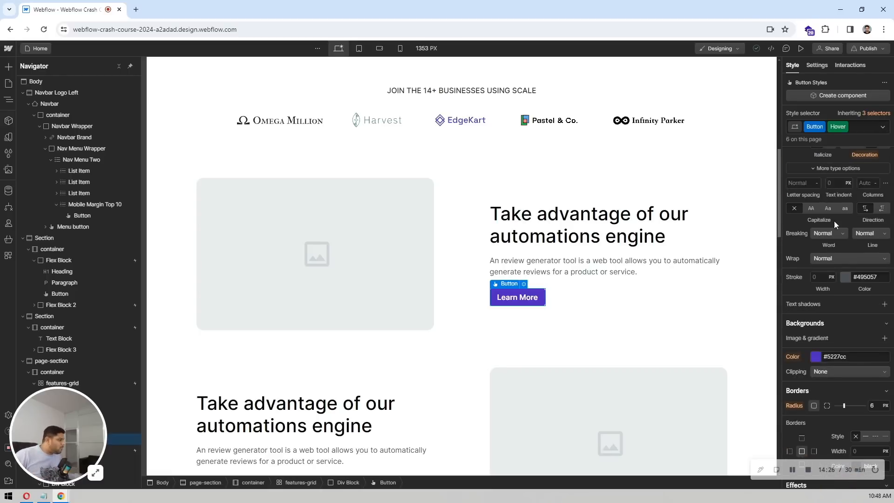
{"action": "scroll", "coordinate": [832, 247], "scroll_direction": "down", "scroll_amount": 2}
{"action": "left_click", "coordinate": [816, 263]}
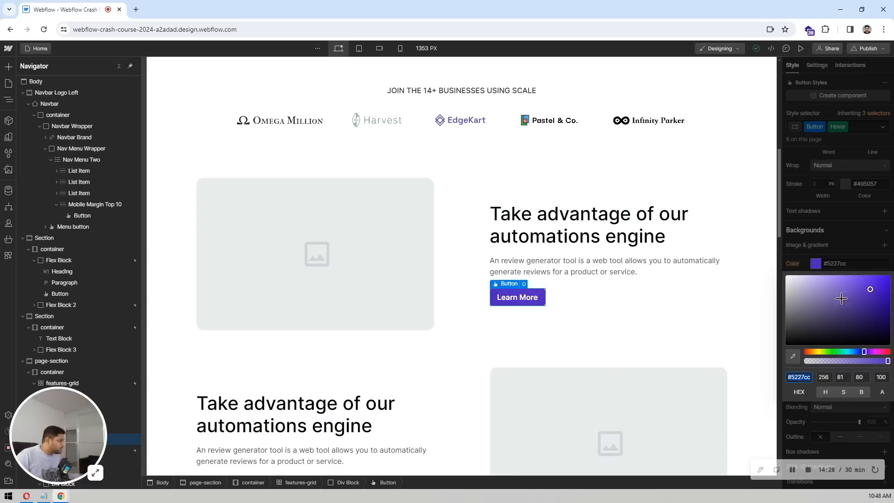
{"action": "left_click_drag", "start_coordinate": [870, 288], "coordinate": [858, 288]}
{"action": "left_click", "coordinate": [849, 250]}
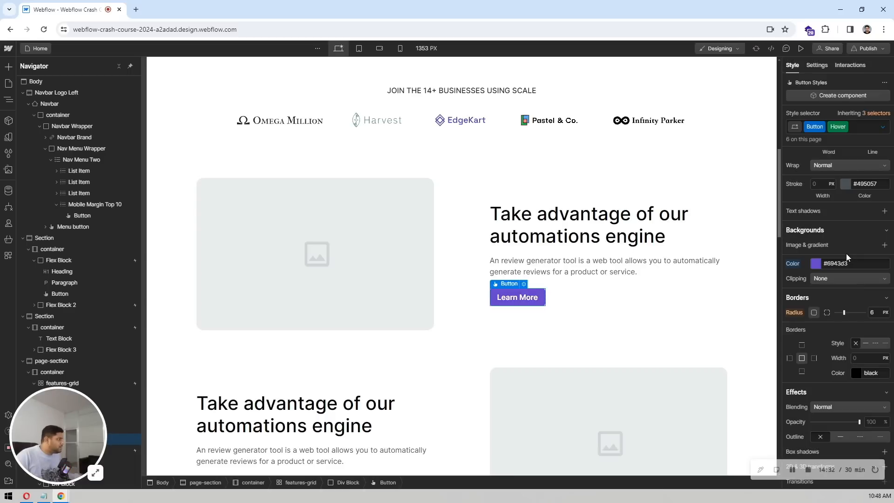
Add a 200 ms Background Color transition to the Button class in its normal state
{"action": "left_click", "coordinate": [462, 262]}
{"action": "left_click", "coordinate": [510, 302]}
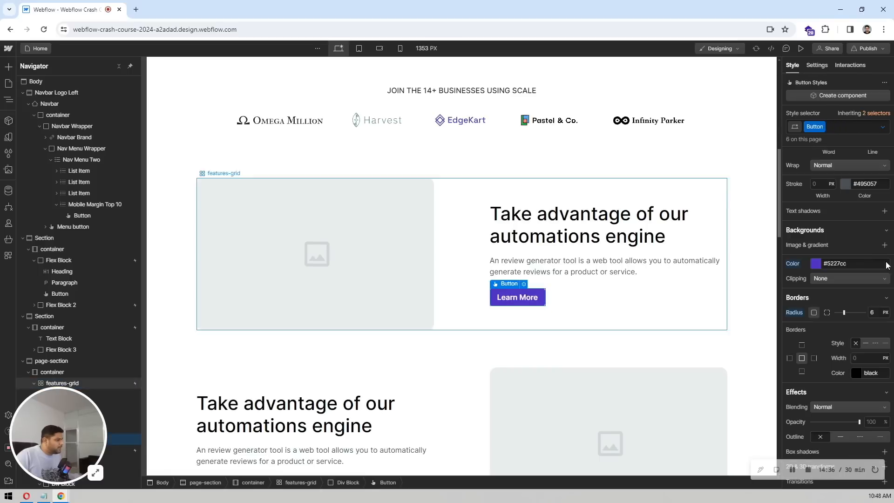
{"action": "scroll", "coordinate": [853, 243], "scroll_direction": "down", "scroll_amount": 2}
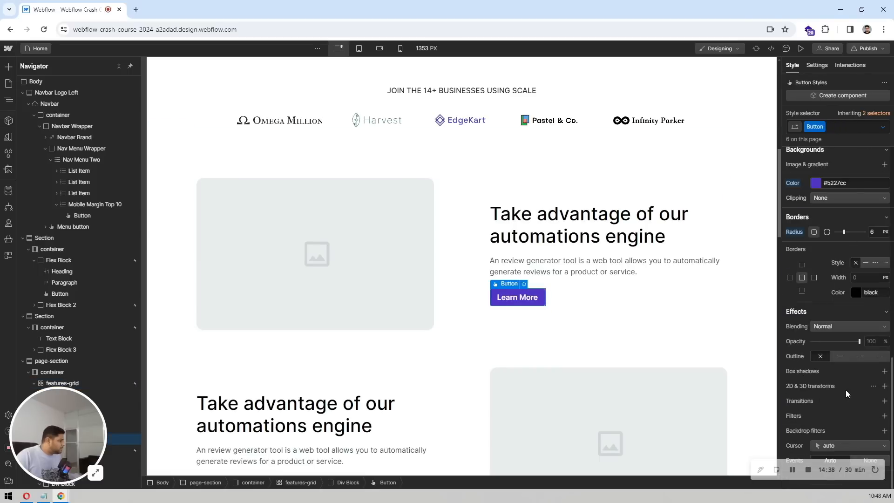
{"action": "left_click", "coordinate": [884, 402]}
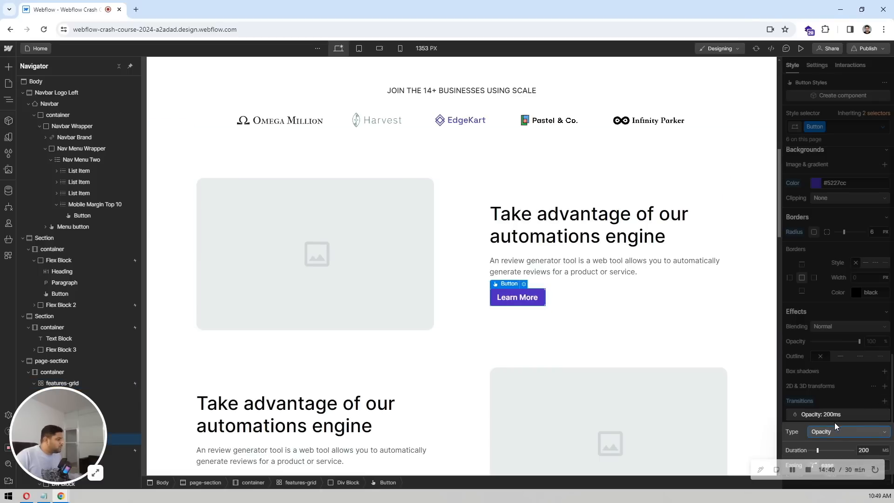
{"action": "left_click", "coordinate": [831, 434]}
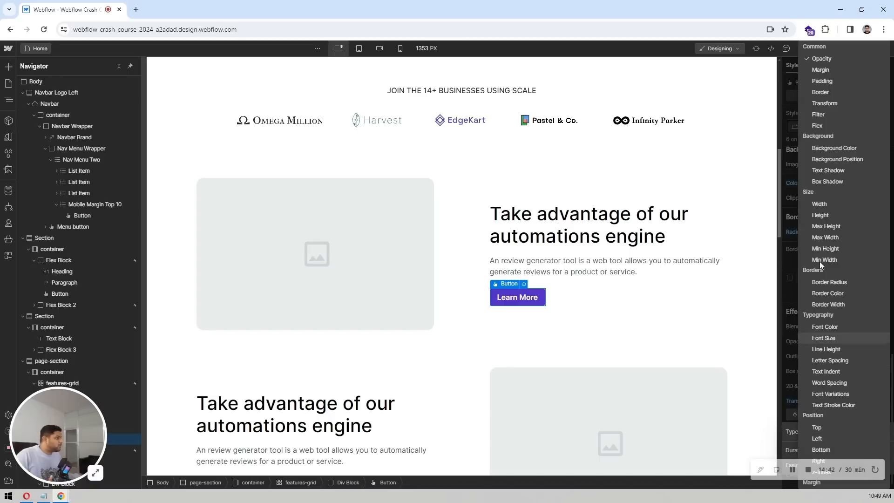
{"action": "left_click", "coordinate": [833, 148]}
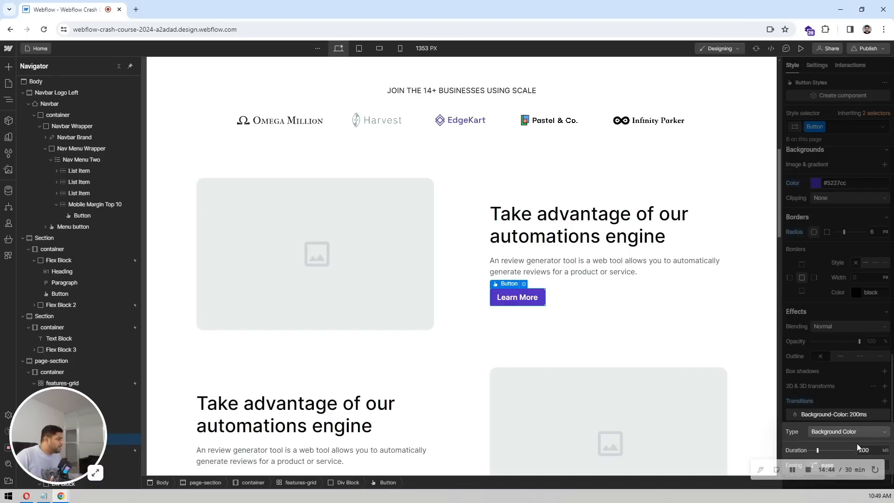
{"action": "left_click", "coordinate": [853, 368]}
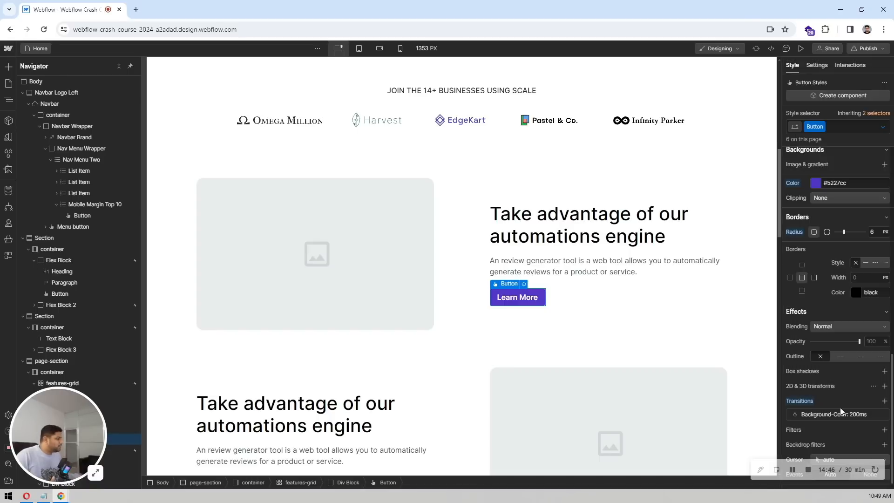
Preview the page to check the hover effect on the Learn More, Sign up and hero buttons, and return to designing
{"action": "left_click", "coordinate": [801, 49]}
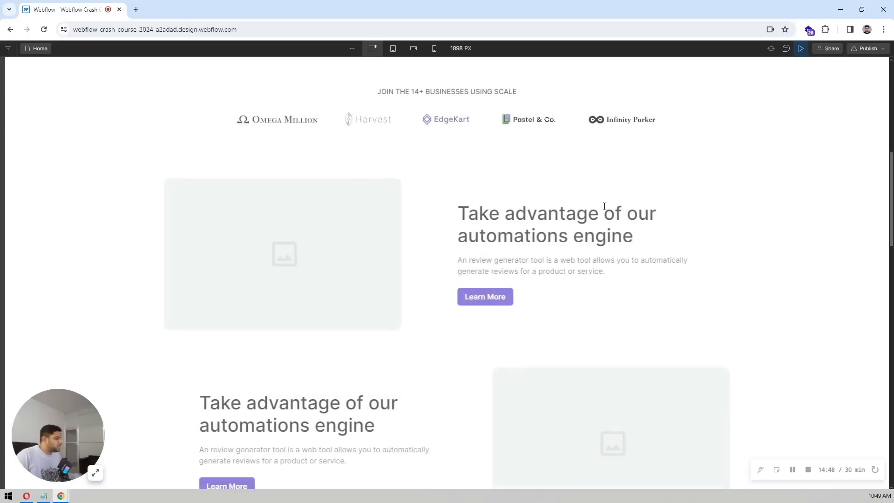
{"action": "left_click", "coordinate": [510, 306]}
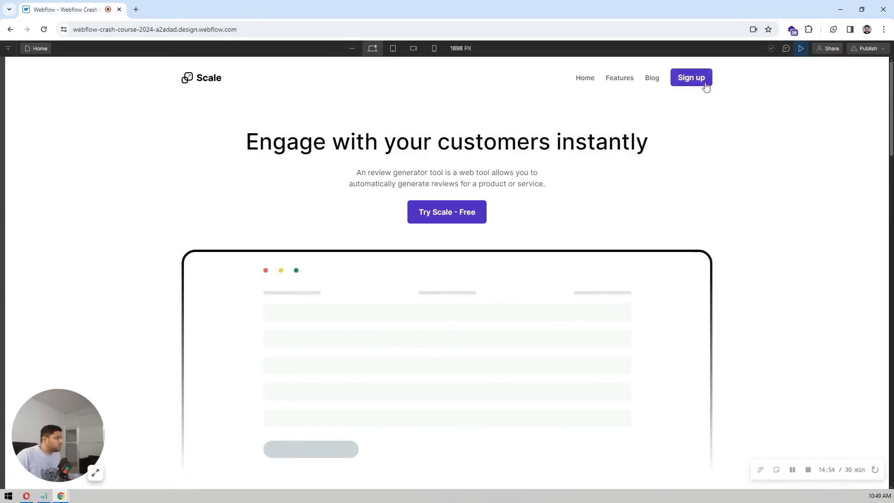
{"action": "scroll", "coordinate": [713, 144], "scroll_direction": "down", "scroll_amount": 10}
{"action": "scroll", "coordinate": [510, 213], "scroll_direction": "down", "scroll_amount": 6}
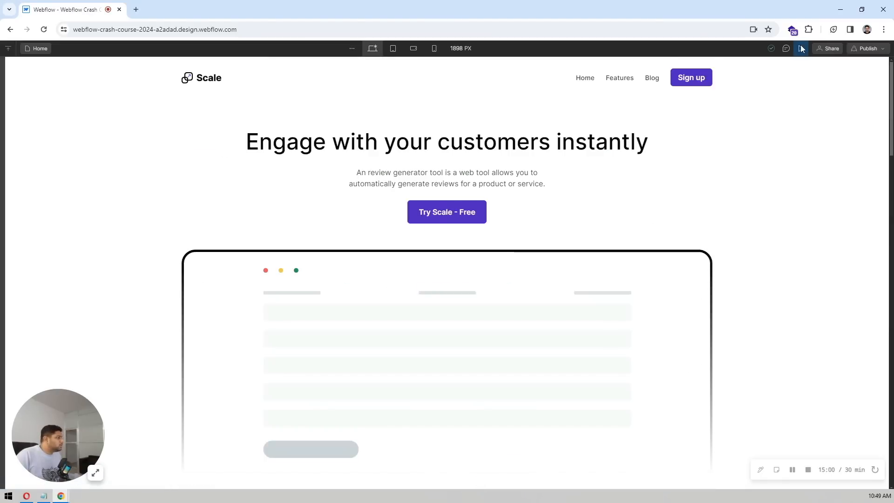
{"action": "left_click", "coordinate": [801, 49]}
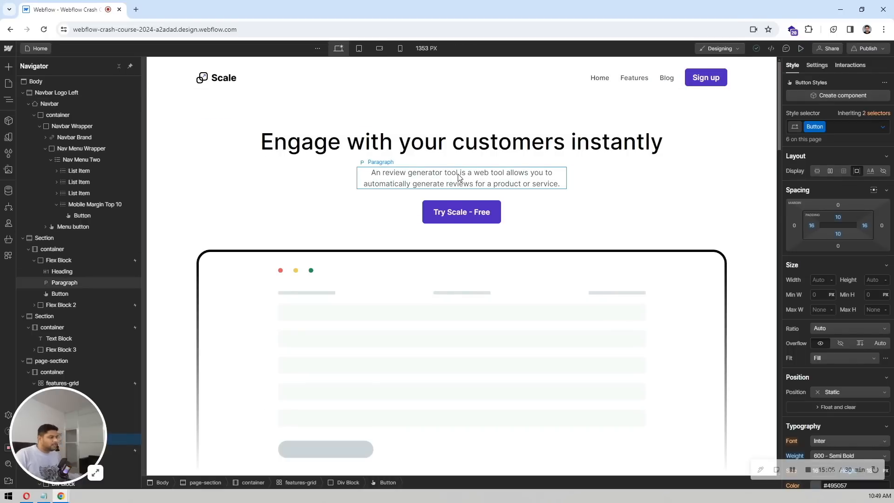
Collapse all elements in the Navigator down to the top-level sections
{"action": "scroll", "coordinate": [459, 177], "scroll_direction": "down", "scroll_amount": 8}
{"action": "scroll", "coordinate": [458, 177], "scroll_direction": "up", "scroll_amount": 8}
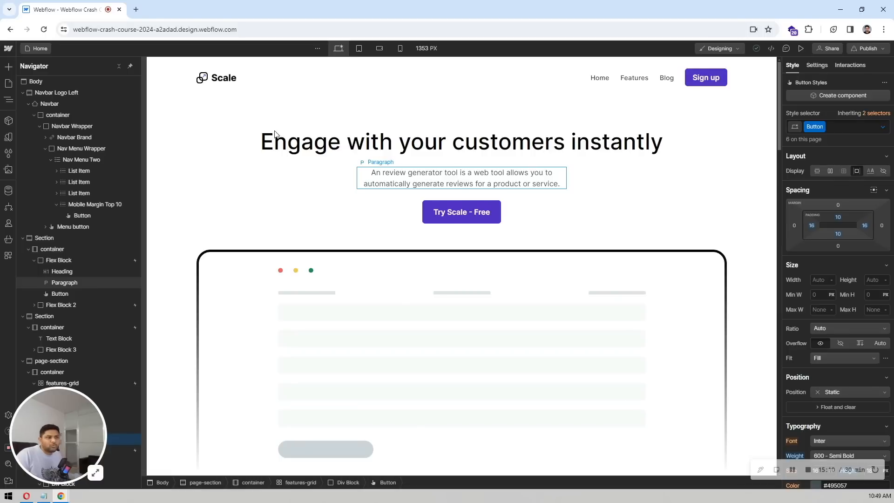
{"action": "left_click", "coordinate": [118, 66]}
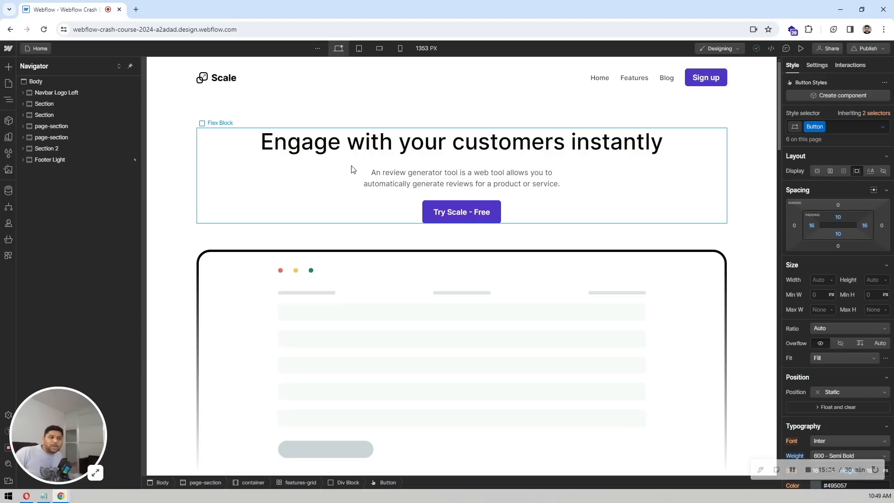
Open the Home page's settings and review the Title Tag, Meta Description, sitemap and Open Graph options
{"action": "left_click", "coordinate": [10, 84]}
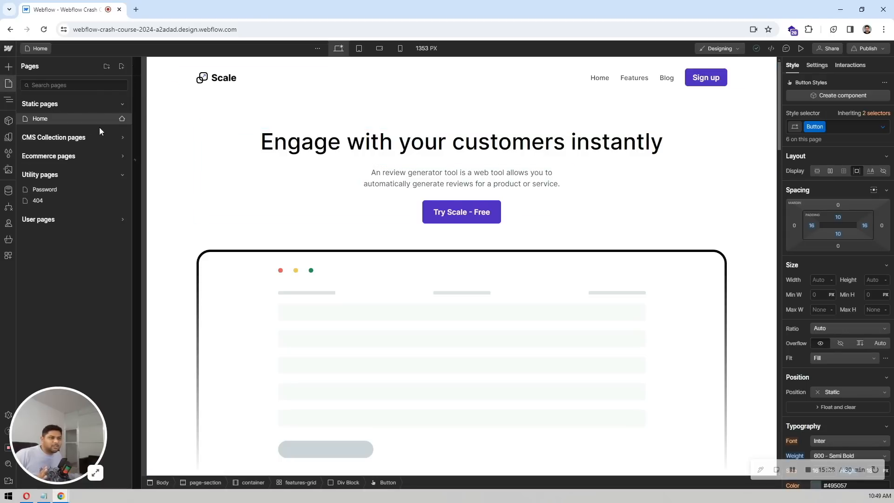
{"action": "left_click", "coordinate": [122, 119]}
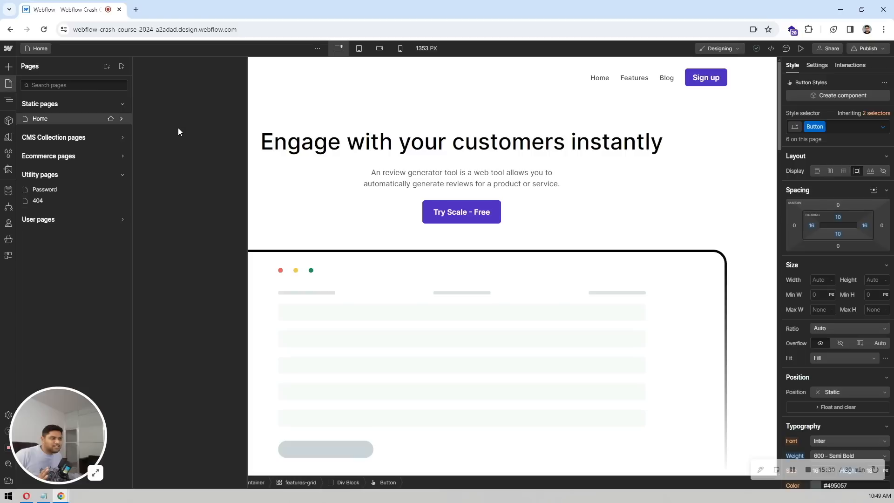
{"action": "scroll", "coordinate": [178, 127], "scroll_direction": "down", "scroll_amount": 6}
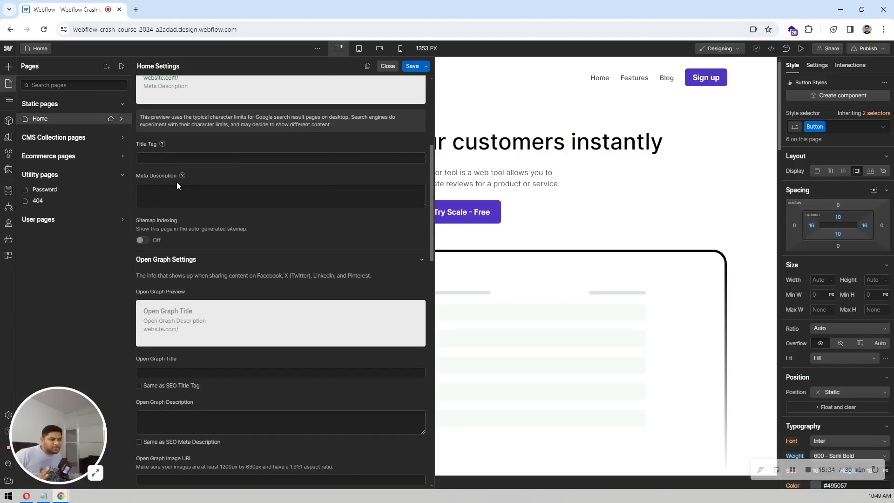
{"action": "scroll", "coordinate": [177, 183], "scroll_direction": "down", "scroll_amount": 5}
Try matching the Open Graph title and description to the SEO title tag and meta description, and clear both options again
{"action": "left_click", "coordinate": [174, 140]}
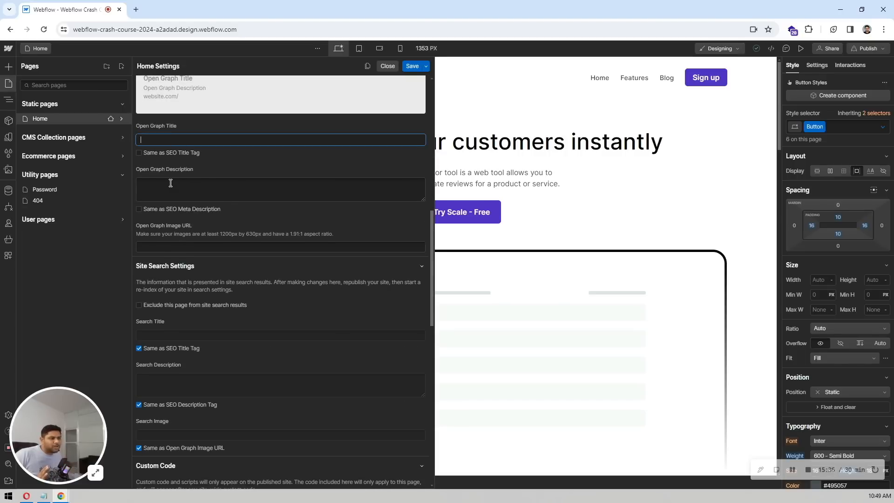
{"action": "left_click", "coordinate": [139, 152]}
{"action": "left_click", "coordinate": [139, 209]}
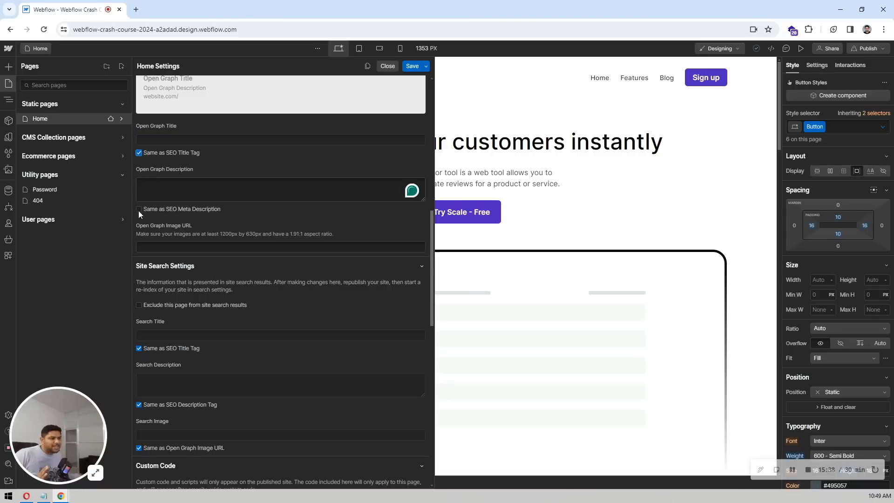
{"action": "left_click", "coordinate": [138, 153]}
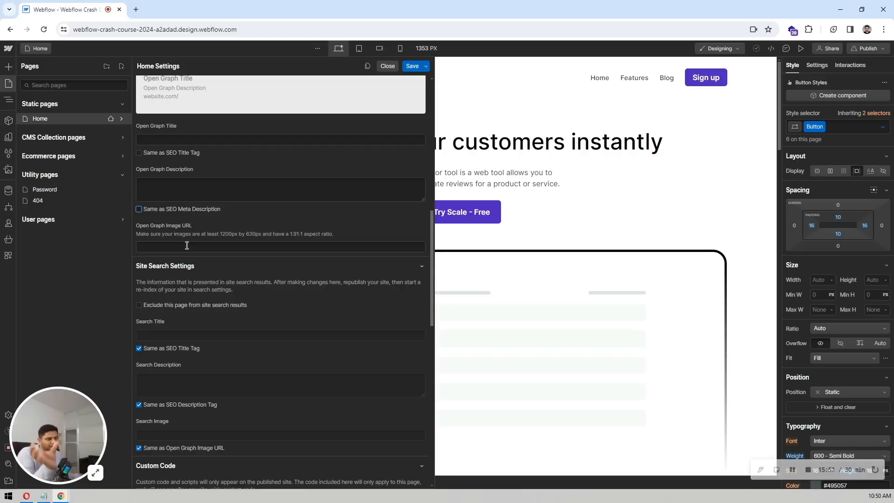
Examine the Home page's site search settings and its custom code areas for the head and body tags
{"action": "scroll", "coordinate": [186, 246], "scroll_direction": "down", "scroll_amount": 6}
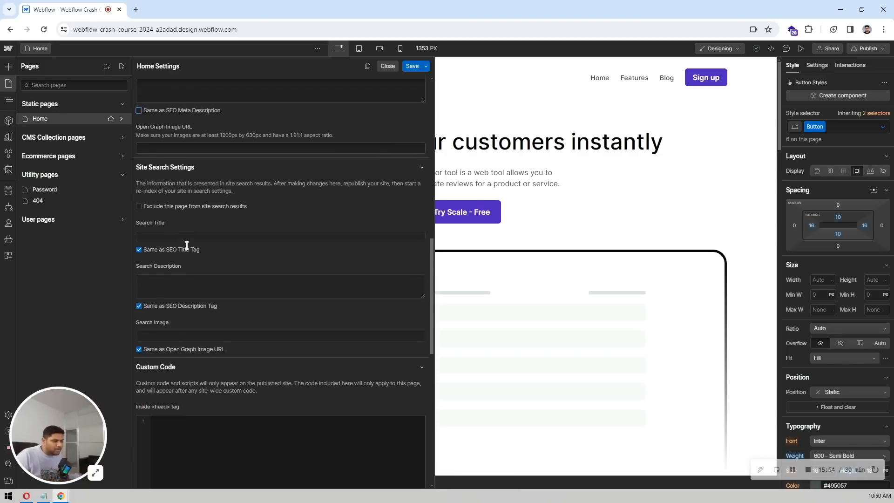
{"action": "scroll", "coordinate": [202, 206], "scroll_direction": "down", "scroll_amount": 6}
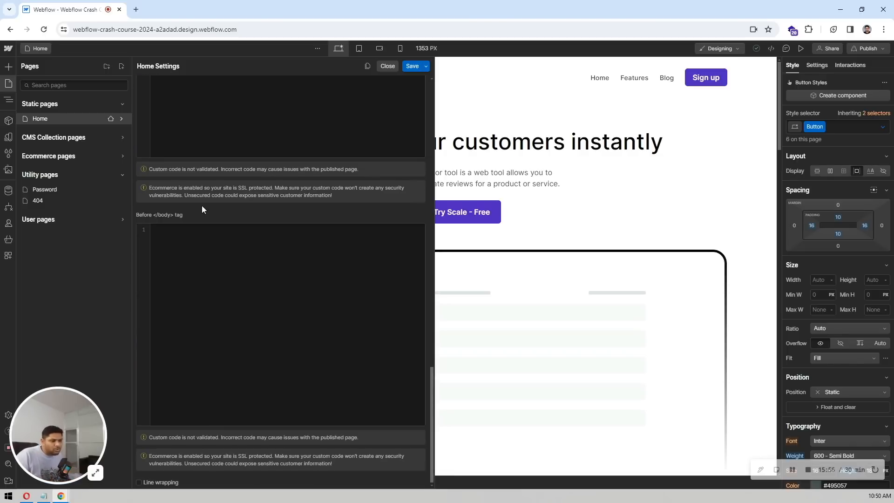
Close the Home page's settings and check the available staging and production publish destinations
{"action": "scroll", "coordinate": [202, 207], "scroll_direction": "up", "scroll_amount": 9}
{"action": "left_click", "coordinate": [388, 66]}
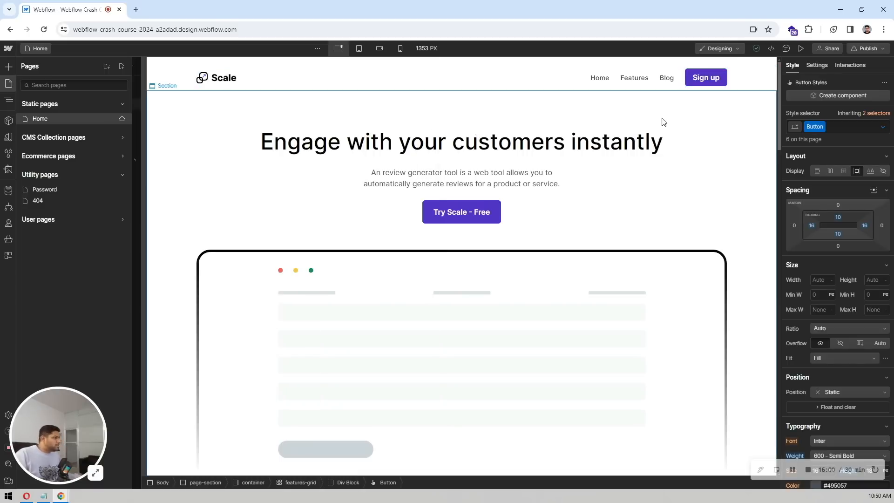
{"action": "left_click", "coordinate": [706, 116]}
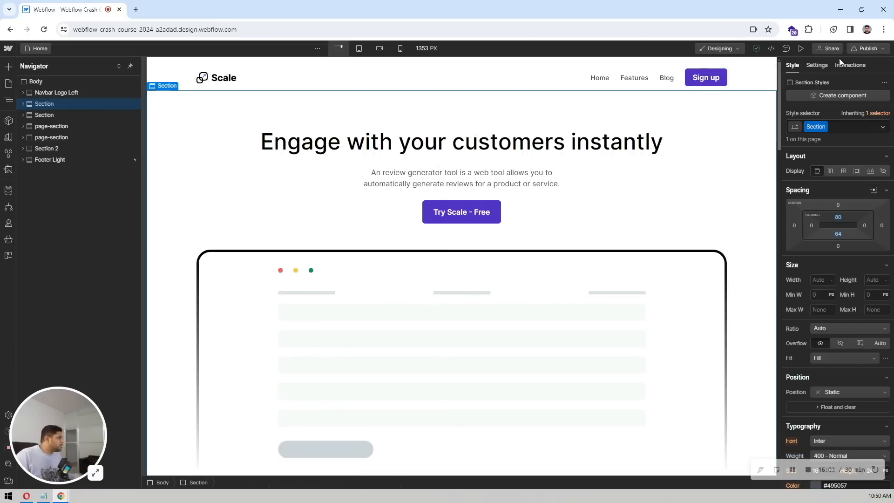
{"action": "left_click", "coordinate": [865, 48]}
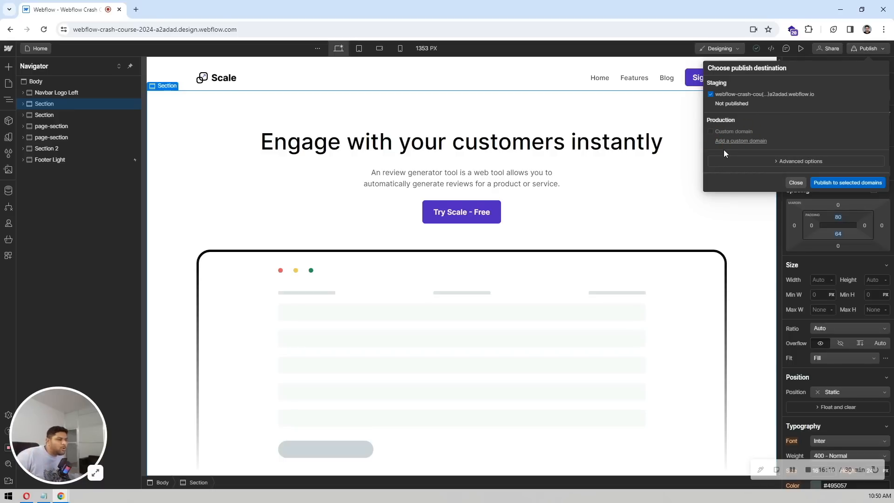
{"action": "left_click", "coordinate": [184, 117]}
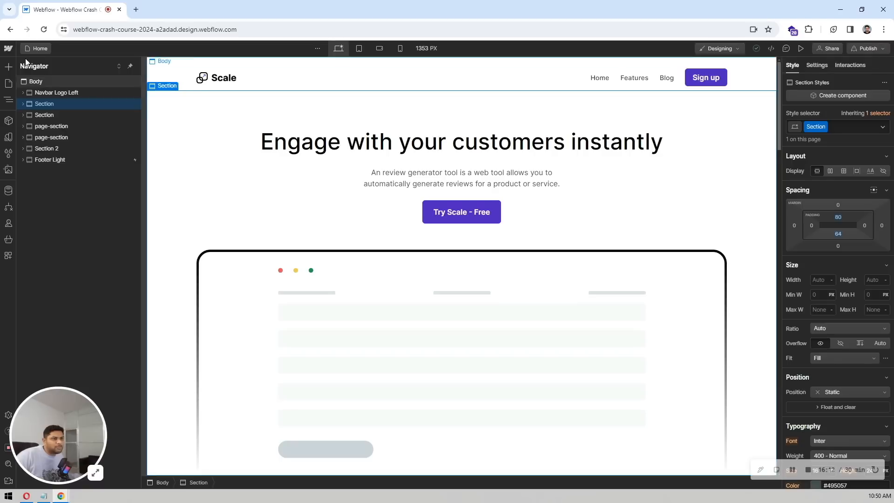
Open the site settings and review the website site plans
{"action": "left_click", "coordinate": [11, 51]}
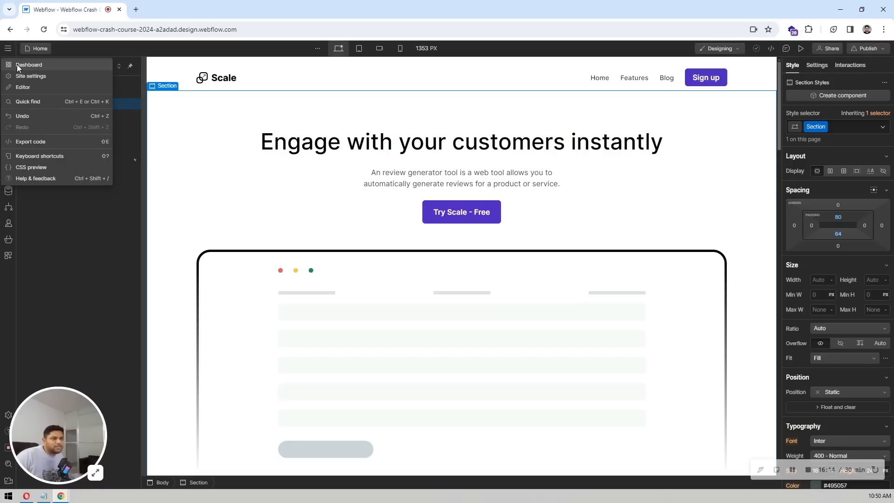
{"action": "left_click", "coordinate": [35, 76]}
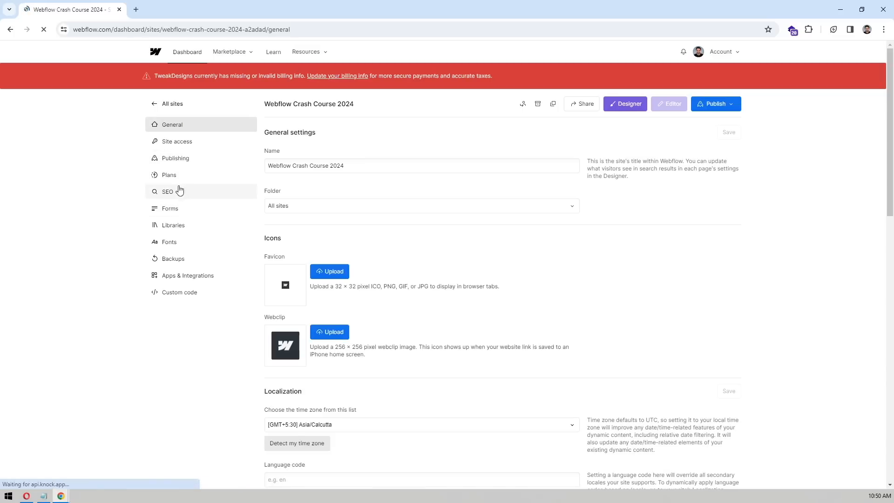
{"action": "left_click", "coordinate": [175, 180]}
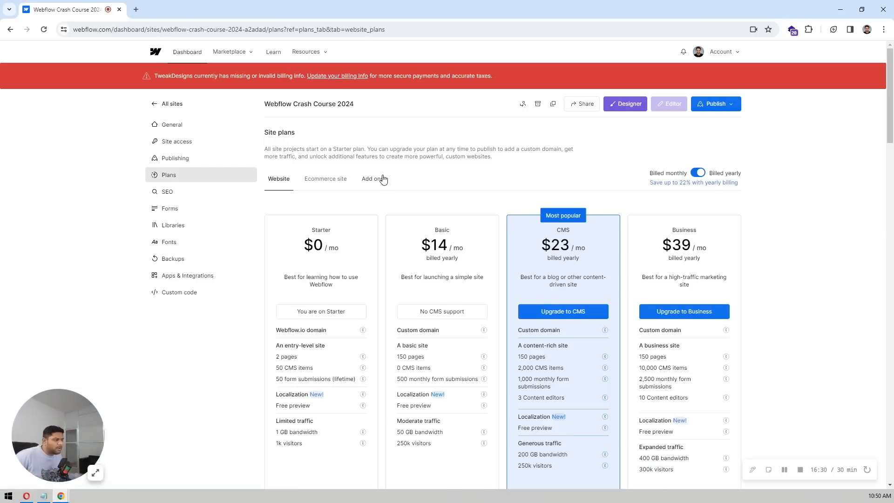
{"action": "scroll", "coordinate": [384, 180], "scroll_direction": "down", "scroll_amount": 1}
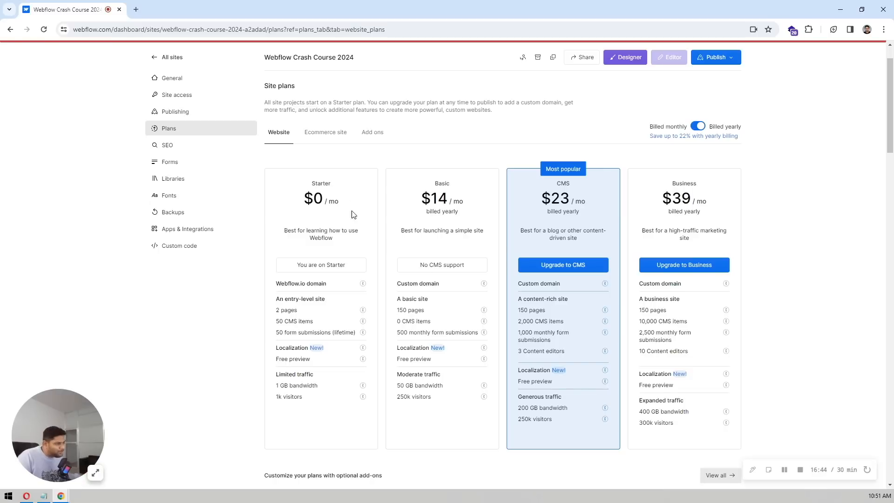
{"action": "scroll", "coordinate": [773, 103], "scroll_direction": "up", "scroll_amount": 1}
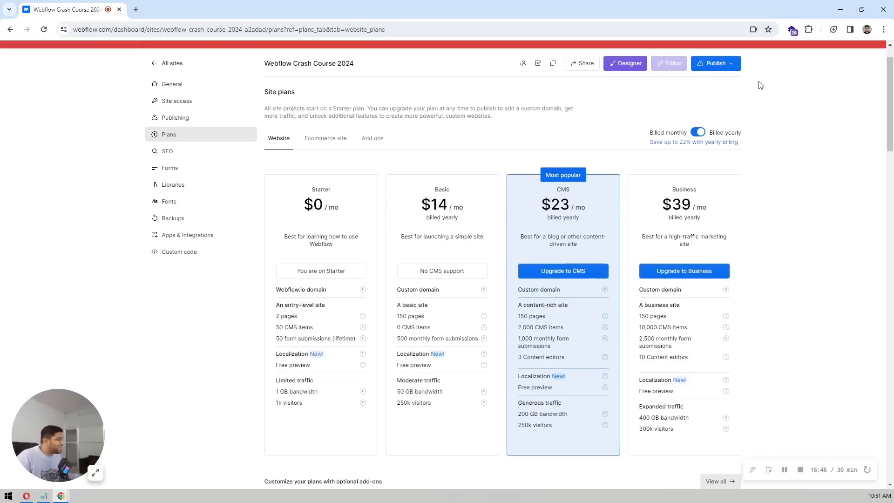
Publish the site to the staging domain webflow-crash-course-2024-a2adad.webflow.io
{"action": "left_click", "coordinate": [732, 105]}
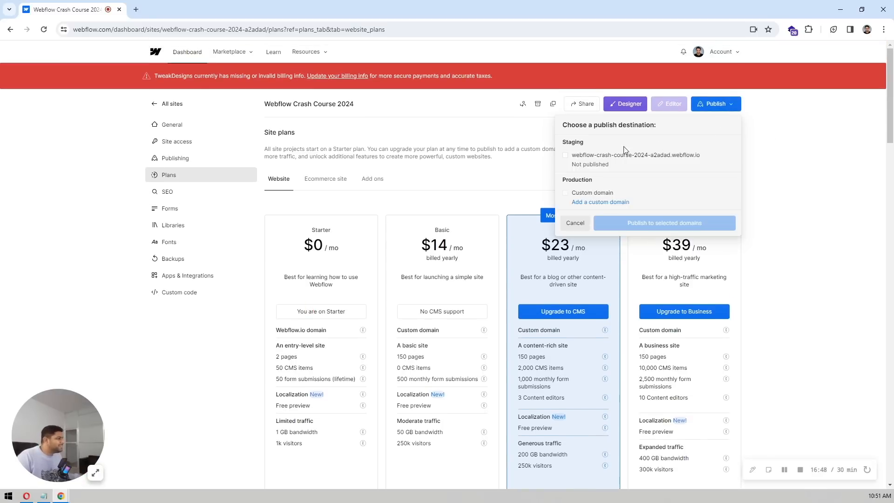
{"action": "left_click", "coordinate": [577, 159]}
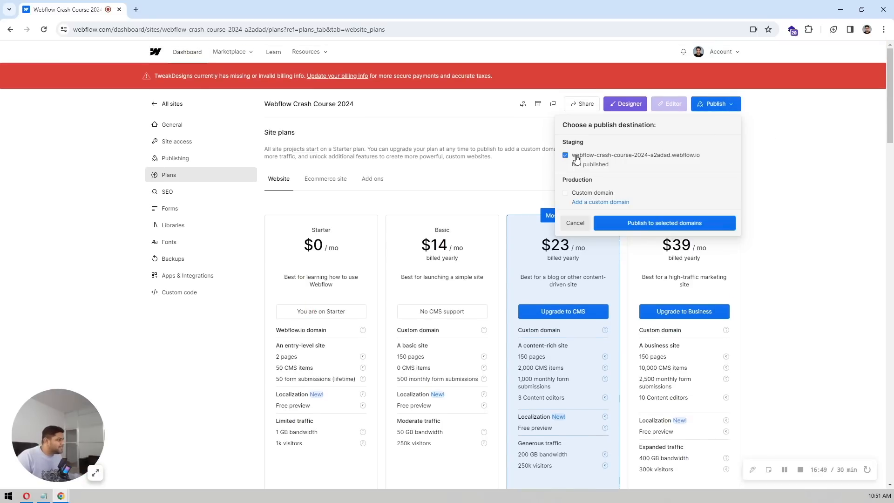
{"action": "left_click", "coordinate": [667, 221]}
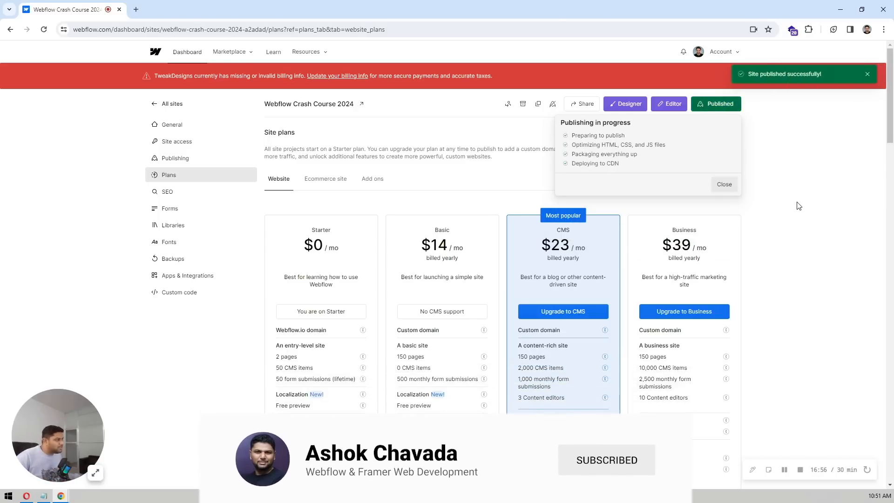
{"action": "left_click", "coordinate": [796, 202]}
Compare the website plans' prices and limits and look over the optional add-ons
{"action": "scroll", "coordinate": [797, 201], "scroll_direction": "down", "scroll_amount": 2}
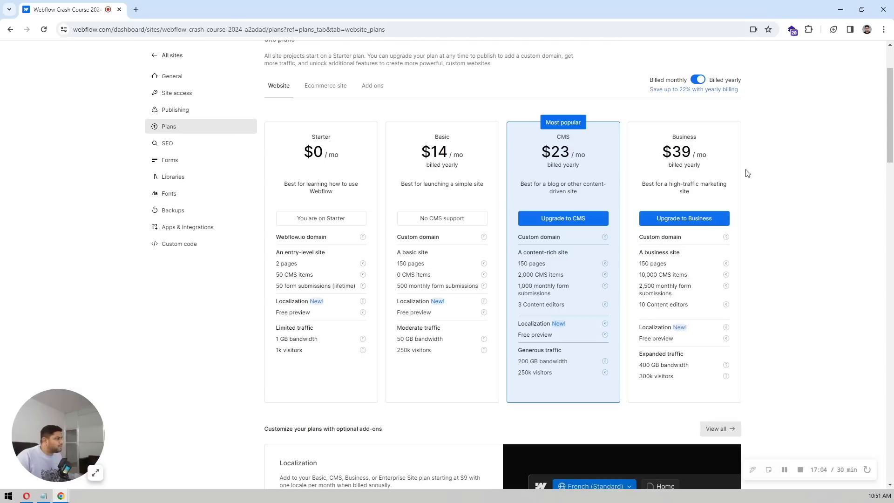
{"action": "scroll", "coordinate": [734, 159], "scroll_direction": "down", "scroll_amount": 2}
{"action": "scroll", "coordinate": [738, 156], "scroll_direction": "up", "scroll_amount": 2}
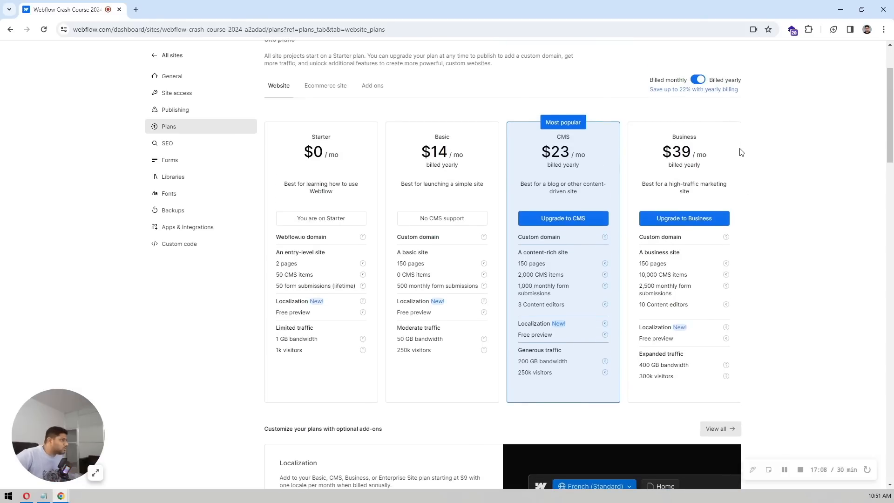
{"action": "scroll", "coordinate": [741, 152], "scroll_direction": "up", "scroll_amount": 2}
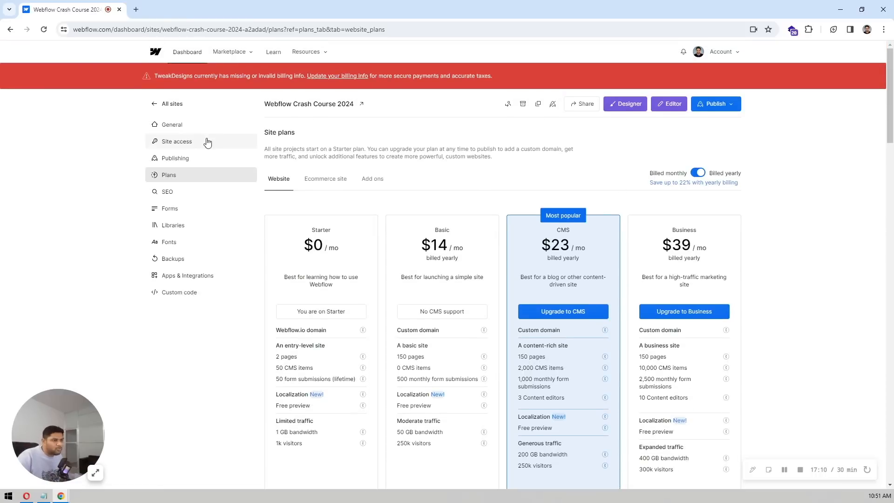
Review the site's publishing settings for staging, production domains, 301 redirects and advanced publishing options
{"action": "left_click", "coordinate": [175, 158]}
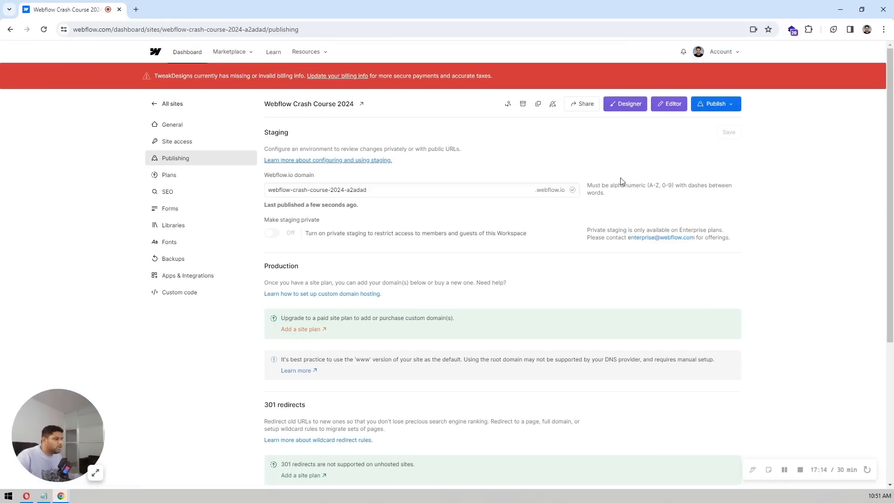
{"action": "scroll", "coordinate": [619, 180], "scroll_direction": "down", "scroll_amount": 3}
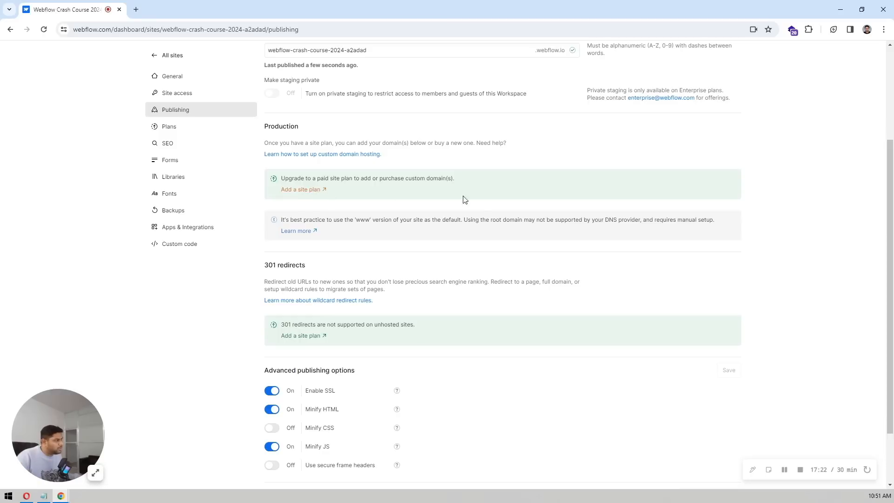
{"action": "scroll", "coordinate": [543, 192], "scroll_direction": "up", "scroll_amount": 3}
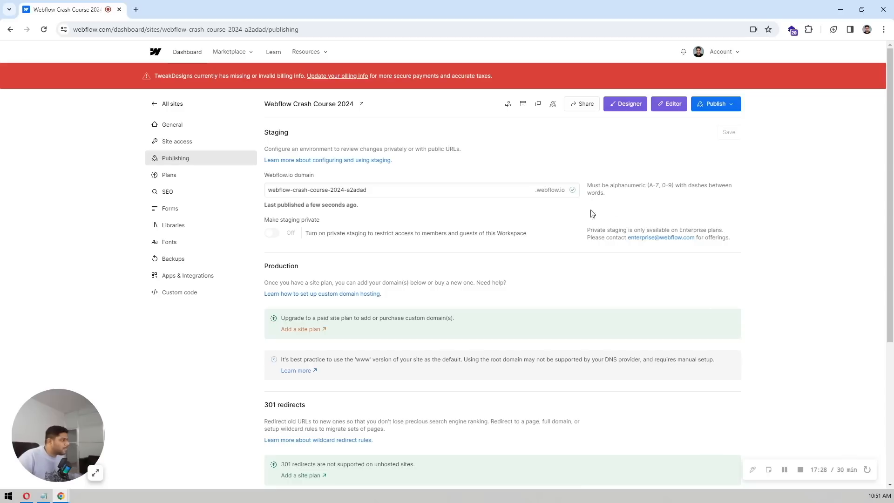
{"action": "left_click", "coordinate": [96, 474]}
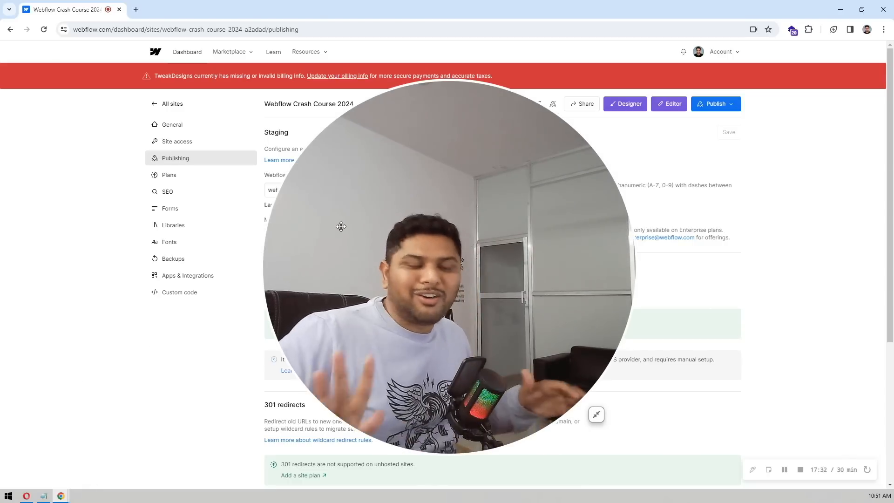